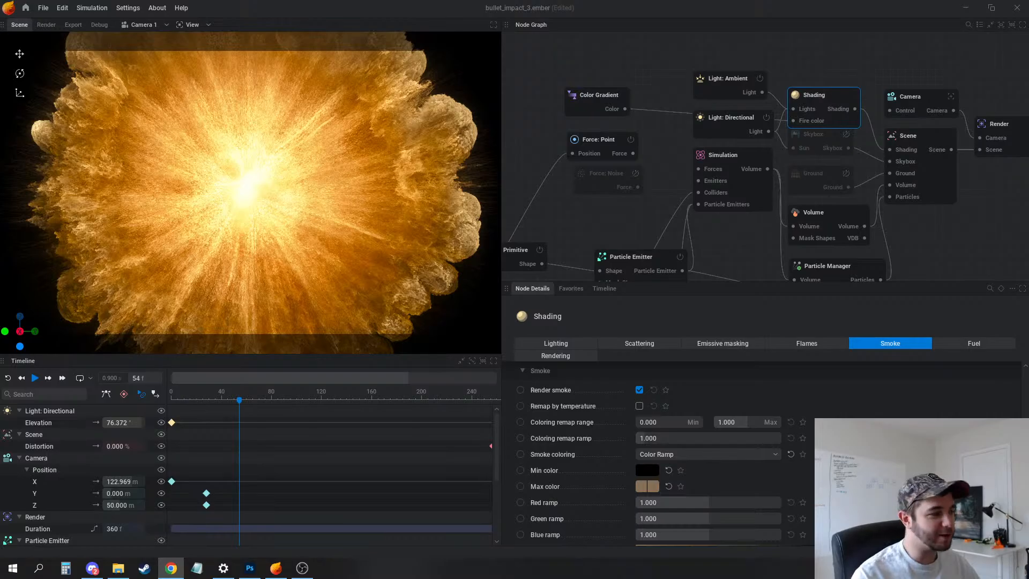
Move the camera slightly closer to the explosion and play the bullet impact simulation in the scene view
scroll(388, 145, up, 3)
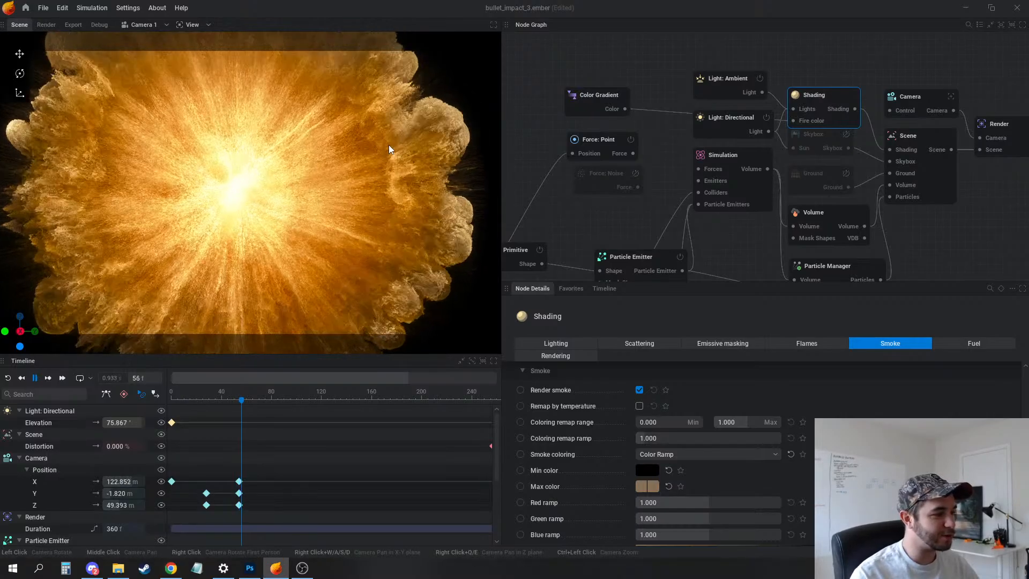
key(space)
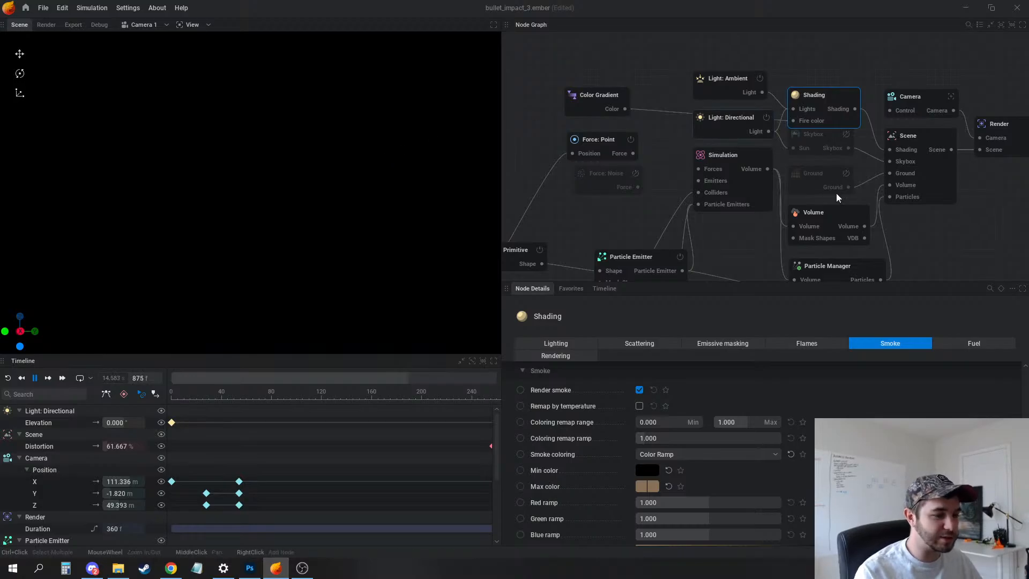
Review the Render node's capture, export and render settings, and check the preview of exported frames
middle_drag(836, 193, 810, 101)
click(804, 80)
scroll(678, 473, down, 5)
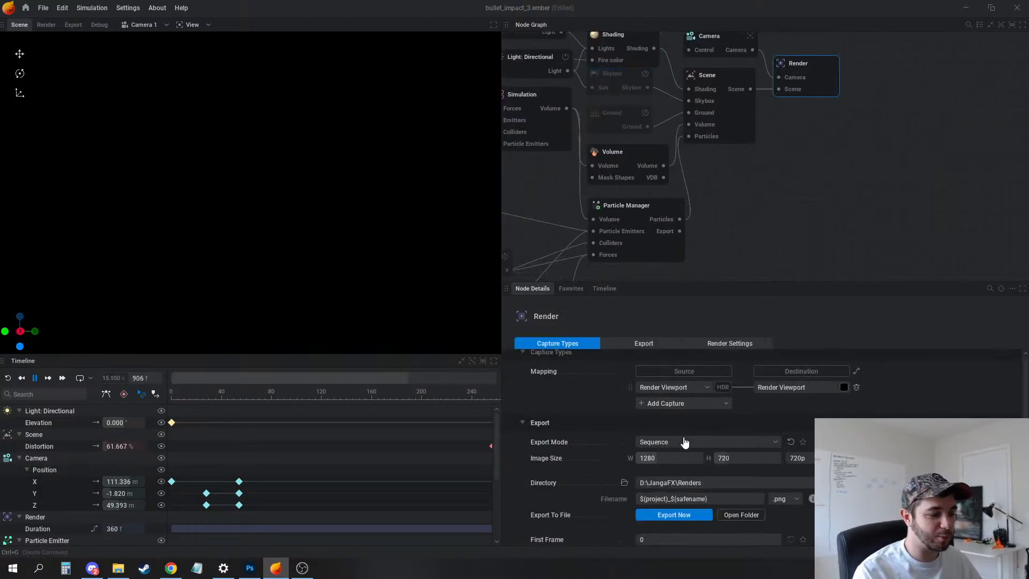
scroll(703, 429, up, 3)
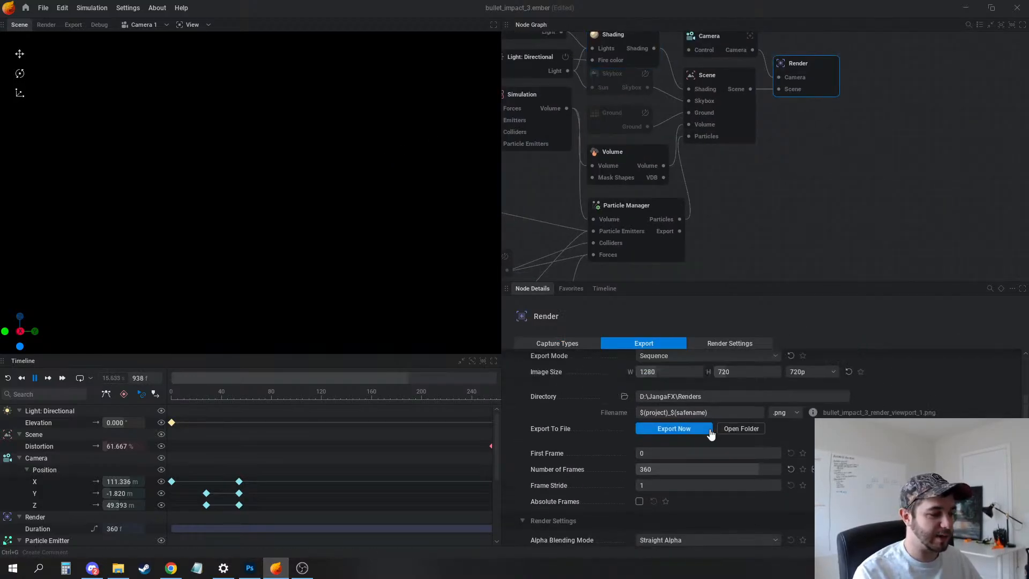
click(718, 343)
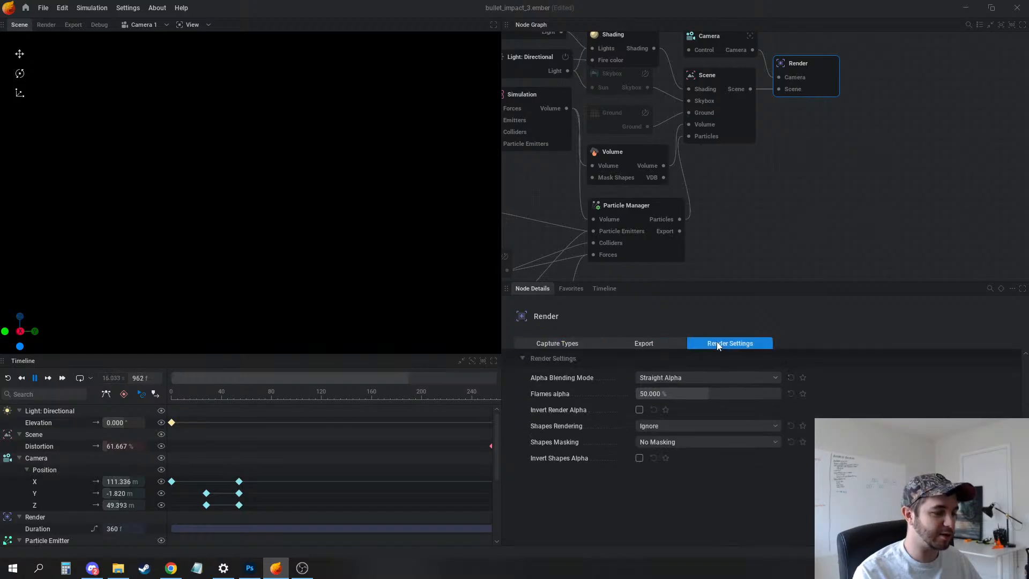
click(648, 343)
click(73, 26)
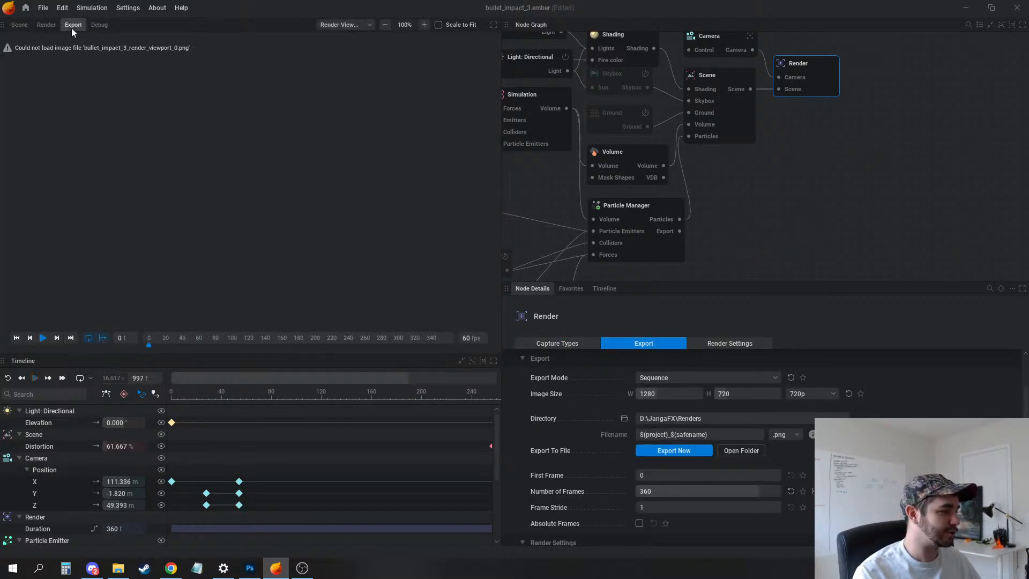
mouse_move(153, 347)
mouse_down()
mouse_move(179, 348)
mouse_move(155, 346)
mouse_up()
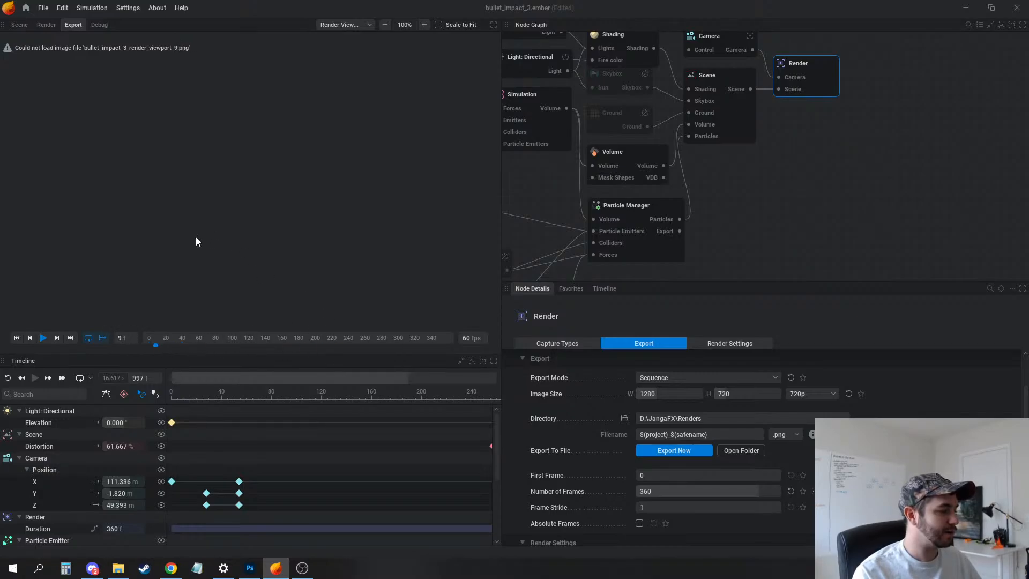
Run a partial export of the image sequence and scrub through its exported frames to frame 26
click(665, 453)
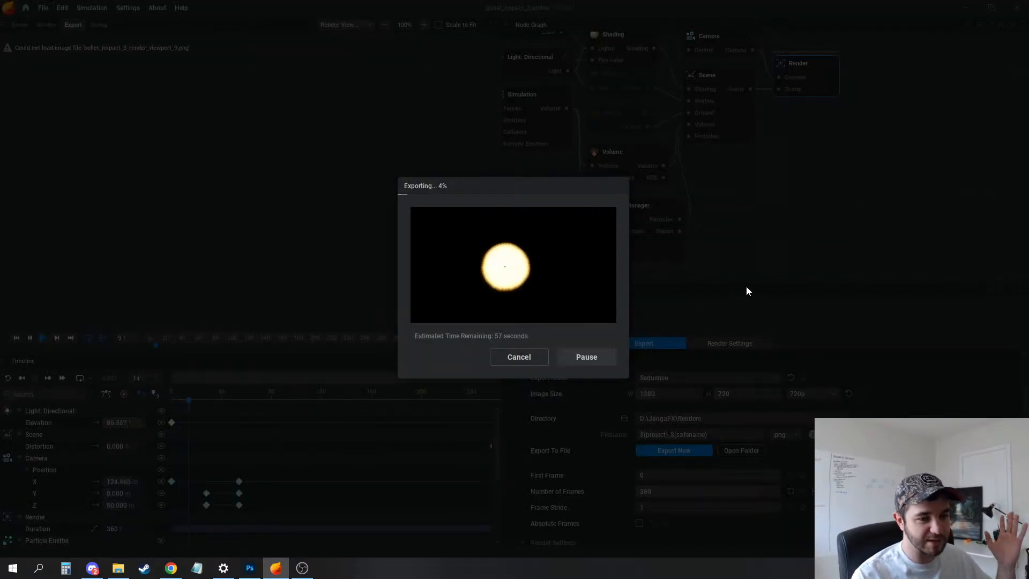
click(519, 357)
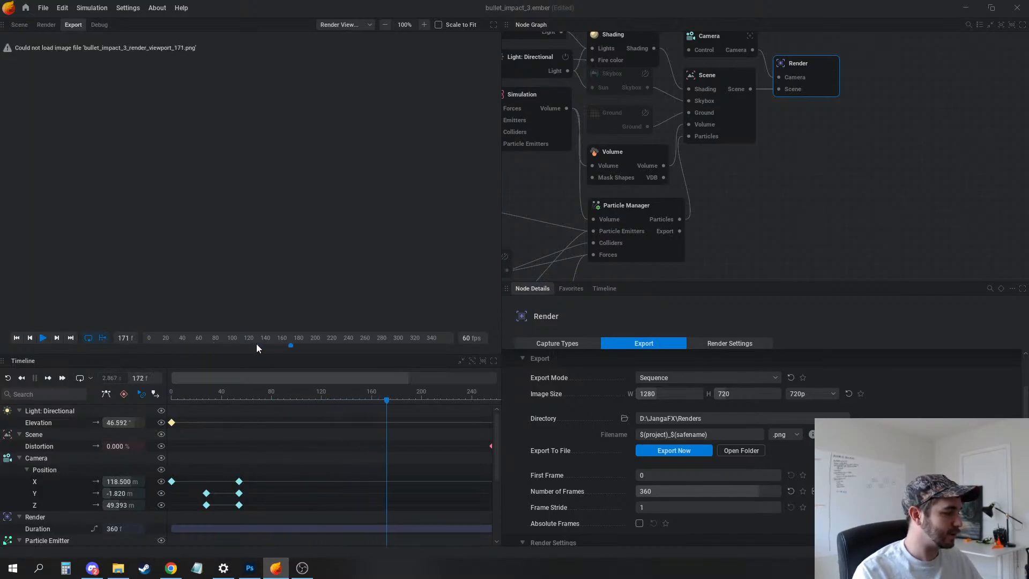
click(150, 347)
drag(149, 347, 171, 352)
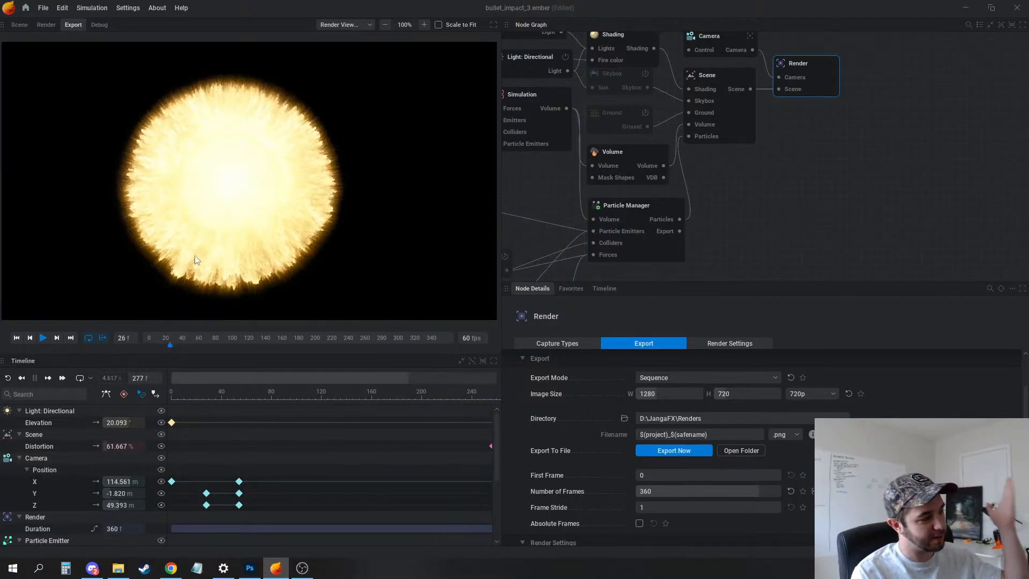
Pause the simulation in the scene view and look over the emitter, force and particle nodes in the node graph
click(20, 27)
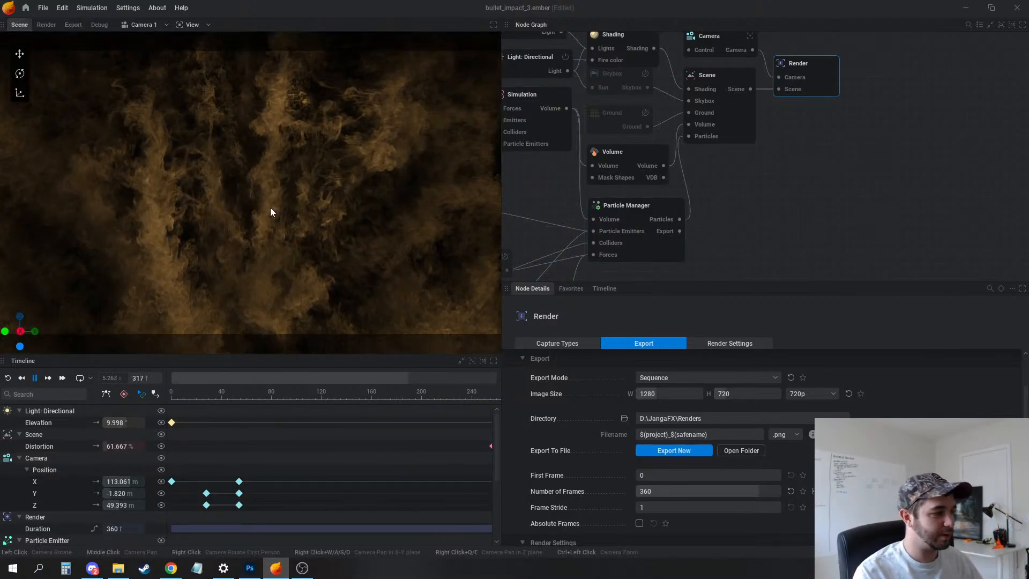
key(space)
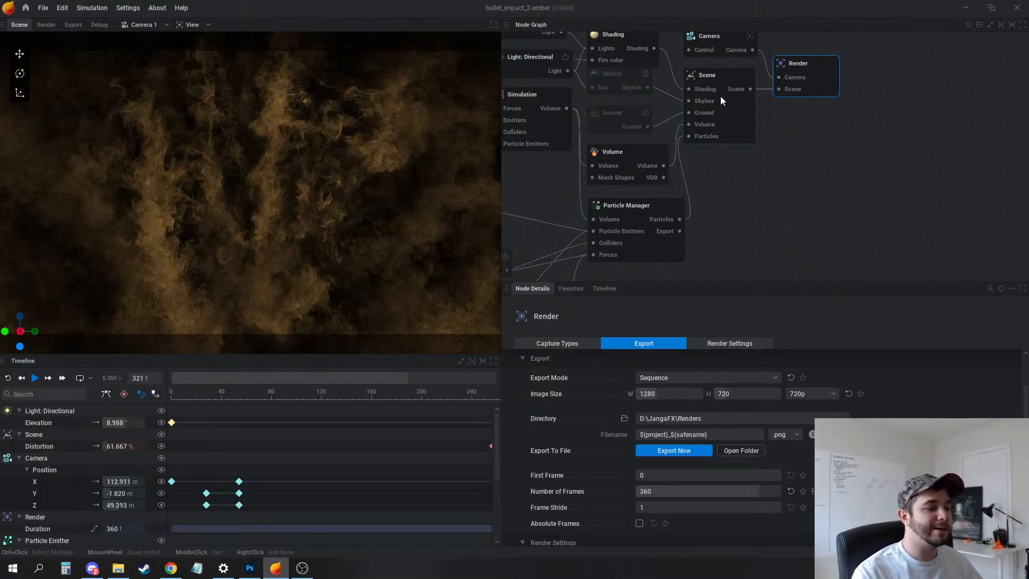
middle_drag(750, 177, 869, 150)
scroll(708, 174, down, 1)
middle_drag(686, 188, 736, 153)
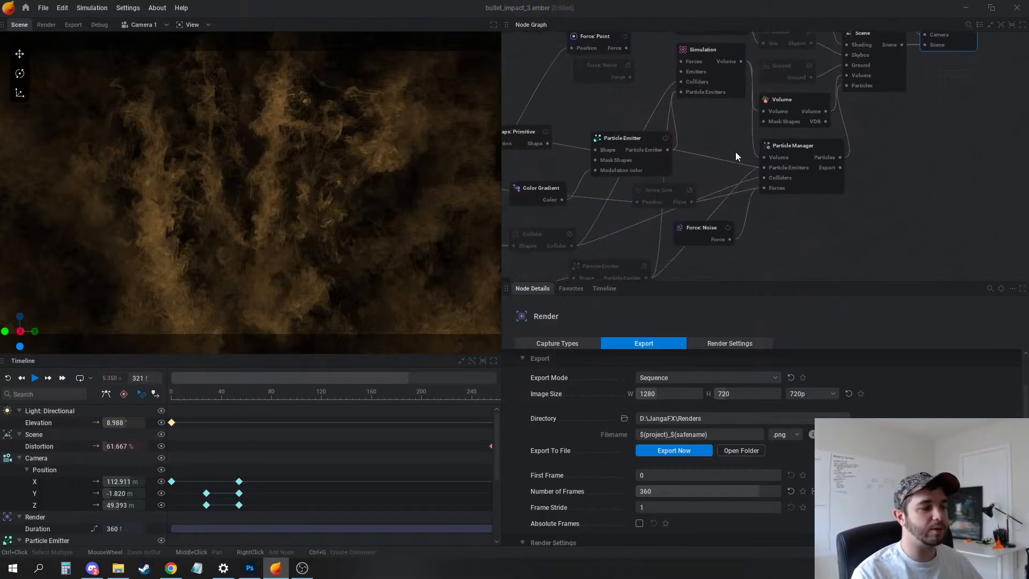
scroll(736, 161, down, 1)
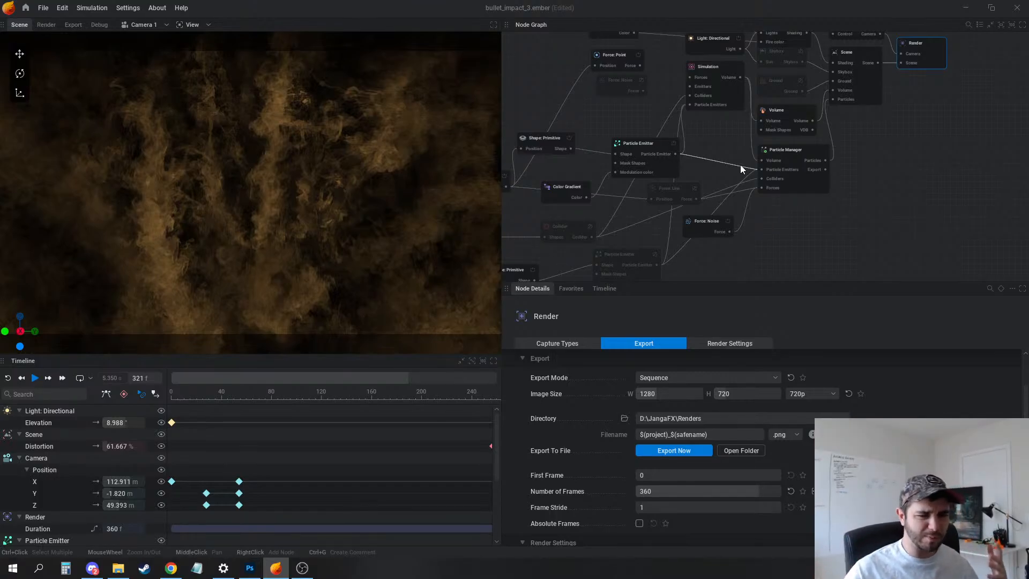
middle_drag(614, 126, 681, 125)
scroll(908, 209, up, 1)
drag(908, 208, 672, 130)
click(941, 170)
middle_drag(940, 170, 949, 219)
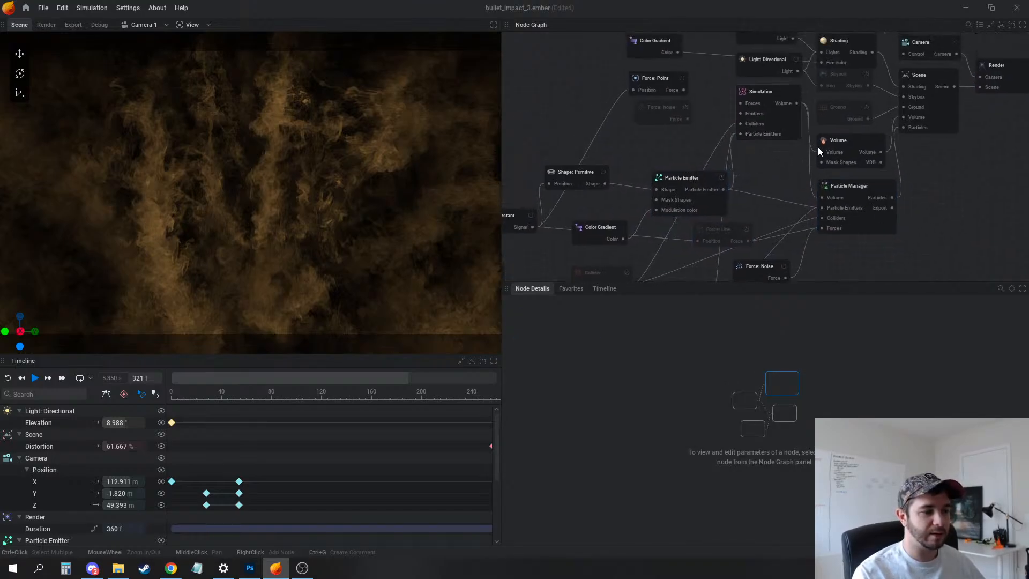
Move the Particle Manager node slightly away from the Simulation and Particle Emitter nodes
drag(862, 189, 872, 185)
click(955, 185)
middle_drag(957, 185, 958, 204)
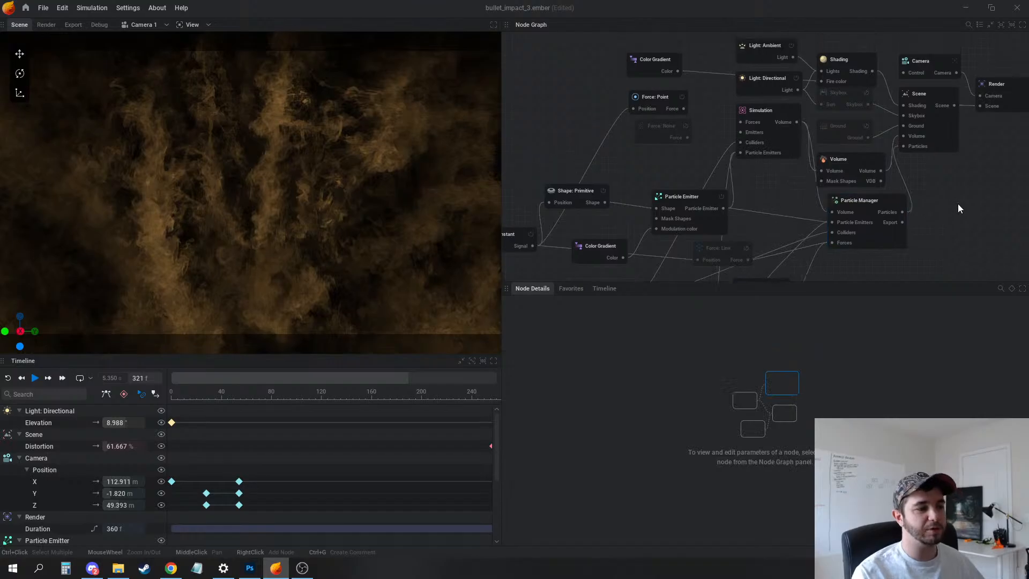
View the Simulation node's size settings and restart the explosion simulation from the beginning
click(773, 114)
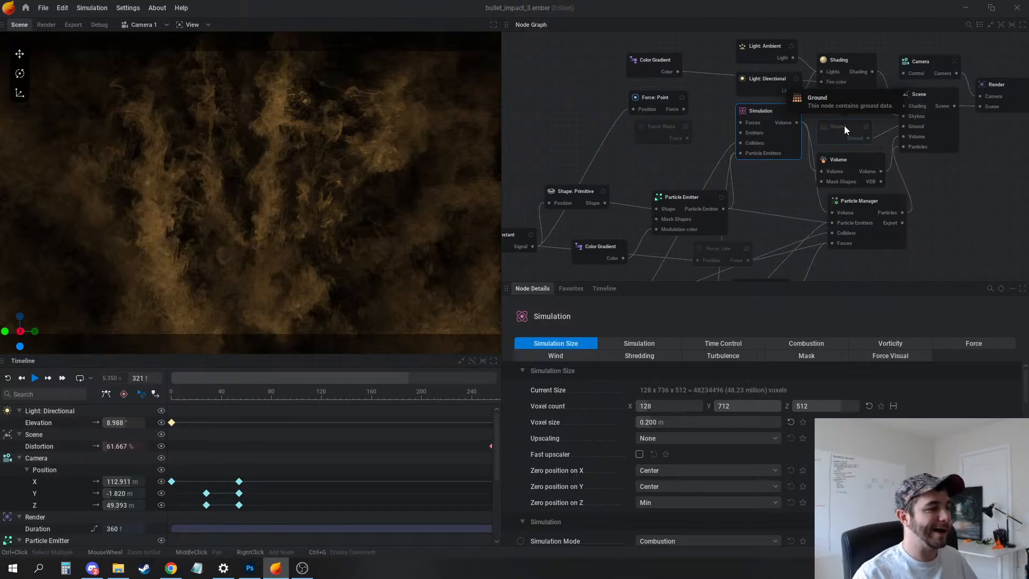
click(561, 128)
key(r)
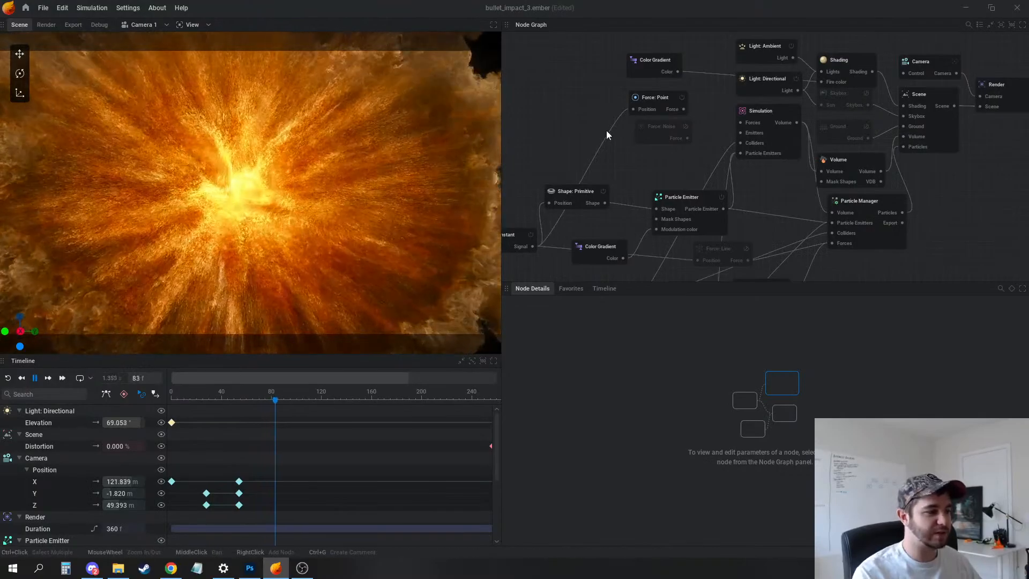
Search the parameters for "vorticit" and open the Simulation node's vorticity Smoke mask setting
key(ctrl+f)
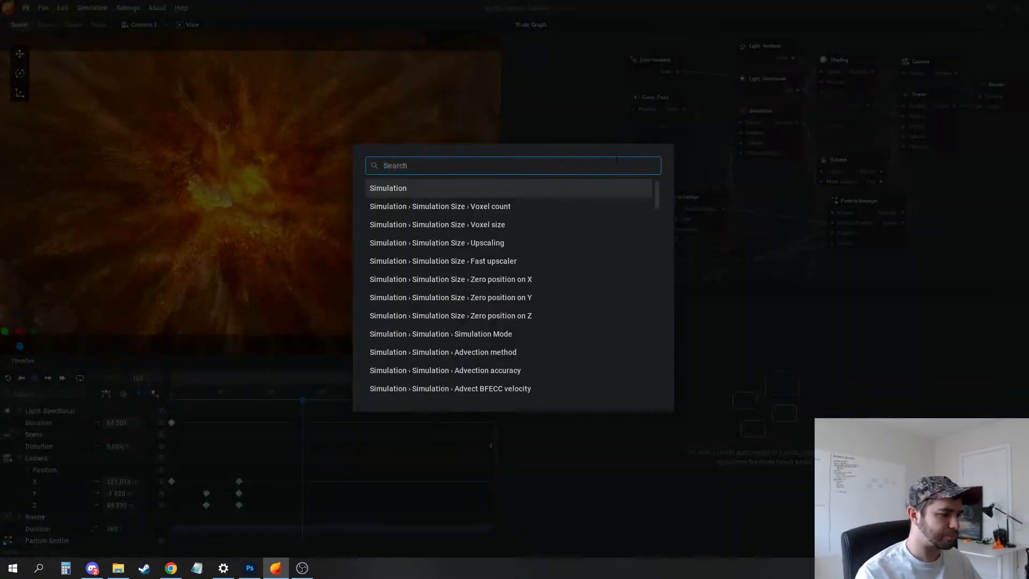
click(609, 109)
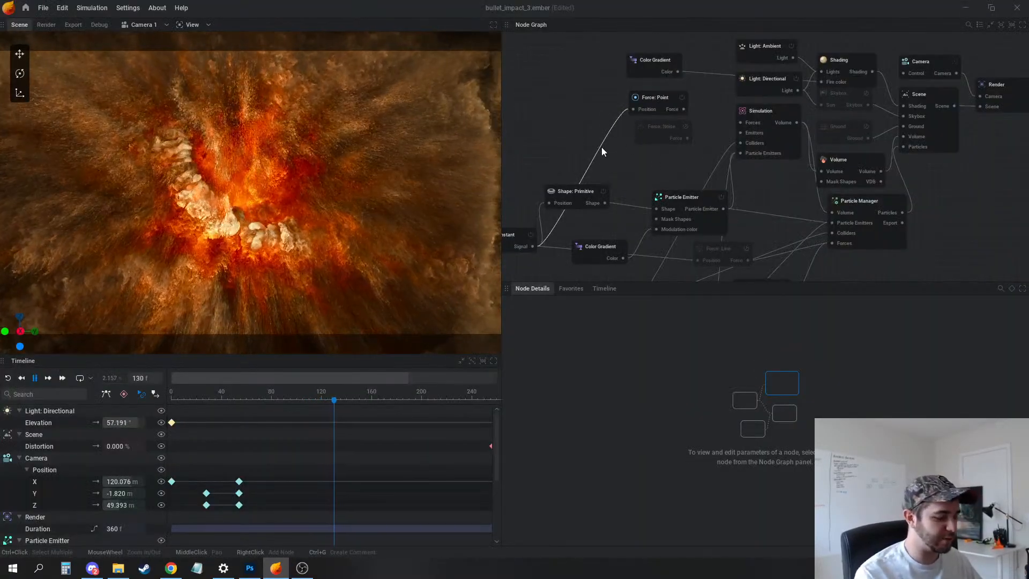
key(ctrl+f)
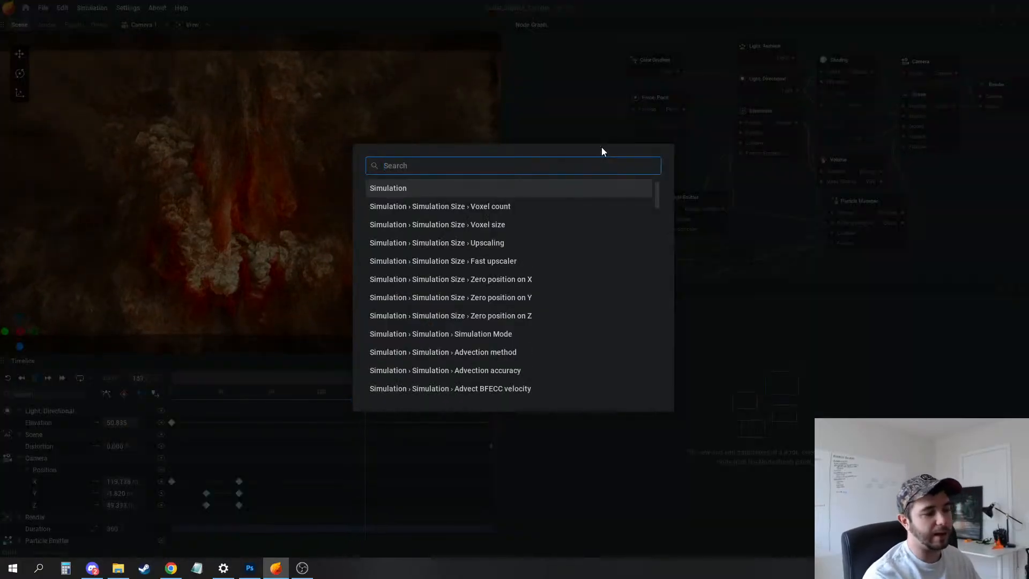
text(vorticit)
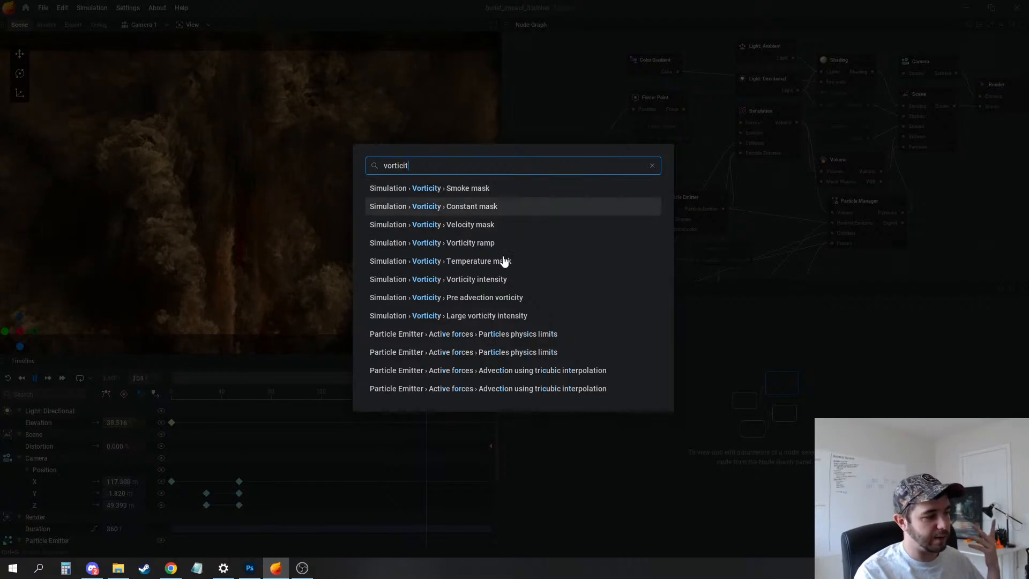
key(Down)
key(Down)
key(Down)
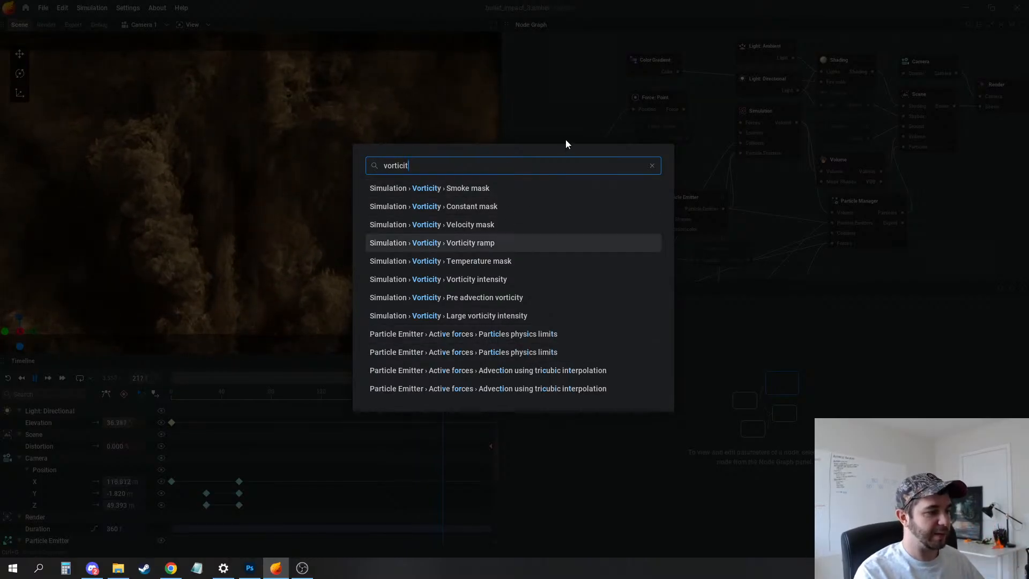
click(460, 188)
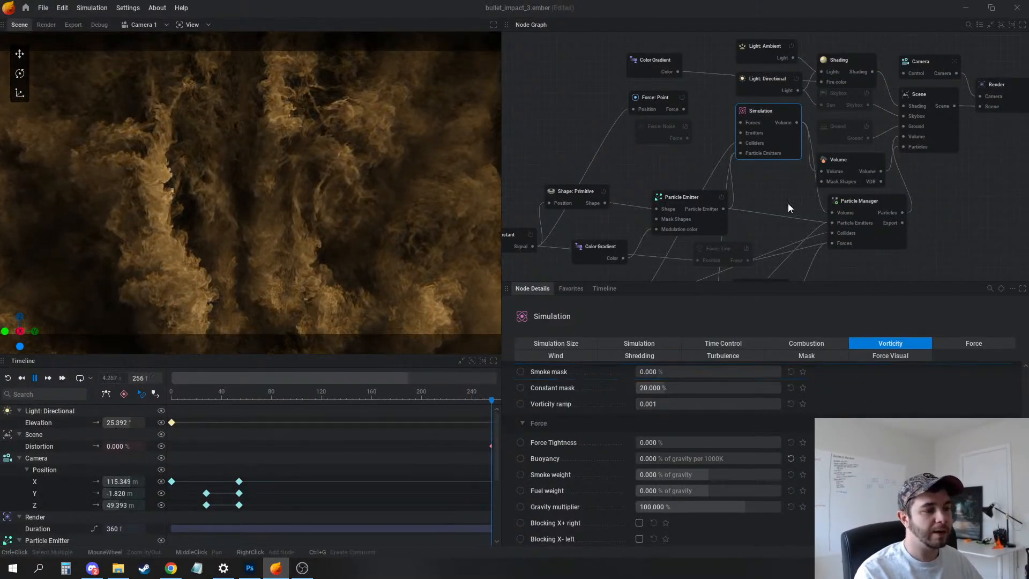
View the Particle Manager node's rendering mode settings and deselect it
click(771, 178)
click(849, 208)
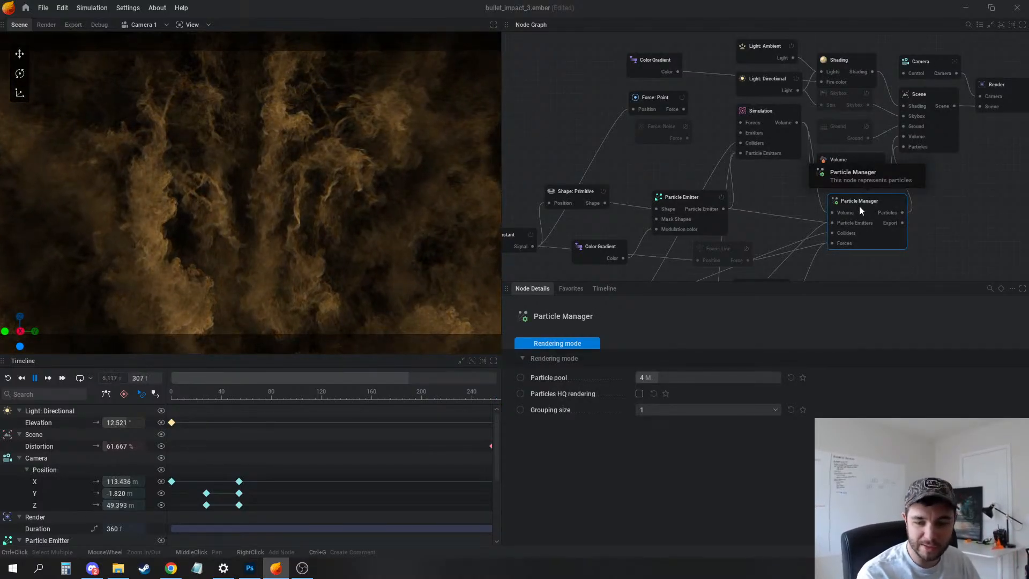
click(572, 111)
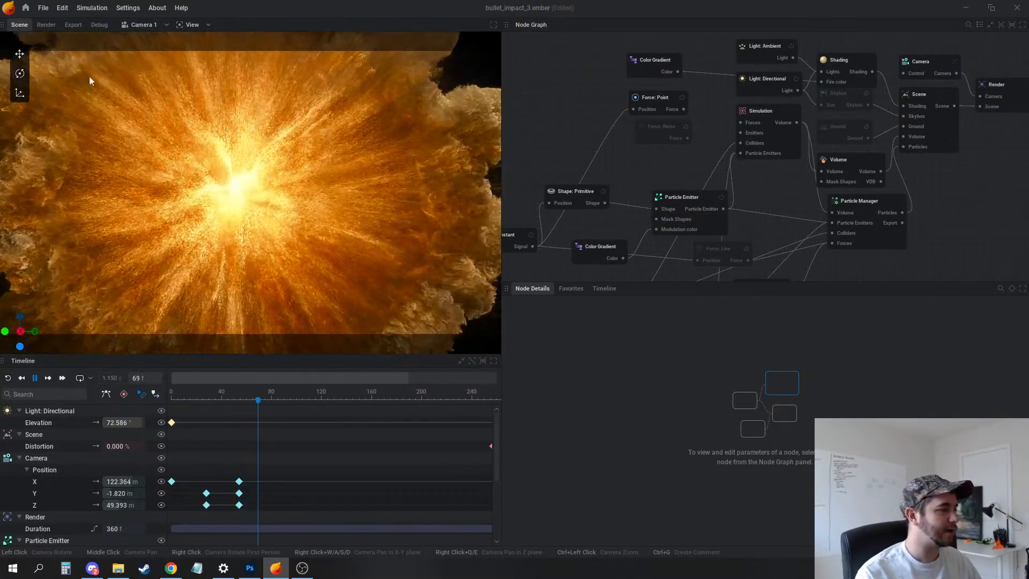
Pause the simulation and open the recent project hazy_smoke_portal_23.ember without saving the current project's changes
key(space)
click(43, 8)
mouse_move(84, 51)
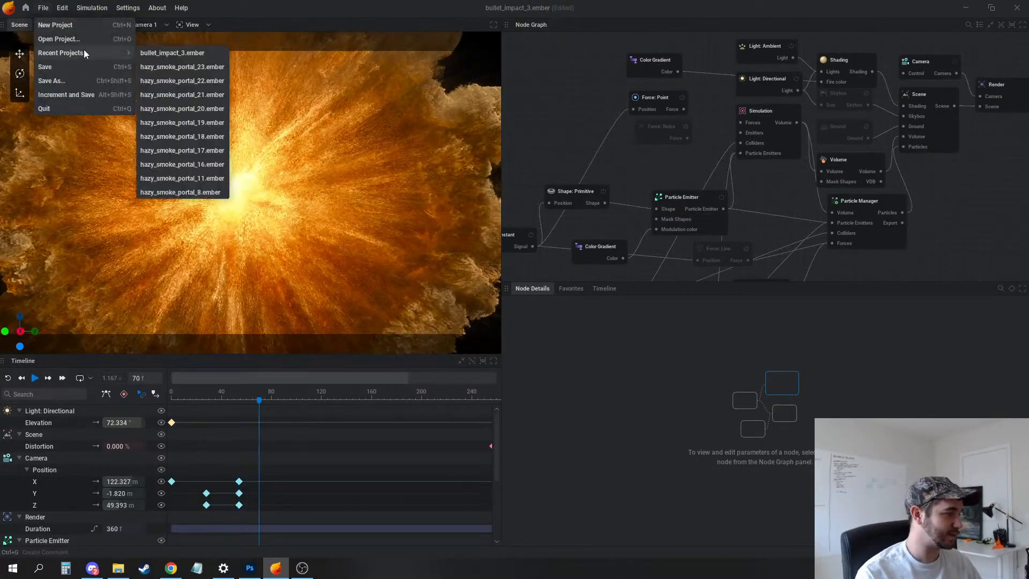
click(192, 68)
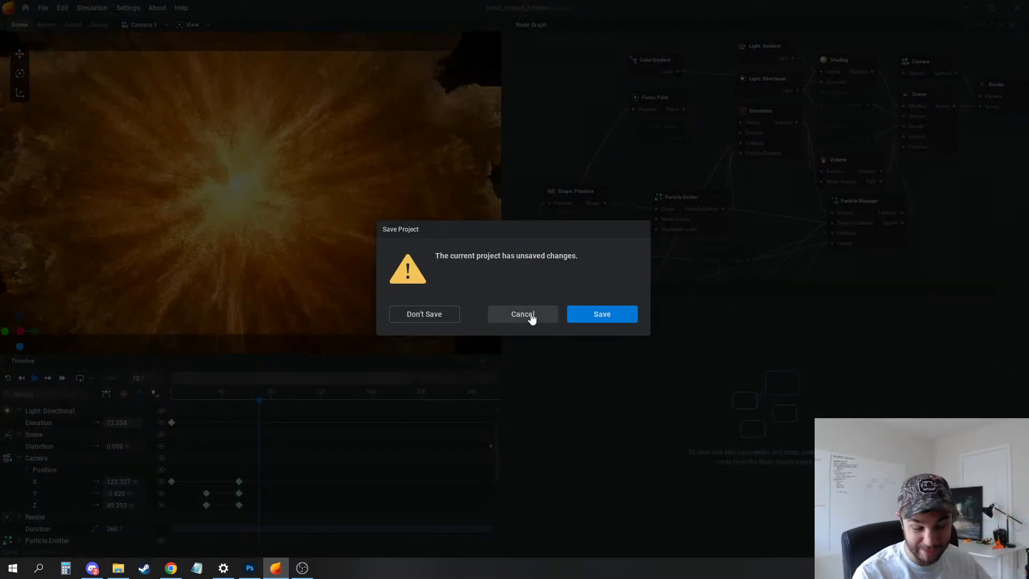
click(428, 323)
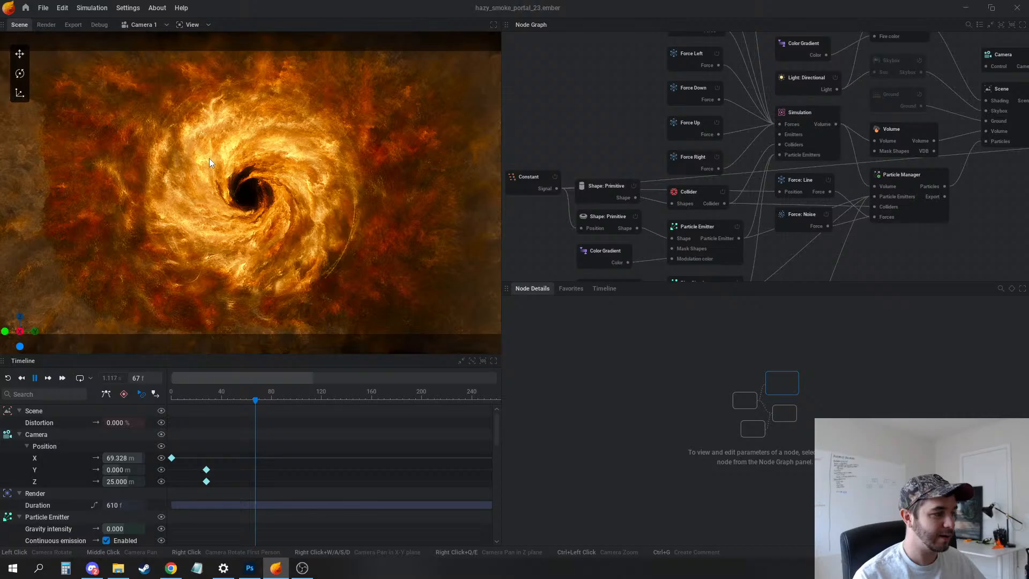
Pause the portal simulation and set the Simulation node's X voxel count to 120
key(space)
click(799, 112)
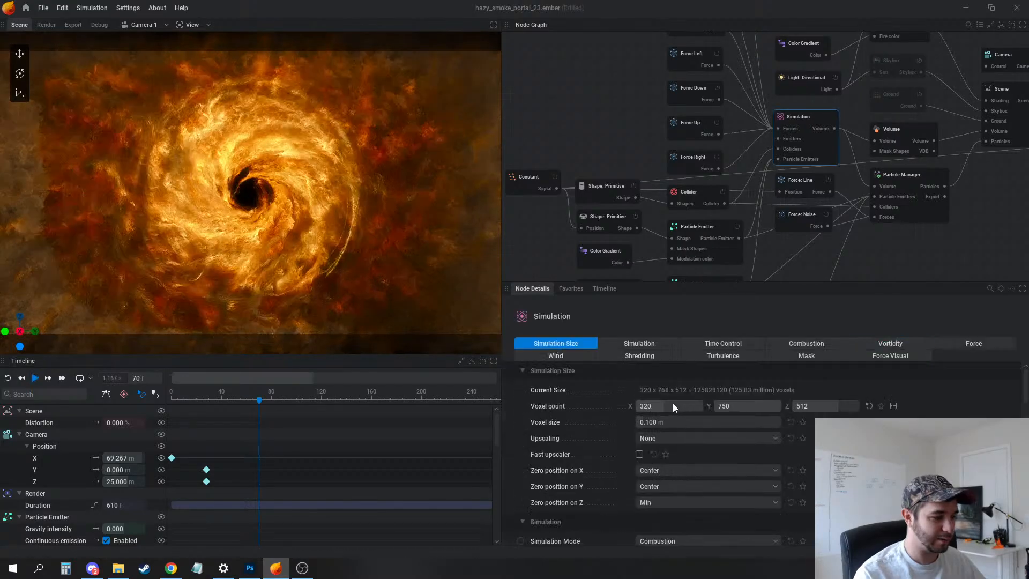
click(664, 406)
text(120)
key(Return)
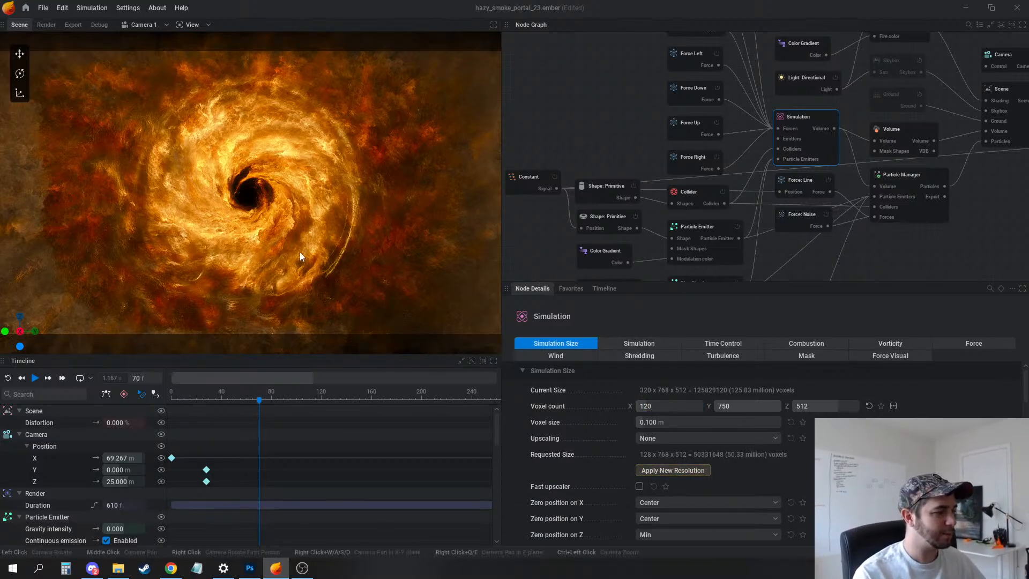
Inspect the settings of the cylinder shape, Constant, Force Right, Simulation, Collider and Light: Directional nodes
click(609, 182)
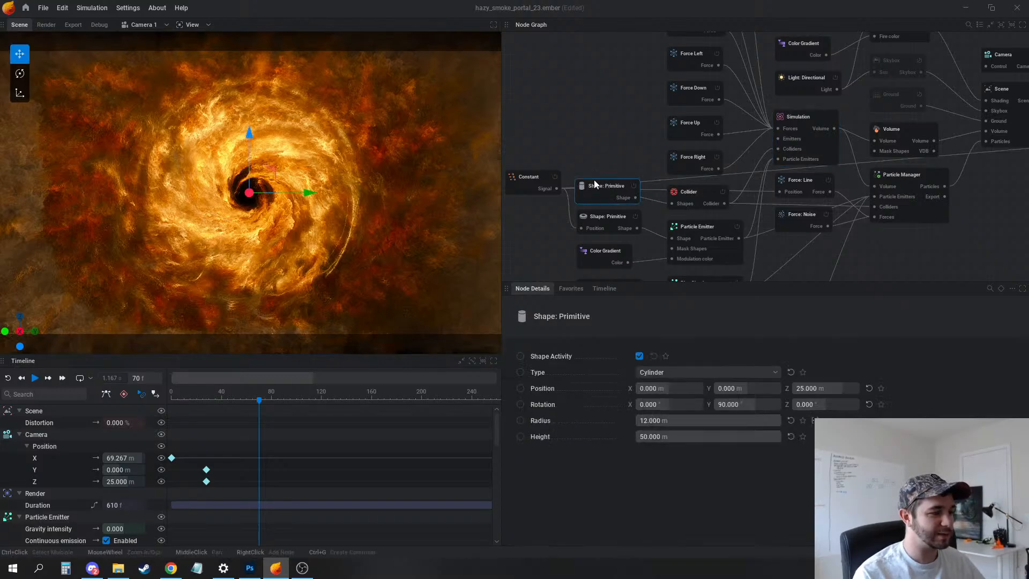
click(533, 179)
click(701, 160)
click(803, 120)
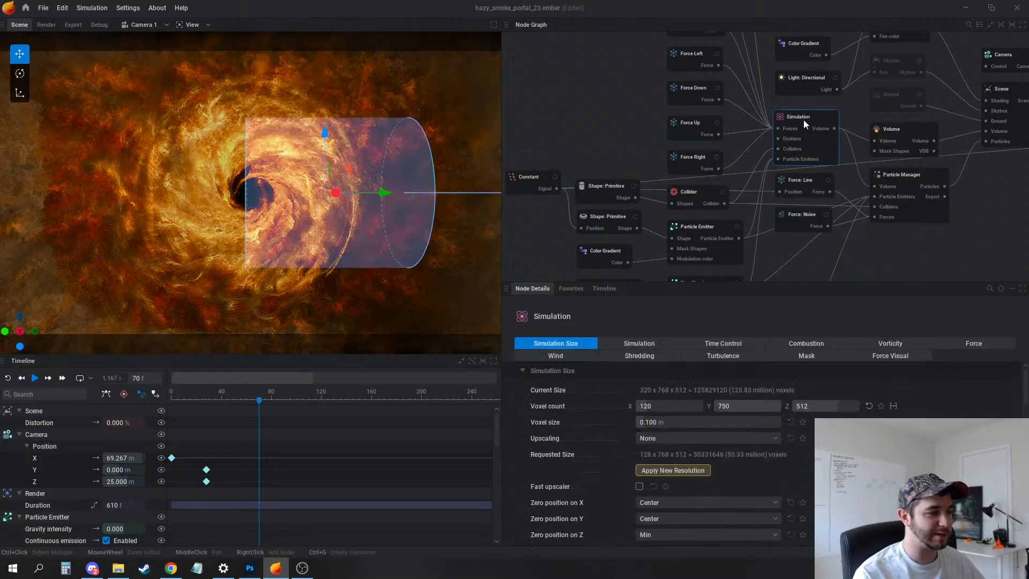
click(698, 193)
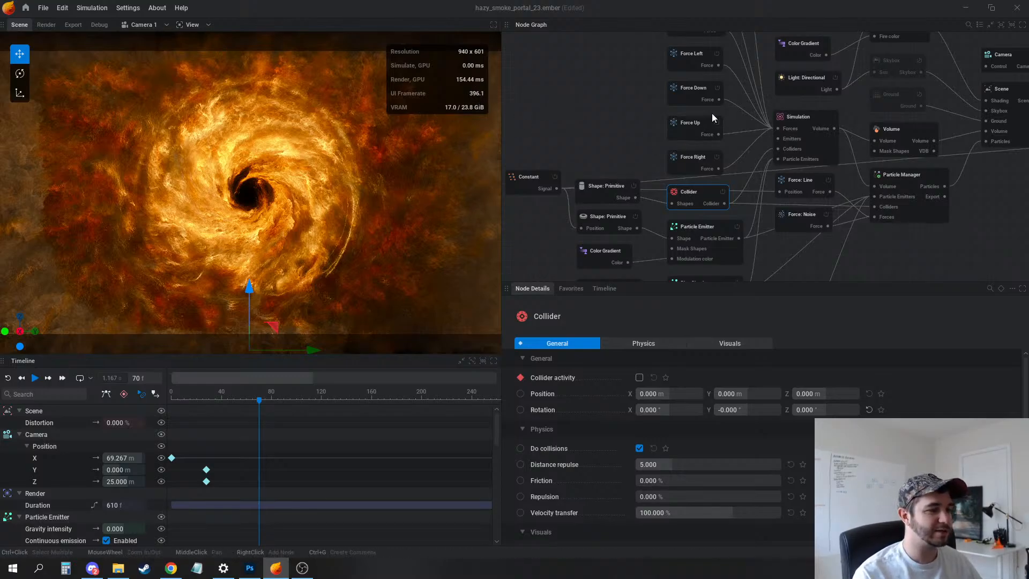
middle_drag(657, 103, 652, 143)
click(786, 124)
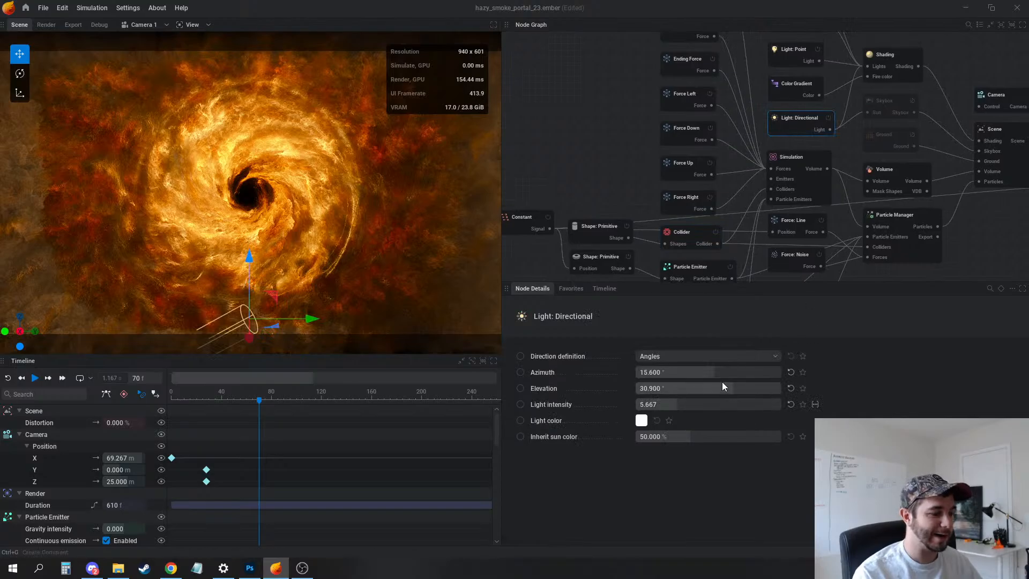
Set the Light: Directional node's azimuth to 48 degrees and deselect the node
mouse_move(702, 372)
mouse_down()
mouse_move(670, 372)
mouse_move(737, 372)
mouse_move(683, 388)
mouse_move(740, 389)
mouse_move(713, 372)
mouse_move(722, 372)
mouse_up()
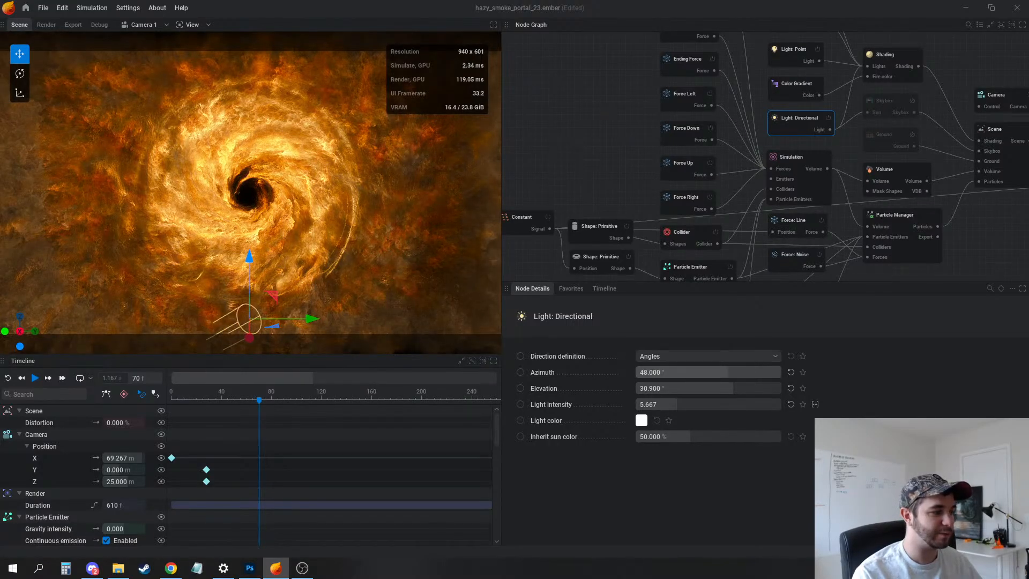
click(639, 173)
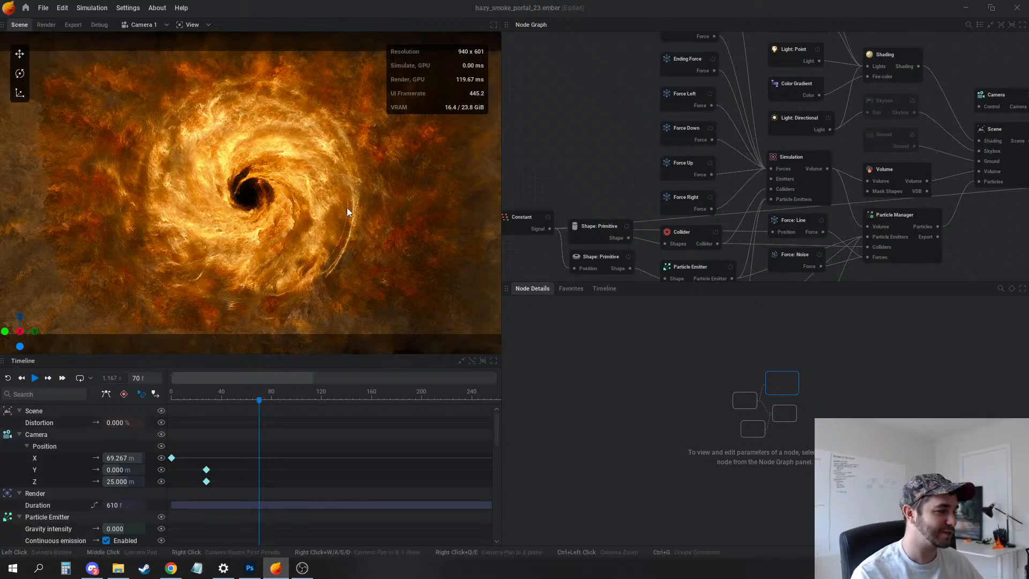
Apply the Simulation node's requested new resolution and play the portal simulation
click(803, 157)
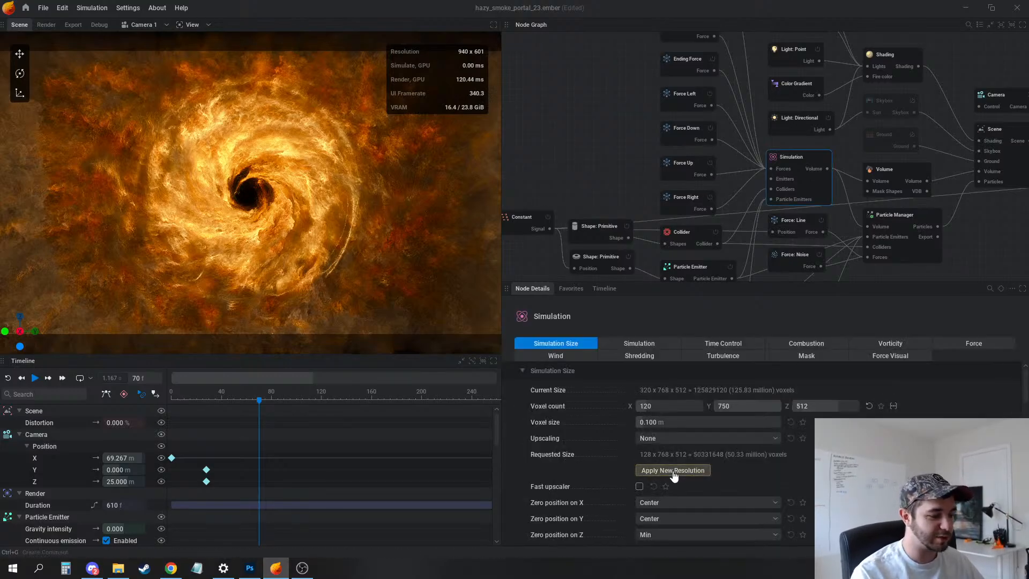
key(space)
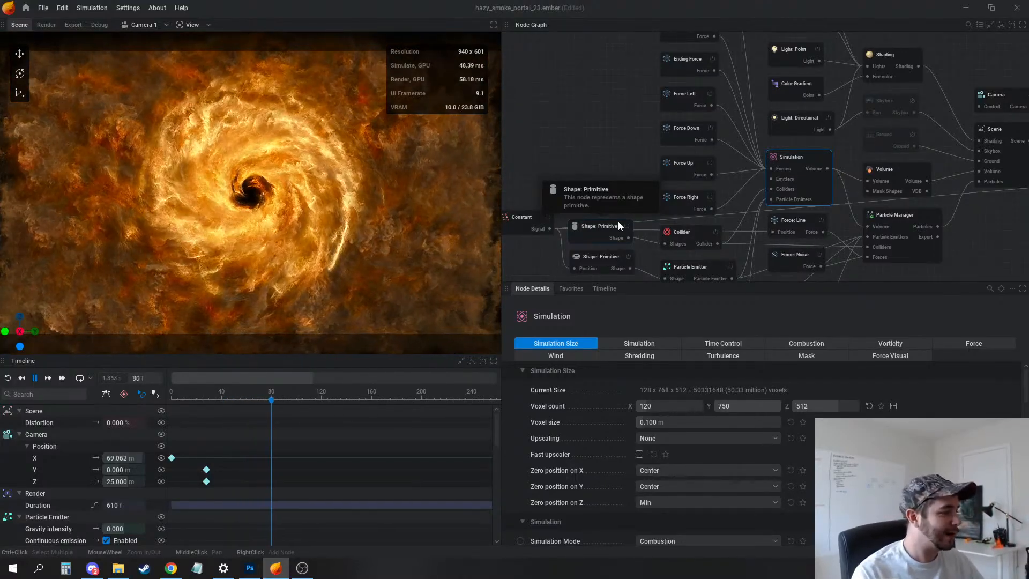
View the Particle Emitter node's emission settings and move the Blue Shockwave's Color Gradient node clear of the overlapping Shape: Primitive node
middle_drag(596, 197, 640, 130)
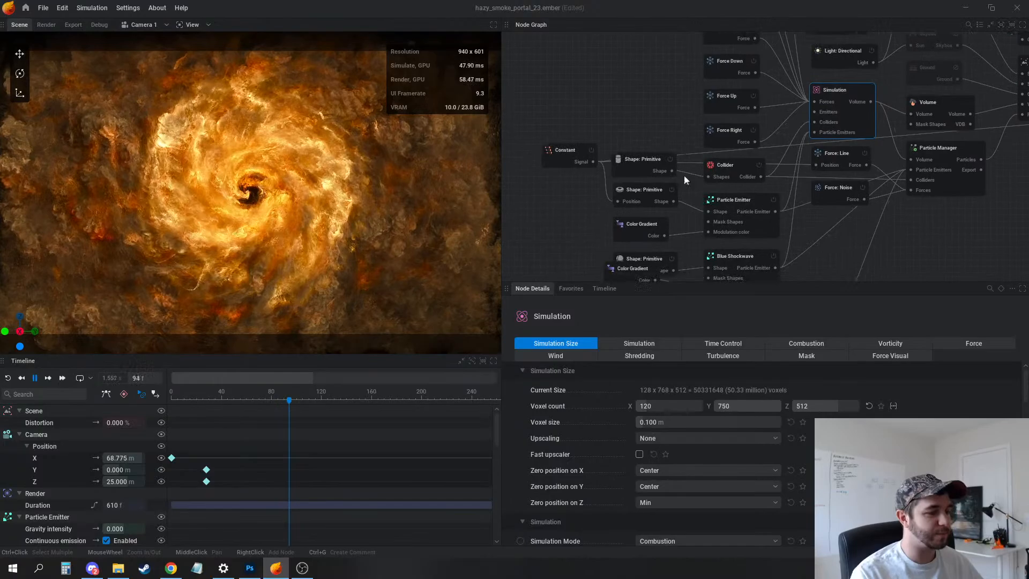
click(717, 204)
key(w)
middle_drag(559, 189, 564, 149)
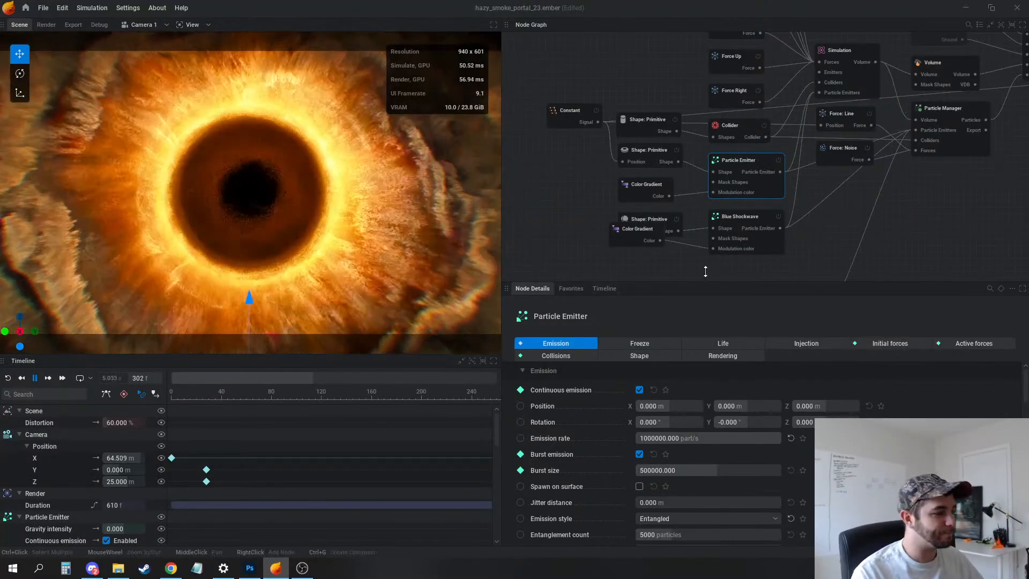
drag(626, 232, 632, 254)
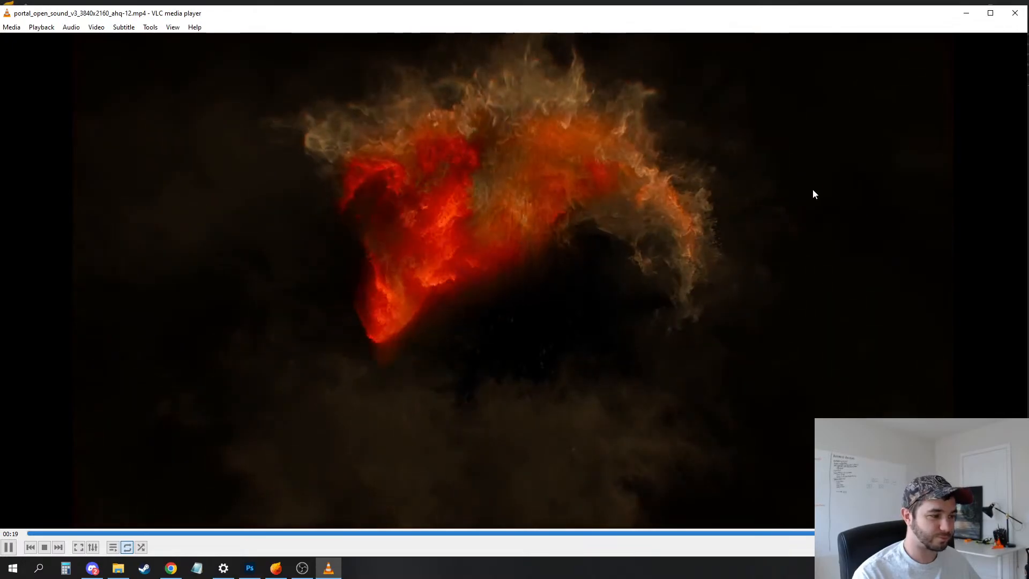
Close the portal video in VLC, restart the portal simulation and pause it at frame 12
click(1017, 14)
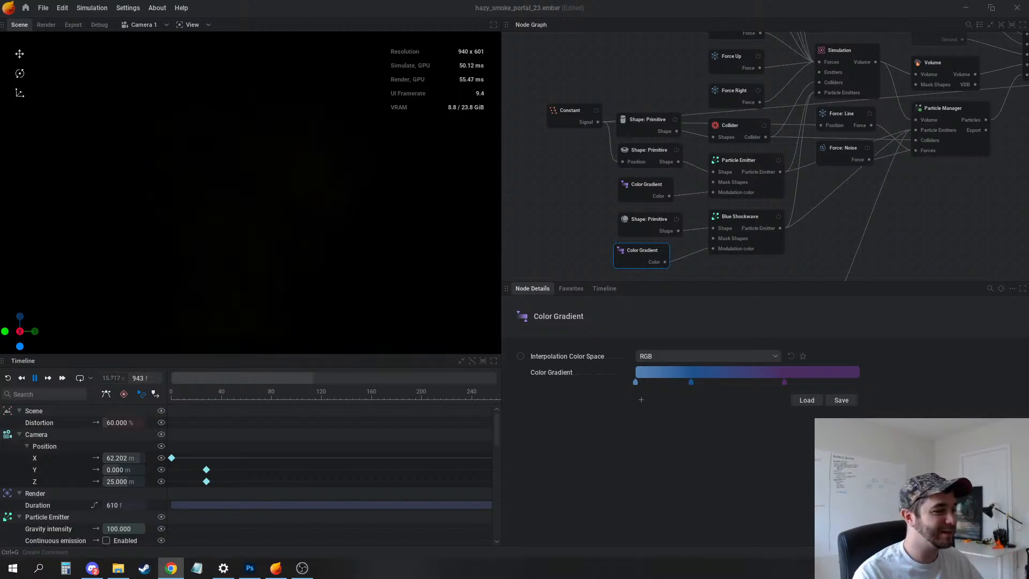
key(r)
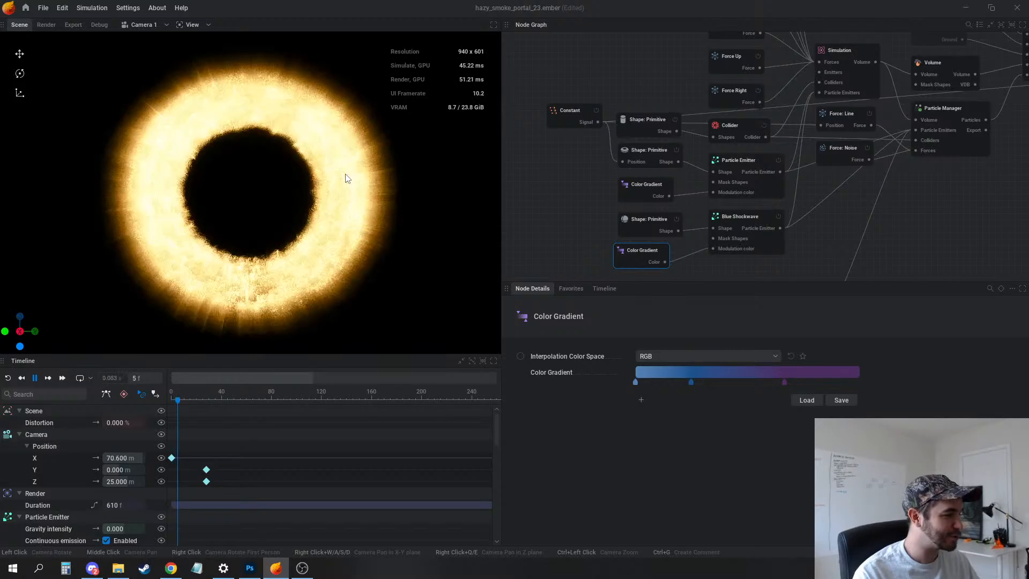
key(space)
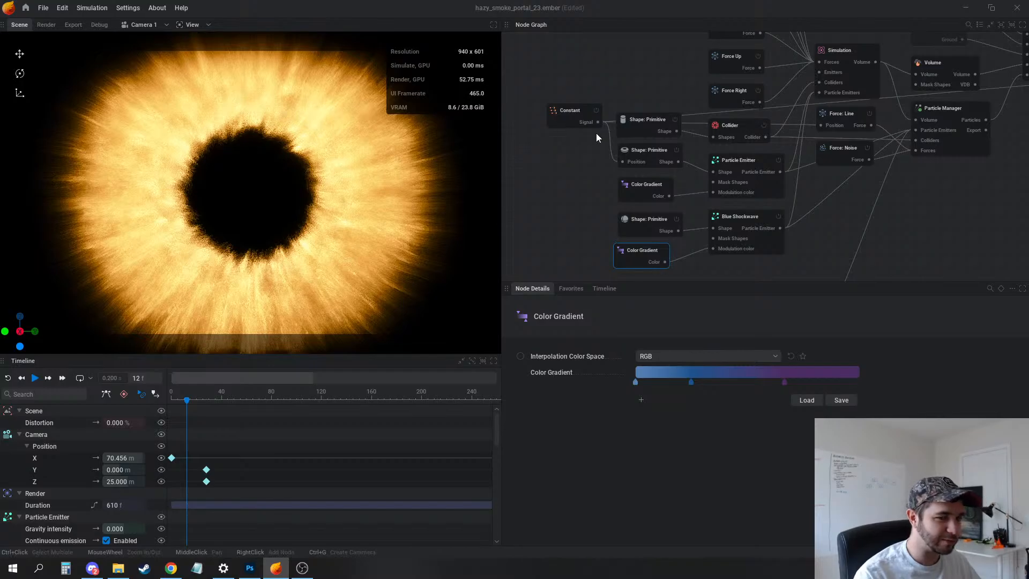
Set the Simulation node's X voxel count to 32, apply the new resolution and play the simulation
click(838, 51)
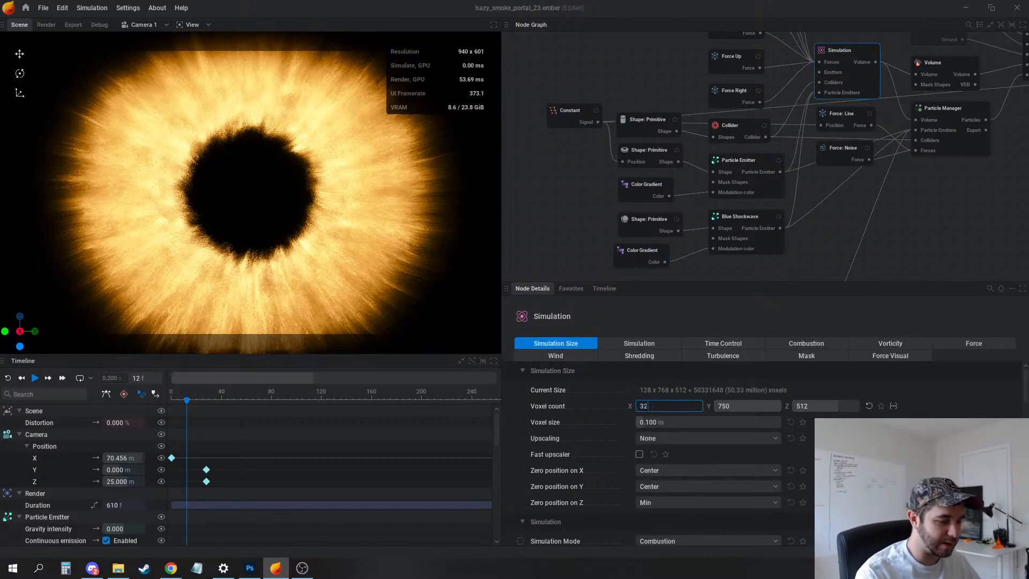
text(32)
key(Return)
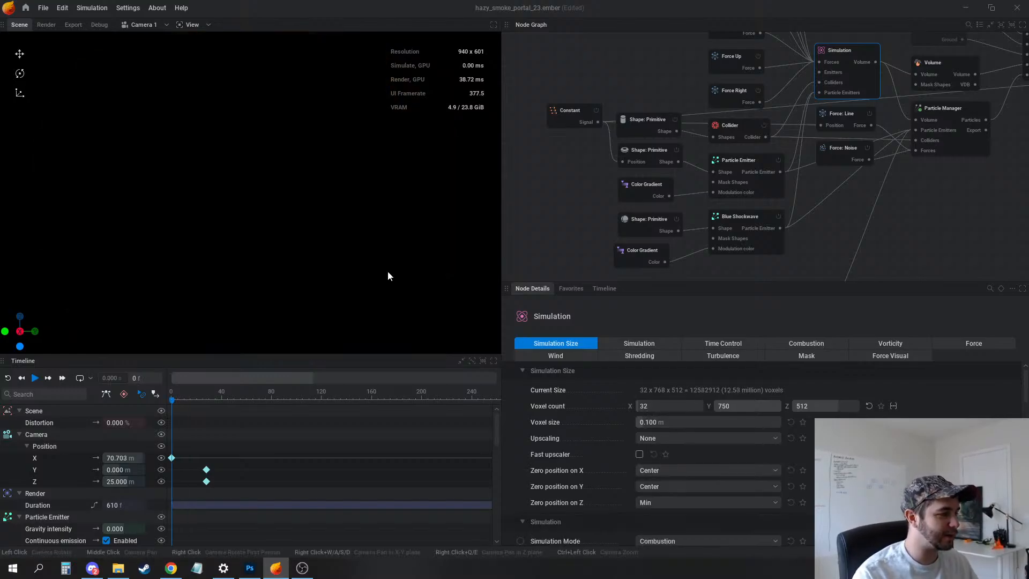
key(space)
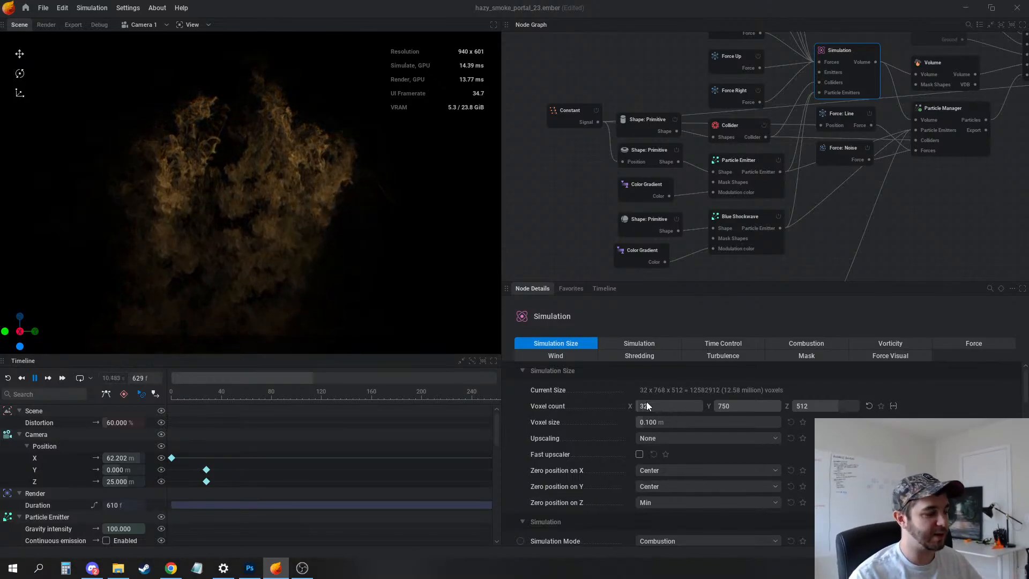
Enlarge the Timeline panel and examine the keyframes of the camera, particle emitters, forces, collider and lights
drag(368, 360, 339, 155)
scroll(349, 344, down, 1)
scroll(349, 343, down, 5)
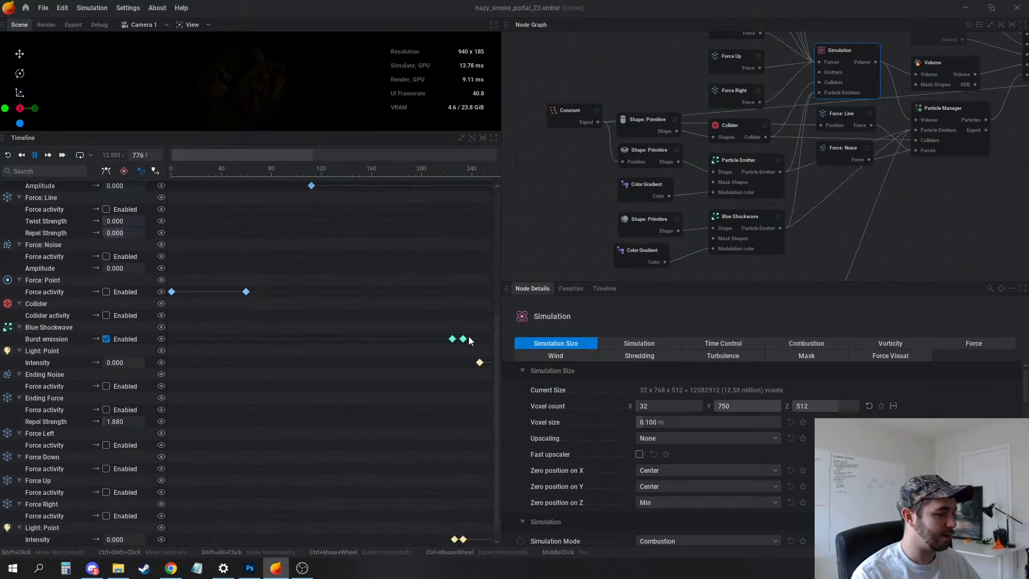
drag(502, 310, 765, 314)
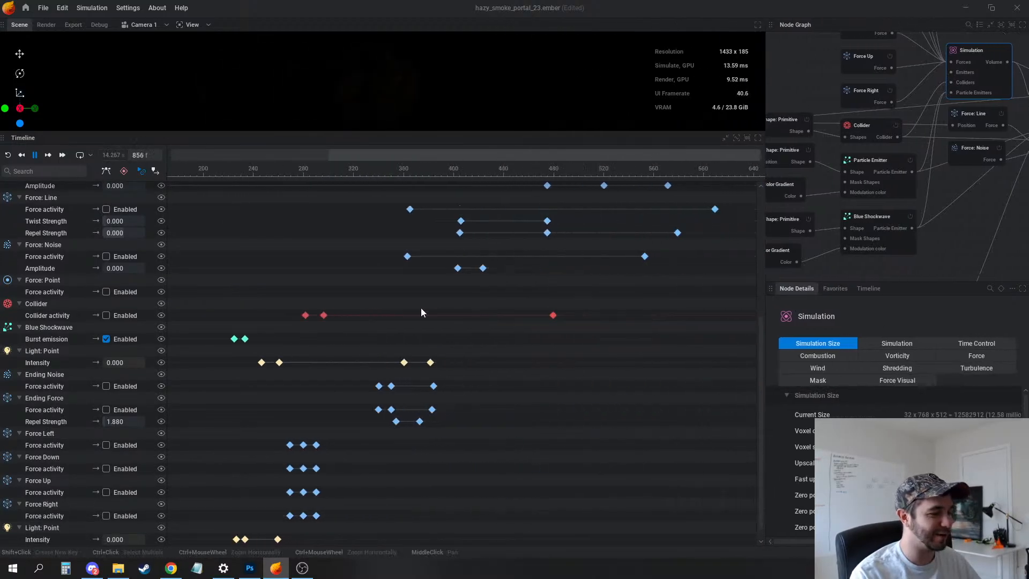
scroll(471, 426, down, 1)
scroll(467, 386, up, 6)
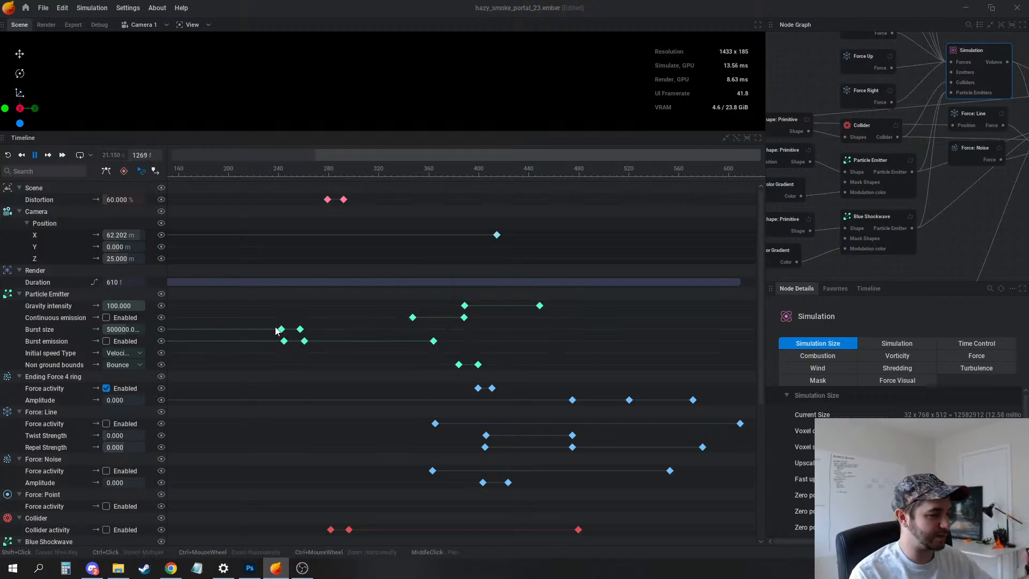
scroll(369, 338, down, 5)
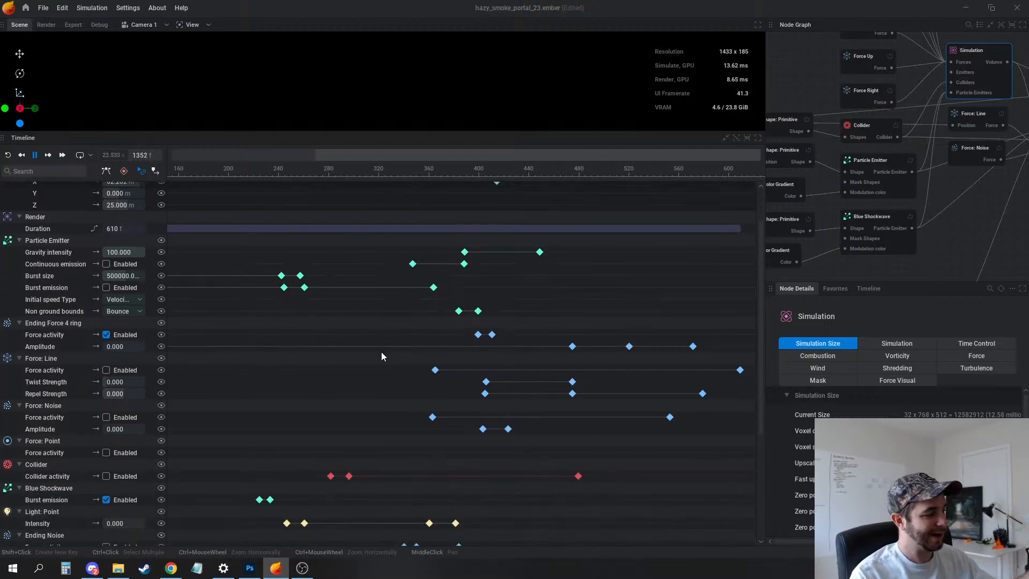
scroll(617, 367, down, 6)
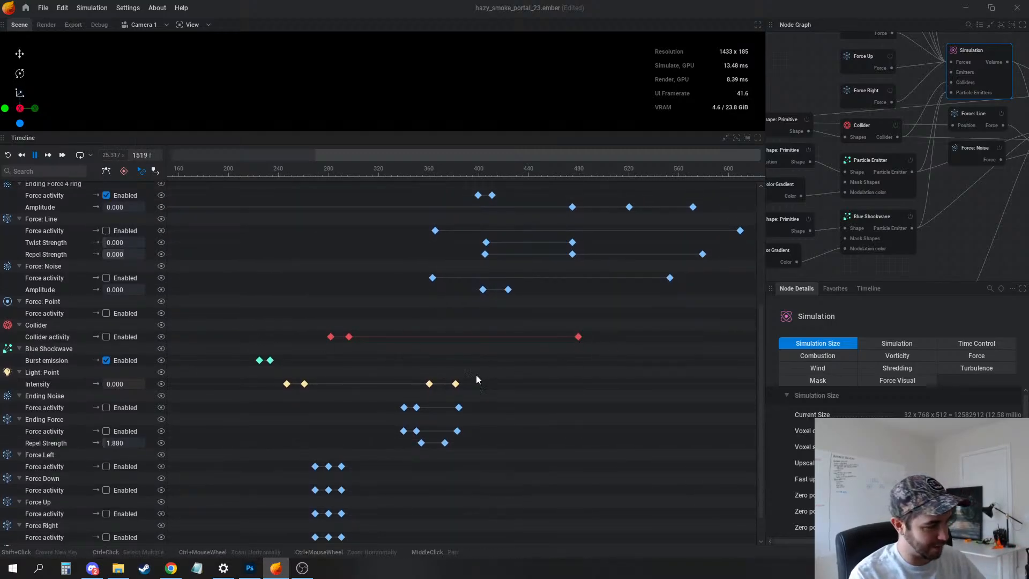
scroll(471, 379, down, 1)
scroll(408, 359, down, 1)
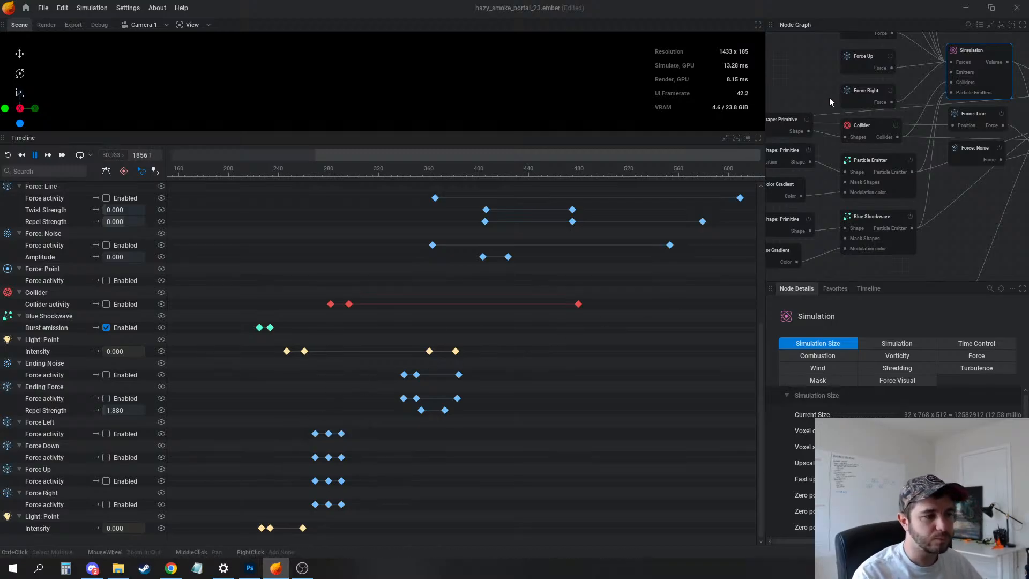
Set the Graph Background Grid Type preference to None and close the preferences
right_click(803, 78)
key(Escape)
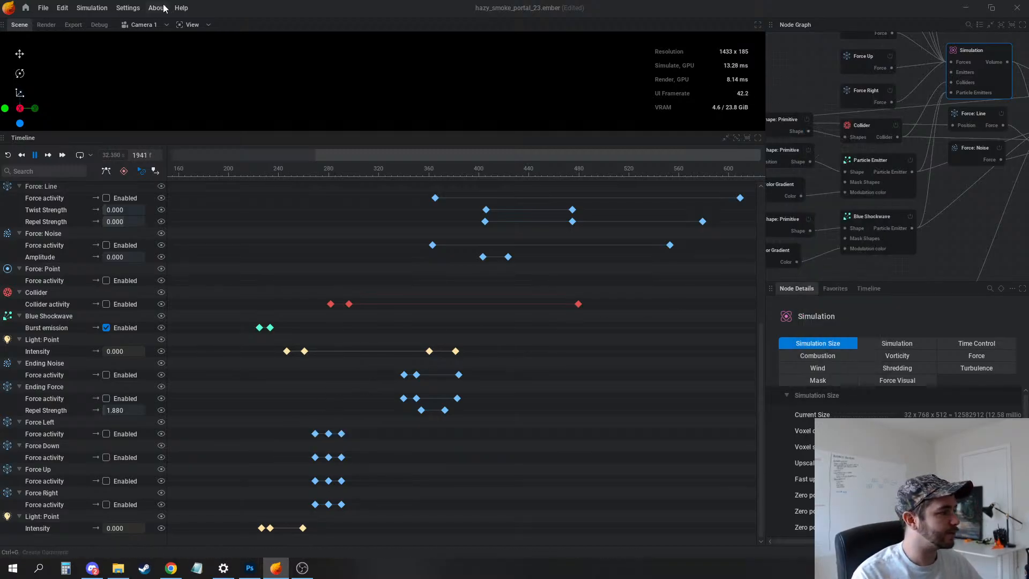
click(135, 40)
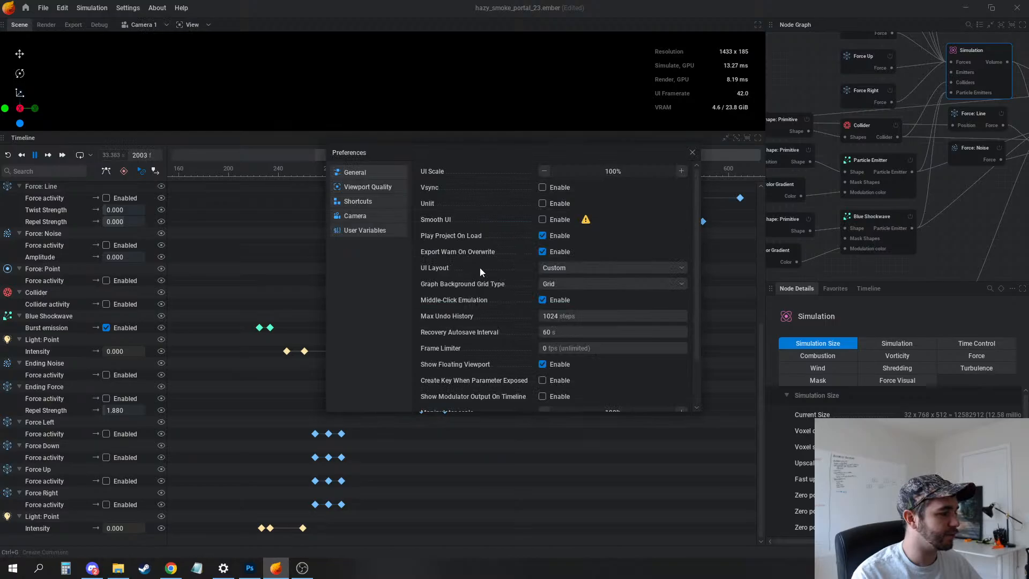
click(588, 290)
click(570, 298)
click(806, 81)
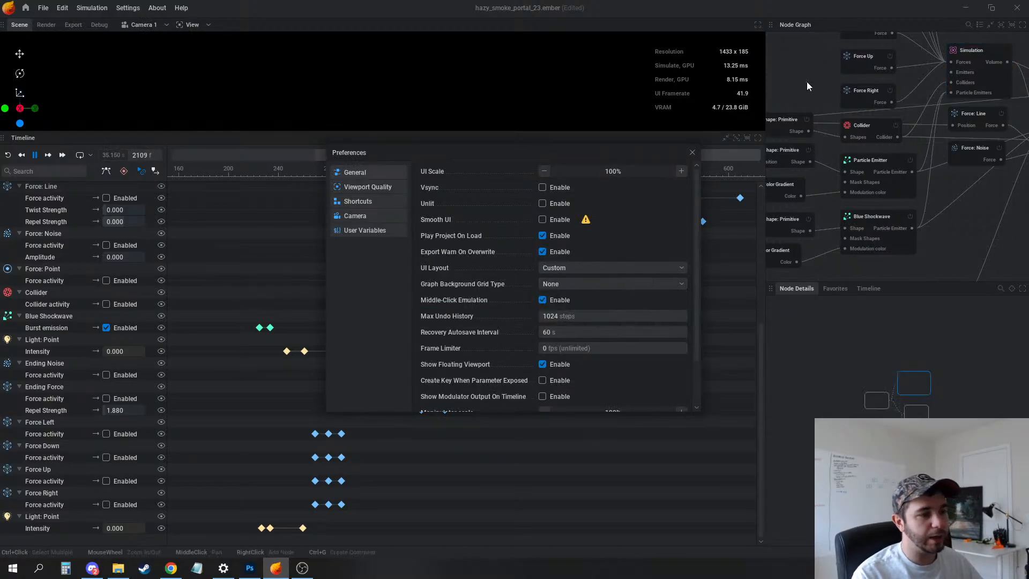
click(692, 154)
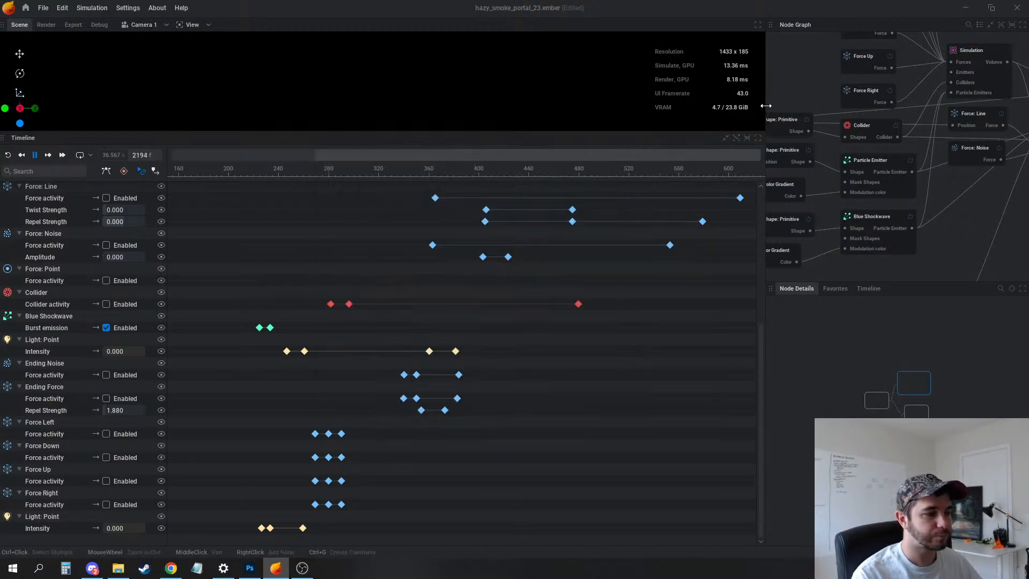
Resize the panels to shrink the Timeline and give the scene viewport and node graph more room
drag(766, 105, 435, 127)
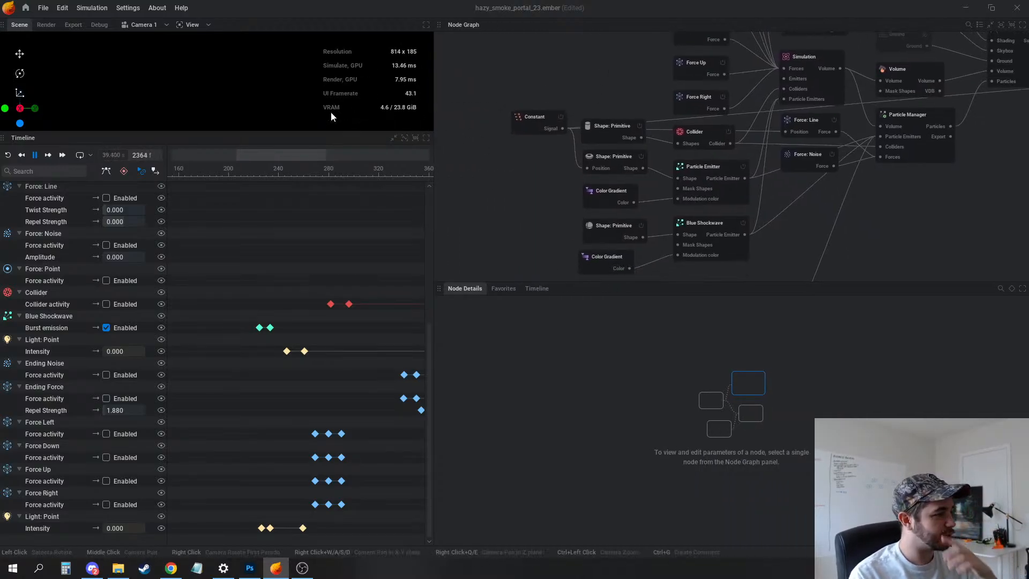
drag(306, 132, 365, 295)
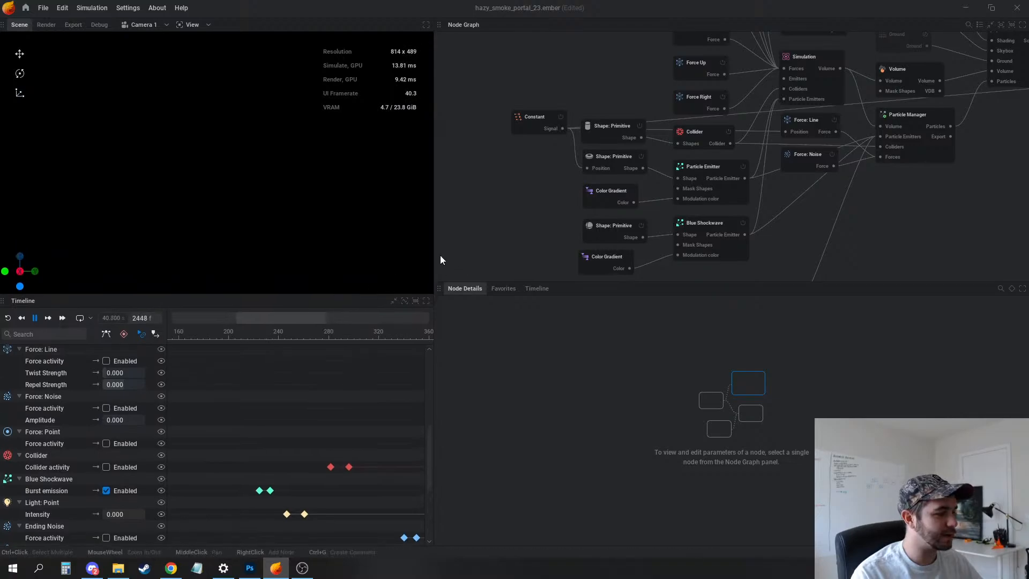
drag(434, 257, 577, 255)
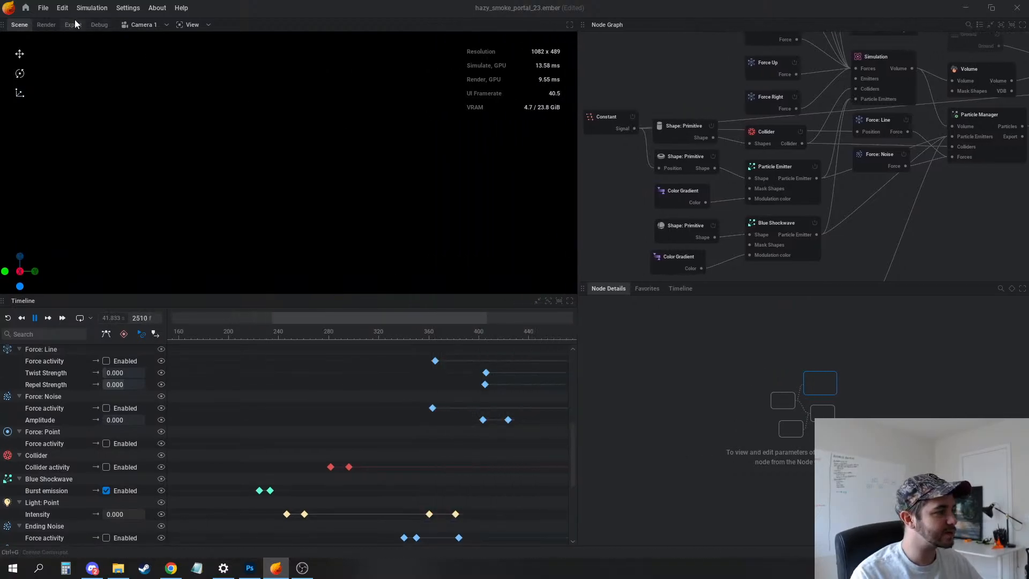
Open the recent project dirt_fly_4.ember without saving the current project's changes
click(44, 8)
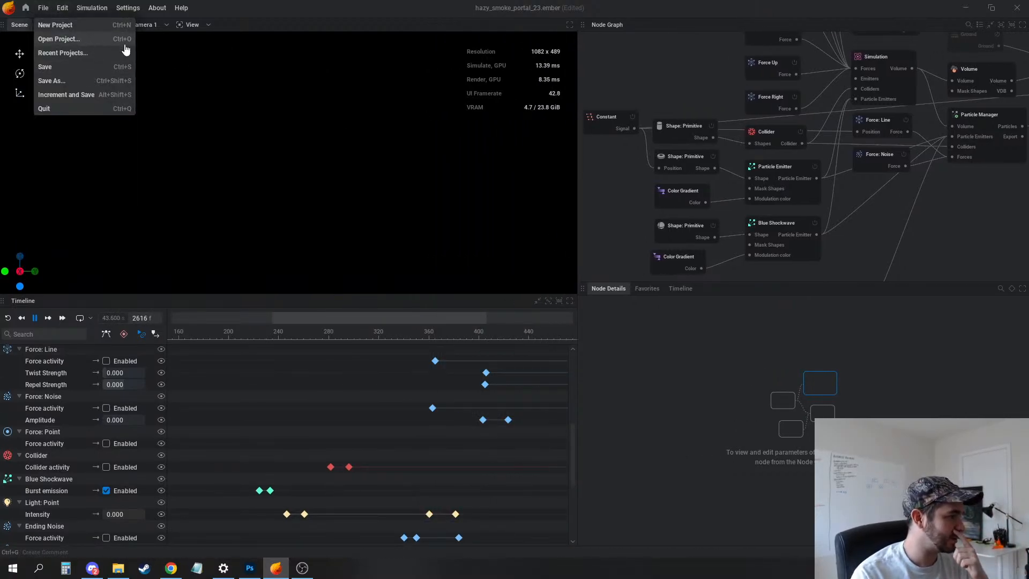
click(614, 94)
key(ctrl+o)
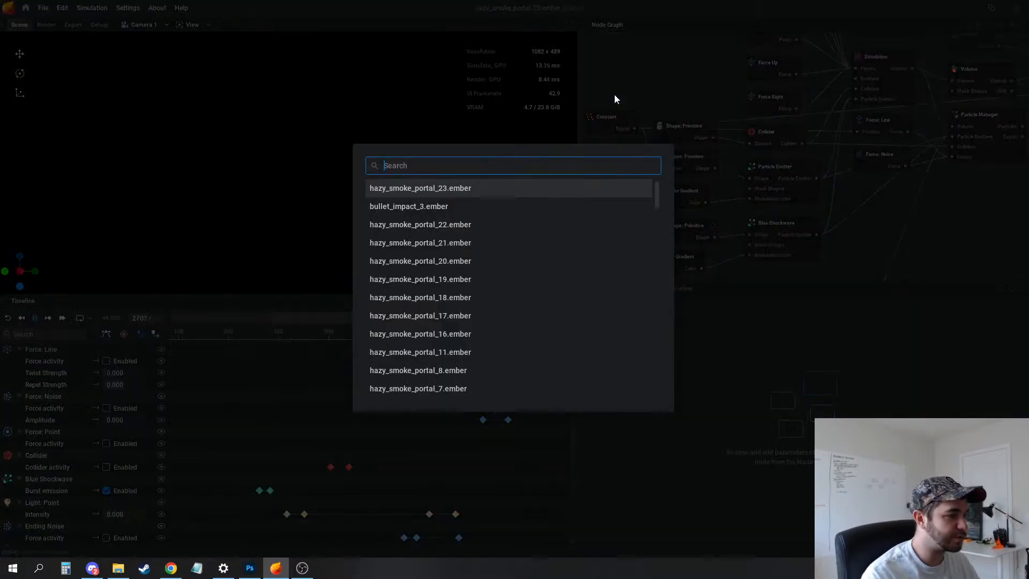
scroll(565, 317, down, 5)
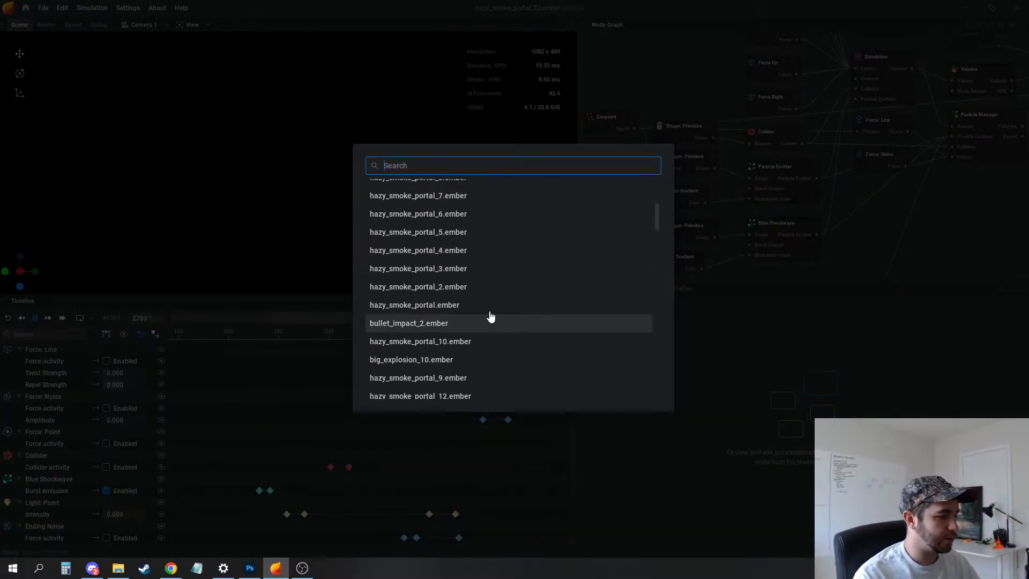
scroll(489, 317, up, 5)
scroll(496, 220, down, 5)
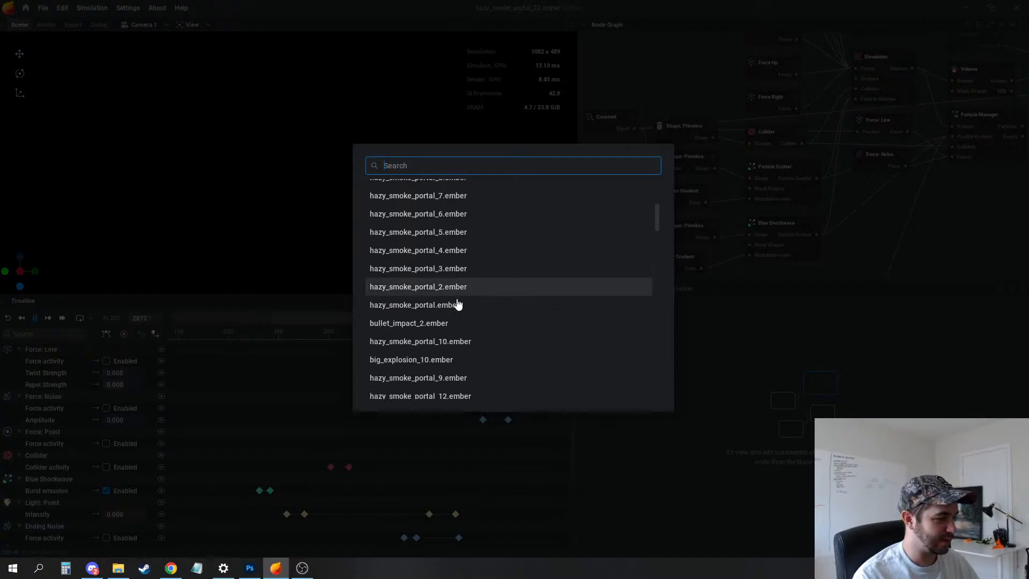
scroll(462, 322, down, 2)
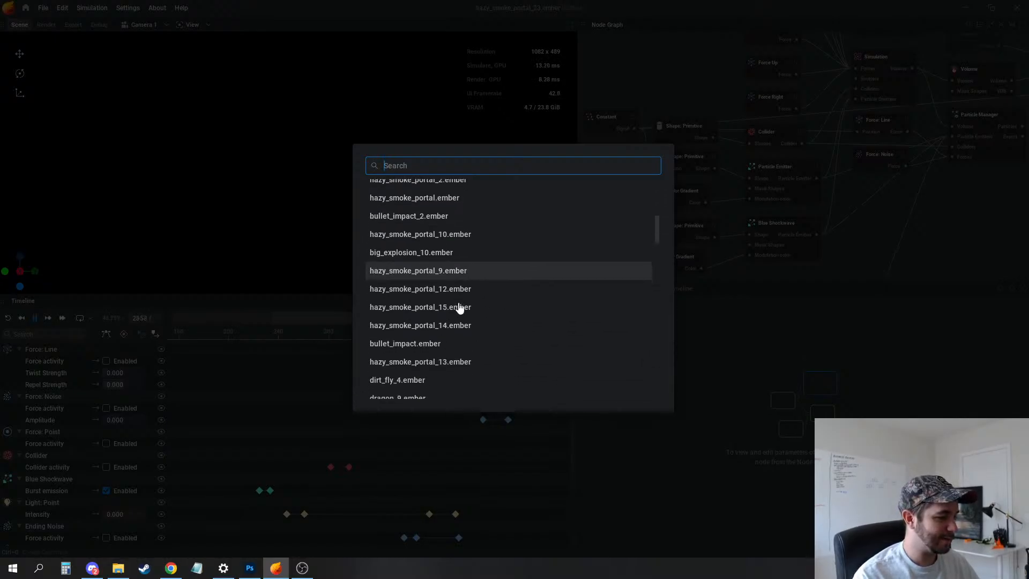
click(421, 359)
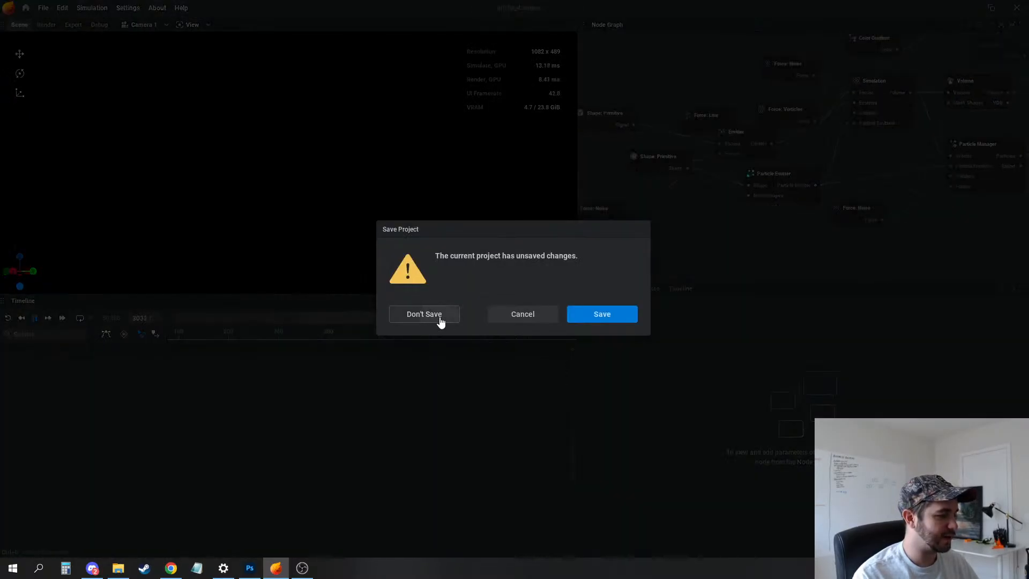
click(420, 318)
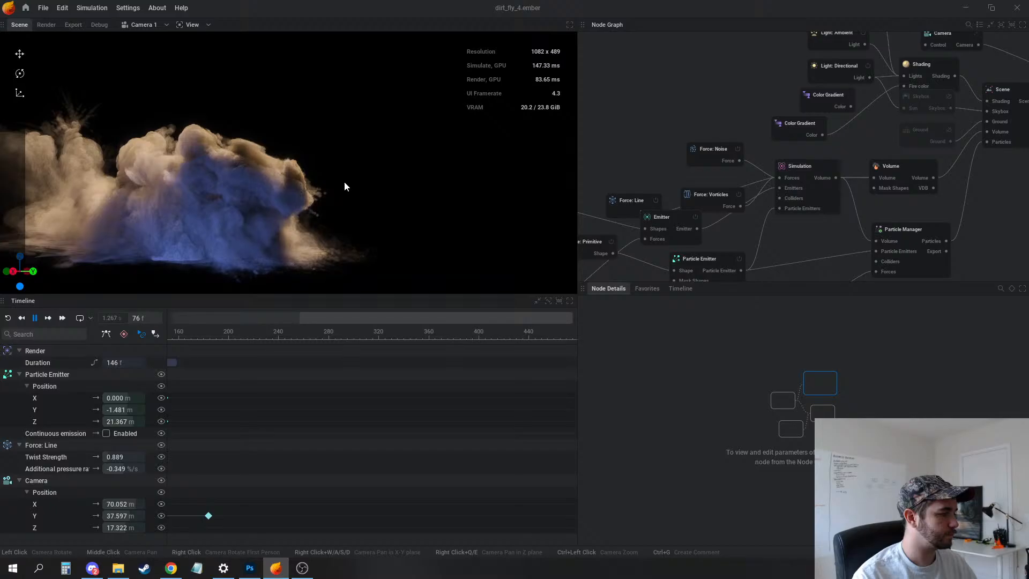
Pause the dirt simulation, switch the viewport to the Default camera and view the dust cloud from another angle
key(space)
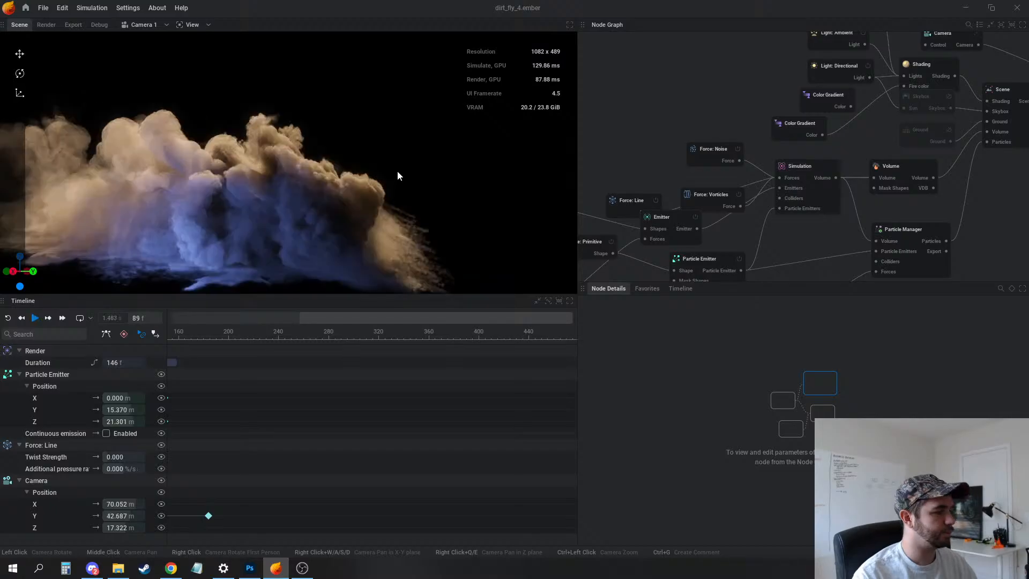
click(139, 40)
drag(326, 166, 326, 197)
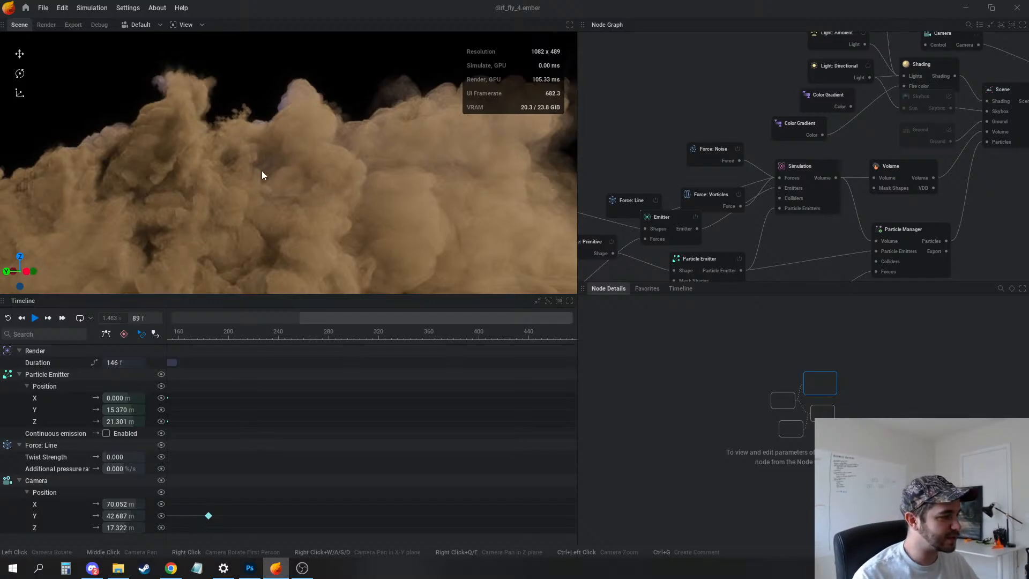
Turn off raymarch sharpening in the Shading node's rendering settings and view the dust cloud from other angles
drag(262, 174, 862, 162)
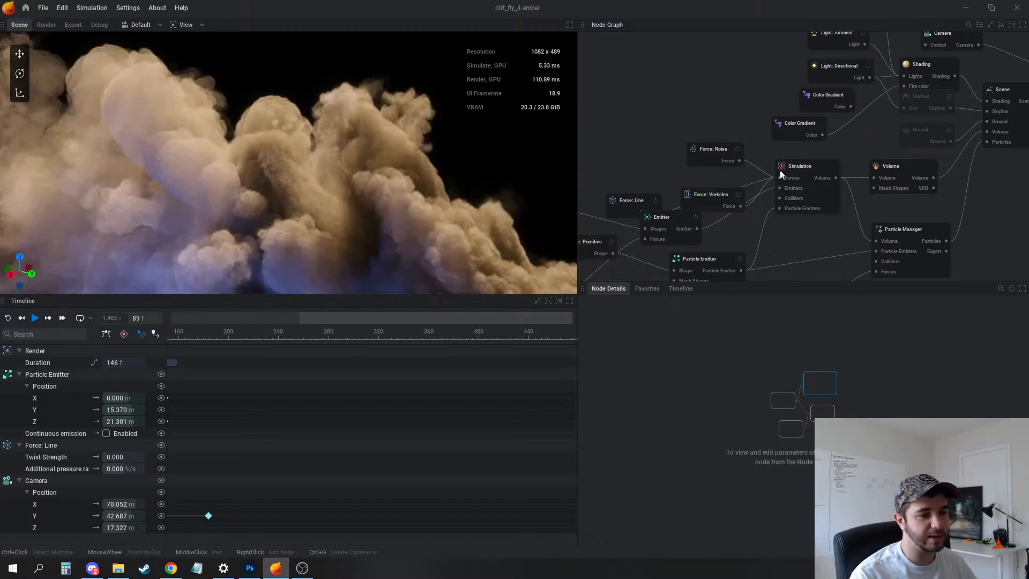
middle_drag(780, 170, 806, 162)
click(768, 94)
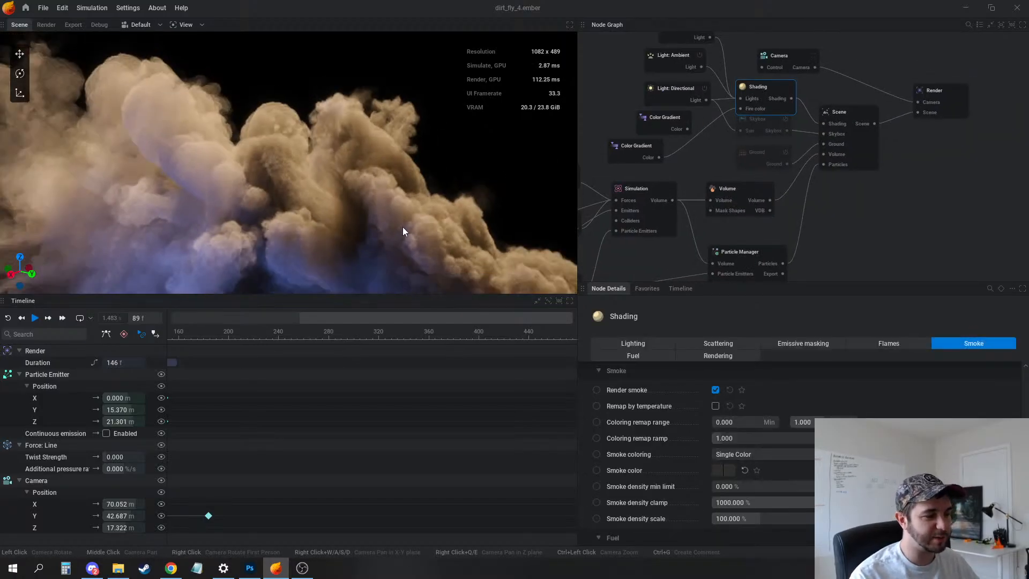
click(727, 357)
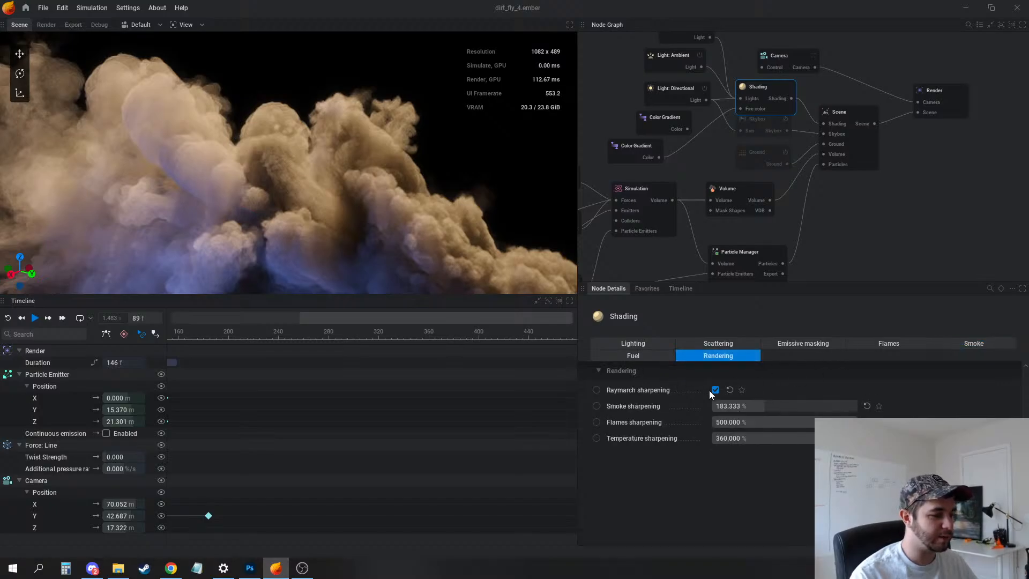
drag(375, 249, 246, 206)
drag(335, 190, 320, 182)
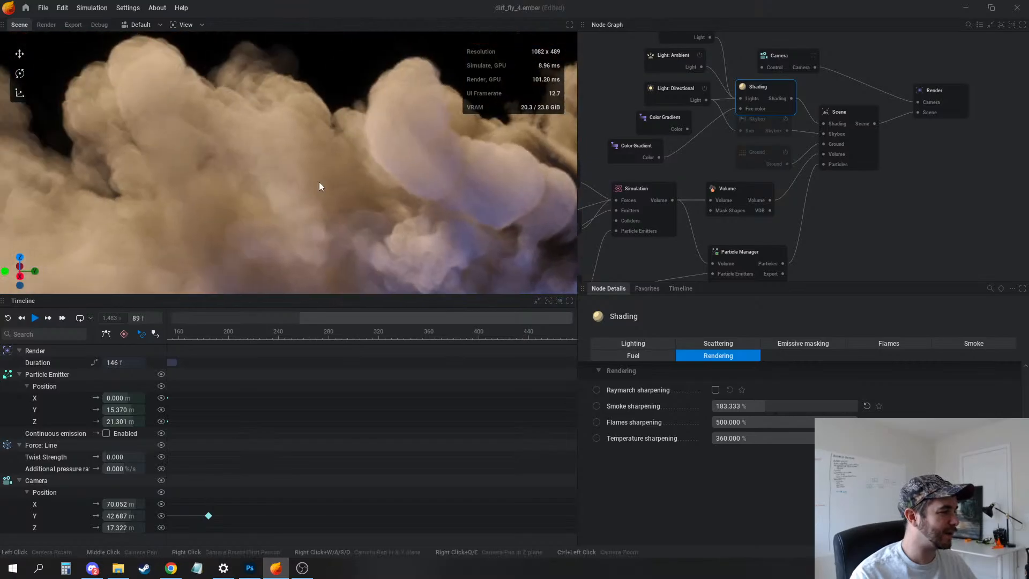
Set the Volume node's post process to None and view the dust cloud from another angle
click(732, 190)
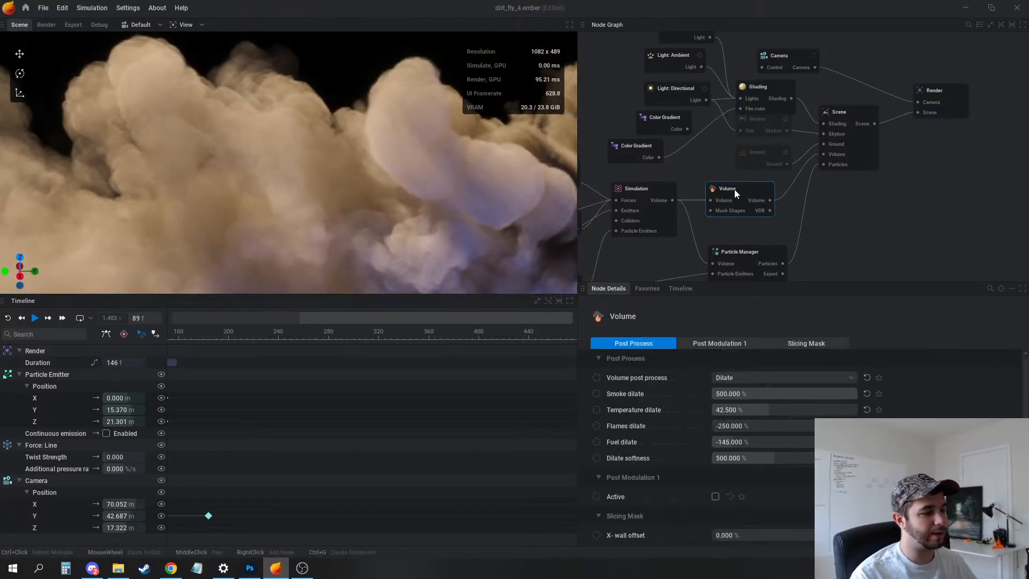
click(752, 378)
click(731, 391)
drag(375, 214, 397, 221)
Restore the Volume node's Dilate post process and the Shading node's raymarch sharpening, viewing the cloud from several angles
click(732, 380)
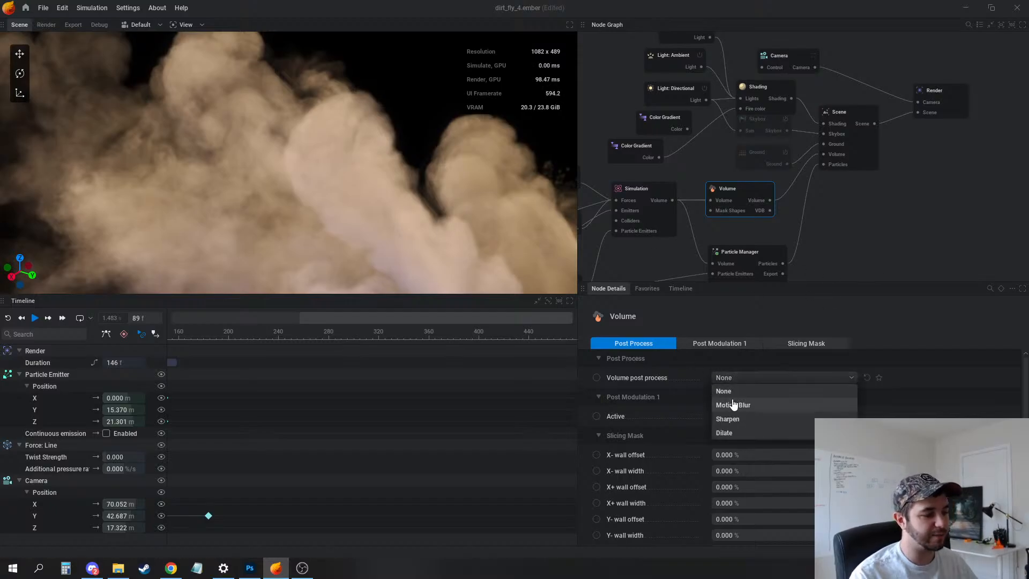
click(730, 434)
click(770, 89)
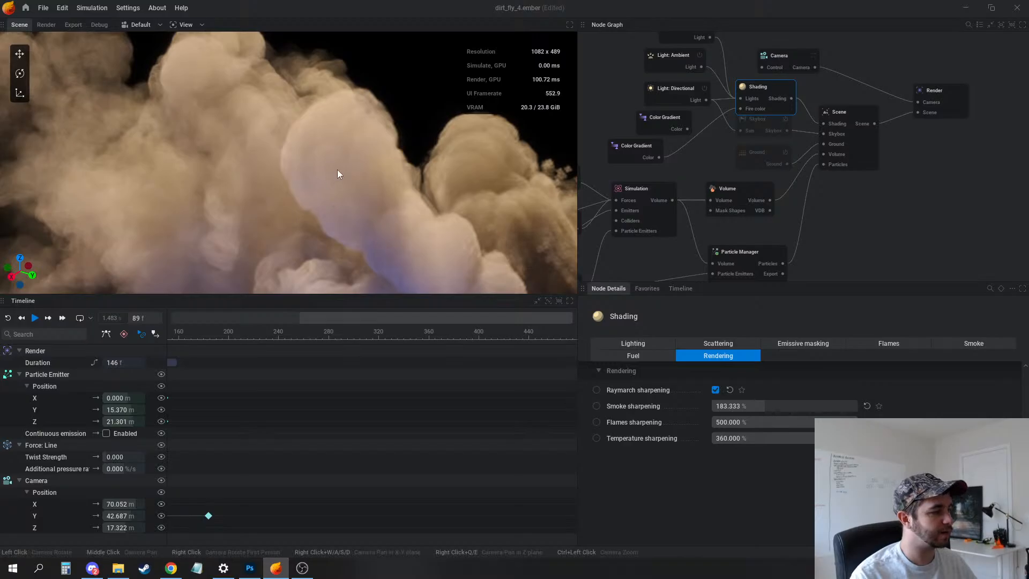
drag(337, 173, 347, 199)
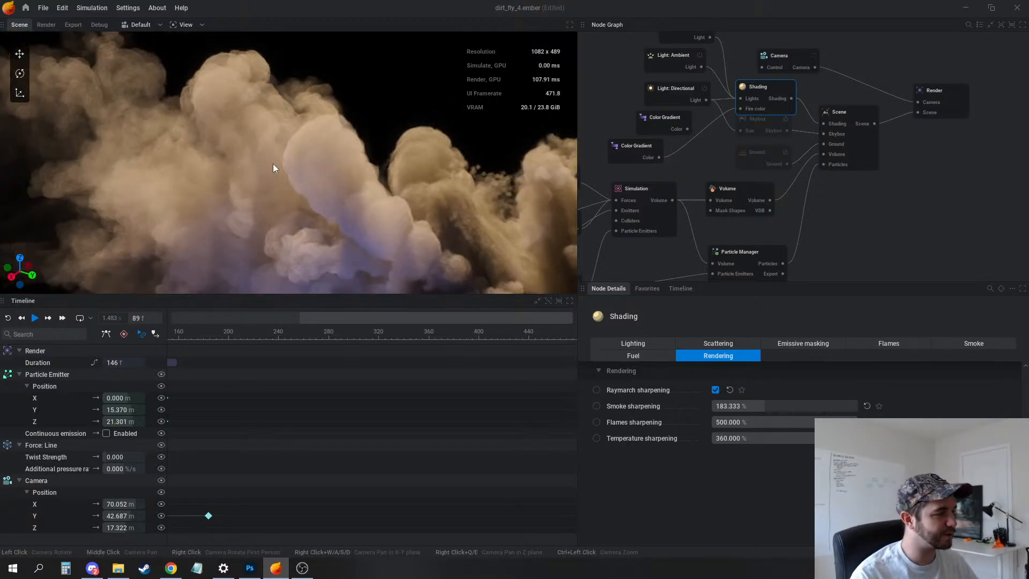
drag(274, 167, 181, 172)
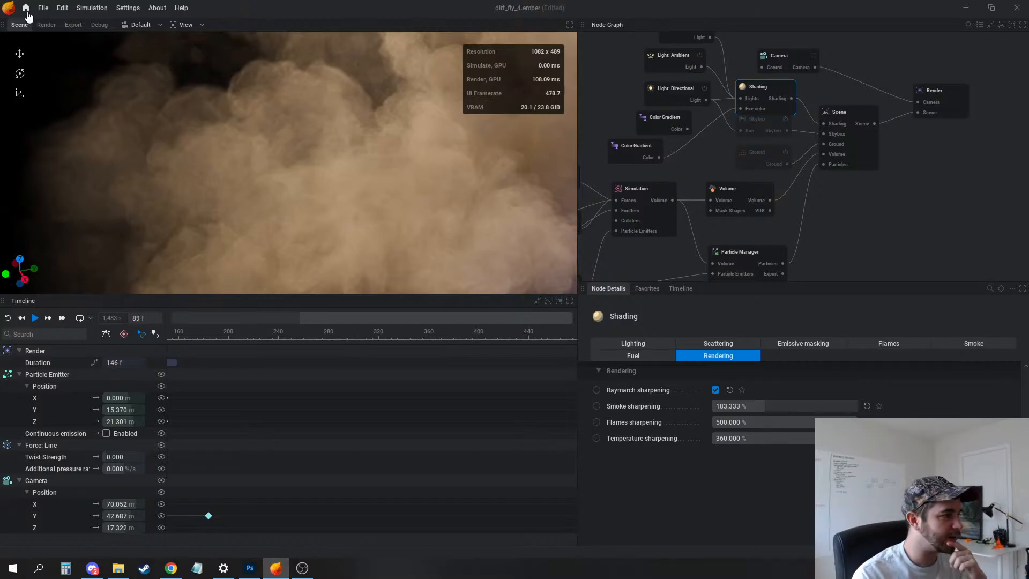
Open the project particle_fire_07.ember from the Presets_HD folder
click(44, 9)
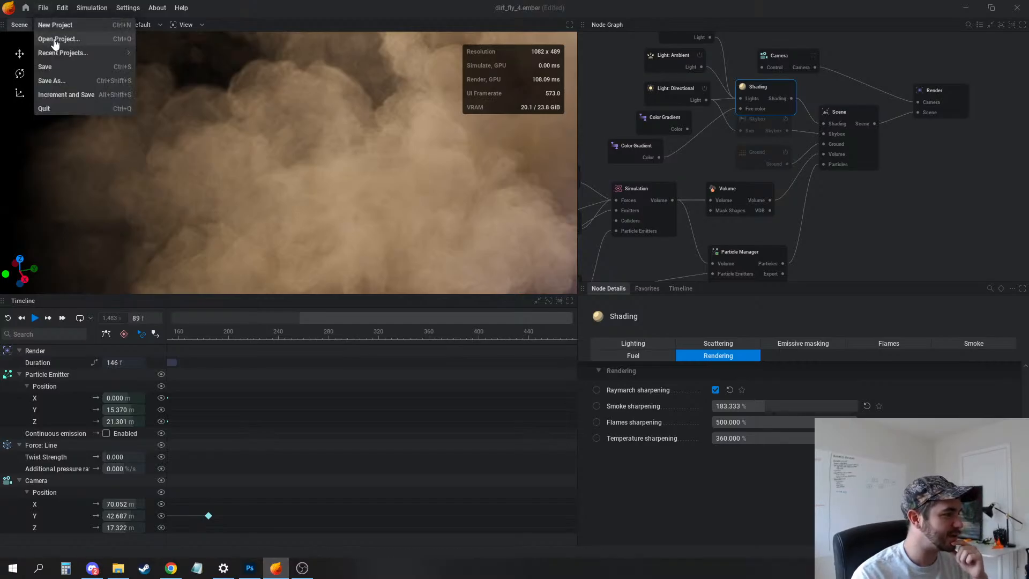
click(56, 40)
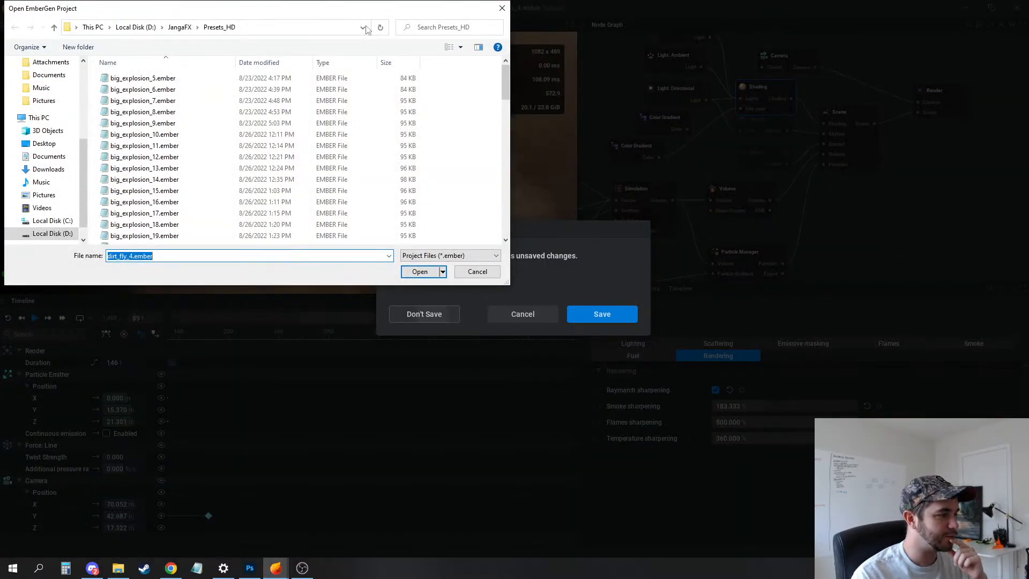
scroll(187, 198, down, 8)
scroll(187, 198, down, 9)
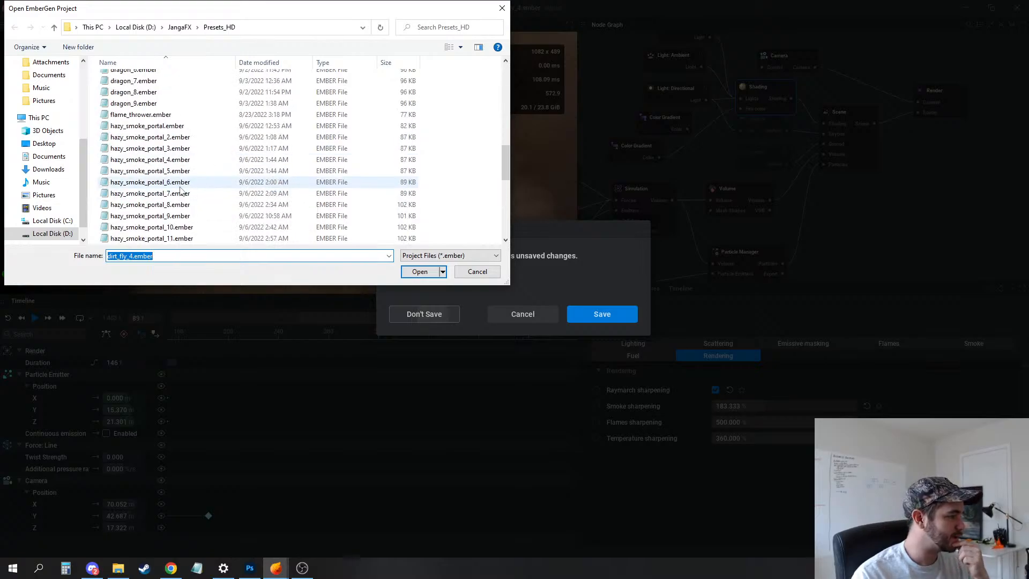
double_click(152, 205)
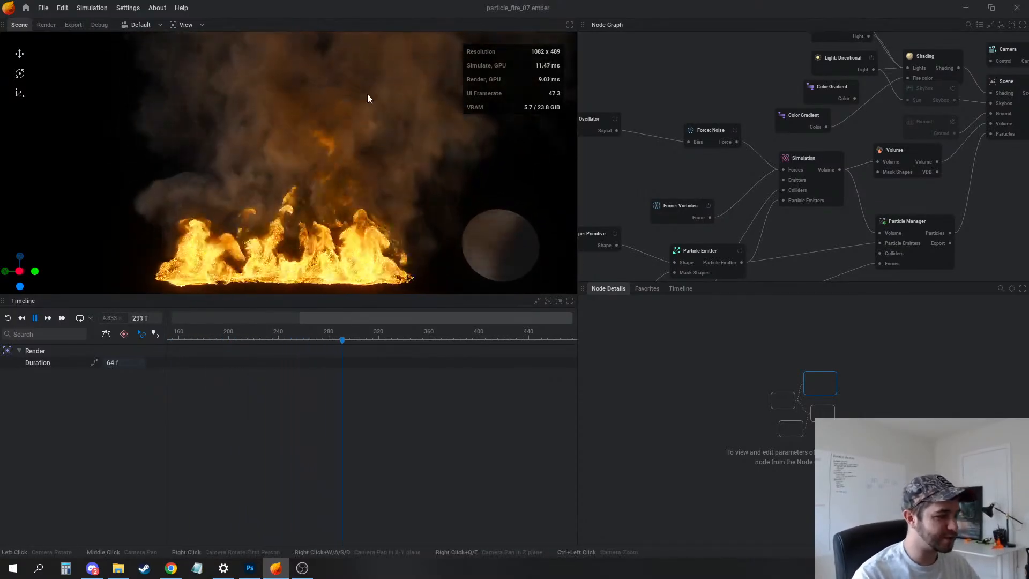
Move the collider's sphere primitive above the flames, to about Y 0.294 m and Z 11.892 m
middle_drag(688, 139, 828, 71)
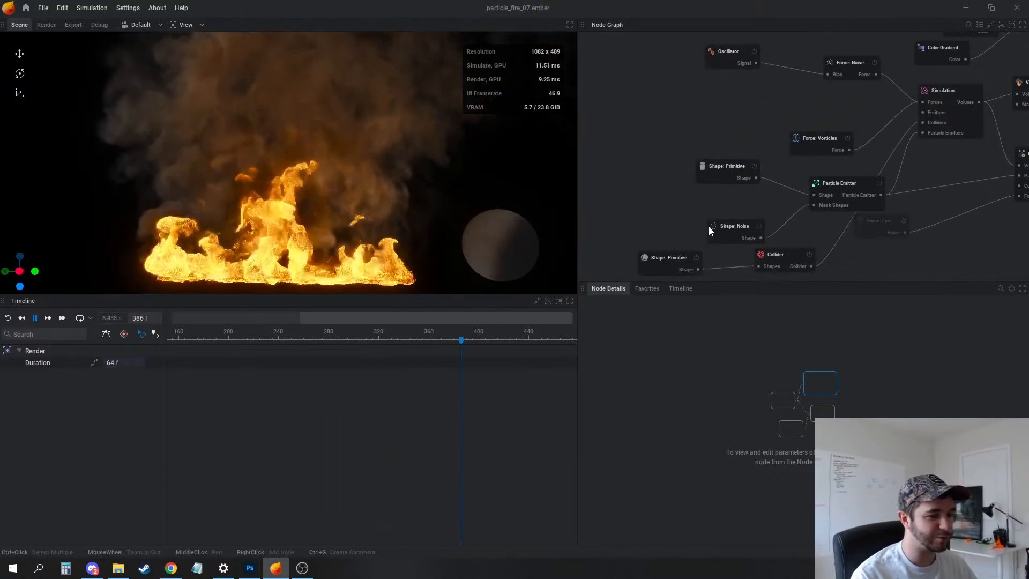
middle_drag(674, 259, 676, 229)
click(675, 231)
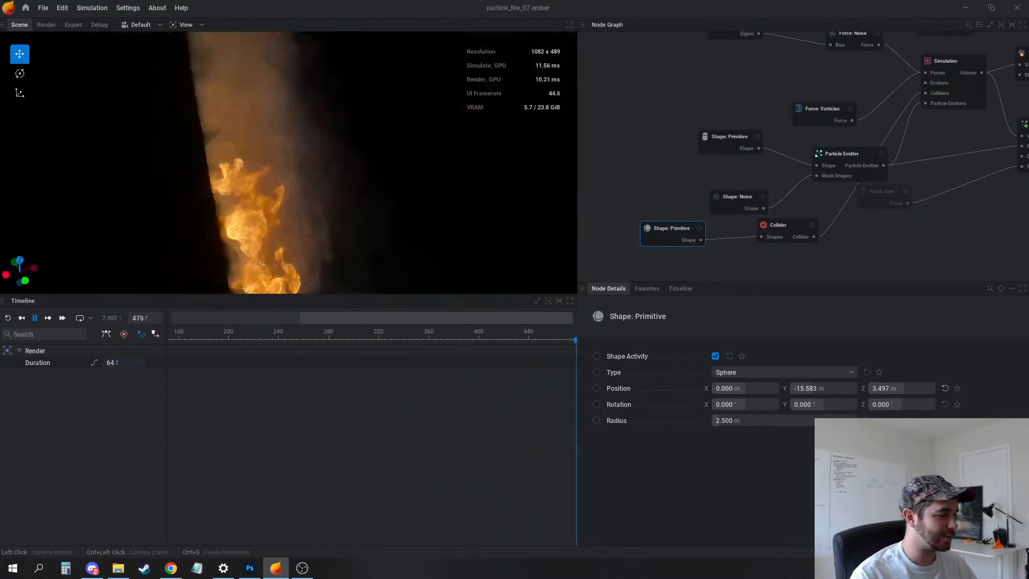
drag(479, 216, 255, 103)
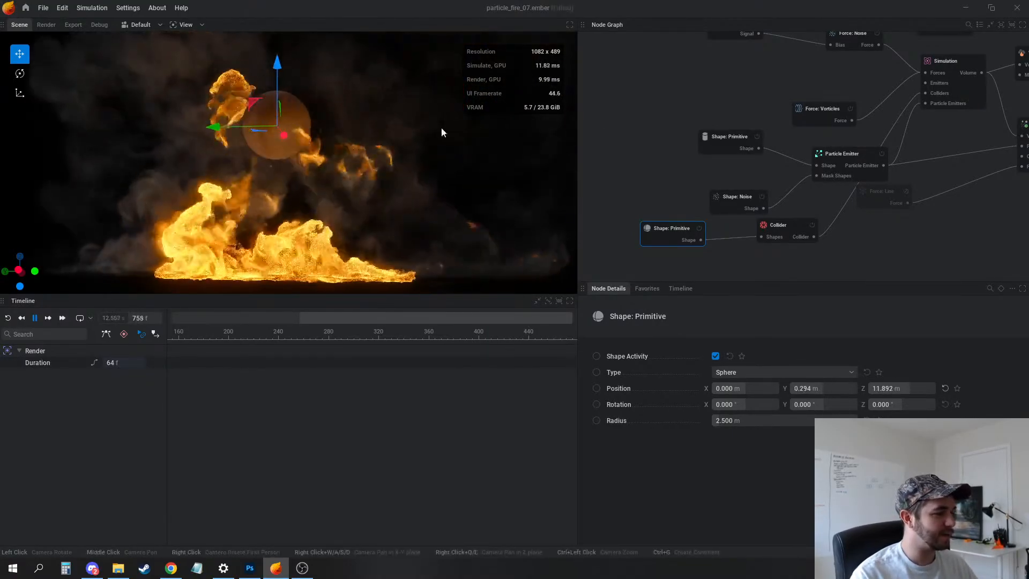
Connect the sphere primitive's Shape output to the Particle Emitter's Shape input, replacing the other primitive
middle_drag(679, 140, 663, 181)
middle_drag(851, 189, 752, 195)
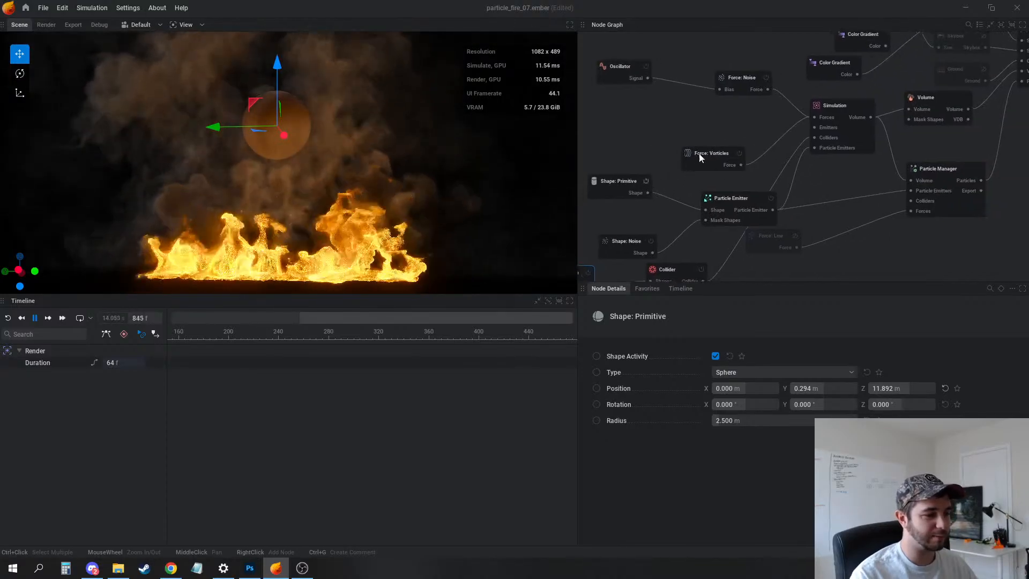
middle_drag(667, 209, 733, 168)
click(732, 162)
drag(652, 246, 767, 172)
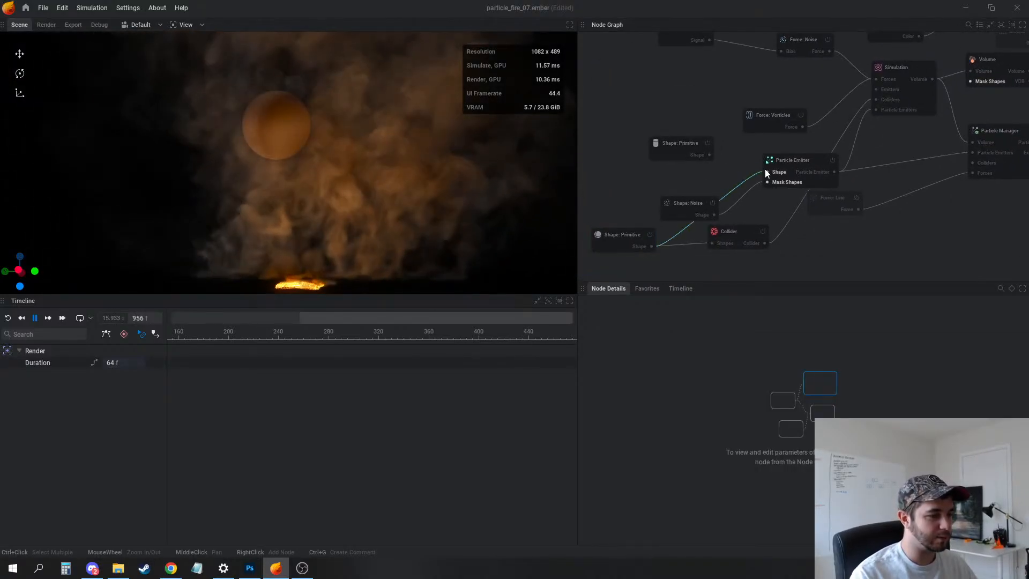
Lower the burning sphere primitive to about Y -0.110 m and Z 7.207 m and view its flames
click(616, 235)
drag(264, 123, 260, 168)
middle_drag(353, 54, 355, 123)
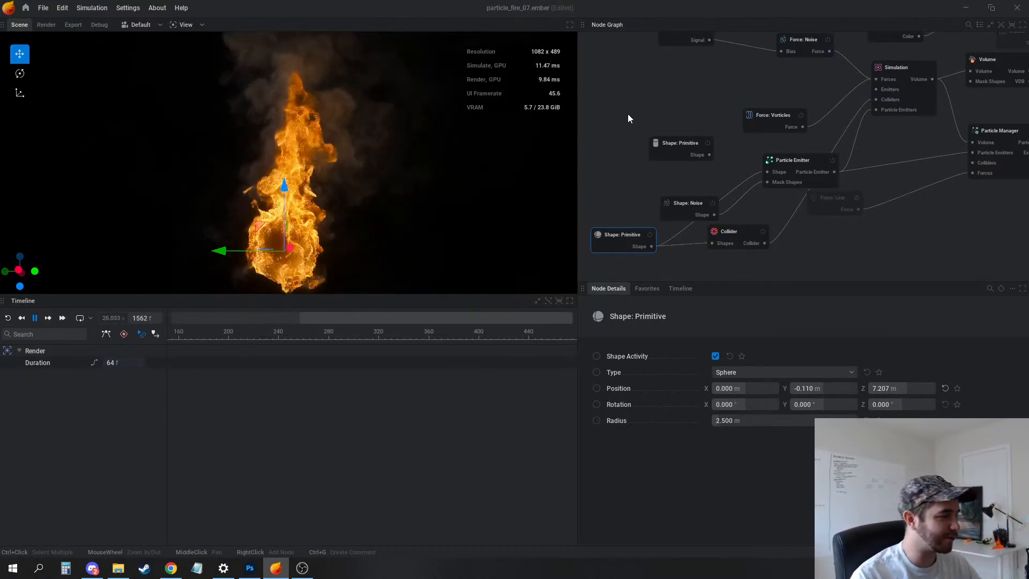
middle_drag(676, 119, 702, 140)
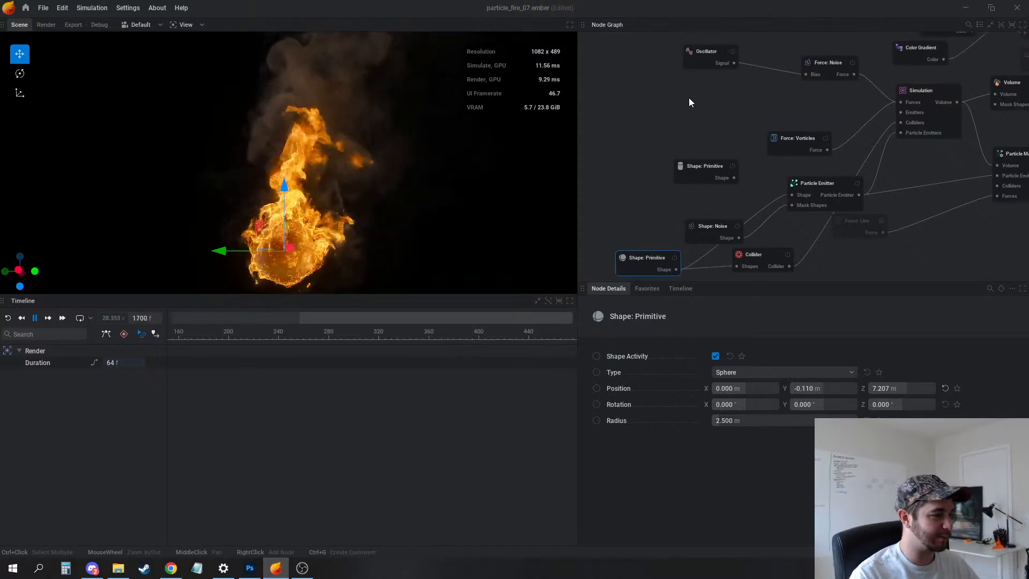
Create a new project without saving the current changes, and enlarge the scene viewport by shrinking the Timeline
click(43, 8)
click(59, 25)
click(417, 315)
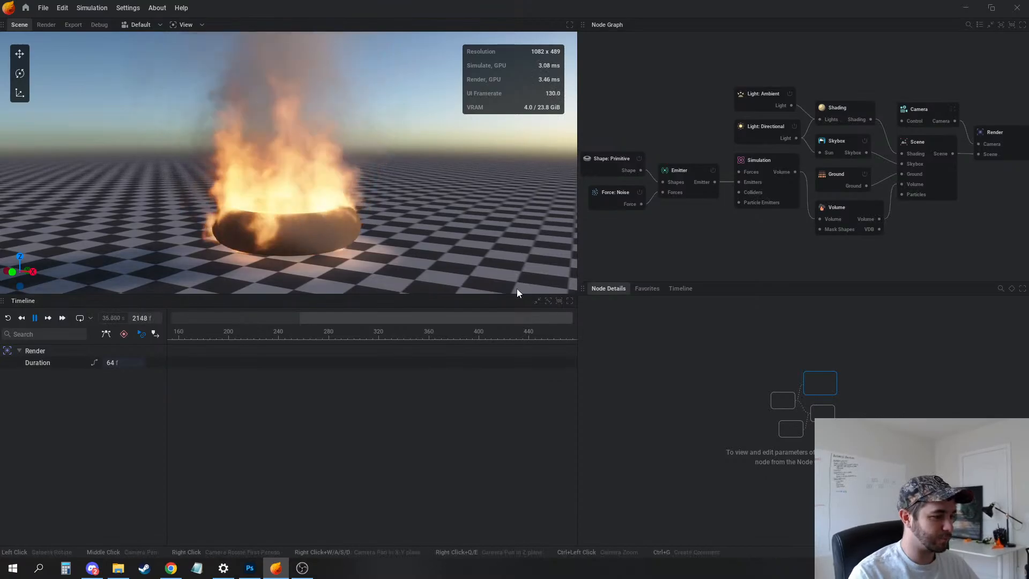
drag(516, 295, 518, 341)
middle_drag(439, 170, 431, 226)
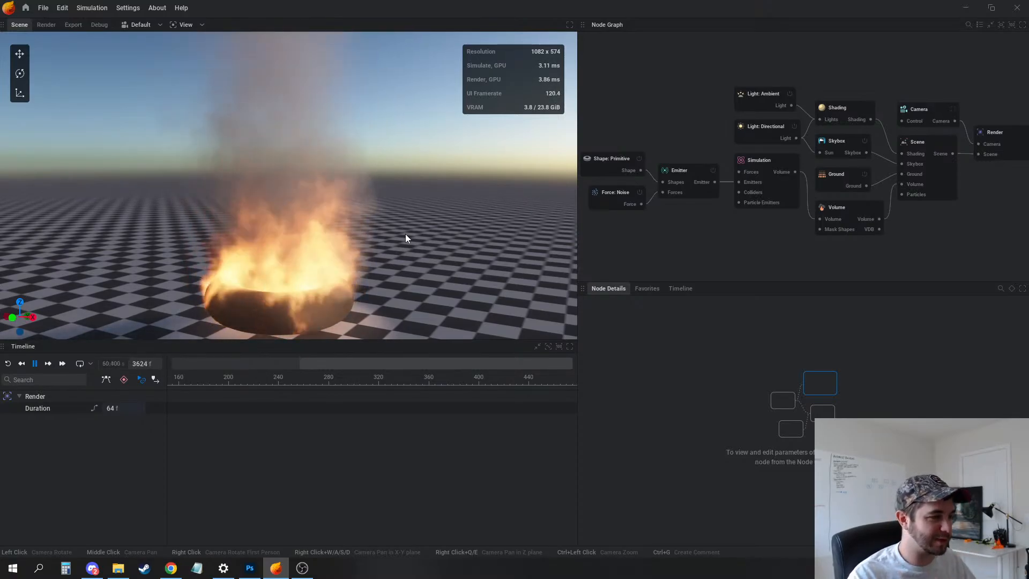
Set the Emitter node's fuel emission to No Emission
middle_drag(642, 130, 668, 123)
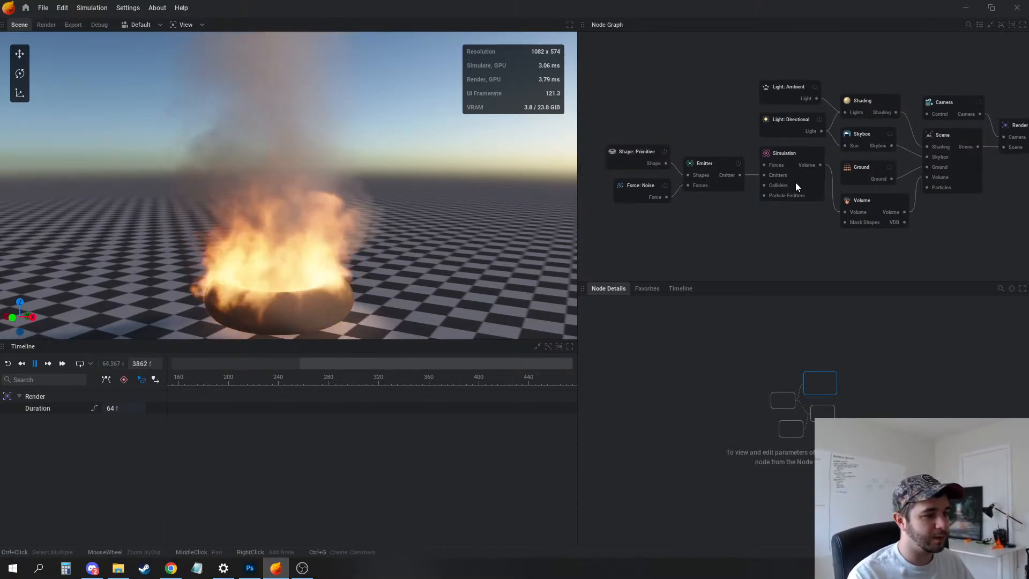
middle_drag(748, 183, 759, 222)
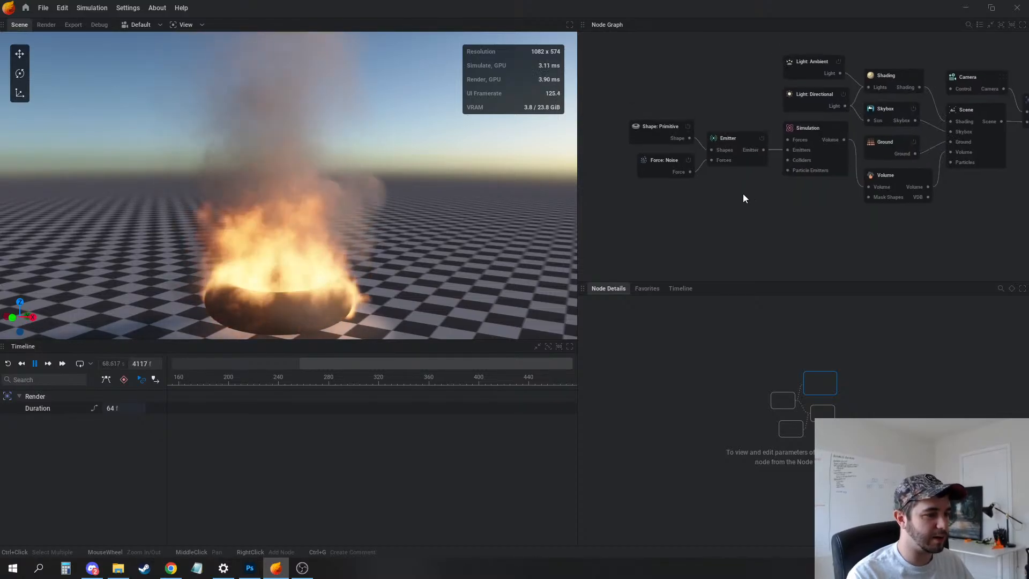
click(731, 135)
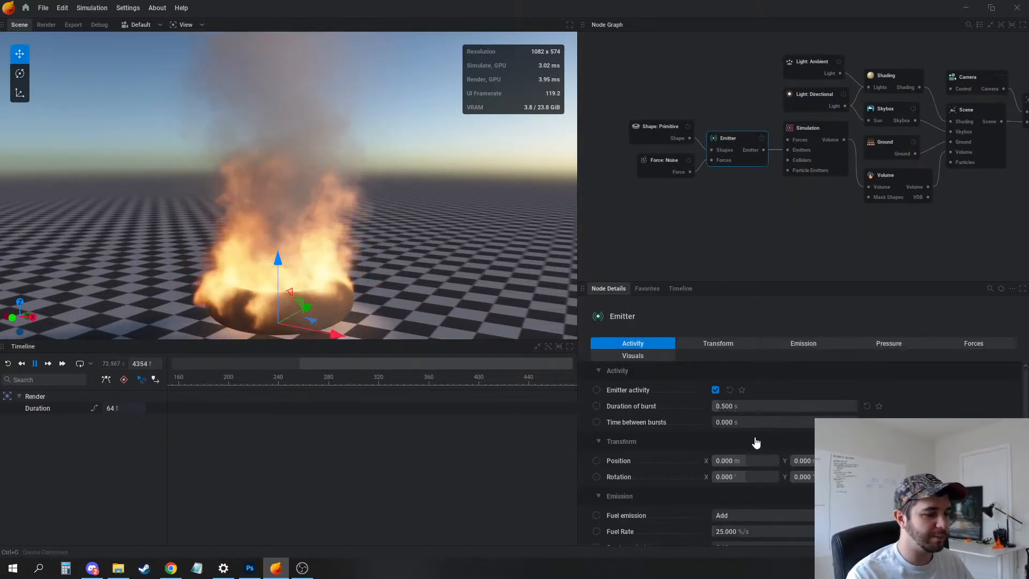
click(799, 343)
click(750, 390)
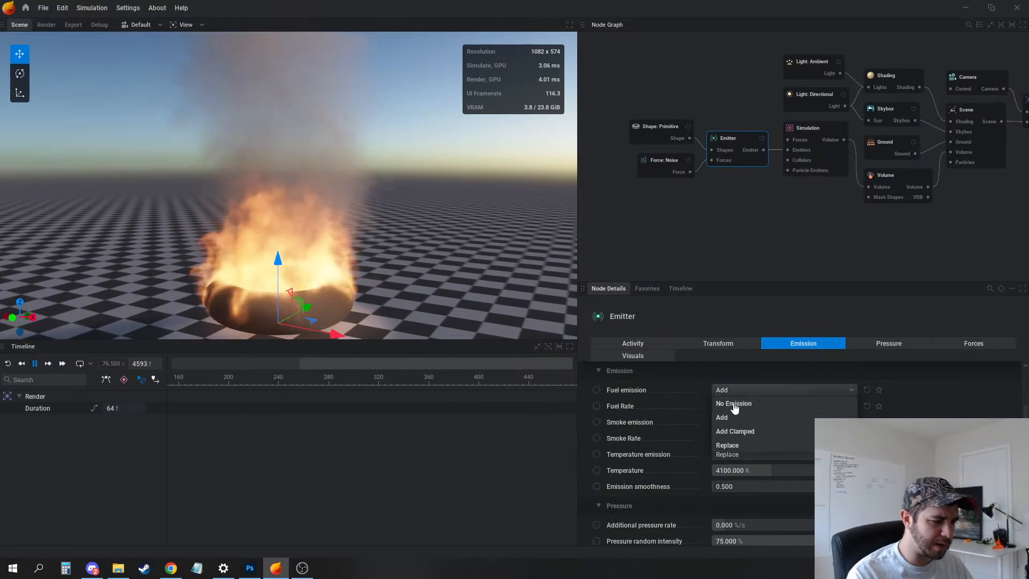
click(734, 403)
Set the Emitter's temperature emission and smoke emission to No Emission, and restart the simulation
click(742, 405)
click(773, 428)
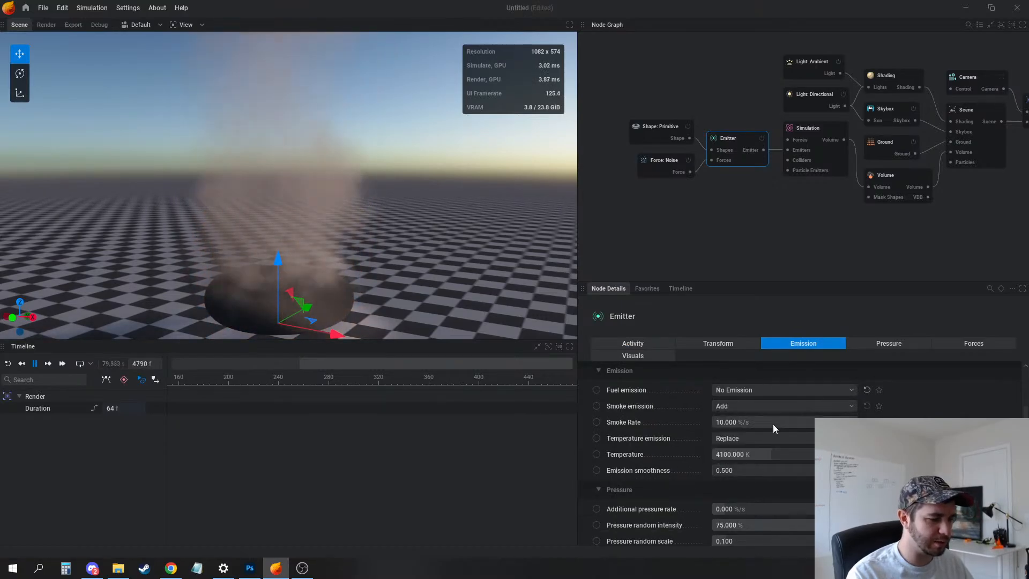
click(740, 437)
click(733, 451)
click(732, 411)
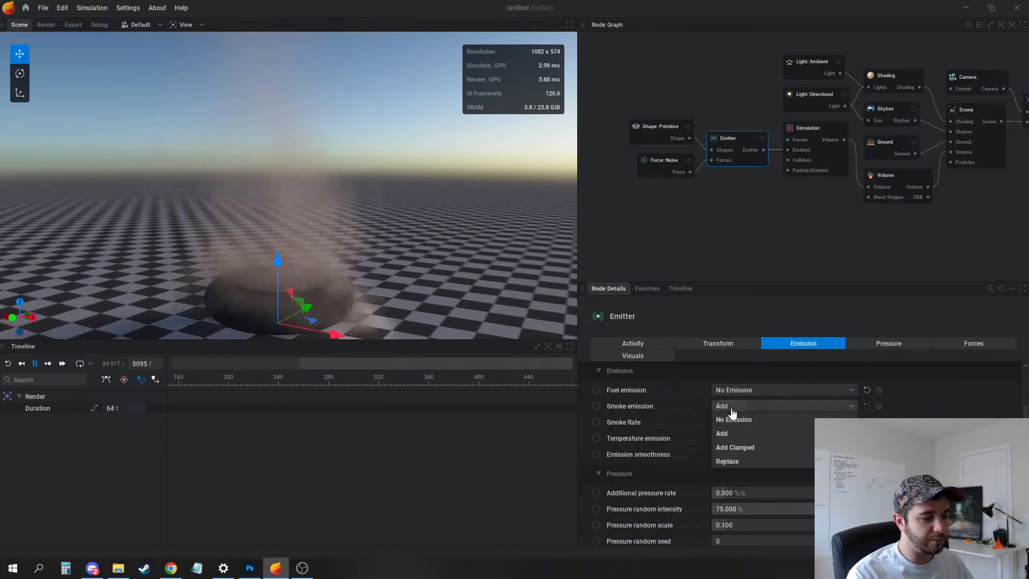
click(726, 414)
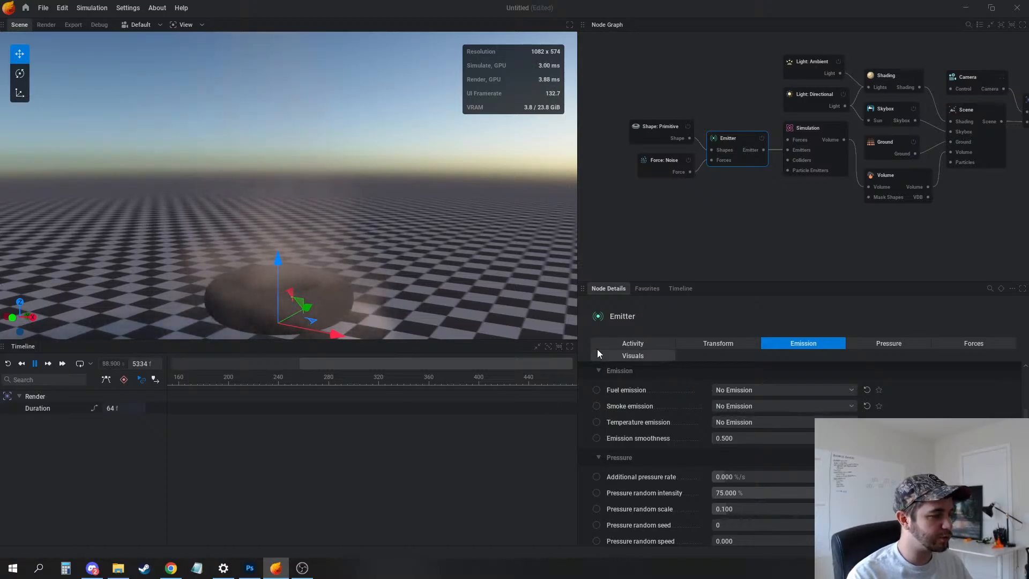
key(r)
Change the Shape: Primitive node's type to Sphere
middle_drag(655, 201, 679, 191)
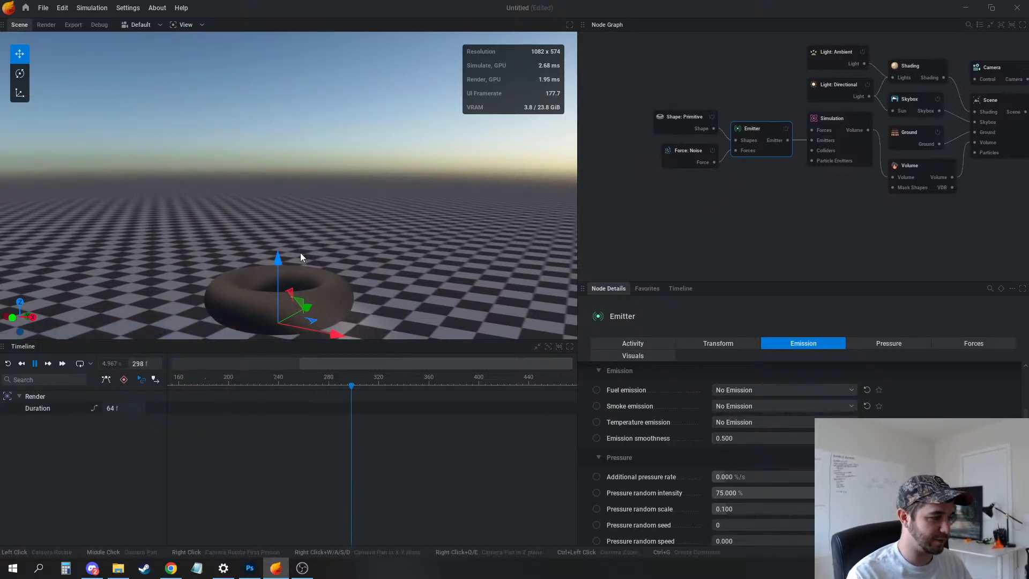
click(673, 117)
click(738, 372)
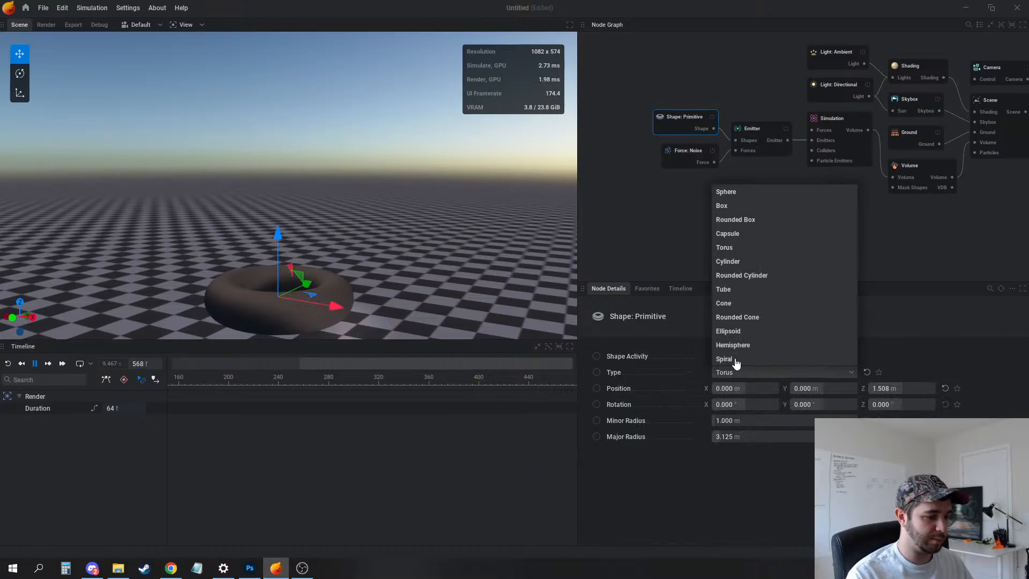
click(735, 193)
Display the Force: Noise node's vector field around the sphere and enlarge the scene viewport to examine it closely
middle_drag(663, 210, 673, 214)
click(684, 162)
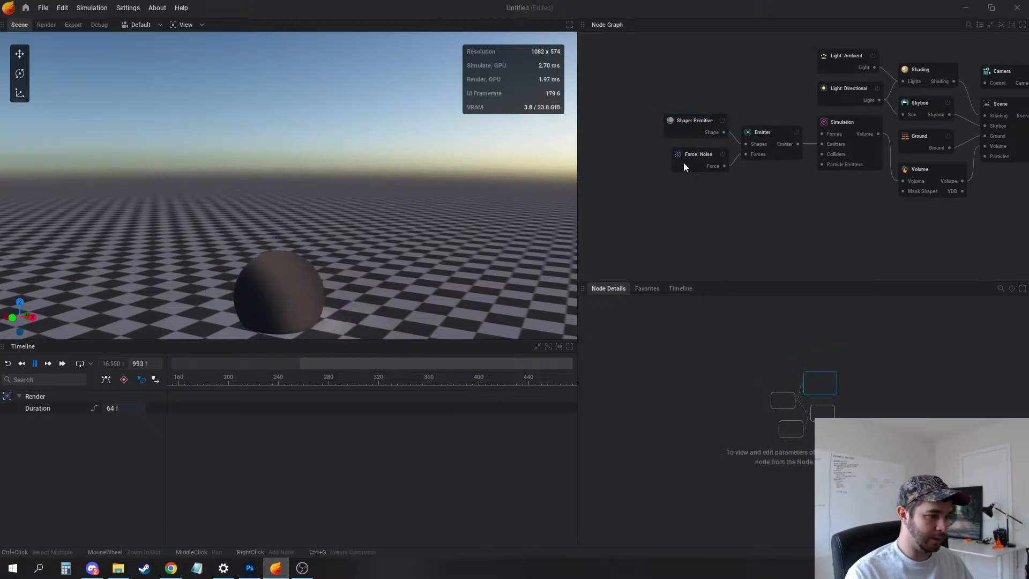
drag(418, 268, 450, 270)
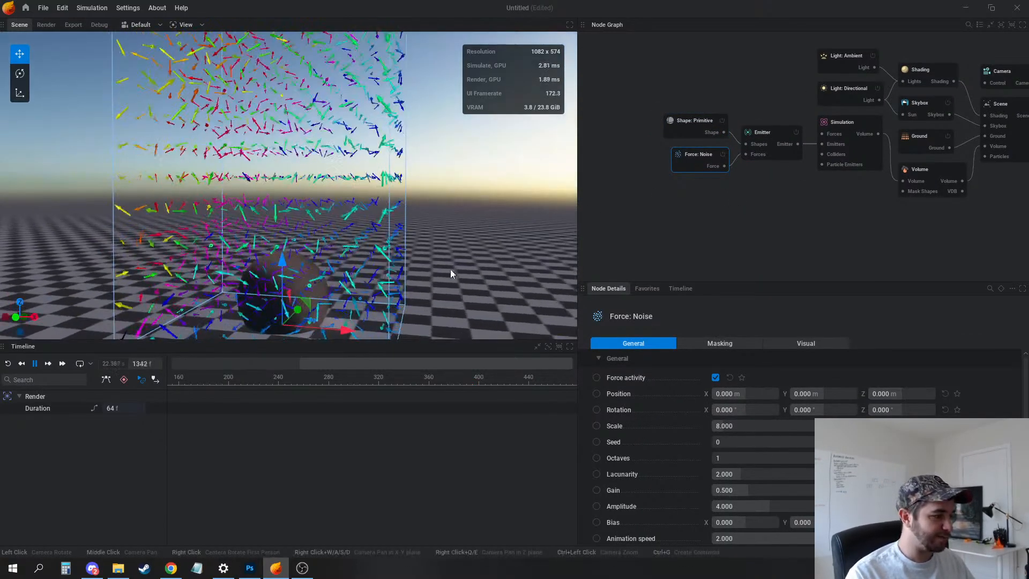
middle_drag(450, 269, 471, 294)
drag(346, 340, 345, 367)
middle_drag(349, 338, 351, 252)
scroll(358, 248, up, 3)
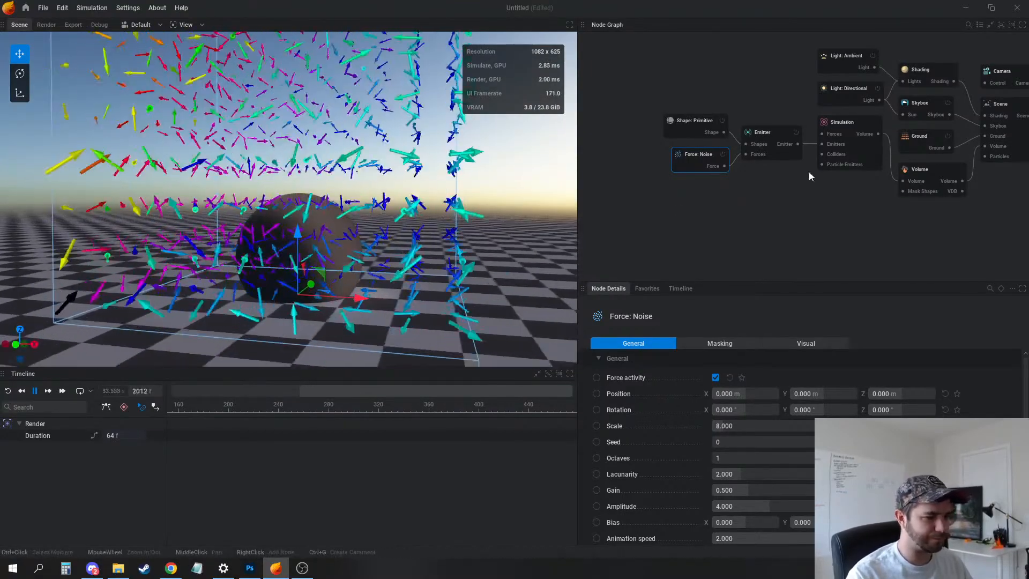
Enable the Simulation node's force visual gizmo and examine its 3D arrow grid around the sphere from several angles
click(861, 123)
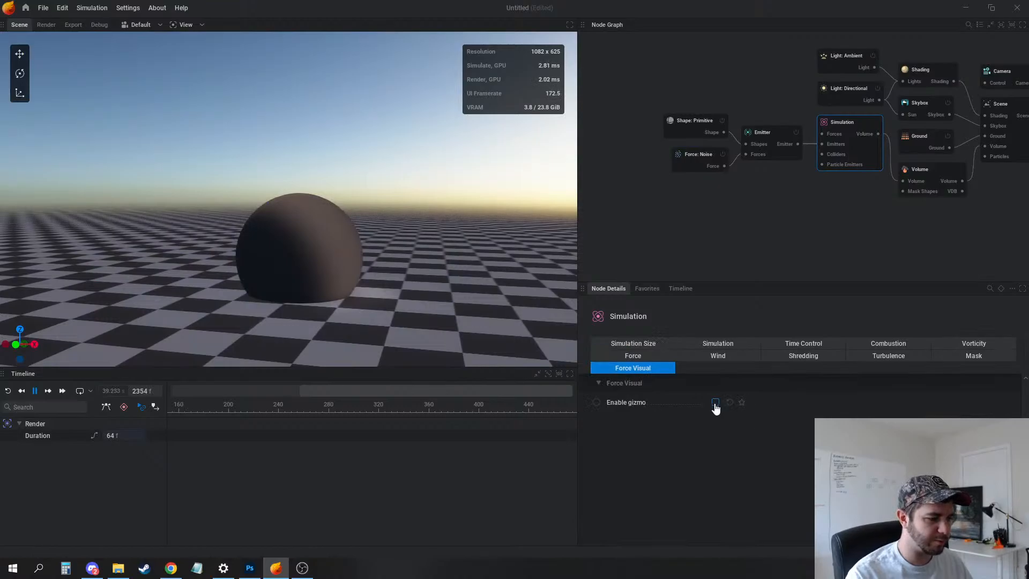
click(715, 403)
drag(443, 230, 410, 266)
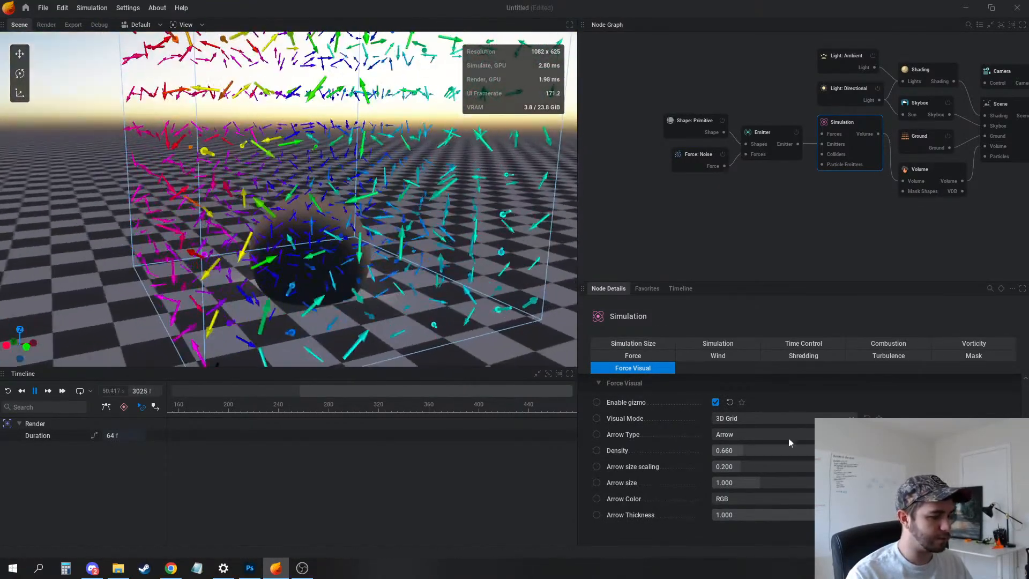
click(715, 402)
click(716, 402)
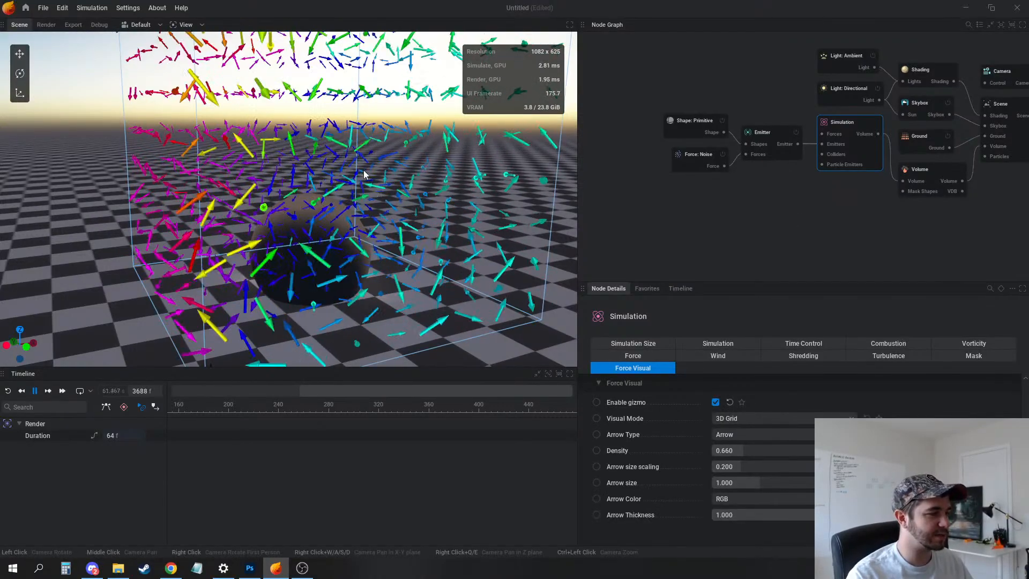
middle_drag(364, 175, 343, 262)
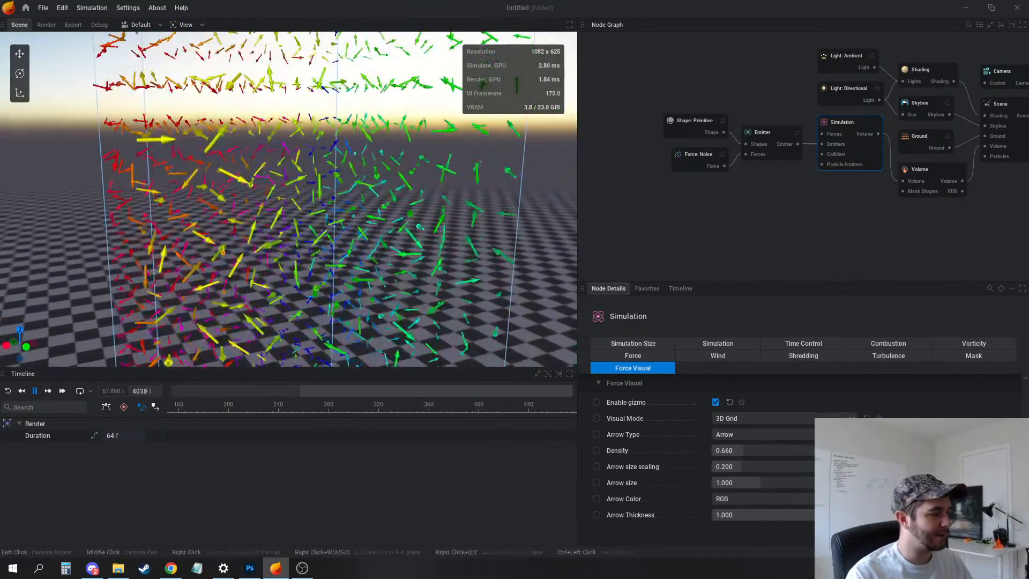
drag(343, 262, 407, 204)
scroll(239, 188, down, 5)
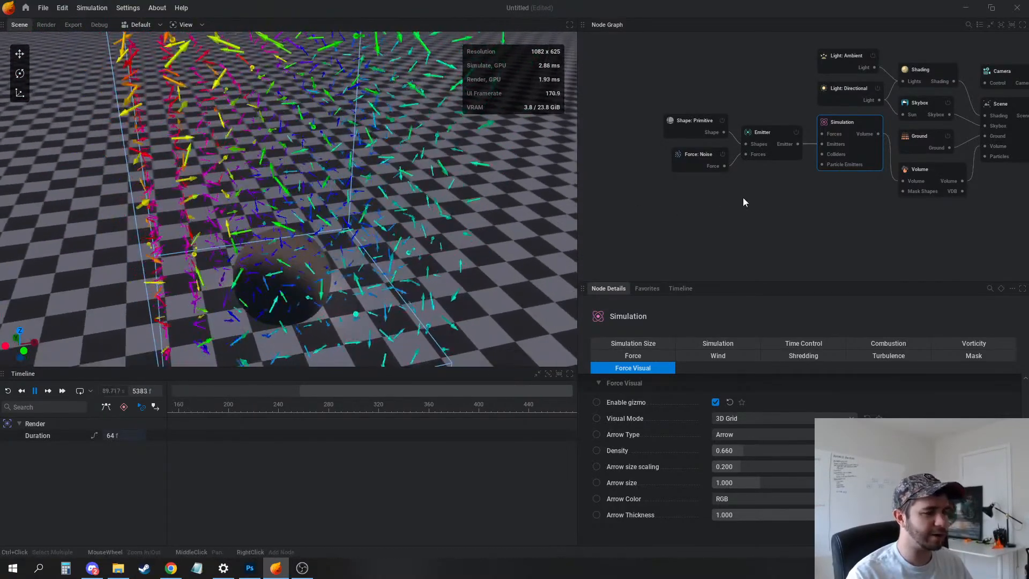
click(781, 189)
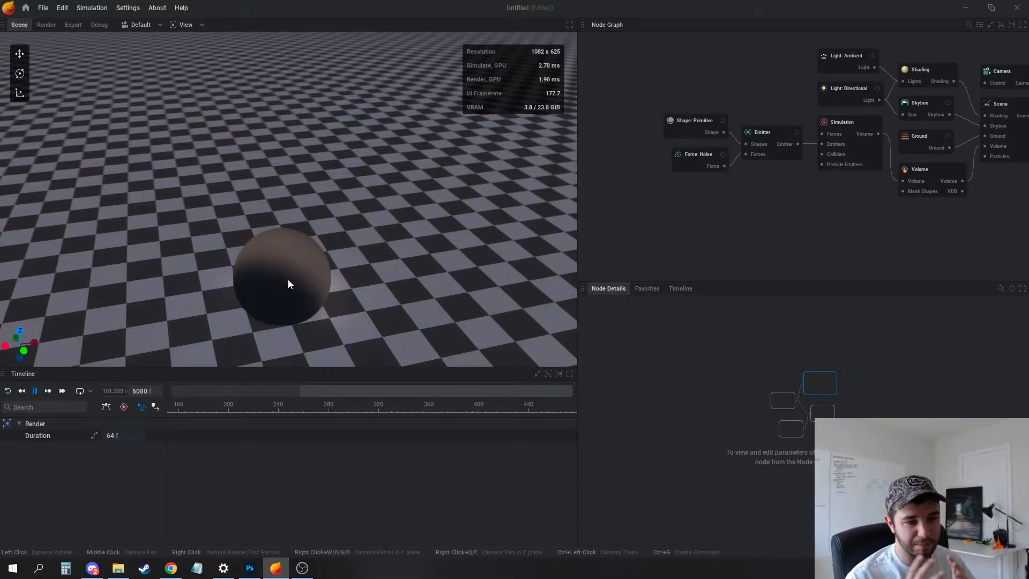
Turn off the Simulation node's force visual gizmo
click(722, 156)
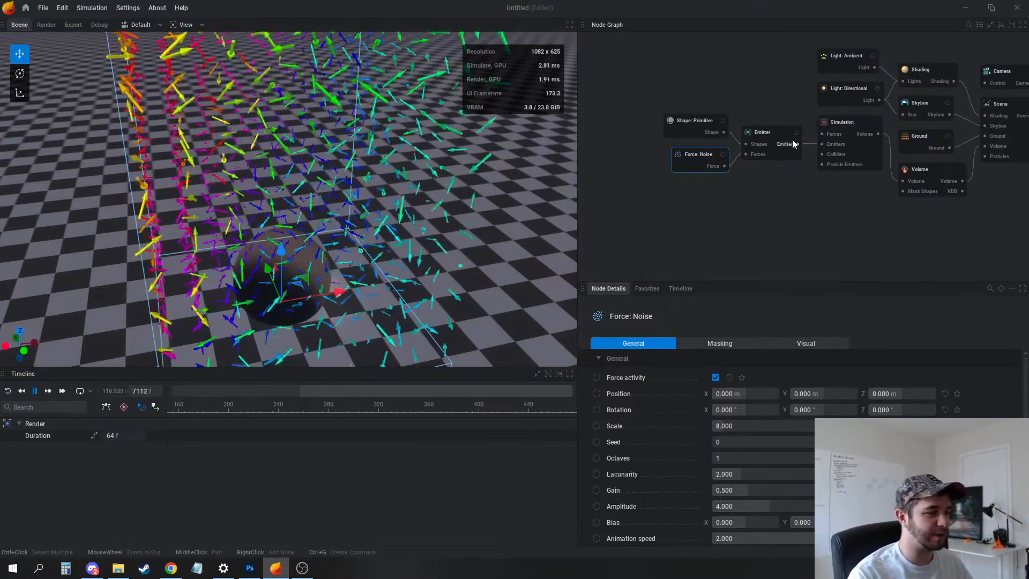
click(838, 129)
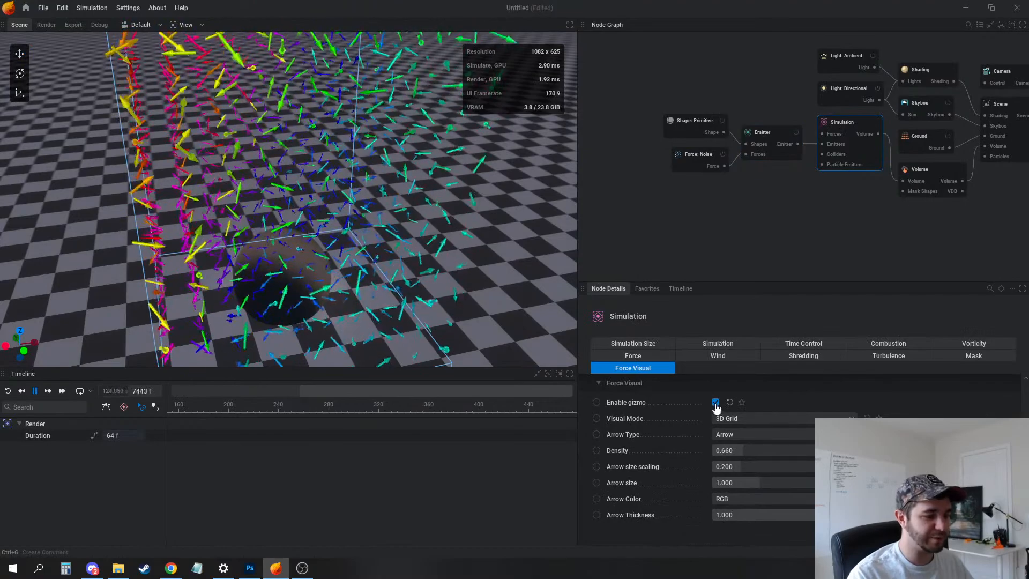
click(716, 402)
Move the Emitter with its sphere upward to about 1.488 m on the Z axis
click(747, 160)
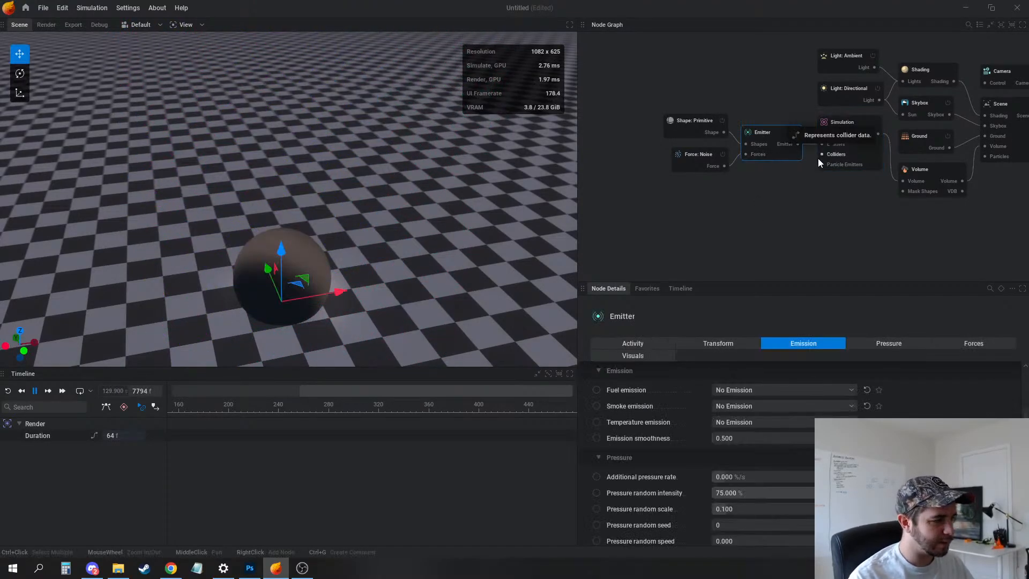
drag(419, 279, 326, 262)
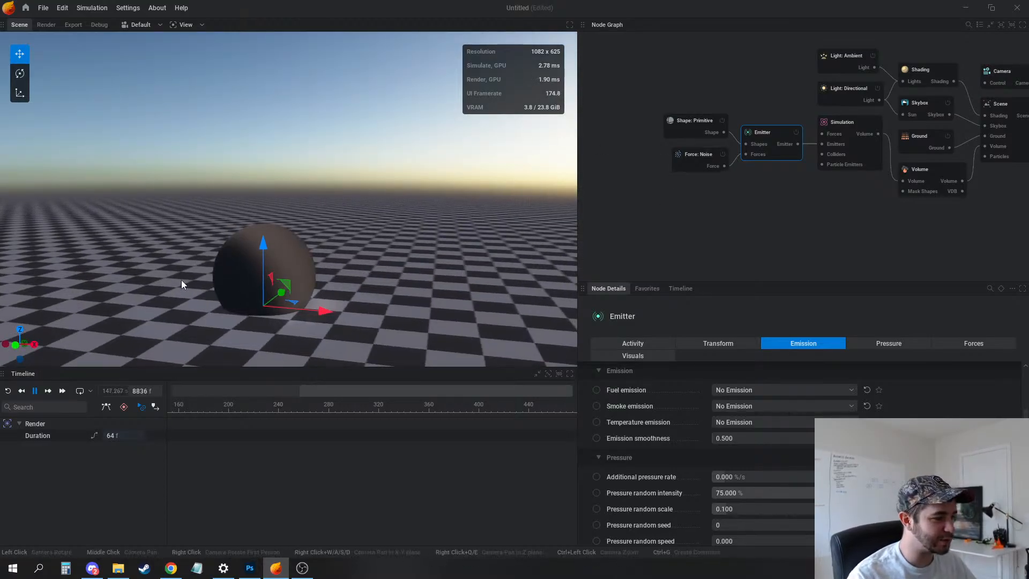
drag(364, 259, 396, 227)
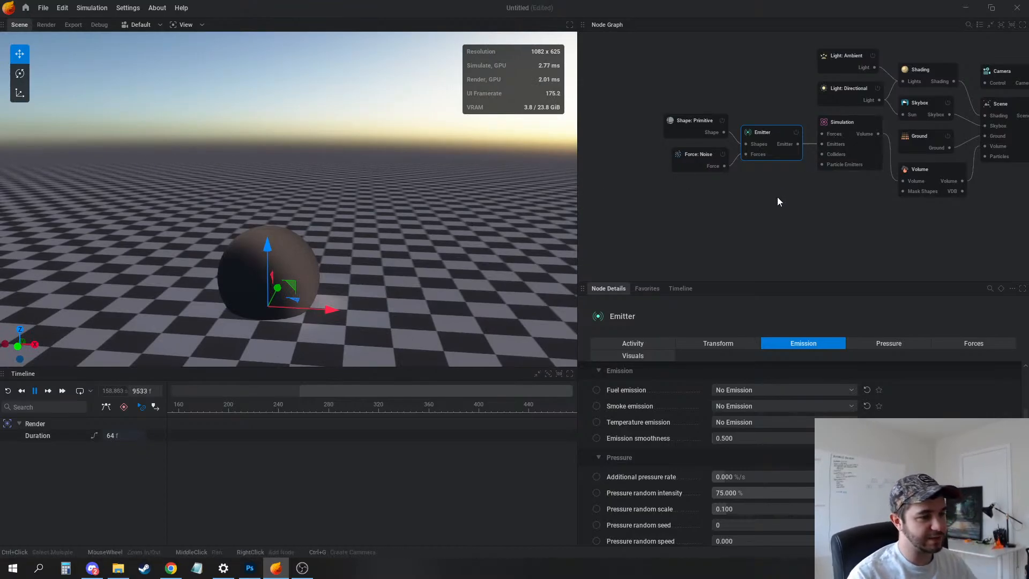
middle_drag(779, 201, 783, 216)
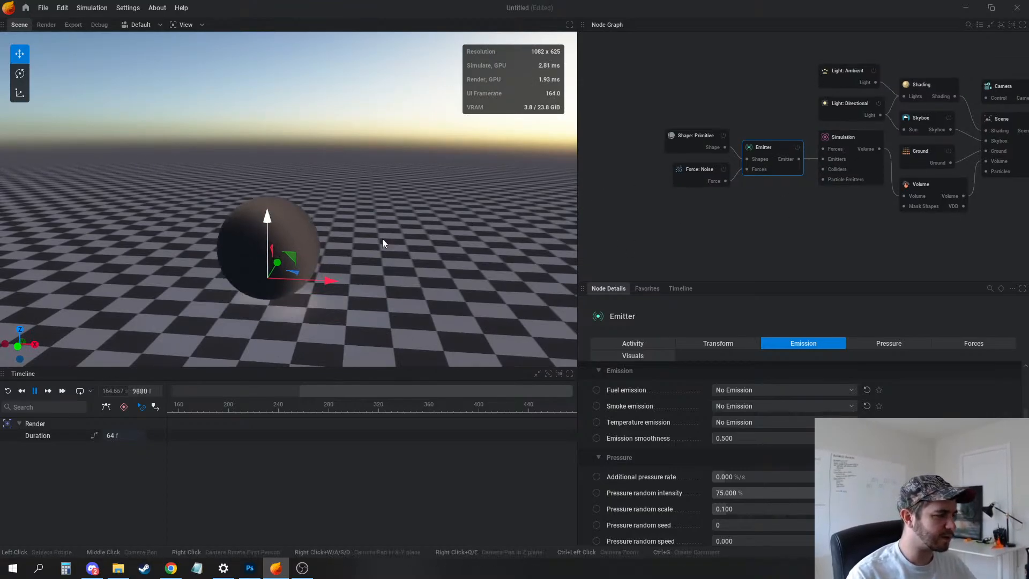
click(808, 201)
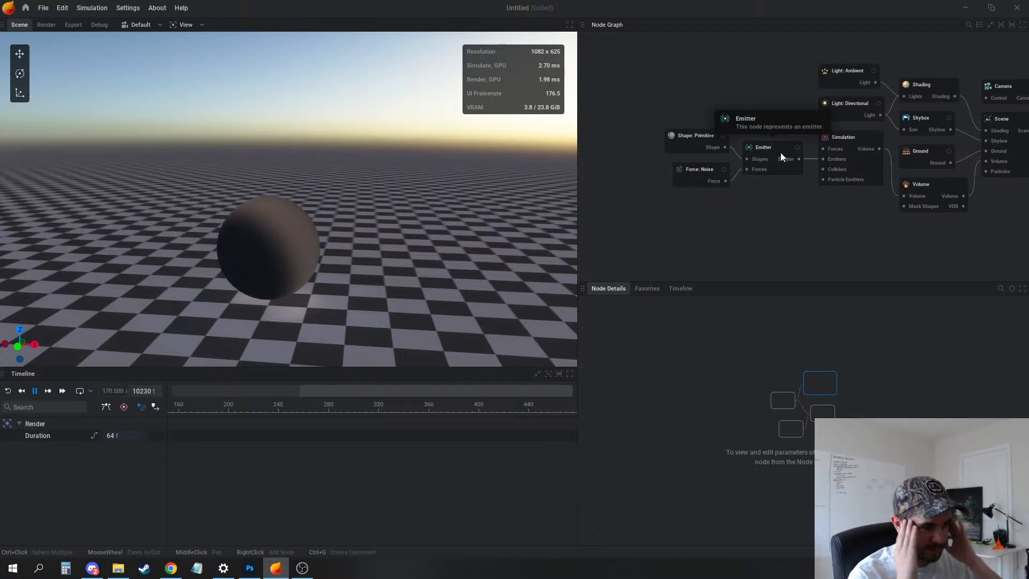
Add a Particle Emitter node feeding the Simulation node's Particle Emitters input
middle_drag(780, 152, 757, 154)
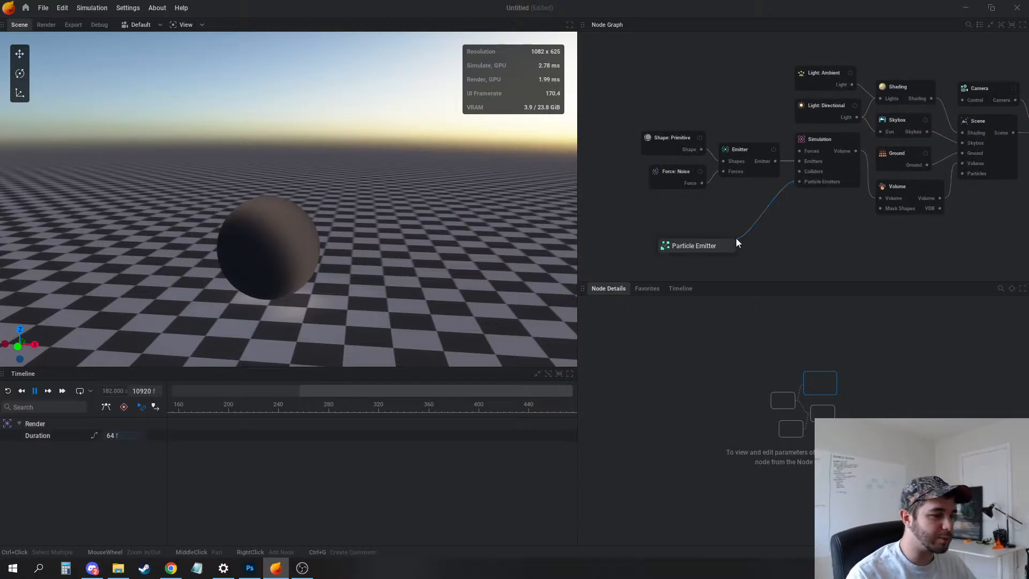
click(695, 246)
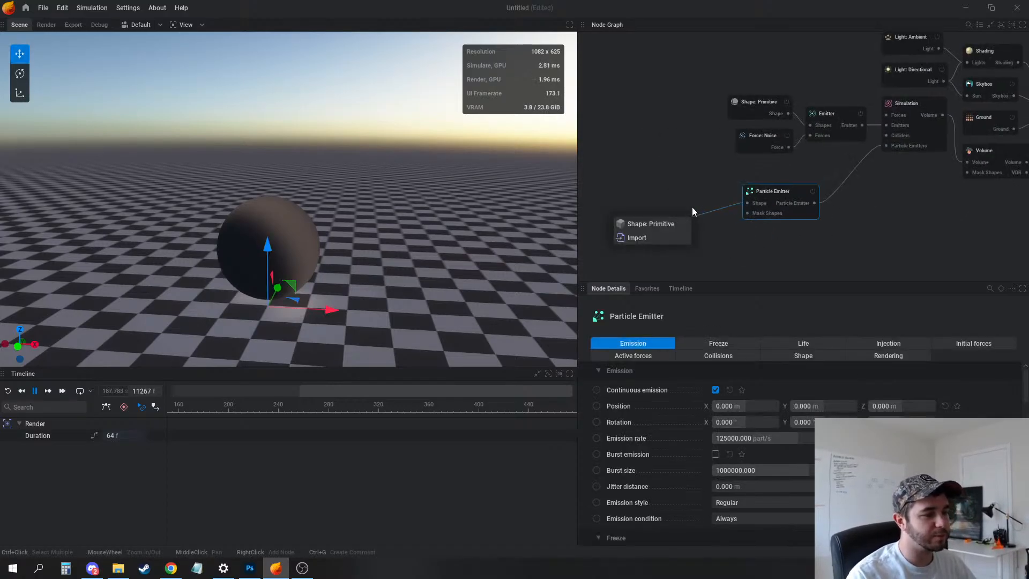
click(651, 225)
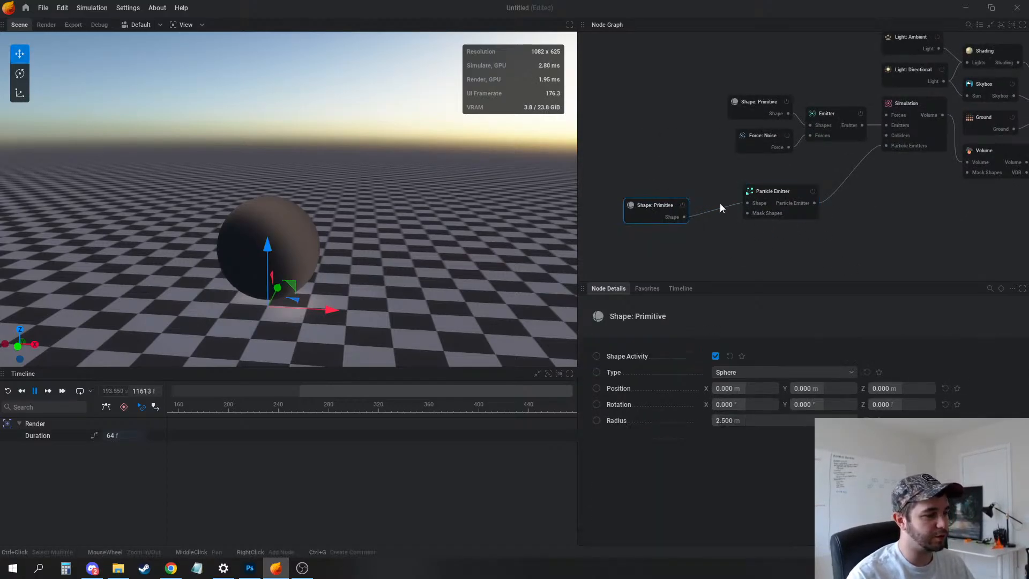
middle_drag(720, 204, 690, 213)
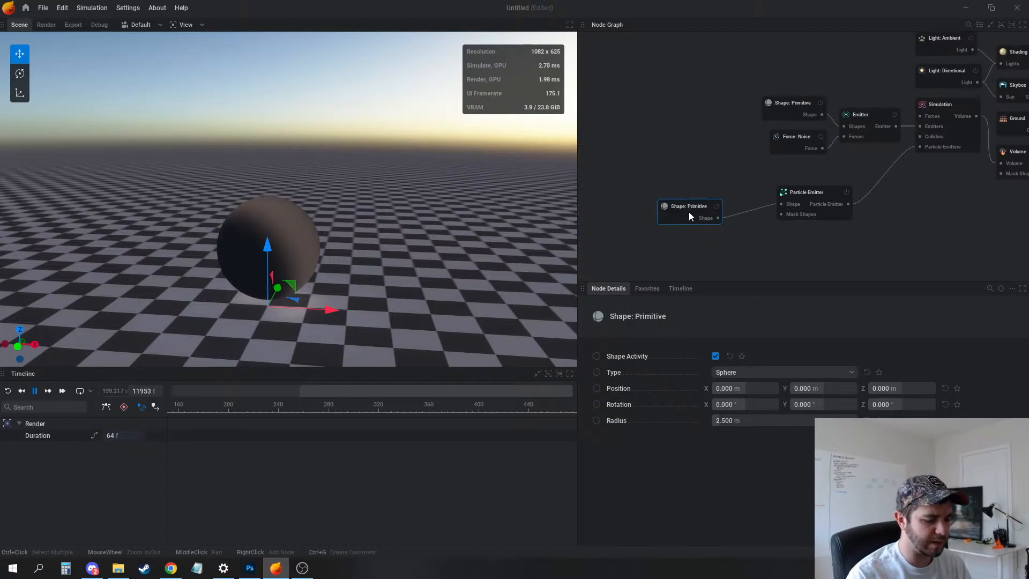
key(Delete)
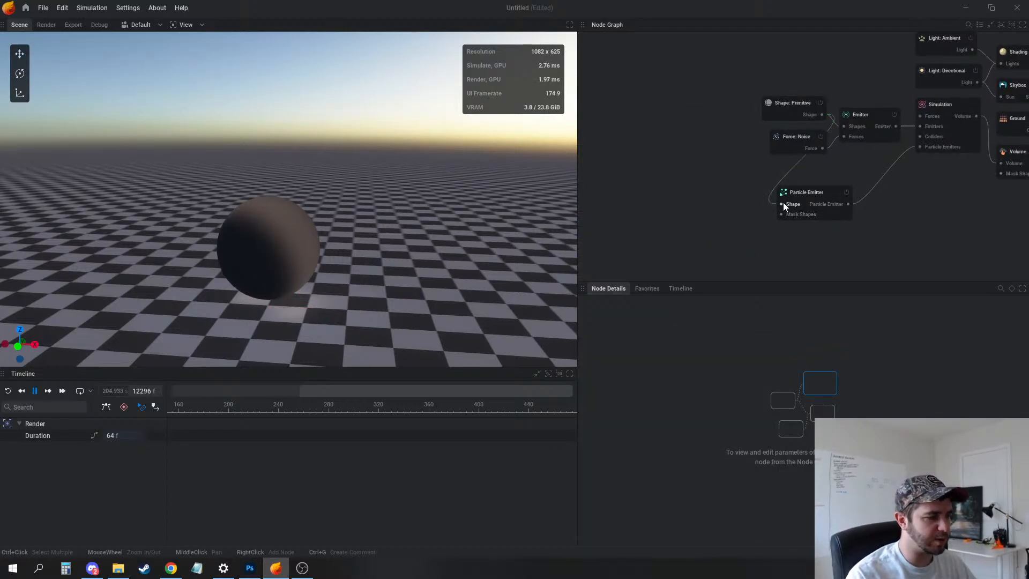
Connect the existing Shape: Primitive sphere to the Particle Emitter's Shape input and rearrange the two nodes in the graph
drag(806, 191, 842, 186)
middle_drag(789, 101, 731, 108)
drag(731, 107, 690, 114)
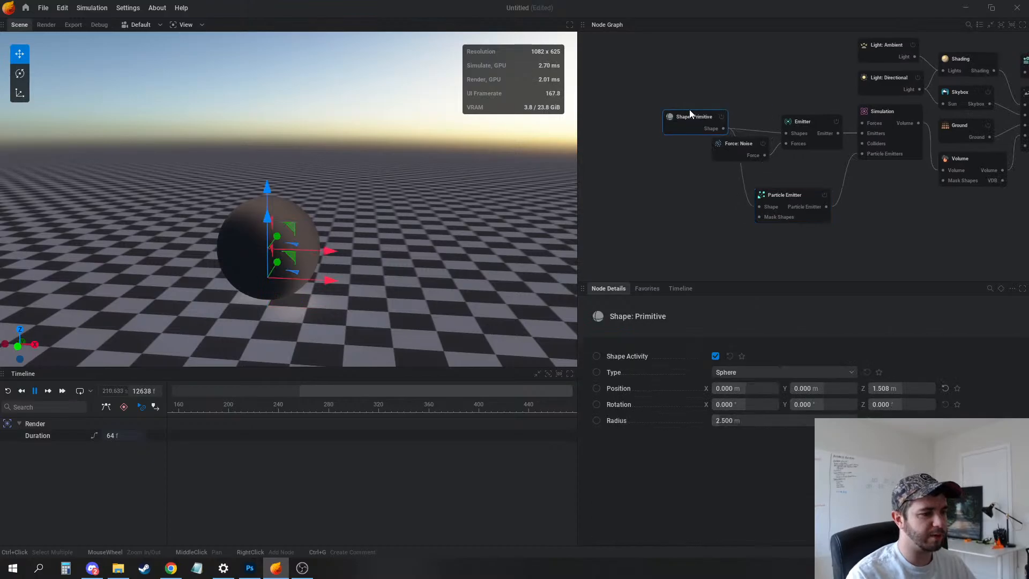
Set the Emitter's Z position to 0 and raise the Shape: Primitive sphere along Z until it clears the ground
click(808, 122)
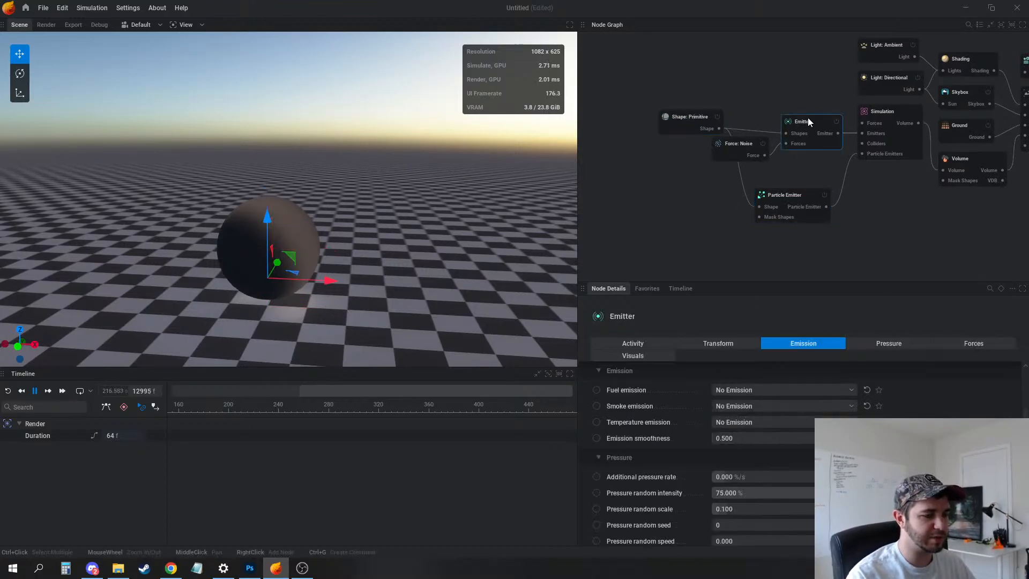
click(704, 343)
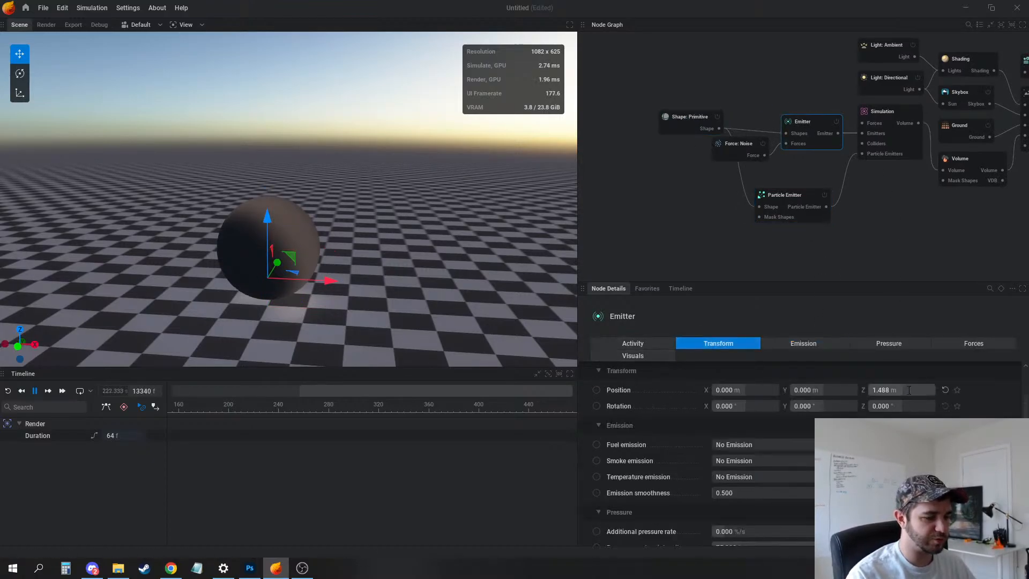
text(0)
key(Return)
click(745, 203)
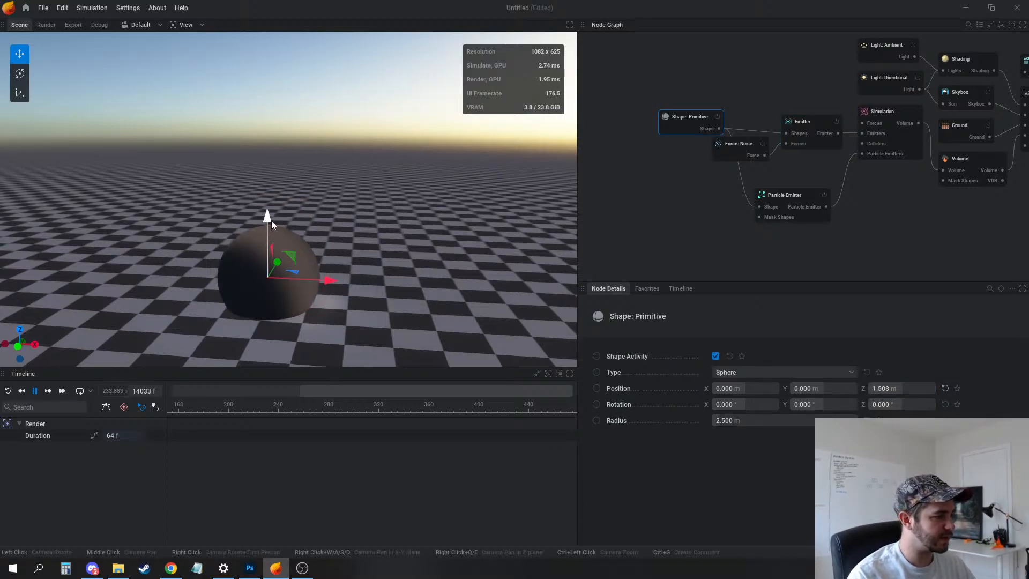
drag(272, 221, 269, 196)
Add a Particle Manager node fed by the Particle Emitter and connect its Particles output to the Scene node's Particles input
middle_drag(818, 206, 714, 226)
click(806, 238)
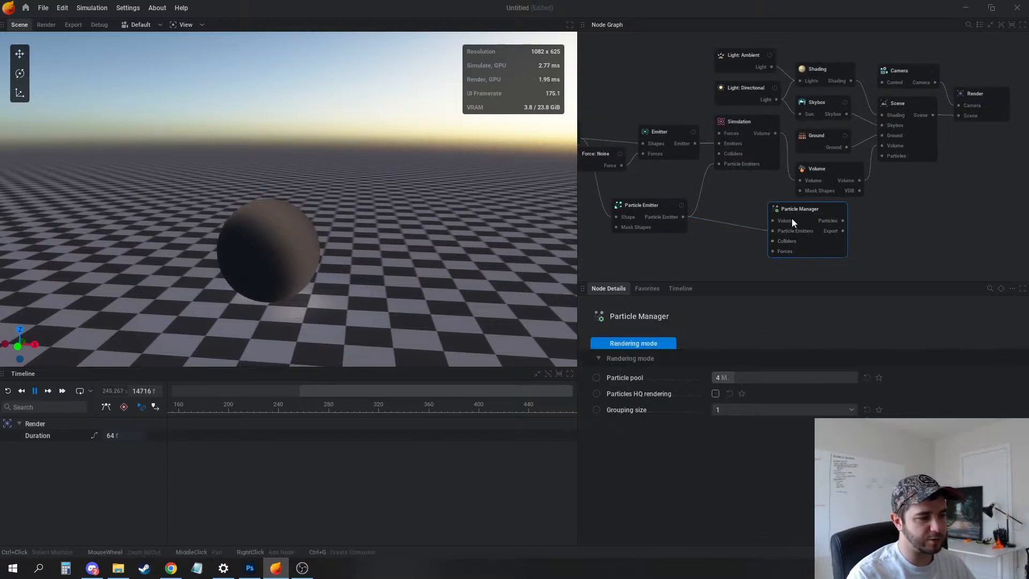
drag(882, 158, 883, 159)
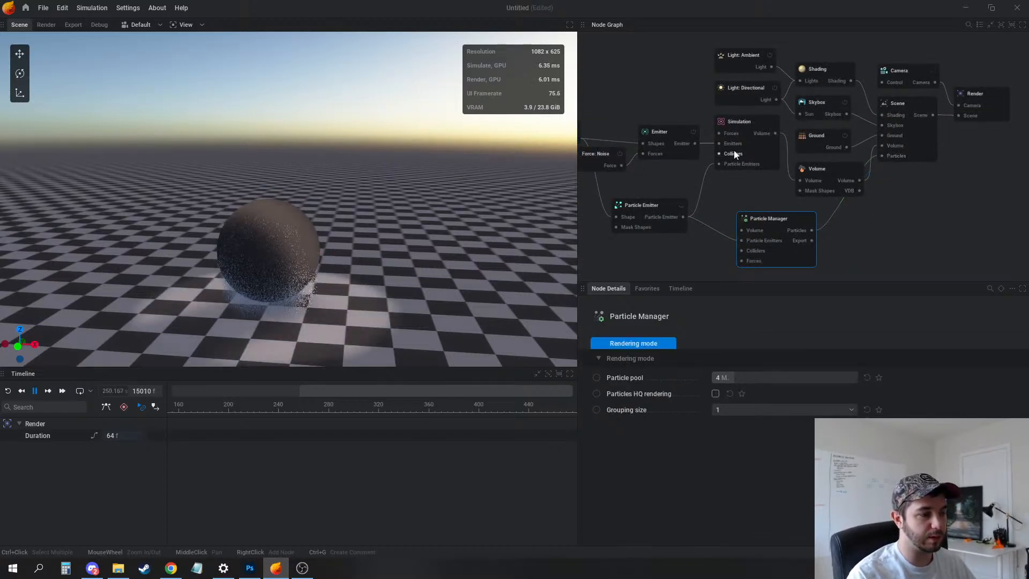
drag(484, 220, 379, 282)
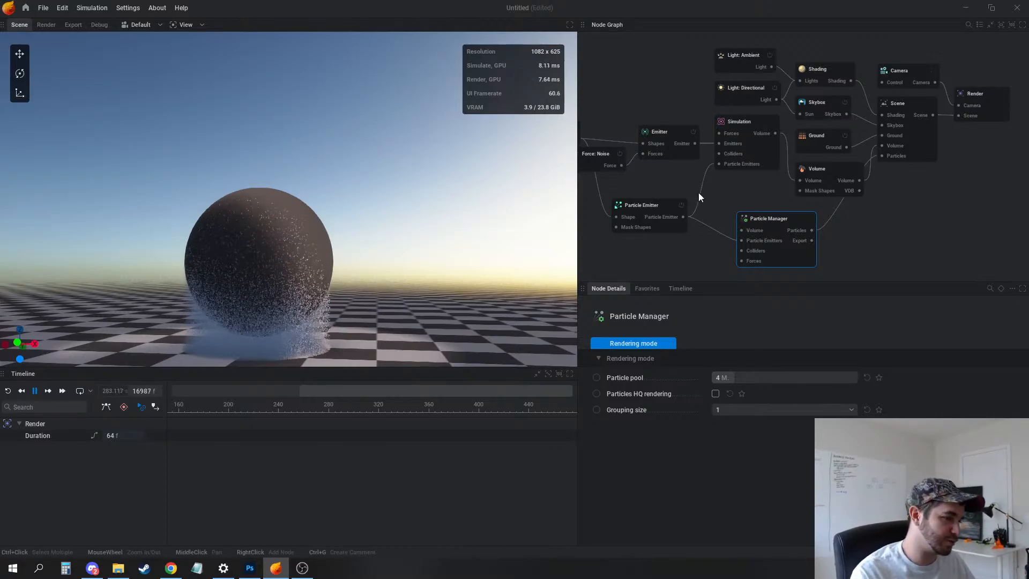
Connect the Simulation node's Volume output to the Particle Manager's Volume input and tidy both nodes' placement
middle_drag(626, 202, 717, 183)
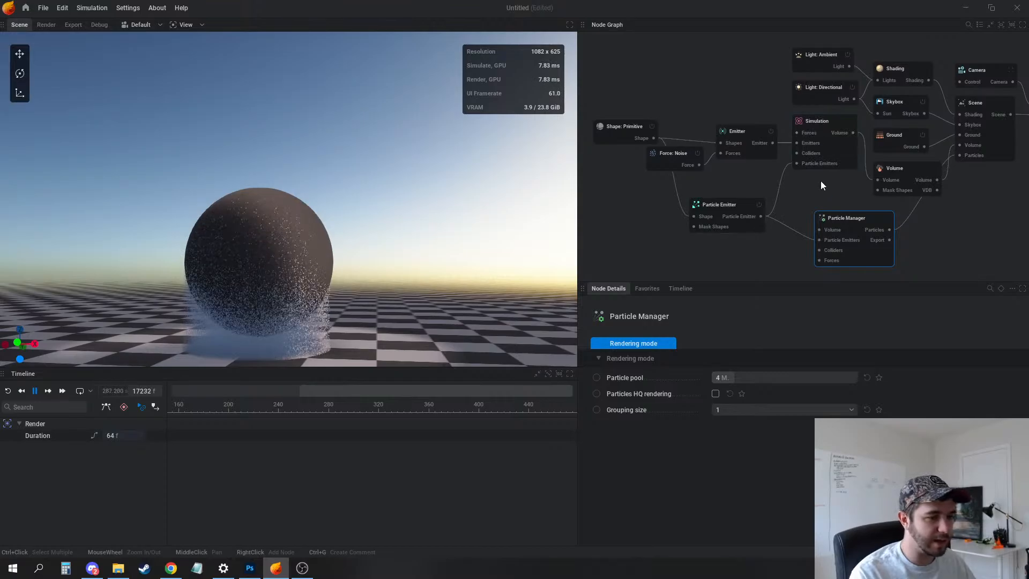
middle_drag(821, 182, 817, 176)
mouse_move(827, 131)
mouse_down()
mouse_move(794, 228)
mouse_move(882, 230)
mouse_up()
drag(821, 153, 816, 171)
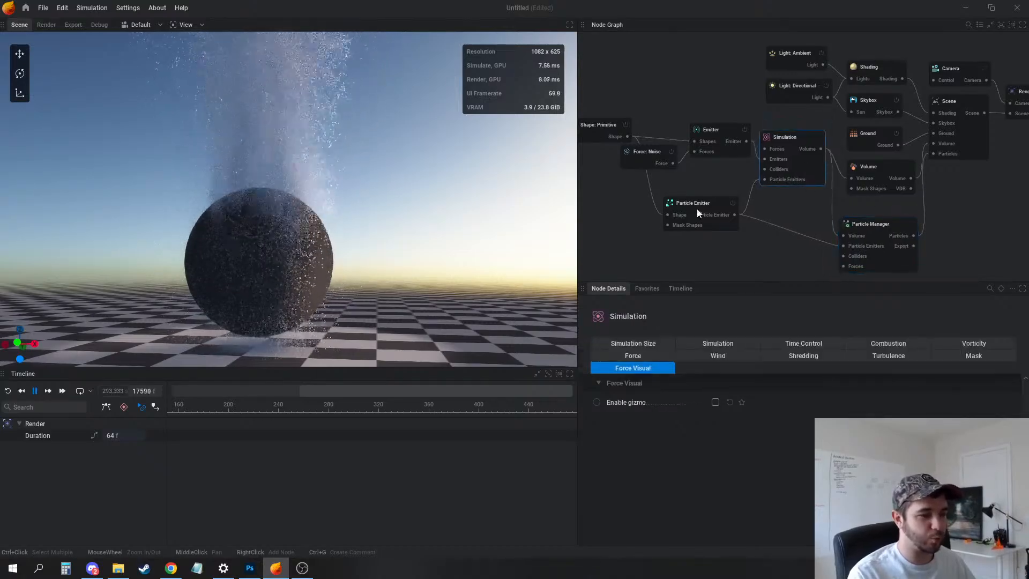
drag(875, 225, 872, 219)
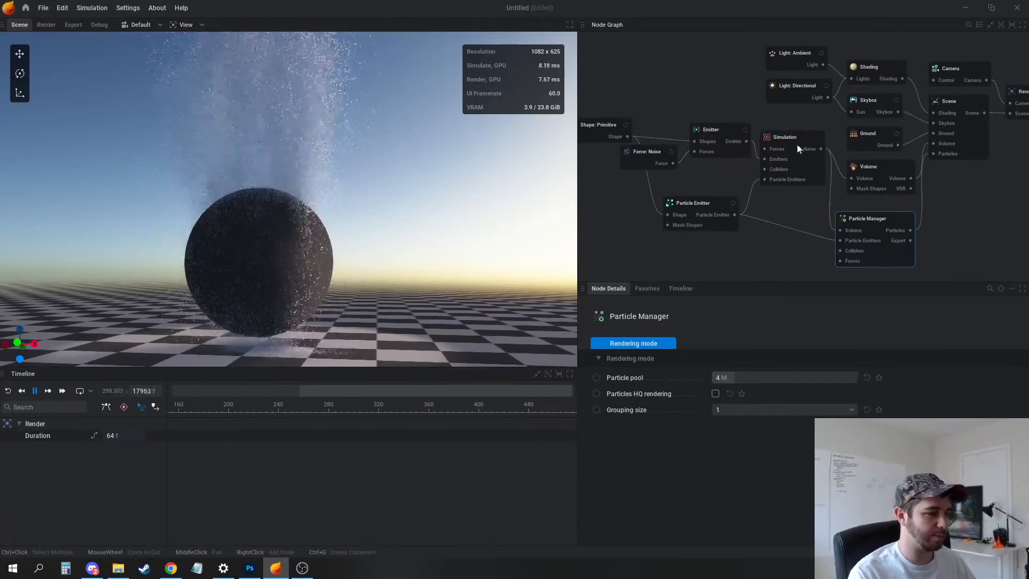
Disable the Skybox and Ground nodes and inspect the particles around the sphere against the black background
click(703, 203)
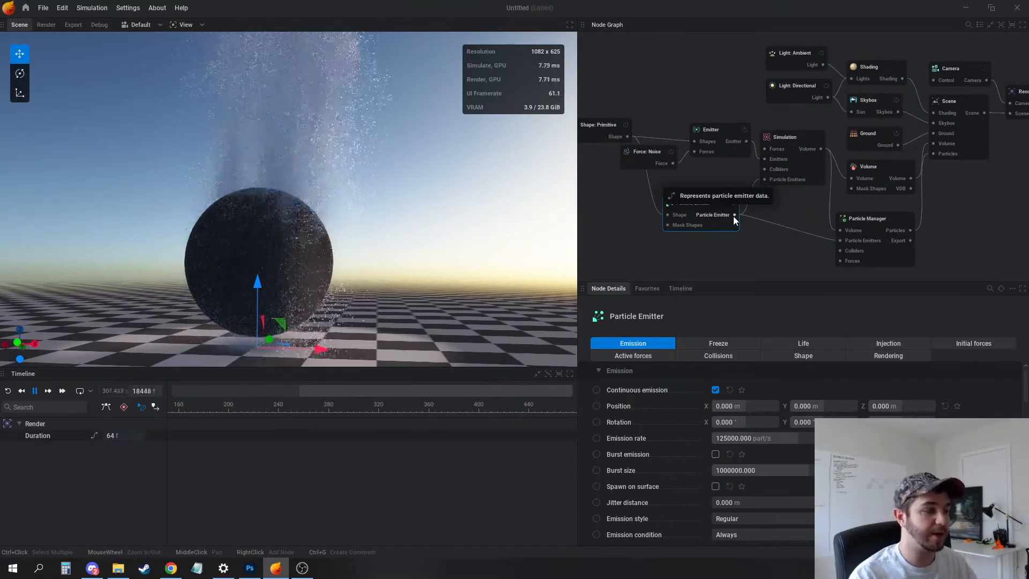
middle_drag(363, 168, 388, 260)
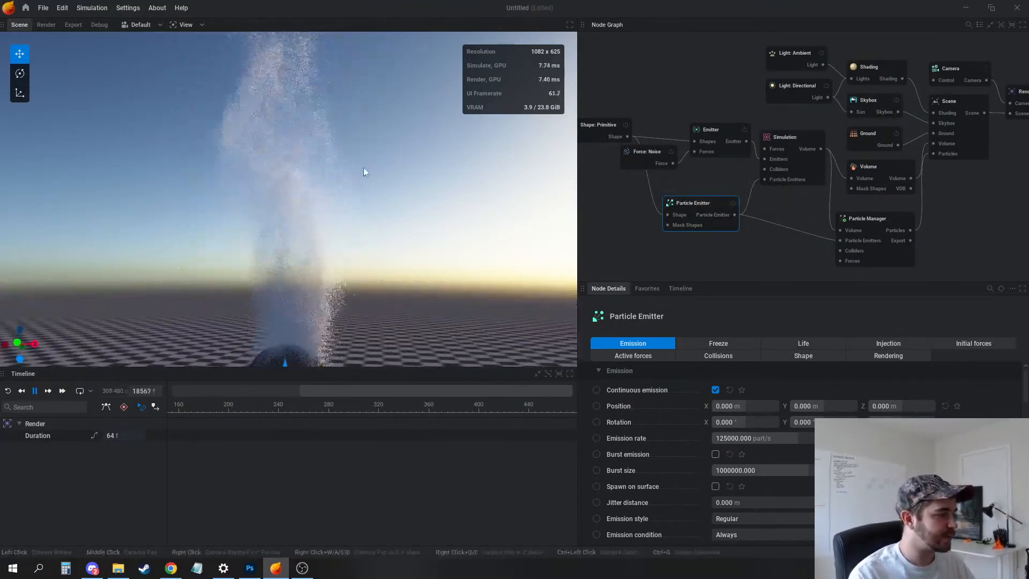
drag(363, 167, 349, 221)
middle_drag(348, 221, 364, 126)
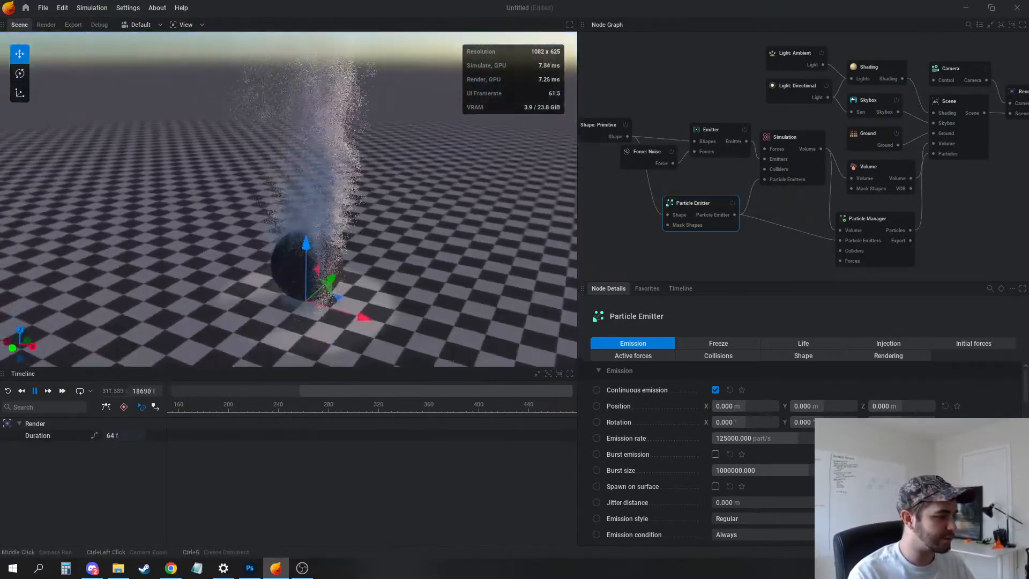
drag(365, 126, 343, 81)
middle_drag(884, 114, 823, 116)
click(835, 103)
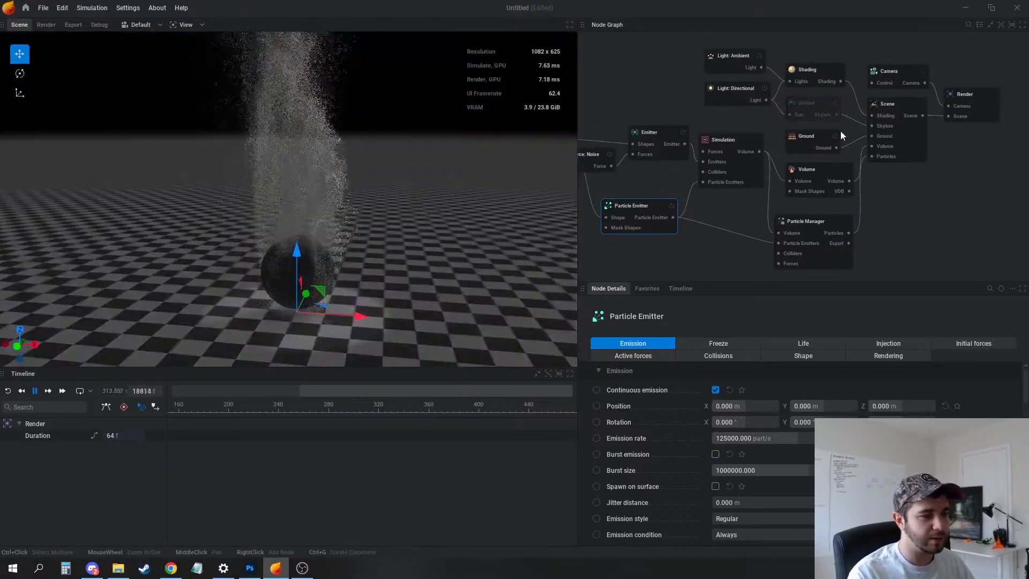
click(836, 136)
drag(424, 219, 335, 214)
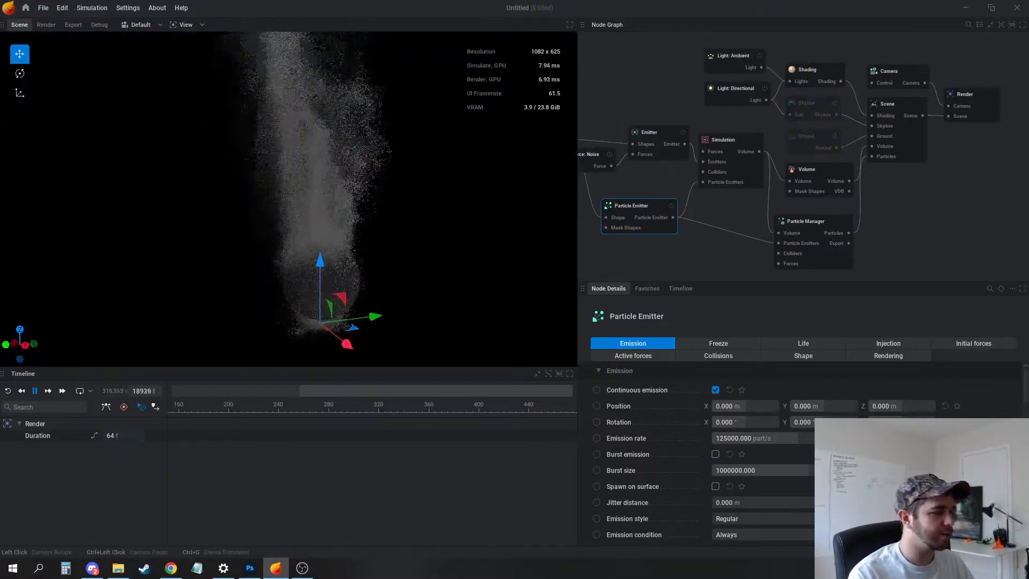
scroll(398, 224, up, 2)
drag(429, 252, 412, 230)
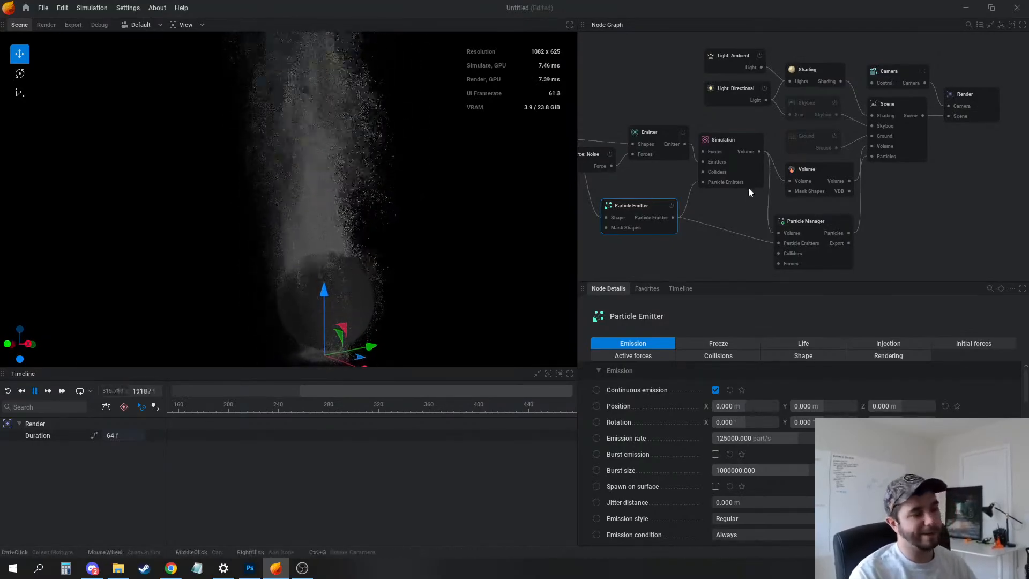
middle_drag(750, 213, 709, 224)
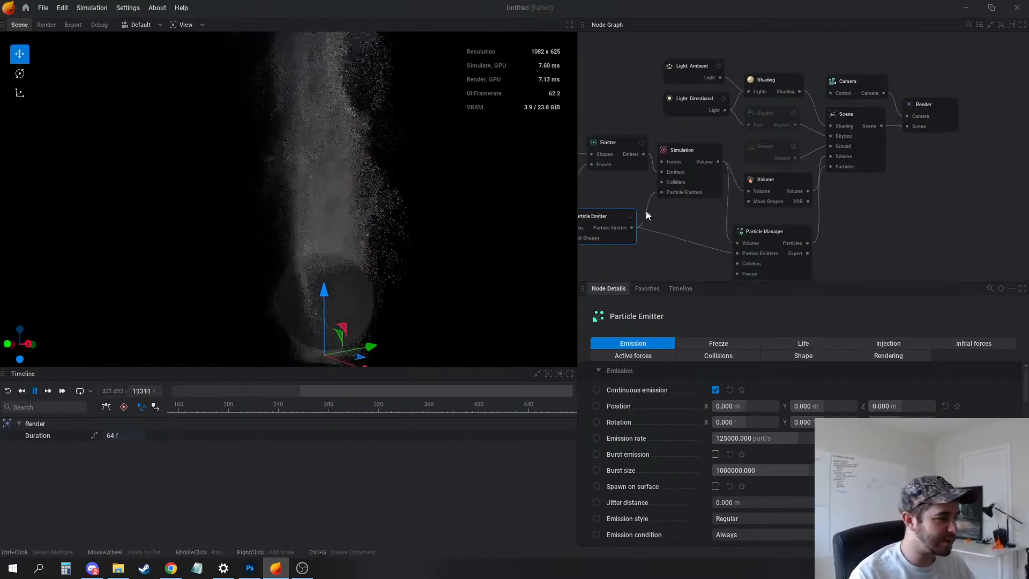
Set the Particle Emitter's smoke injection to 5%
drag(378, 260, 419, 263)
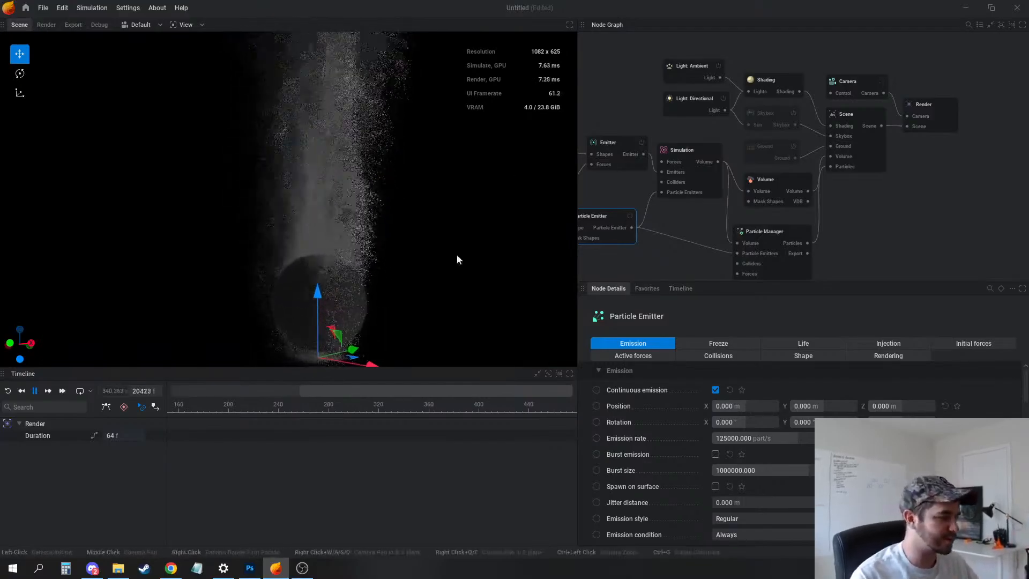
middle_drag(759, 229, 819, 175)
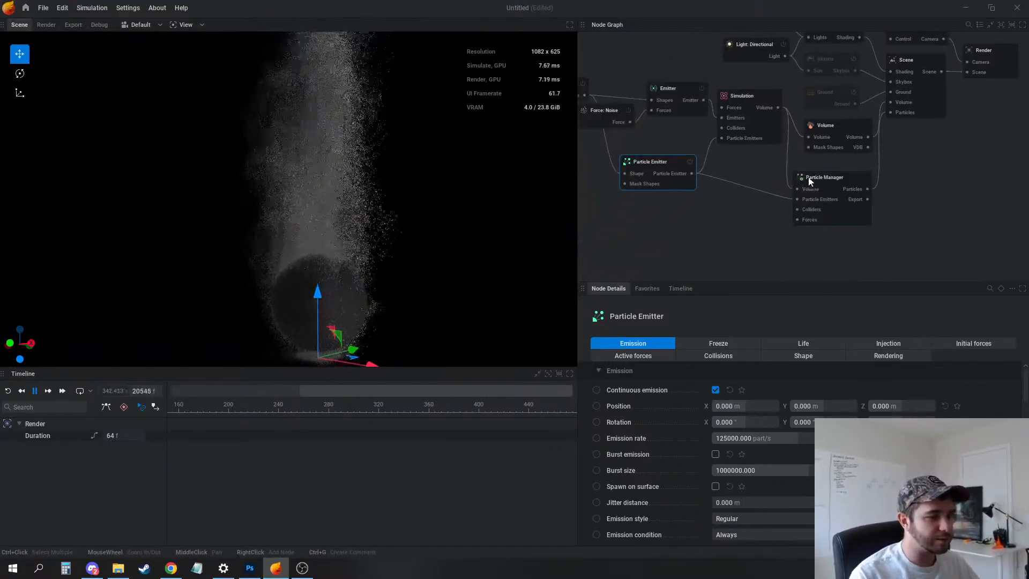
click(890, 343)
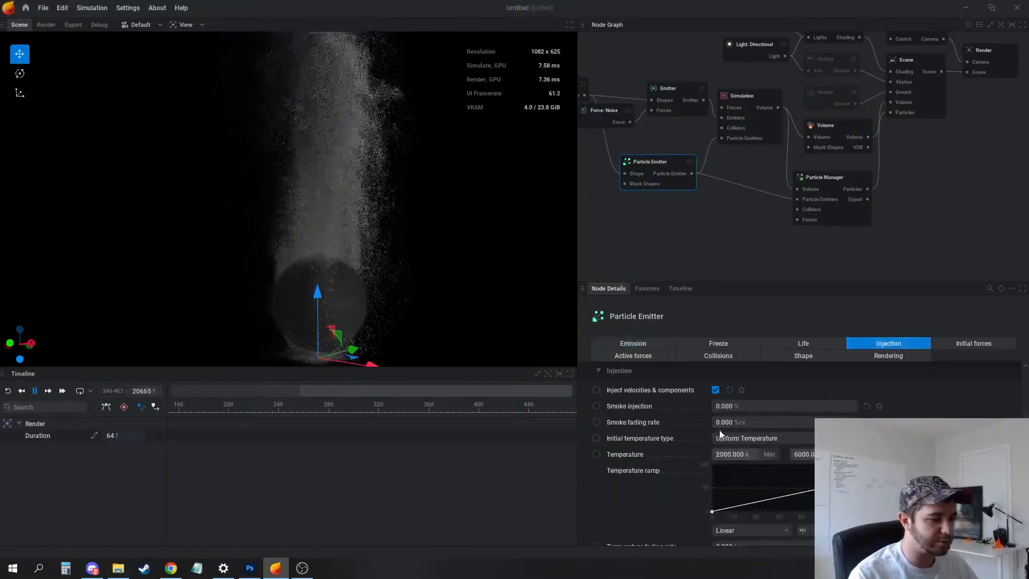
drag(737, 406, 1021, 406)
click(739, 406)
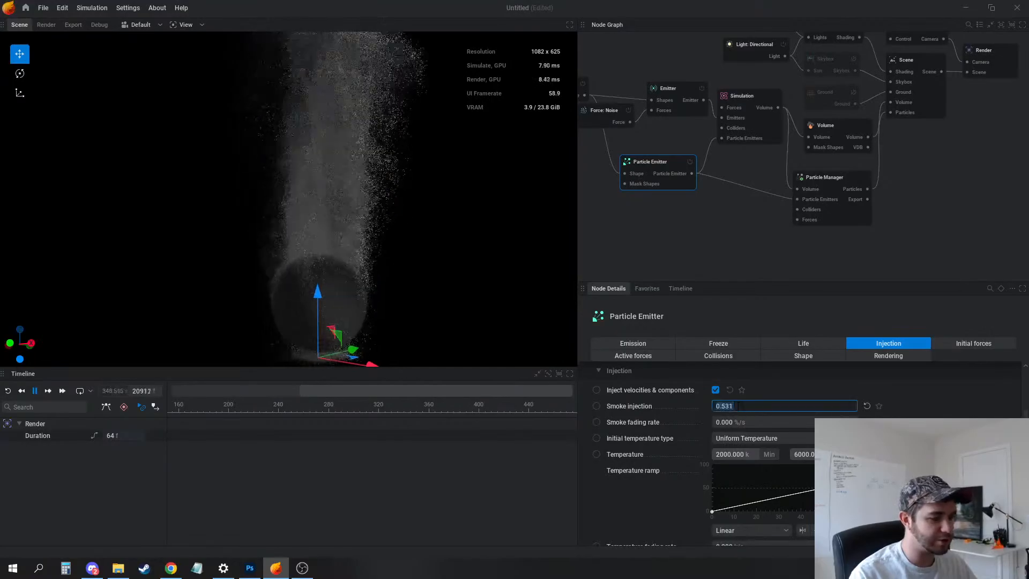
text(5)
key(Return)
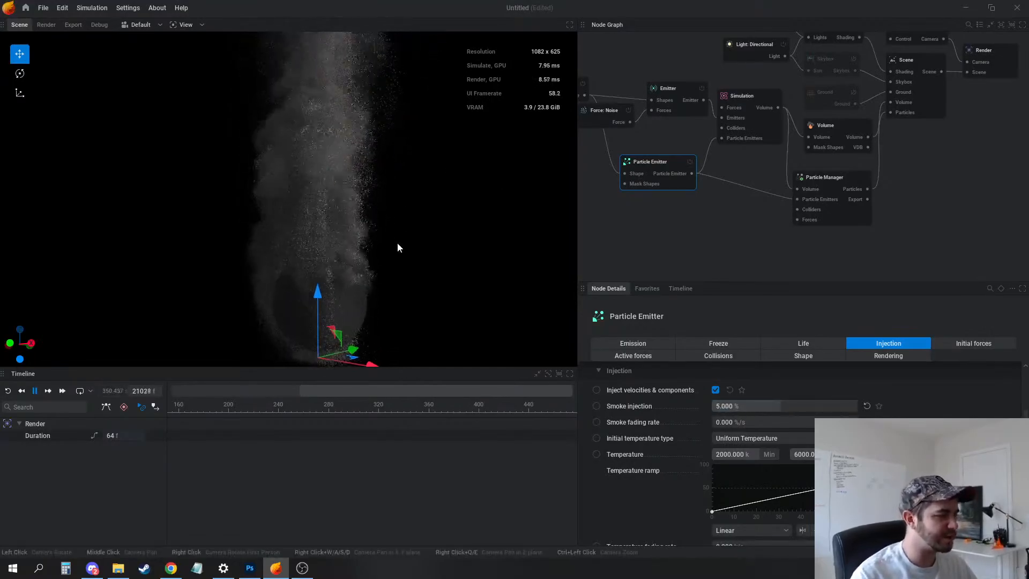
Inspect the injected smoke and the Emitter's emission settings, and raise the Force: Noise node's amplitude to 10
drag(420, 216, 252, 228)
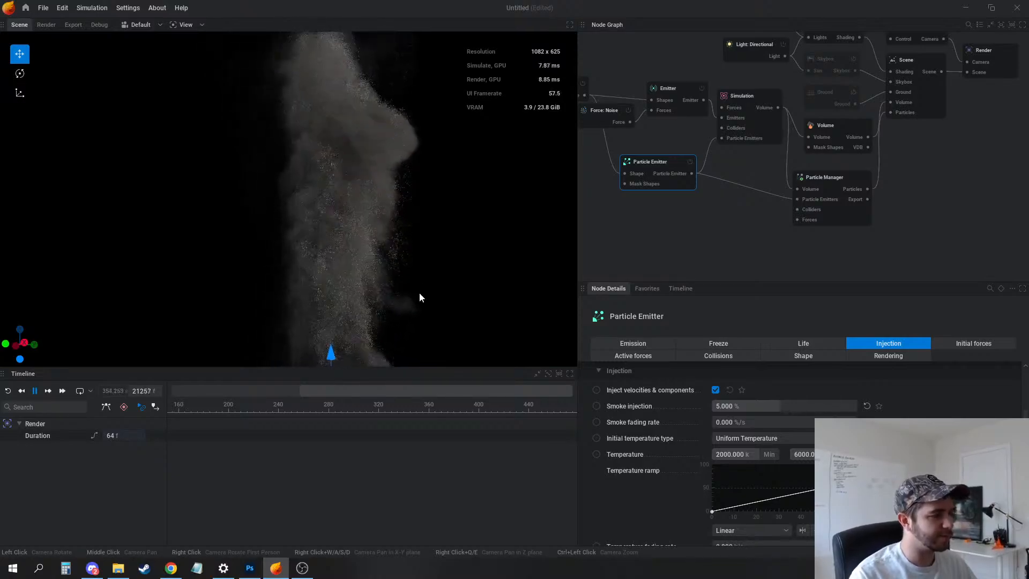
drag(423, 302, 466, 213)
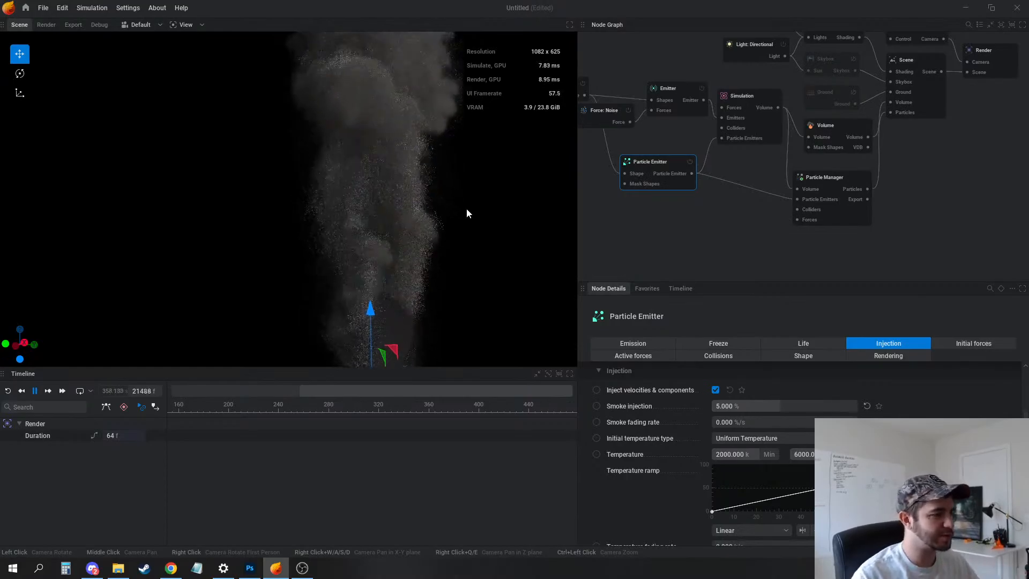
drag(526, 121, 471, 239)
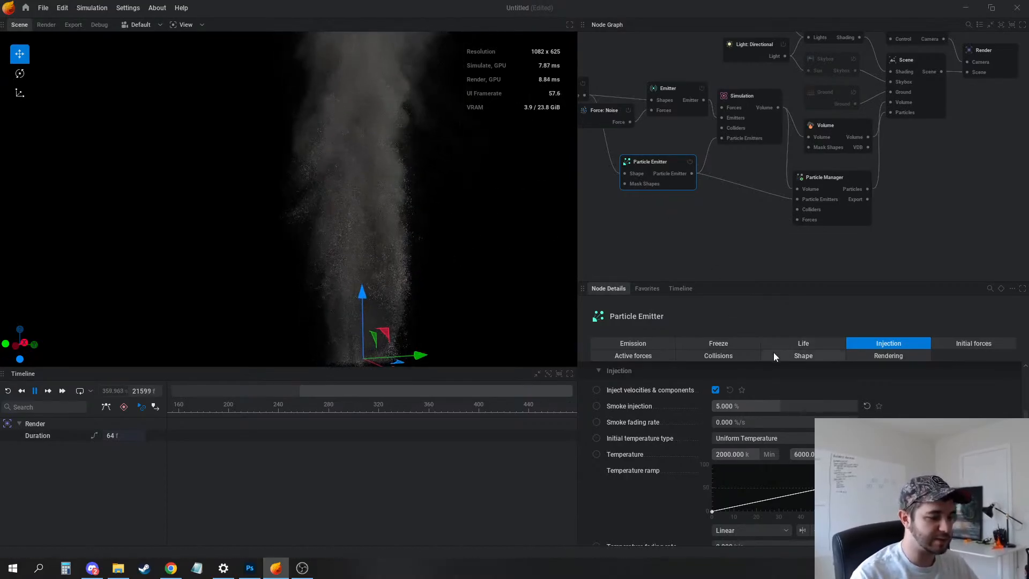
click(679, 89)
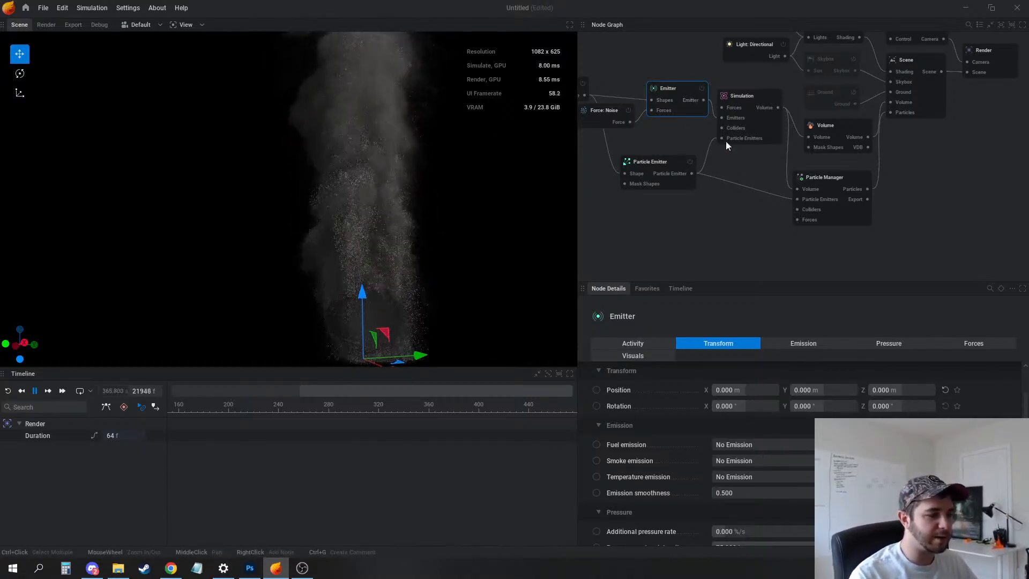
click(802, 343)
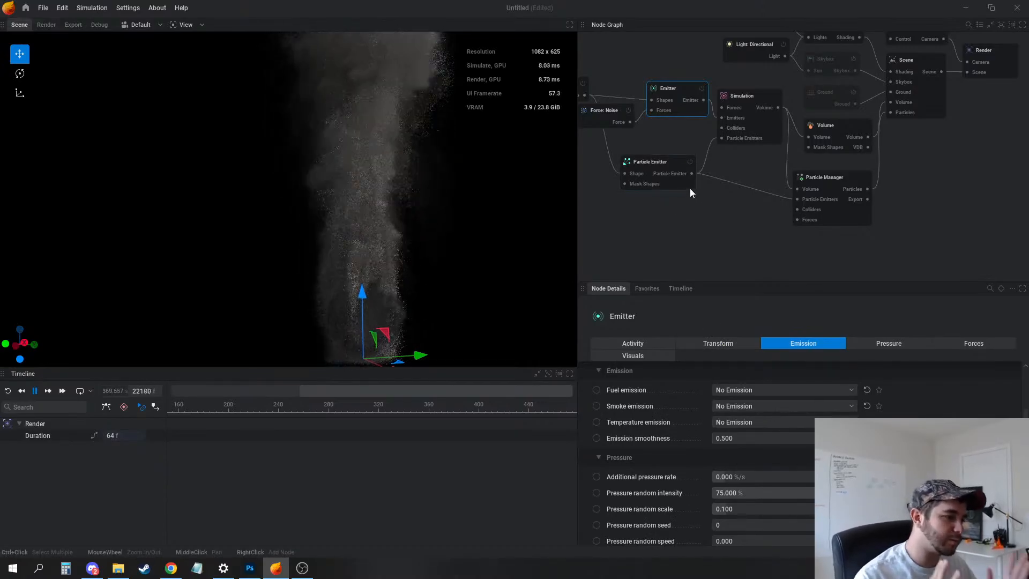
click(601, 111)
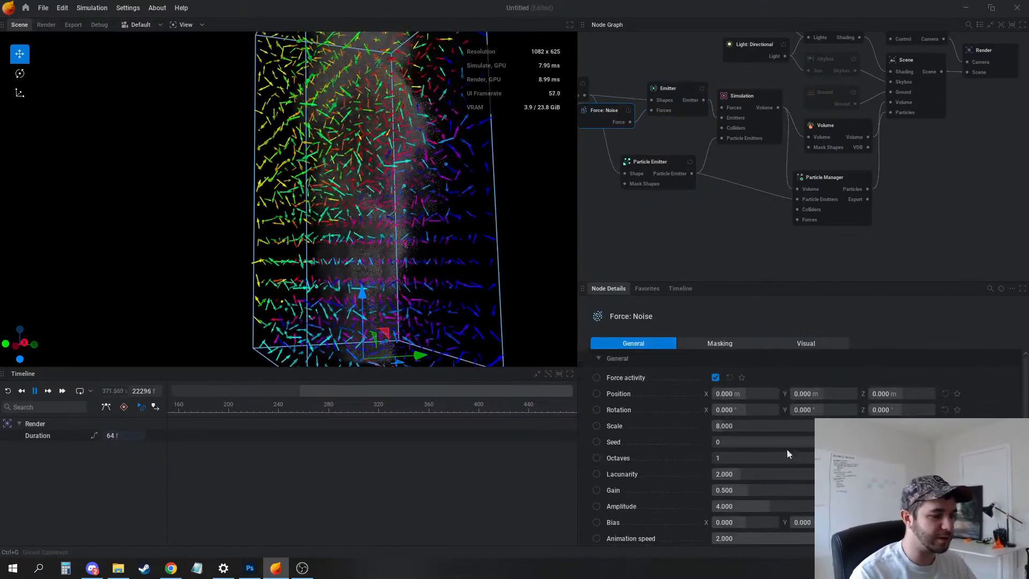
drag(765, 505, 911, 506)
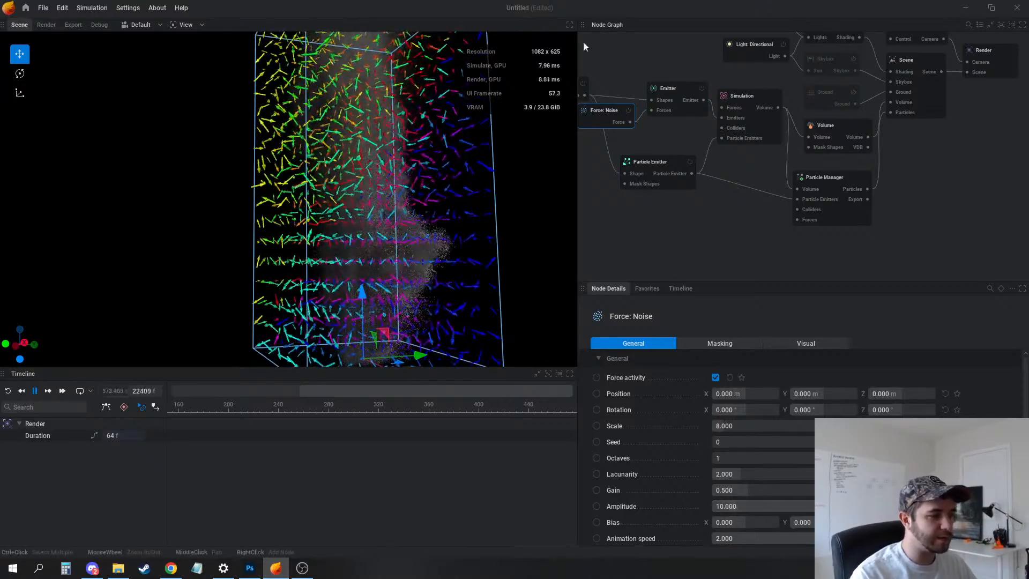
click(632, 224)
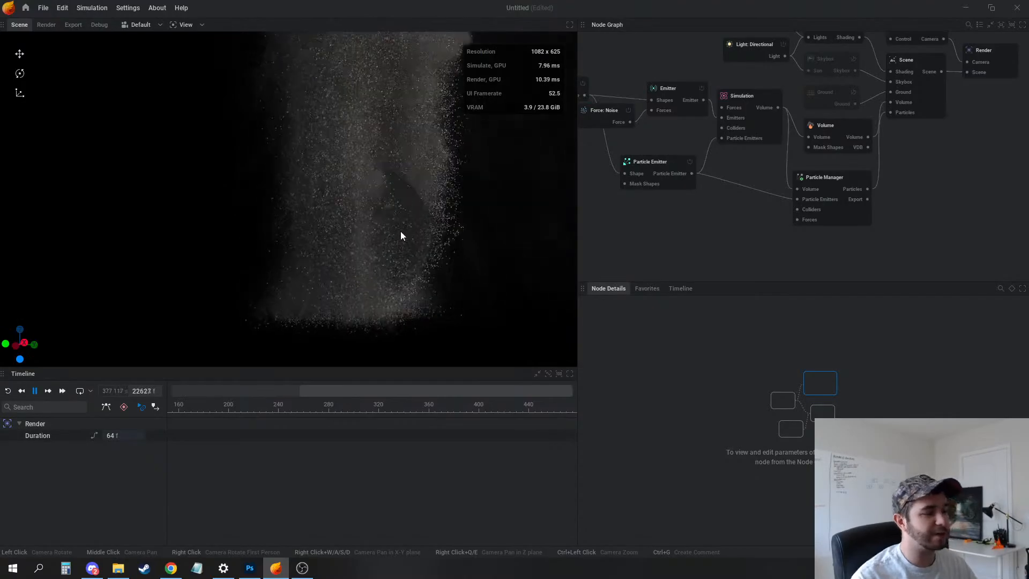
Try connecting the Force: Noise output to the Particle Manager's Forces input and remove that connection again
middle_drag(626, 141, 630, 178)
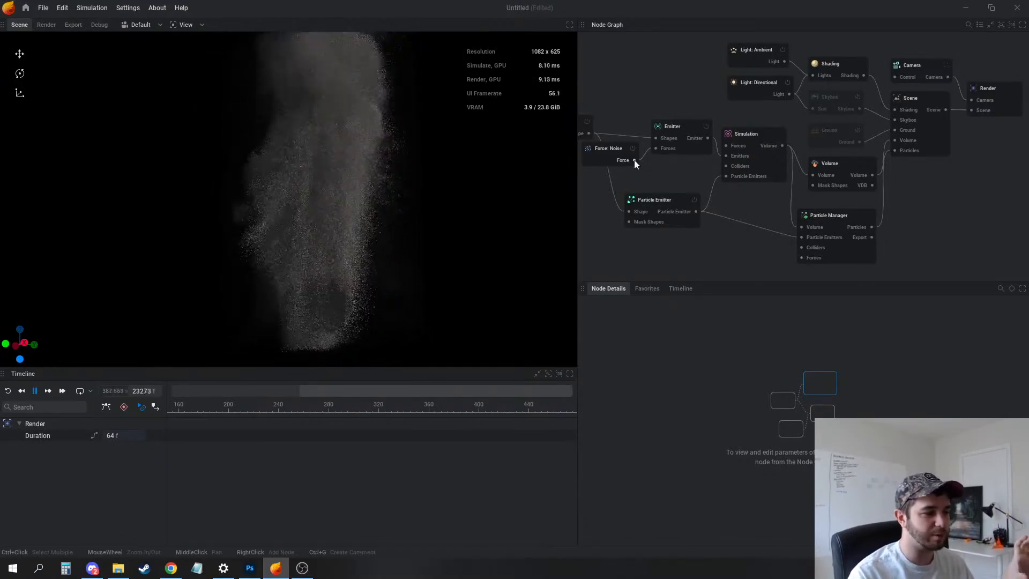
drag(794, 248, 804, 259)
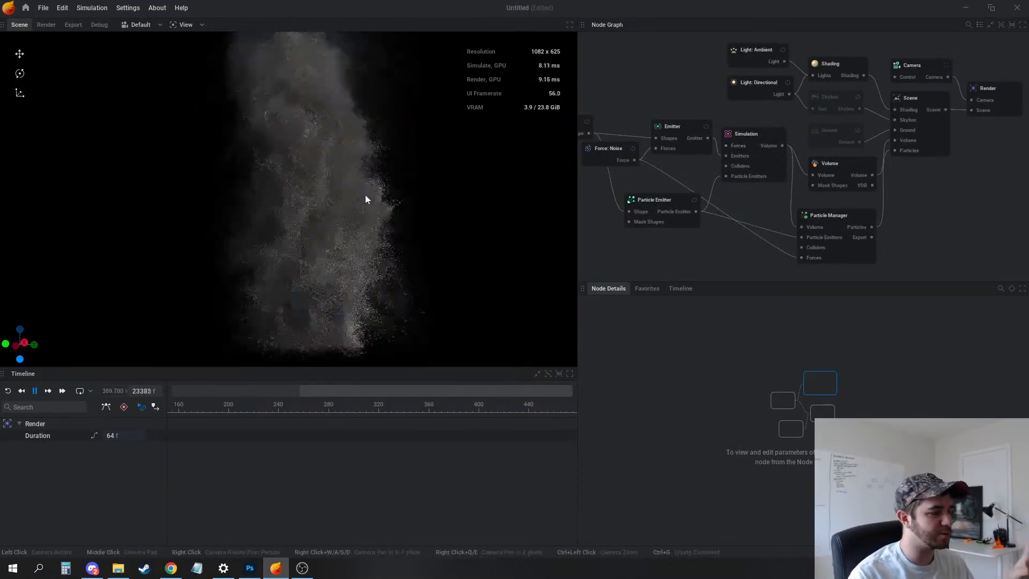
drag(801, 258, 759, 237)
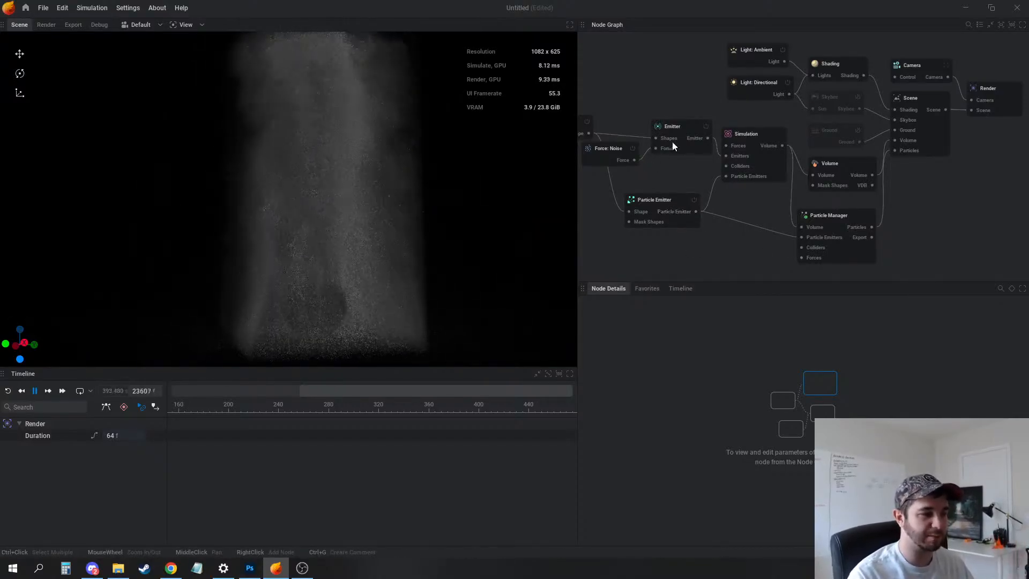
drag(612, 92, 693, 171)
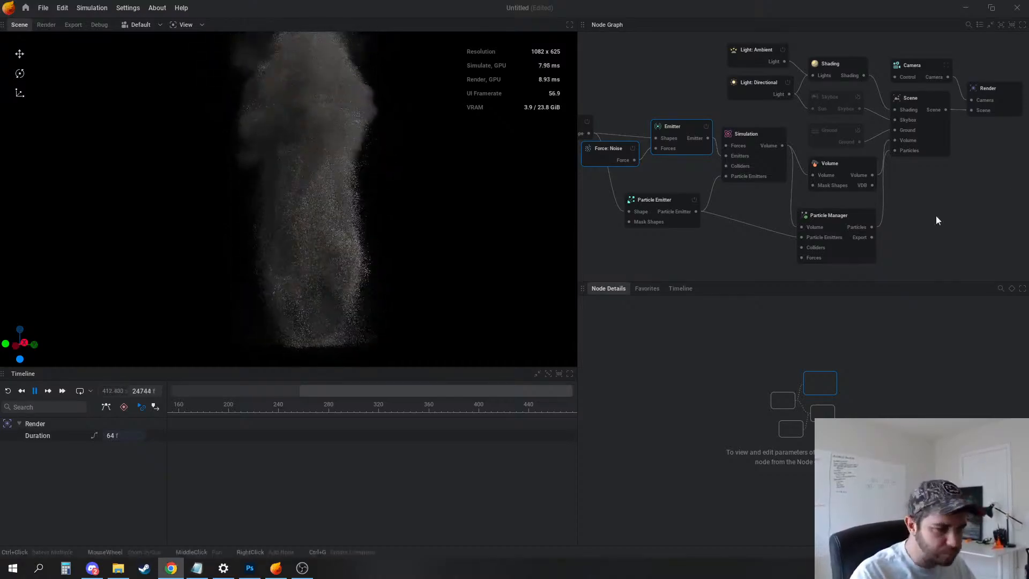
Try out fuel injection on the Particle Emitter, reset it to 0%, and raise its flames injection to about 1.743%
click(680, 184)
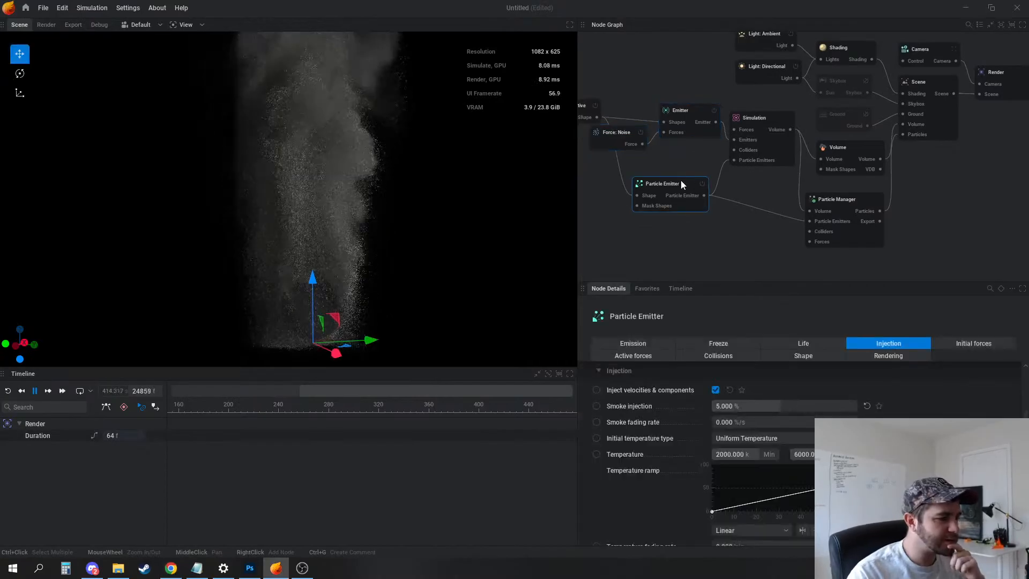
scroll(739, 458, down, 3)
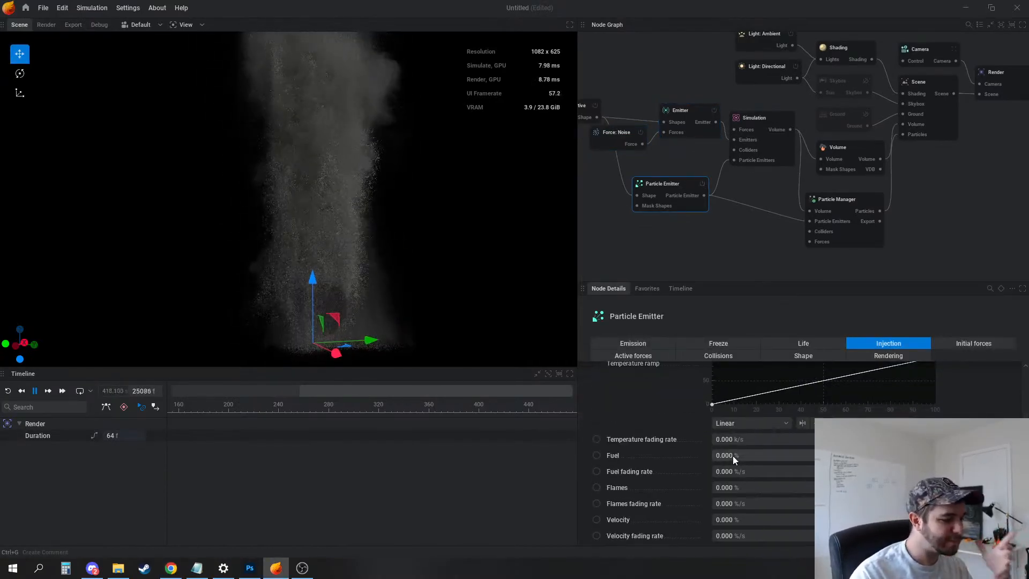
drag(732, 456, 793, 456)
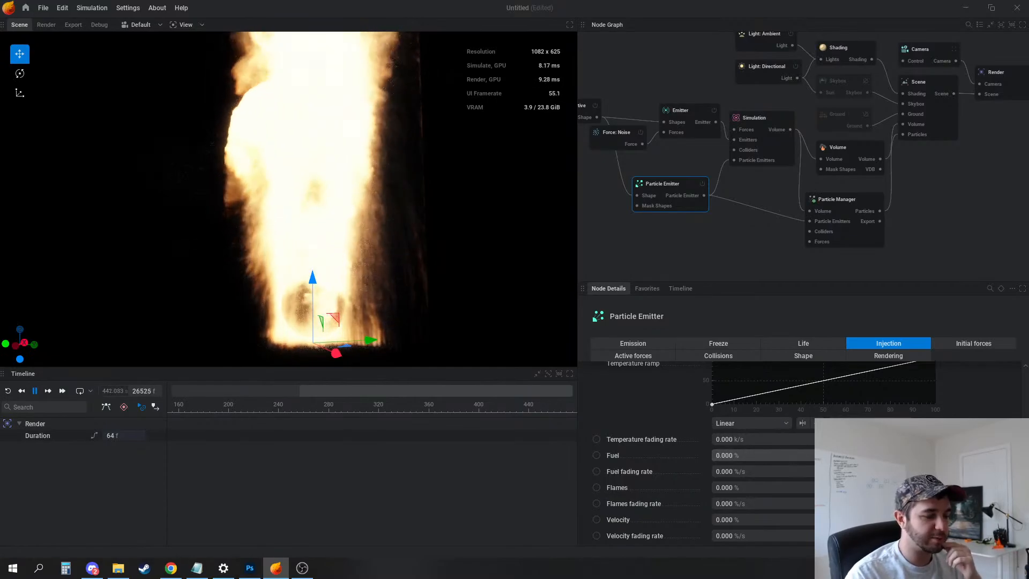
drag(732, 487, 813, 487)
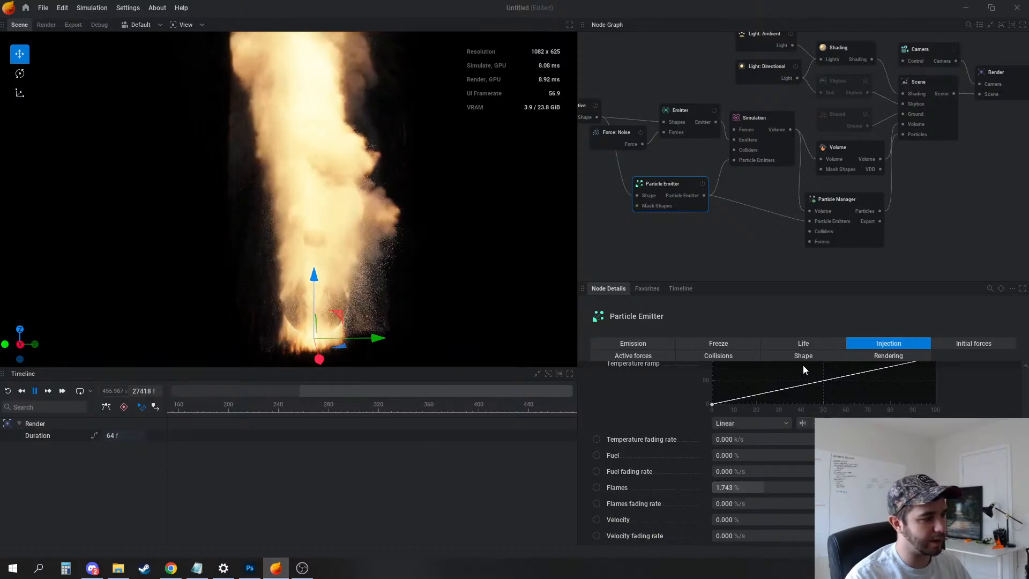
Set the Particle Emitter's lifetime limits to 0.5 s minimum and 1.2 s maximum, and restart the simulation
click(806, 342)
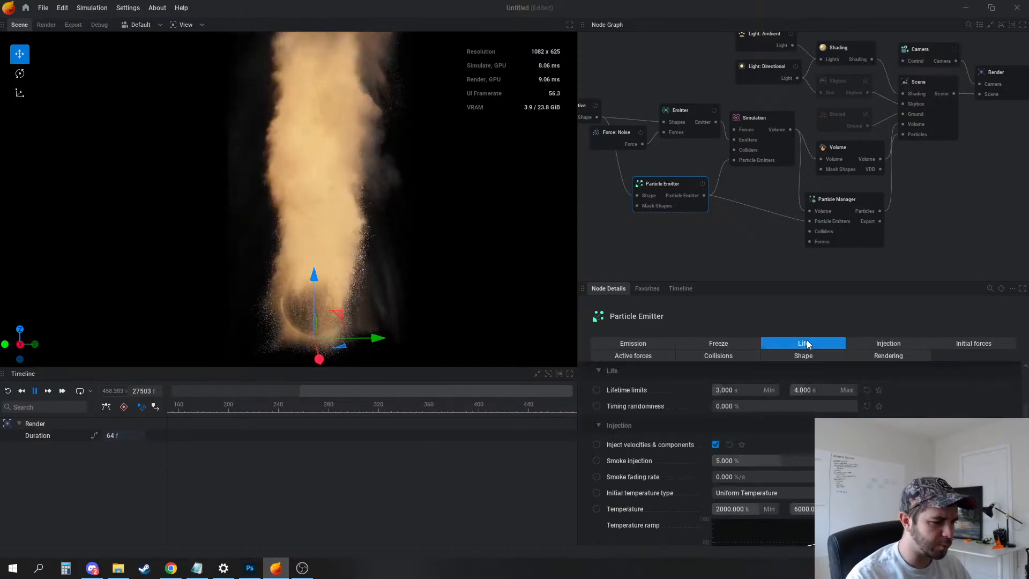
click(748, 391)
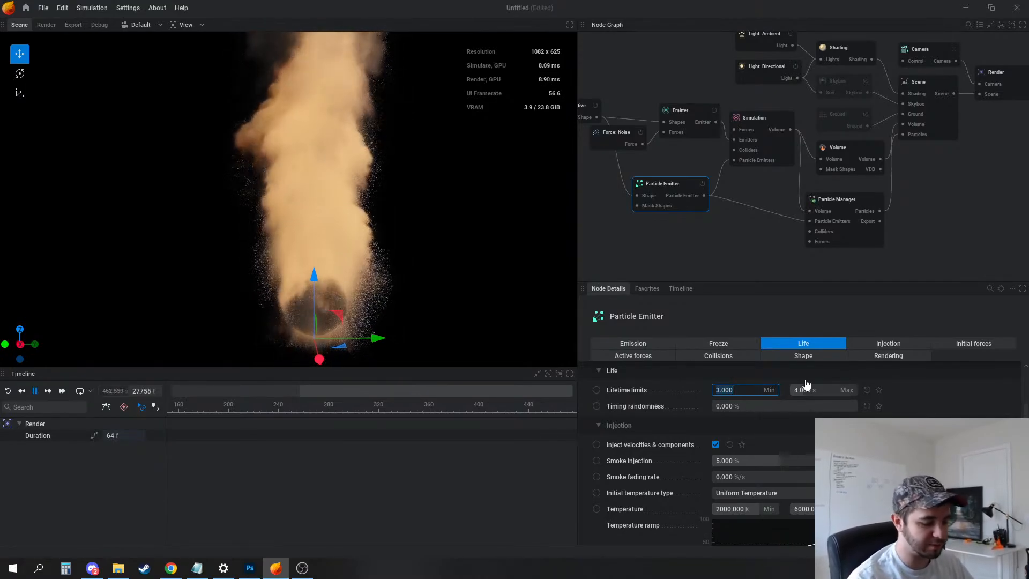
text(0.5)
key(Return)
click(804, 390)
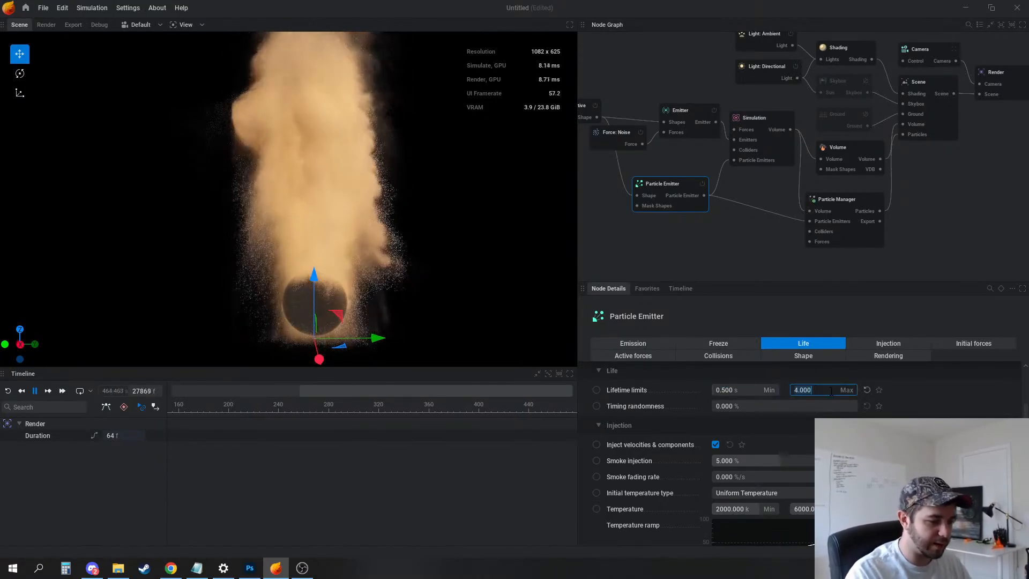
text(1.2)
key(Return)
key(r)
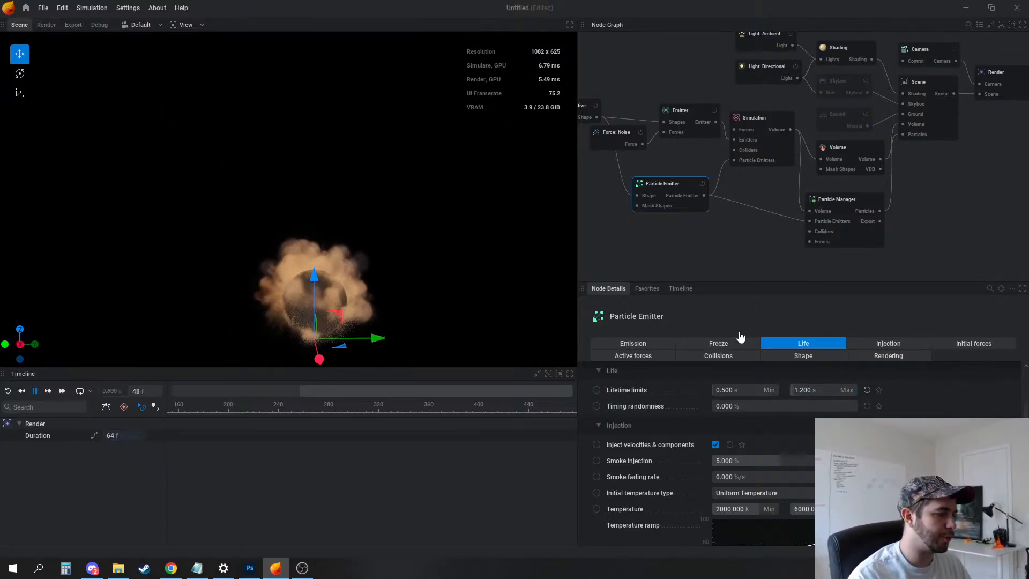
Raise the Particle Emitter's flames injection to about 24.471%
scroll(364, 276, up, 3)
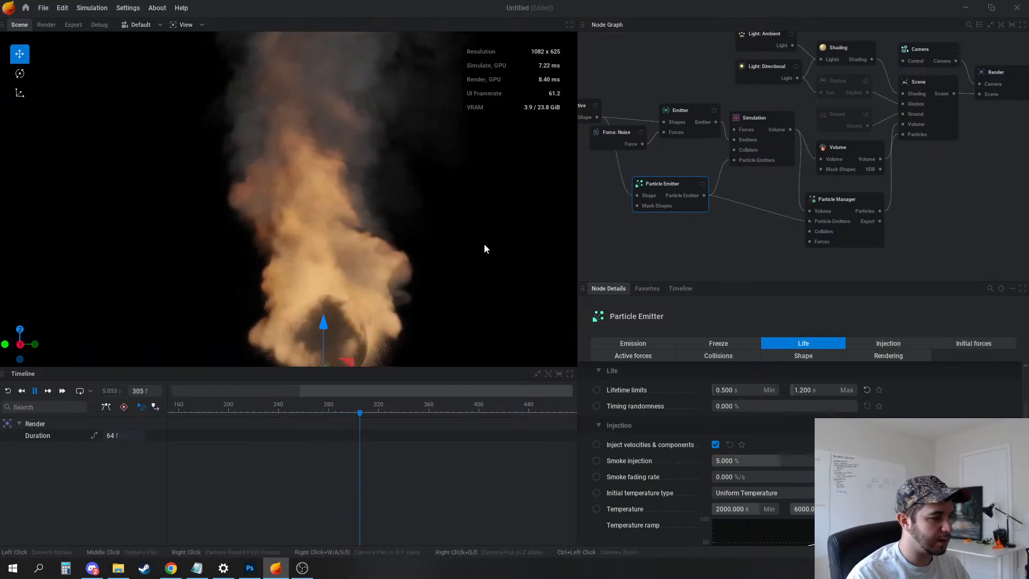
click(888, 343)
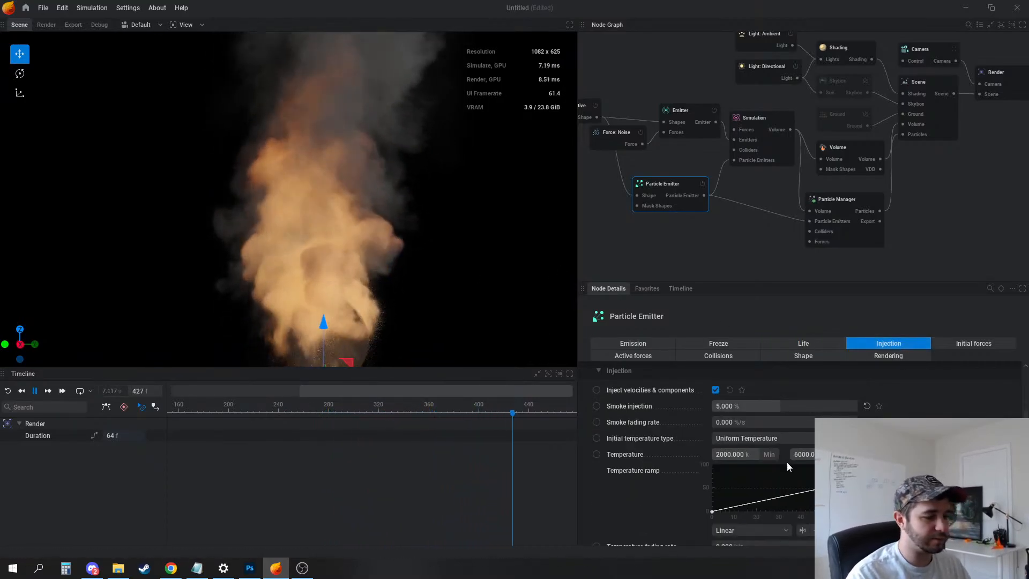
scroll(799, 469, down, 3)
scroll(763, 503, down, 3)
drag(762, 448, 895, 448)
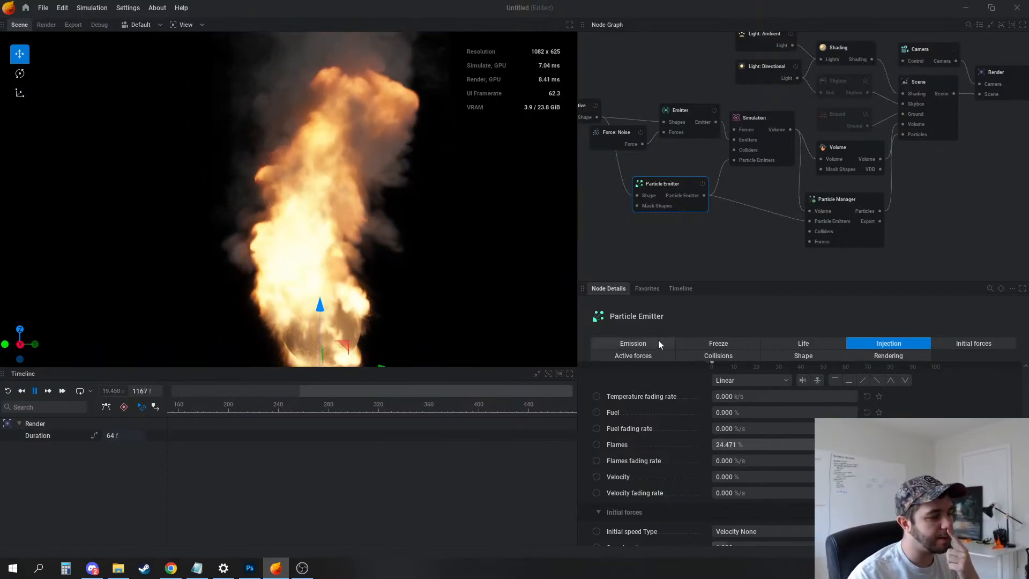
Set the Particle Emitter's emission rate to 80000 particles per second
click(644, 342)
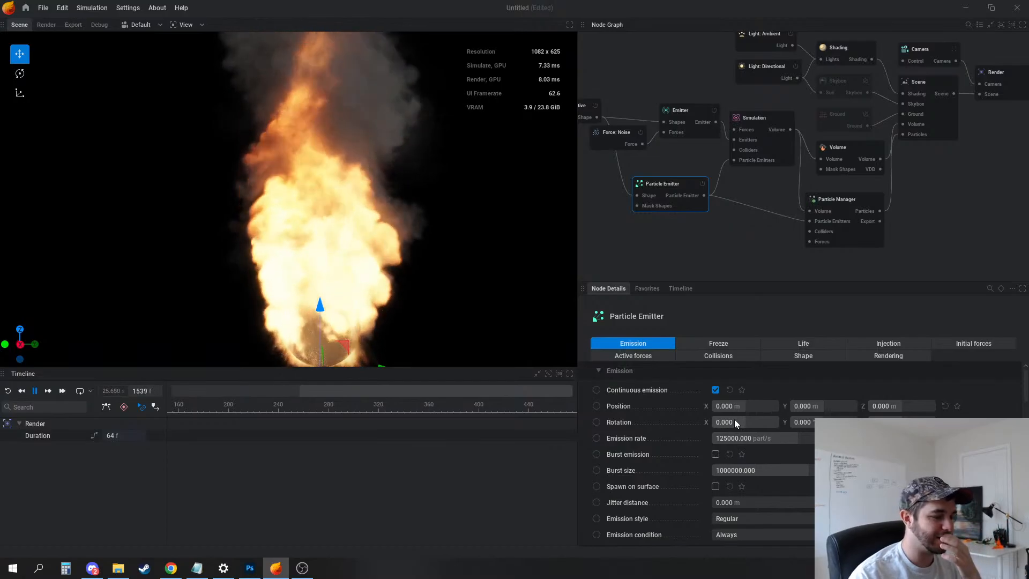
key(alt+Tab)
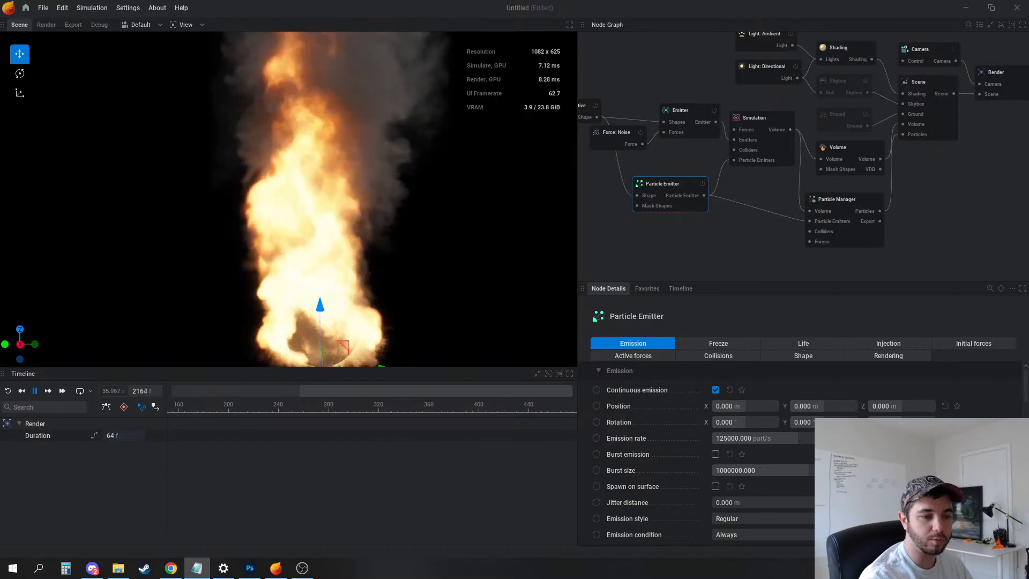
click(974, 184)
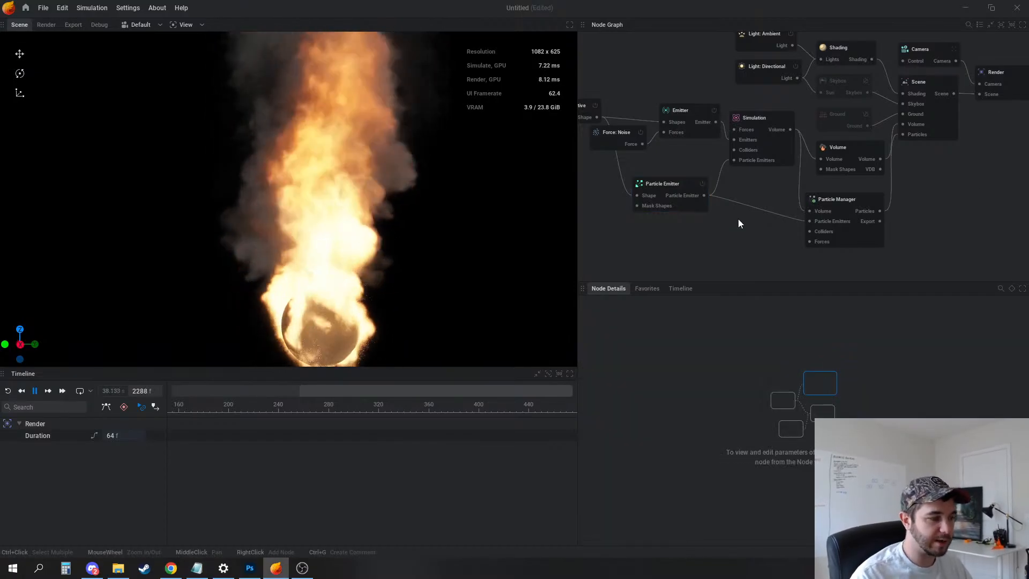
click(663, 187)
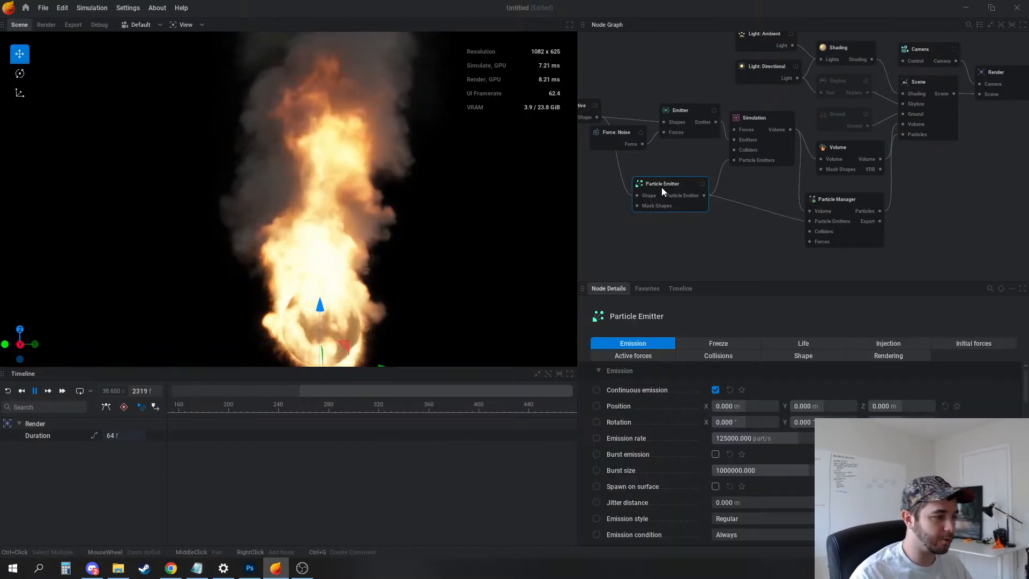
click(783, 439)
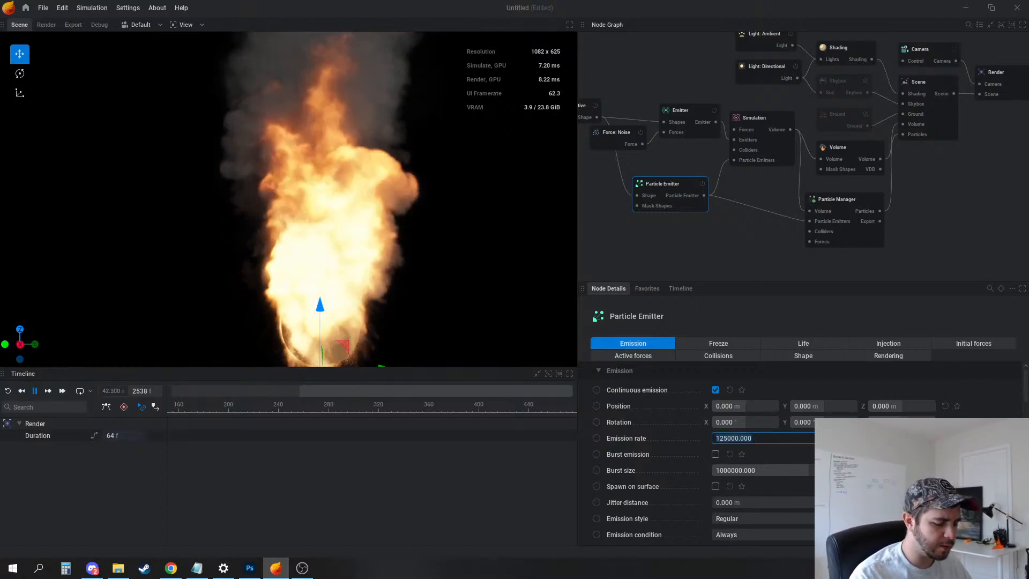
text(800)
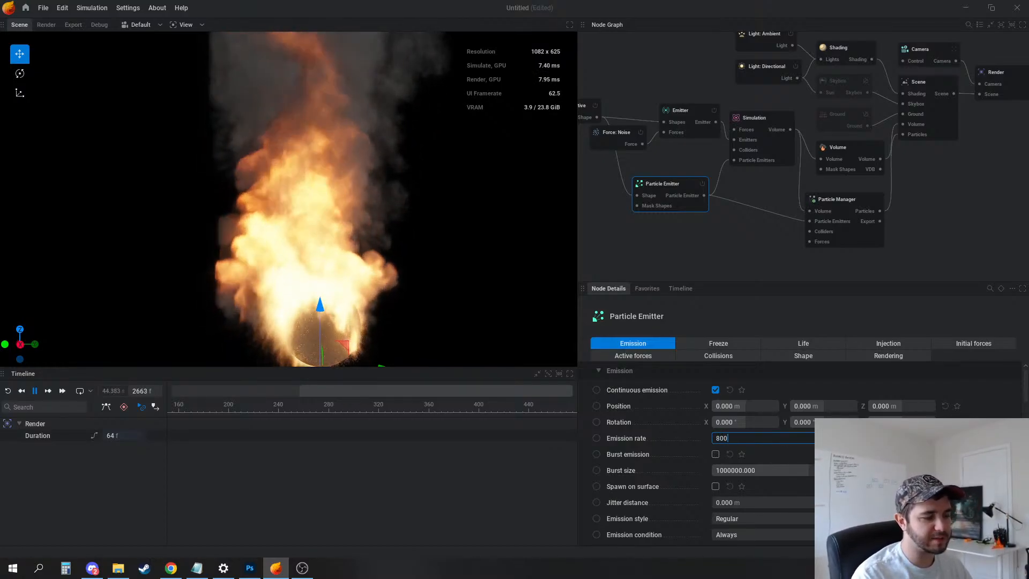
text(00)
key(Return)
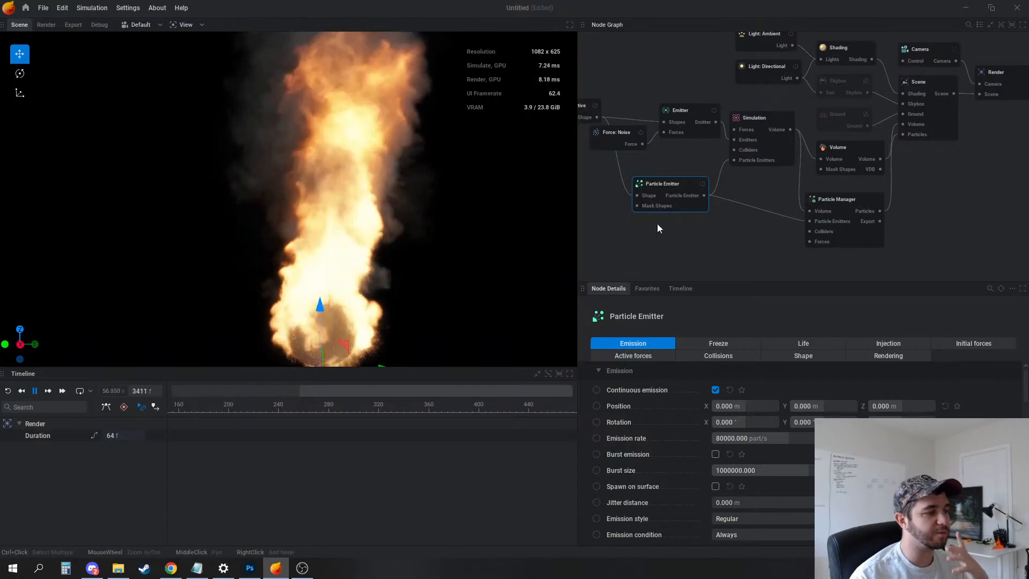
Try the Semi Lagrangian advection method on the Simulation node, and switch it back to BFECC
click(763, 120)
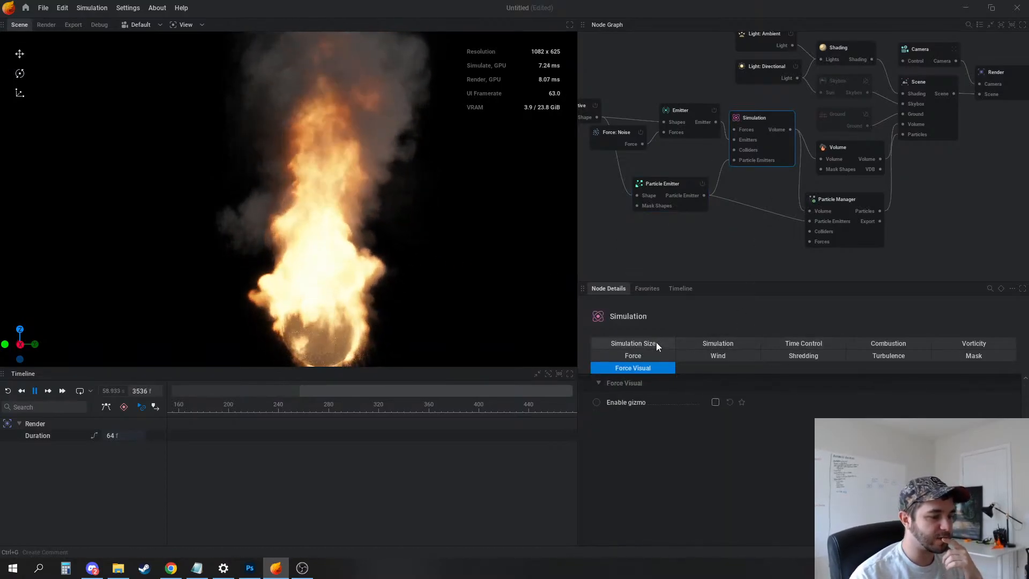
click(638, 344)
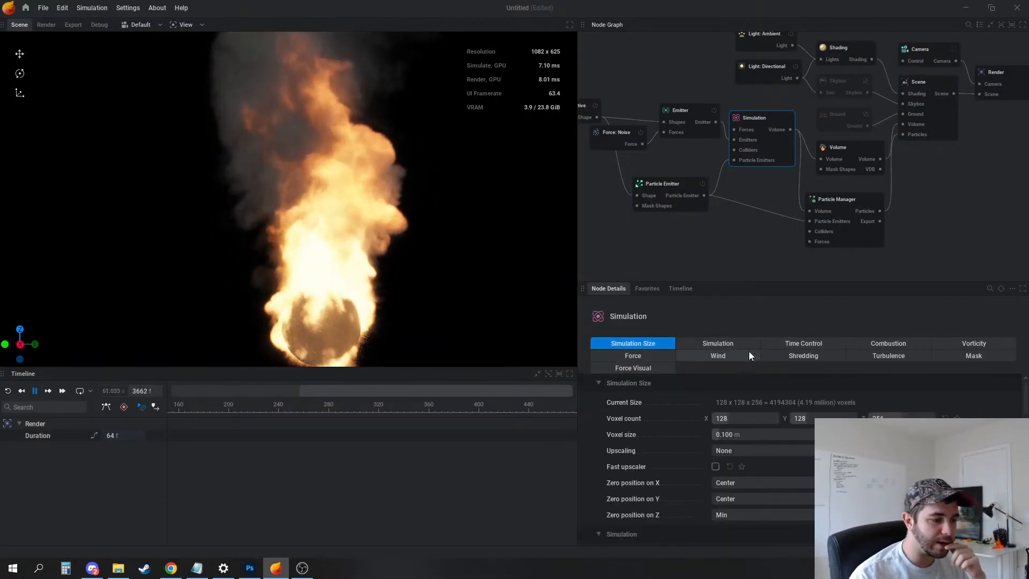
click(730, 343)
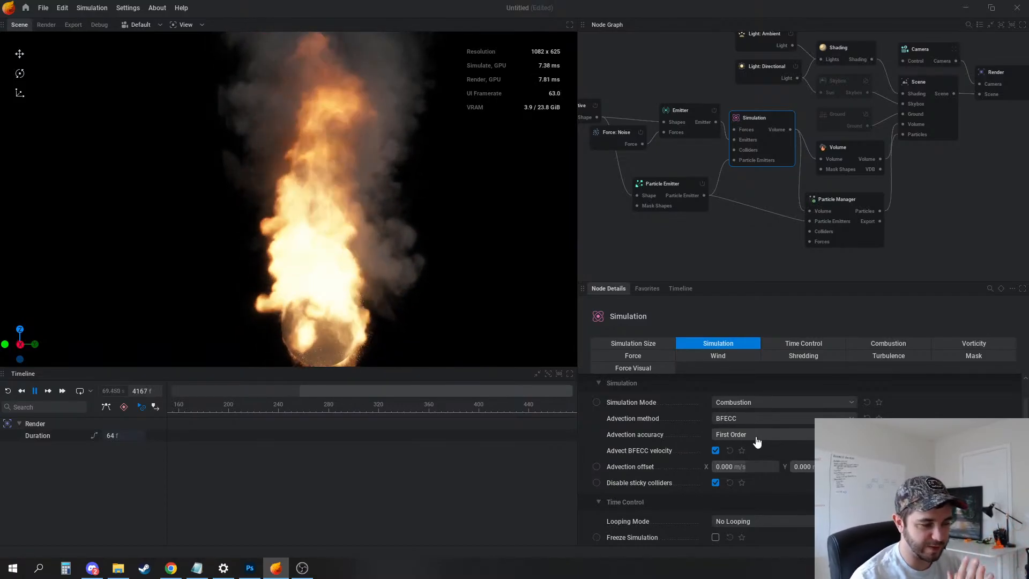
click(747, 418)
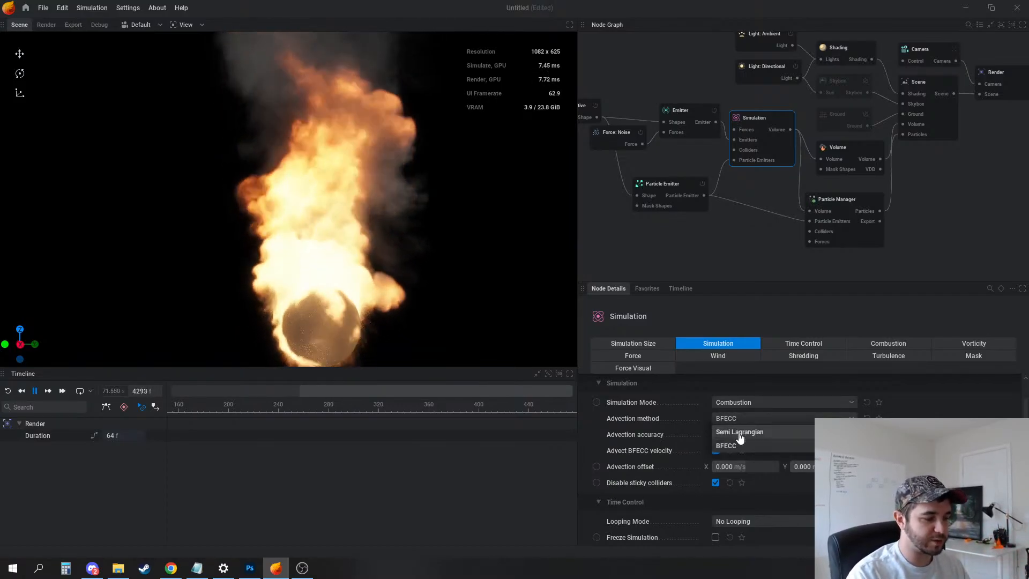
click(740, 437)
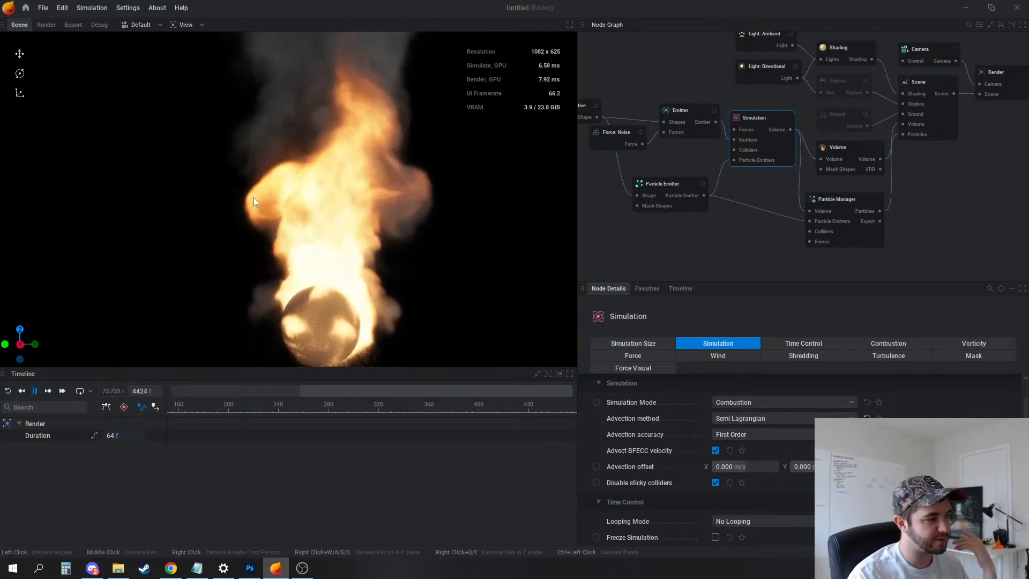
click(745, 418)
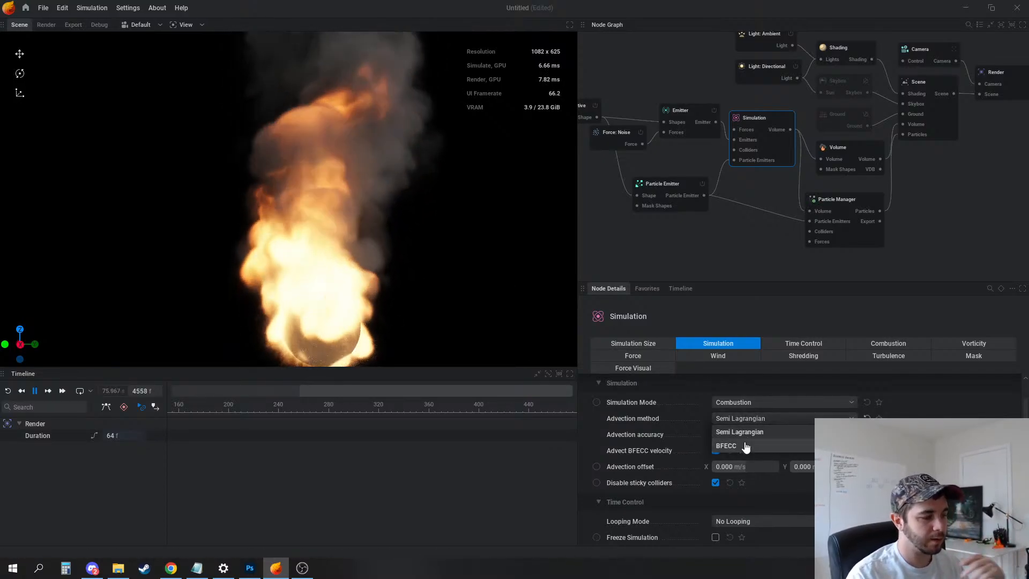
click(744, 443)
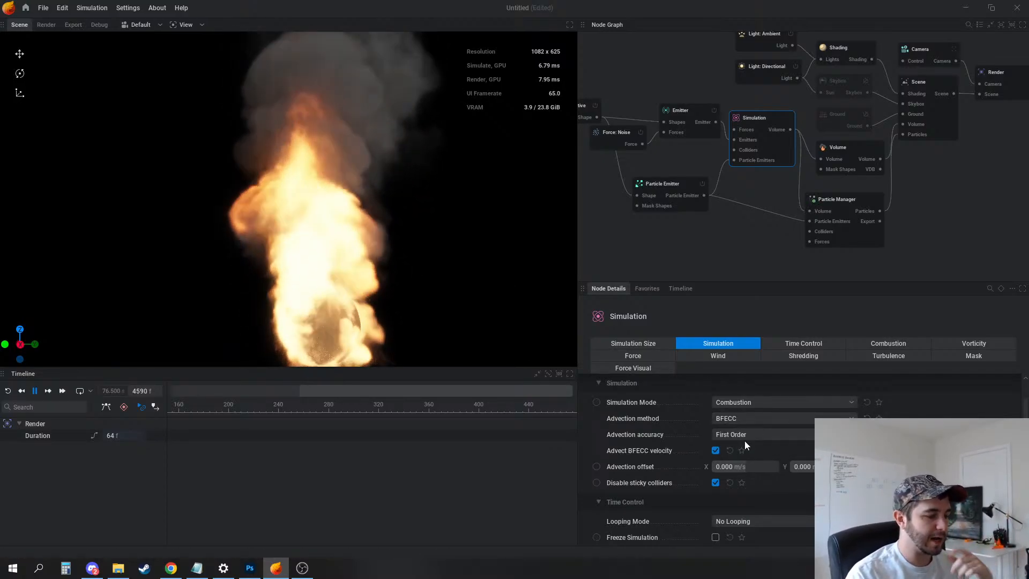
Turn the Simulation node's Advect BFECC velocity option off and on for comparison, and leave it disabled
click(716, 452)
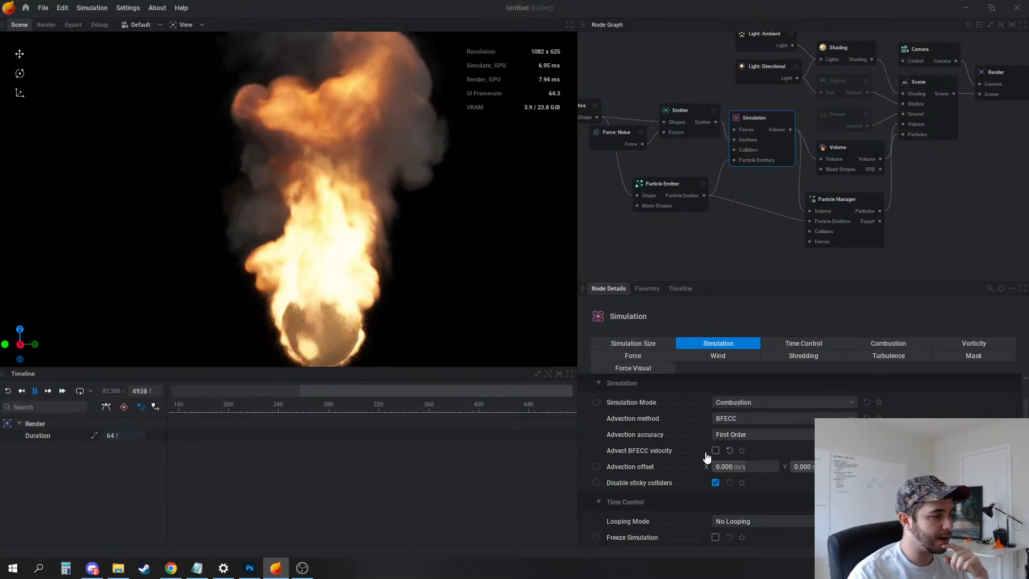
click(716, 451)
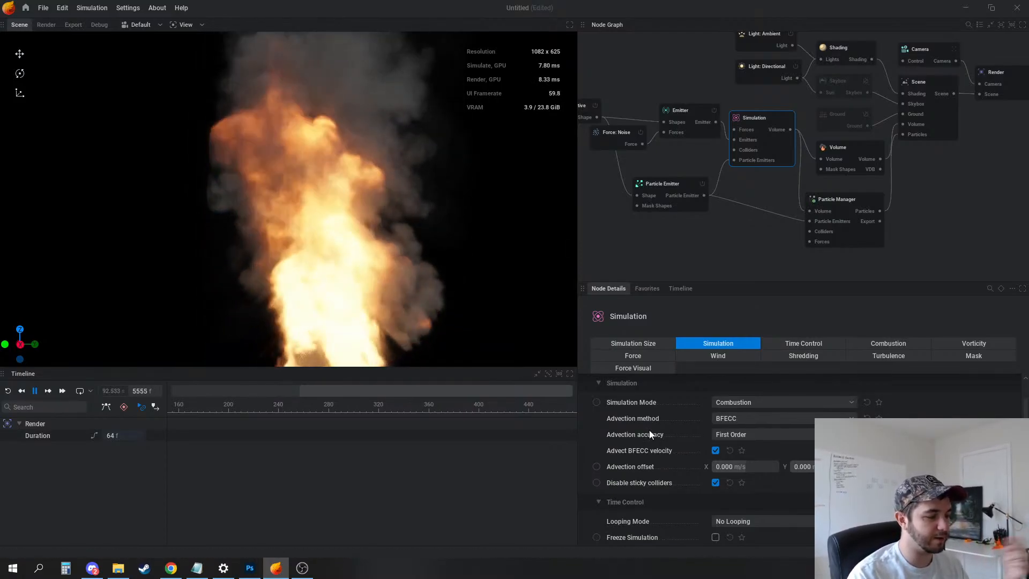
click(716, 451)
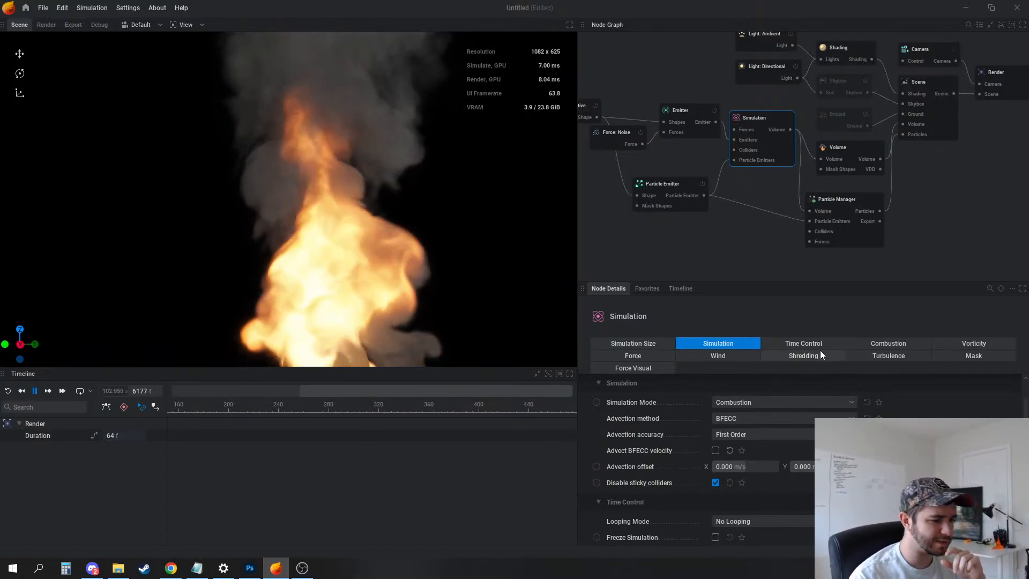
Raise the Simulation node's vorticity intensity to about 60.667%
click(960, 342)
drag(766, 418, 803, 418)
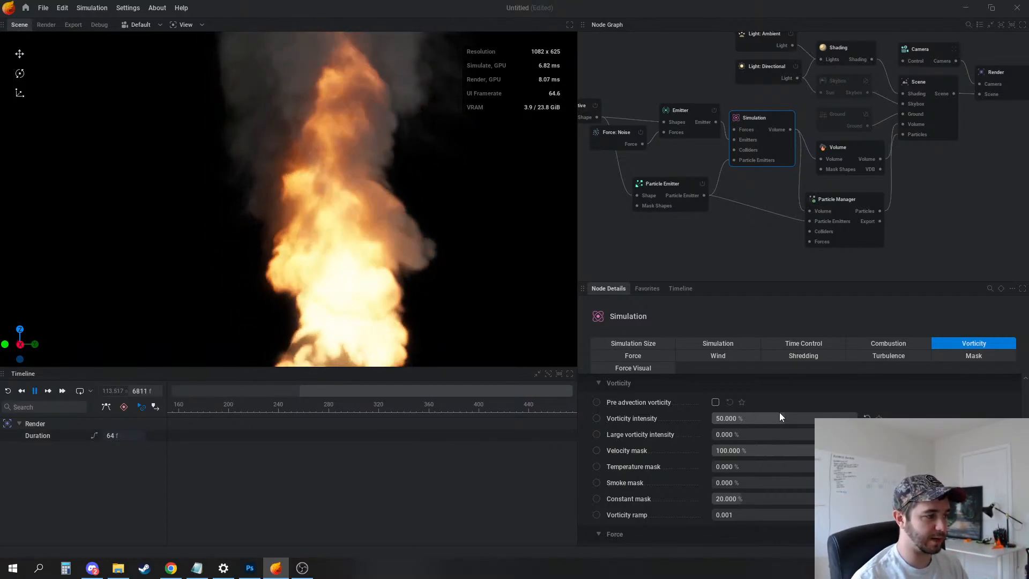
drag(784, 423, 793, 416)
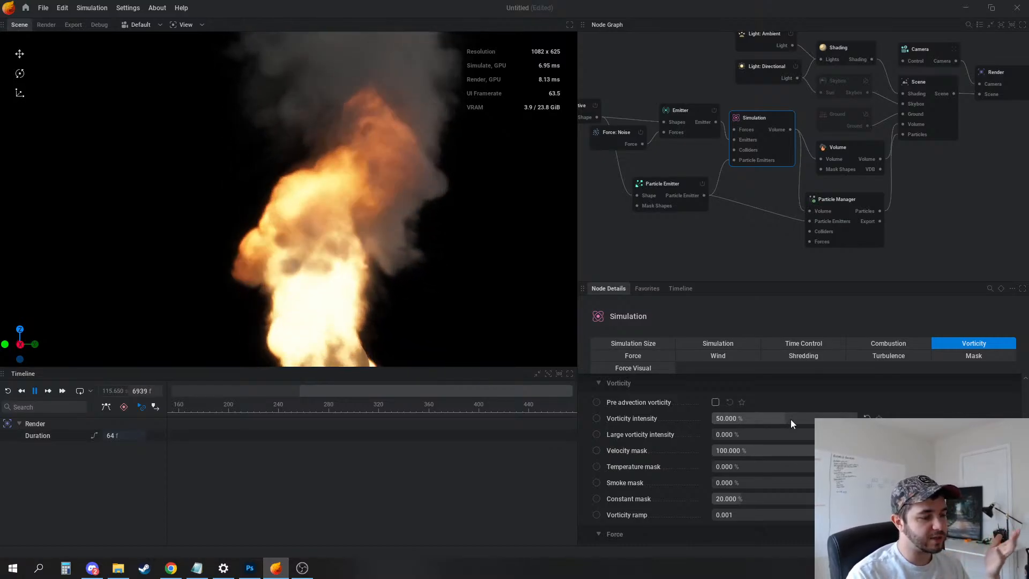
double_click(793, 418)
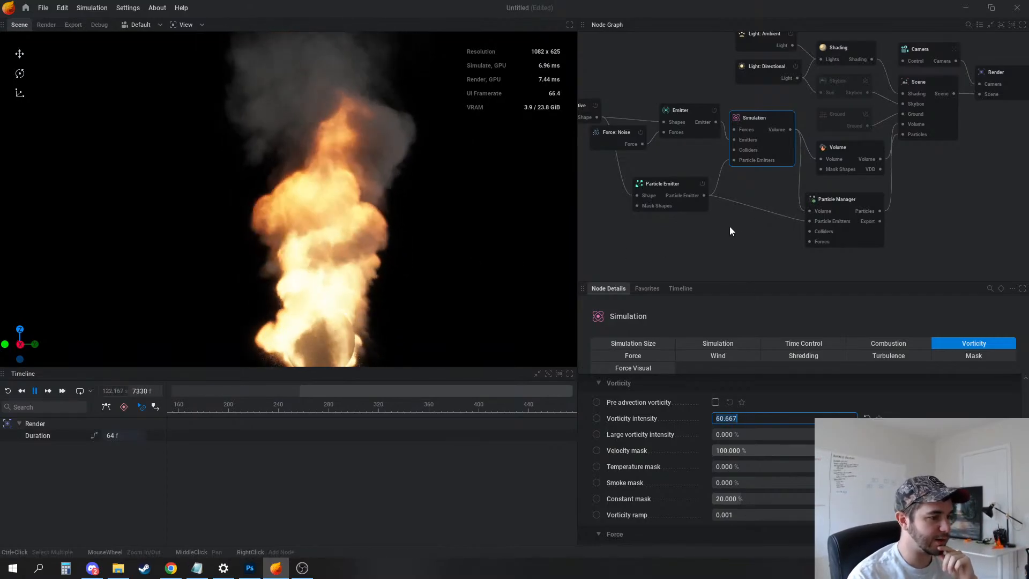
Change the Shading node's flames coloring to Exposed Color Gradient
click(651, 184)
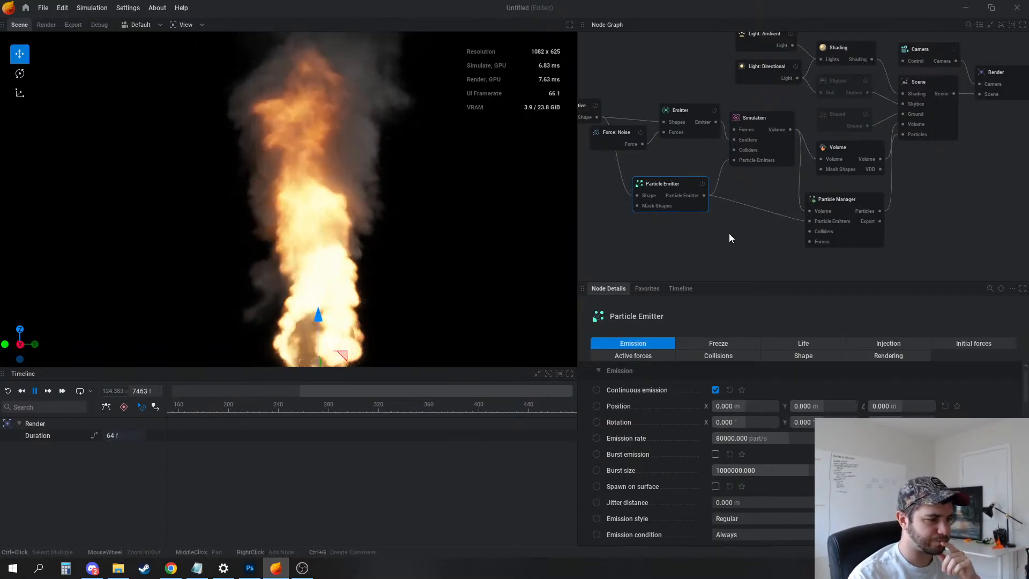
middle_drag(748, 225, 738, 234)
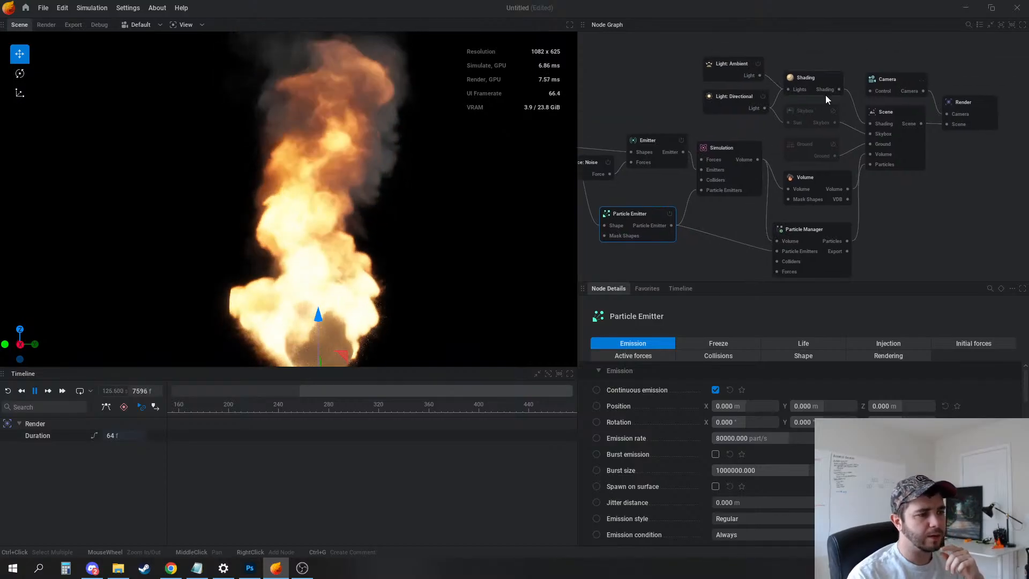
click(806, 79)
click(893, 344)
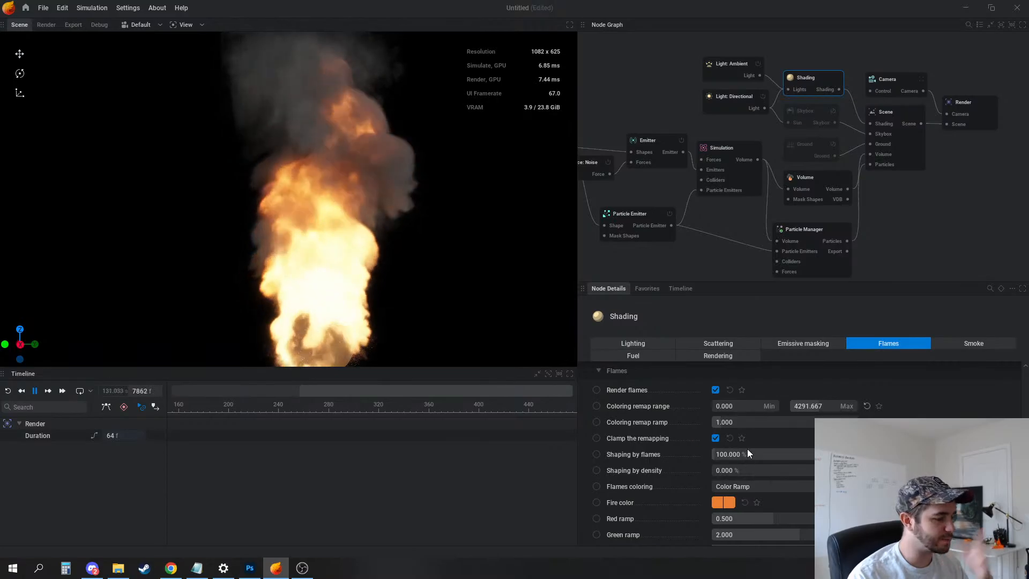
scroll(663, 509, down, 1)
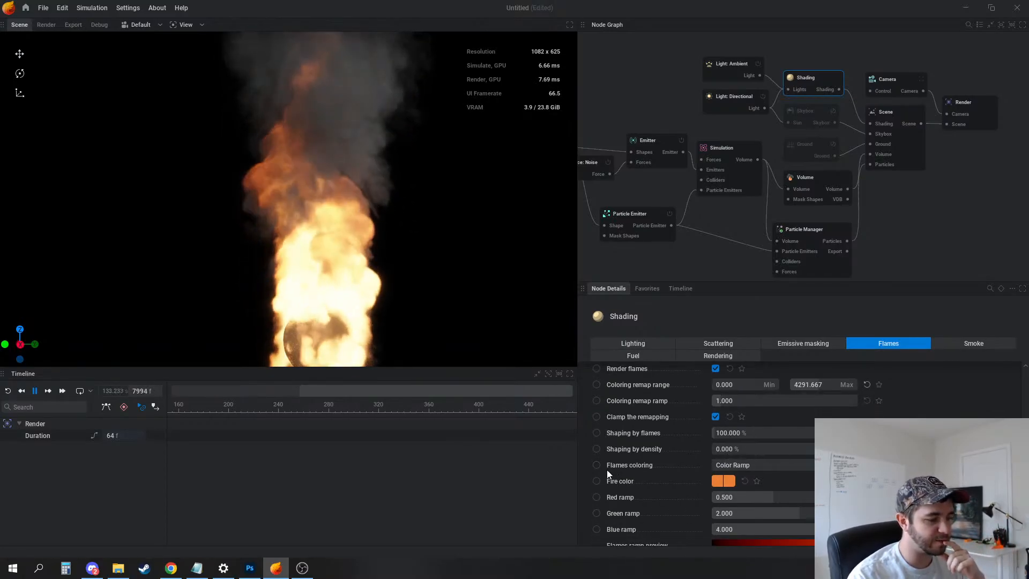
click(746, 465)
click(747, 507)
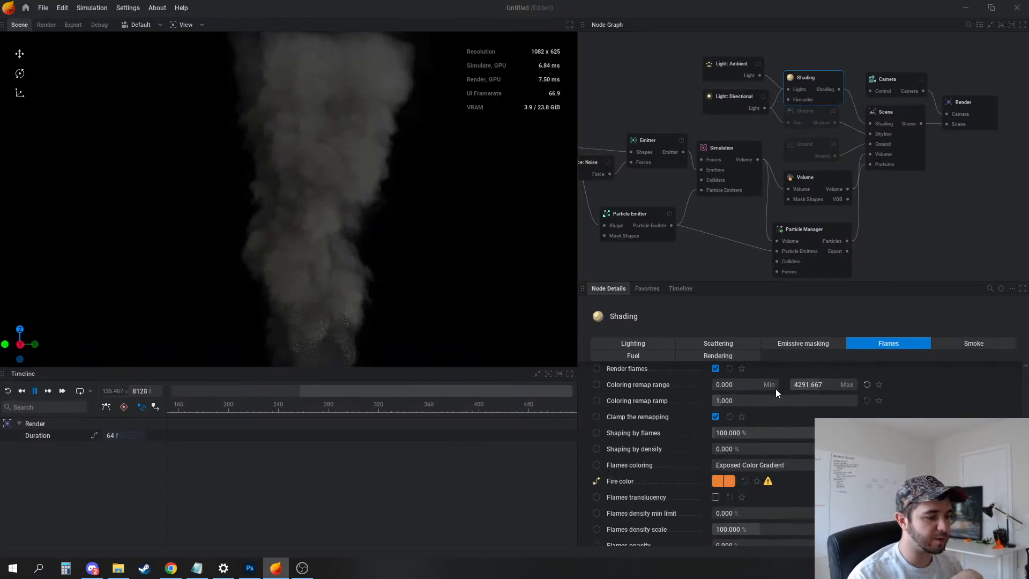
Move the ambient and directional light nodes aside, and connect a new Color Gradient node to the Shading node's Fire color input
middle_drag(696, 37, 700, 75)
drag(697, 70, 749, 148)
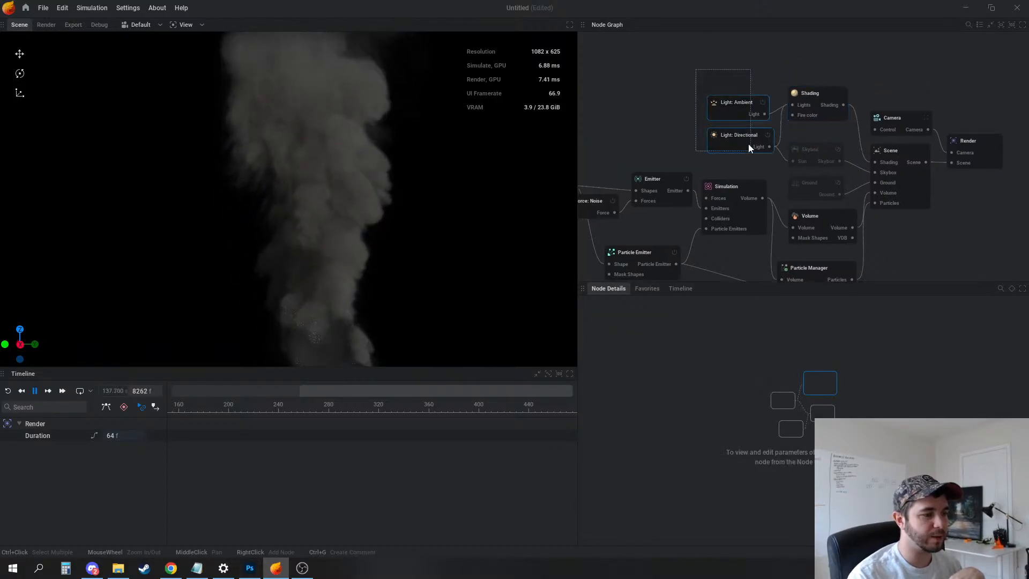
middle_drag(756, 67, 763, 104)
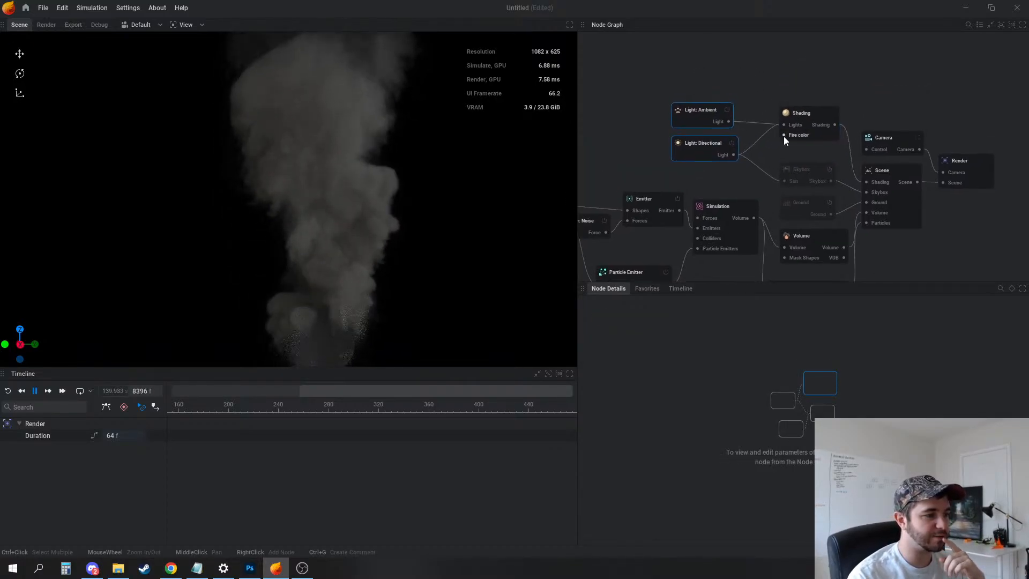
mouse_move(784, 135)
mouse_down()
mouse_move(770, 153)
mouse_move(674, 172)
mouse_move(722, 182)
mouse_up()
click(709, 289)
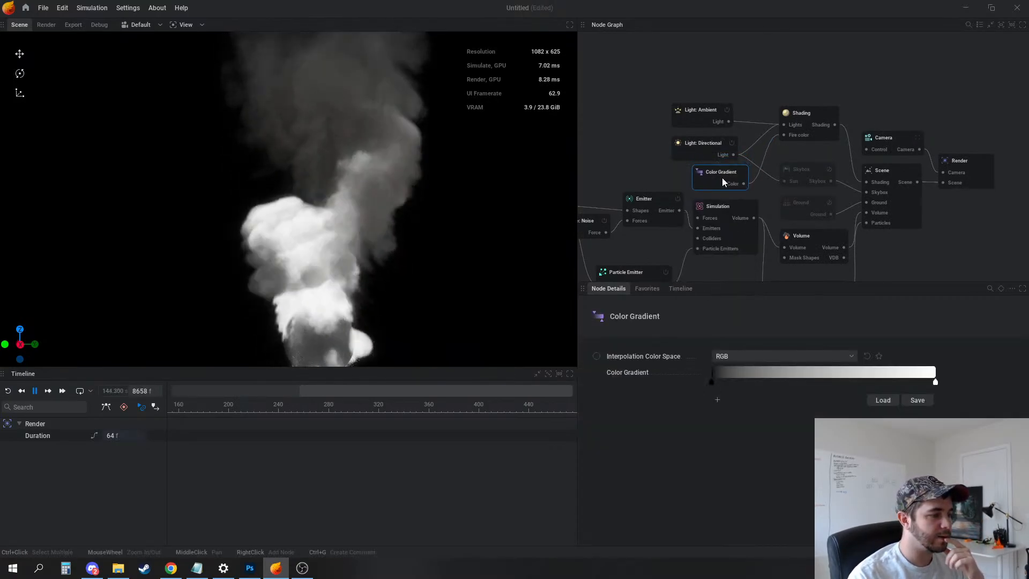
Color the gradient's start stop red and its end stop bright green
click(712, 381)
click(788, 363)
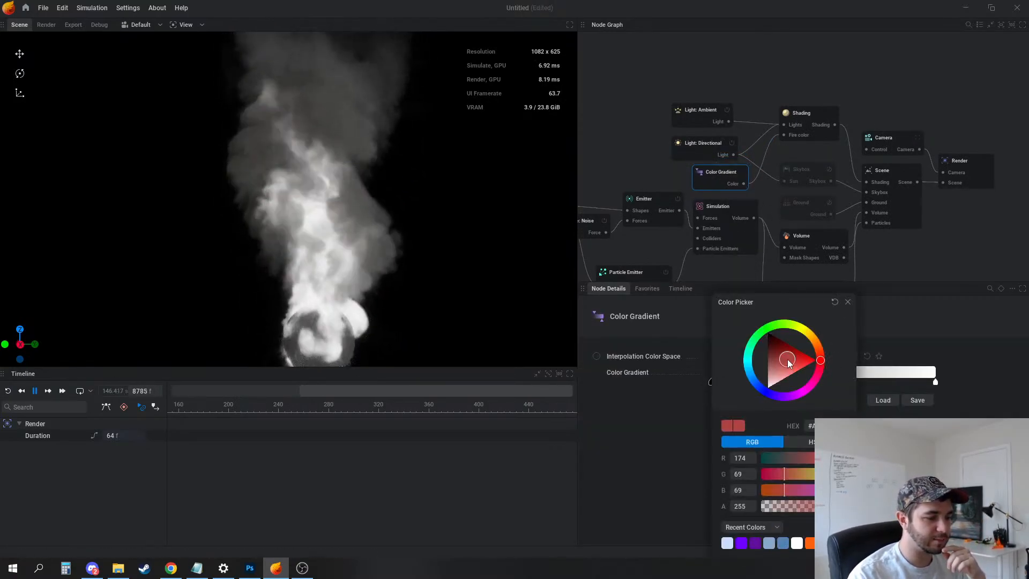
key(Escape)
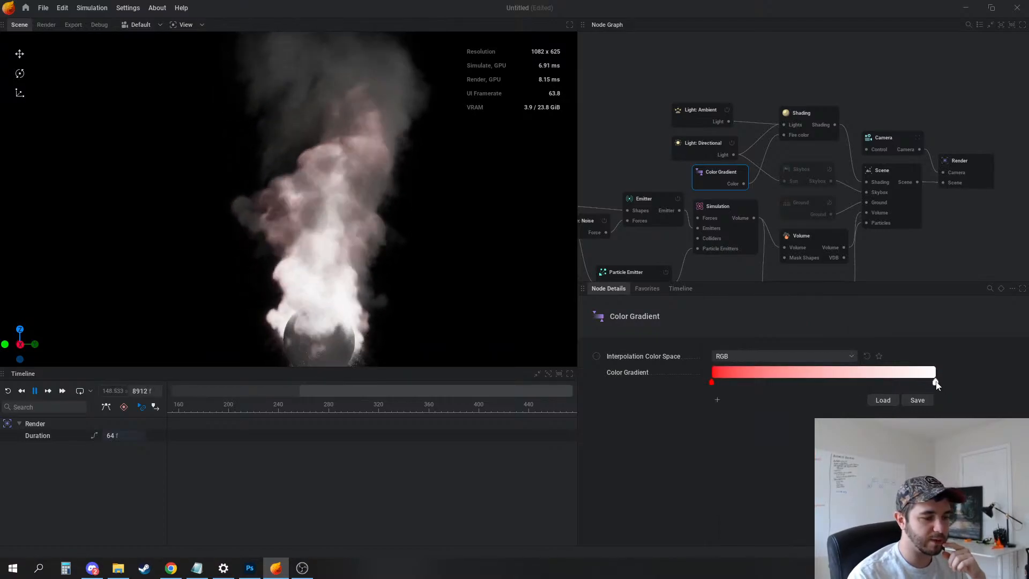
click(936, 382)
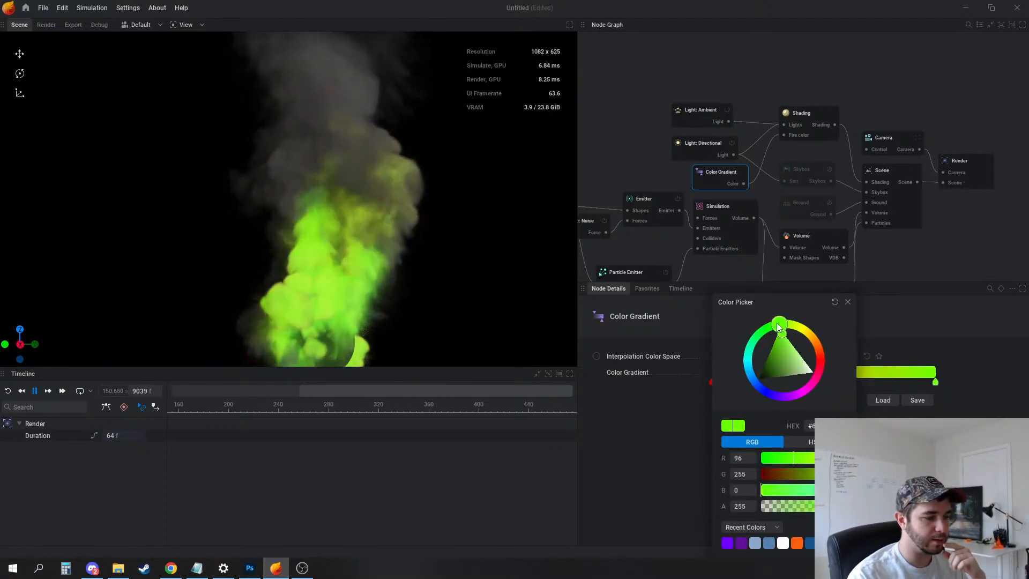
Add two black stops to the gradient, one just after the red start and one just before the green end
click(747, 377)
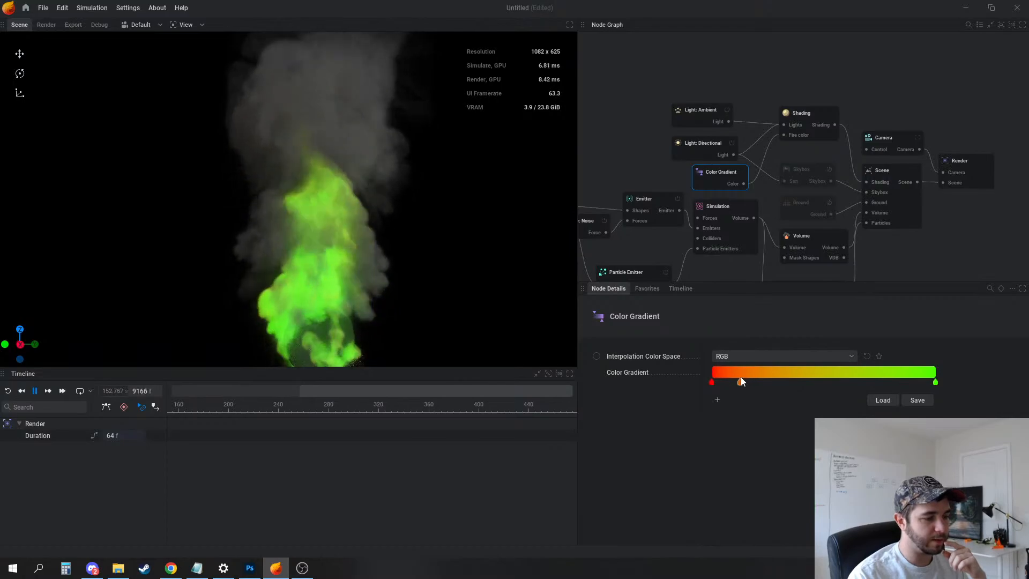
click(741, 382)
drag(782, 363, 723, 308)
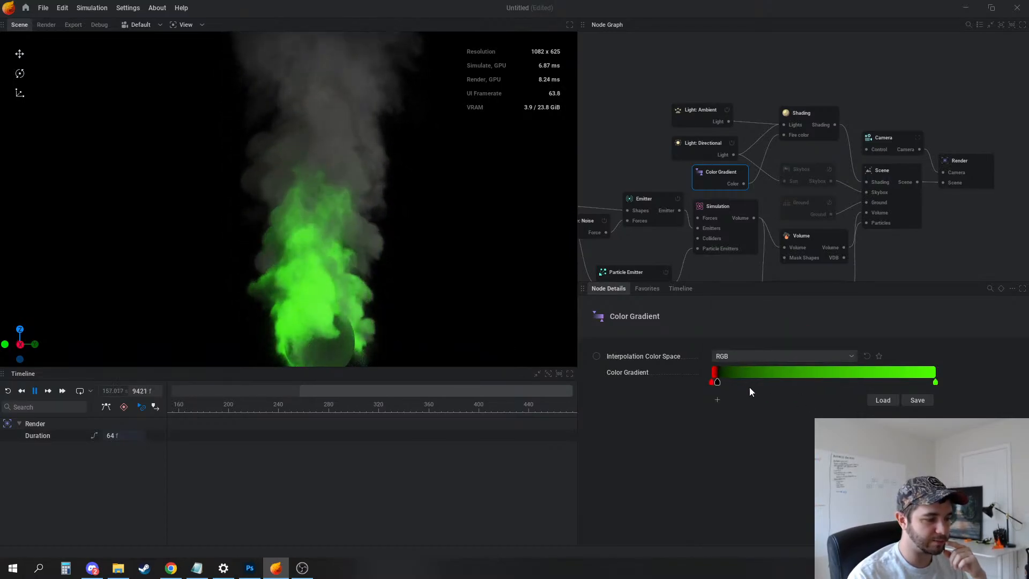
click(928, 383)
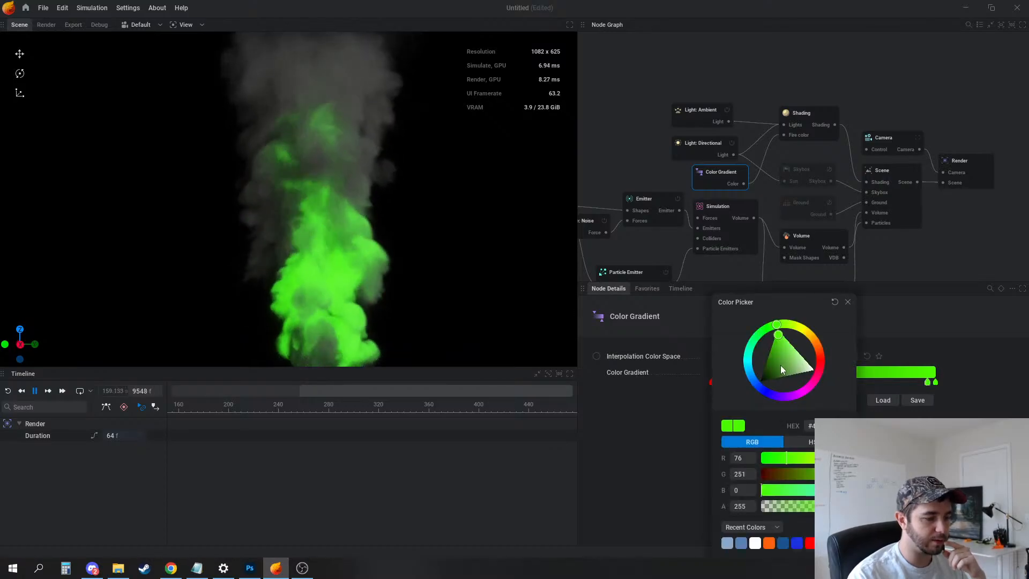
drag(780, 367, 753, 392)
click(931, 386)
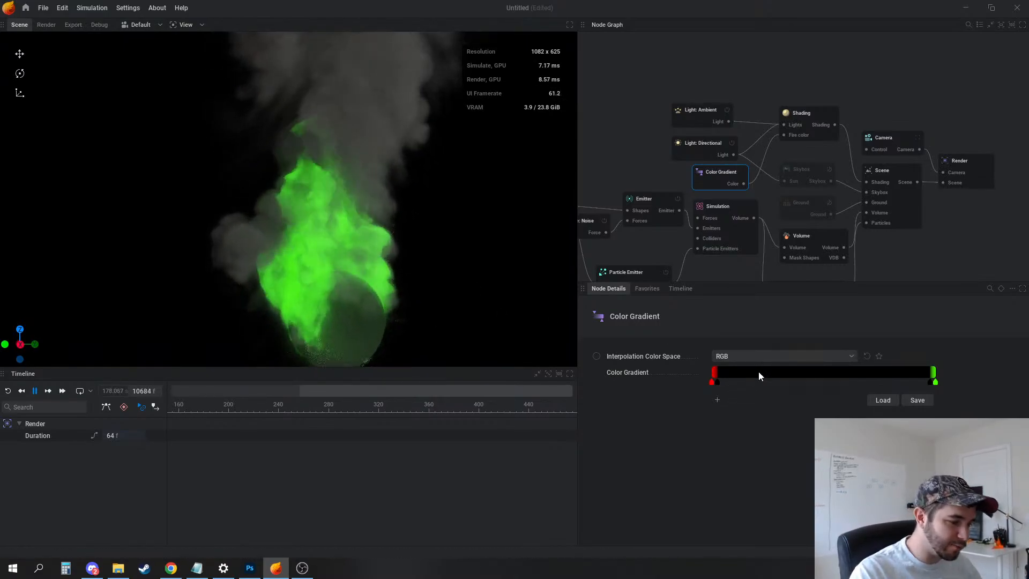
Set the Shading node's shaping by flames to 60.667% and its maximum flames coloring remap range to 7000
click(811, 116)
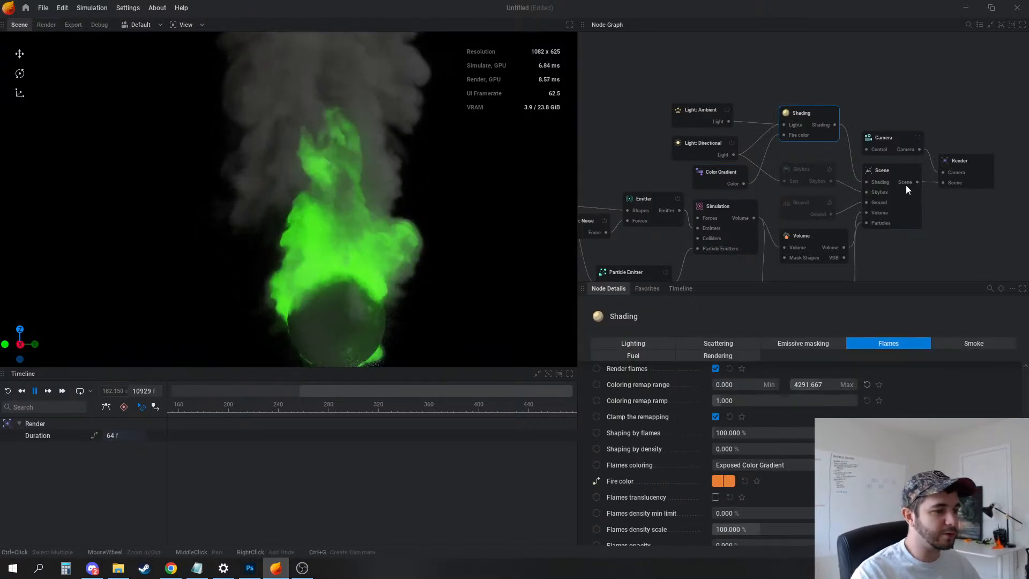
scroll(889, 406, up, 1)
click(803, 343)
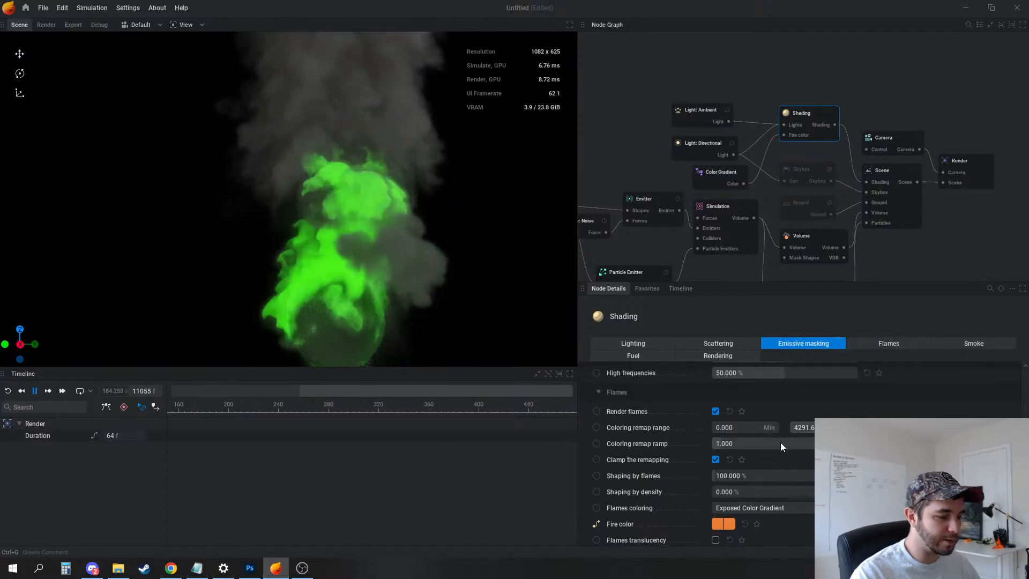
drag(804, 427, 832, 427)
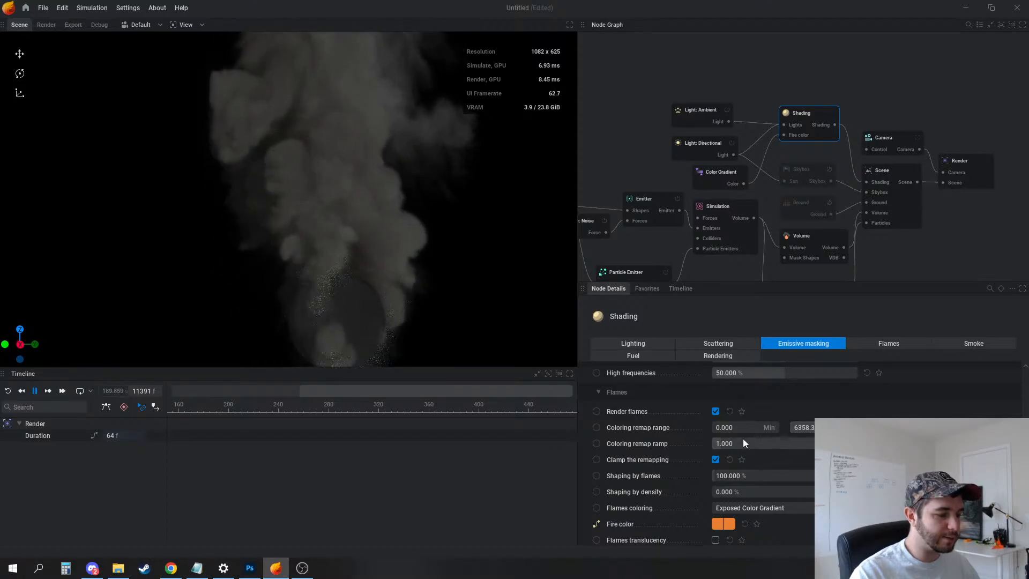
double_click(742, 475)
double_click(803, 428)
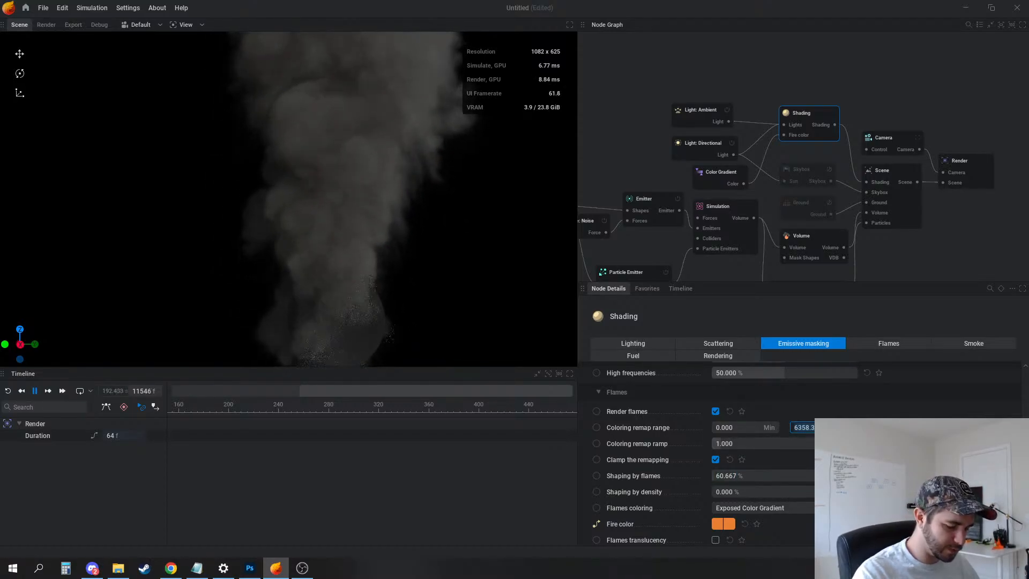
text(7000)
key(Return)
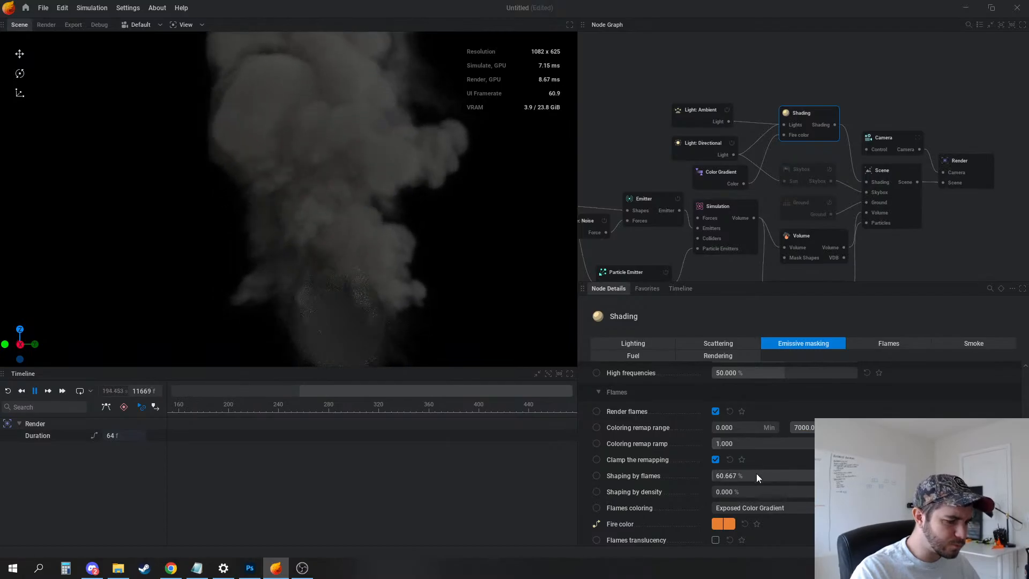
Increase the Shading node's shaping by flames to 3500%
drag(757, 475, 788, 475)
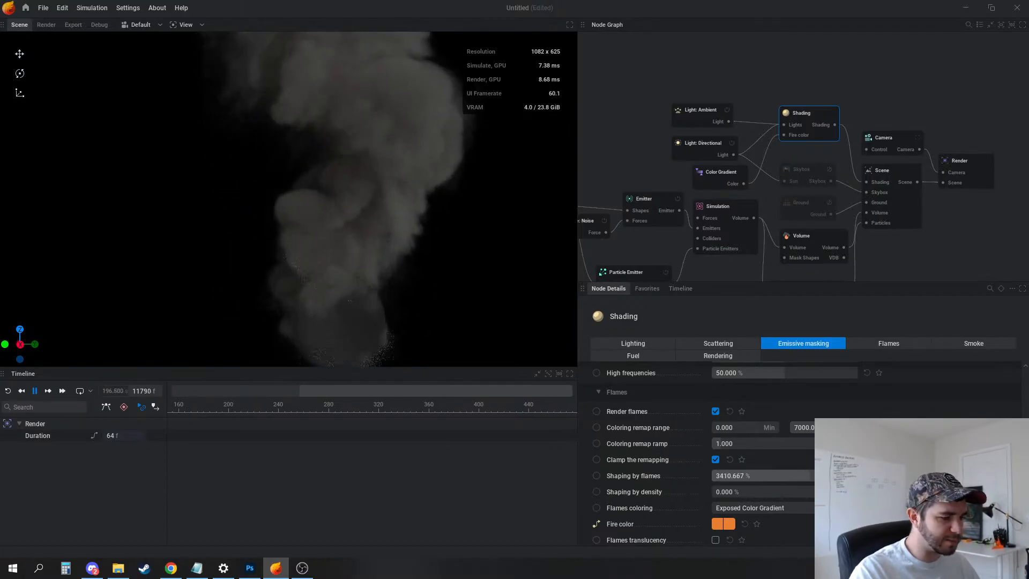
double_click(742, 475)
text(3500)
key(Return)
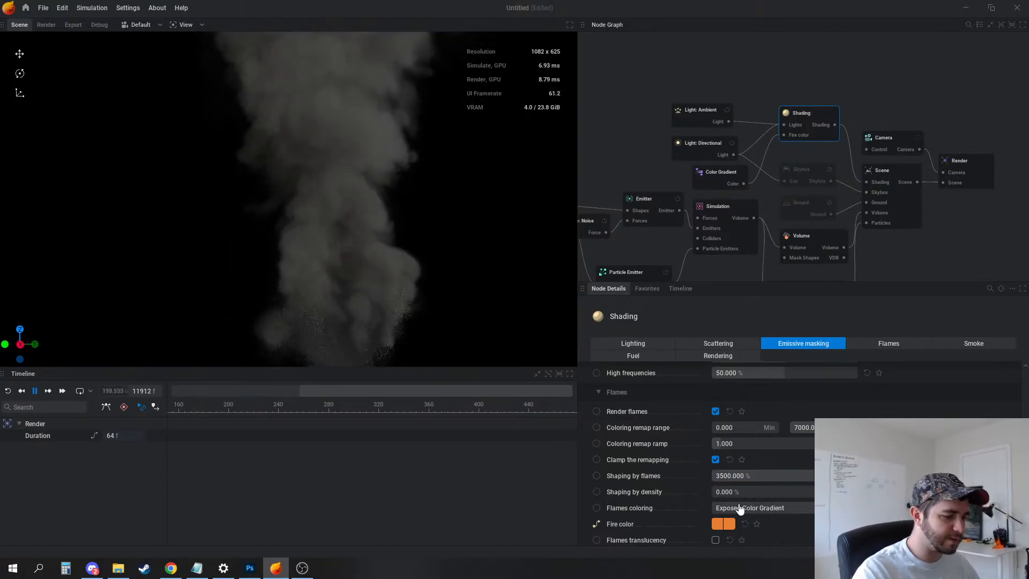
Set the Shading node's flames coloring remap range to a minimum of 466.667 and a maximum of 5200
mouse_move(742, 427)
mouse_down()
mouse_move(755, 428)
mouse_move(726, 429)
mouse_up()
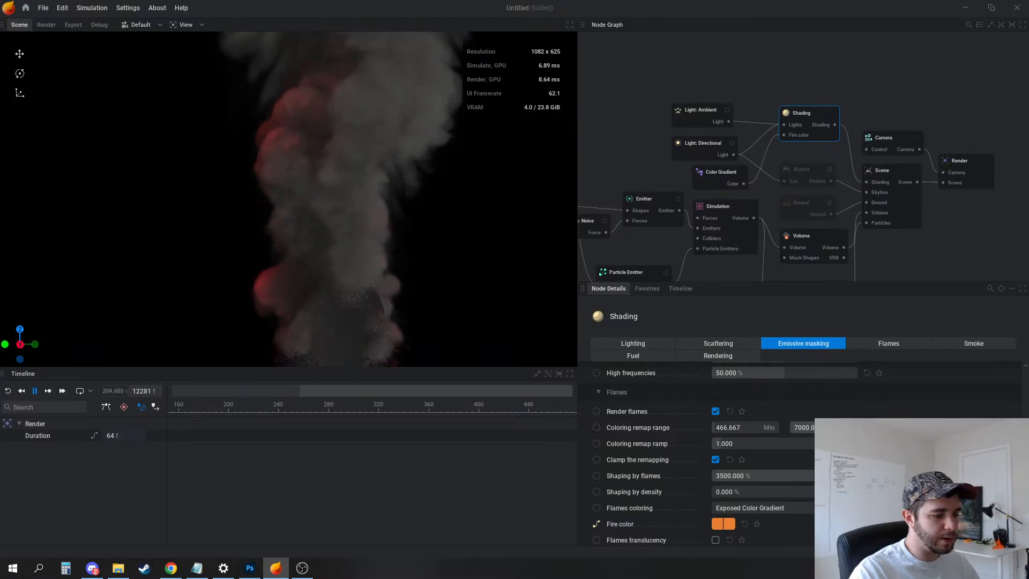
drag(836, 427, 807, 427)
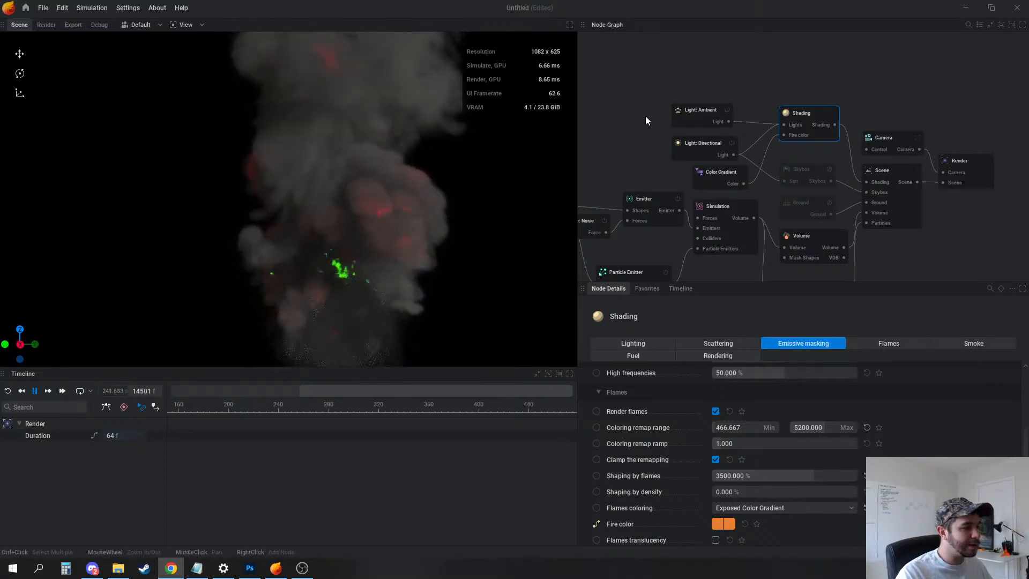
Select the Color Gradient node in the node graph to show its gradient stops
middle_drag(670, 103, 696, 72)
click(733, 154)
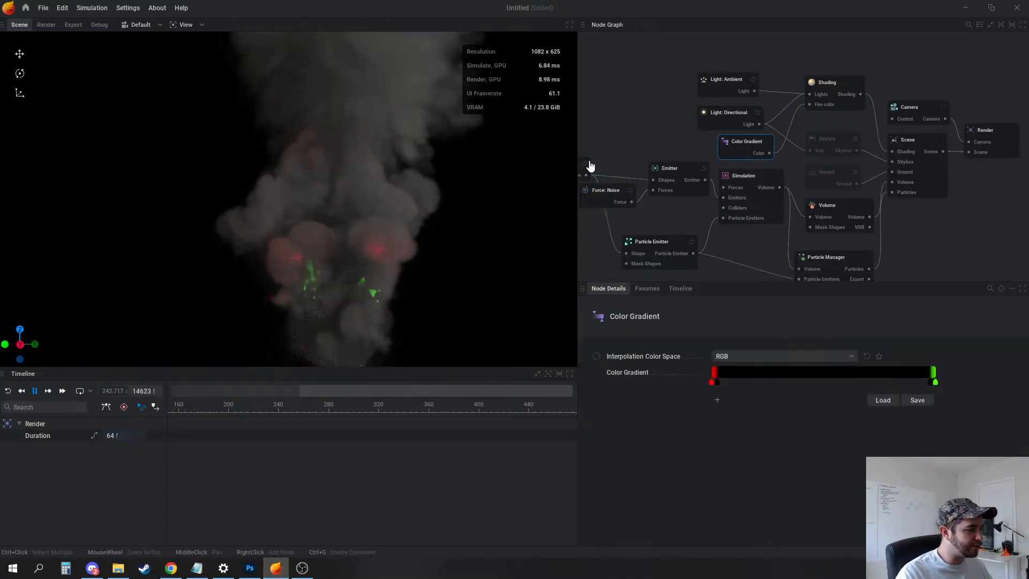
middle_drag(589, 165, 622, 131)
click(687, 212)
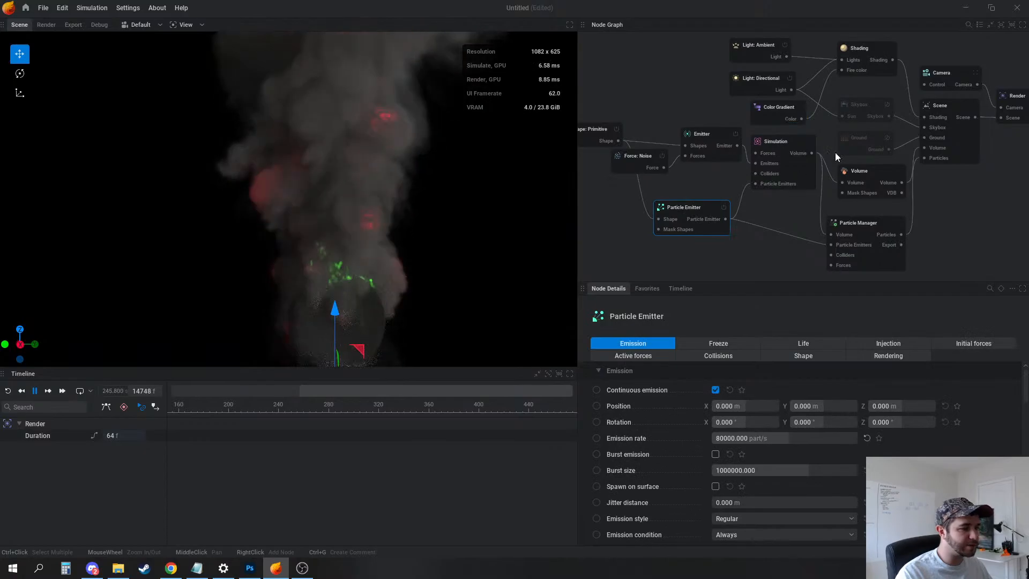
click(775, 119)
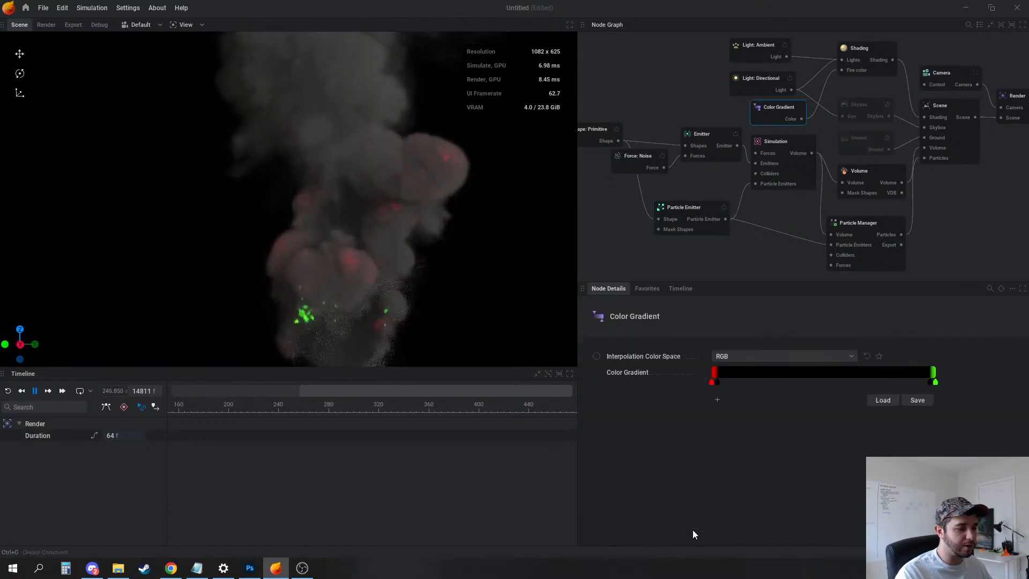
Switch to Photoshop and sample a pale yellow from the bright part of the reference fire image
click(249, 569)
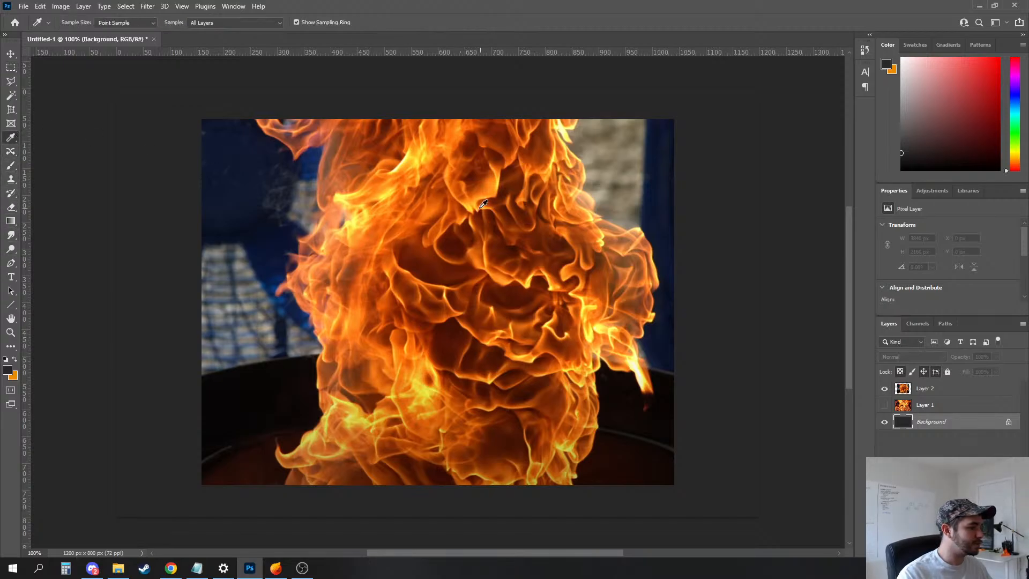
click(404, 161)
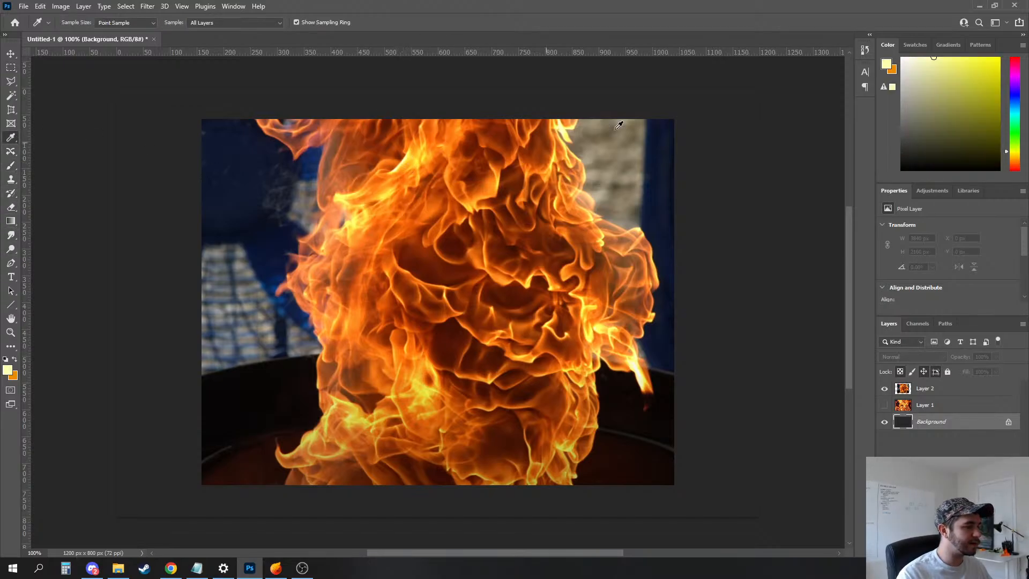
click(979, 6)
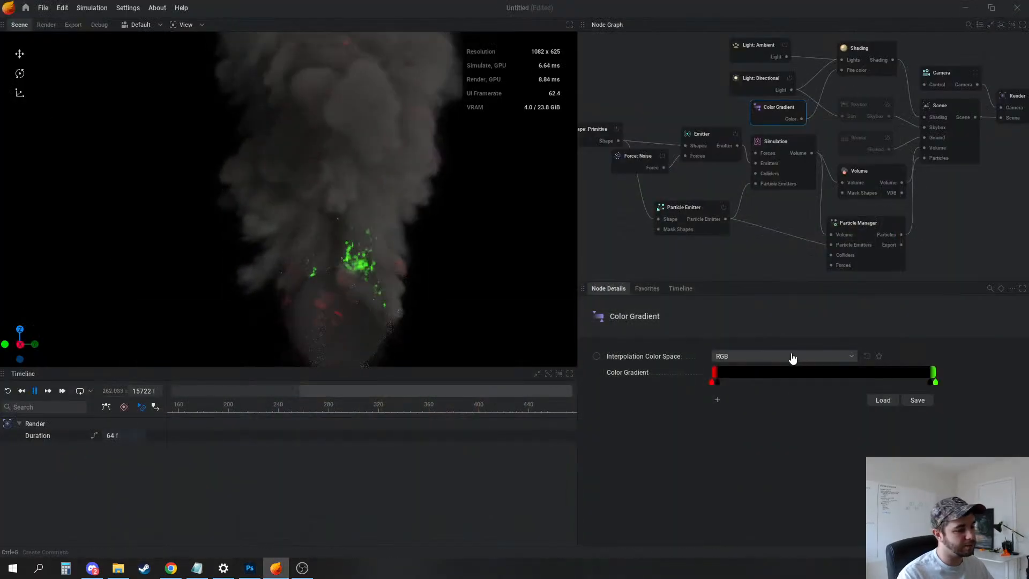
Recolor the gradient's red start stop with the pale yellow sampled in Photoshop, hex FFFFAA
click(710, 381)
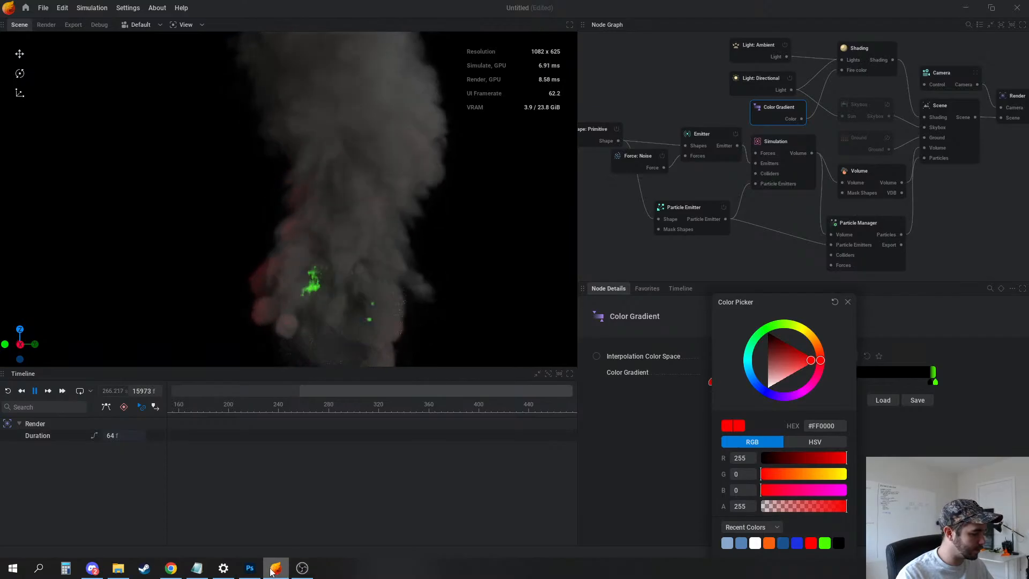
click(249, 568)
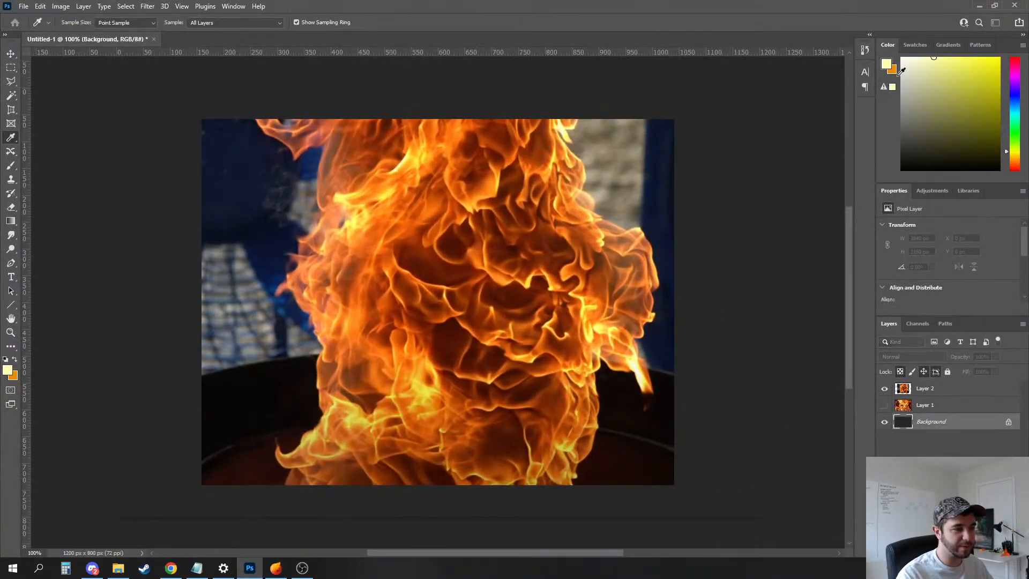
click(887, 63)
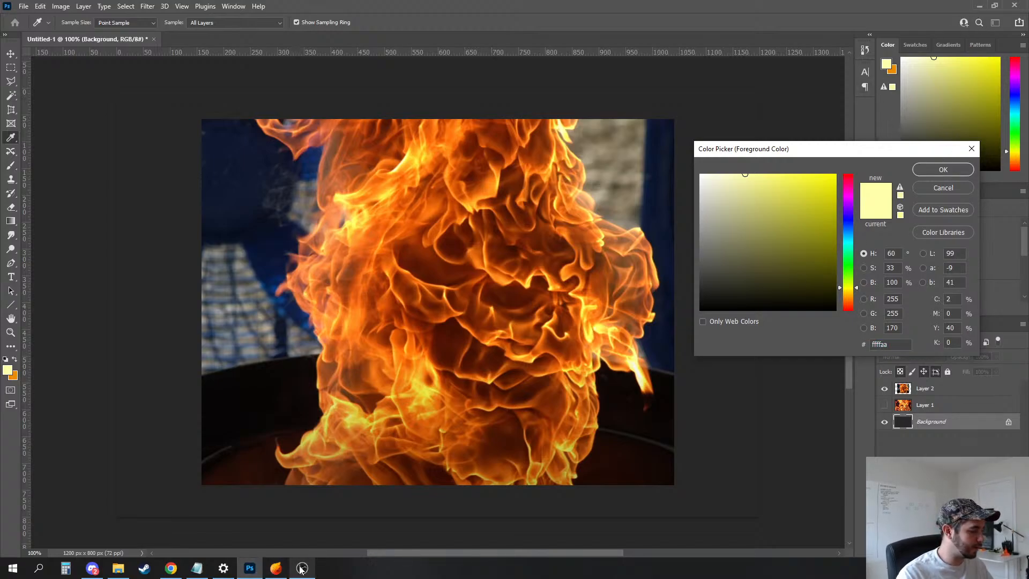
click(278, 569)
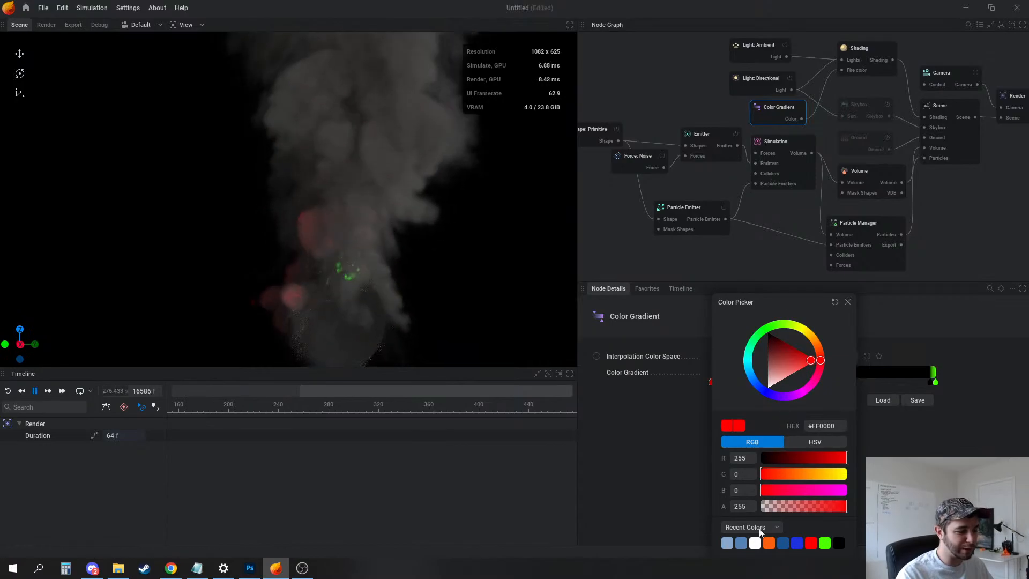
drag(795, 298, 787, 254)
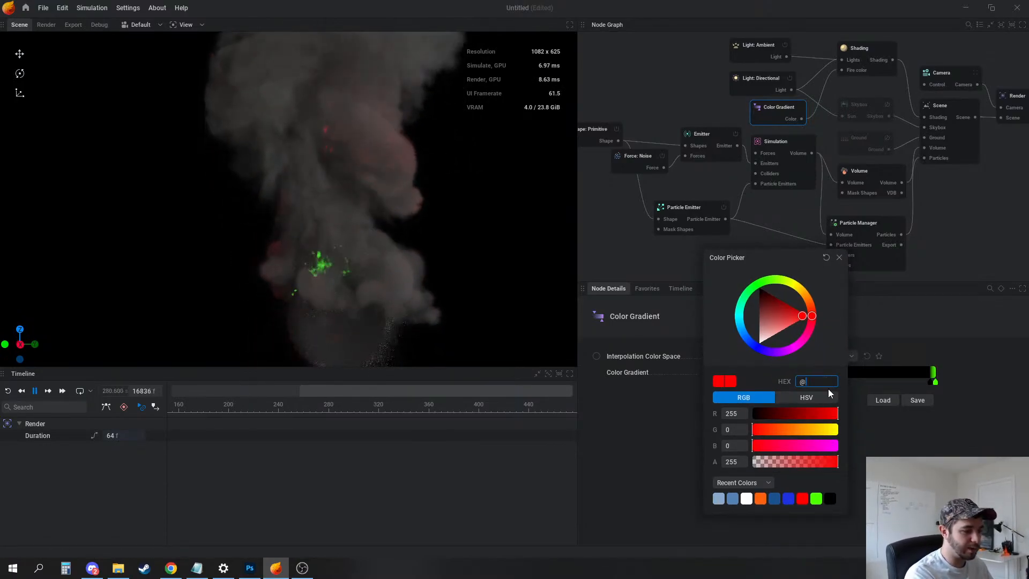
text(FFFFAA)
key(Return)
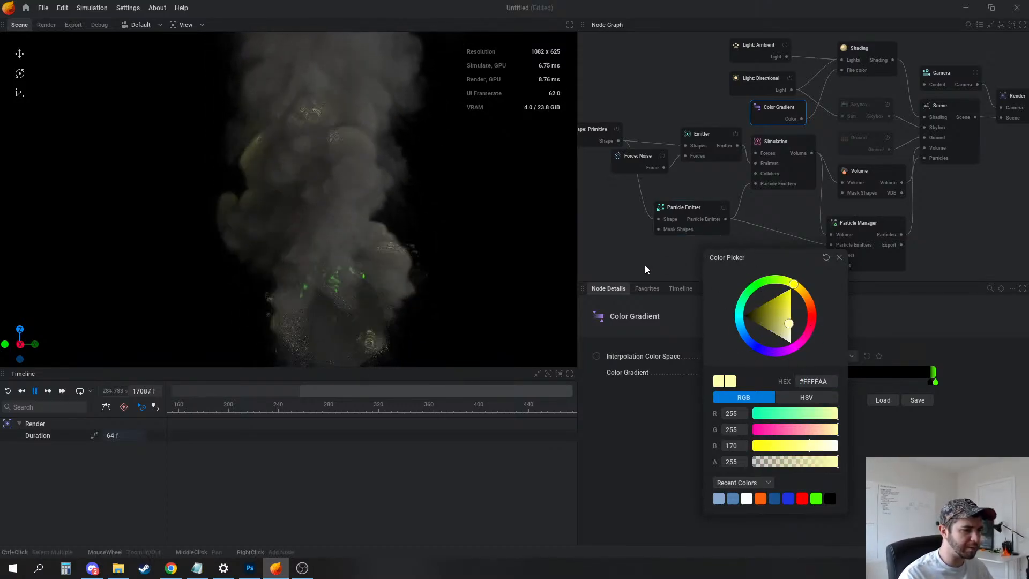
click(652, 245)
Move the Color Gradient's second black stop to roughly the middle of the gradient and remove the green end stop
click(773, 114)
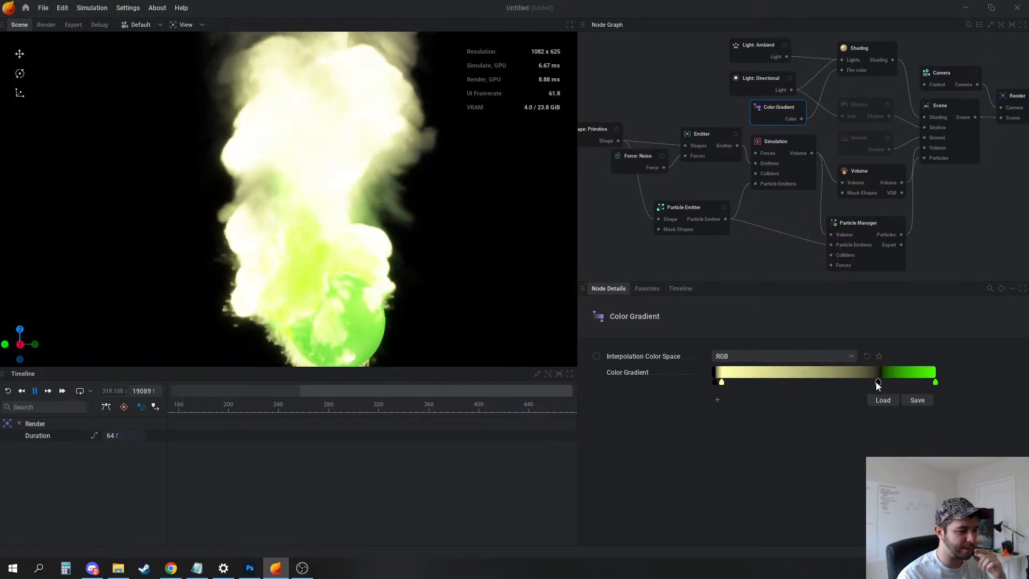
drag(876, 383, 832, 383)
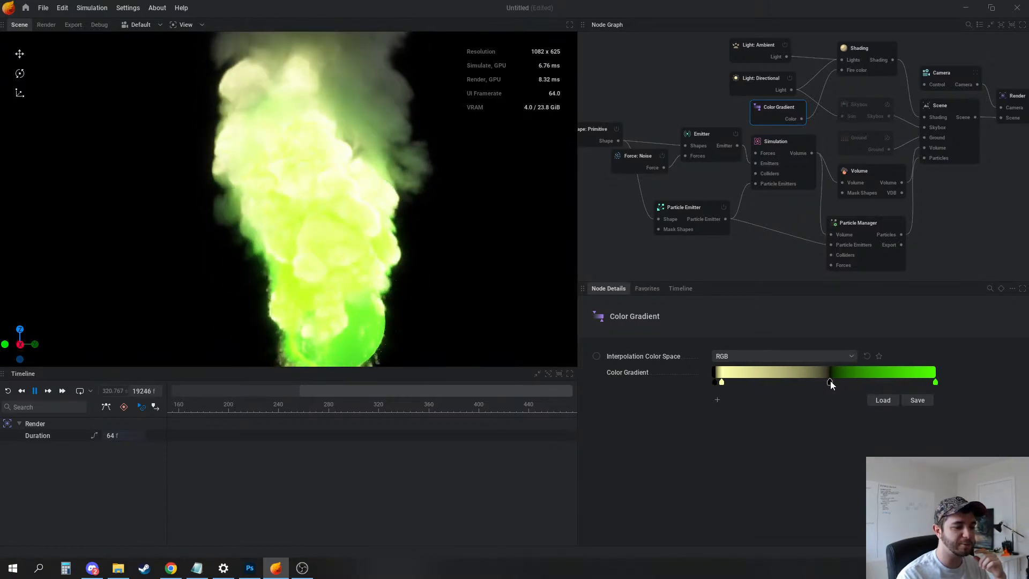
right_click(936, 381)
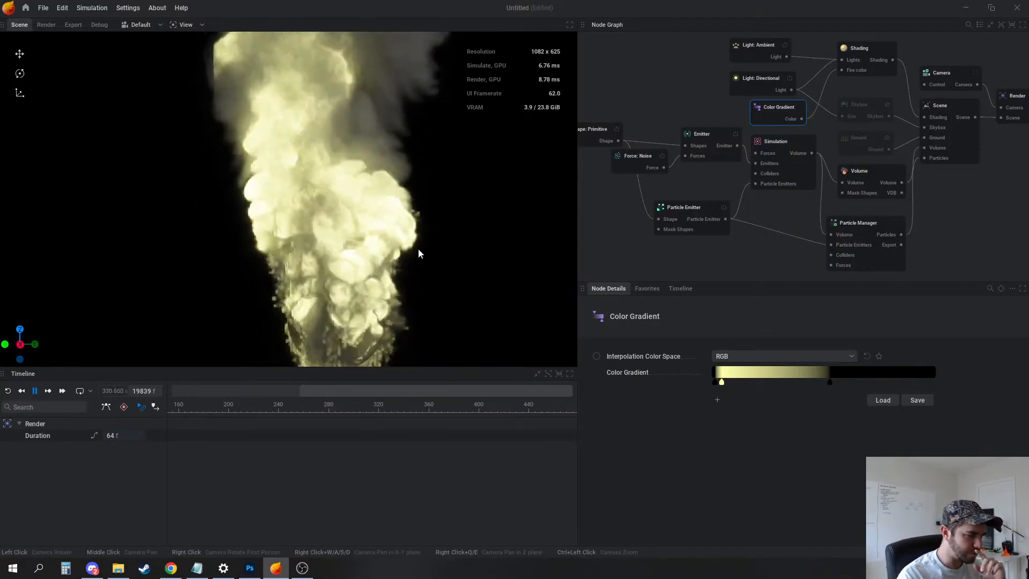
Sample orange fd6708 from the reference fire in Photoshop and add a gradient stop with that color shortly after the pale yellow stop
click(260, 571)
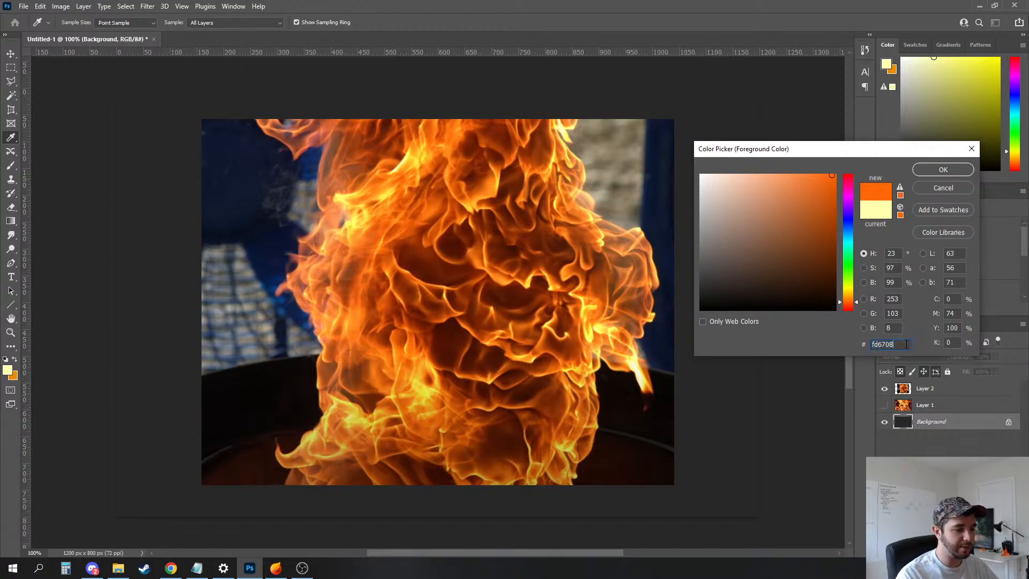
click(275, 569)
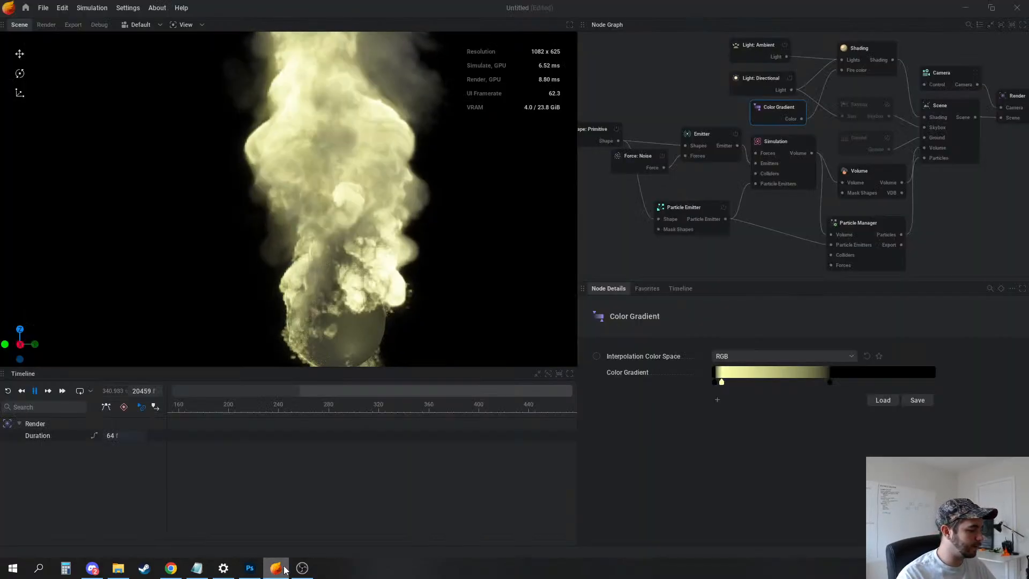
double_click(749, 382)
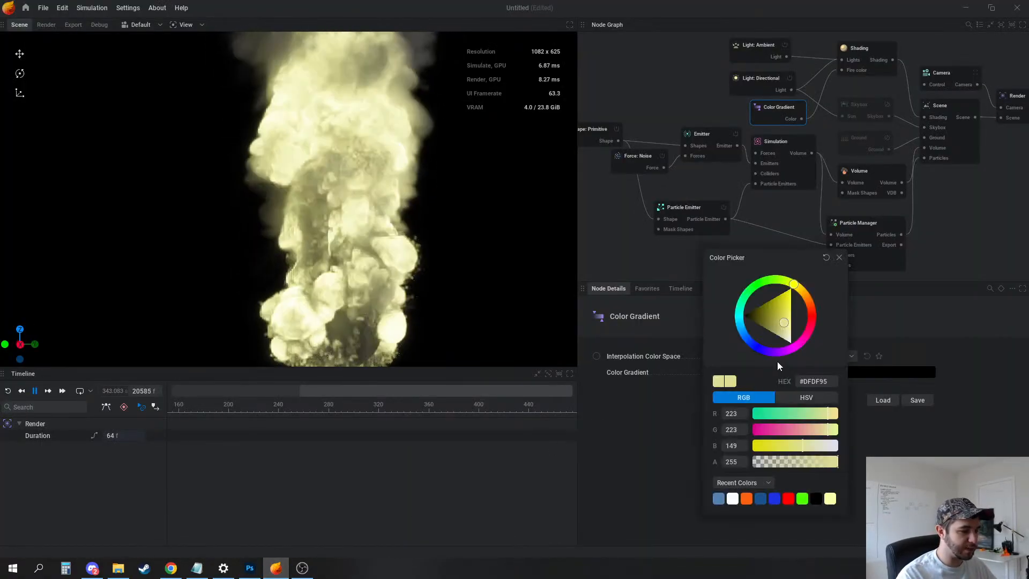
double_click(829, 382)
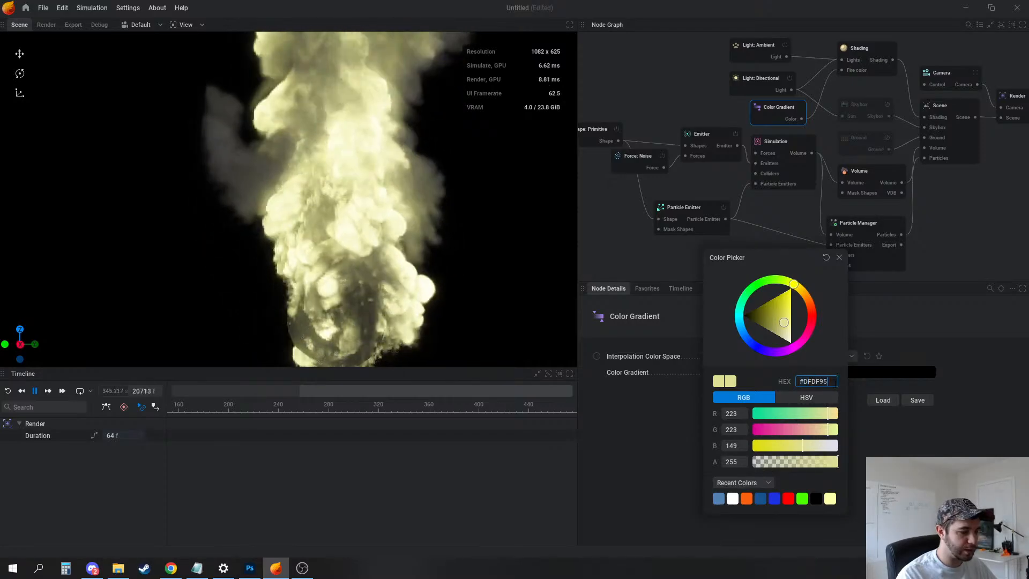
text(#fd6708)
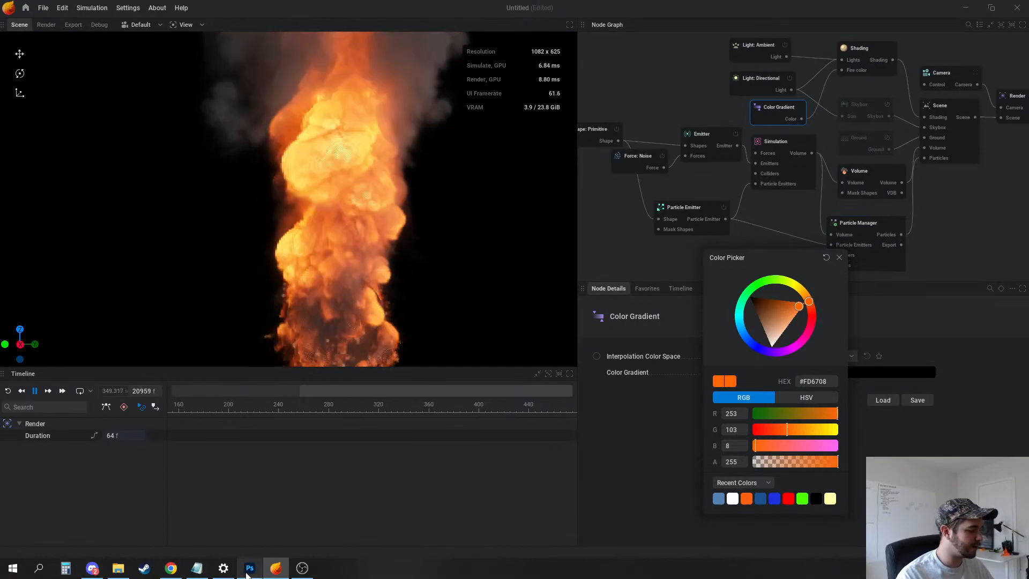
click(249, 572)
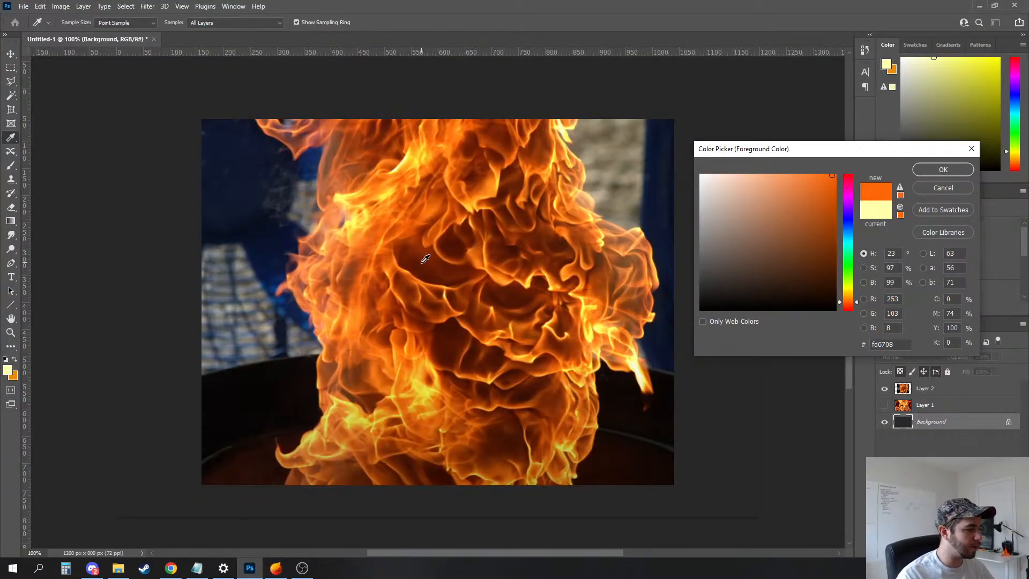
click(277, 570)
click(867, 413)
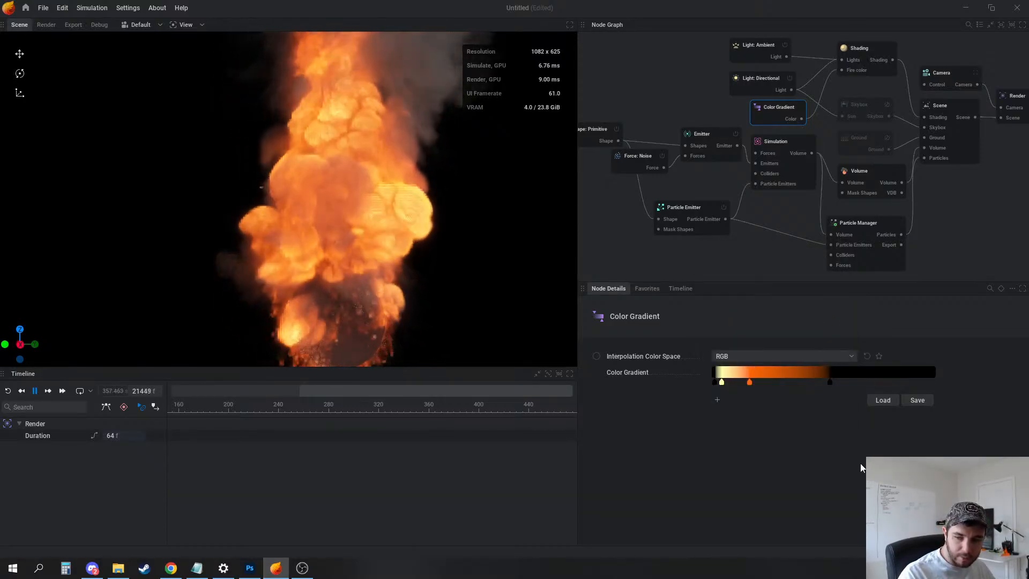
Add another gradient stop just before the middle black stop and color it orange FD6708
click(802, 380)
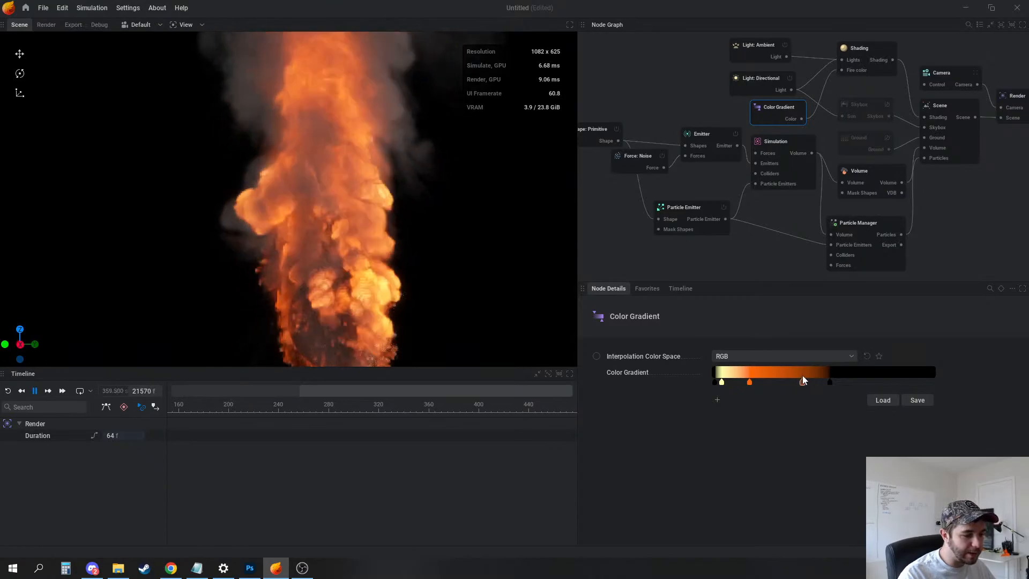
double_click(802, 380)
click(807, 381)
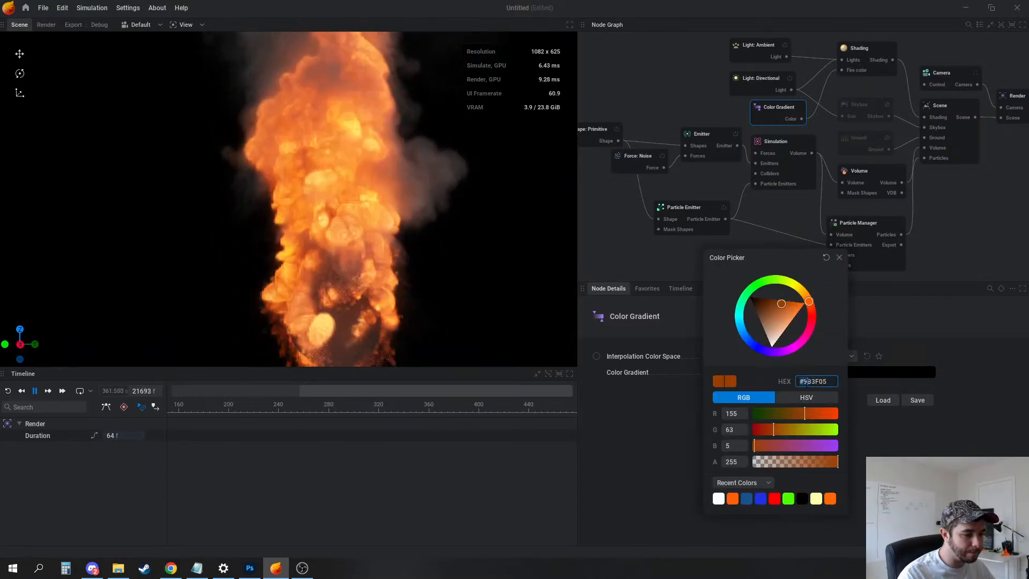
key(ctrl+a)
text(#fd6708)
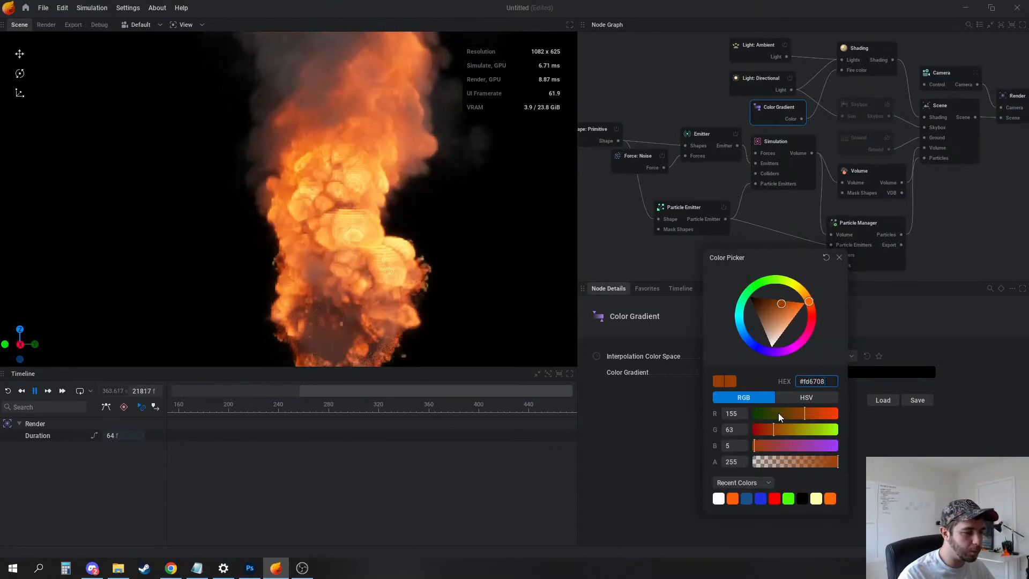
key(Return)
click(683, 425)
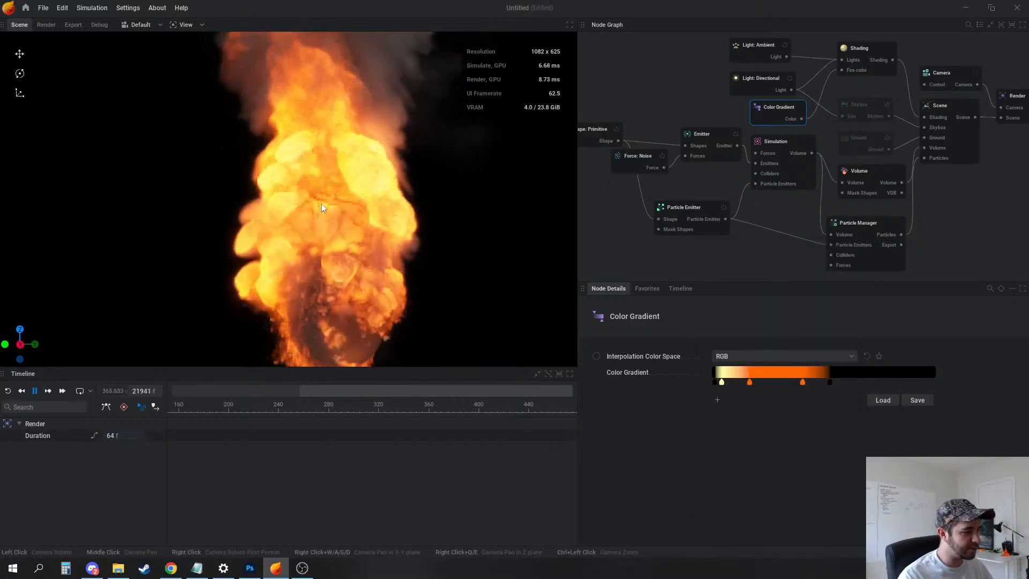
Move the second orange stop slightly closer to the black stop and recolor it dark red 581703, sampled from the Photoshop reference
drag(803, 381, 810, 384)
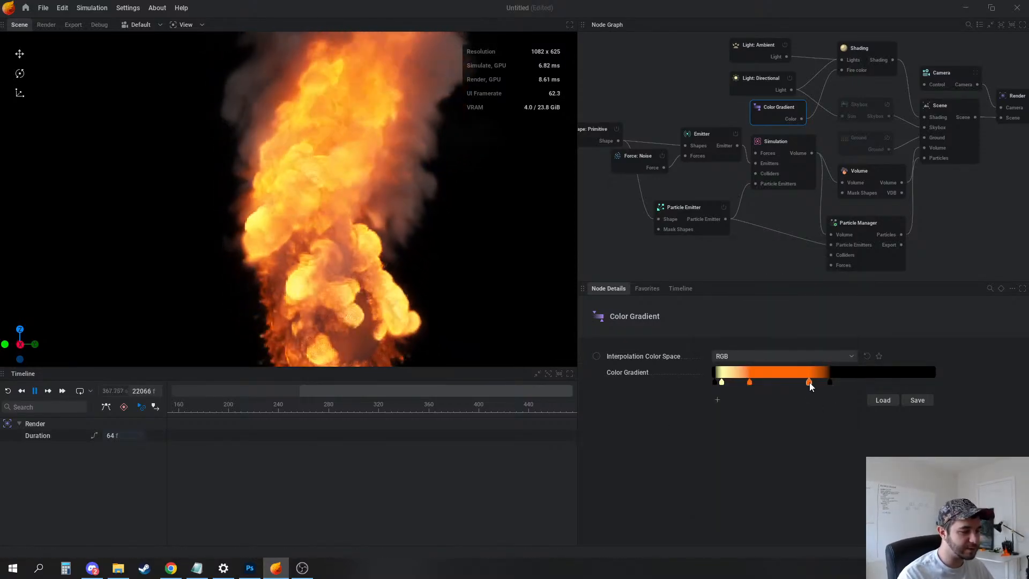
double_click(810, 382)
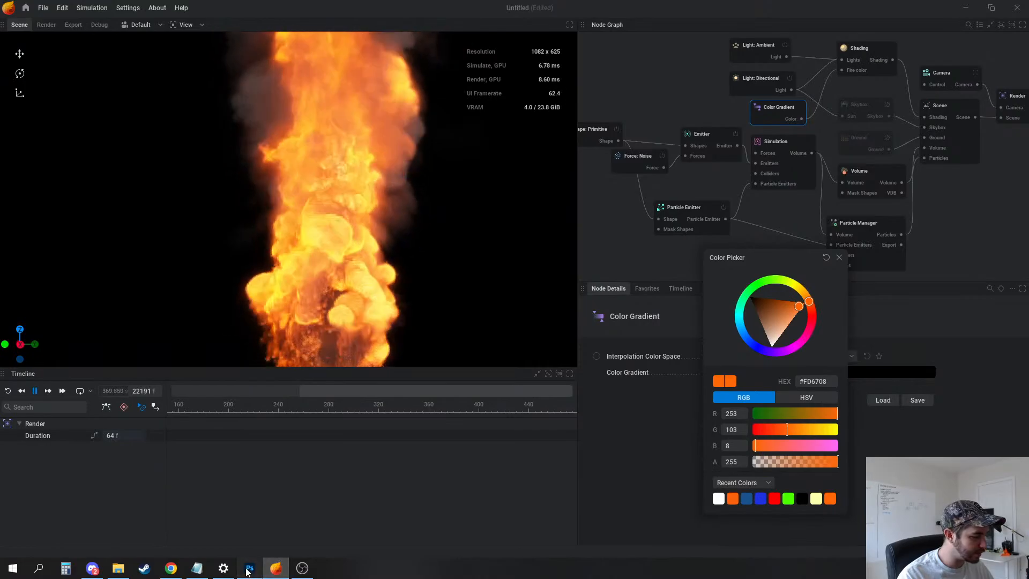
click(249, 569)
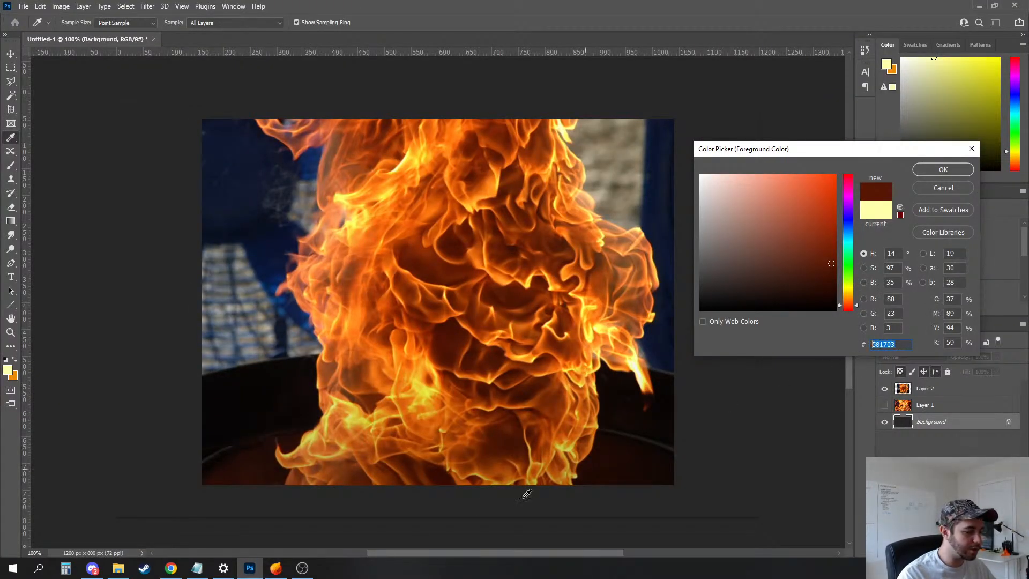
click(274, 569)
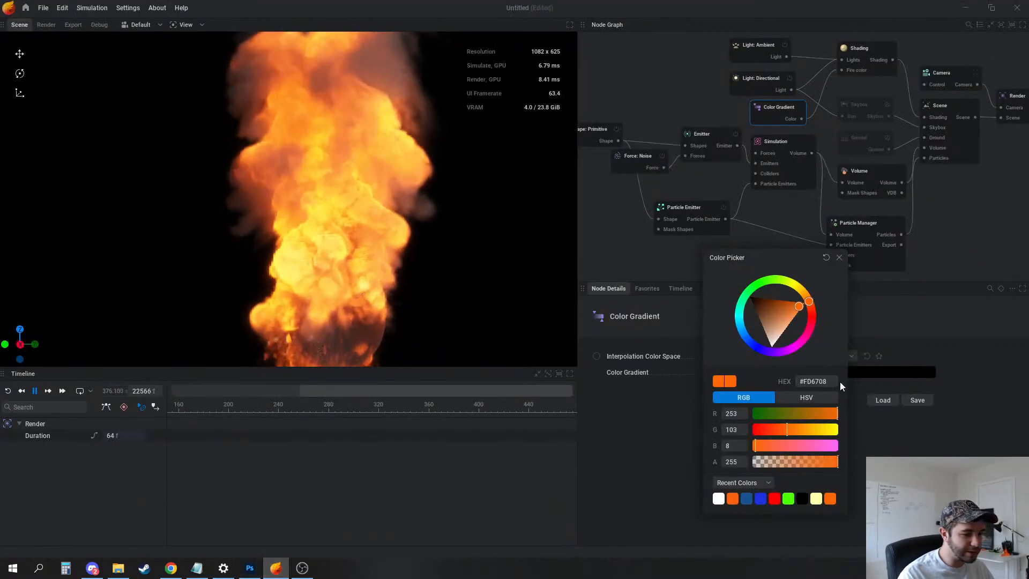
key(ctrl+a)
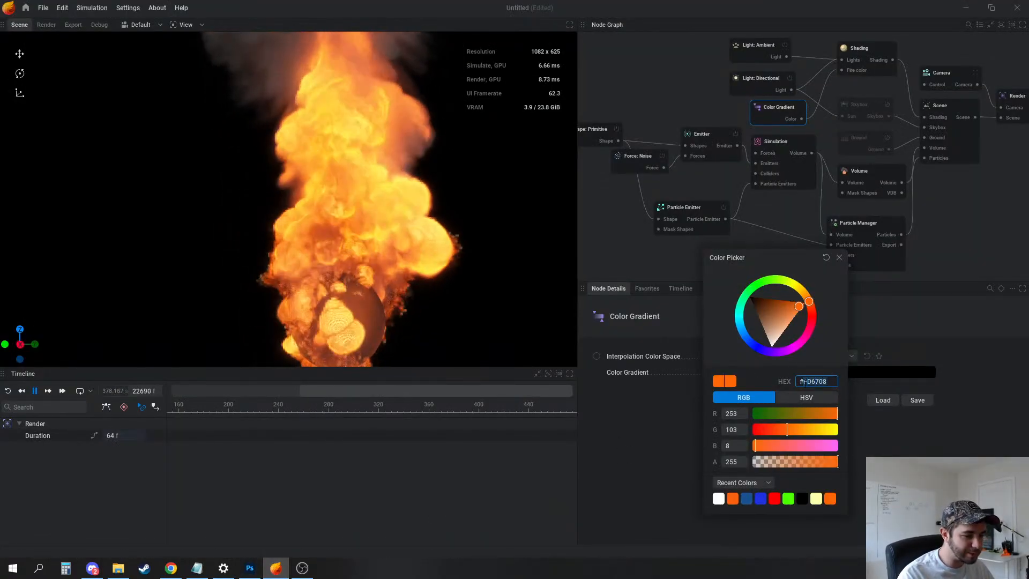
text(#581703)
key(Return)
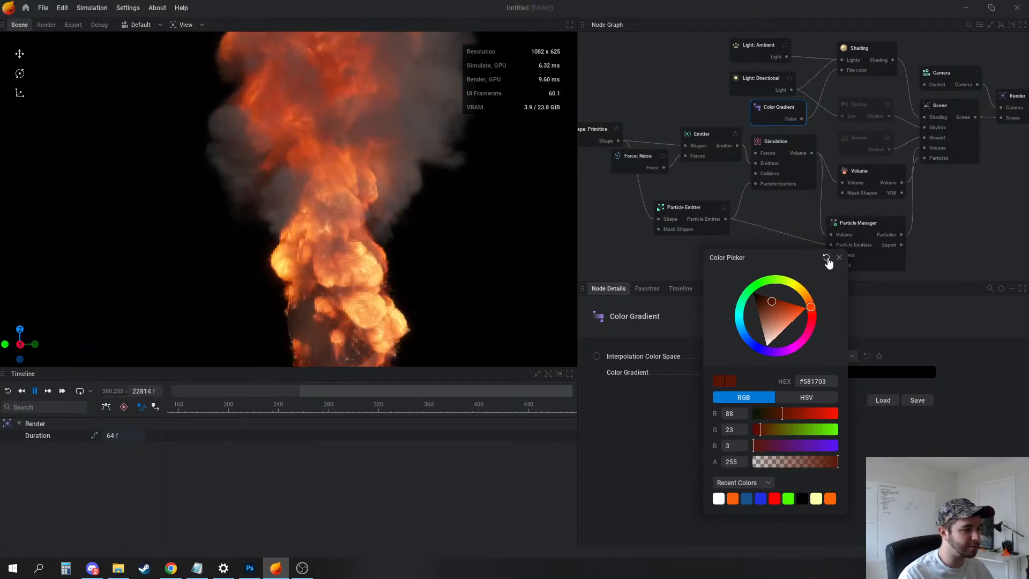
click(598, 292)
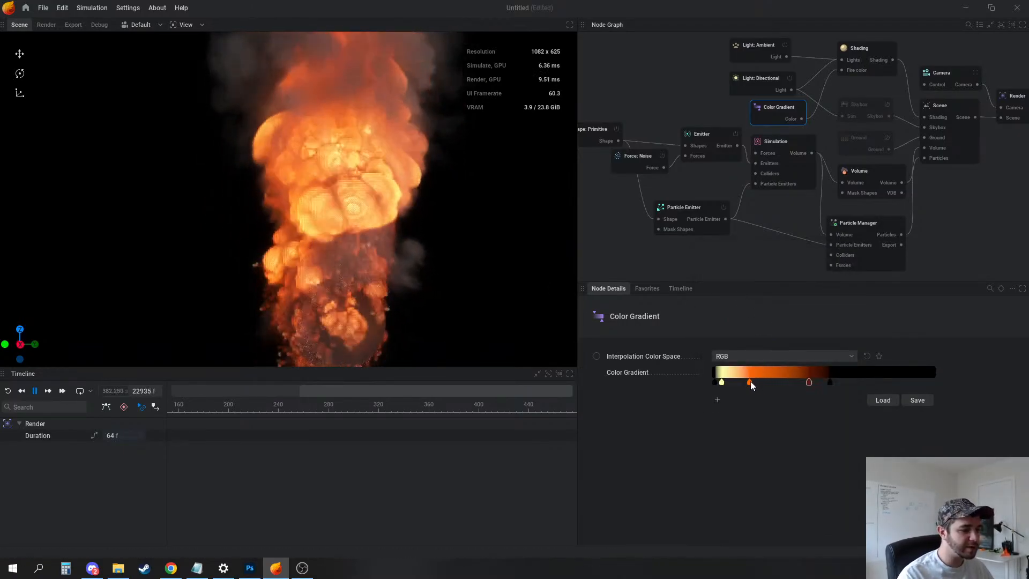
Move the Color Gradient's orange stop closer to the pale yellow stop and the middle black stop slightly farther from the dark red stop
mouse_move(750, 381)
mouse_down()
mouse_move(771, 385)
mouse_move(741, 382)
mouse_up()
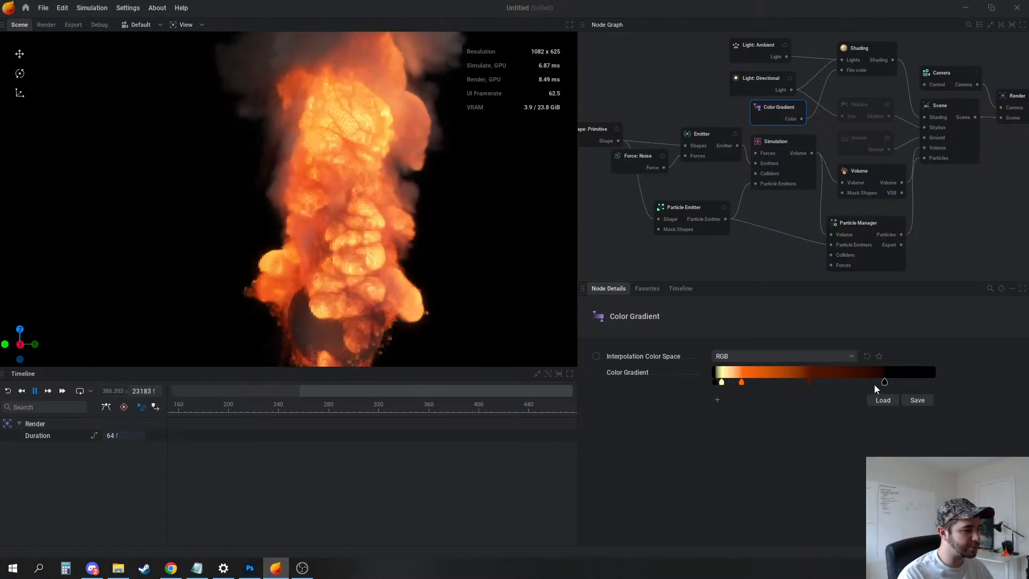
drag(830, 382, 836, 382)
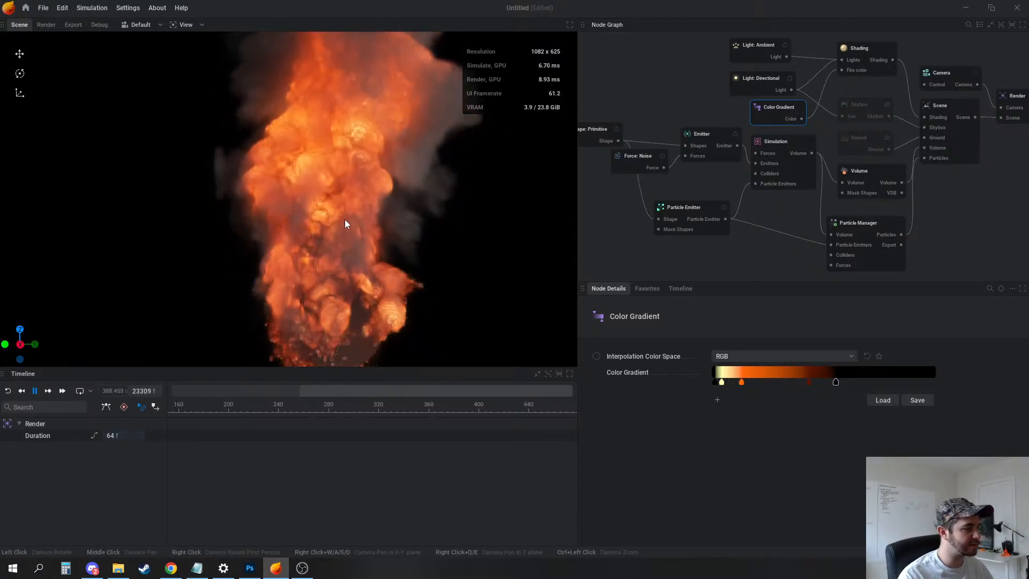
In the Shading node's flames settings, set the coloring remap range to 2200–5500 and the coloring remap ramp to 0.750
middle_drag(642, 155, 625, 205)
click(858, 98)
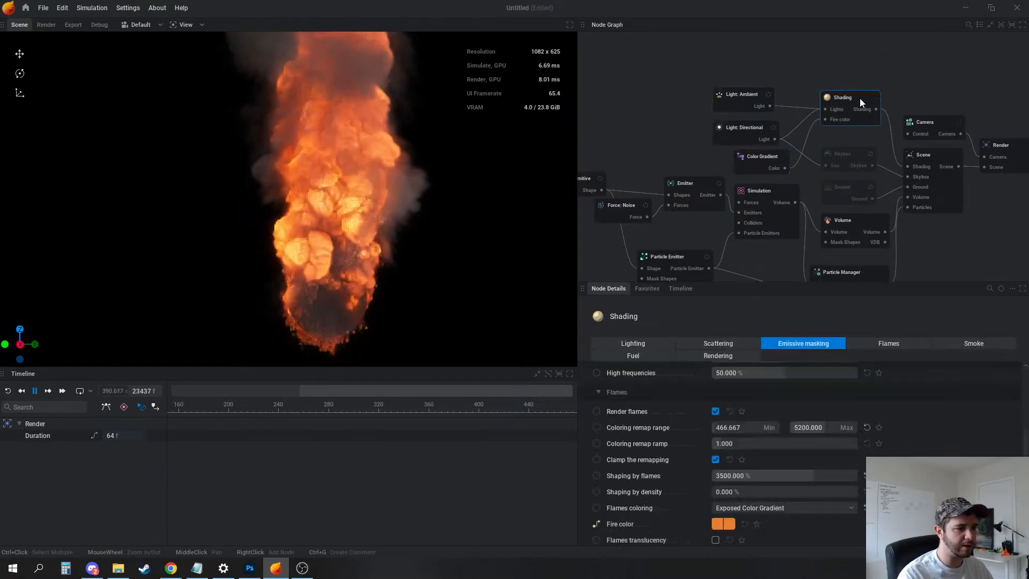
scroll(796, 401, up, 2)
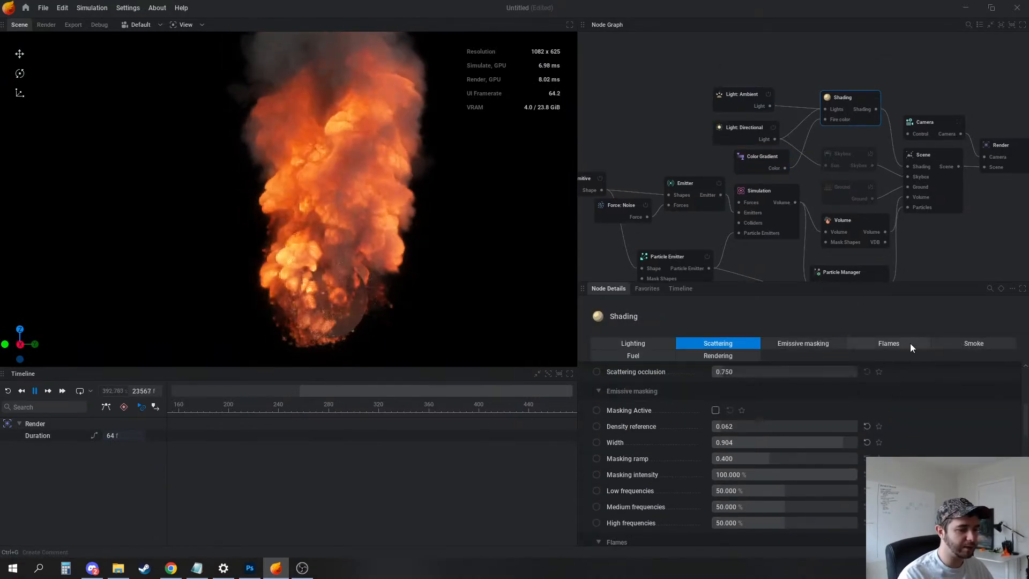
click(910, 343)
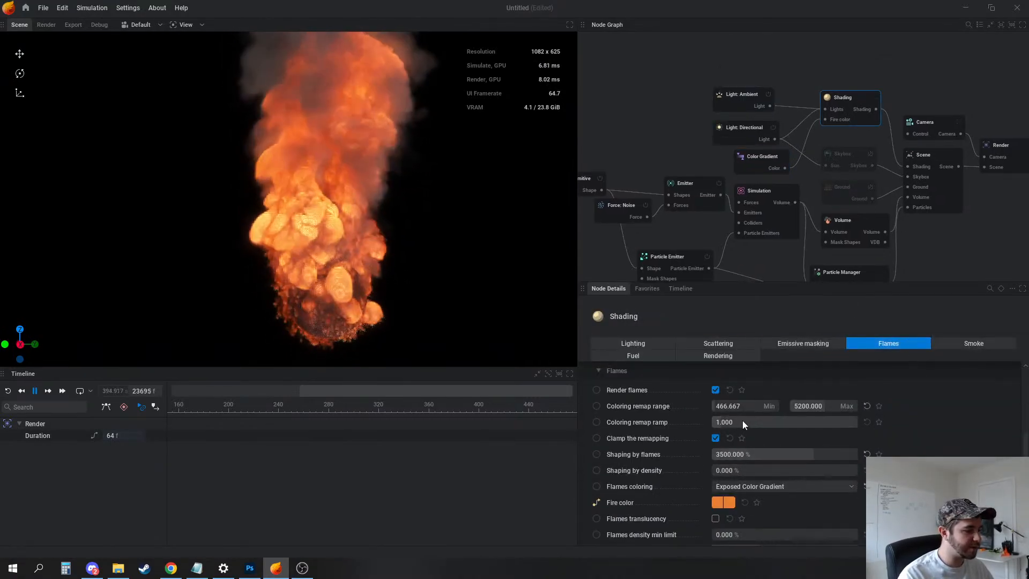
drag(742, 421, 767, 414)
drag(828, 406, 837, 406)
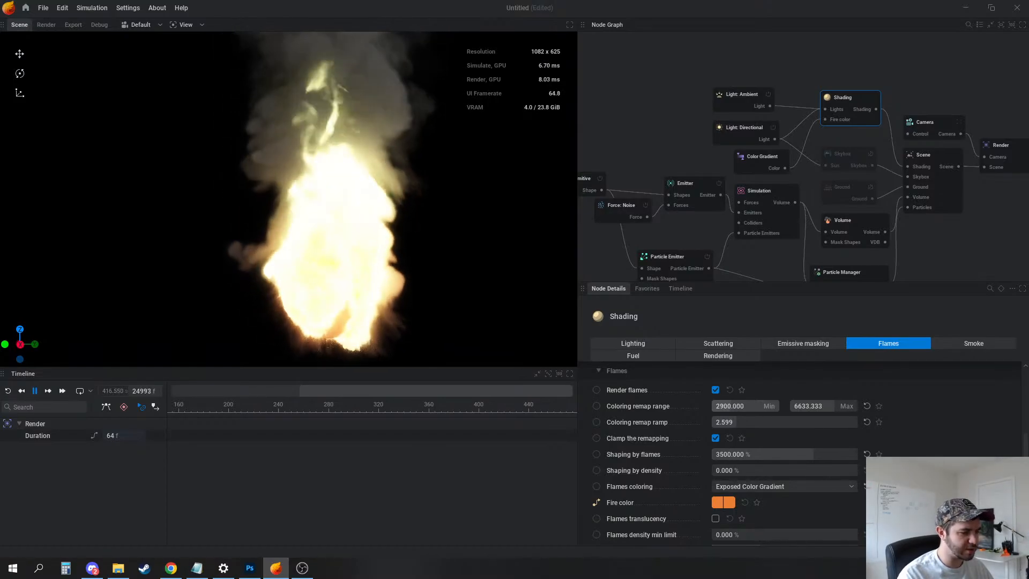
mouse_move(745, 406)
mouse_down()
mouse_move(712, 422)
mouse_move(751, 422)
mouse_up()
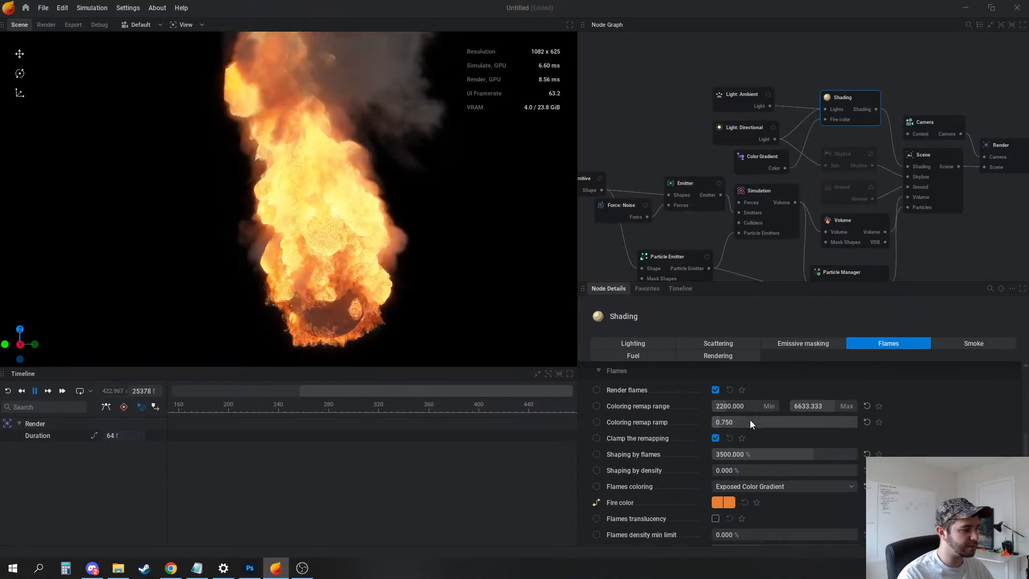
drag(832, 411, 814, 411)
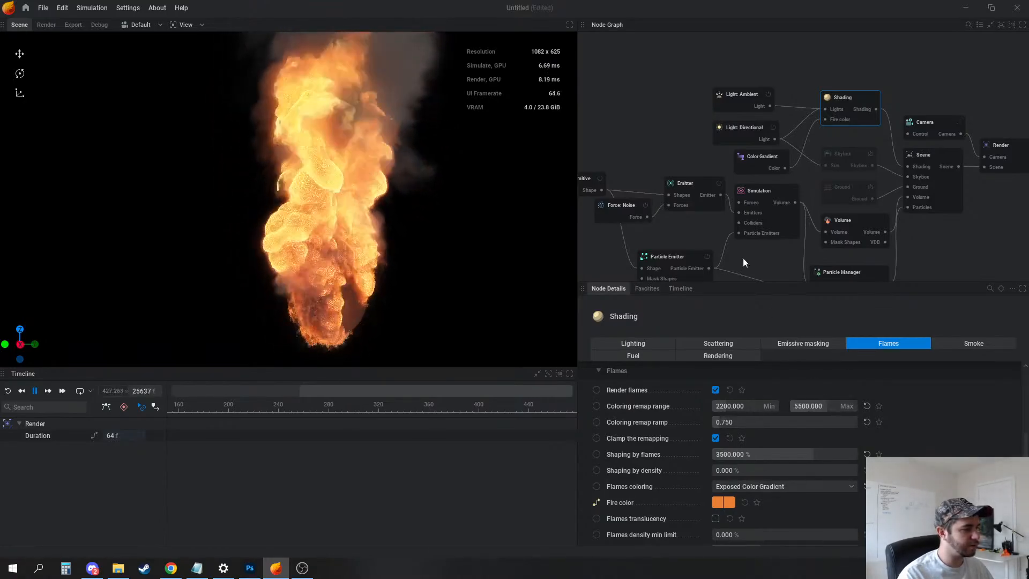
Open the Particle Emitter's injection settings and restart the simulation to view the fire from its start
middle_drag(687, 232, 706, 190)
click(695, 212)
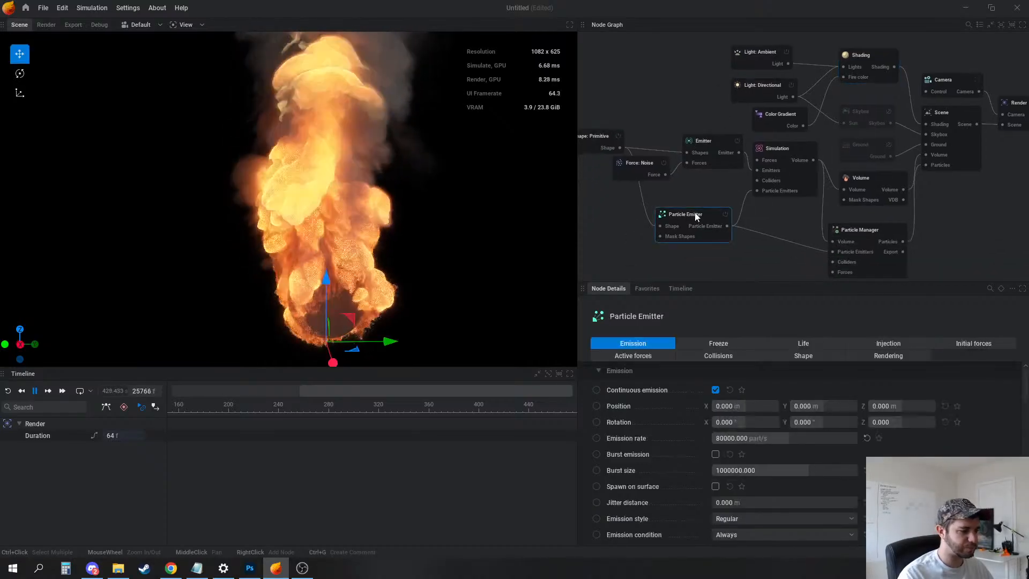
click(890, 342)
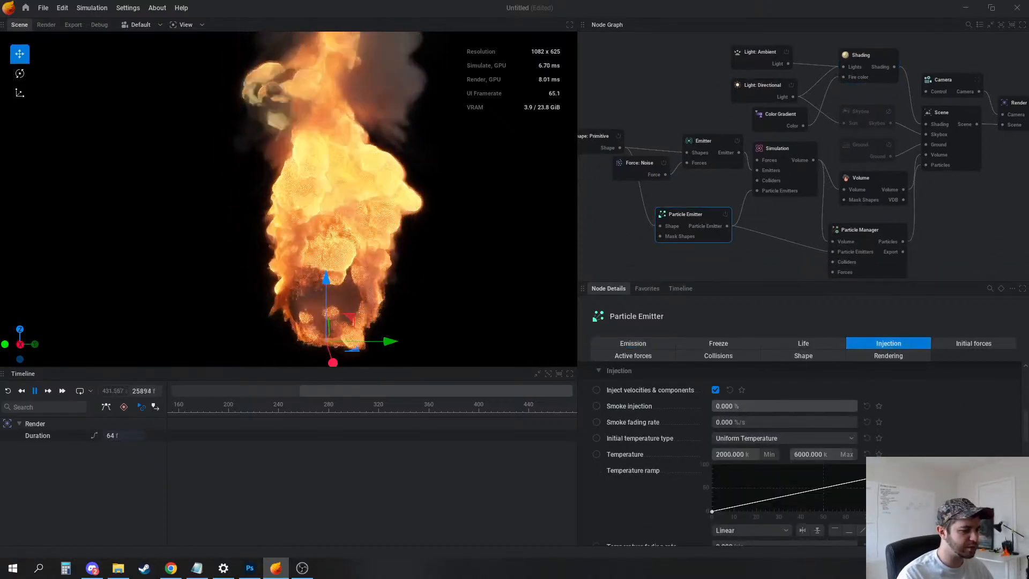
key(r)
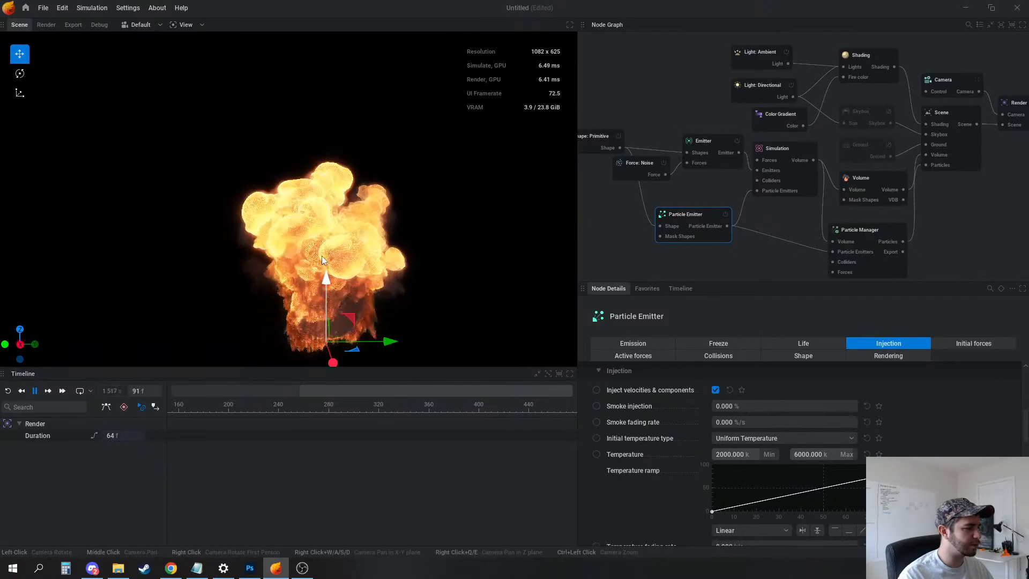
drag(318, 214, 398, 247)
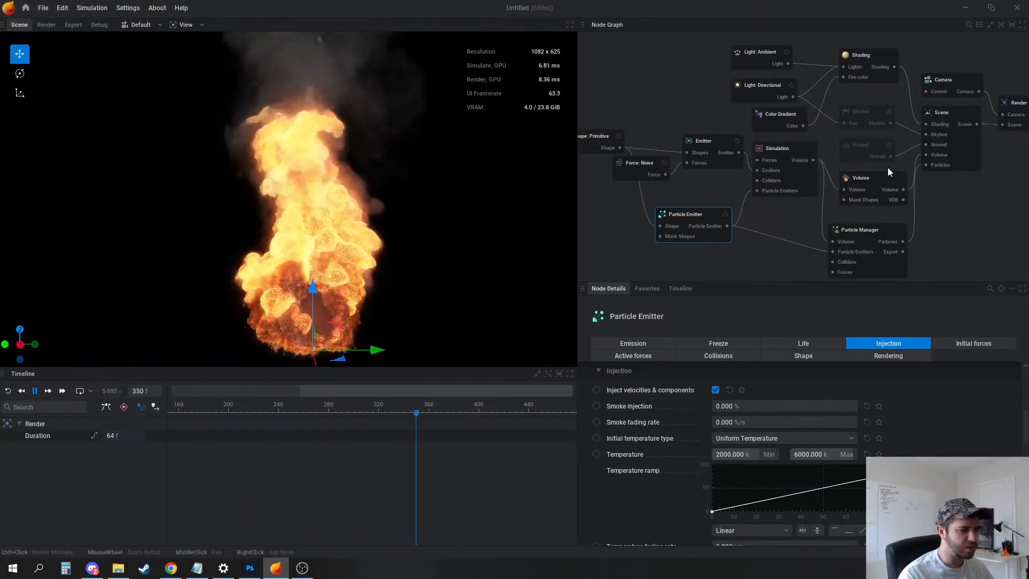
Set the Scene node's color vibrance to 0.4 and inspect the fire
middle_drag(888, 168, 765, 181)
click(826, 132)
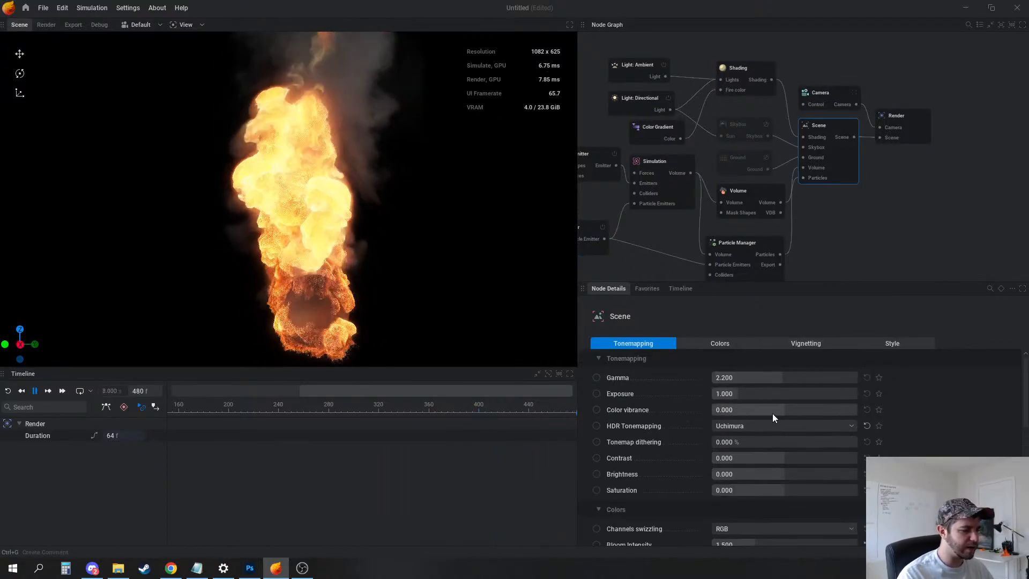
drag(789, 410, 813, 409)
double_click(790, 409)
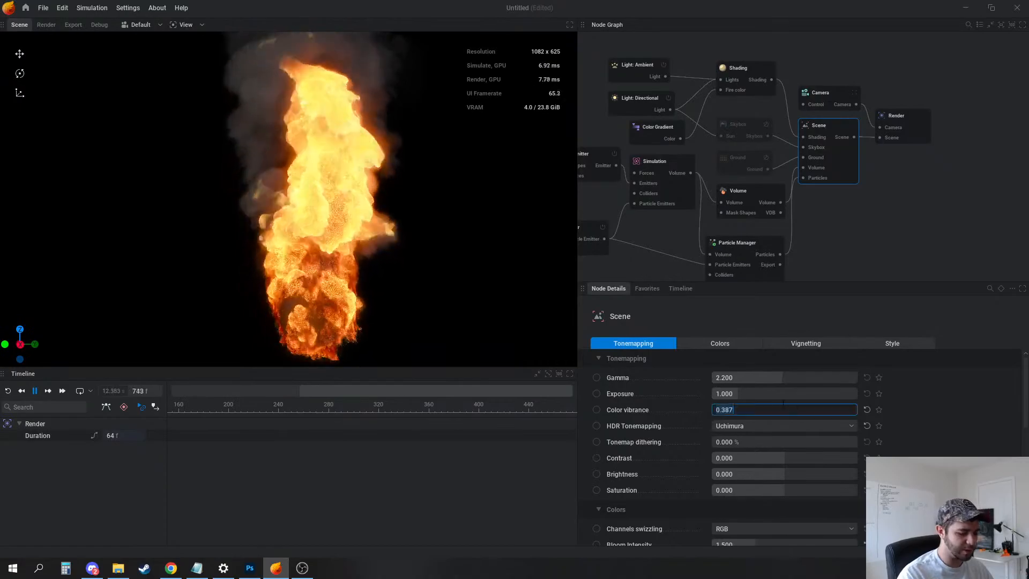
text(.4)
key(Return)
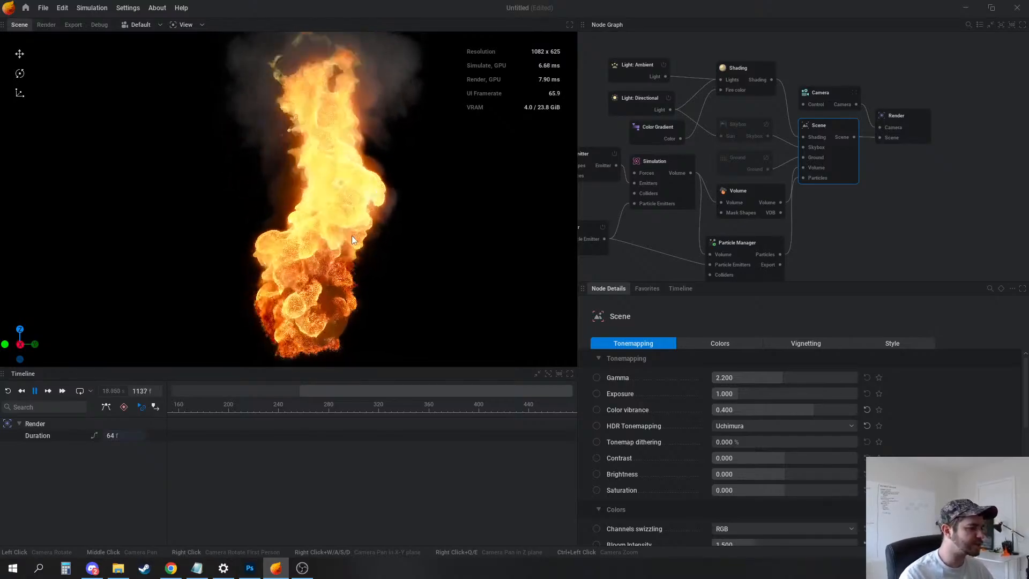
drag(403, 217, 415, 237)
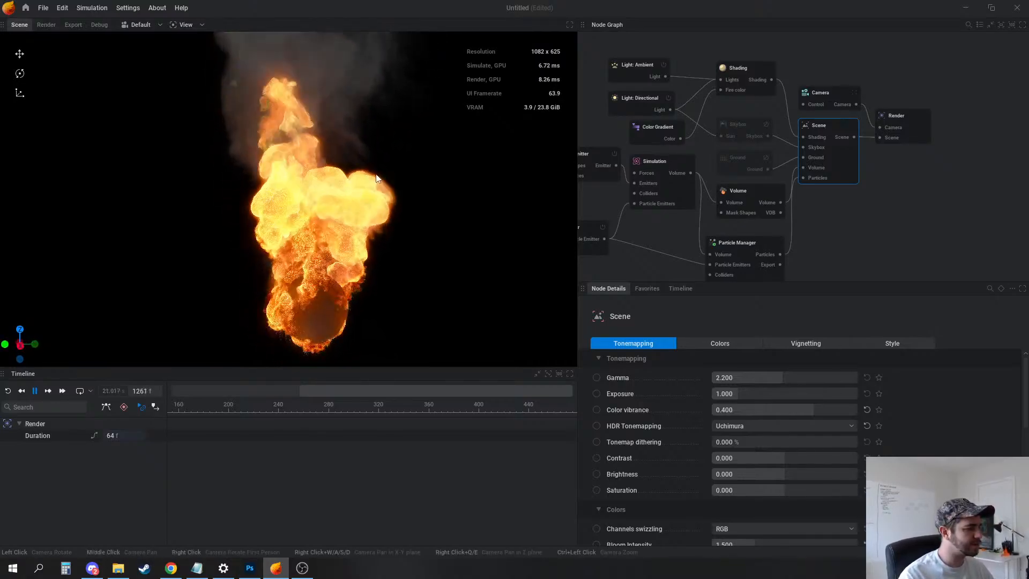
Try recoloring the Color Gradient's orange stop to brown AF5B10 and deleting its dark red stop
click(686, 120)
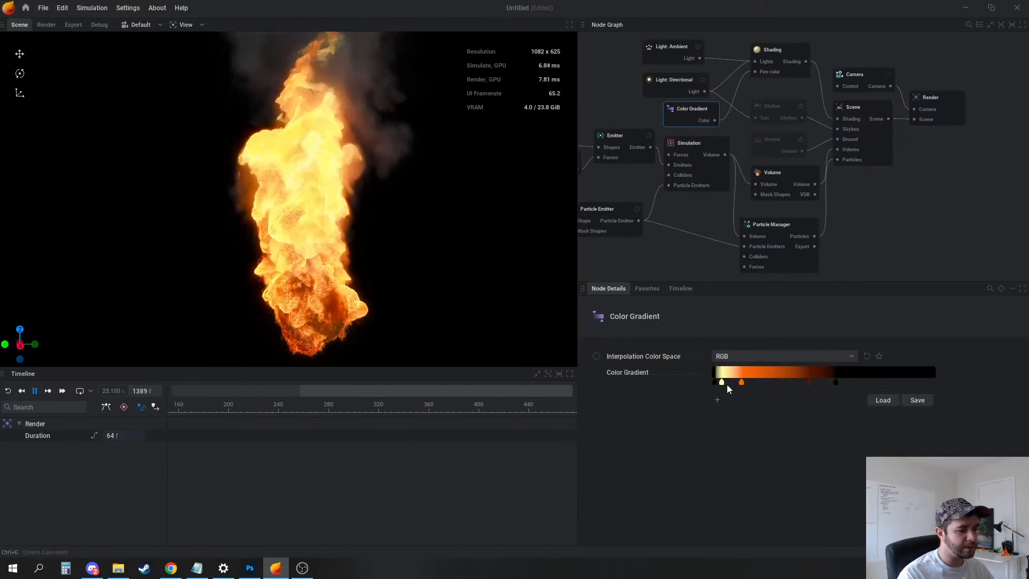
click(742, 382)
mouse_move(797, 310)
mouse_down()
mouse_move(784, 313)
mouse_move(810, 301)
mouse_up()
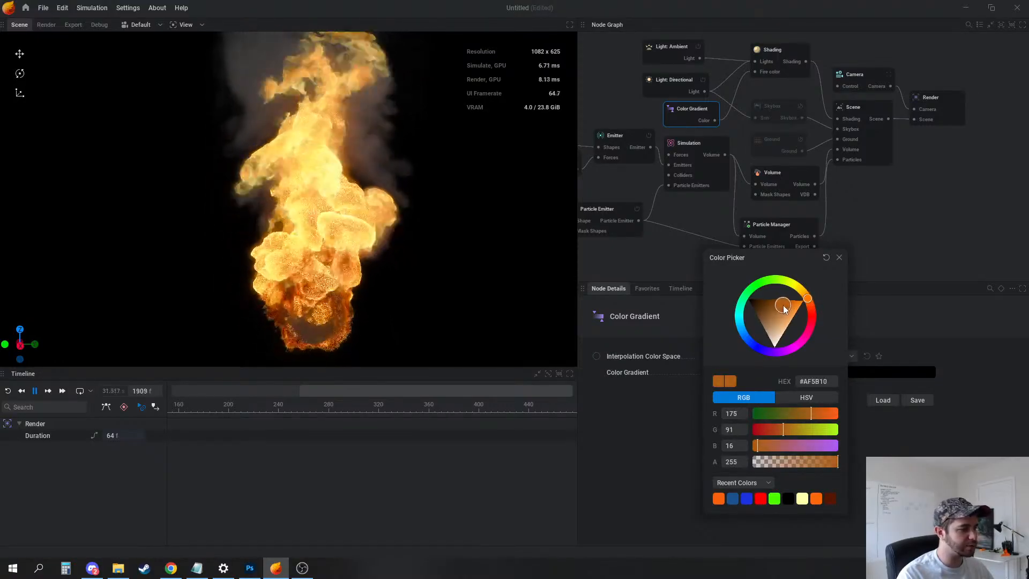
click(840, 258)
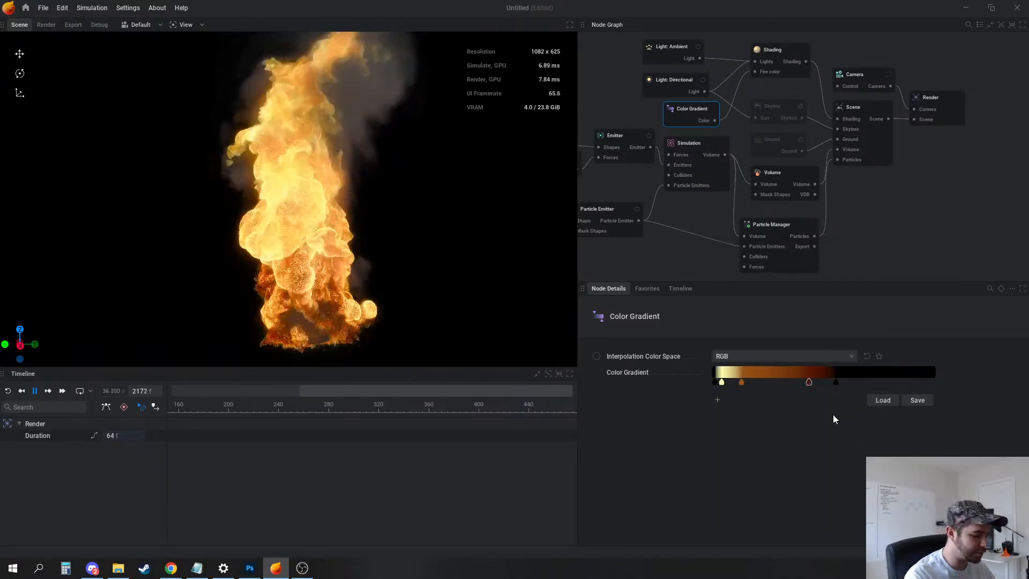
key(Delete)
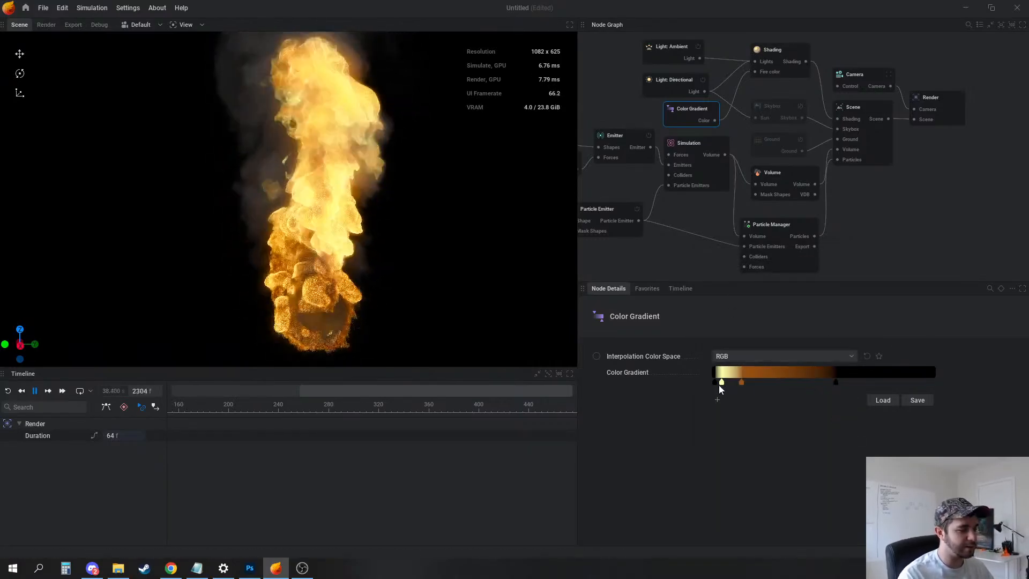
click(899, 448)
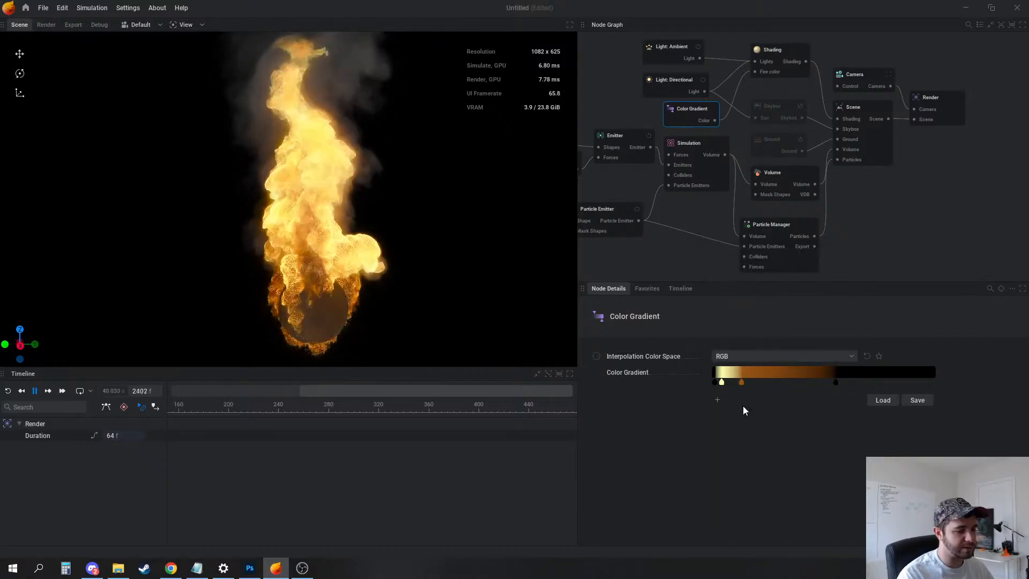
click(722, 383)
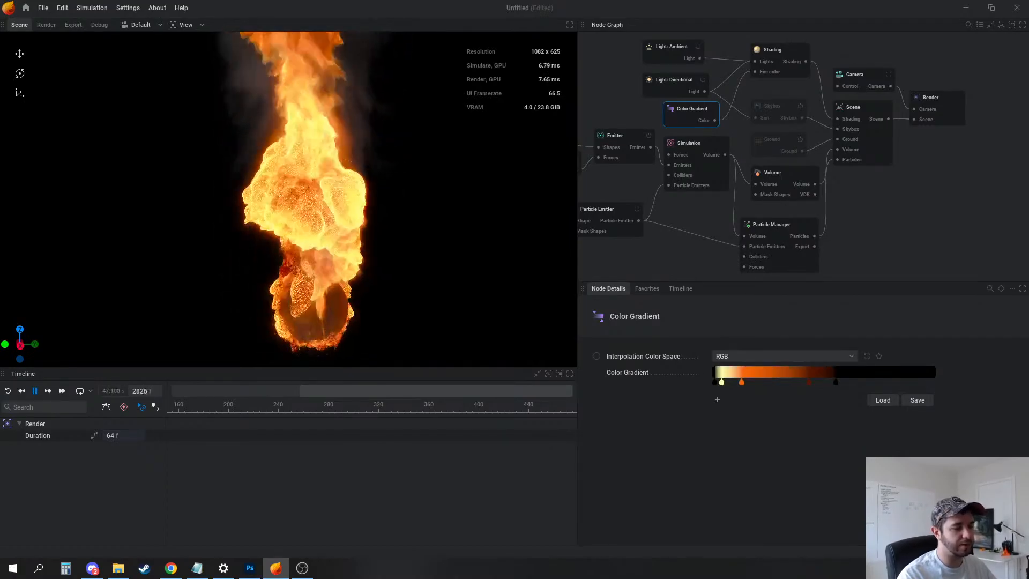
Move the gradient's orange stop slightly away from the pale yellow stop and recolor it a more muted orange at full opacity
click(741, 382)
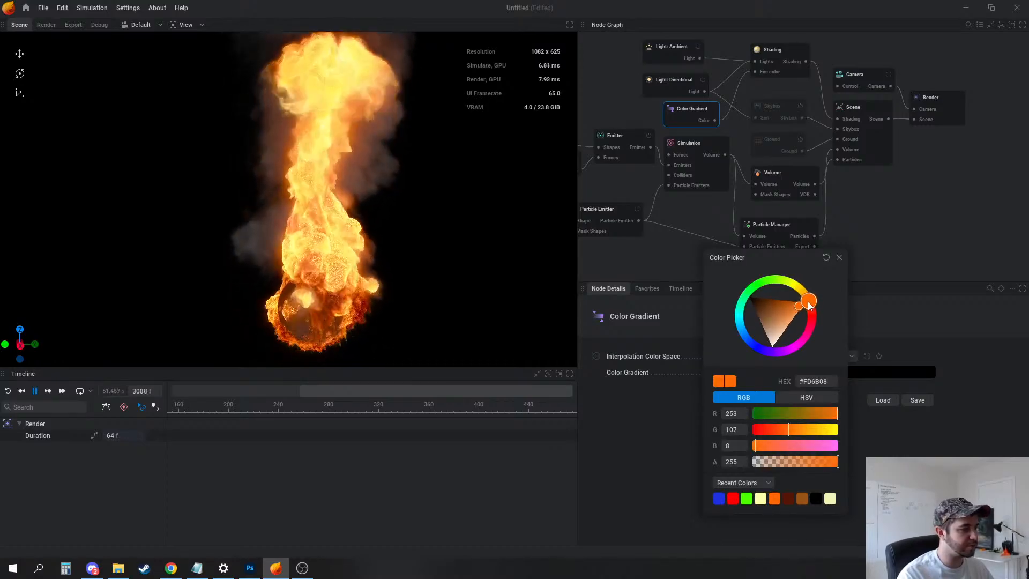
click(840, 258)
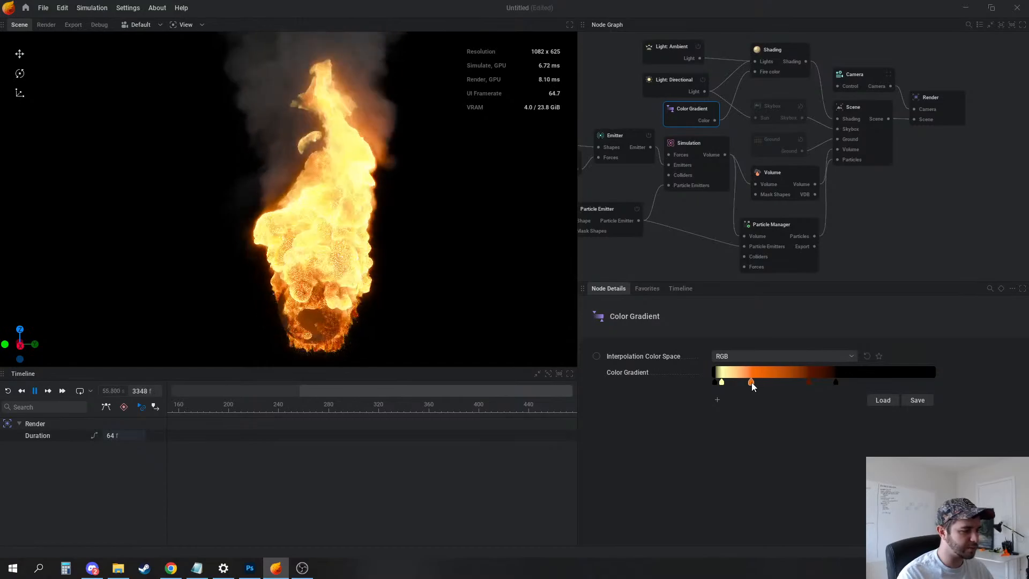
click(754, 382)
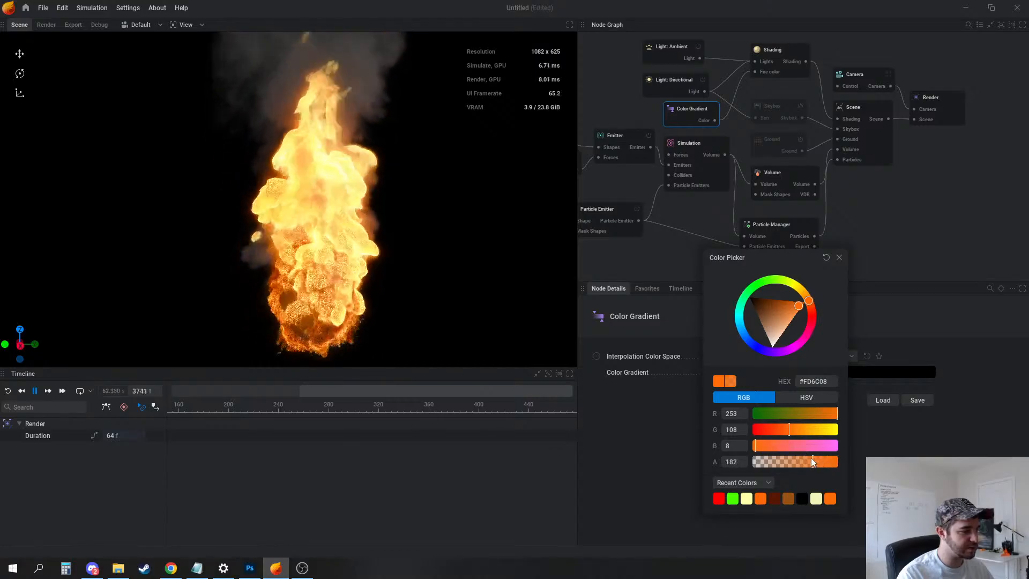
drag(812, 457, 757, 444)
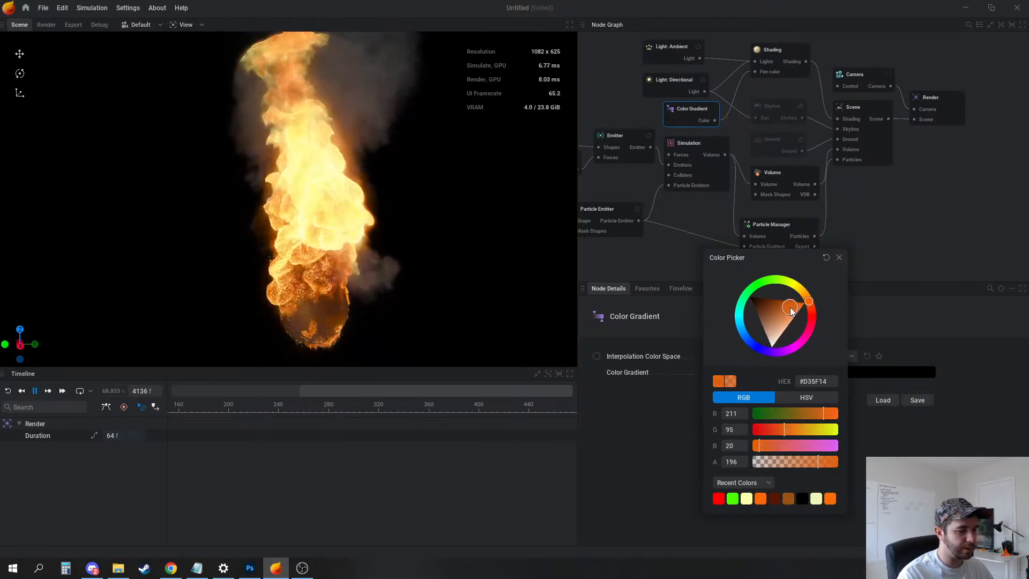
drag(794, 312, 793, 311)
click(860, 448)
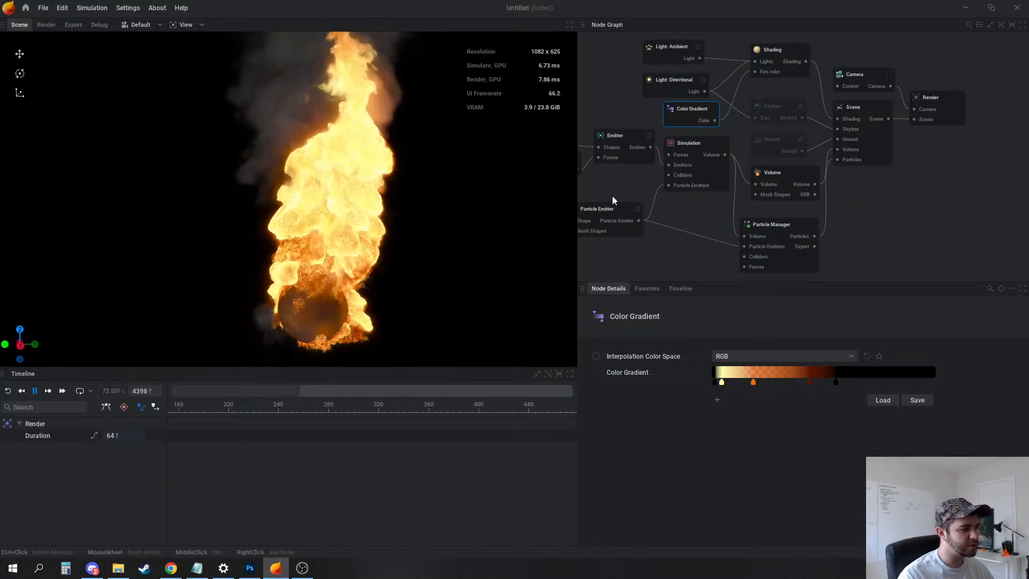
click(754, 382)
click(876, 465)
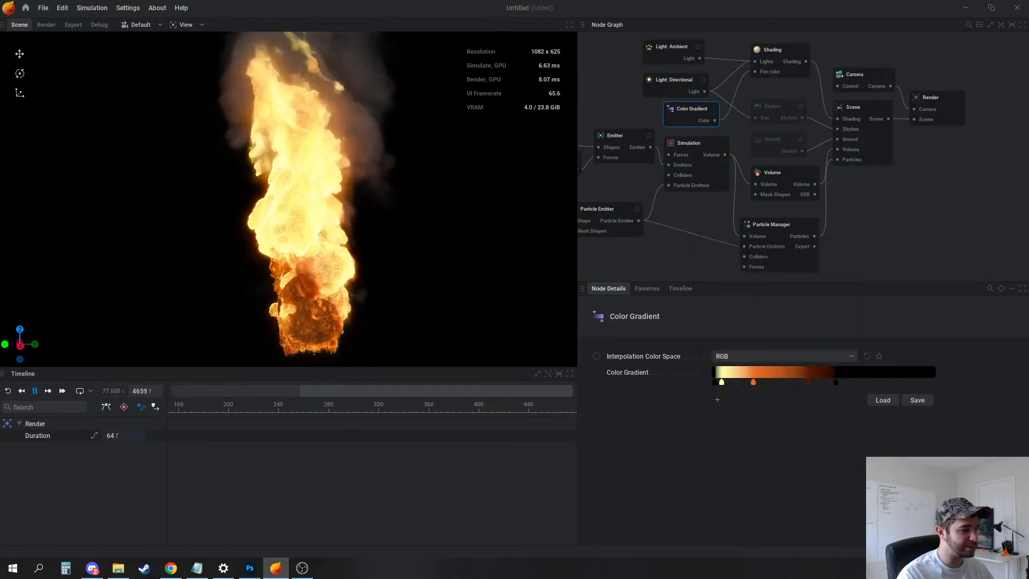
Recolor the gradient's pale yellow stop to a more saturated warm yellow, about F5E083
middle_drag(680, 99, 705, 108)
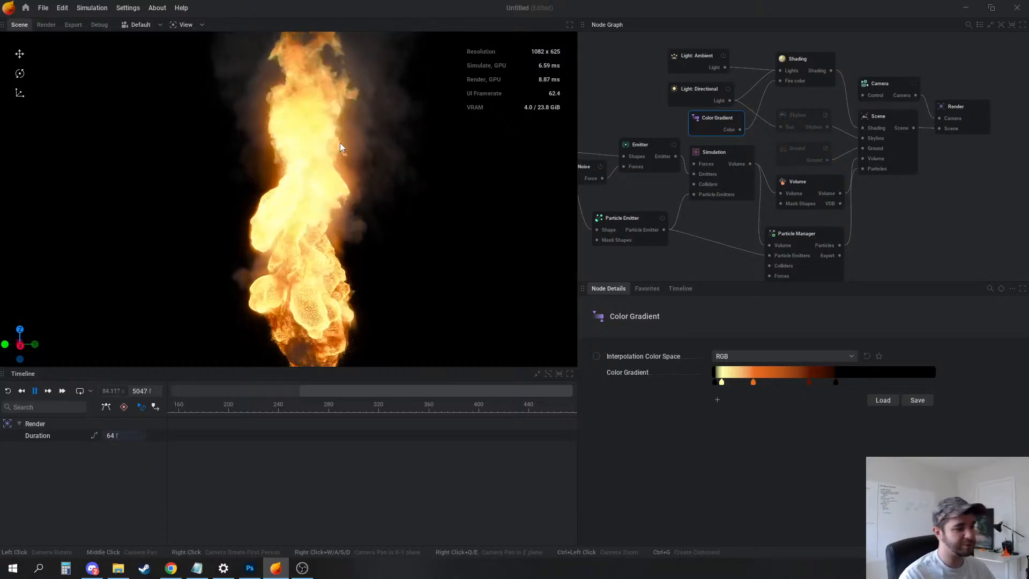
click(722, 381)
click(801, 288)
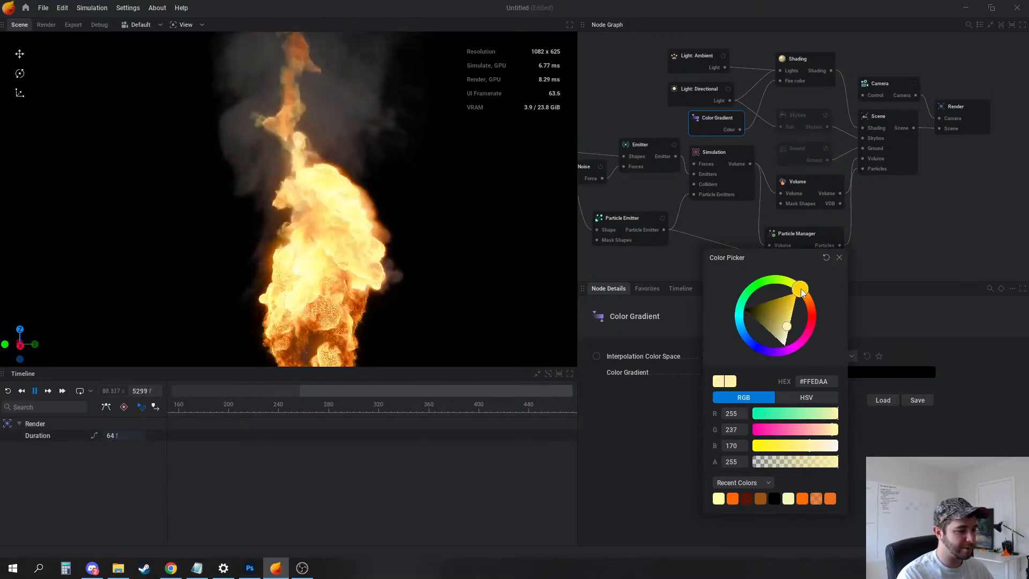
click(783, 319)
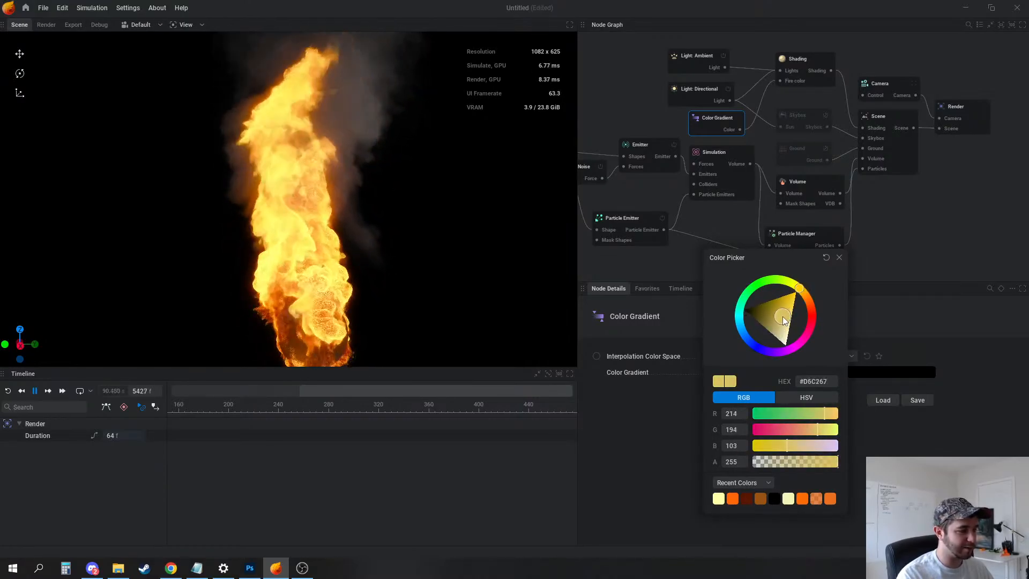
drag(783, 317, 786, 319)
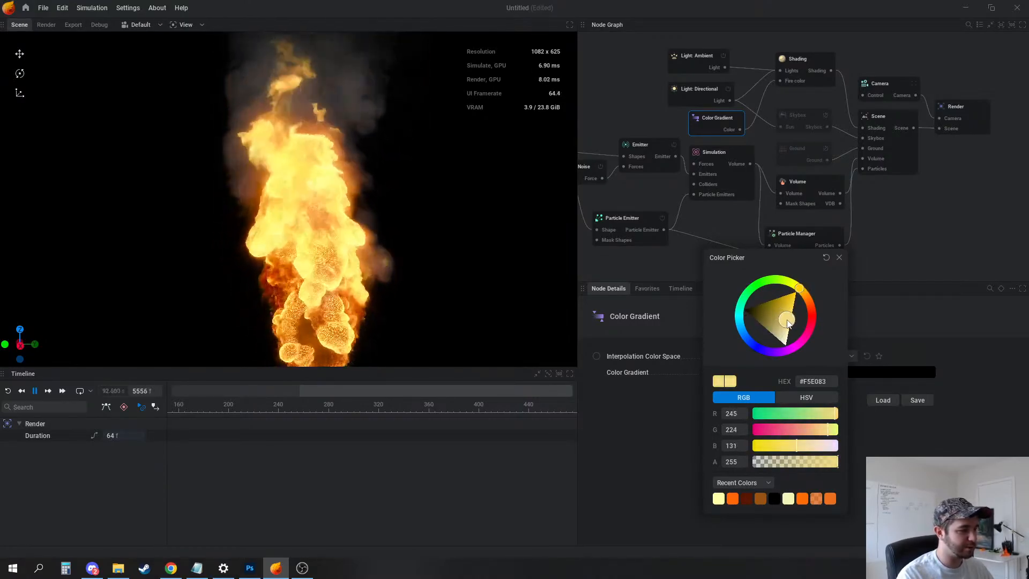
click(851, 466)
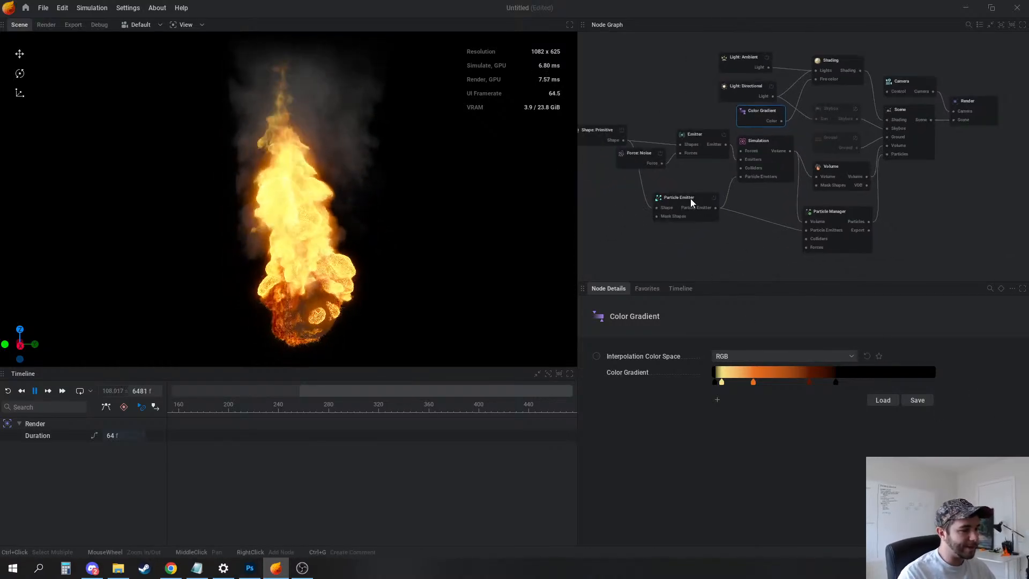
Examine the Particle Emitter's flames and velocity injection settings alongside a close-up of the fire
click(690, 199)
scroll(765, 487, down, 5)
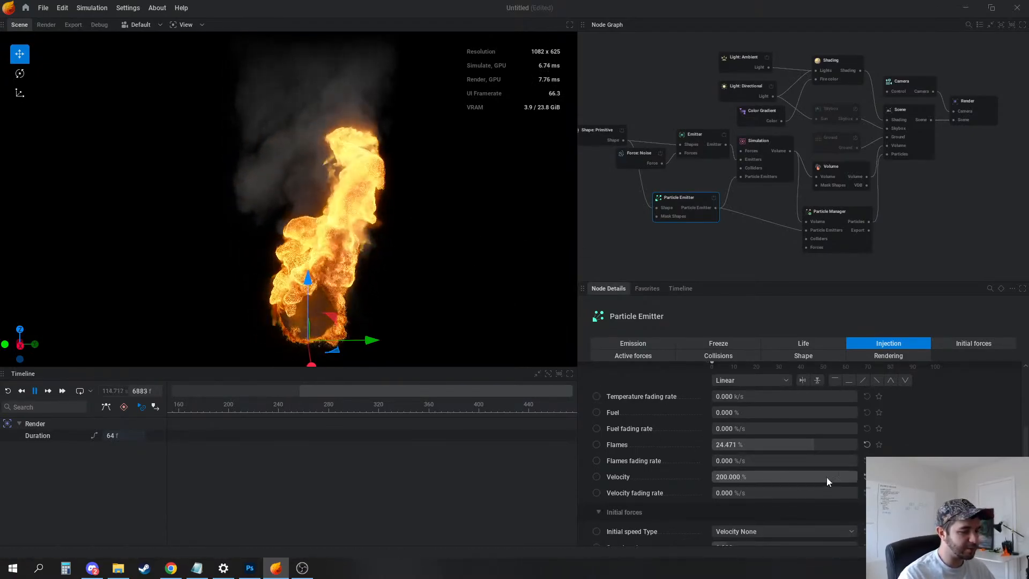
scroll(307, 224, up, 5)
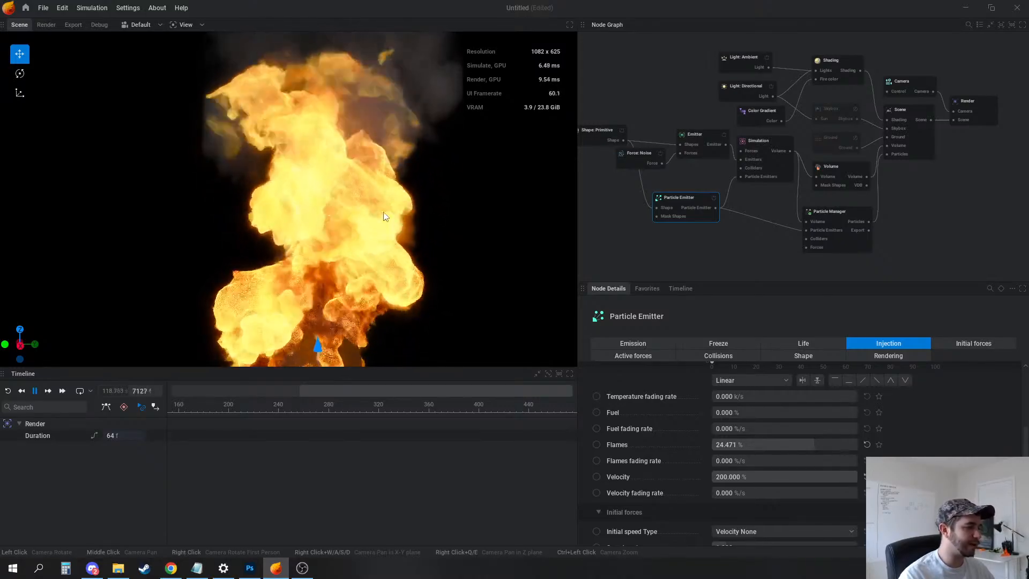
Enable the Simulation node's advanced combustion parameters and reduce the extinction smoke gain to about 7.333%
scroll(391, 279, down, 3)
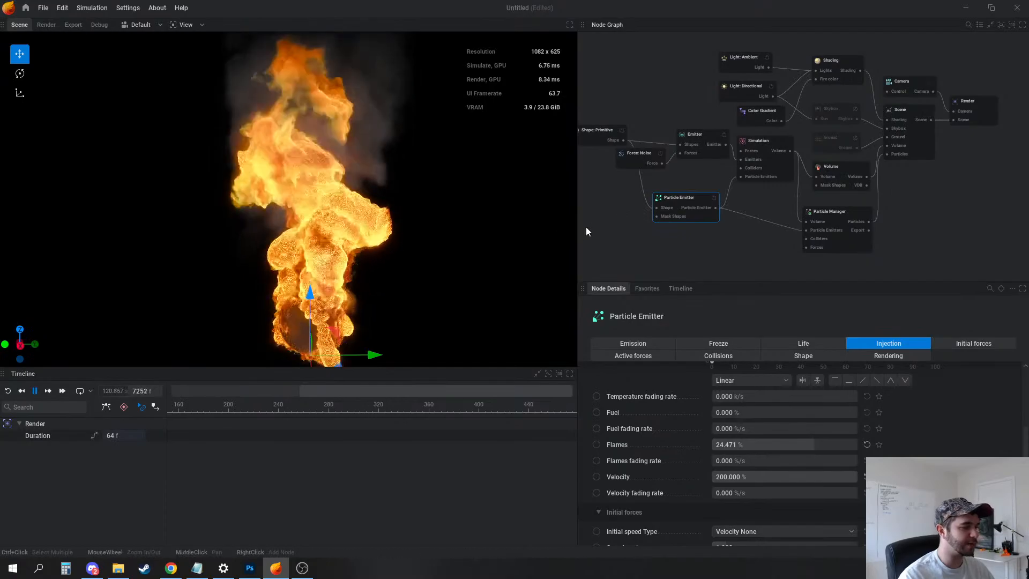
click(767, 140)
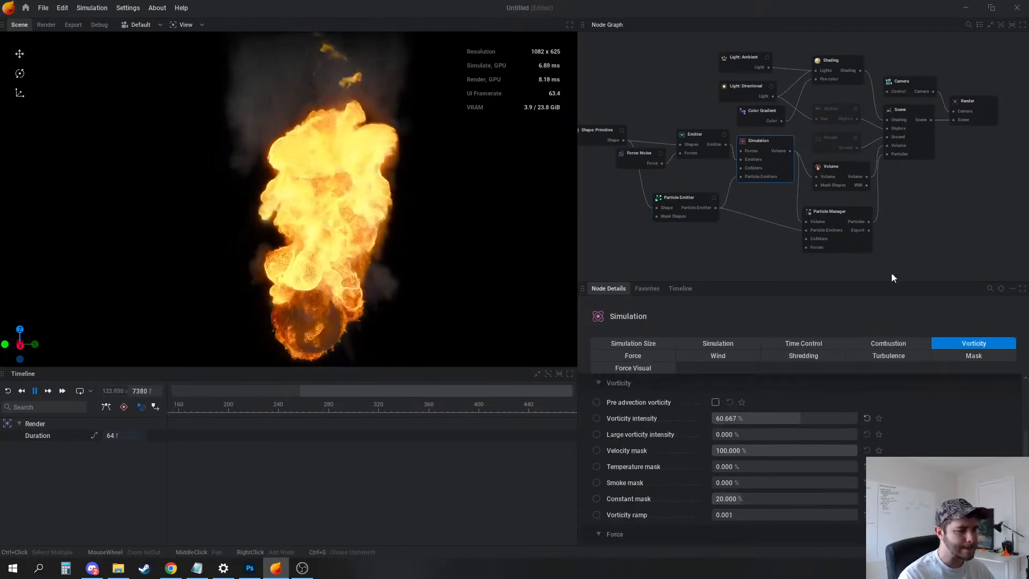
click(887, 342)
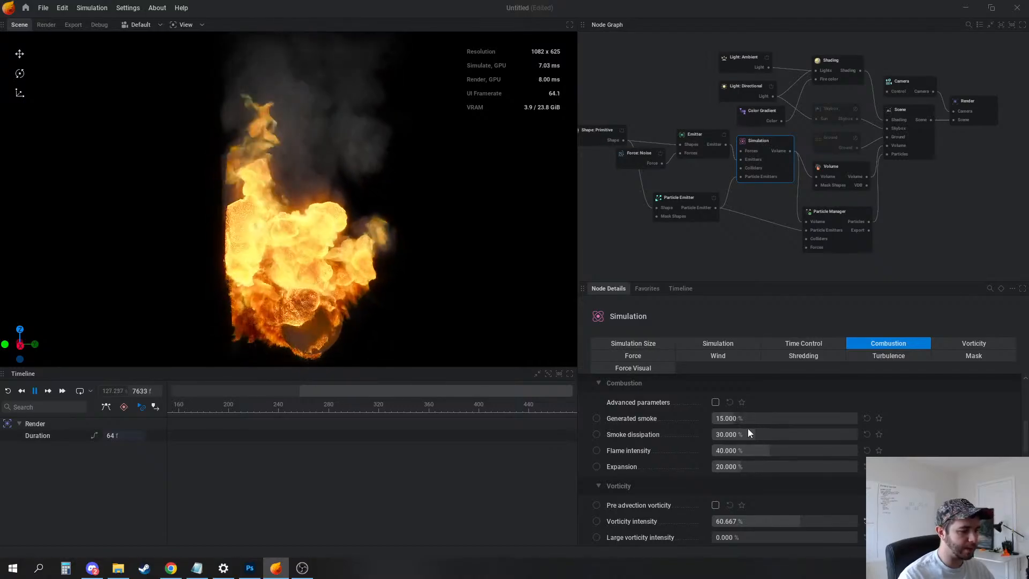
click(715, 402)
scroll(809, 448, down, 5)
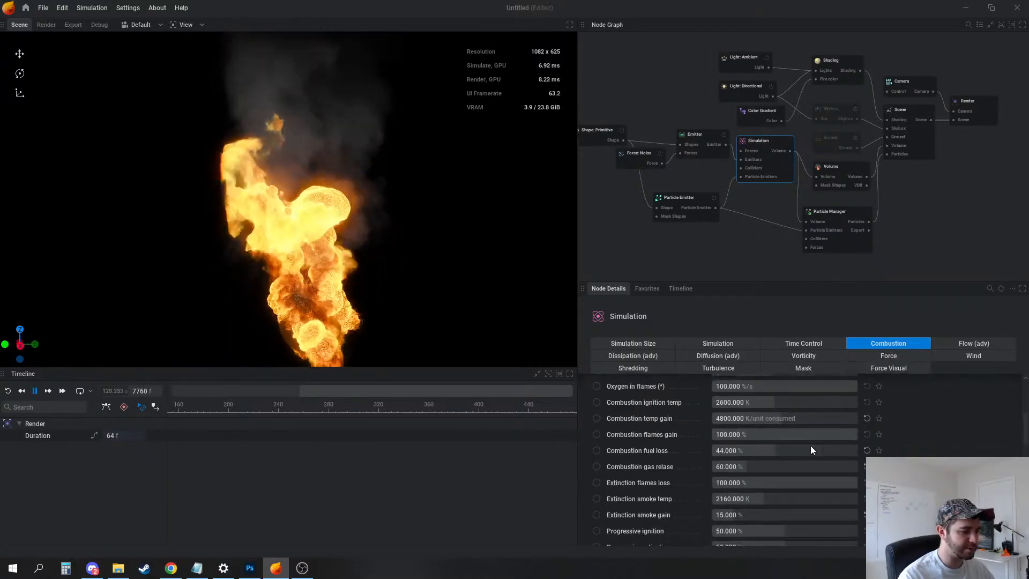
scroll(812, 465, down, 1)
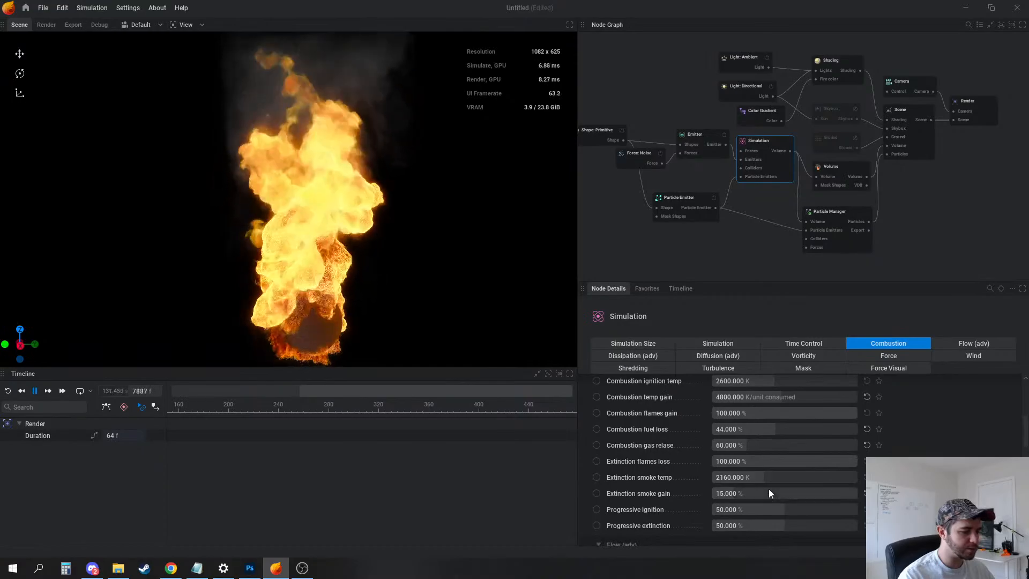
drag(761, 493, 734, 493)
Lower the minimum of the Shading node's flames coloring remap range to 1700
click(695, 262)
click(832, 63)
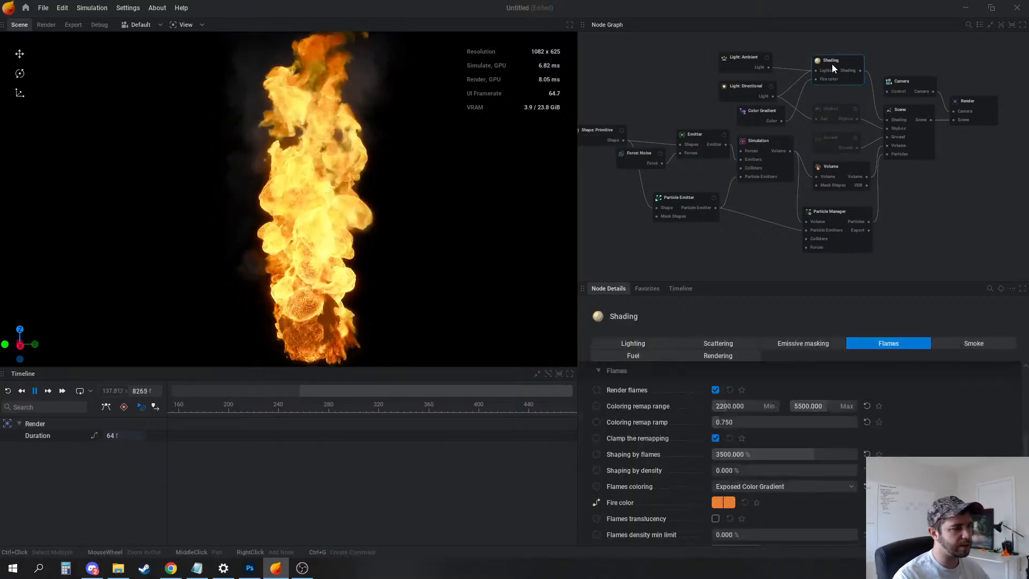
mouse_move(734, 406)
mouse_down()
mouse_move(723, 406)
mouse_move(737, 405)
mouse_up()
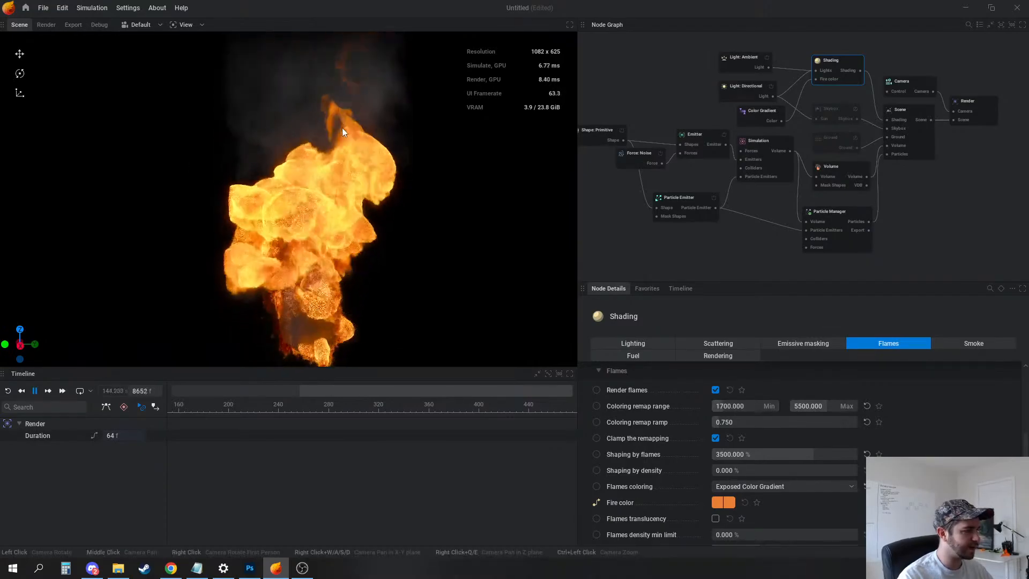
Set the Simulation node's shredding intensity to 130%
click(767, 141)
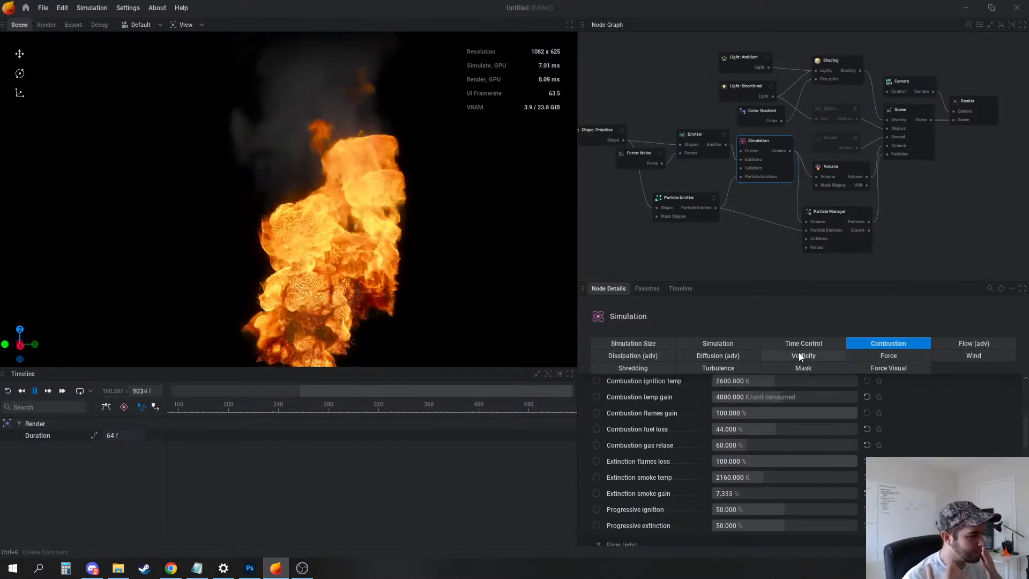
click(637, 370)
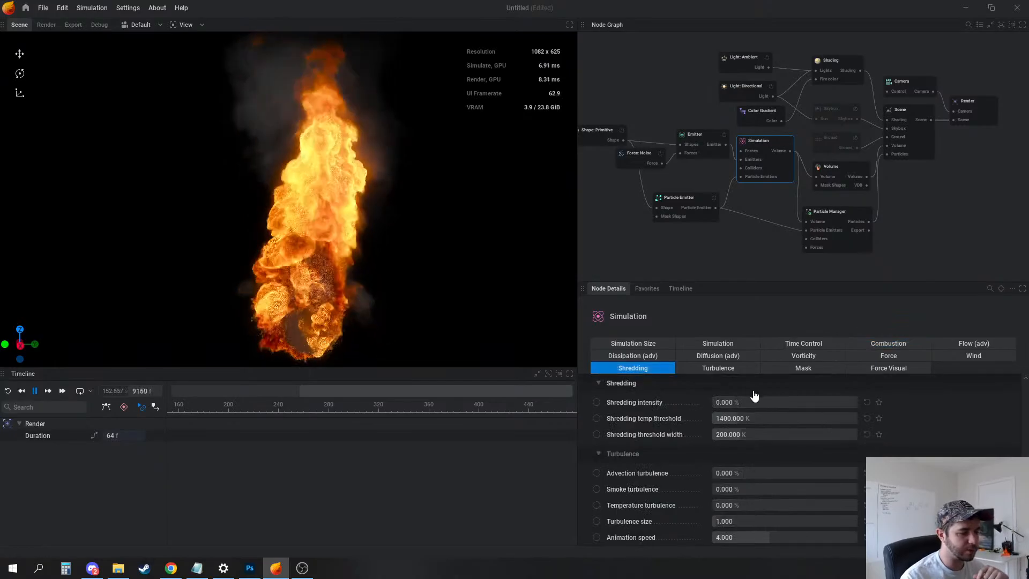
drag(730, 402, 800, 402)
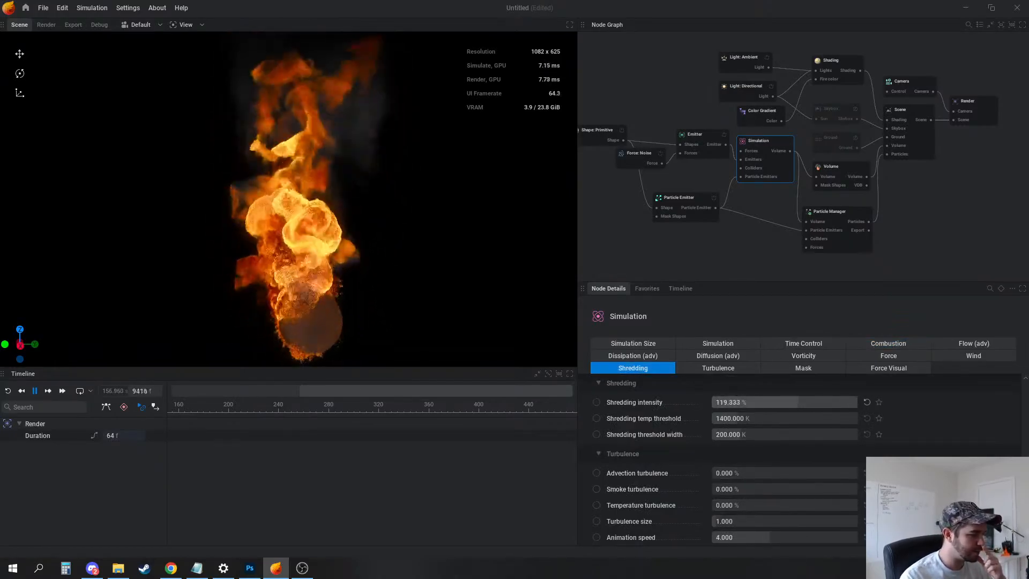
double_click(800, 402)
text(130)
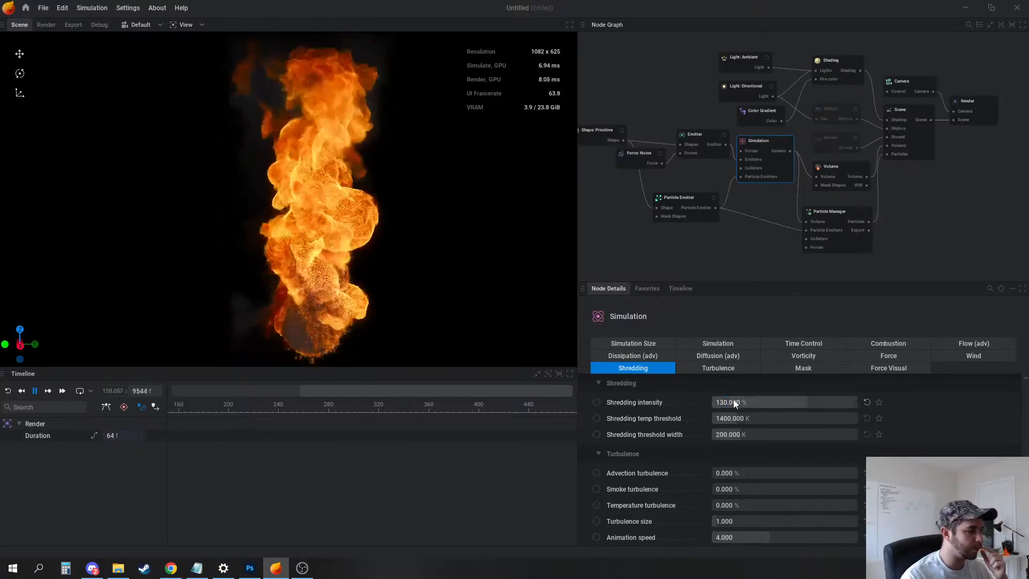
key(Return)
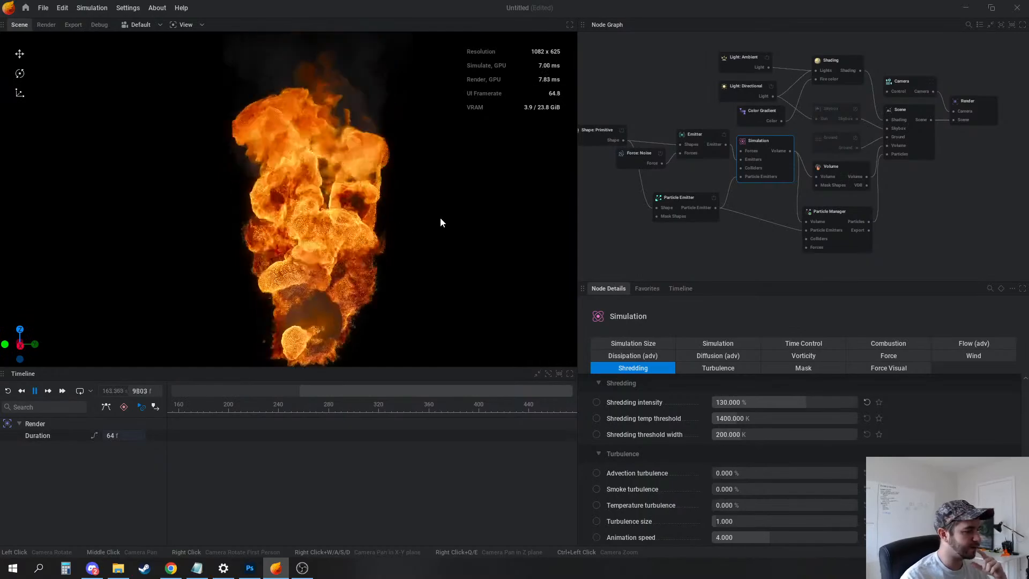
Reduce the Particle Emitter's velocity injection to about 44.465%
middle_drag(675, 219, 695, 207)
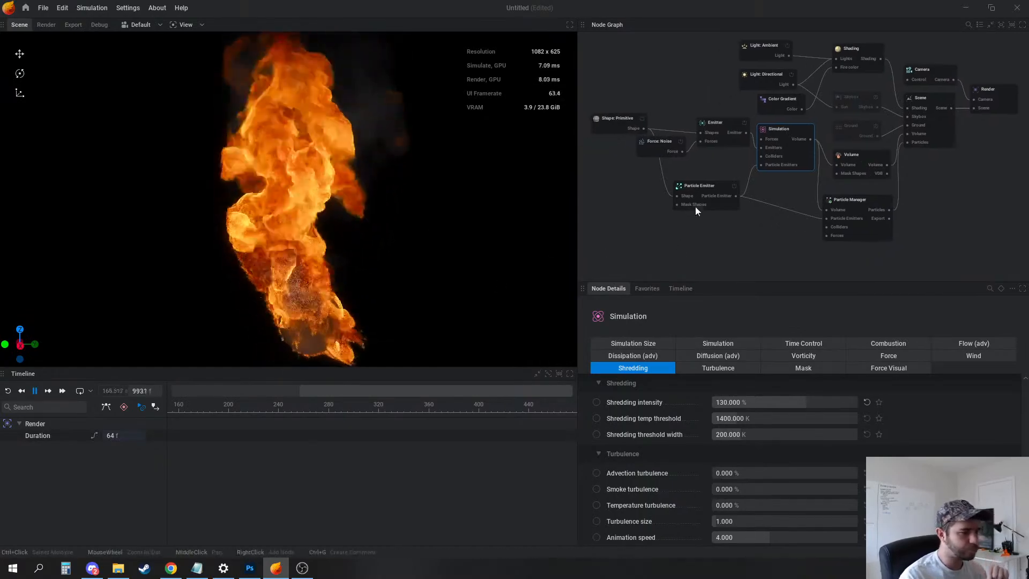
click(709, 187)
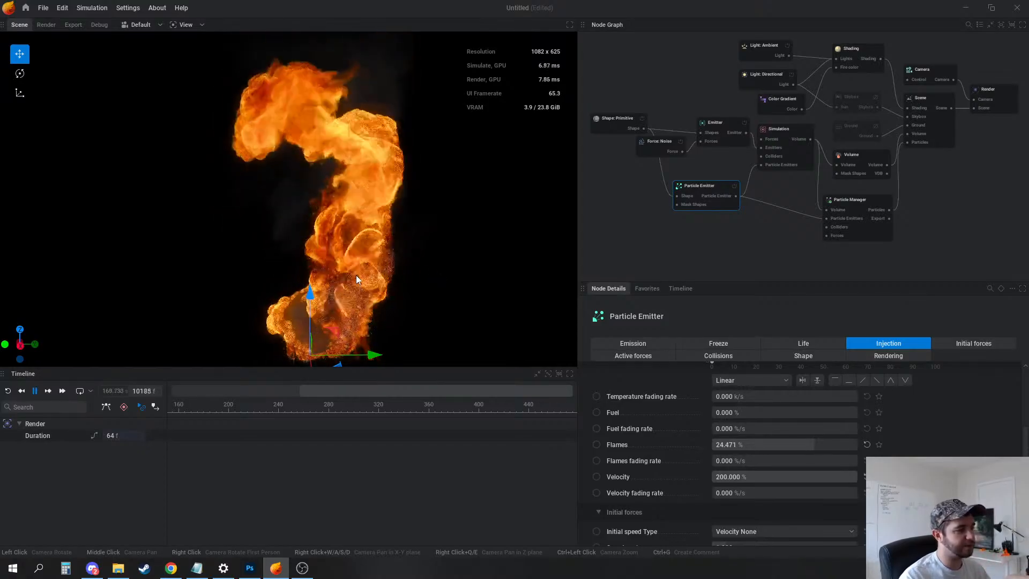
scroll(767, 461, down, 1)
click(825, 455)
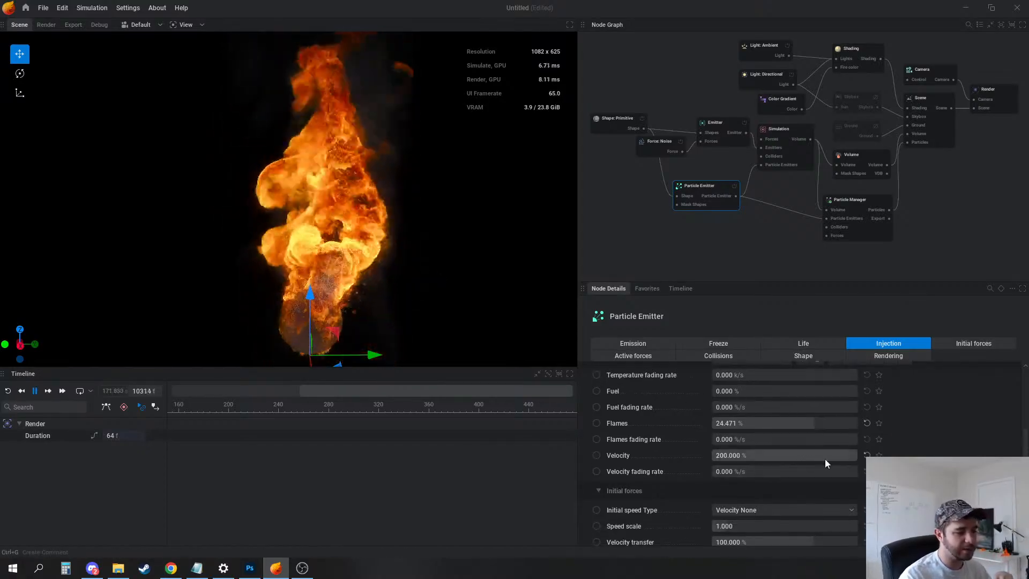
mouse_move(823, 455)
mouse_down()
mouse_move(801, 455)
mouse_move(832, 456)
mouse_up()
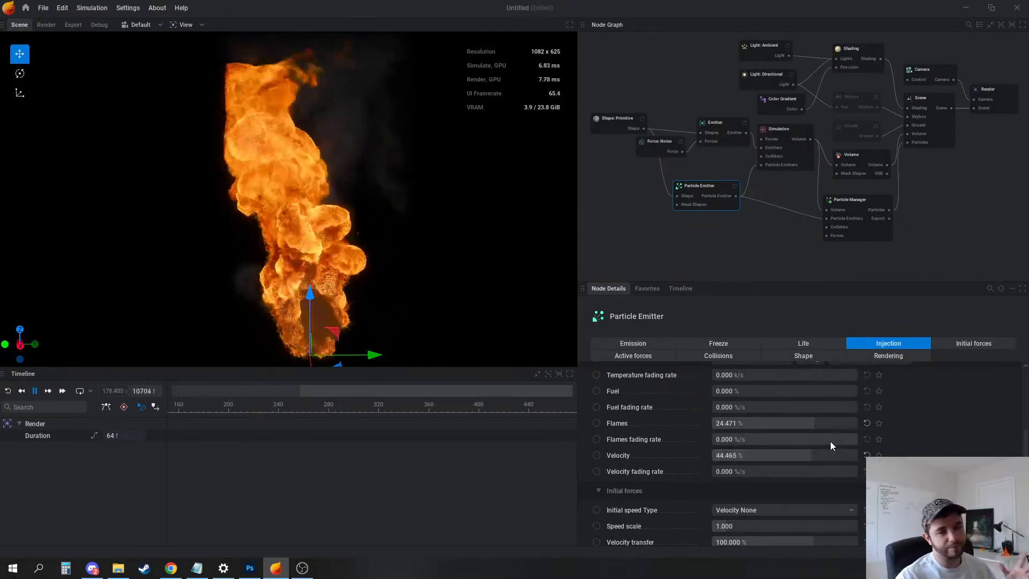
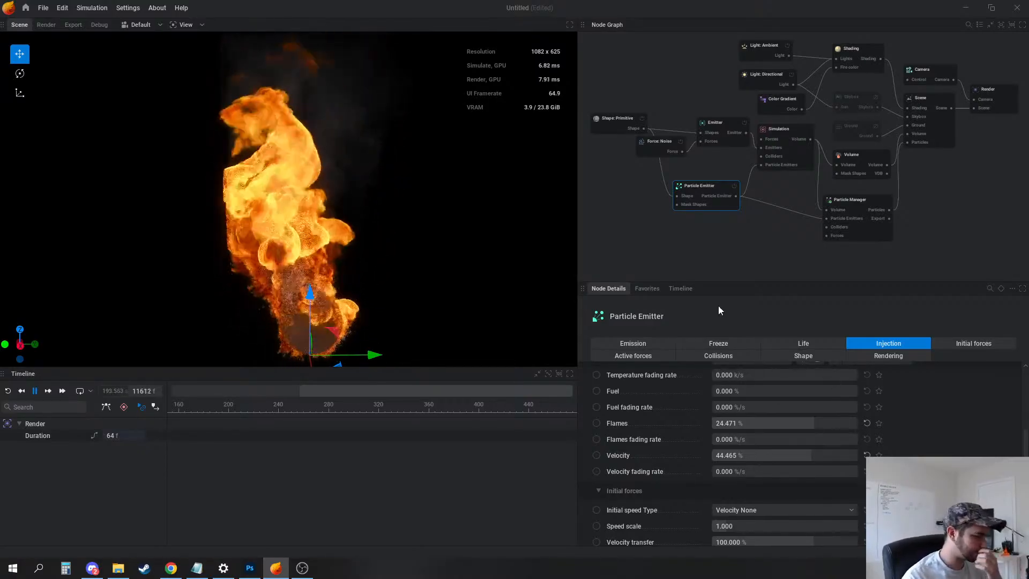
Recolor the Color Gradient's dark red stop to brown 512113 and move it slightly towards the orange stop
click(668, 234)
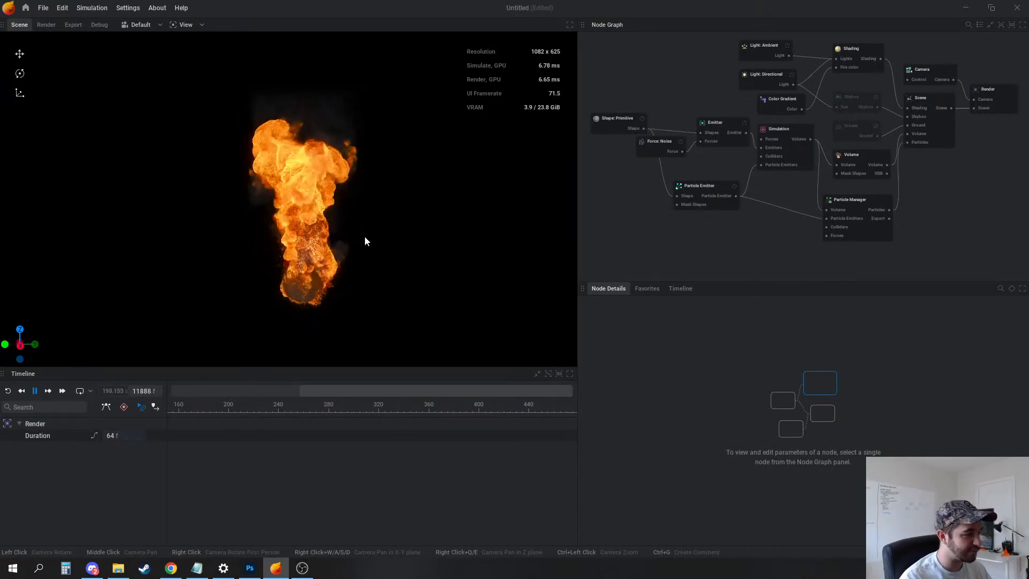
click(786, 108)
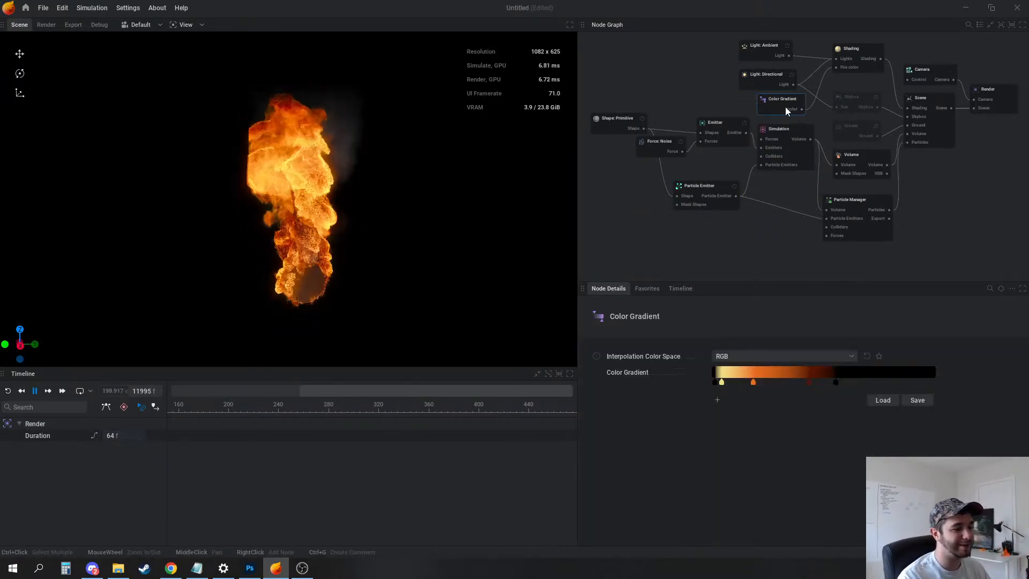
double_click(809, 382)
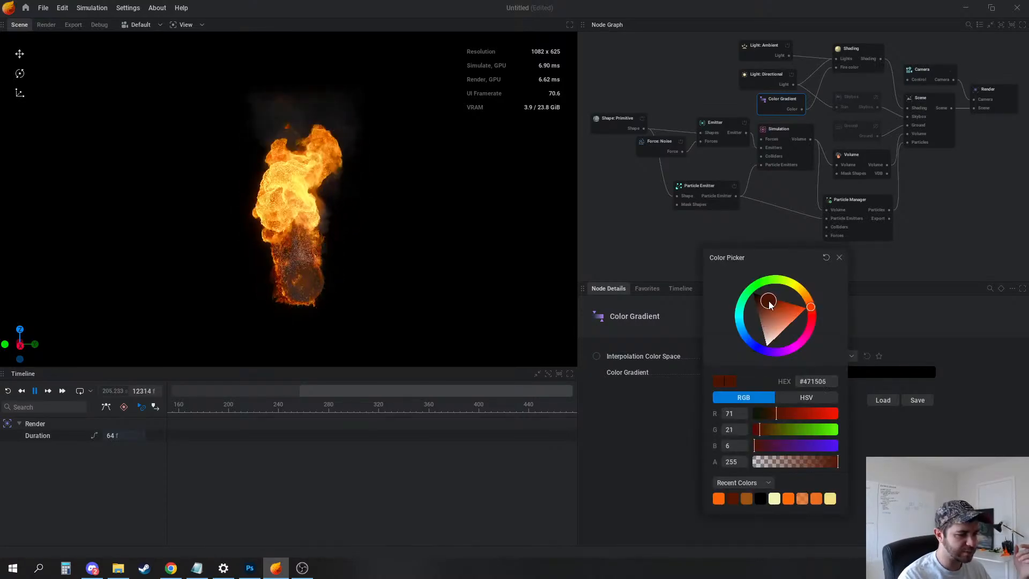
drag(767, 304, 769, 303)
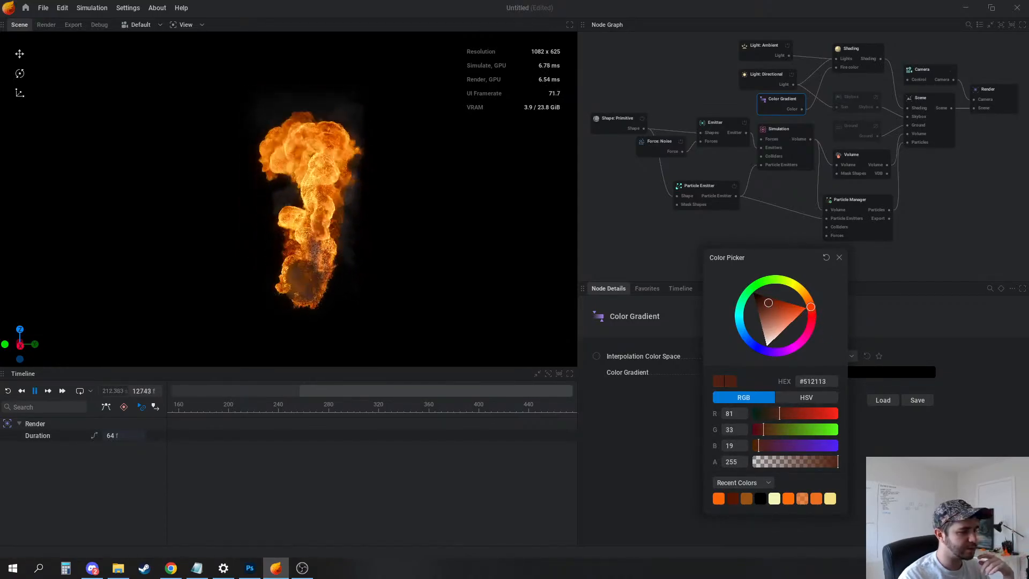
key(Escape)
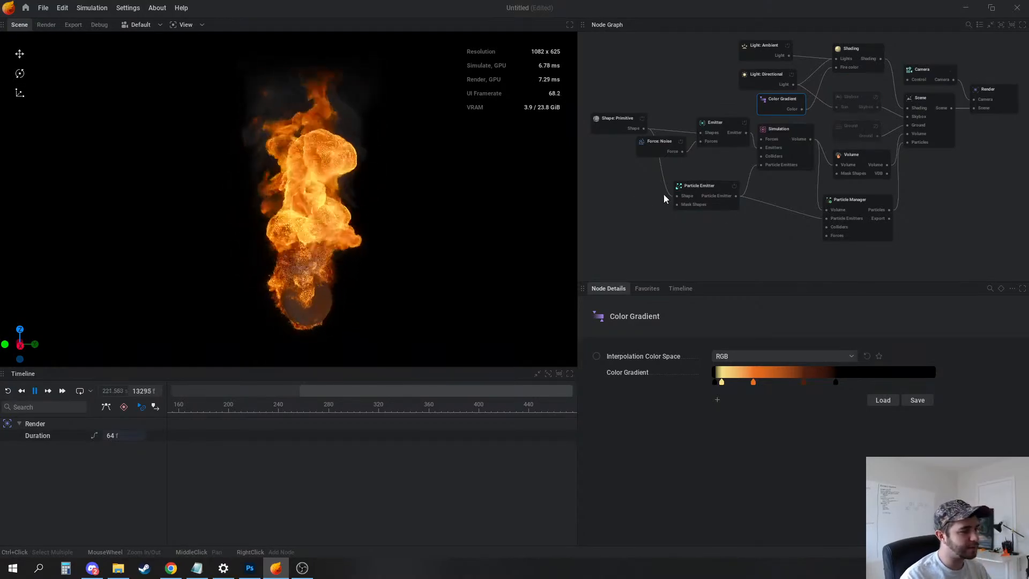
Set the Particle Emitter's maximum lifetime to 0.8 s
click(724, 186)
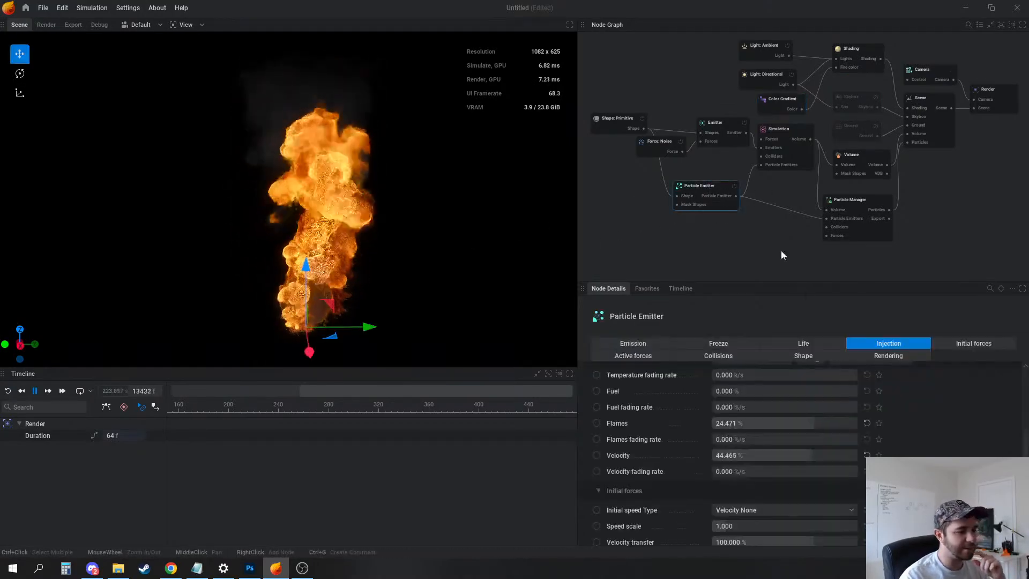
double_click(852, 387)
text(.8)
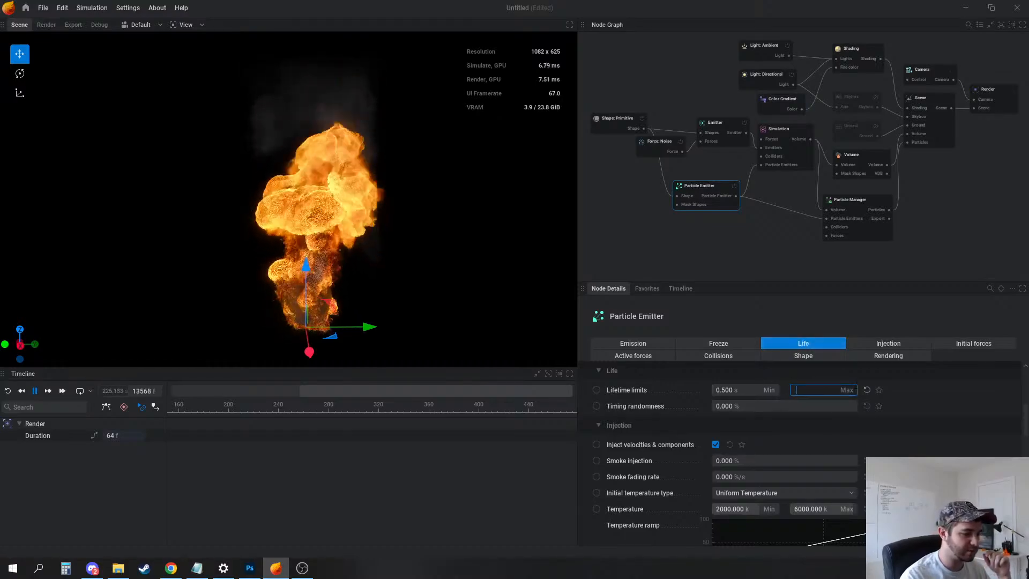
key(Return)
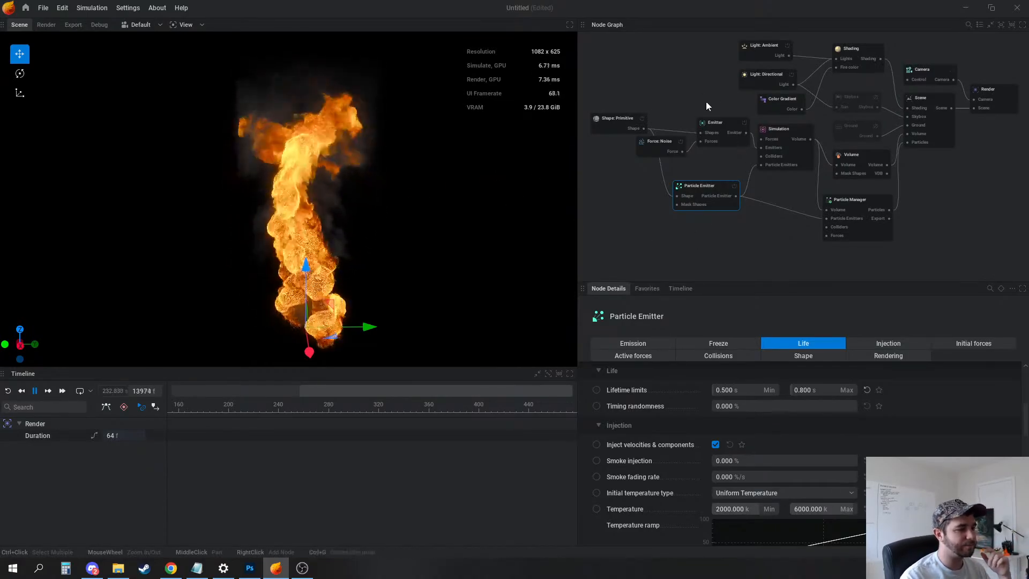
Pause the simulation and add a second Force: Noise node connected to the Simulation node's forces input
scroll(780, 163, up, 3)
click(654, 46)
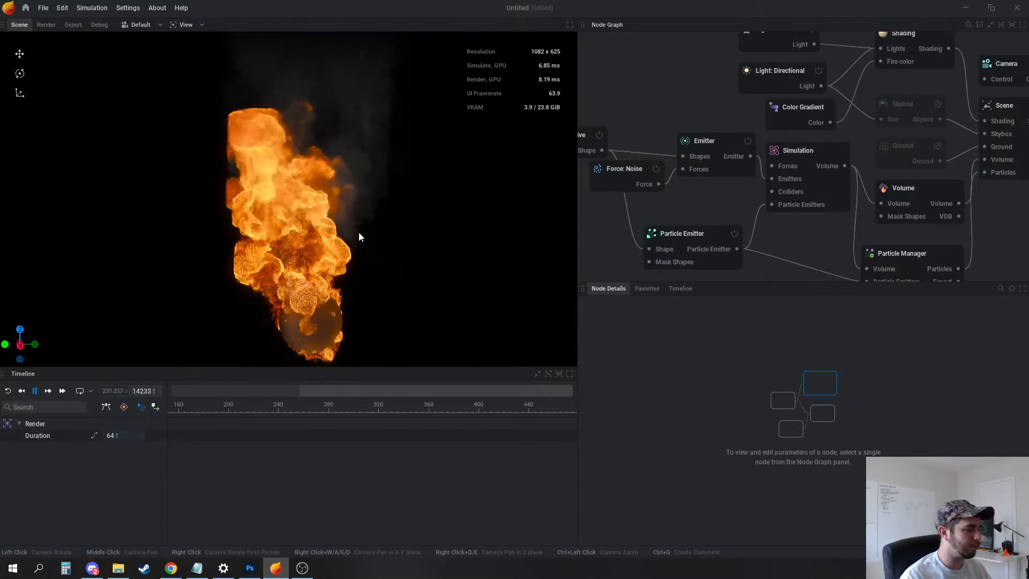
key(space)
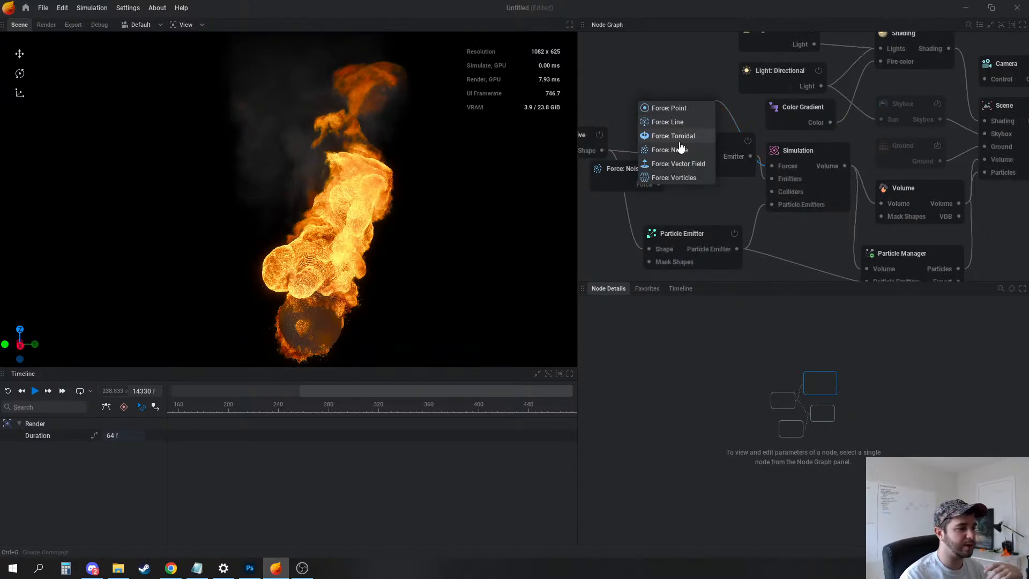
click(679, 151)
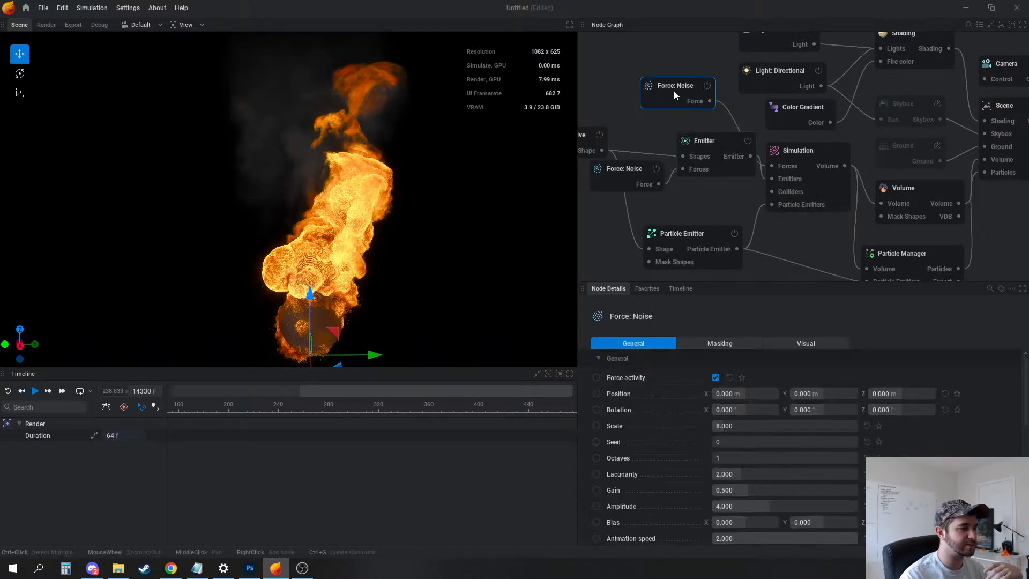
Resume playback and tune the new noise force to a scale of about 4.333 and an amplitude of about 2.133
click(761, 505)
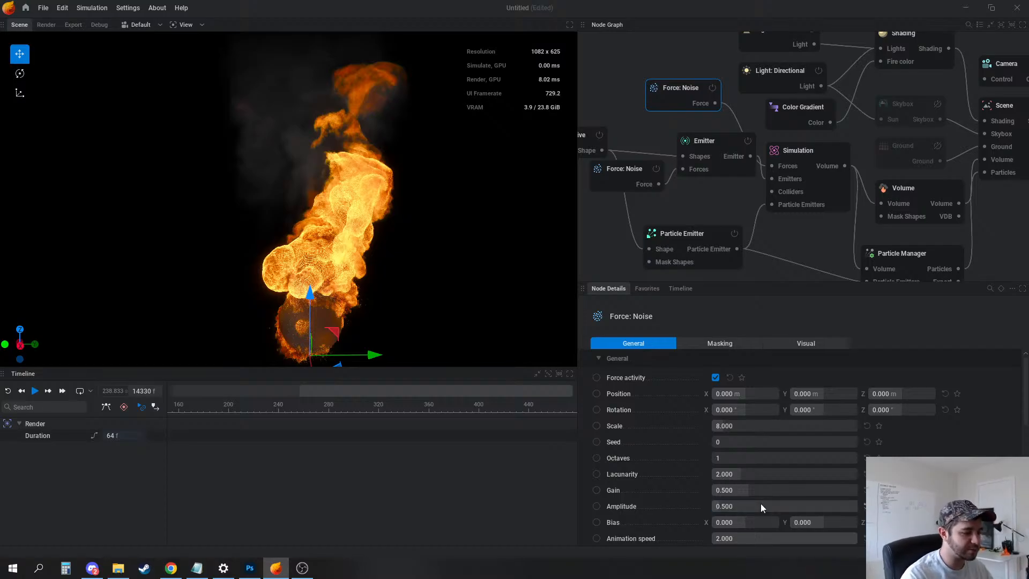
key(space)
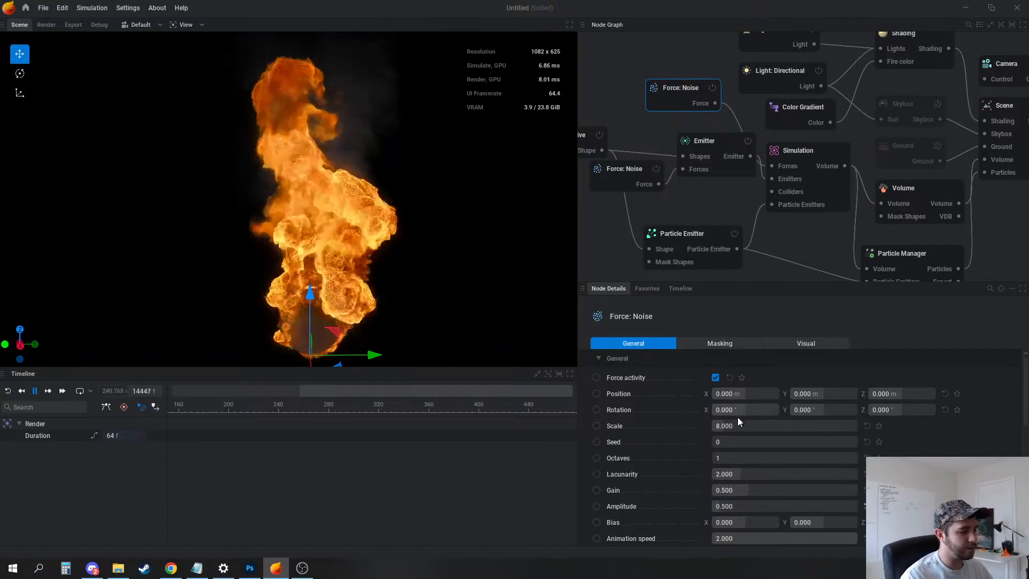
drag(736, 425, 711, 425)
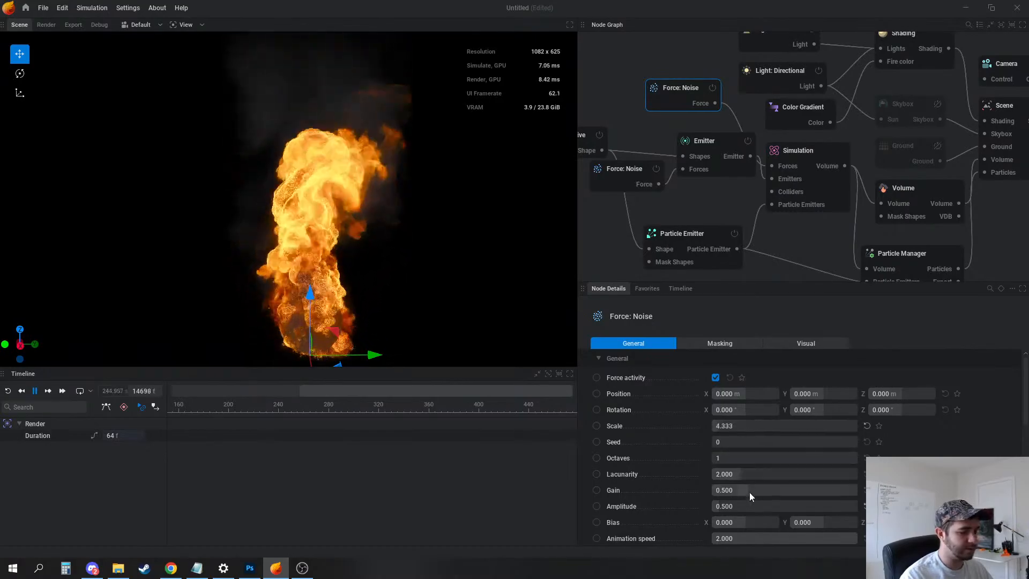
drag(735, 504, 761, 509)
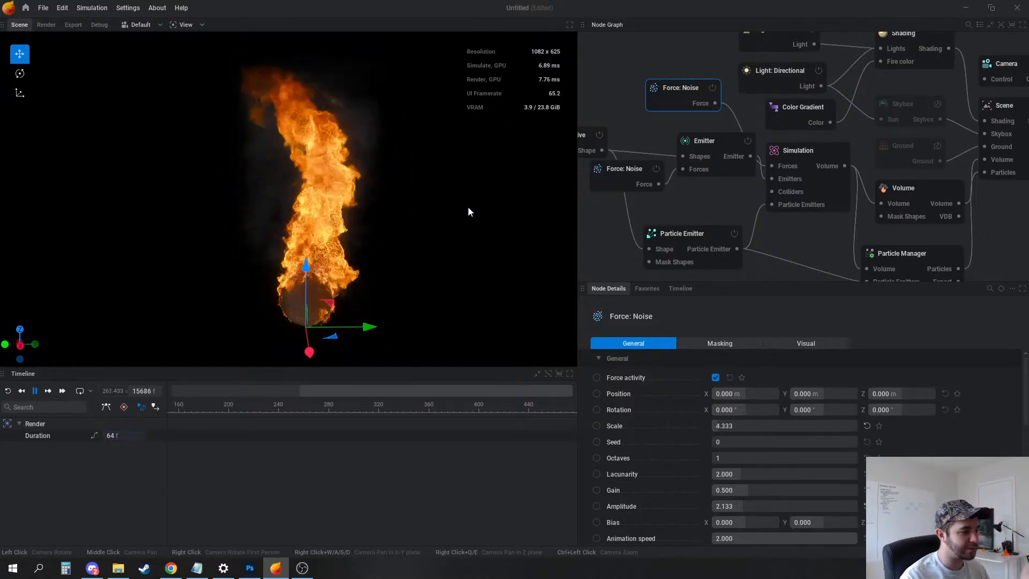
click(699, 203)
Enable raymarch sharpening in the Shading node's rendering settings
middle_drag(739, 203, 651, 243)
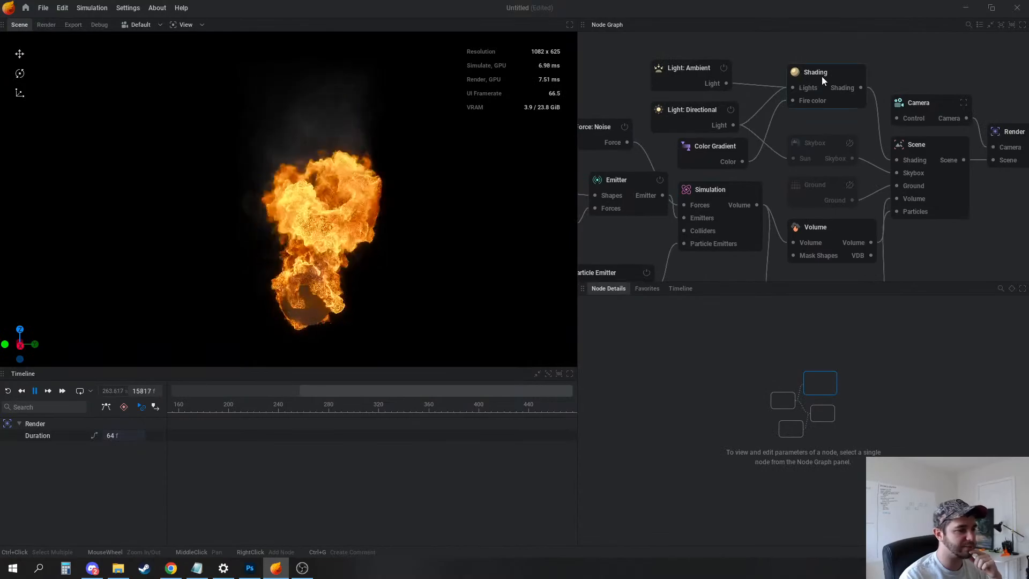
click(819, 80)
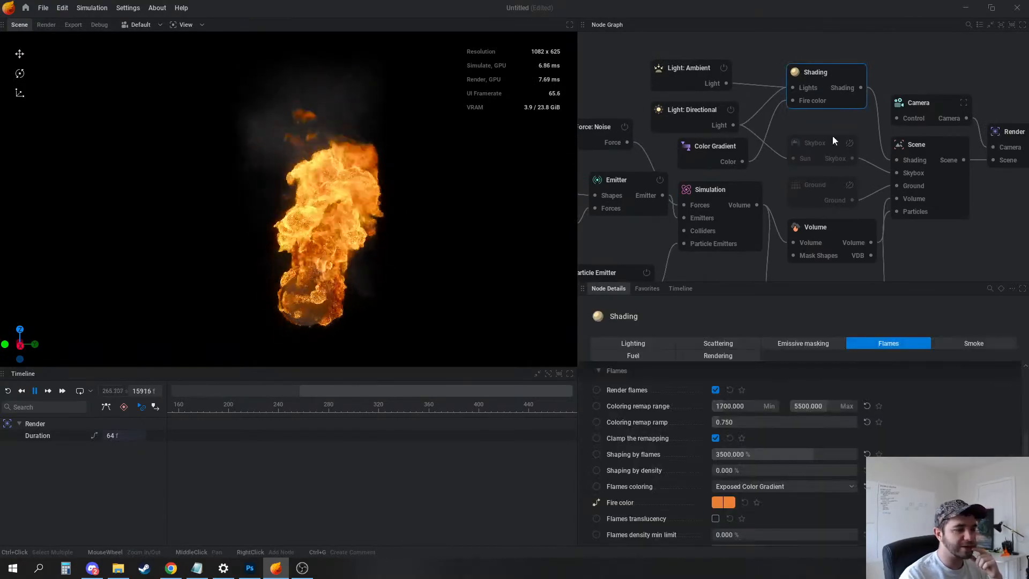
click(711, 356)
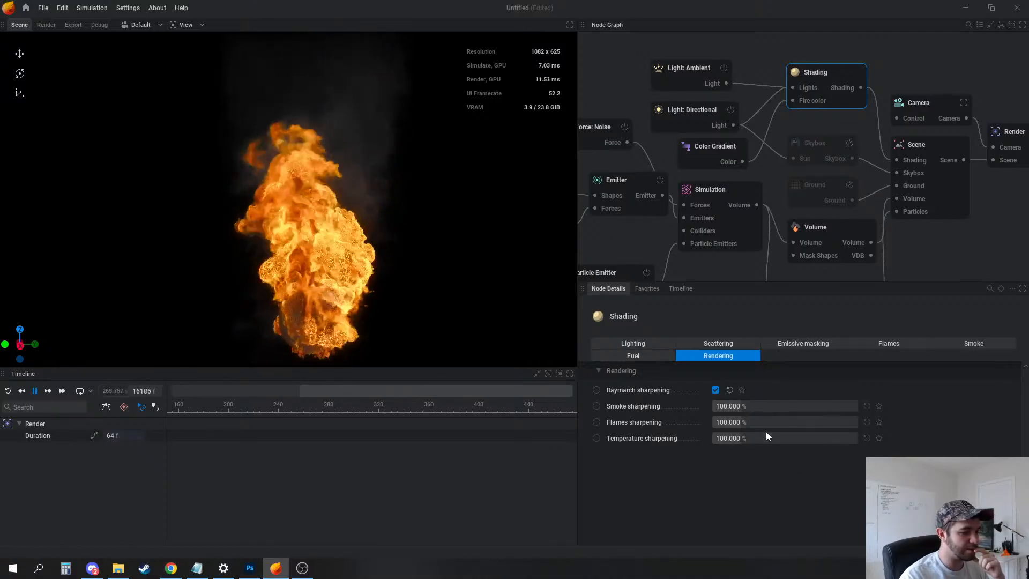
Set the Shading node's flames sharpening to about 173% and temperature sharpening to about 405%
drag(756, 422, 857, 422)
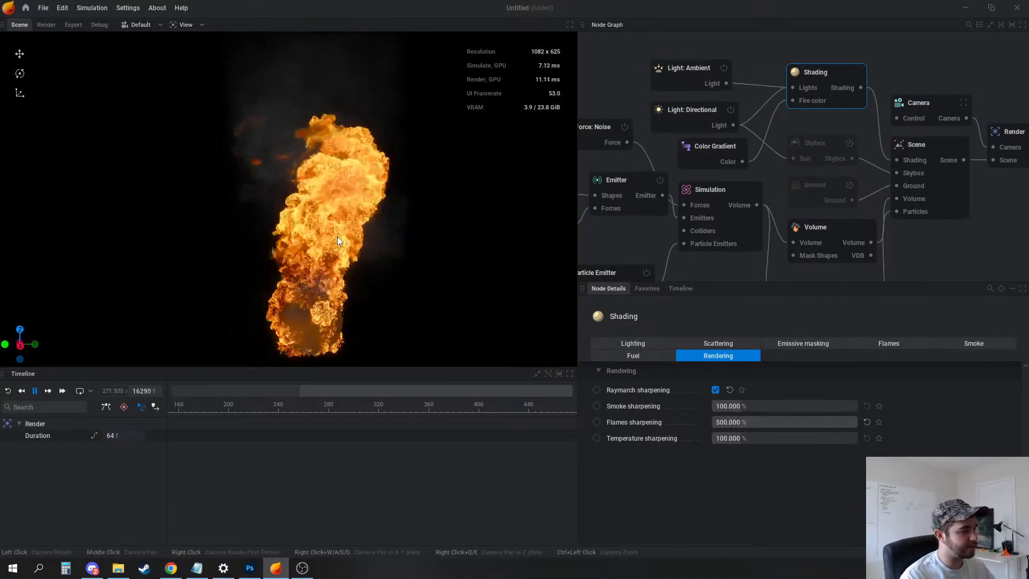
key(space)
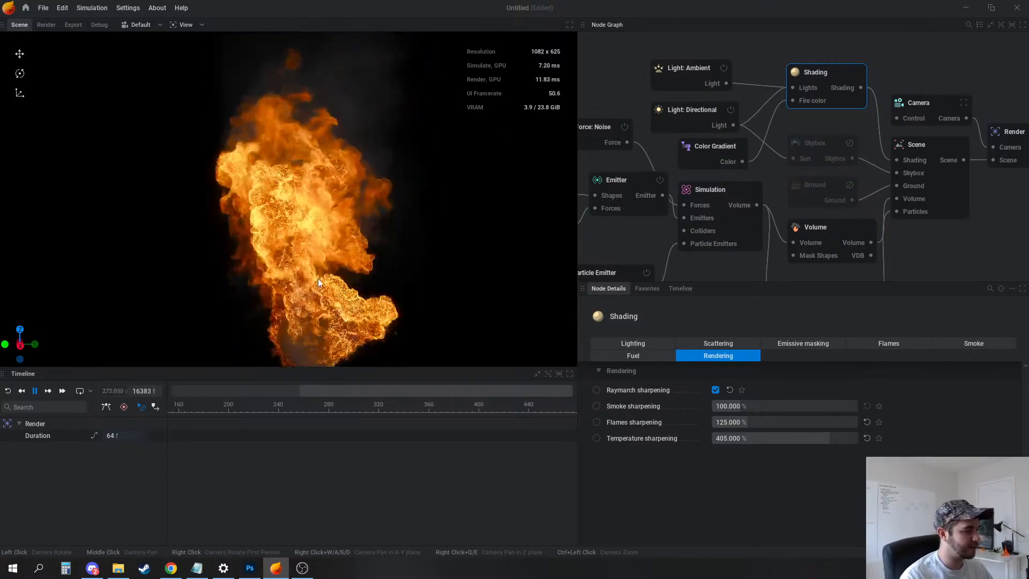
mouse_move(763, 422)
mouse_down()
mouse_move(803, 422)
mouse_move(762, 421)
mouse_up()
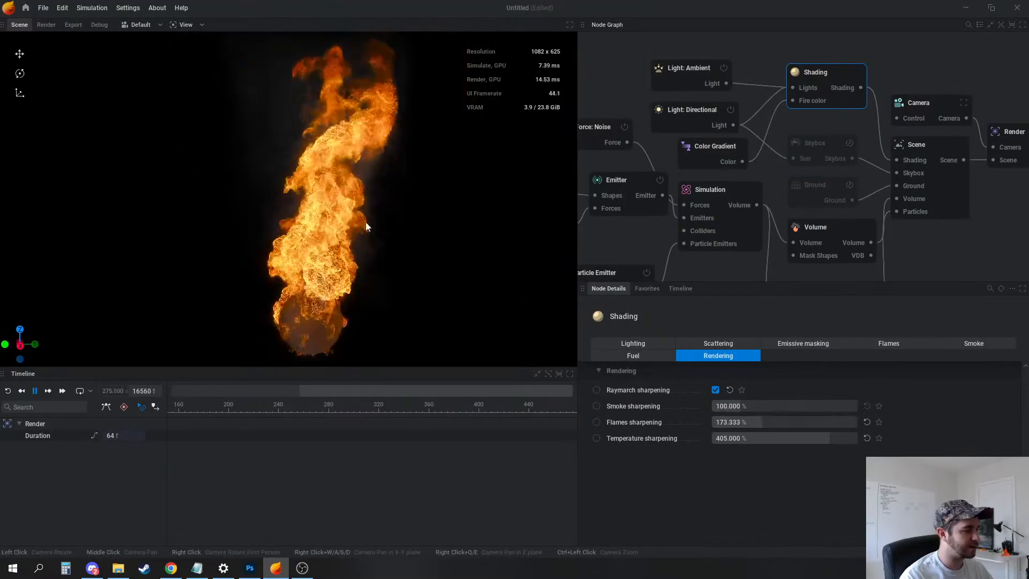
Set the Simulation node's vorticity intensity to about 28.3%
click(718, 192)
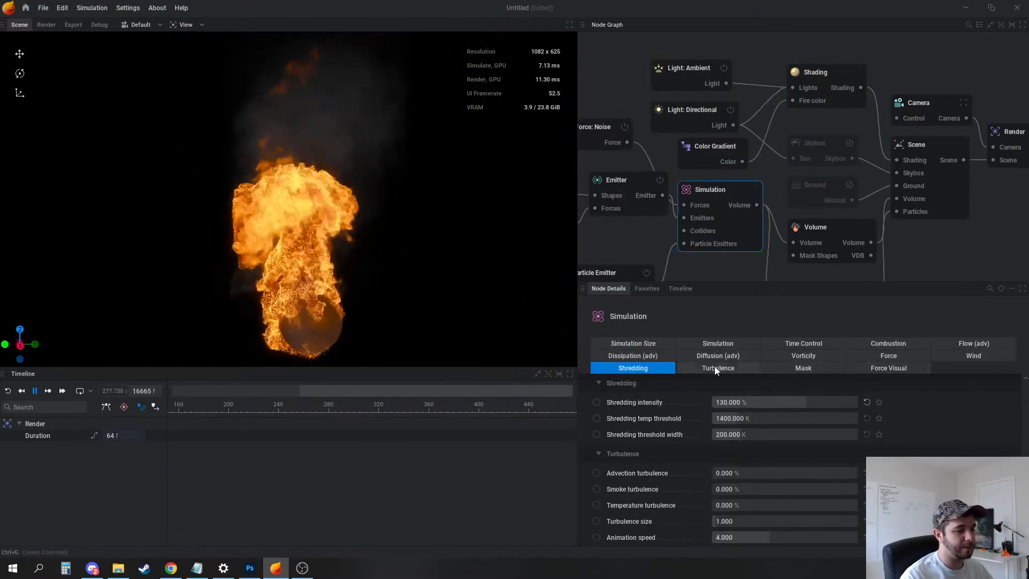
click(809, 357)
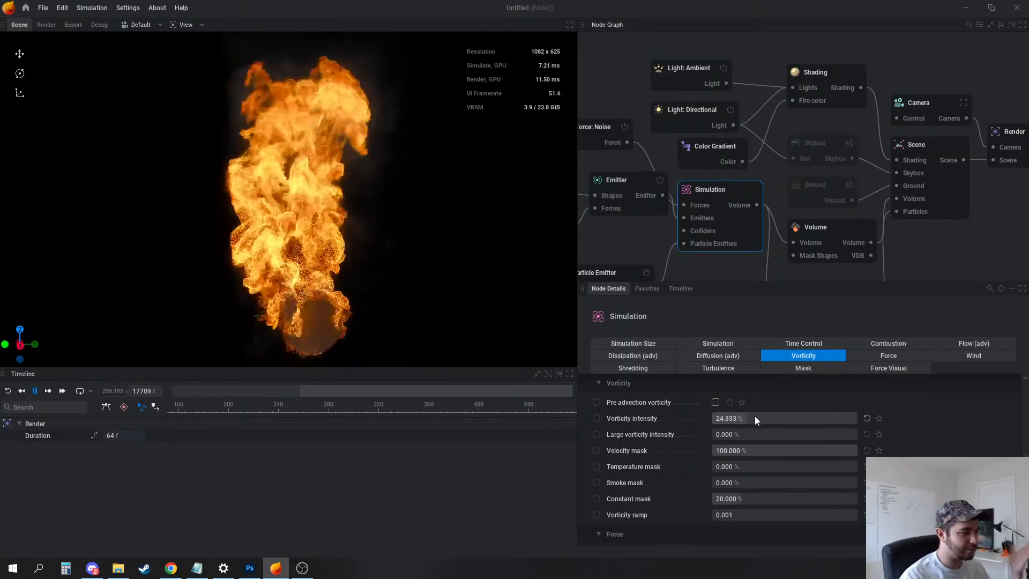
drag(754, 416, 770, 420)
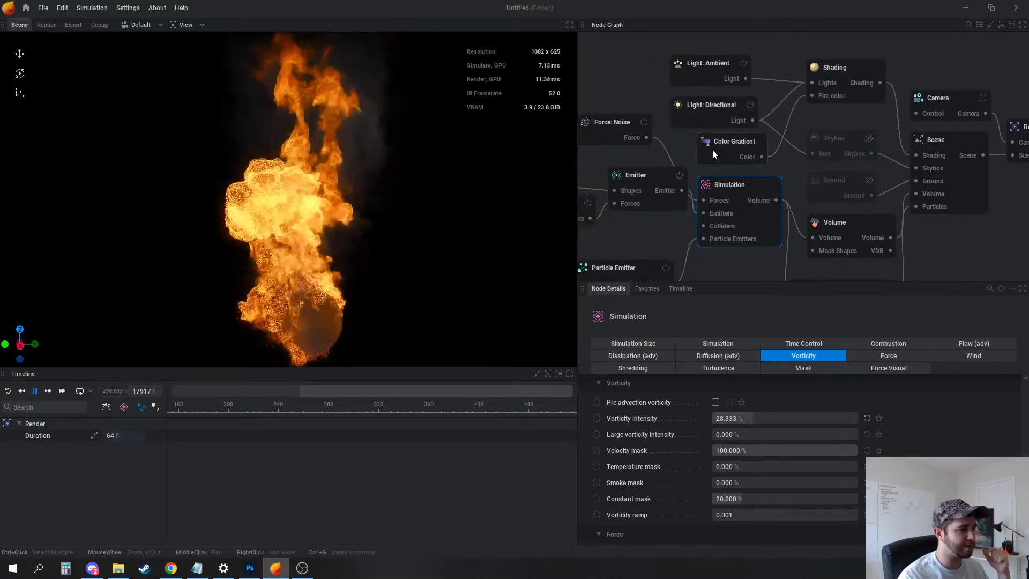
Try extra black stops at several positions along the Color Gradient node's gradient, and remove them again
click(713, 149)
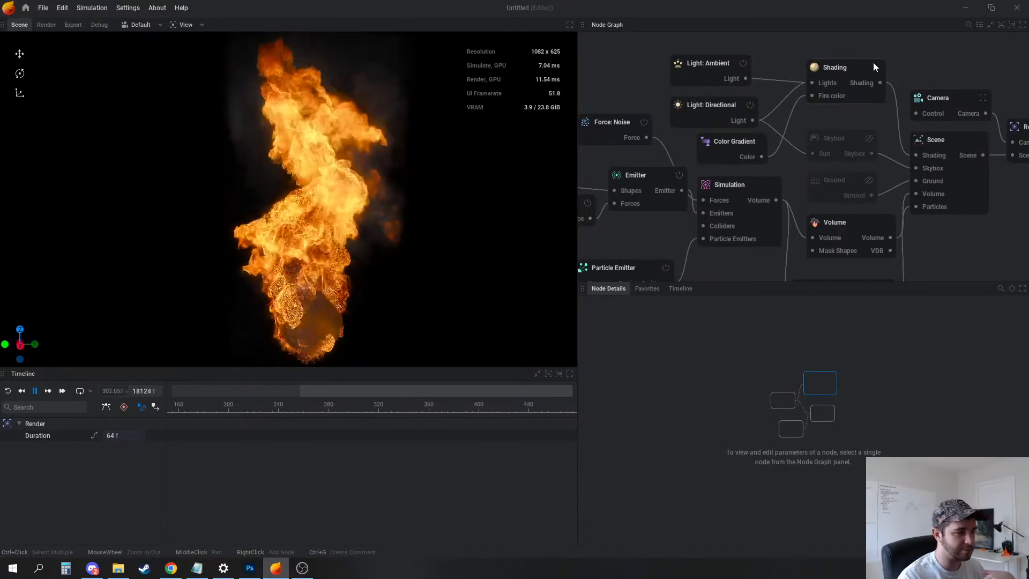
click(845, 67)
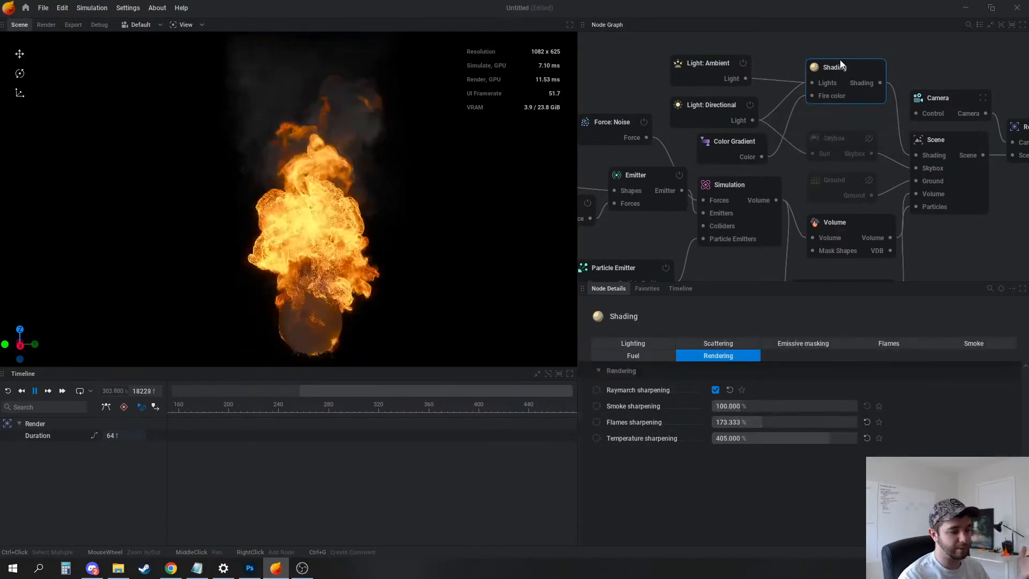
click(702, 144)
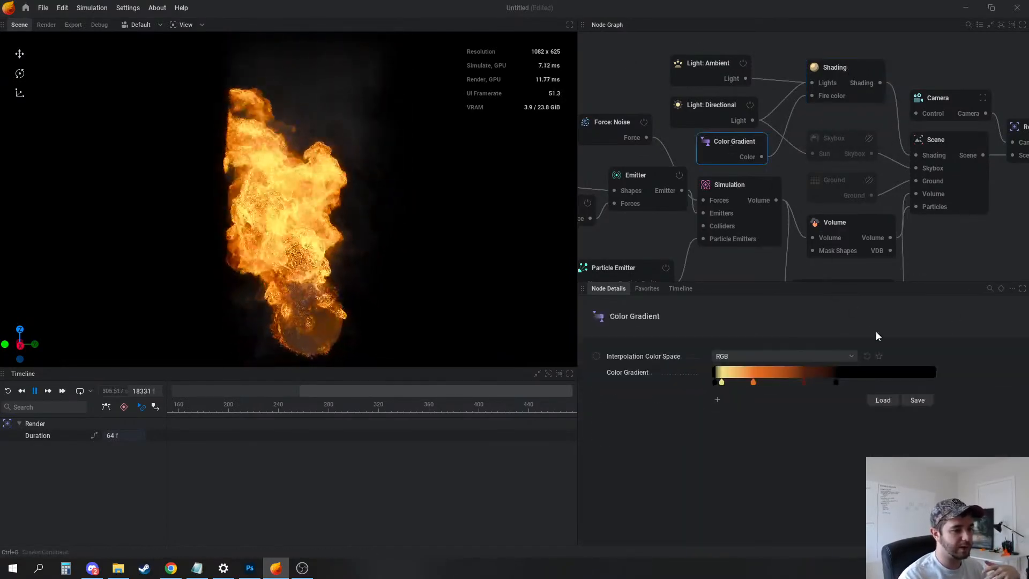
drag(882, 382, 761, 382)
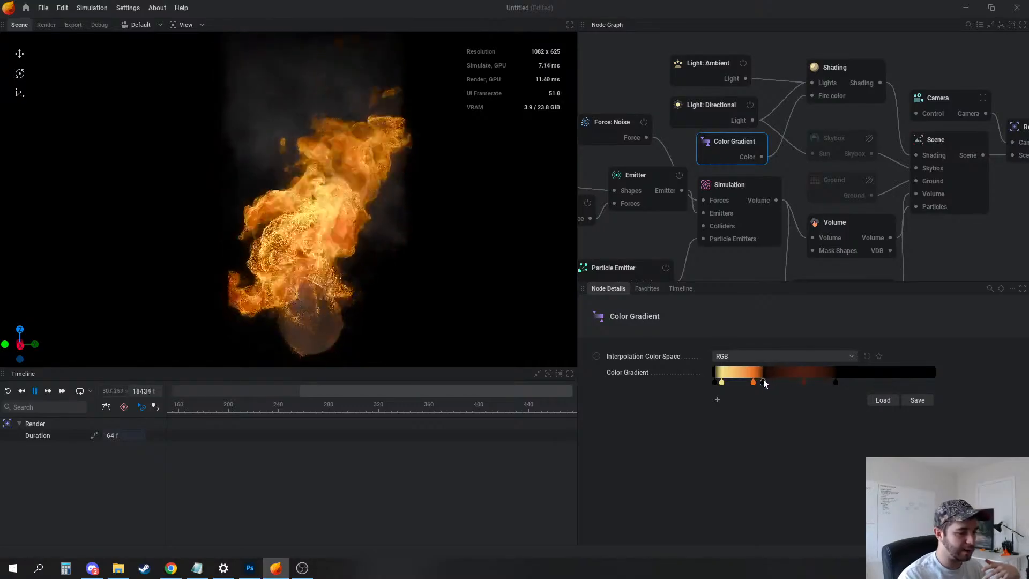
drag(880, 378, 794, 381)
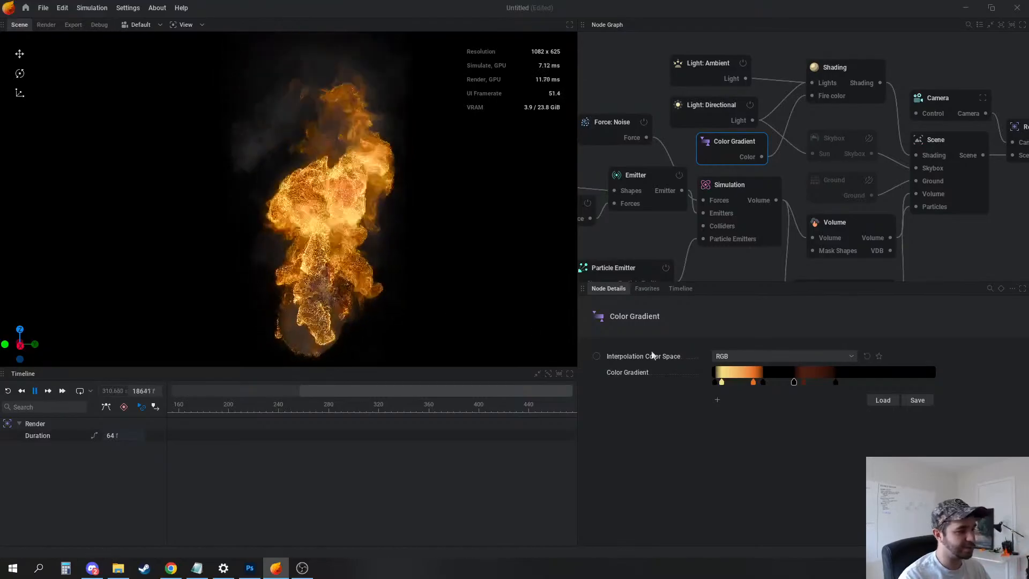
drag(764, 382, 728, 382)
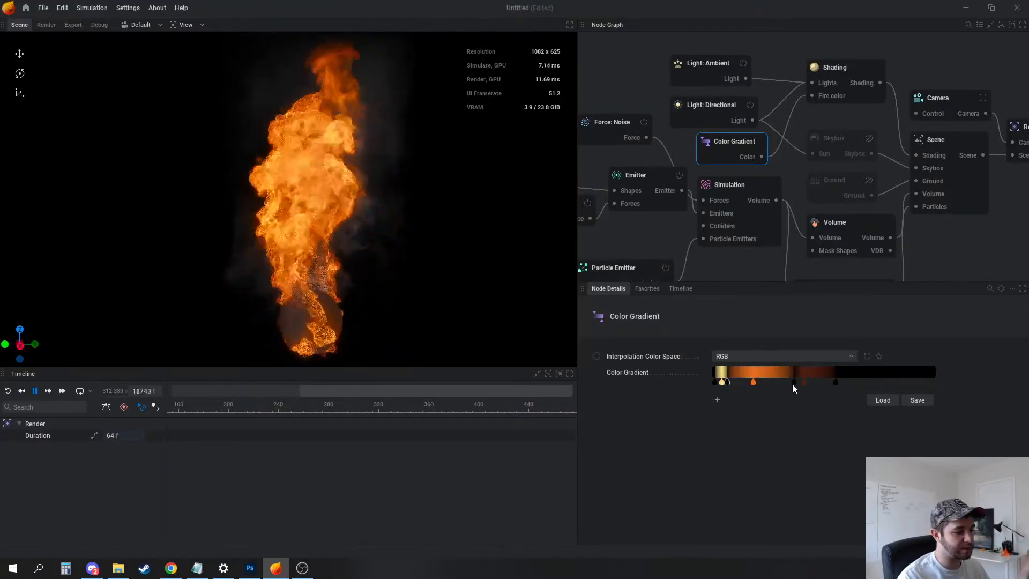
drag(793, 382, 746, 384)
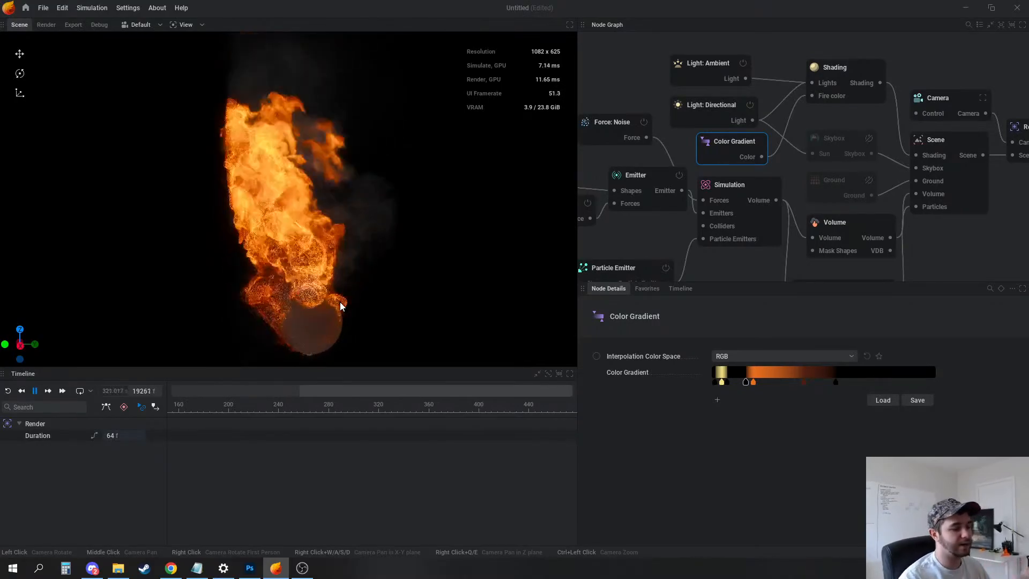
mouse_move(746, 381)
mouse_down()
mouse_move(725, 382)
mouse_move(735, 390)
mouse_up()
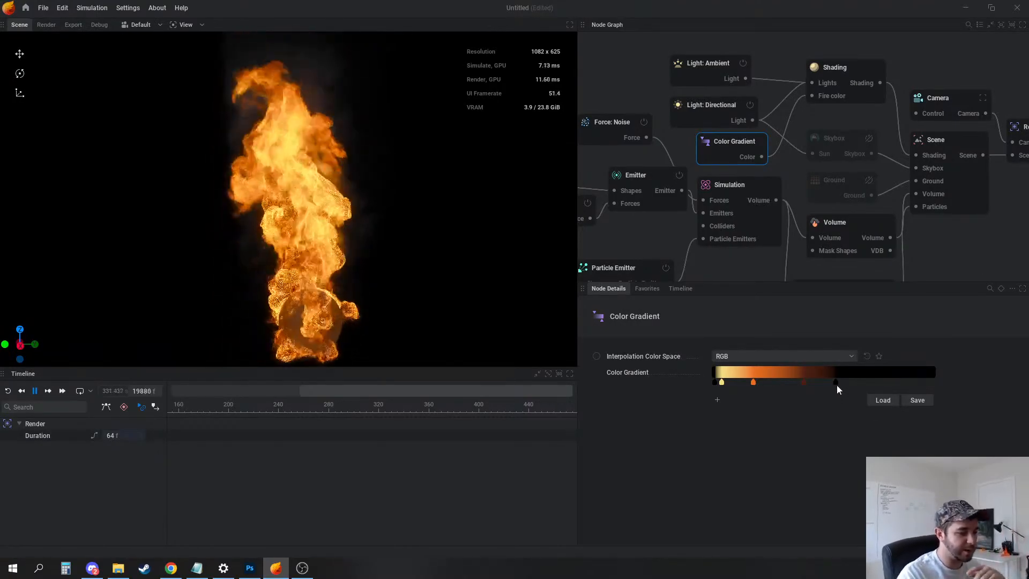
Move the Color Gradient's final black stop closer to the dark red stop
mouse_move(836, 382)
mouse_down()
mouse_move(828, 381)
mouse_move(880, 384)
mouse_move(822, 391)
mouse_up()
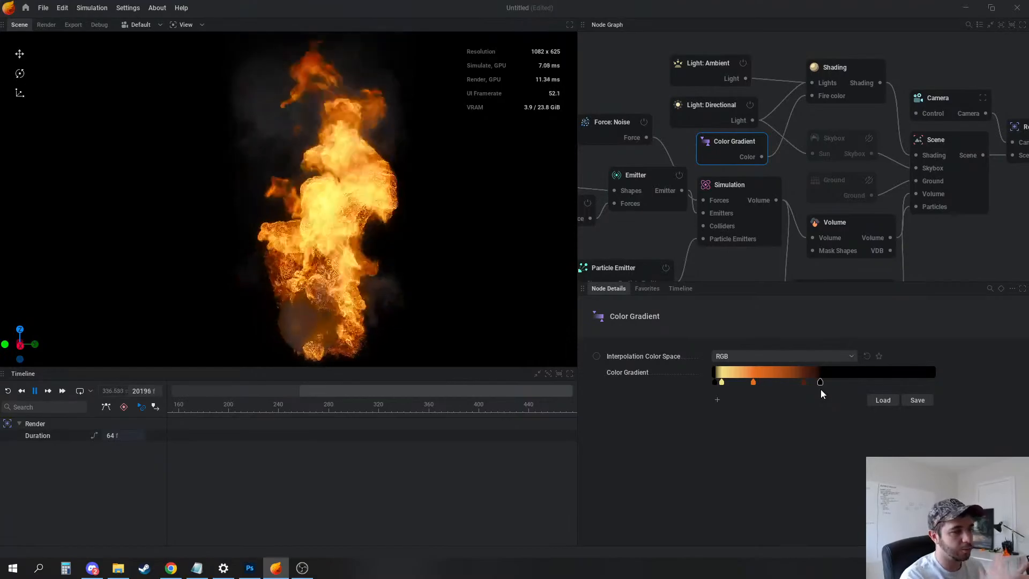
Set the Volume node's volume post process to Dilate
middle_drag(656, 183, 700, 149)
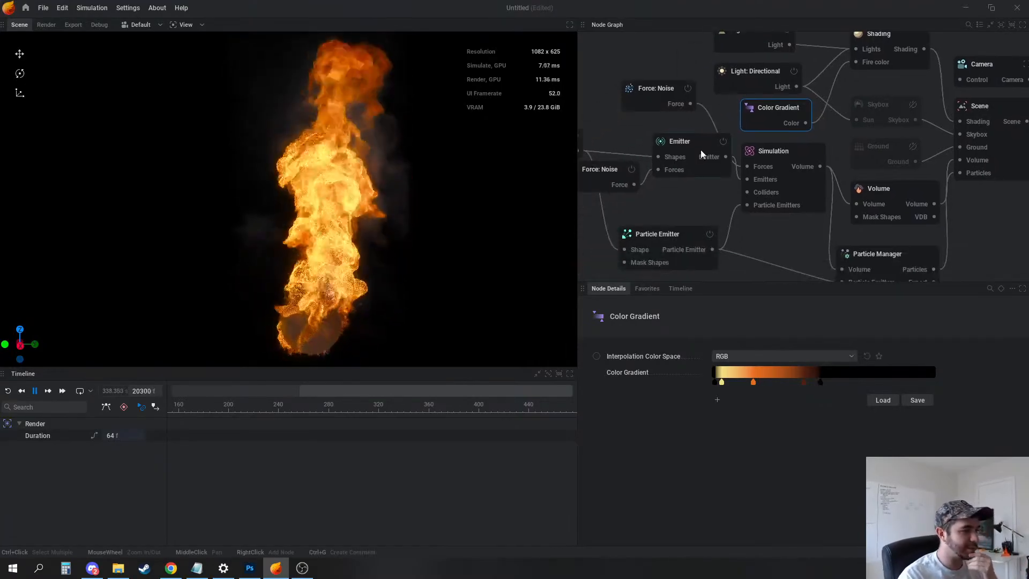
click(874, 197)
click(750, 378)
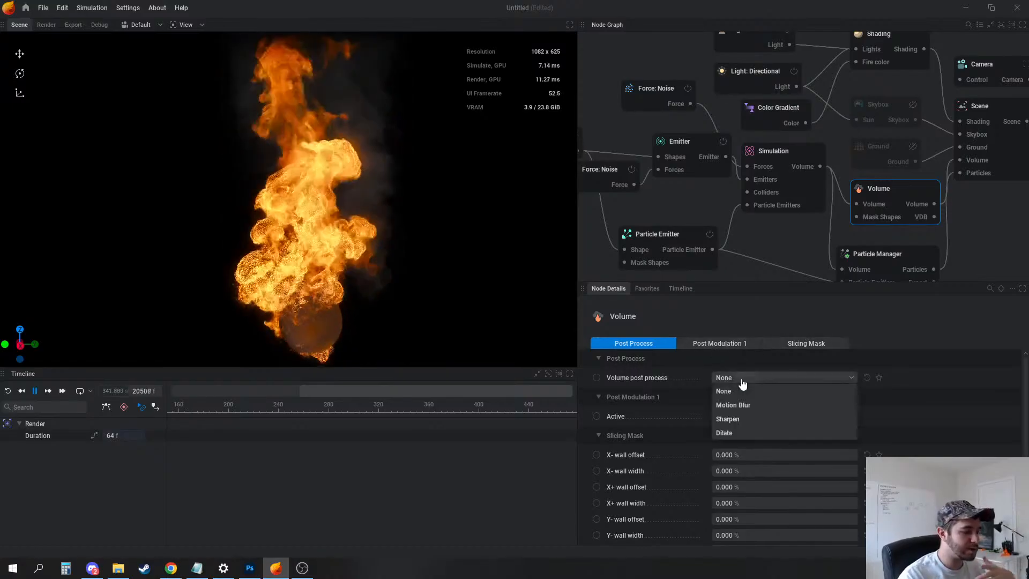
click(733, 432)
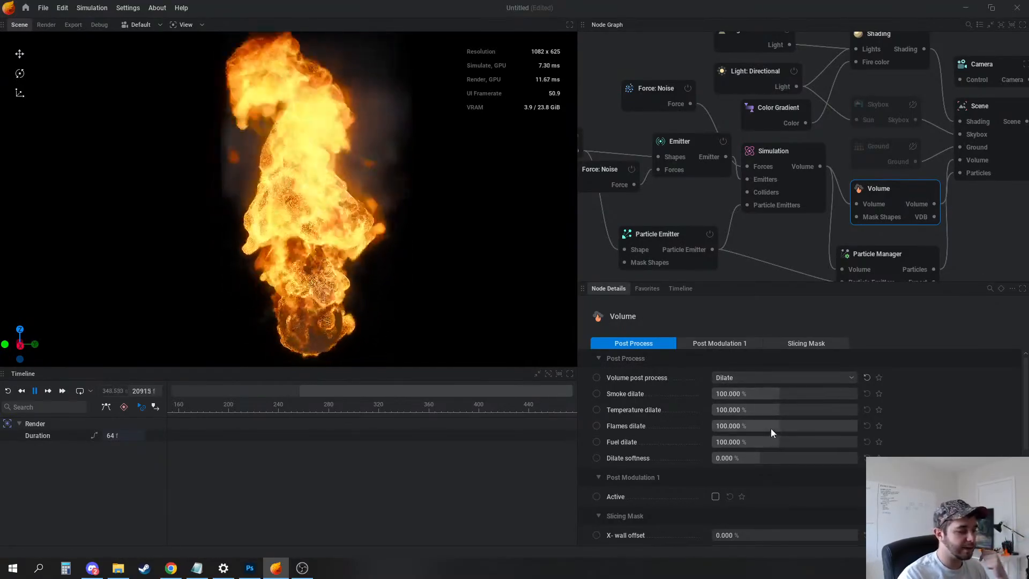
Set the Volume node's smoke dilate to -160%, temperature dilate to -250% and flames dilate to -60%
drag(771, 429, 739, 395)
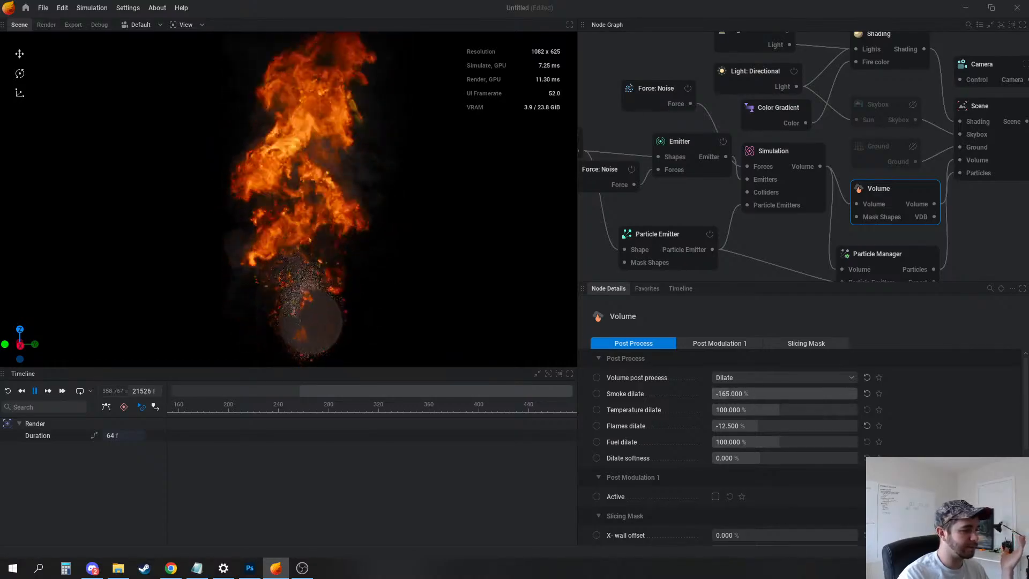
drag(768, 425, 726, 410)
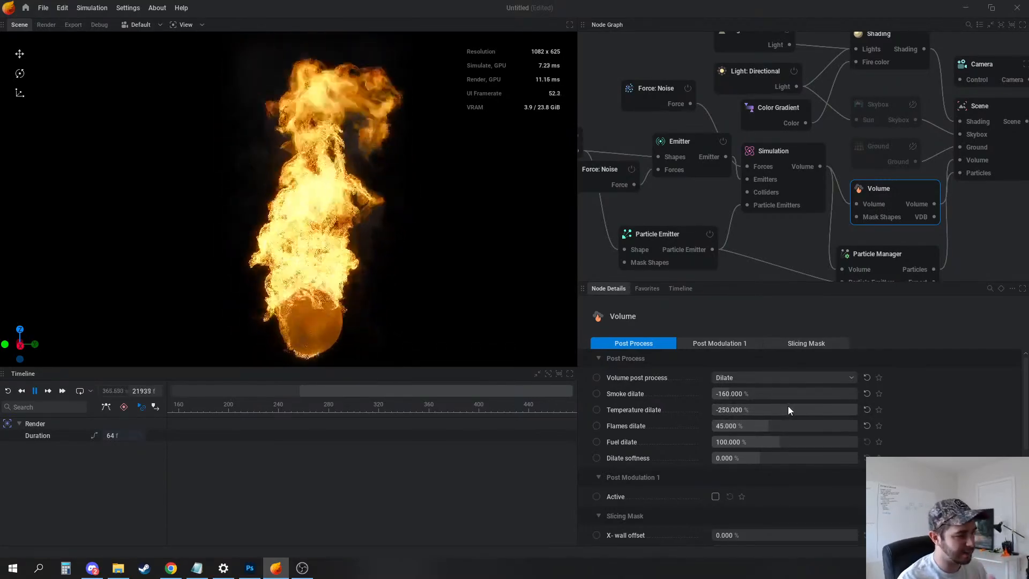
scroll(352, 206, up, 3)
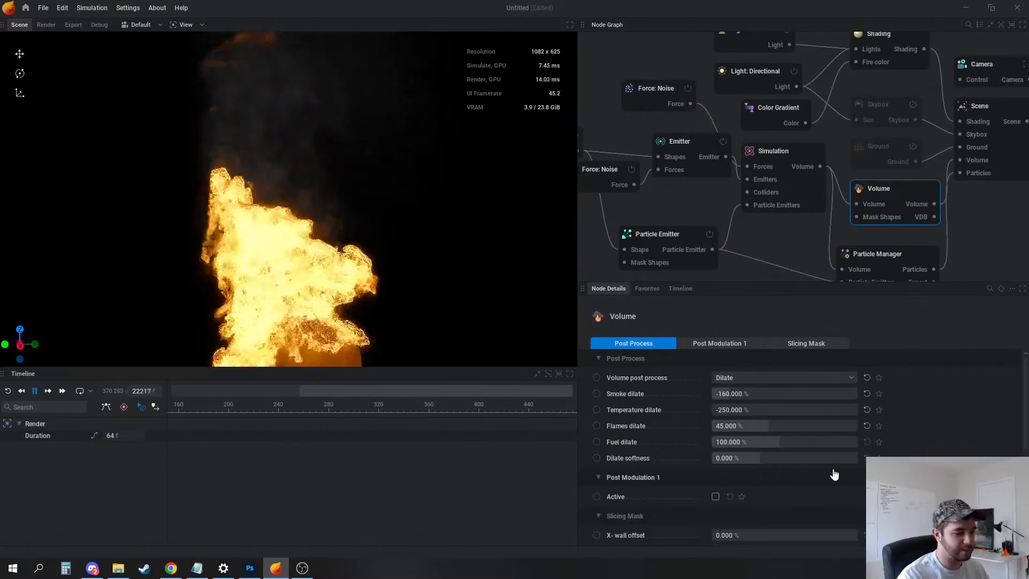
drag(770, 429, 748, 429)
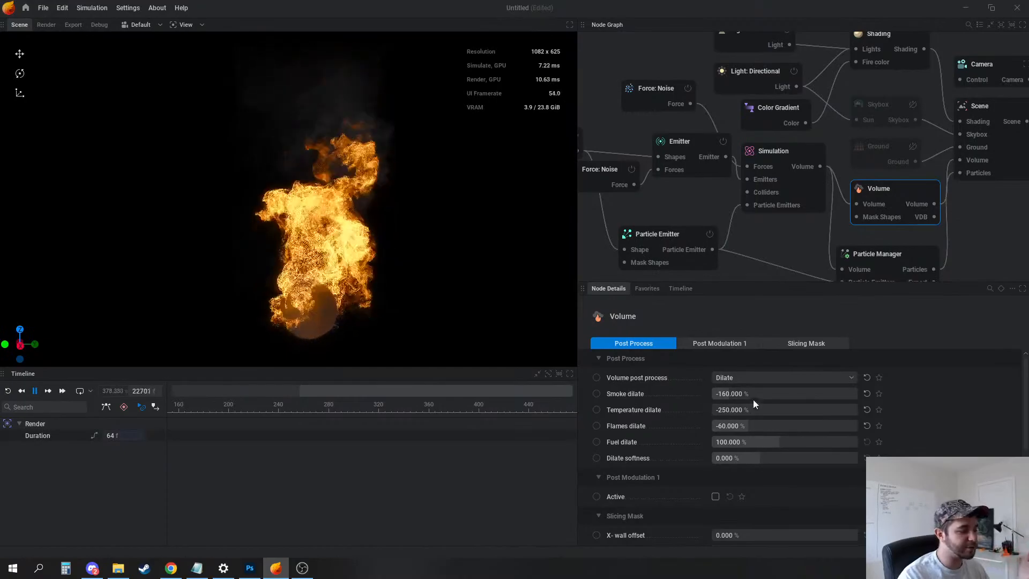
In the Shading node's flames settings, set the coloring remap ramp to 0.55 and shaping by flames to 15000%
middle_drag(792, 156, 776, 214)
click(864, 97)
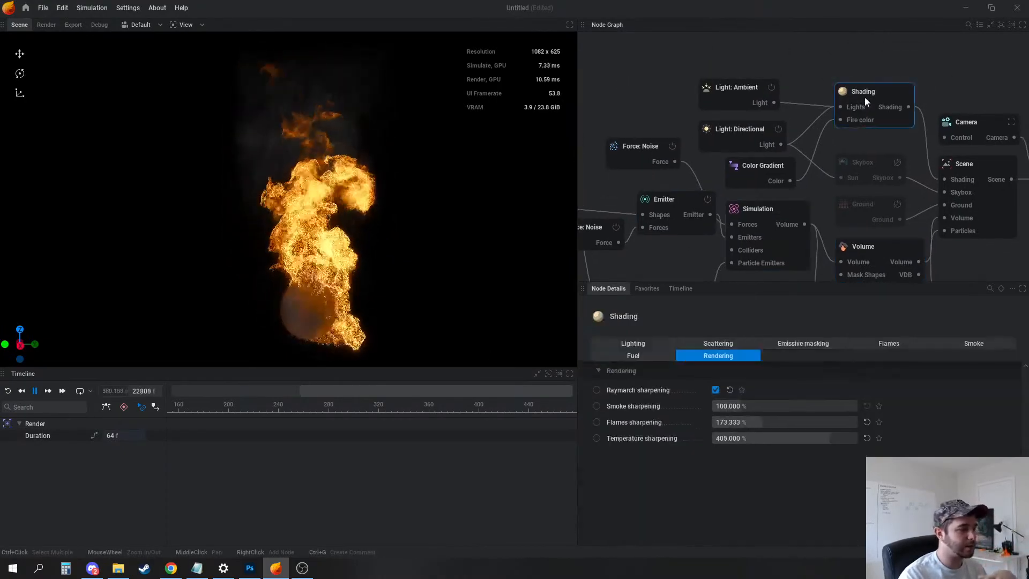
click(909, 343)
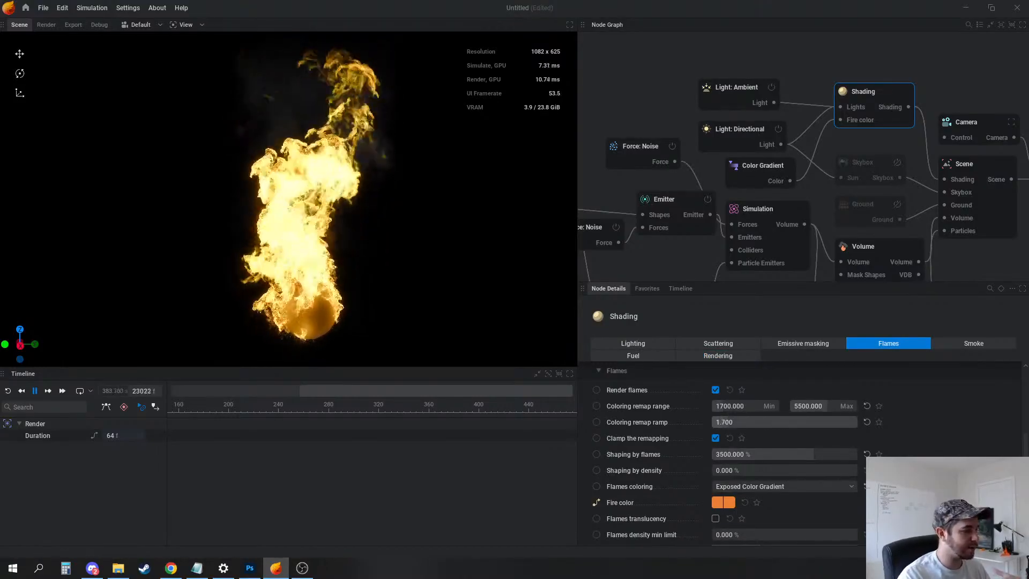
drag(785, 423, 788, 422)
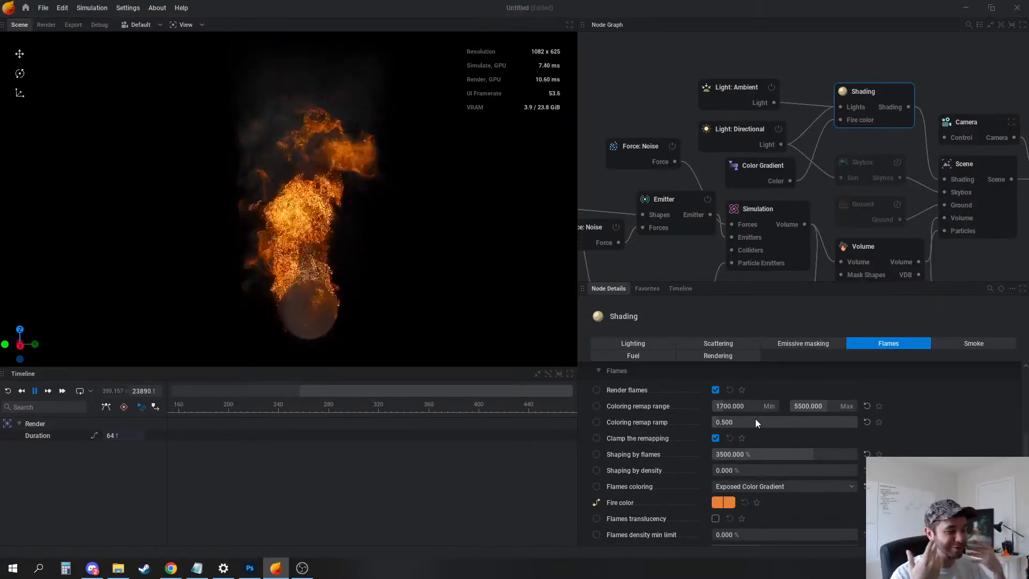
double_click(753, 454)
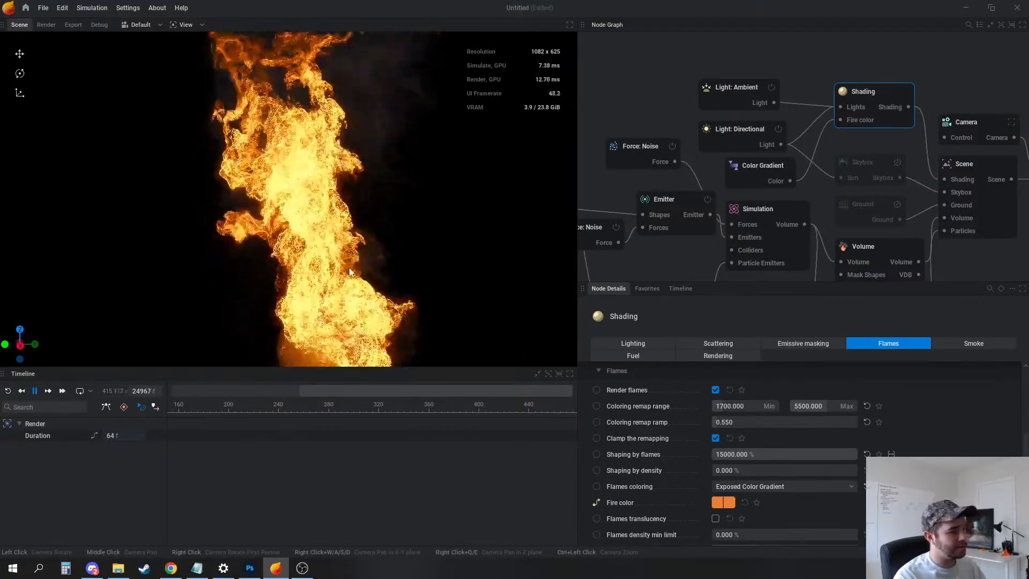
Set the flames coloring remap range to 600 minimum and about 6533 maximum, and reduce shaping by flames to 9100%
drag(735, 405, 719, 405)
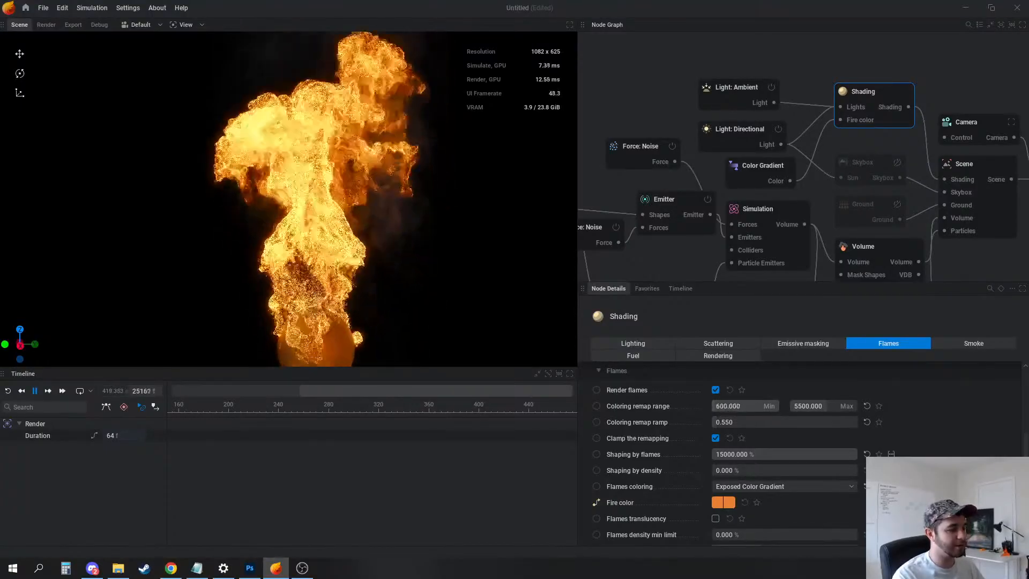
drag(820, 406, 838, 406)
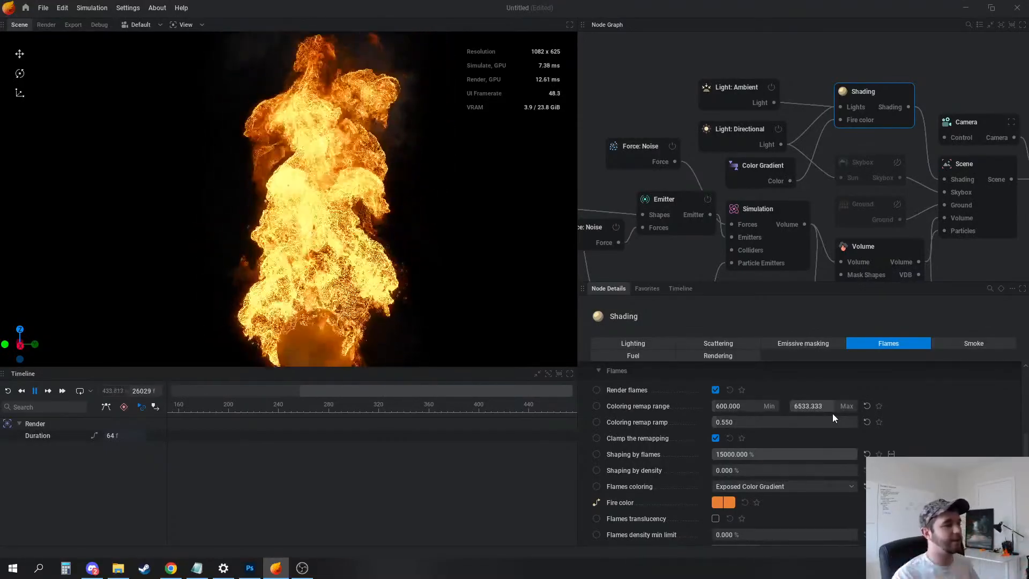
drag(838, 455, 799, 454)
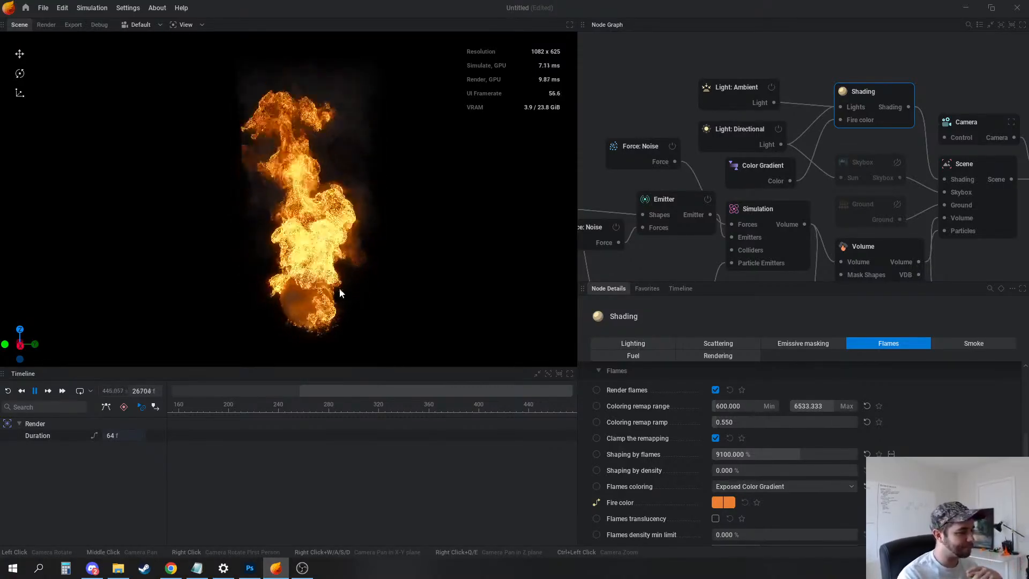
Raise the Shape: Primitive sphere in the scene to about Y 0.346 m and Z 7.206 m
middle_drag(666, 218, 708, 166)
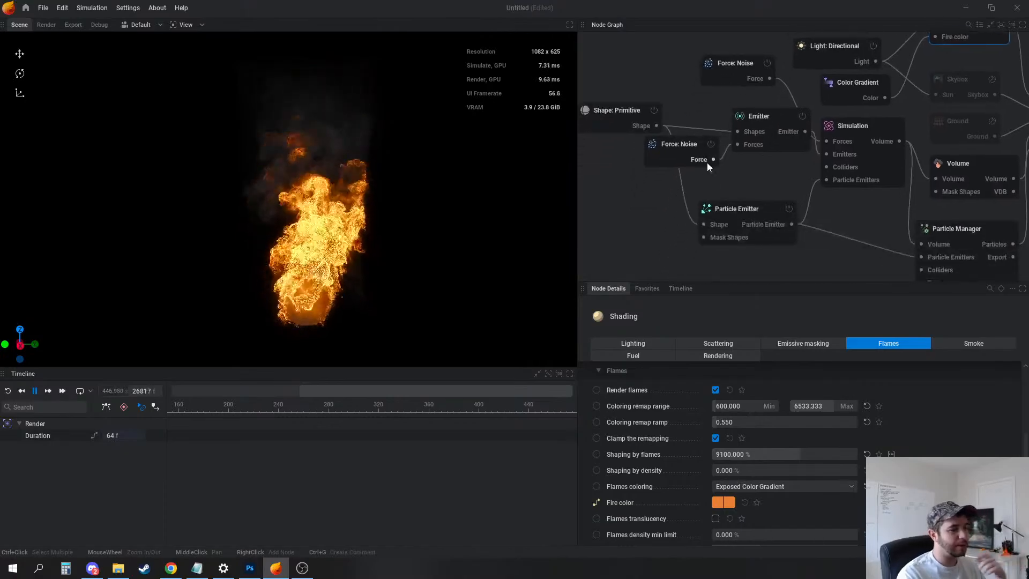
middle_drag(721, 210, 797, 228)
click(692, 128)
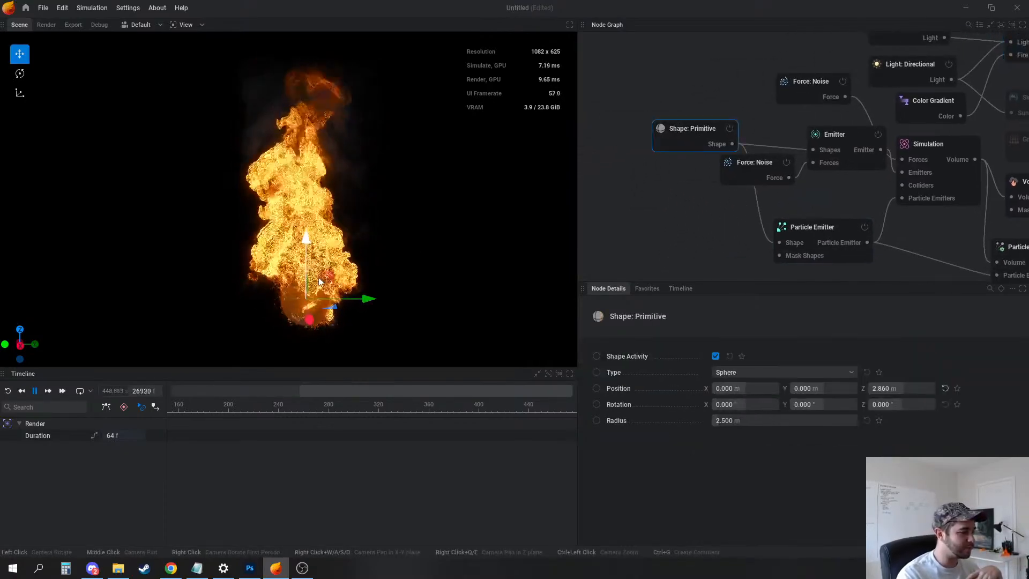
drag(345, 261, 333, 236)
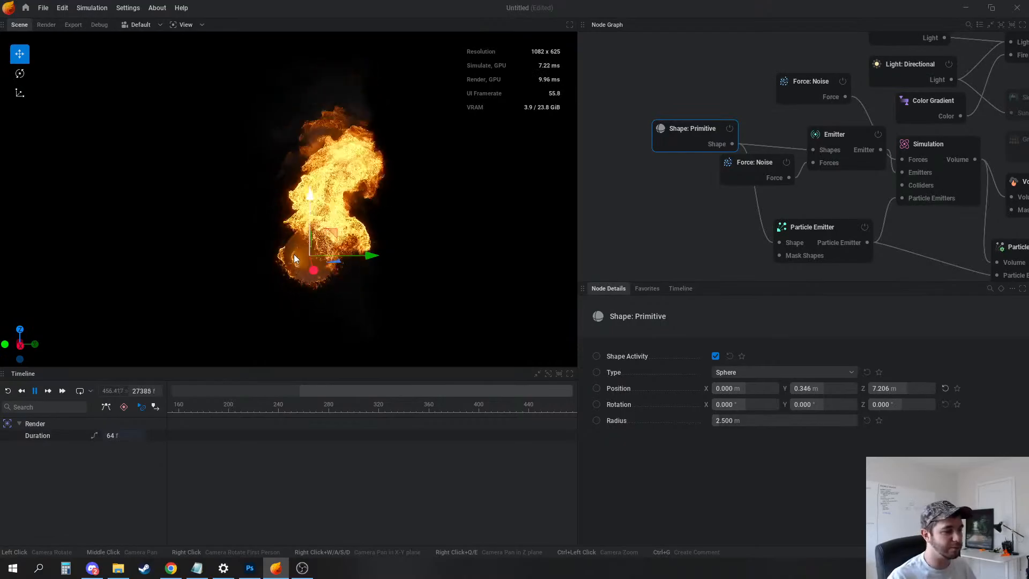
Increase the Particle Emitter's injected fuel to about 1.336%
click(794, 229)
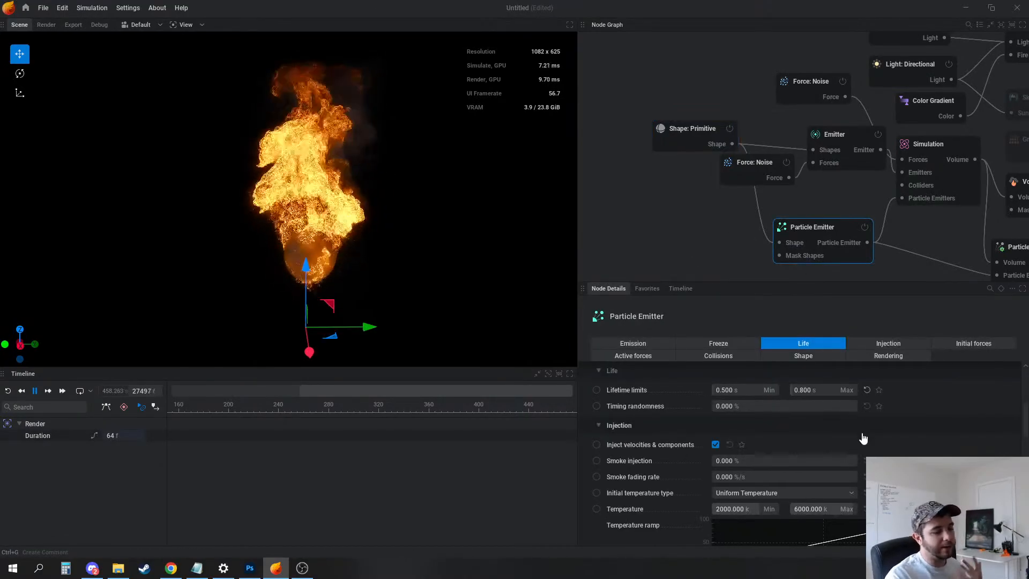
scroll(844, 477, down, 2)
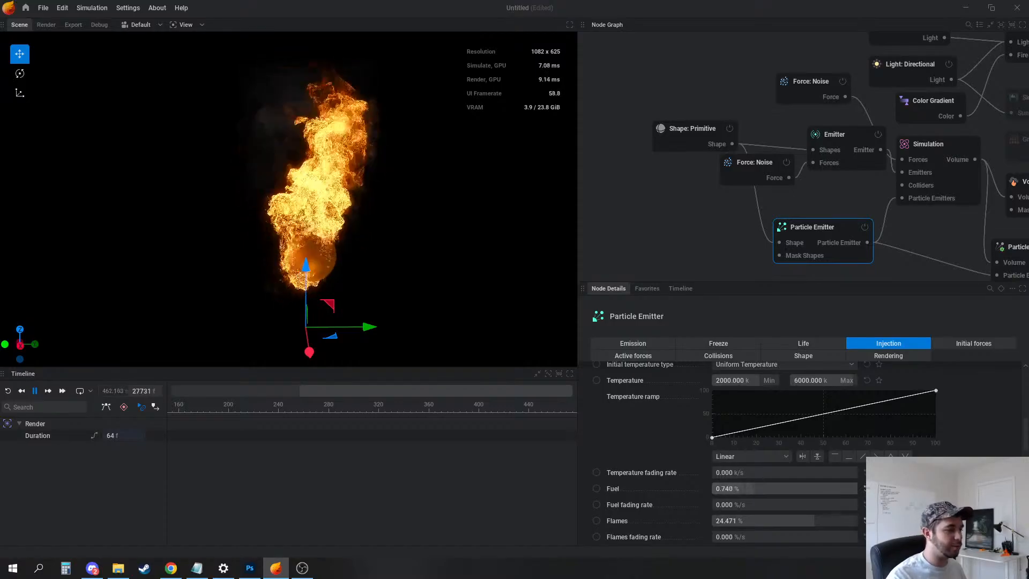
drag(756, 488, 758, 487)
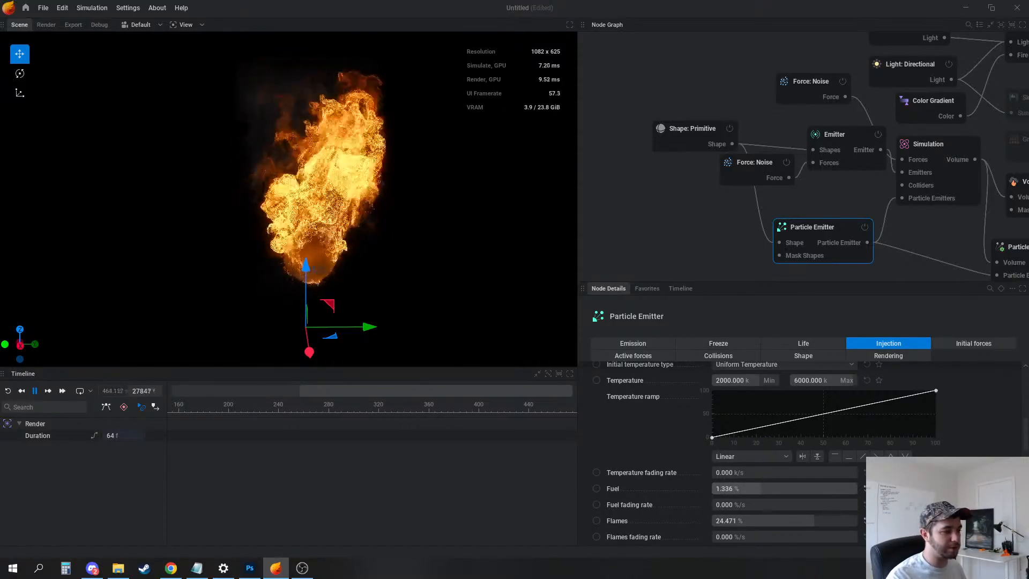
Raise the Particle Emitter's injected fuel to about 12.1% and lower the Simulation's buoyancy to about 14.17% of gravity per 1000K
drag(753, 488, 788, 489)
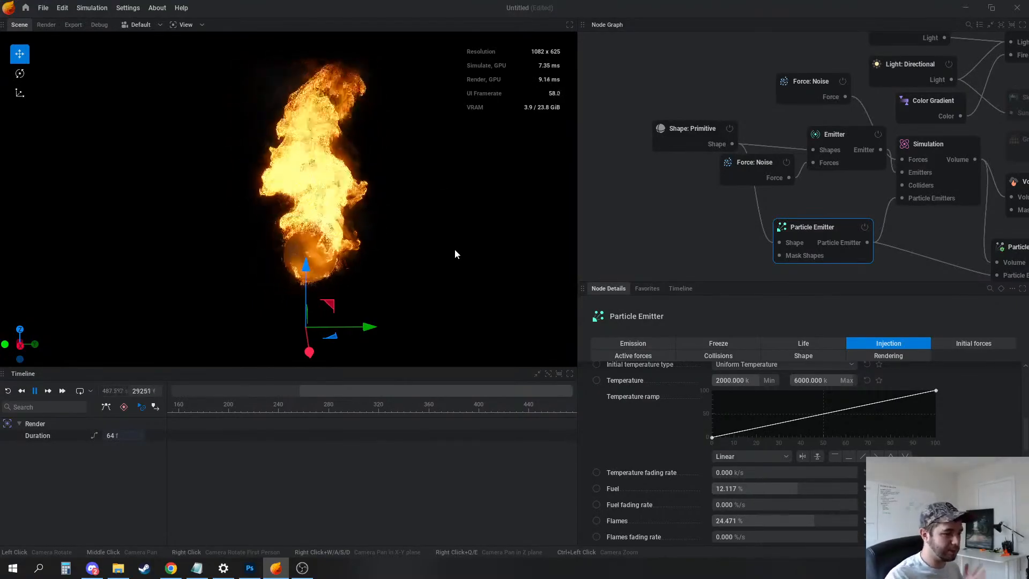
click(935, 182)
click(888, 356)
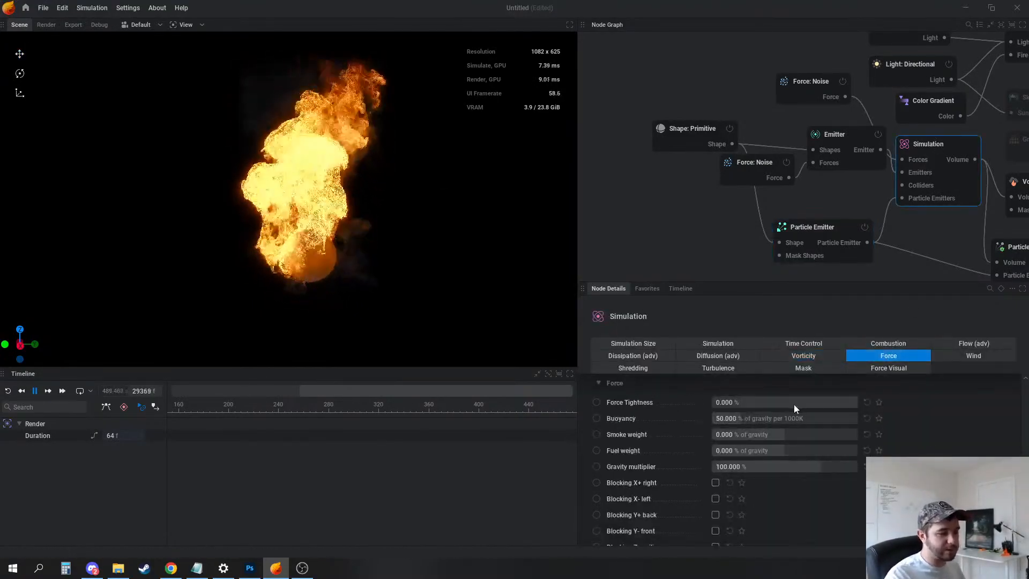
drag(766, 420, 724, 421)
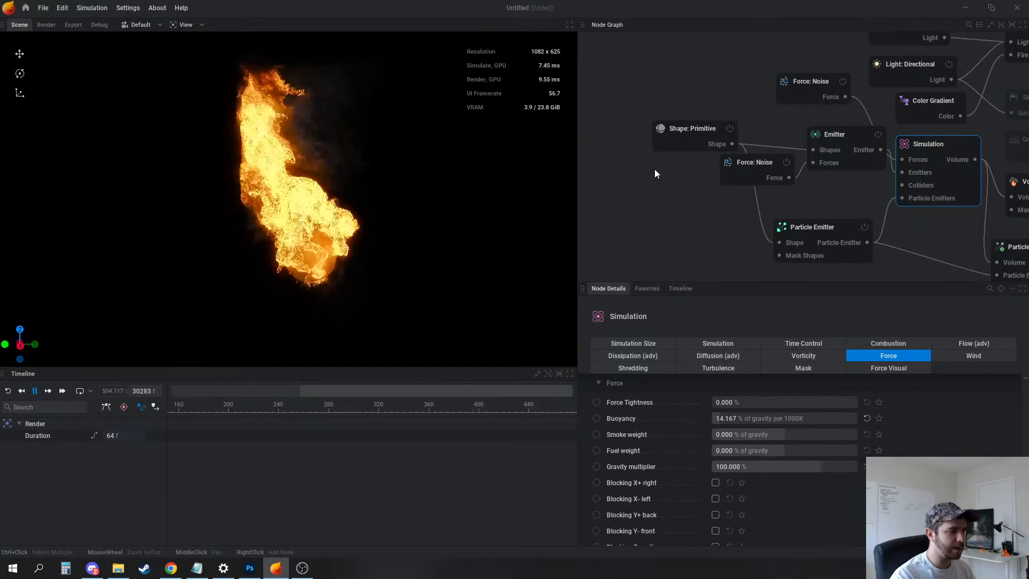
Set the Particle Emitter's emission rate to about 17780 particles per second
click(811, 226)
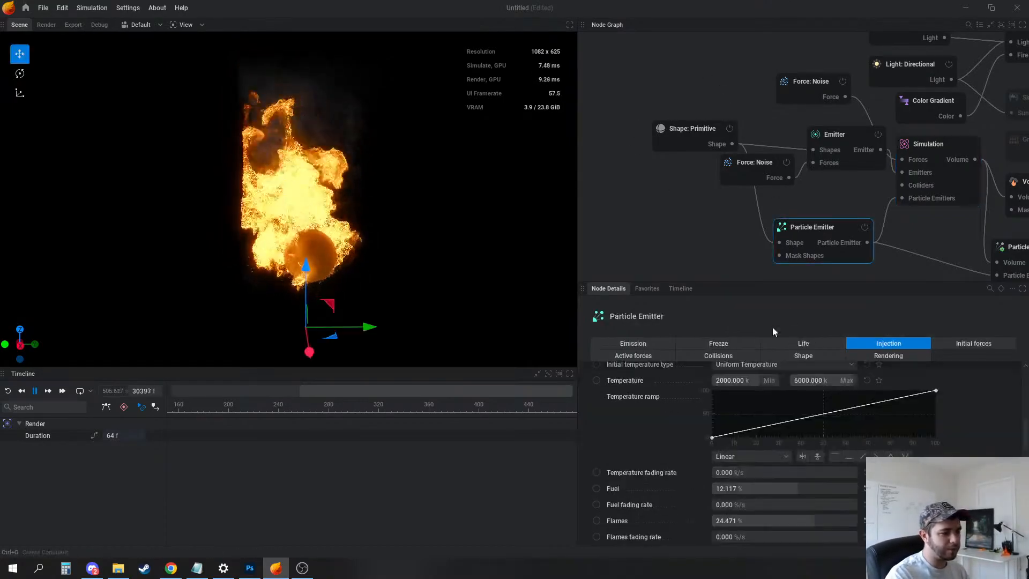
click(637, 344)
drag(783, 438, 724, 417)
scroll(783, 438, down, 1)
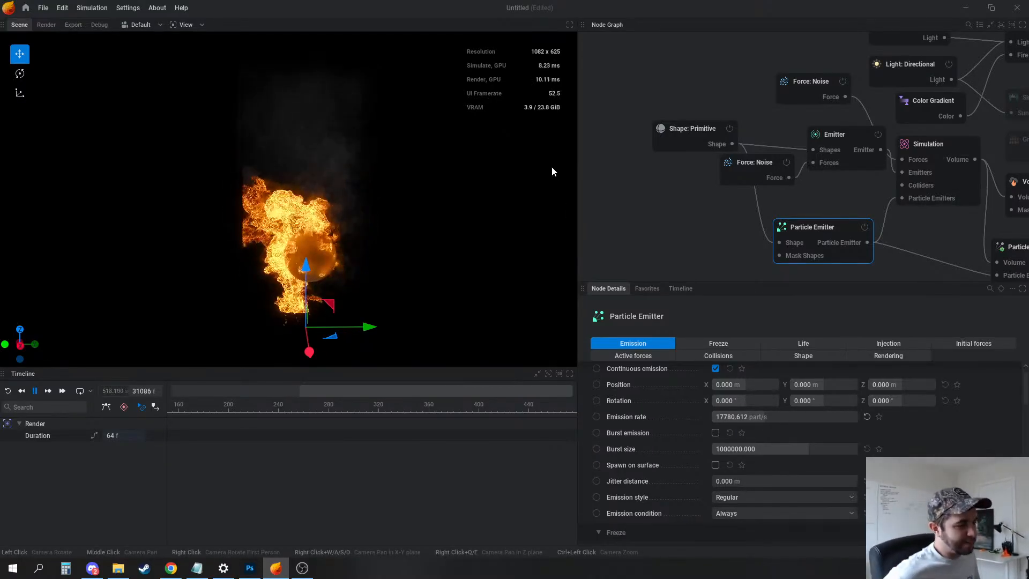
click(665, 189)
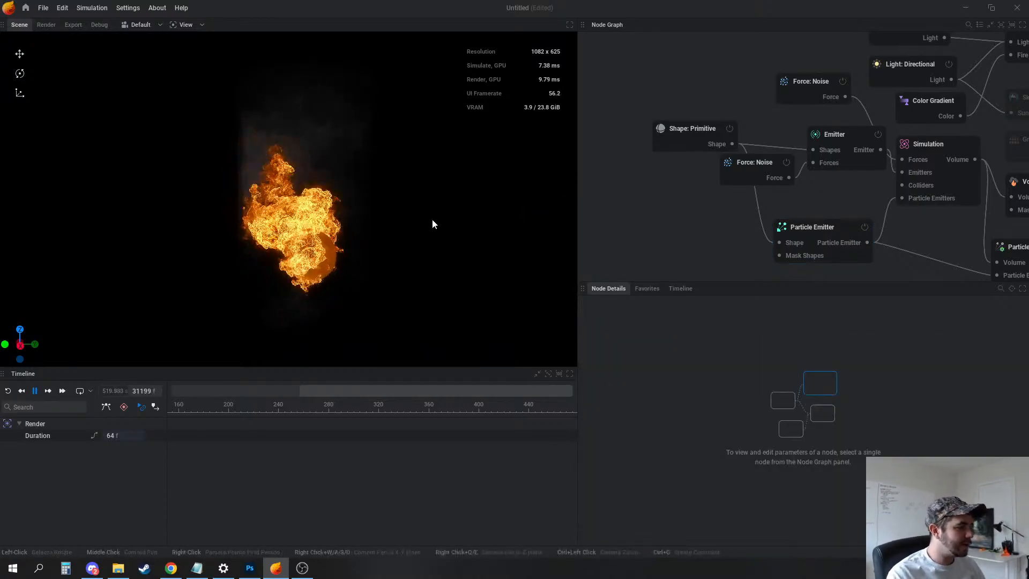
Set the Simulation's voxel count to 64 in X and 512 in Y, and apply the new resolution
click(908, 148)
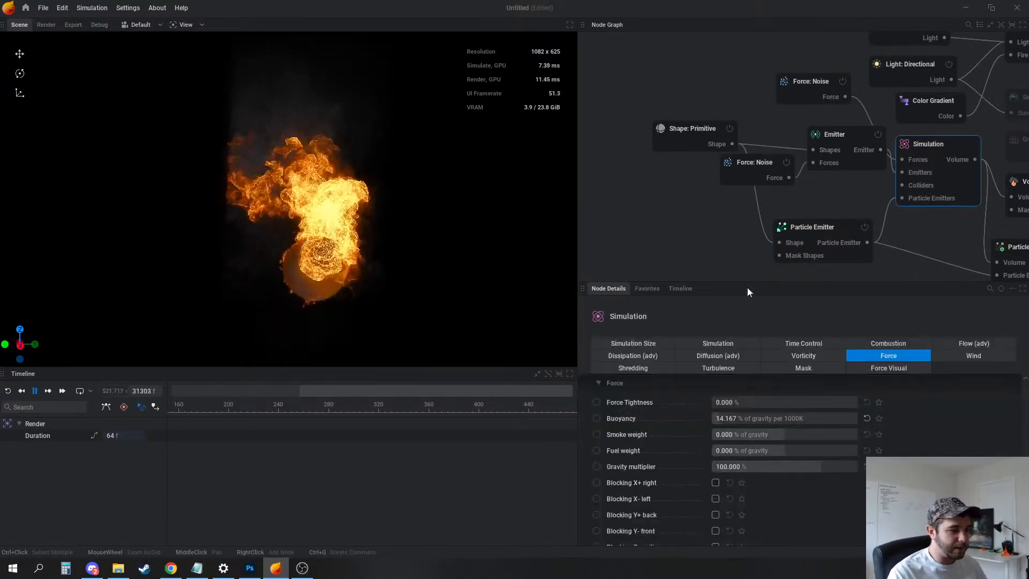
click(648, 343)
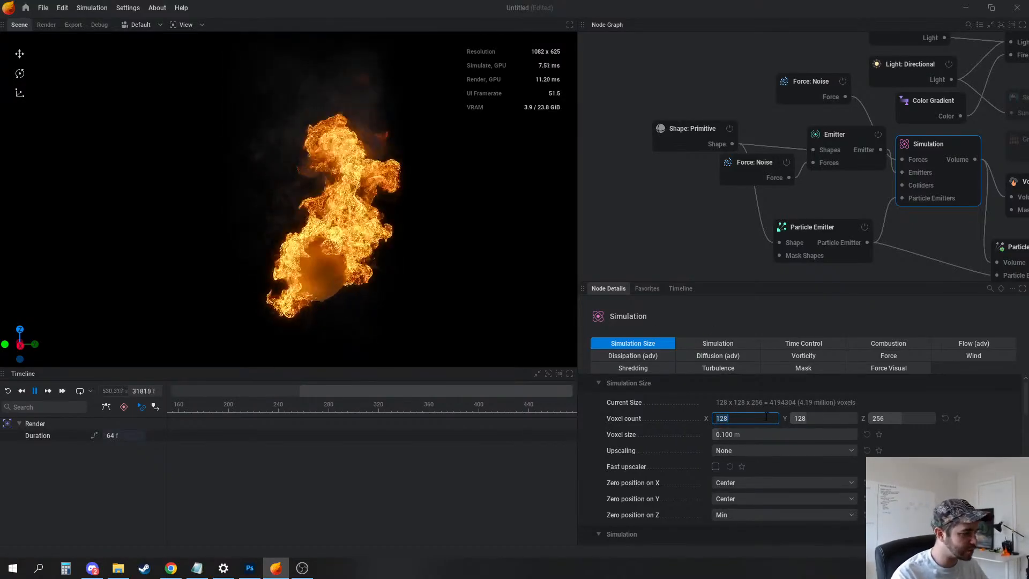
text(97)
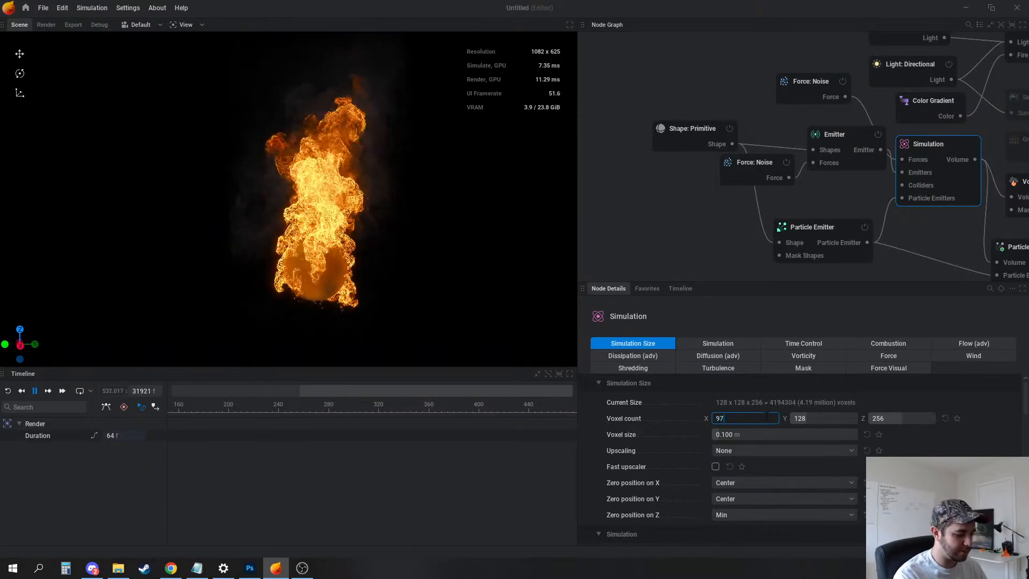
key(BackSpace)
key(BackSpace)
text(64)
key(Return)
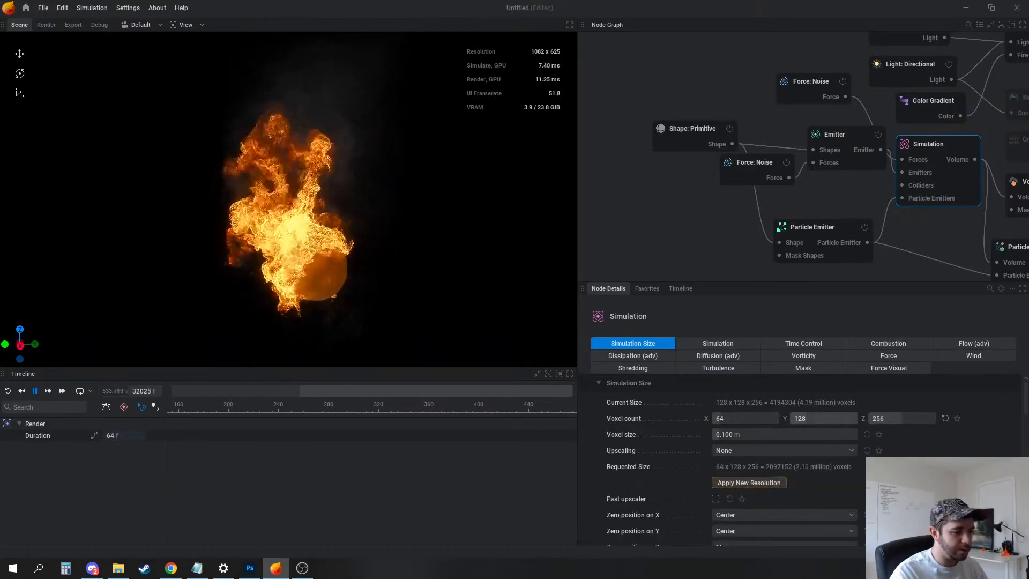
click(827, 423)
text(512)
key(Return)
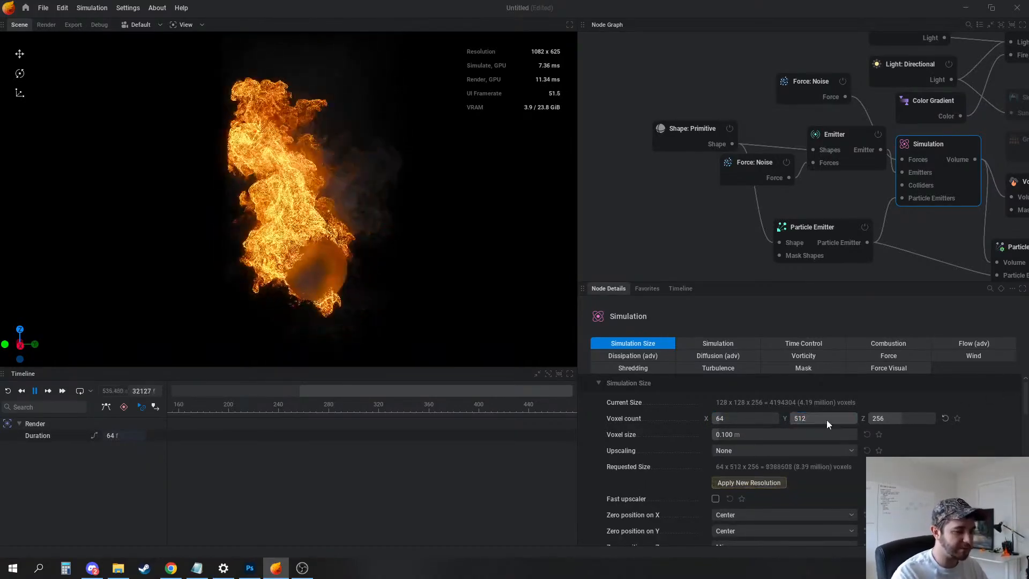
click(749, 482)
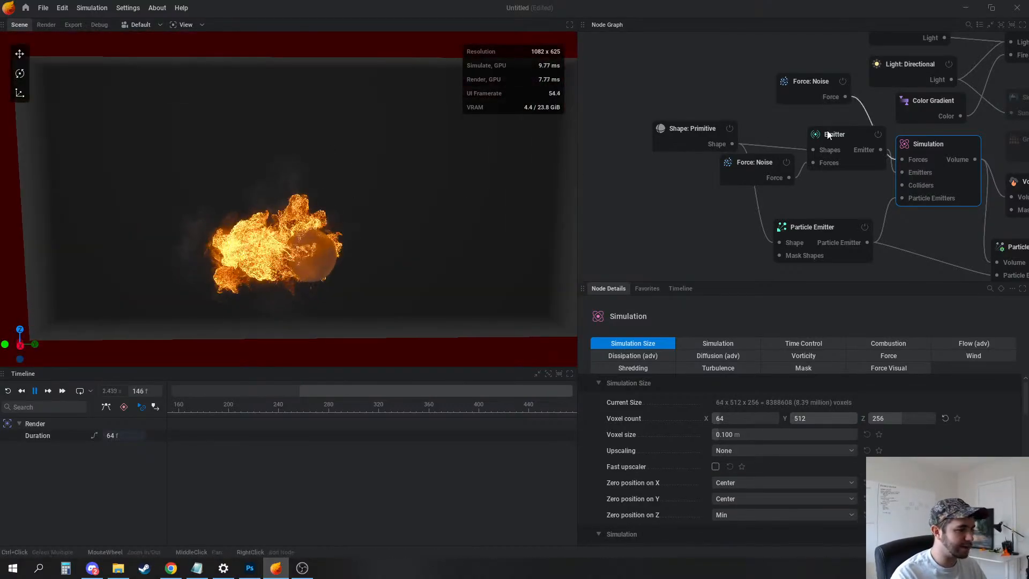
Disconnect the sphere Shape: Primitive from the Emitter and the Particle Emitter, and move it aside in the node graph
middle_drag(828, 135, 744, 113)
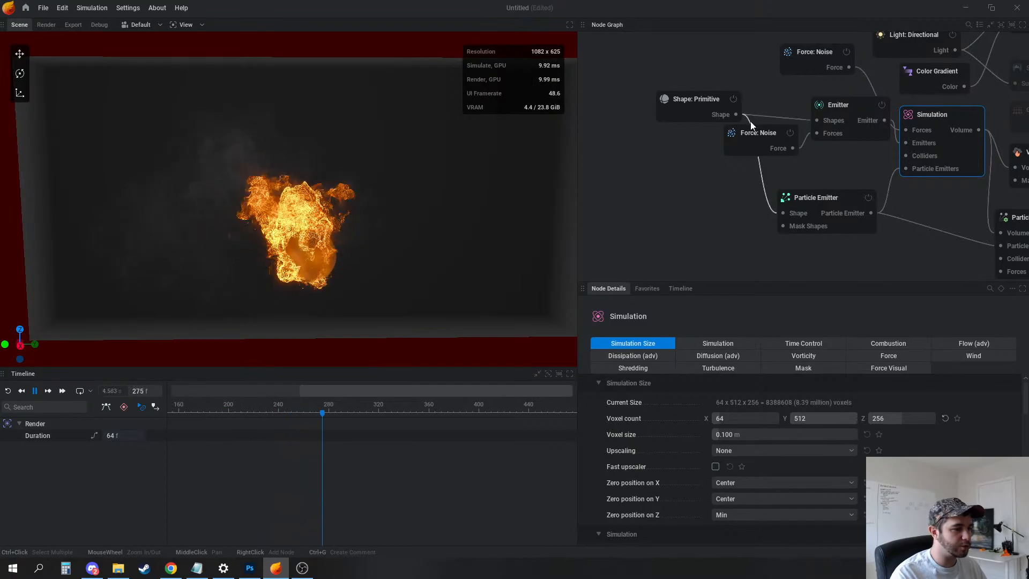
click(761, 116)
click(749, 118)
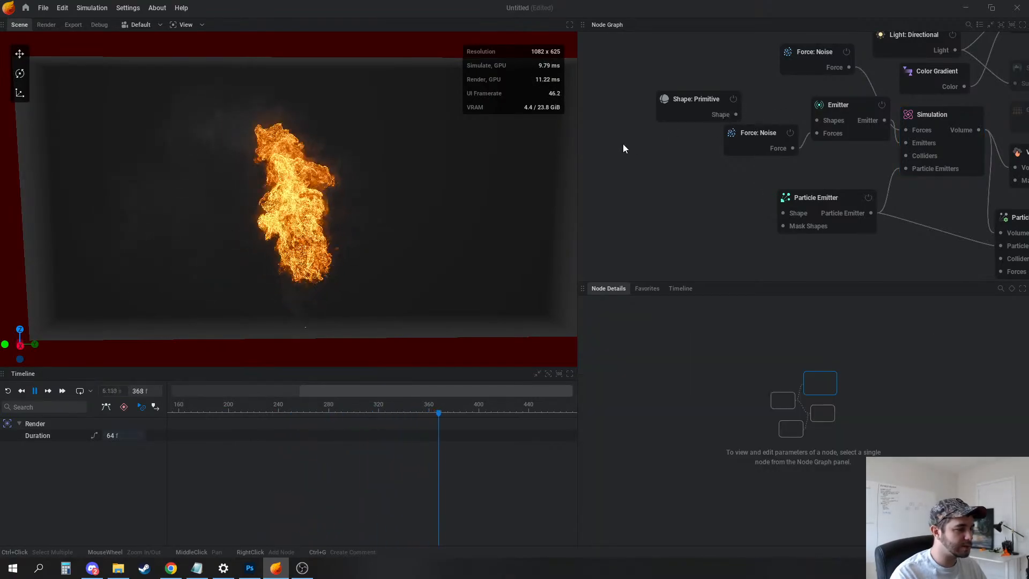
drag(680, 103, 626, 117)
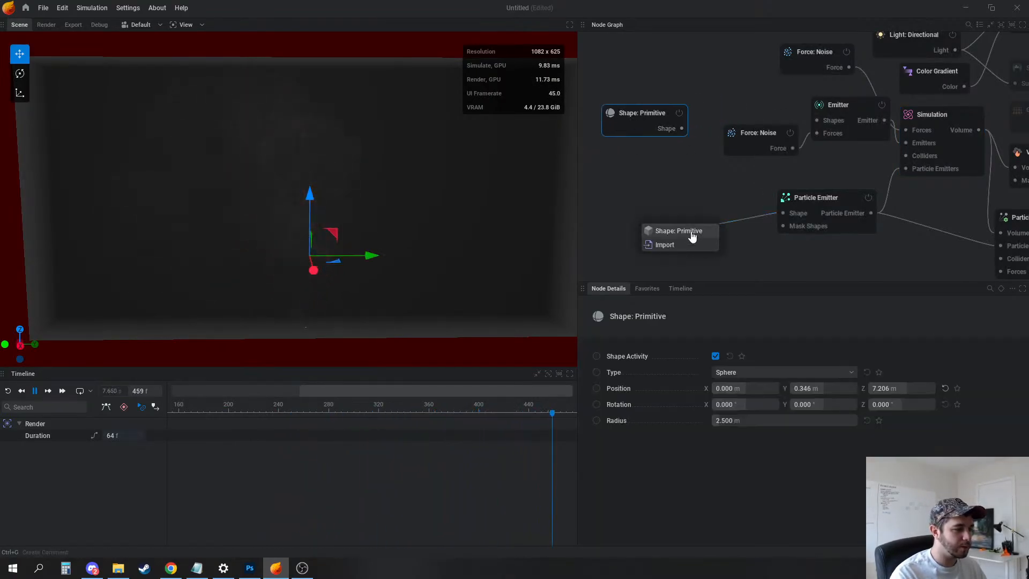
Connect a new Shape: Primitive to the Particle Emitter's Shape input and change its type to Box
middle_drag(663, 194, 760, 164)
click(740, 372)
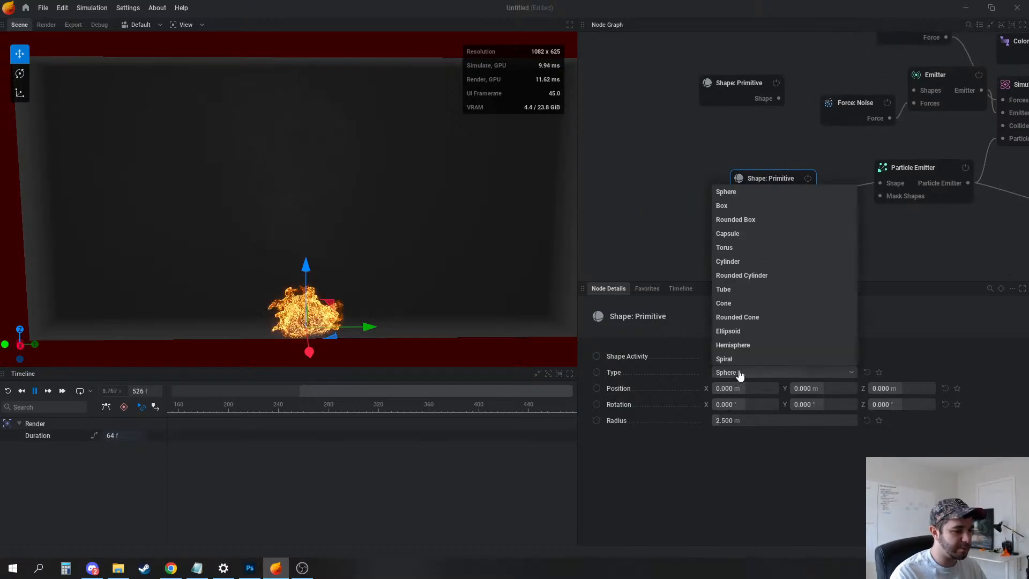
click(732, 207)
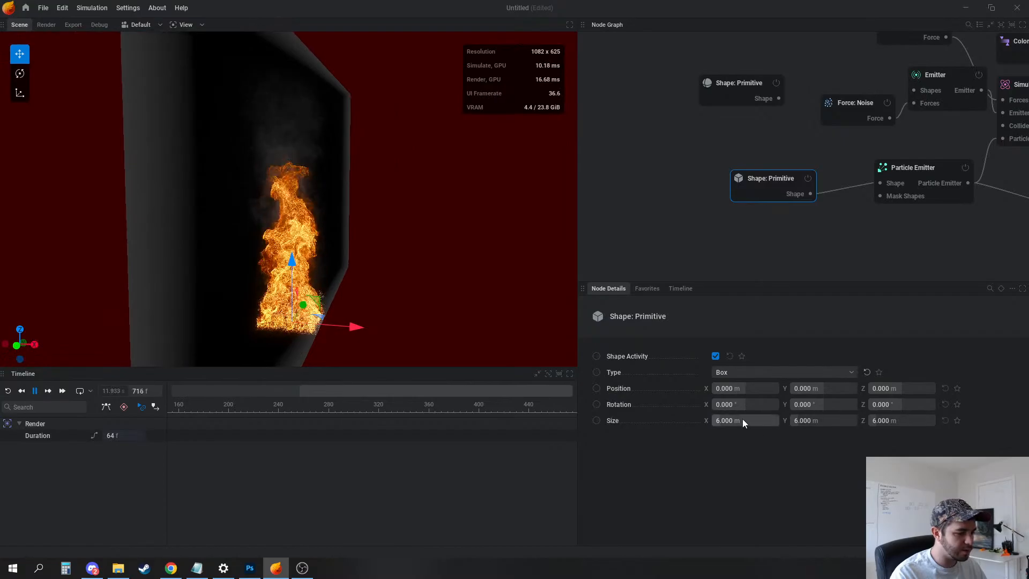
Resize the box shape into a long thin strip, 1 m in X and about 22.17 m in Y
click(741, 420)
text(1)
key(Return)
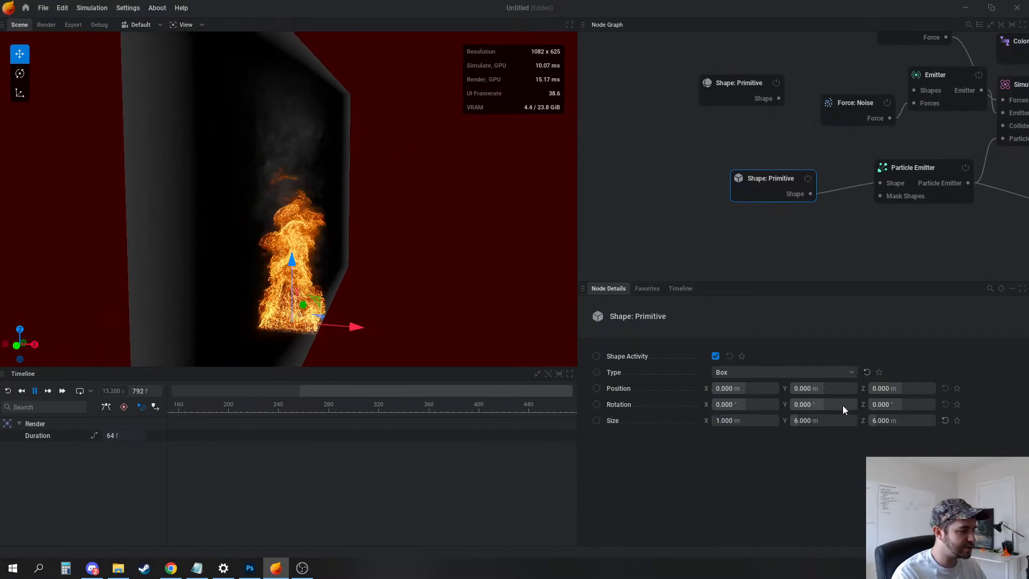
drag(466, 356, 453, 291)
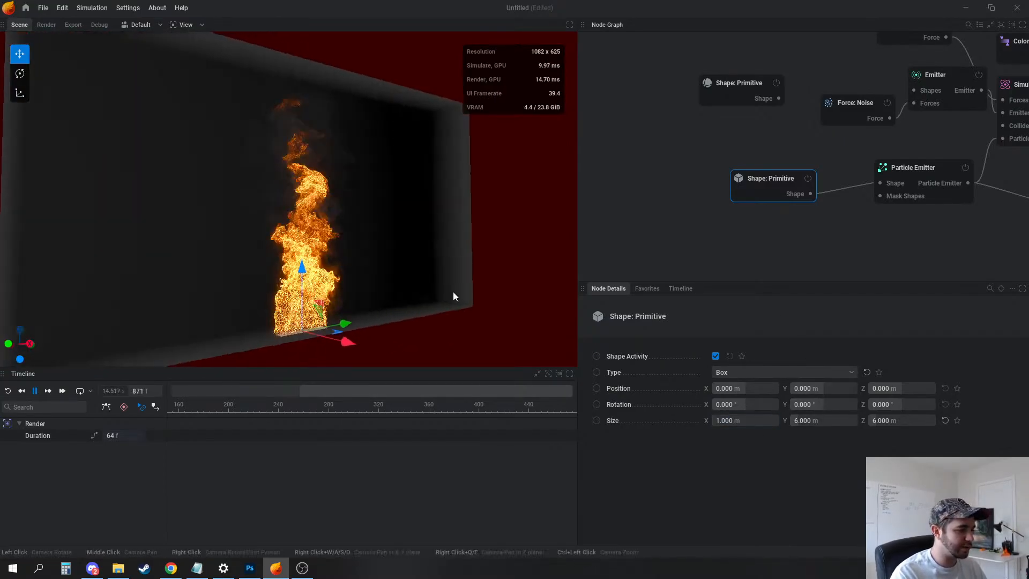
drag(823, 421, 853, 420)
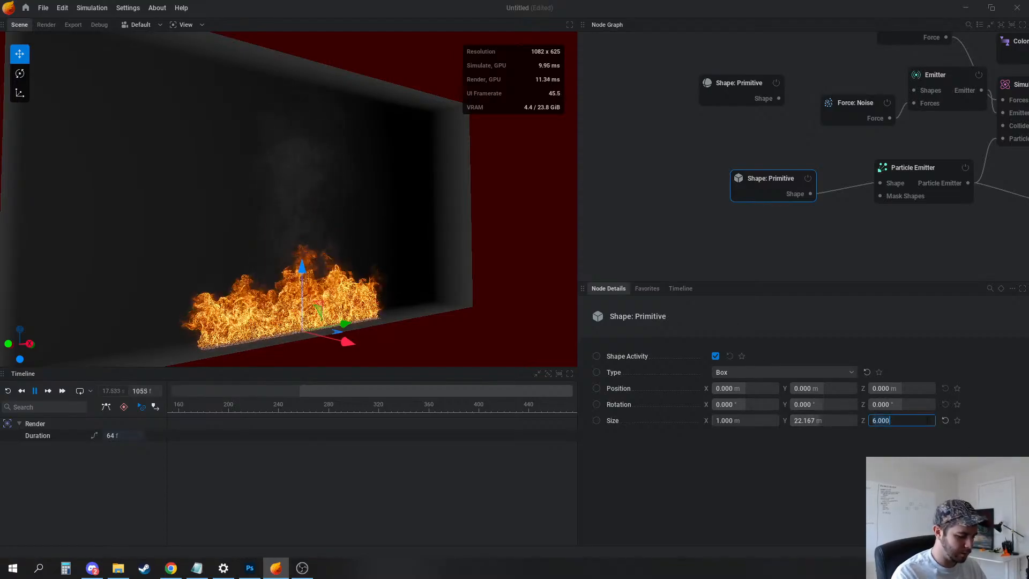
drag(387, 338, 328, 334)
click(678, 219)
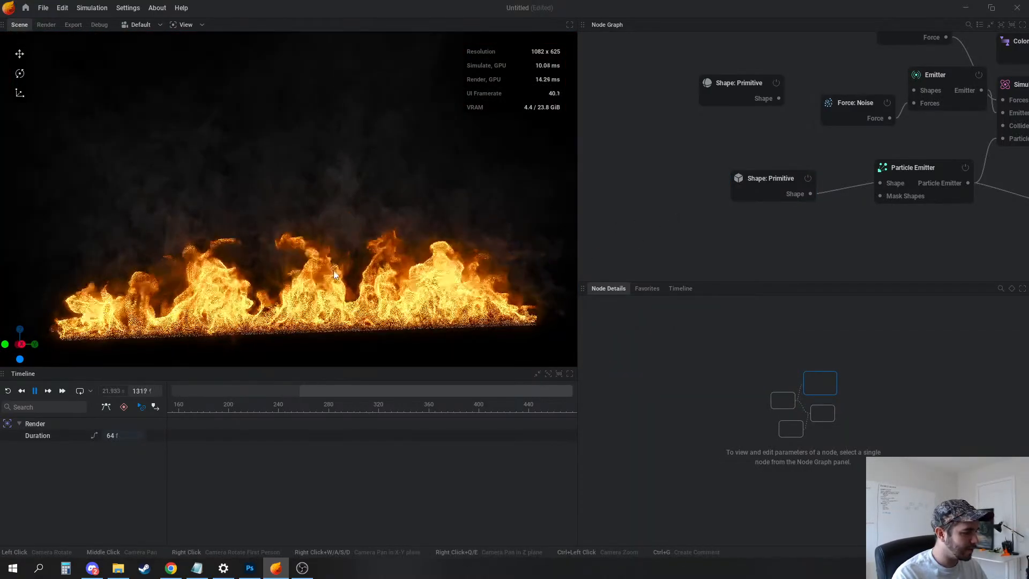
Examine the wall of flames up close from several views and check the Particle Emitter's rendering settings
scroll(305, 240, down, 1)
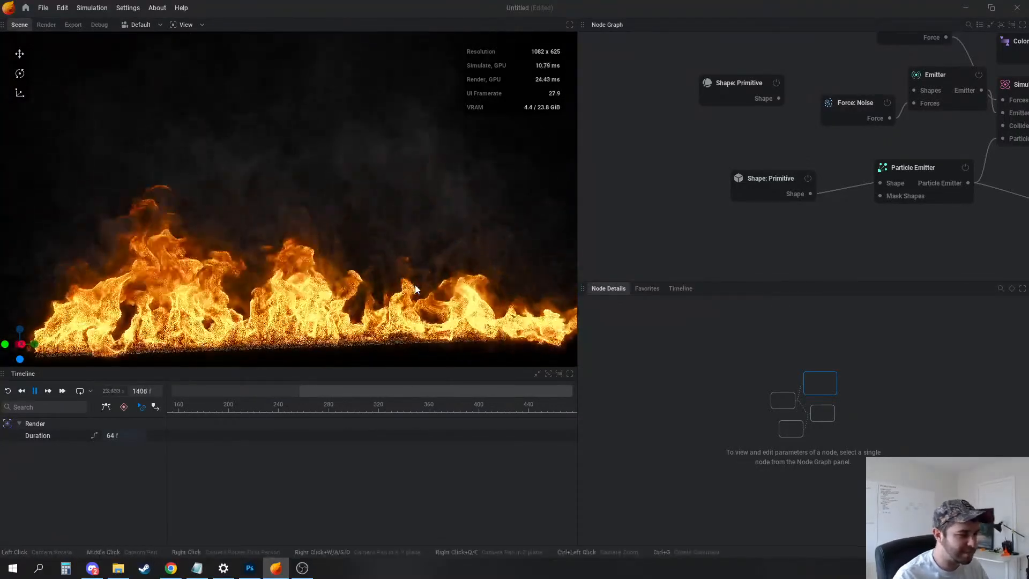
middle_drag(415, 284, 418, 482)
middle_drag(357, 4, 350, 313)
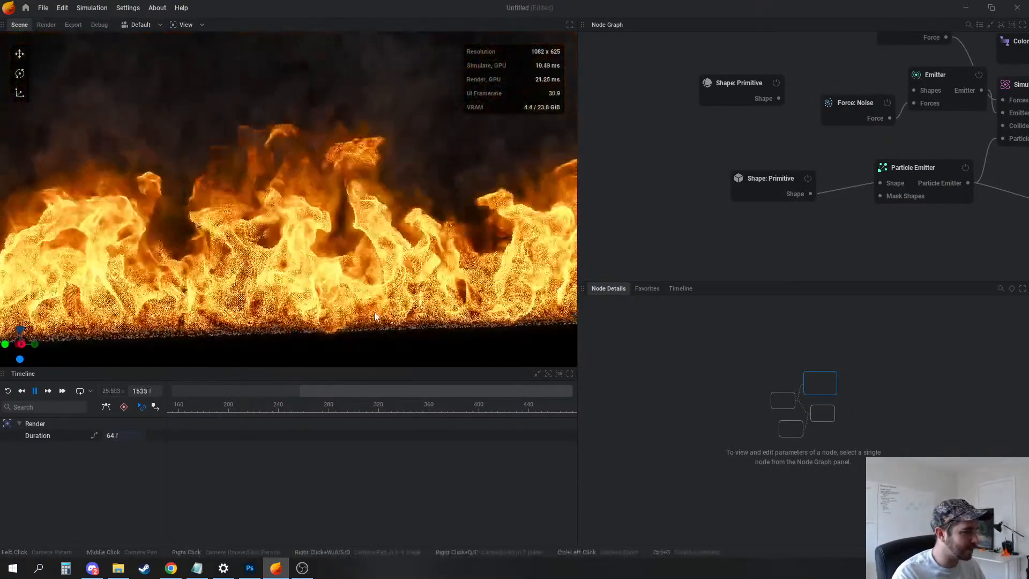
scroll(303, 300, up, 1)
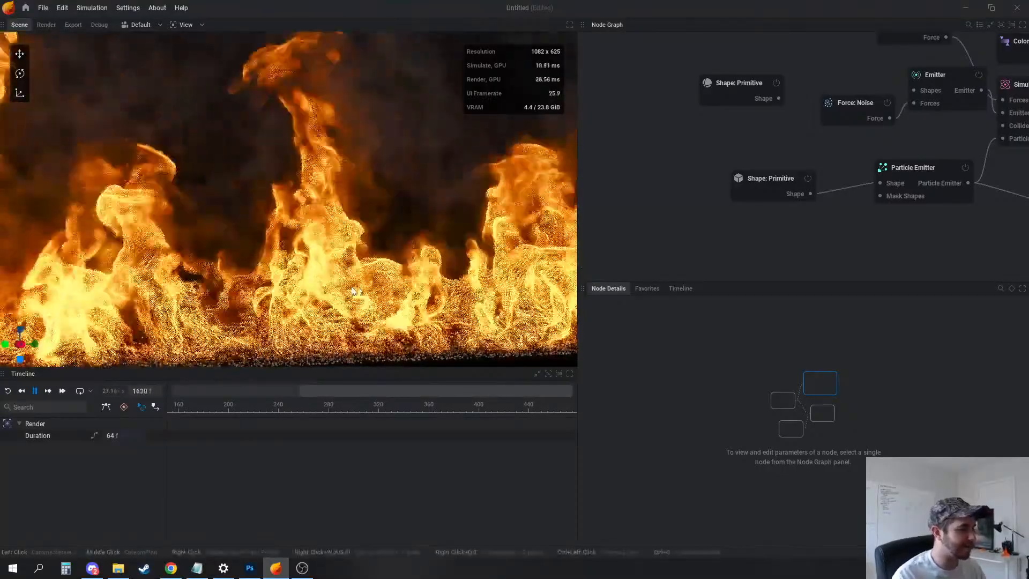
scroll(335, 295, down, 1)
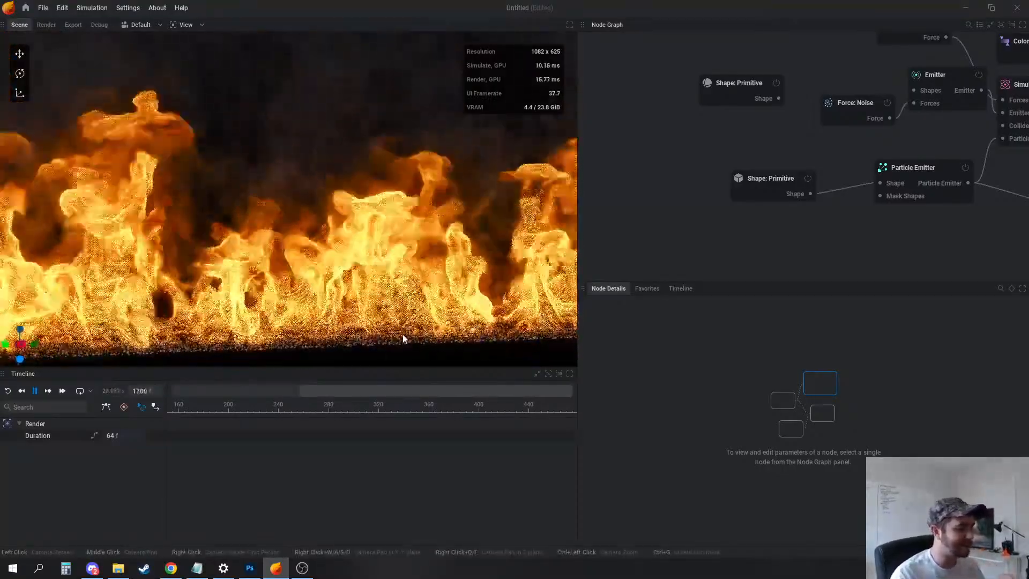
scroll(399, 326, down, 1)
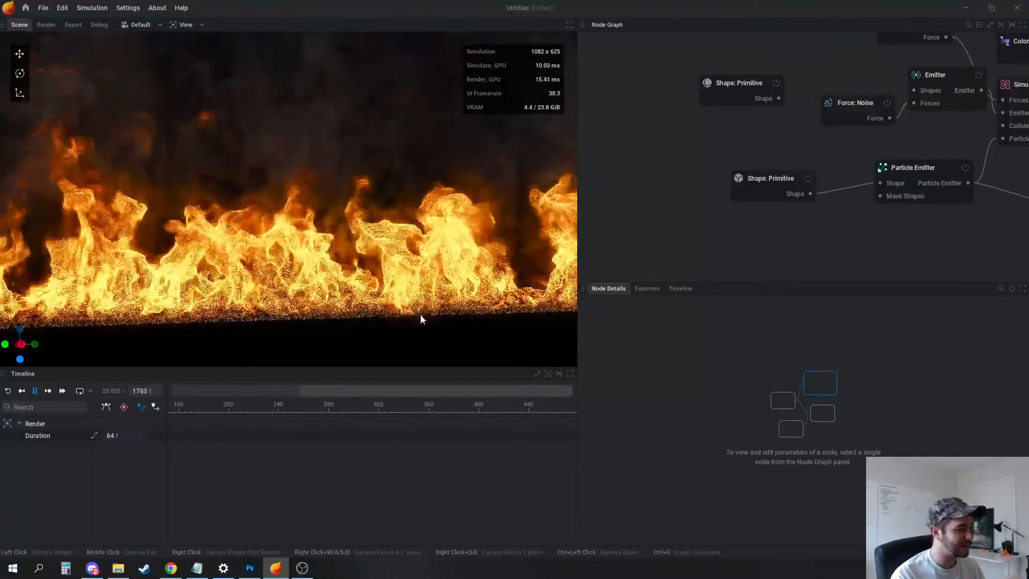
click(913, 167)
click(911, 355)
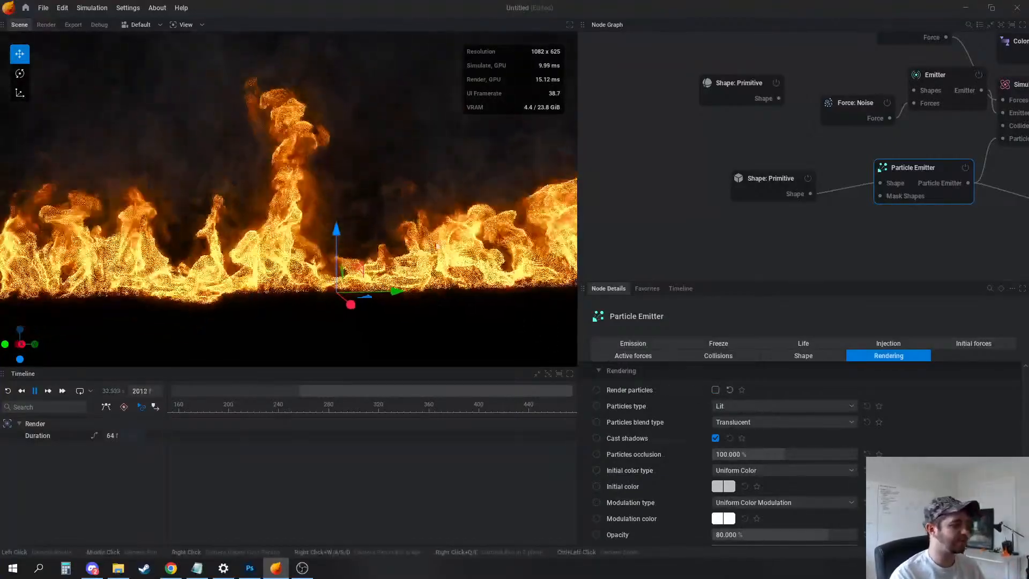
drag(413, 204, 392, 205)
middle_drag(718, 147, 715, 159)
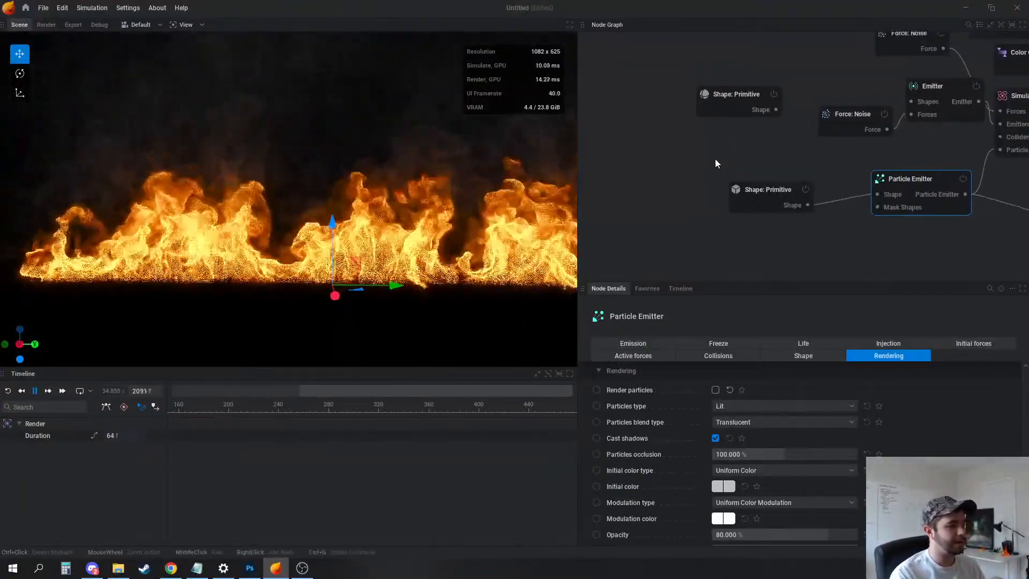
middle_drag(314, 225, 287, 247)
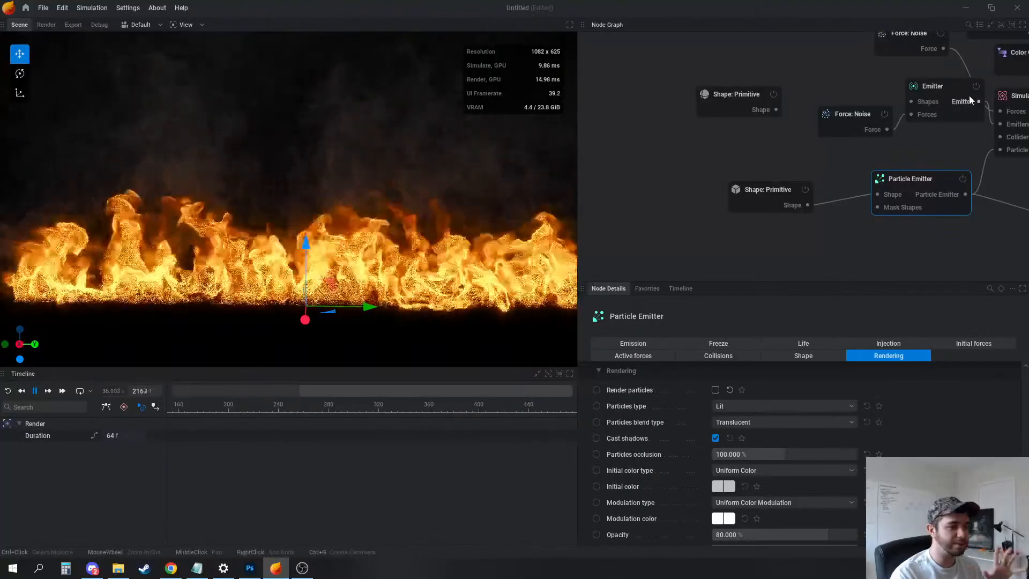
Slightly increase the buoyancy in the Simulation node's force settings
middle_drag(1004, 102, 902, 112)
click(902, 110)
click(888, 355)
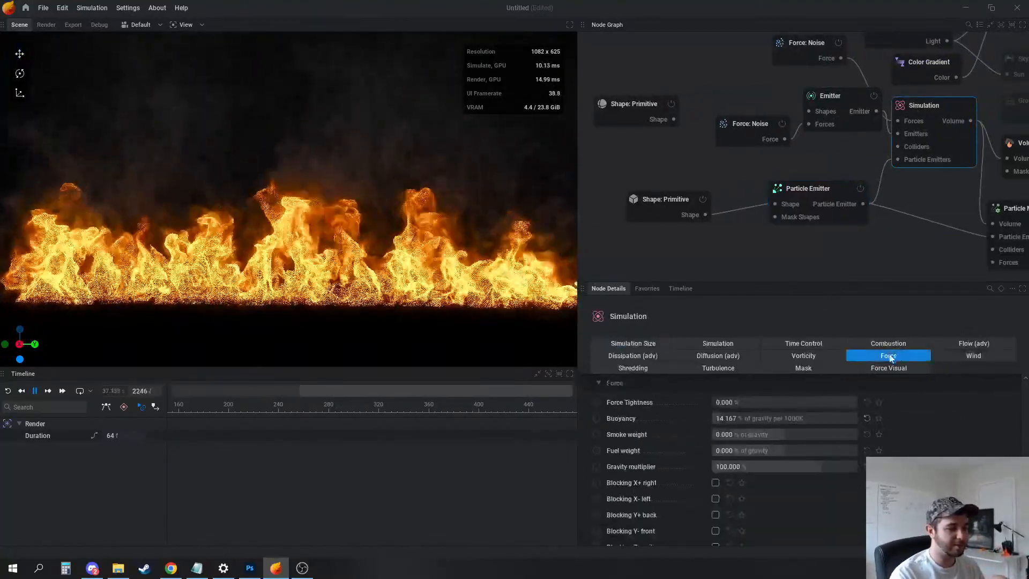
drag(735, 418, 750, 418)
click(620, 150)
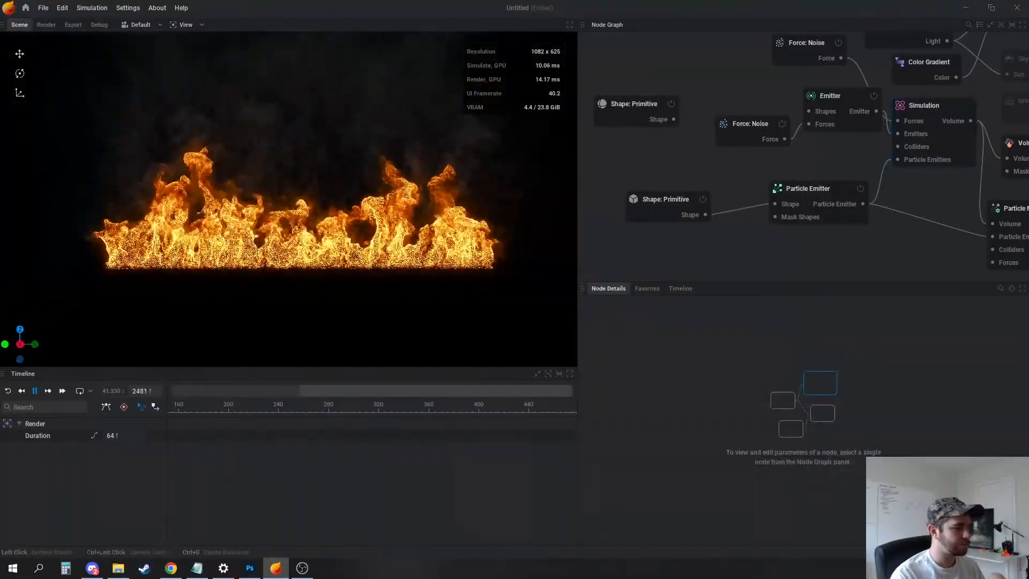
Add a new force node to the Emitter's Forces input
drag(356, 191, 359, 242)
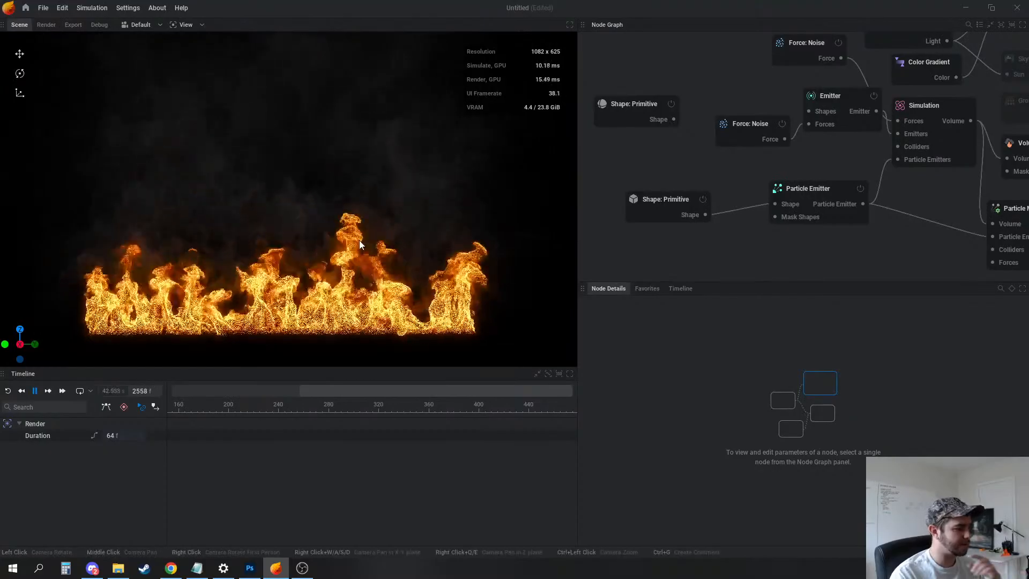
middle_drag(713, 169, 704, 171)
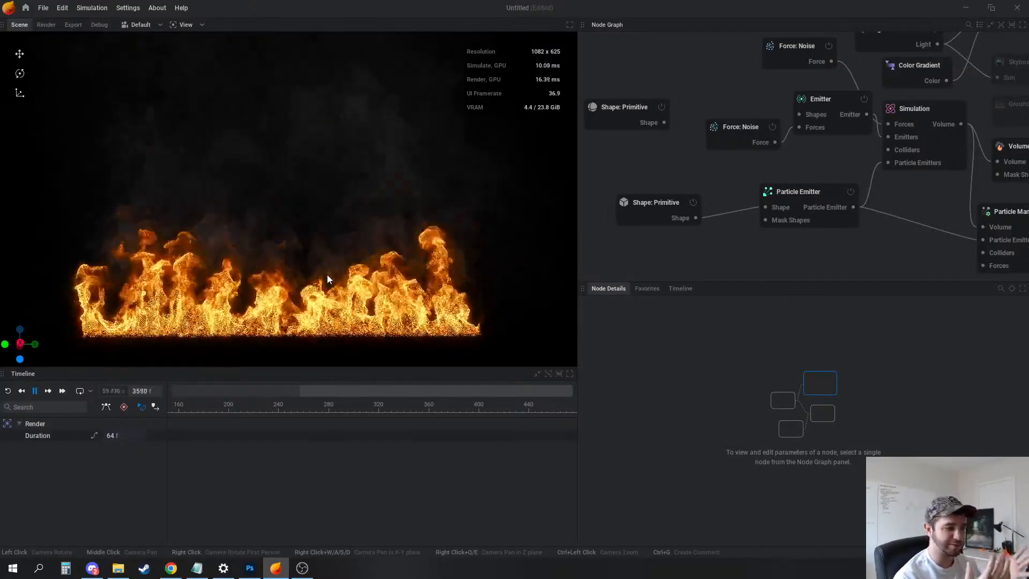
middle_drag(751, 101, 750, 121)
drag(799, 147, 737, 97)
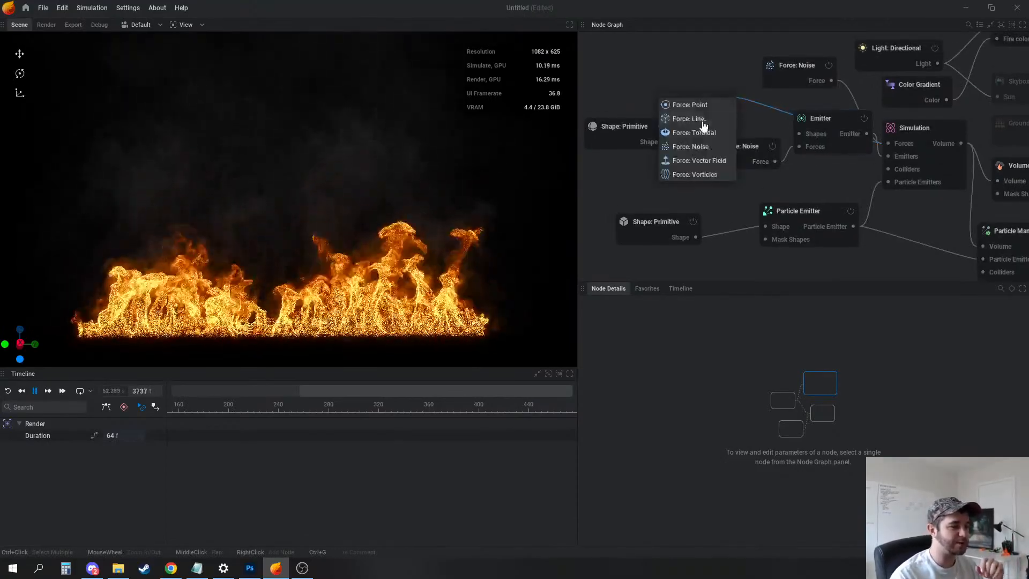
Add a Force: Vorticles node feeding the Forces input of the Simulation node
click(694, 174)
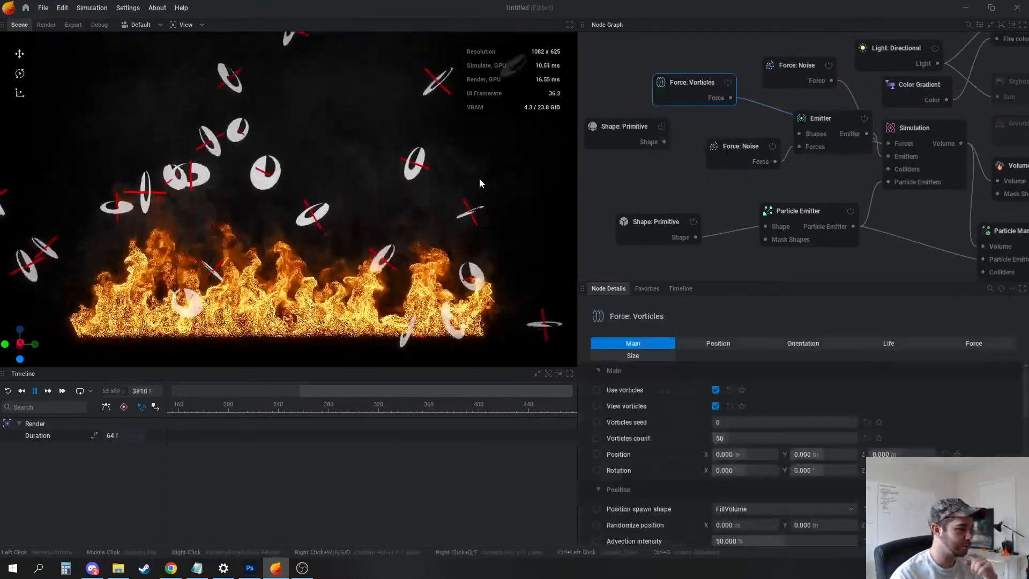
scroll(298, 119, down, 8)
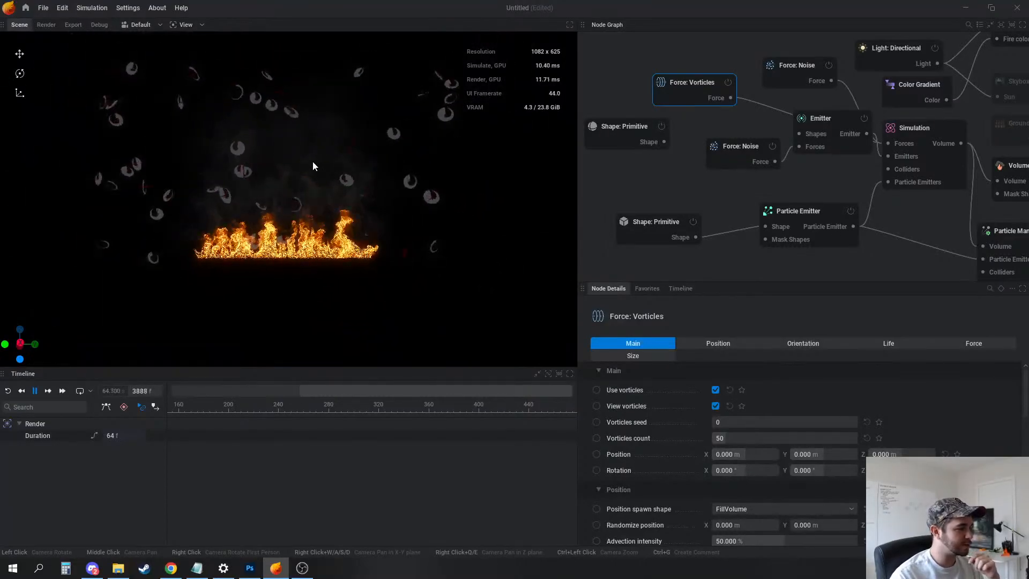
scroll(314, 187, up, 3)
scroll(316, 183, up, 3)
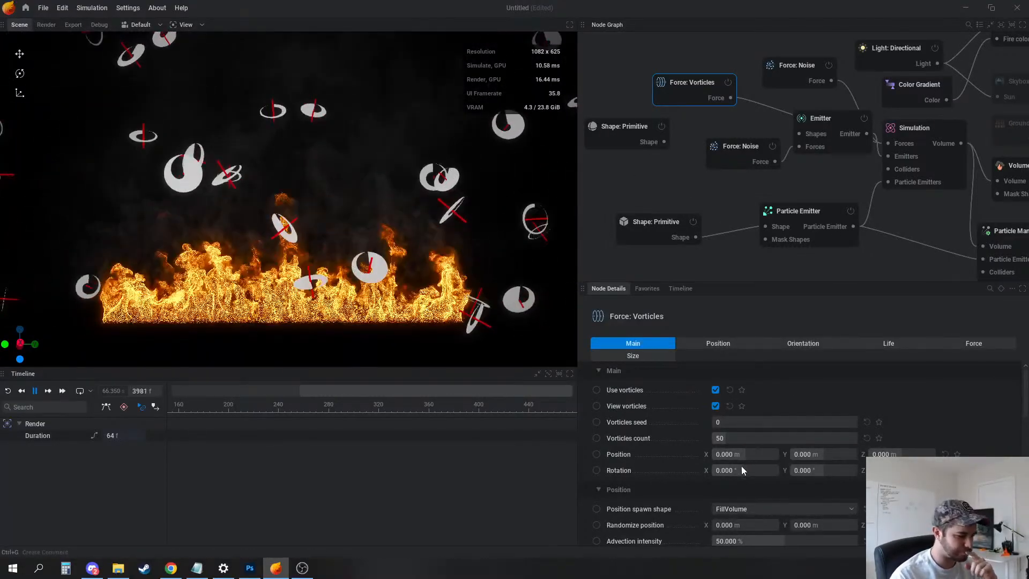
Set the vorticles' position spawn shape to Box and its Y size to 14 m
scroll(742, 477, down, 1)
click(746, 488)
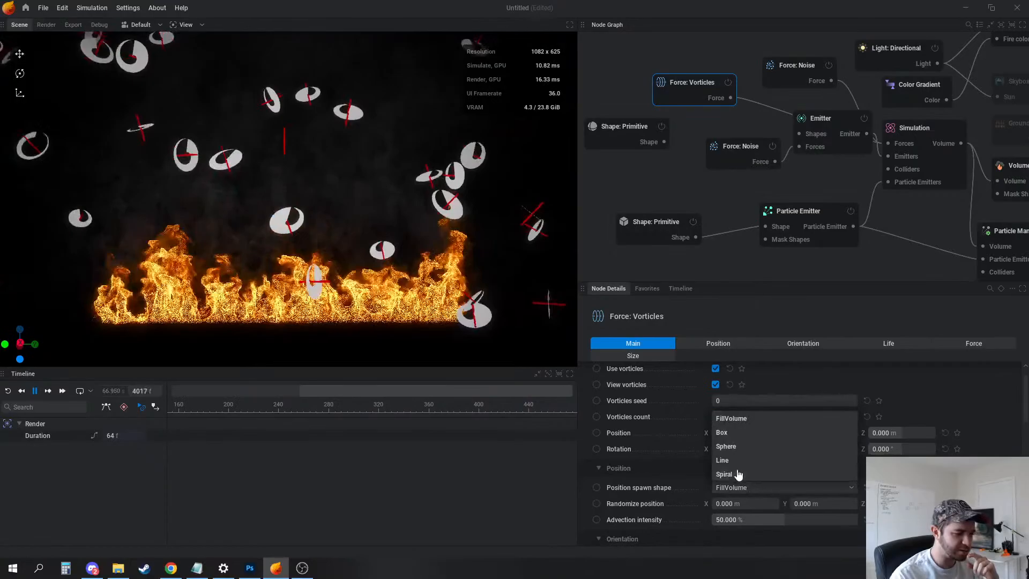
click(740, 429)
scroll(777, 423, down, 1)
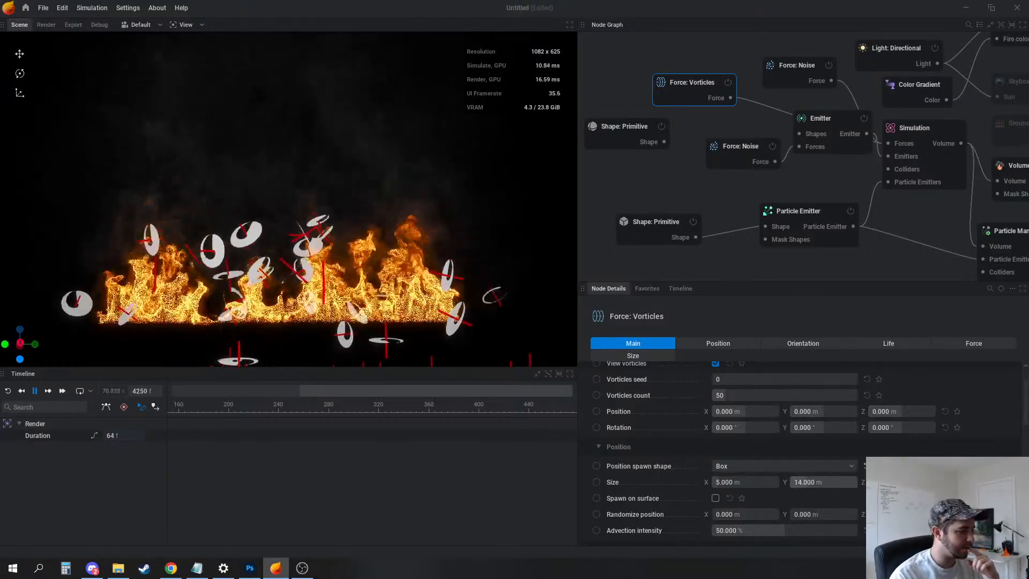
Set the vorticles count to 145, the Z position to about 2.733 m and the spawn box's X size to about 2.833 m
scroll(476, 328, down, 3)
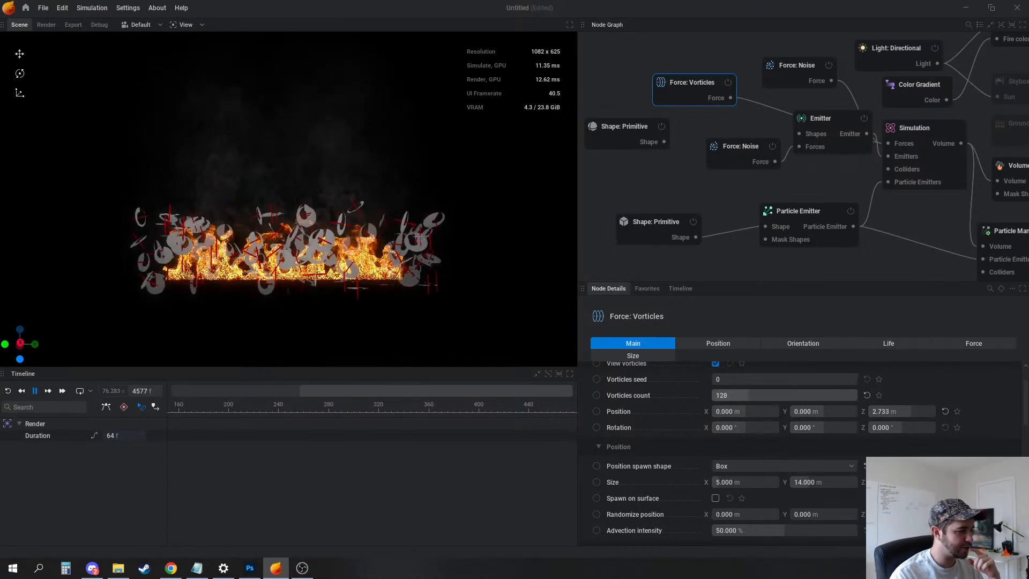
text(45)
key(Return)
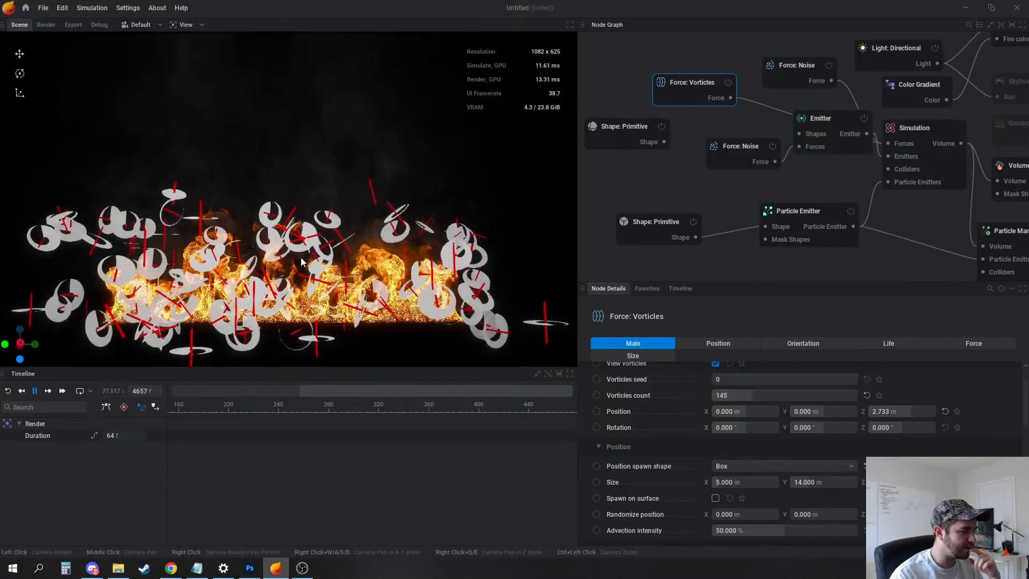
drag(257, 214, 396, 225)
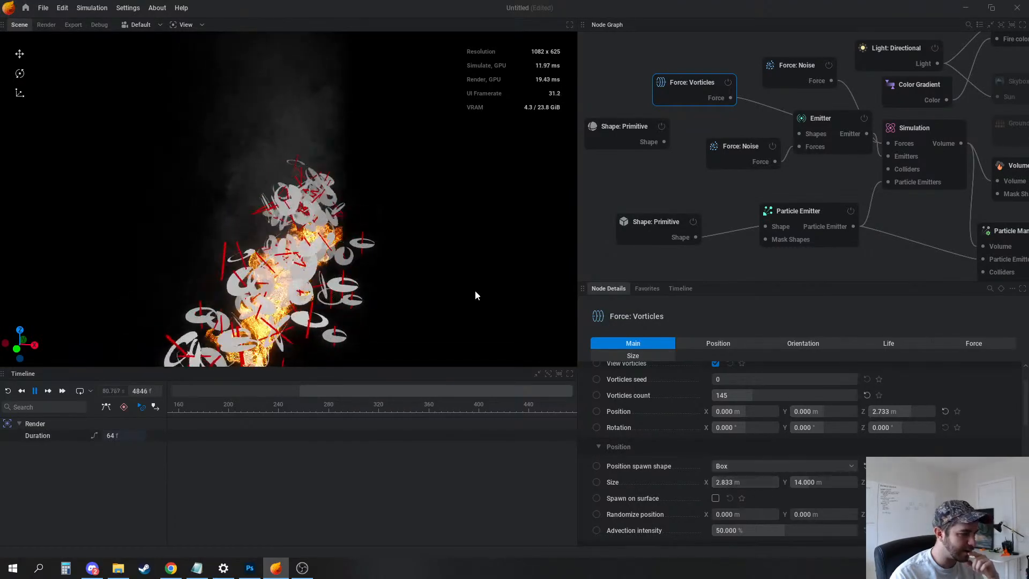
drag(475, 290, 486, 268)
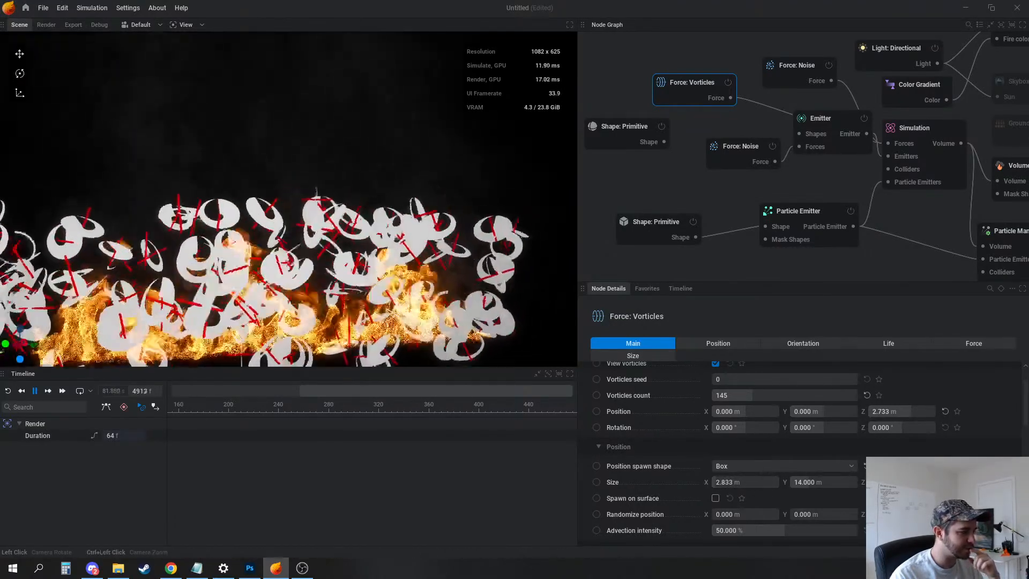
click(608, 175)
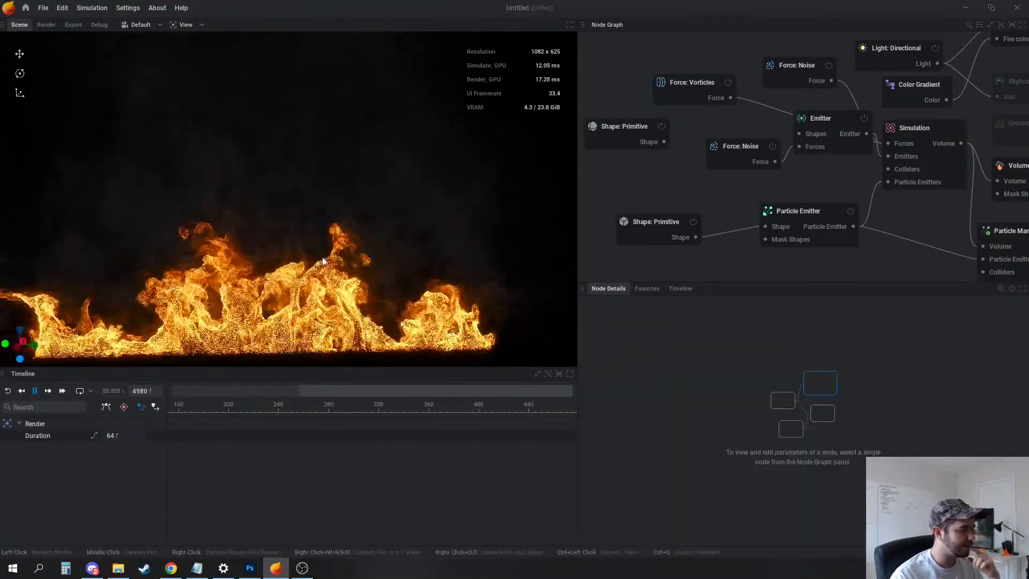
scroll(323, 261, down, 3)
scroll(343, 265, up, 3)
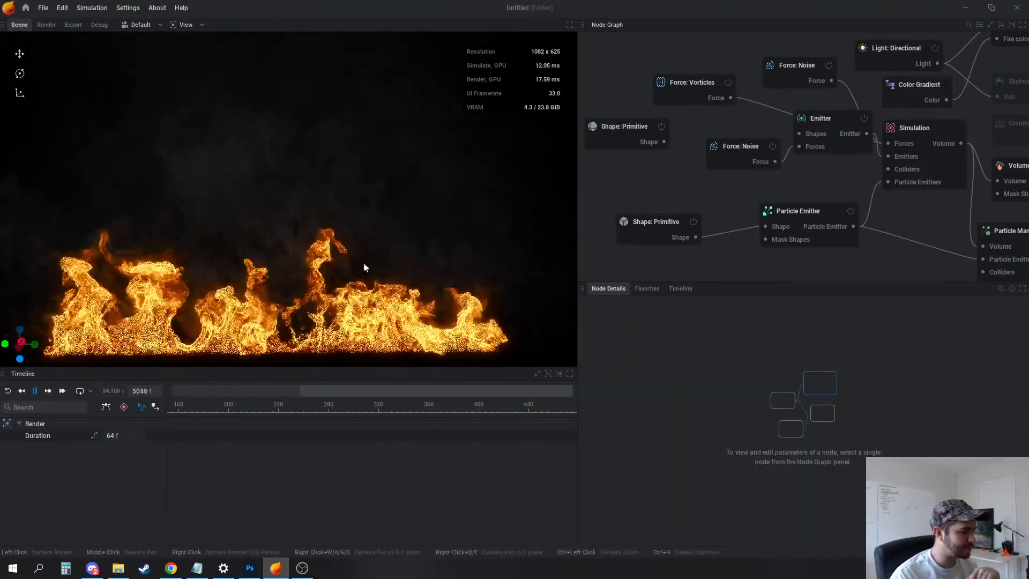
Set the max velocity of the Force: Vorticles node to 5 and check the fire without the vorticle overlay
click(732, 102)
click(973, 343)
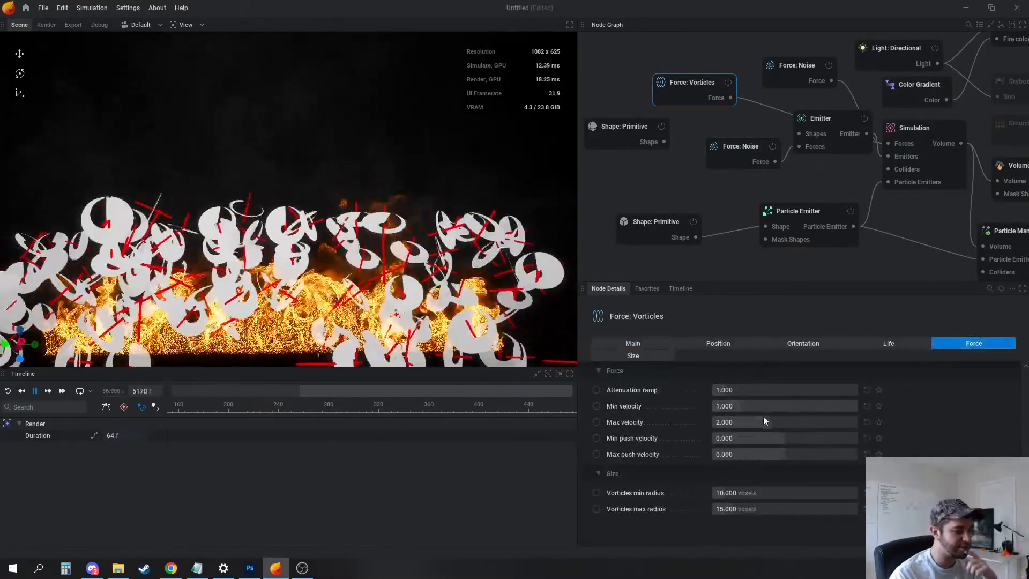
drag(769, 422, 847, 421)
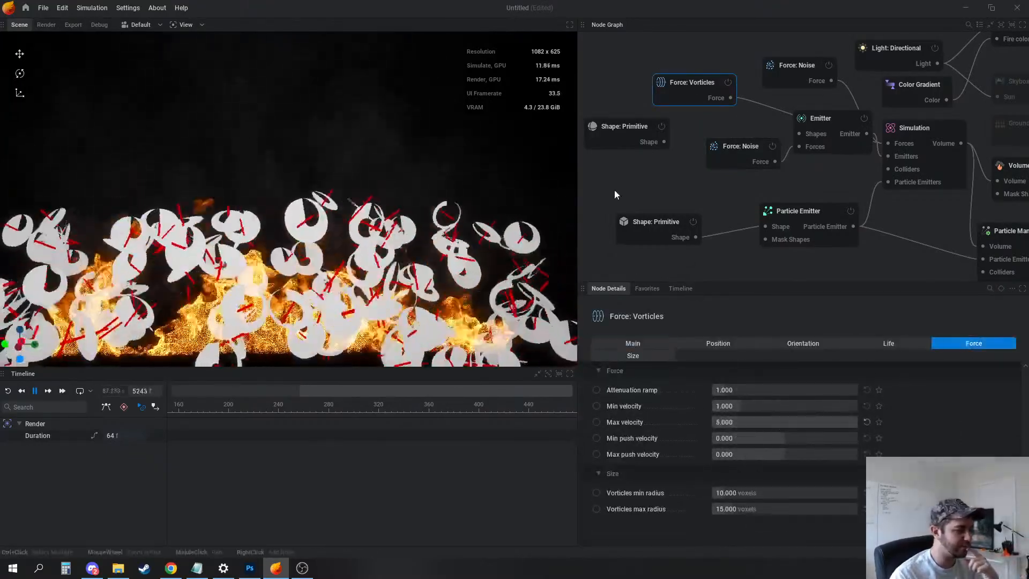
click(611, 186)
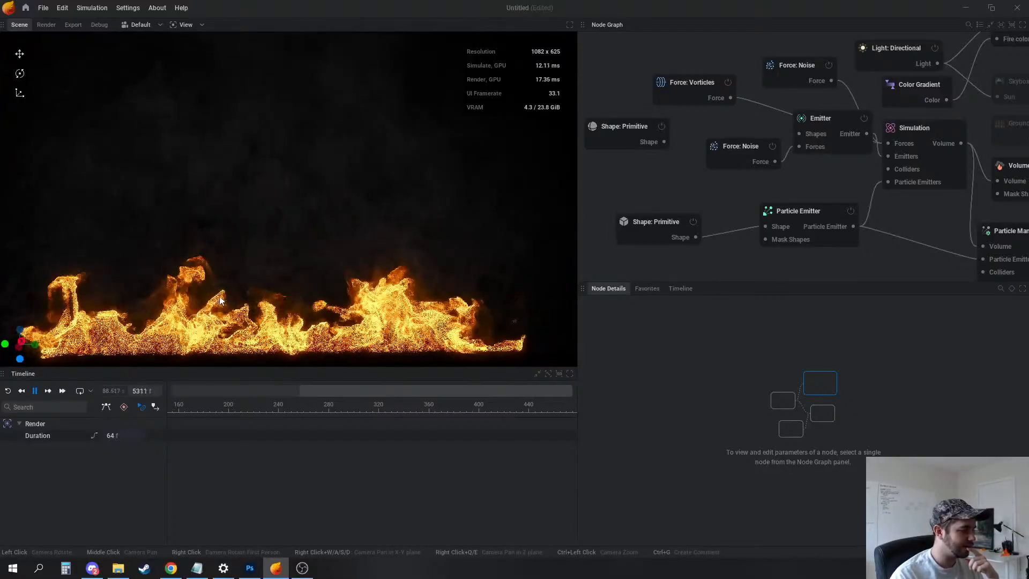
Set the advection intensity of the Force: Vorticles node to 100 %
click(677, 84)
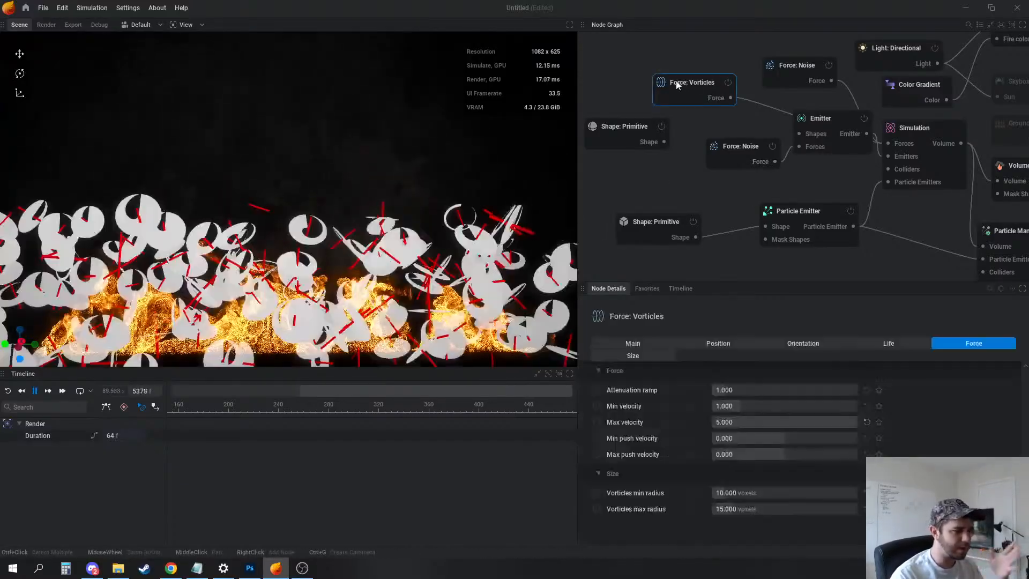
click(735, 343)
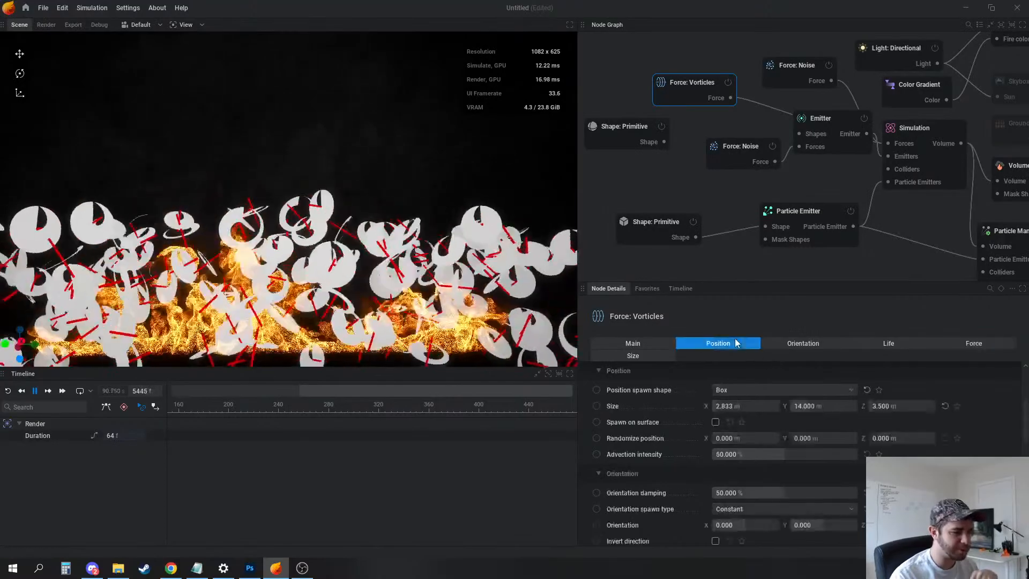
drag(799, 454, 857, 454)
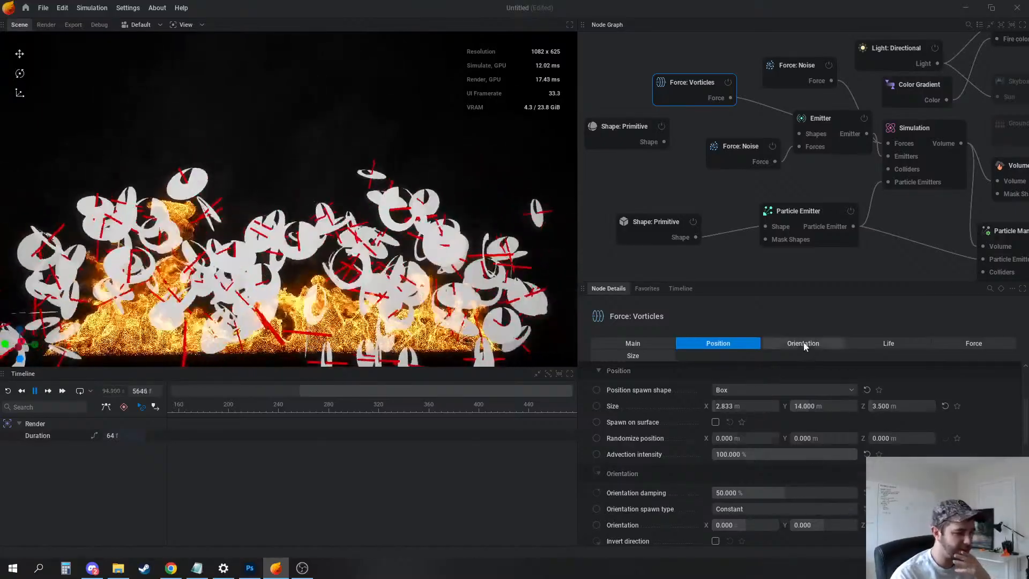
Set the vorticles' orientation damping to 7 % and randomize orientation to 100 %, with Random as the orientation spawn type
click(804, 344)
drag(789, 390, 713, 390)
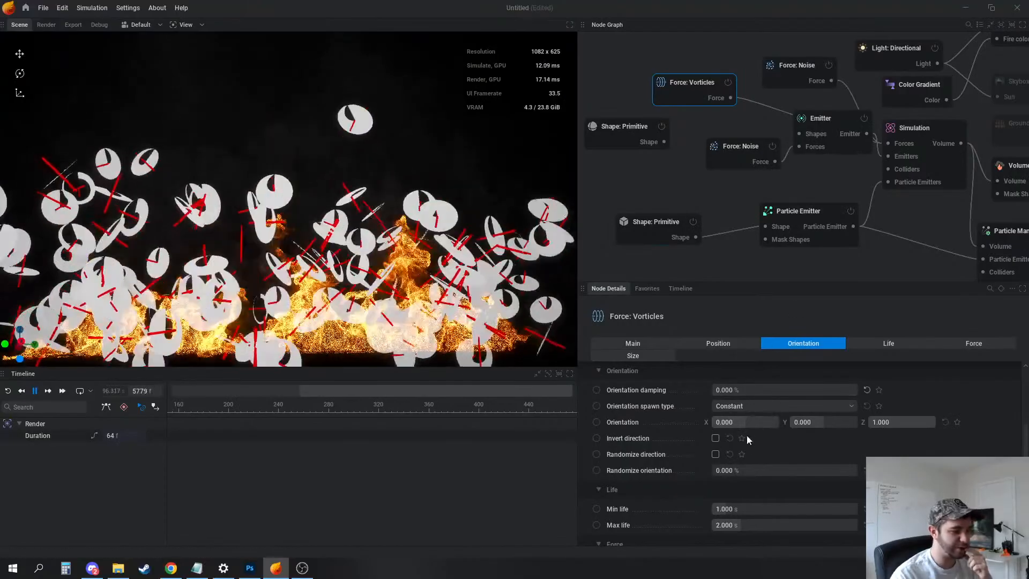
drag(757, 390, 857, 389)
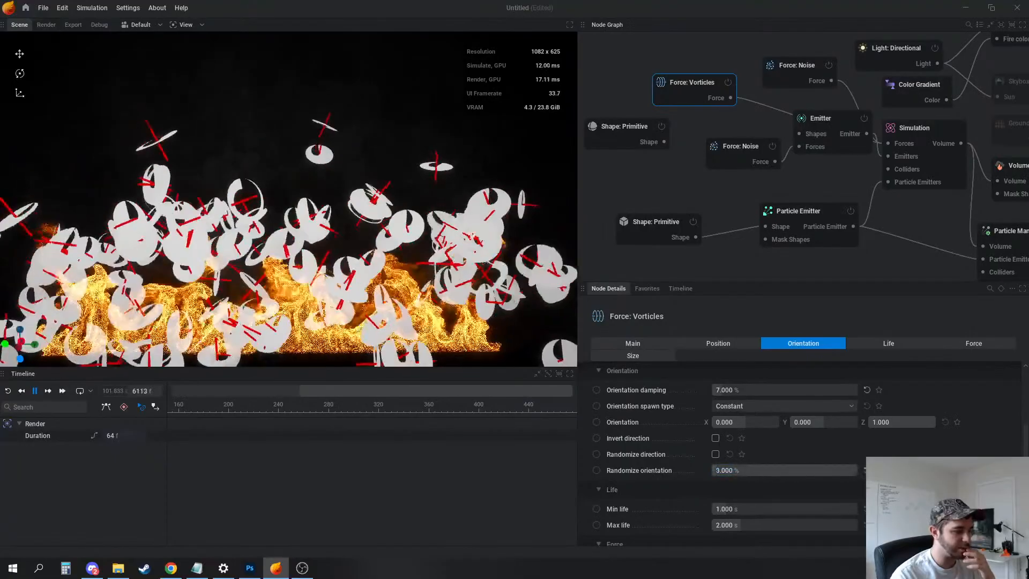
drag(780, 465, 872, 456)
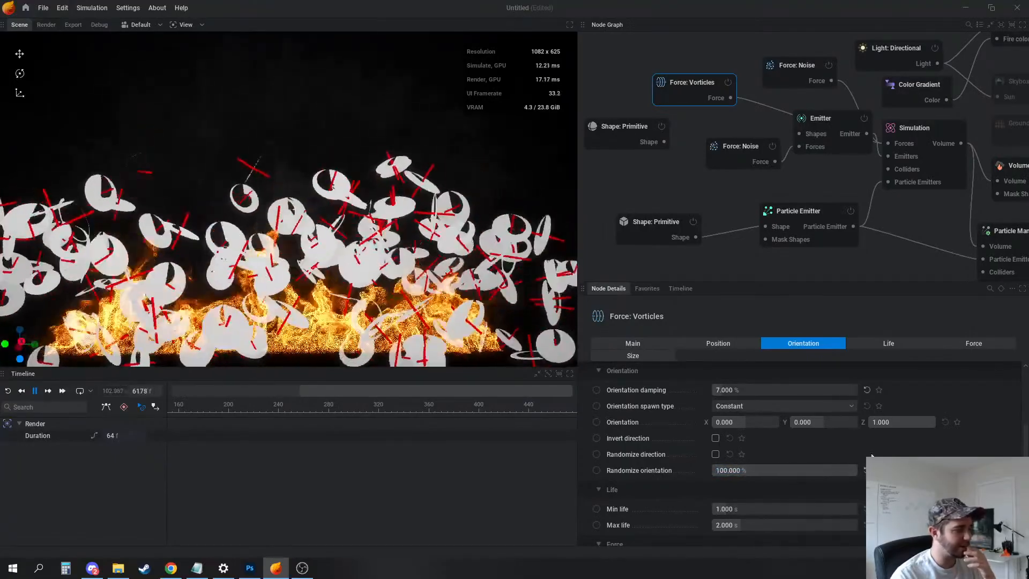
click(772, 405)
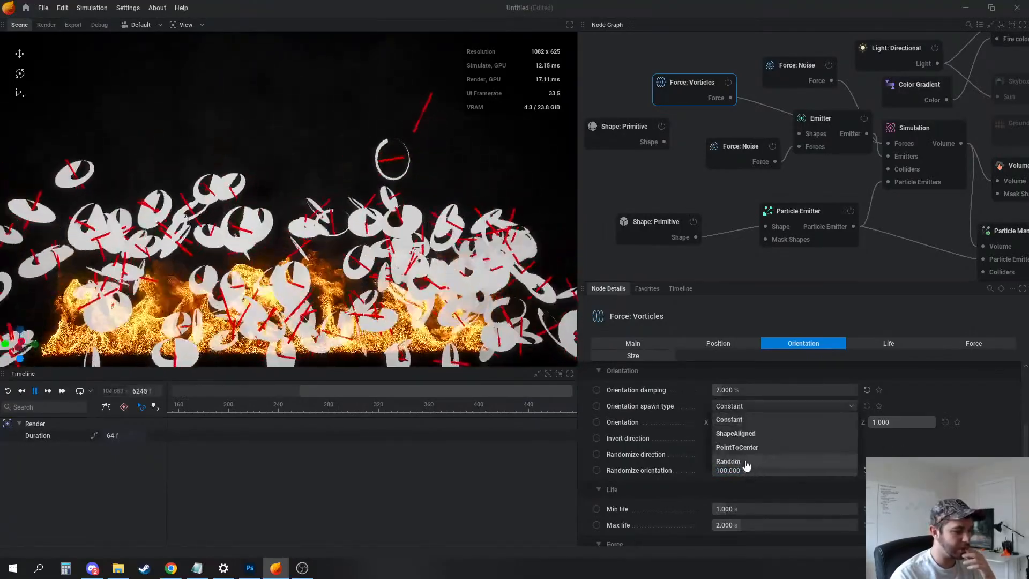
click(745, 462)
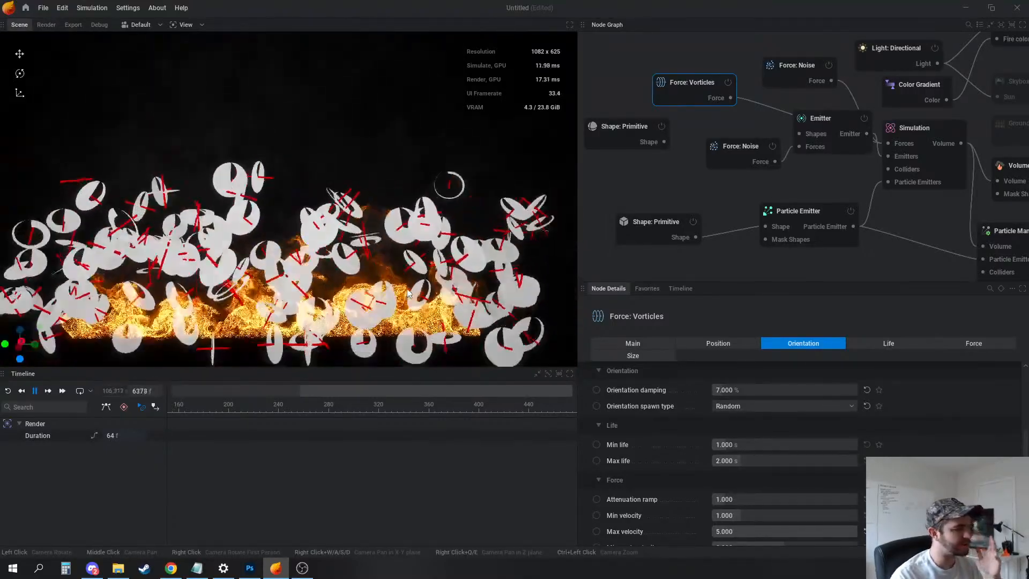
Set the vorticles max radius to about 39.42 voxels
drag(407, 293, 348, 283)
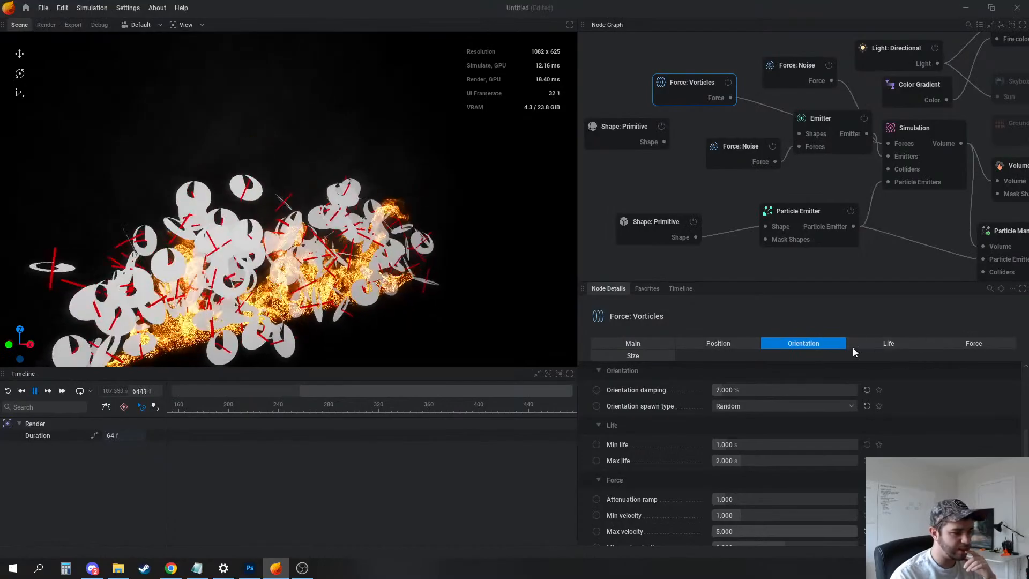
click(641, 356)
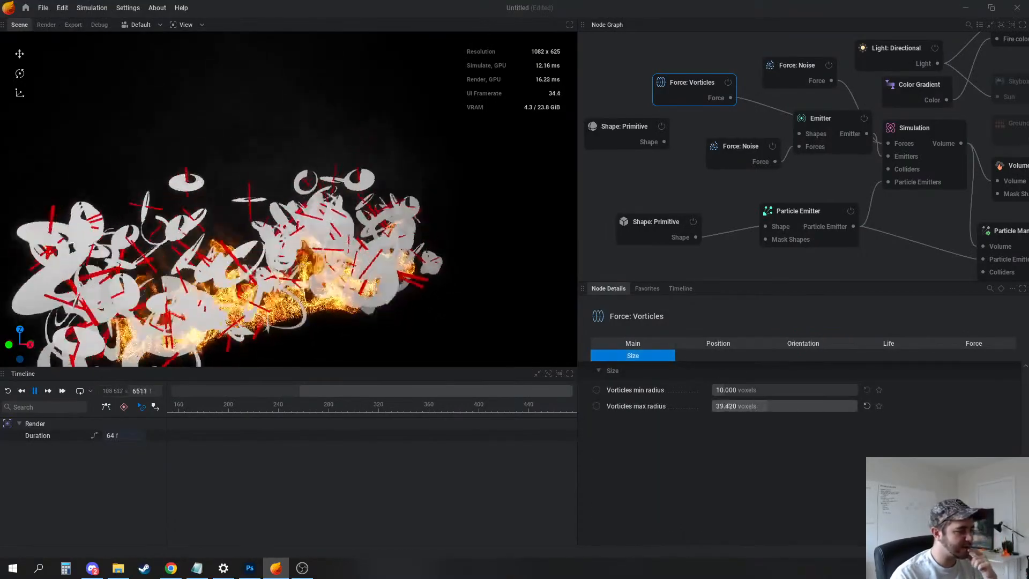
click(643, 183)
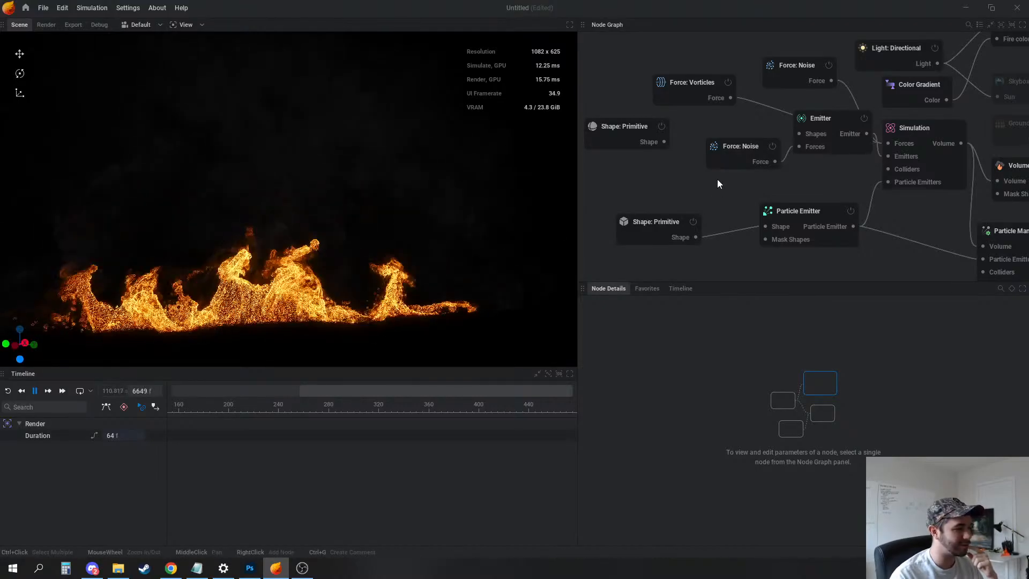
Set the vorticles' min velocity to about 0.55 and max velocity to about 2.083
click(685, 101)
click(943, 344)
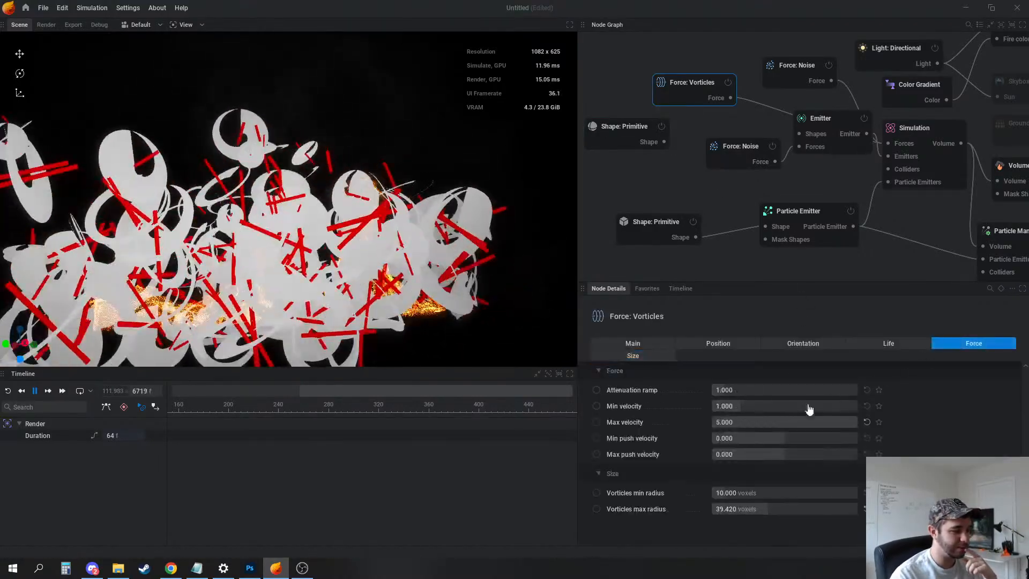
drag(813, 420, 794, 406)
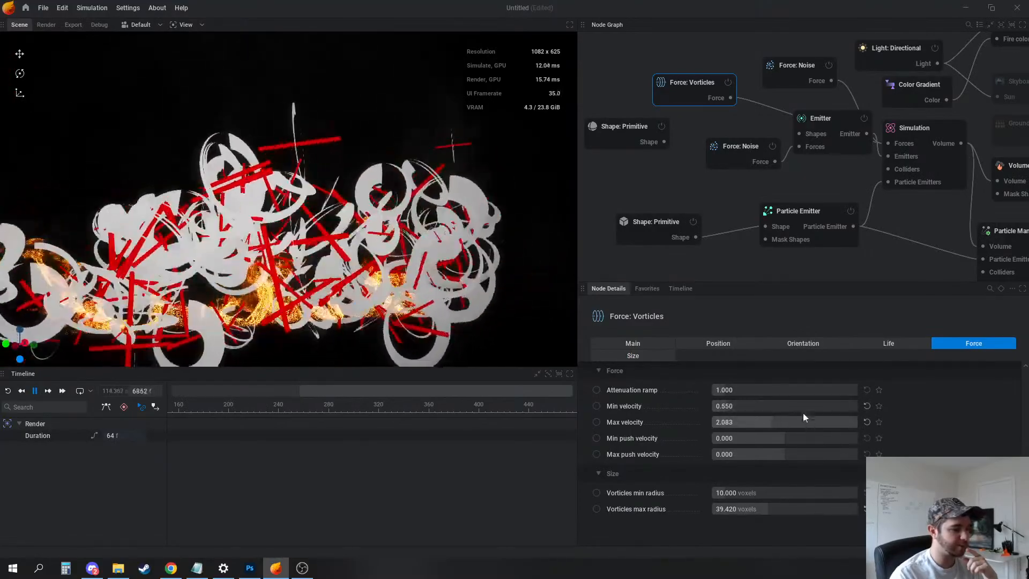
click(615, 148)
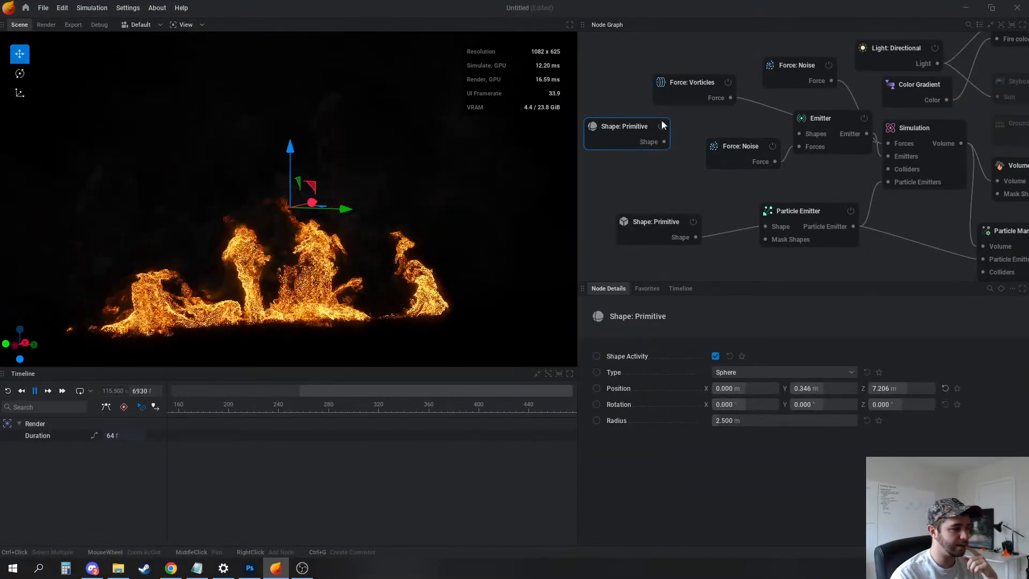
Set the vorticles min radius to about 6.04 voxels and max radius to about 20.94 voxels, and inspect the resulting fire
click(692, 86)
click(633, 356)
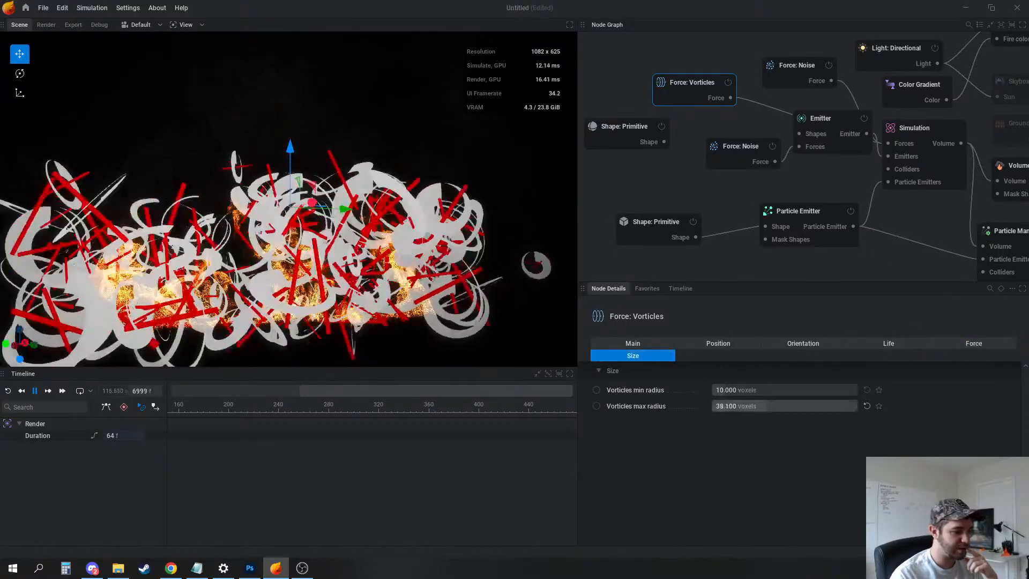
mouse_move(768, 407)
mouse_down()
mouse_move(732, 407)
mouse_move(760, 391)
mouse_move(763, 407)
mouse_move(753, 406)
mouse_up()
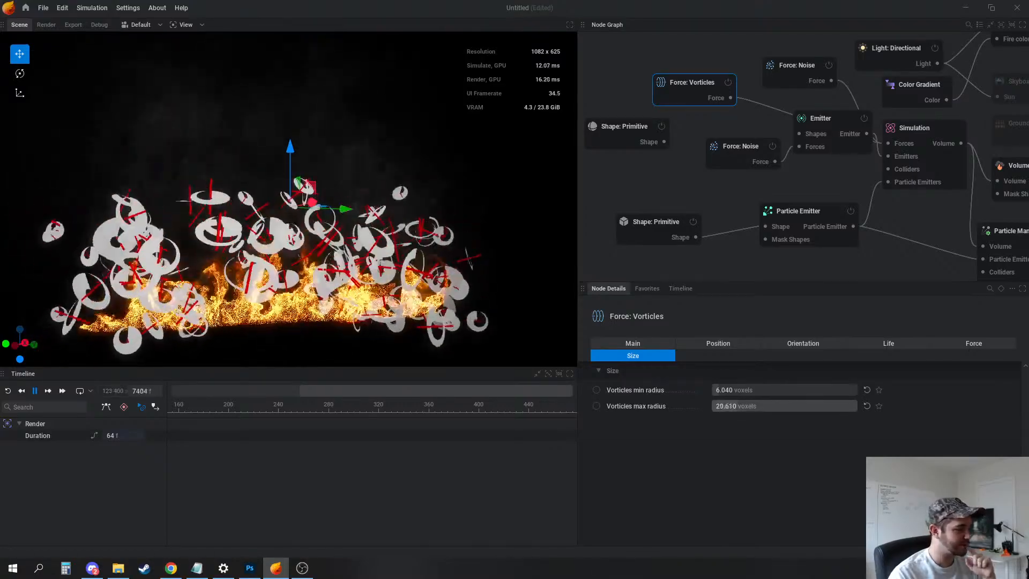
scroll(366, 301, up, 10)
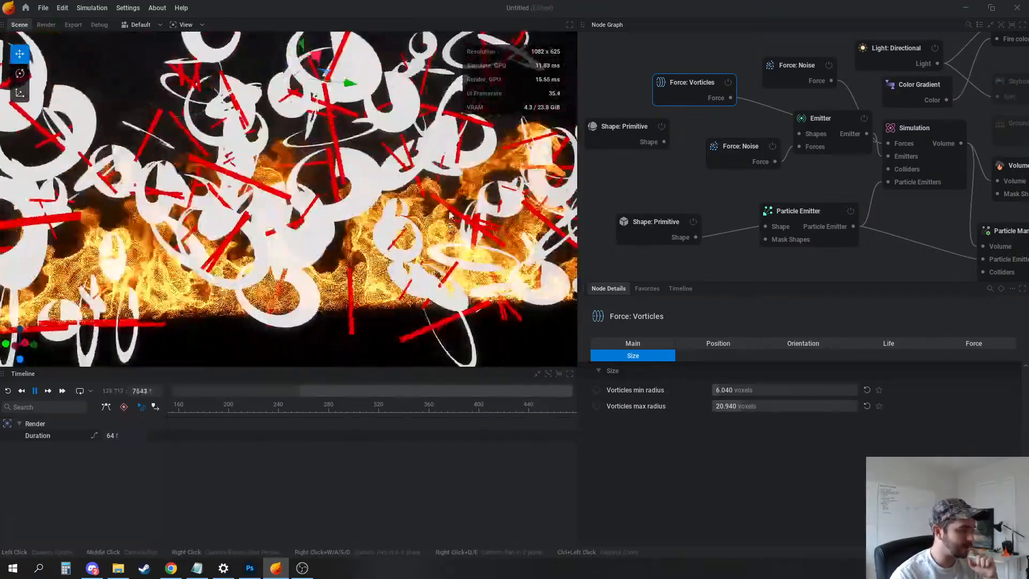
scroll(243, 282, down, 6)
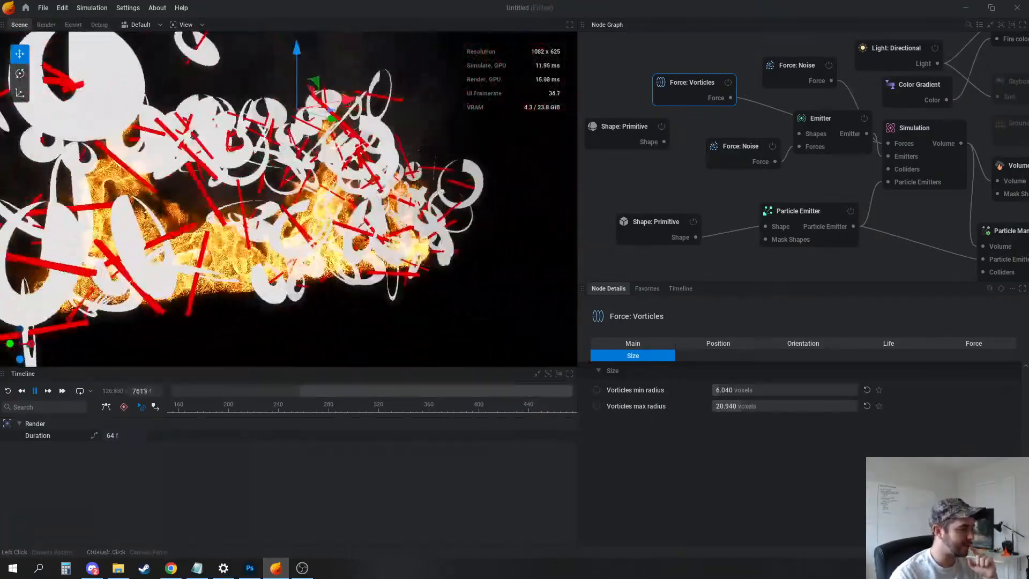
click(630, 190)
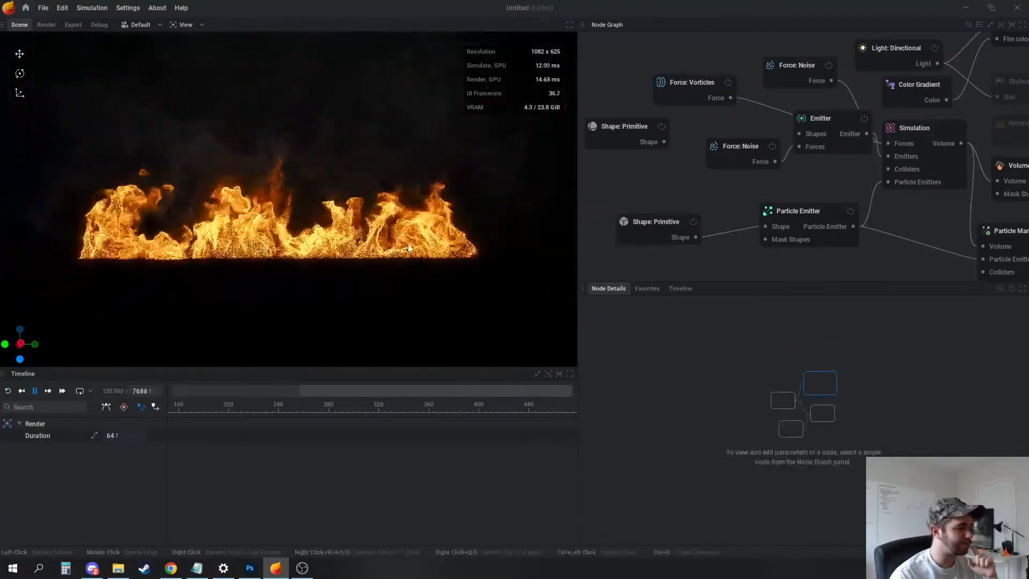
middle_drag(337, 190, 340, 253)
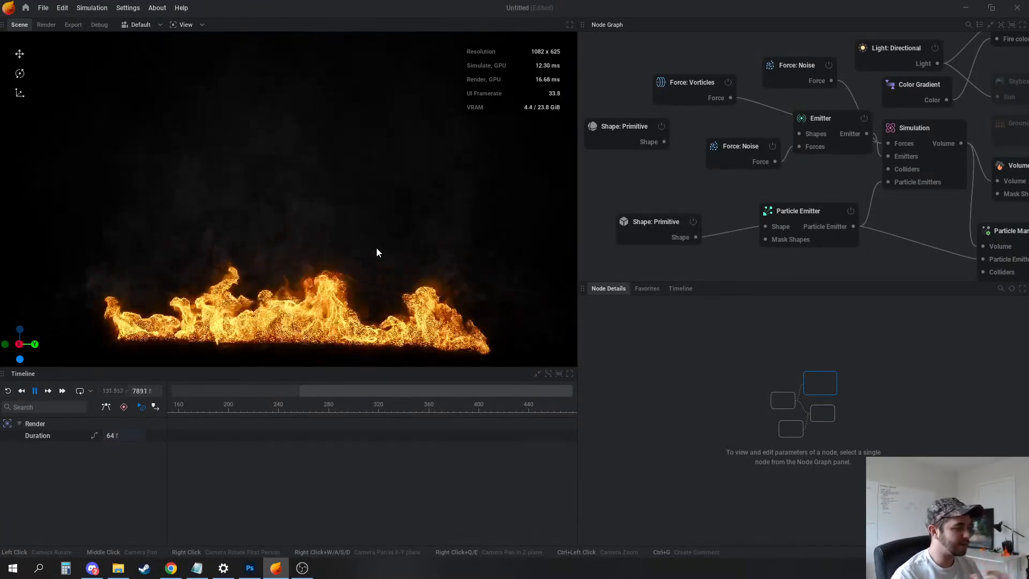
Set the volume's smoke dilate to -25 % and inspect the flames up close
middle_drag(1018, 176, 909, 194)
click(909, 194)
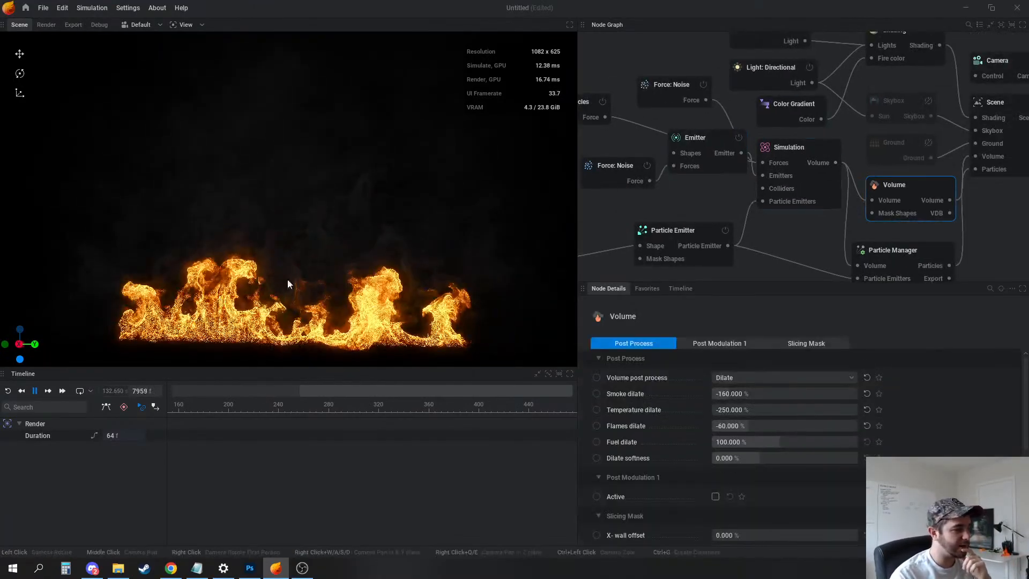
drag(739, 393, 772, 393)
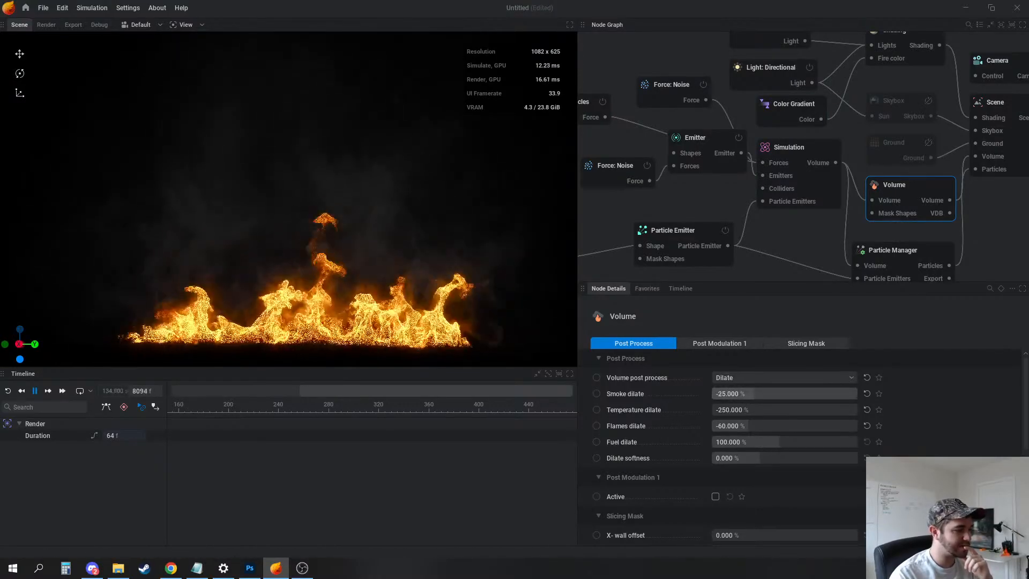
middle_drag(710, 187, 723, 157)
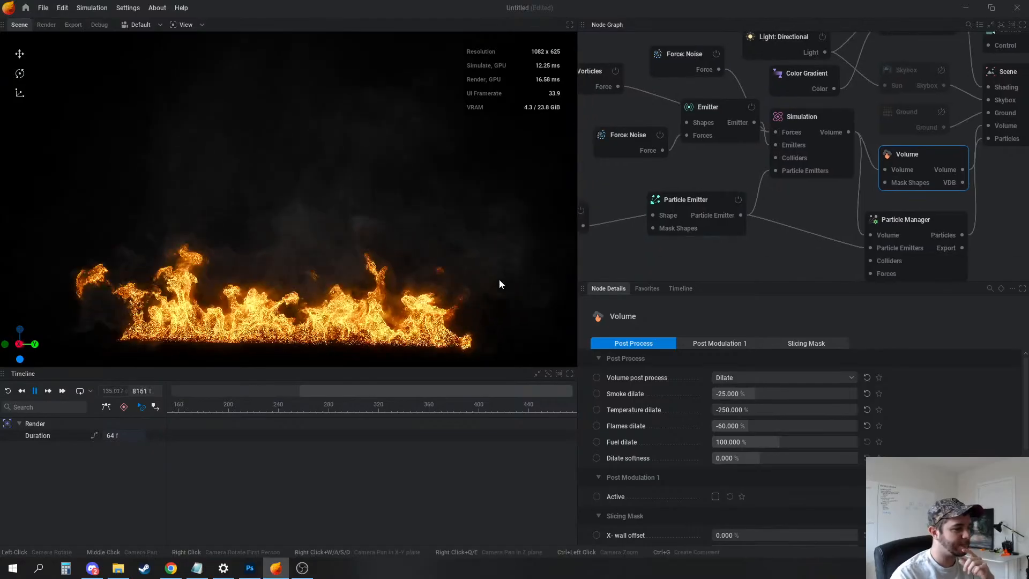
middle_drag(399, 299, 338, 207)
scroll(337, 207, up, 5)
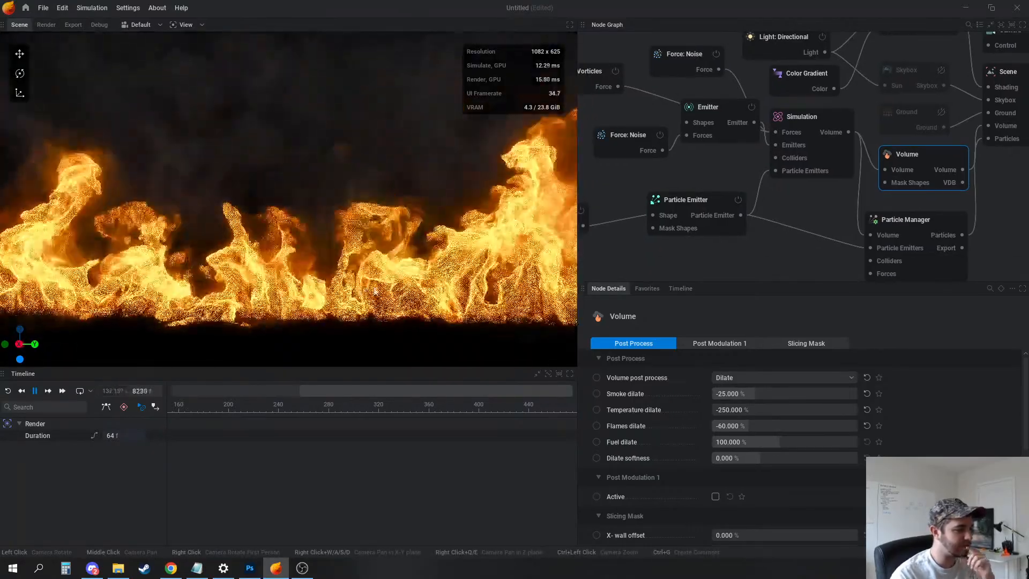
drag(338, 207, 337, 215)
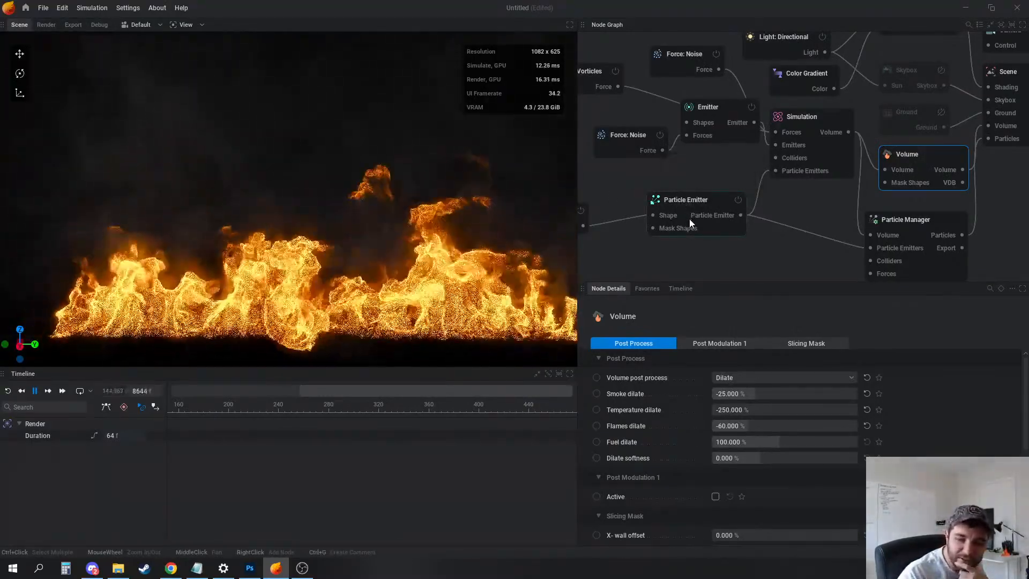
Set the shading's temperature sharpening to 405 % and compare the fire with raymarch sharpening off and on, leaving it enabled
middle_drag(762, 137, 719, 166)
middle_drag(796, 130, 744, 186)
click(825, 89)
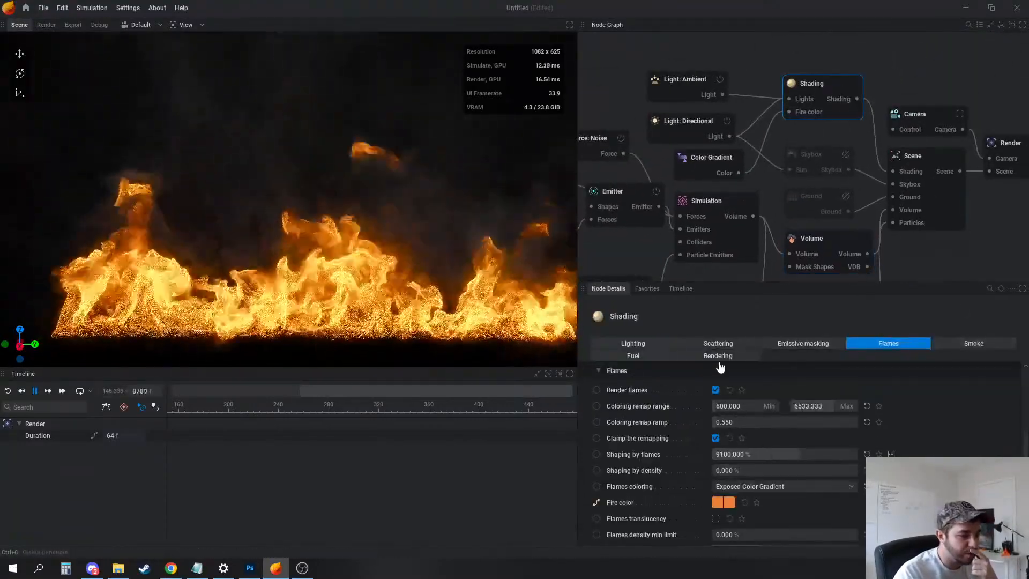
click(719, 355)
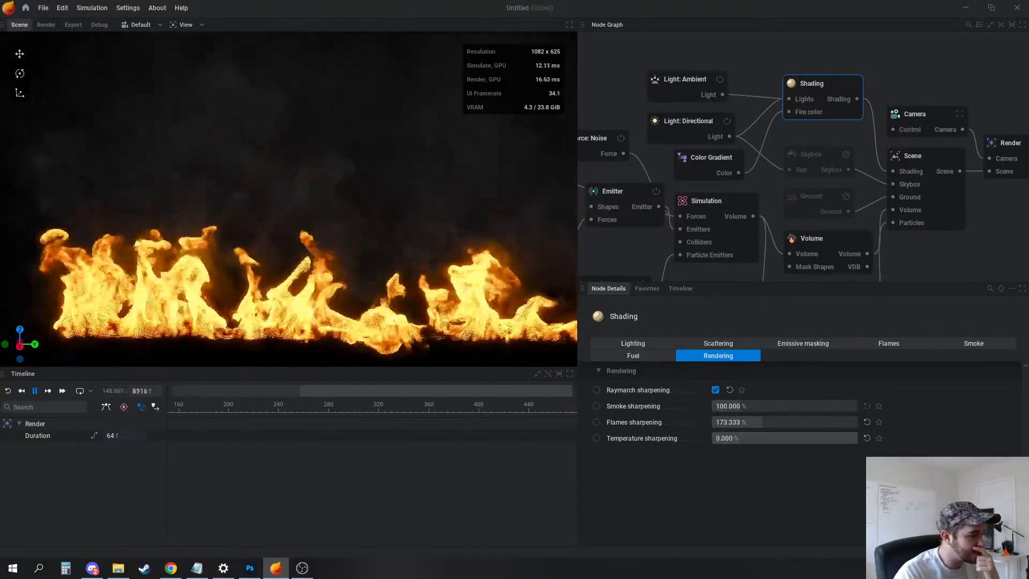
drag(856, 438, 804, 438)
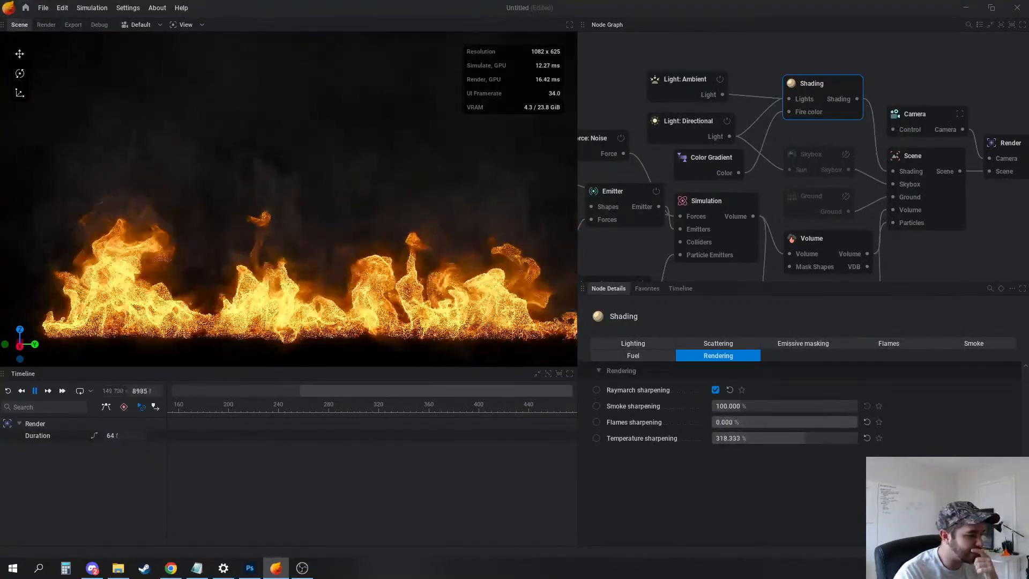
key(ctrl+z)
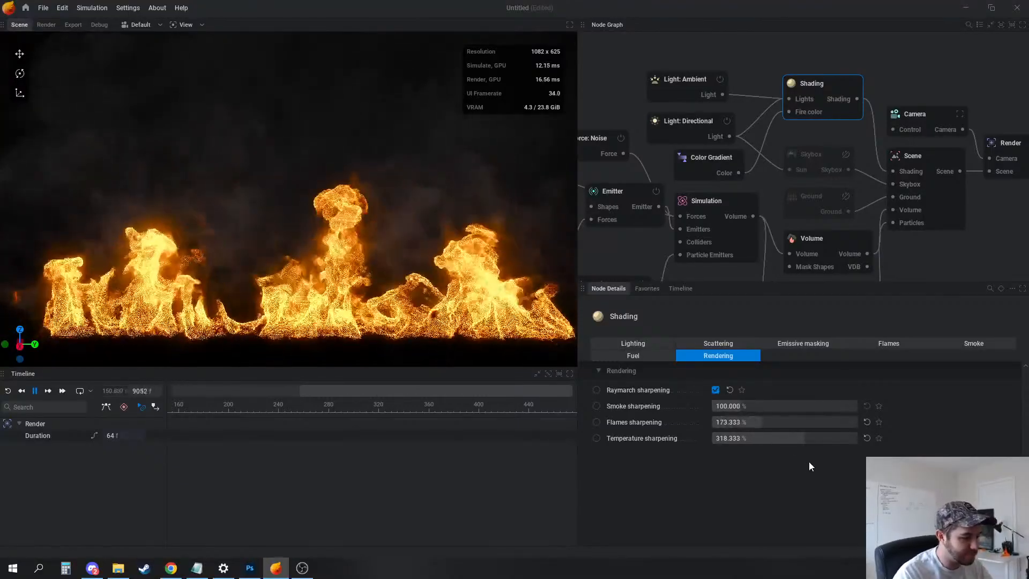
click(716, 390)
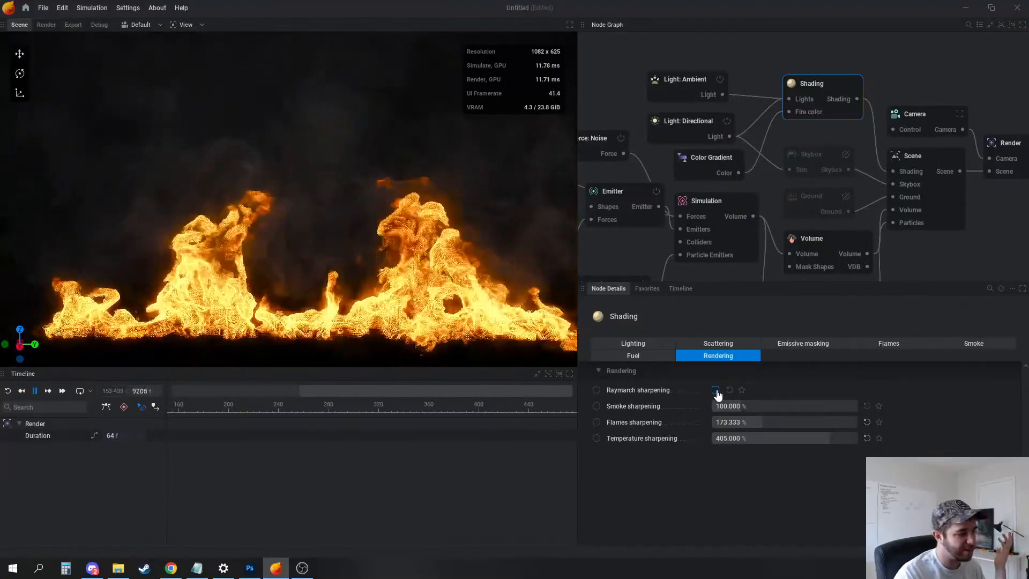
click(716, 391)
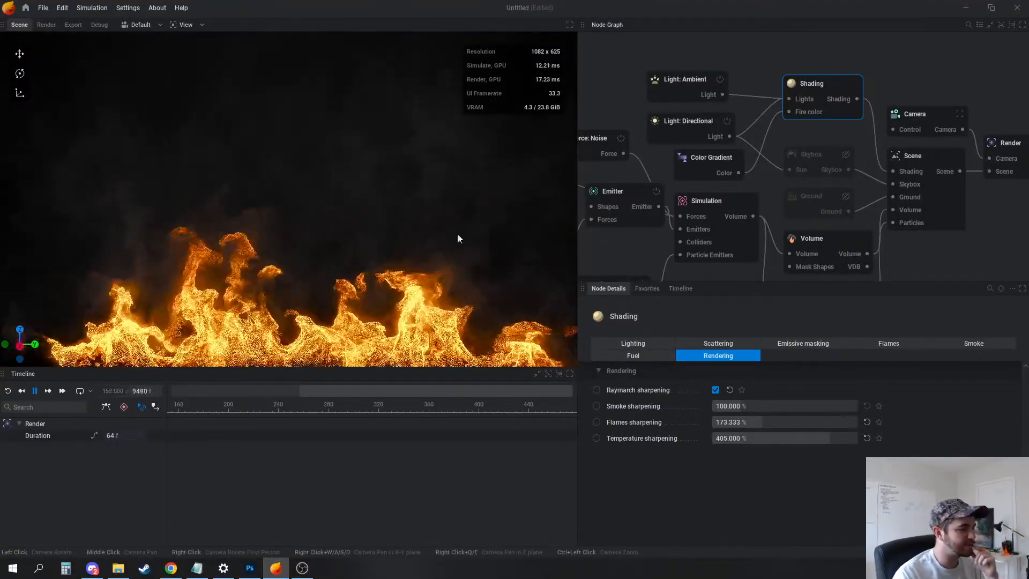
scroll(745, 188, down, 1)
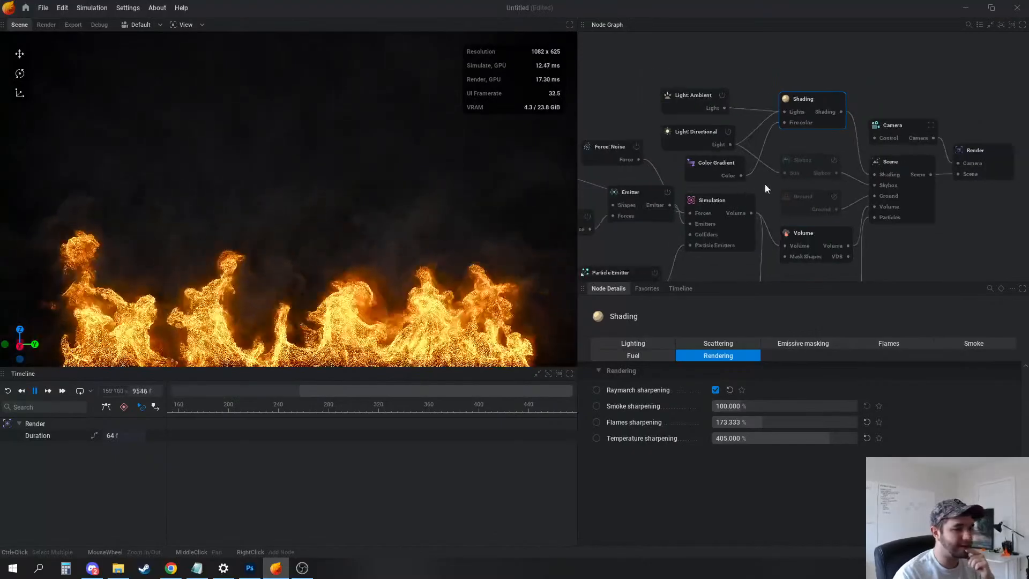
Set the shading's ambient occlusion to 55 % and smoke shadow density to about 393.33 %
click(959, 343)
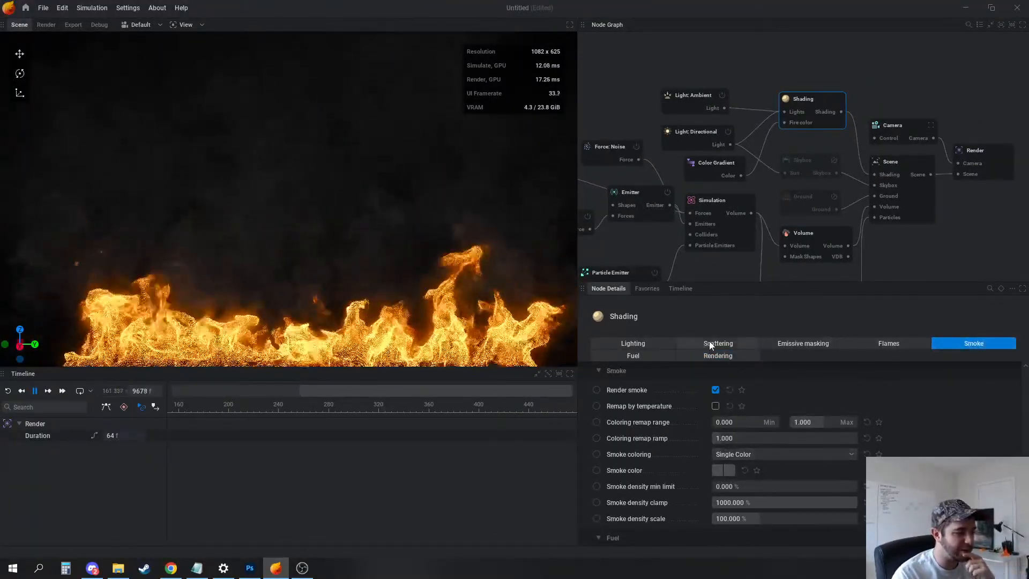
click(644, 344)
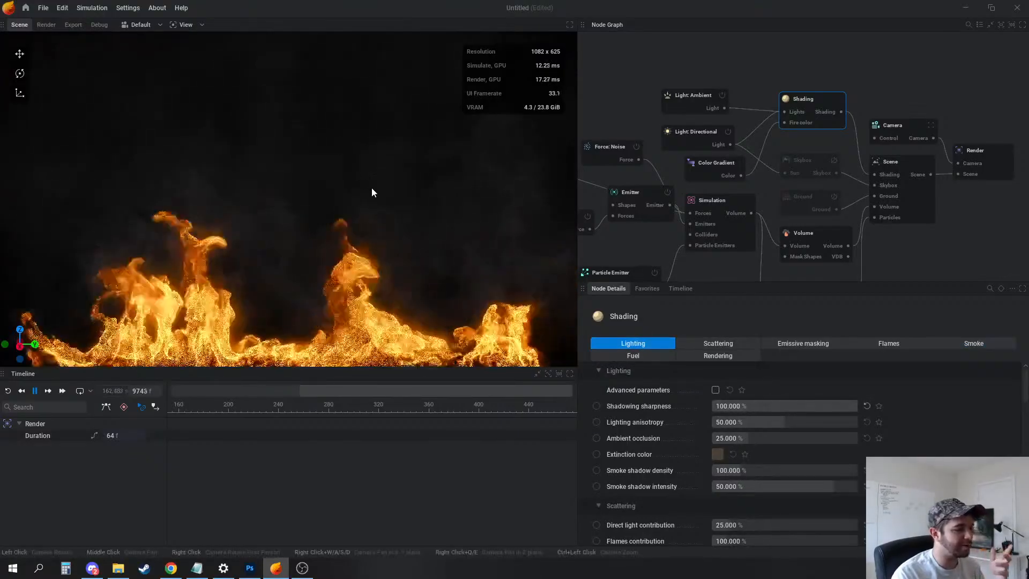
drag(751, 437, 791, 438)
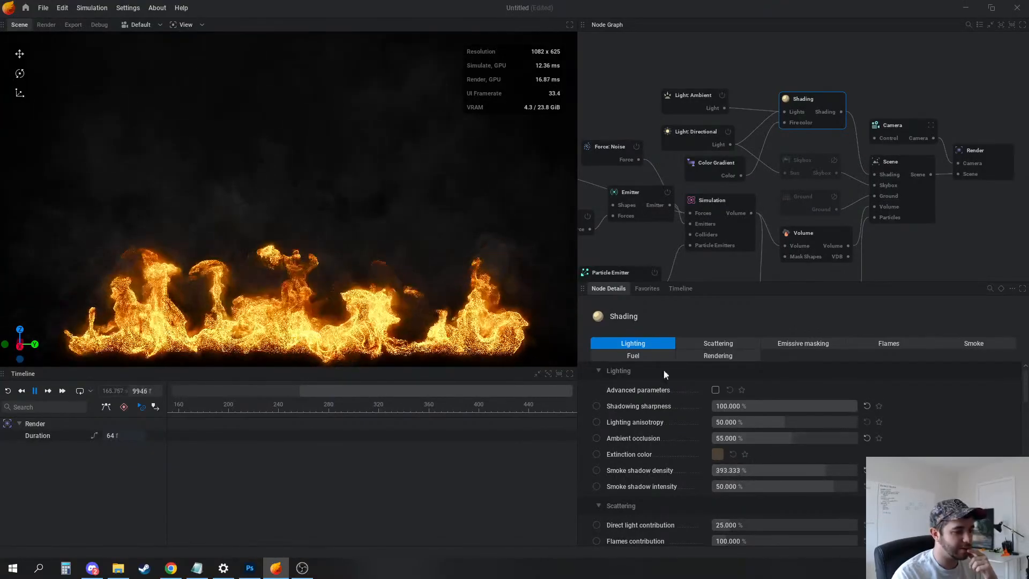
Raise the directional light's intensity to brighten the smoke, trying 5 and 3.98 before settling on a lower value
click(714, 148)
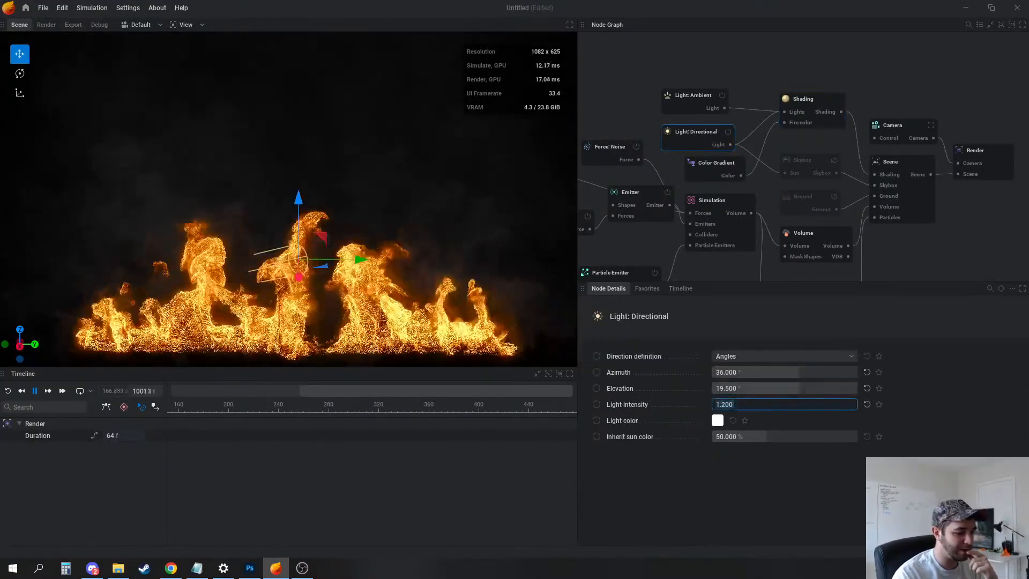
text(5)
key(Return)
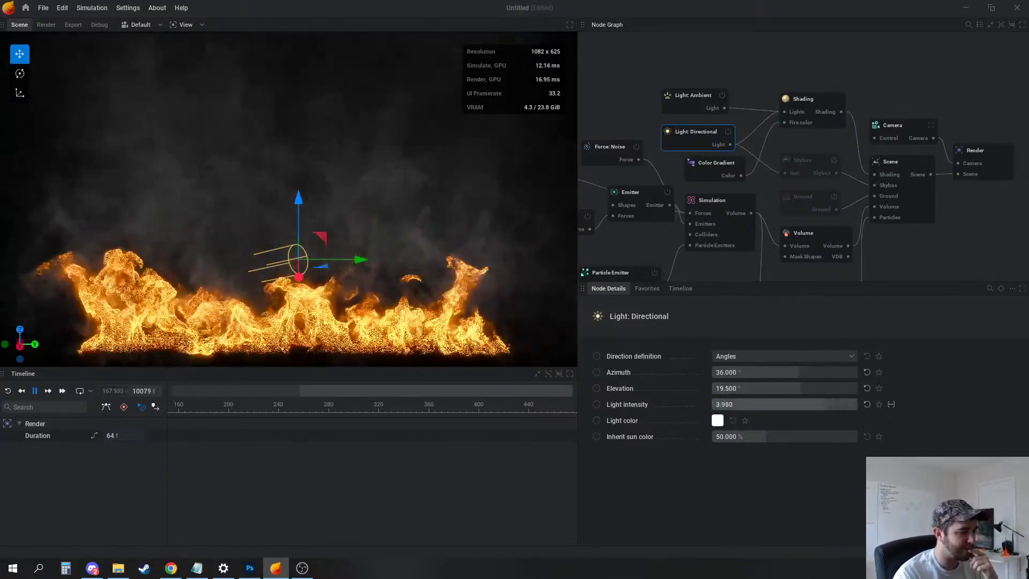
drag(827, 404, 793, 405)
Set the shading's smoke density scale to 188 %
click(813, 238)
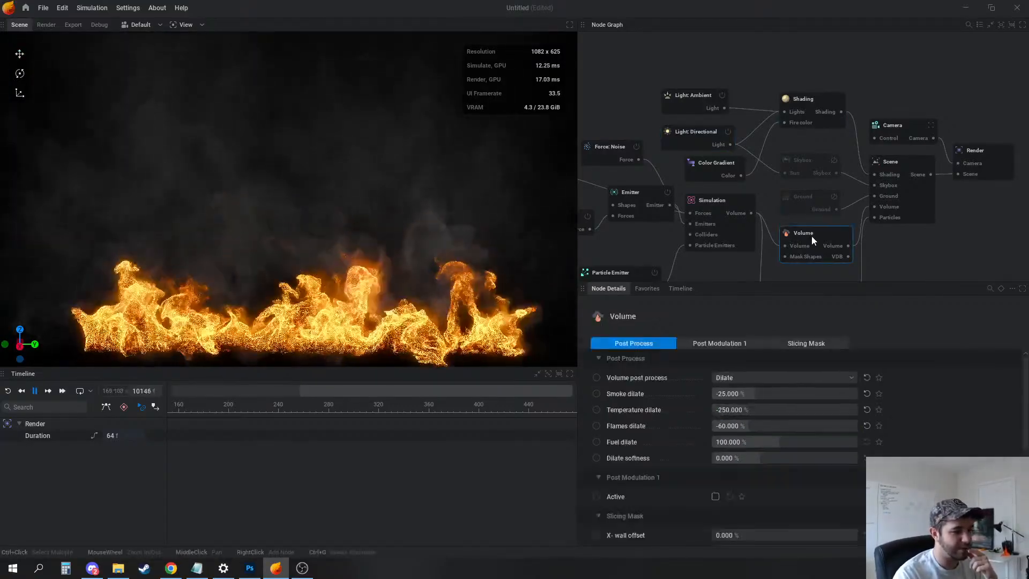
click(798, 96)
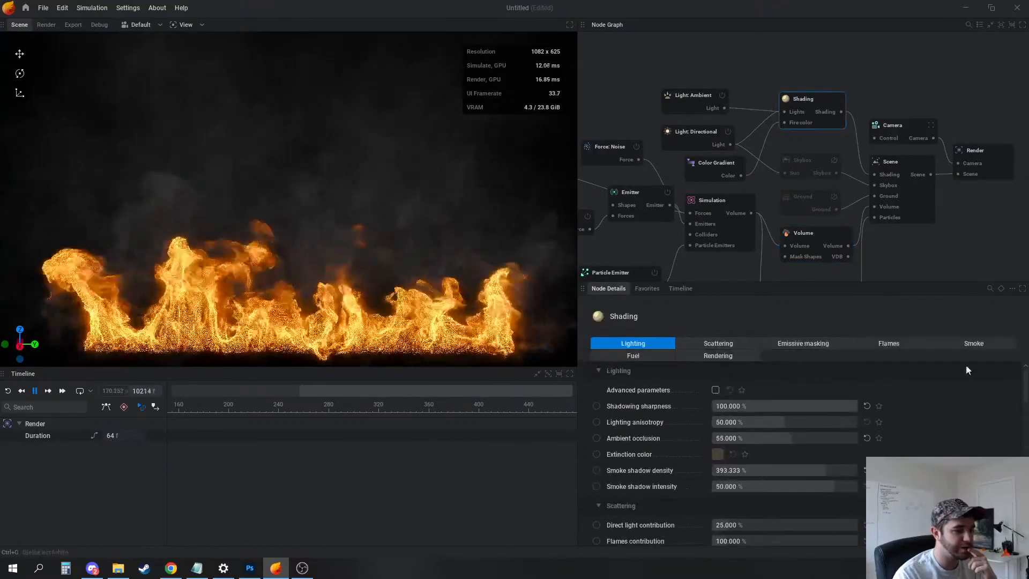
click(974, 343)
scroll(898, 432, down, 2)
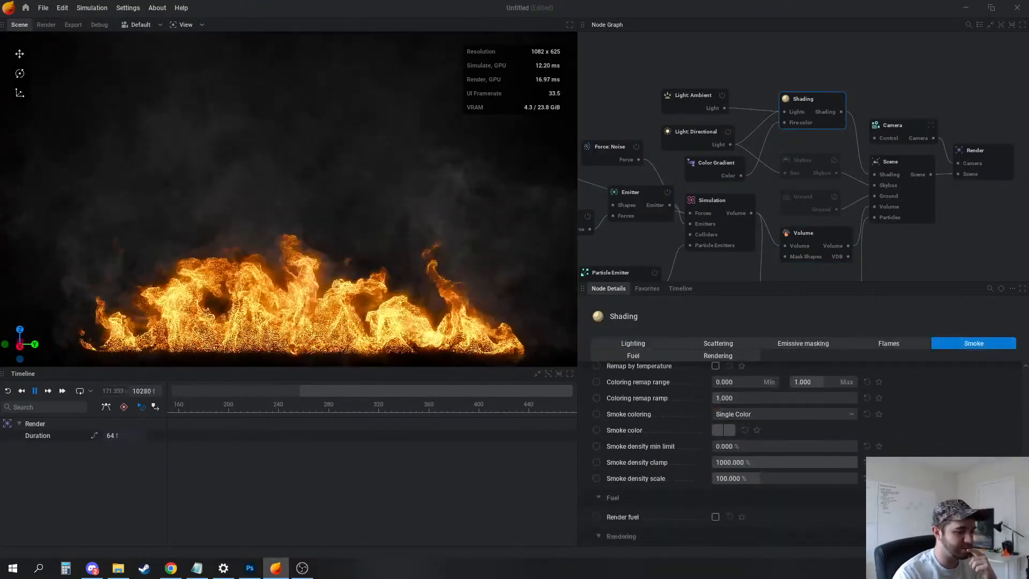
drag(758, 442, 802, 477)
Set the temperature mask of the noise force feeding the simulation to 20 % and inspect the fire from an angle
middle_drag(615, 166, 669, 115)
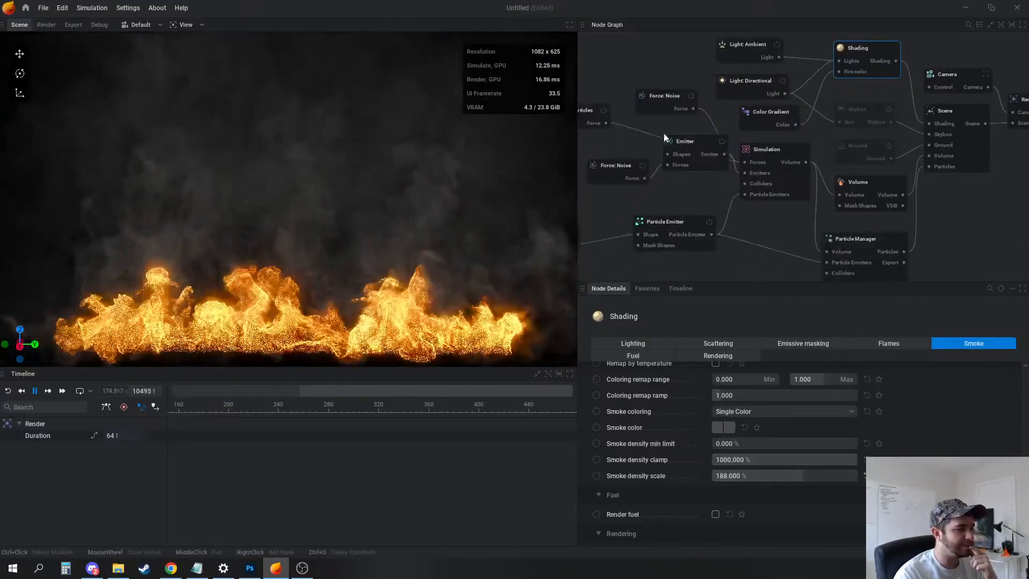
click(654, 110)
click(721, 343)
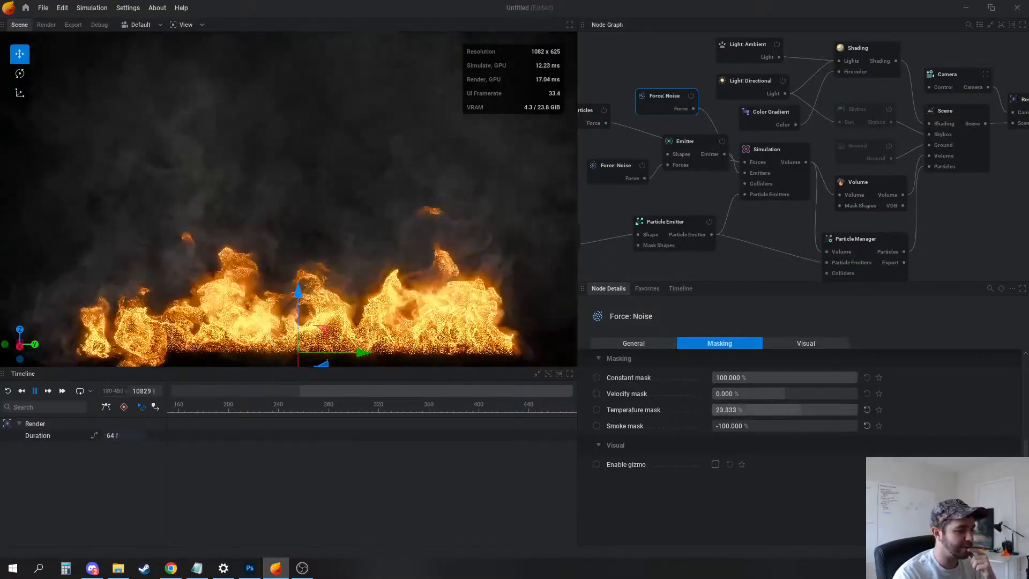
drag(795, 409, 792, 407)
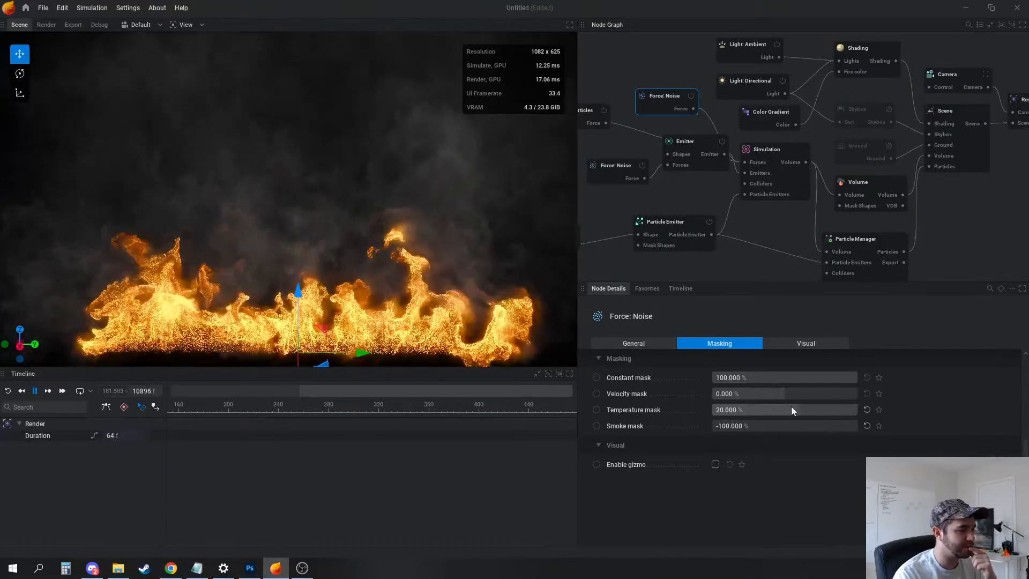
scroll(316, 167, down, 3)
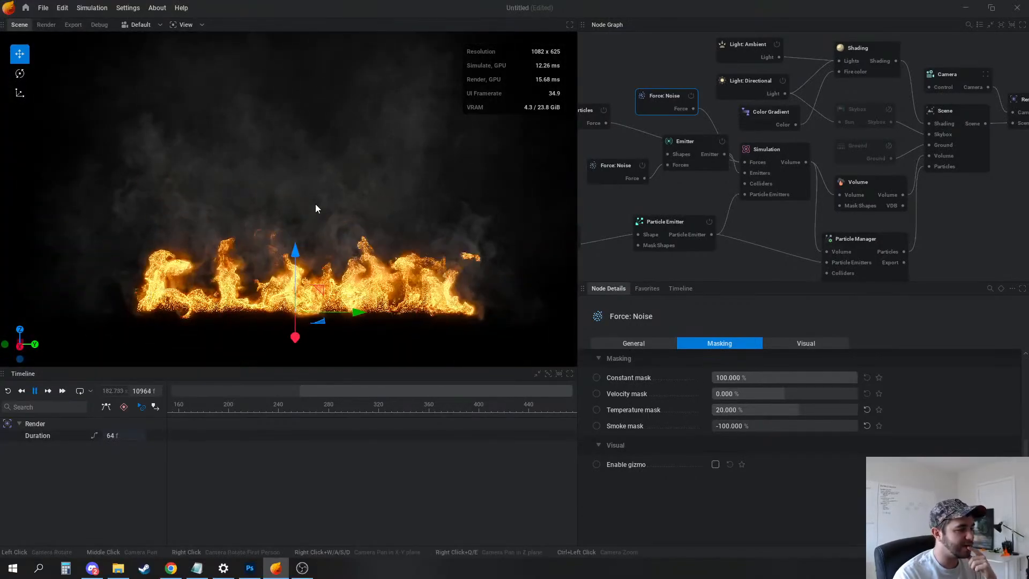
drag(417, 265, 428, 258)
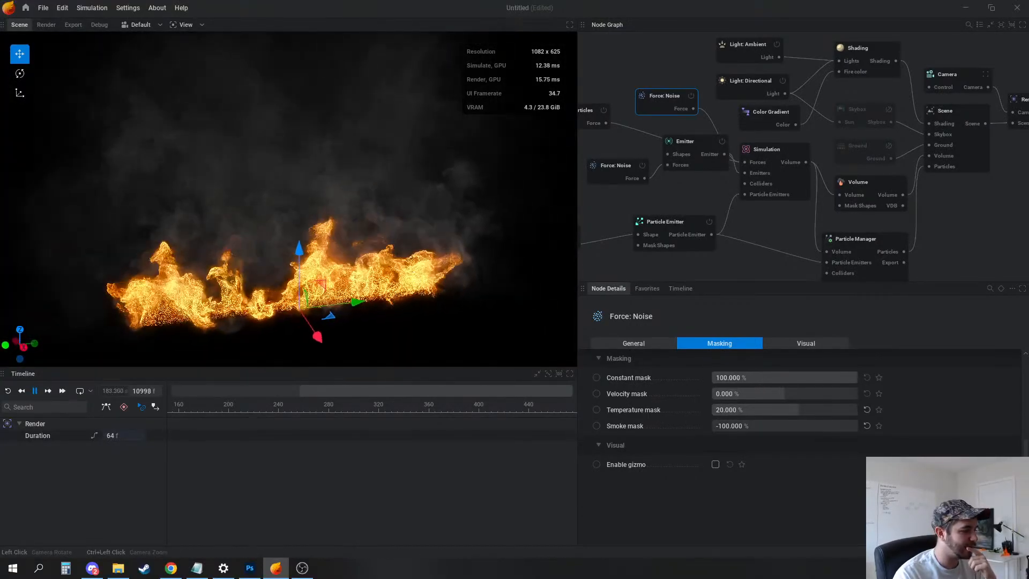
Change the shading's smoke color to the dark brown #4A3A2A
click(861, 52)
click(718, 428)
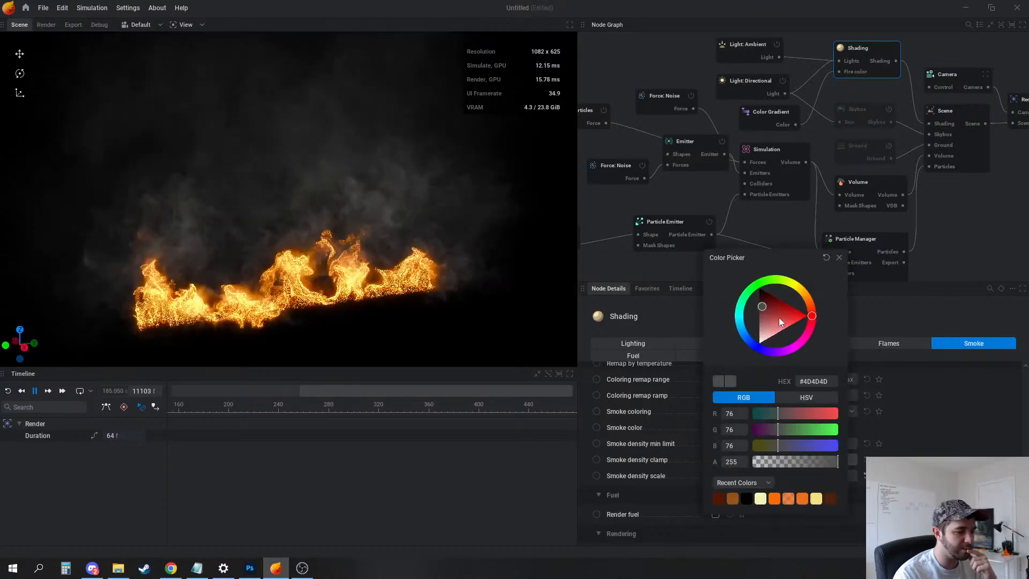
mouse_move(780, 321)
mouse_down()
mouse_move(769, 315)
mouse_move(811, 304)
mouse_move(775, 318)
mouse_move(760, 304)
mouse_move(772, 313)
mouse_up()
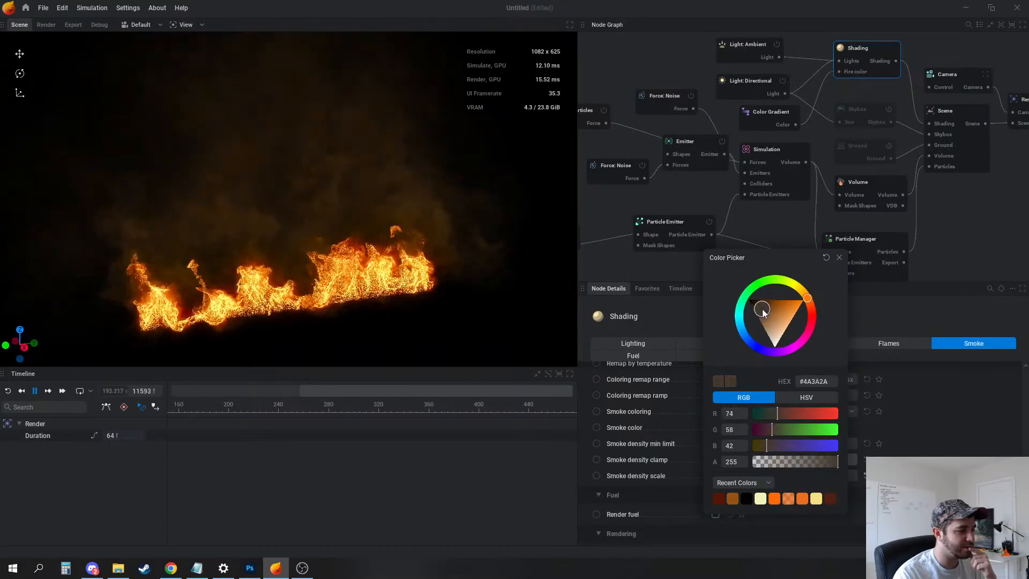
click(884, 217)
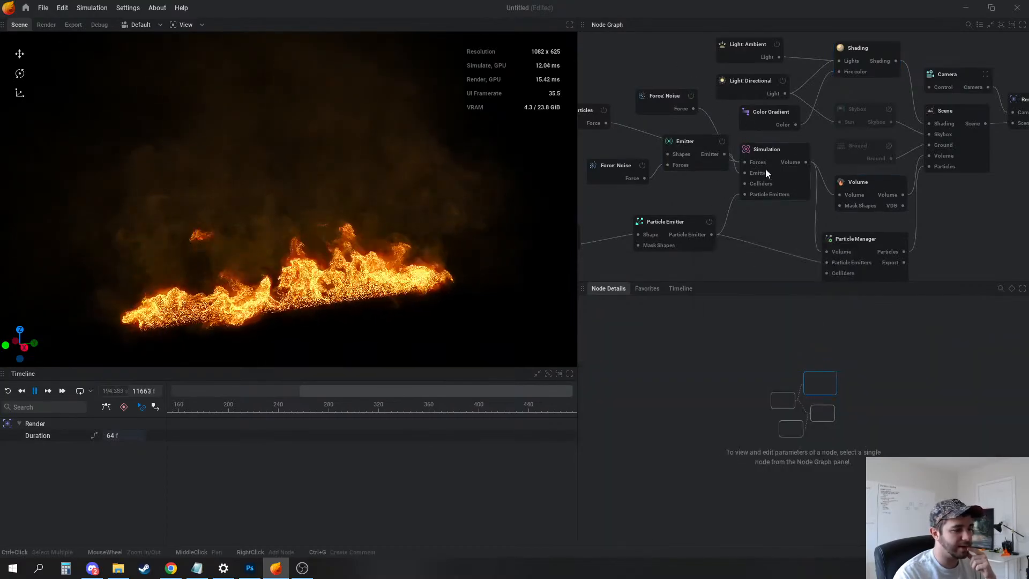
Set the particle emitter's smoke injection to 3.98 % and inspect the smoke and flames from several angles
click(677, 224)
click(876, 346)
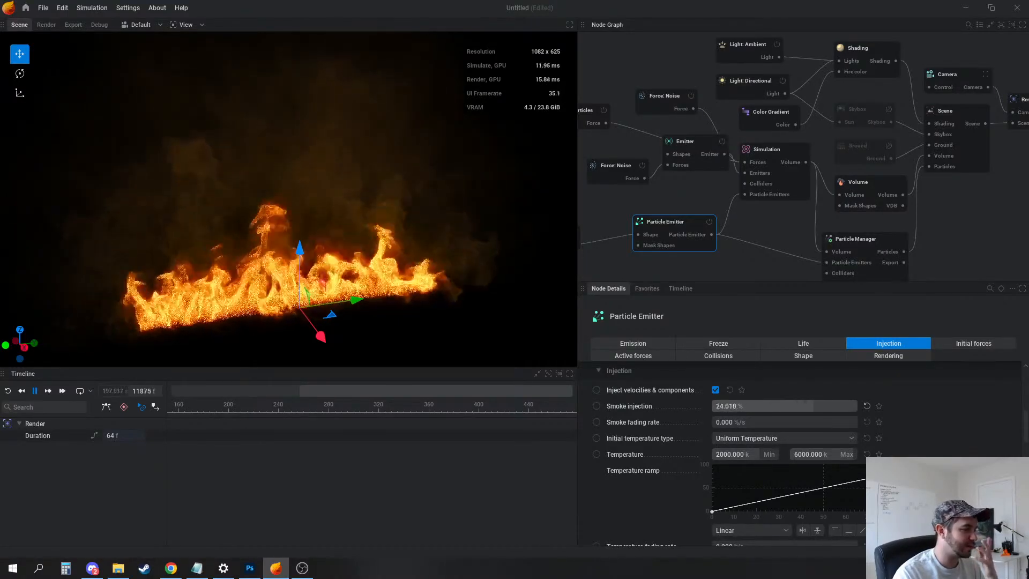
drag(824, 405, 776, 406)
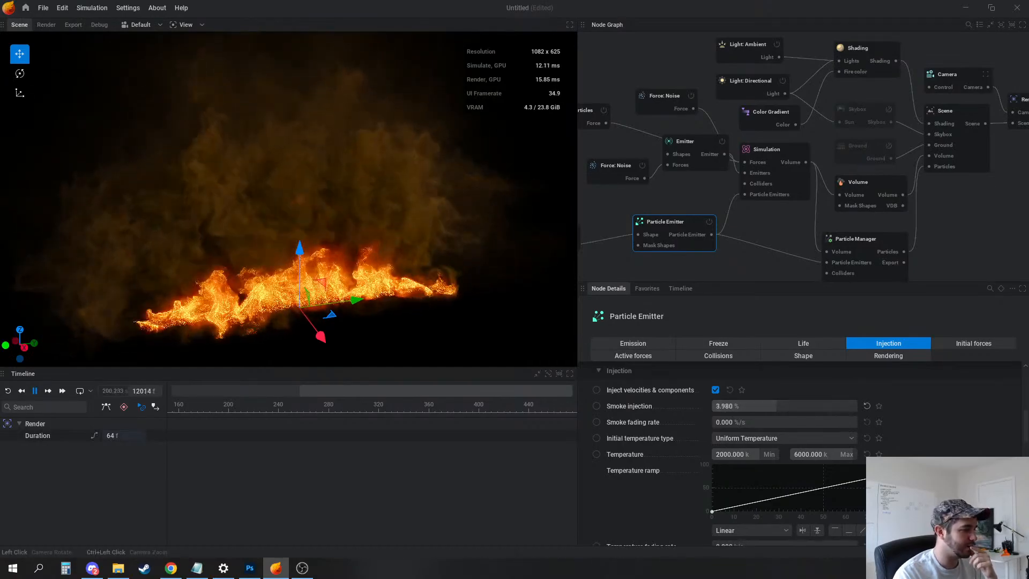
drag(343, 265, 380, 242)
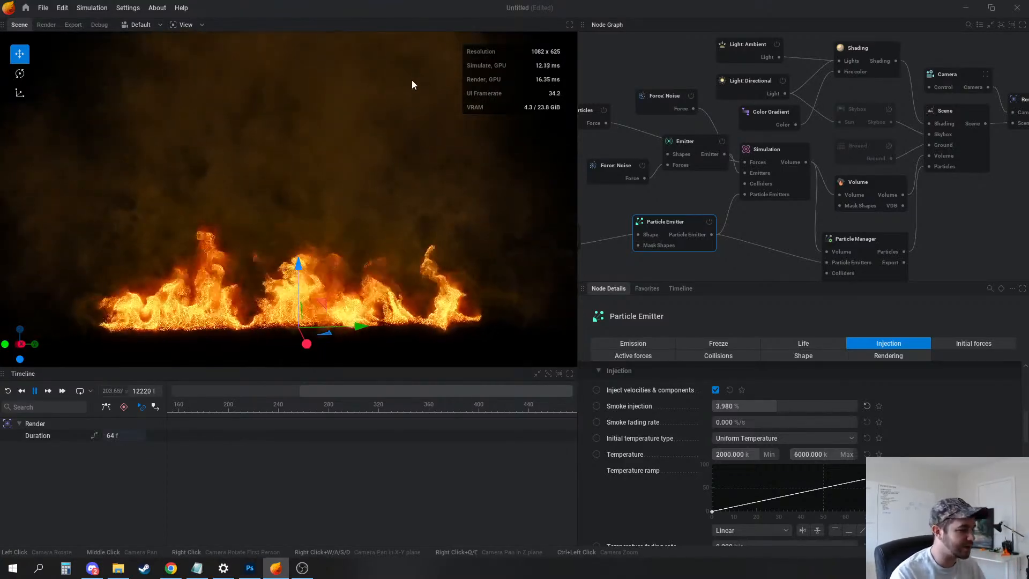
drag(413, 85, 379, 317)
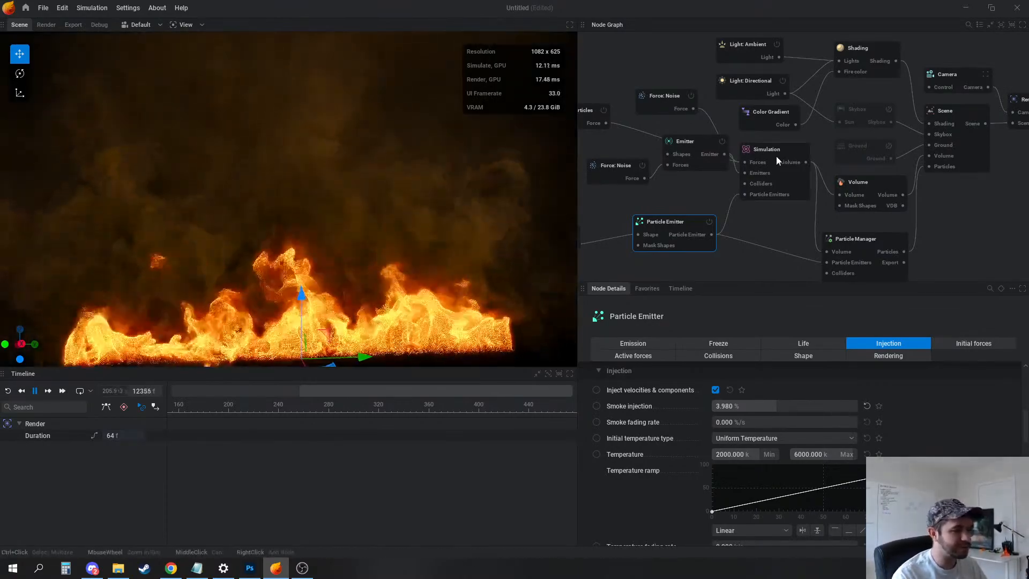
scroll(321, 227, down, 3)
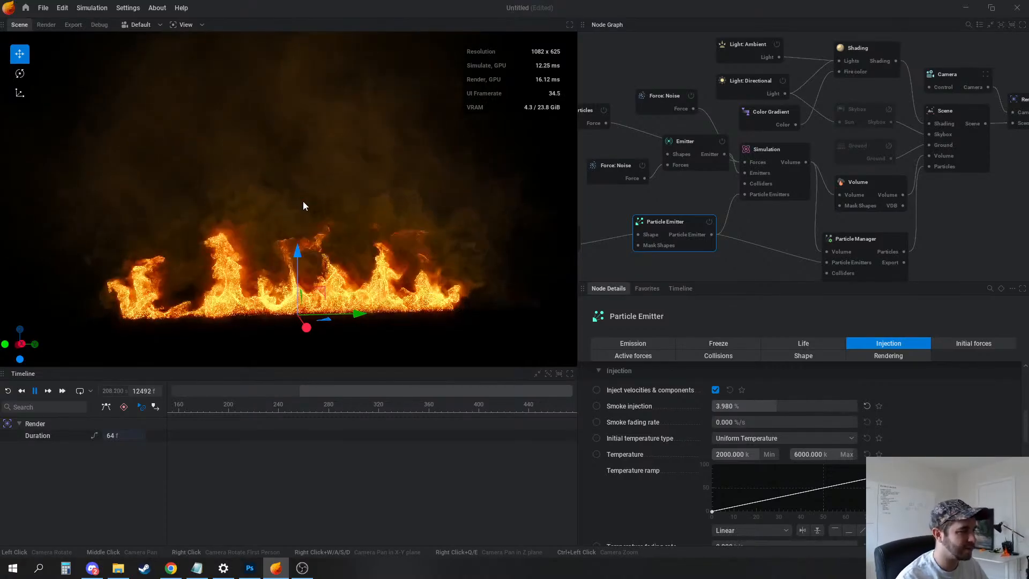
drag(313, 198, 328, 199)
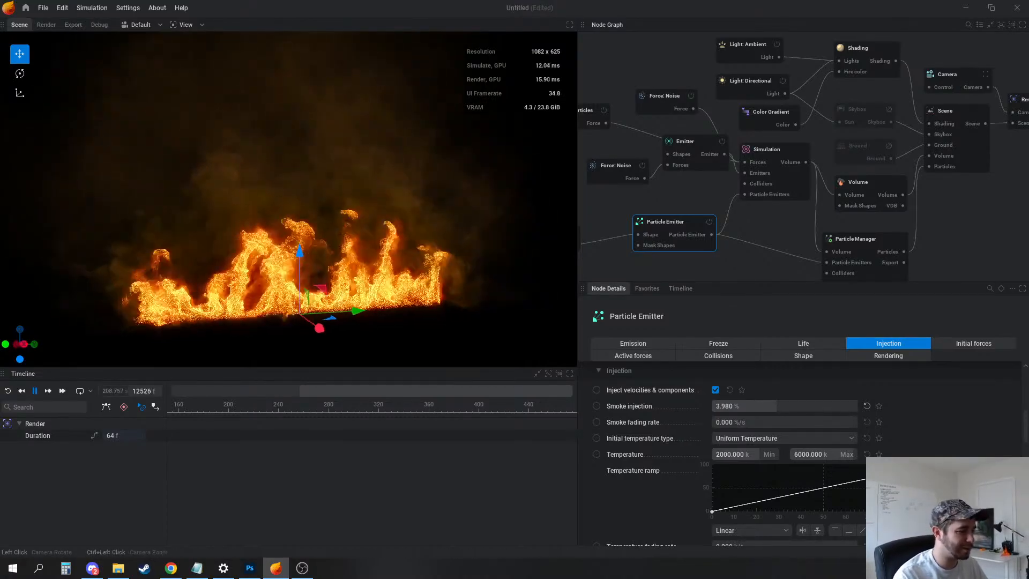
click(628, 125)
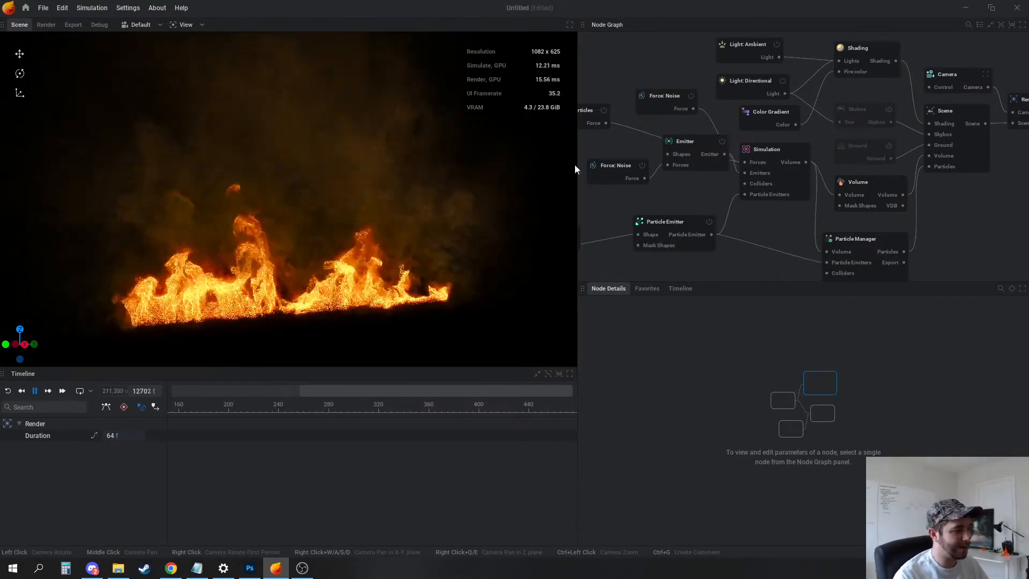
Set the simulation's buoyancy to 108.333 % of gravity per 1000K
click(780, 152)
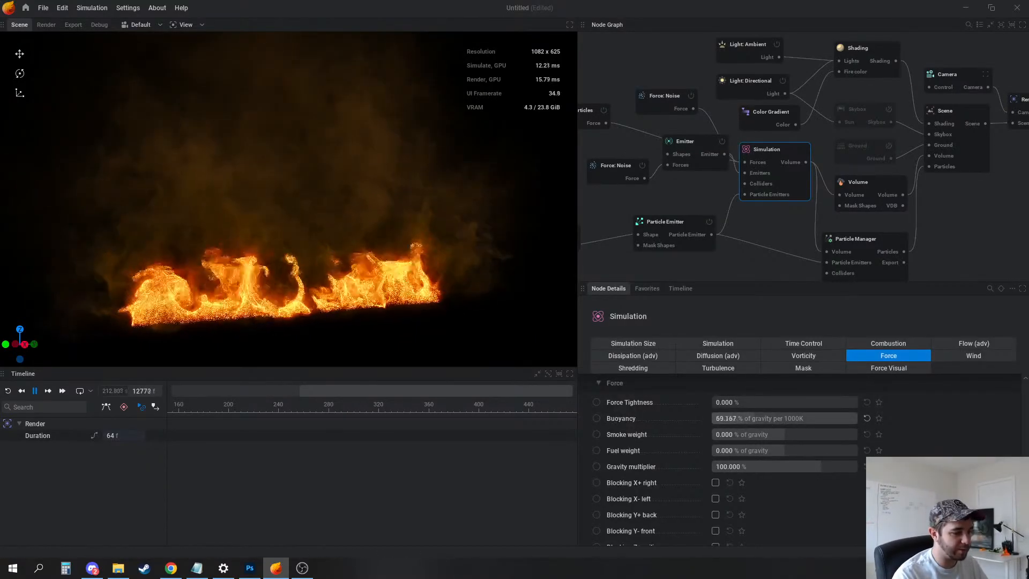
drag(785, 418, 774, 418)
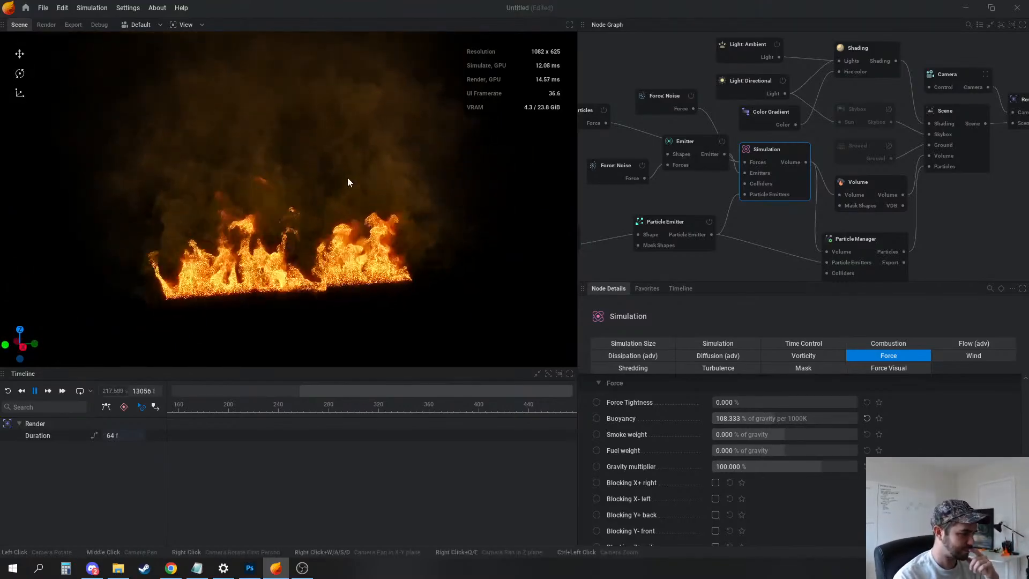
Set the coloring remap ramp of the shading's flames to 0.8
middle_drag(619, 196, 682, 192)
middle_drag(752, 214, 699, 268)
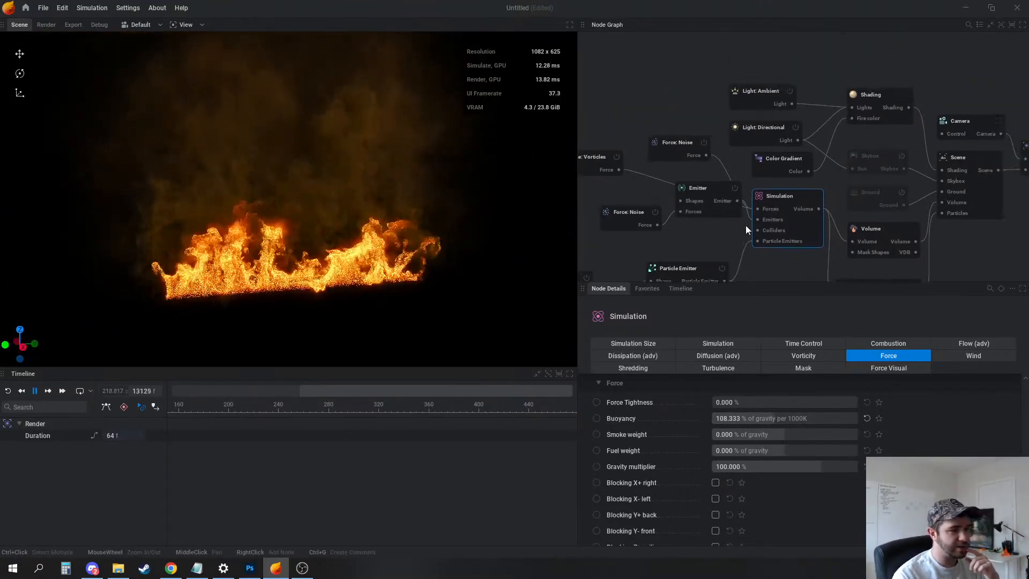
click(864, 100)
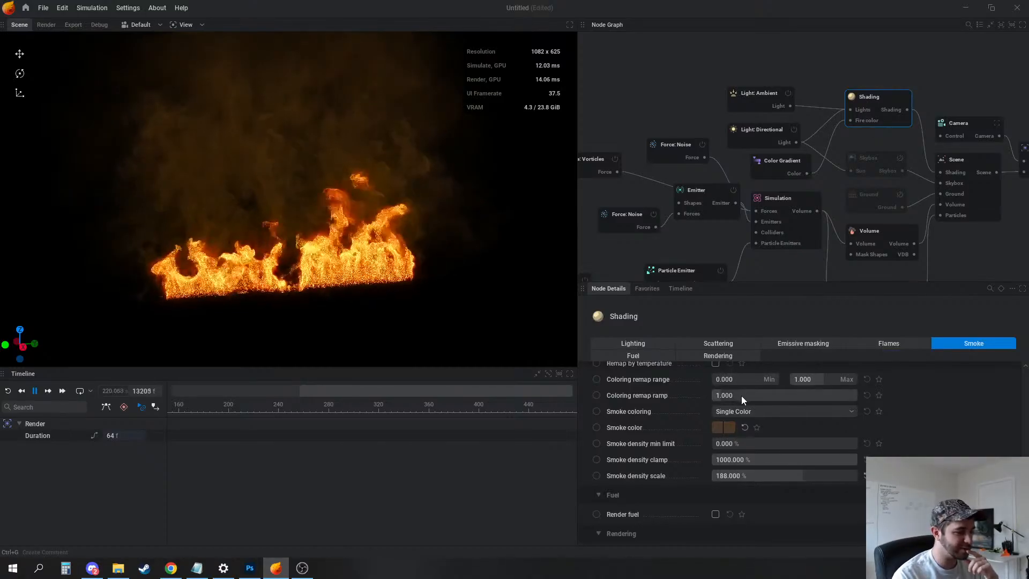
scroll(741, 396, up, 8)
scroll(764, 405, up, 1)
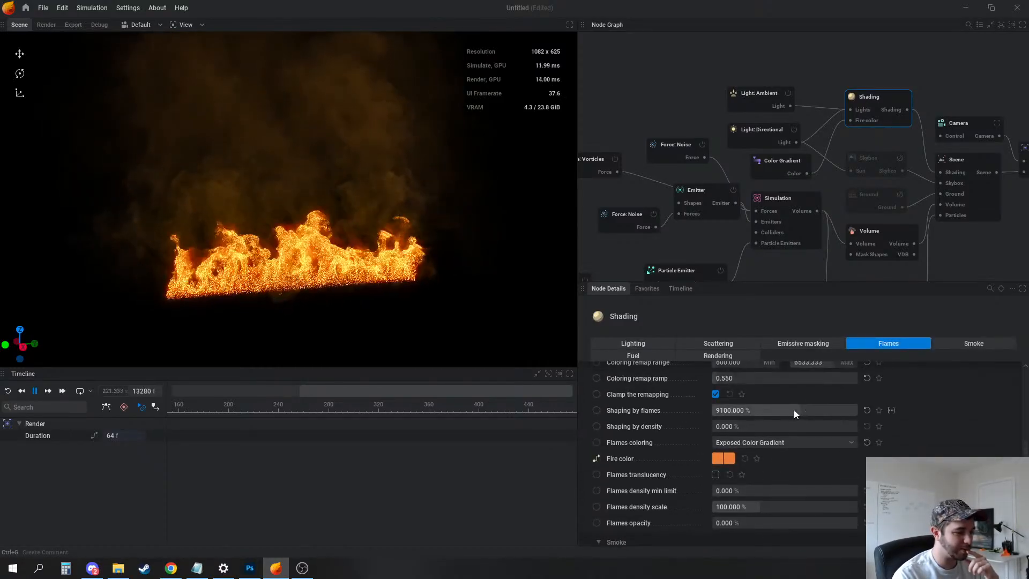
drag(763, 378, 780, 379)
Add a noise force node feeding the Forces input of the particle manager and inspect the fire
middle_drag(616, 259, 713, 198)
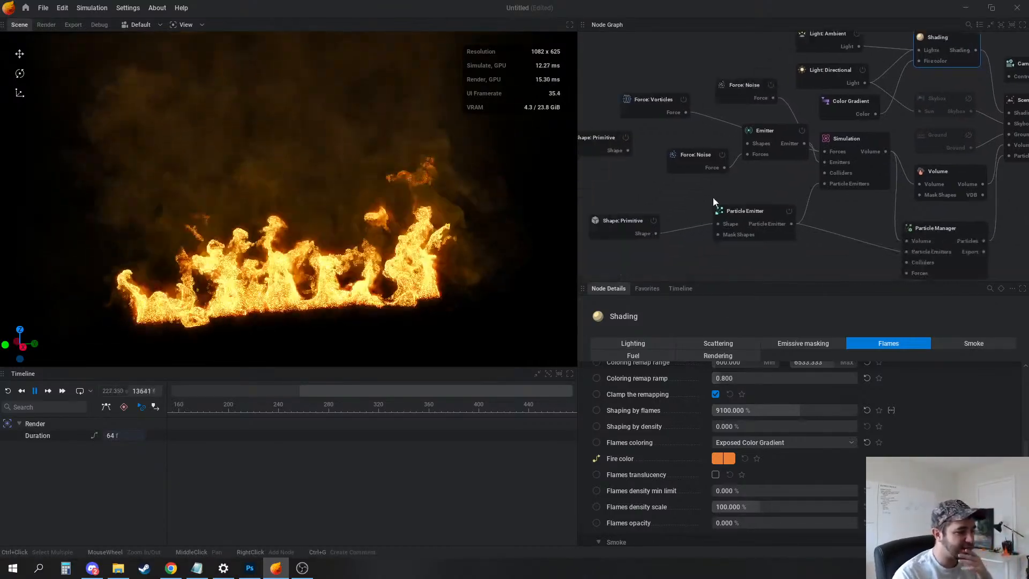
click(749, 212)
click(963, 343)
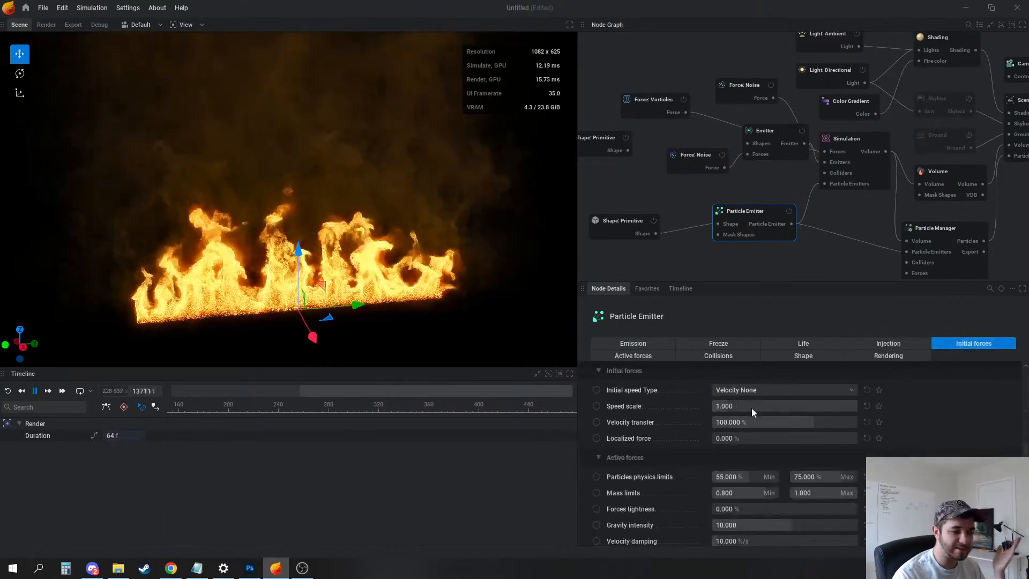
middle_drag(831, 229, 820, 195)
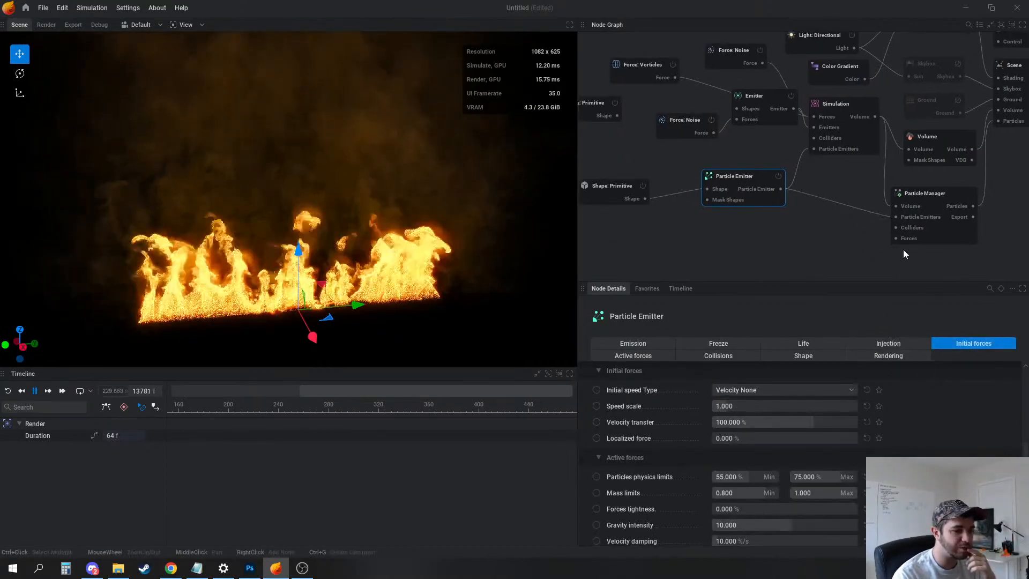
drag(903, 242, 824, 259)
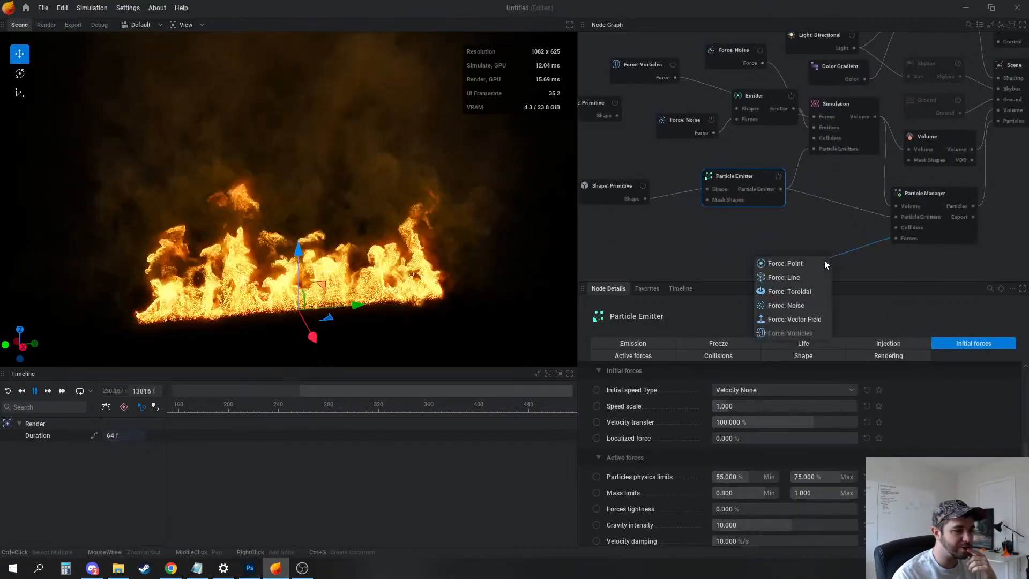
click(781, 305)
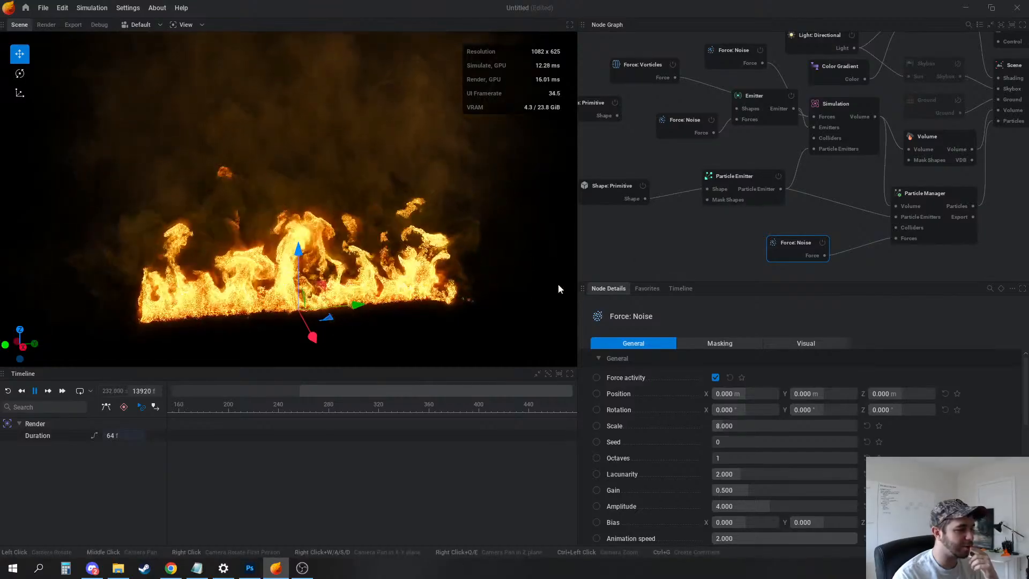
drag(374, 295, 369, 284)
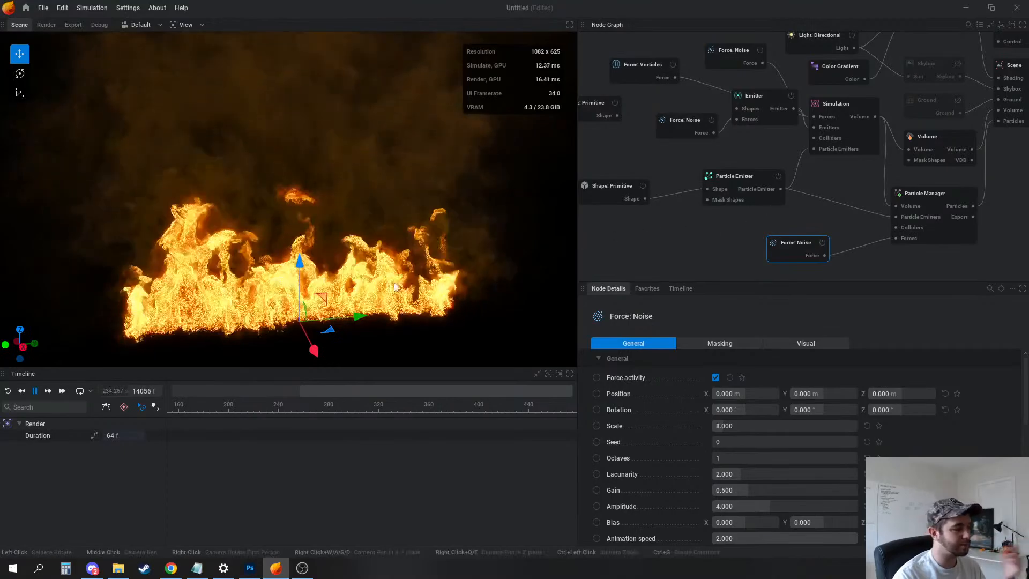
Set both the minimum and maximum particles physics limits of the particle emitter to 0 % and inspect the flames up close
click(740, 176)
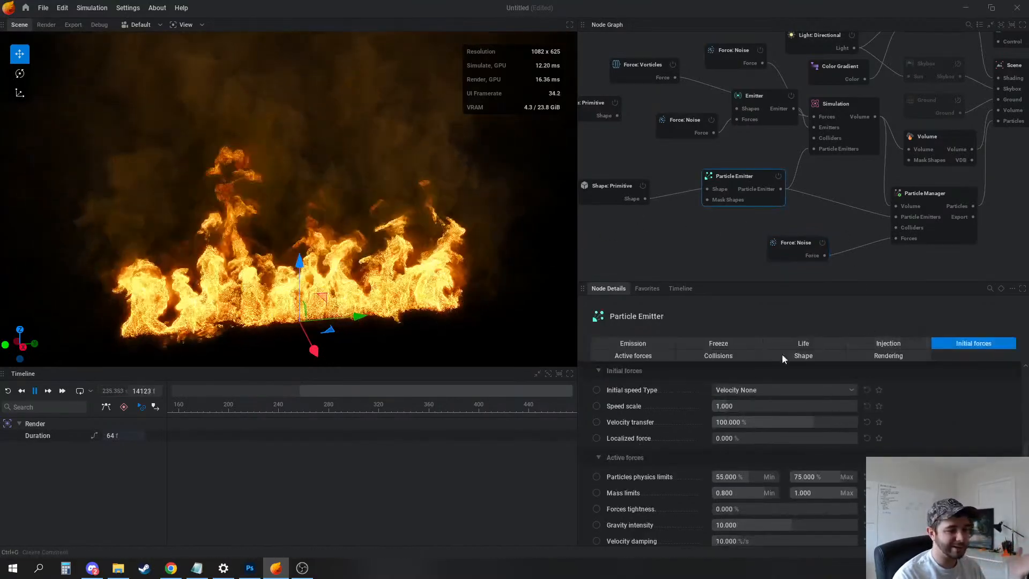
click(649, 355)
double_click(735, 391)
text(0)
key(Return)
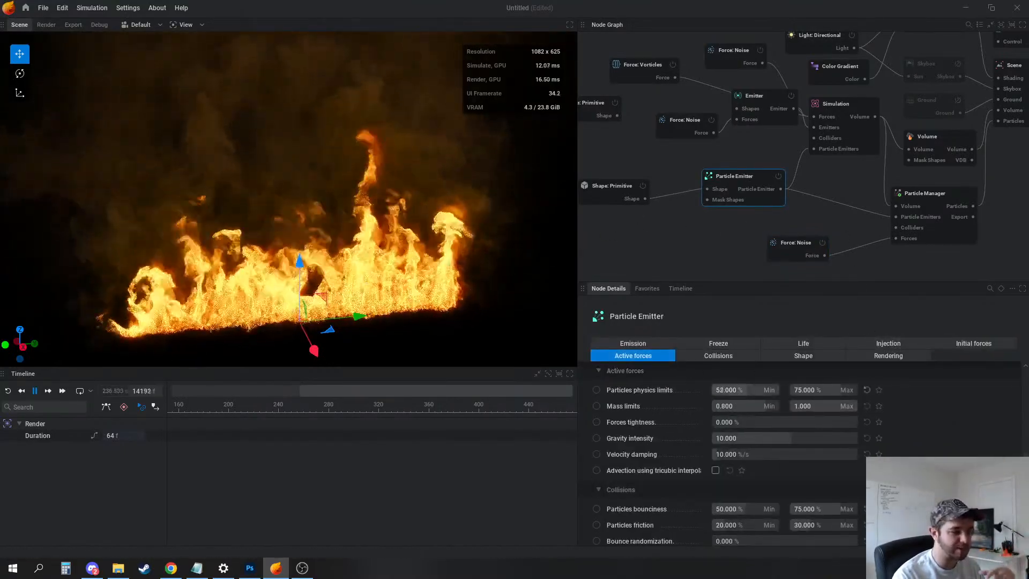
double_click(837, 391)
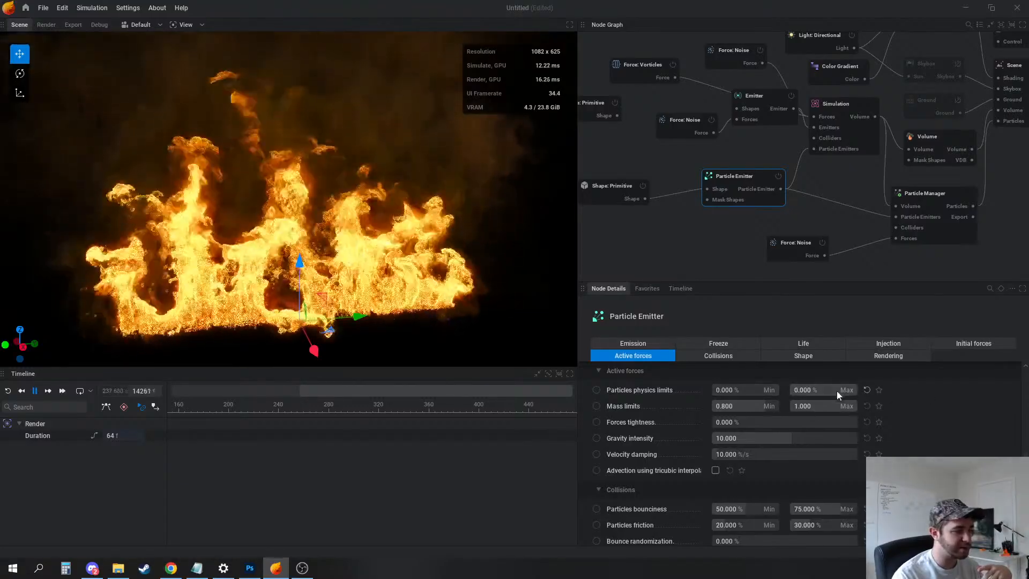
text(0)
key(Return)
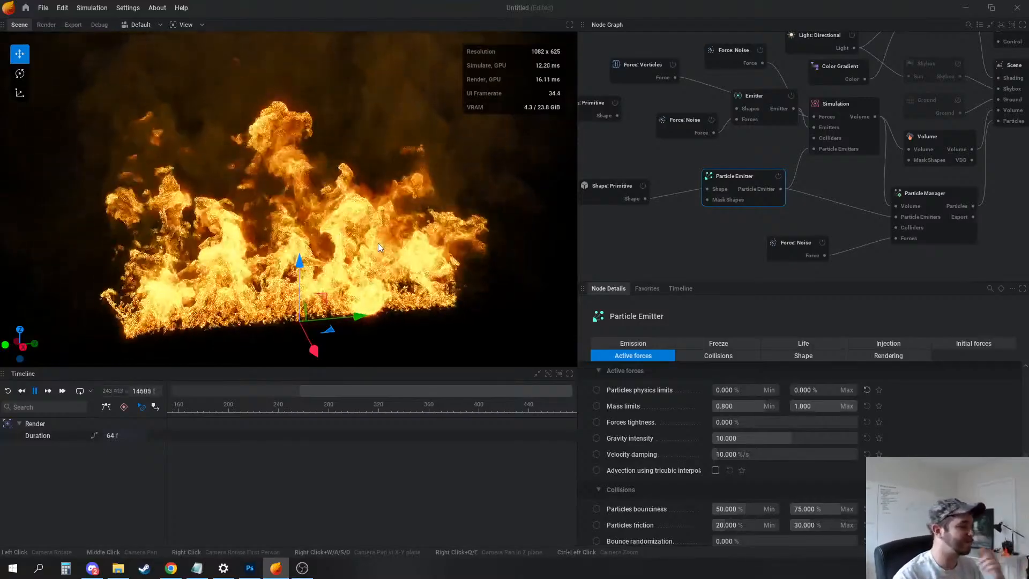
scroll(308, 138, up, 3)
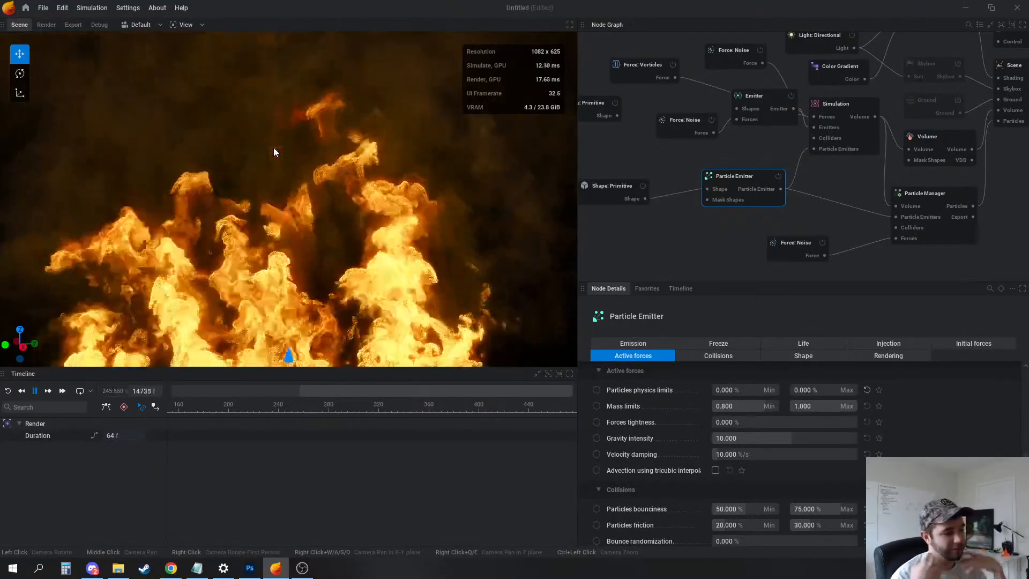
scroll(276, 150, down, 3)
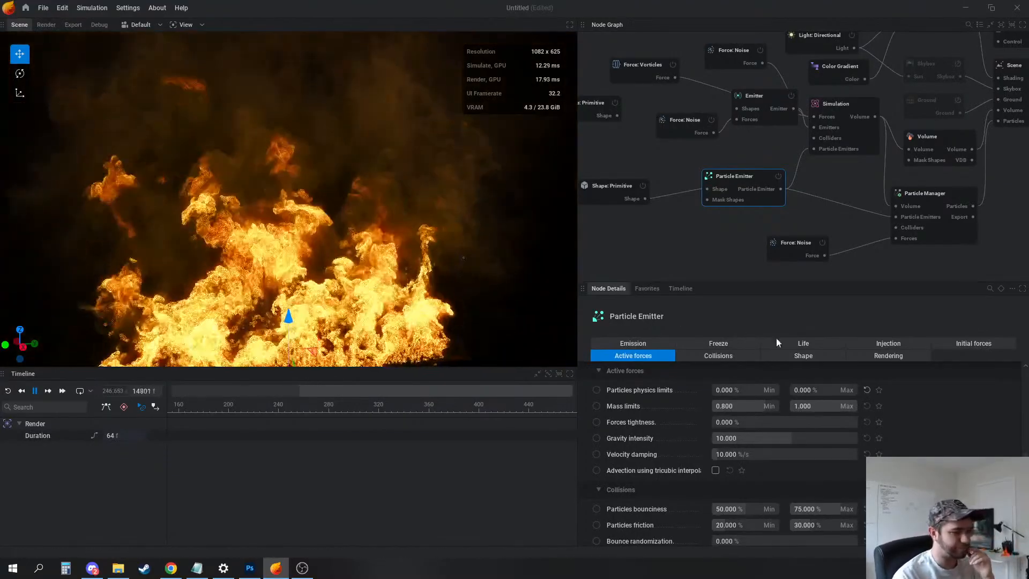
Shape the particle emitter's size by life modulation to stay high until about 65 % of life, fall to zero, and use Cubic interpolation
click(817, 356)
drag(934, 419, 943, 482)
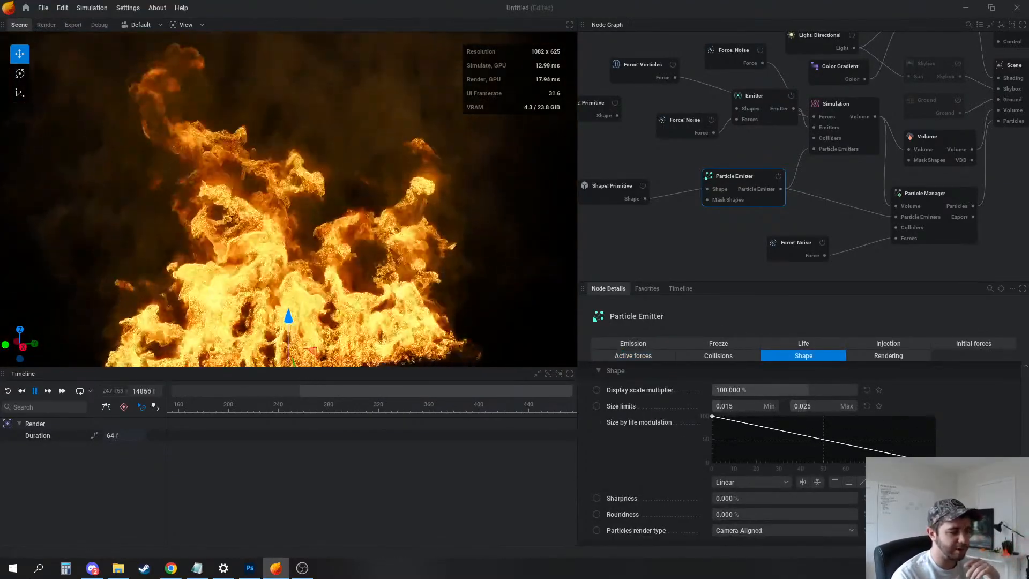
middle_drag(356, 272, 374, 236)
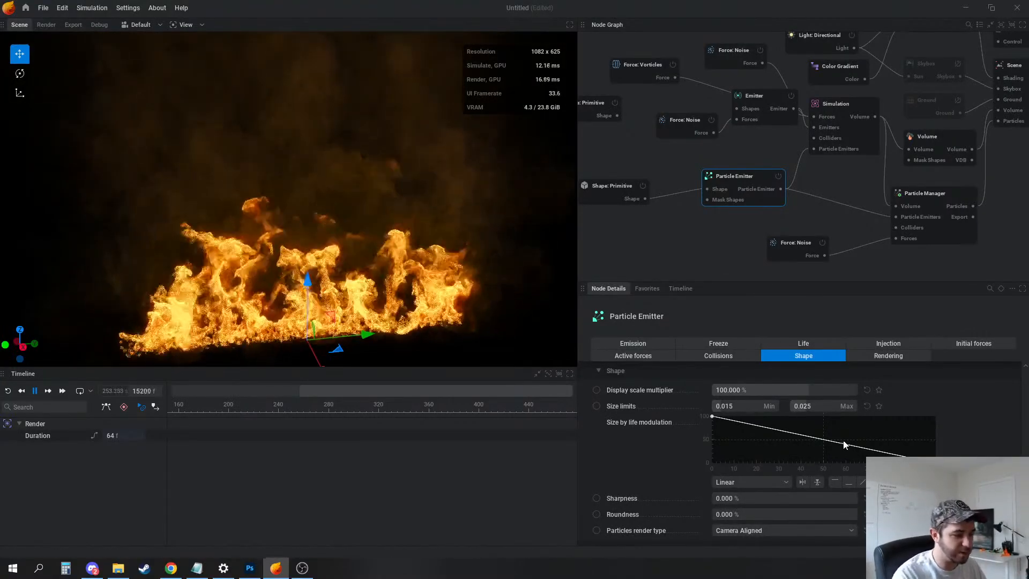
drag(844, 439, 858, 423)
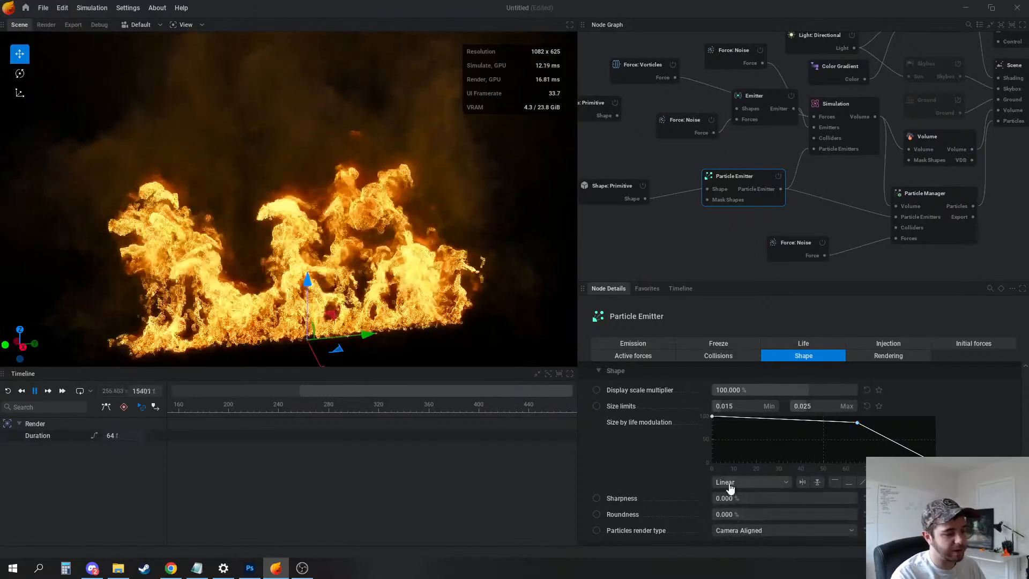
click(740, 482)
click(738, 470)
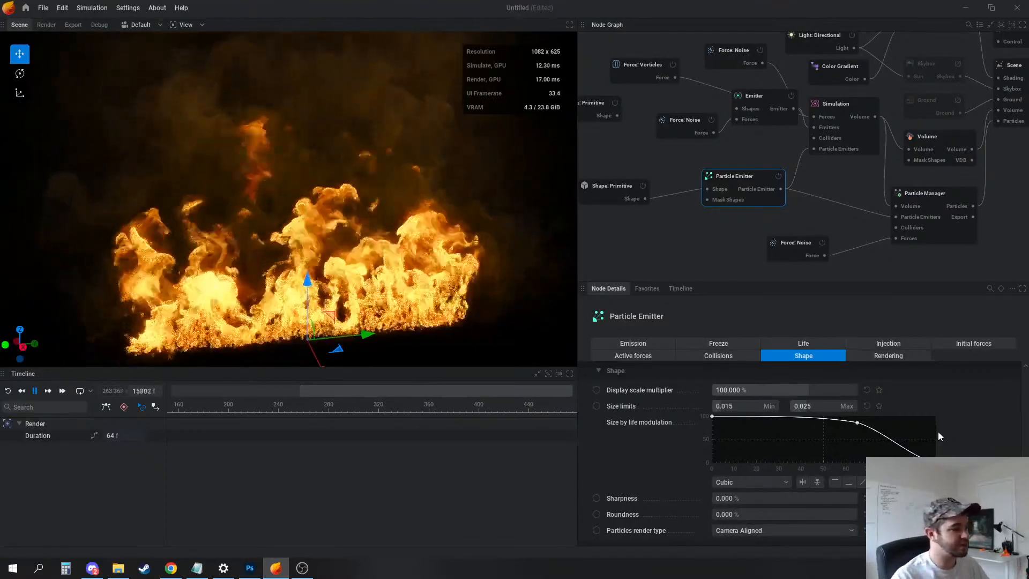
click(652, 238)
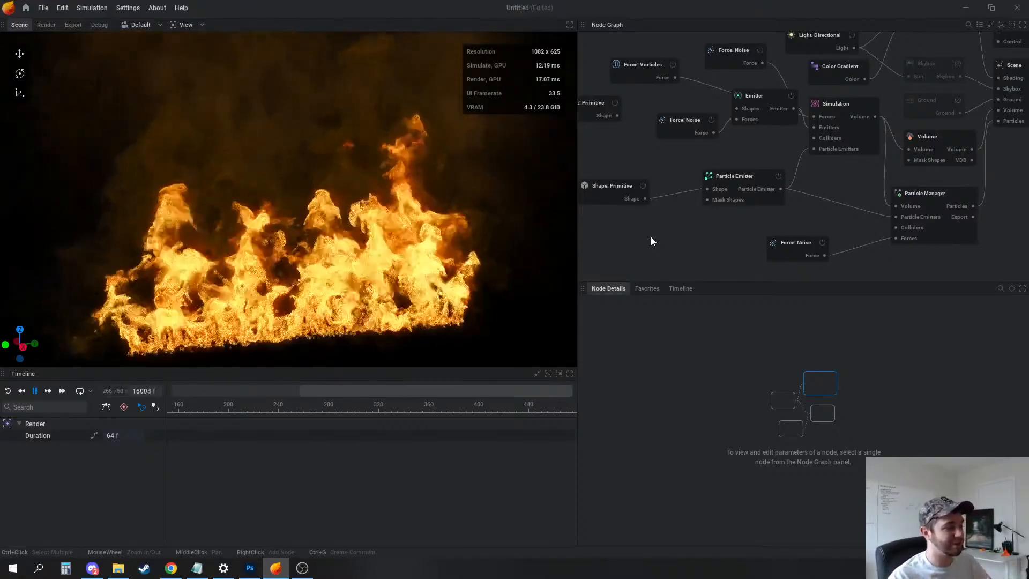
Set the particle emitter's emission rate to about 22353 per second
click(732, 176)
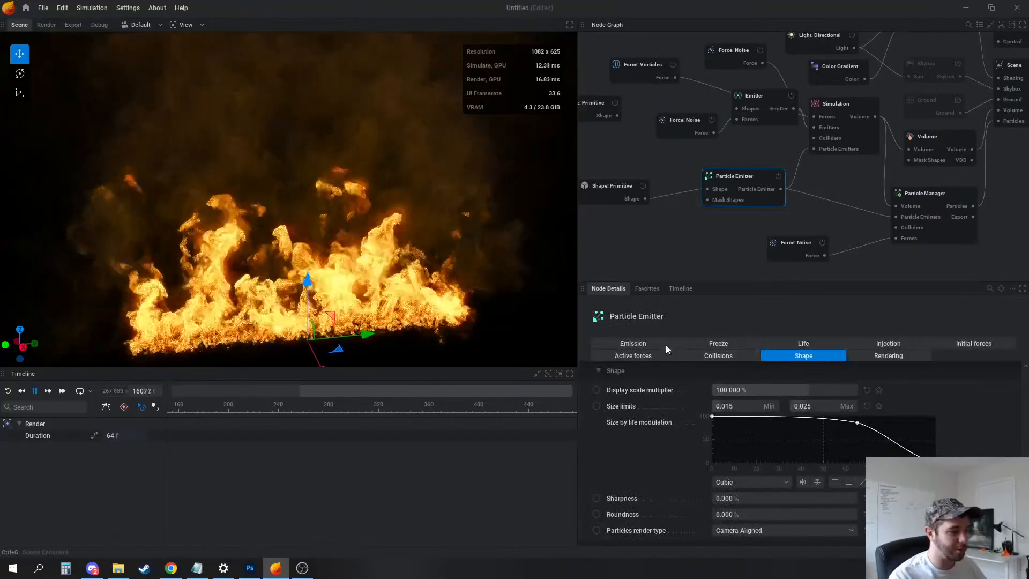
click(666, 346)
drag(764, 435, 818, 436)
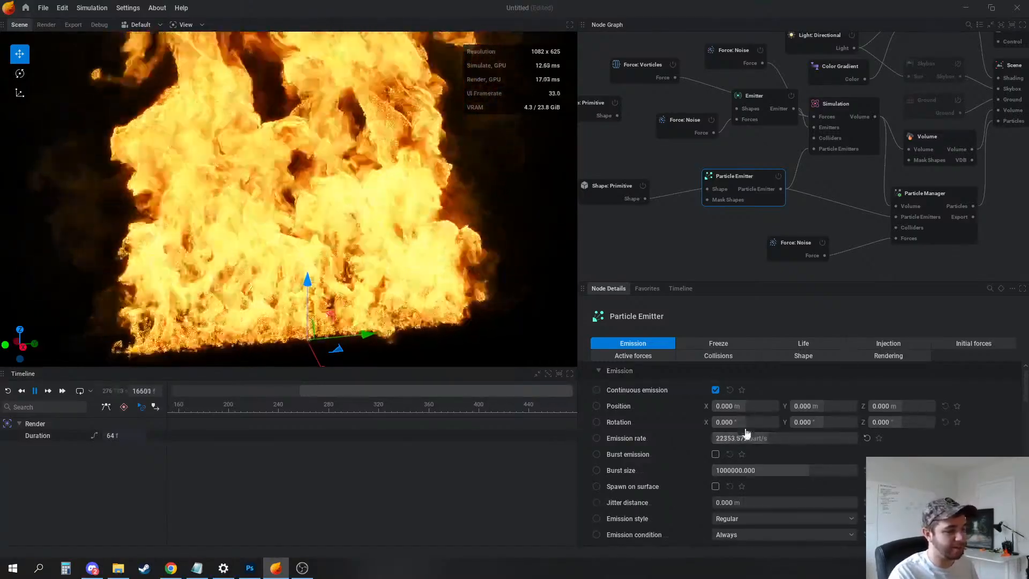
scroll(751, 472, down, 3)
scroll(763, 480, down, 5)
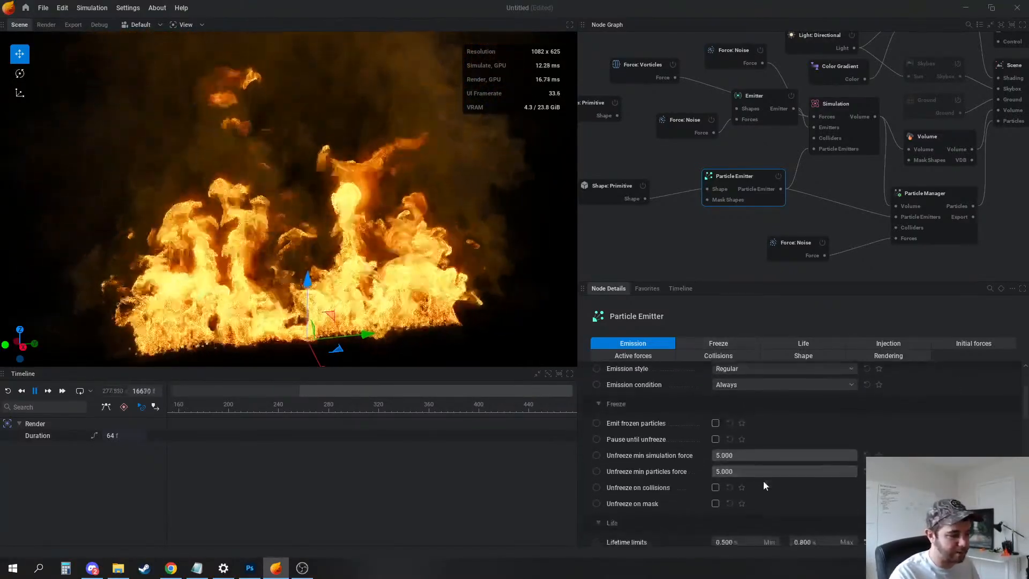
Set the particle emitter's injected temperature range to 0–8000 K and its initial temperature type to Random Per Particle
click(888, 344)
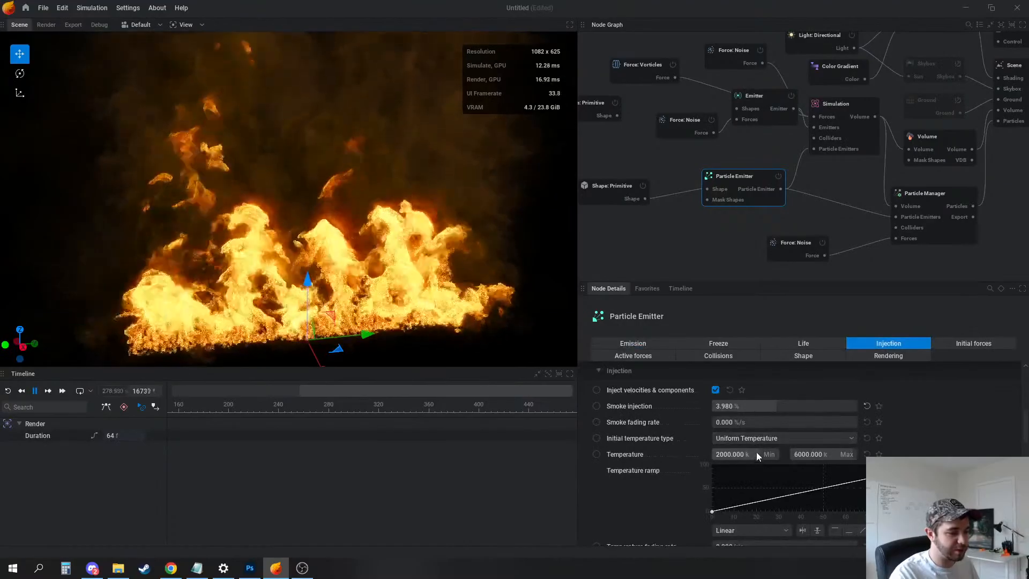
drag(757, 453, 715, 453)
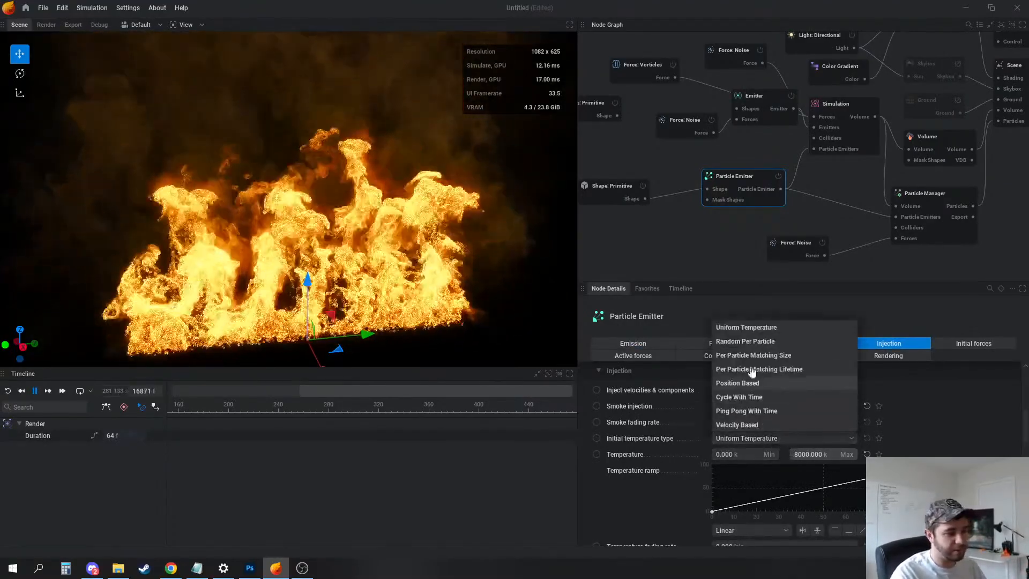
click(761, 341)
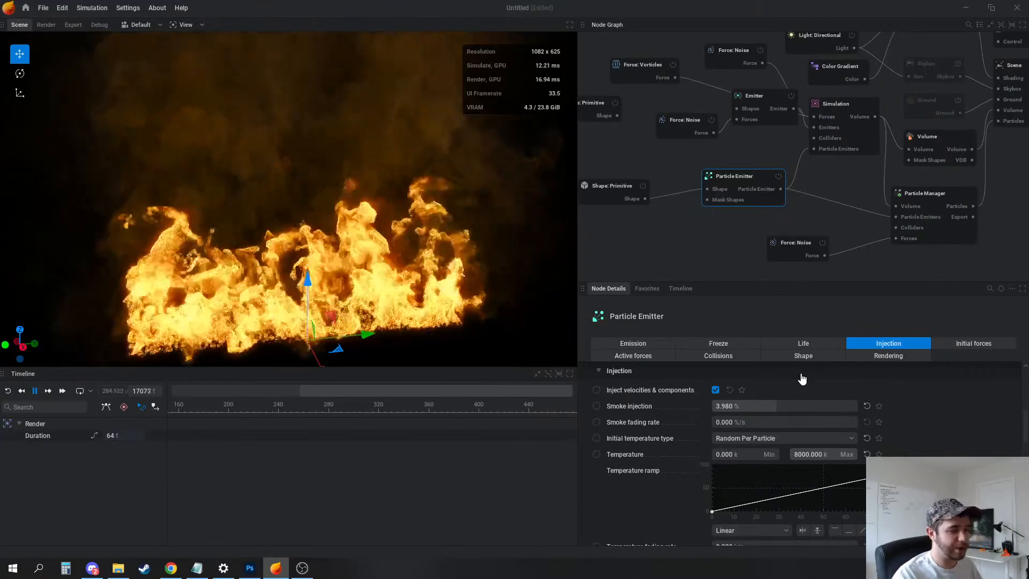
scroll(655, 429, down, 1)
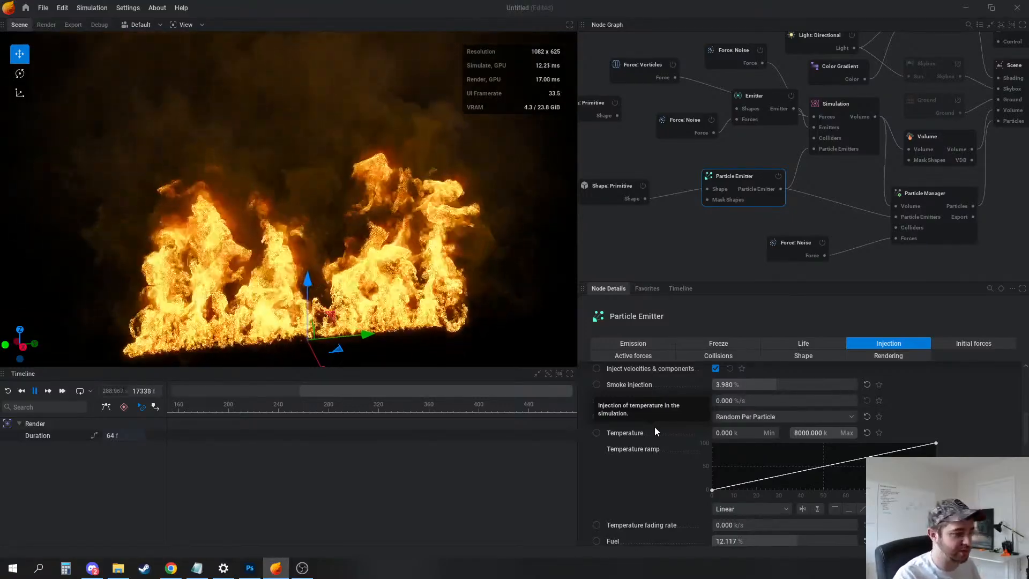
Open the particle_fire_01.ember project from the Presets_HD folder without saving the current one
click(43, 8)
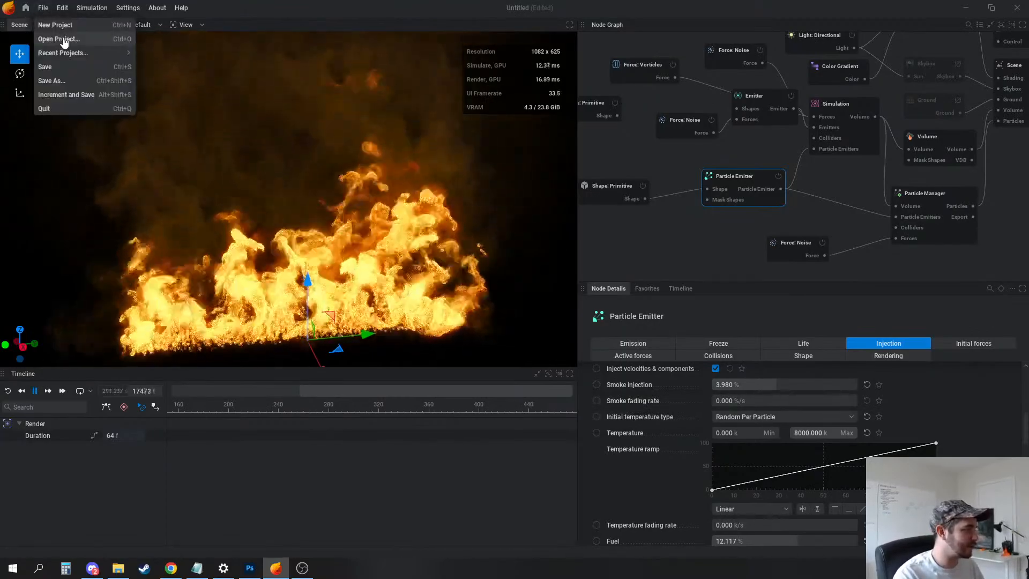
click(63, 39)
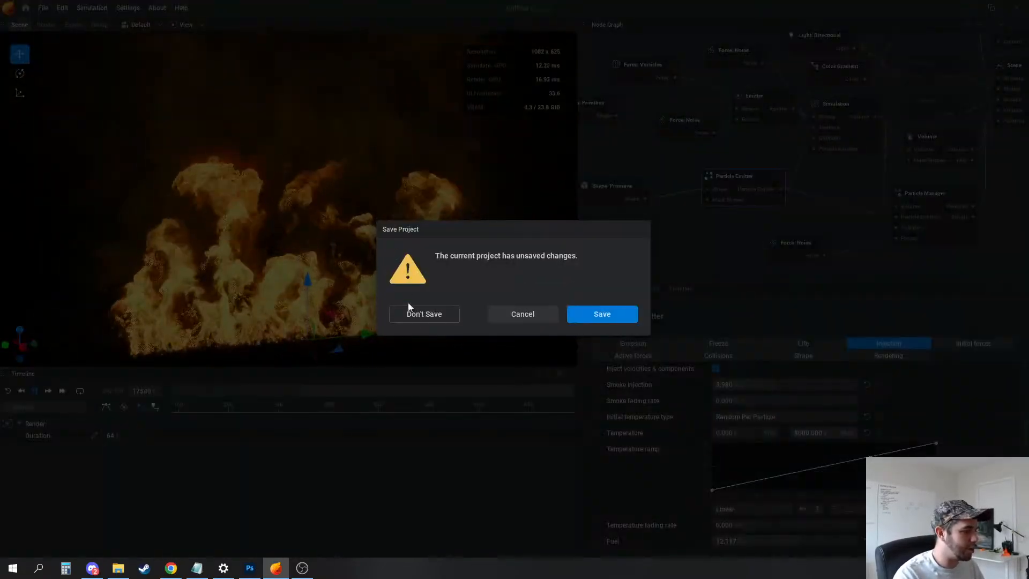
click(413, 312)
scroll(182, 196, down, 5)
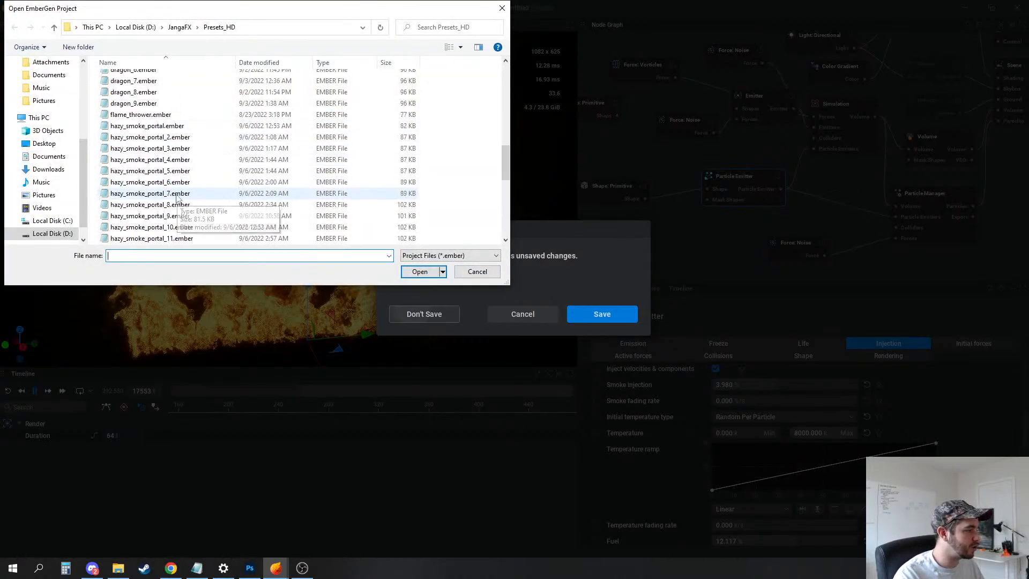
double_click(155, 137)
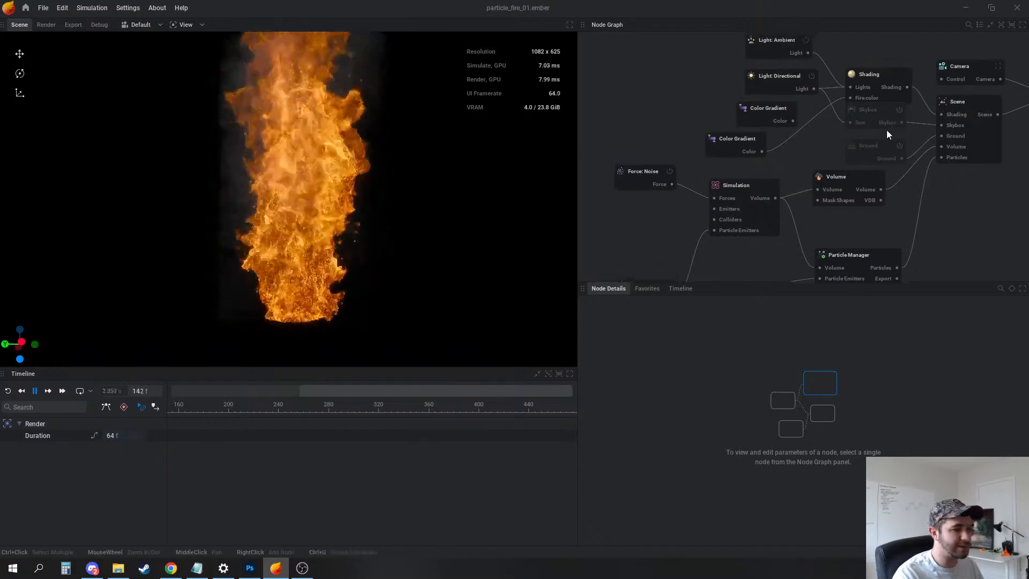
Examine the color gradient driving the shading's fire color and the scene's tonemapping settings
click(736, 158)
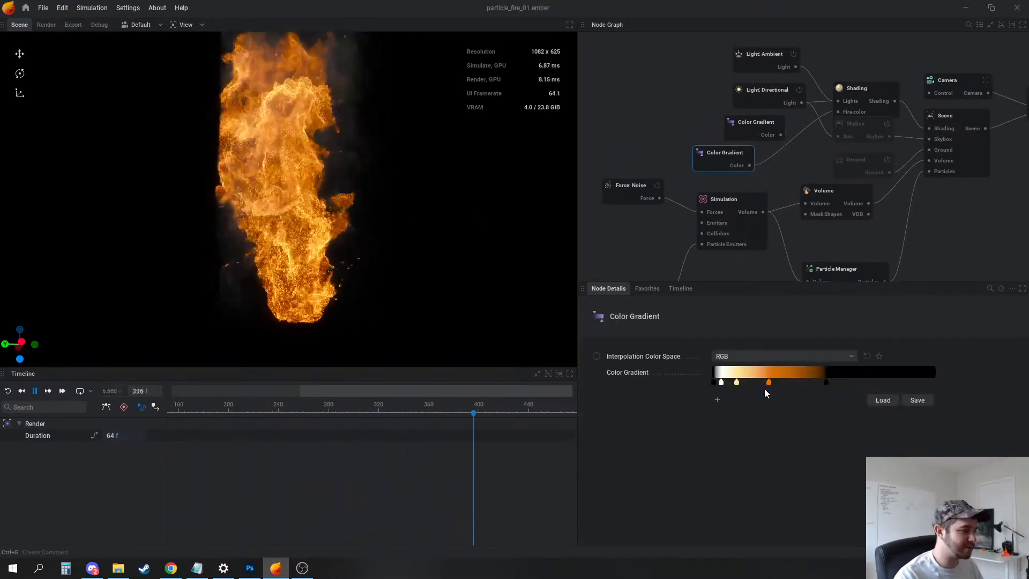
click(961, 117)
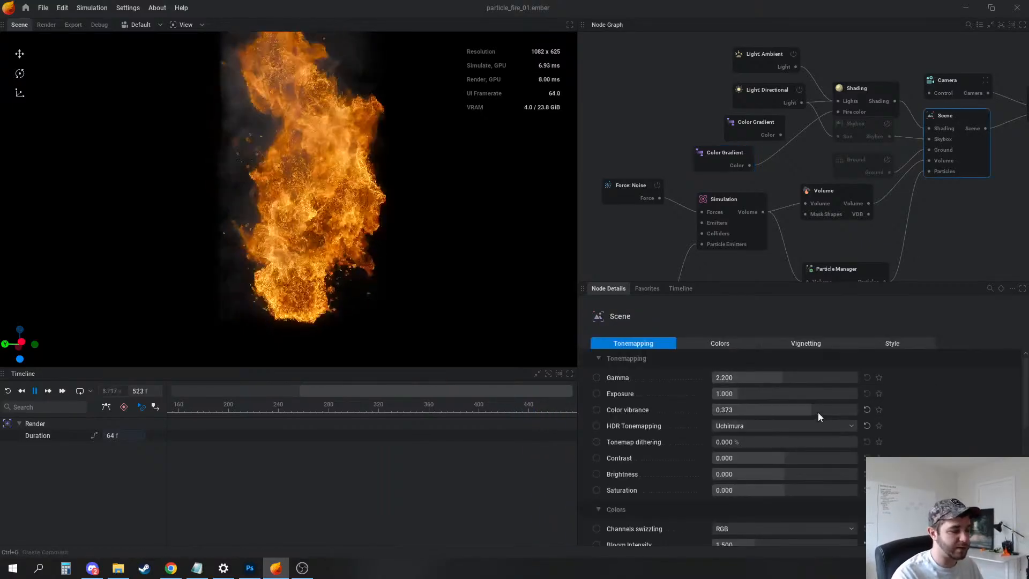
mouse_move(817, 413)
mouse_down()
mouse_move(856, 411)
mouse_move(764, 410)
mouse_move(836, 411)
mouse_move(811, 410)
mouse_up()
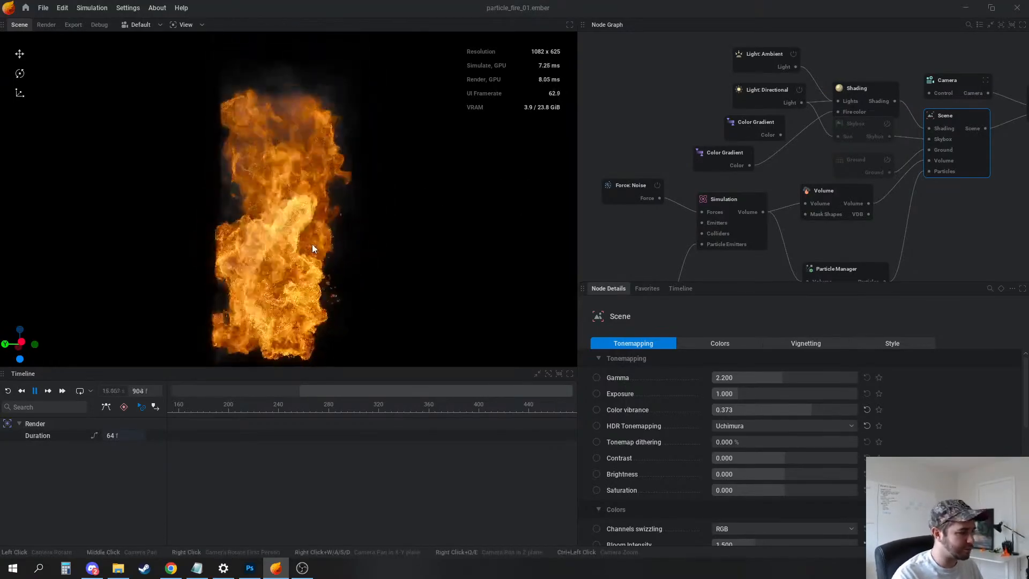
Open the particle_fire_02.ember project from the Presets_HD folder and restart its simulation
click(42, 8)
click(59, 38)
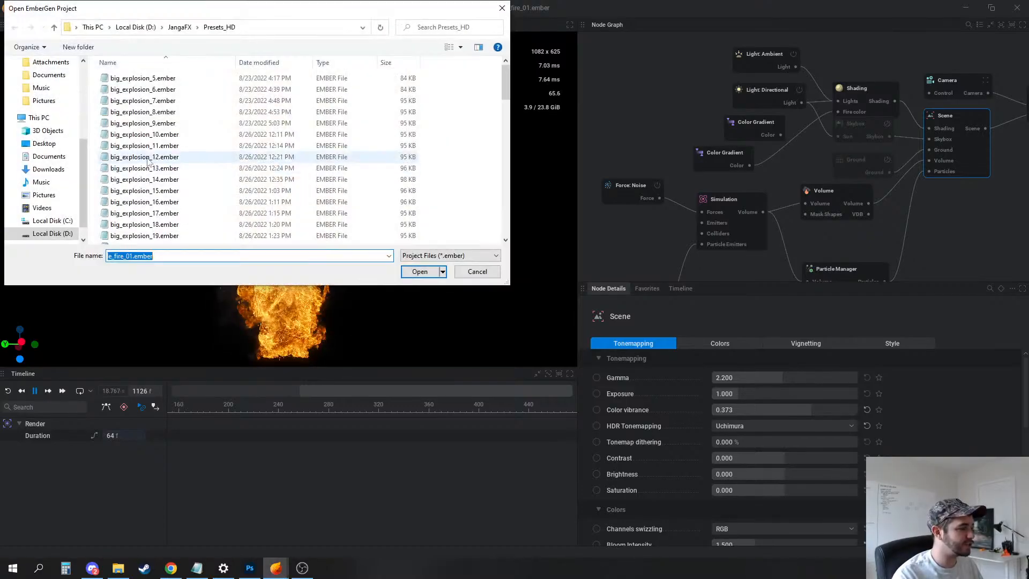
scroll(166, 196, down, 1)
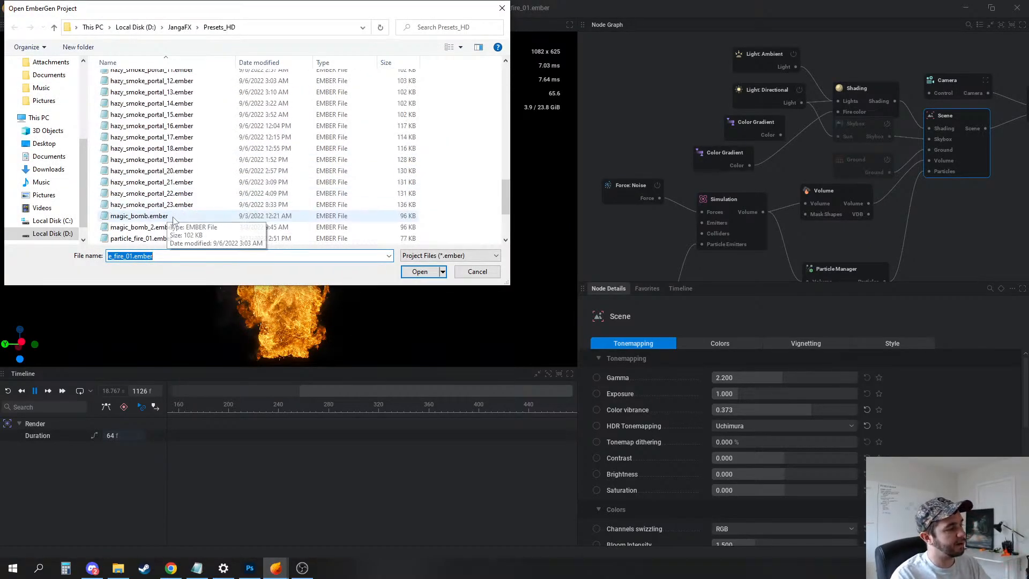
scroll(173, 221, down, 3)
double_click(153, 152)
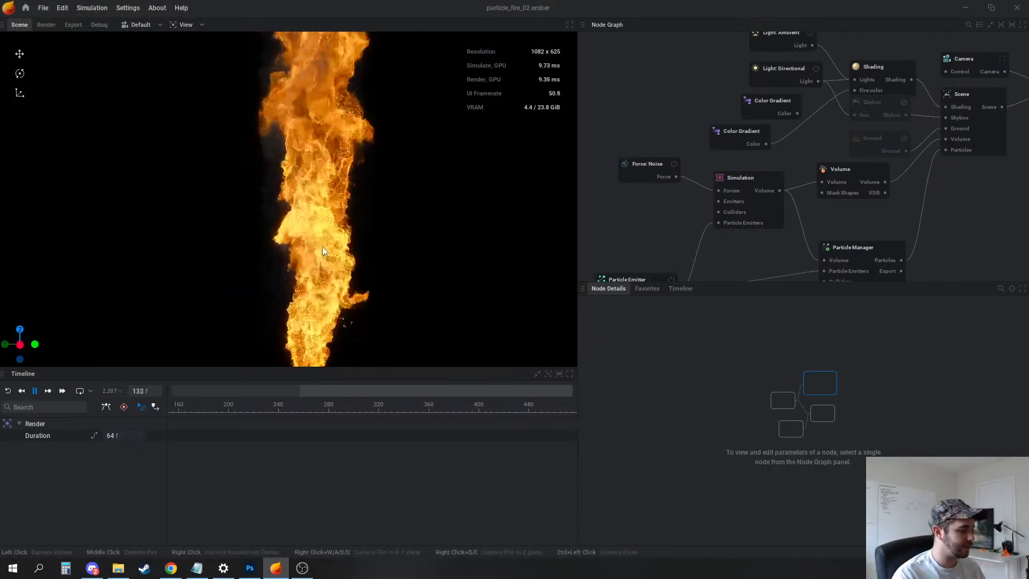
drag(413, 211, 413, 206)
key(r)
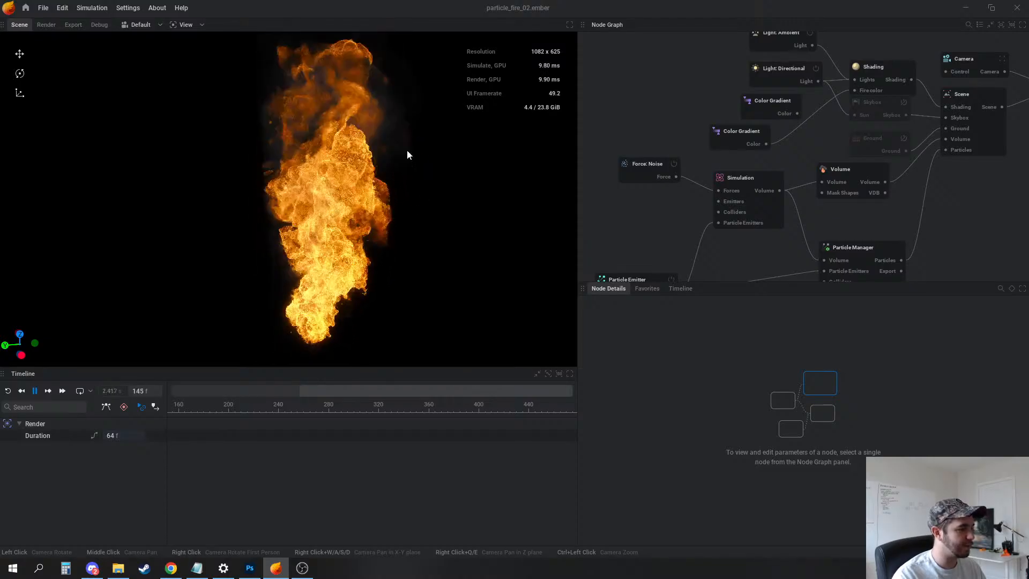
Try the particle emitter with its injected velocity reset to 0 %, and undo the reset
middle_drag(672, 241, 697, 140)
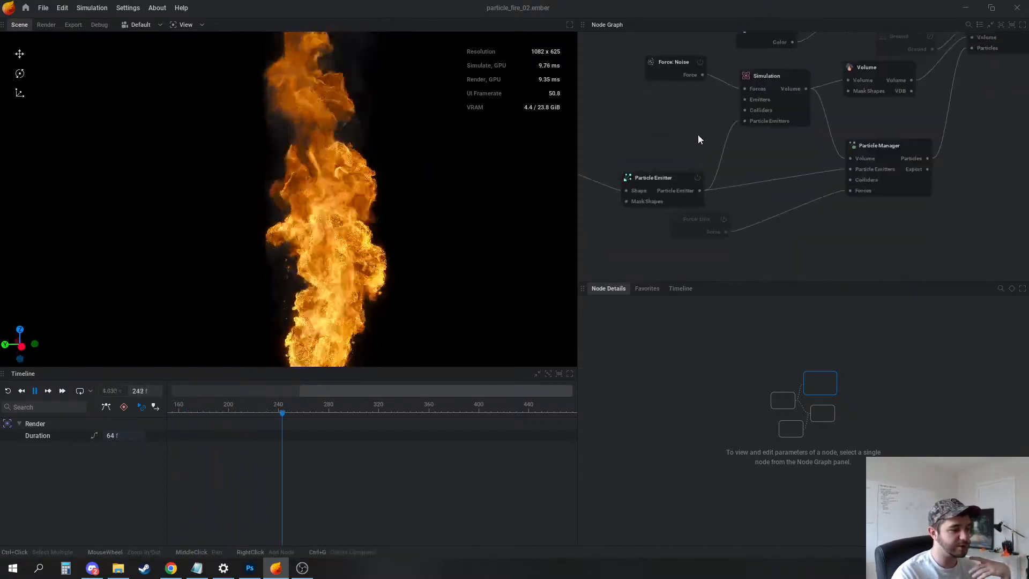
click(665, 178)
click(888, 343)
scroll(864, 461, down, 3)
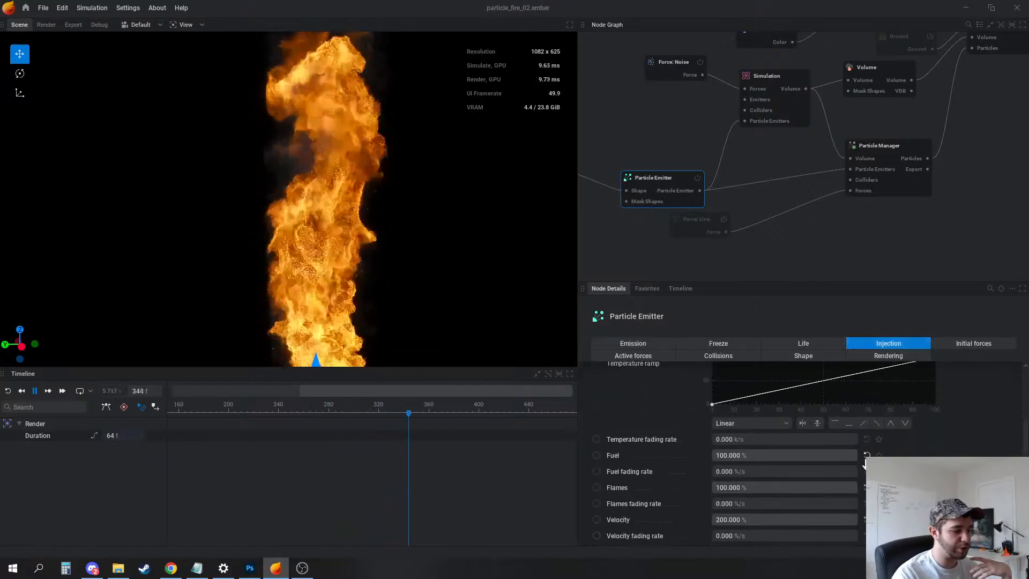
scroll(864, 460, down, 2)
click(866, 434)
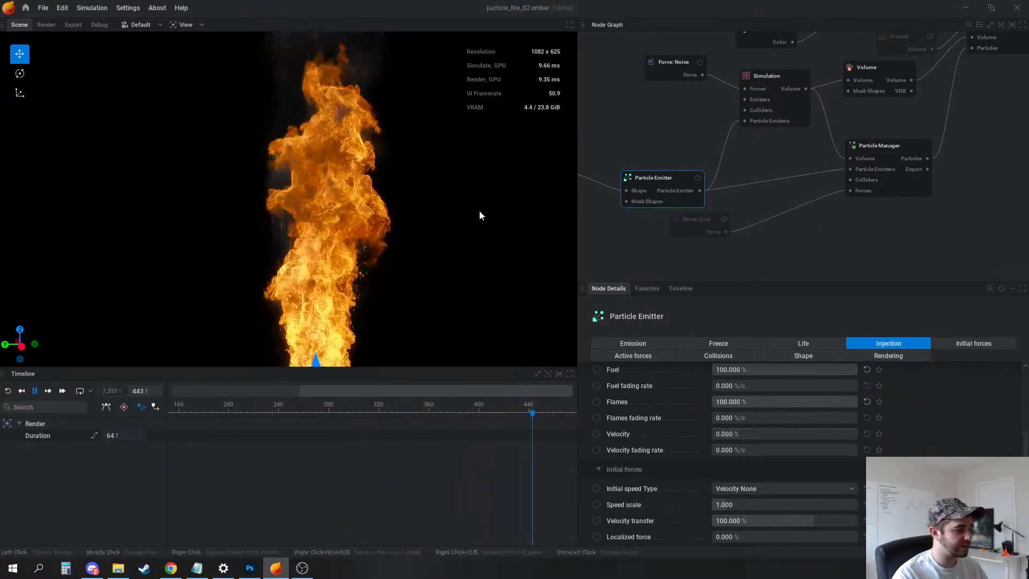
drag(442, 289, 412, 262)
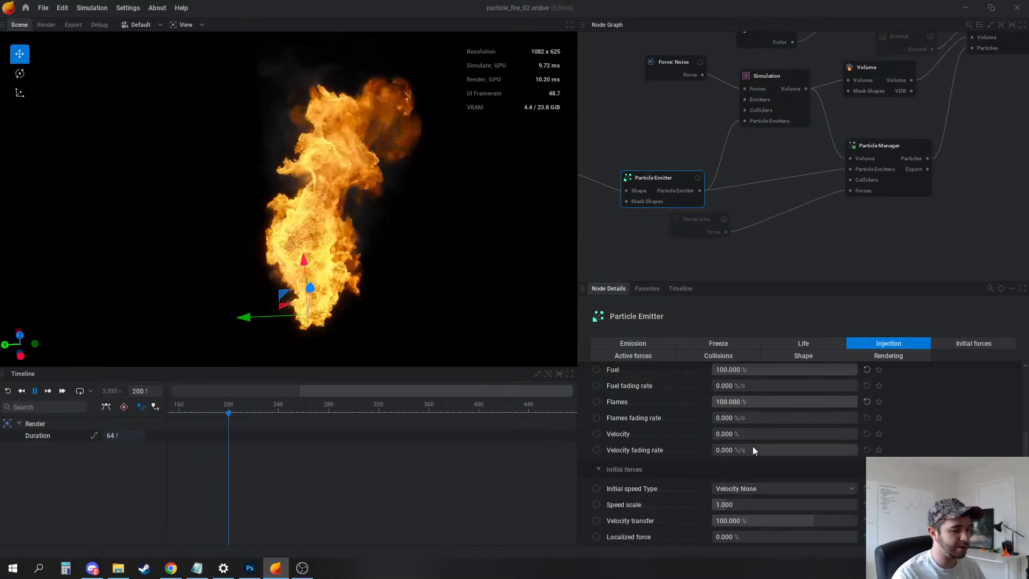
key(ctrl+z)
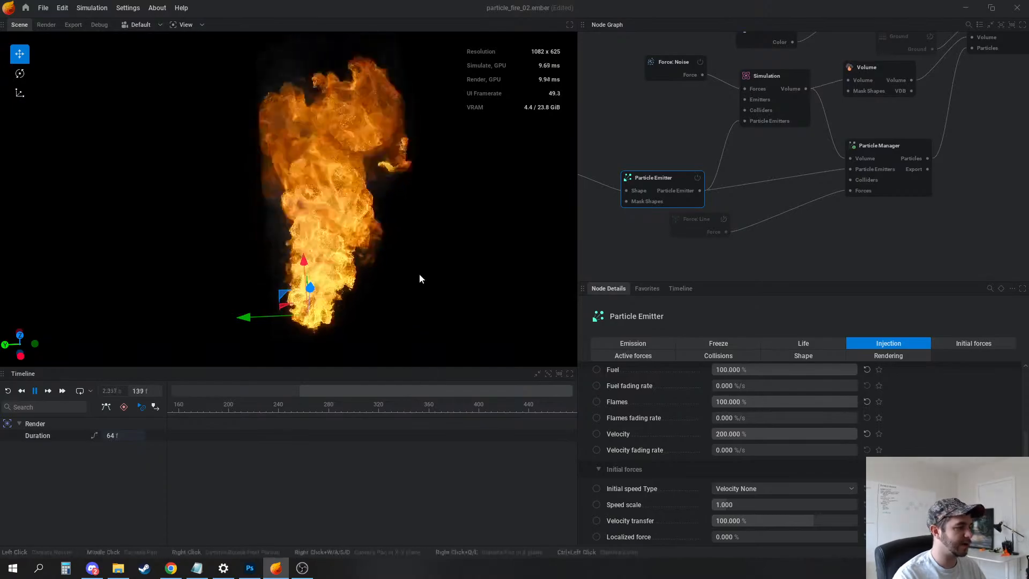
mouse_move(422, 304)
mouse_down()
mouse_move(423, 327)
mouse_move(422, 303)
mouse_up()
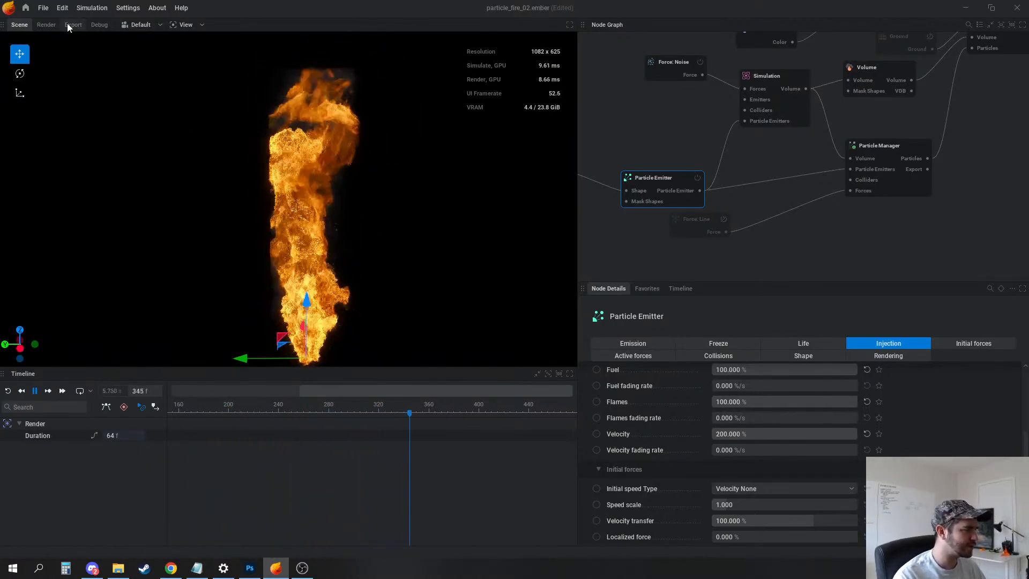
Save the color gradient driving the shading's fire color as a gradient file named fire in the Presets_HD folder
middle_drag(794, 131, 790, 141)
middle_drag(795, 11, 754, 108)
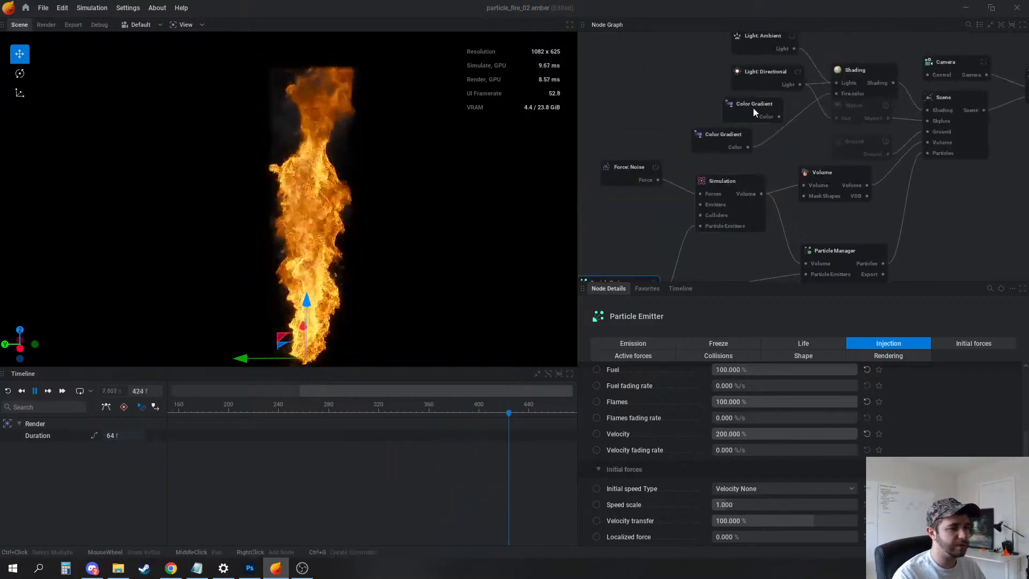
click(724, 137)
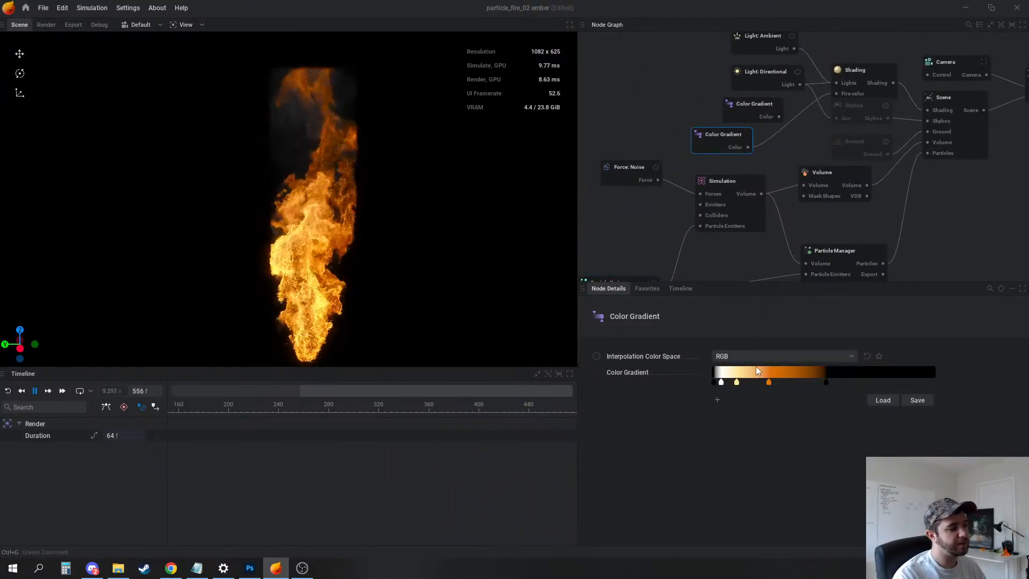
click(917, 402)
text(fire)
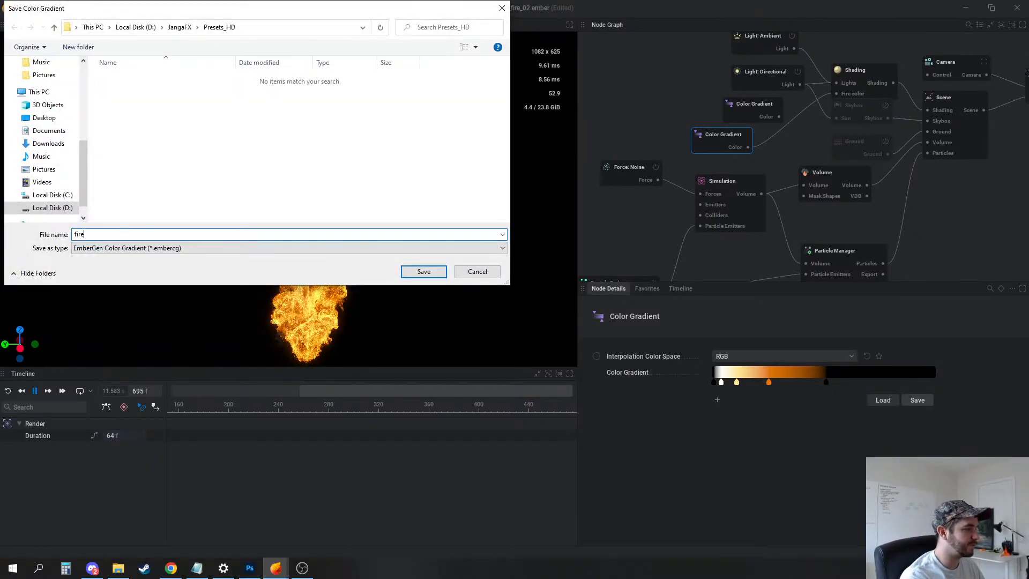
key(Return)
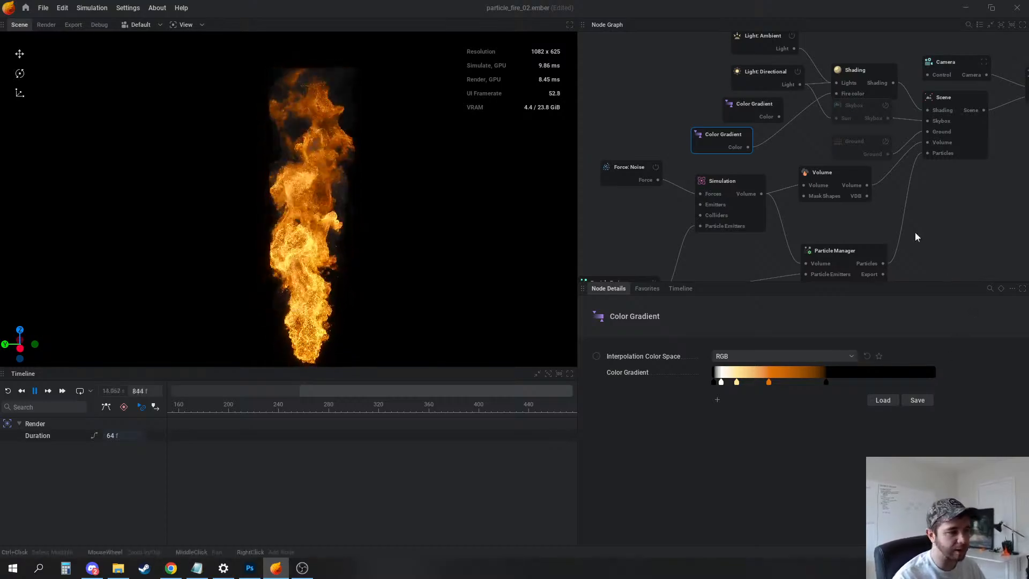
Add an Export: Particles node connected to the Particle Manager's Export output
middle_drag(649, 129, 646, 142)
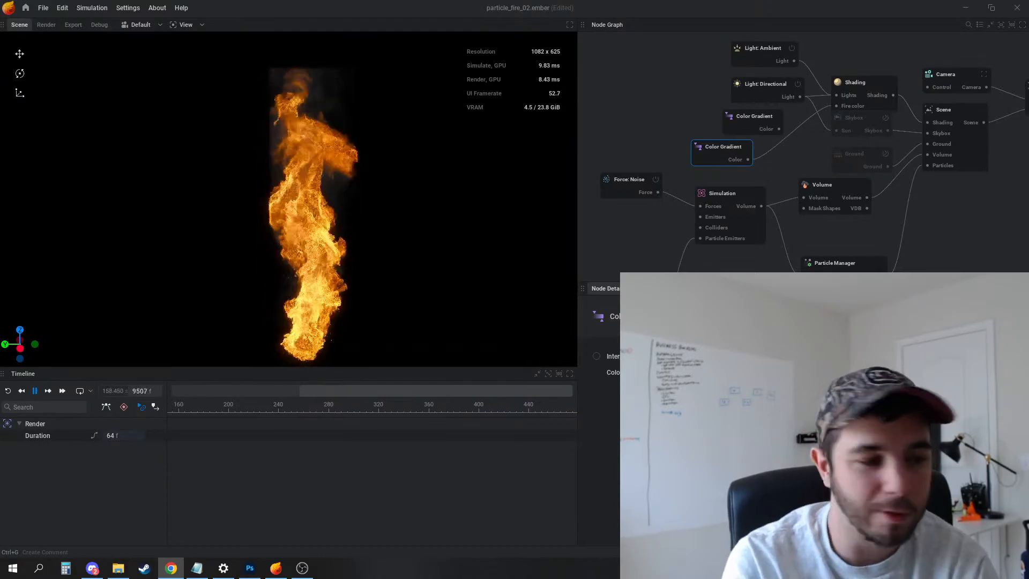
middle_drag(919, 217, 809, 226)
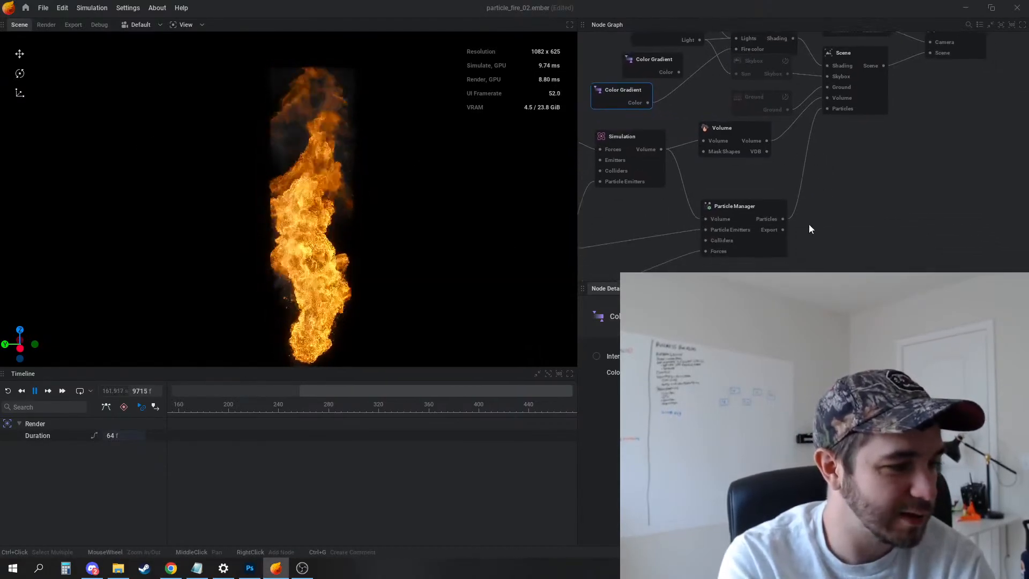
drag(775, 230, 908, 244)
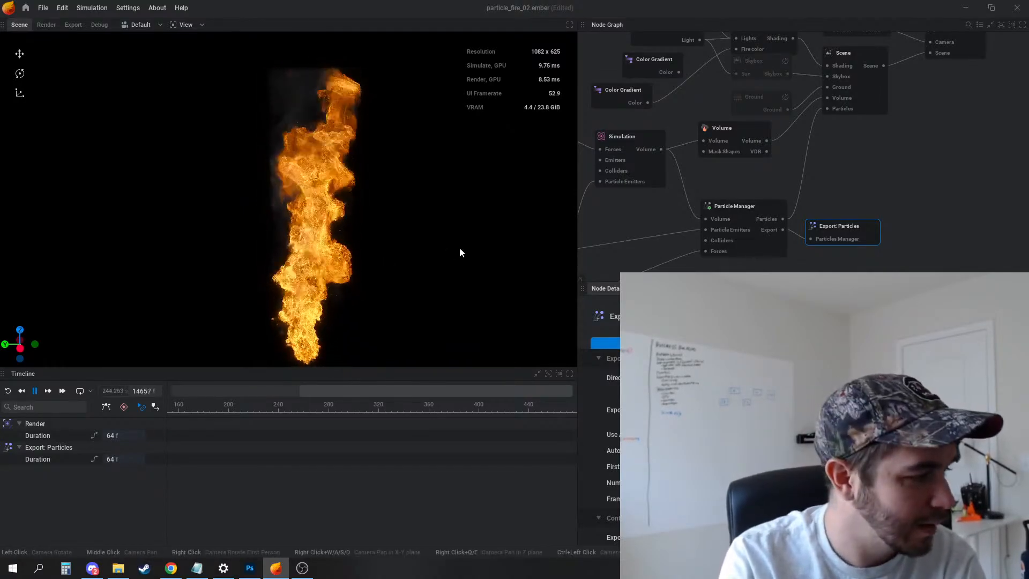
Examine the primitive shape feeding the particle emitter and the emitter's emission settings
middle_drag(627, 207, 831, 155)
middle_drag(648, 119, 702, 98)
click(620, 157)
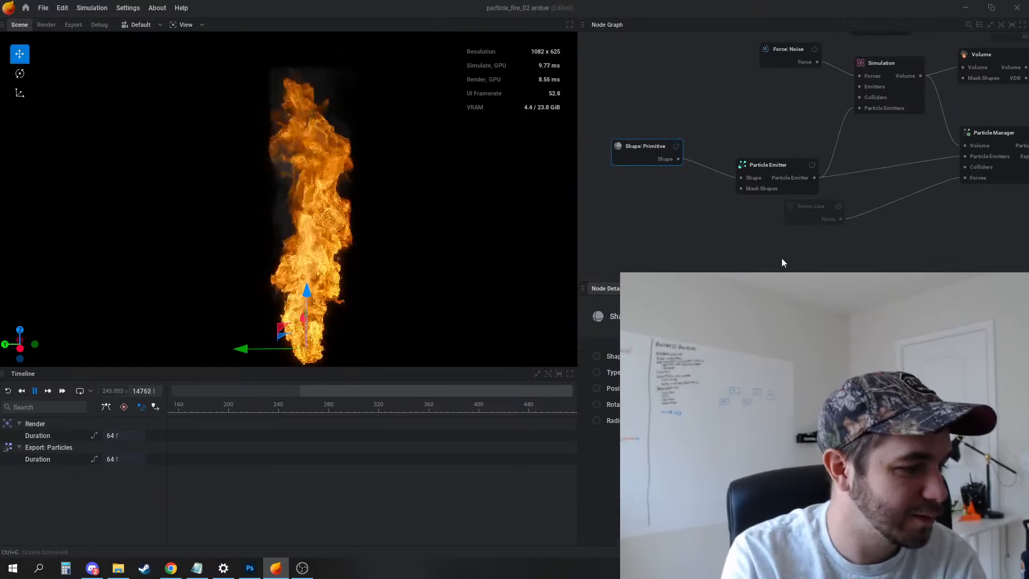
click(771, 166)
click(629, 160)
click(792, 179)
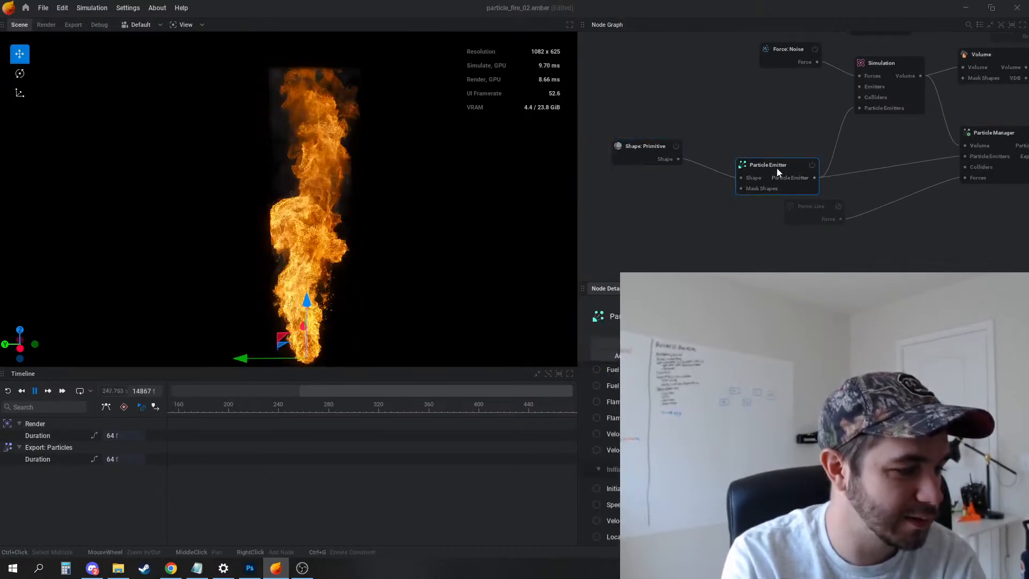
click(632, 343)
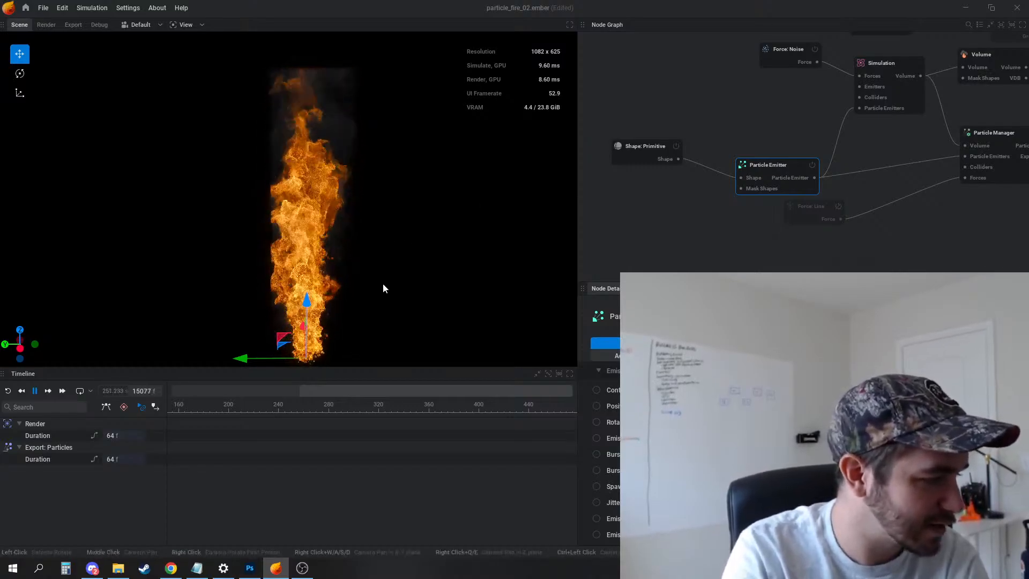
Switch the viewport to Camera 1 and reframe the whole fire column
scroll(383, 286, up, 2)
middle_drag(358, 313, 352, 210)
drag(351, 210, 358, 205)
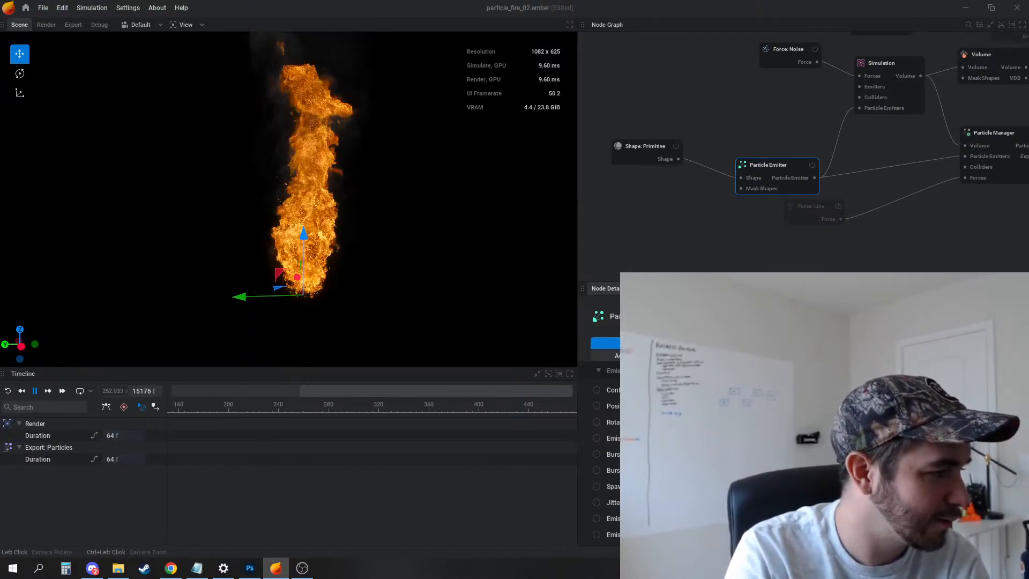
click(145, 26)
click(152, 48)
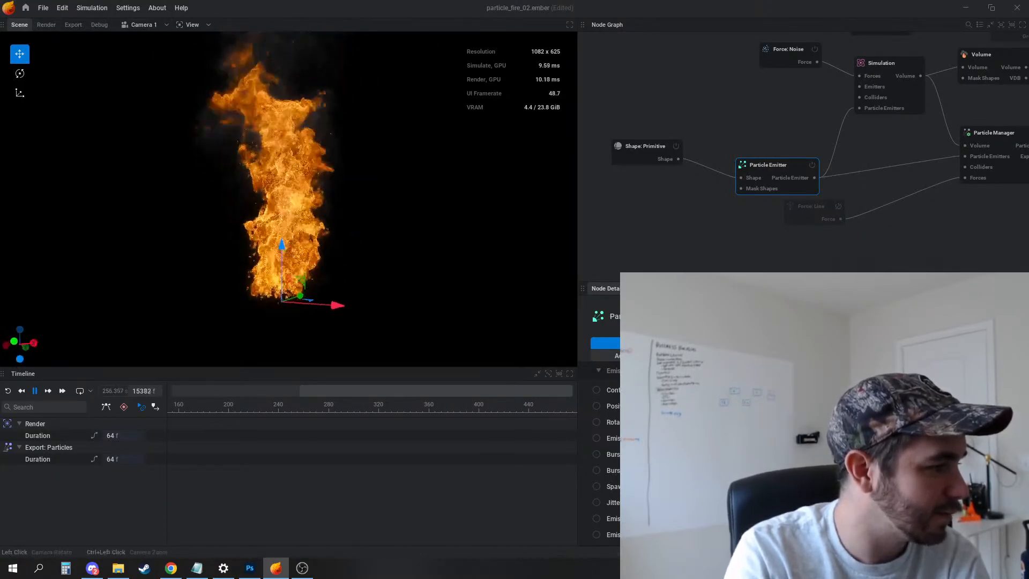
drag(369, 205, 357, 206)
middle_drag(358, 206, 356, 237)
Raise the voxel resolution in the Simulation node and restart the simulation
middle_drag(875, 97, 710, 151)
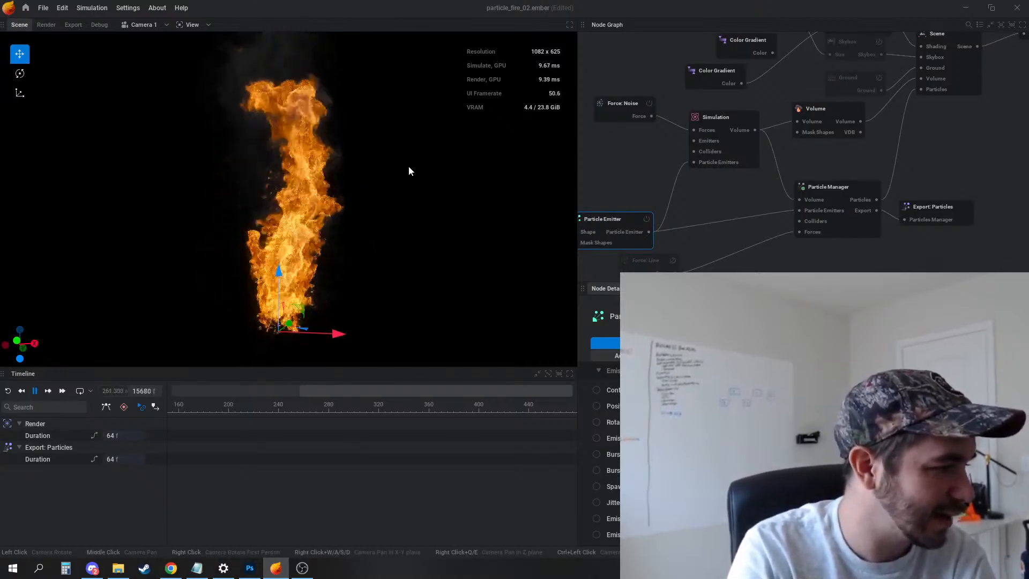
click(737, 117)
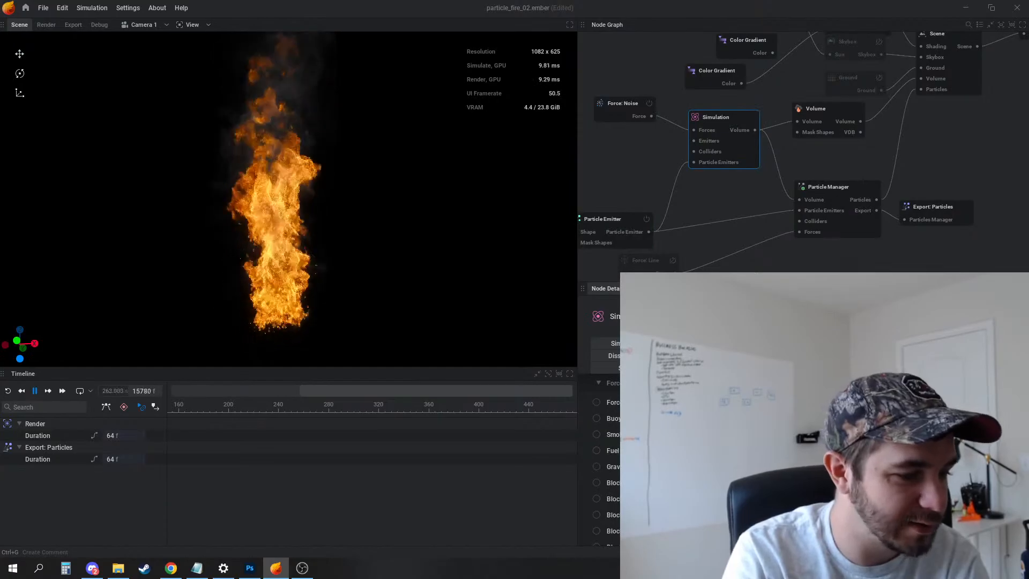
click(772, 356)
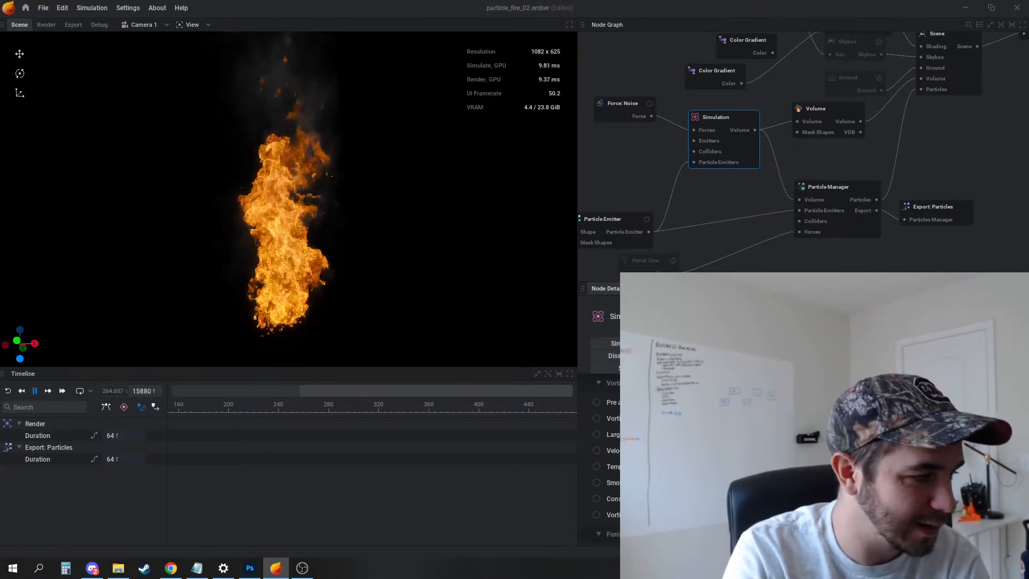
click(627, 343)
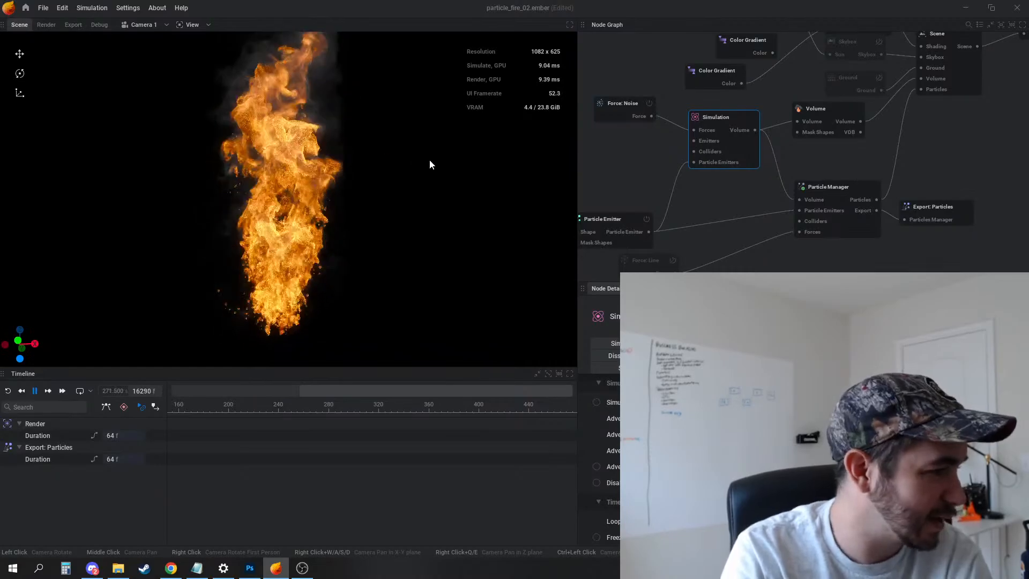
click(617, 344)
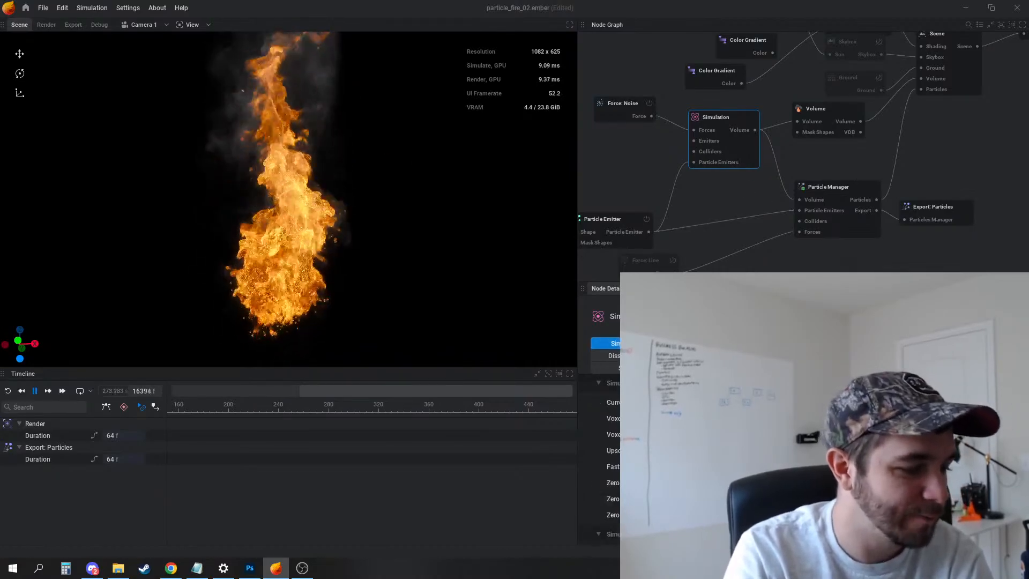
mouse_move(149, 358)
mouse_down()
mouse_move(214, 356)
mouse_move(134, 360)
mouse_up()
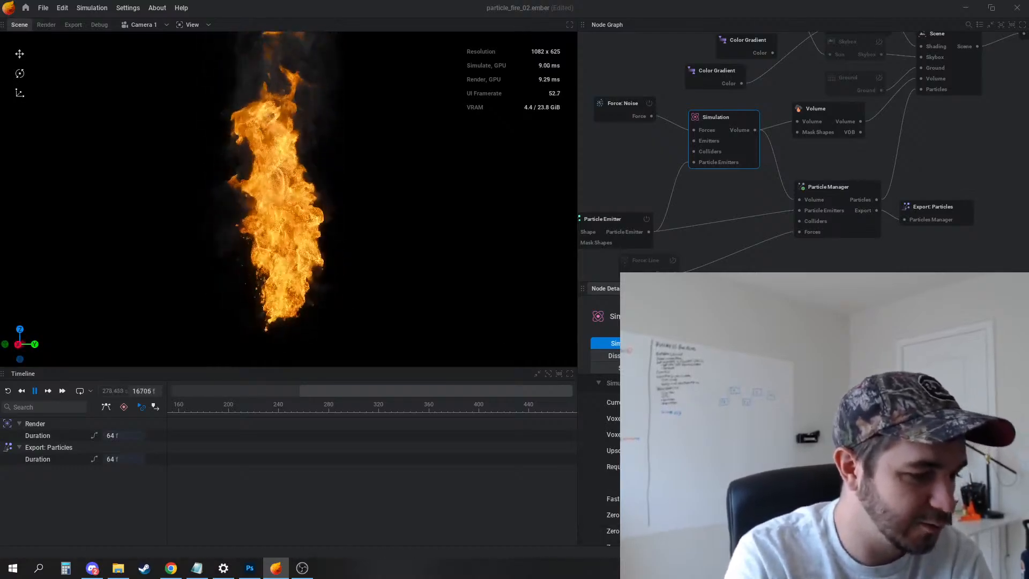
key(r)
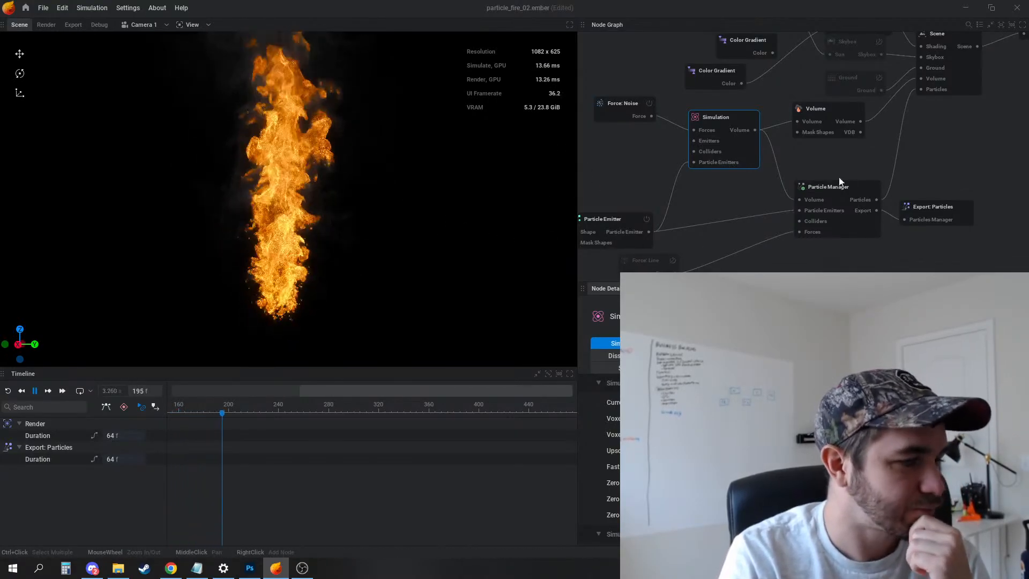
Adjust the particle emitter's life settings to produce a shorter flame
click(587, 223)
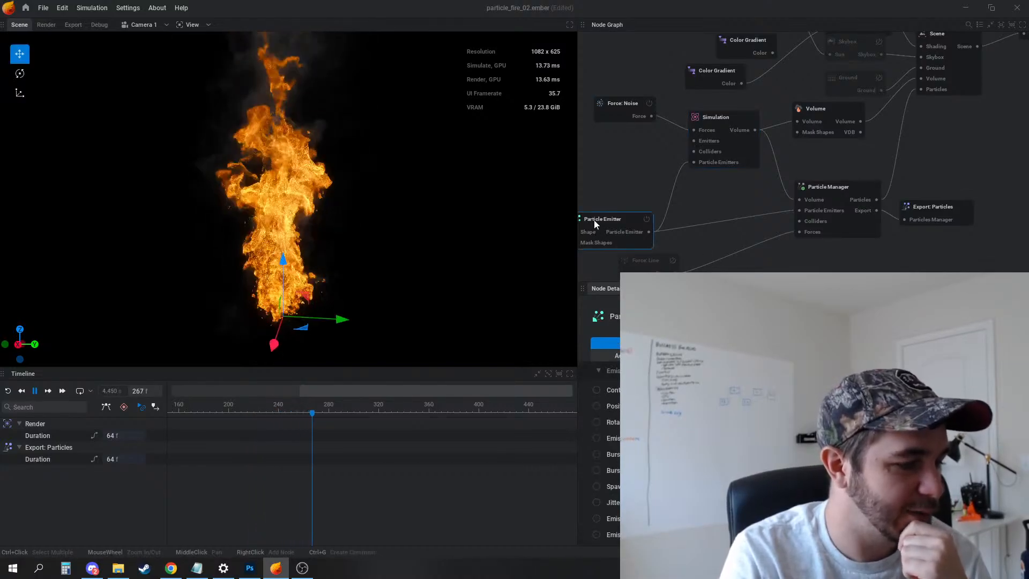
click(751, 343)
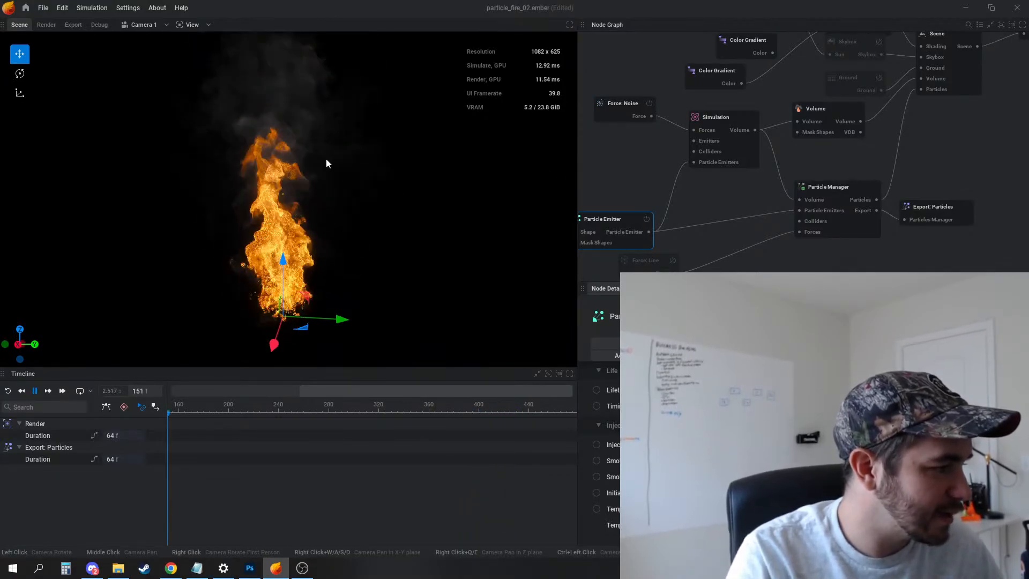
scroll(713, 439, down, 5)
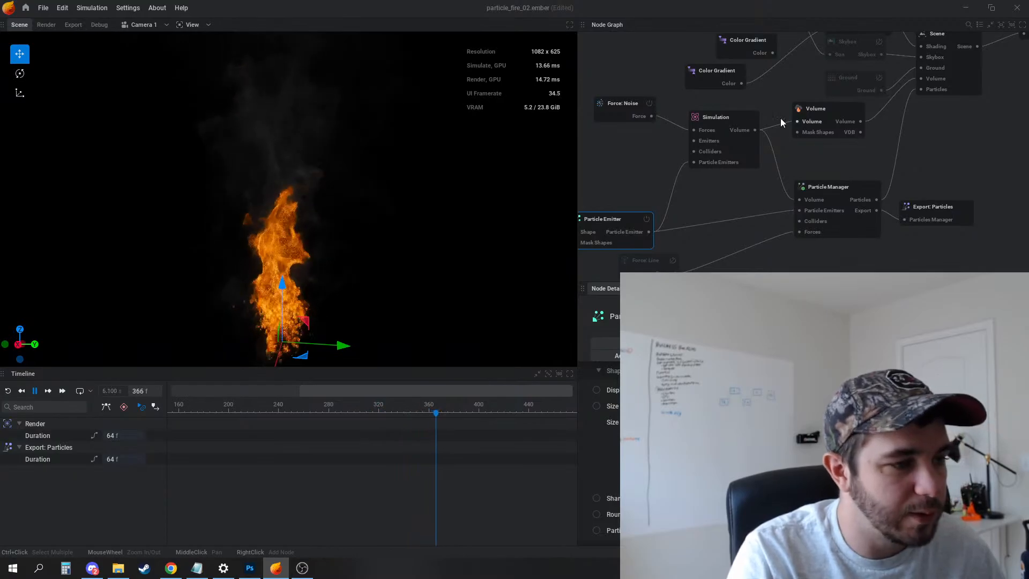
Adjust the Shading node's flame settings to give the fire a brighter, more yellow look
middle_drag(804, 86, 764, 149)
click(807, 67)
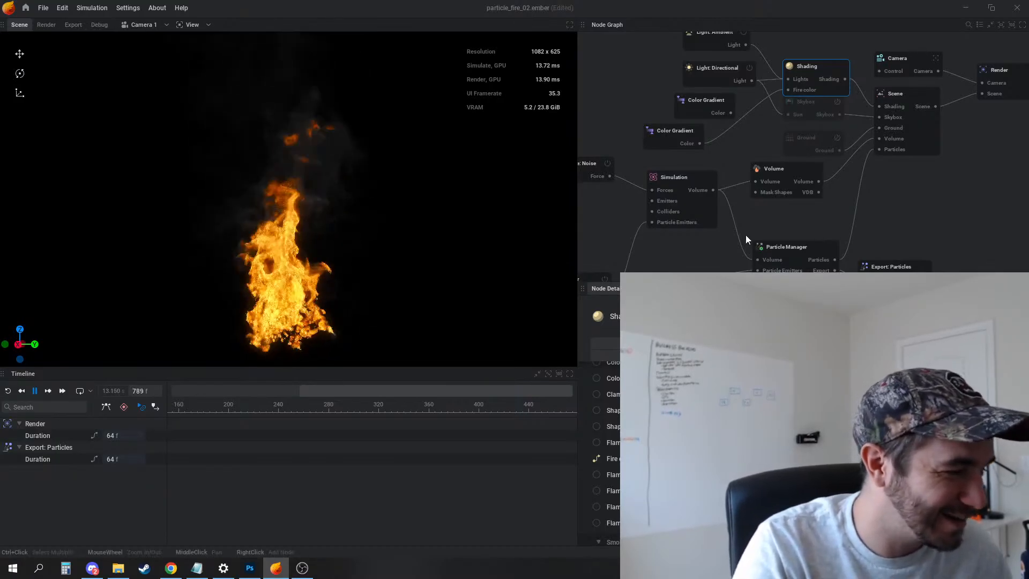
middle_drag(603, 227, 647, 198)
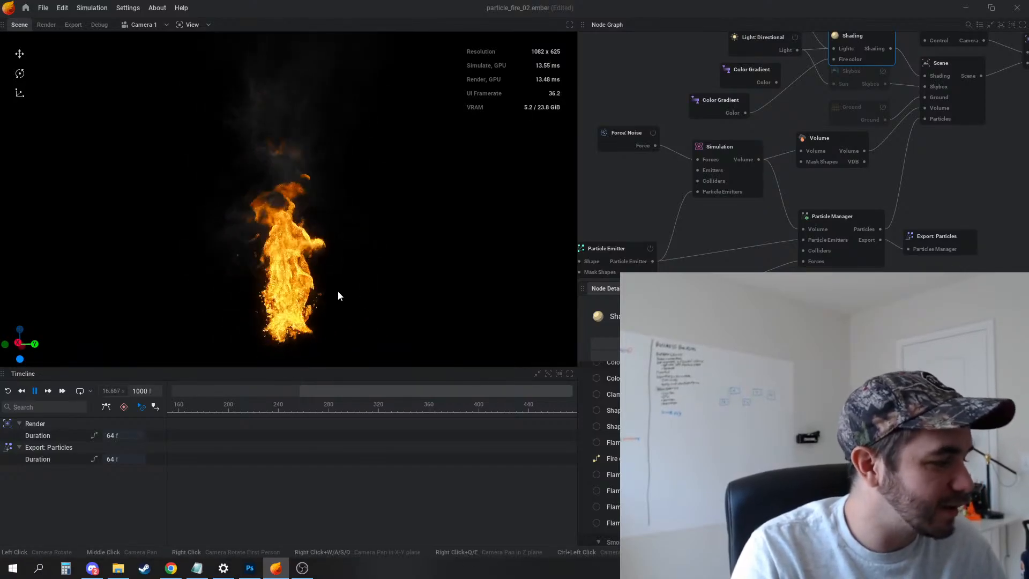
Inspect the Shape: Primitive node feeding the particle emitter and its placement at the base of the fire
middle_drag(636, 182, 749, 116)
middle_drag(721, 177, 790, 158)
click(646, 152)
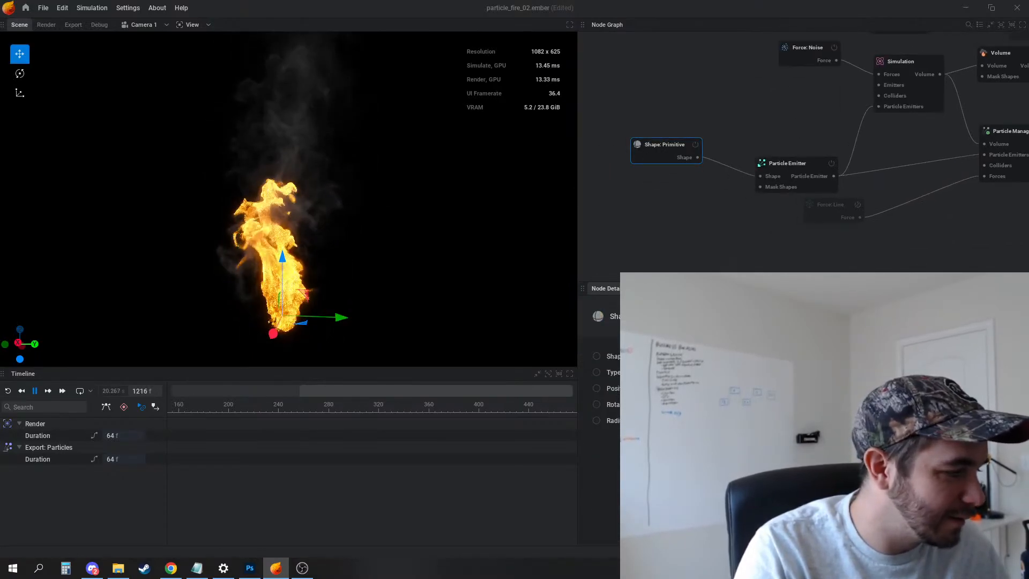
scroll(313, 340, up, 3)
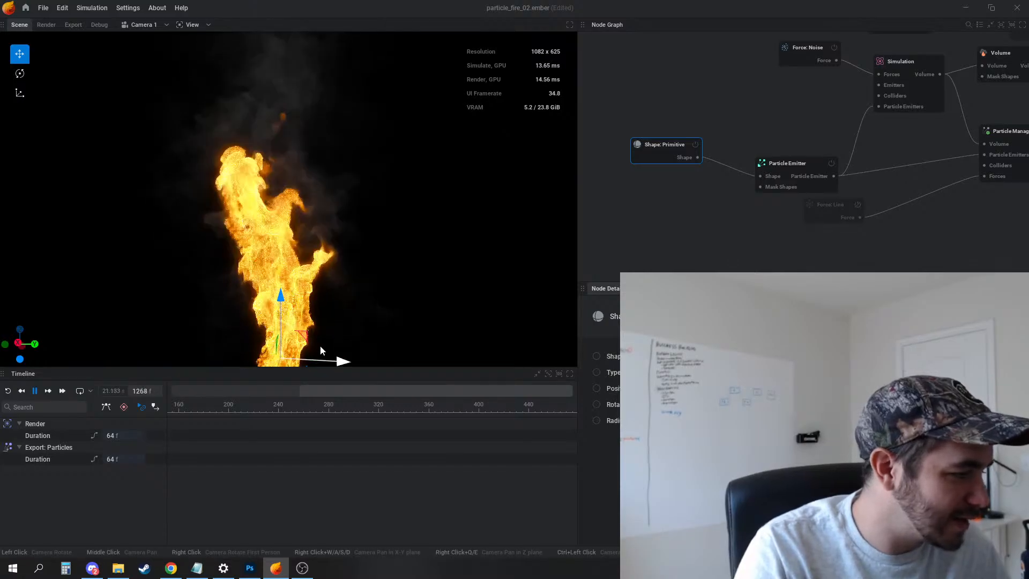
scroll(320, 350, down, 3)
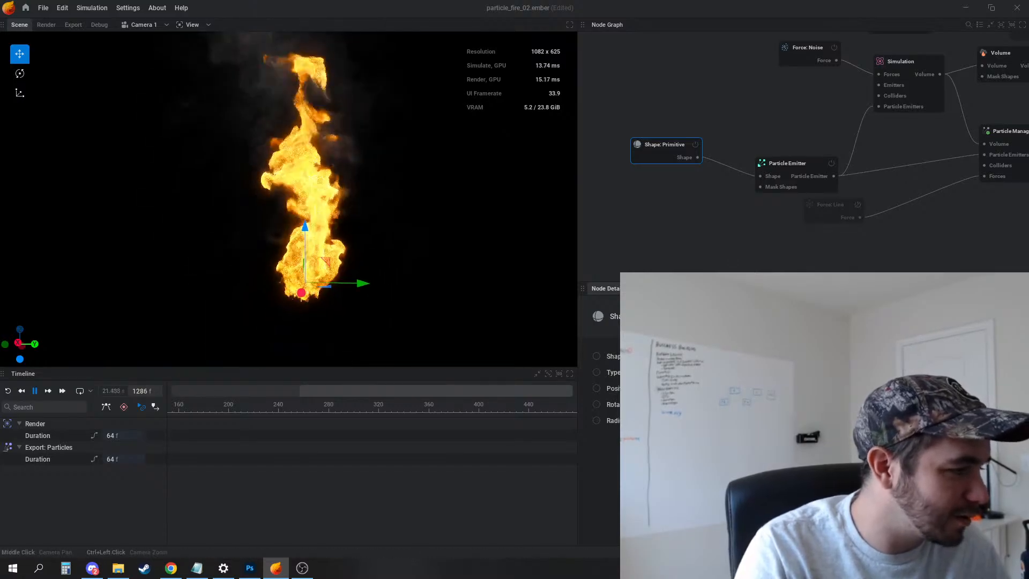
click(757, 81)
Show the portrait export frame in the Camera 1 view through the Camera node and enable the Skybox node
middle_drag(1008, 58, 745, 149)
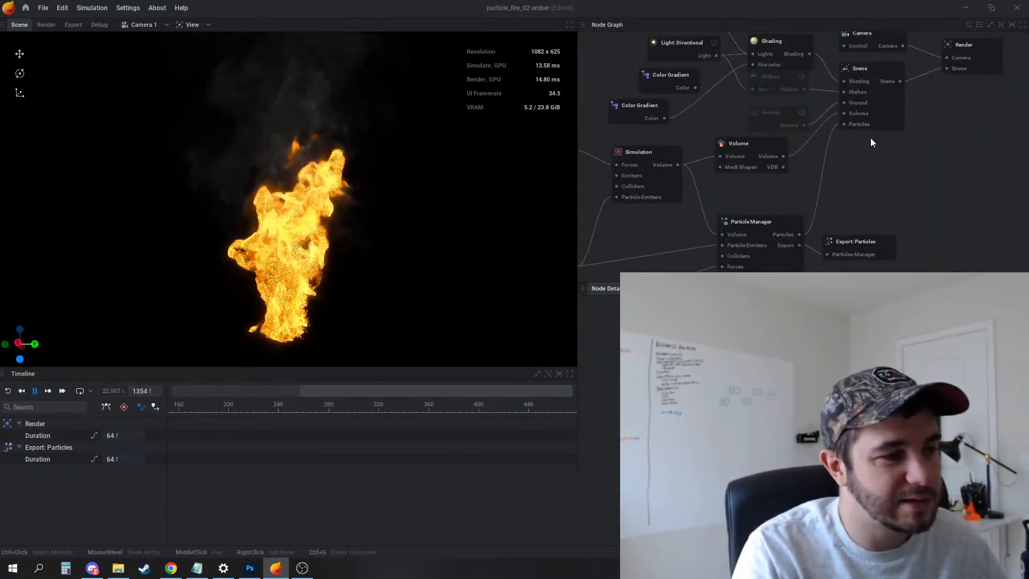
middle_drag(971, 84, 795, 192)
click(809, 181)
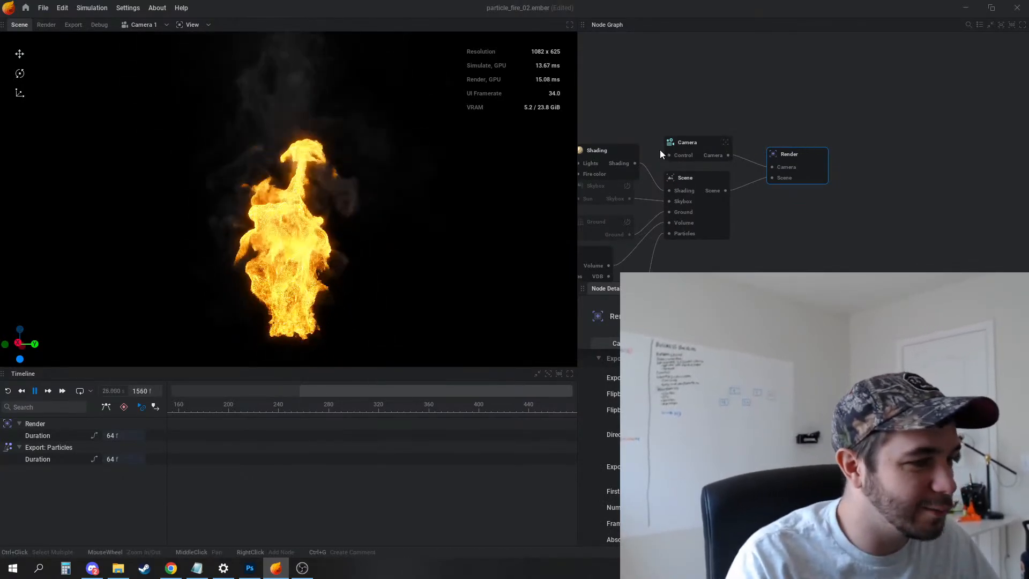
click(687, 149)
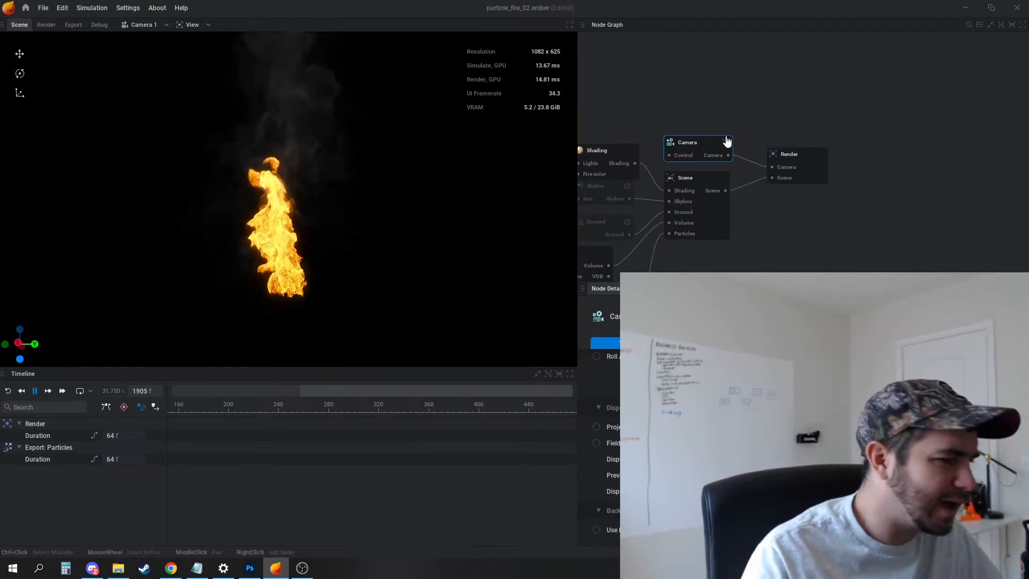
middle_drag(654, 181, 716, 138)
click(688, 143)
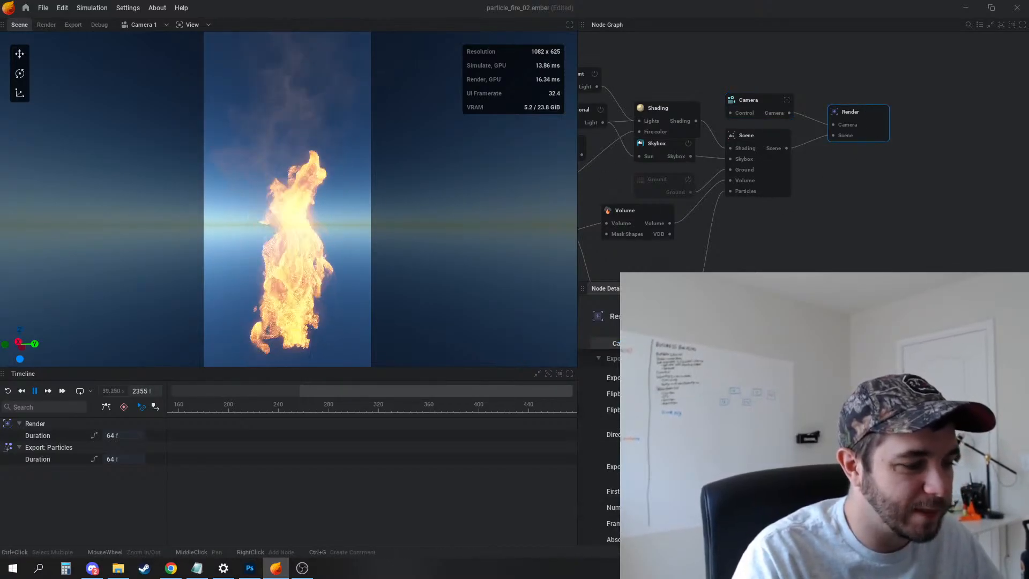
Set the Render node's export directory to D:\JangaFX\Renders and try exporting the flipbook
click(861, 121)
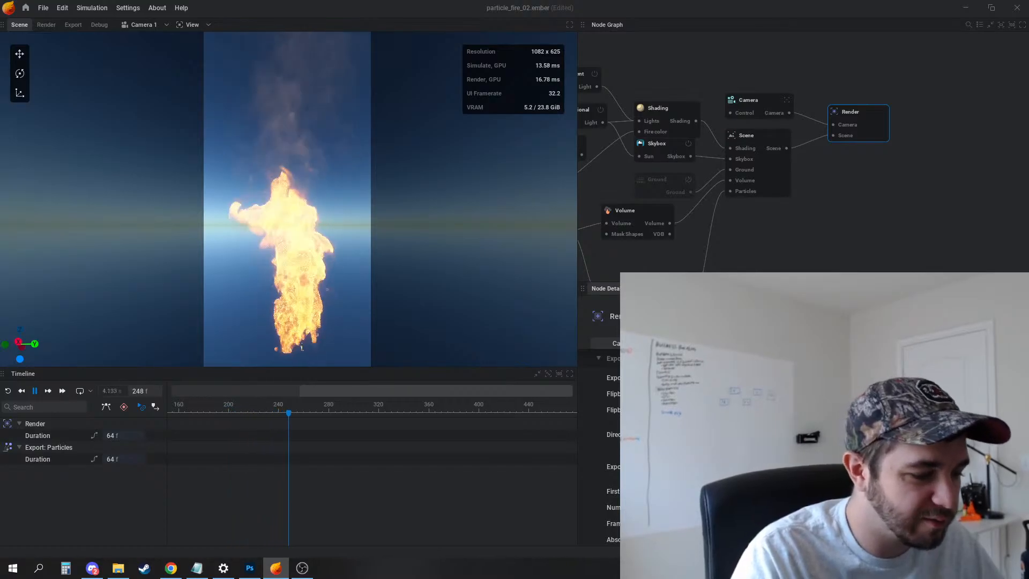
click(1008, 434)
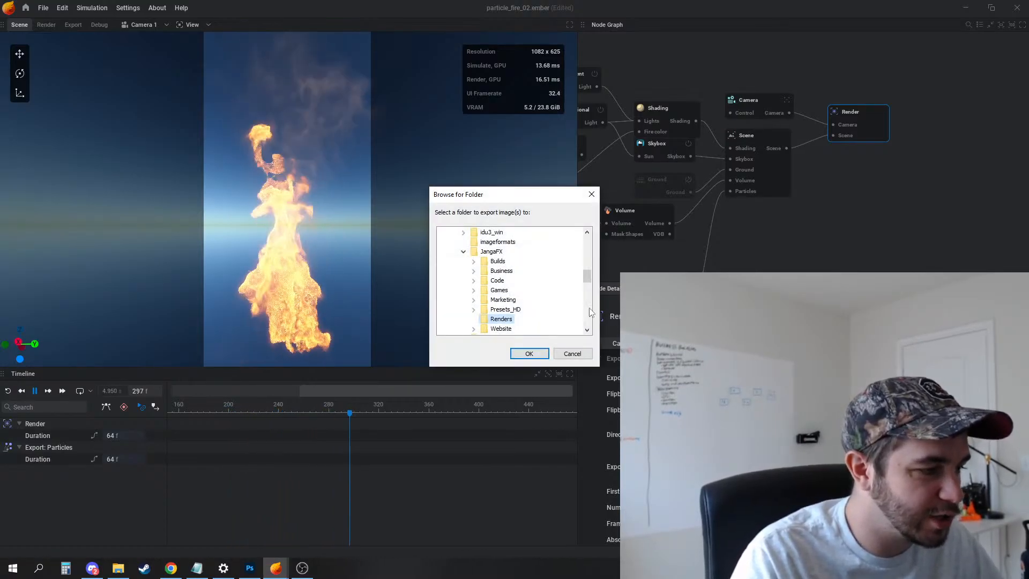
click(528, 355)
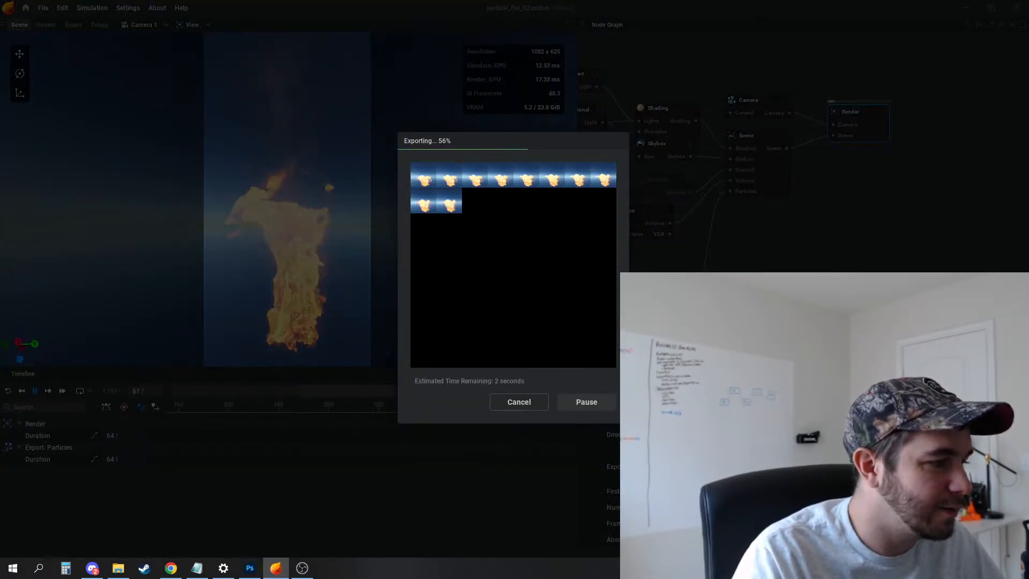
click(519, 402)
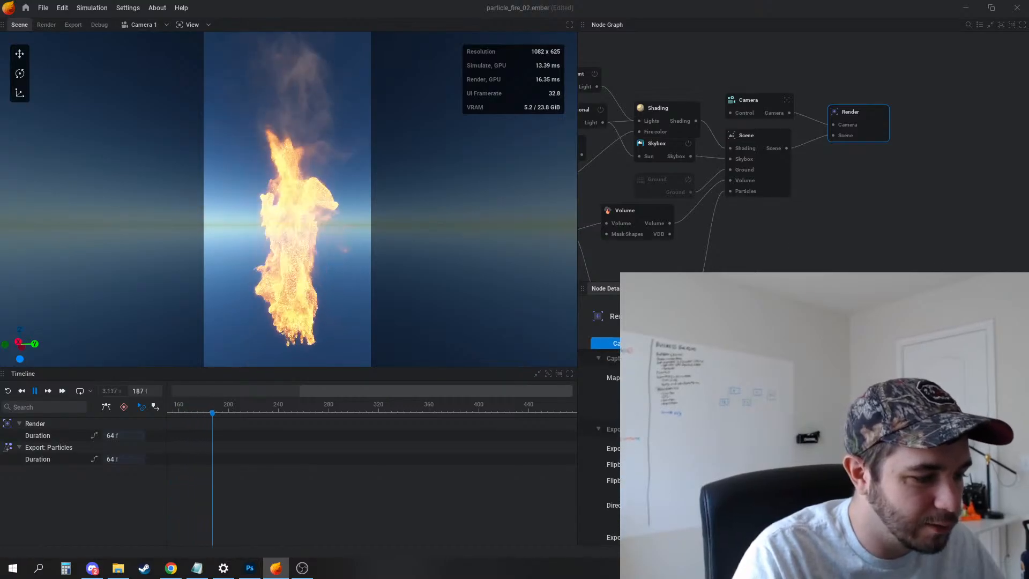
Export the Emissive and Scattering capture as a 1024 × 2048 flipbook over the existing files and play it back
right_click(713, 175)
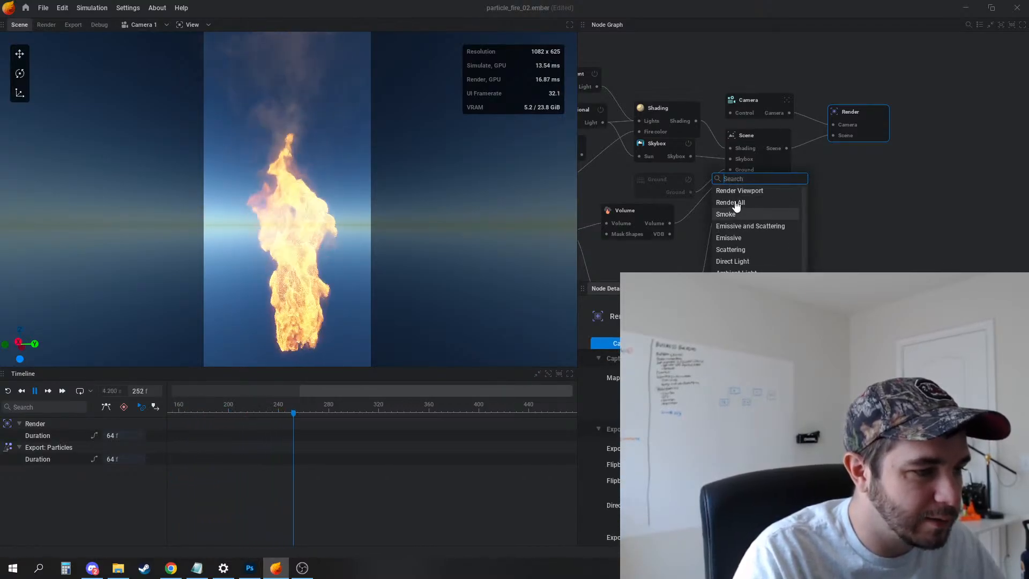
key(Escape)
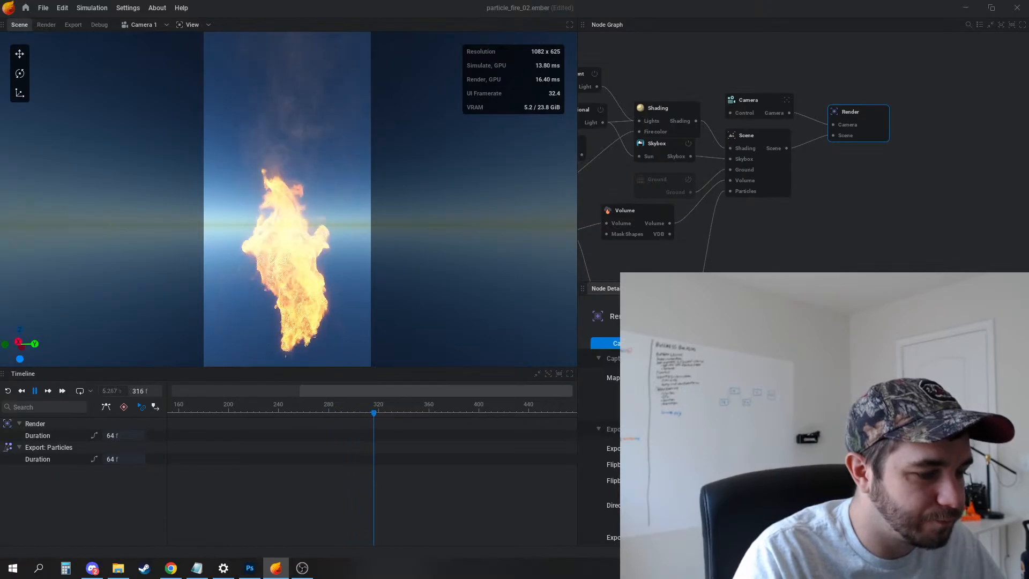
right_click(713, 175)
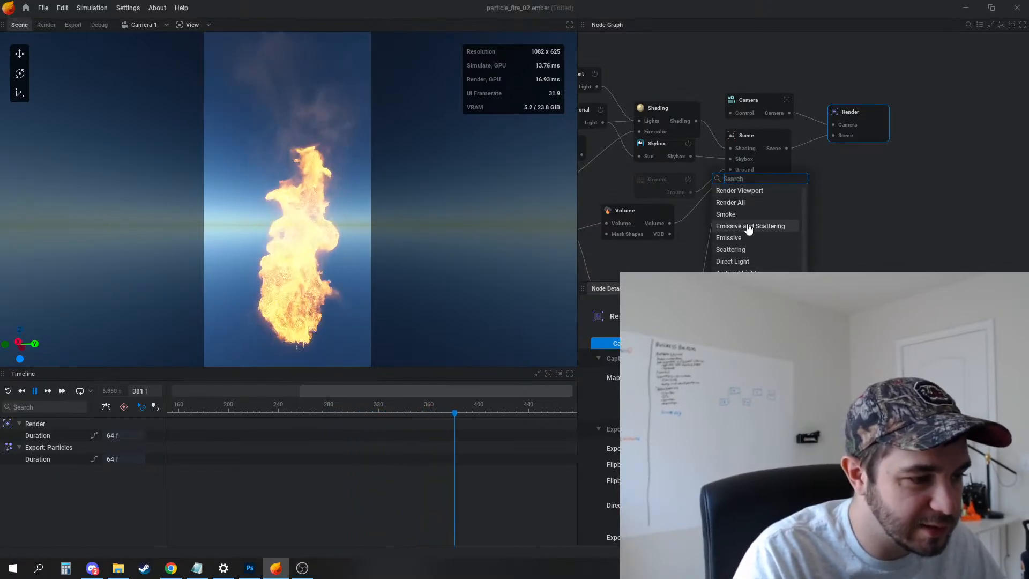
key(Escape)
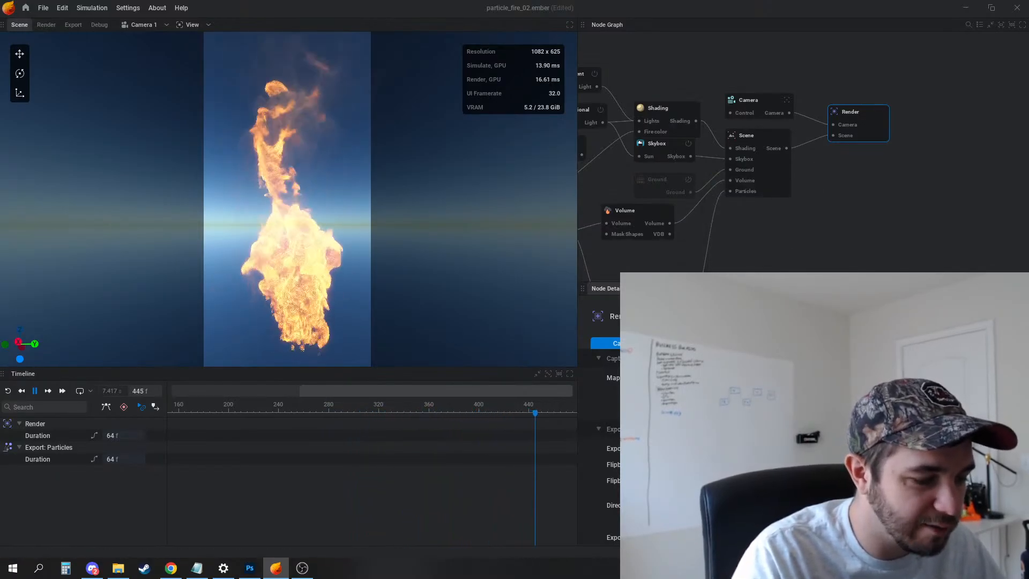
click(625, 343)
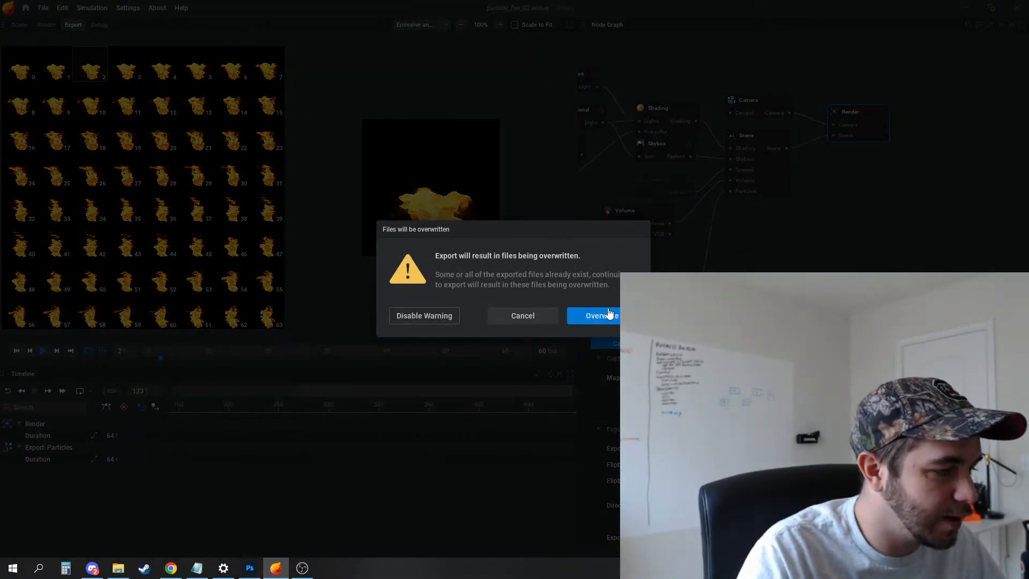
click(610, 314)
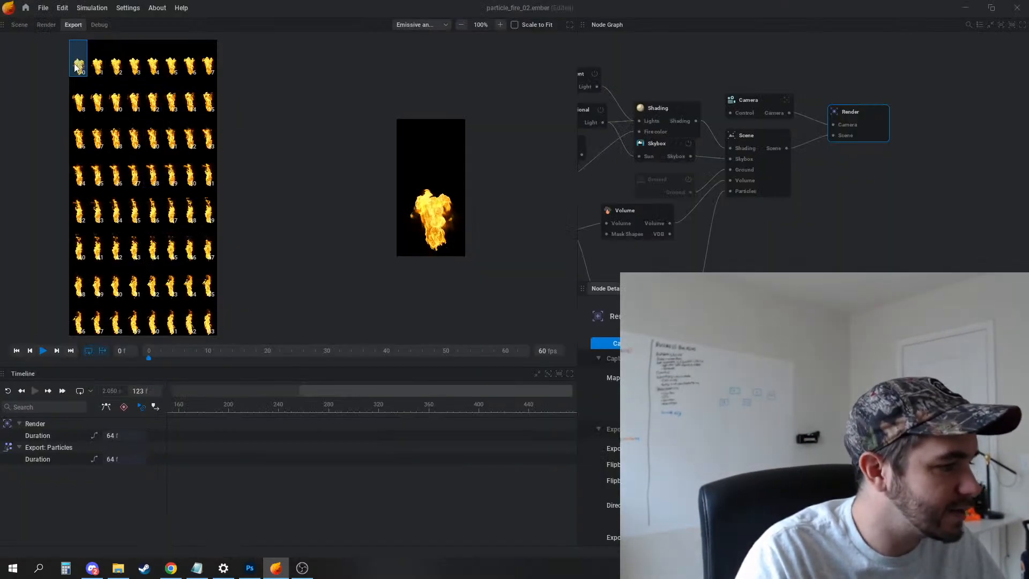
key(space)
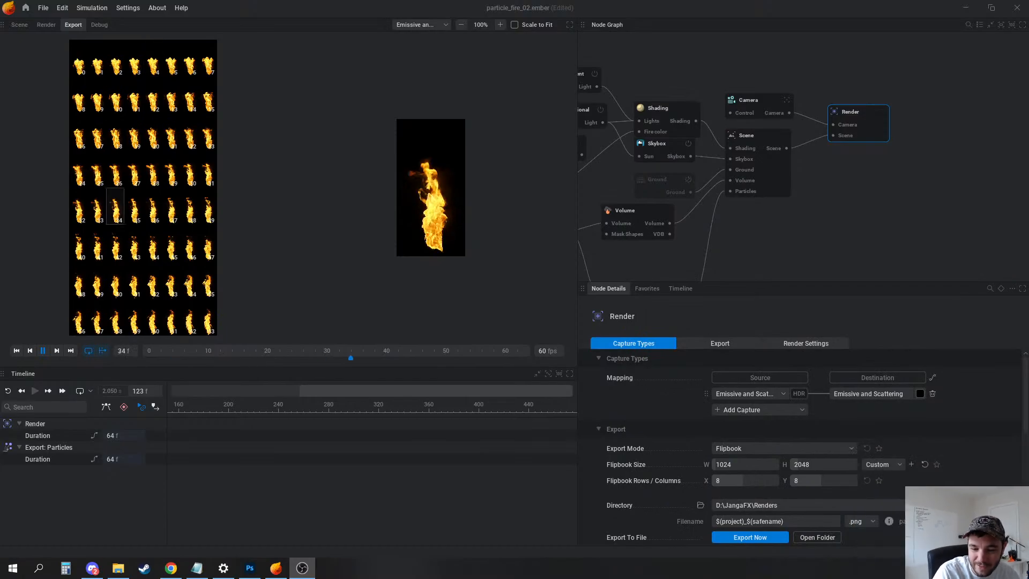
Review the capture types available for the Render node's source mapping
click(734, 232)
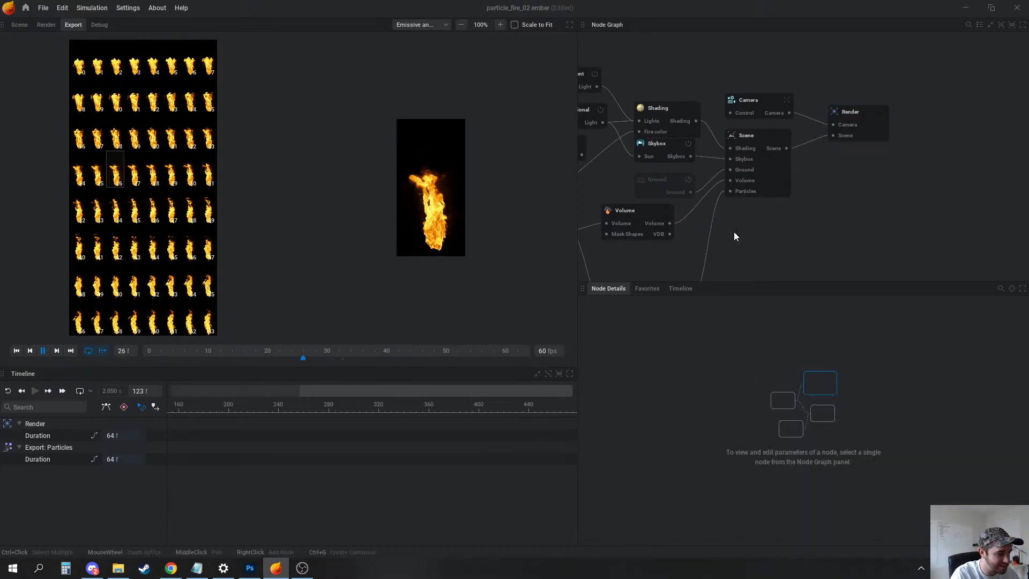
click(860, 121)
scroll(777, 440, down, 1)
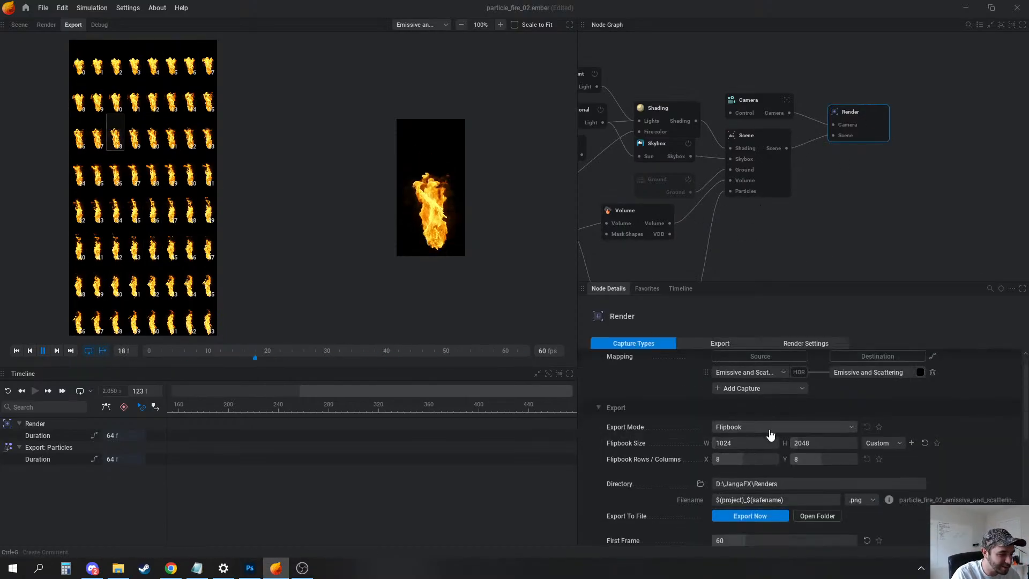
scroll(753, 418, up, 1)
click(761, 395)
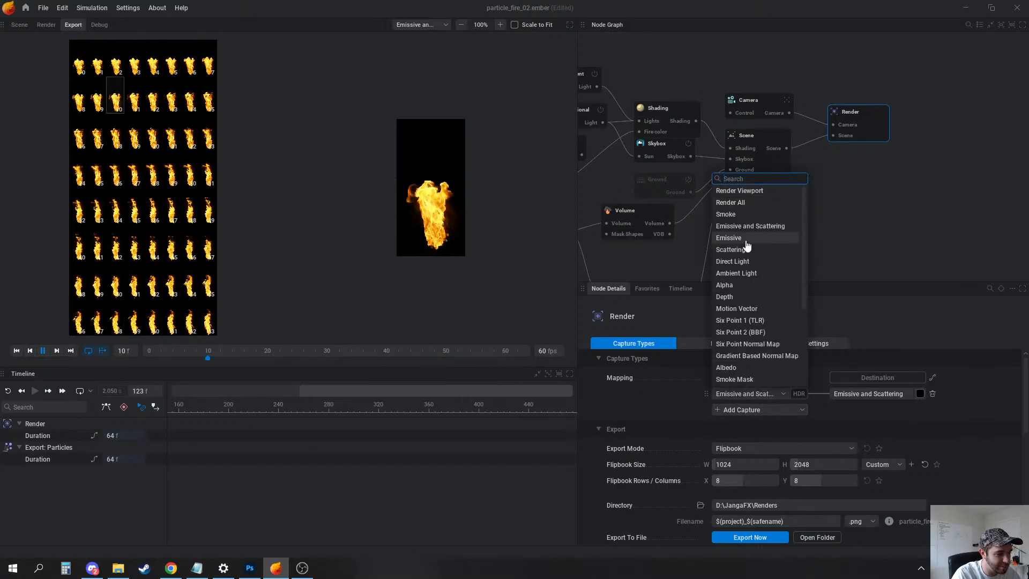
click(976, 425)
scroll(799, 420, down, 1)
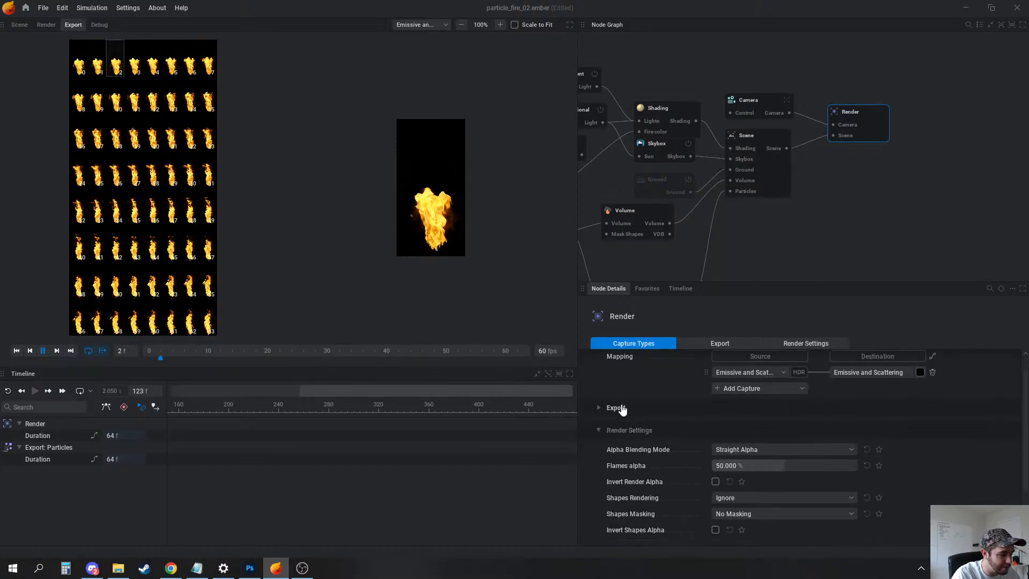
click(621, 410)
Review the Render node's flipbook export settings and the filename variables for project, name and safename
scroll(773, 446, down, 3)
scroll(749, 404, up, 1)
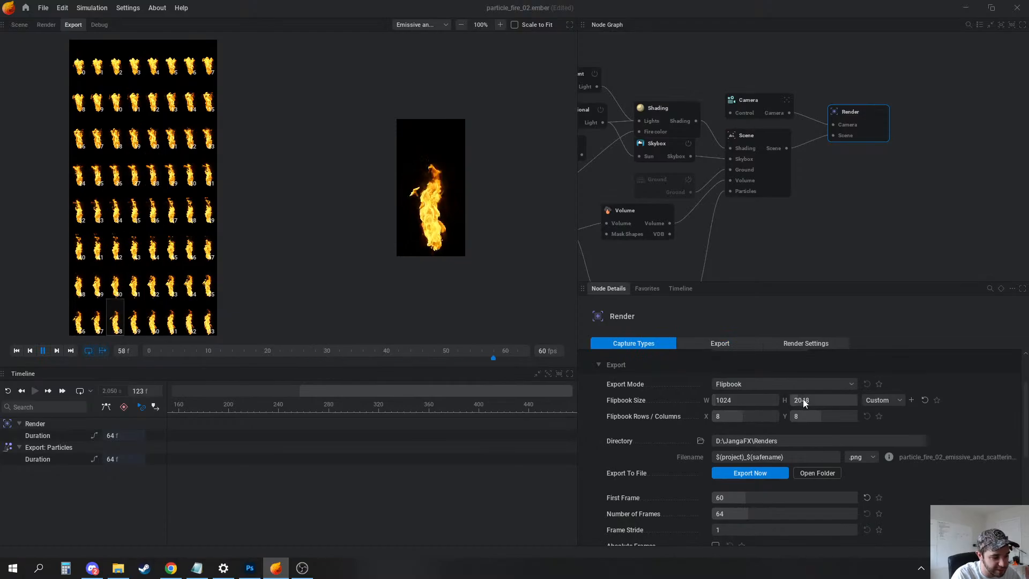
scroll(690, 435, down, 1)
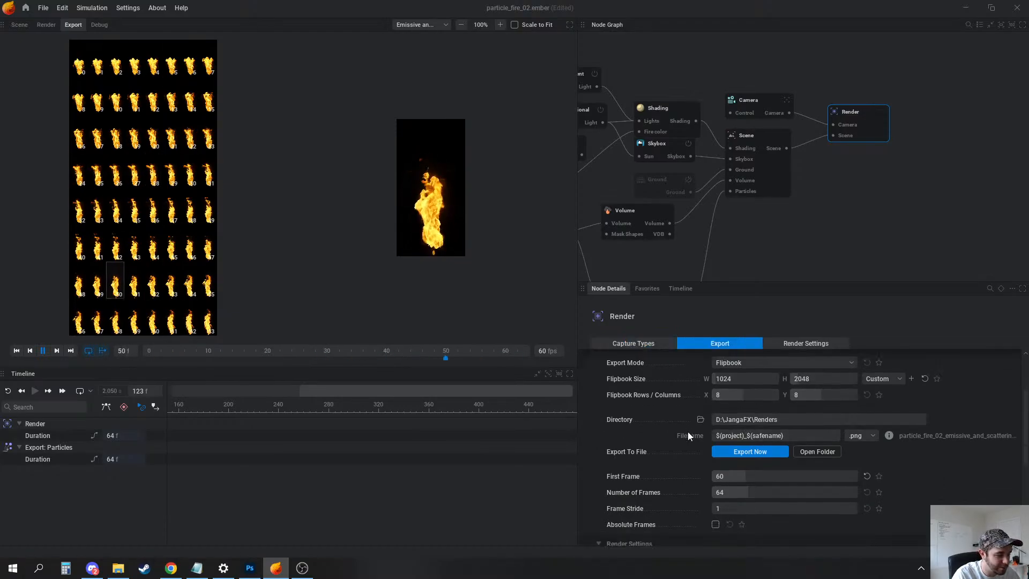
click(737, 436)
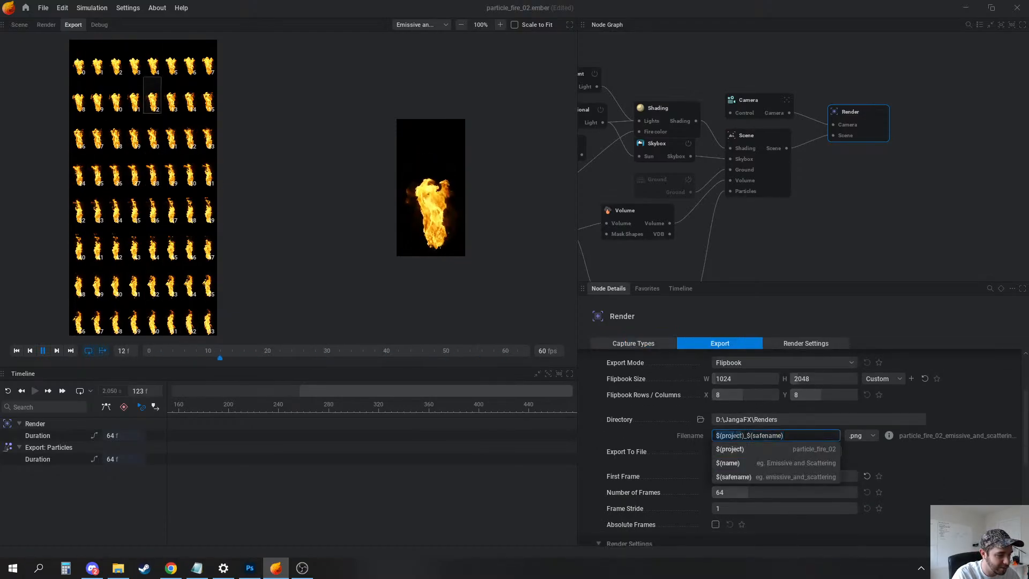
click(934, 464)
click(770, 435)
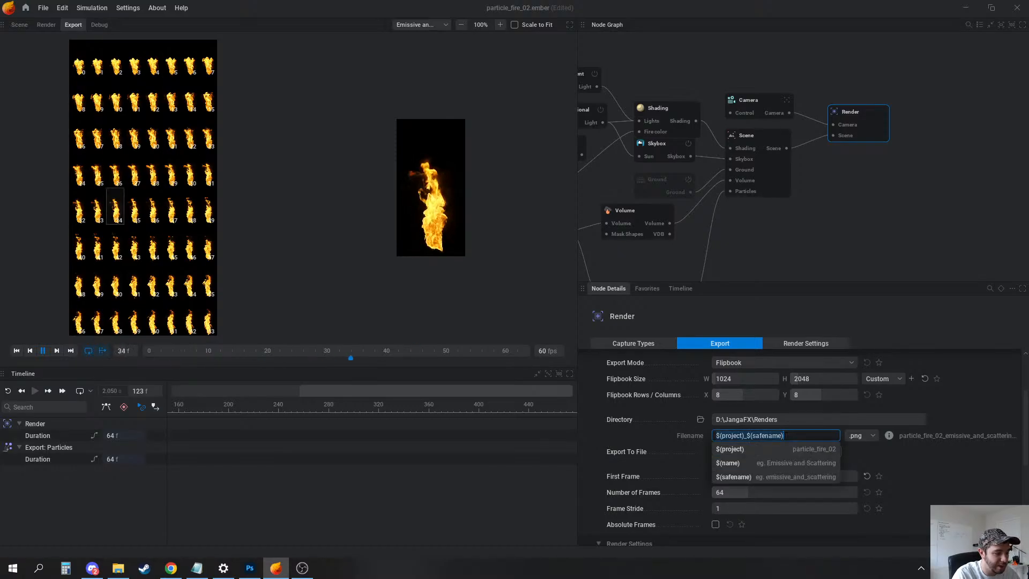
click(945, 466)
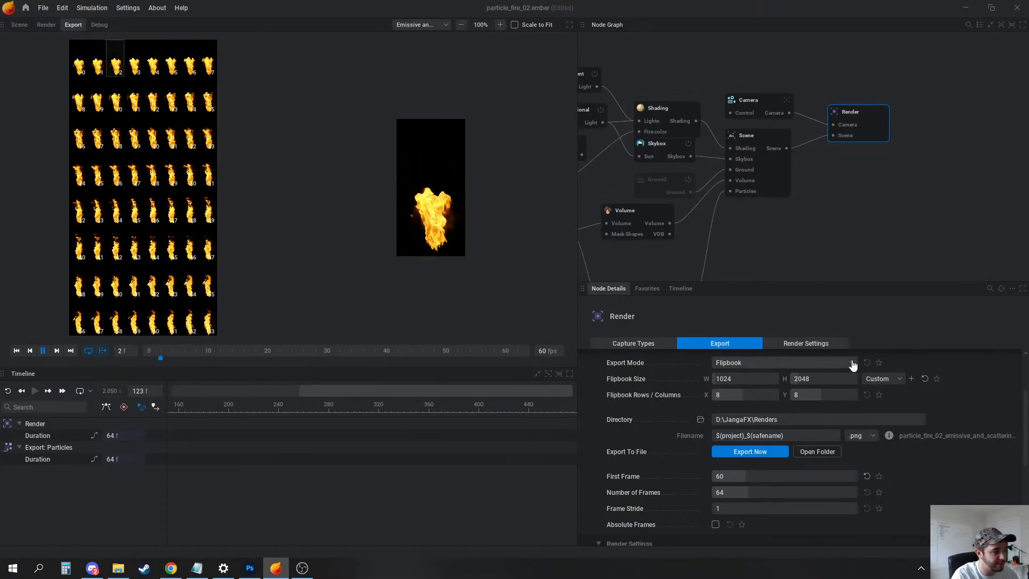
click(838, 435)
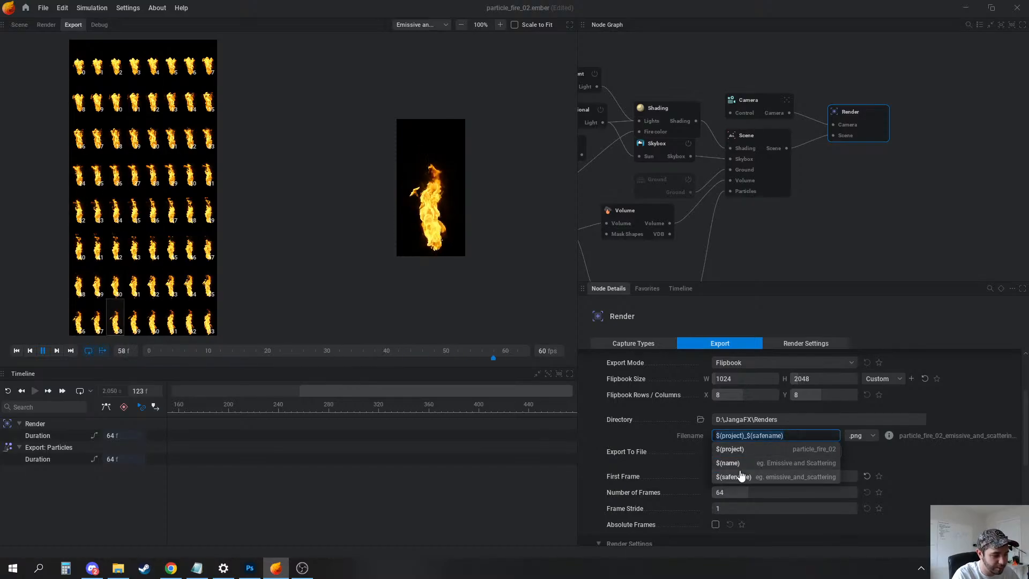
click(886, 469)
Set the Render node's Frame Stride to 2 and re-export the flipbook, overwriting the existing files
scroll(825, 453, down, 1)
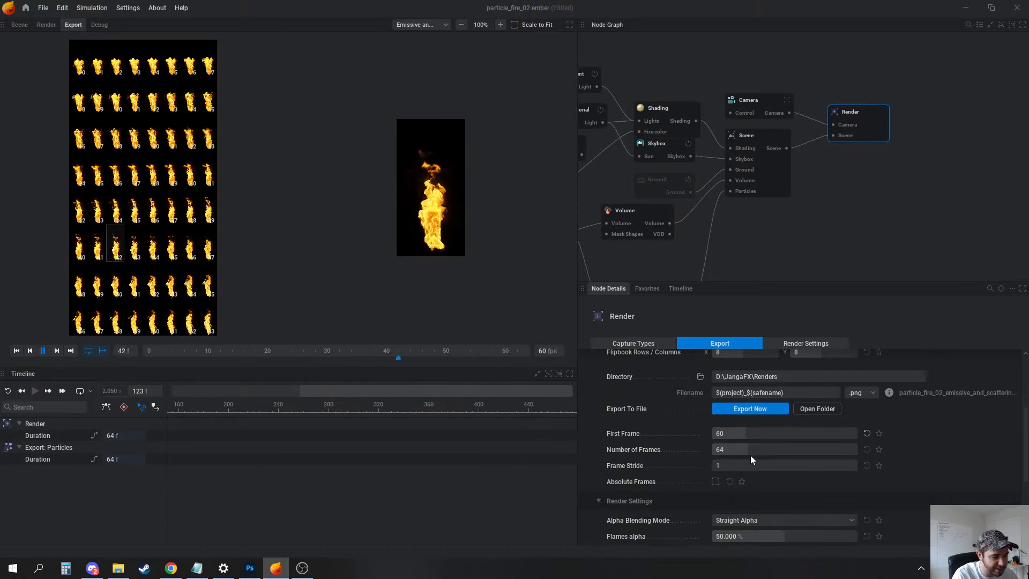
click(741, 467)
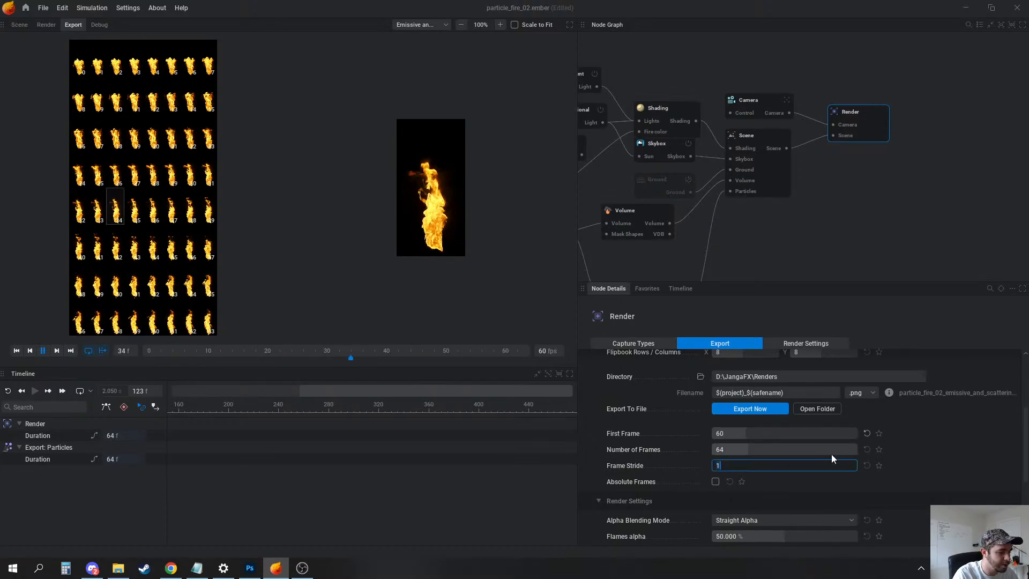
text(2)
key(Return)
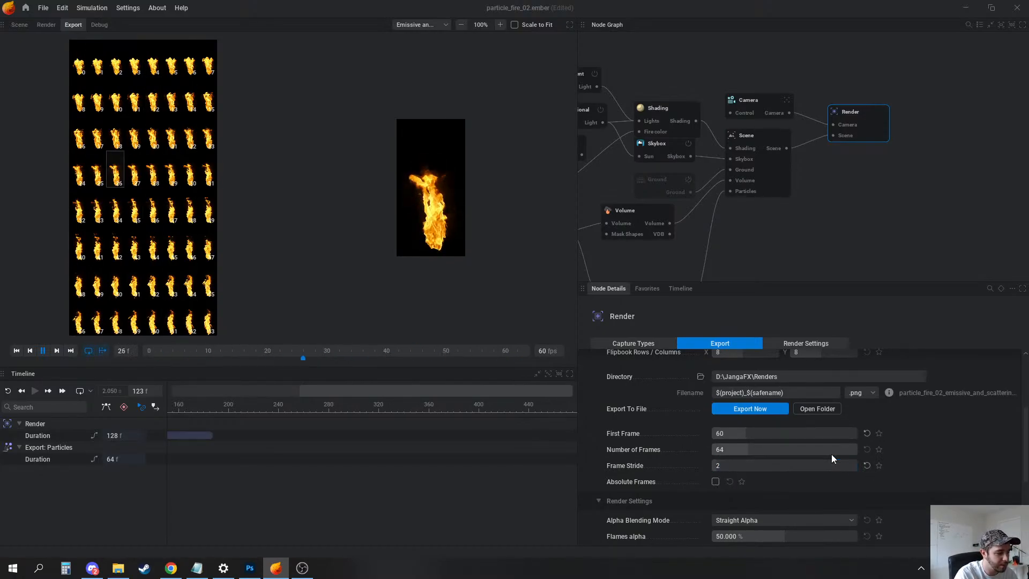
click(730, 411)
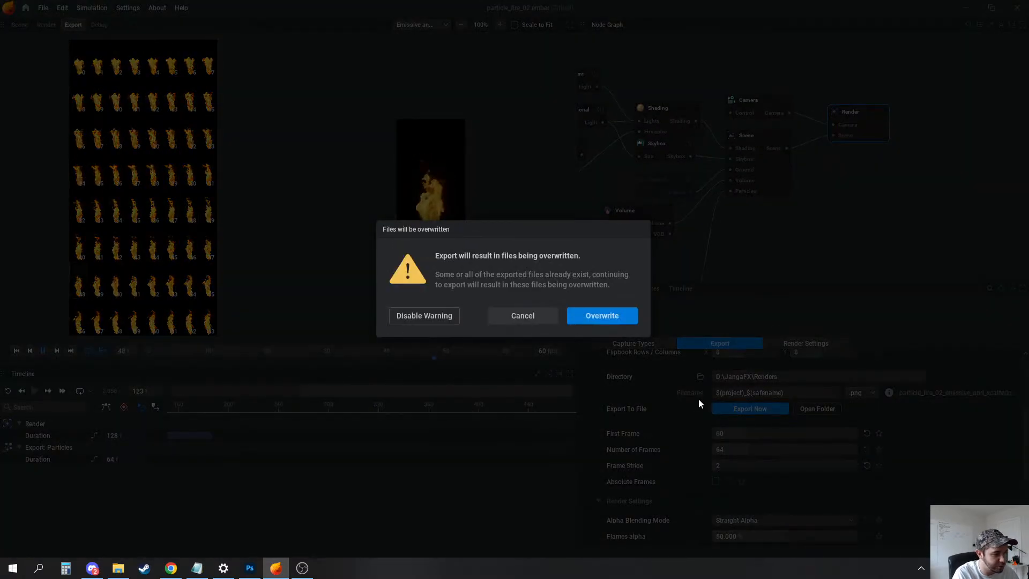
click(602, 317)
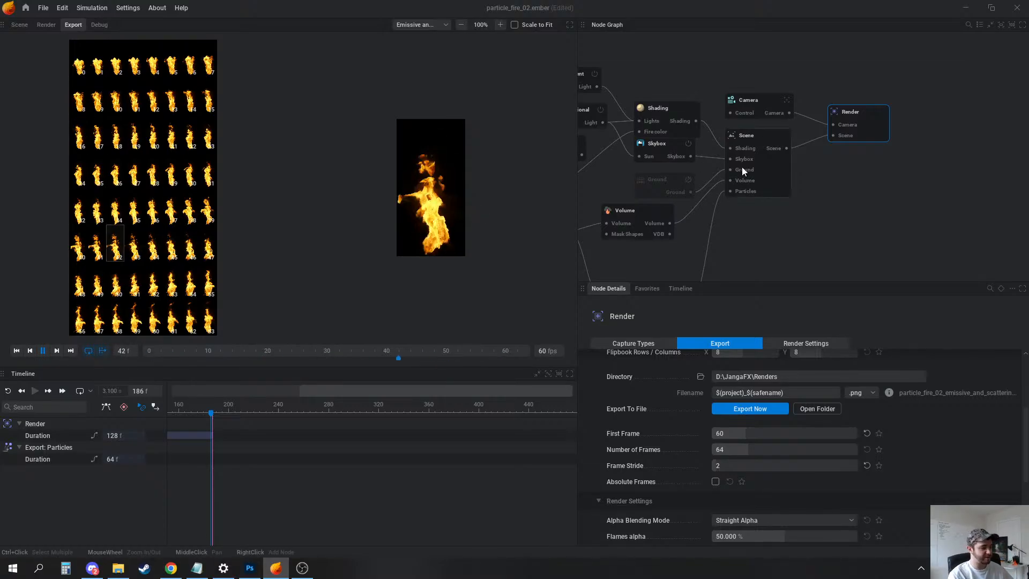
Set the flipbook preview's playback rate to 30 fps and scrub through the frames at an enlarged size
click(545, 351)
text(30)
key(Return)
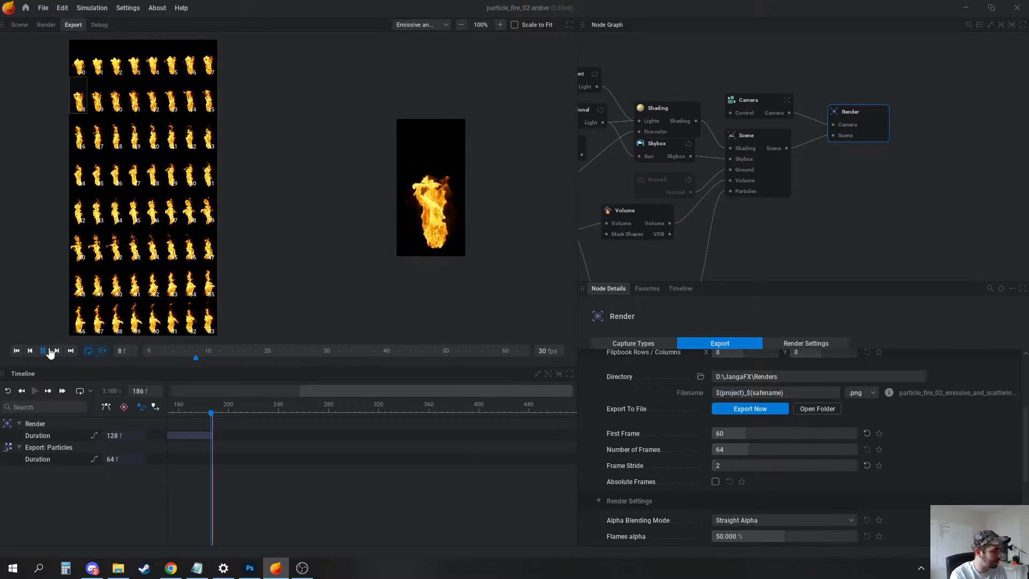
mouse_move(242, 359)
mouse_down()
mouse_move(454, 372)
mouse_move(188, 356)
mouse_up()
scroll(444, 183, up, 4)
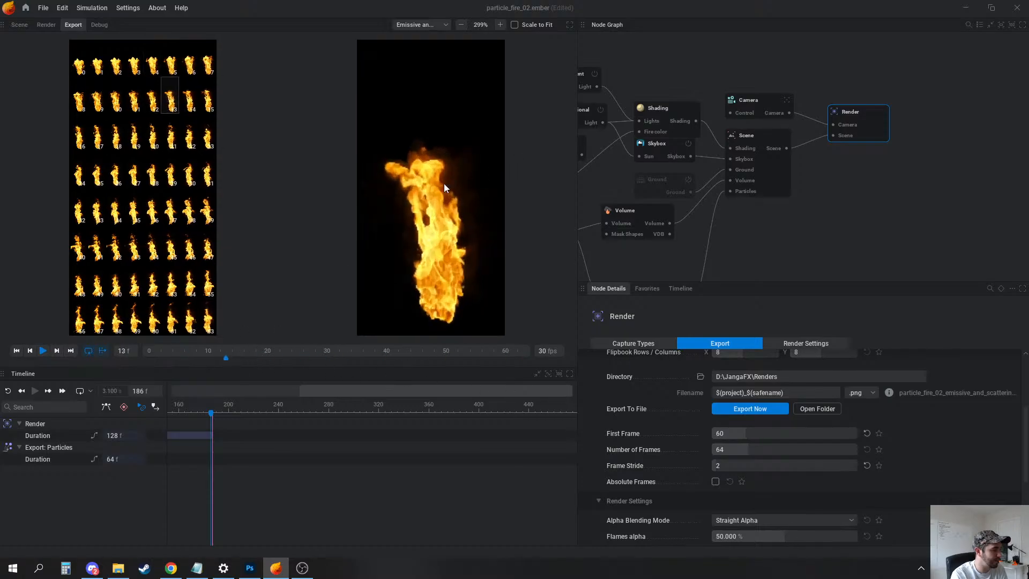
Scrub through the flipbook preview's frames at a reduced size and play it back
scroll(391, 284, down, 1)
mouse_move(233, 352)
mouse_down()
mouse_move(466, 365)
mouse_move(141, 333)
mouse_move(322, 350)
mouse_up()
click(189, 214)
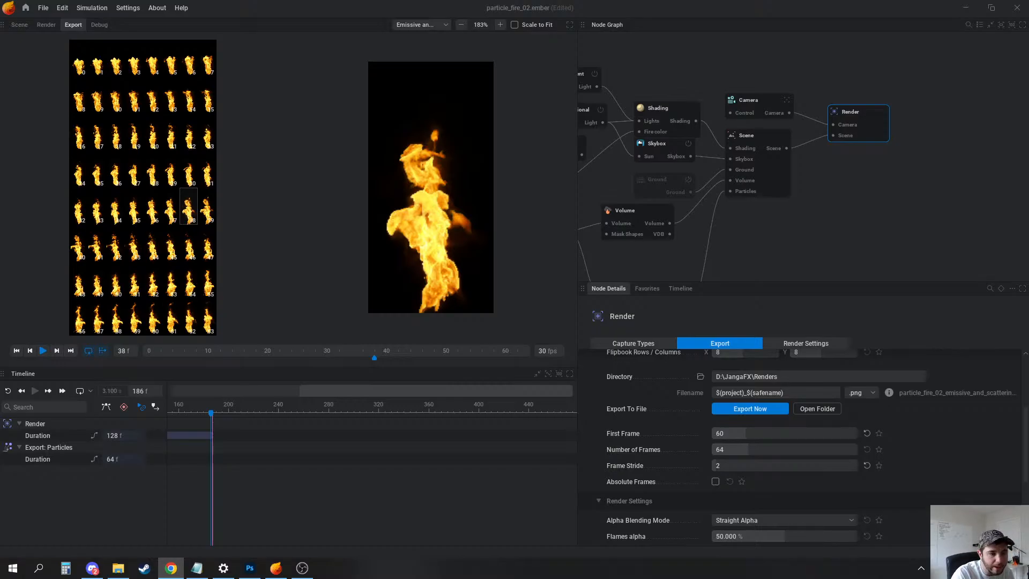
scroll(346, 202, down, 2)
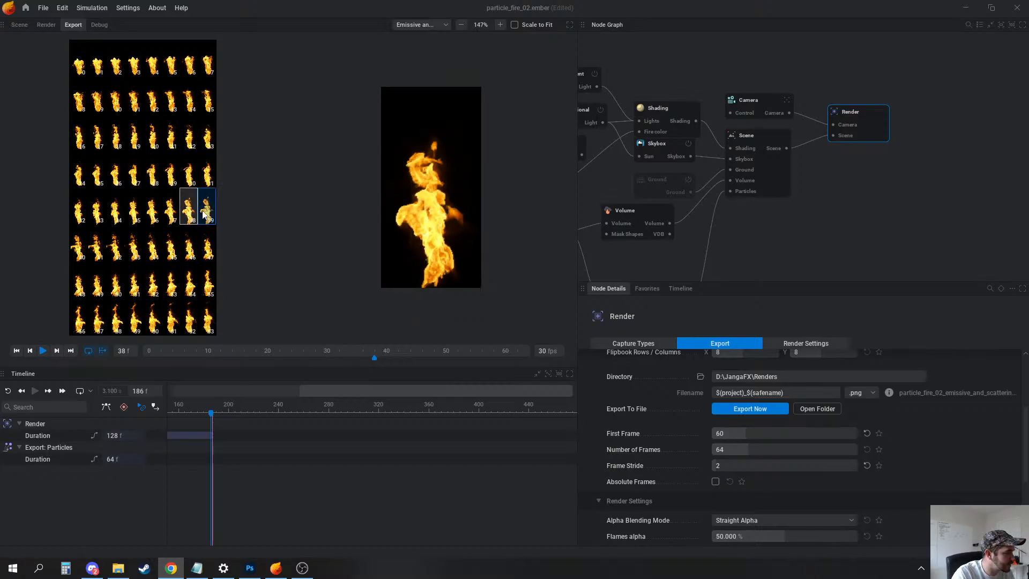
middle_drag(819, 199, 885, 171)
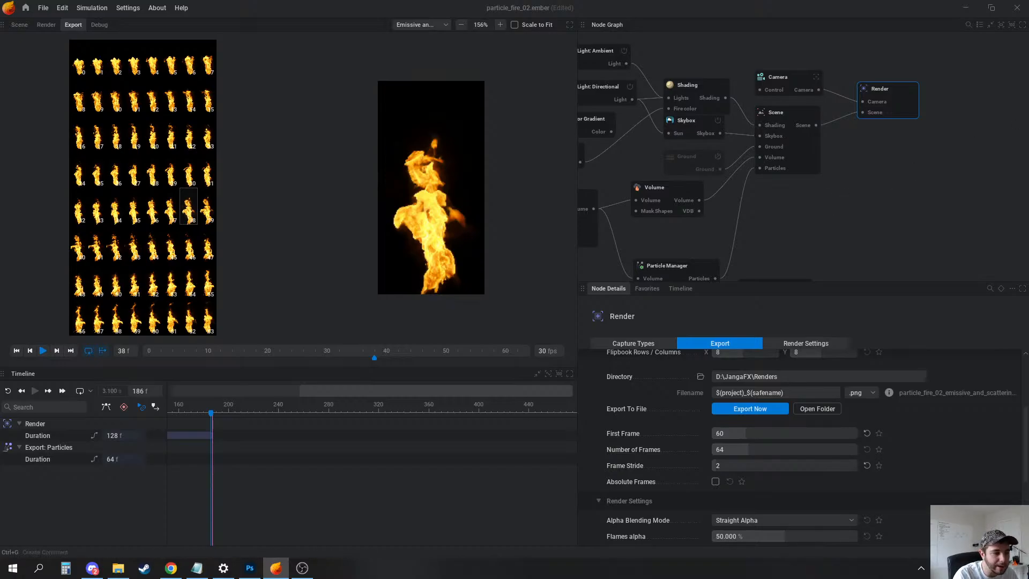
click(42, 351)
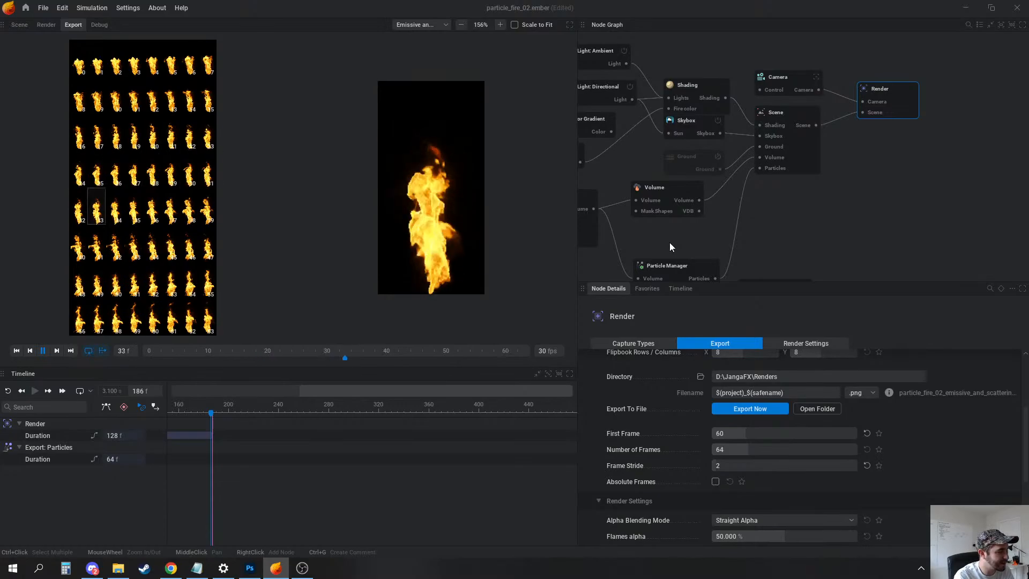
Try to set the Simulation node's Looping Mode to Loop Simulation in its time control settings
middle_drag(662, 237, 699, 232)
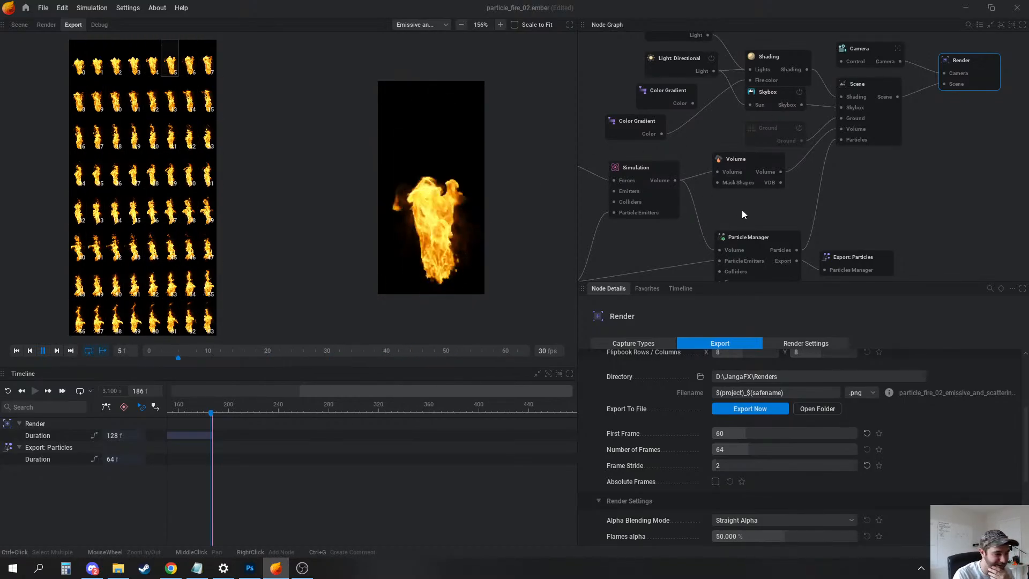
middle_drag(865, 197, 862, 217)
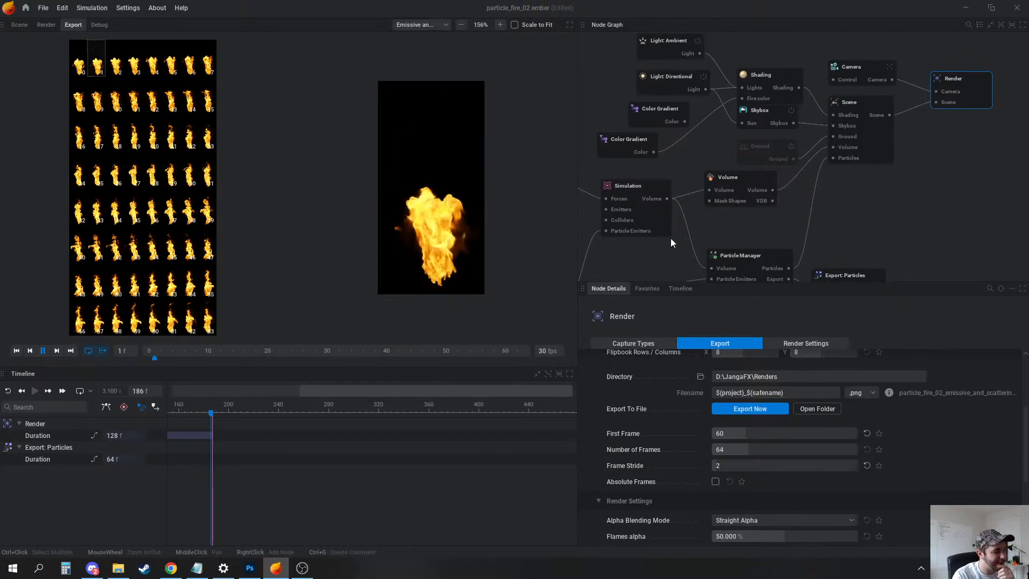
middle_drag(670, 238, 767, 202)
click(746, 150)
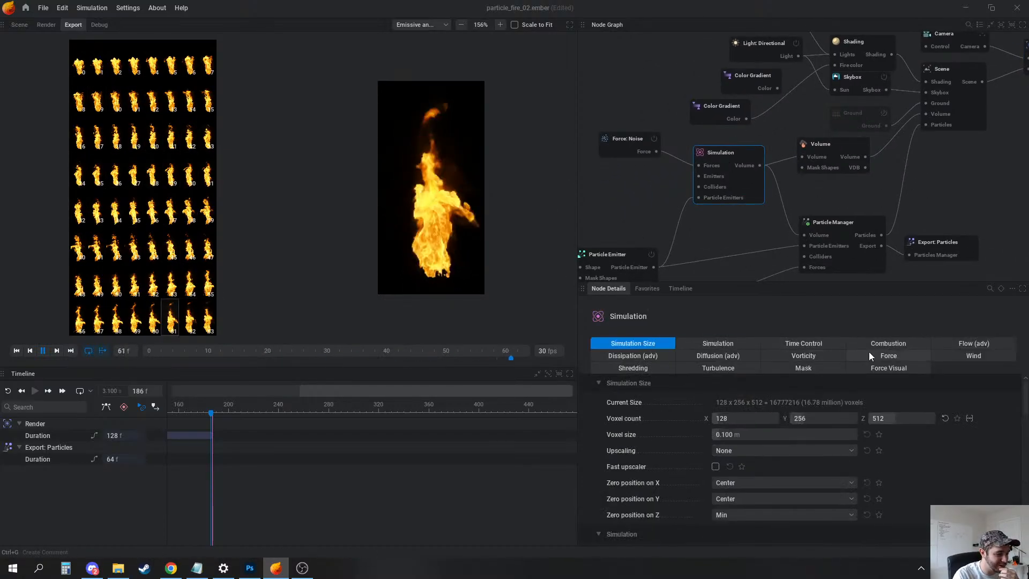
click(803, 343)
click(756, 402)
click(741, 435)
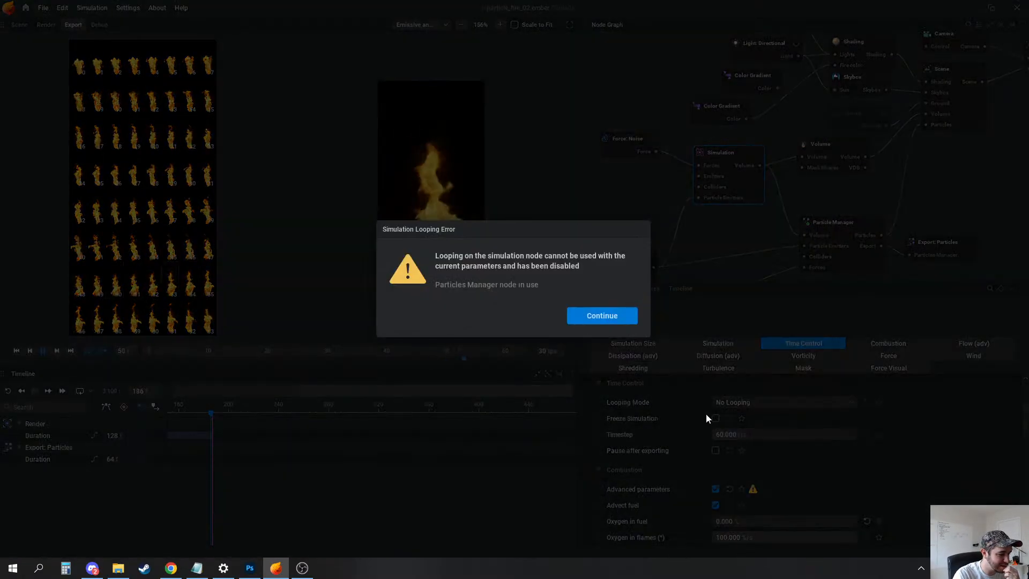
click(599, 314)
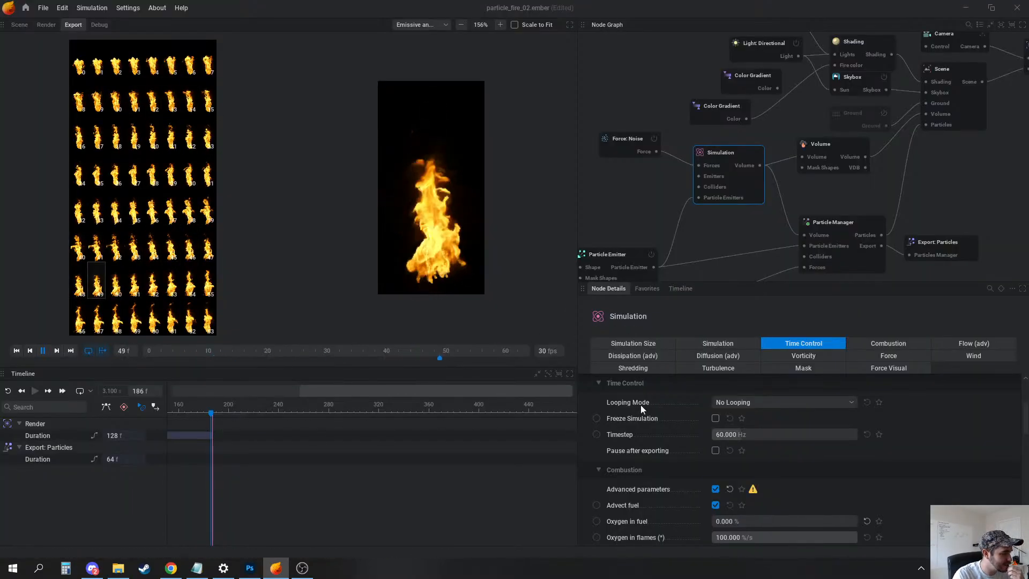
Delete the Export: Particles node connected to the Particle Manager
scroll(616, 426, down, 2)
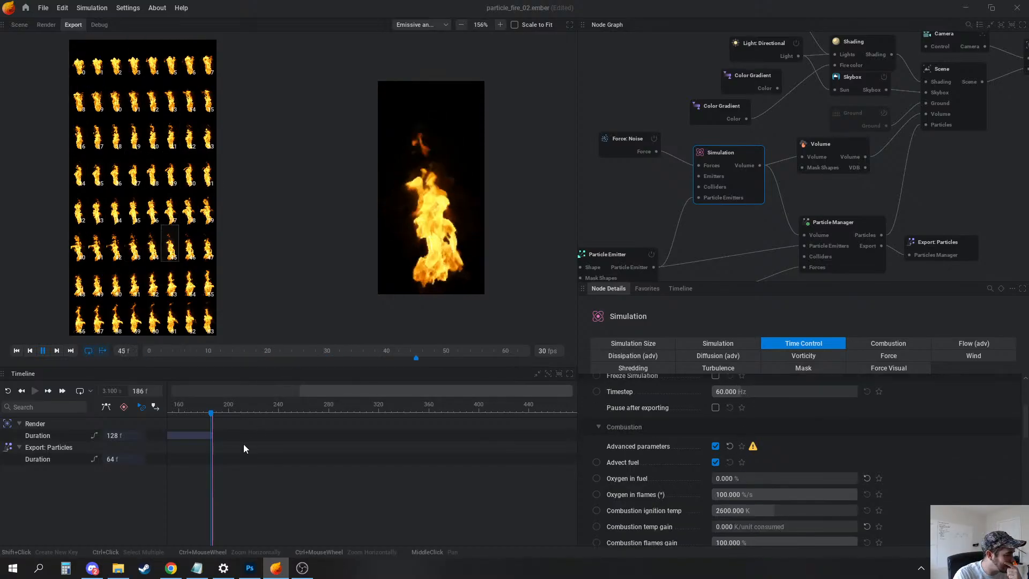
middle_drag(243, 443, 520, 441)
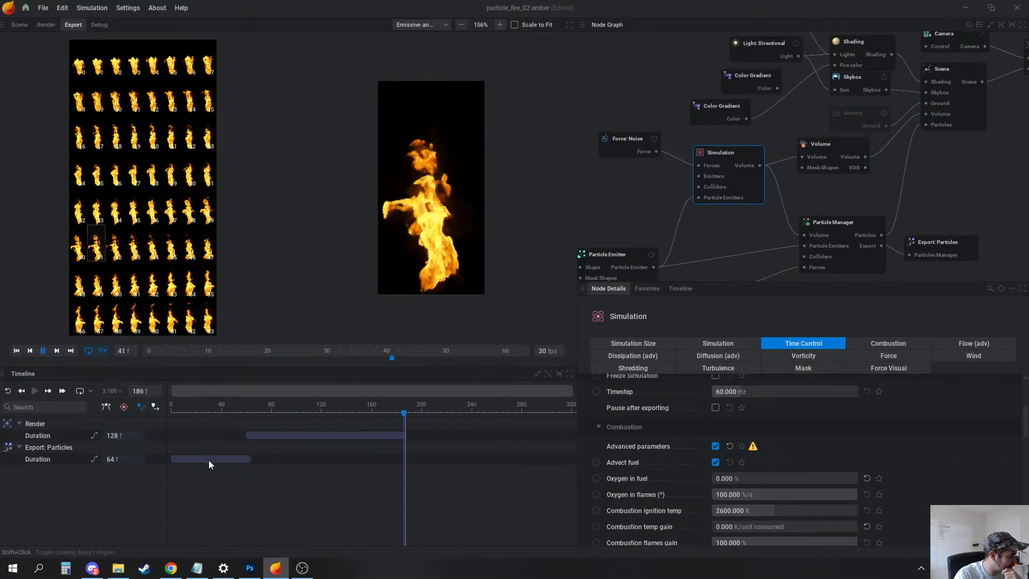
click(937, 242)
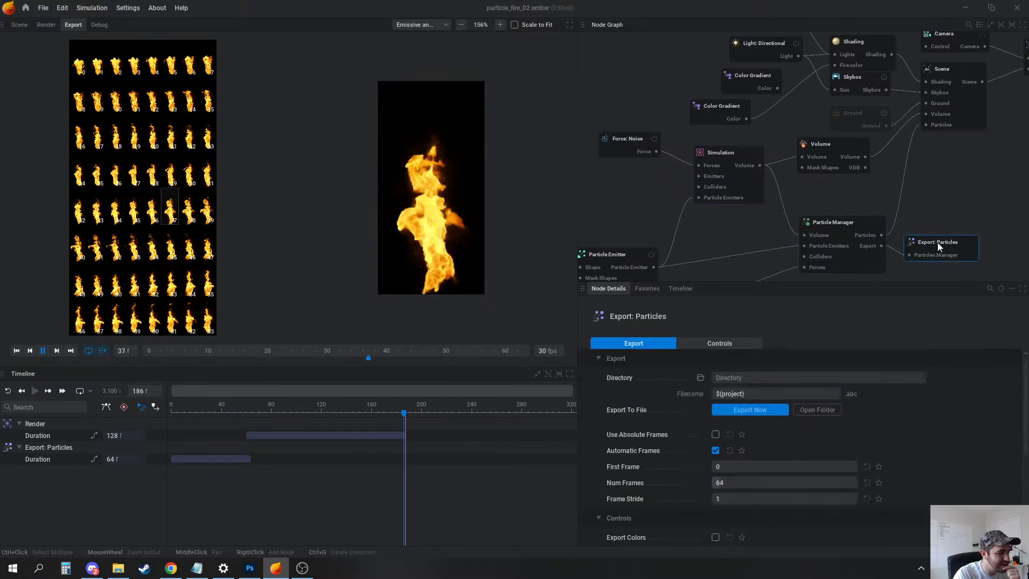
key(Delete)
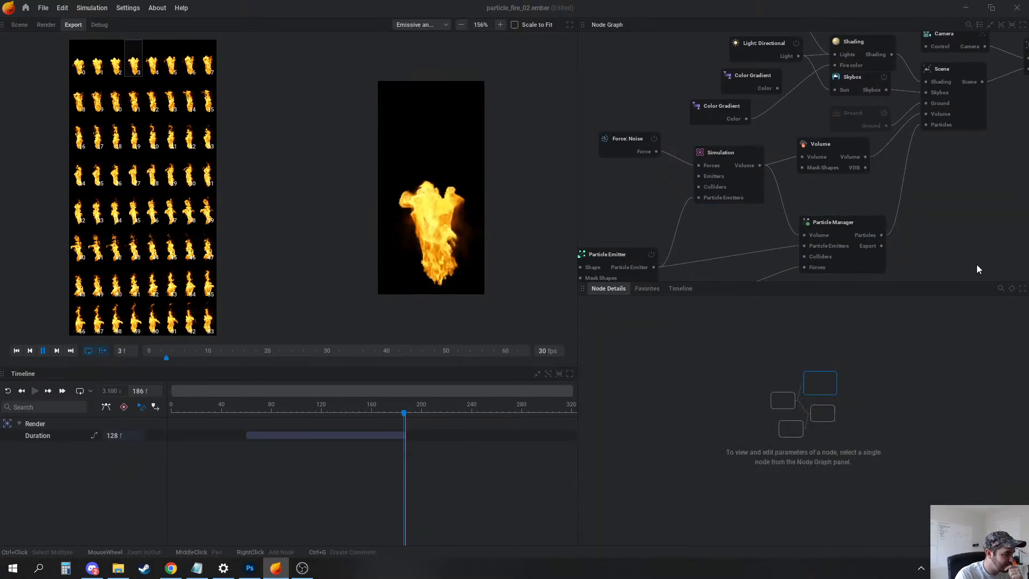
Retry Loop Simulation as the Simulation node's looping mode with the particle export node removed
click(736, 156)
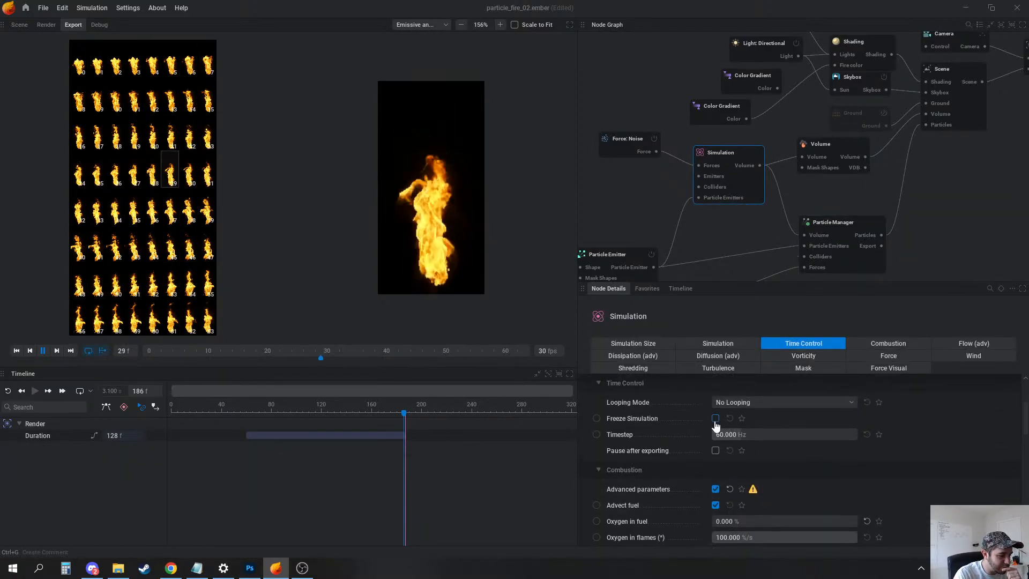
click(736, 405)
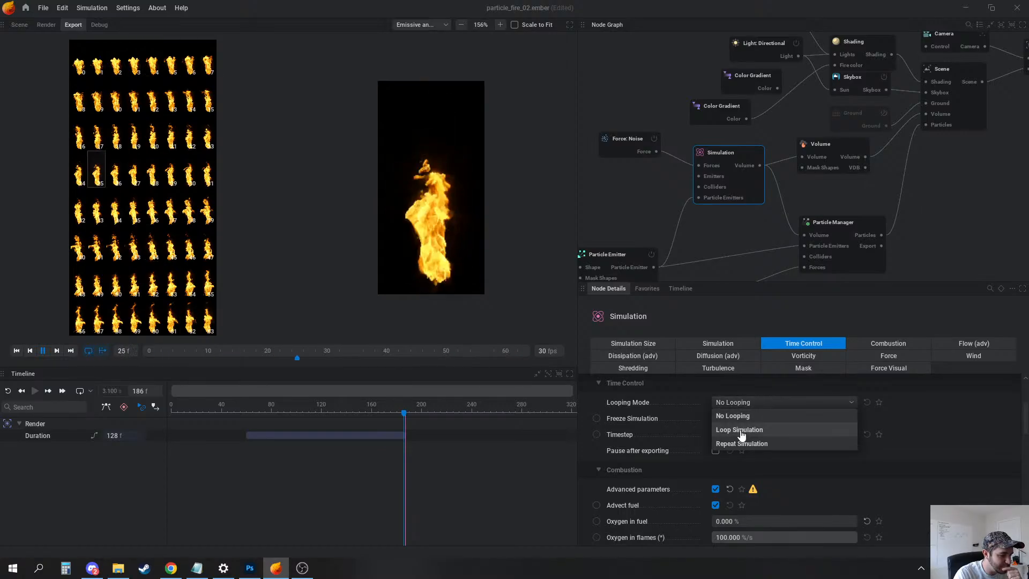
click(740, 430)
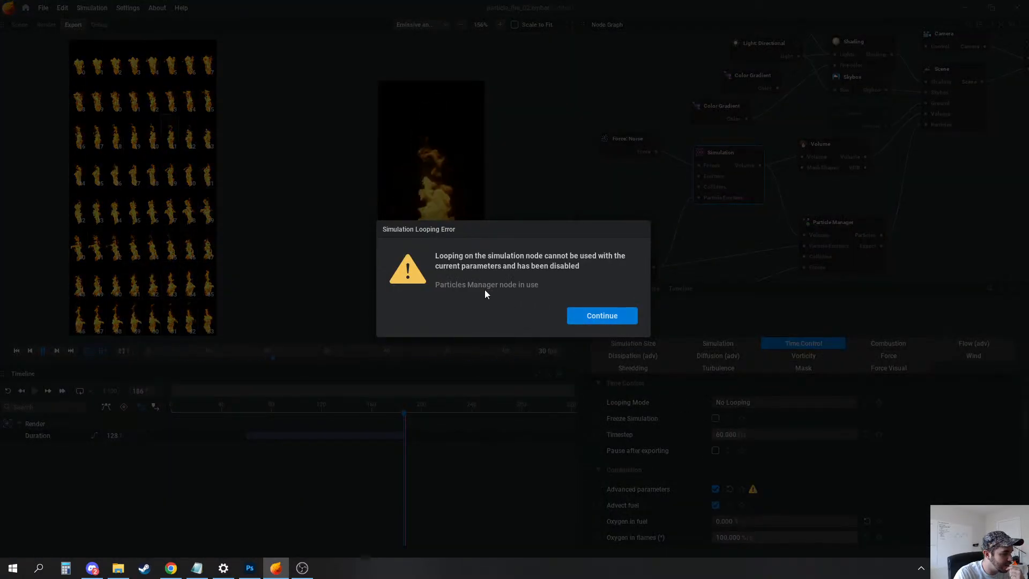
click(602, 316)
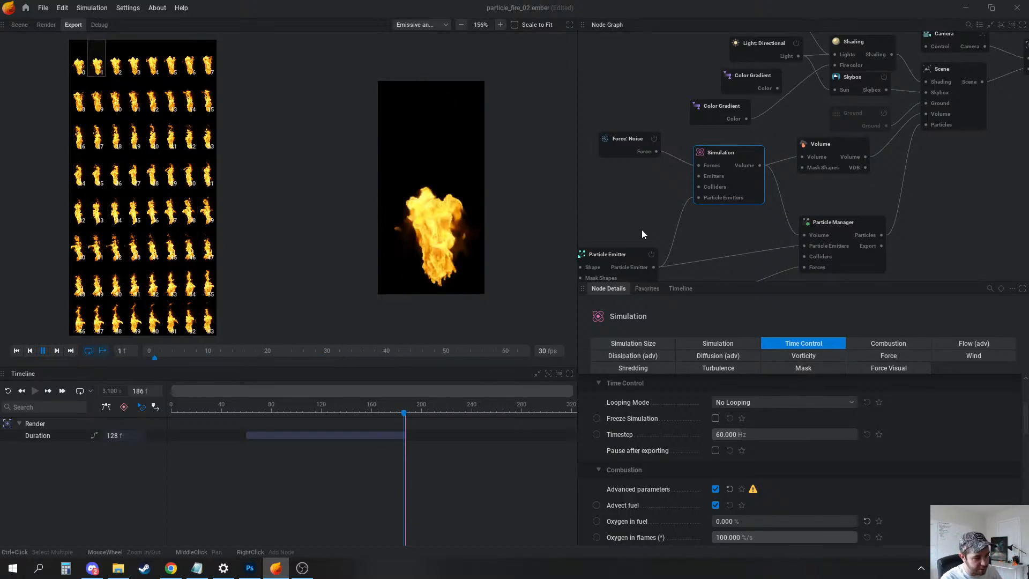
Set the Render node's Export Mode to Sequence with an image width of 128
middle_drag(964, 125, 840, 179)
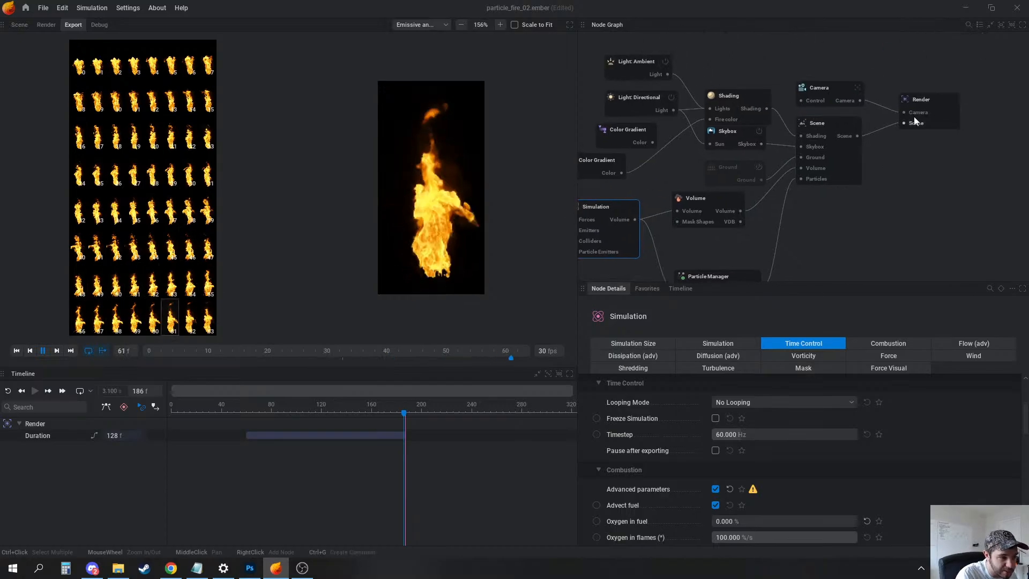
click(921, 105)
scroll(742, 434, up, 2)
click(783, 405)
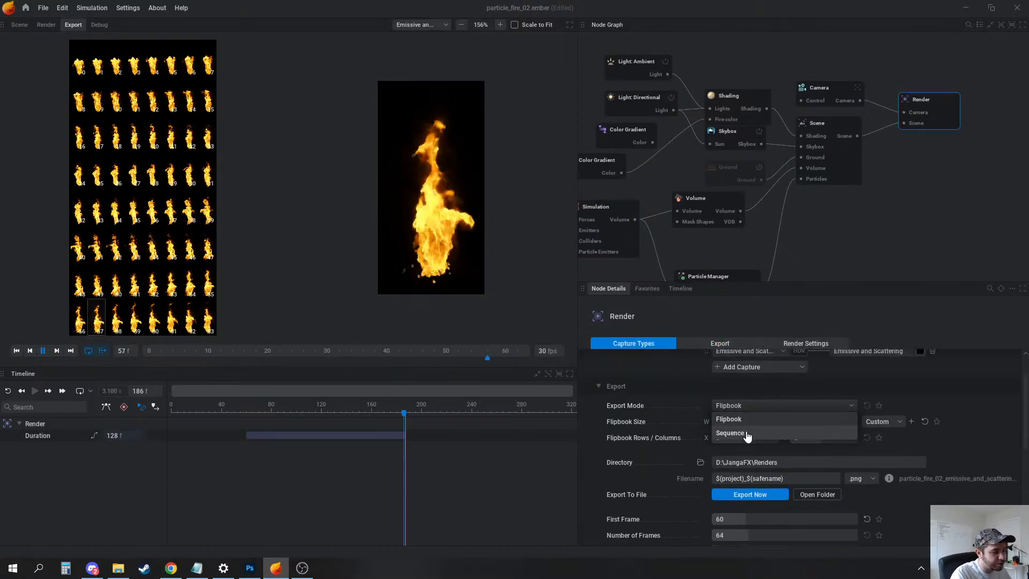
click(746, 433)
click(746, 421)
text(1)
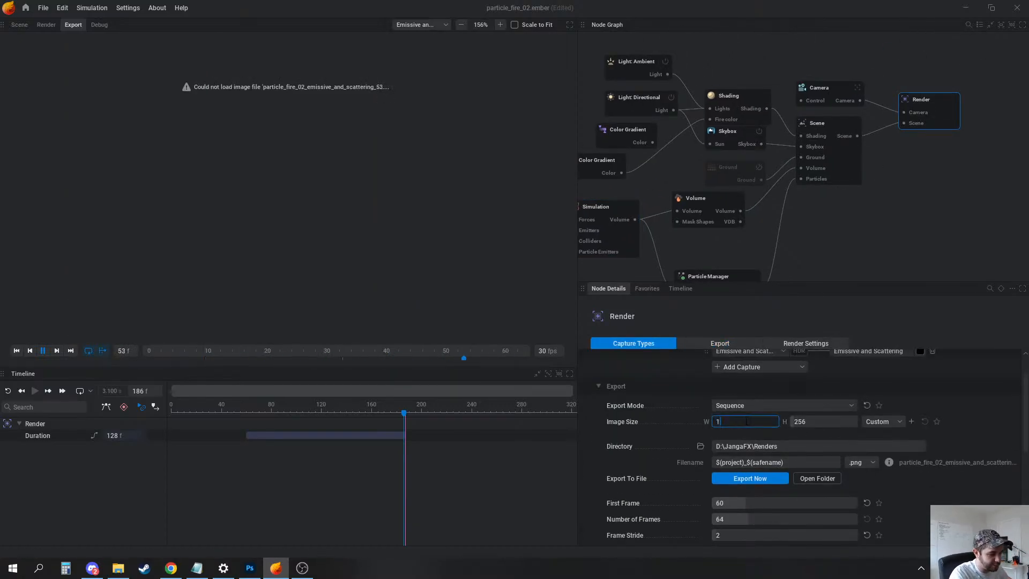
text(28)
key(Return)
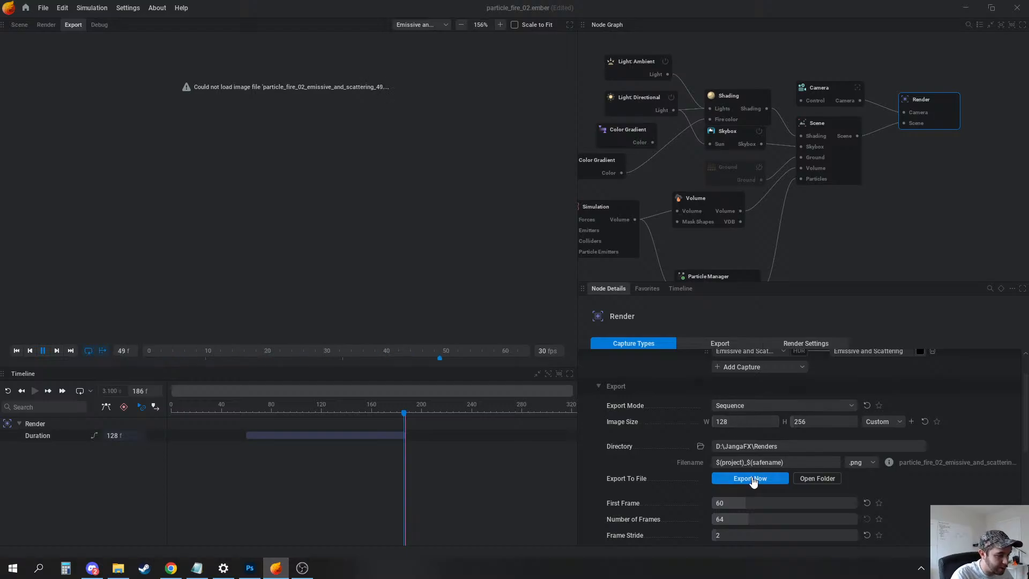
Export the image sequence, pause its preview and scrub to the last frame
click(750, 478)
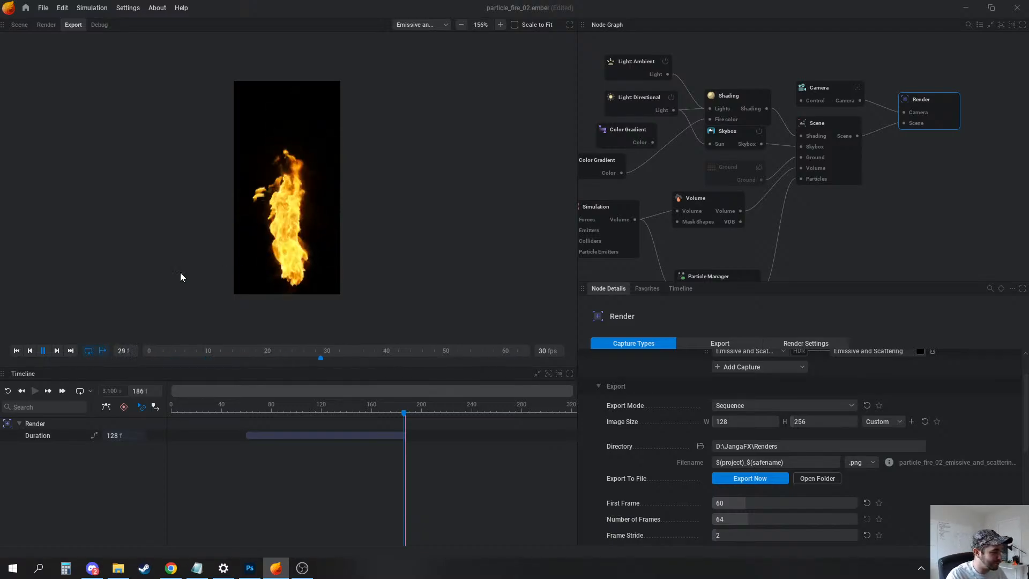
key(space)
drag(447, 359, 564, 350)
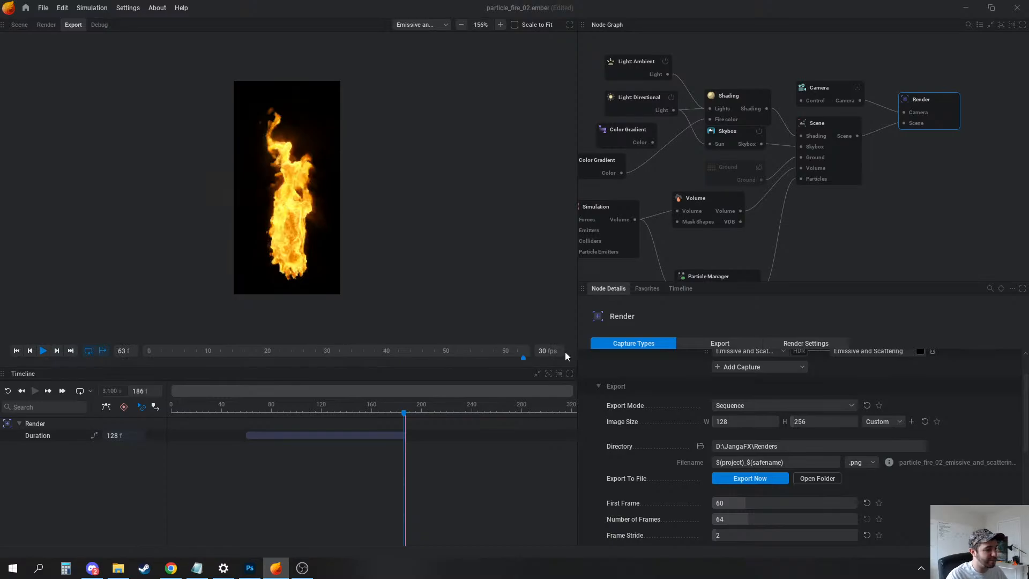
Set the Render node's Number of Frames to 80 and re-export the sequence, overwriting the existing files
click(764, 518)
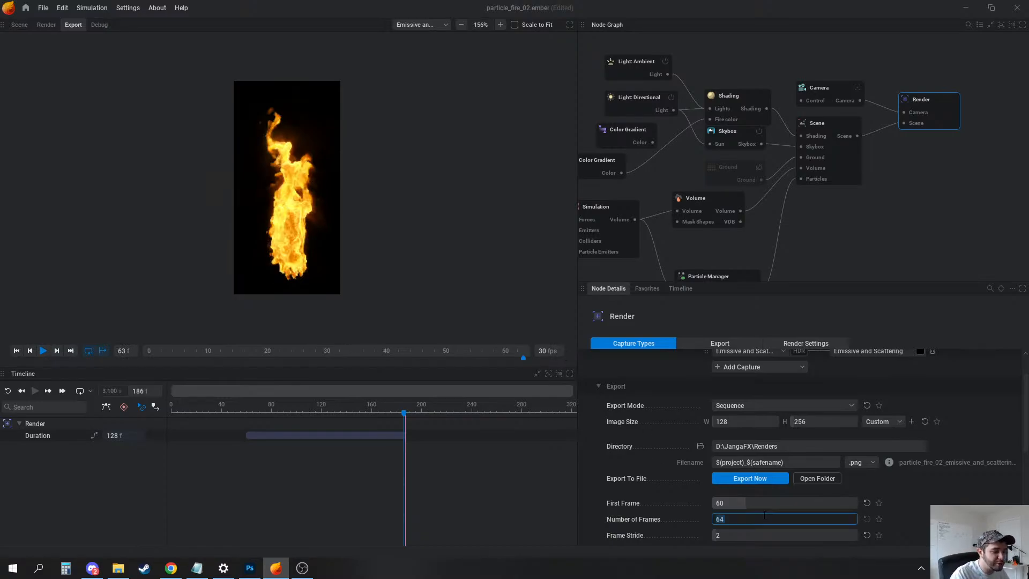
text(80)
key(Return)
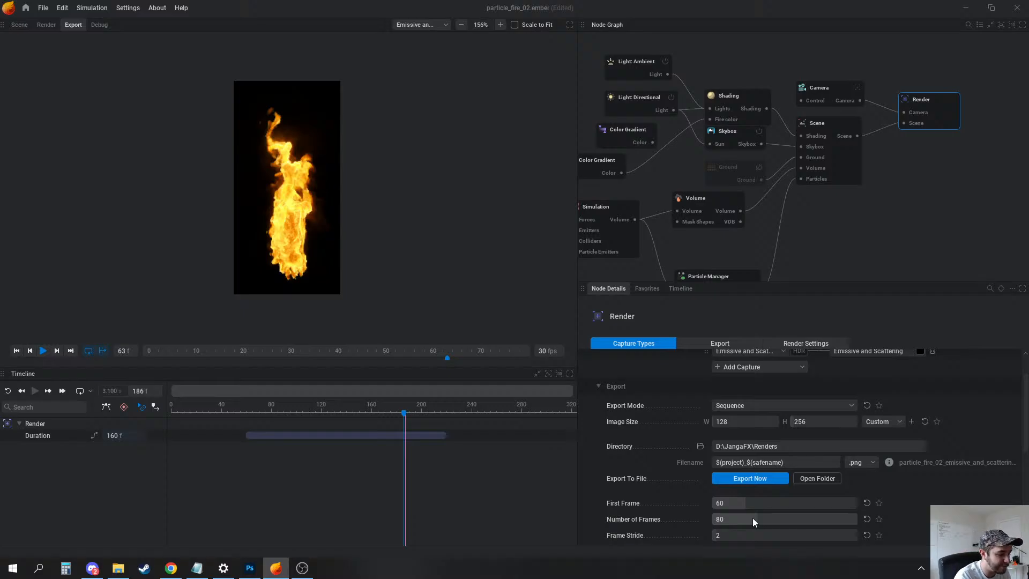
click(753, 478)
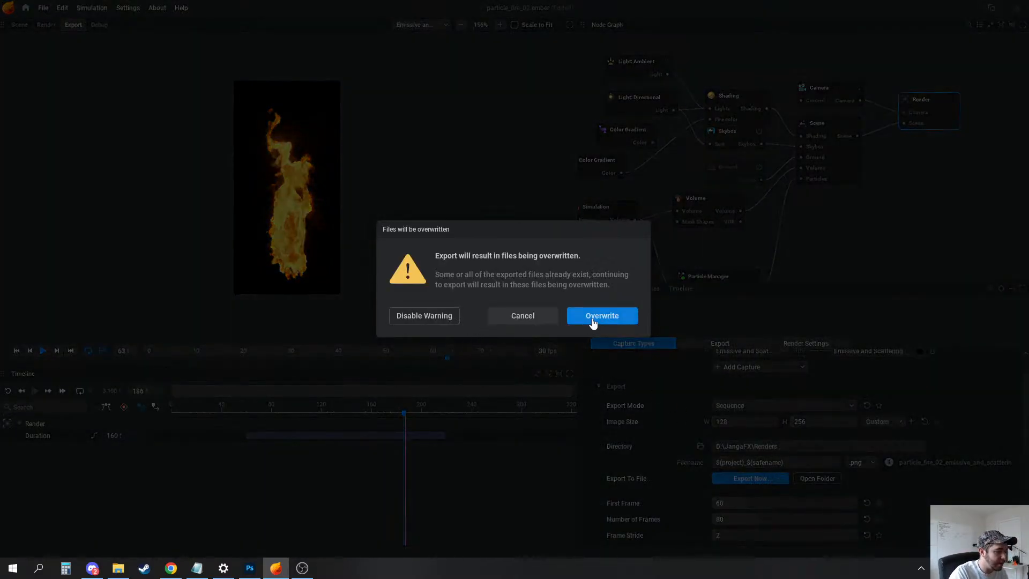
click(592, 320)
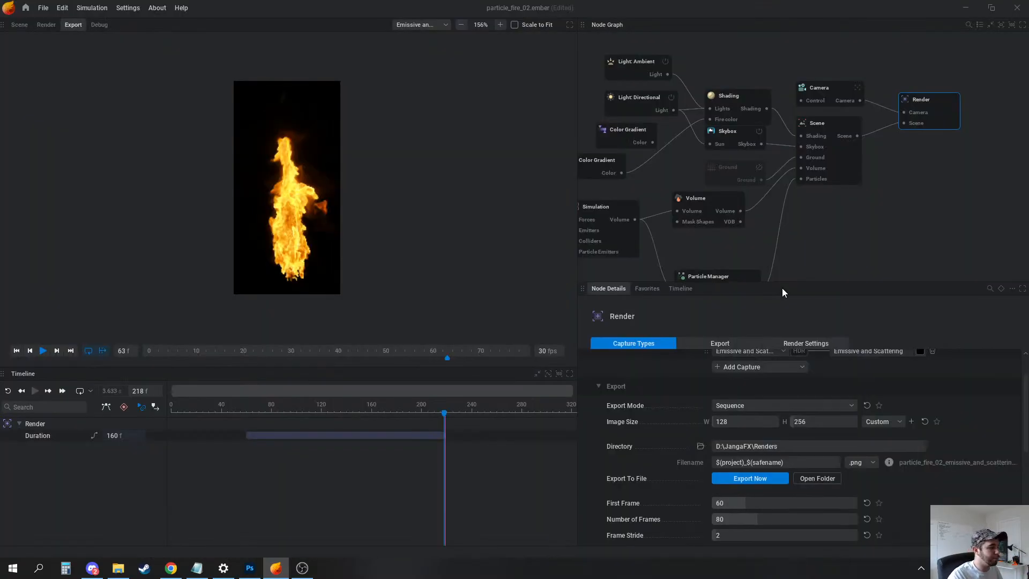
Scrub through the re-exported image sequence in the preview and play it back
click(181, 352)
drag(156, 358, 447, 353)
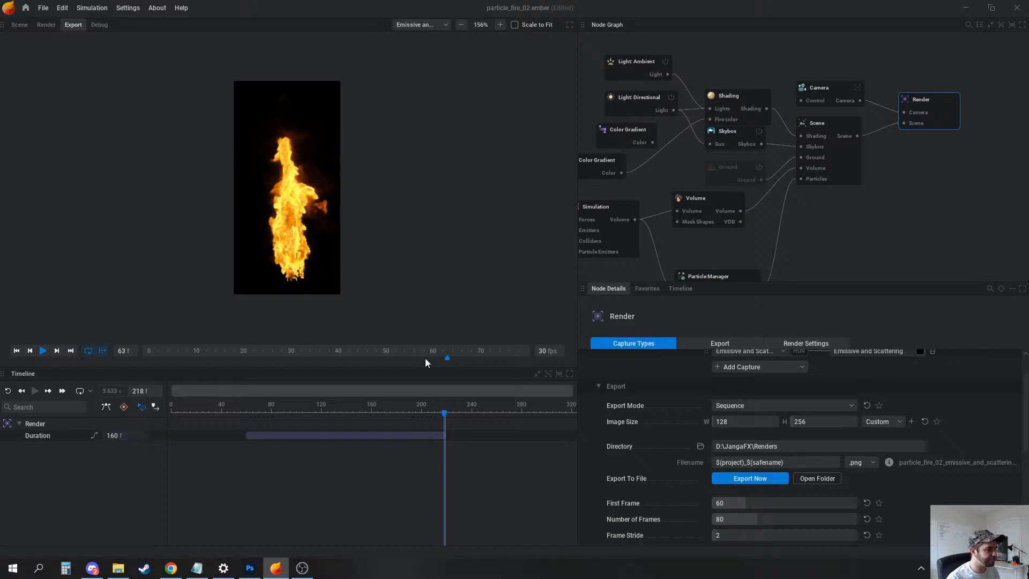
key(space)
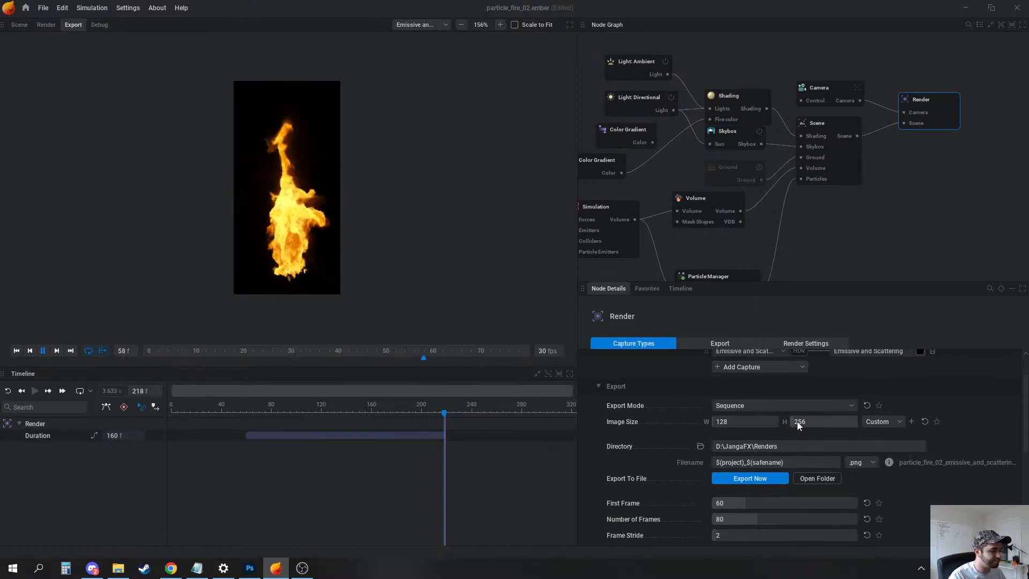
Check the Render node's export mode options and collapse its Export group to review the Render Settings
click(769, 407)
click(937, 386)
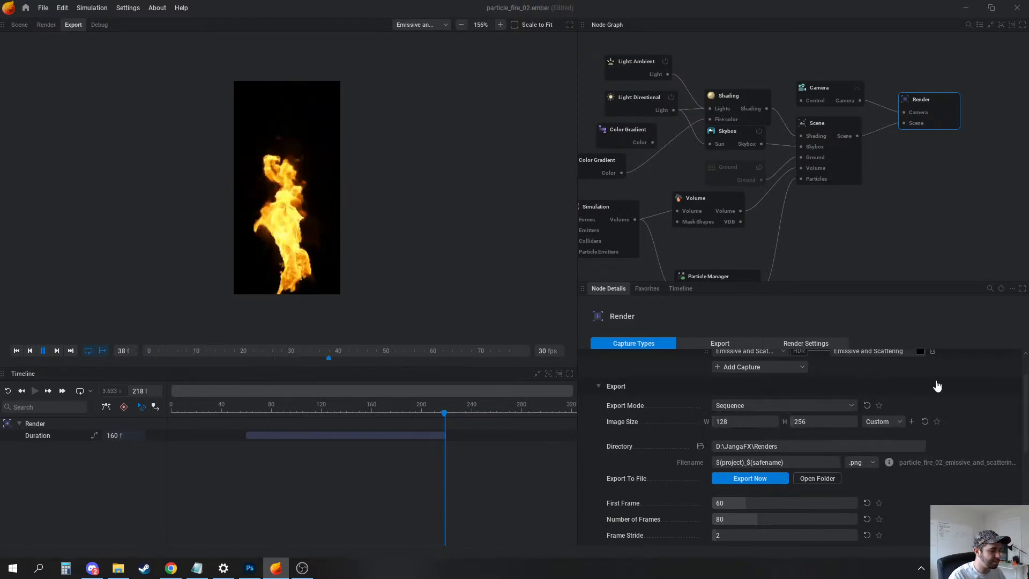
click(614, 386)
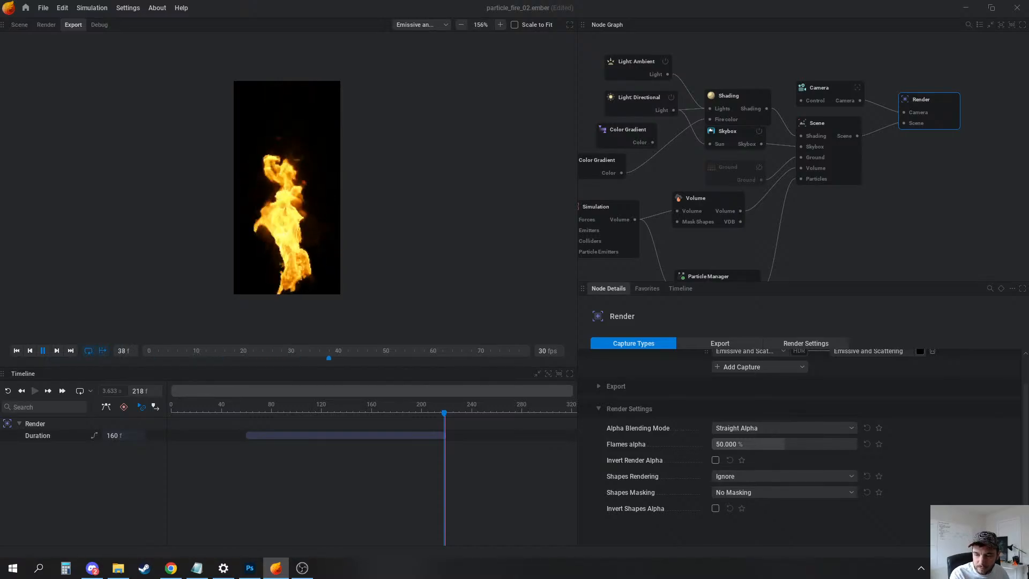
key(alt+Tab)
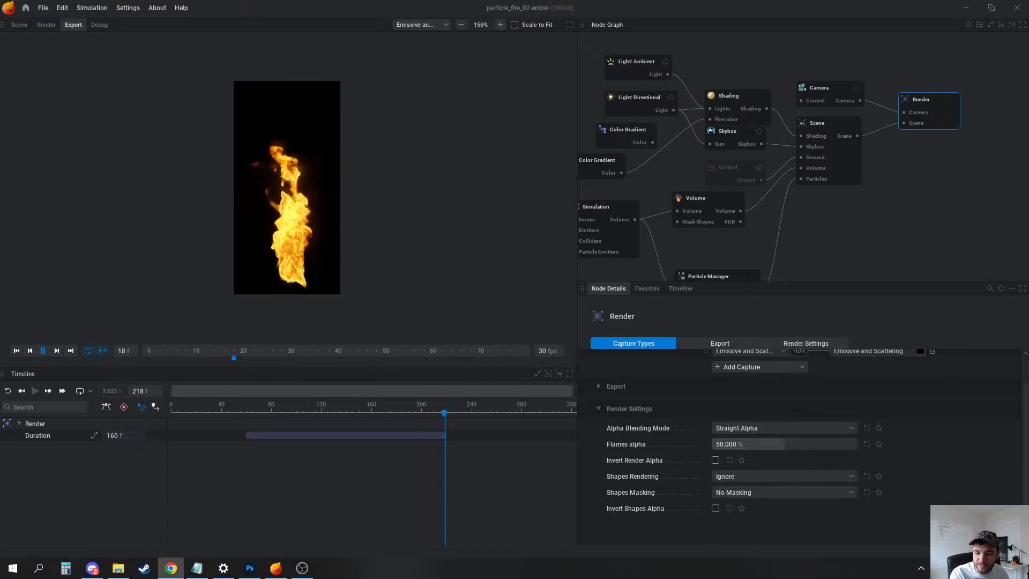
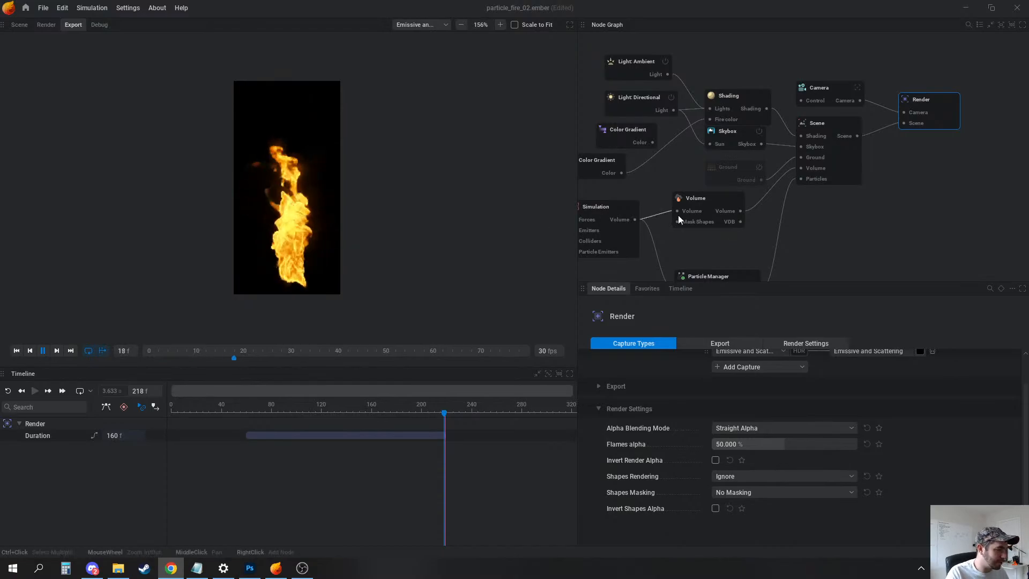
Insert an Emitter node between Shape: Primitive and the Simulation's Emitters input, then disable the Particle Emitter and play the simulation
middle_drag(678, 219, 898, 188)
click(20, 25)
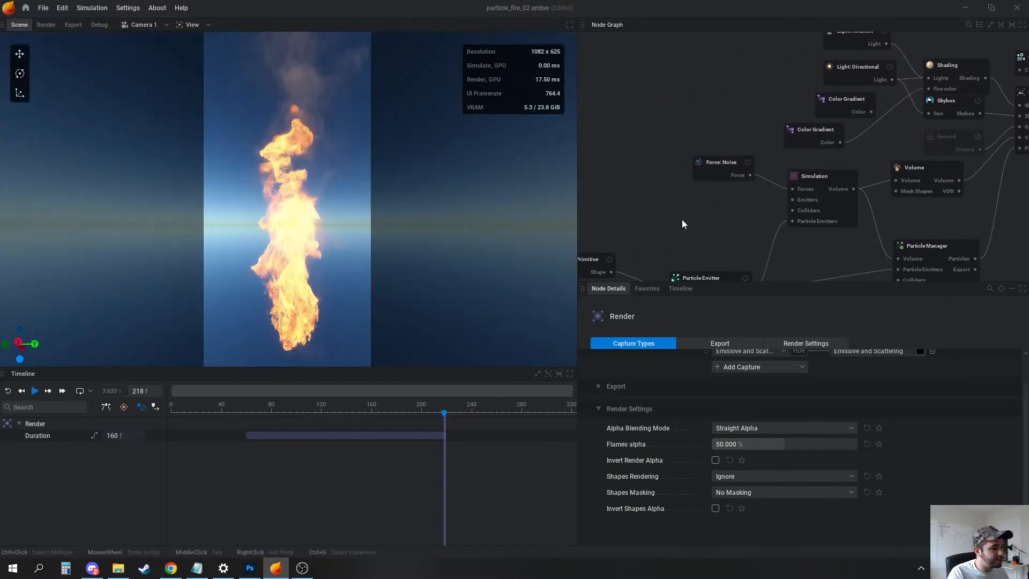
middle_drag(682, 224, 745, 180)
middle_drag(638, 159, 675, 168)
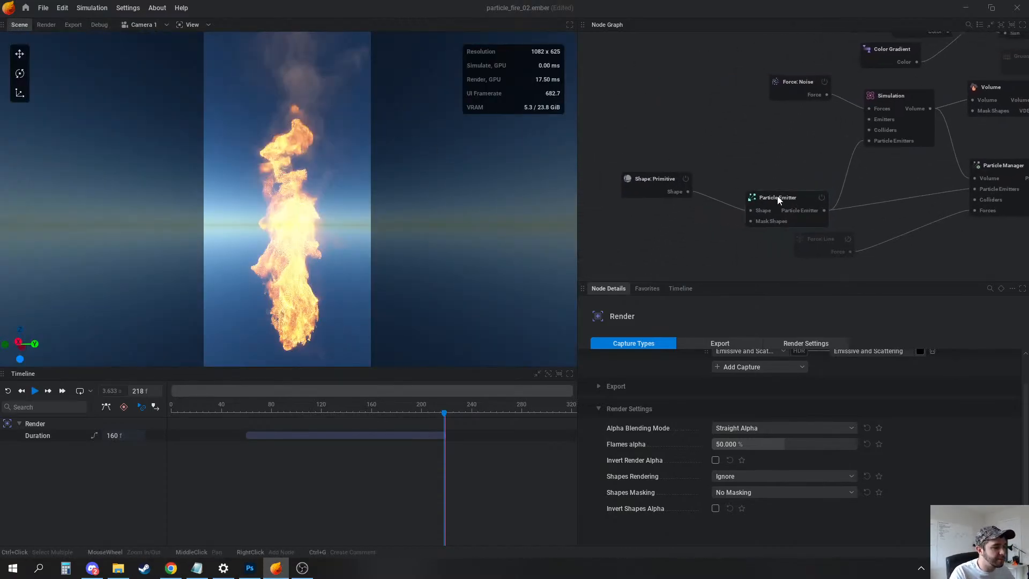
drag(688, 191, 870, 121)
click(786, 170)
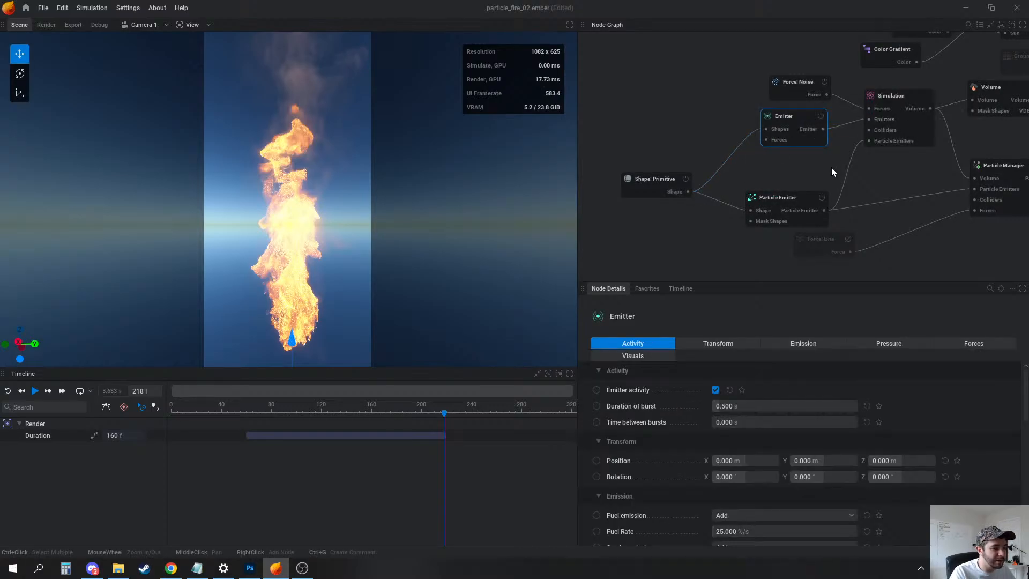
click(822, 197)
key(space)
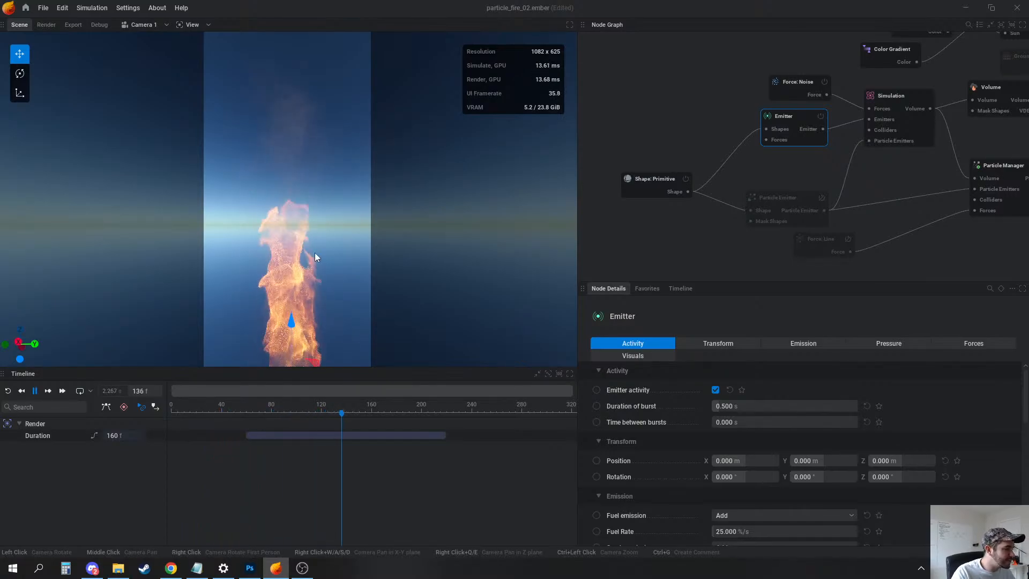
Re-export the image sequence from the Render node with the new Emitter setup, overwriting the existing files
middle_drag(879, 104, 751, 162)
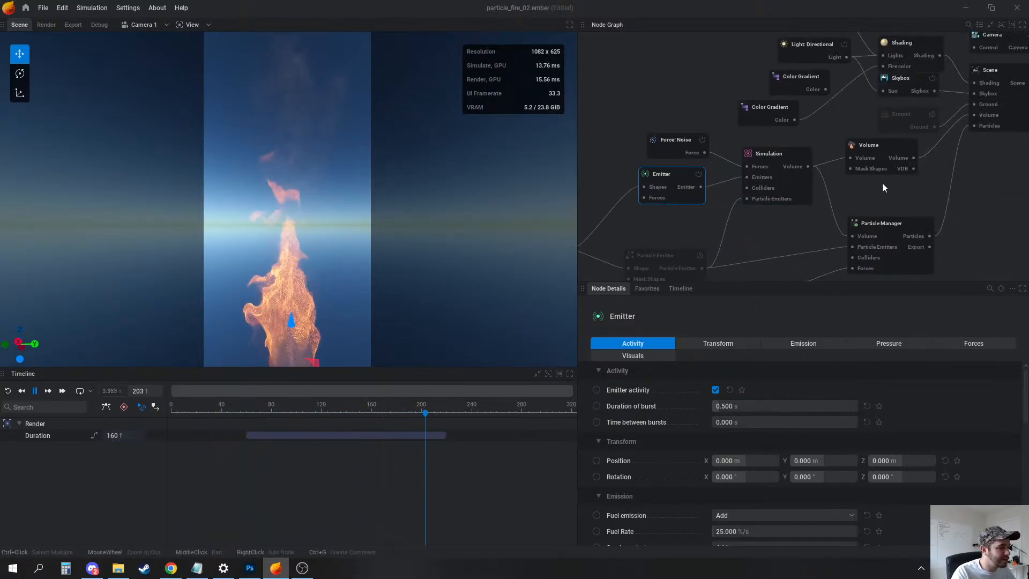
middle_drag(917, 179, 646, 213)
click(827, 99)
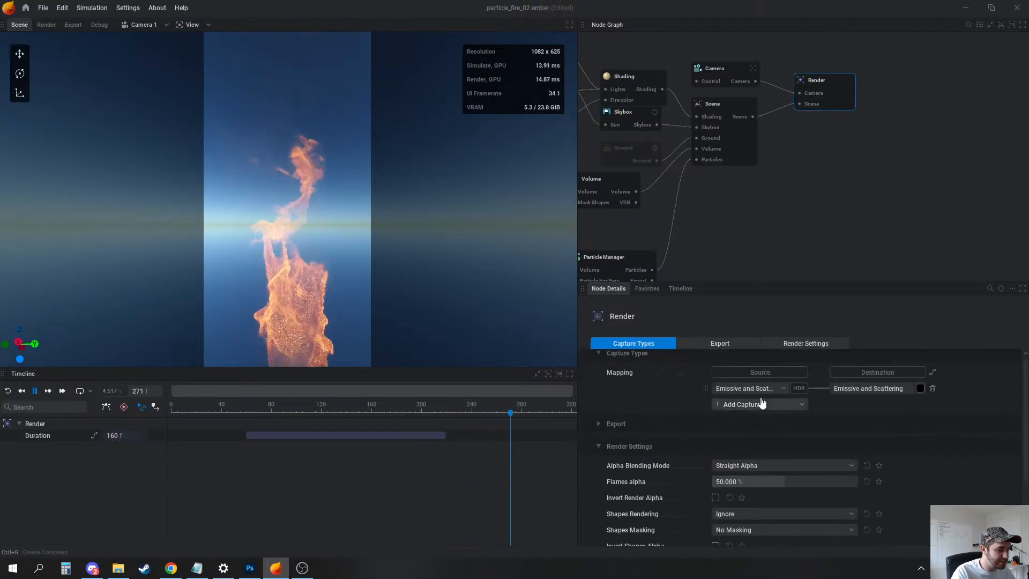
scroll(766, 439, down, 3)
scroll(745, 423, up, 3)
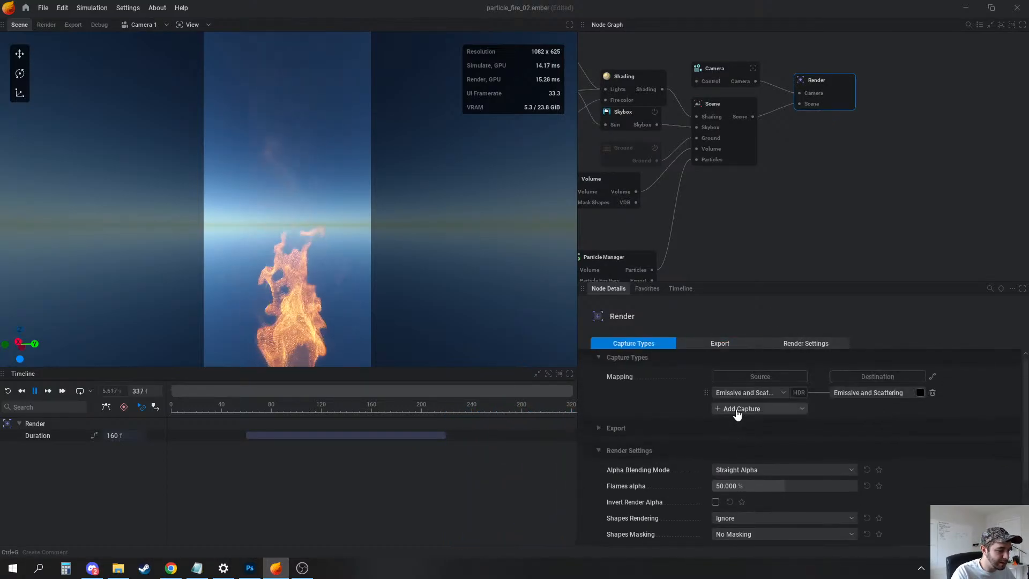
click(645, 431)
scroll(758, 456, down, 2)
click(749, 457)
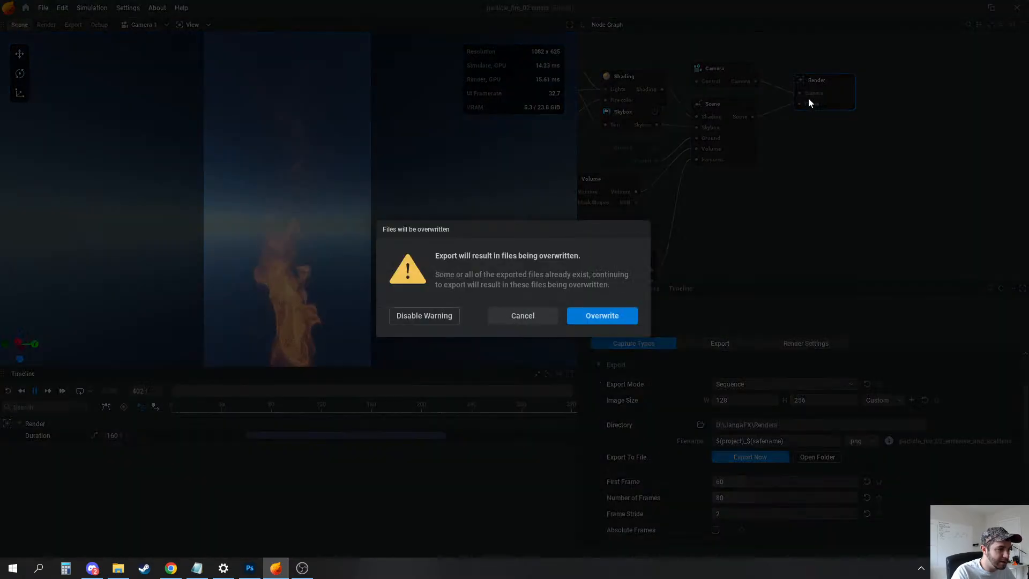
click(619, 321)
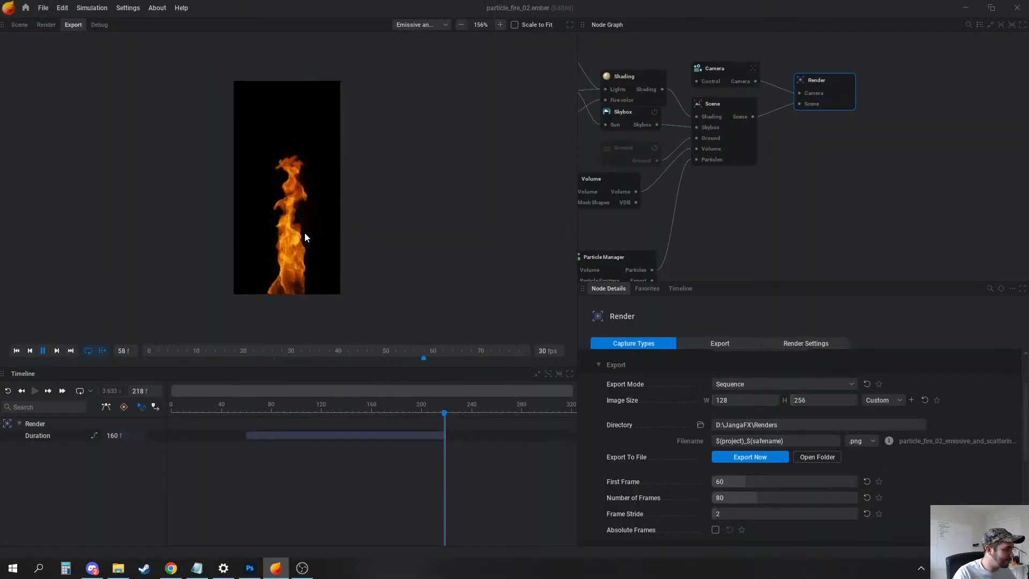
Disable the Skybox node in the scene and set the Shading node's coloring remap ramp to 0.430
click(635, 79)
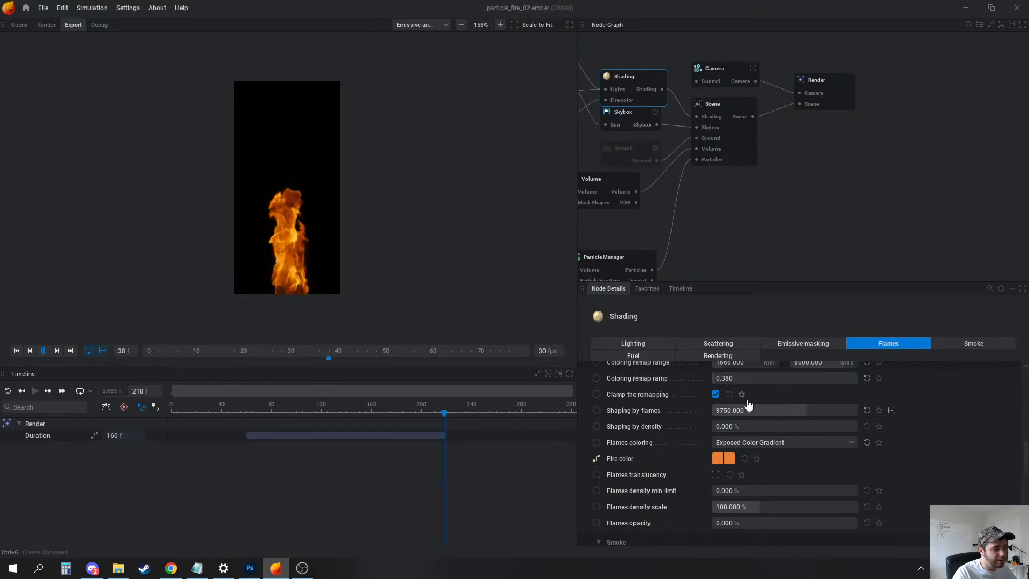
click(15, 26)
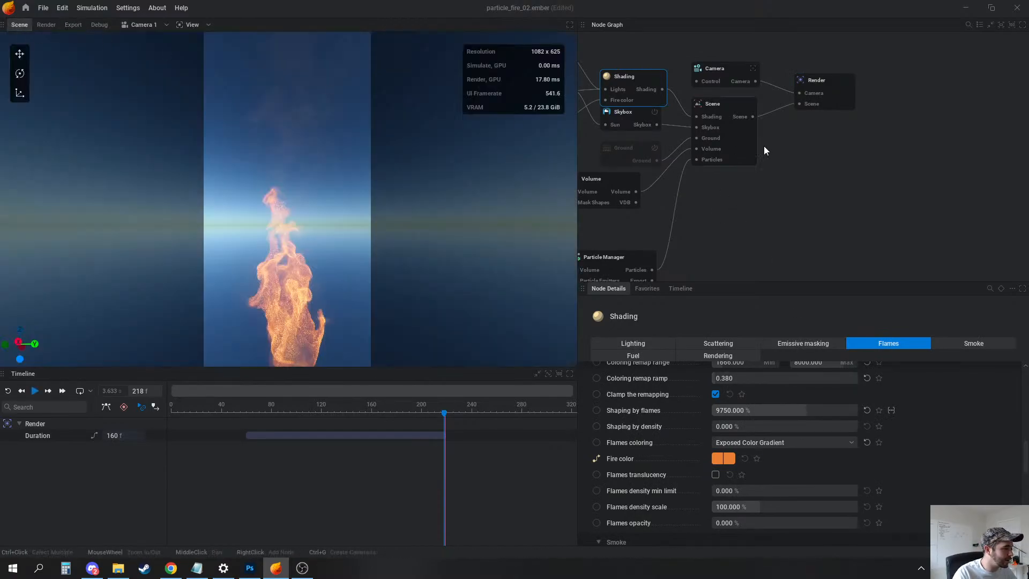
click(653, 113)
scroll(795, 410, up, 2)
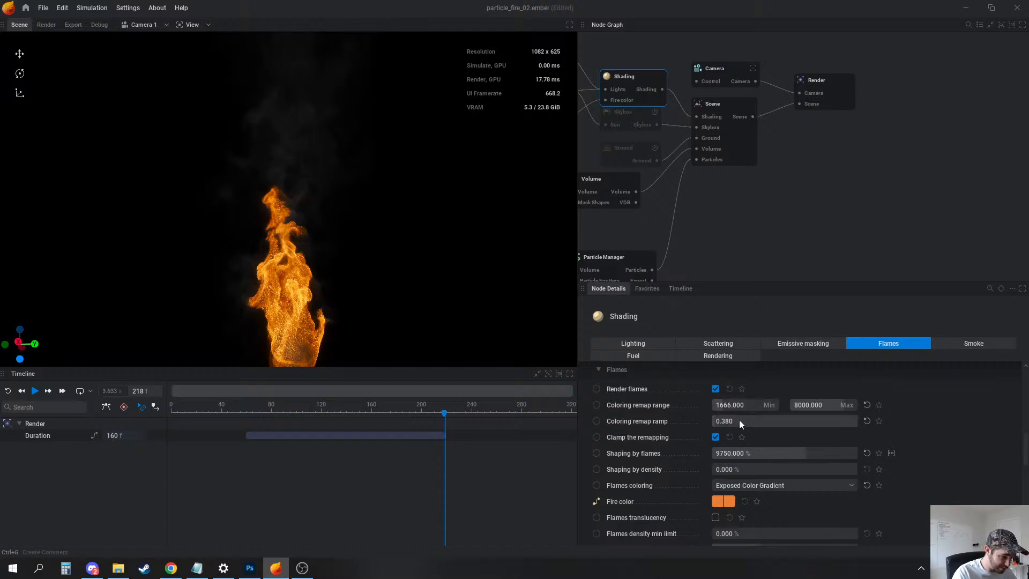
mouse_move(740, 421)
mouse_down()
mouse_move(777, 421)
mouse_move(737, 421)
mouse_move(748, 421)
mouse_up()
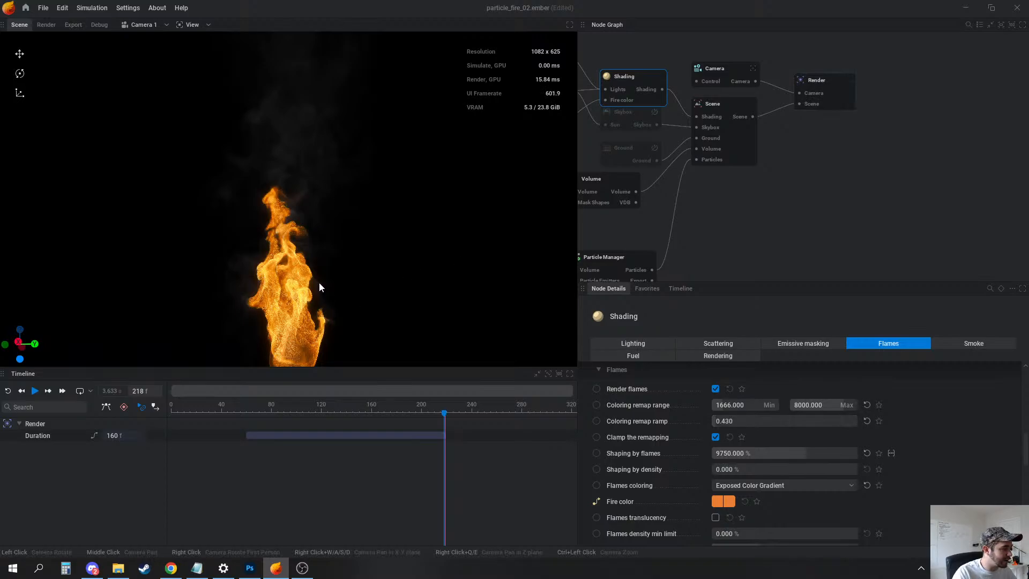
Raise the Shape: Primitive's Z position to about 4.178 m and replay the simulation
middle_drag(608, 145, 941, 127)
middle_drag(659, 173, 740, 117)
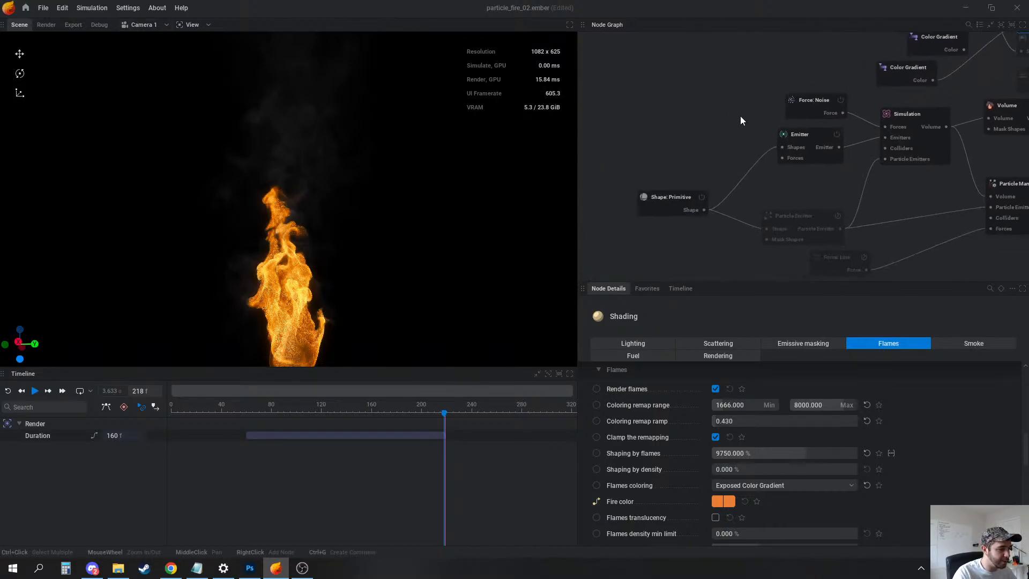
click(670, 201)
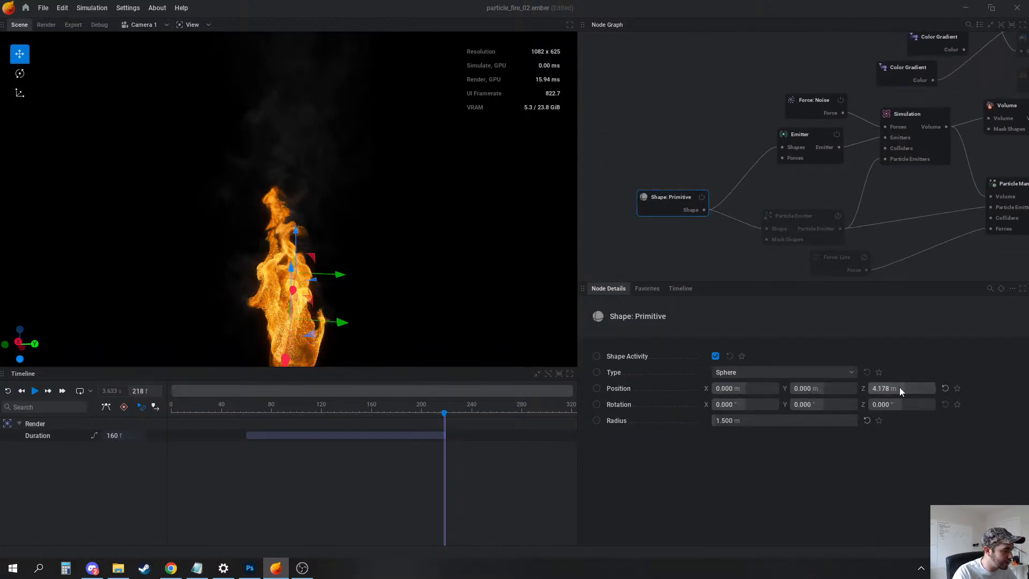
key(space)
click(628, 129)
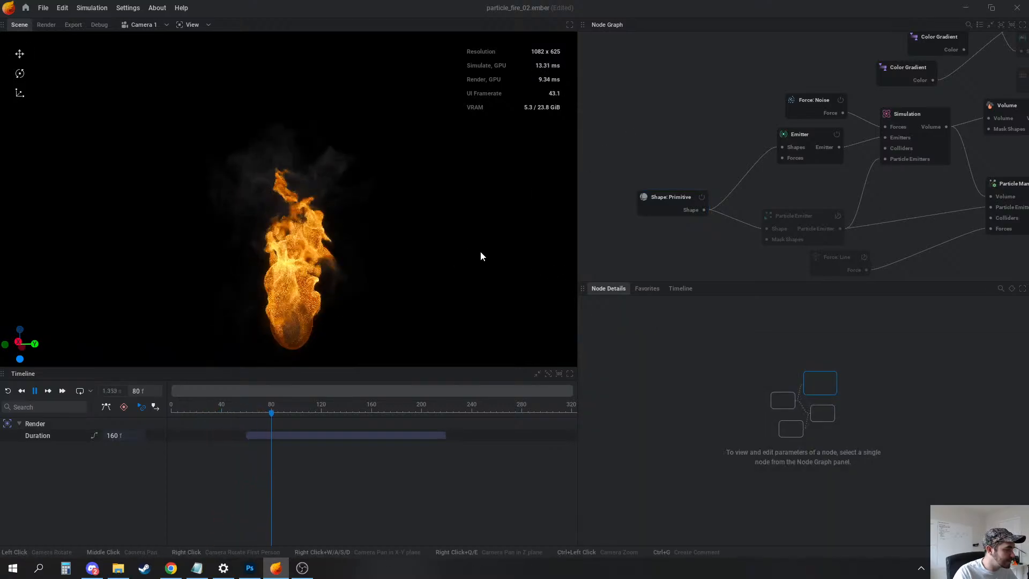
Set the Emitter's Fuel Rate to 50 %/s
click(797, 155)
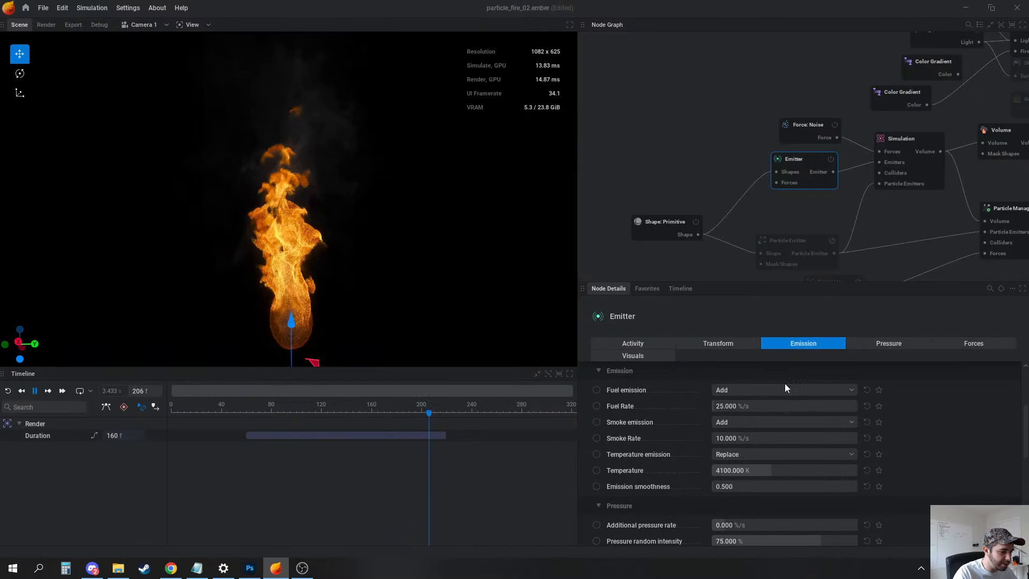
double_click(741, 407)
text(50)
key(Return)
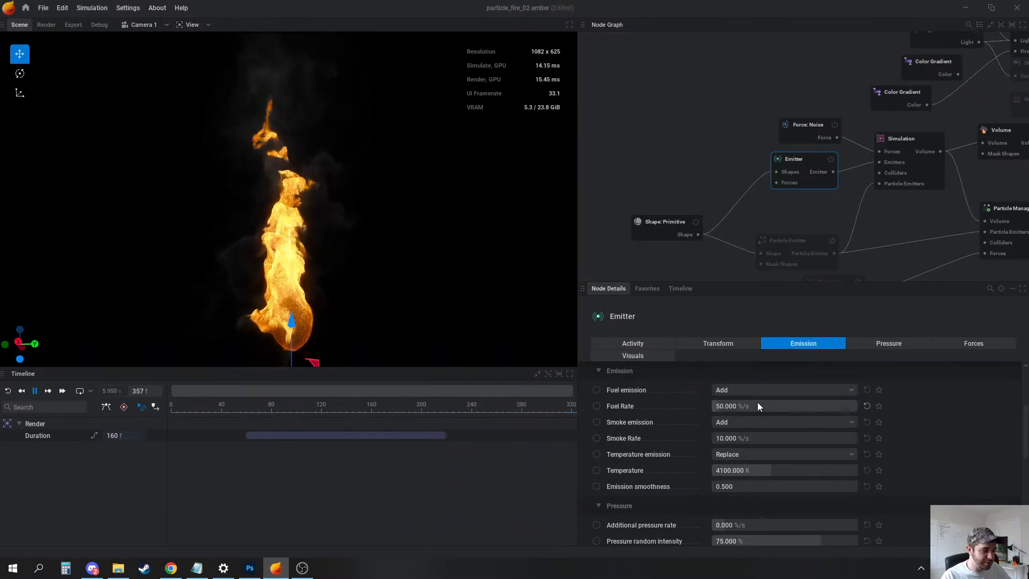
Export the updated fire as an image sequence from the Render node, overwriting the existing files, and view its playback
mouse_move(687, 133)
middle_down()
mouse_move(658, 156)
mouse_move(489, 197)
middle_up()
middle_drag(848, 136, 677, 165)
click(861, 133)
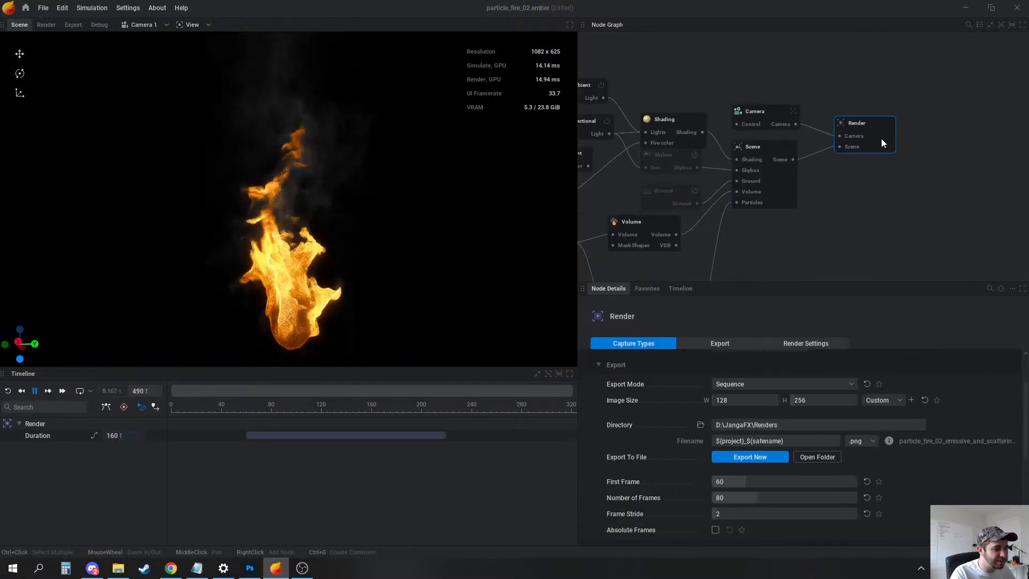
click(759, 458)
click(608, 317)
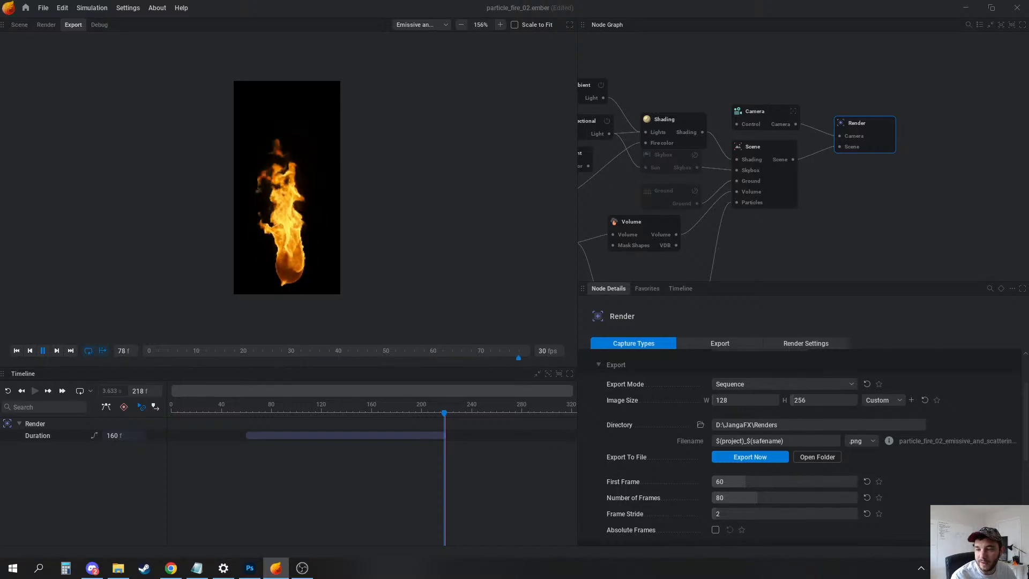
key(alt+Tab)
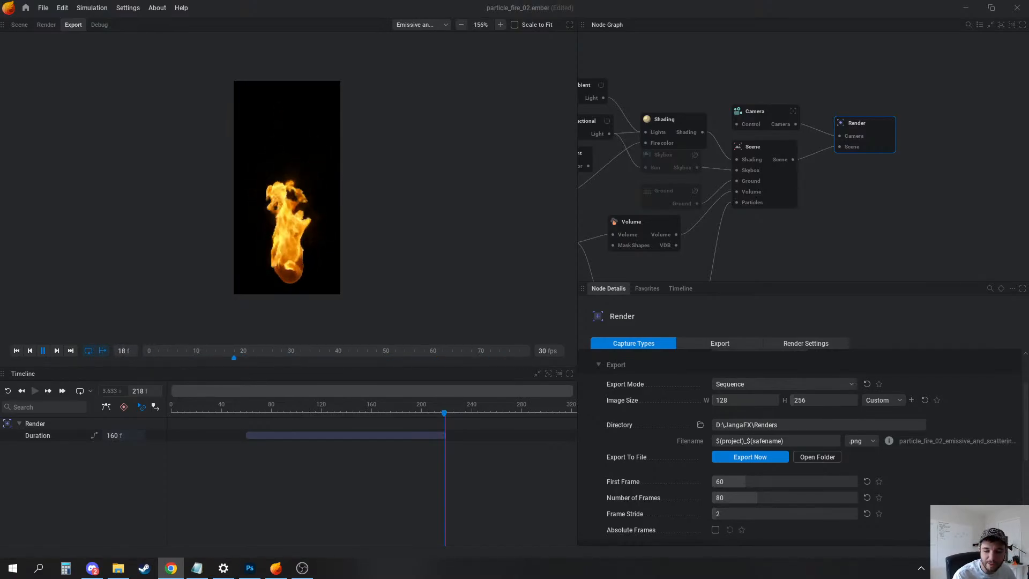
Leave the export preview for the scene view and create a new project
click(20, 25)
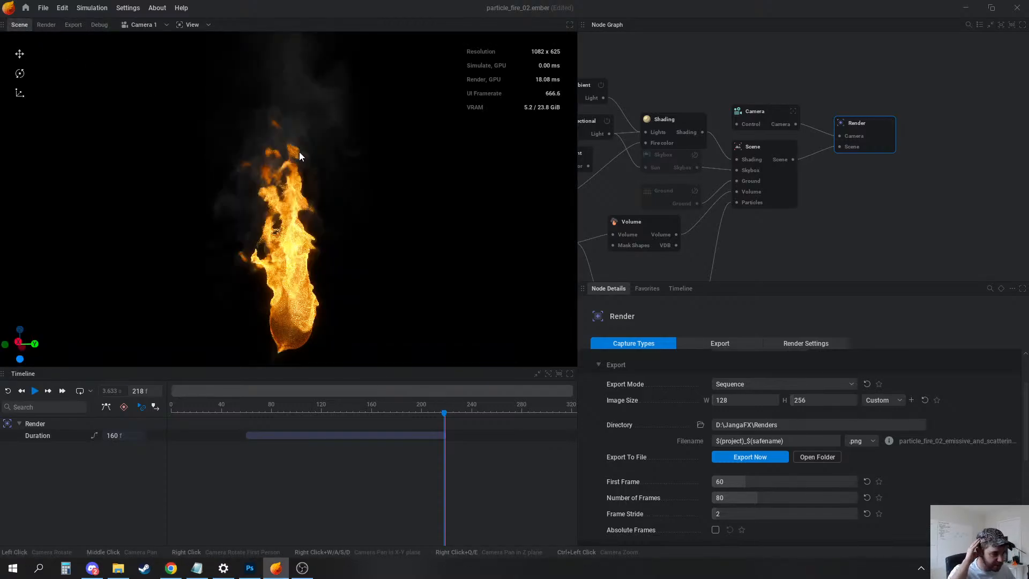
click(43, 7)
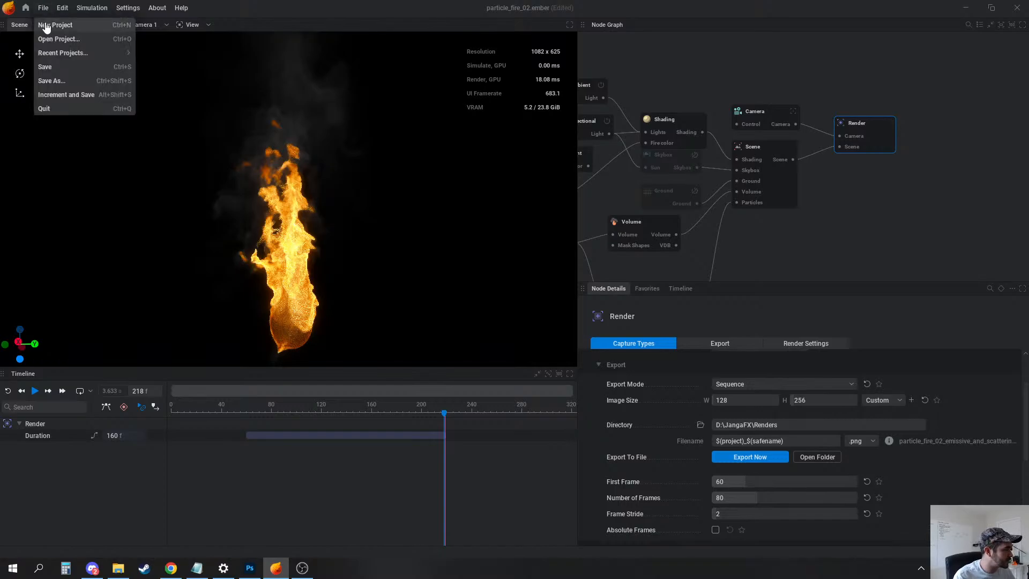
click(53, 24)
click(451, 313)
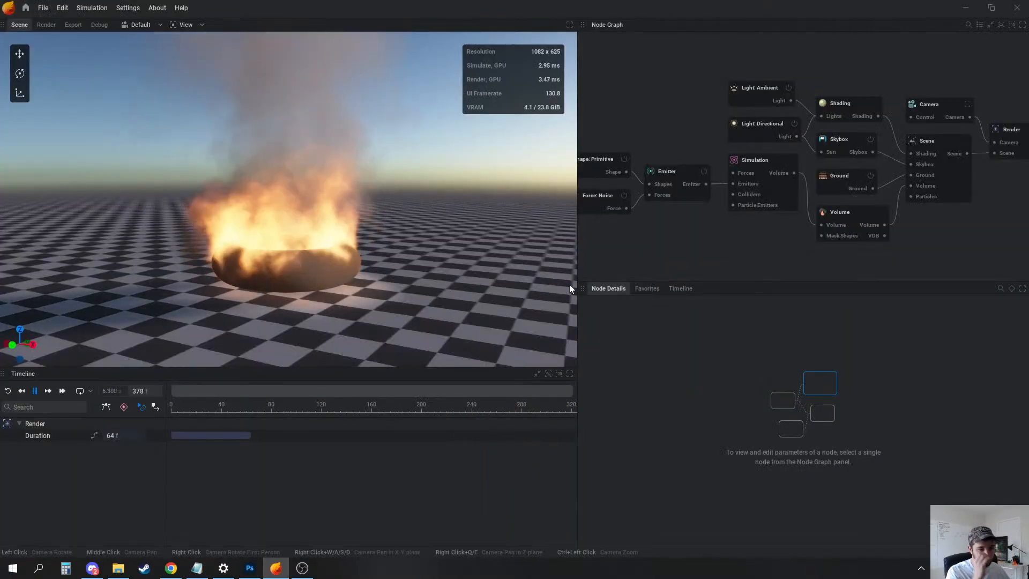
Open the recent project bullet_impact_3.ember
click(43, 8)
mouse_move(80, 52)
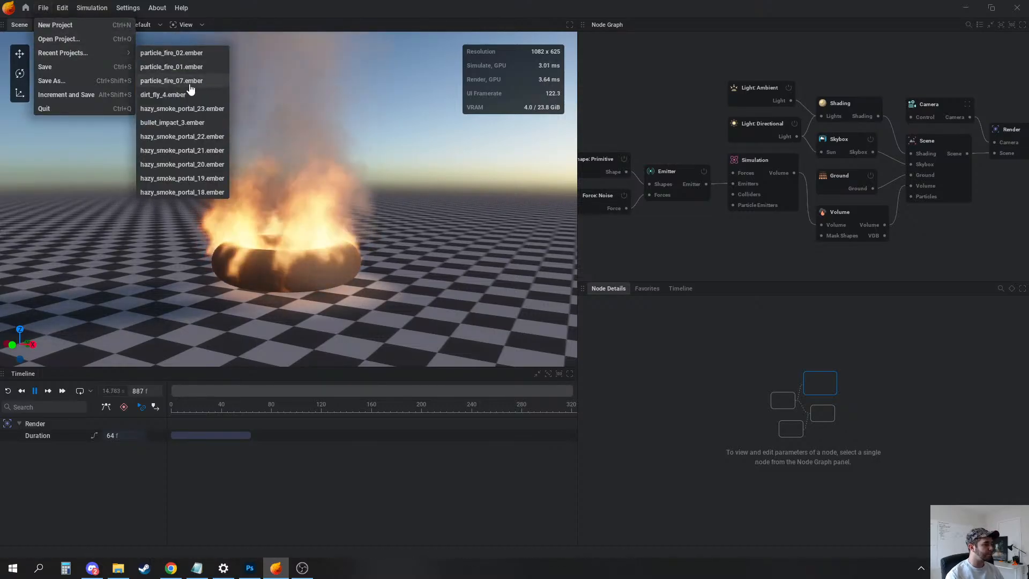
click(191, 123)
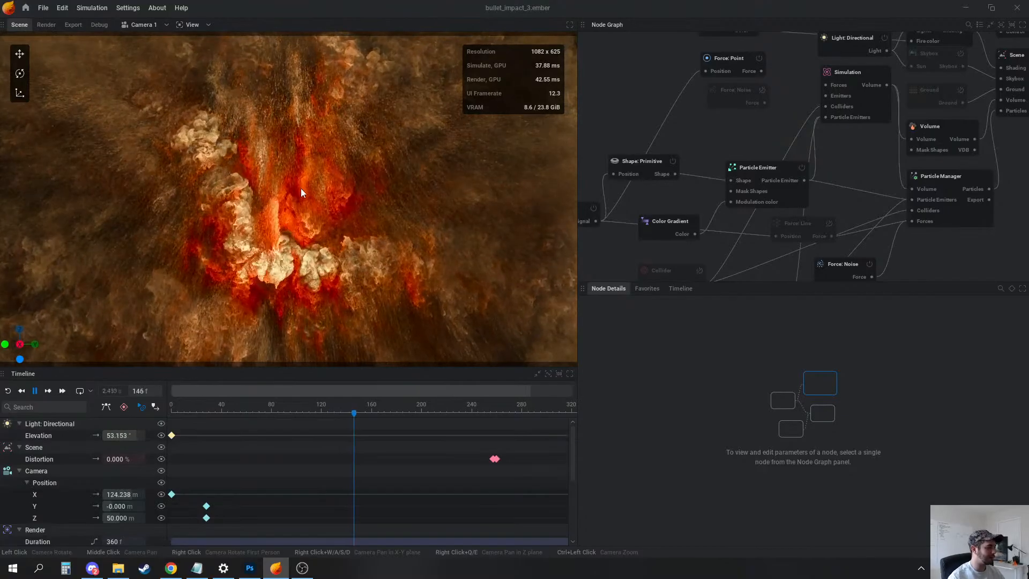
Switch the scene to the Default camera and inspect the bullet impact simulation from different angles
click(140, 25)
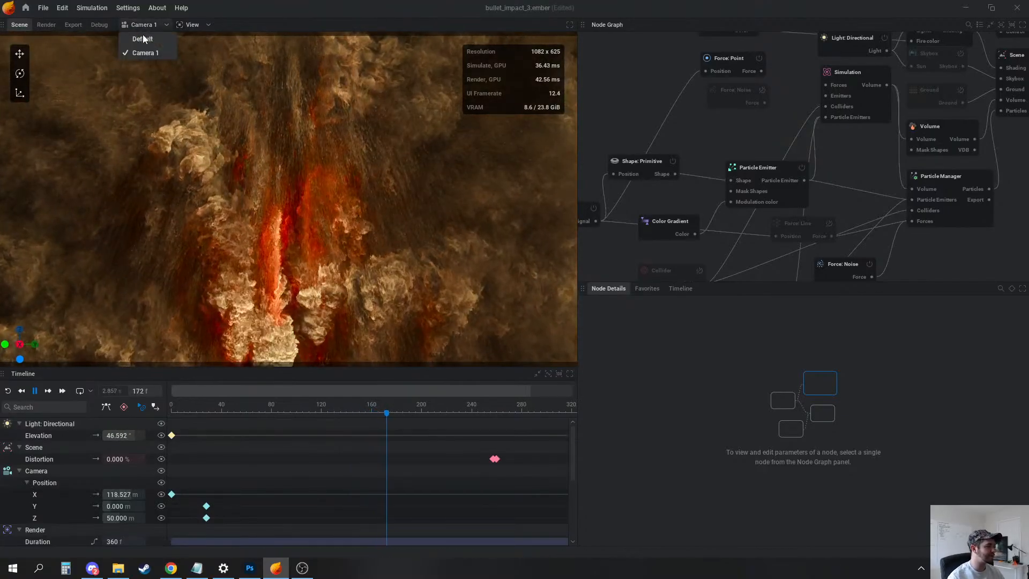
click(142, 36)
mouse_move(282, 228)
mouse_down()
mouse_move(370, 225)
mouse_move(183, 215)
mouse_move(375, 239)
mouse_move(287, 228)
mouse_up()
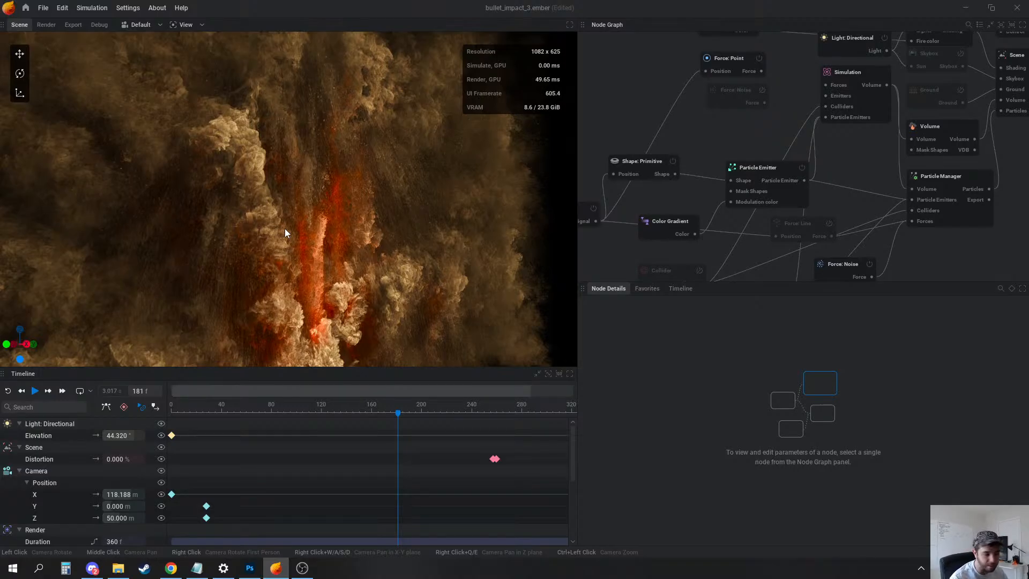
drag(285, 228, 413, 270)
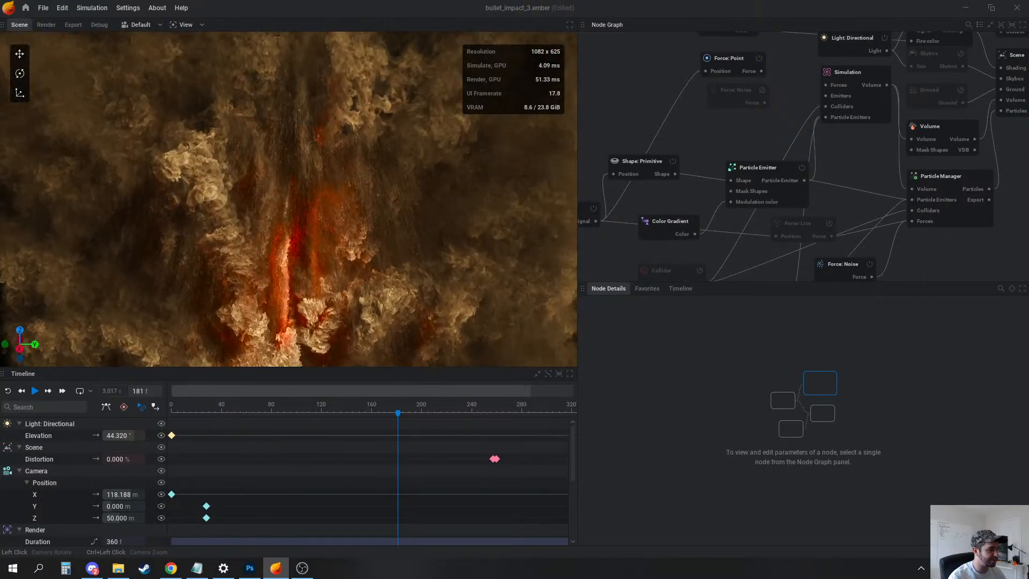
Set the Simulation node's voxel size to 0.1 m, apply the new resolution and play the simulation
click(848, 85)
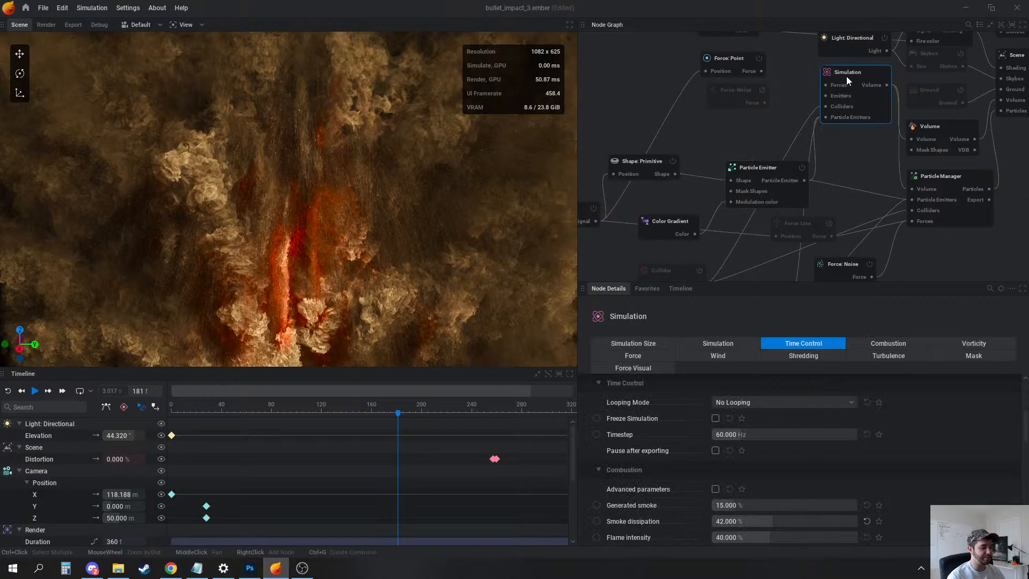
click(717, 343)
click(634, 345)
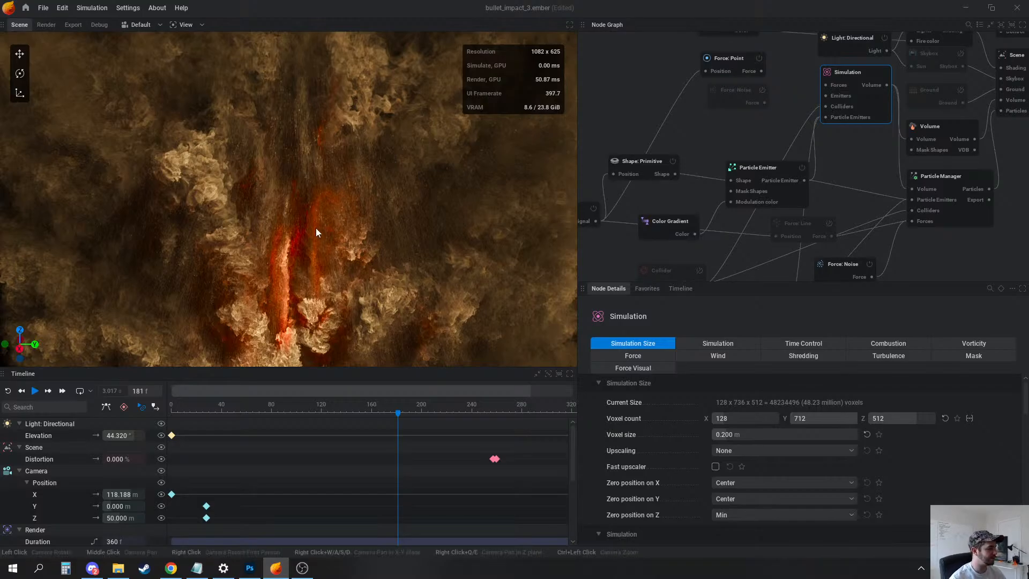
mouse_move(317, 227)
alt+mouse_down()
mouse_move(204, 212)
mouse_move(311, 225)
alt+mouse_up()
double_click(750, 433)
text(0.1)
key(Return)
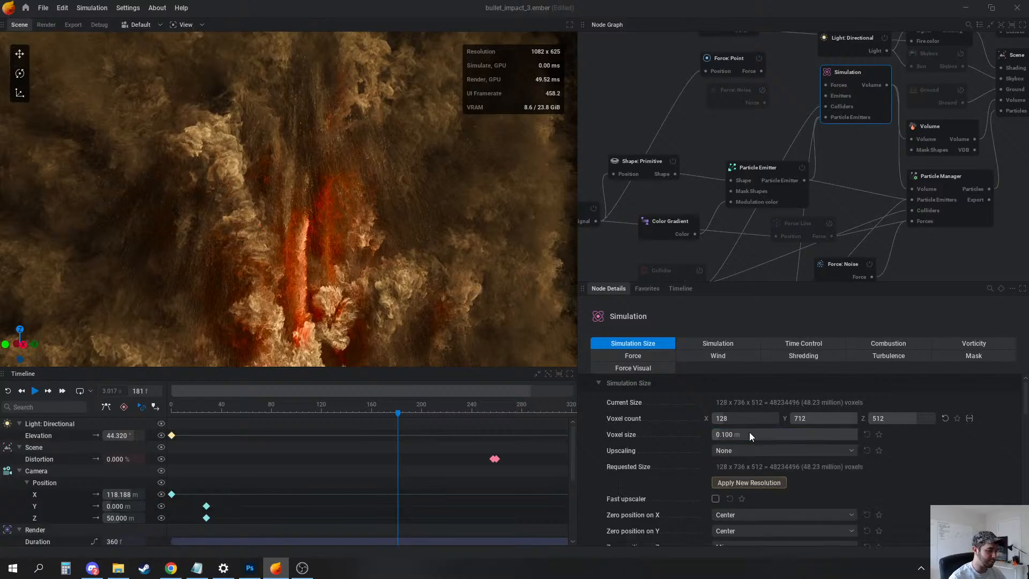
click(745, 483)
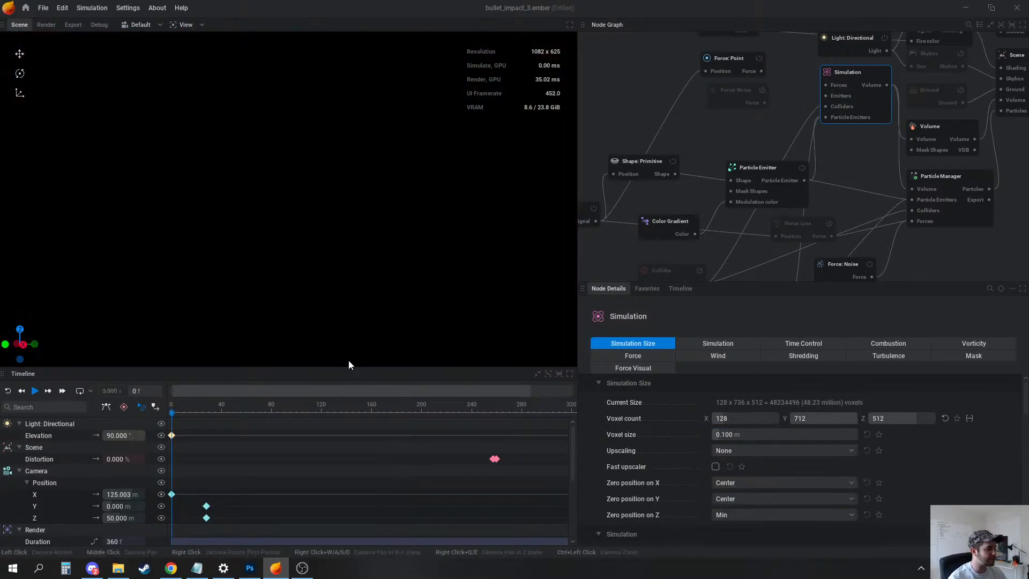
key(space)
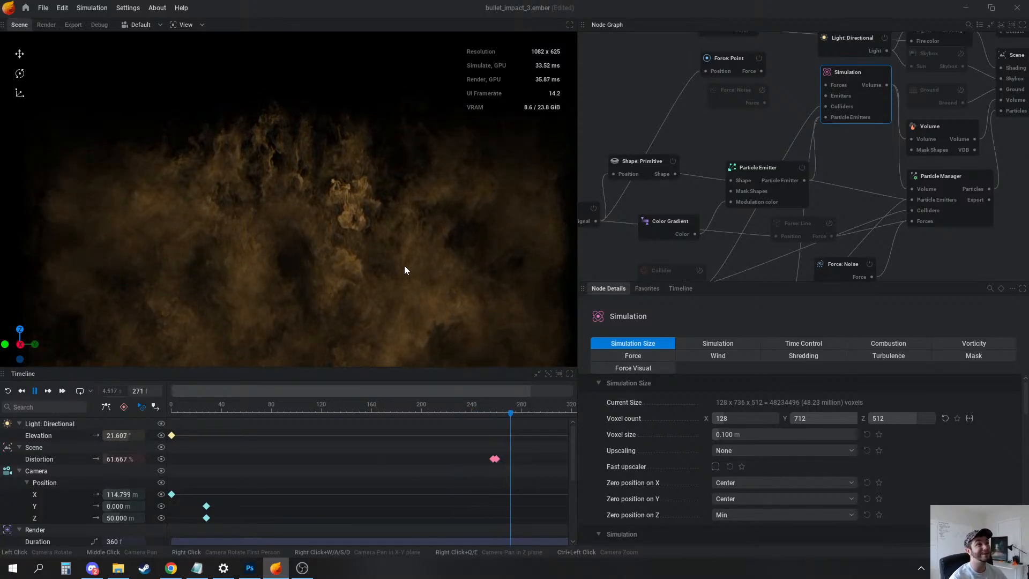
Set the Simulation node's voxel size to 0.2 m, apply the new resolution and watch the bullet impact replay
double_click(754, 436)
text(0.2)
key(Return)
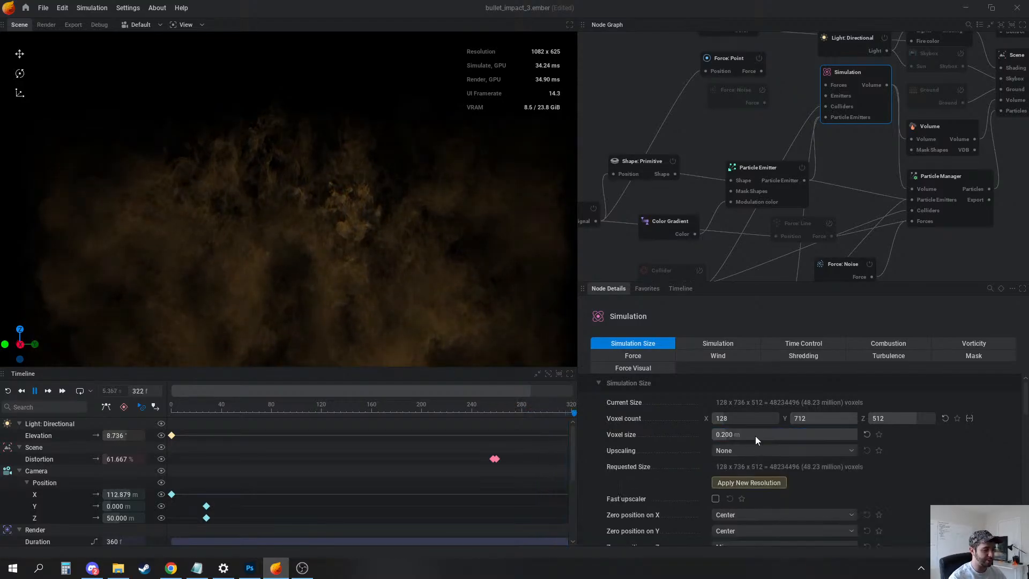
click(746, 483)
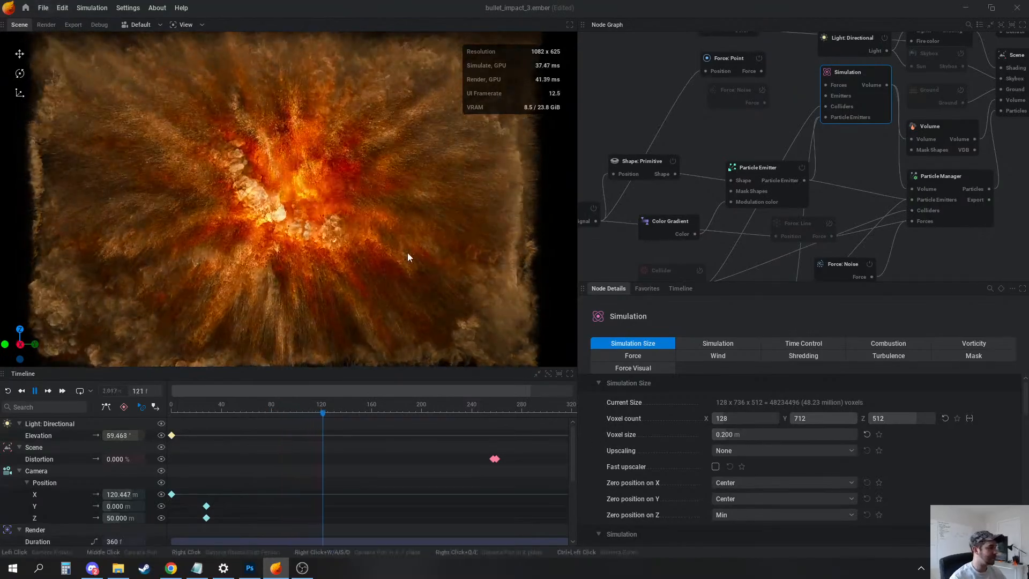
middle_drag(652, 233, 692, 185)
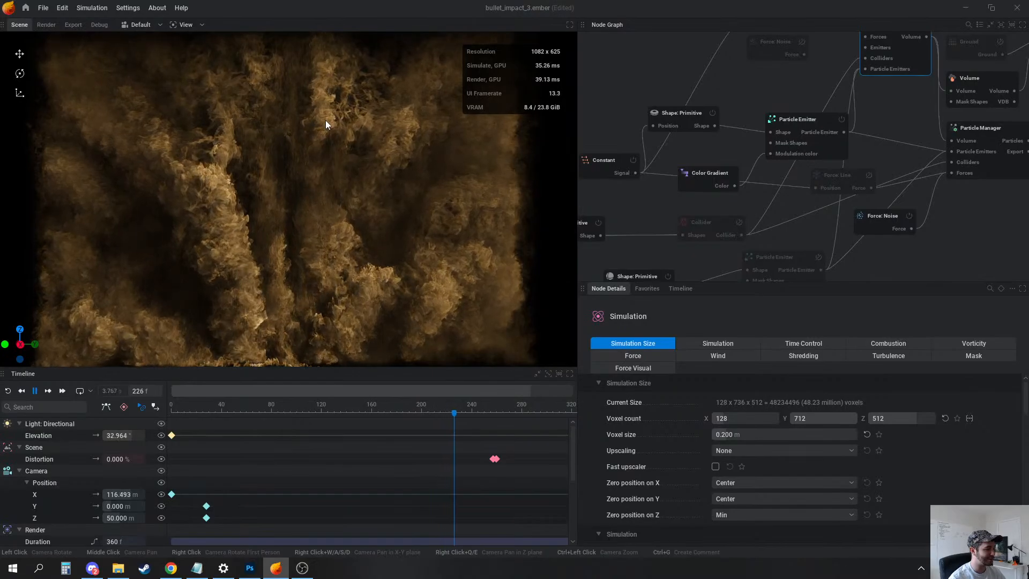
Create a new project, discarding the unsaved changes to bullet_impact_3.ember
click(44, 8)
click(59, 27)
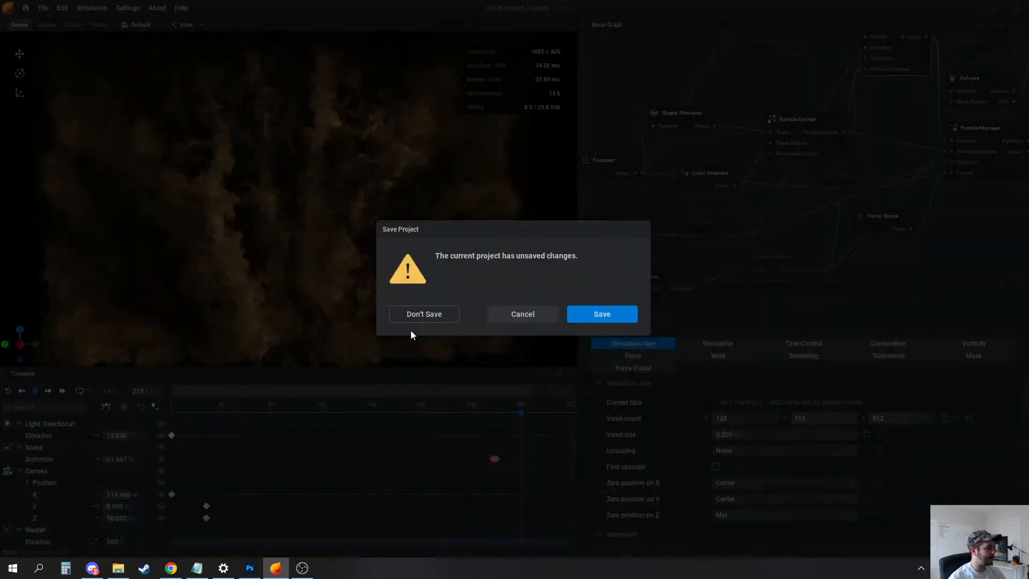
click(424, 315)
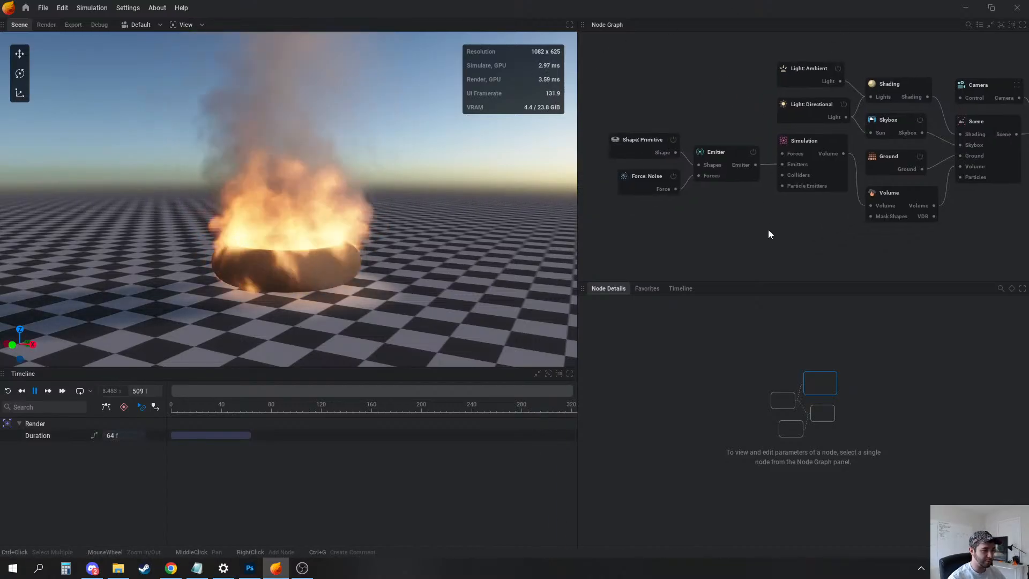
Add a Particle Emitter feeding the Simulation and a Particle Manager connected to the emitter, the Simulation's Volume output and the Scene's Particles input
drag(785, 178, 641, 242)
click(664, 246)
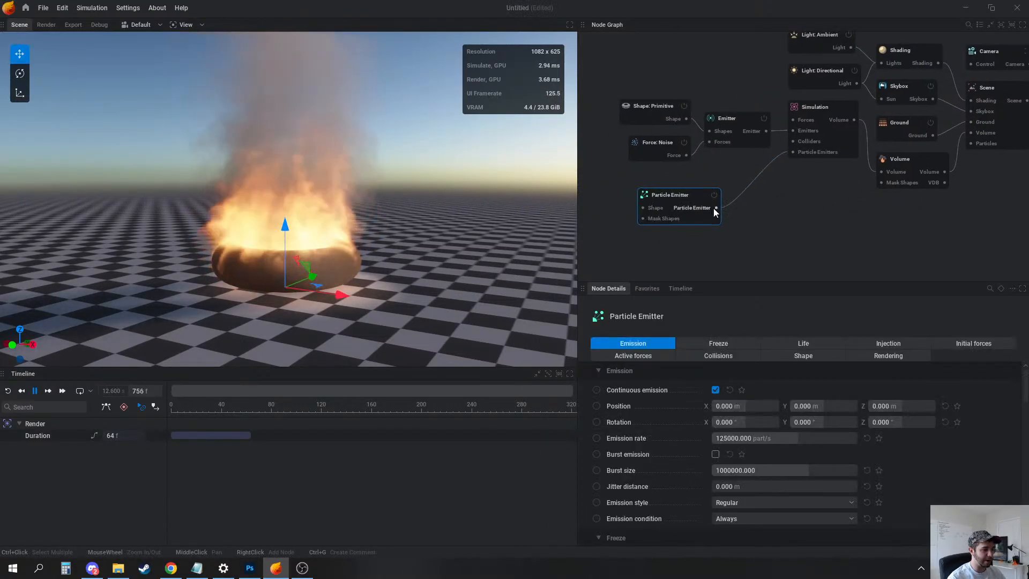
drag(710, 232, 829, 148)
click(852, 237)
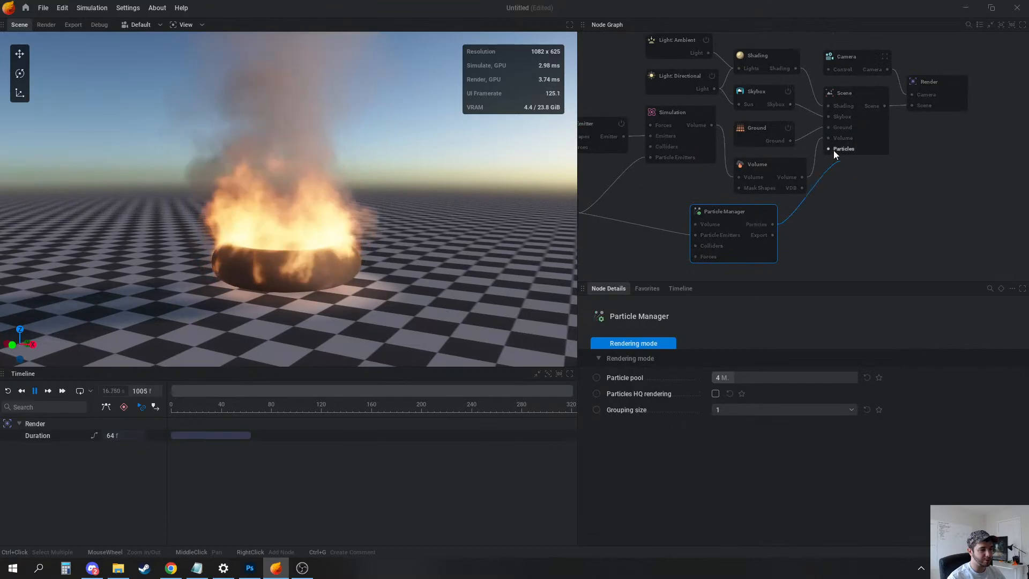
drag(711, 125, 696, 225)
middle_drag(696, 227, 792, 218)
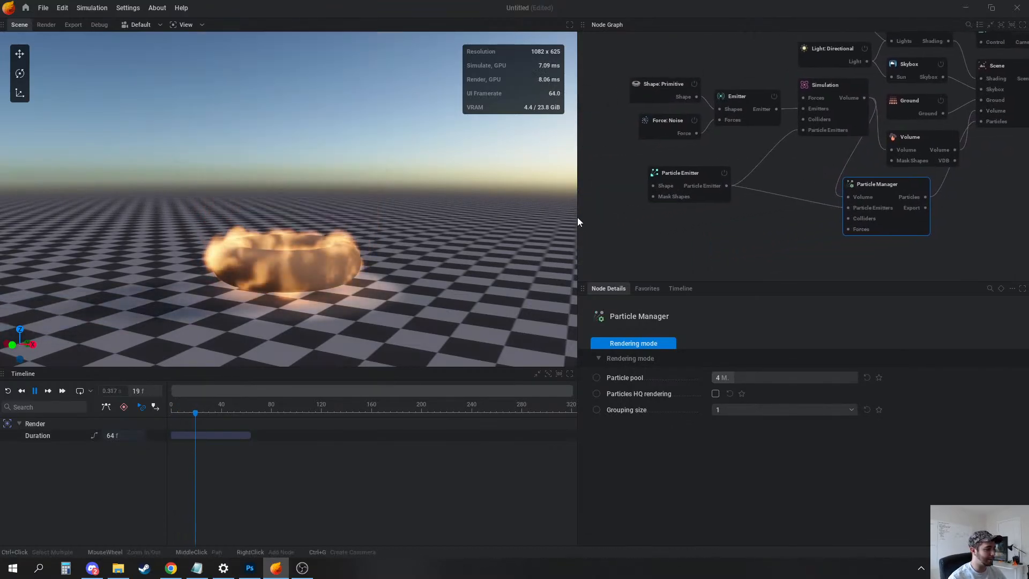
Add a Shape: Primitive node to the Particle Emitter's Shape input and set its type to Torus
drag(653, 186, 608, 162)
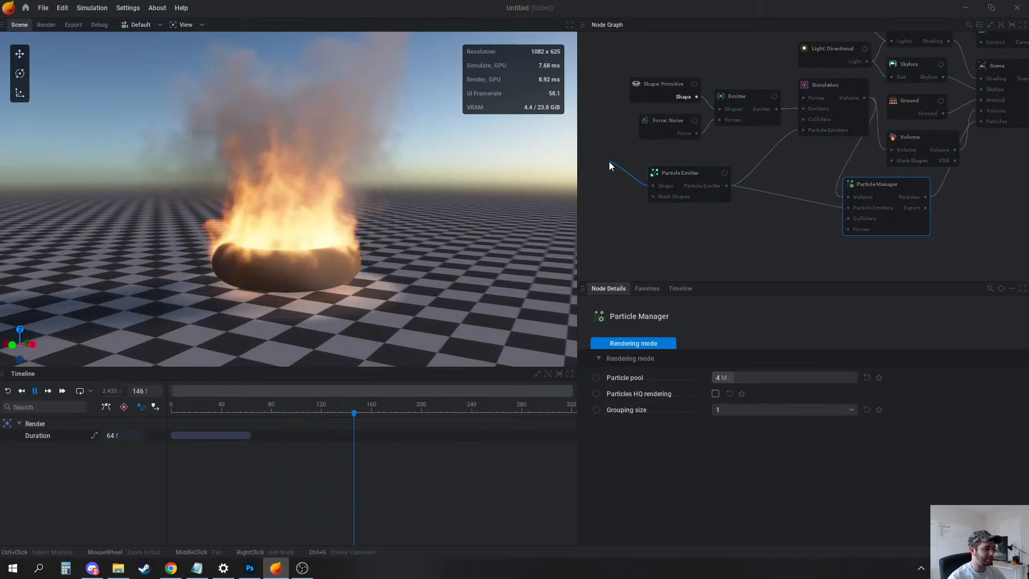
click(569, 169)
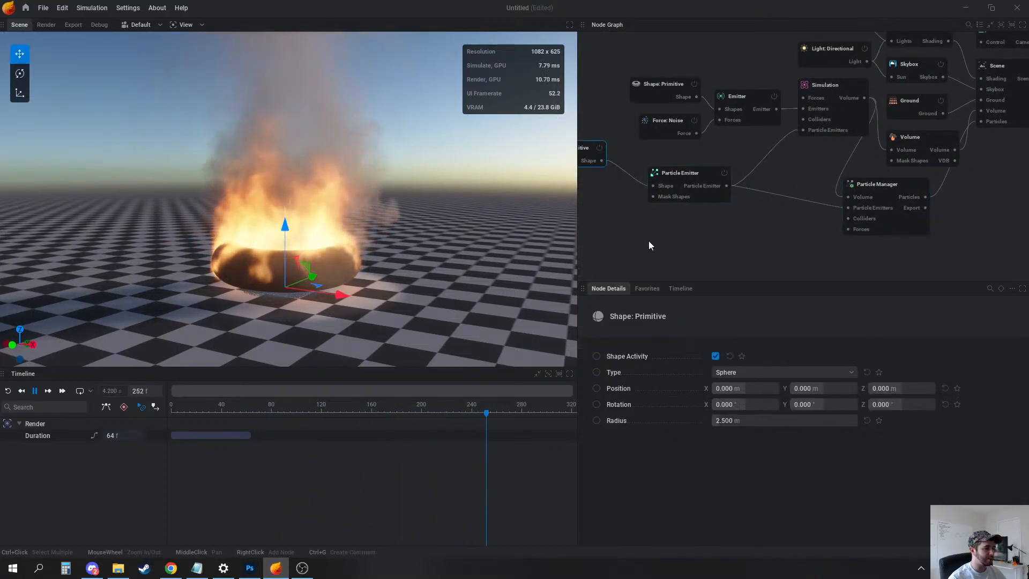
middle_drag(650, 246, 712, 252)
click(782, 372)
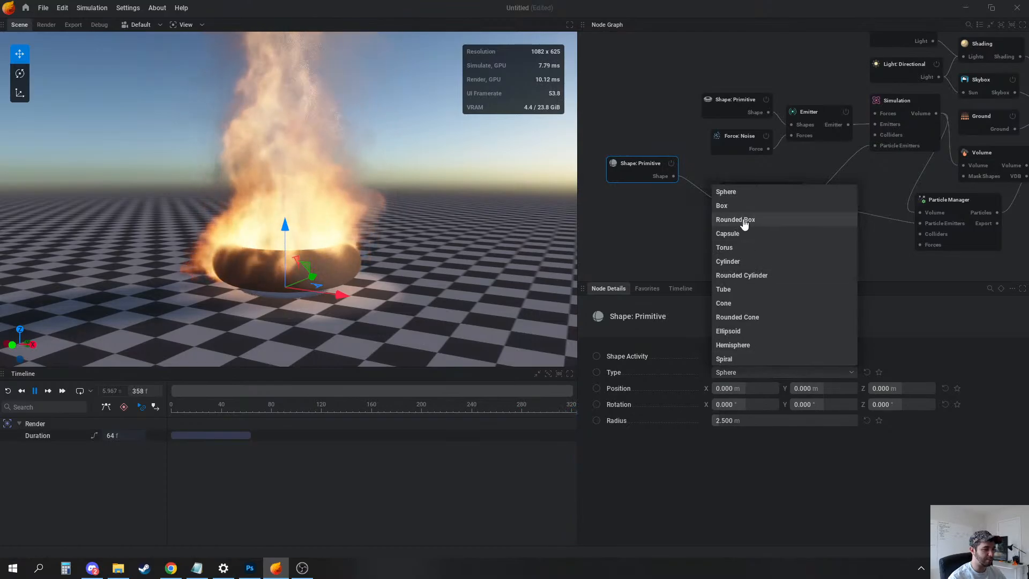
click(733, 246)
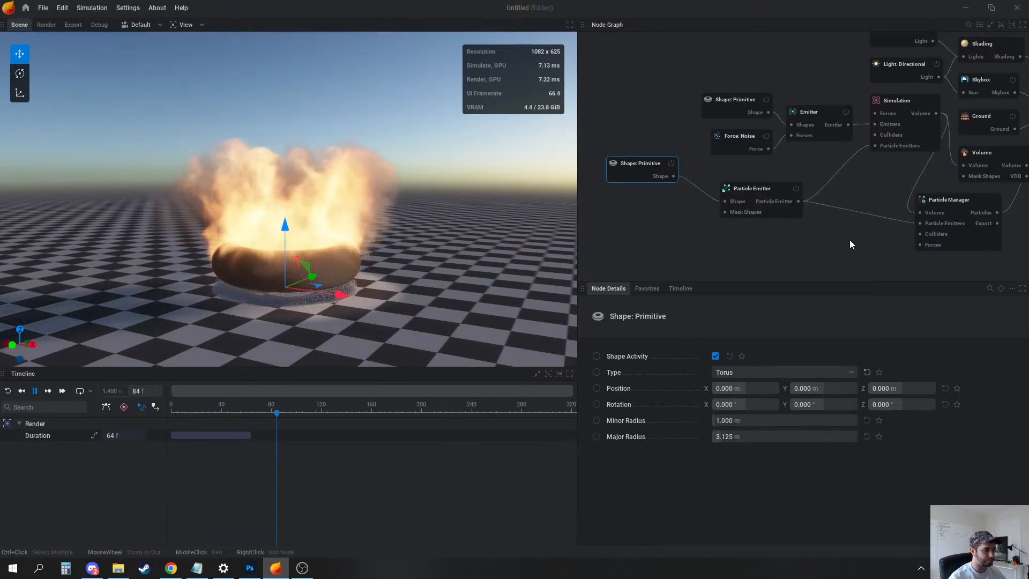
Set the Simulation's Y voxel count to 512, apply the new resolution and view the widened fire simulation from the side
middle_drag(891, 156, 840, 213)
click(843, 159)
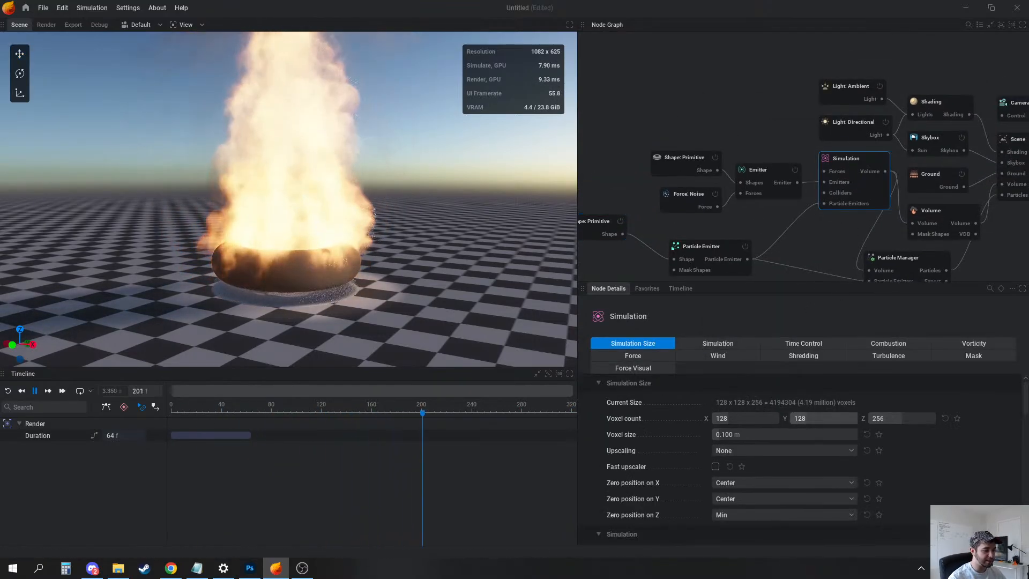
text(512)
key(Return)
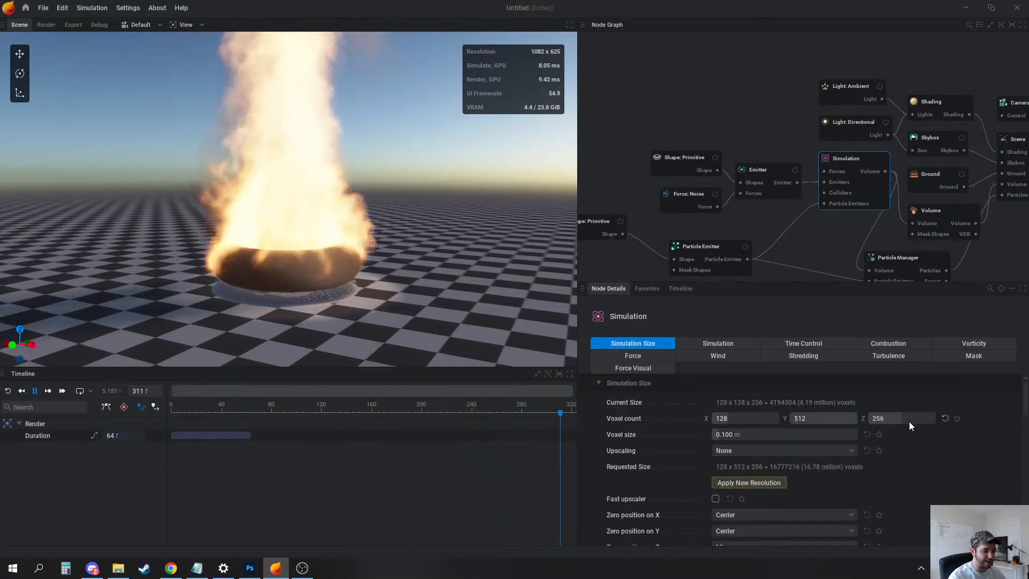
click(749, 483)
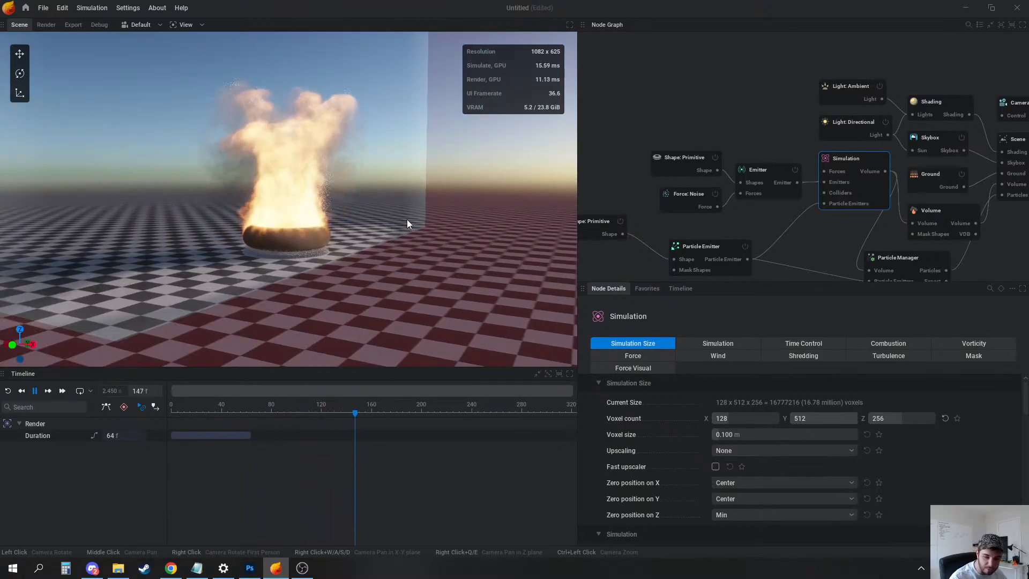
drag(407, 220, 400, 161)
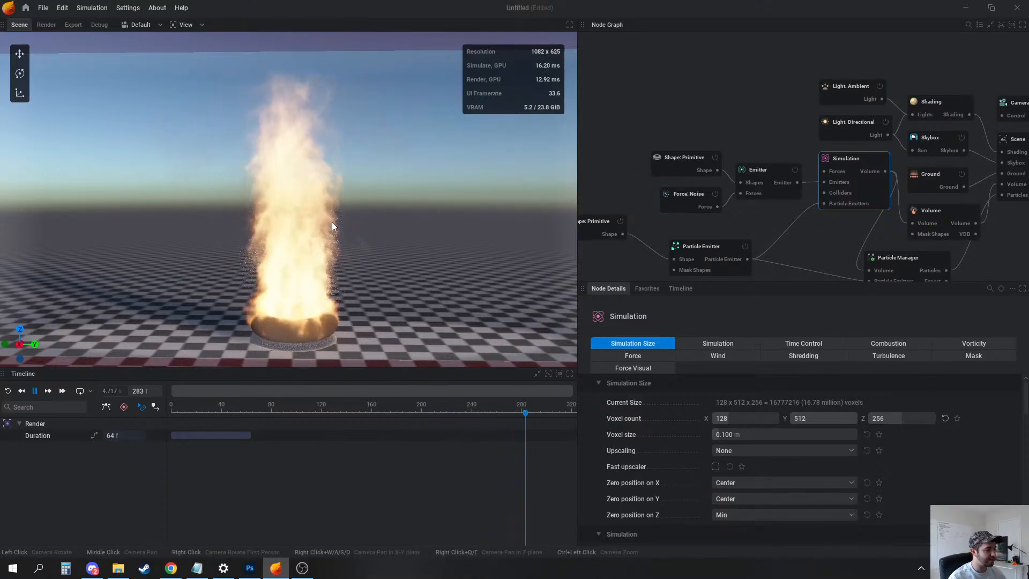
drag(332, 222, 370, 204)
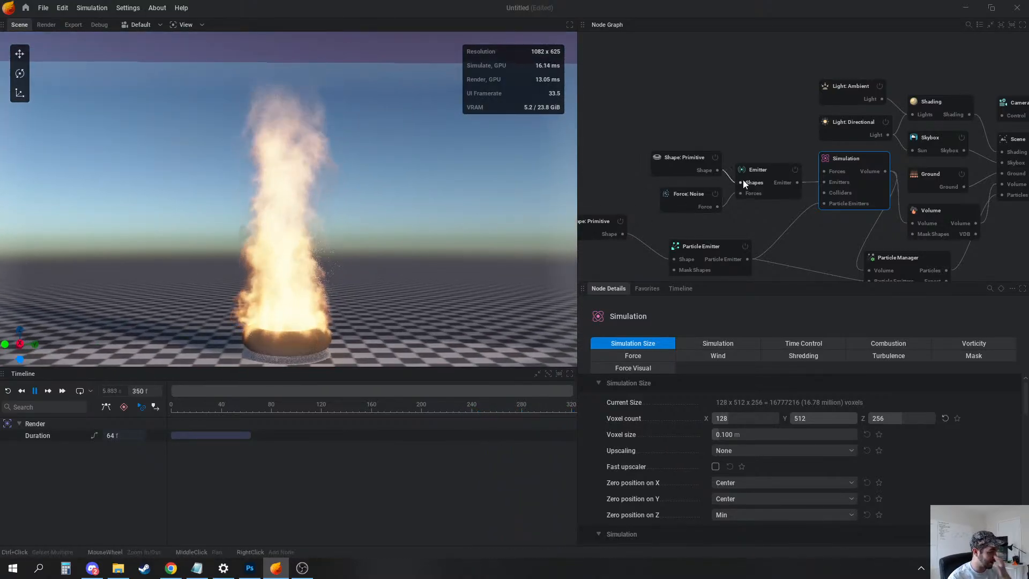
Delete the standard Emitter together with its Shape: Primitive and Force: Noise nodes
drag(641, 114, 788, 209)
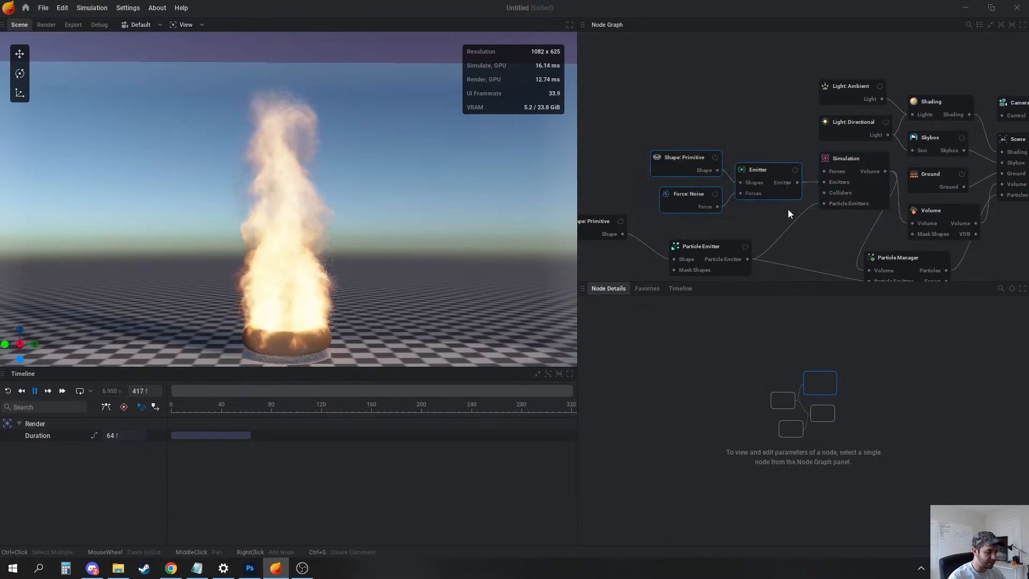
key(Delete)
middle_drag(757, 176, 777, 125)
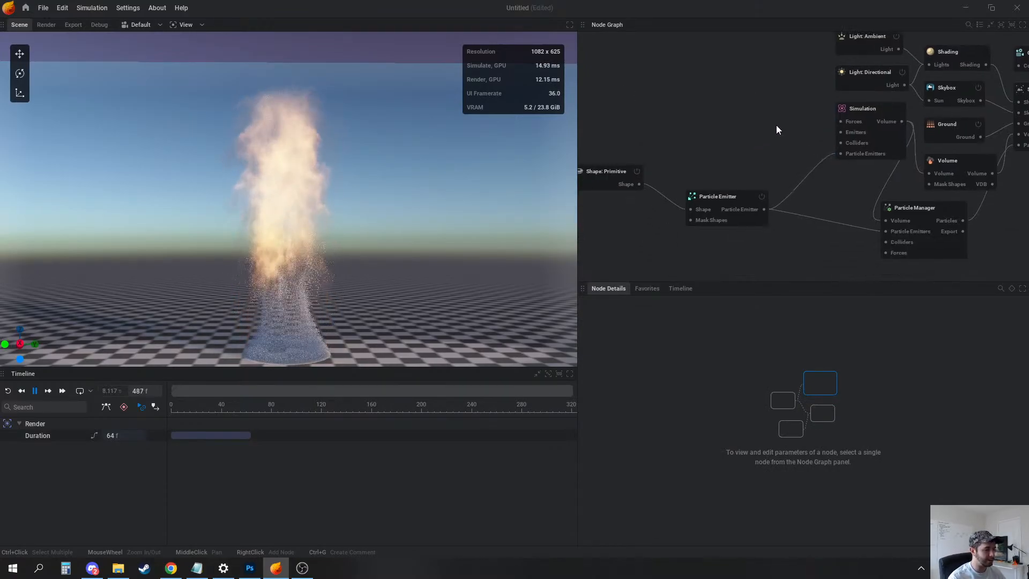
Raise the particle torus by trying Z positions of 15 m and 10 m, and settle on 12.5 m
click(590, 180)
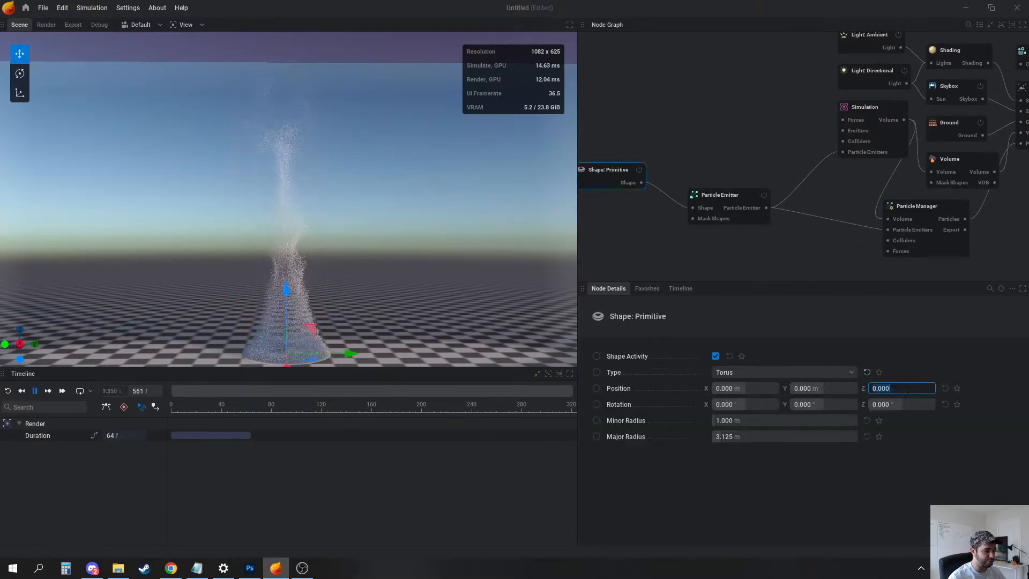
click(902, 393)
text(25)
key(Return)
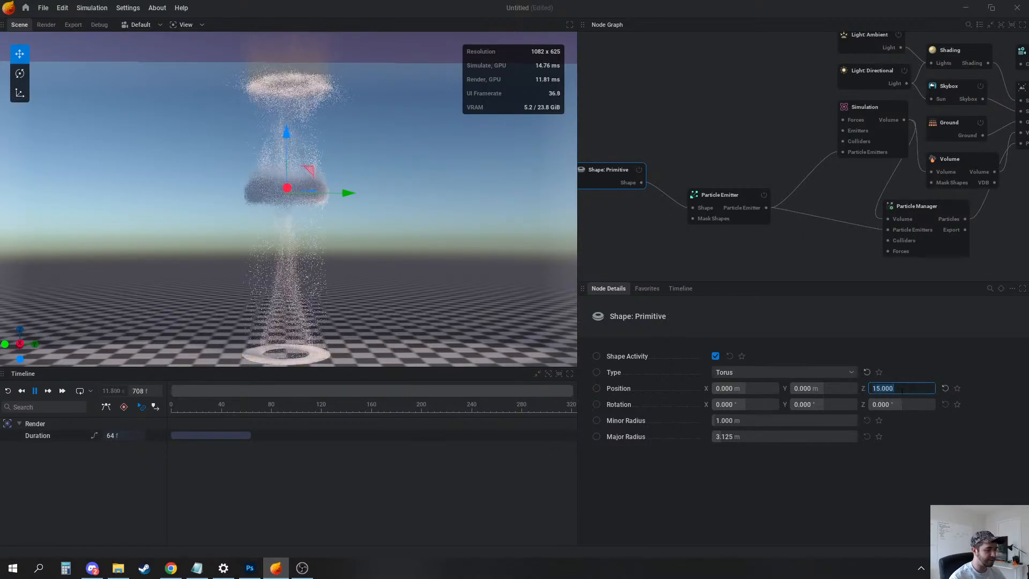
text(10)
key(Return)
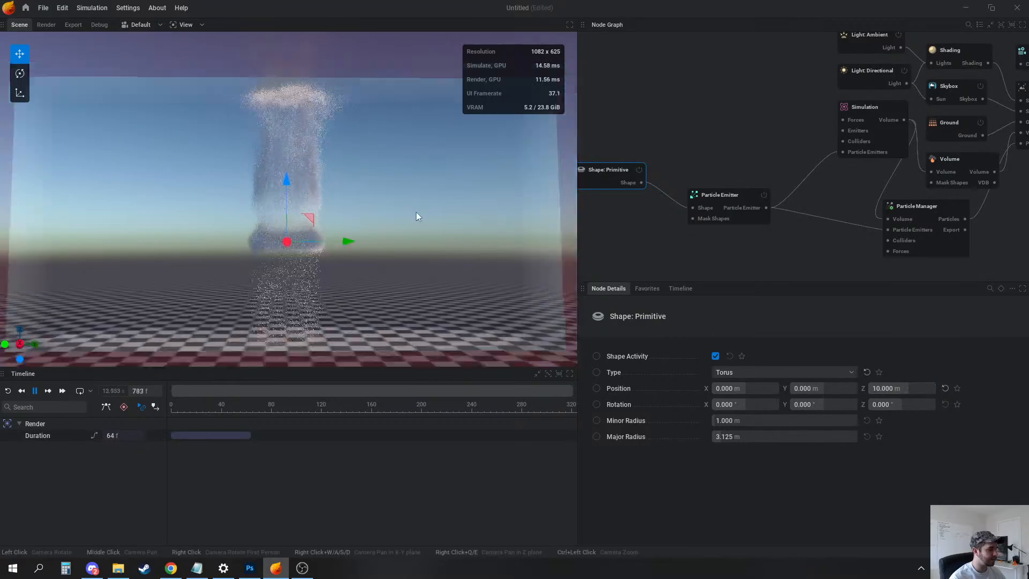
click(893, 387)
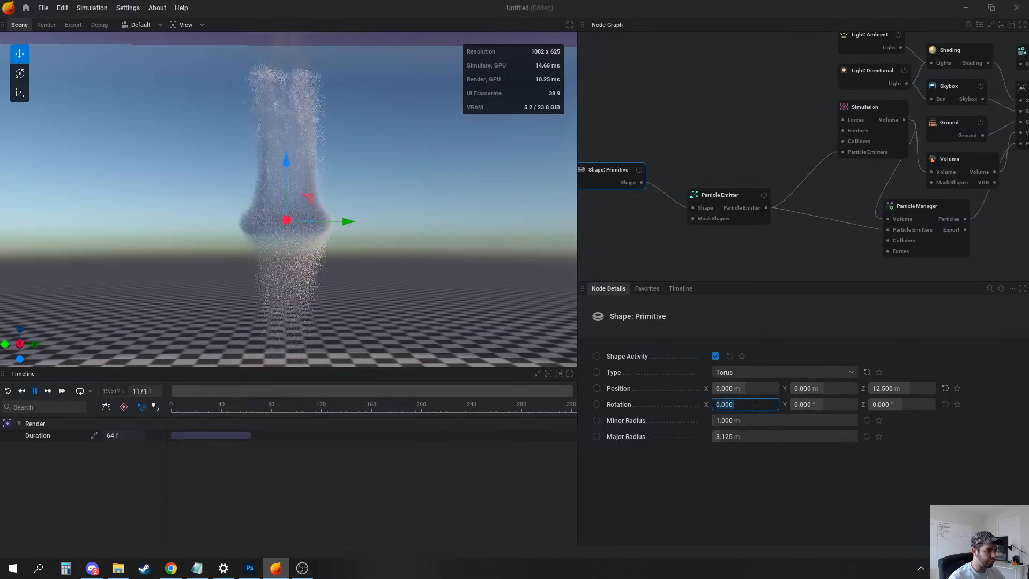
Set the torus shape's Y rotation to 90° and deselect the node
text(0)
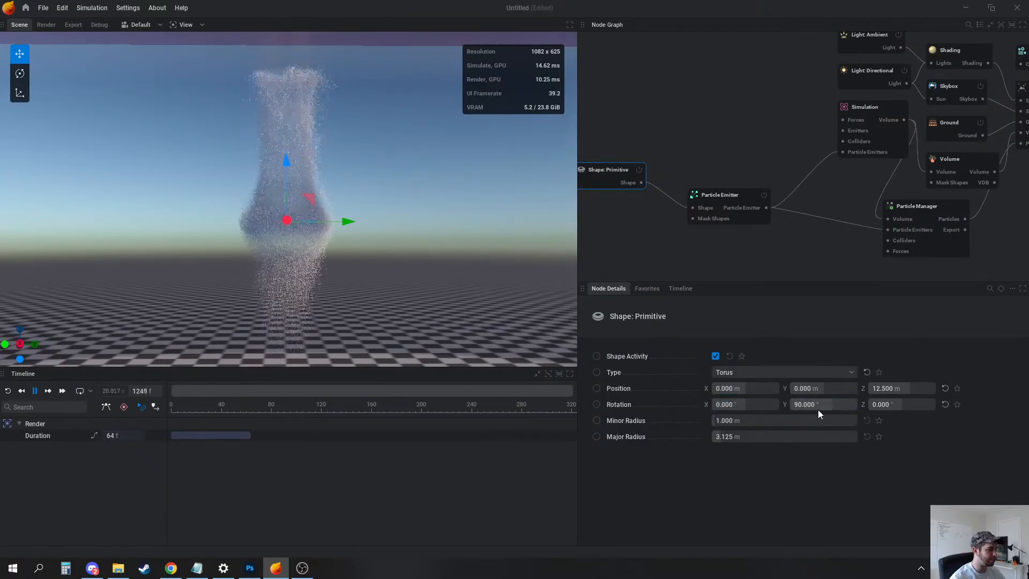
key(Return)
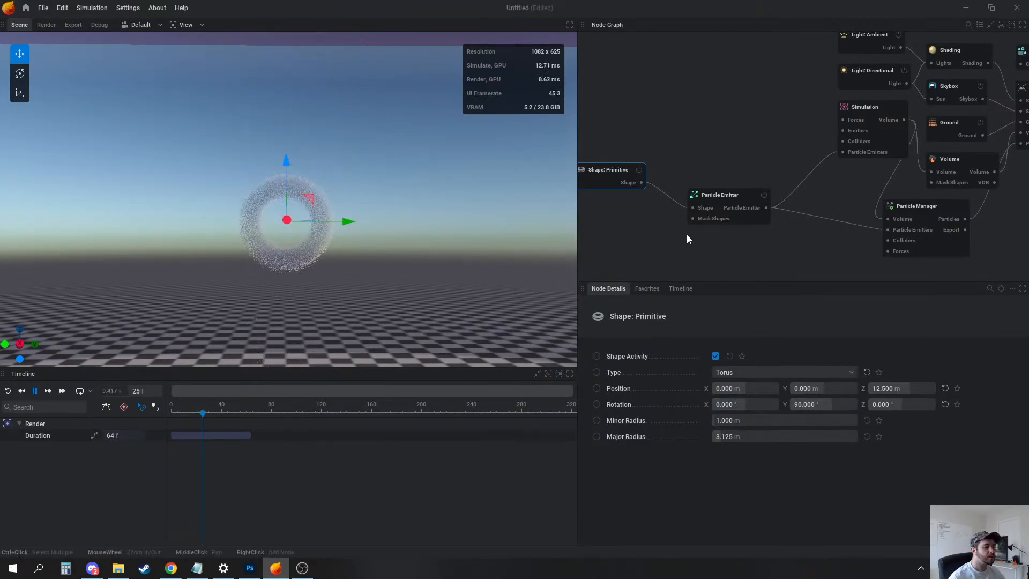
click(686, 234)
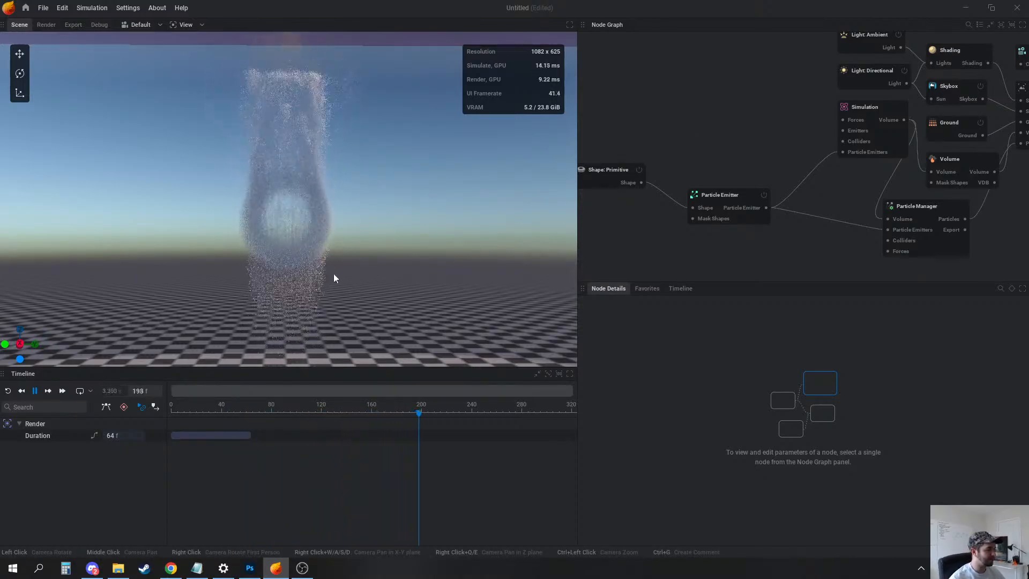
Disable the Skybox and Ground nodes to show the particles against a black background
middle_drag(728, 146, 727, 159)
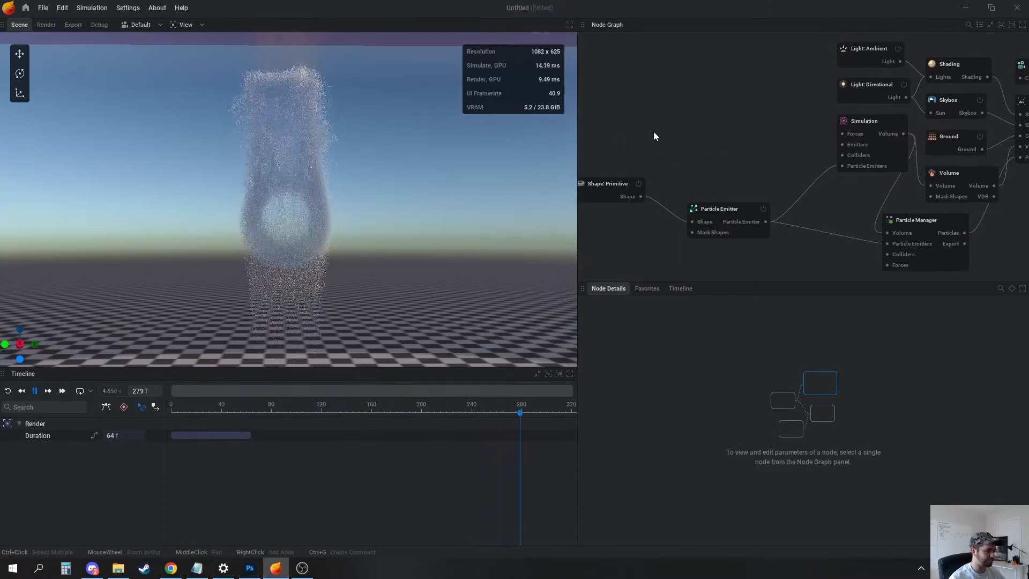
middle_drag(804, 109, 683, 141)
click(859, 133)
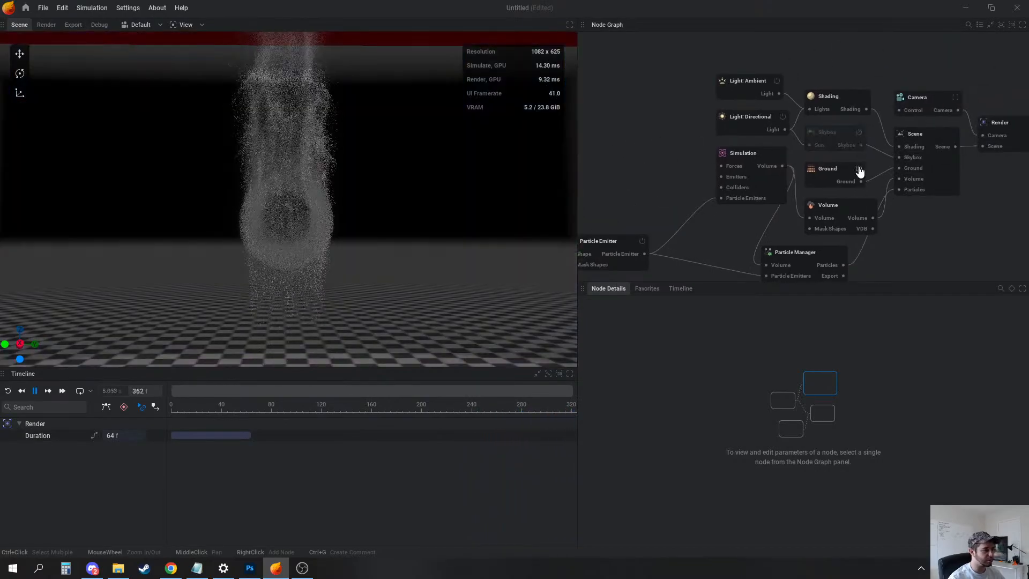
click(858, 168)
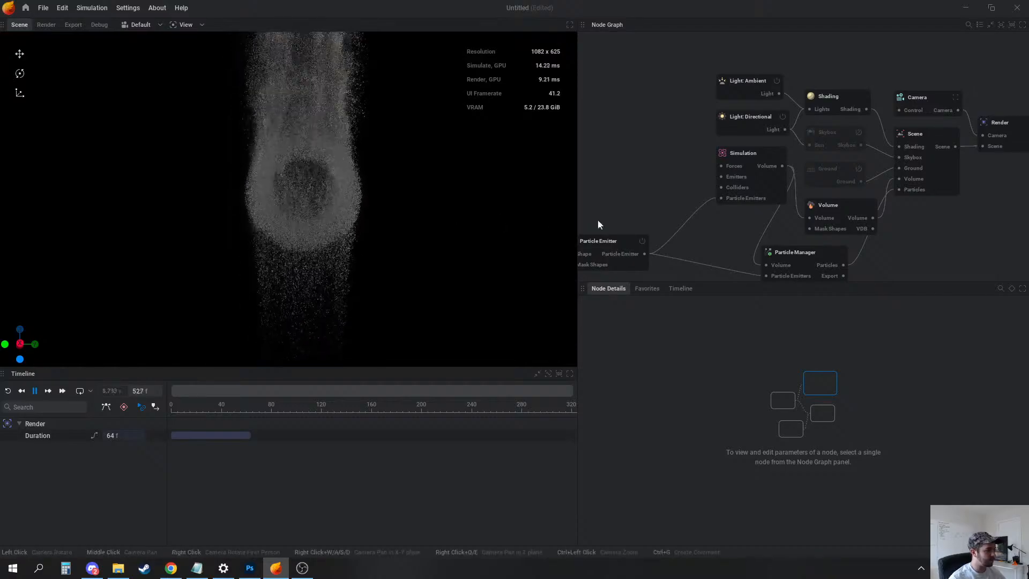
Set the Simulation's voxel size to 0.2 m and apply the new resolution
click(745, 153)
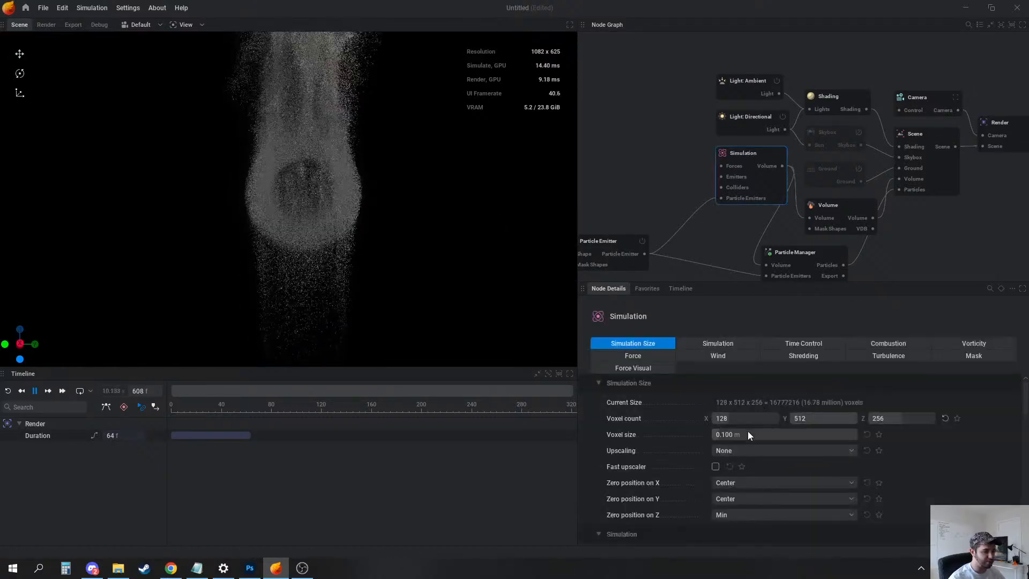
drag(748, 432, 731, 433)
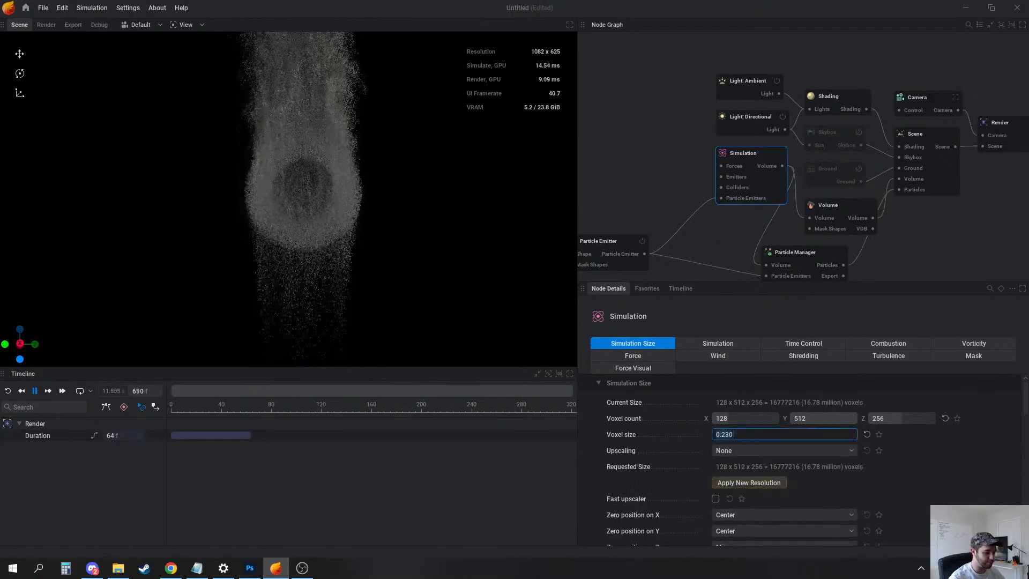
click(748, 483)
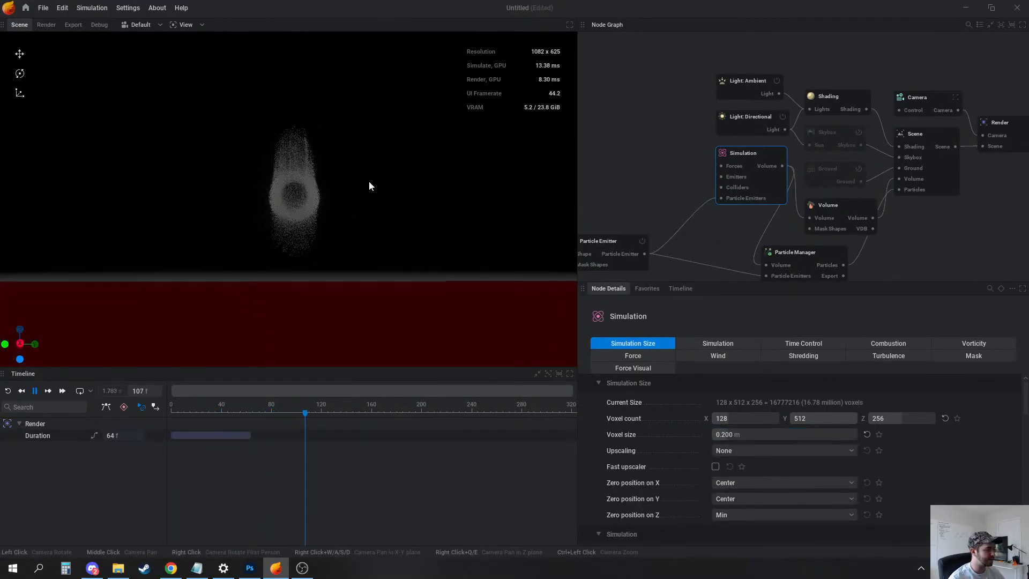
scroll(369, 181, down, 4)
Set the torus shape's Z position to 25 m and view the emitted particles up close
middle_drag(608, 214, 702, 150)
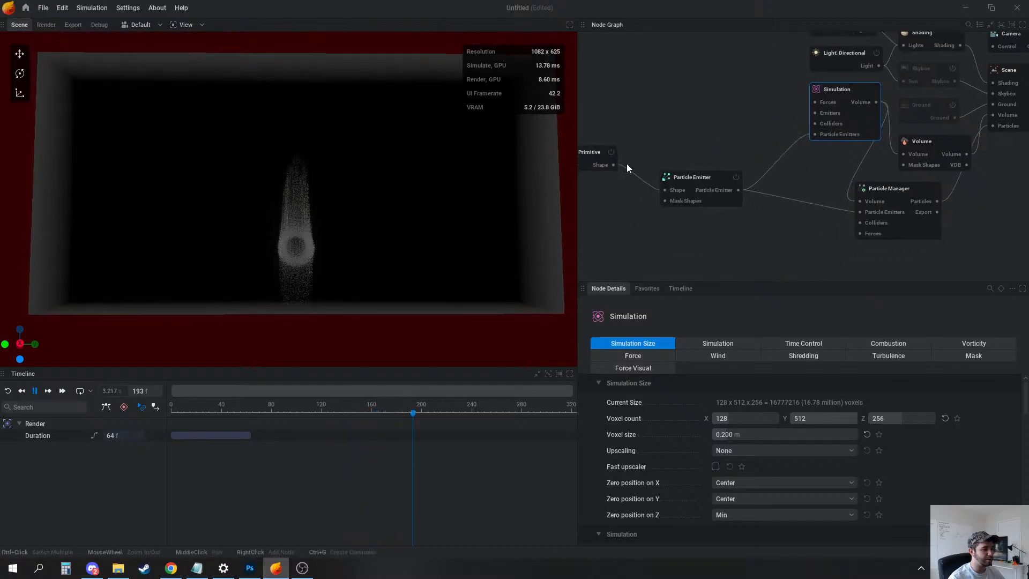
click(594, 156)
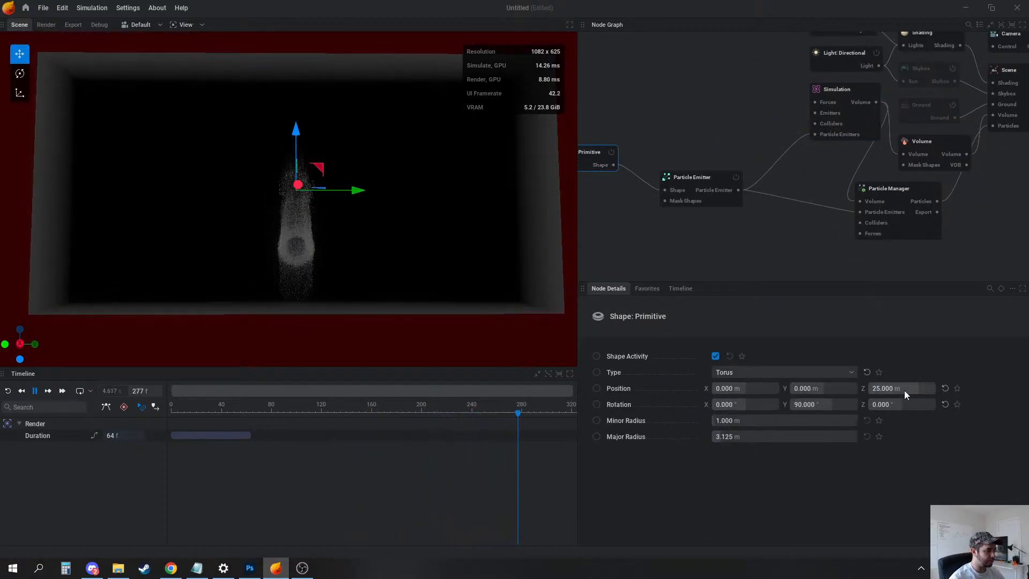
click(690, 81)
scroll(377, 152, up, 4)
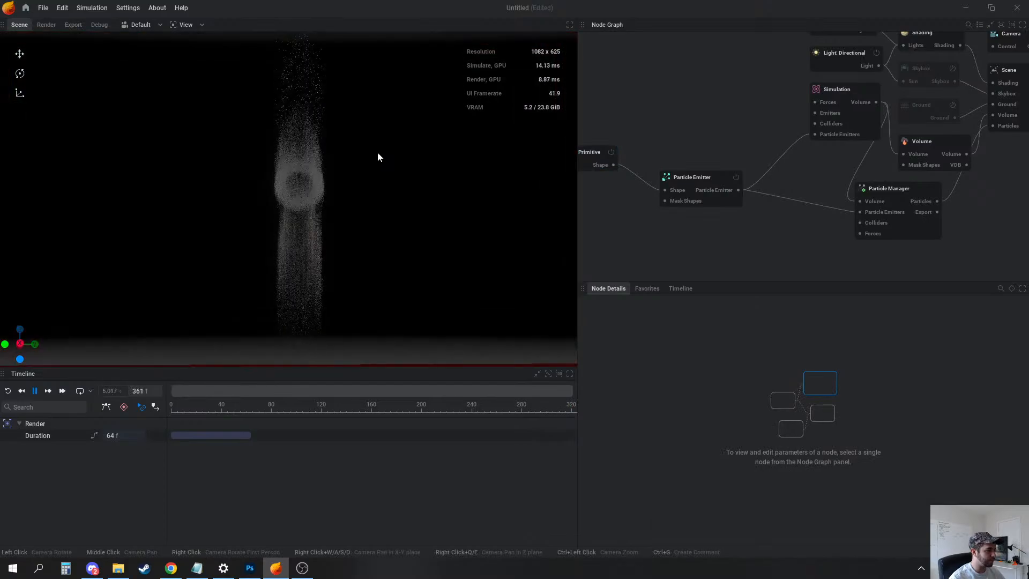
Switch the Particle Emitter from continuous emission to burst emission
click(688, 202)
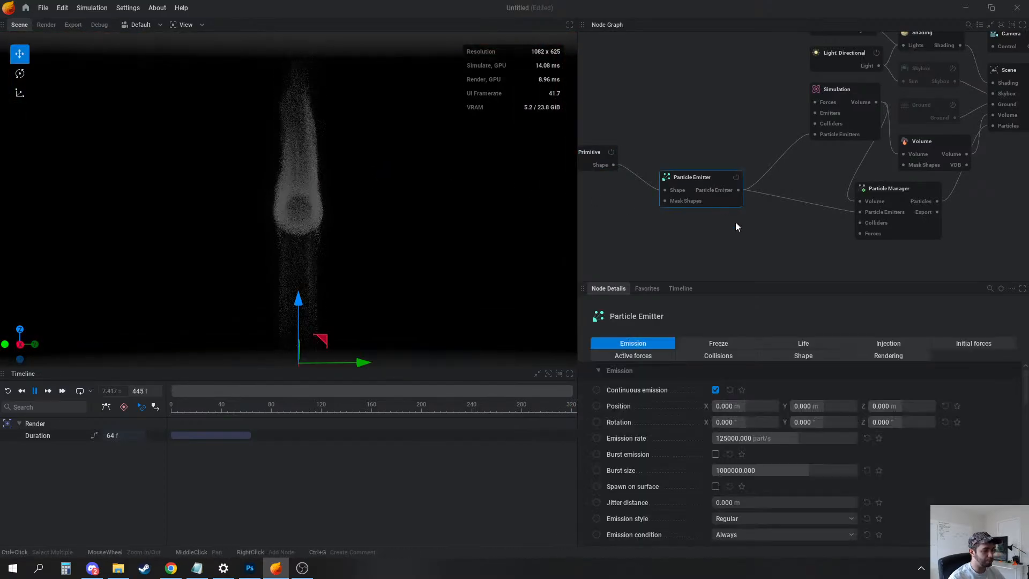
click(716, 391)
click(715, 454)
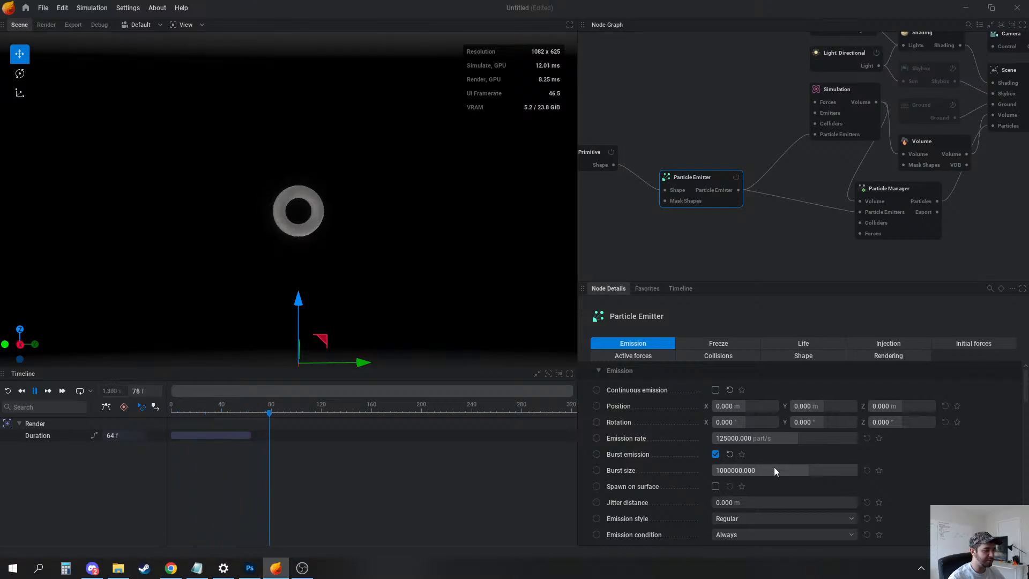
Set the emitter's burst size to 2500000 and restart the simulation to view the burst
drag(765, 471, 770, 470)
key(r)
scroll(331, 209, up, 3)
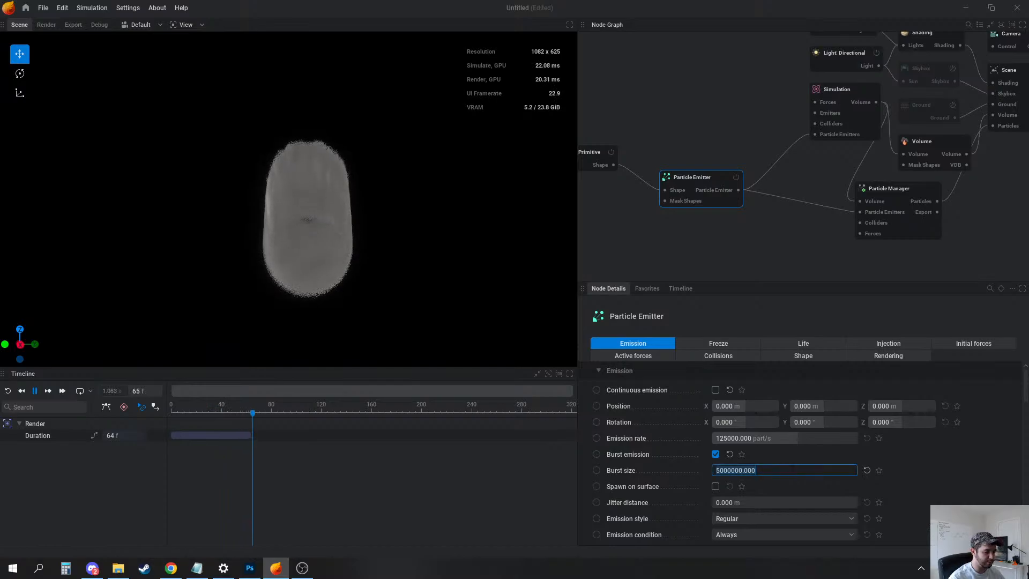
key(BackSpace)
key(BackSpace)
text(25)
key(Return)
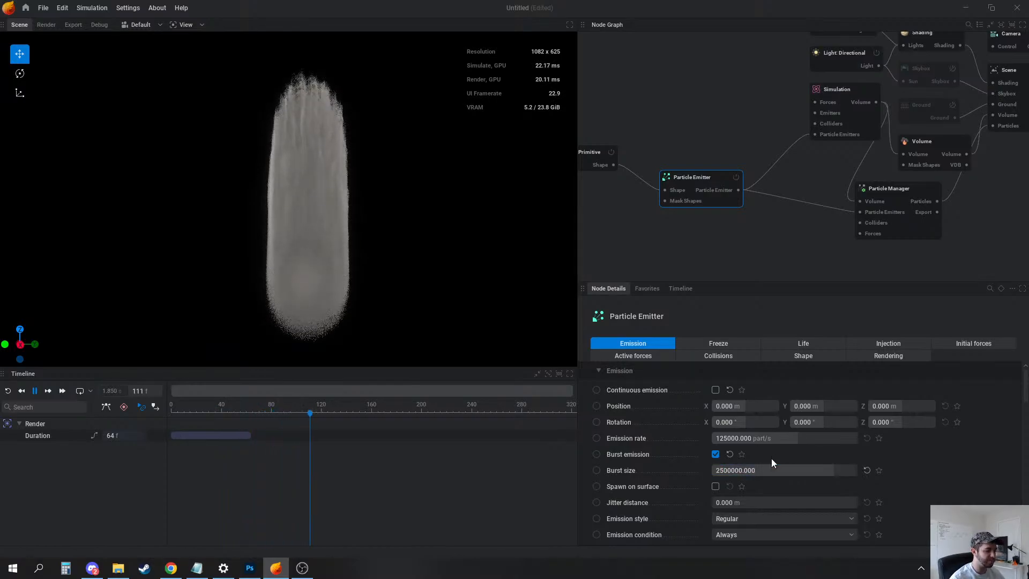
key(r)
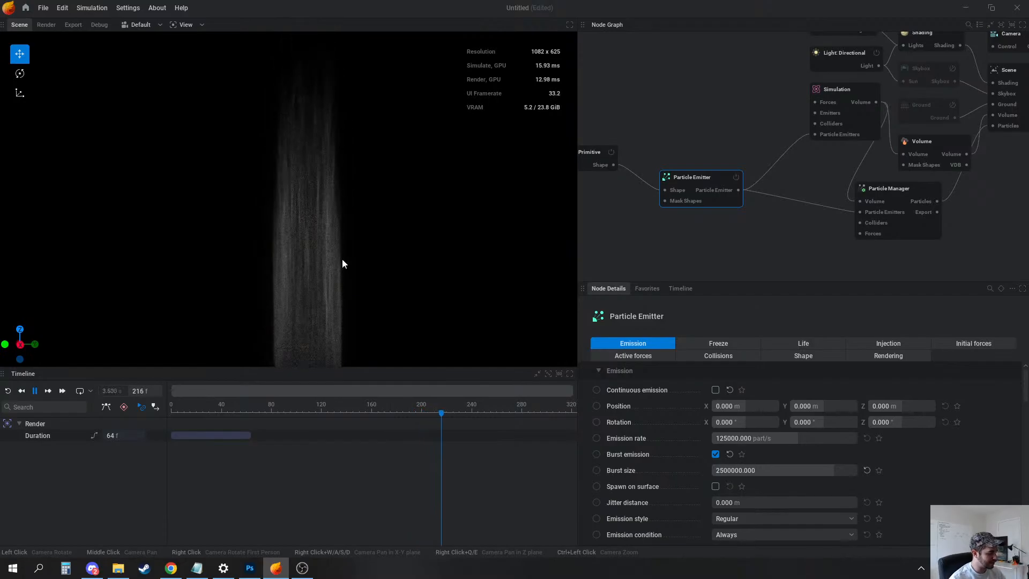
key(r)
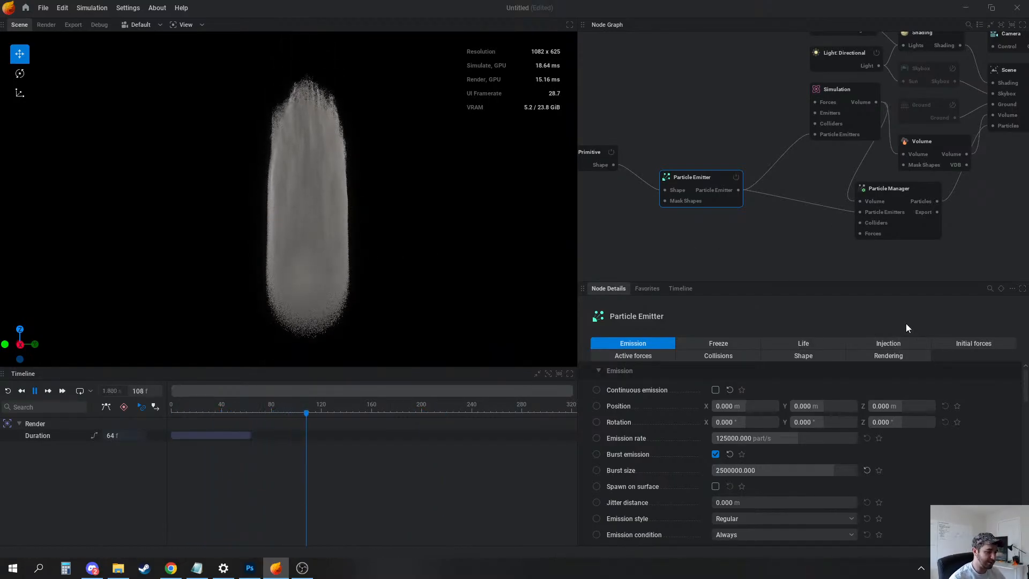
Set the emitter's initial speed type to Velocity From Position with a maximum emission speed of 15
click(977, 345)
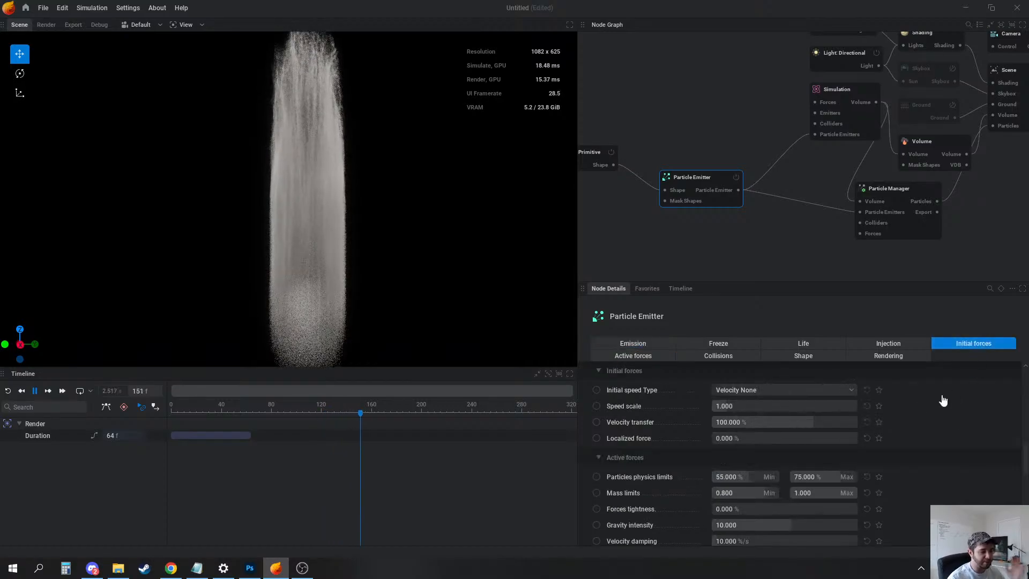
click(787, 393)
click(765, 444)
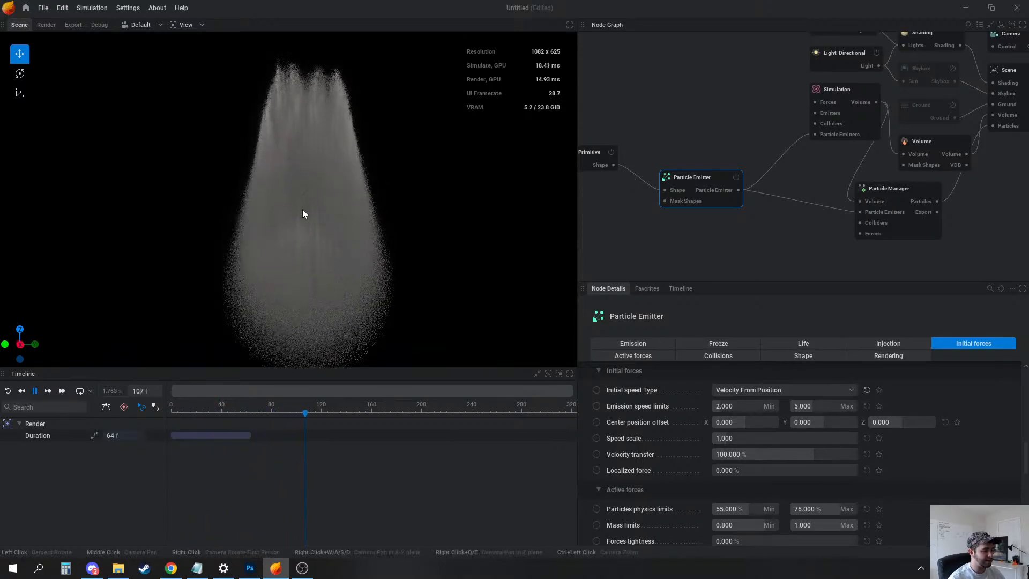
drag(814, 406, 861, 406)
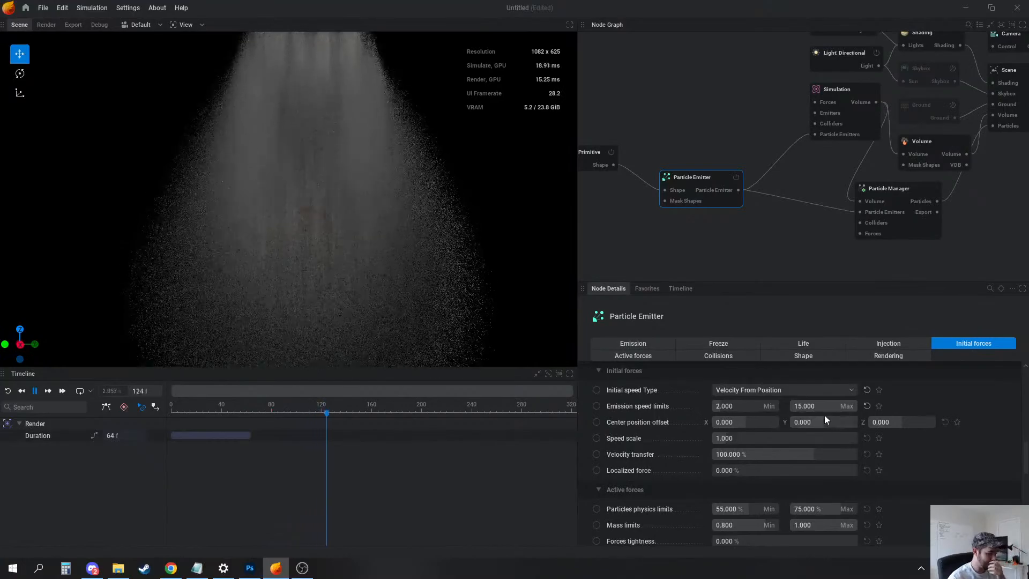
Set the Z value of the emitter's center position offset to 5
click(882, 423)
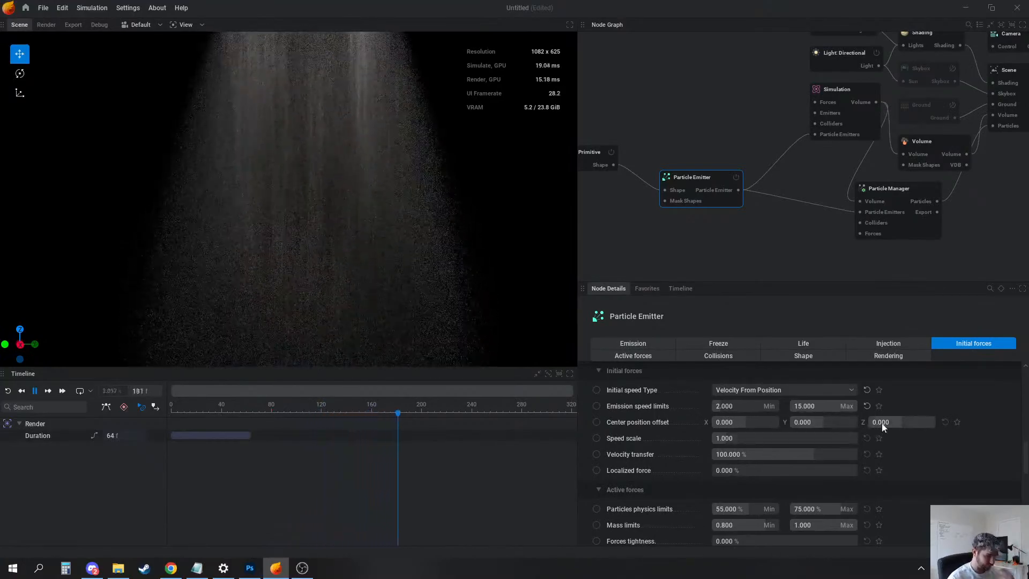
text(5)
key(Return)
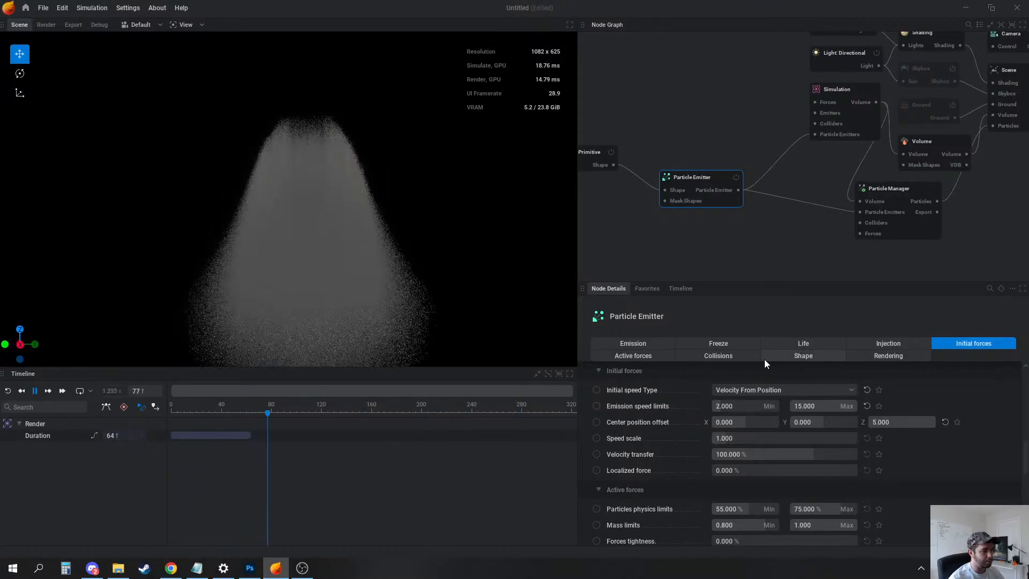
Set the emitter's minimum and maximum injection temperature to 0 K, flatten its temperature ramp at zero, and restart the simulation
click(885, 345)
click(797, 439)
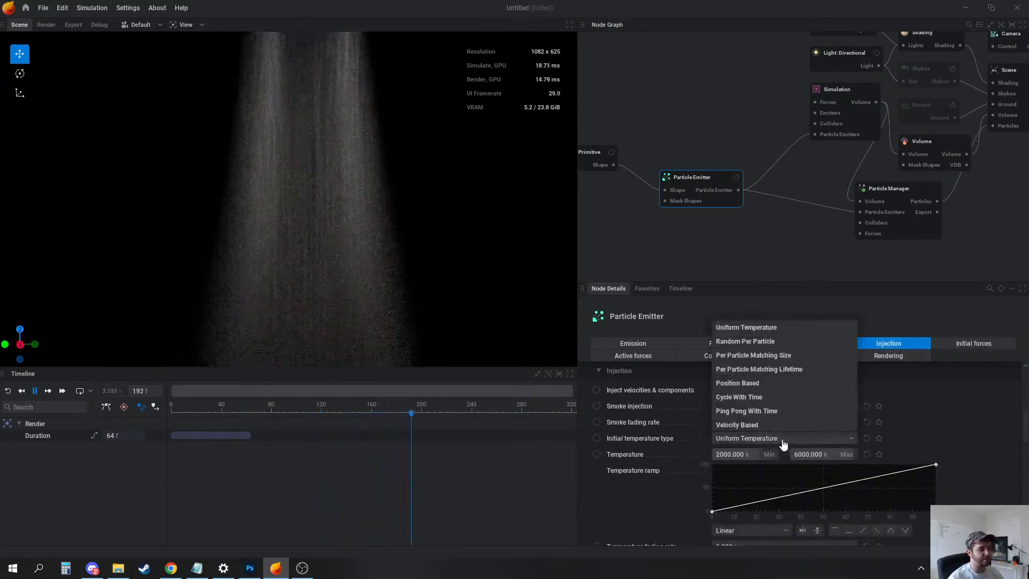
click(969, 416)
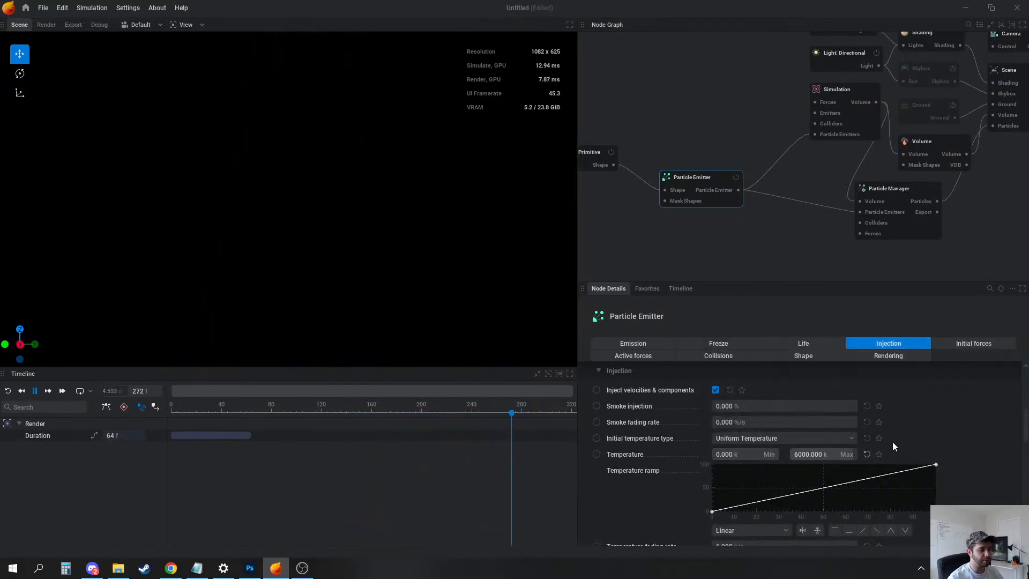
click(868, 454)
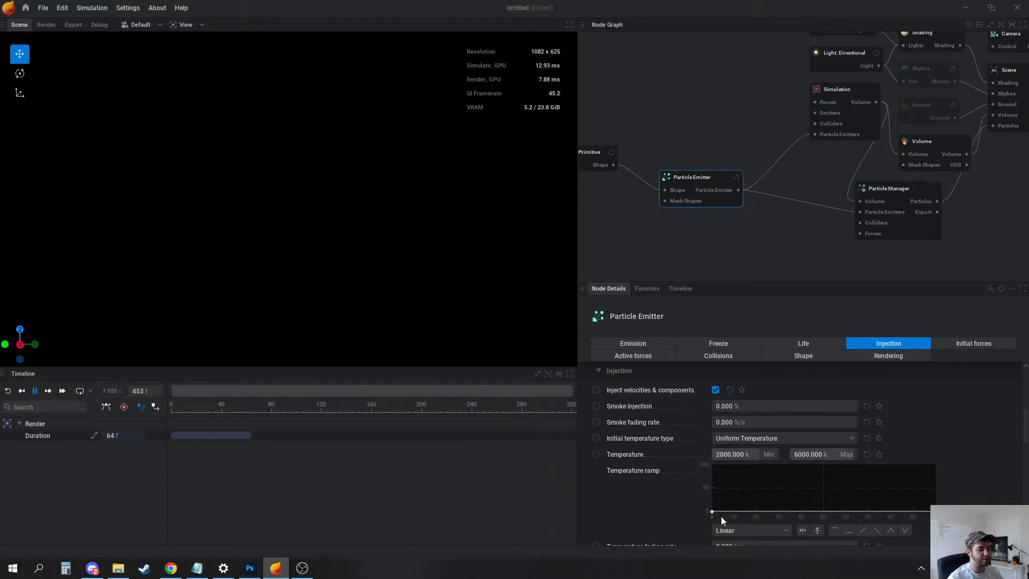
click(849, 537)
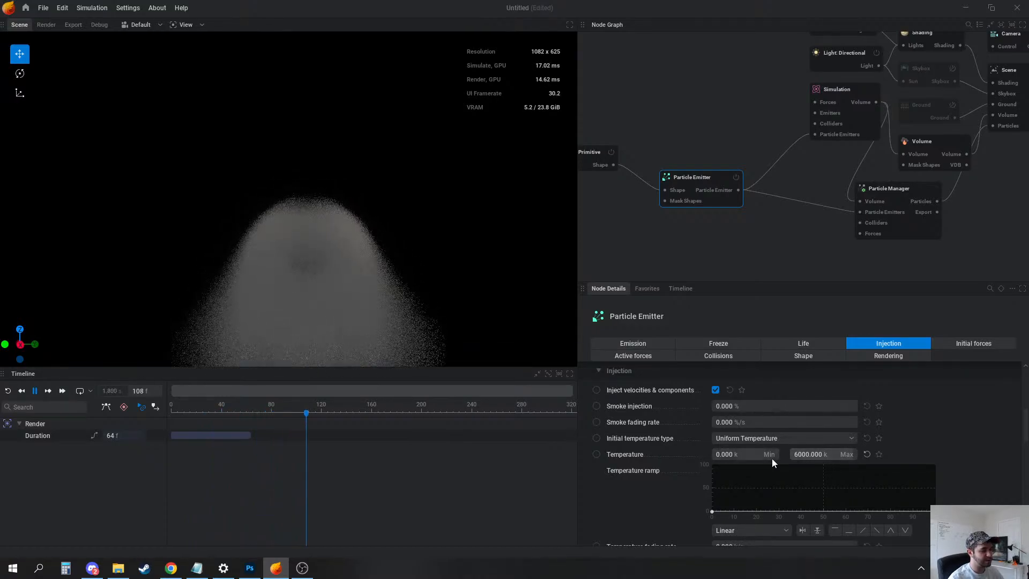
drag(844, 455, 794, 456)
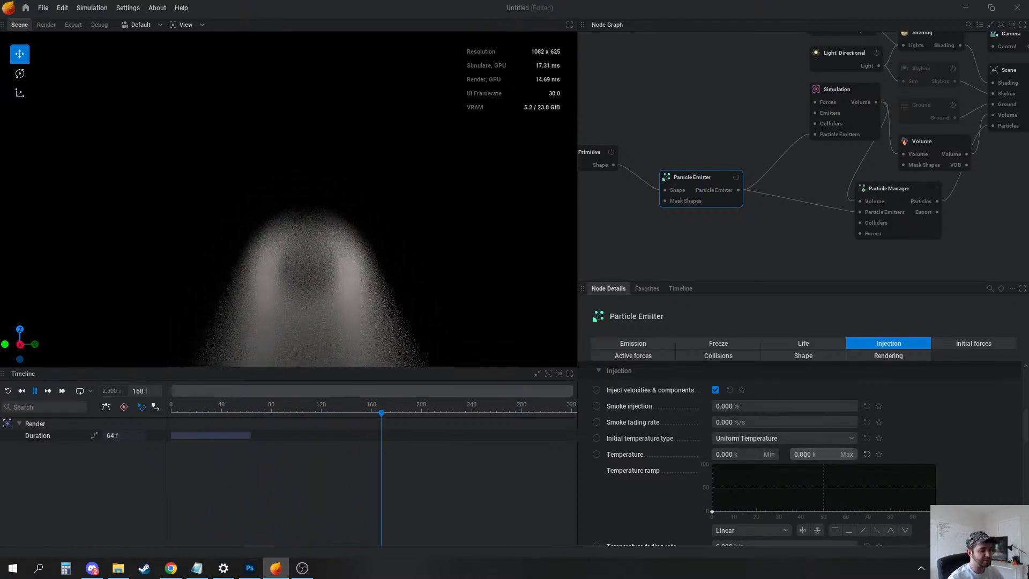
key(r)
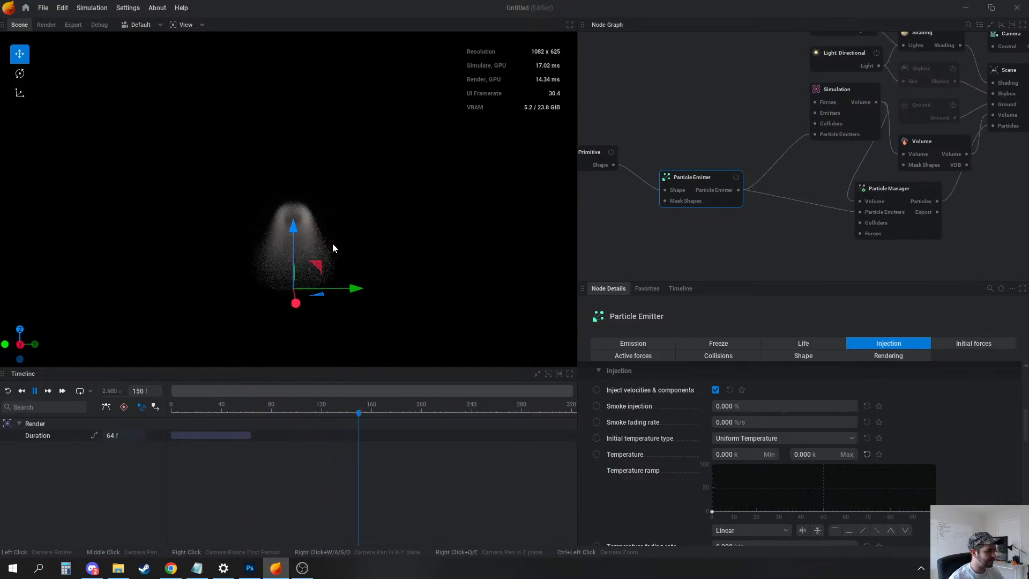
Set the Particle Emitter's smoke injection to 100 % and restart the simulation
scroll(332, 248, down, 3)
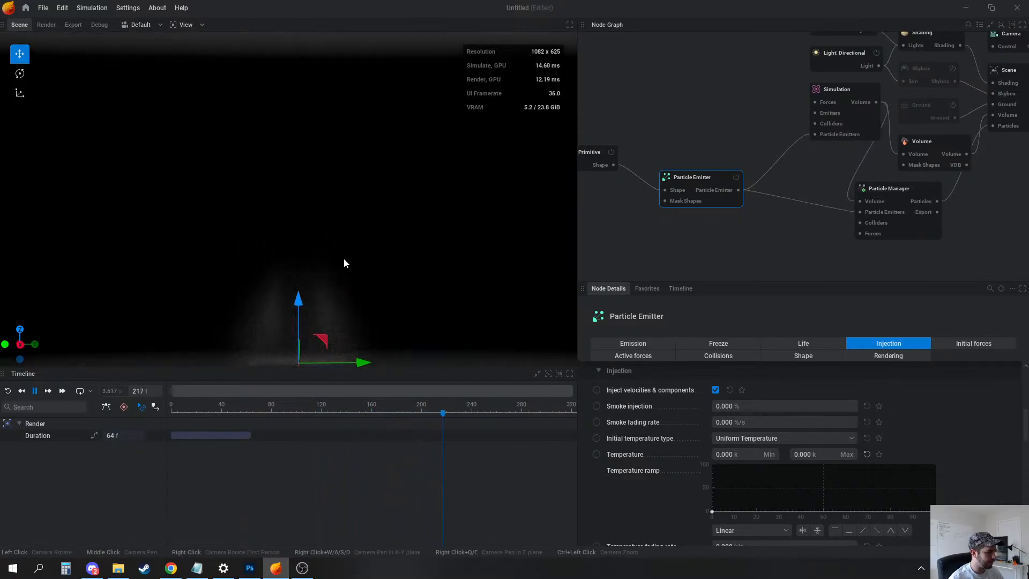
middle_drag(356, 266, 357, 257)
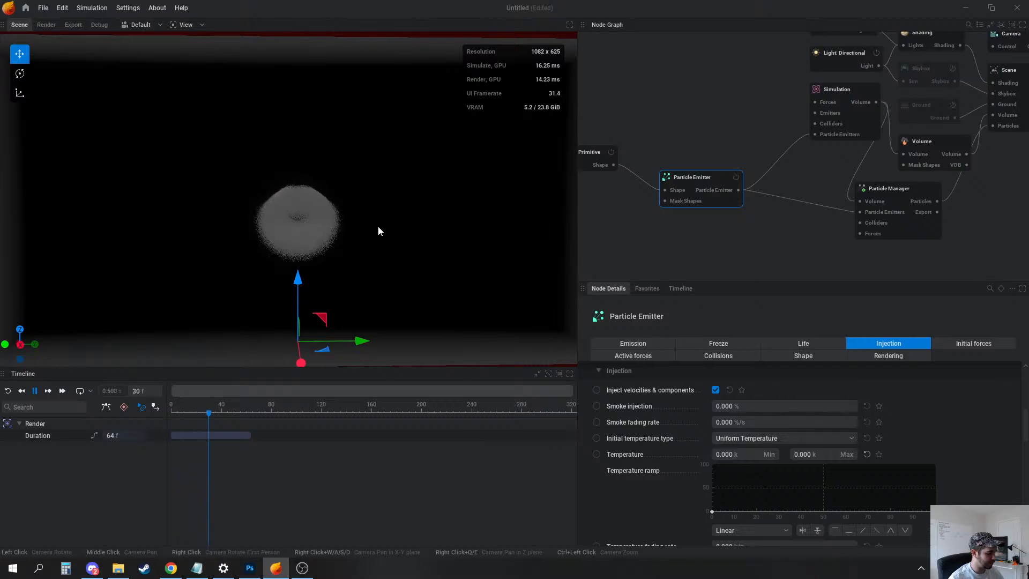
click(690, 126)
click(696, 182)
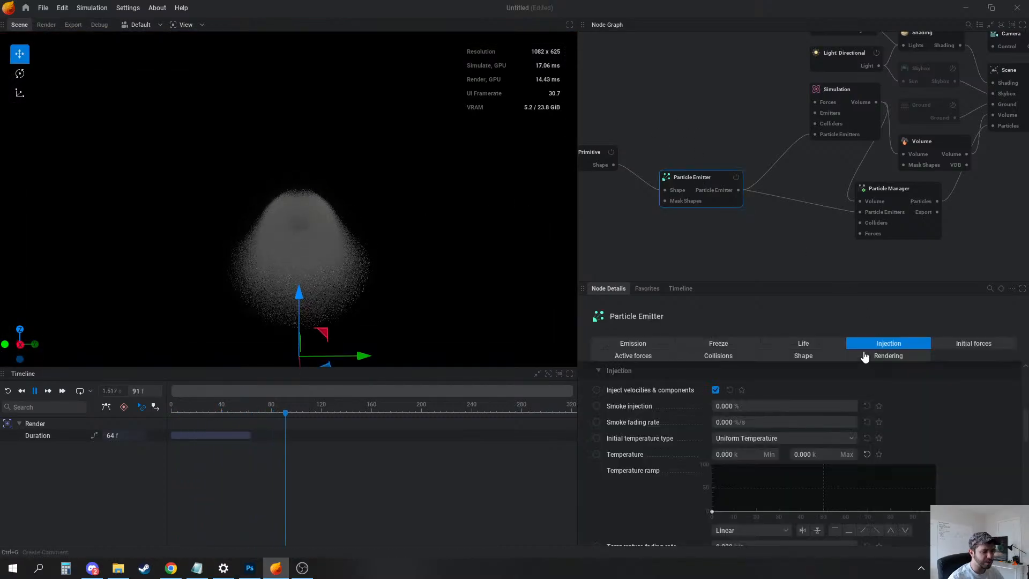
key(r)
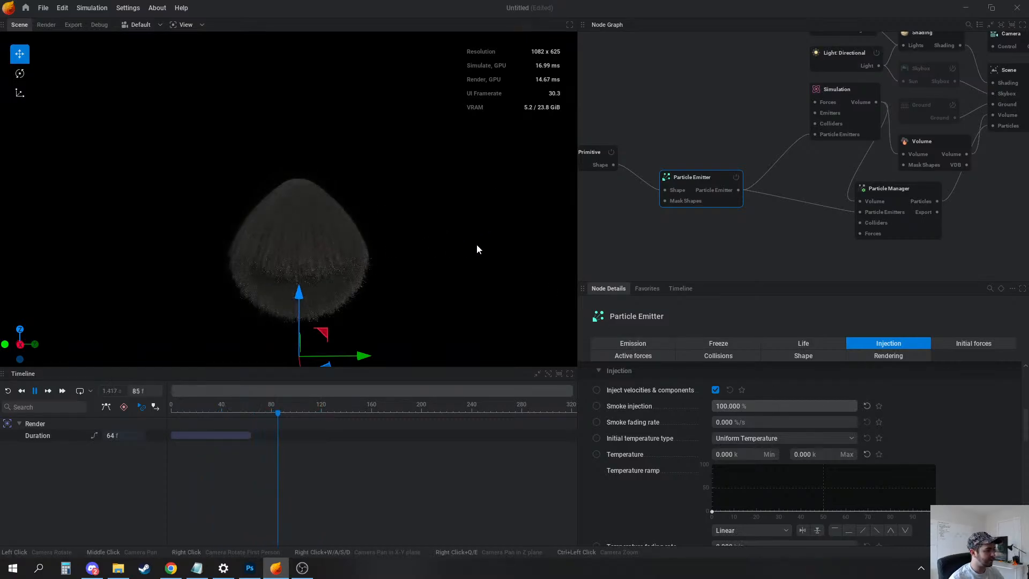
Set the emitter's maximum emission speed limit to 120
click(986, 348)
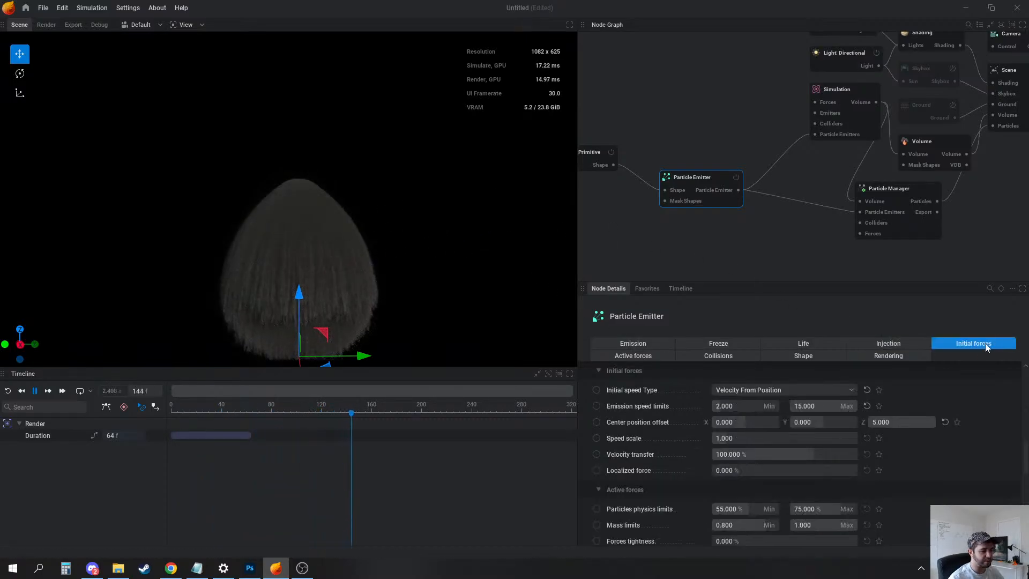
text(120)
key(Return)
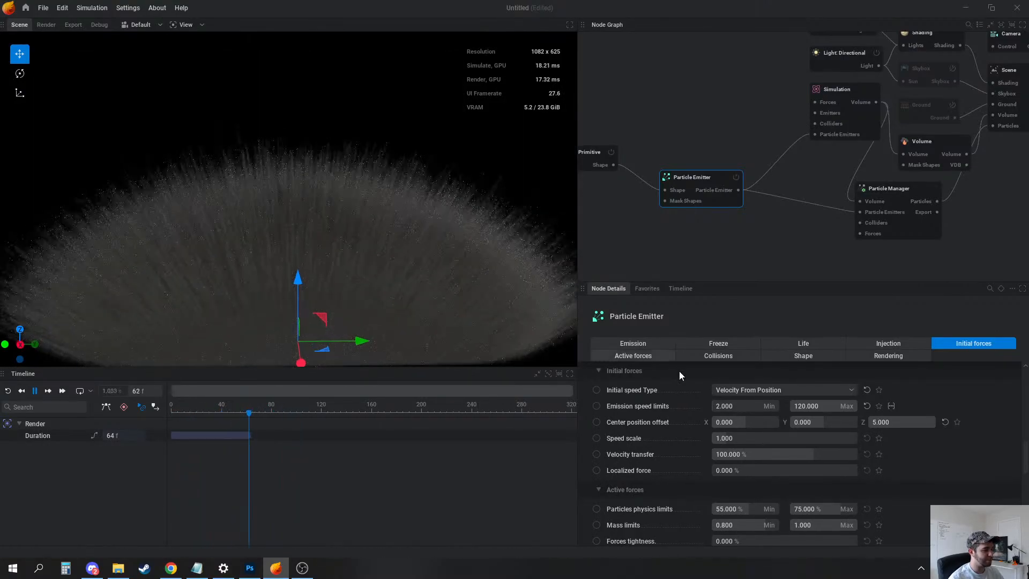
Set both the non-ground bounds and the ground bound in the emitter's collision settings to Kill
click(717, 357)
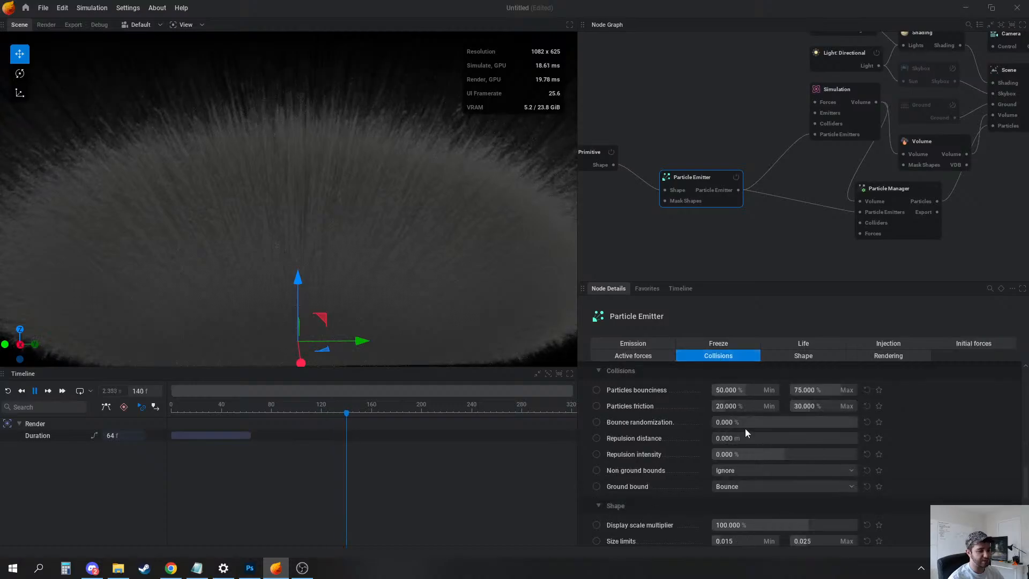
click(745, 470)
click(734, 499)
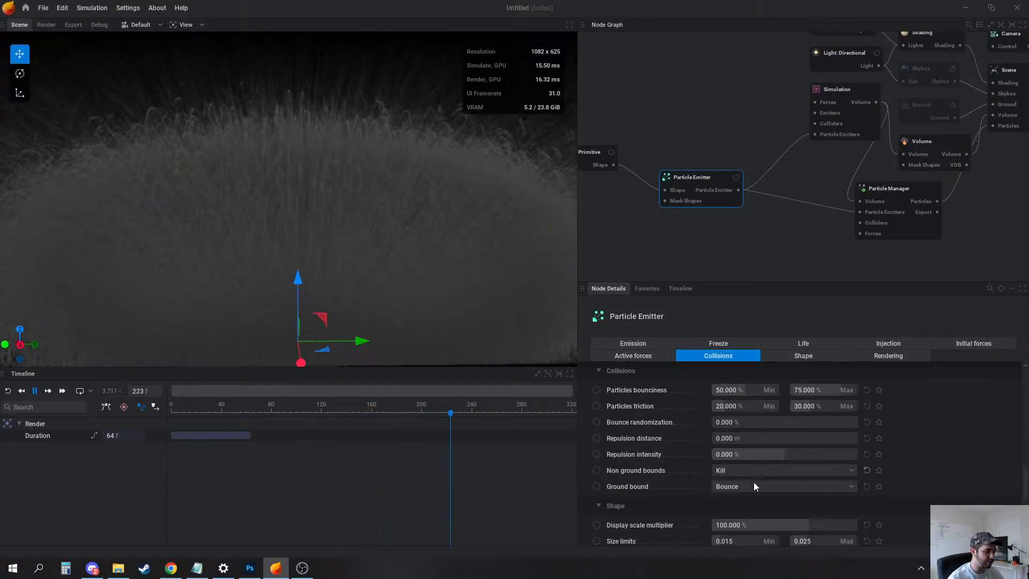
click(753, 482)
click(738, 445)
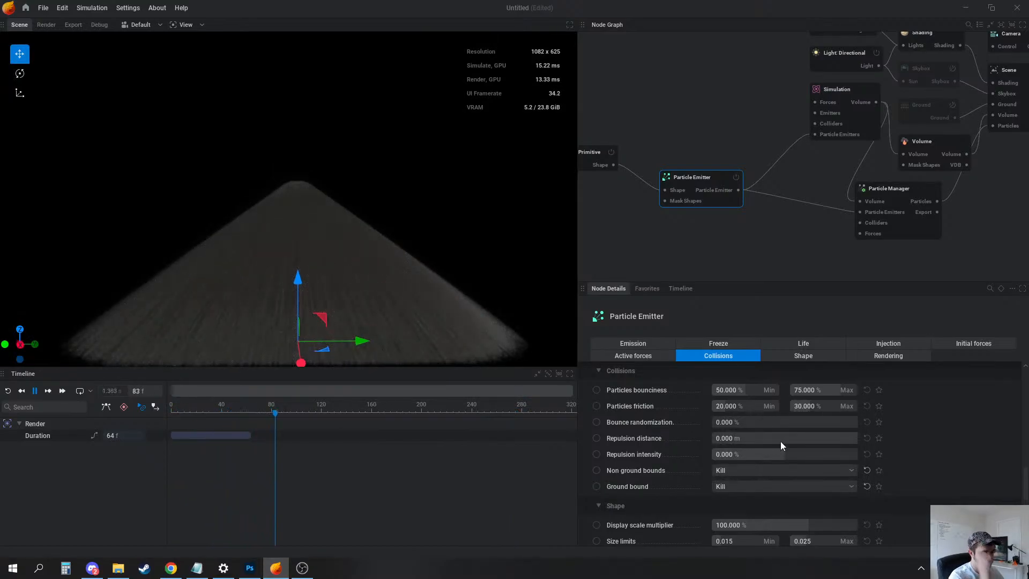
Set the Z value of the emitter's center position offset to 0
click(885, 343)
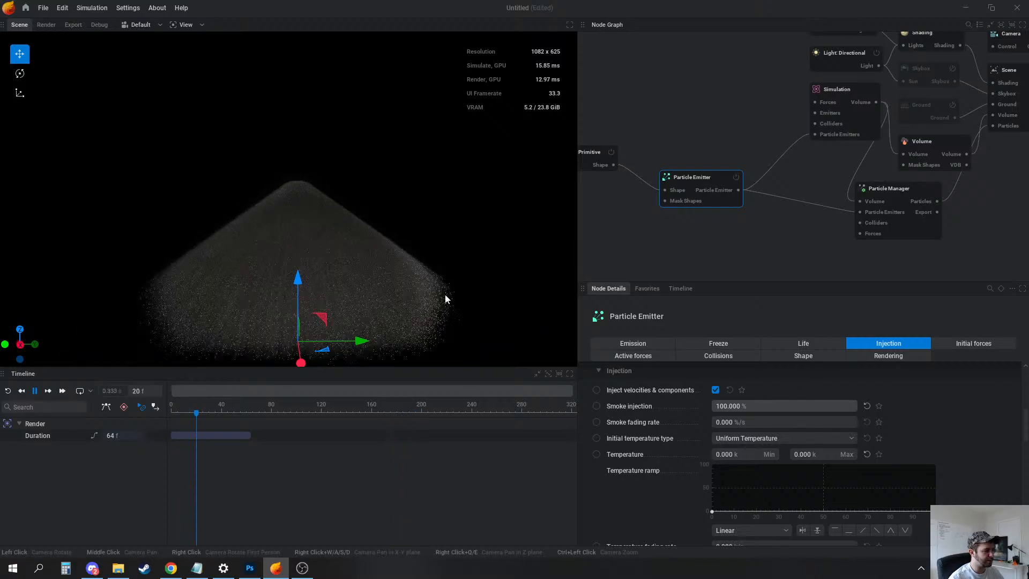
click(958, 344)
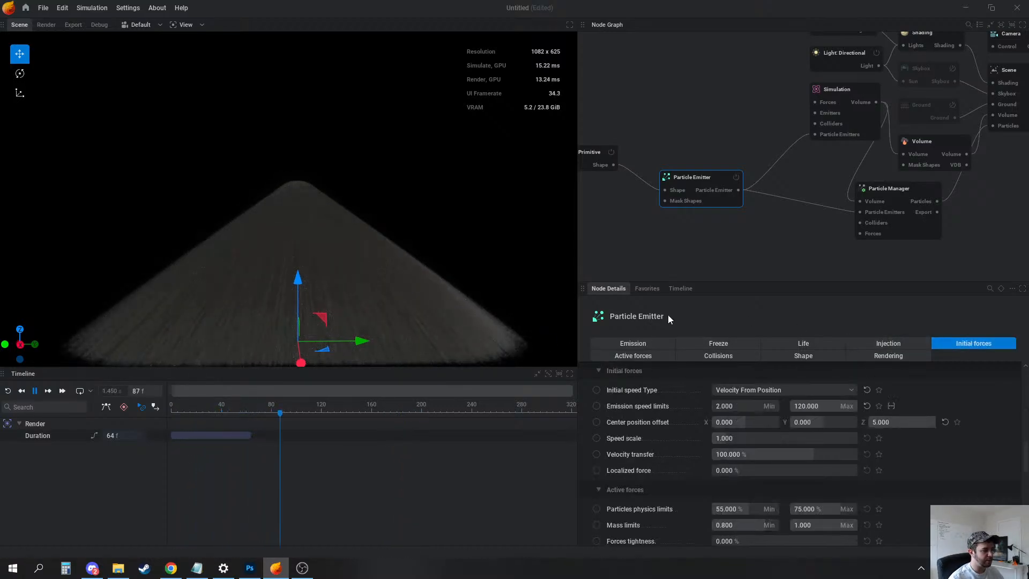
double_click(898, 422)
text(0)
key(Return)
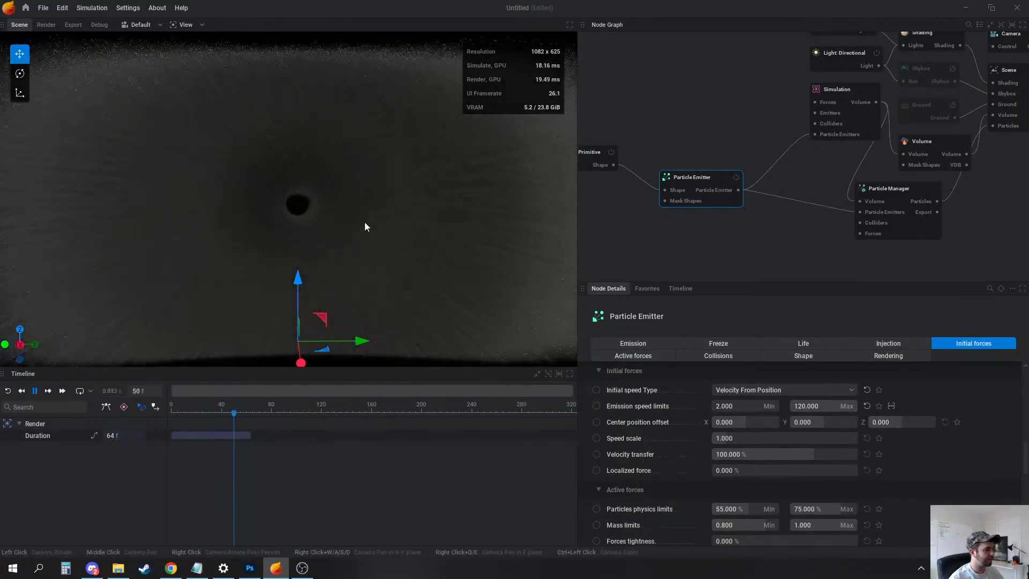
Lower the Simulation node's vorticity intensity to 8.333 %
middle_drag(328, 182, 335, 202)
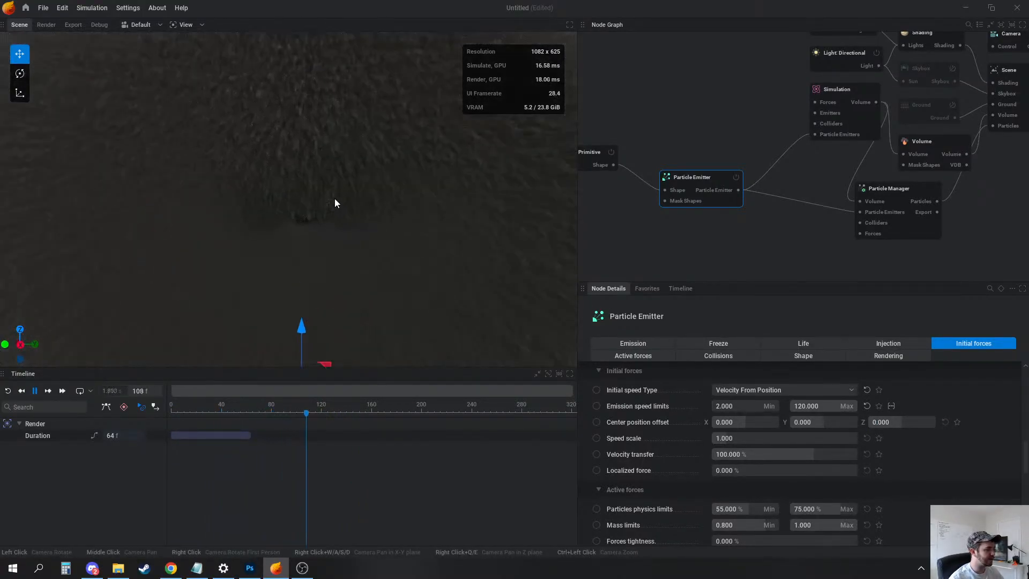
scroll(413, 178, down, 5)
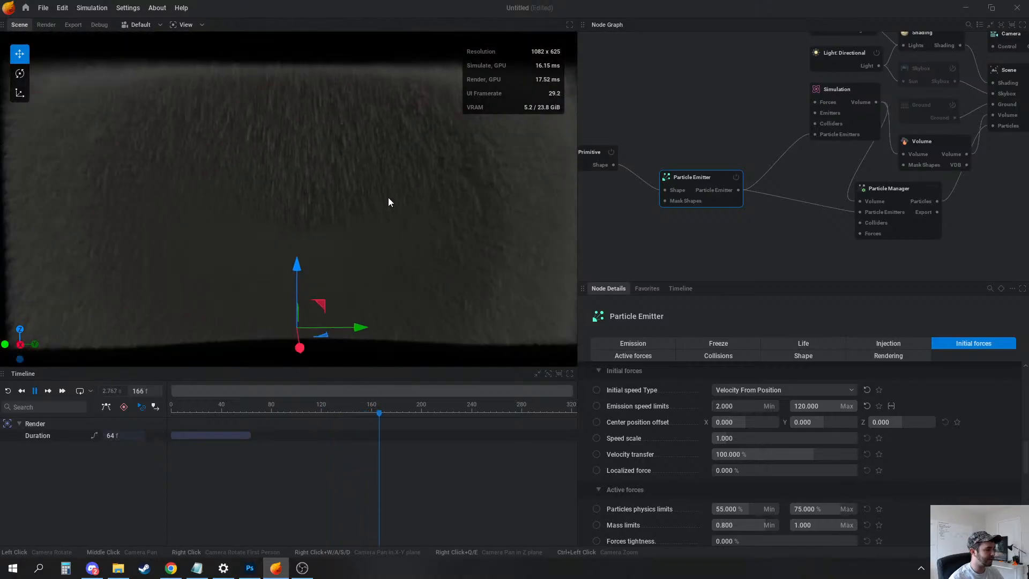
middle_drag(425, 224, 409, 226)
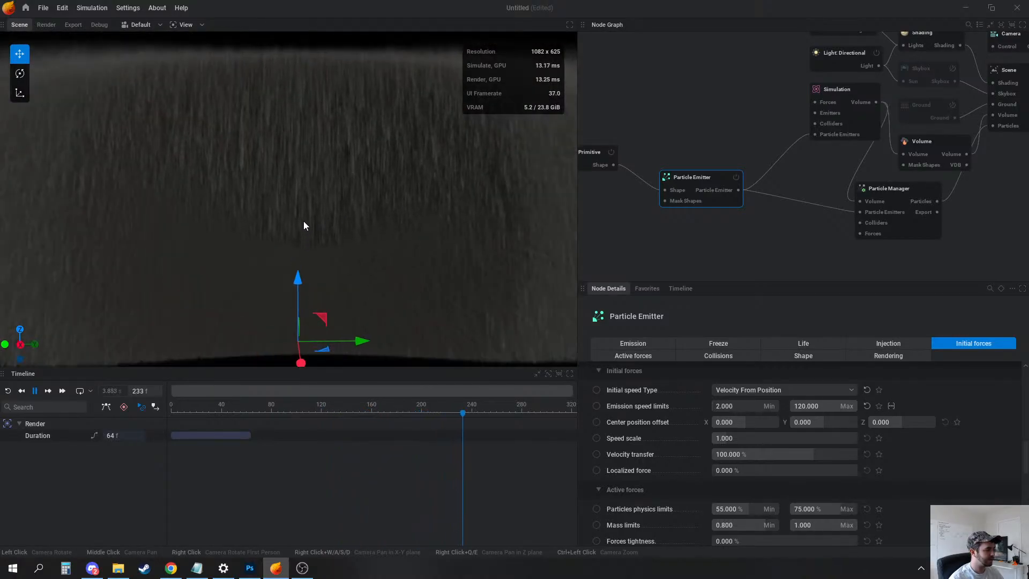
drag(249, 230, 349, 231)
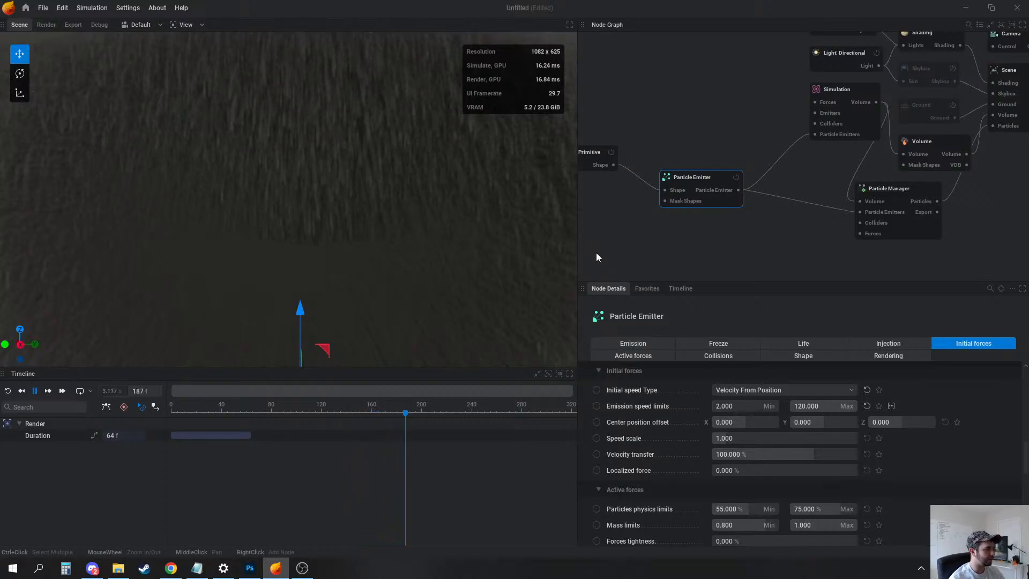
click(839, 95)
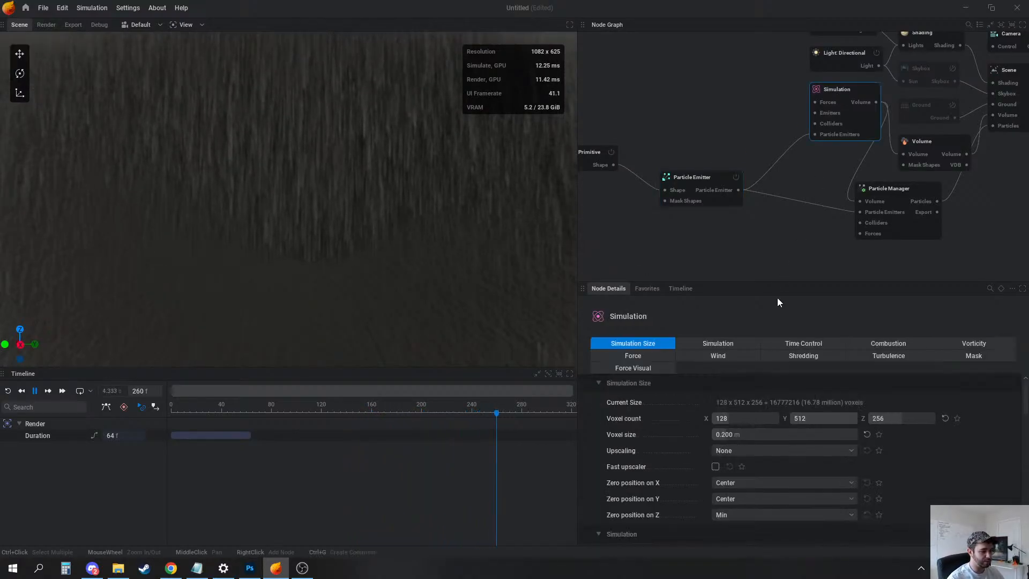
click(742, 346)
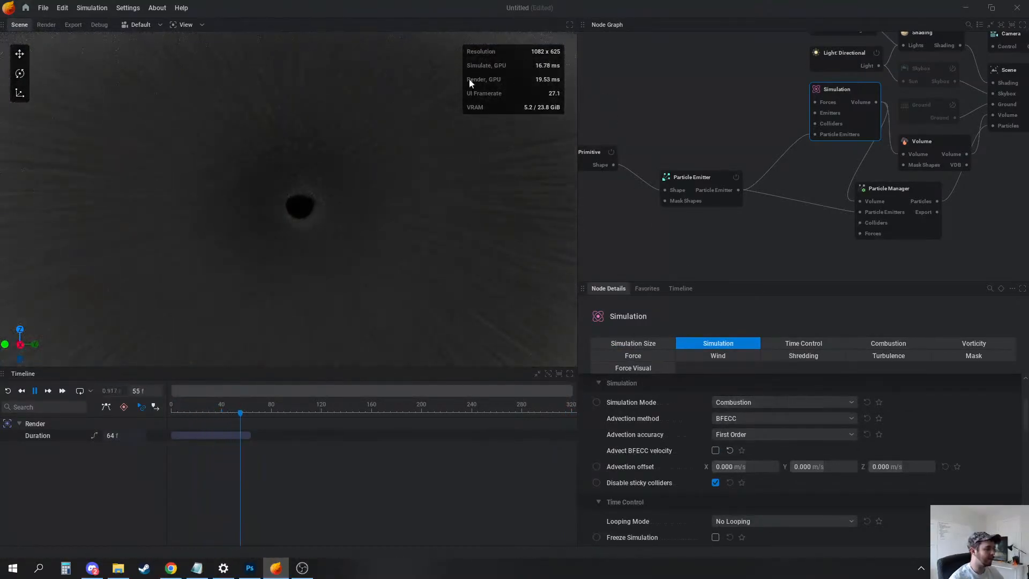
click(980, 344)
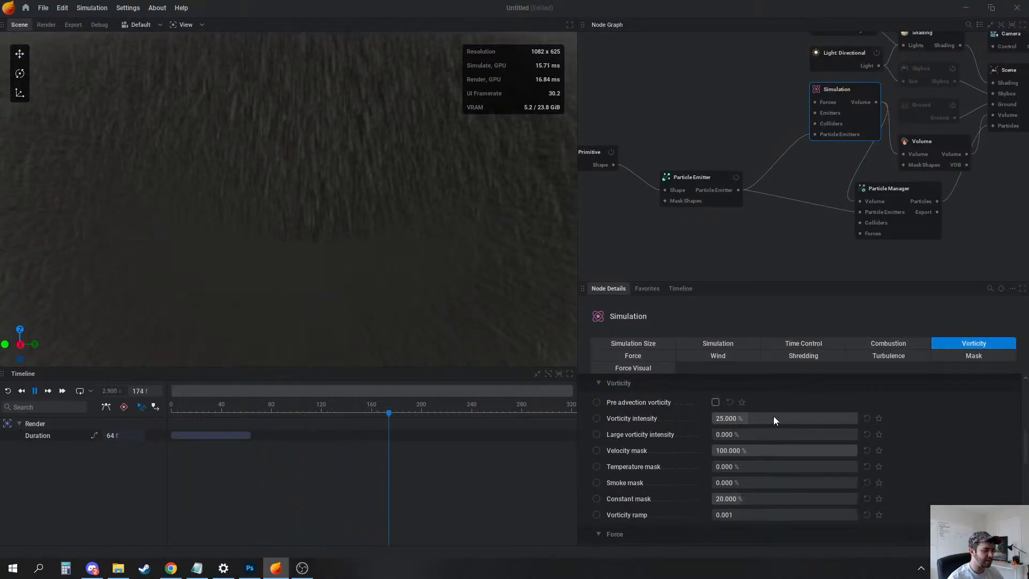
drag(773, 416, 716, 416)
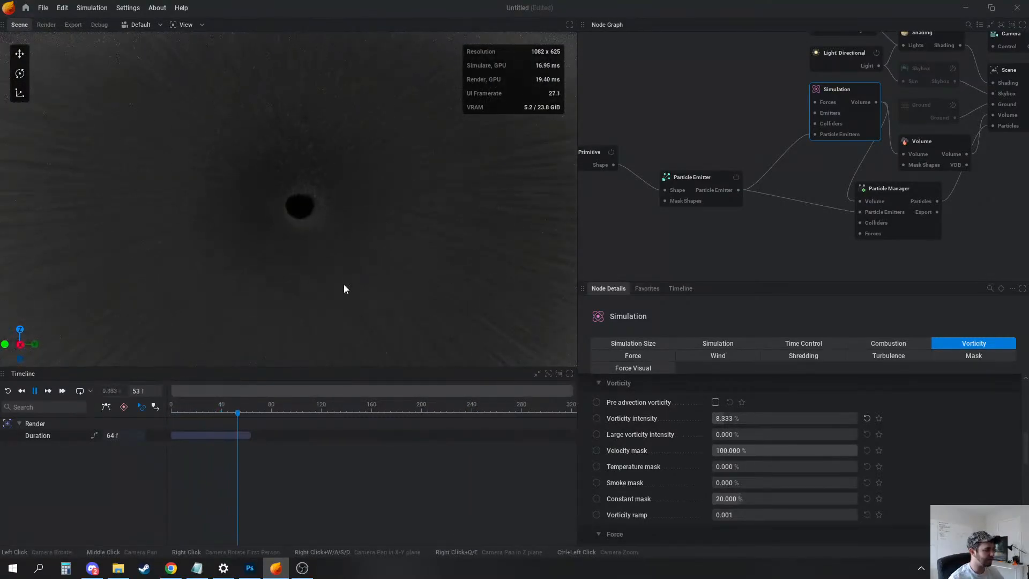
Set the velocity in the Particle Emitter's injection settings to 200 %
click(693, 177)
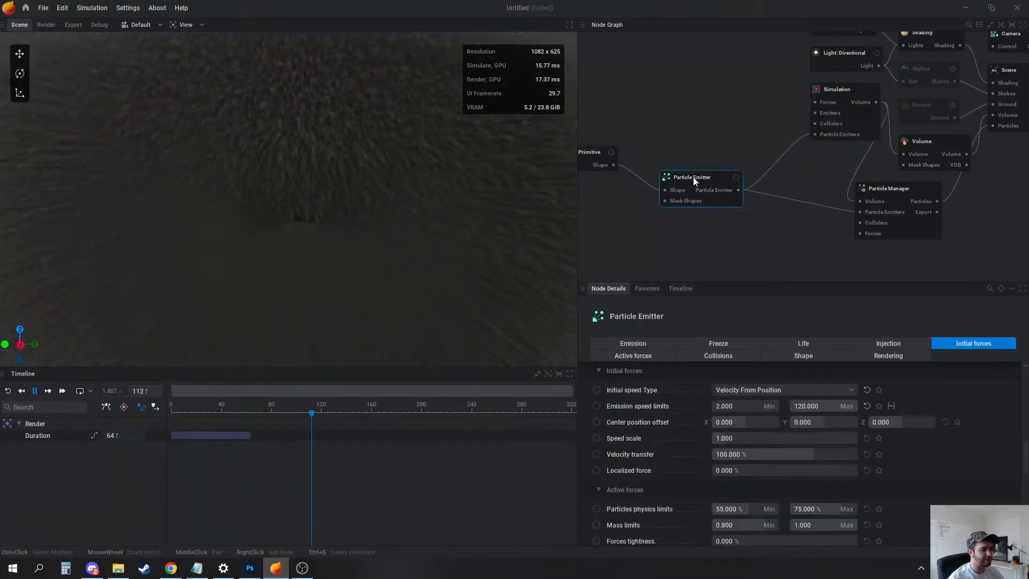
click(882, 345)
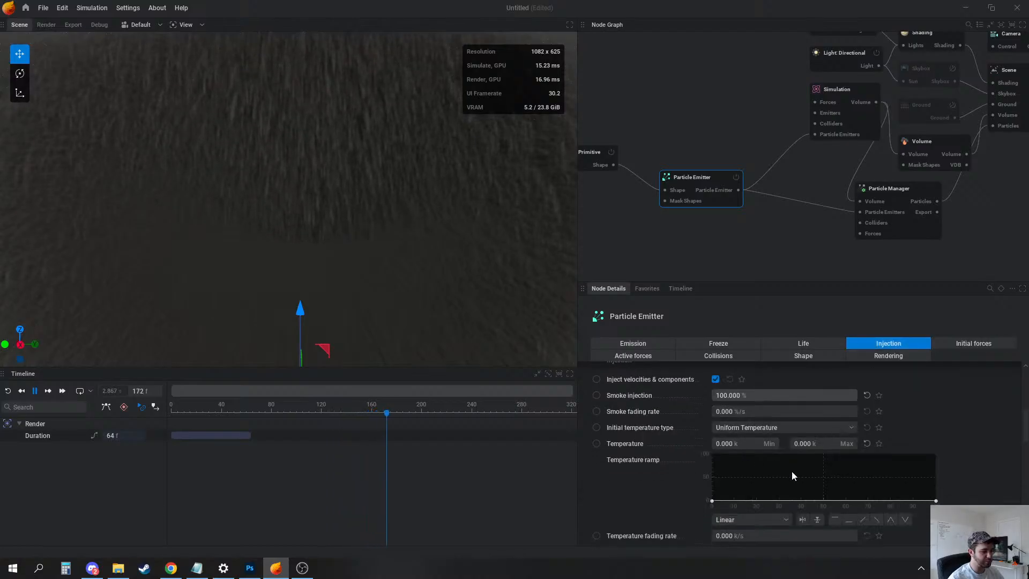
scroll(792, 471, down, 3)
click(748, 520)
text(200)
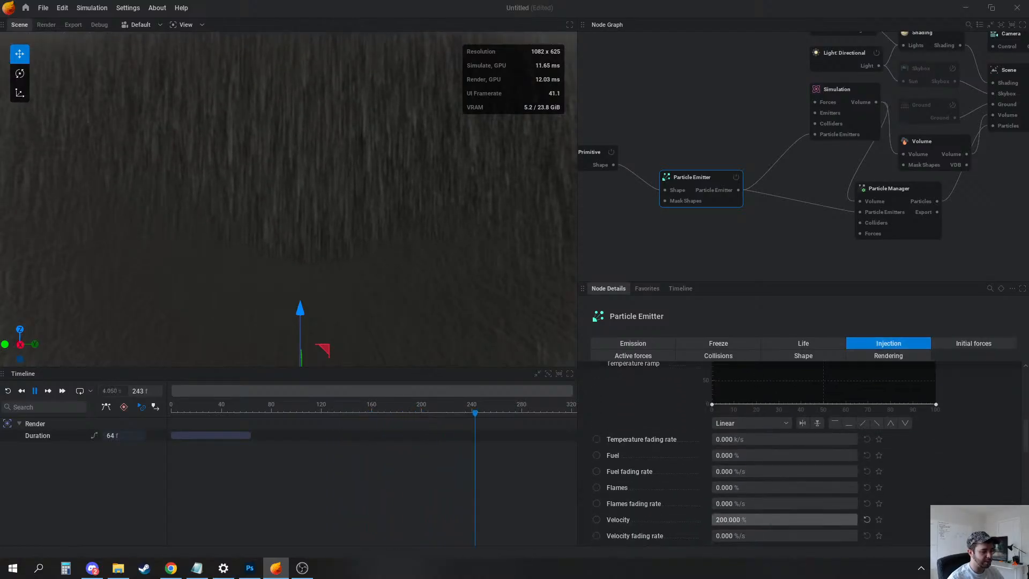
key(Return)
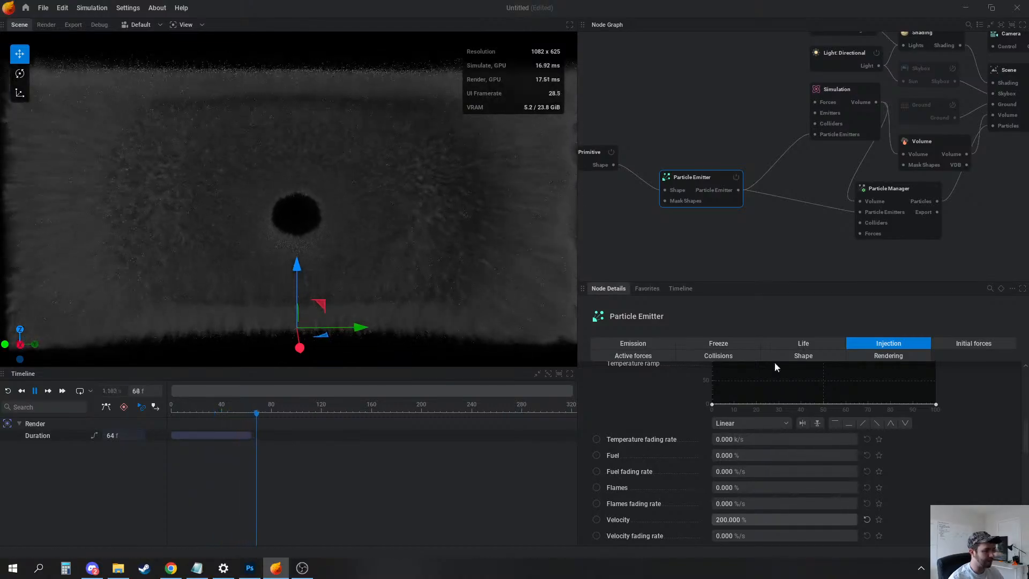
Set the Particle Emitter's injection velocity to about 5.47 % and inspect the burst from another angle
click(718, 357)
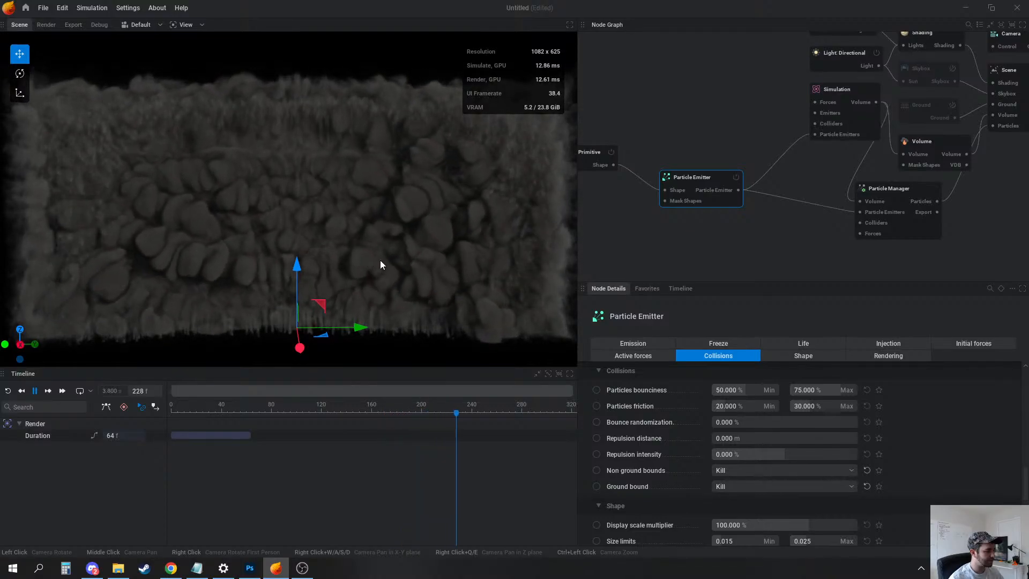
click(898, 345)
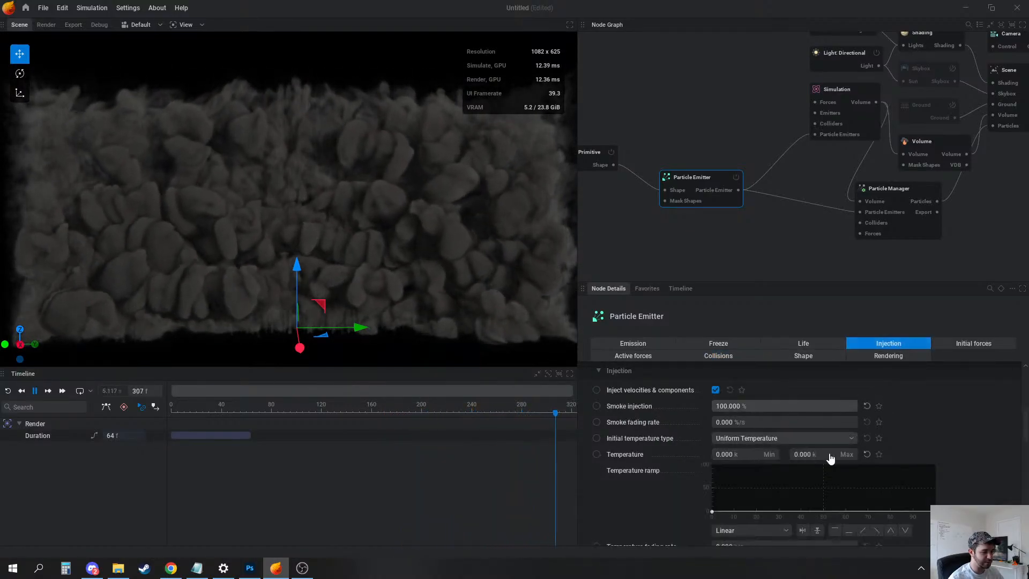
scroll(828, 461, down, 10)
drag(856, 498, 822, 488)
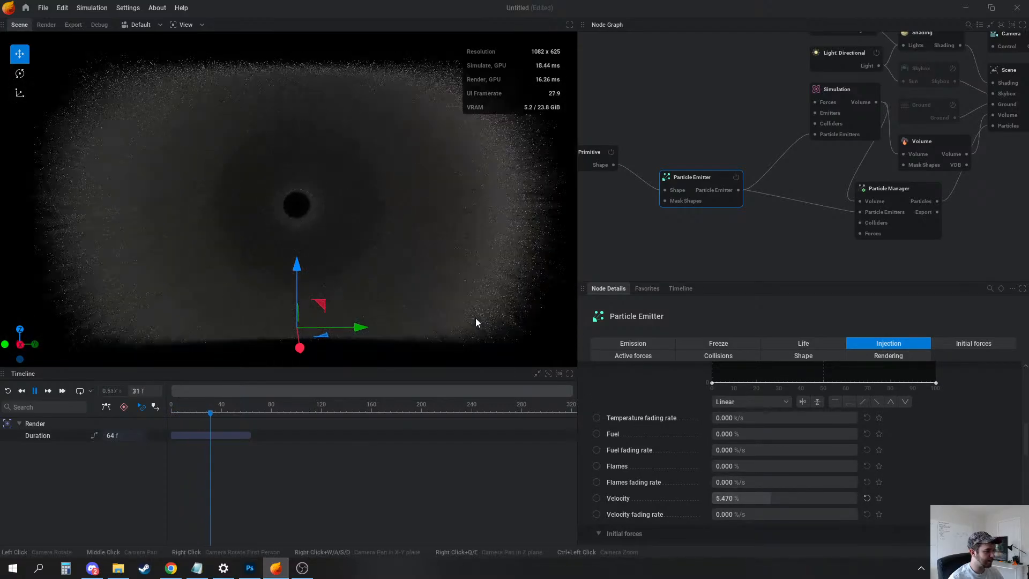
scroll(362, 245, up, 5)
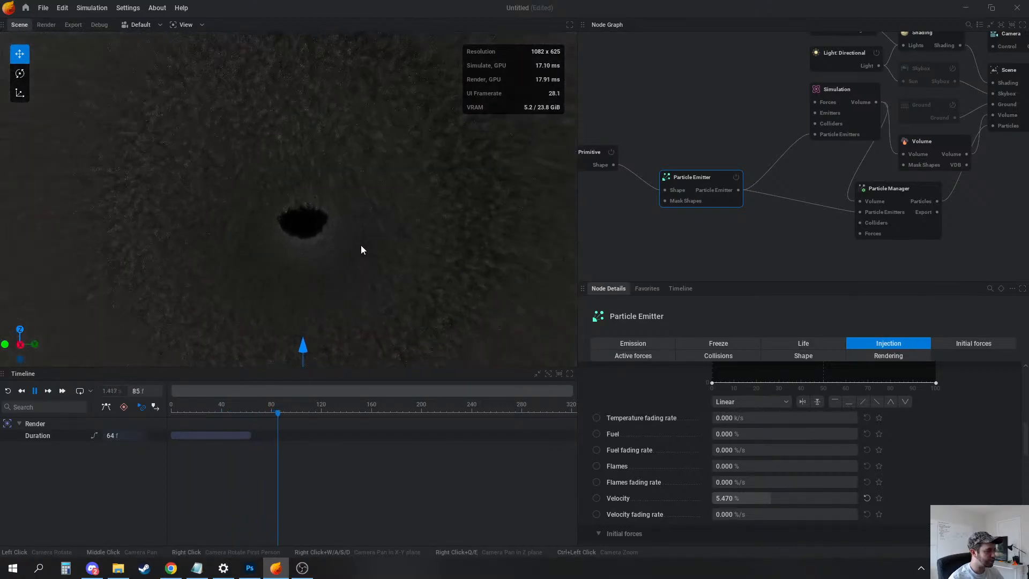
scroll(364, 251, down, 5)
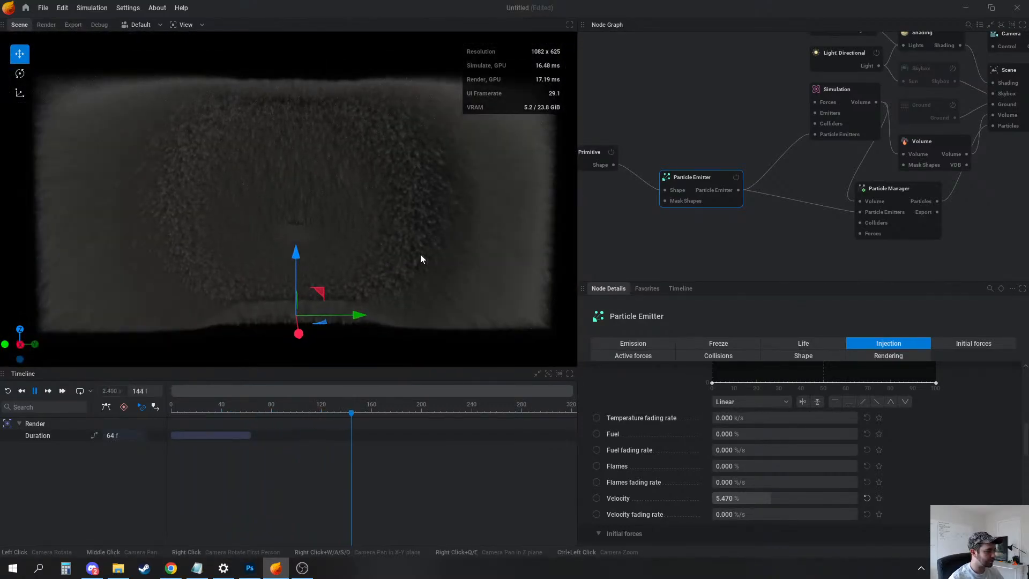
drag(365, 250, 472, 247)
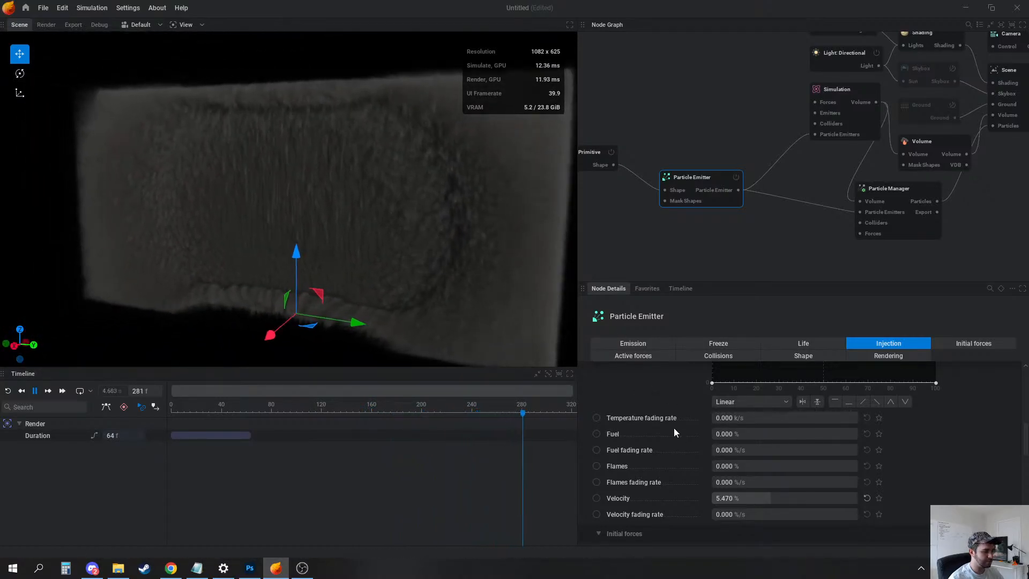
Set the emitter's smoke injection to about 21.4 % and restart the simulation
scroll(681, 396, up, 1)
scroll(708, 423, up, 8)
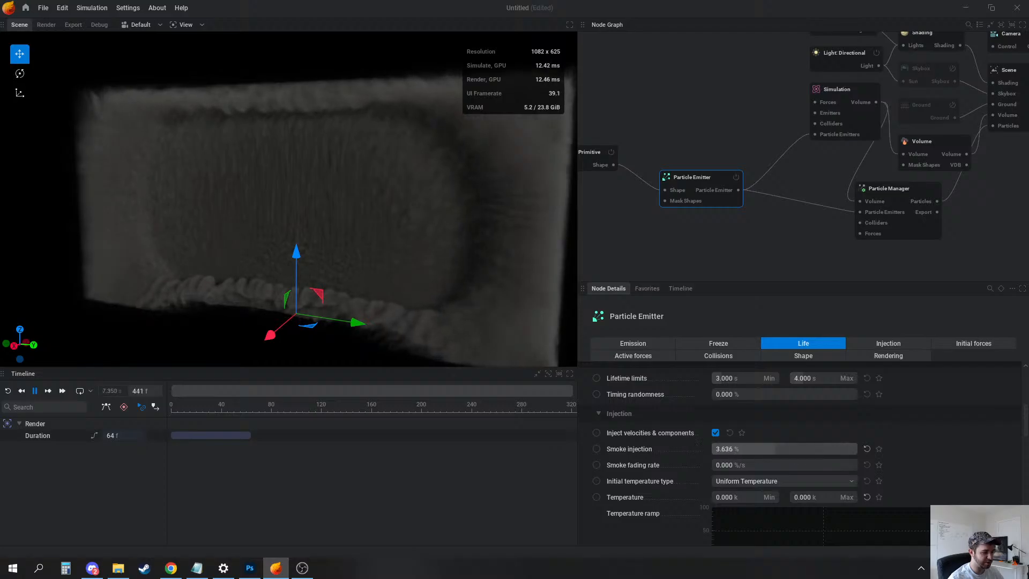
key(r)
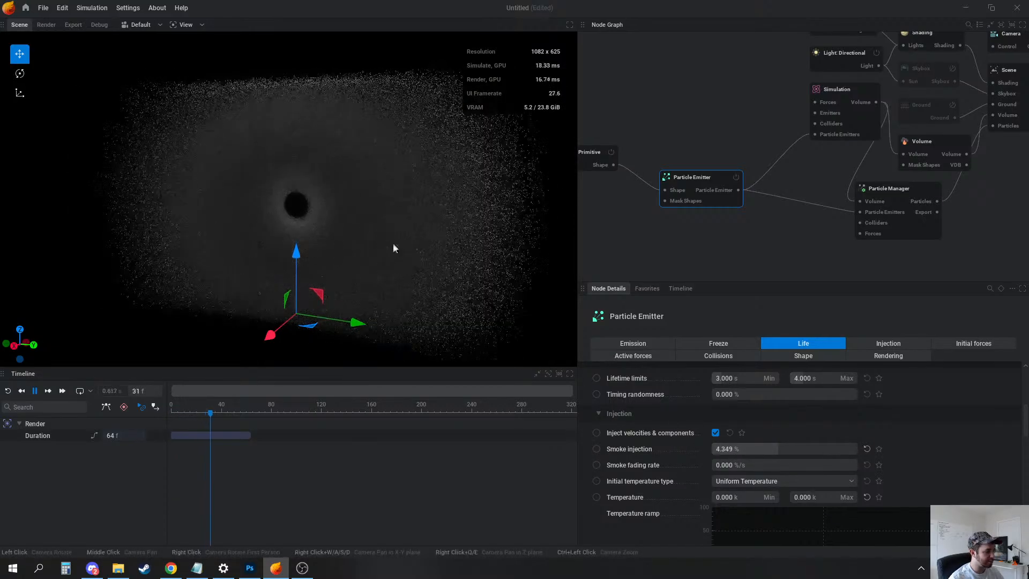
drag(394, 244, 463, 288)
drag(780, 450, 810, 449)
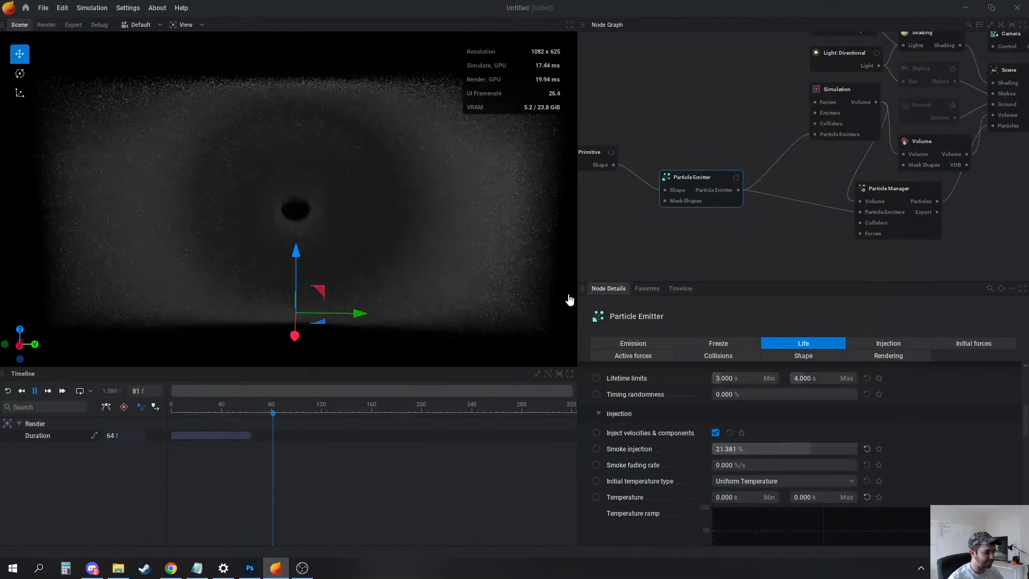
key(r)
scroll(387, 219, up, 4)
scroll(367, 230, up, 3)
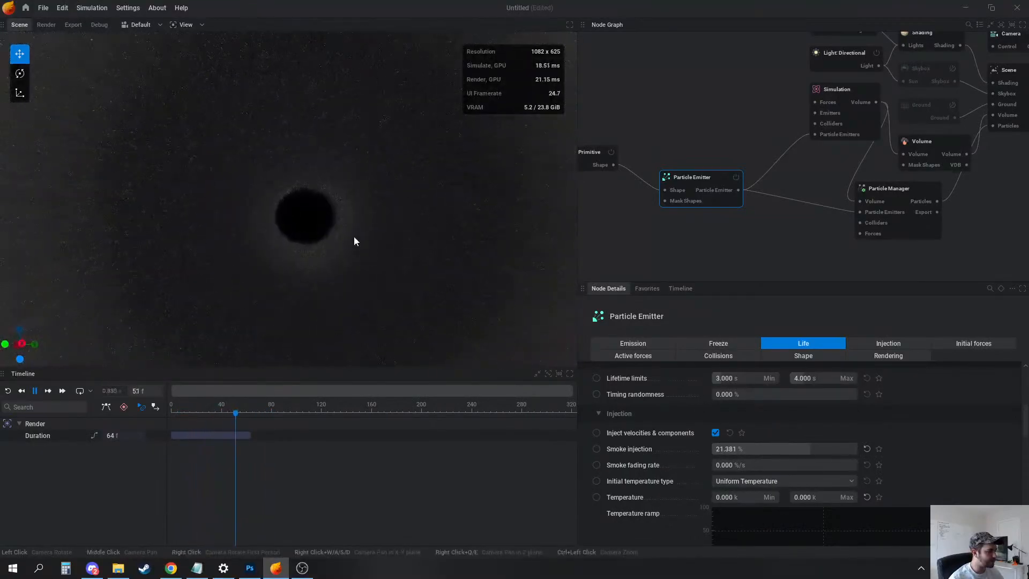
Turn off particle rendering for the emitter and set its particles type to Emissive
click(882, 356)
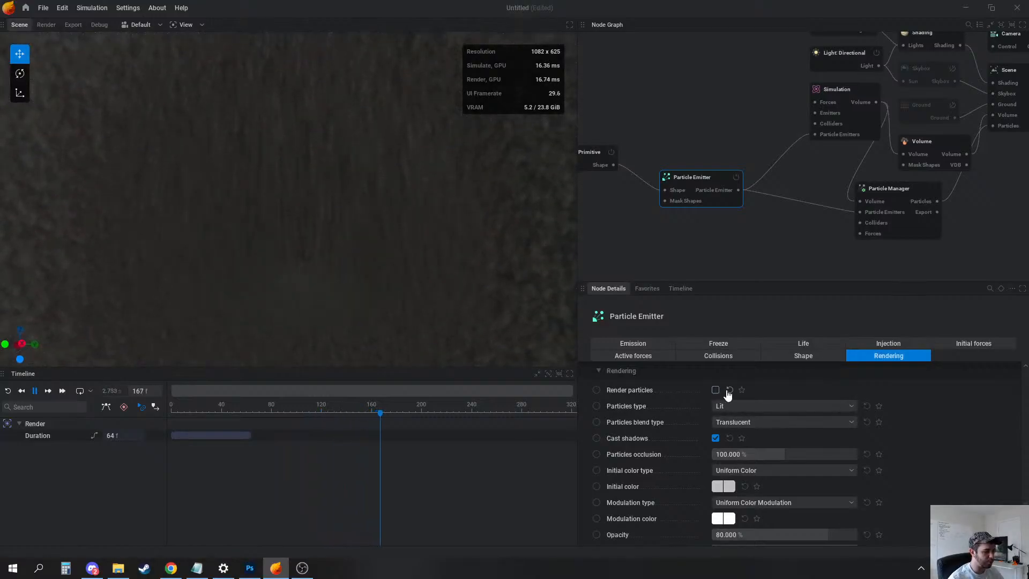
key(r)
click(739, 407)
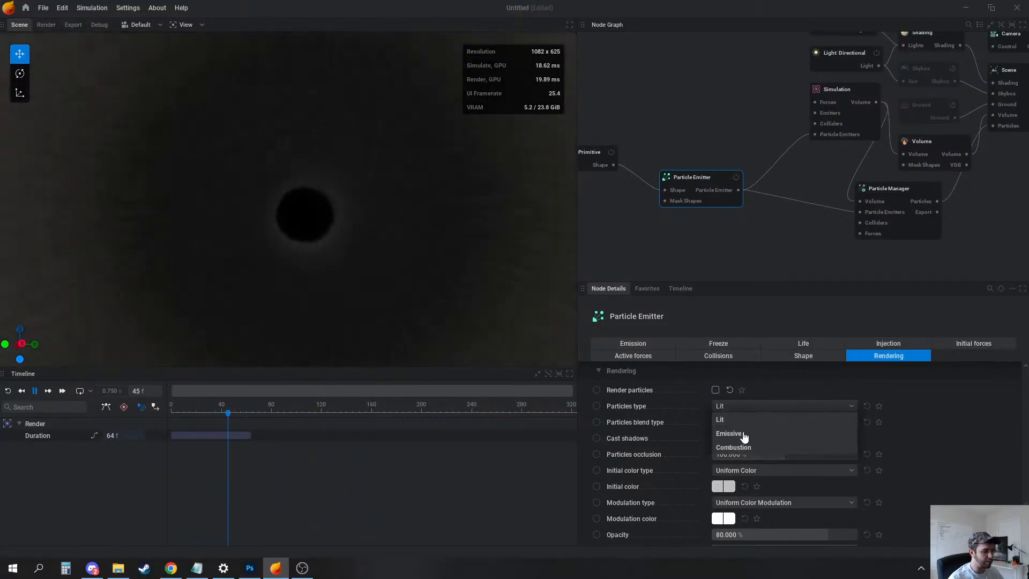
click(744, 434)
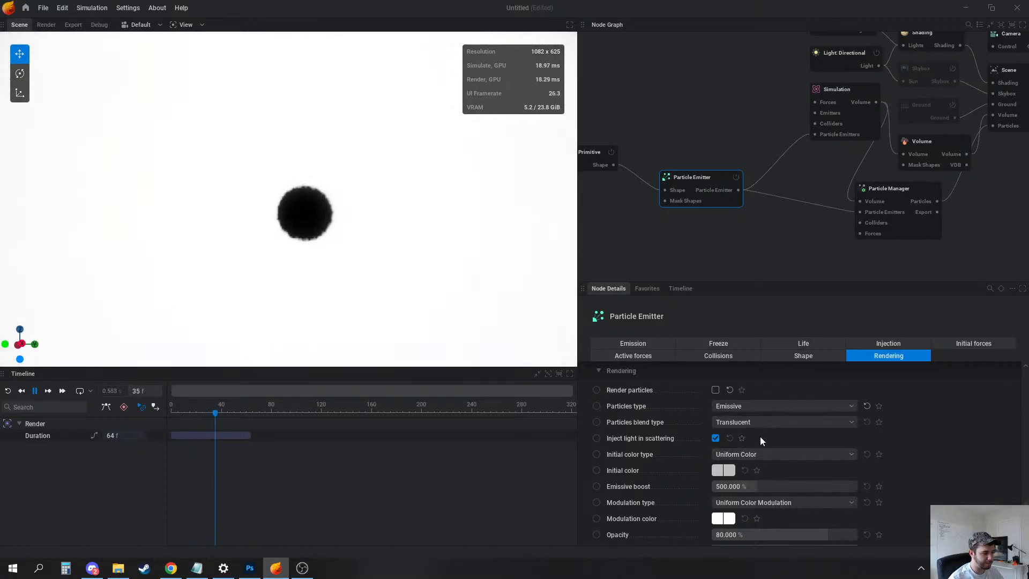
click(761, 423)
click(914, 436)
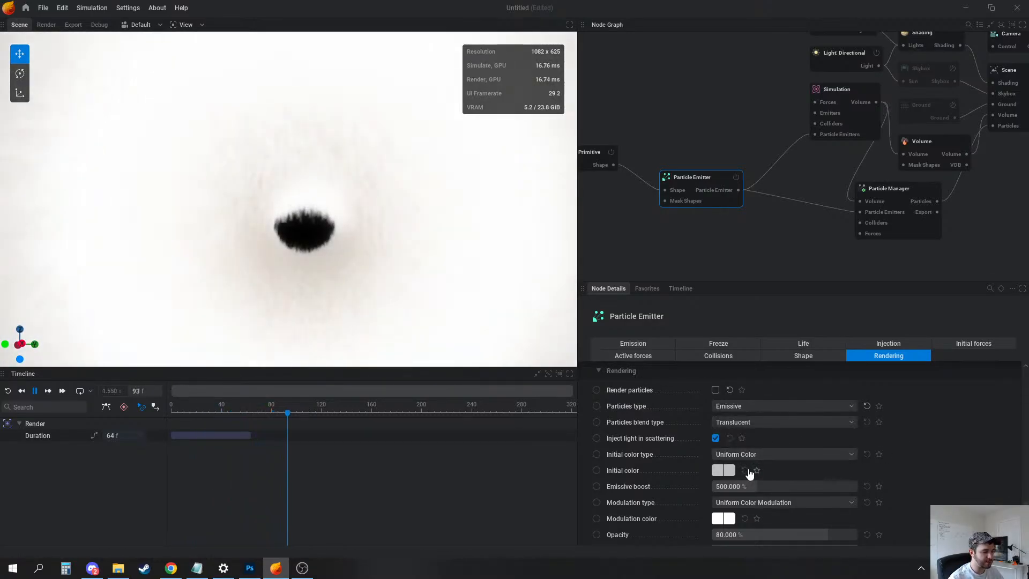
Set the emitter's emissive boost to about 1281 % and restart the simulation
drag(779, 487, 879, 488)
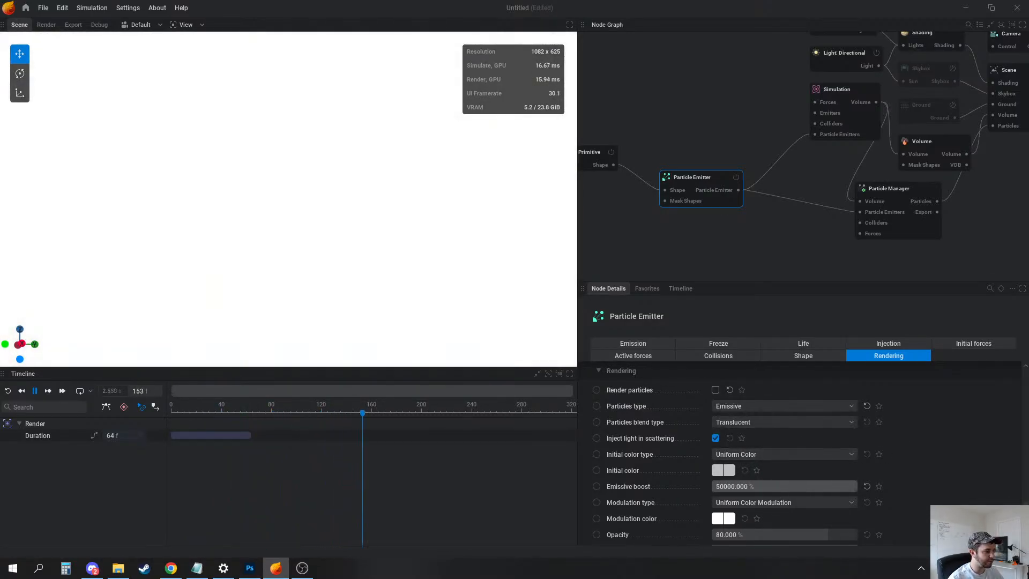
drag(788, 487, 770, 487)
key(r)
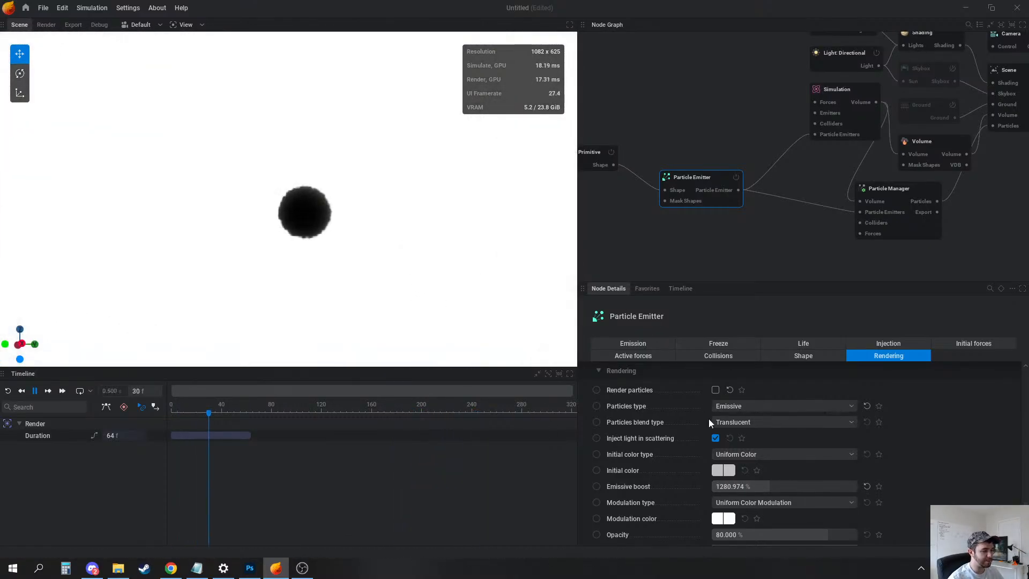
Change the emitter's initial particle color to white and its modulation type to Modulation Over Life
click(723, 471)
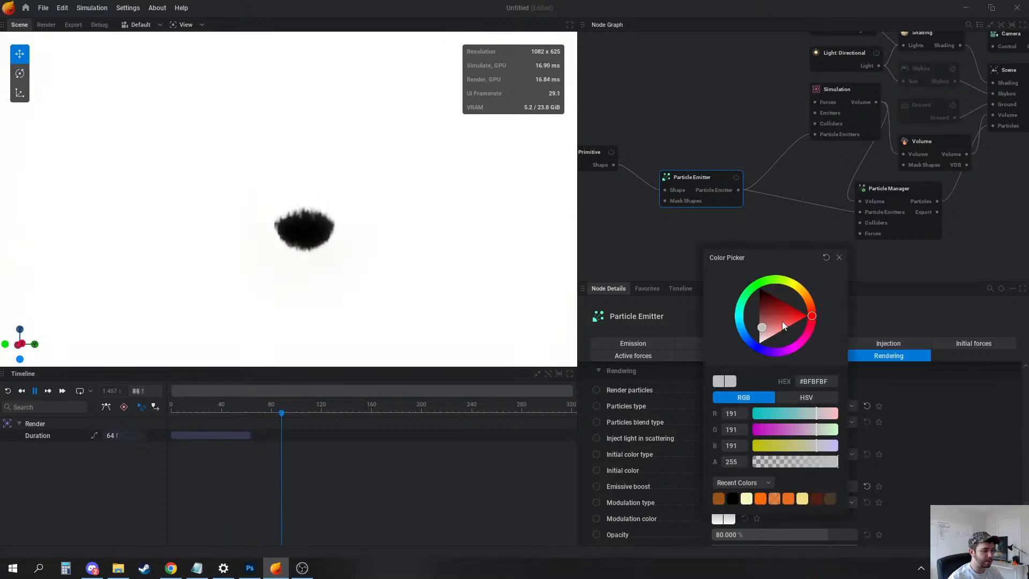
drag(782, 321, 747, 352)
click(905, 441)
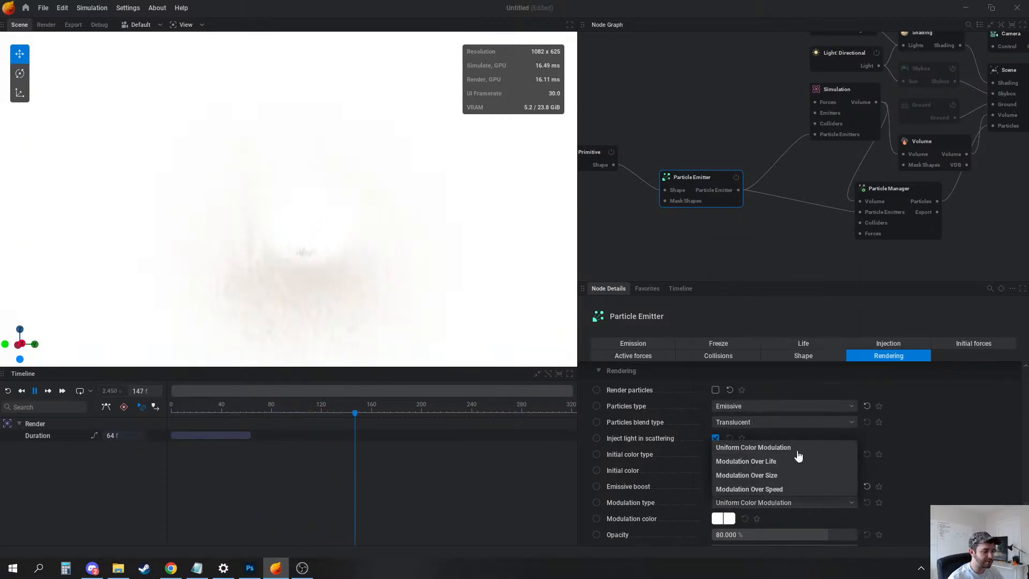
click(770, 504)
click(785, 462)
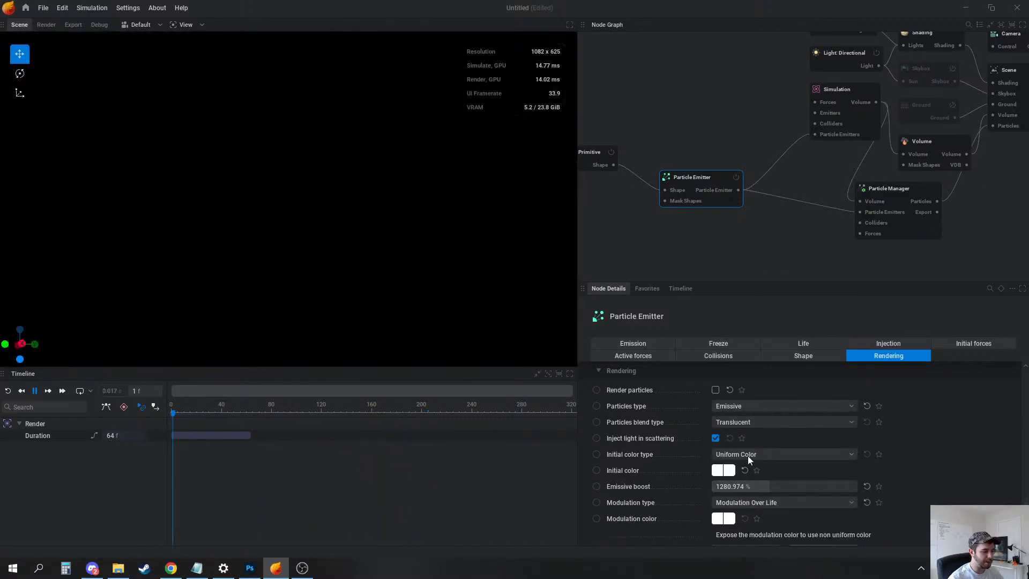
Set the minimum of the emitter's particle lifetime limits to 2 s
click(805, 342)
click(737, 391)
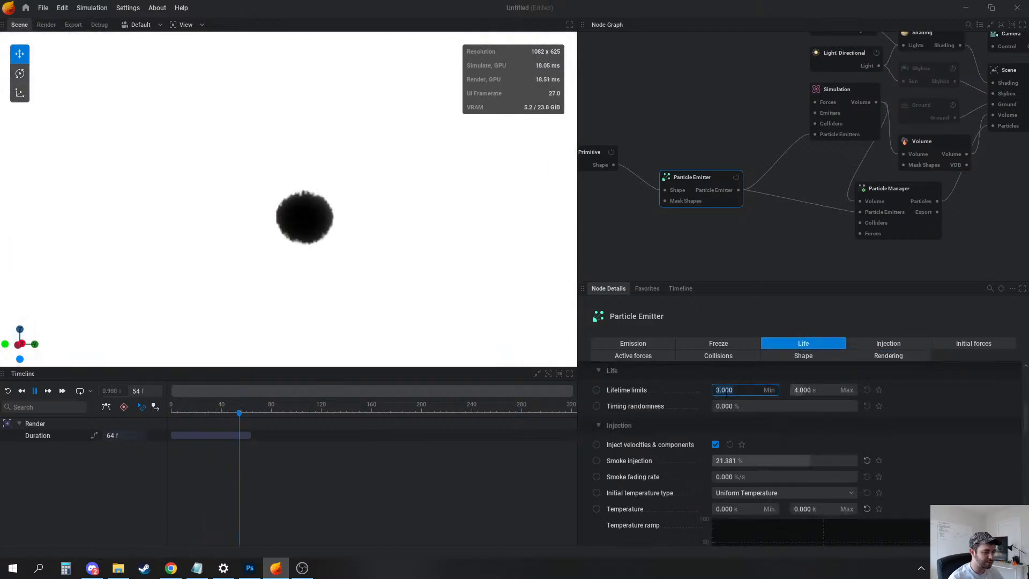
text(2)
key(Return)
key(1)
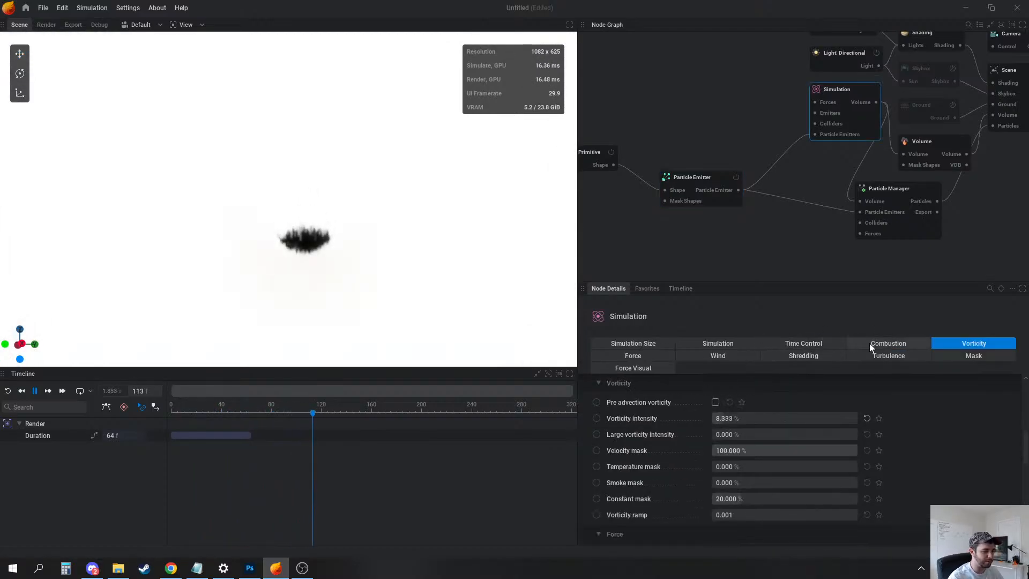
click(888, 343)
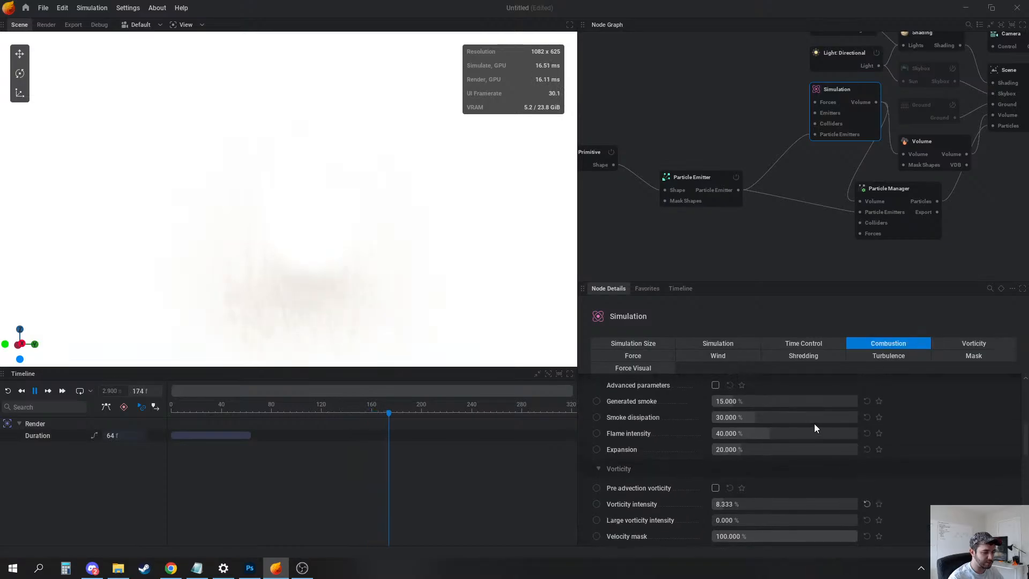
click(804, 343)
click(899, 343)
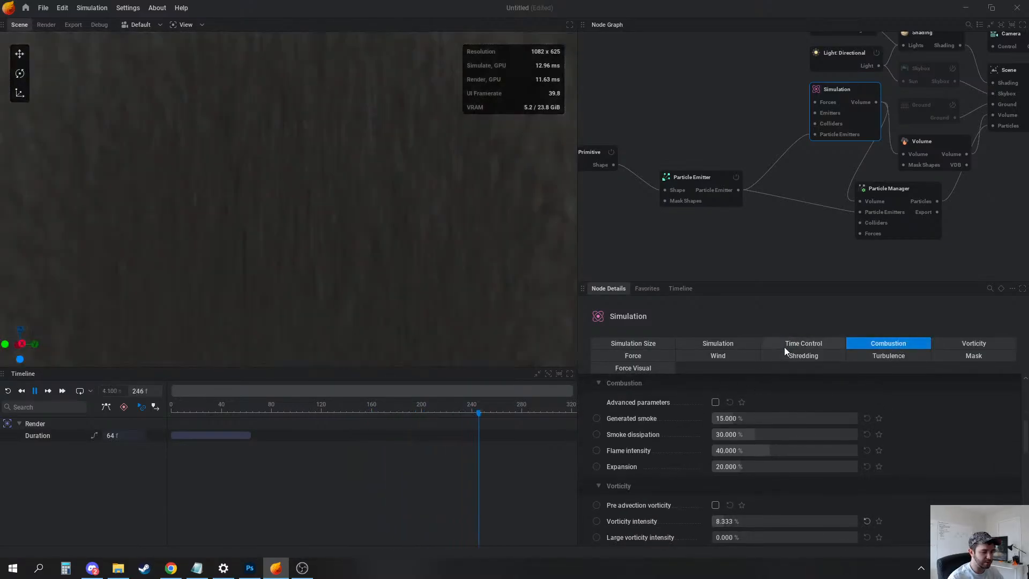
click(784, 346)
Set the maximum of the Particle Emitter's lifetime limits to 1.2 s and restart the simulation
click(701, 177)
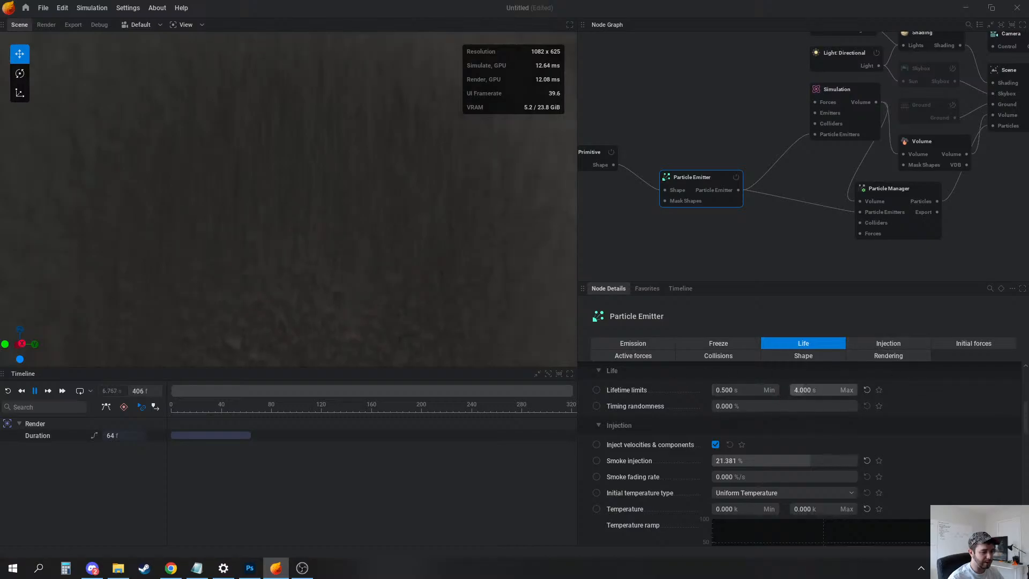
click(820, 390)
text(1.2)
key(Return)
key(r)
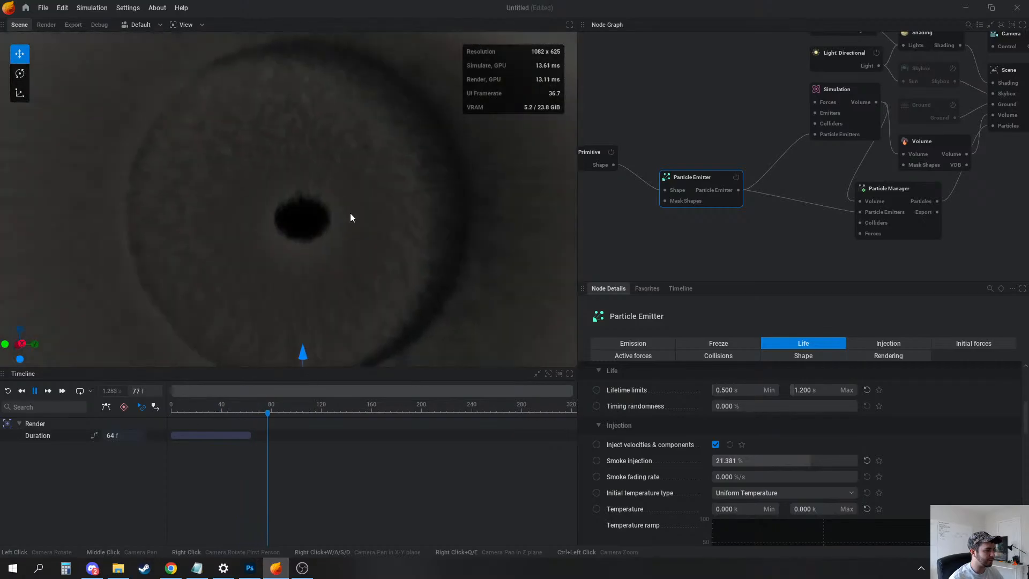
scroll(351, 214, down, 5)
mouse_move(342, 213)
mouse_down()
mouse_move(268, 220)
mouse_move(364, 210)
mouse_move(344, 213)
mouse_up()
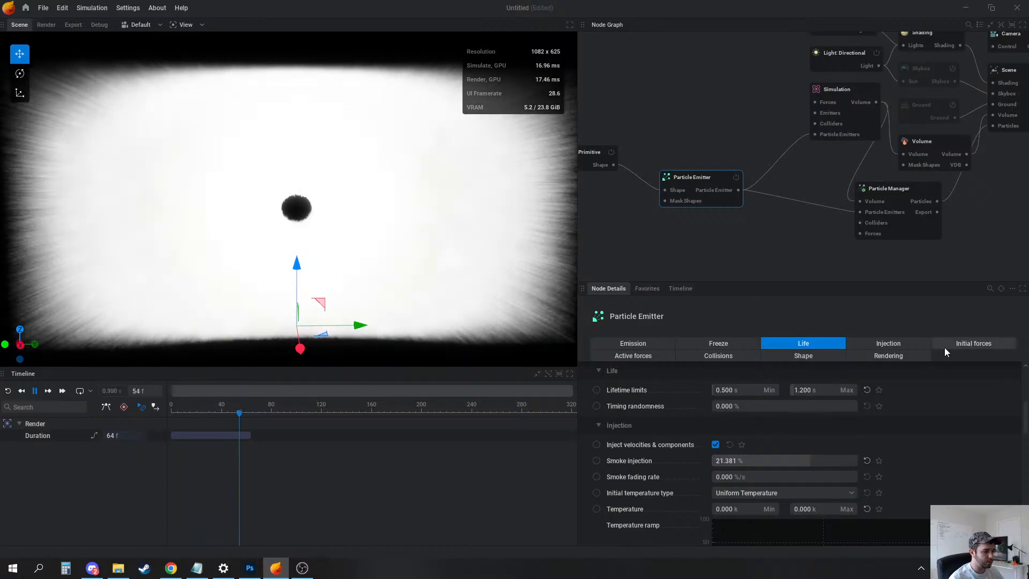
Raise the maximum of the emitter's particles physics limits to 100 %
click(973, 343)
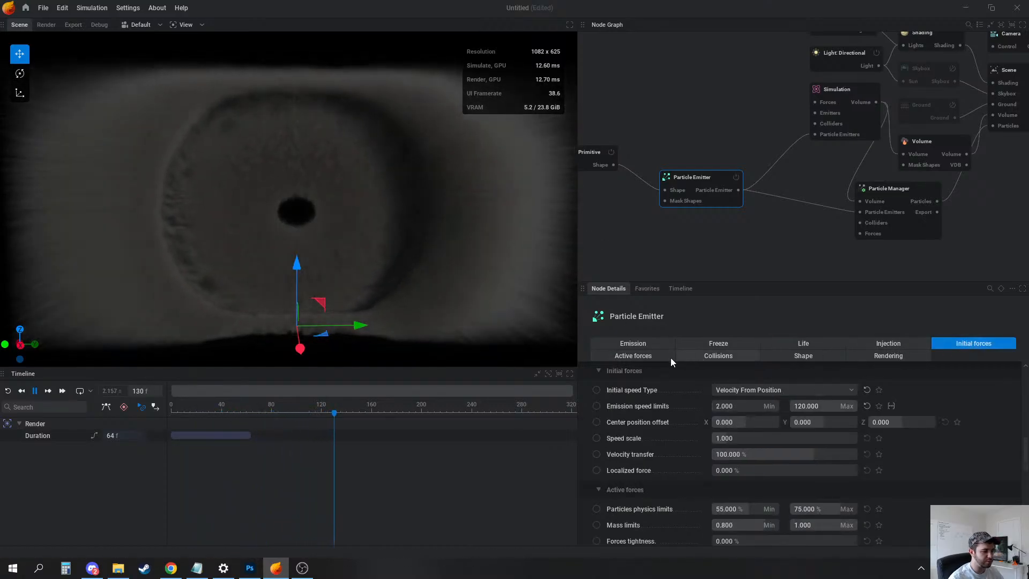
click(652, 357)
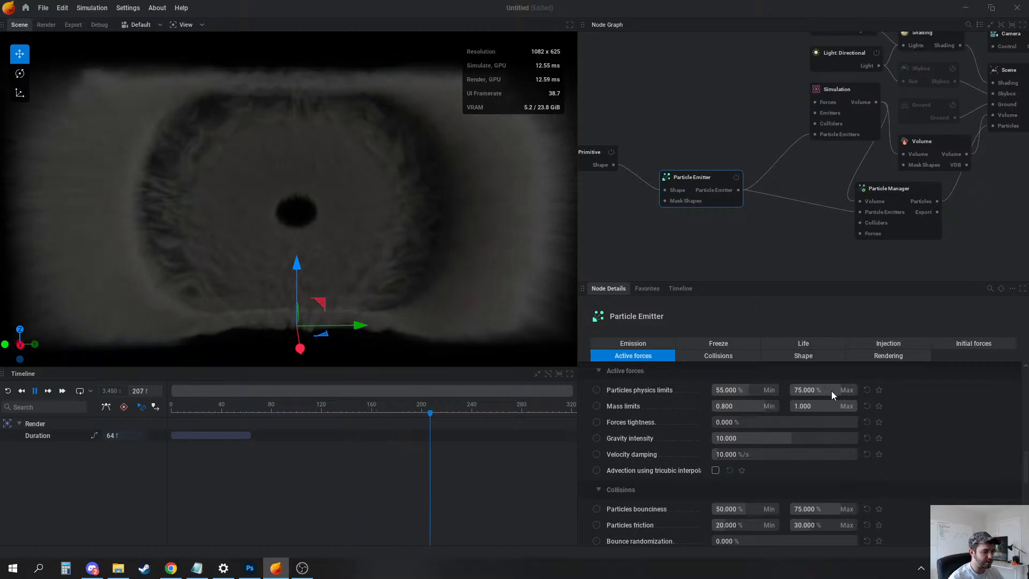
drag(799, 392, 844, 393)
Connect a new Force: Noise node to the Particle Manager's forces, set its amplitude to 6.2 and restart the simulation
scroll(849, 236, up, 1)
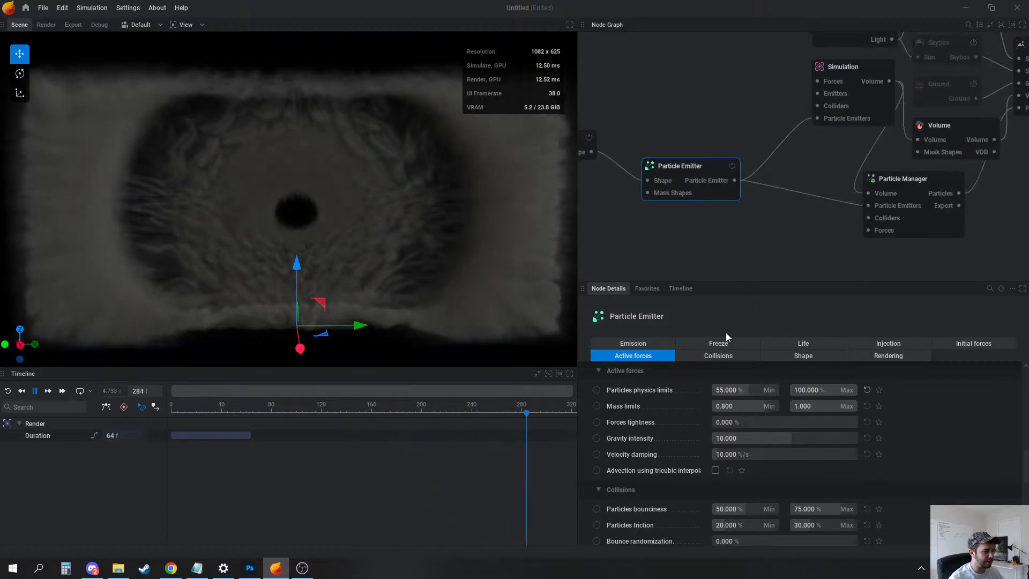
drag(869, 231, 829, 234)
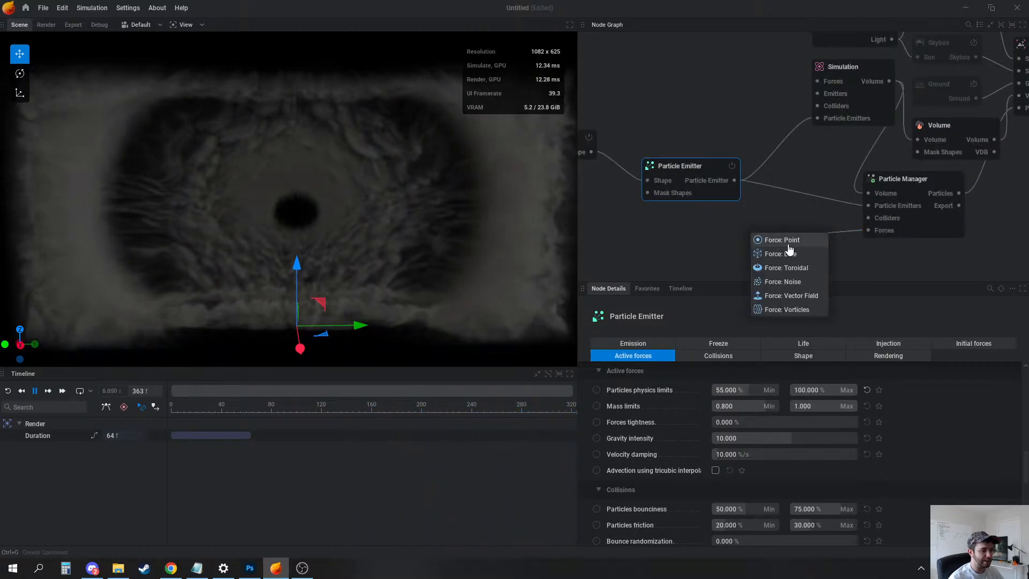
click(787, 282)
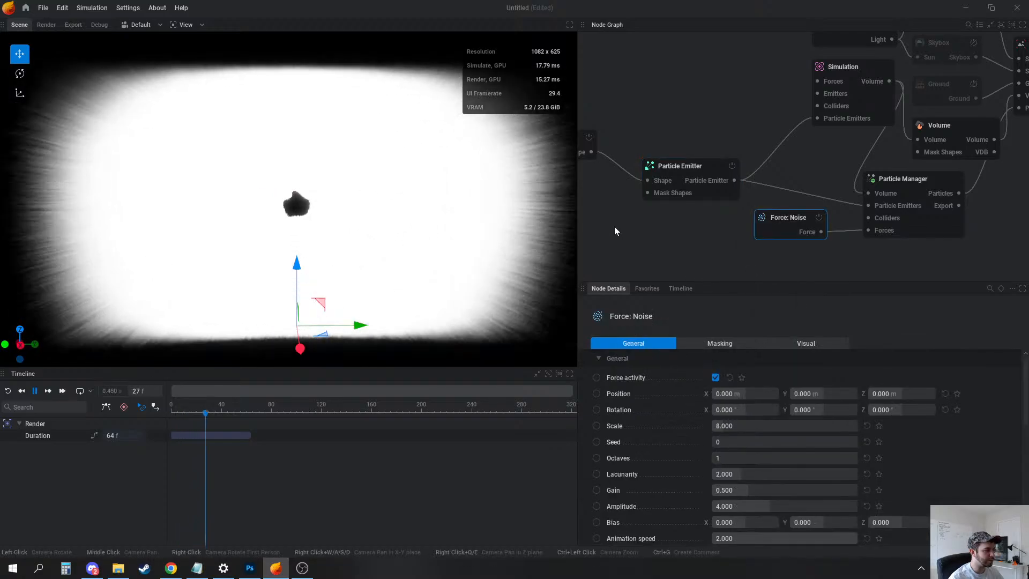
drag(747, 505, 802, 506)
key(r)
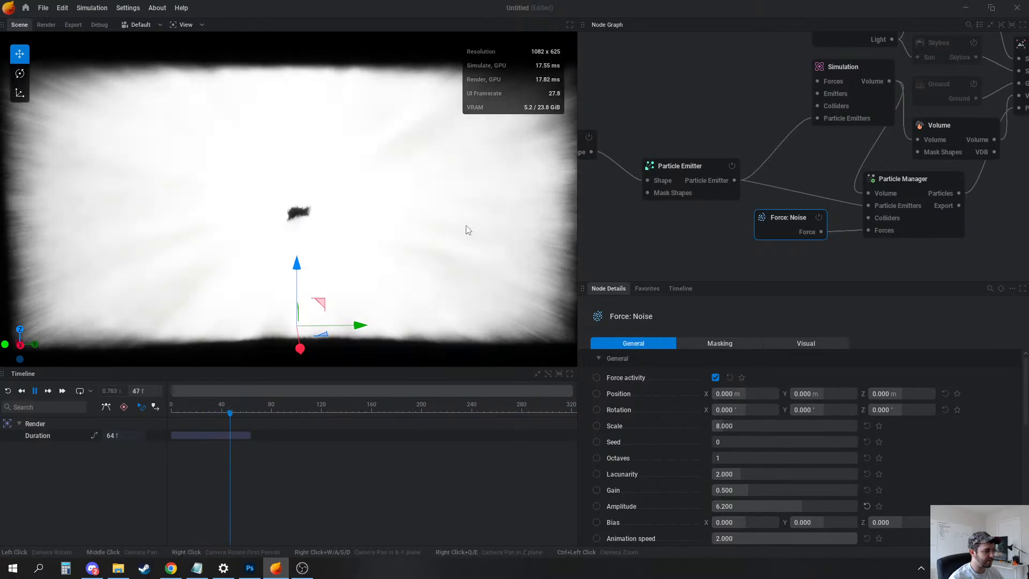
scroll(354, 213, up, 3)
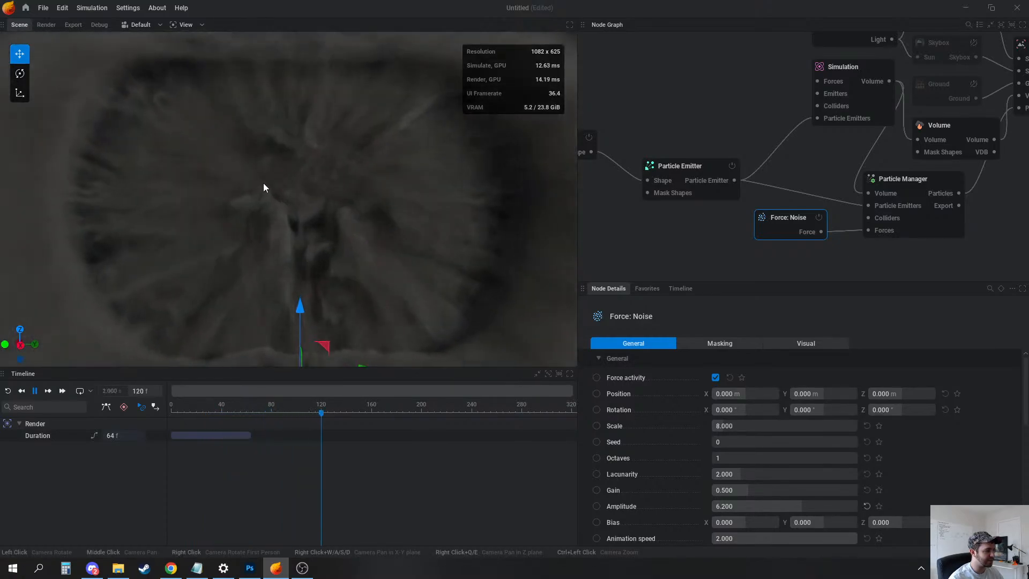
scroll(352, 195, up, 1)
scroll(313, 203, down, 2)
drag(313, 203, 400, 208)
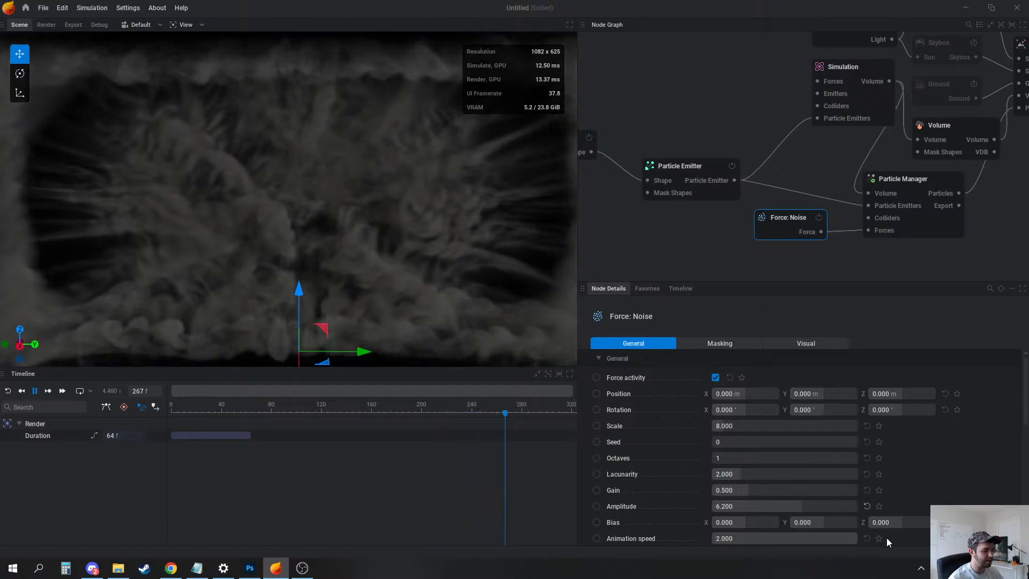
Set the Particle Emitter's gravity intensity to about 83.3 and replay the simulation from the start, pausing early in the burst
click(912, 179)
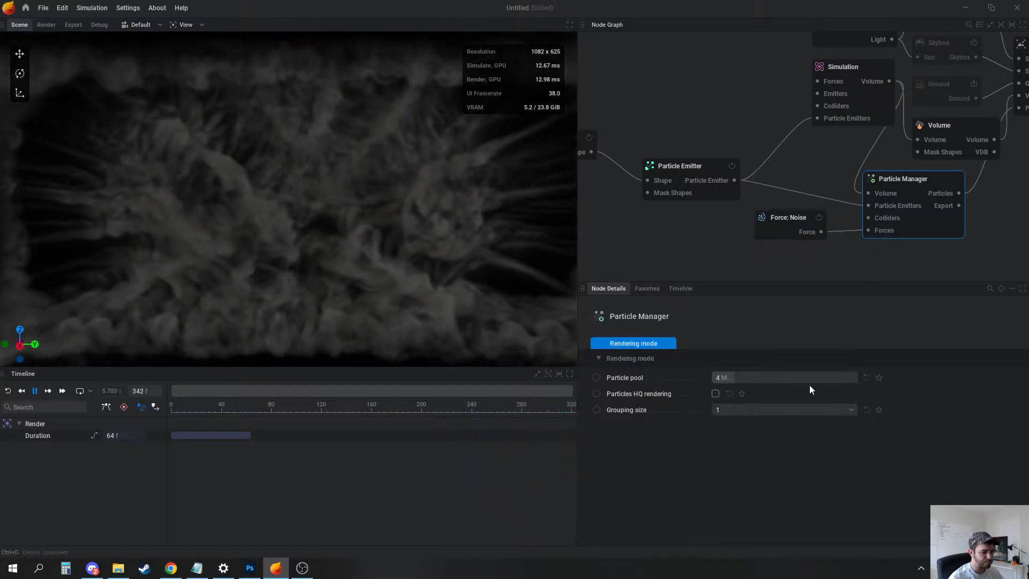
click(703, 184)
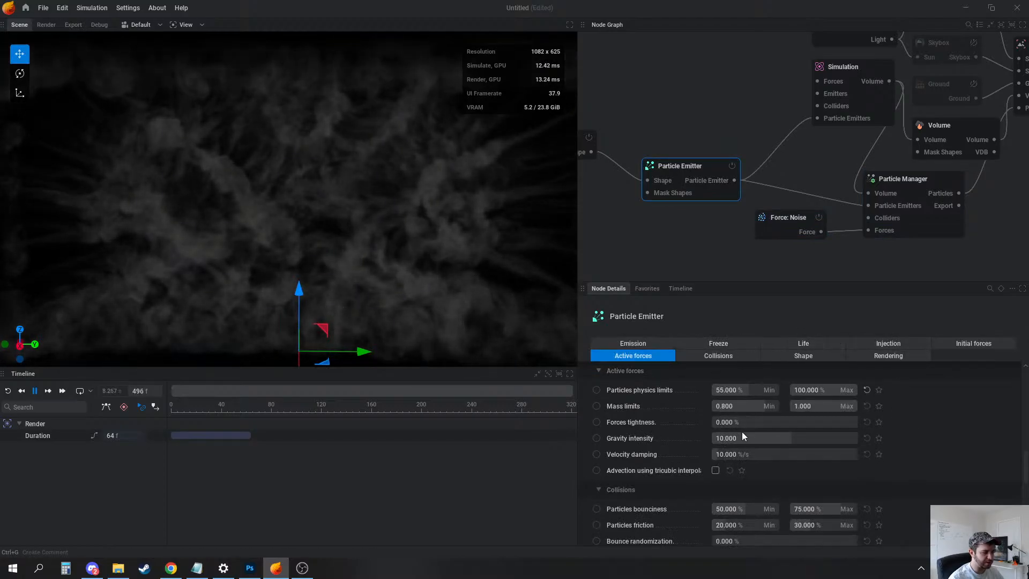
drag(741, 433, 825, 434)
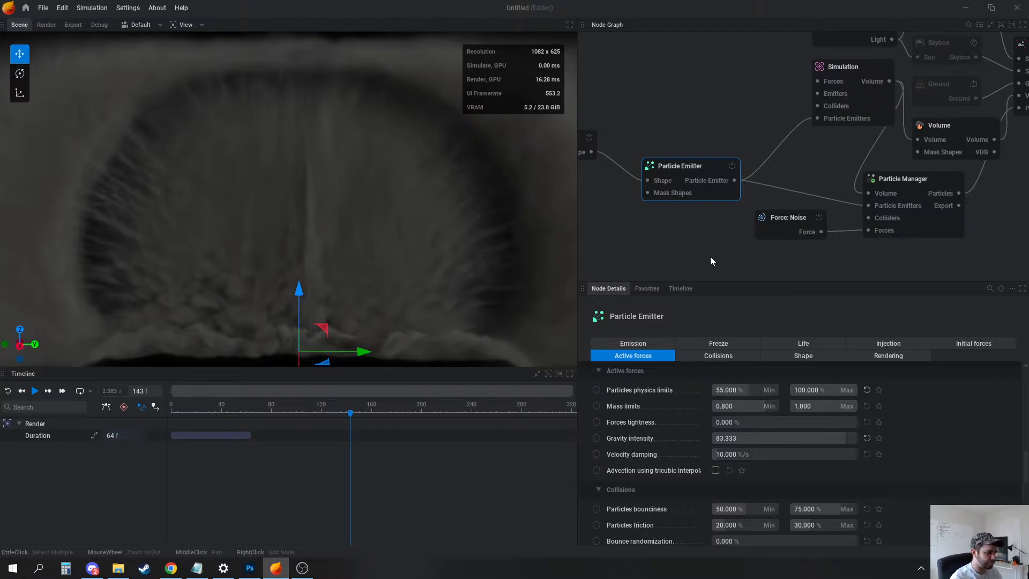
key(r)
key(space)
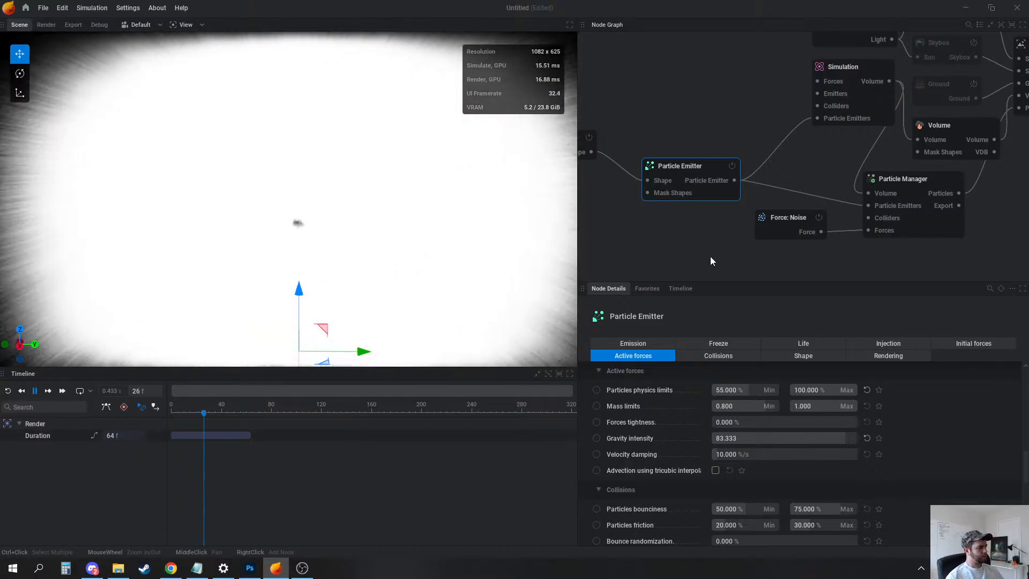
key(space)
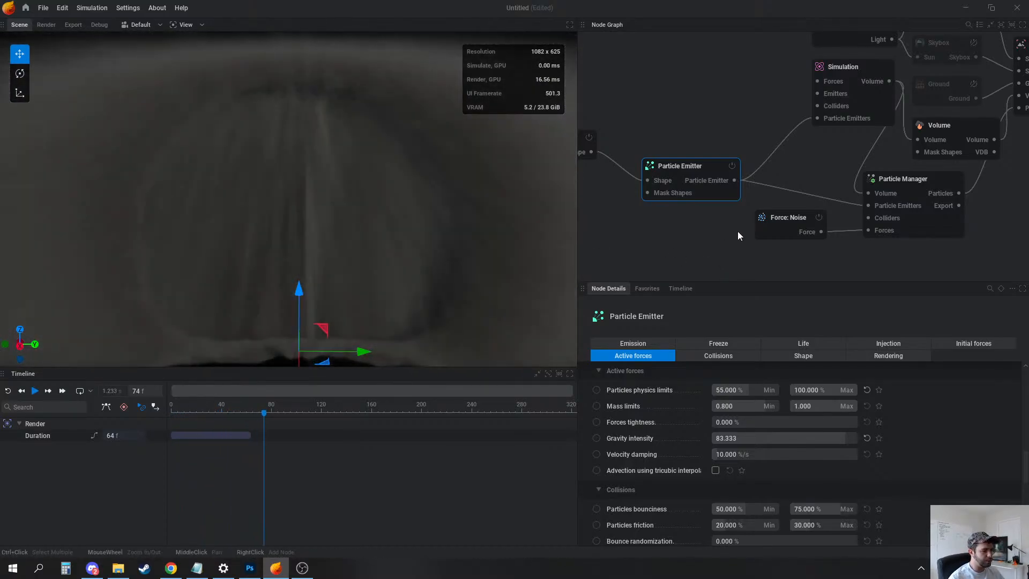
key(r)
key(space)
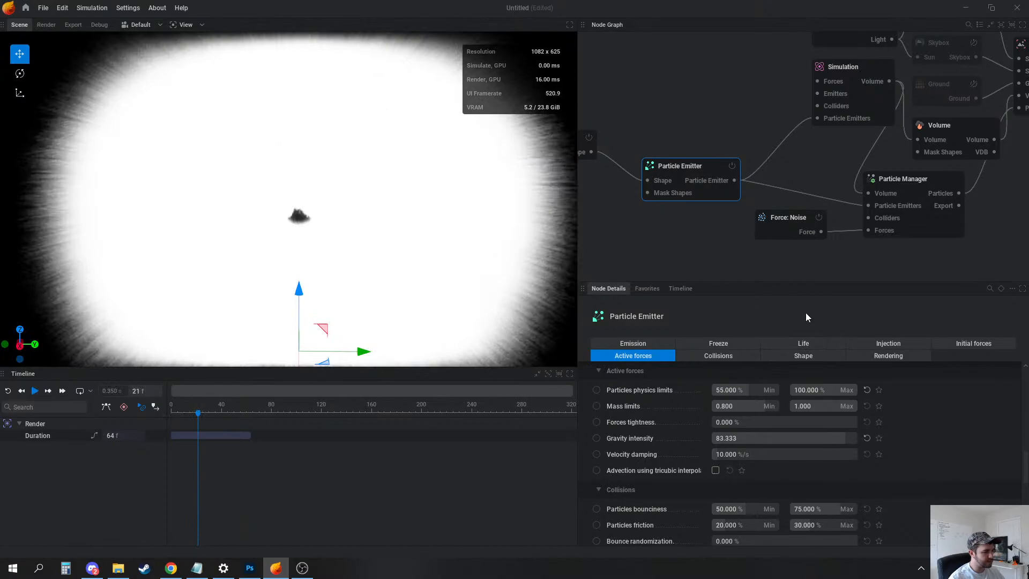
Expose the emitter's modulation color as a node input and connect a new Color Gradient node to it
click(894, 345)
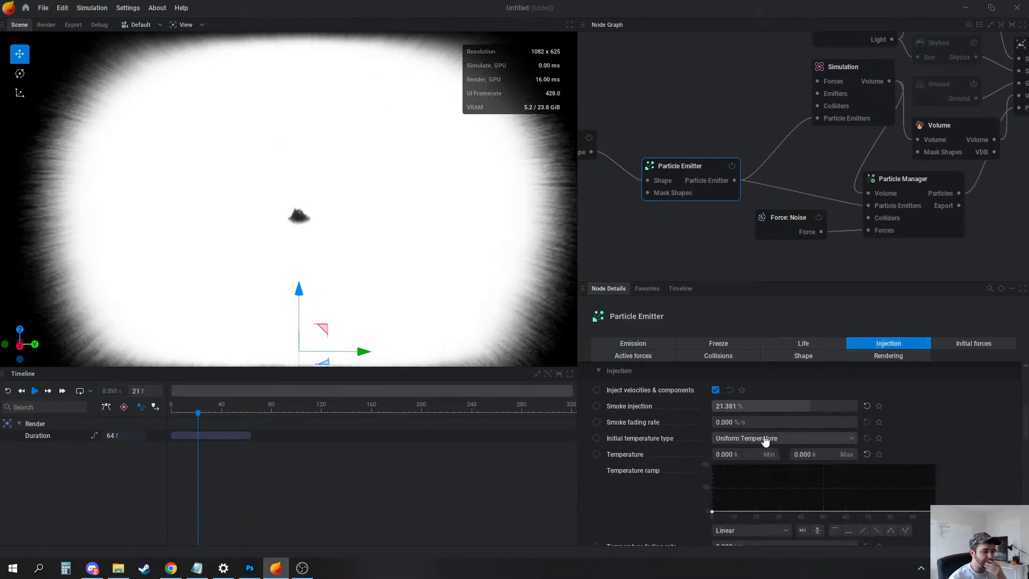
click(886, 358)
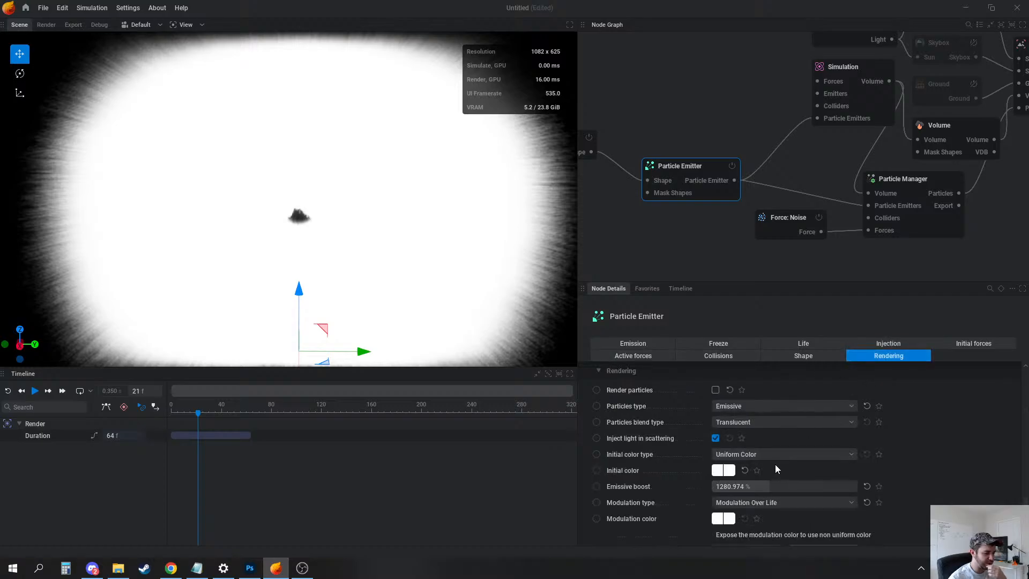
scroll(715, 512, down, 1)
click(597, 498)
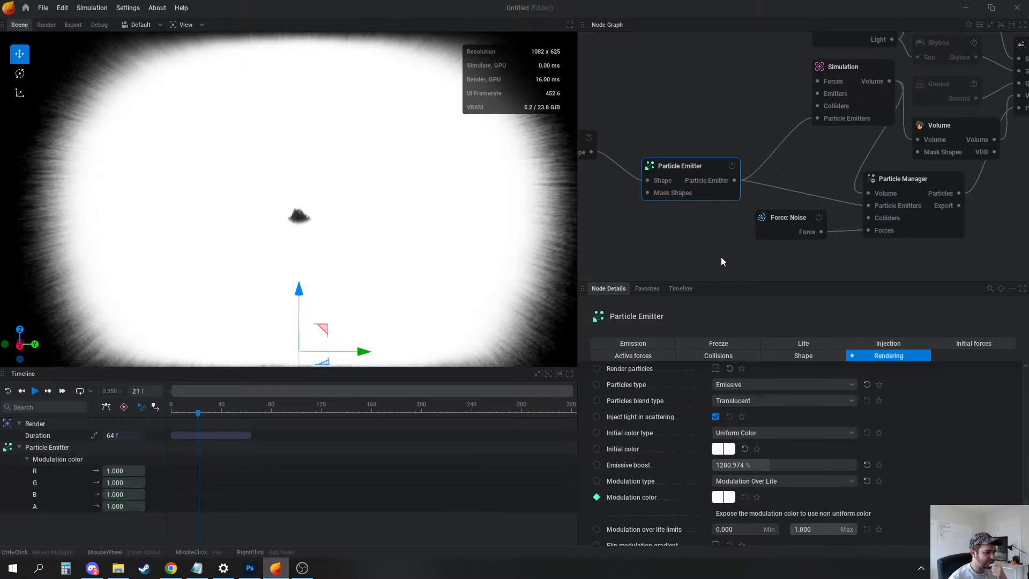
middle_drag(695, 266, 785, 232)
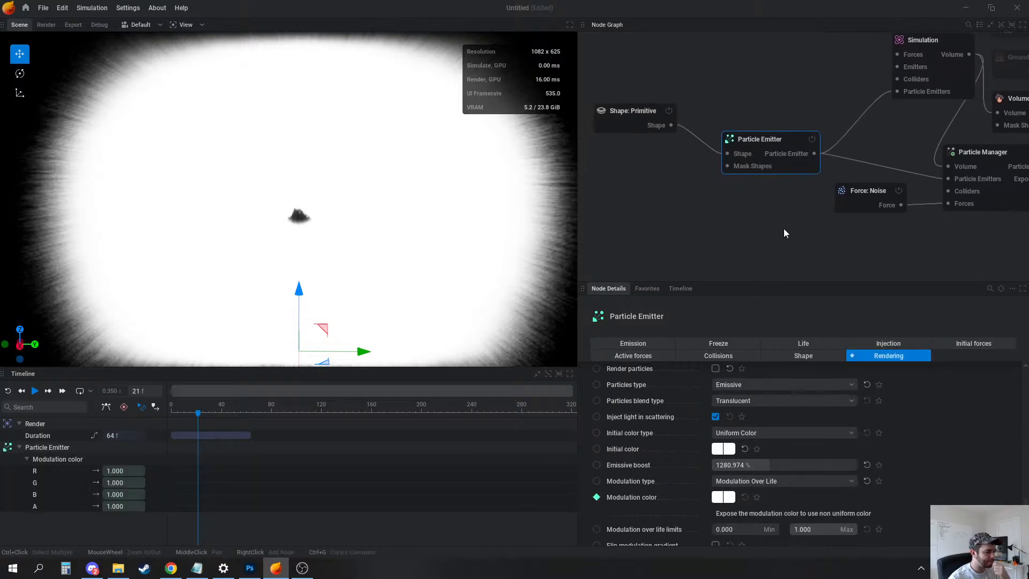
click(597, 497)
drag(727, 179, 686, 220)
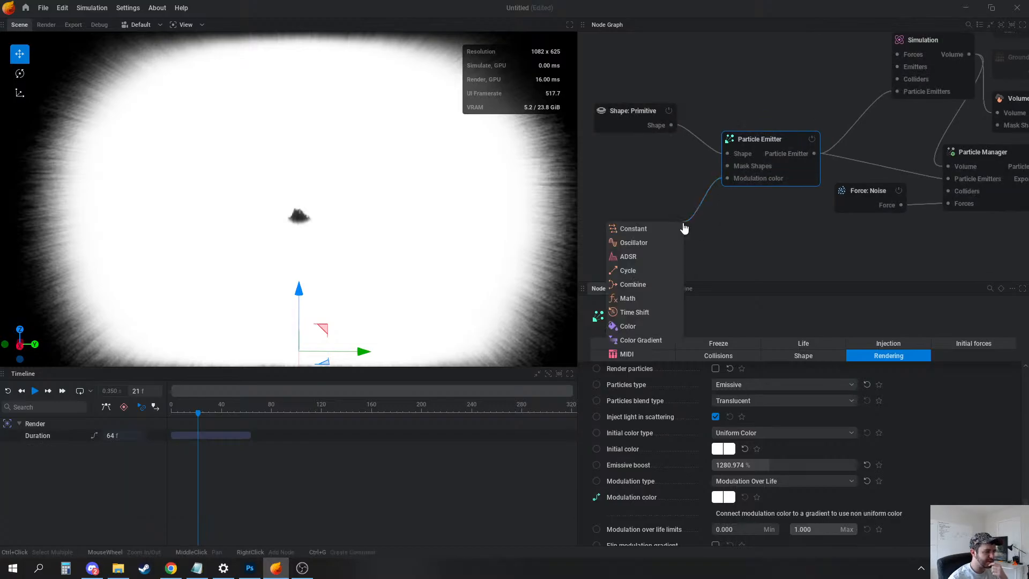
click(633, 340)
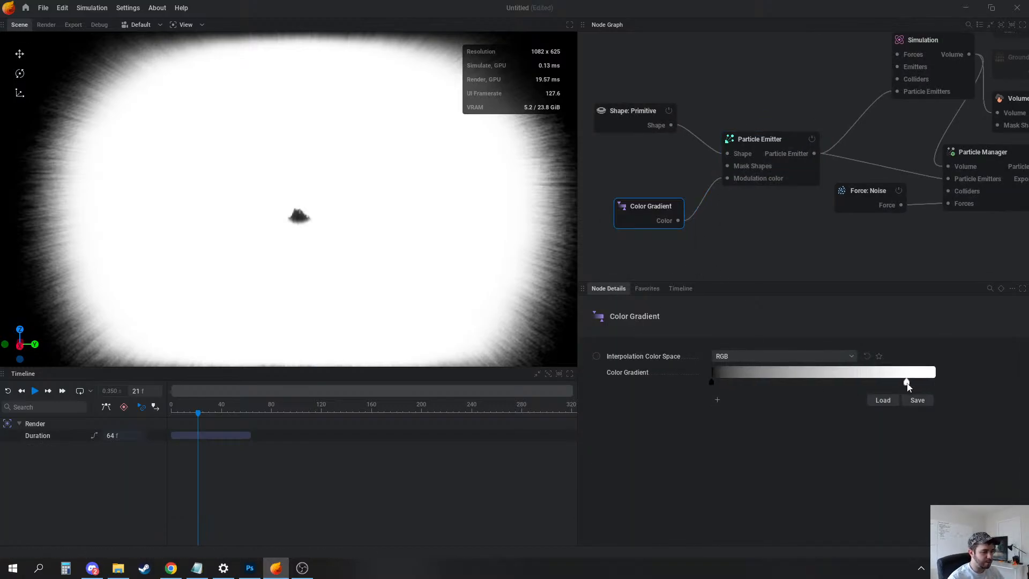
Give the color gradient a tan stop (#B68E5C) near its start and a dark brown stop (#512113) past the middle
double_click(734, 383)
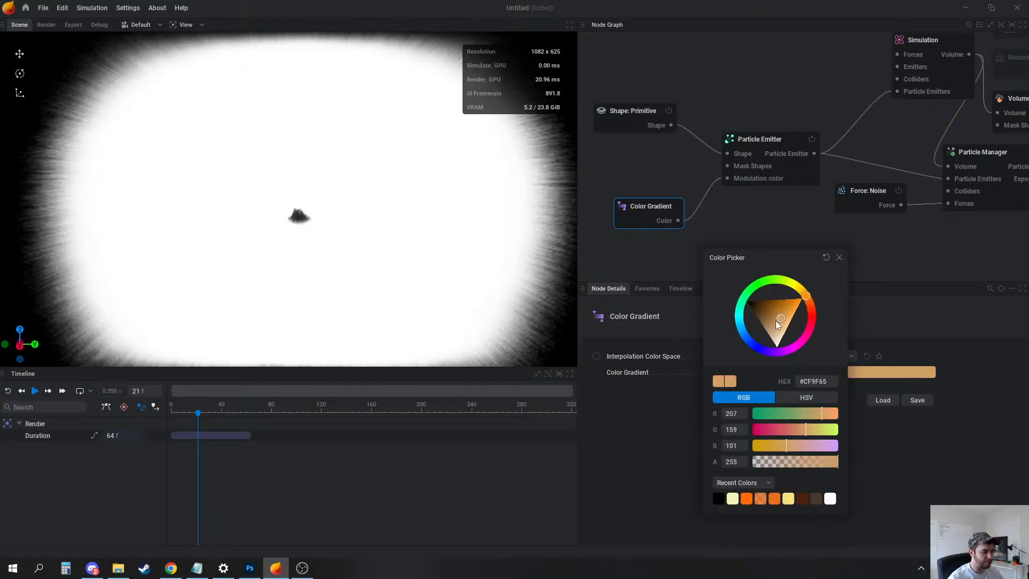
click(929, 483)
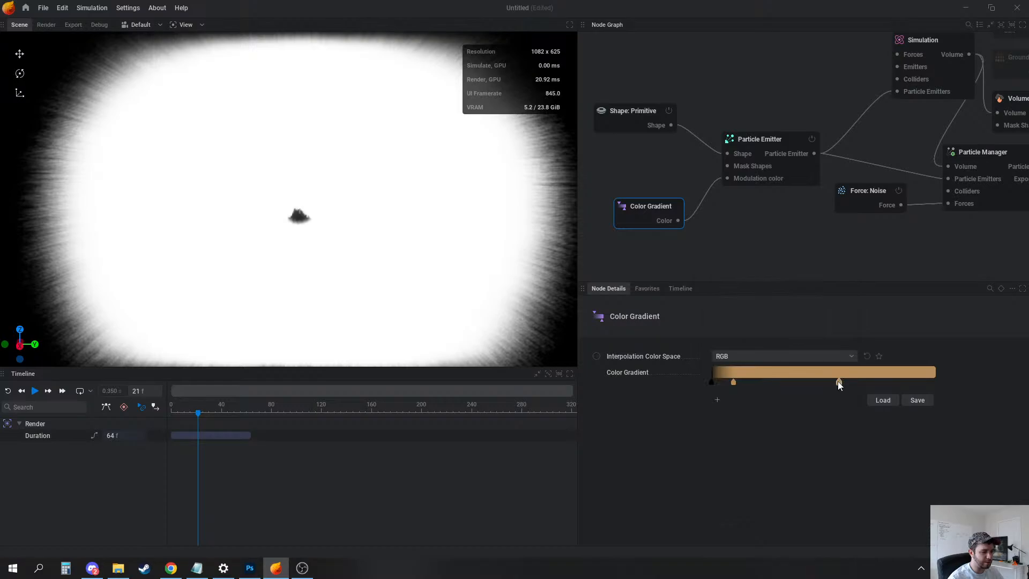
double_click(840, 383)
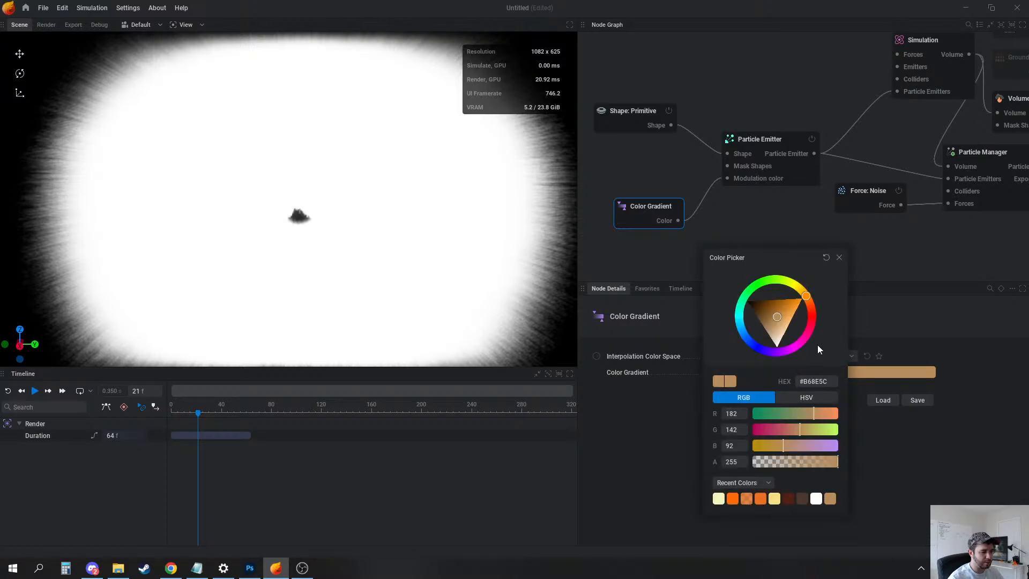
click(790, 499)
click(919, 464)
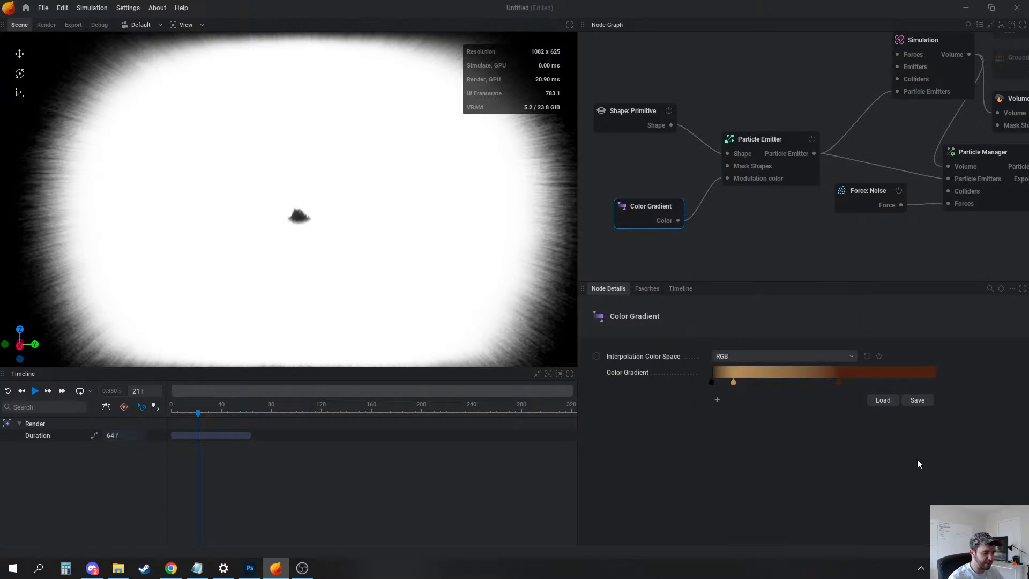
Keep the gradient's first stop black, add a black stop at its far end, and resume the simulation
double_click(717, 382)
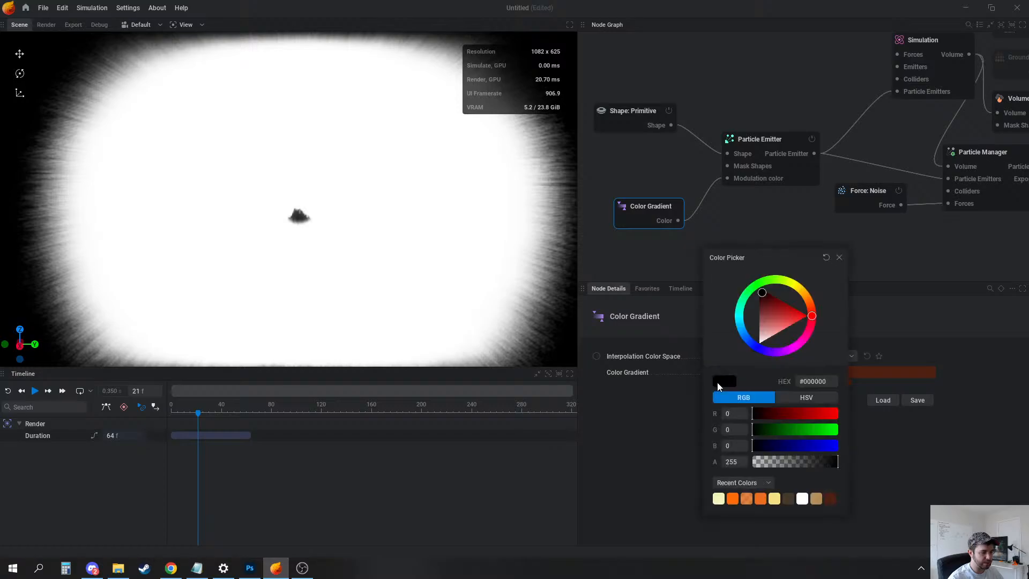
click(895, 493)
double_click(930, 383)
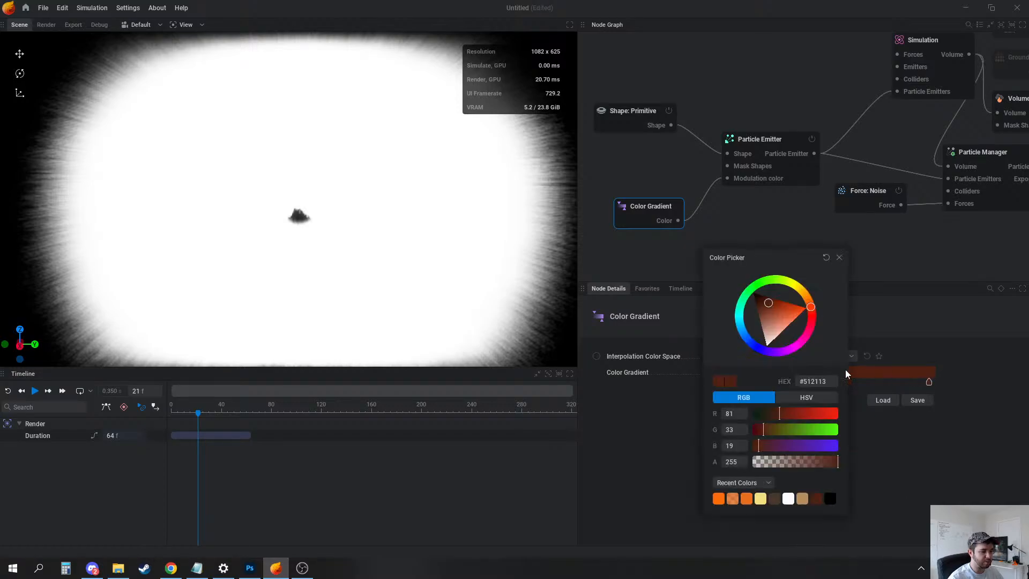
click(946, 473)
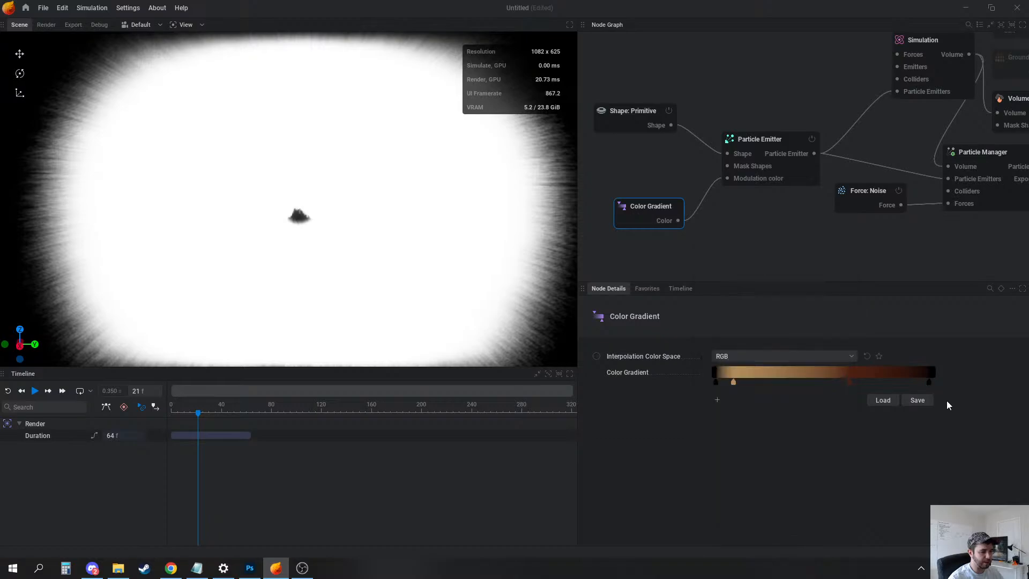
key(space)
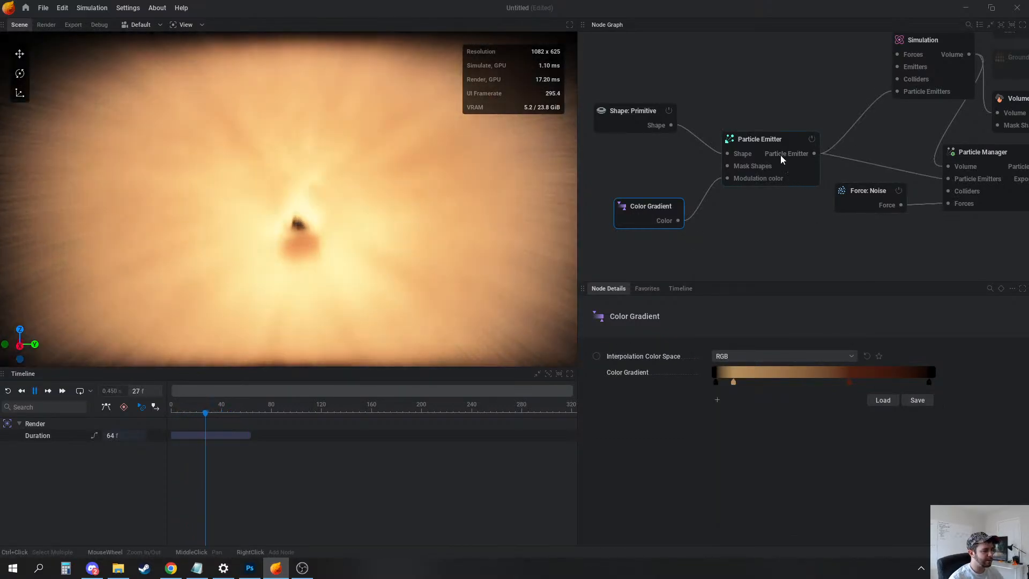
Set the Particle Emitter's smoke injection to 100 %
click(769, 141)
click(917, 345)
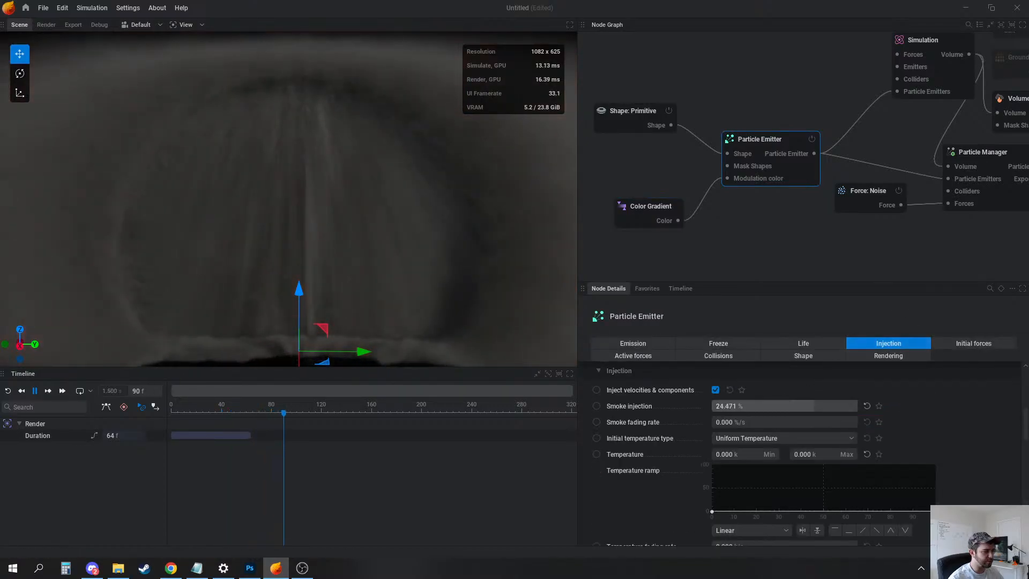
drag(806, 406, 856, 406)
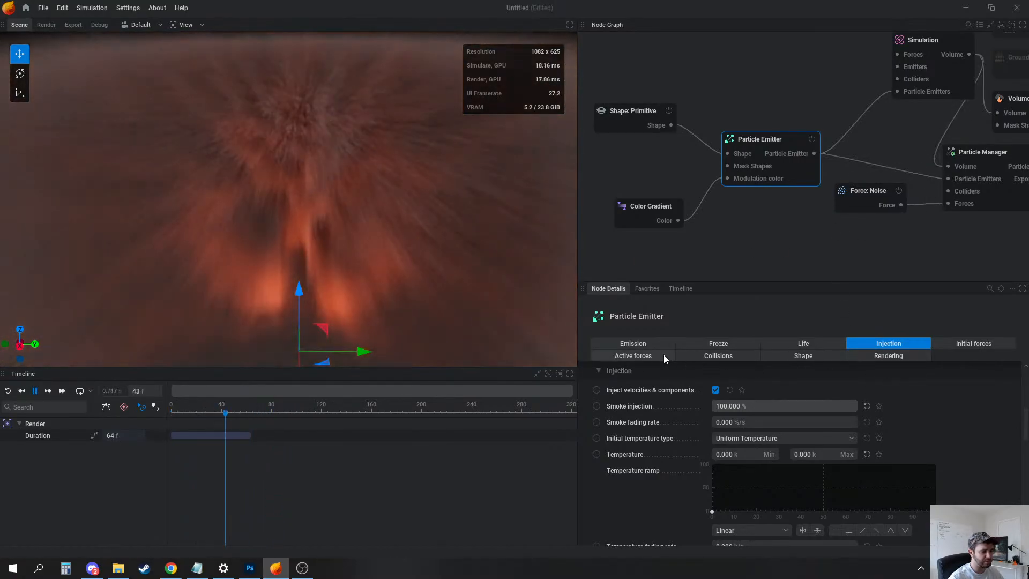
click(643, 356)
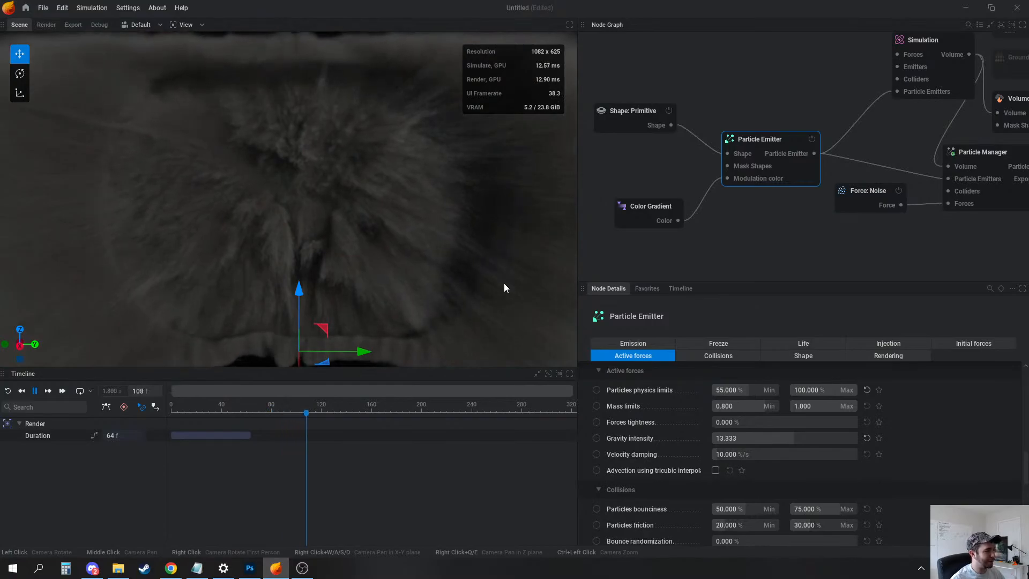
click(814, 343)
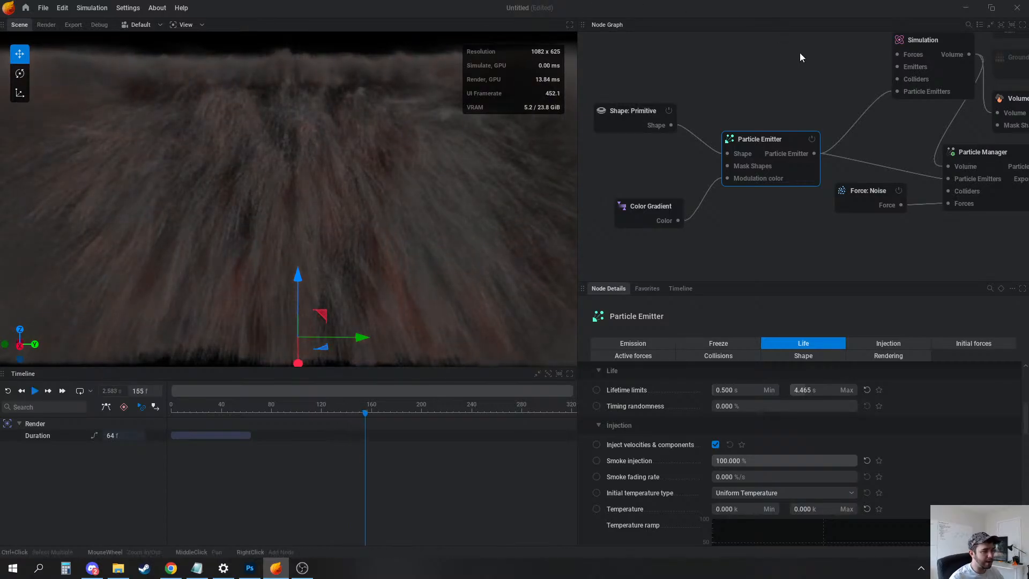
Switch the Shading node's smoke coloring to Color Ramp and set its minimum color to black (#000000)
mouse_move(800, 52)
middle_down()
mouse_move(773, 111)
mouse_move(806, 94)
middle_up()
click(809, 95)
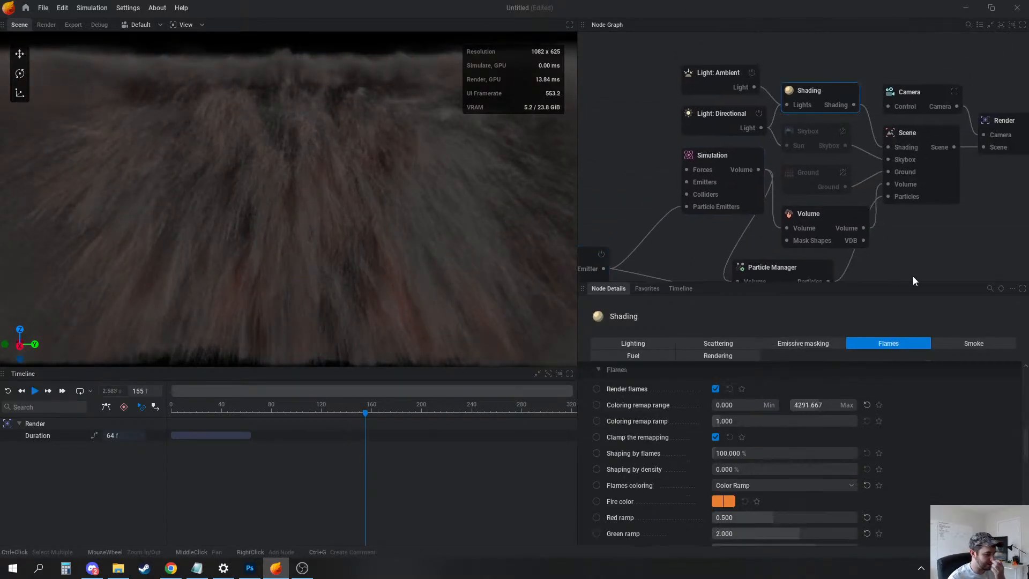
click(974, 345)
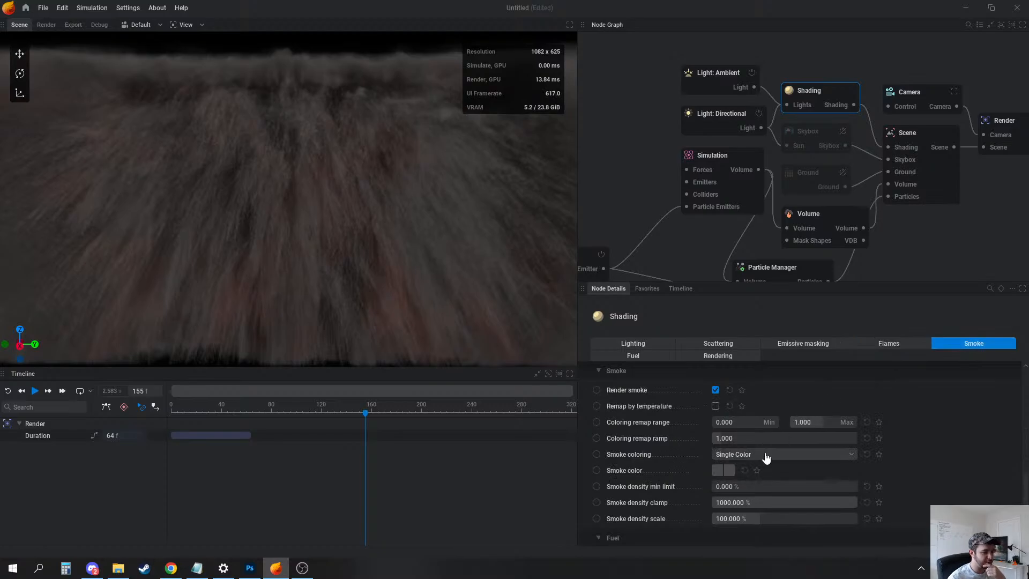
click(758, 481)
click(723, 471)
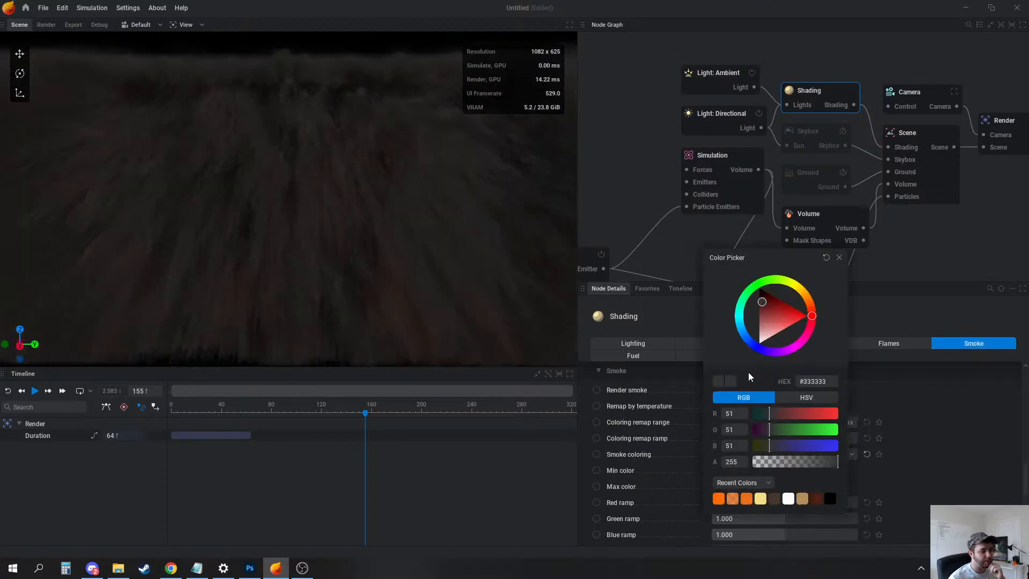
drag(773, 309, 751, 278)
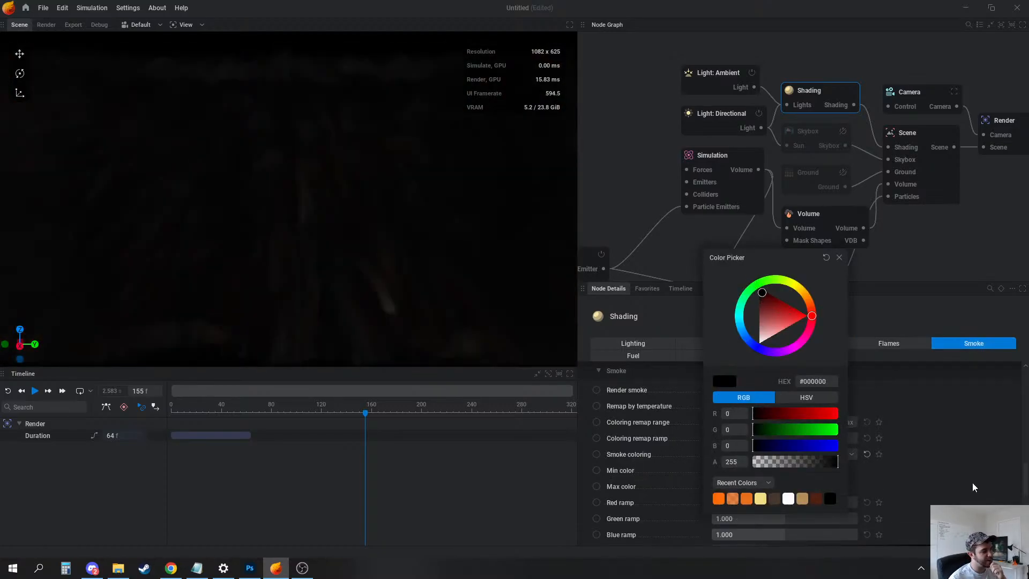
click(952, 464)
Set the smoke ramp's maximum color to light gray (#CBCBCB) and resume the simulation
click(721, 488)
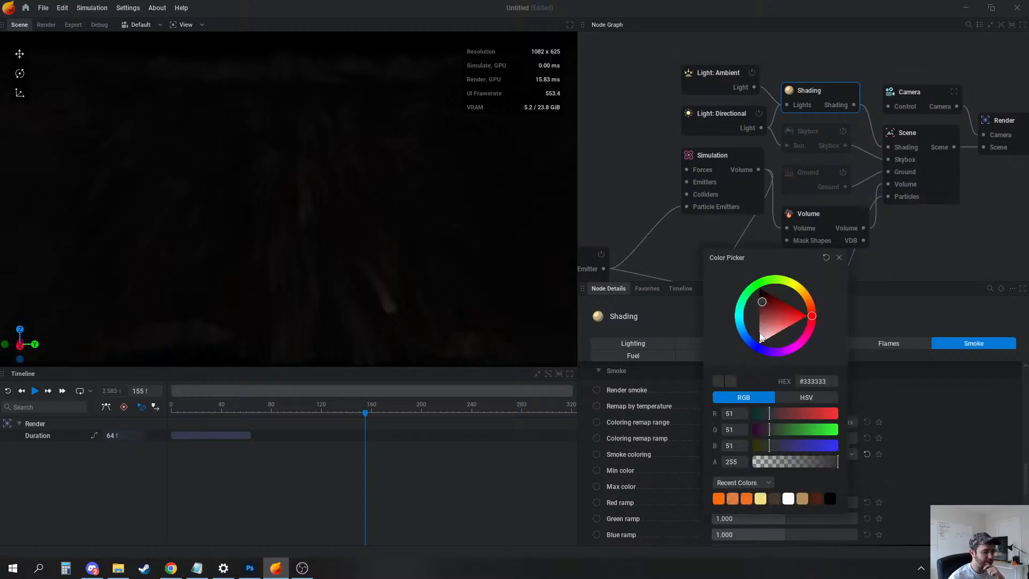
click(761, 334)
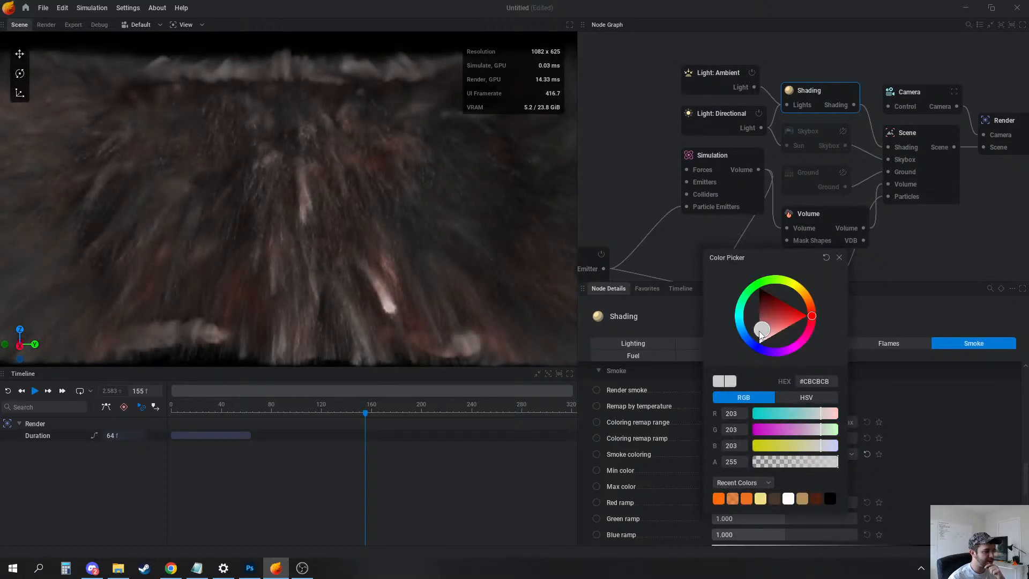
click(918, 479)
key(space)
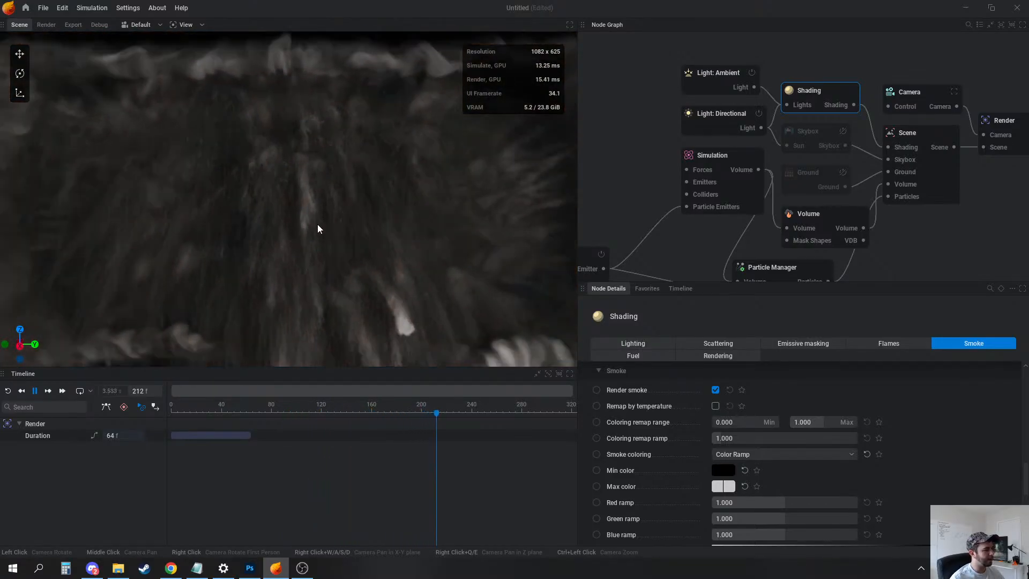
Open the advection accuracy options in the Simulation node's simulation settings
click(739, 171)
click(730, 344)
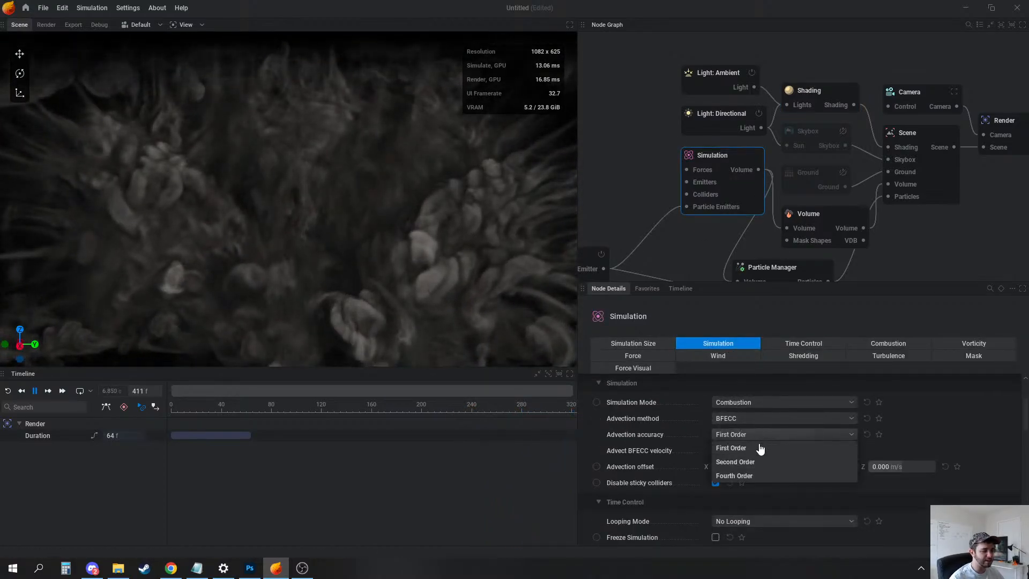
Set the Simulation node's advection accuracy to Fourth Order
click(735, 475)
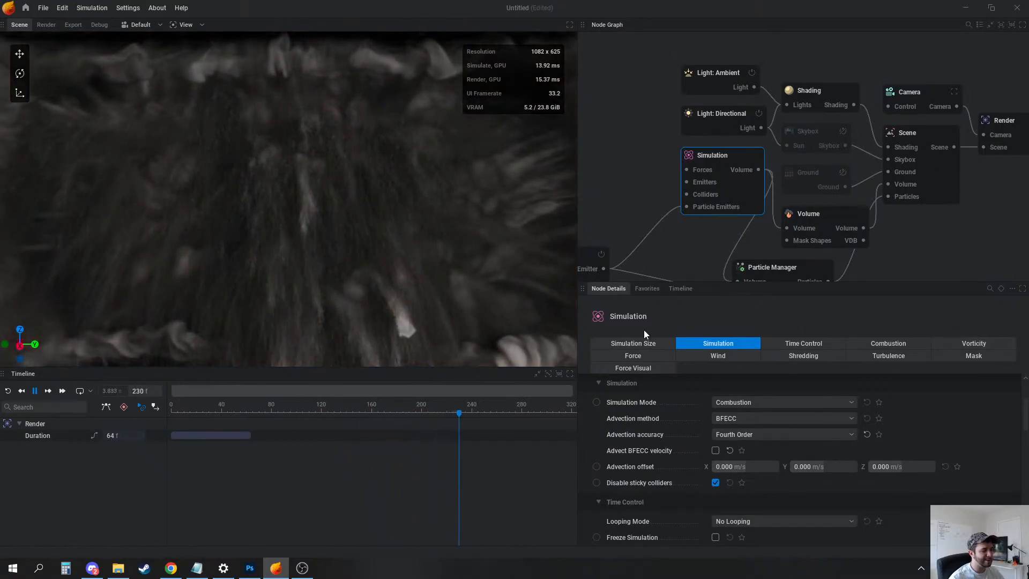
Examine the Particle Manager's rendering settings and the Particle Emitter's injection values, from smoke and temperature to fuel, flames and velocity
click(788, 267)
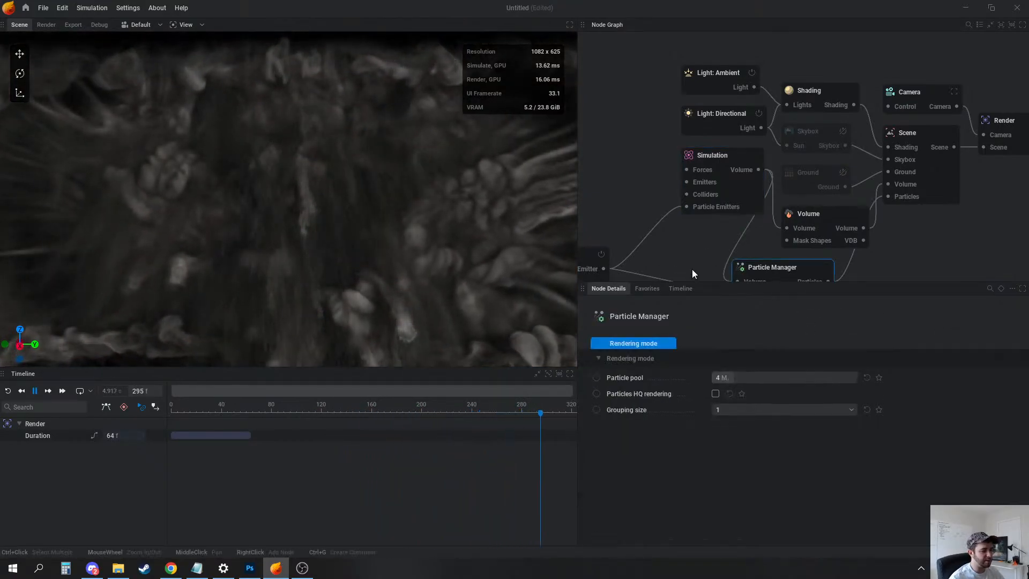
middle_drag(706, 245, 764, 190)
click(628, 200)
click(898, 345)
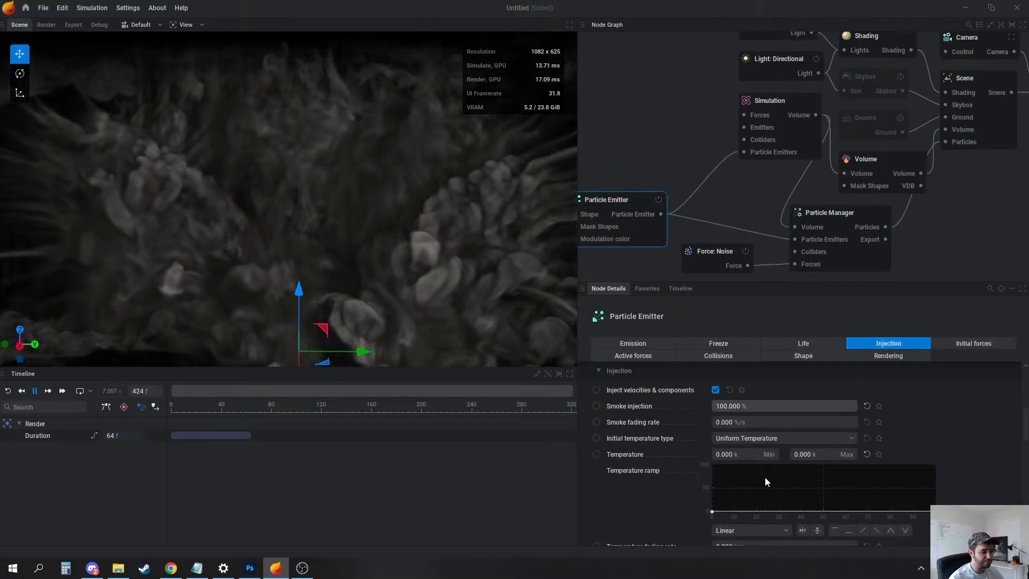
scroll(764, 477, down, 3)
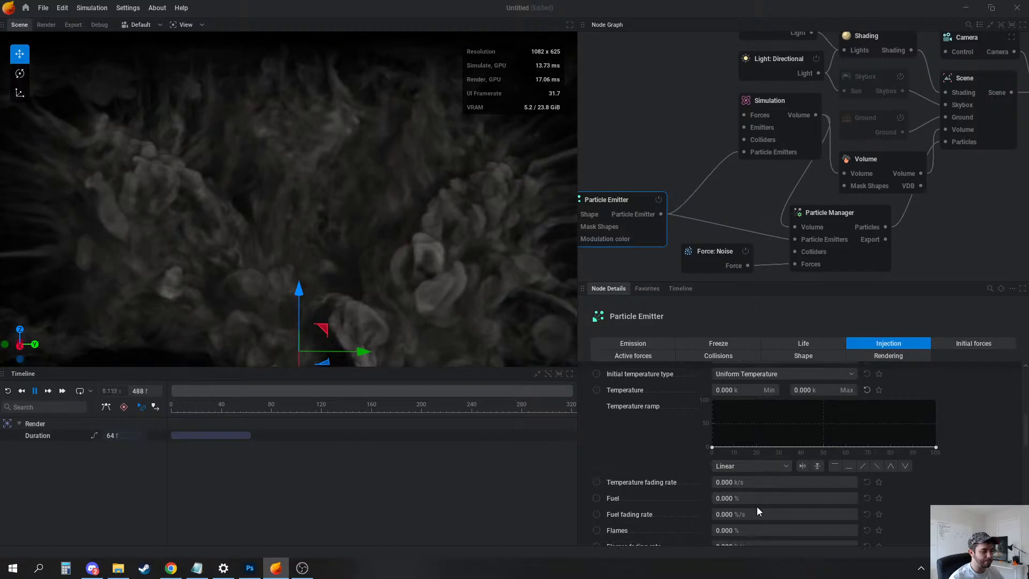
scroll(759, 511, down, 1)
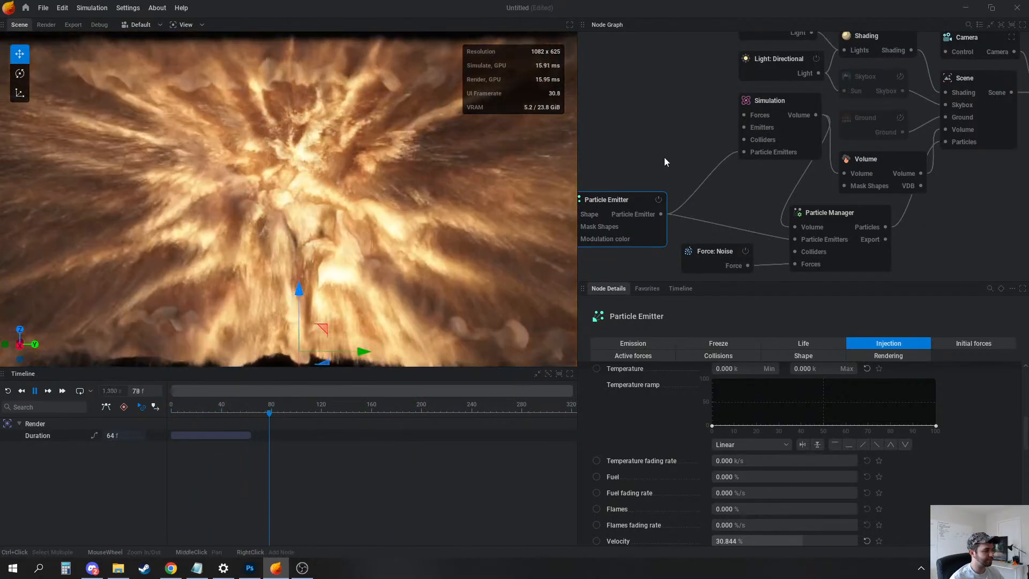
Deselect the emitter, replay the explosion from the start and pause it at frame 51
click(673, 137)
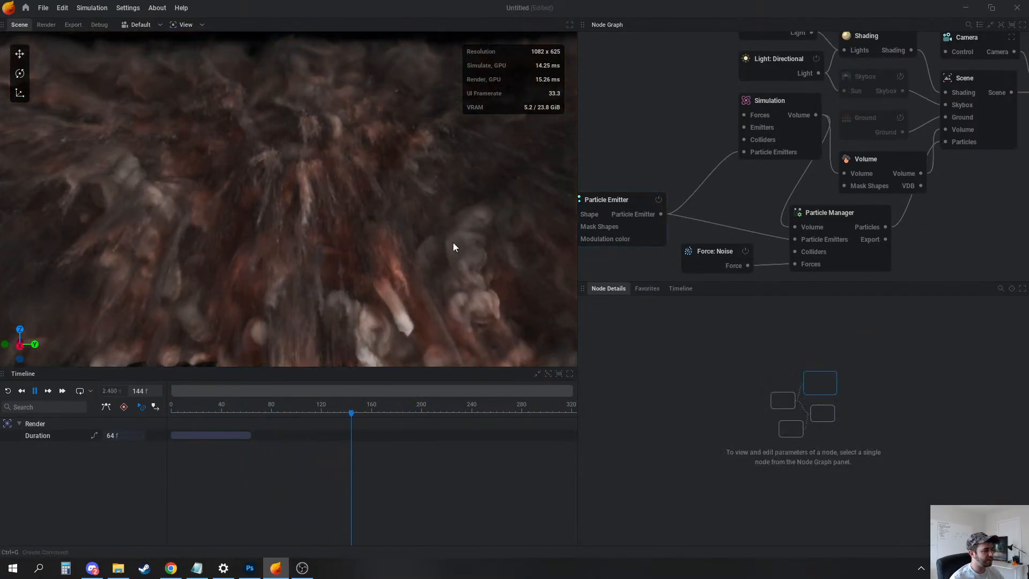
key(space)
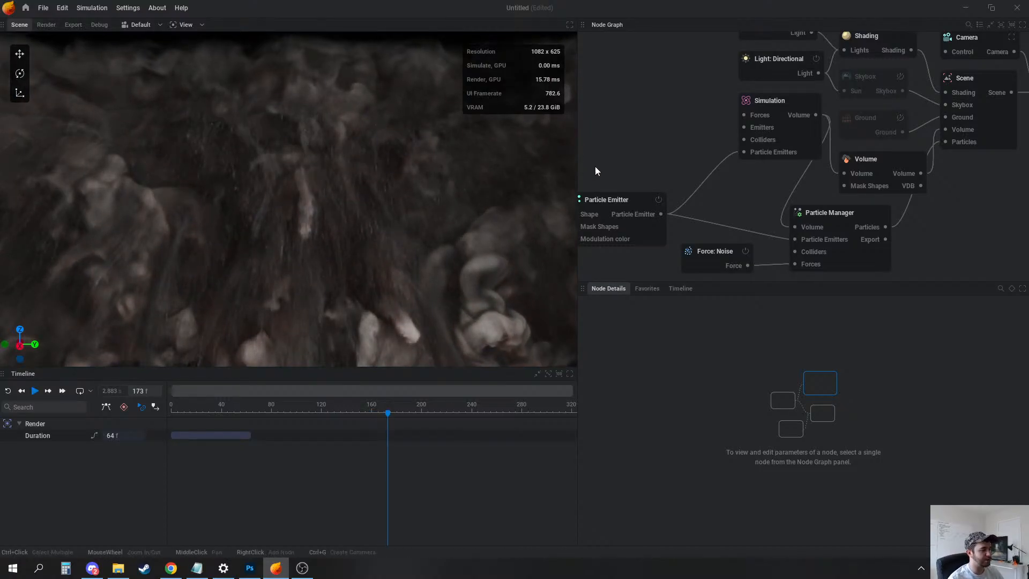
key(space)
key(r)
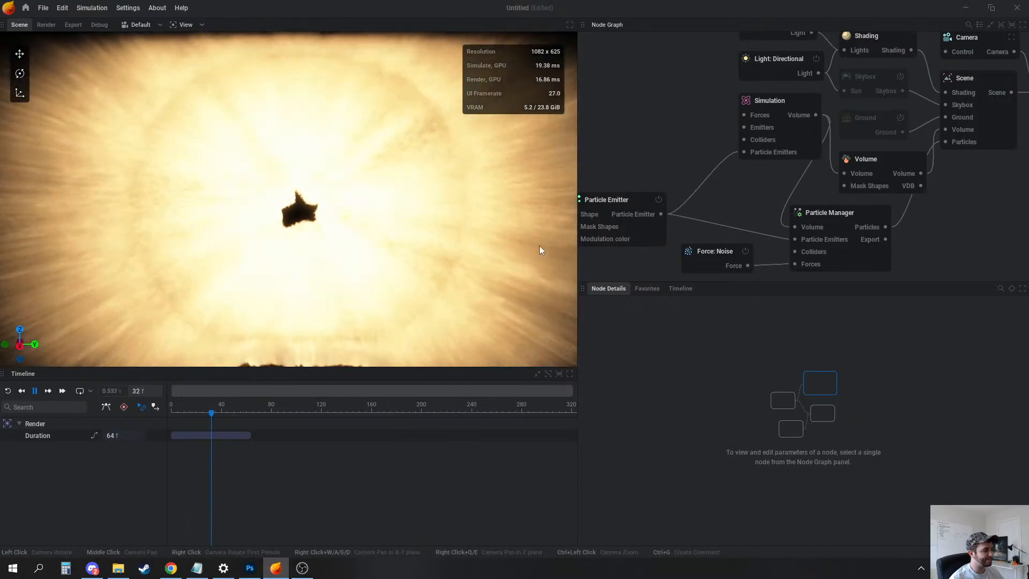
key(space)
In the Shading node, set scattering occlusion to 2.517, shadowing sharpness to 100% and ambient occlusion to 63%
middle_drag(845, 73, 838, 124)
click(872, 87)
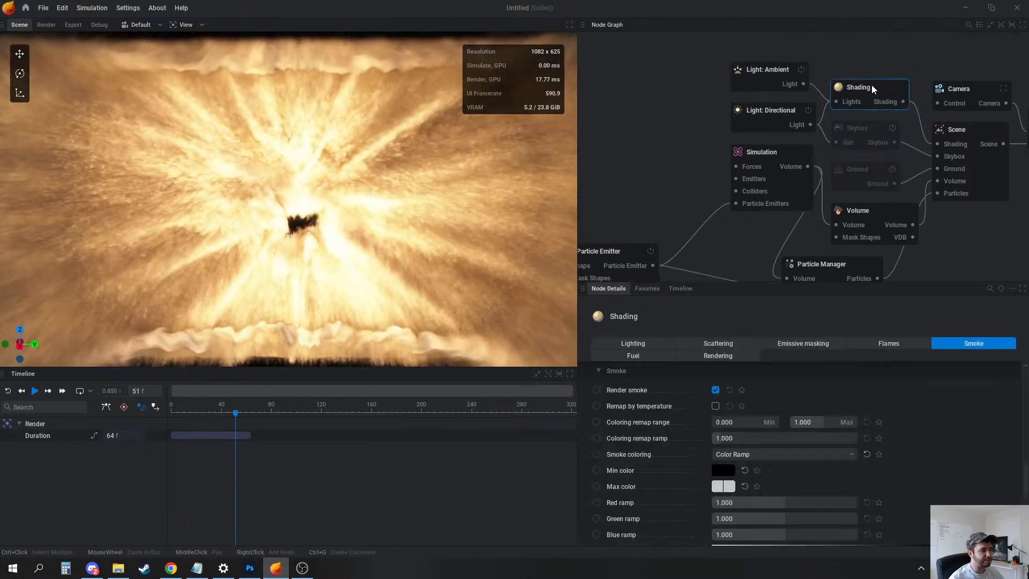
click(732, 346)
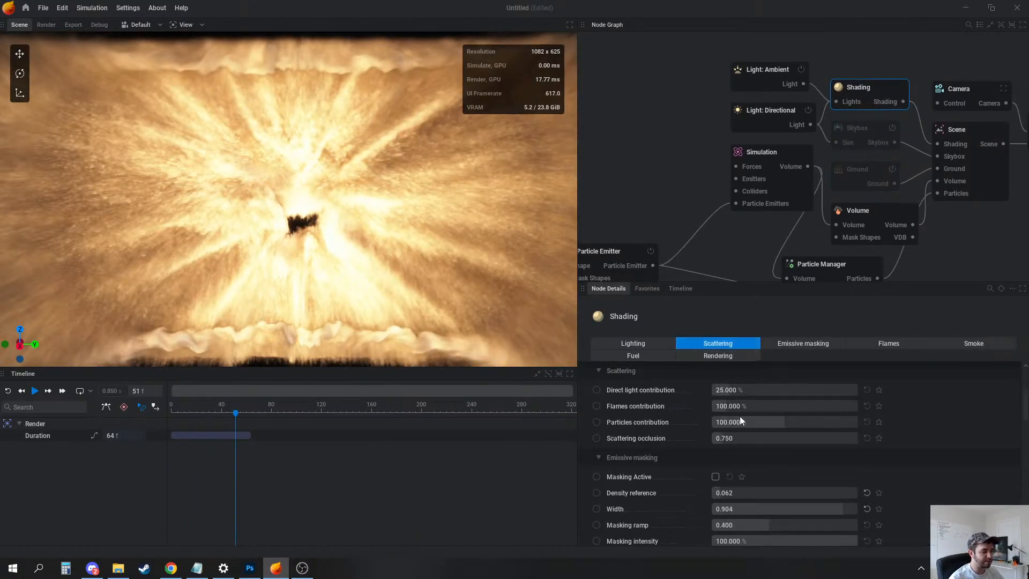
drag(755, 436, 750, 438)
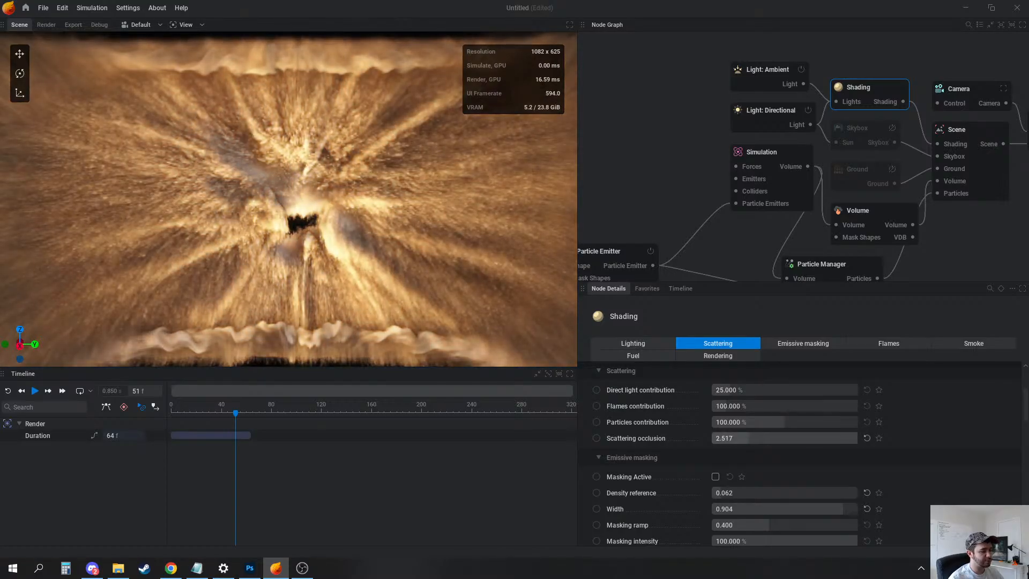
click(641, 346)
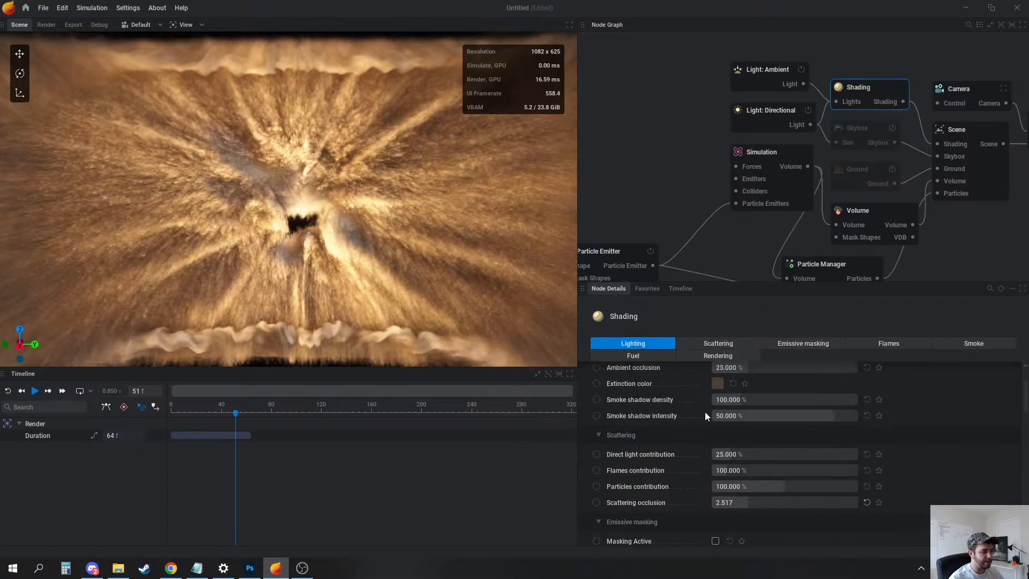
drag(852, 406, 857, 406)
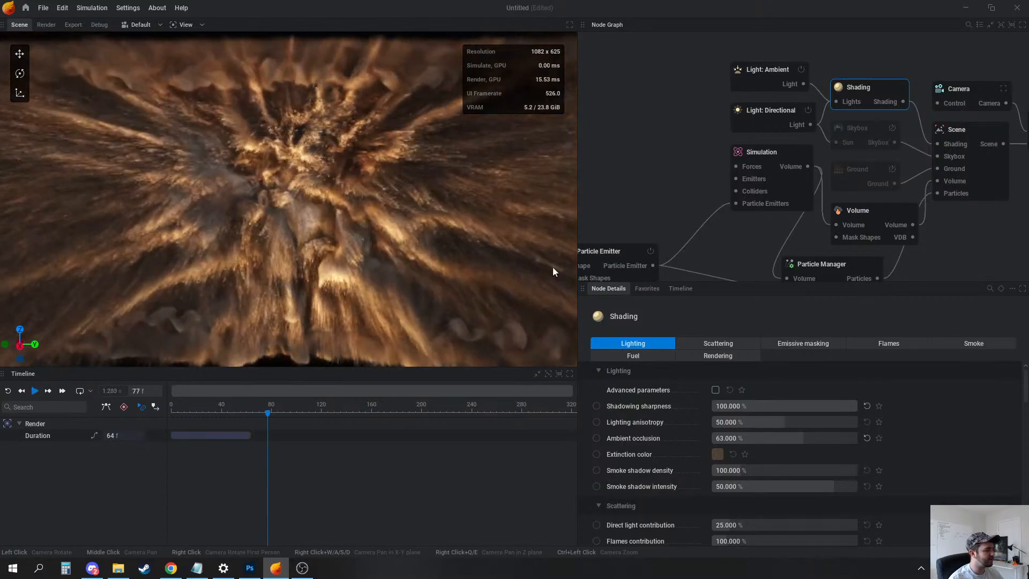
Set the directional light's intensity to 5
click(773, 120)
drag(777, 403, 856, 403)
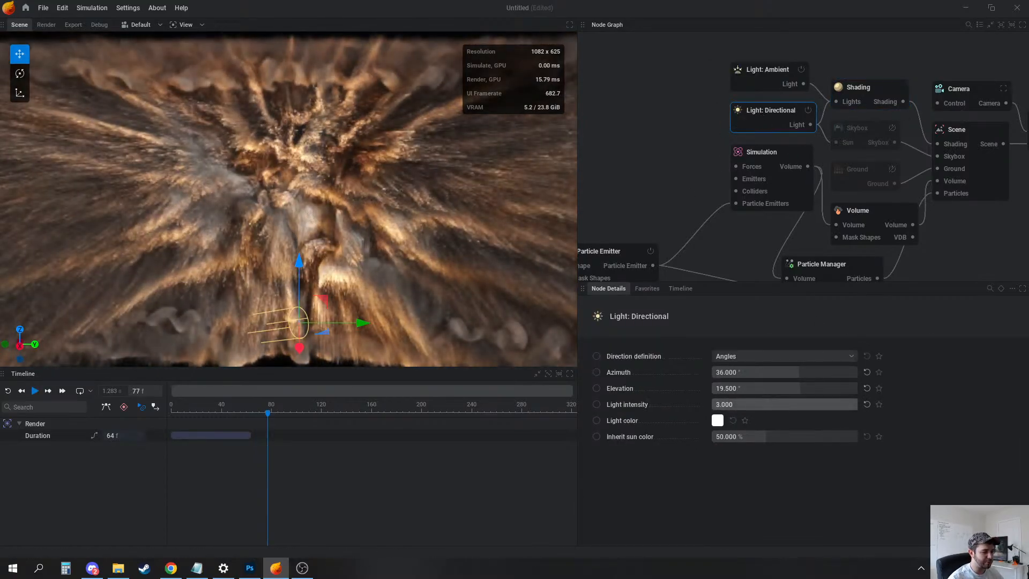
text(5)
key(Return)
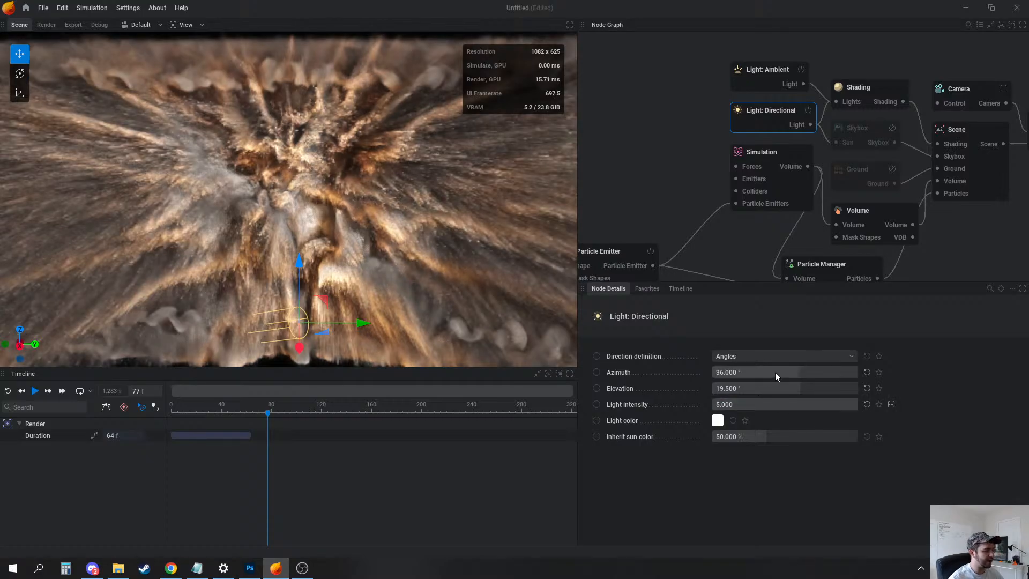
Aim the directional light at azimuth 12° and elevation 43.5°, and resume the simulation
drag(799, 372, 818, 388)
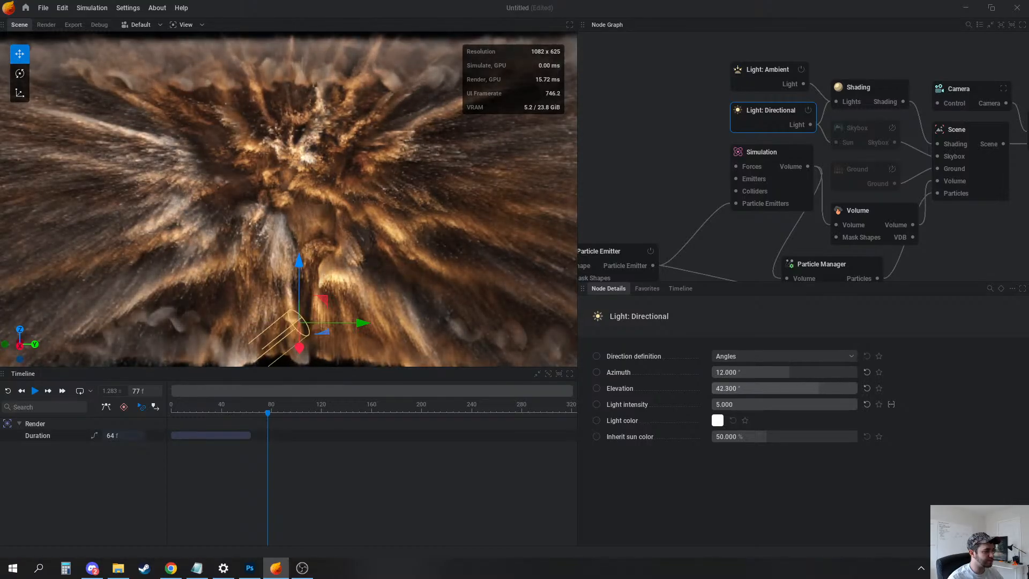
key(space)
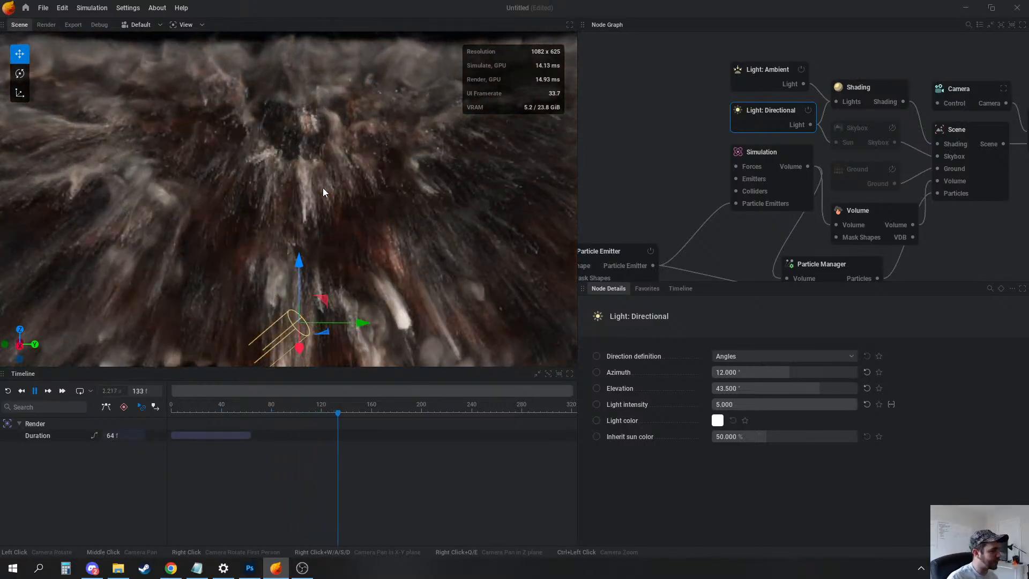
Set the Particle Emitter's burst size to 1500000
click(598, 251)
click(635, 343)
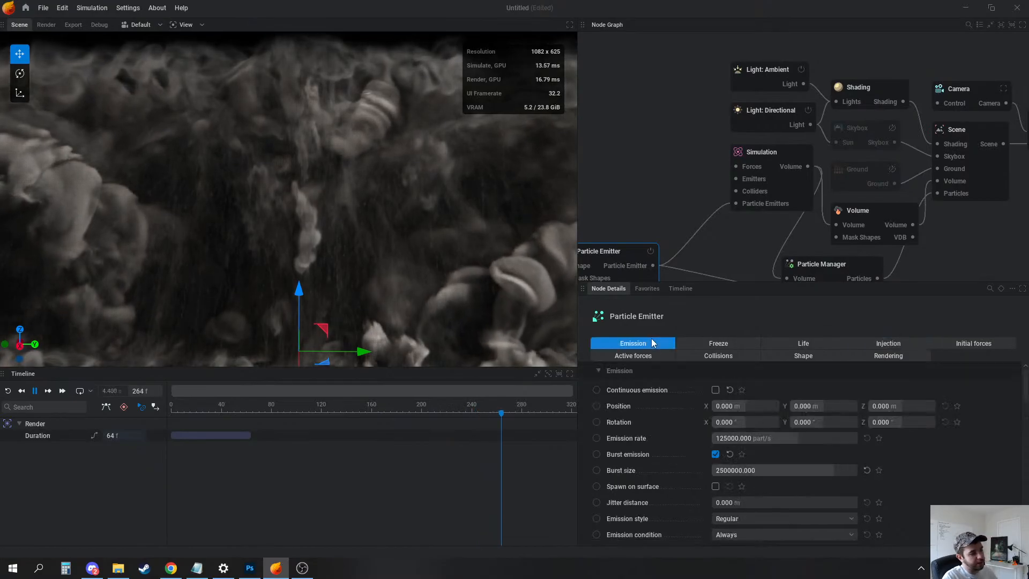
click(721, 471)
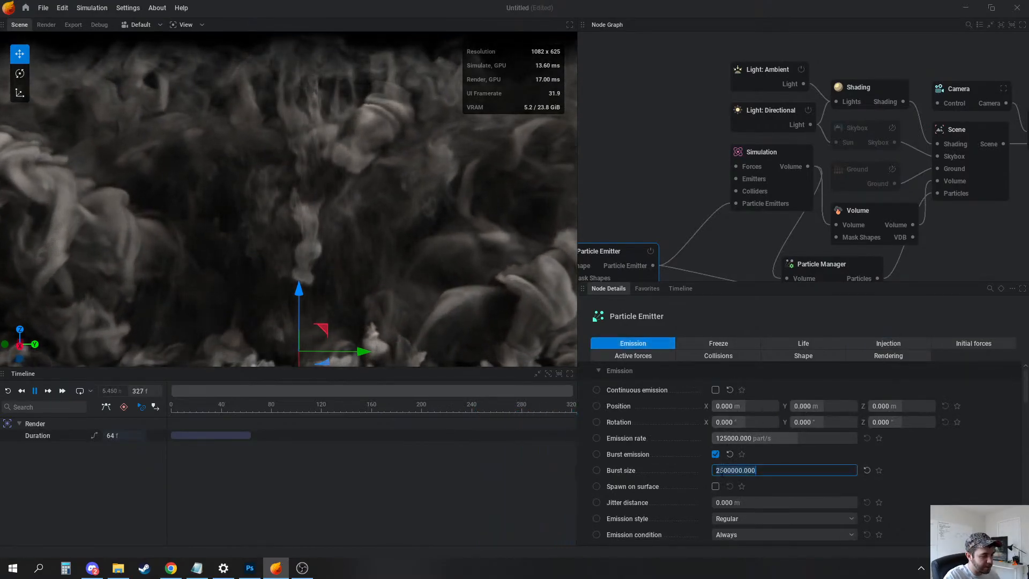
key(Return)
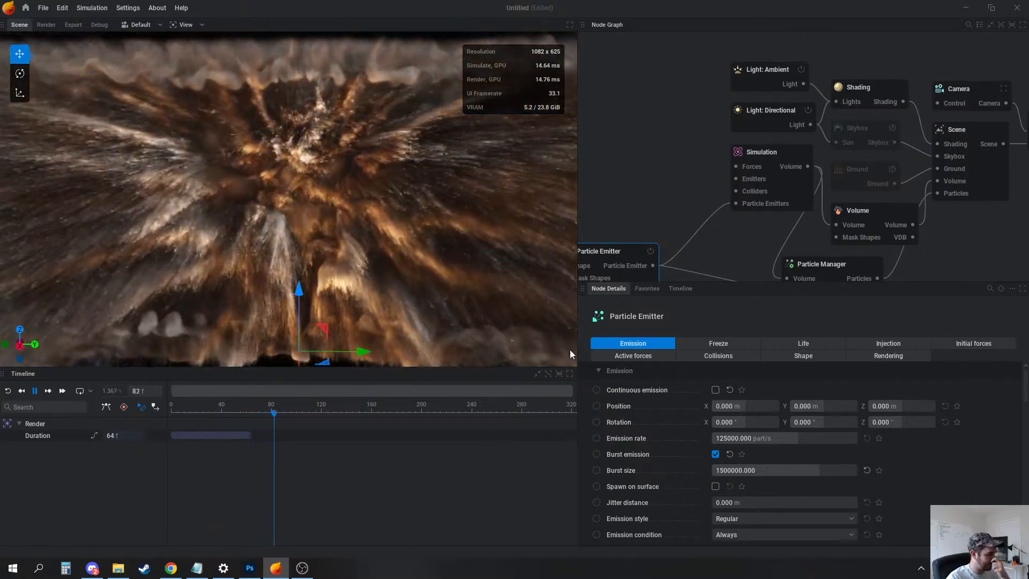
Give the Particle Emitter the Entangled emission style with a jitter distance of 0.273 m and an entanglement count of 1600 particles
click(744, 520)
click(747, 492)
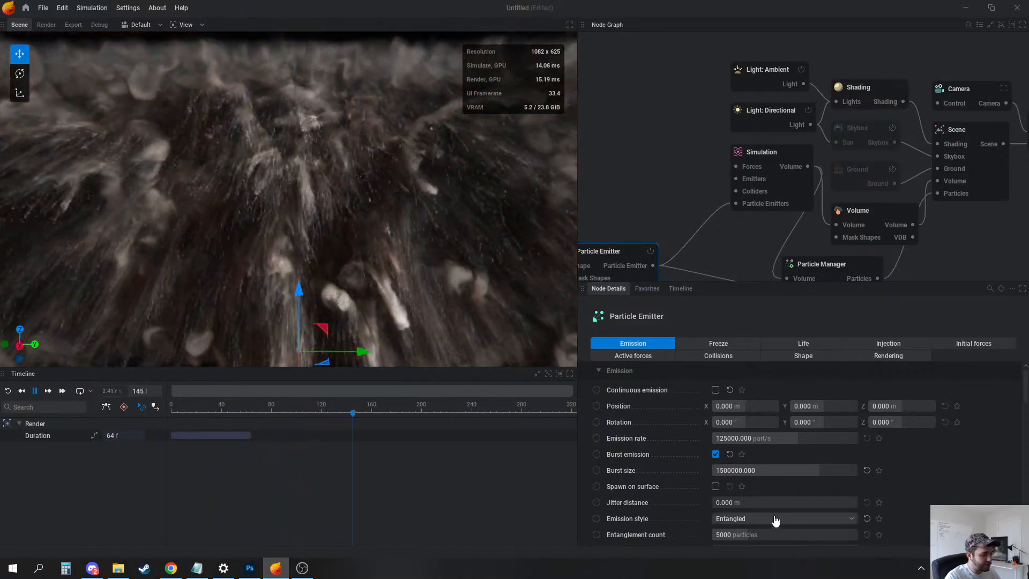
drag(771, 504, 804, 503)
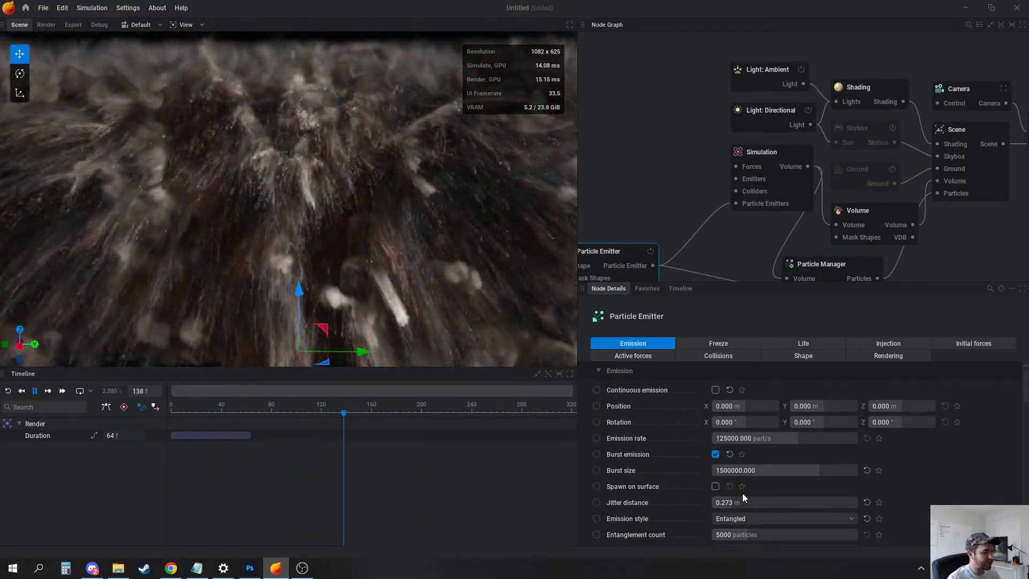
drag(781, 534, 761, 534)
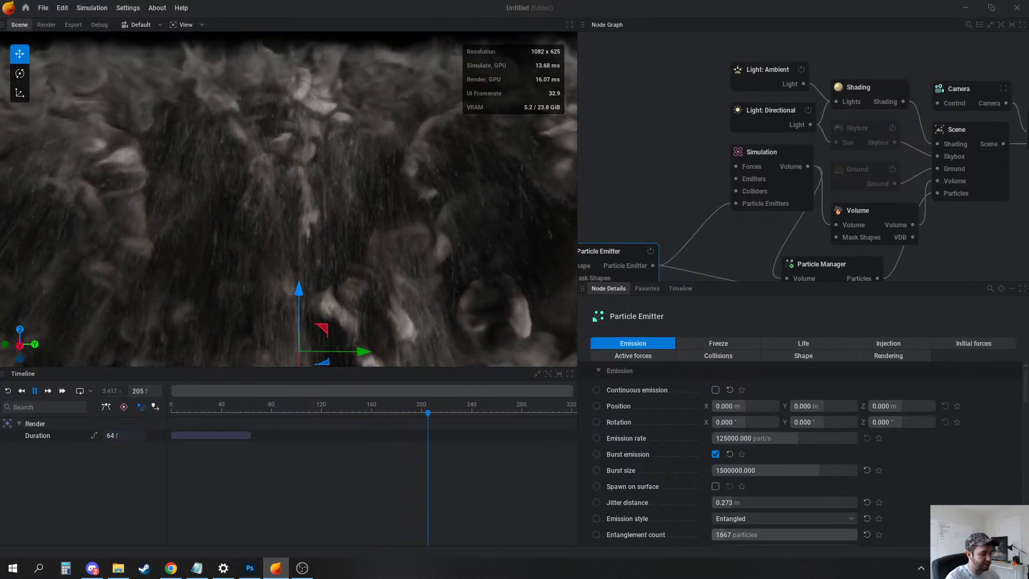
scroll(741, 511, down, 1)
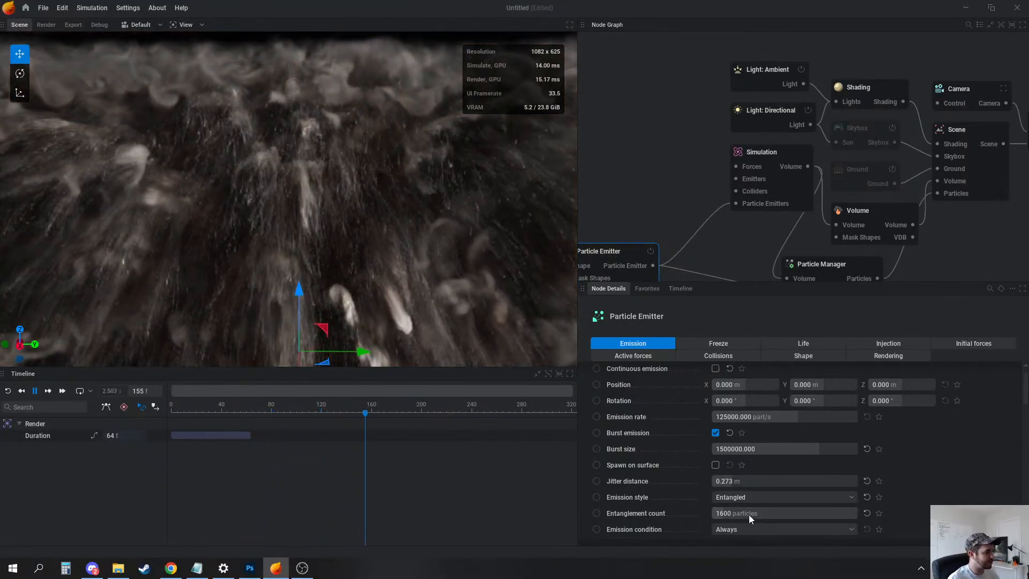
Open the Shading node's settings, replay the simulation from the start and pause it at frame 75
click(635, 102)
click(884, 94)
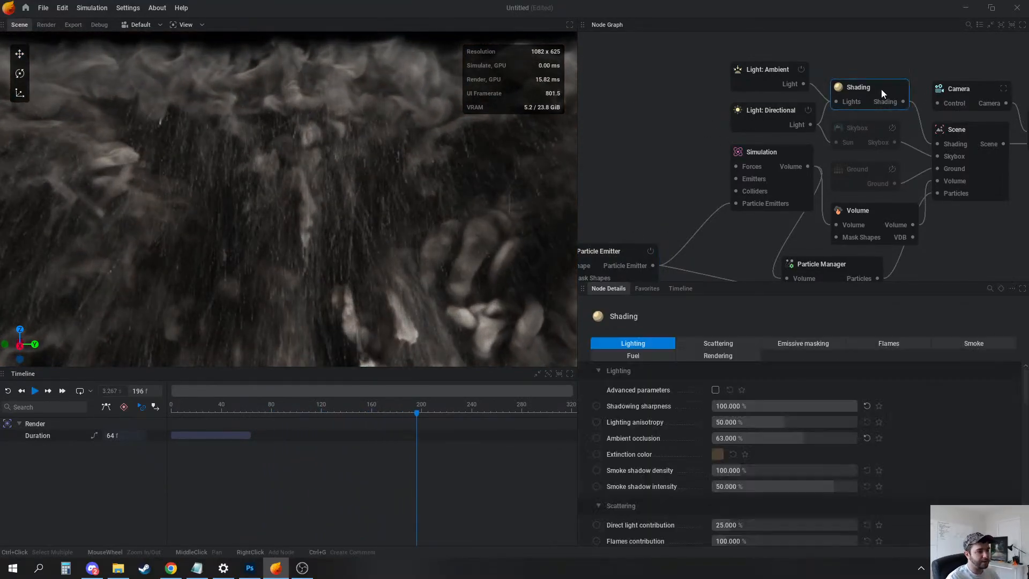
key(r)
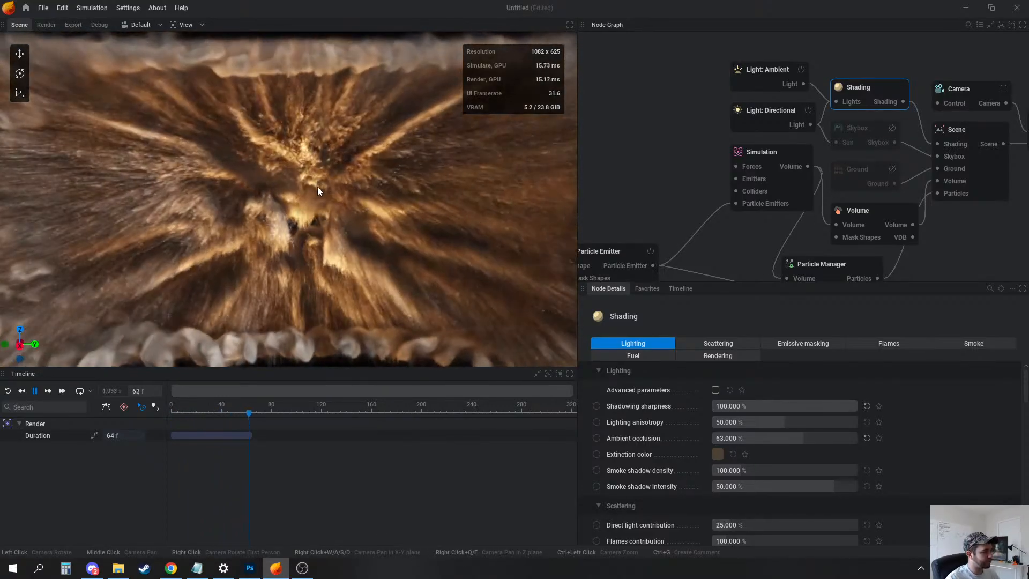
key(space)
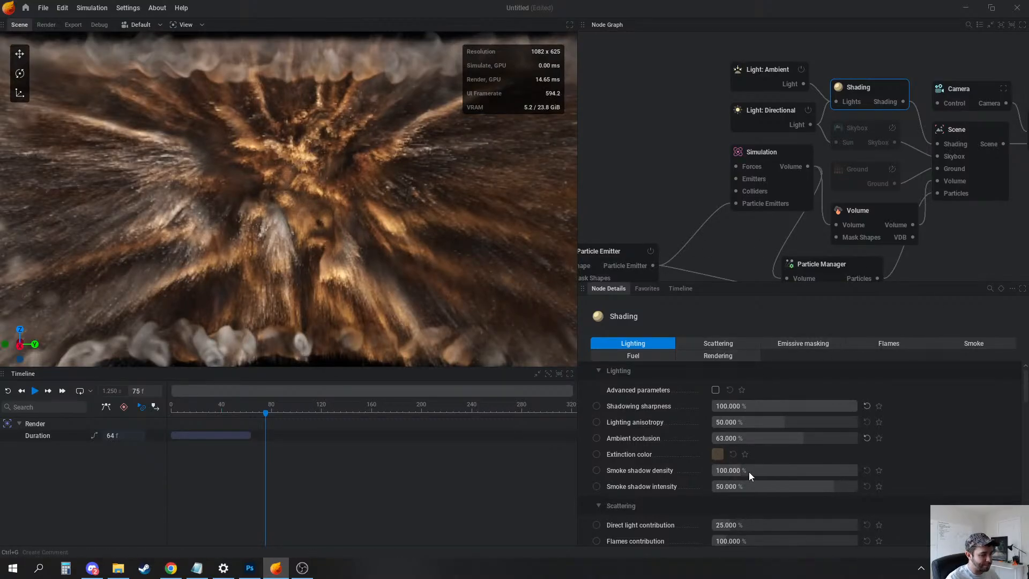
Set the Shading node's smoke shadow density to 146.667% and direct light contribution to 121.667%
drag(748, 472, 804, 472)
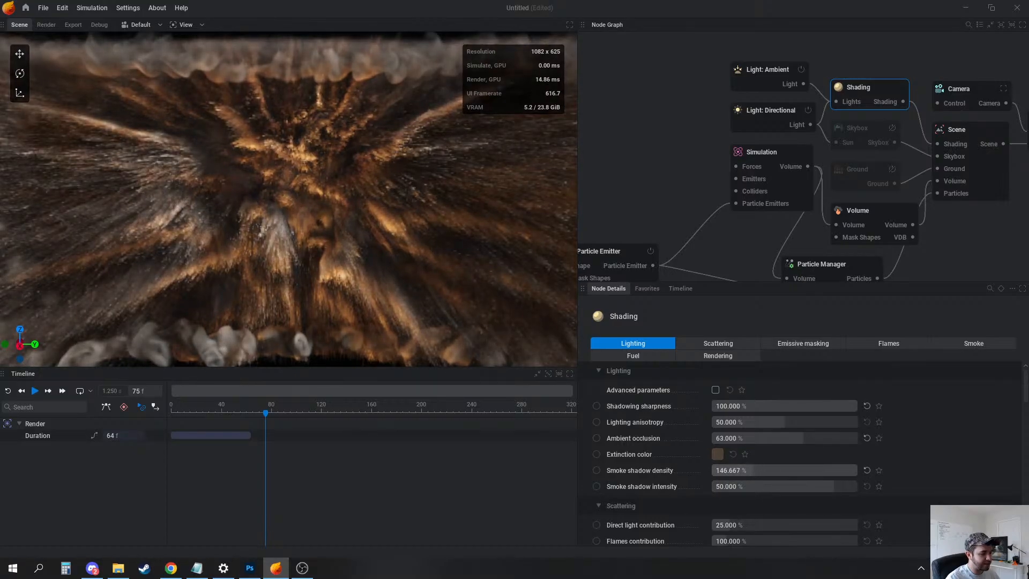
scroll(774, 458, down, 3)
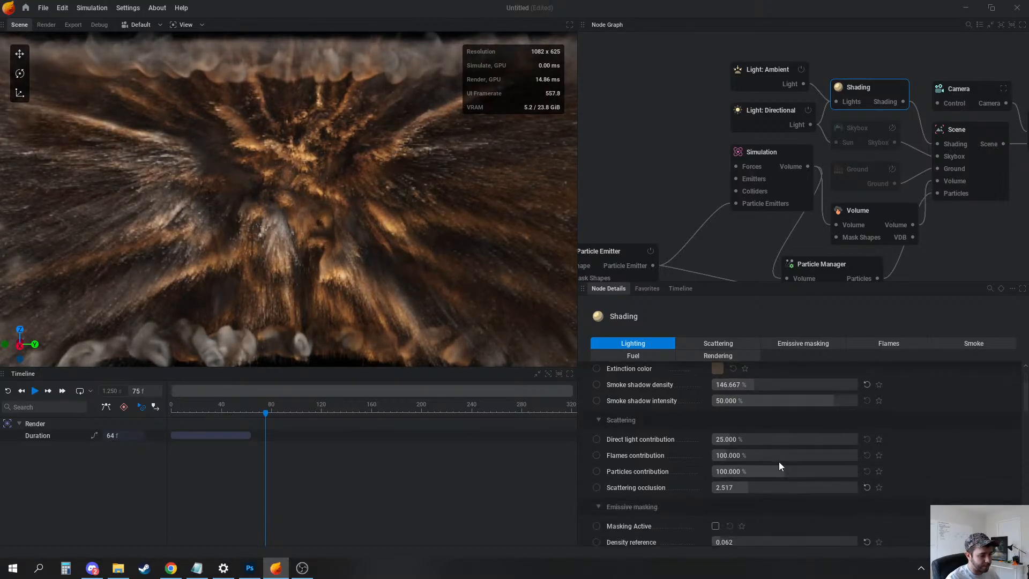
drag(750, 439, 839, 439)
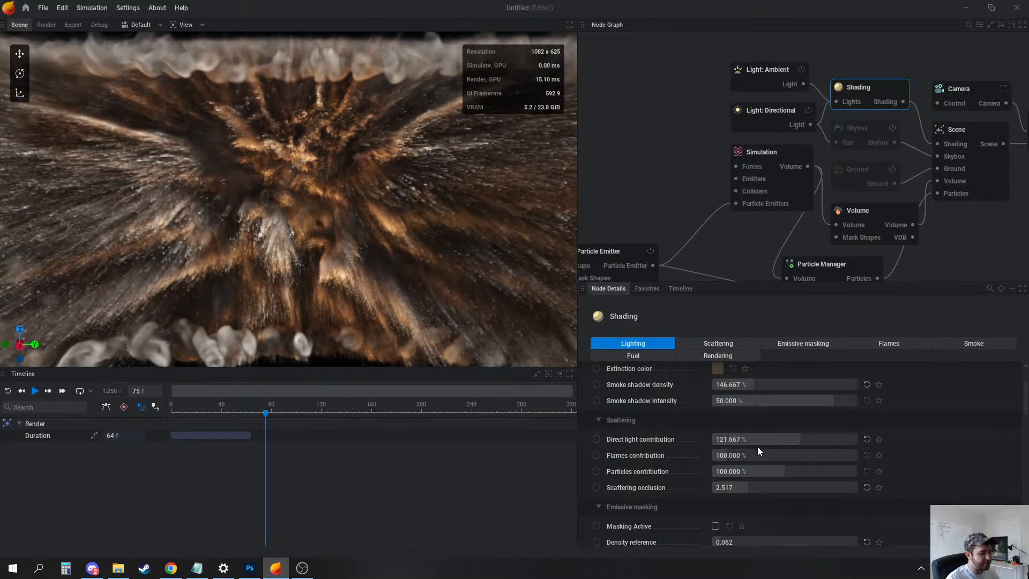
Set the Shading node's particles contribution to 130% and scattering occlusion to 0.883
drag(772, 472, 780, 471)
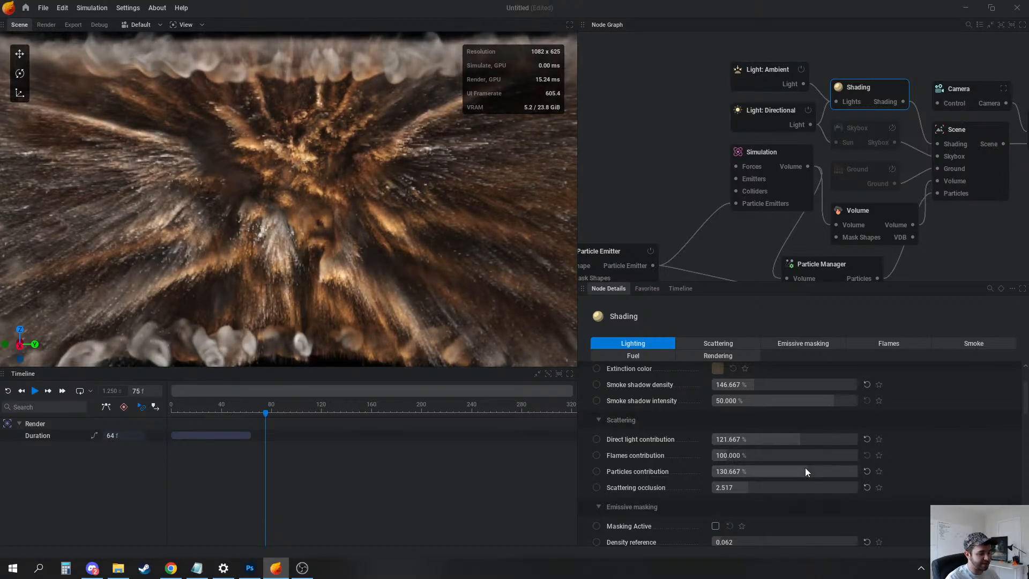
drag(805, 471, 736, 487)
Try a smoke density scale of 300% on the Shading node and replay the simulation
scroll(825, 507, down, 4)
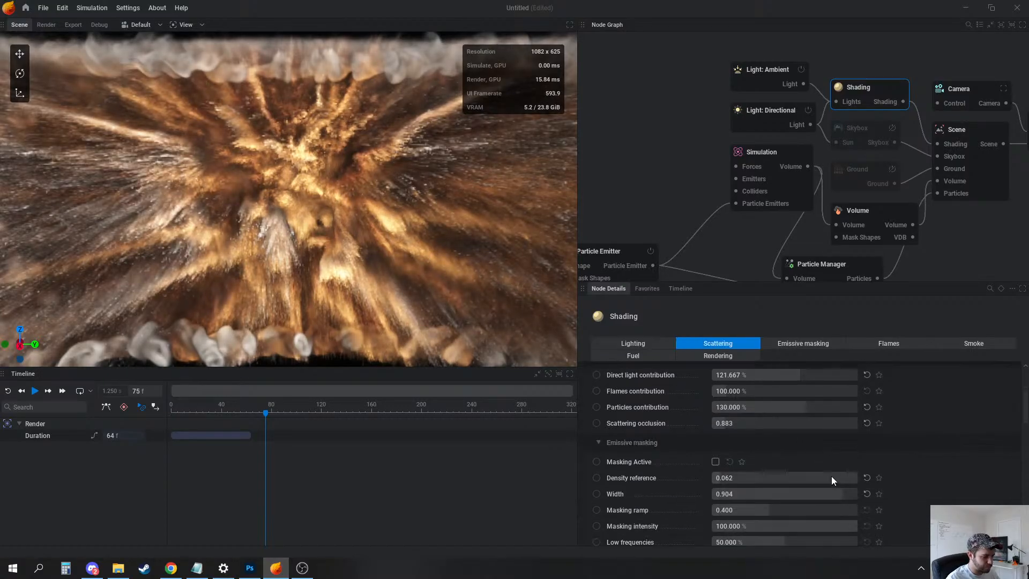
scroll(783, 472, down, 8)
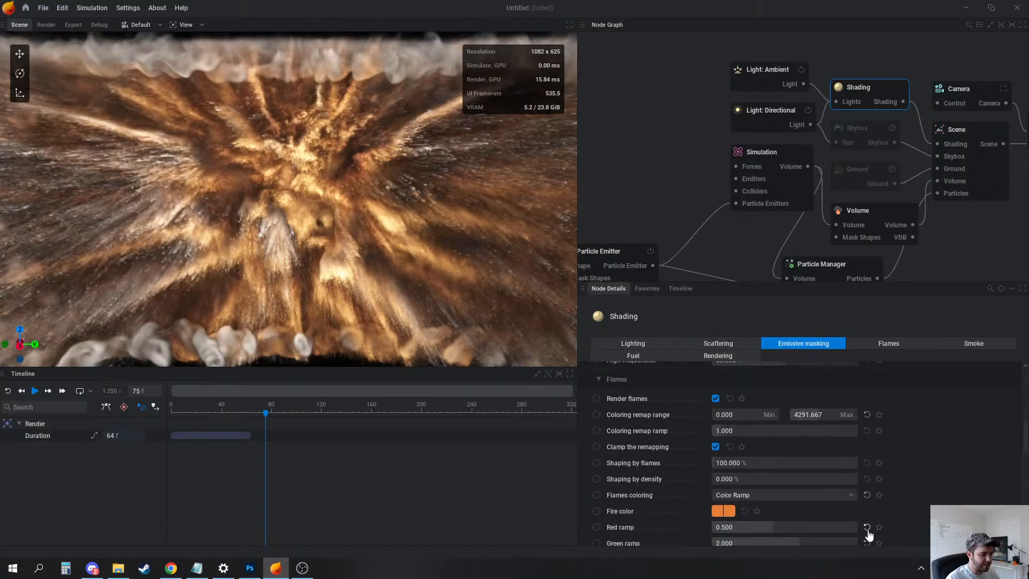
scroll(788, 481, down, 4)
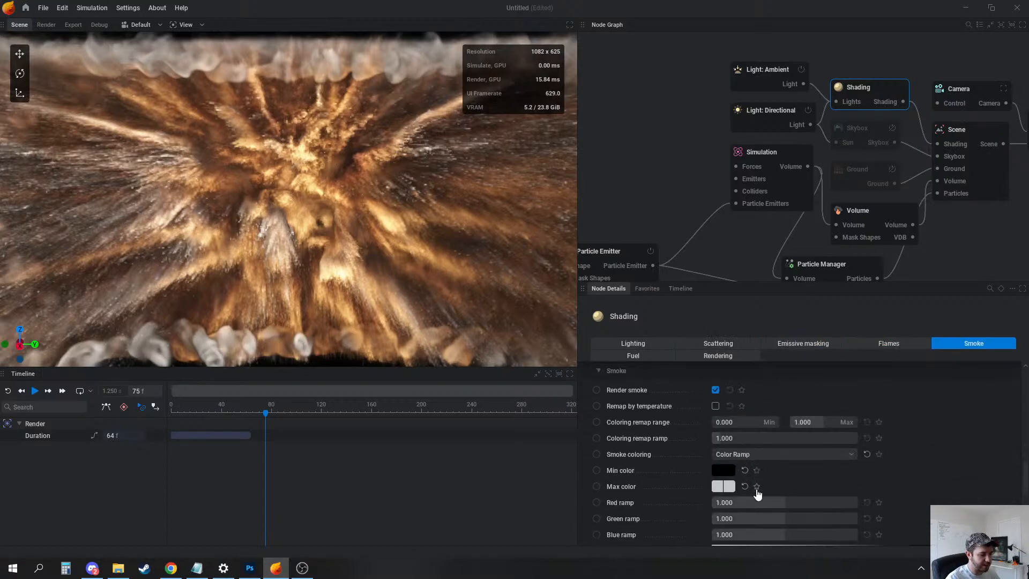
scroll(766, 450, down, 3)
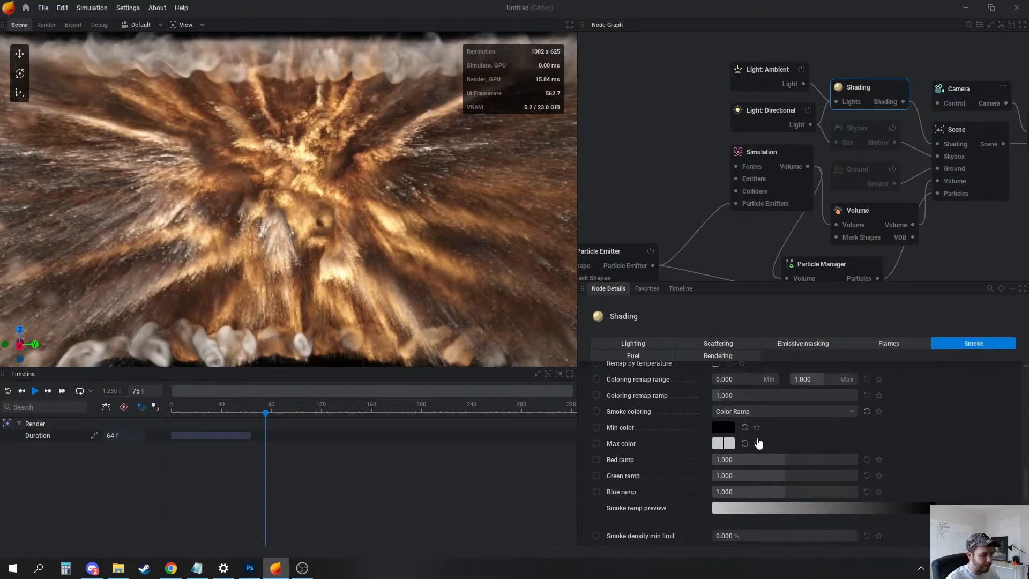
drag(772, 504, 857, 504)
key(space)
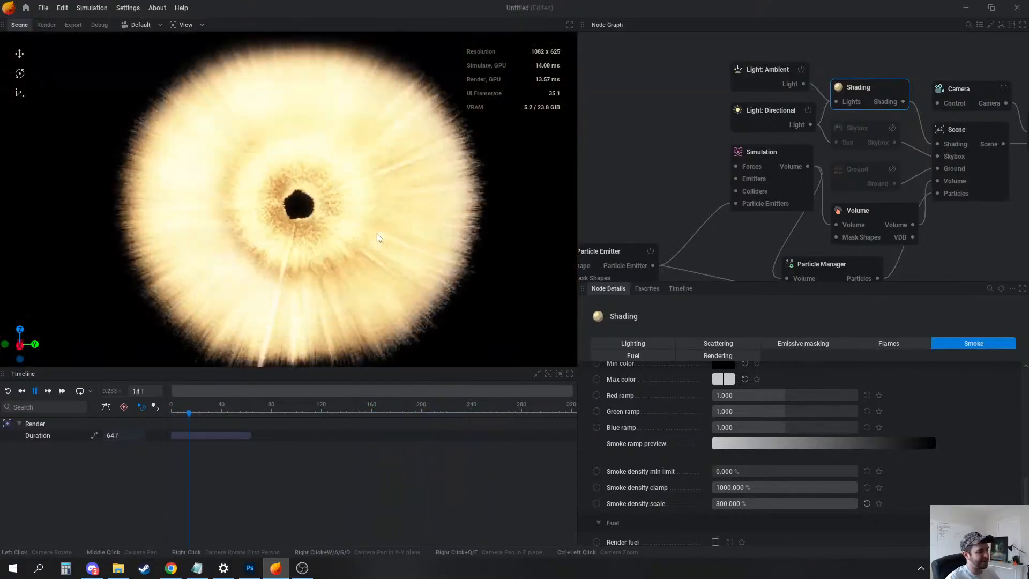
Pause the playback, try smoke density scales of 131% and 53%, and play the simulation again
key(space)
click(775, 504)
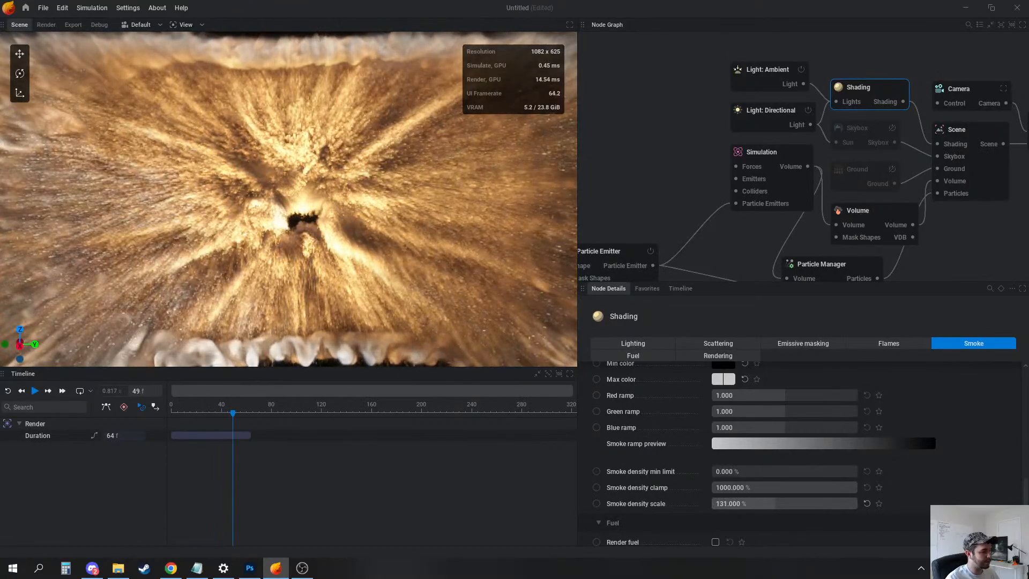
drag(776, 503, 848, 501)
key(space)
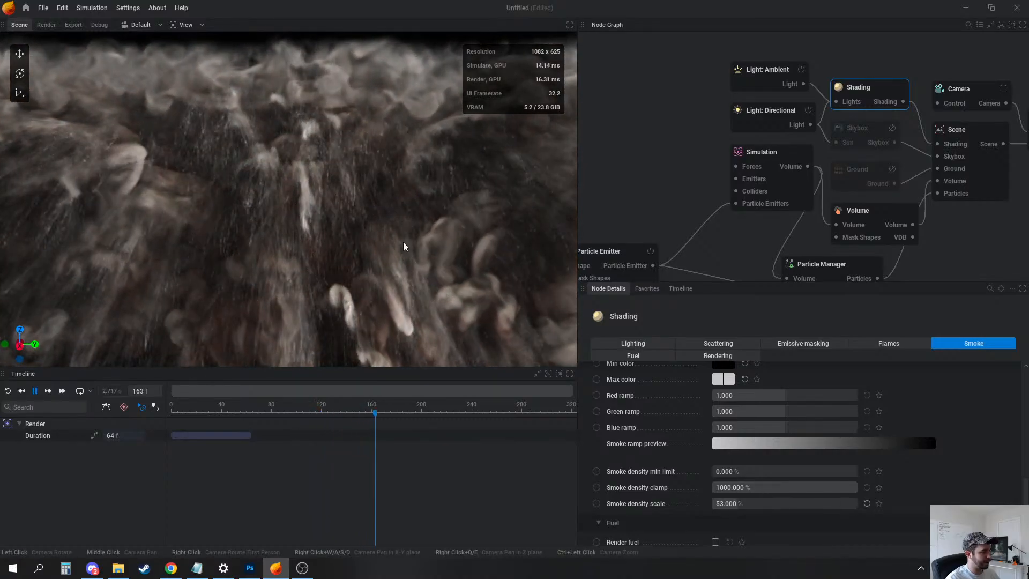
Pause the simulation, test a smoke density scale of 107%, and reset the scale to its 100% default
key(space)
drag(765, 504, 825, 504)
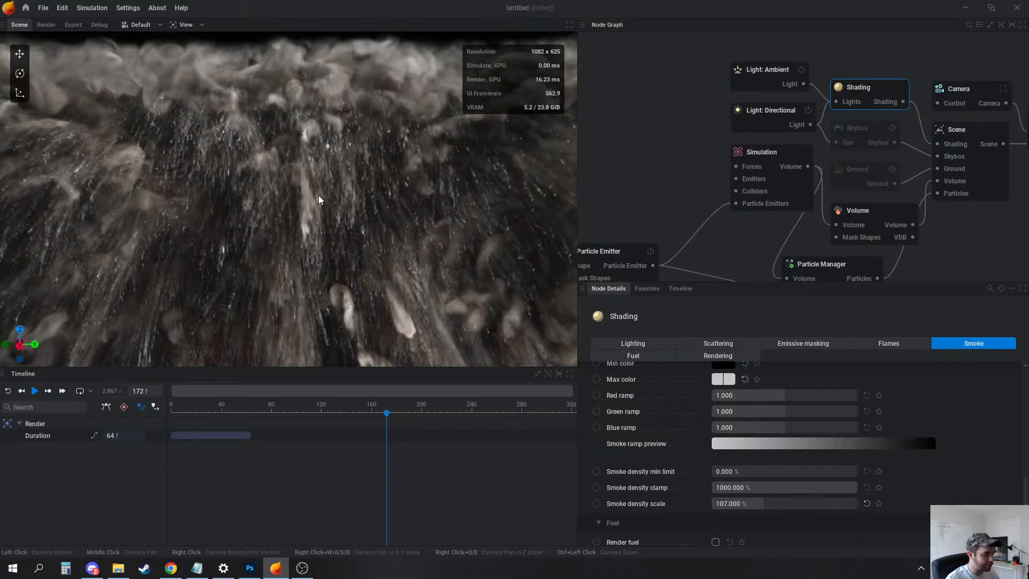
click(866, 503)
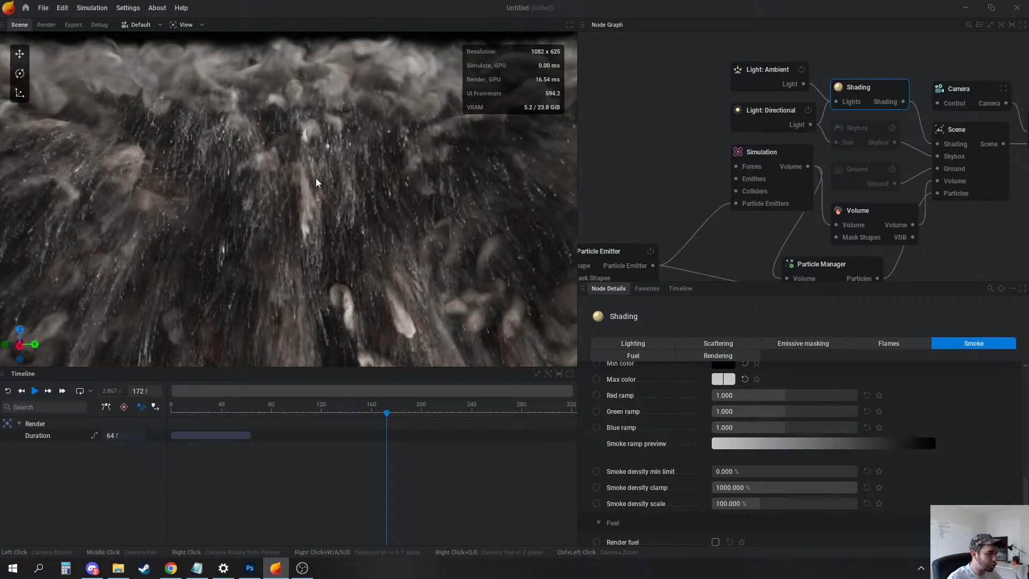
Set the Volume node's post process to Dilate with a smoke dilate of 2.5%, then briefly play the simulation
click(869, 222)
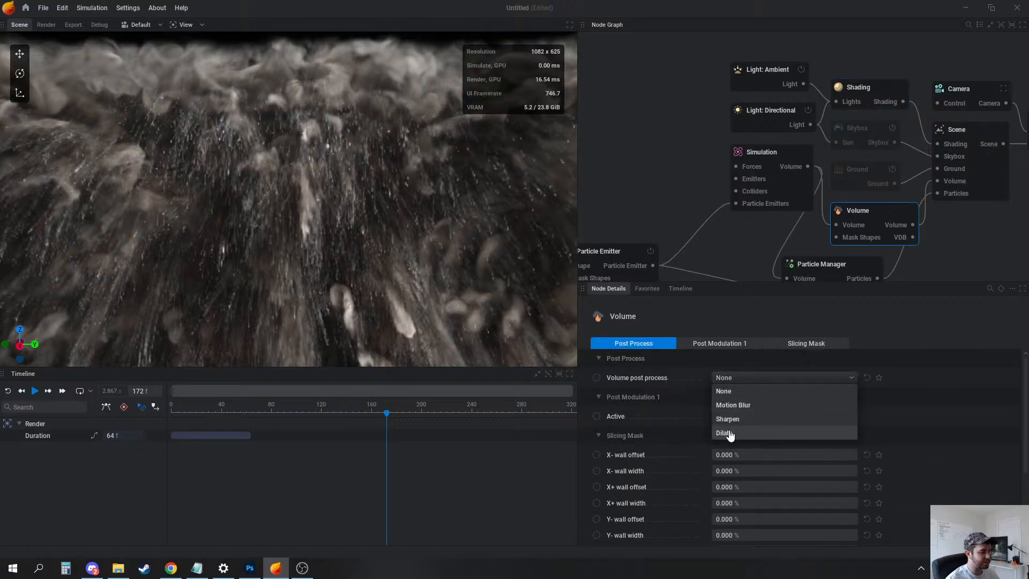
click(726, 433)
mouse_move(777, 394)
mouse_down()
mouse_move(713, 393)
mouse_move(774, 394)
mouse_move(762, 393)
mouse_up()
key(space)
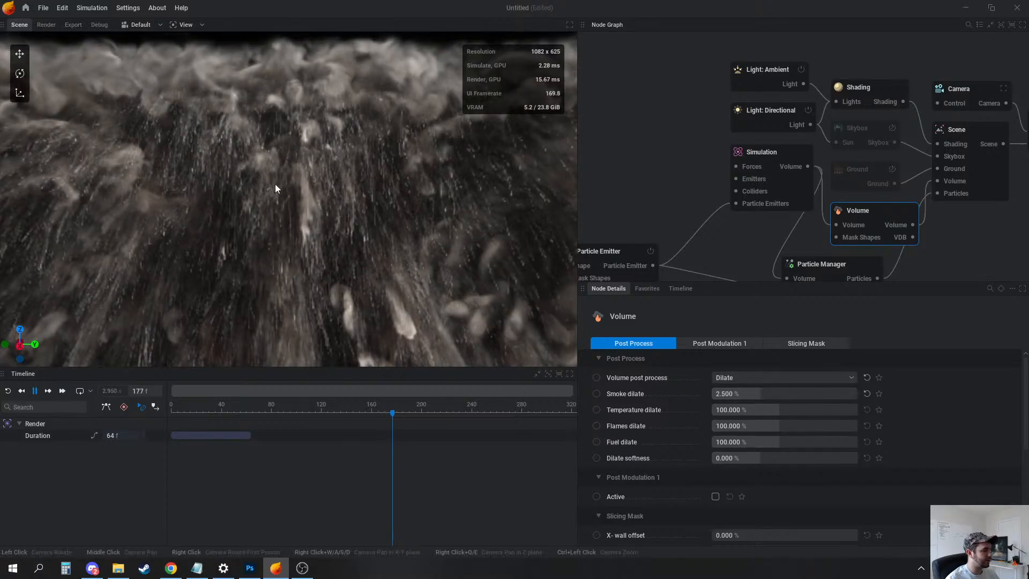
key(space)
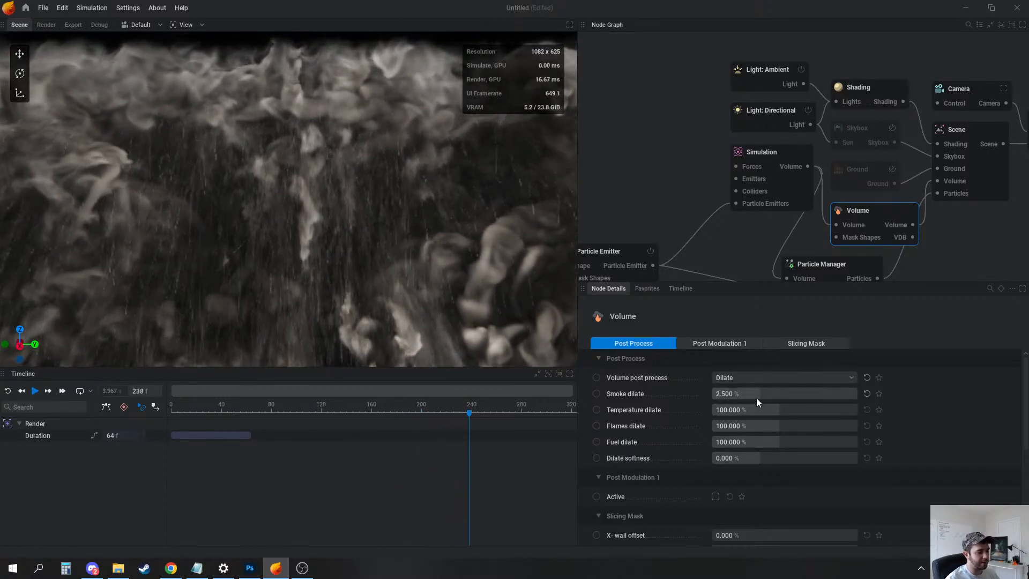
Set the Volume node's dilate softness to 500% and its smoke dilate to -110%
drag(758, 393, 748, 393)
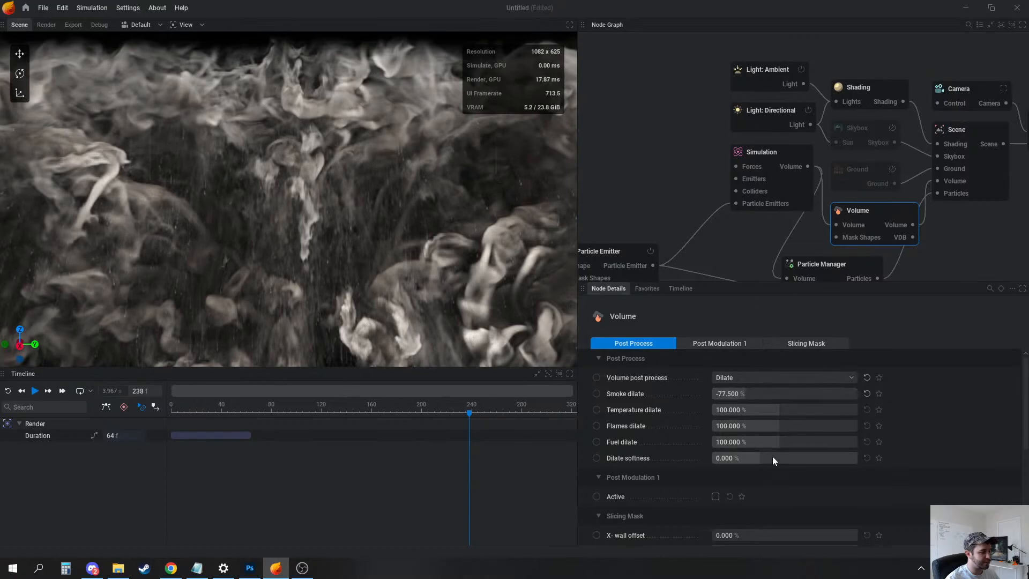
drag(773, 458, 819, 458)
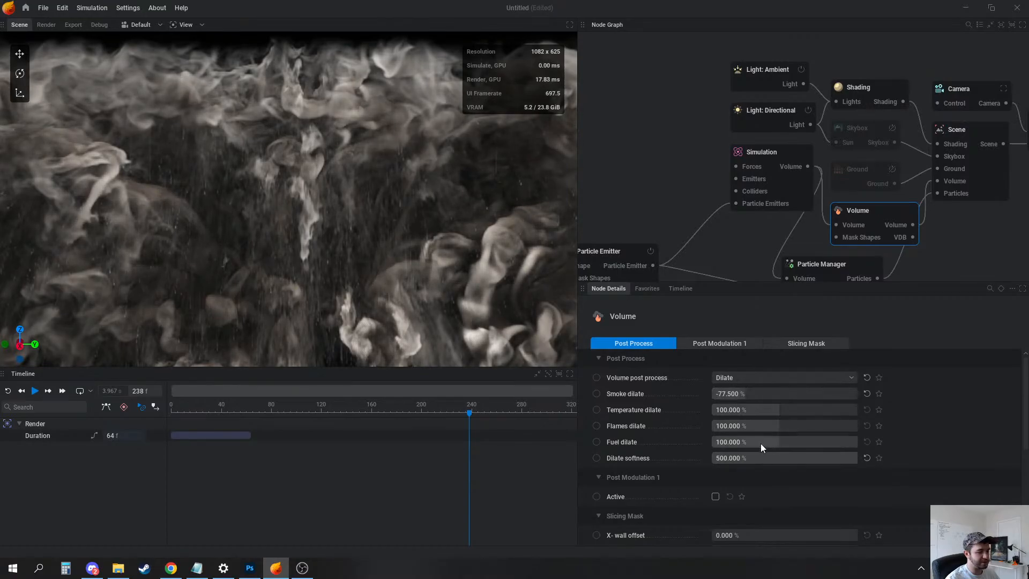
mouse_move(754, 394)
mouse_down()
mouse_move(742, 394)
mouse_move(754, 394)
mouse_up()
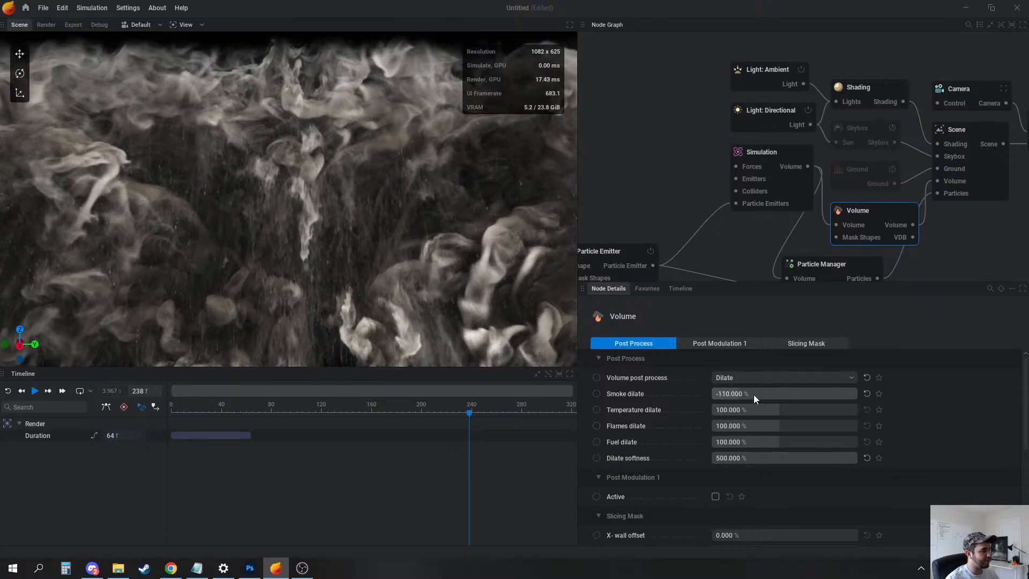
Replay the simulation, set the Volume node's smoke dilate to -137.5%, and deselect the node
key(space)
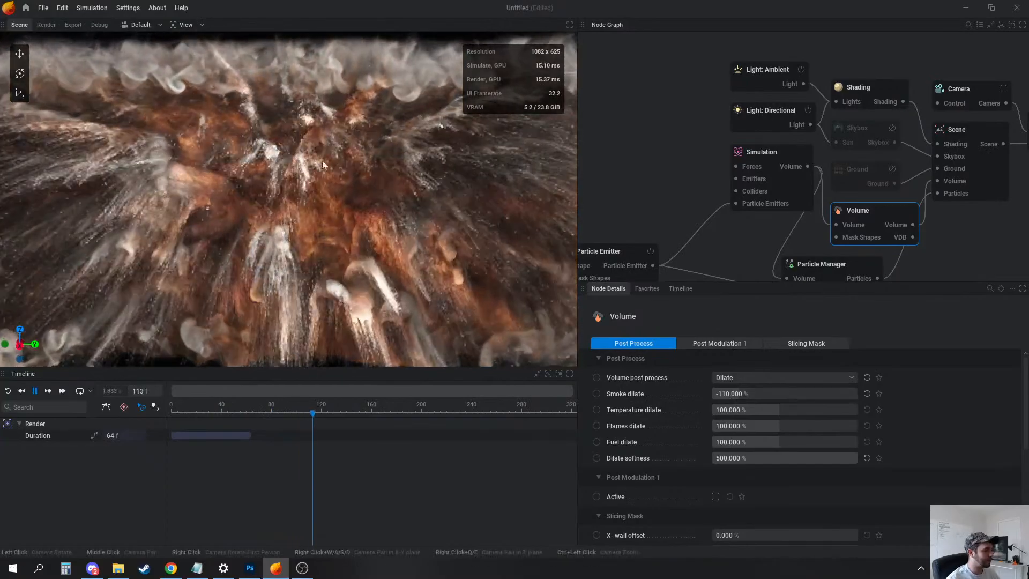
mouse_move(757, 394)
mouse_down()
mouse_move(746, 394)
mouse_move(763, 393)
mouse_up()
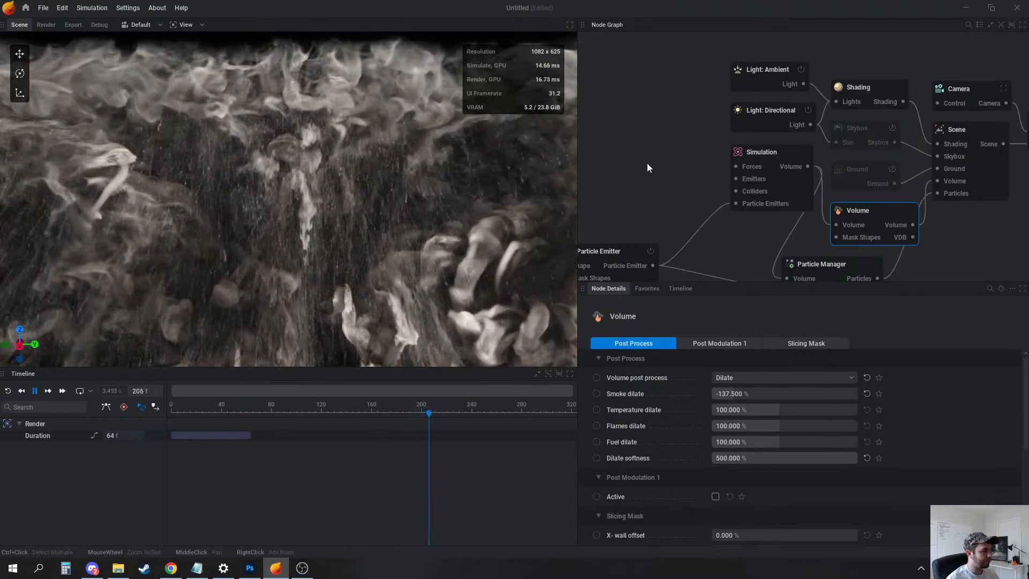
click(648, 168)
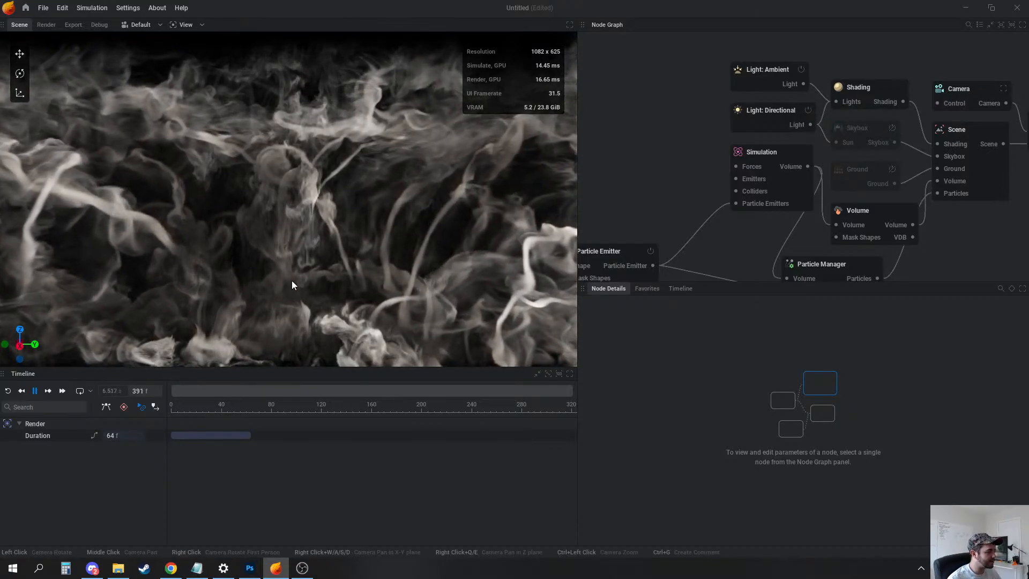
Set the Shading node's smoke sharpening to 438.333% in its rendering settings and restart the simulation
middle_drag(807, 133, 735, 152)
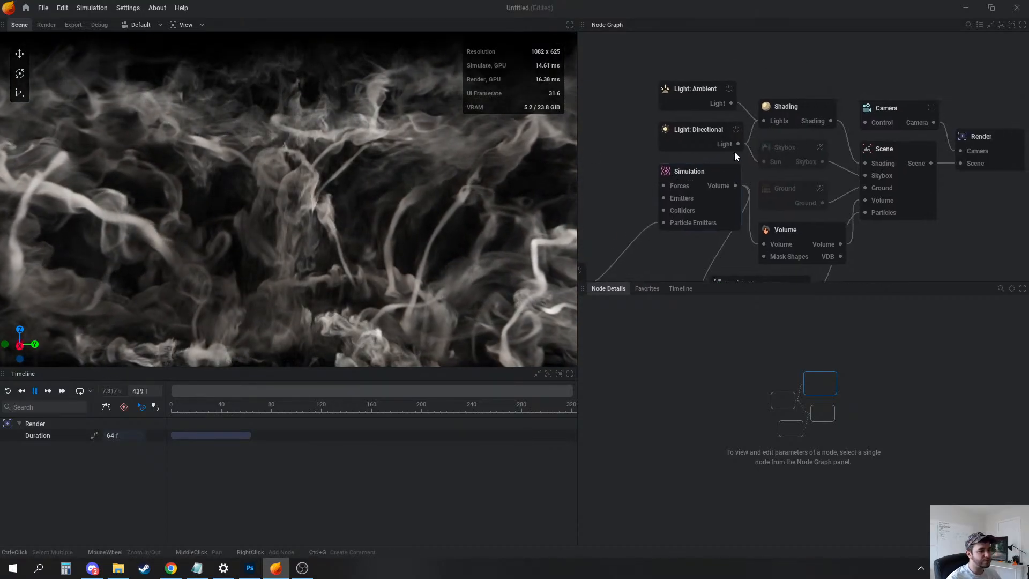
click(797, 113)
click(719, 356)
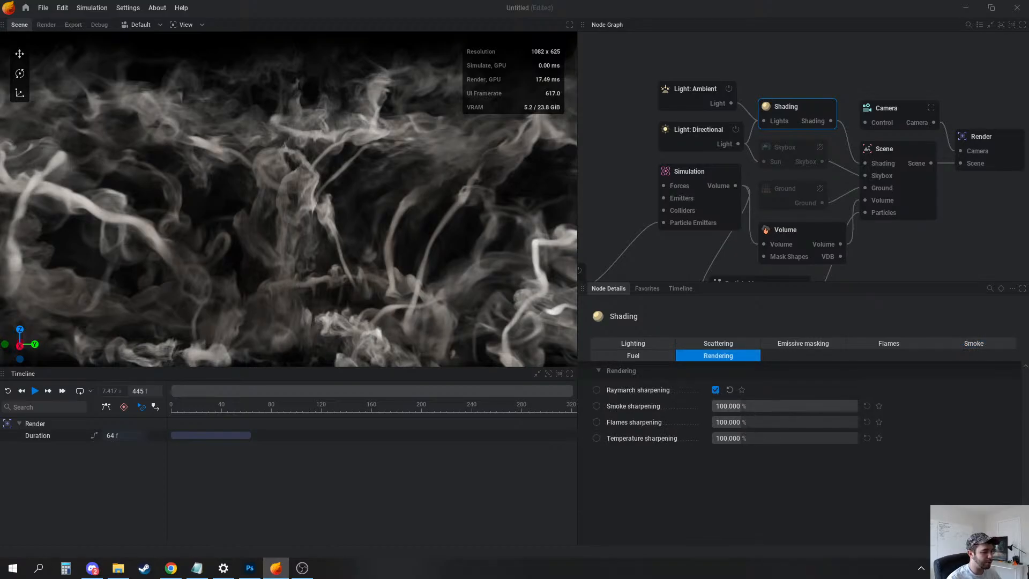
drag(742, 406, 857, 406)
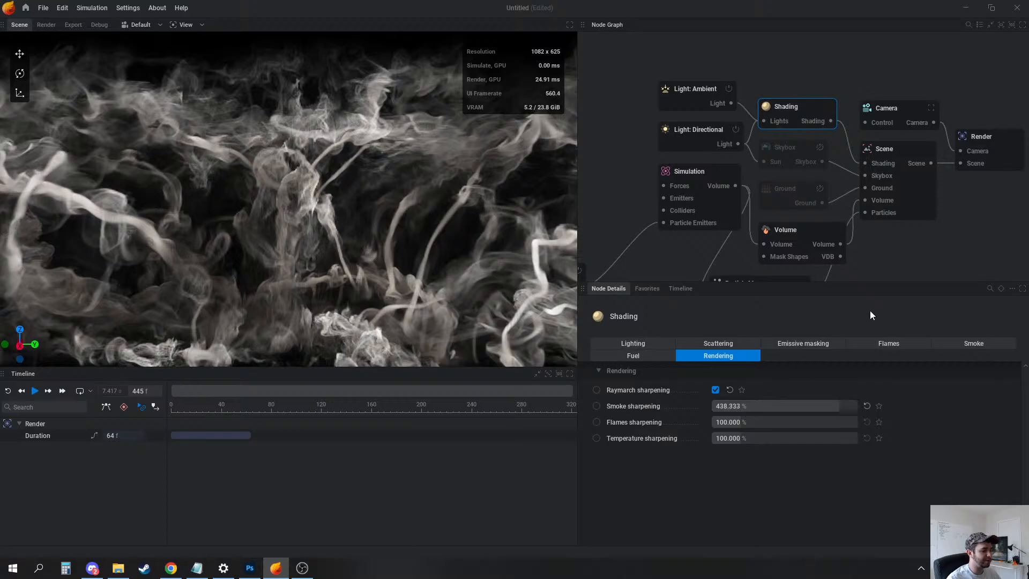
key(r)
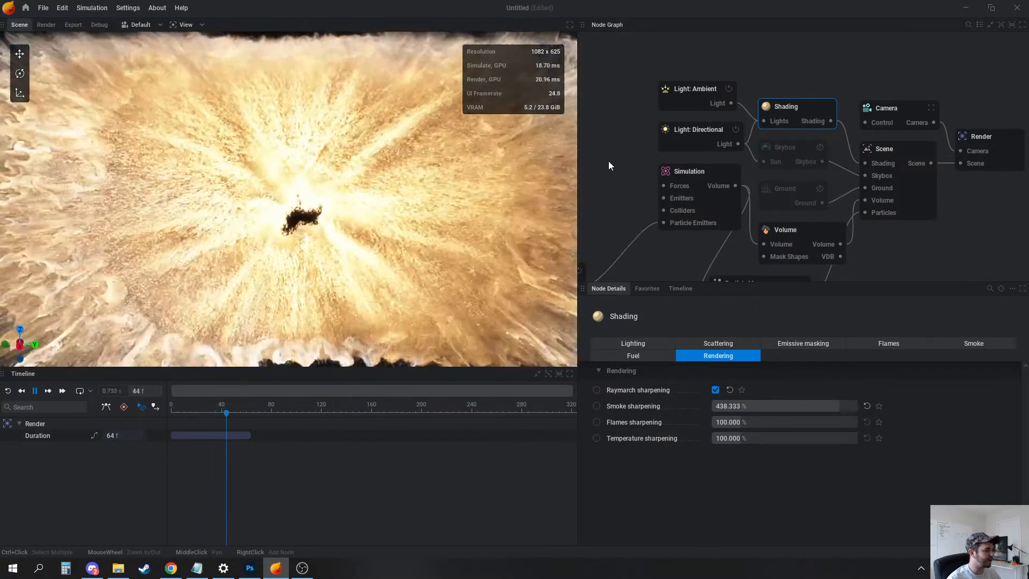
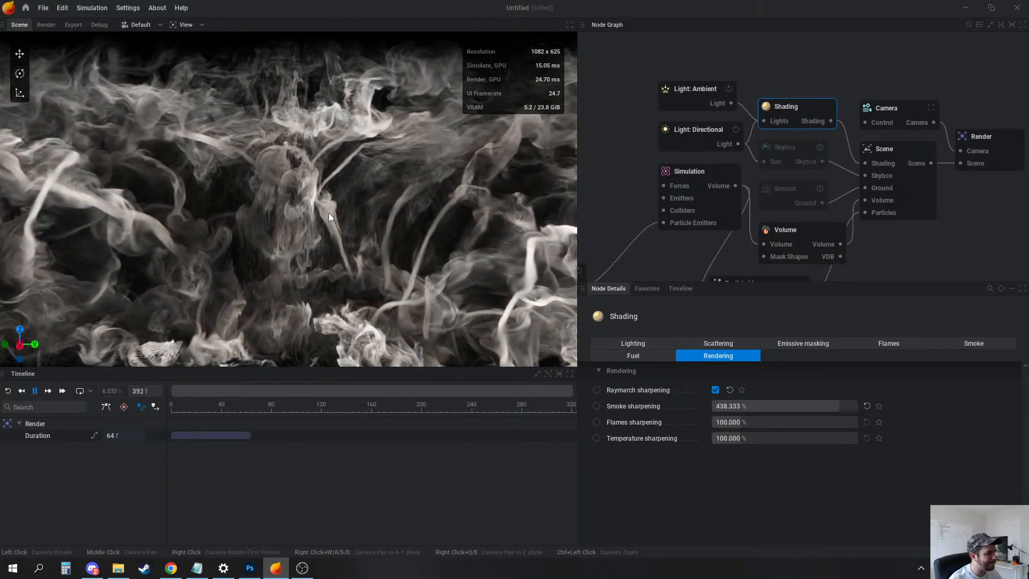
Set the Simulation node's vorticity intensity to 53.667% and restart the simulation
click(703, 167)
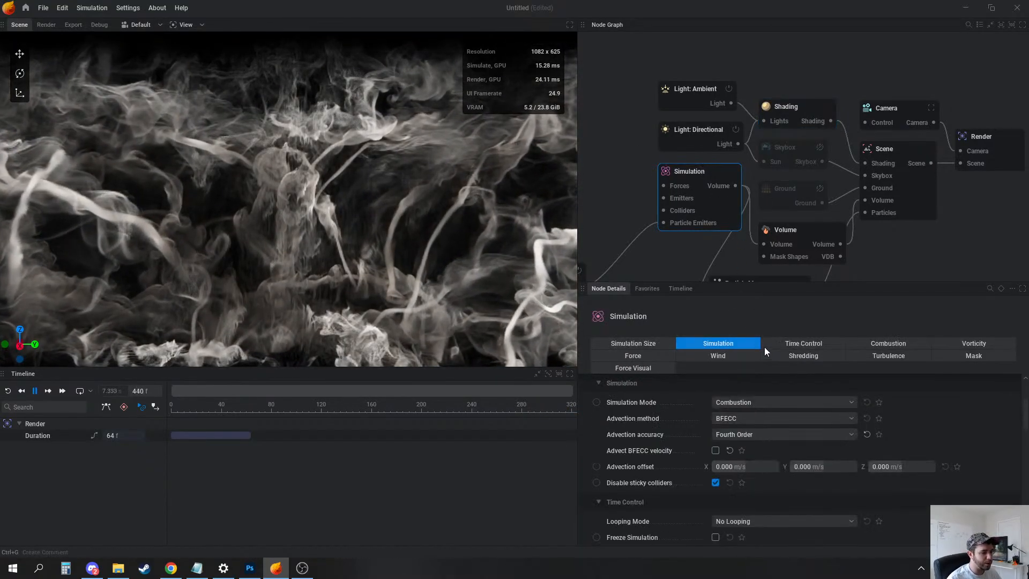
click(976, 345)
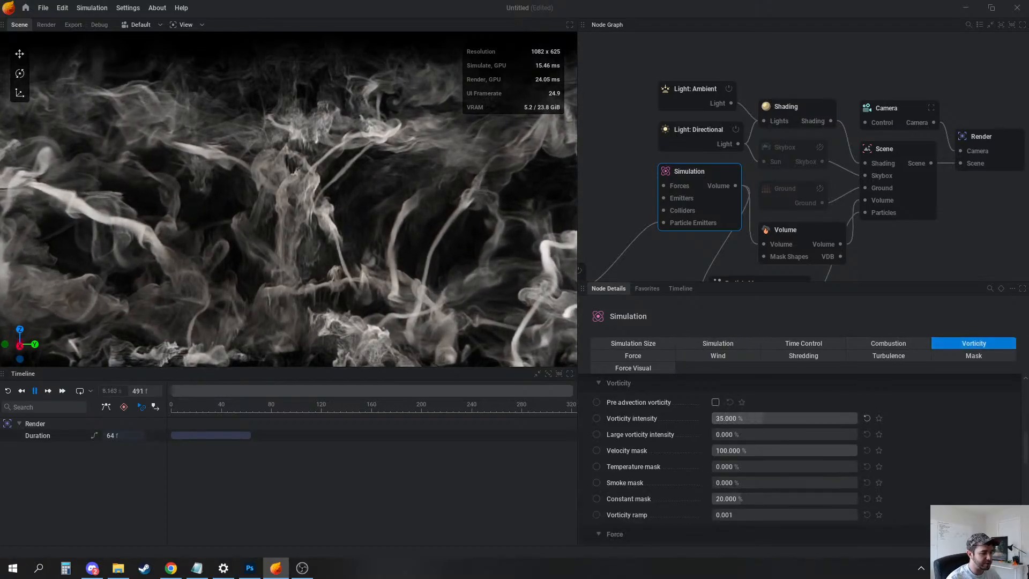
key(r)
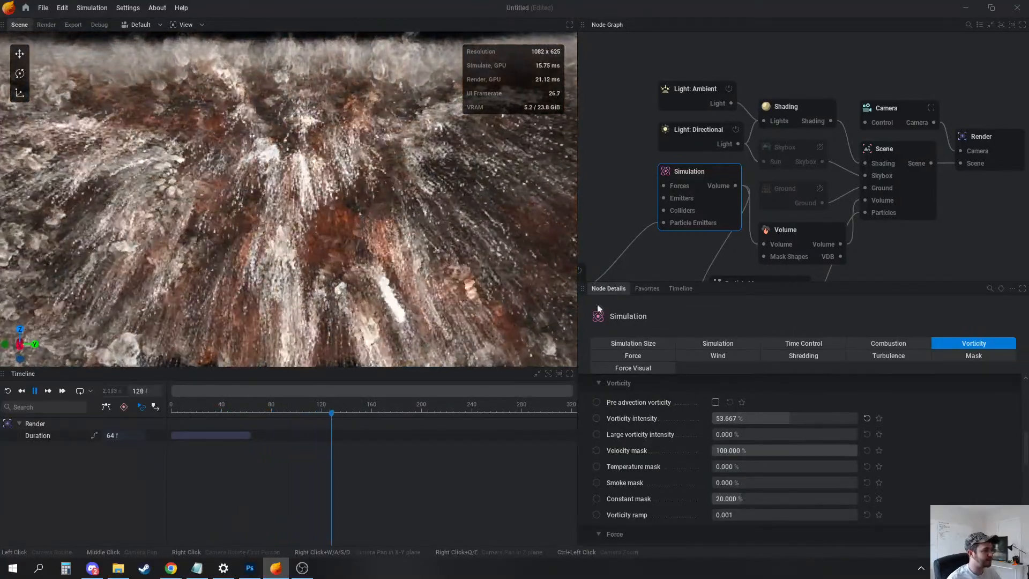
Set the torus Shape: Primitive's minor radius to 0.2 m and major radius to 1 m, and restart the simulation
middle_drag(630, 187, 710, 130)
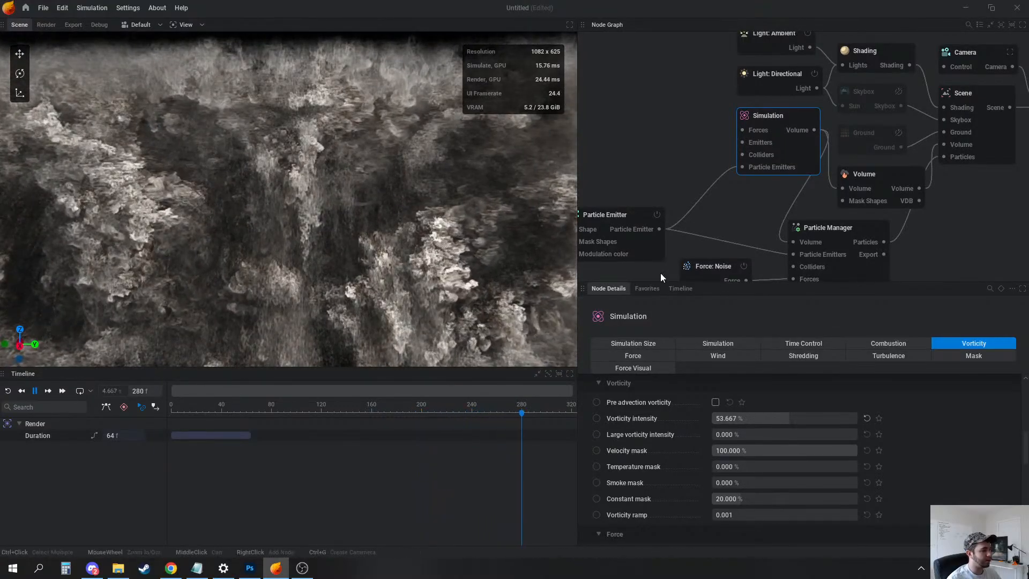
middle_drag(682, 239, 878, 189)
click(658, 176)
click(636, 132)
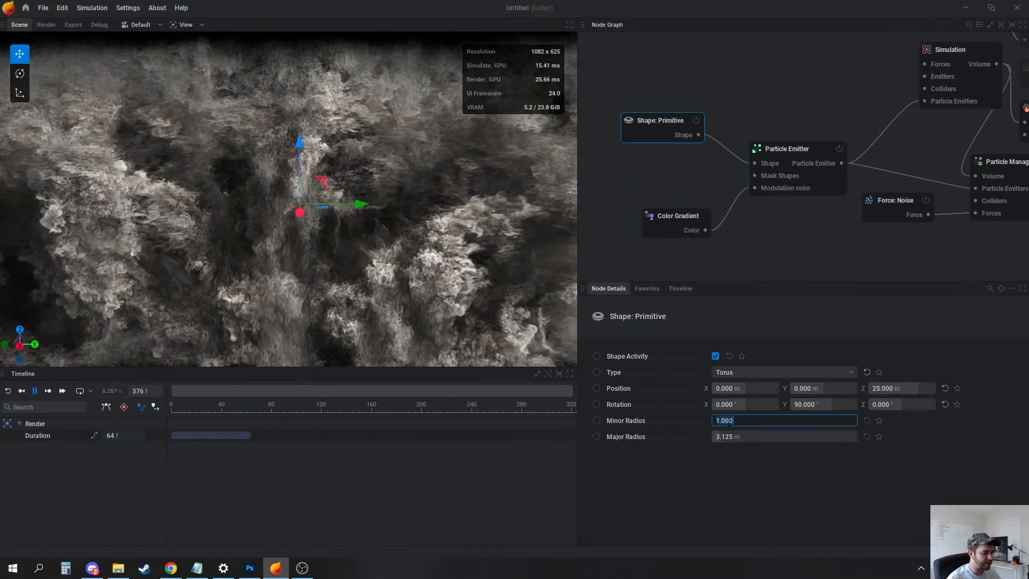
click(721, 441)
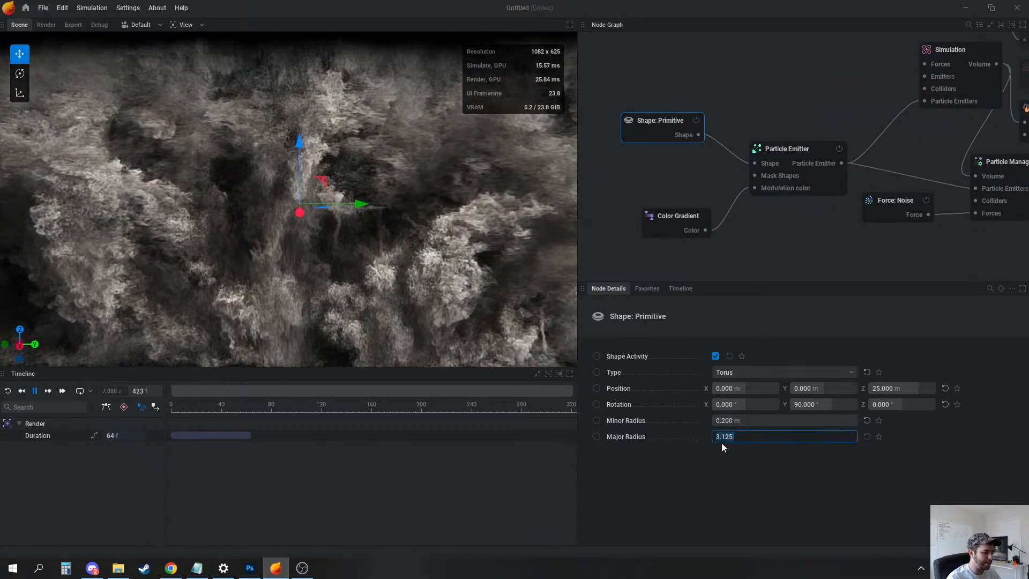
text(1)
key(Return)
key(r)
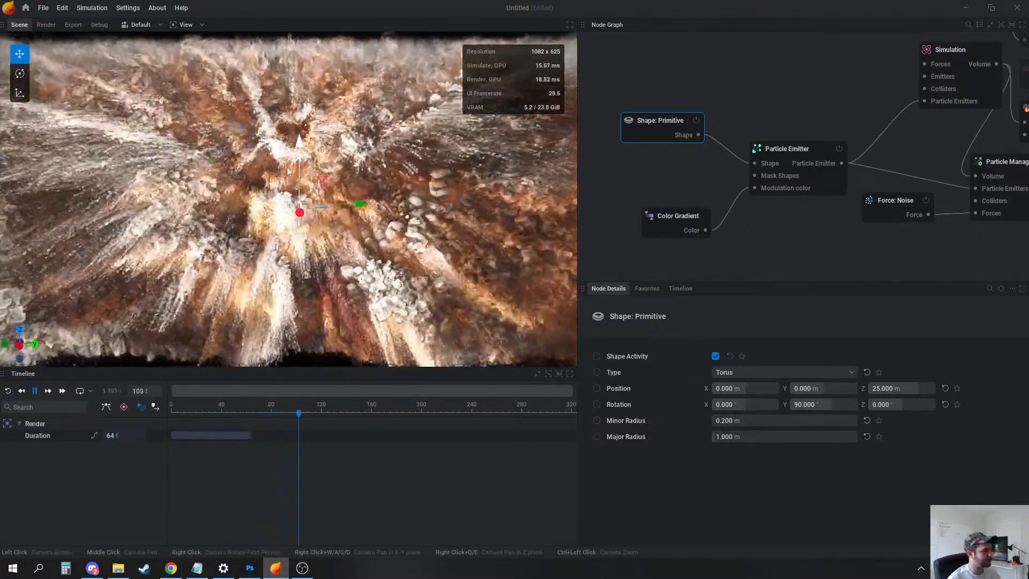
Set the Particle Emitter's maximum initial emission speed to 80 and rerun the simulation
click(791, 150)
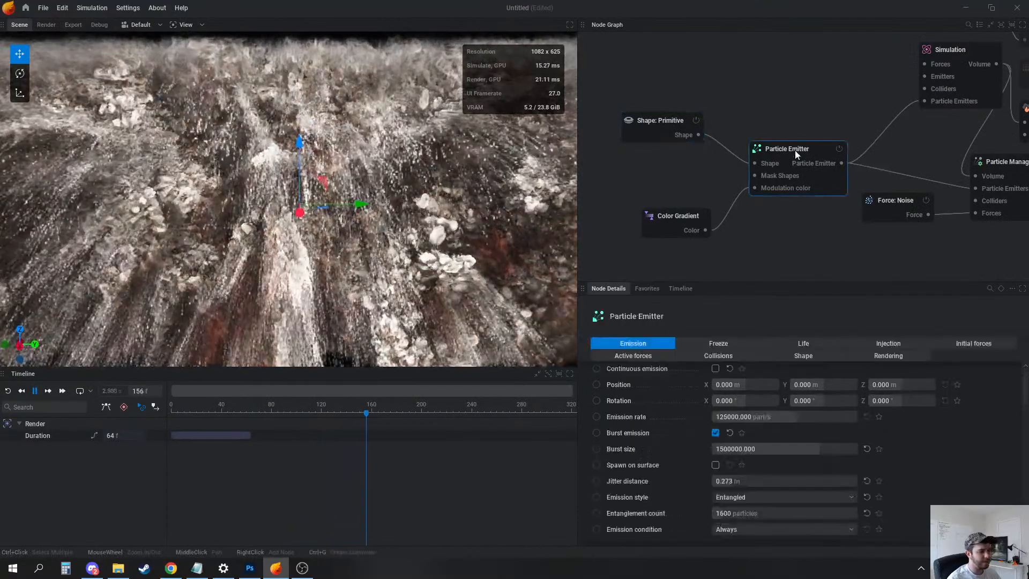
click(889, 344)
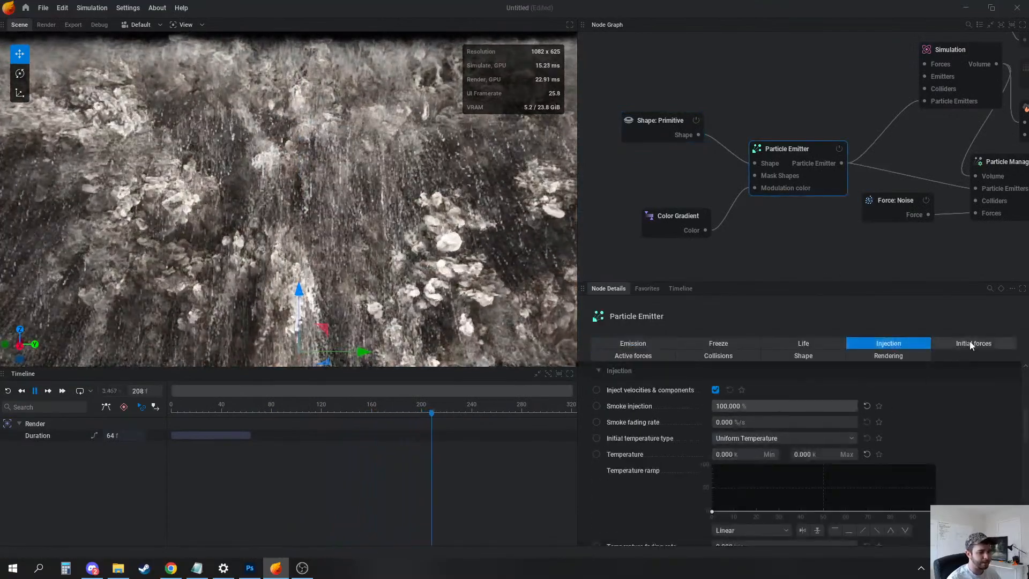
click(967, 343)
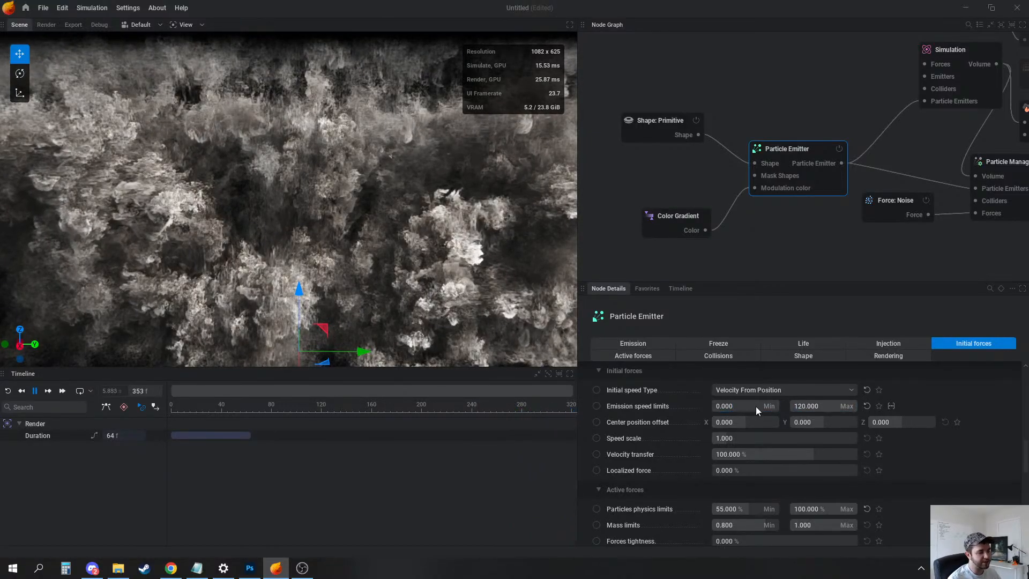
click(826, 406)
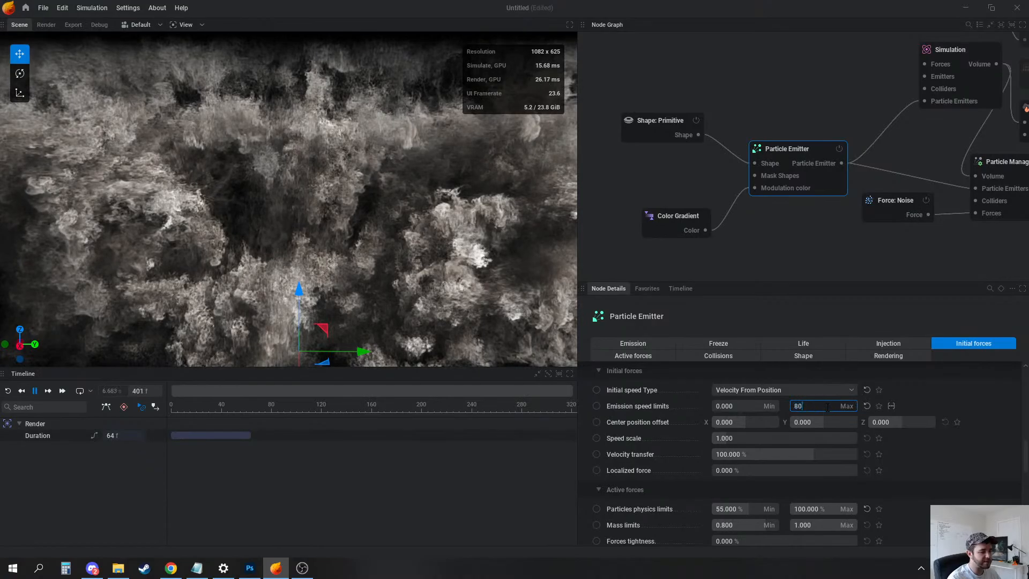
key(Return)
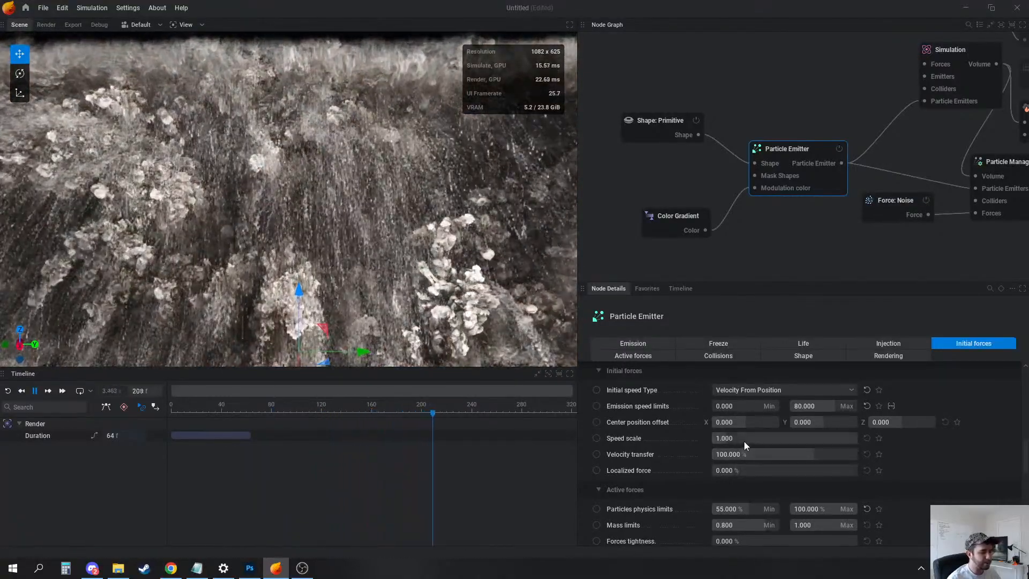
Set the Particle Emitter's forces tightness to 34.667% in its active forces settings
scroll(744, 445, down, 3)
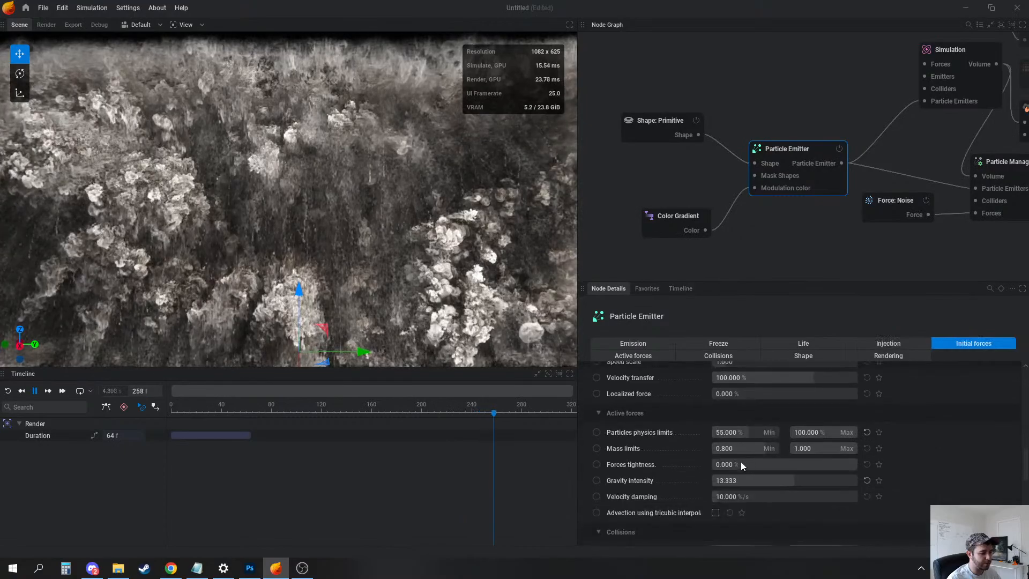
scroll(739, 462, down, 1)
drag(728, 455, 729, 456)
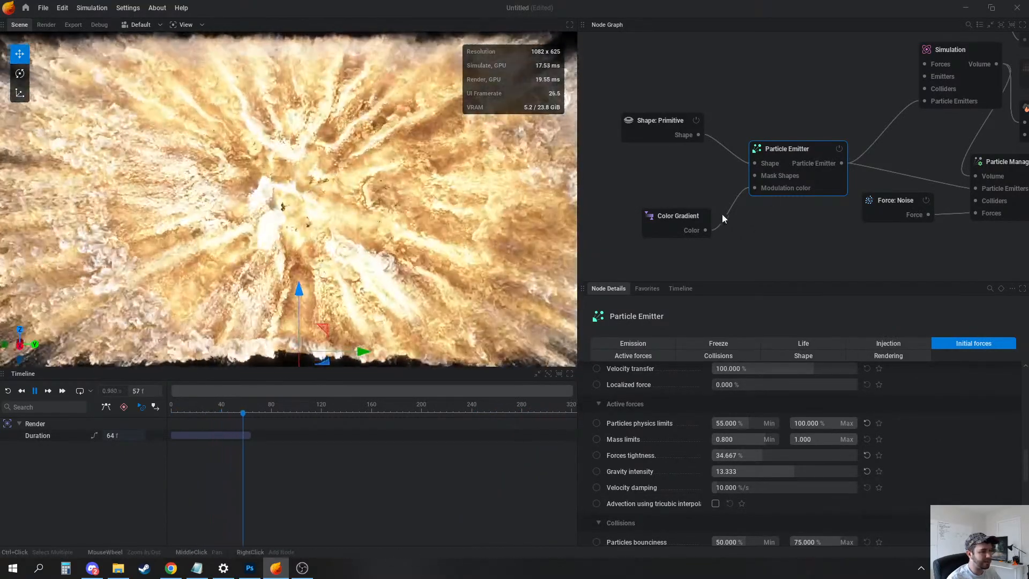
Try a Force: Noise scale of 1.667 and run the simulation to preview the explosion
middle_drag(918, 239, 873, 238)
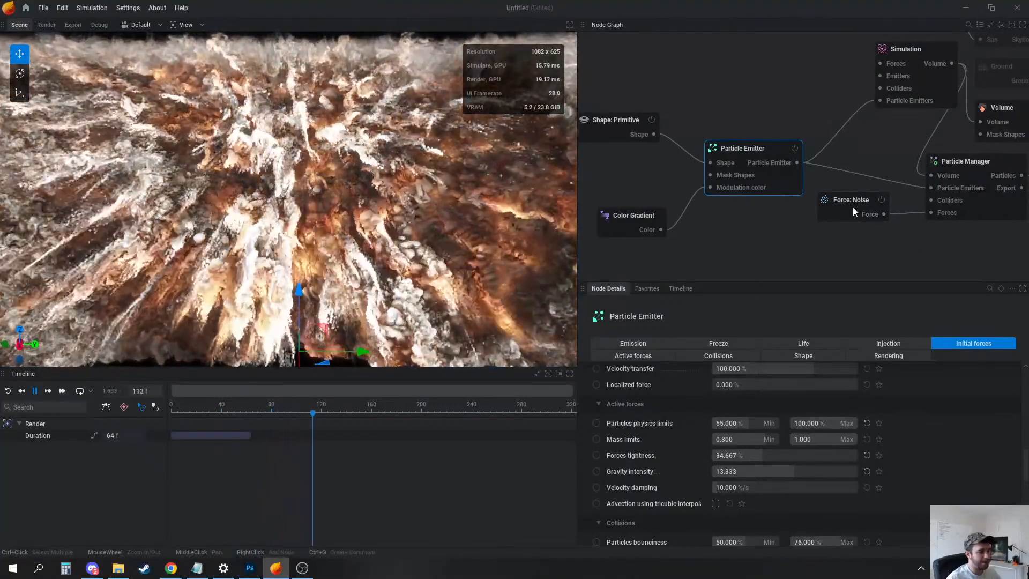
click(841, 212)
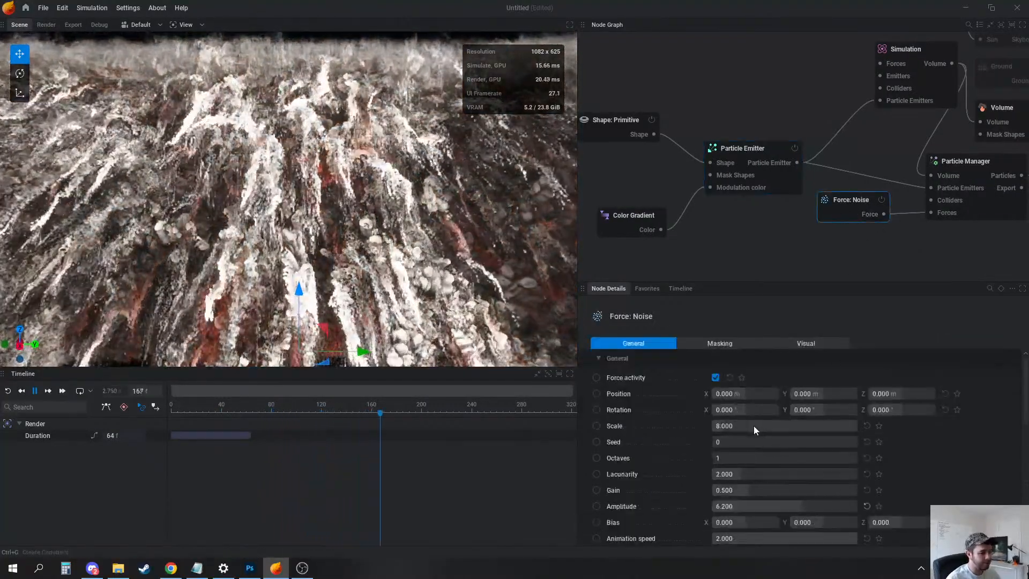
text(1.667)
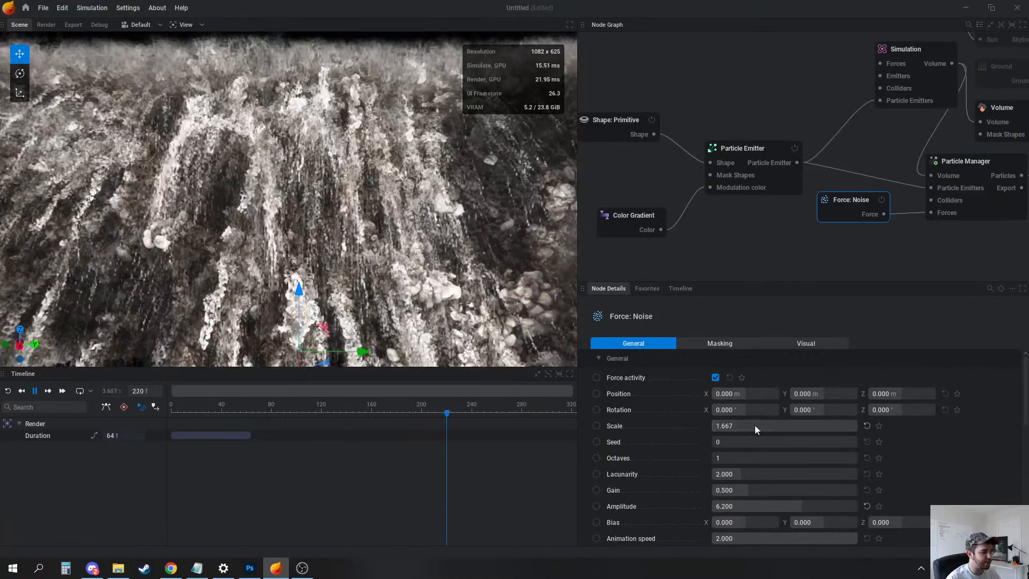
key(Return)
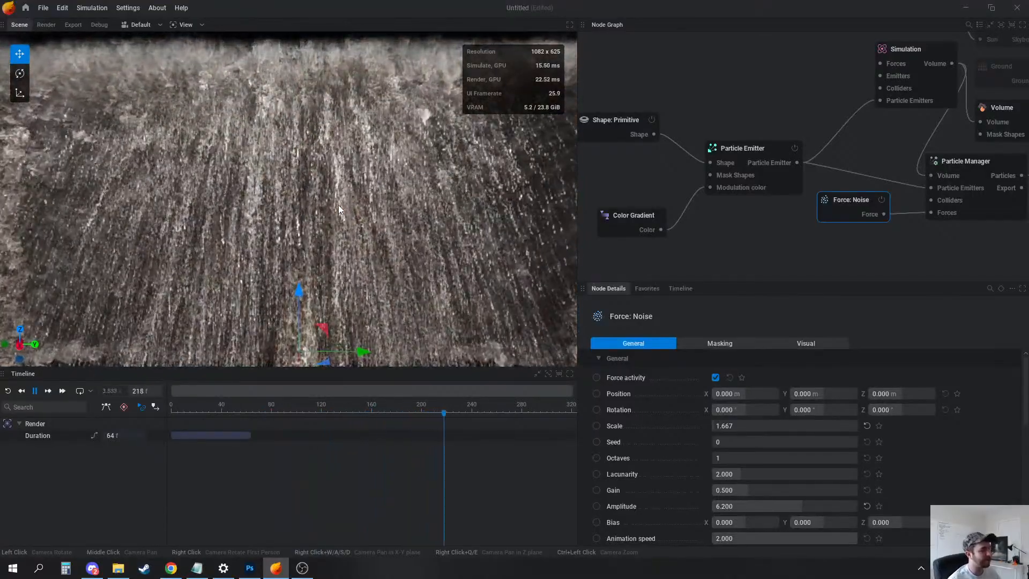
key(space)
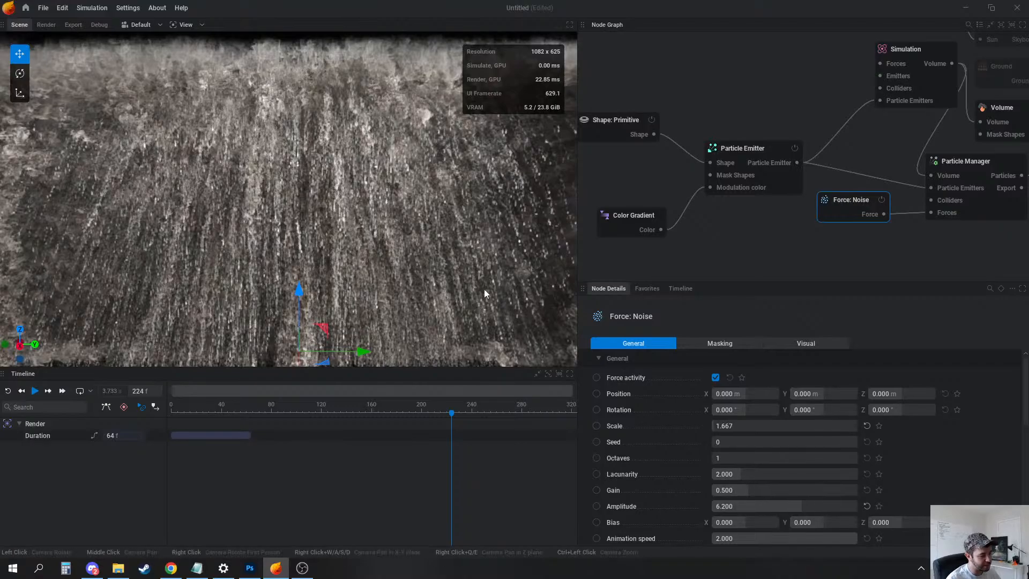
Set the Force: Noise scale to 44 and restart the simulation
key(r)
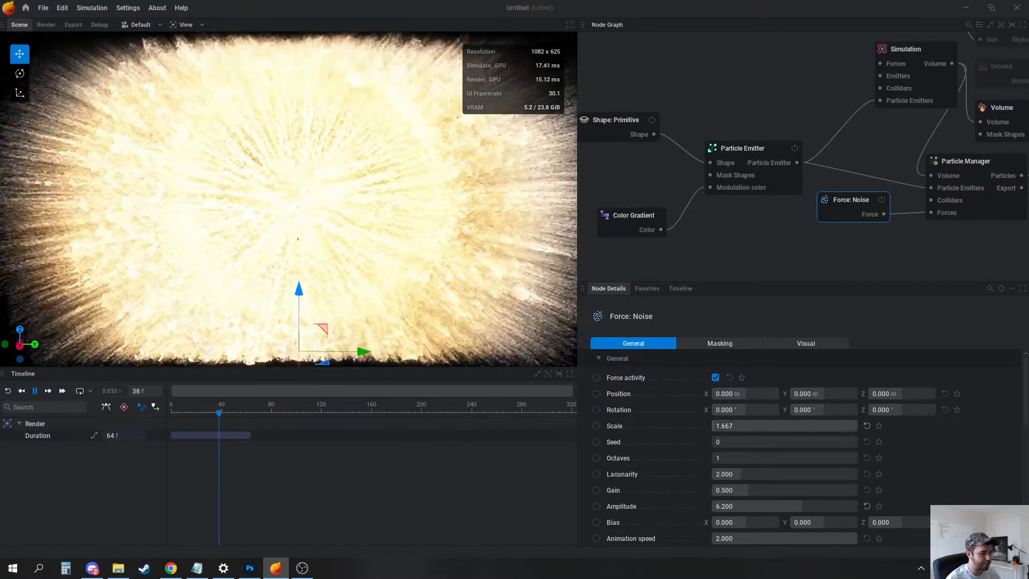
drag(714, 426, 774, 426)
key(r)
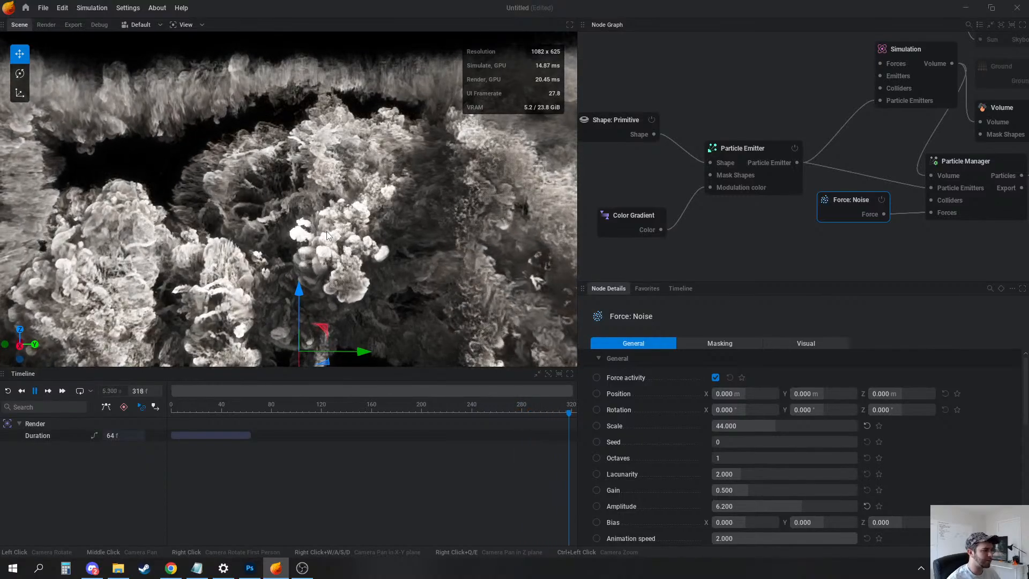
Set the Particle Emitter's non ground bounds collision behaviour to Ignore
click(754, 151)
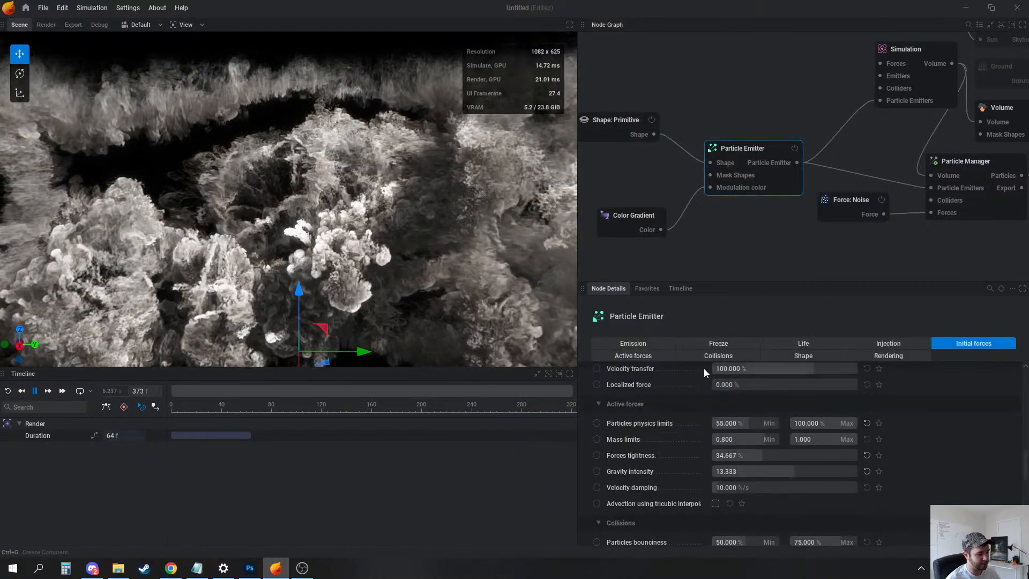
click(713, 356)
click(739, 470)
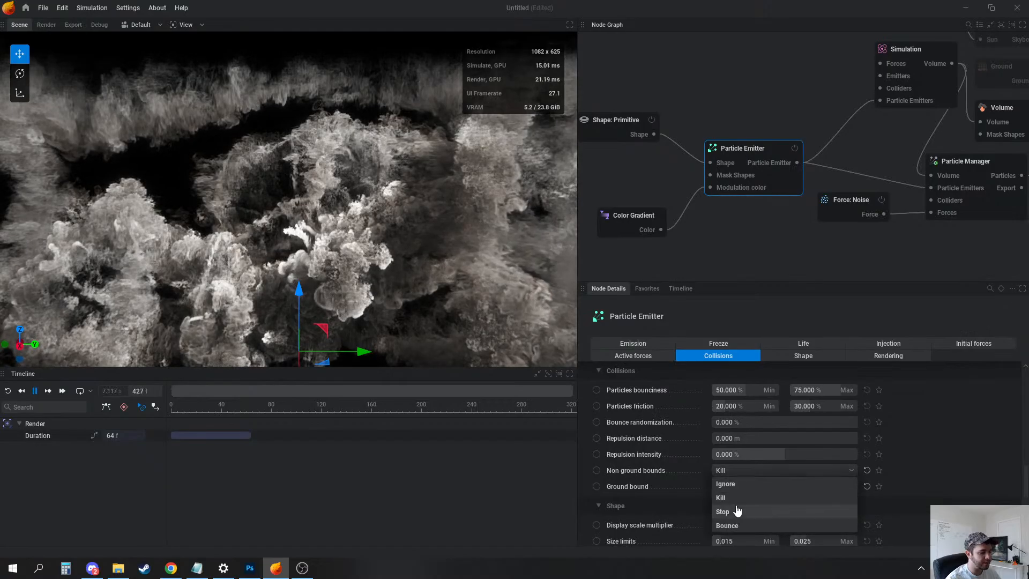
click(725, 483)
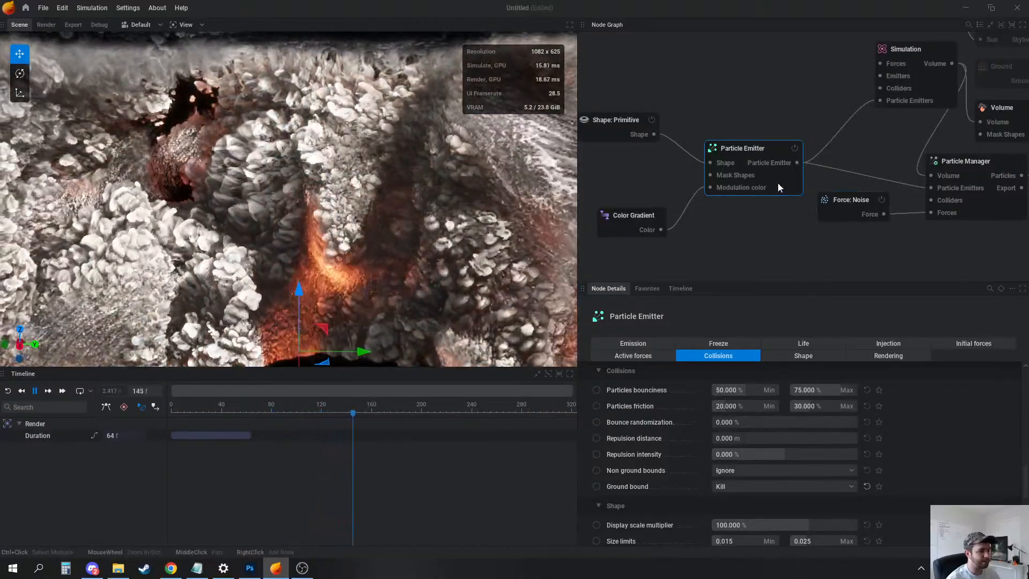
Set the Volume node's Z+ roof width to 0% in its slicing mask and replay the simulation
key(space)
middle_drag(862, 220, 664, 259)
click(828, 149)
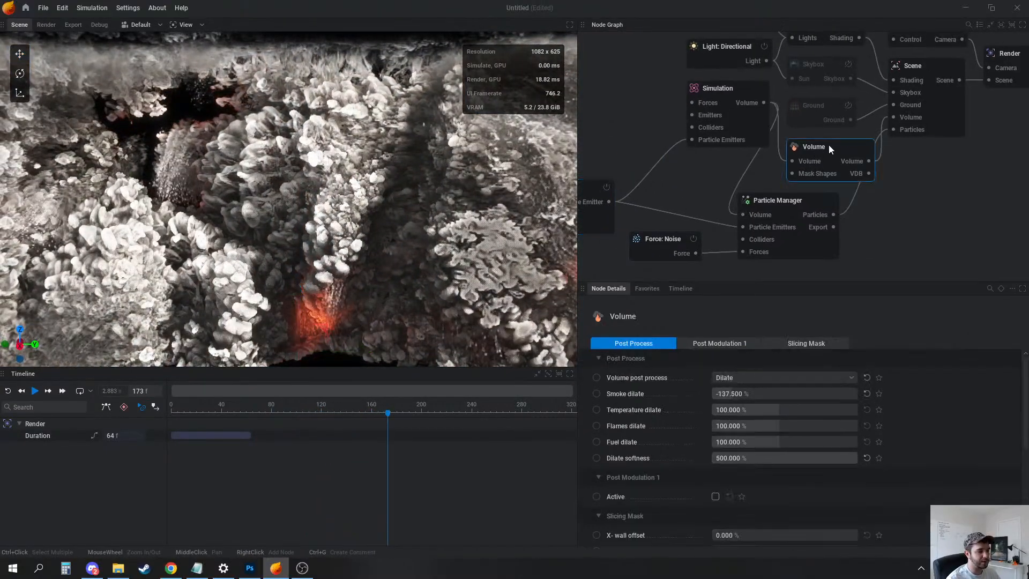
click(810, 346)
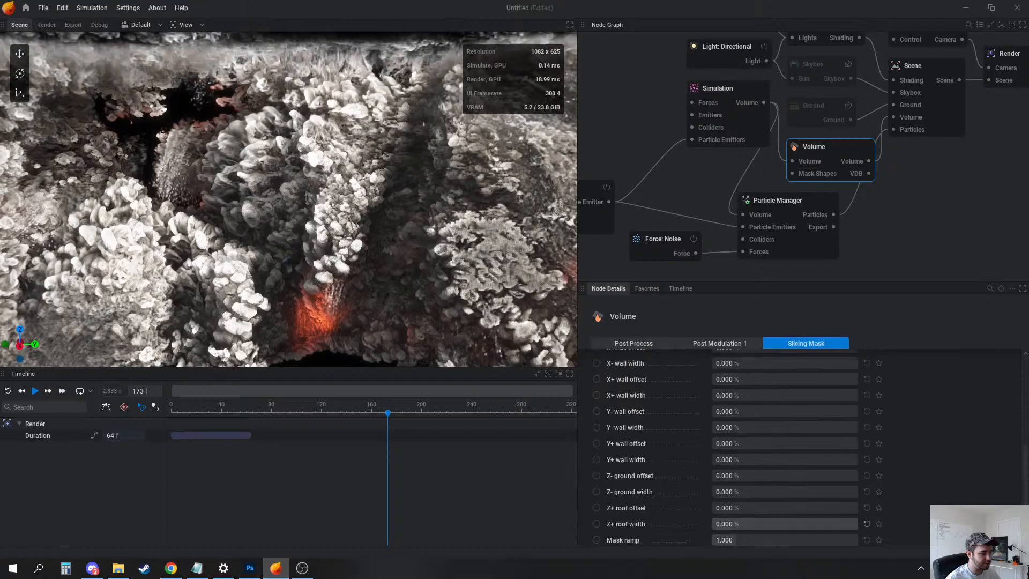
drag(441, 246, 350, 213)
key(space)
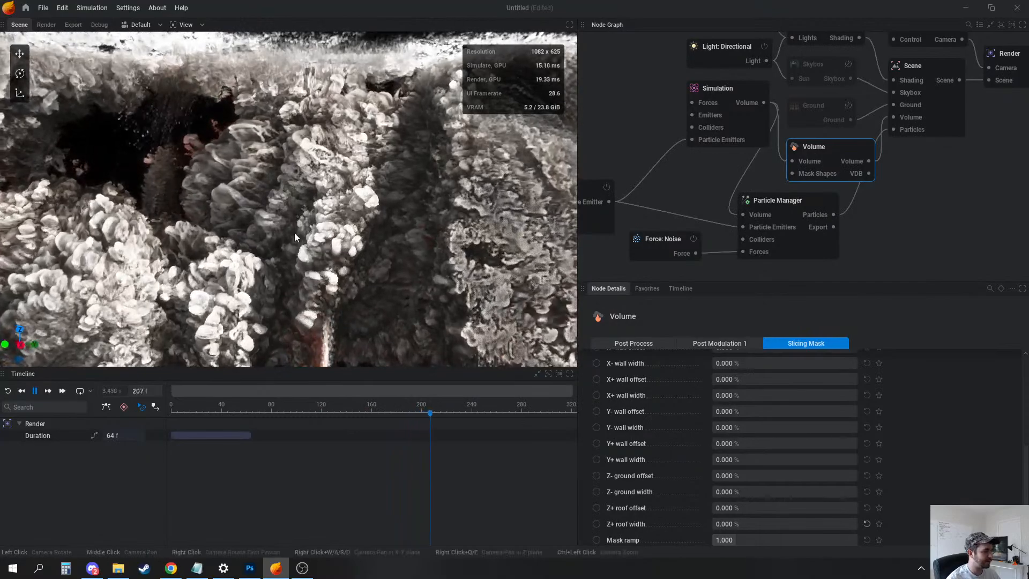
key(space)
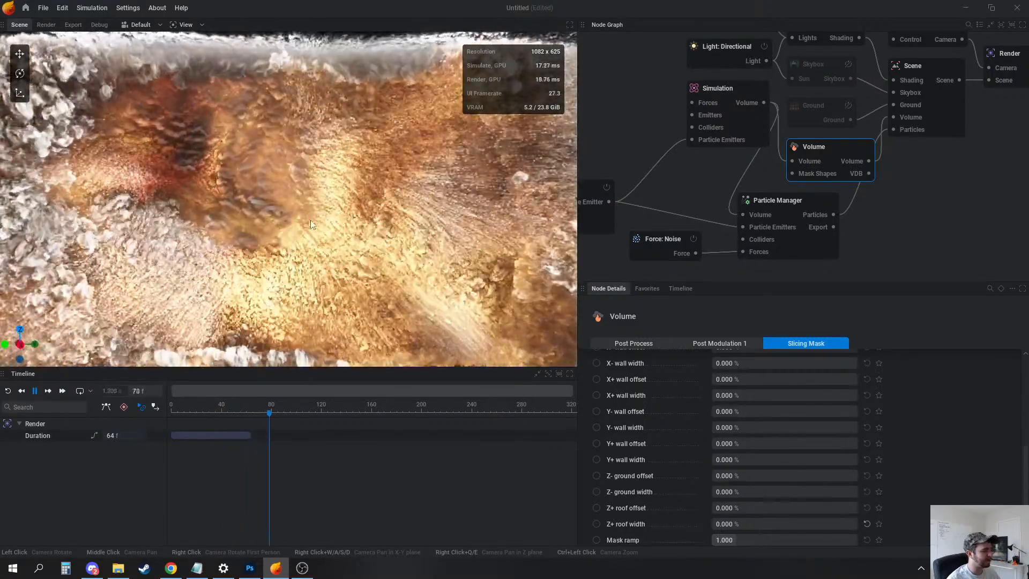
Set the Particle Emitter's minimum particle lifetime to 2.666 s and rerun the simulation
key(space)
middle_drag(638, 193, 711, 184)
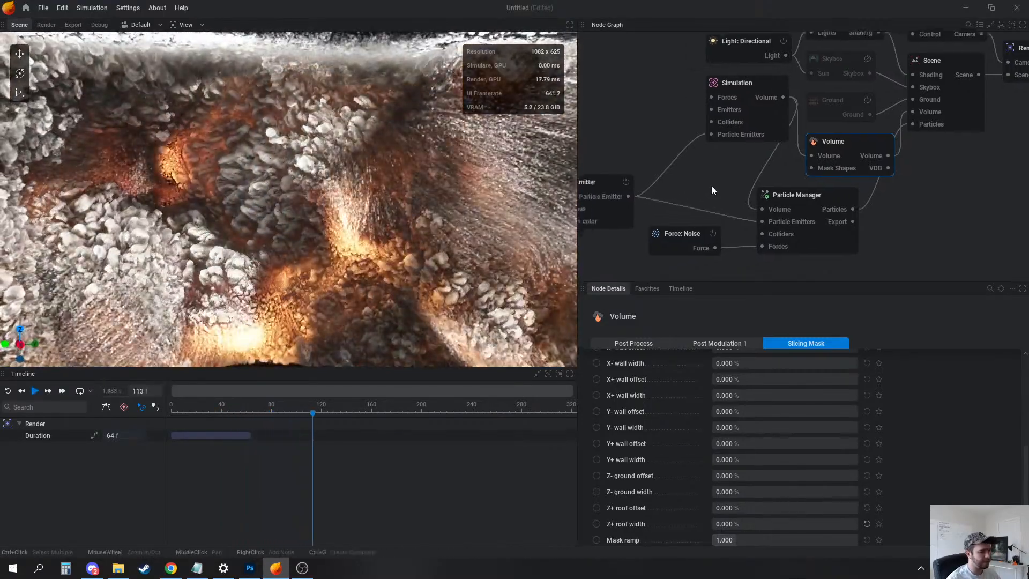
click(651, 187)
click(803, 343)
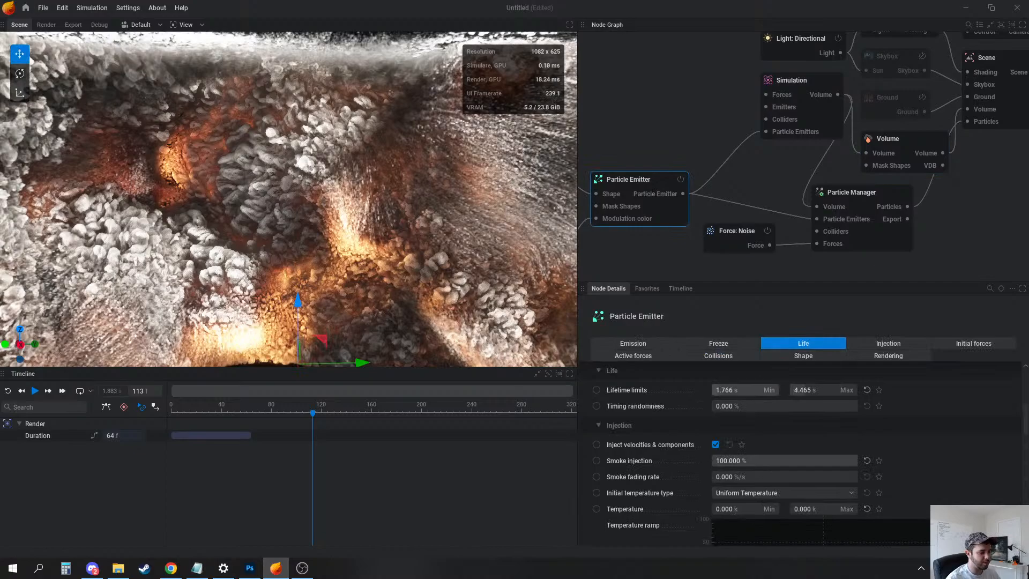
key(r)
key(space)
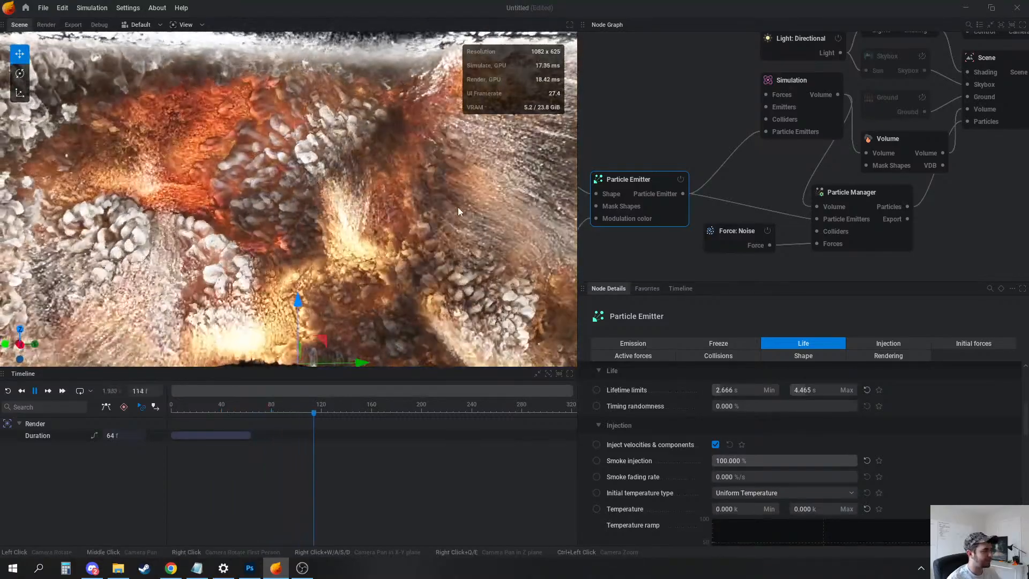
Set the Particle Emitter's particles physics limits to 39.667% and 55.333% and its minimum mass to 0.573, and restart the simulation
click(963, 344)
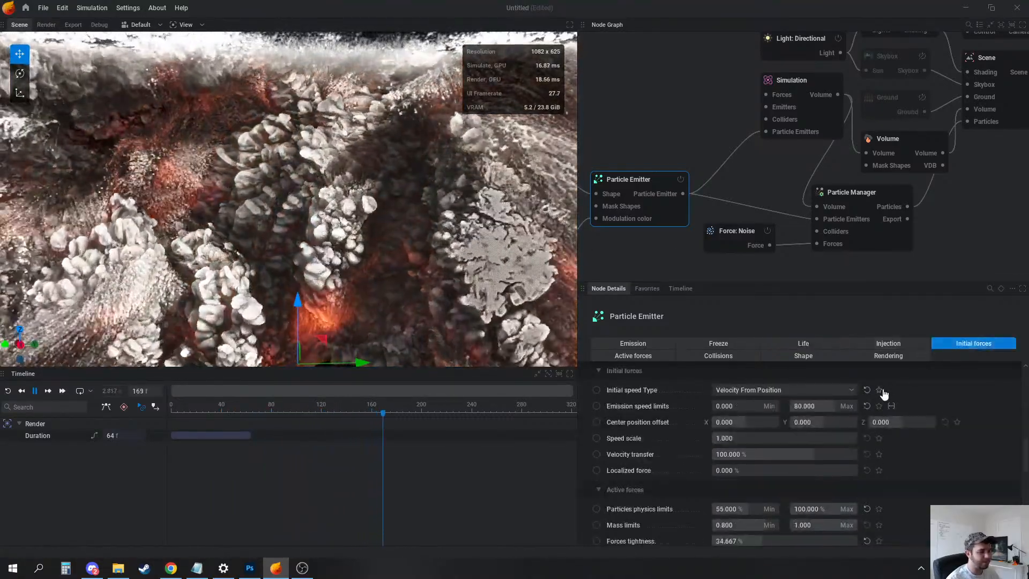
key(space)
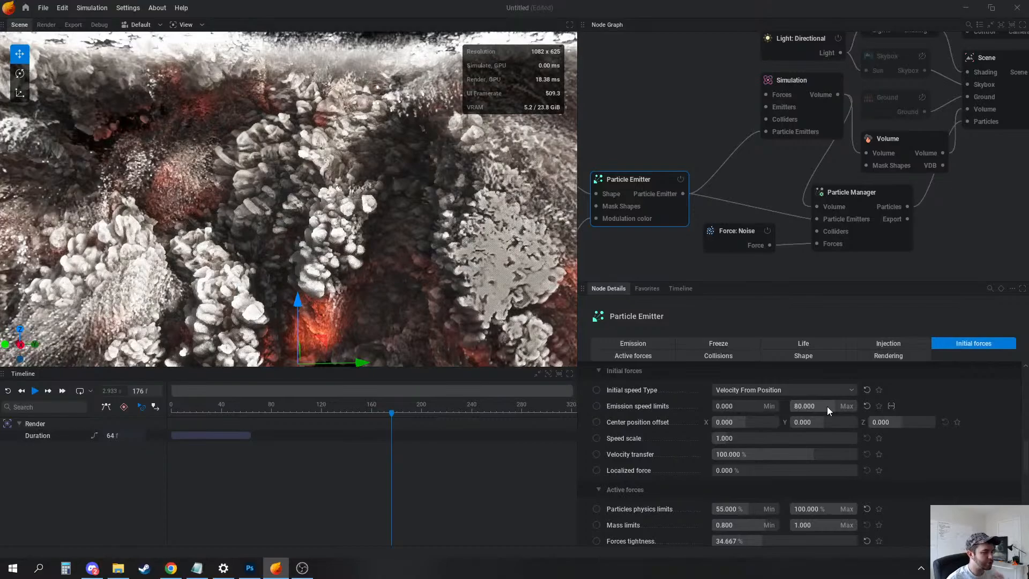
drag(840, 508, 831, 513)
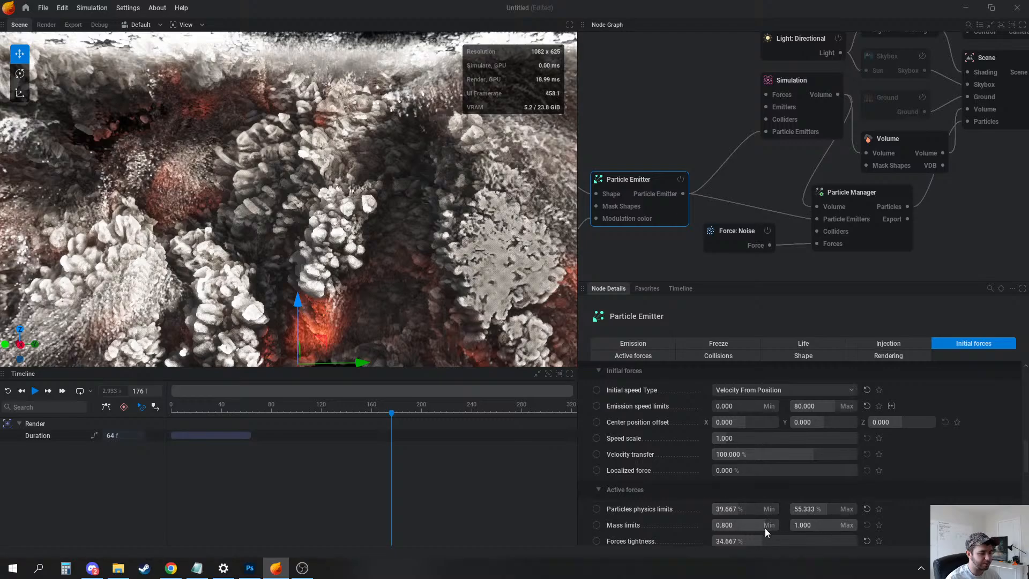
scroll(726, 497, down, 1)
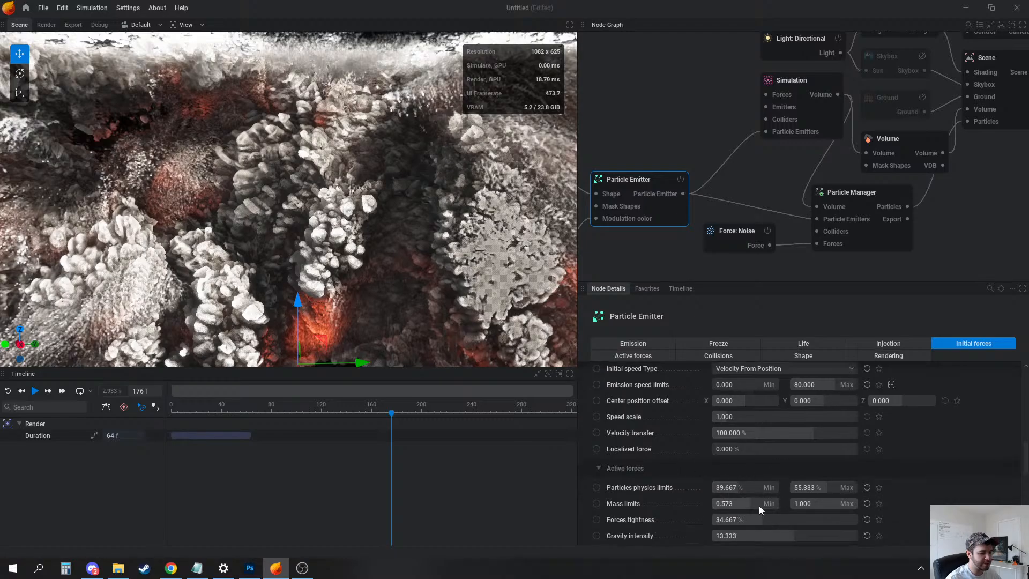
key(r)
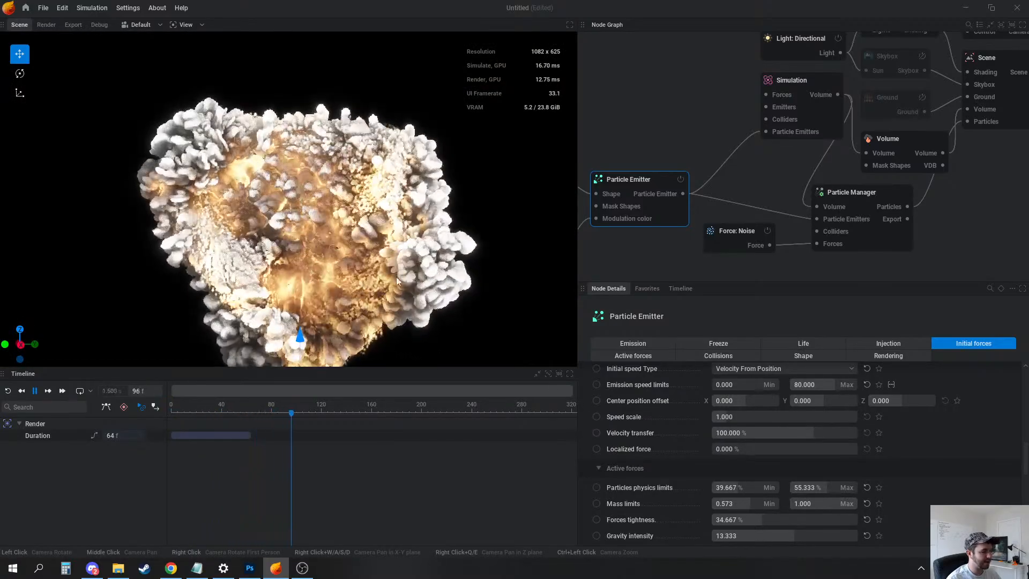
Set the Particle Emitter's maximum particles physics limit to 85% and gravity intensity to 92.667, and check the running simulation
drag(834, 485, 835, 488)
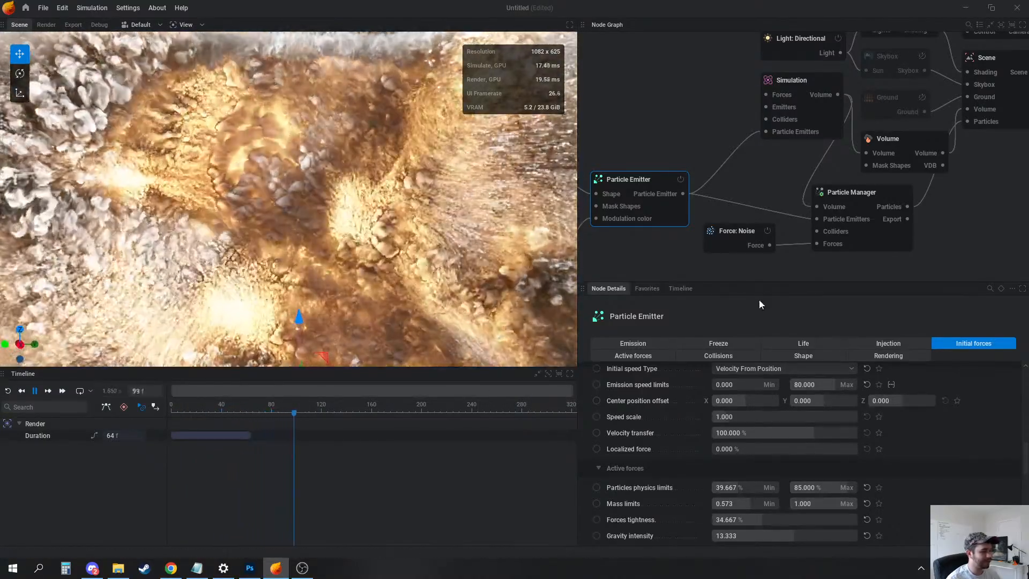
scroll(794, 520, down, 1)
drag(794, 517, 853, 518)
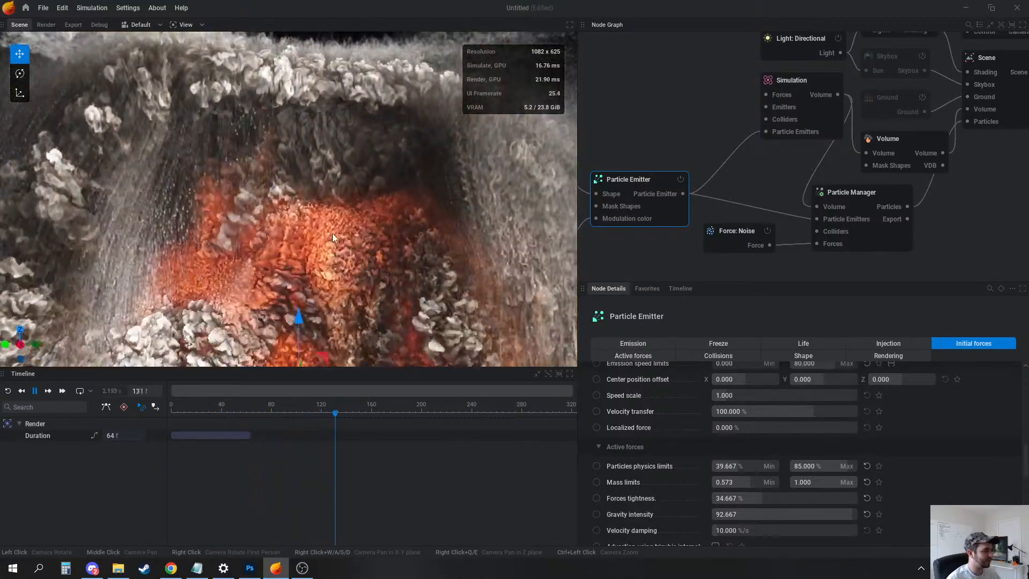
drag(303, 210, 317, 201)
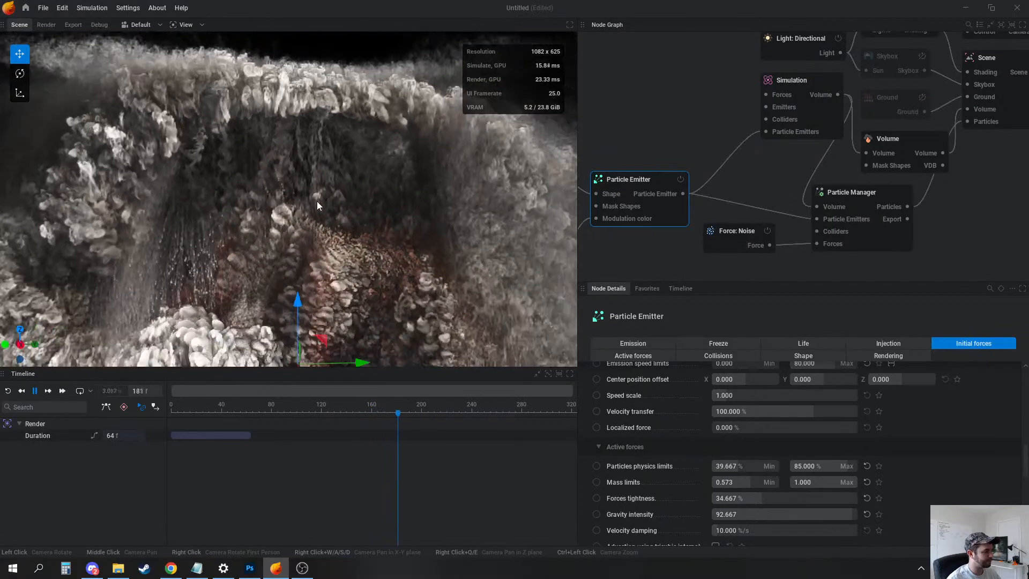
key(space)
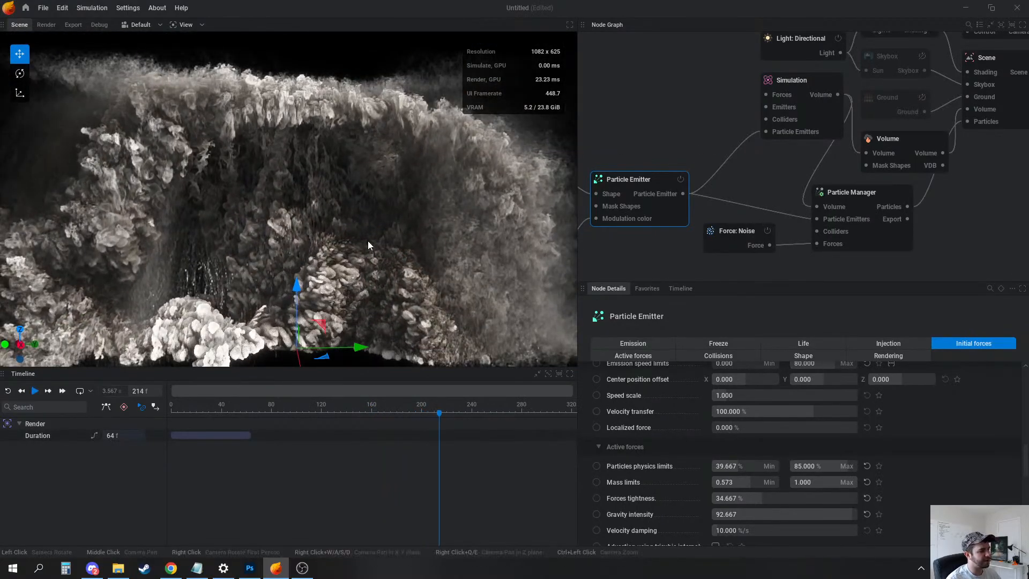
Set the Volume node's smoke dilate to -47.5% and dilate softness to 147.5%, and rerun the simulation
click(884, 147)
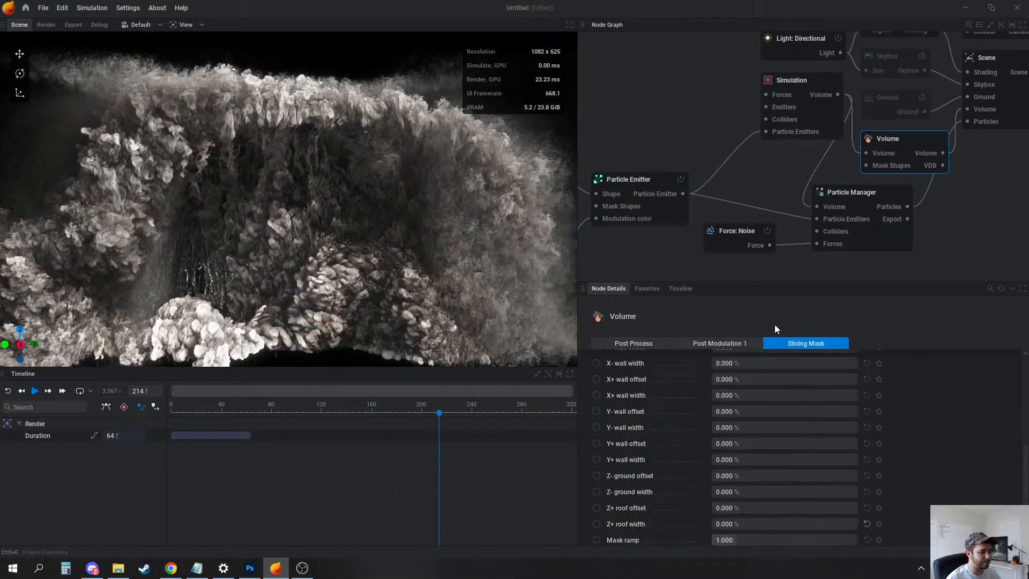
scroll(729, 402, up, 2)
click(635, 343)
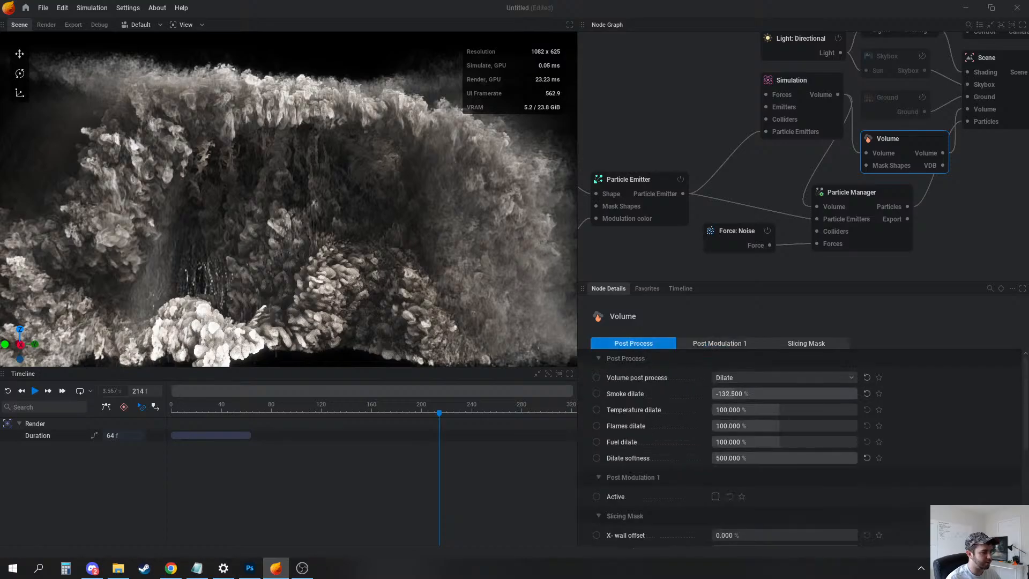
drag(736, 394, 759, 394)
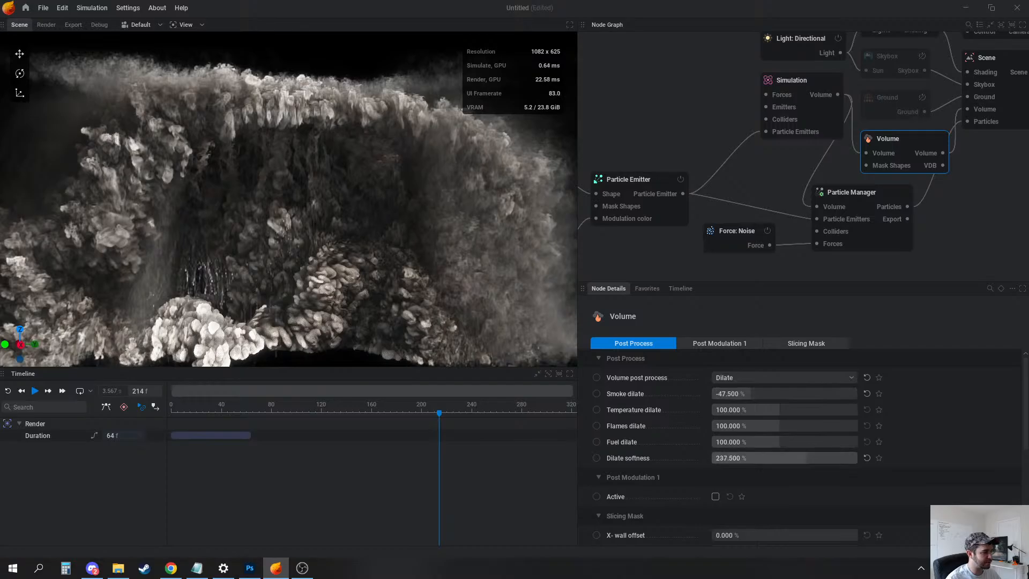
drag(806, 458, 793, 458)
key(space)
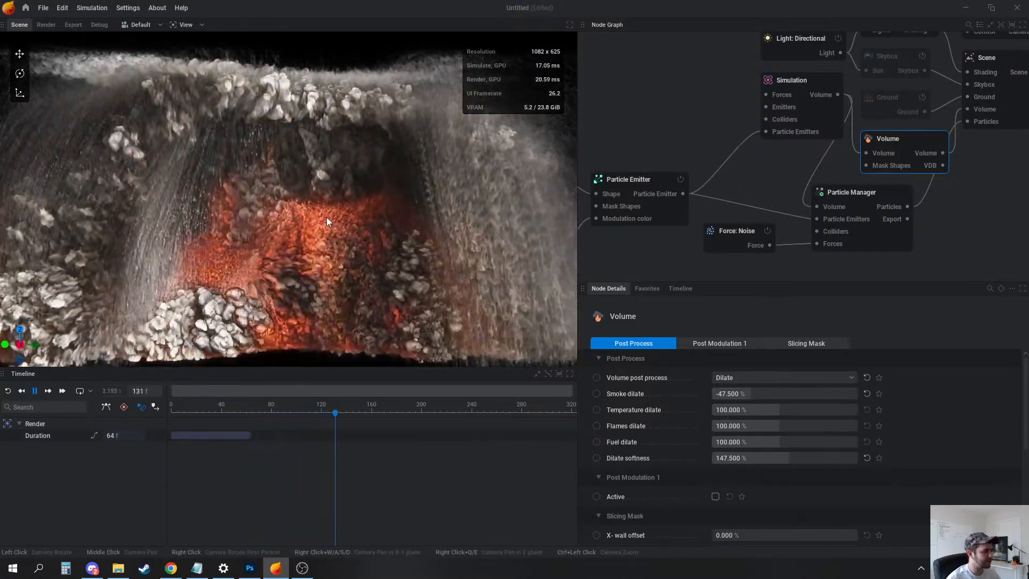
key(space)
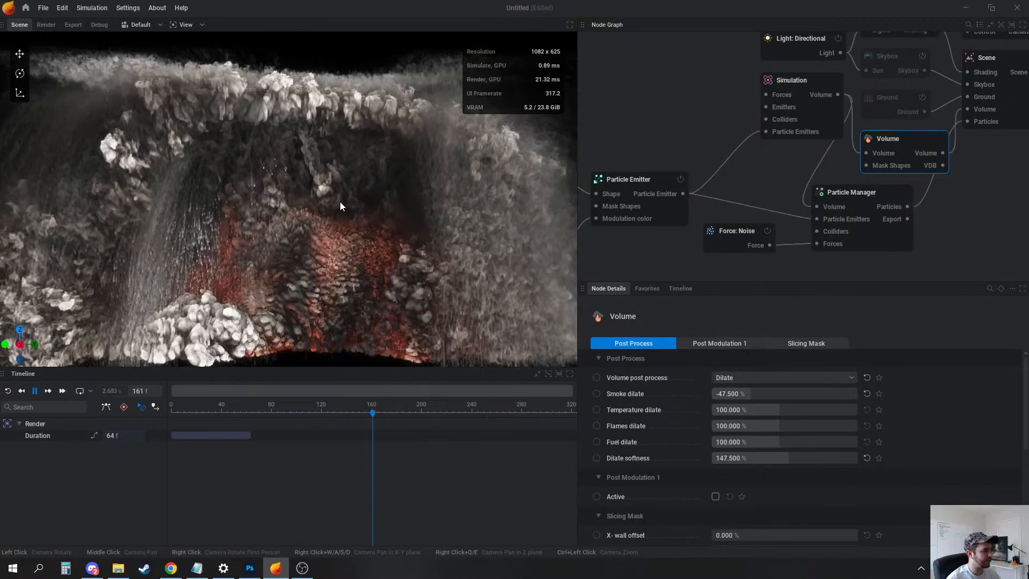
key(space)
Set the directional light's intensity to 2.55 and check the smoke up close in the viewport
middle_drag(709, 124, 675, 207)
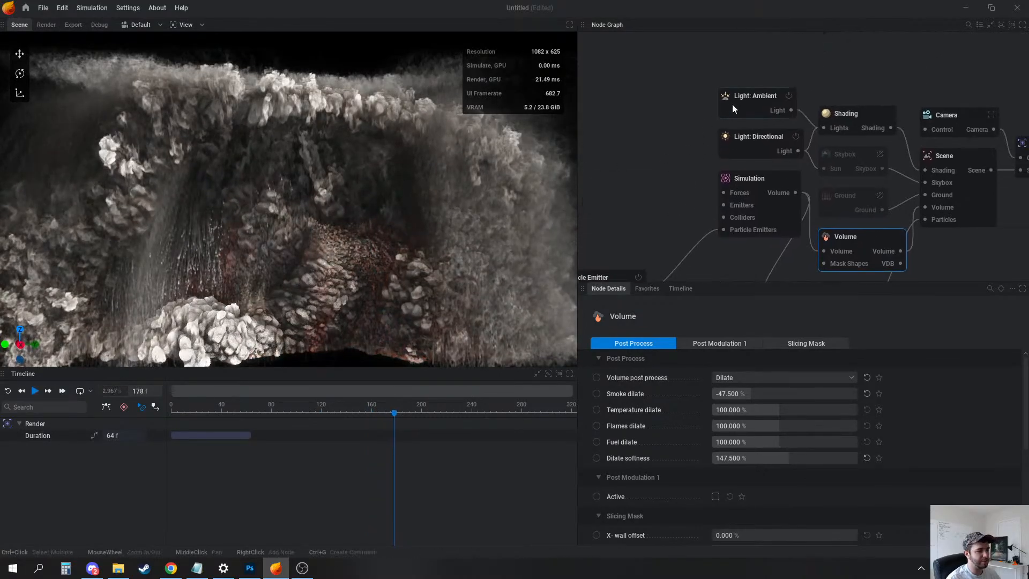
click(749, 142)
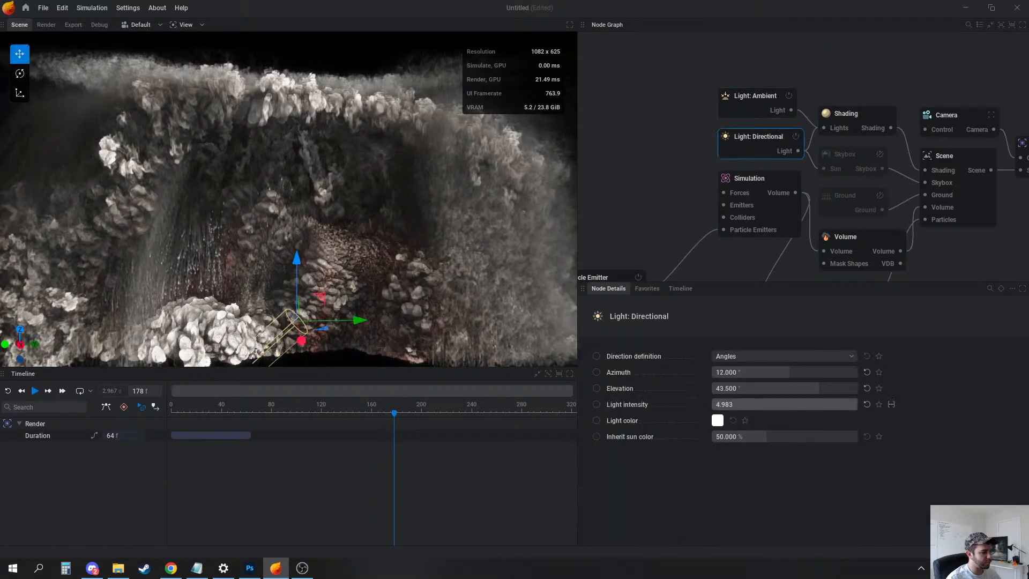
drag(856, 404, 780, 405)
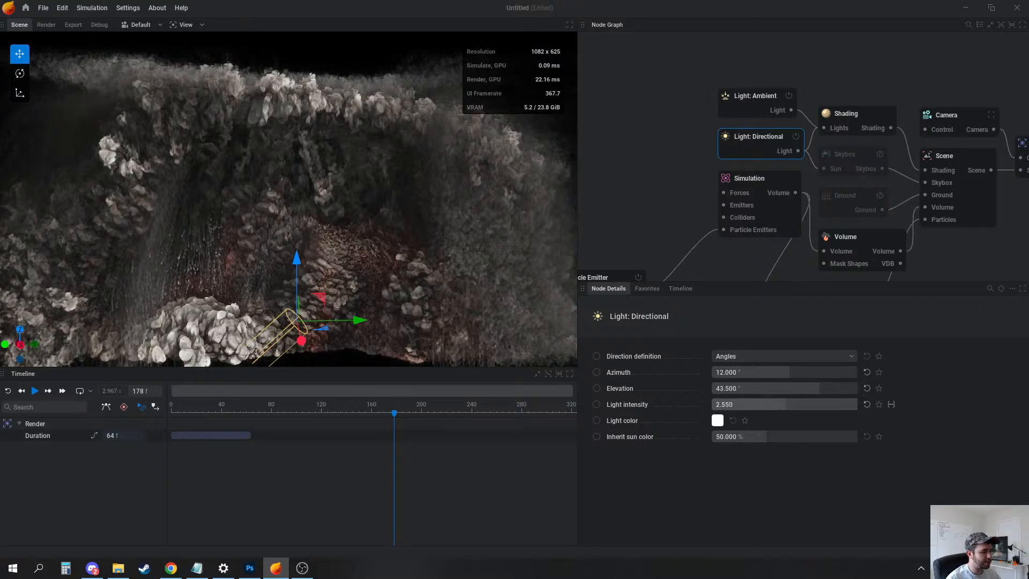
drag(328, 162, 577, 181)
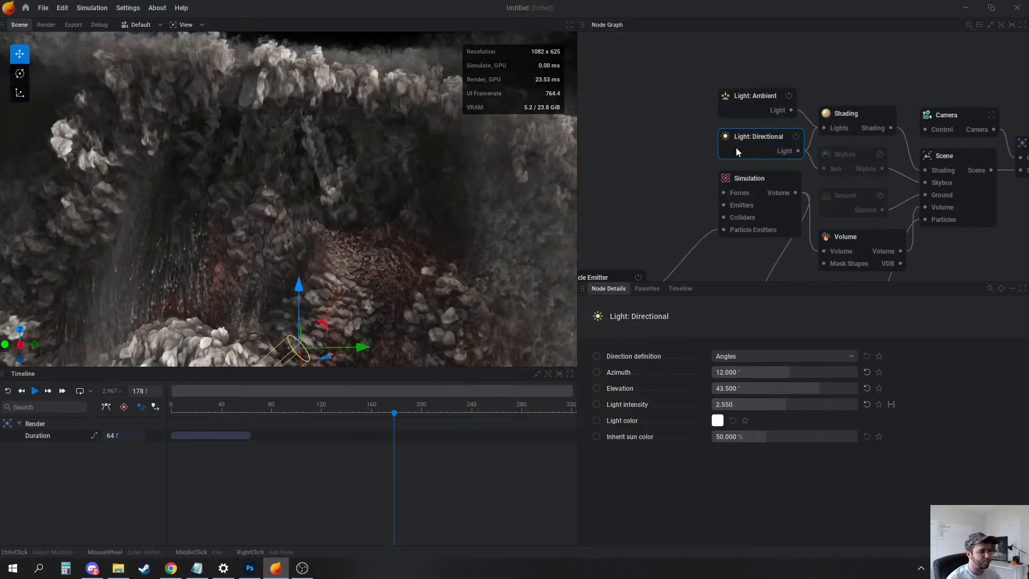
Change the Shading node's extinction color to brown #6B4213 and rerun the simulation
click(852, 114)
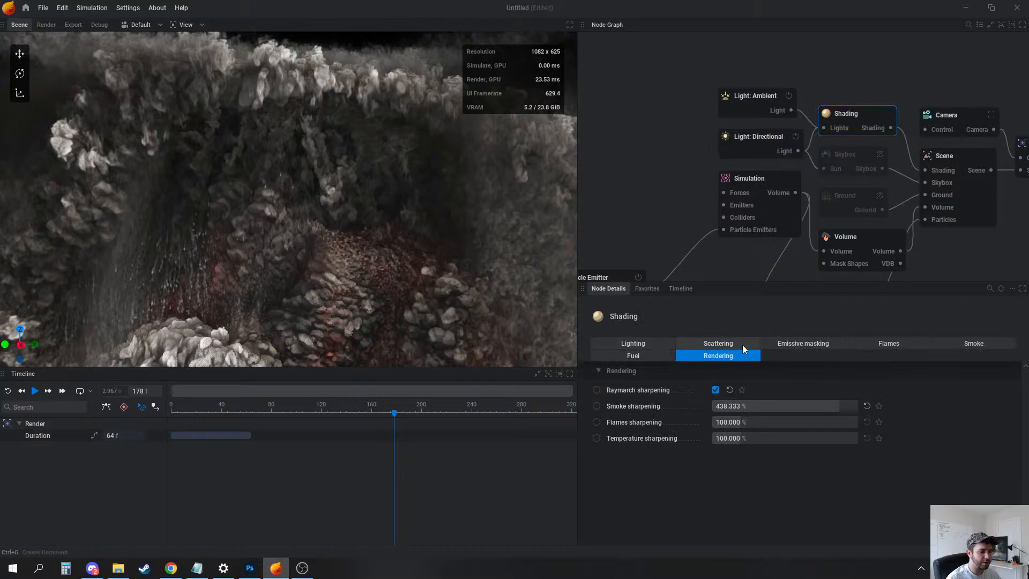
click(645, 346)
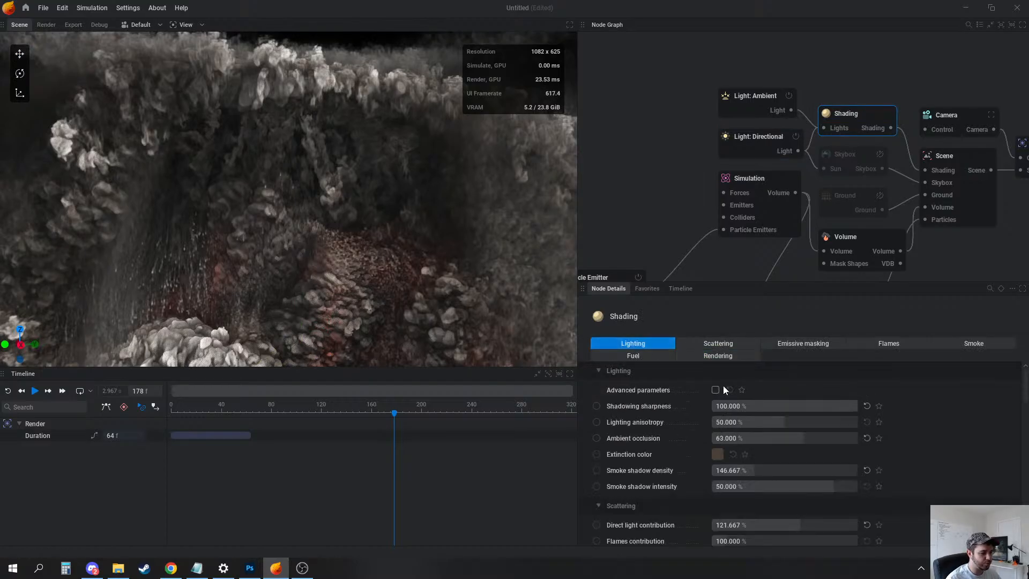
click(717, 455)
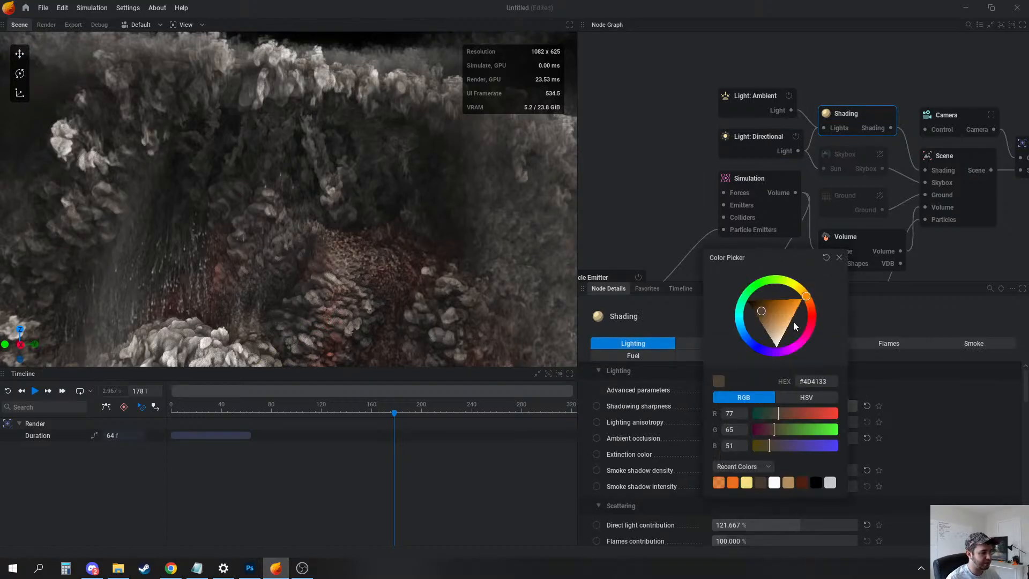
drag(771, 310, 774, 309)
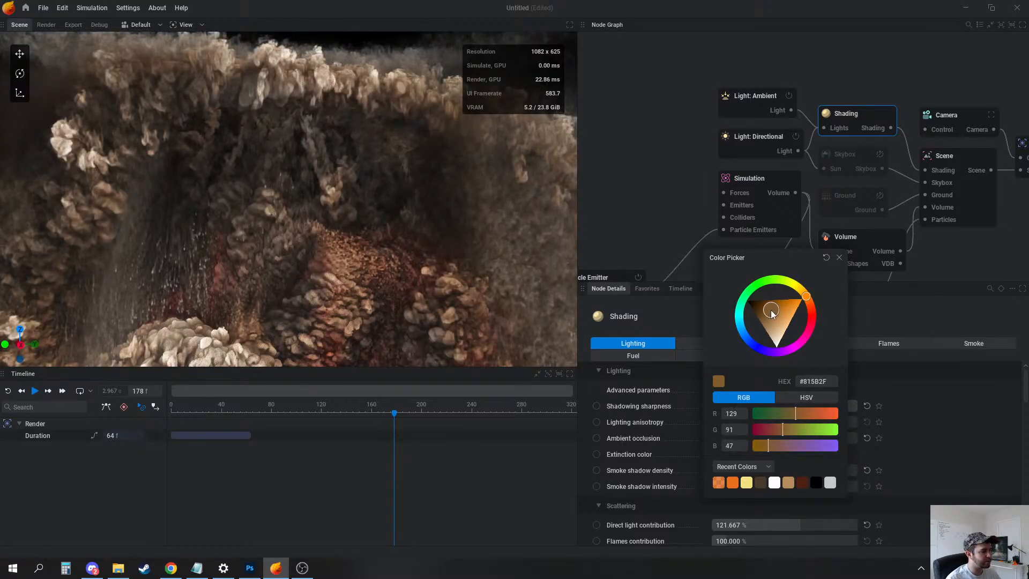
drag(777, 311, 769, 309)
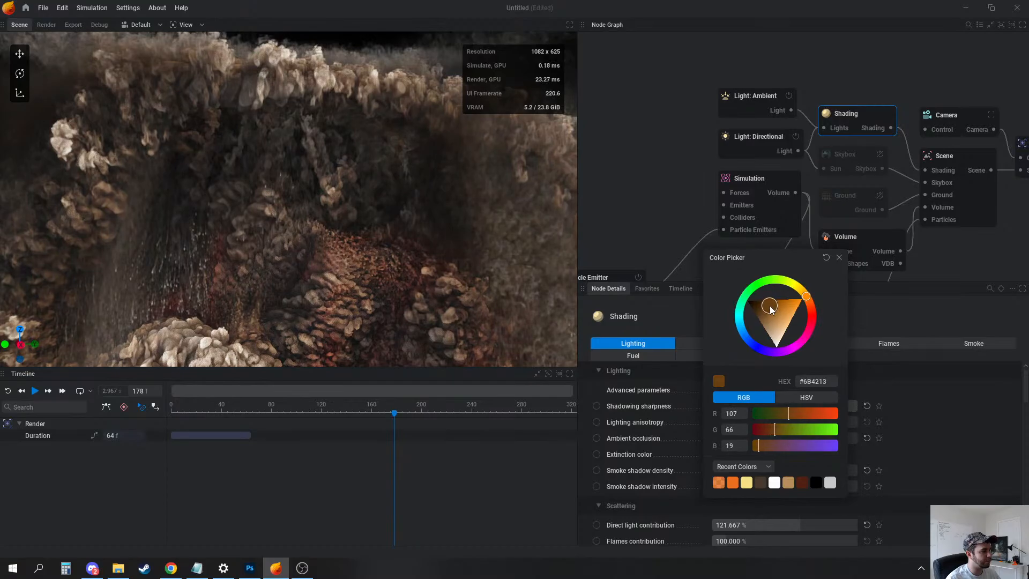
click(970, 462)
key(space)
key(r)
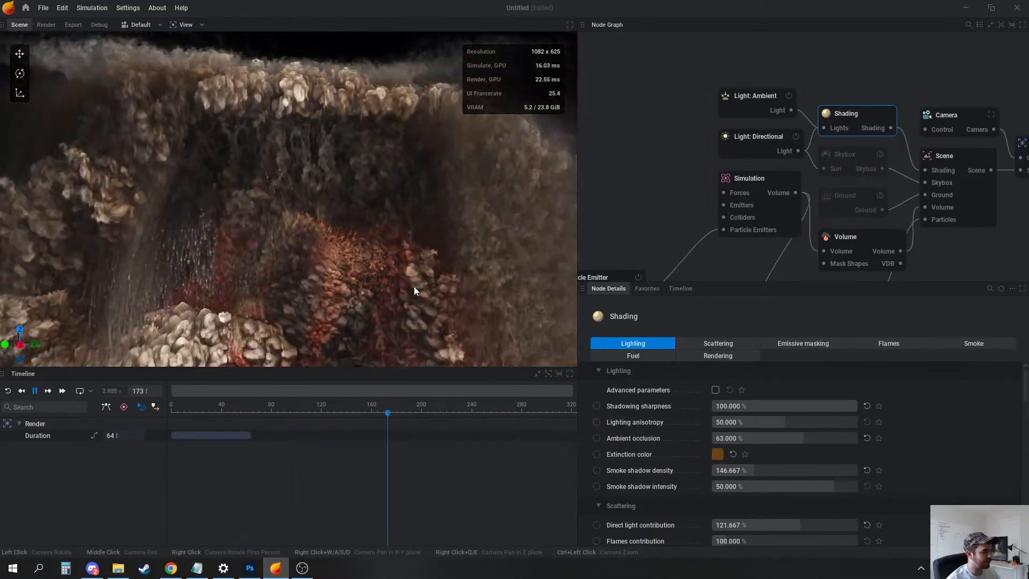
Review the Simulation node's advection settings, set its vorticity intensity to 22%, and restart the simulation
click(791, 220)
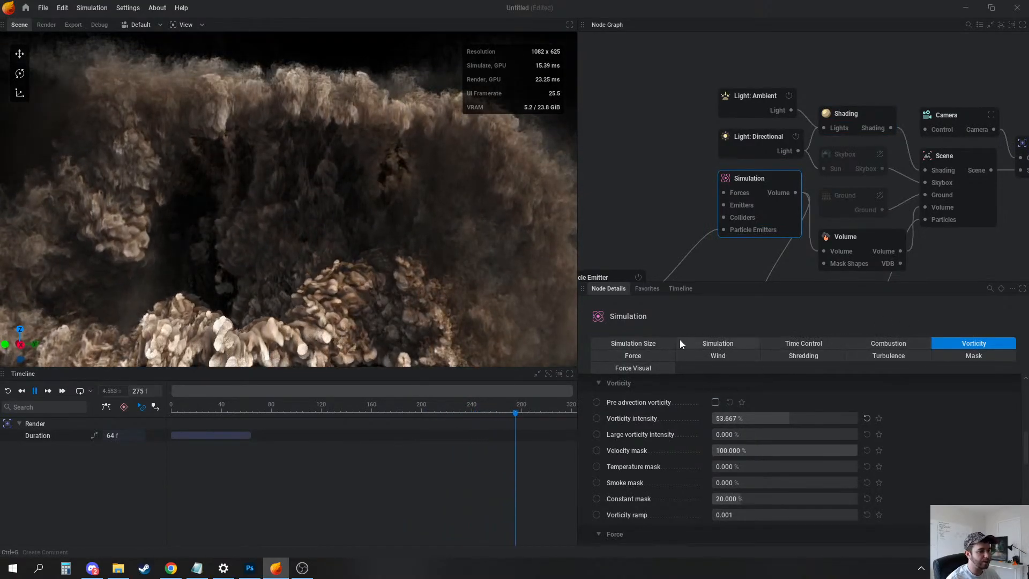
click(651, 343)
click(722, 346)
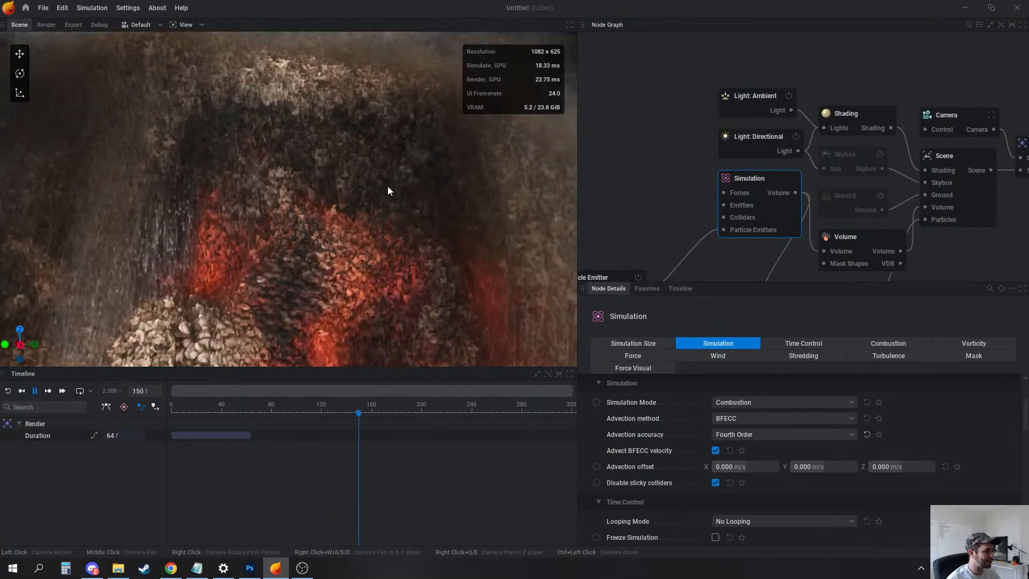
click(757, 421)
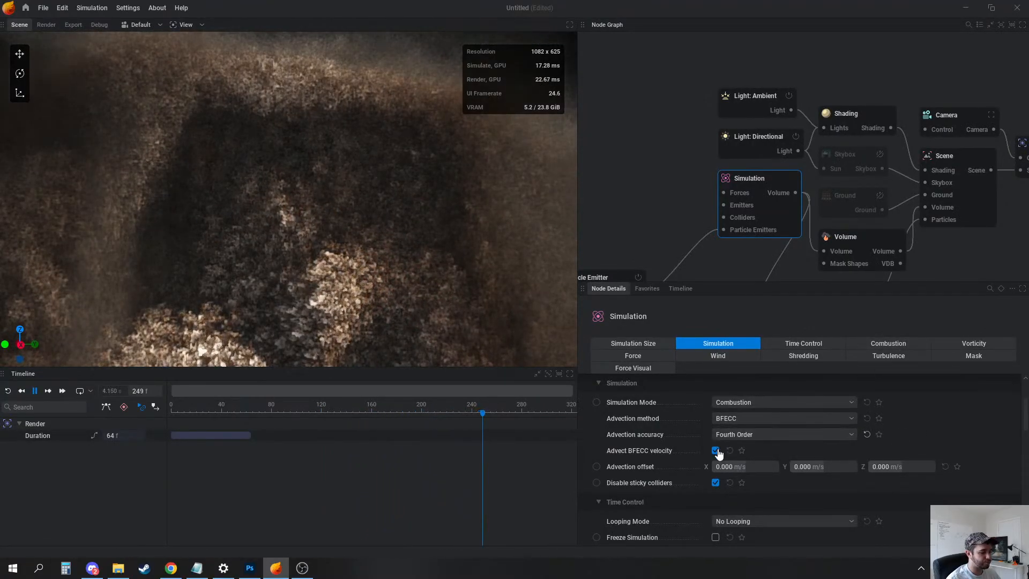
click(946, 344)
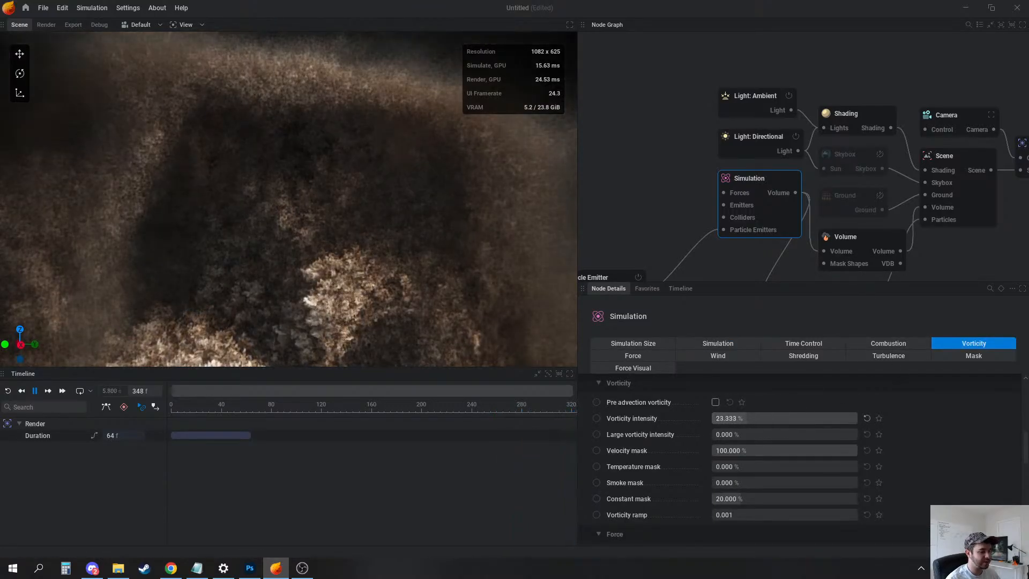
key(r)
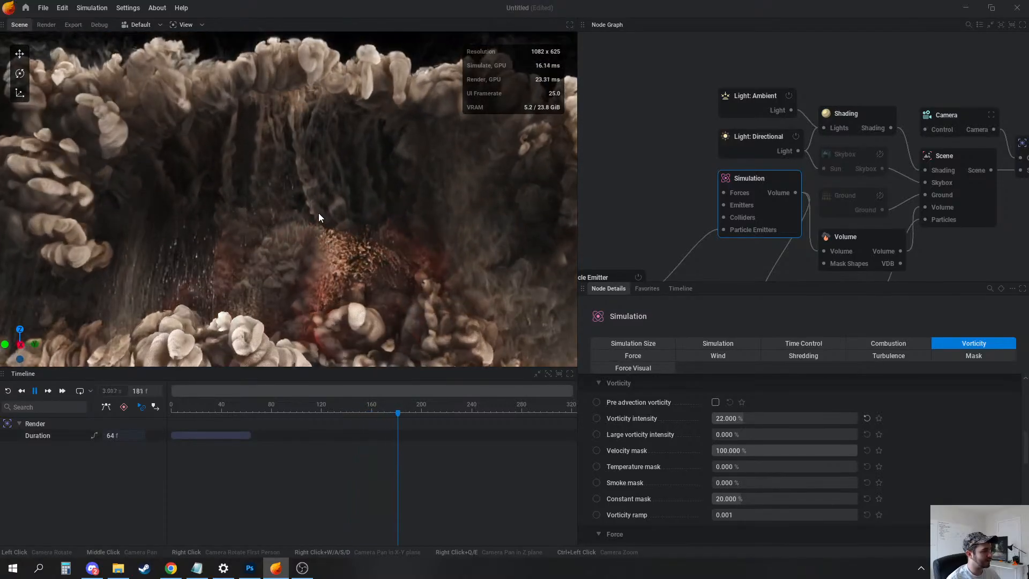
Make the Particle Emitter's size by life modulation fall linearly from 100 to 0 over the particles' life, and resume the simulation
middle_drag(745, 185, 850, 83)
key(space)
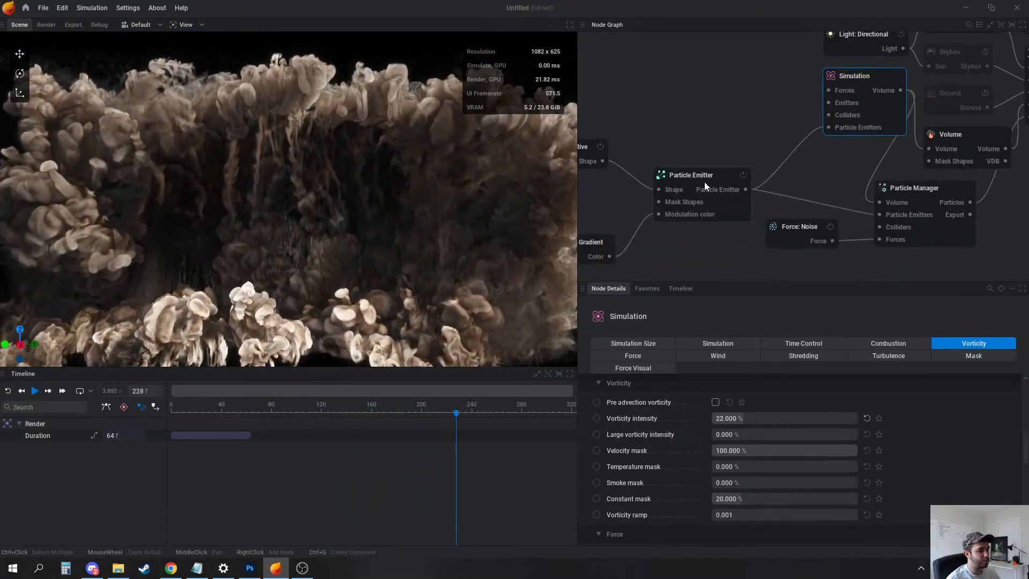
click(704, 182)
click(799, 356)
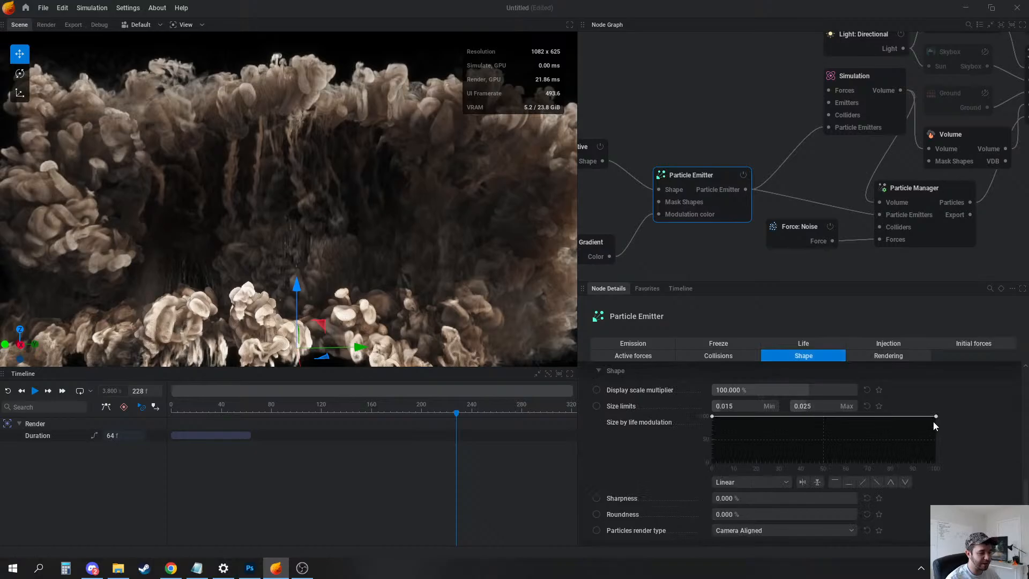
drag(935, 418, 938, 463)
key(space)
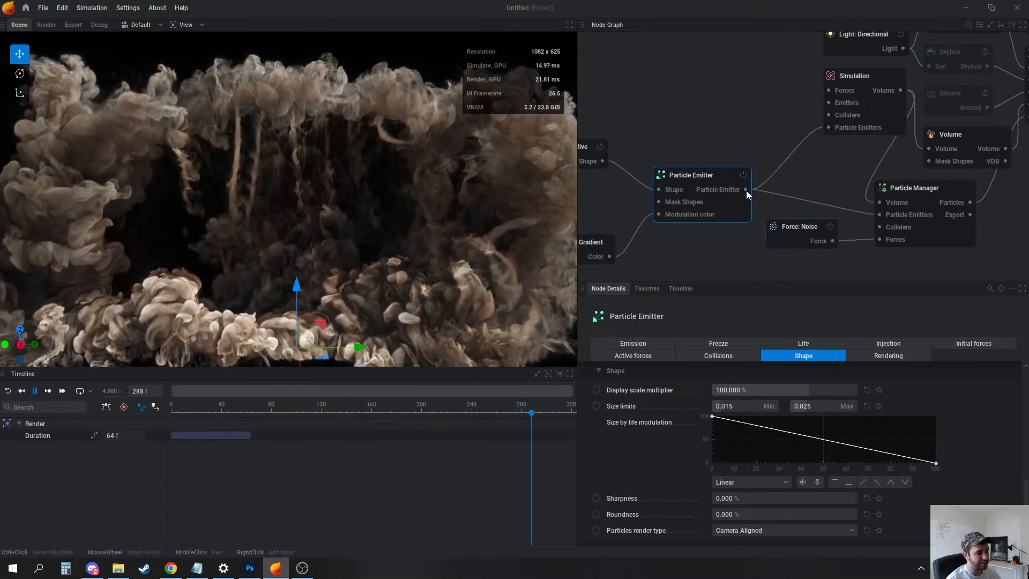
Set the Simulation node's vorticity intensity to 53.333% and restart the simulation
middle_drag(746, 191, 796, 204)
click(910, 74)
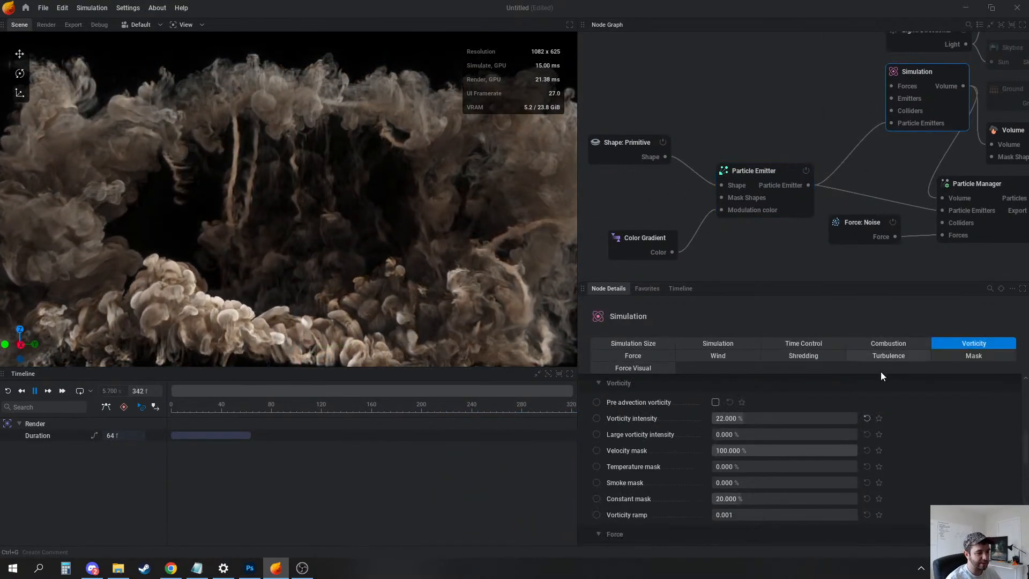
drag(753, 417, 789, 418)
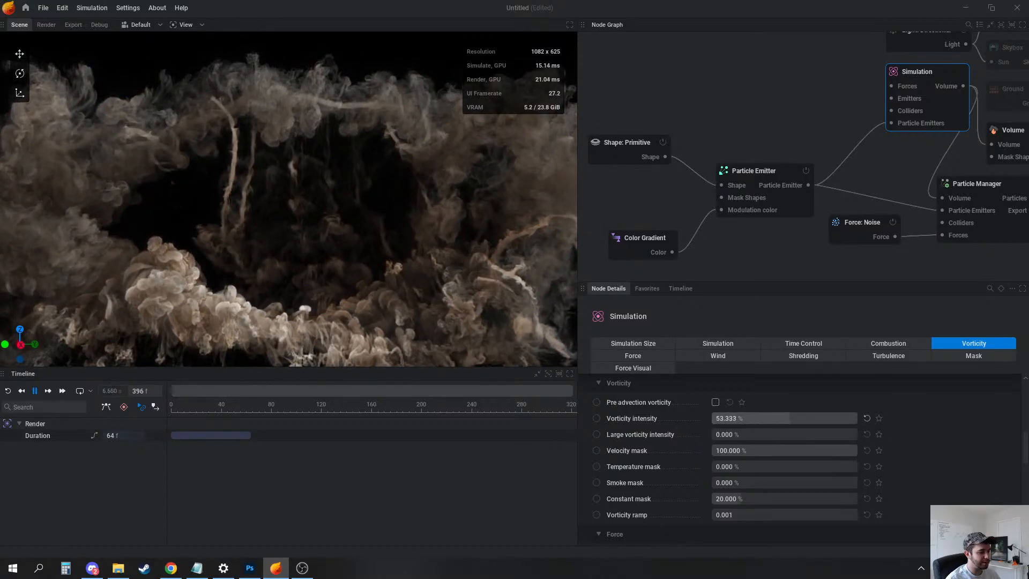
key(r)
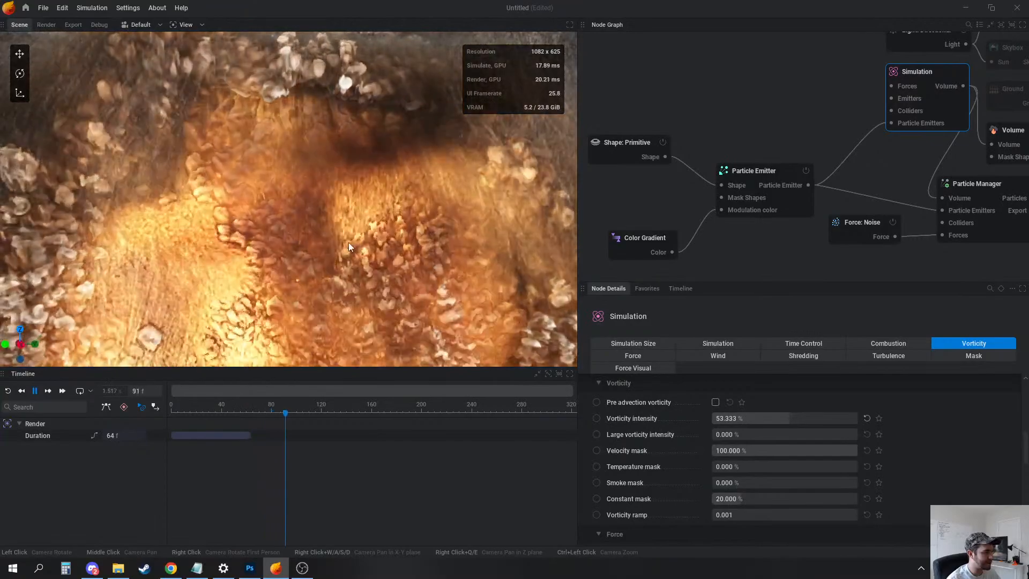
Set the Particle Emitter's jitter distance to 0 m and entanglement count to 13400 particles, and check the rerun simulation
middle_drag(658, 214, 738, 189)
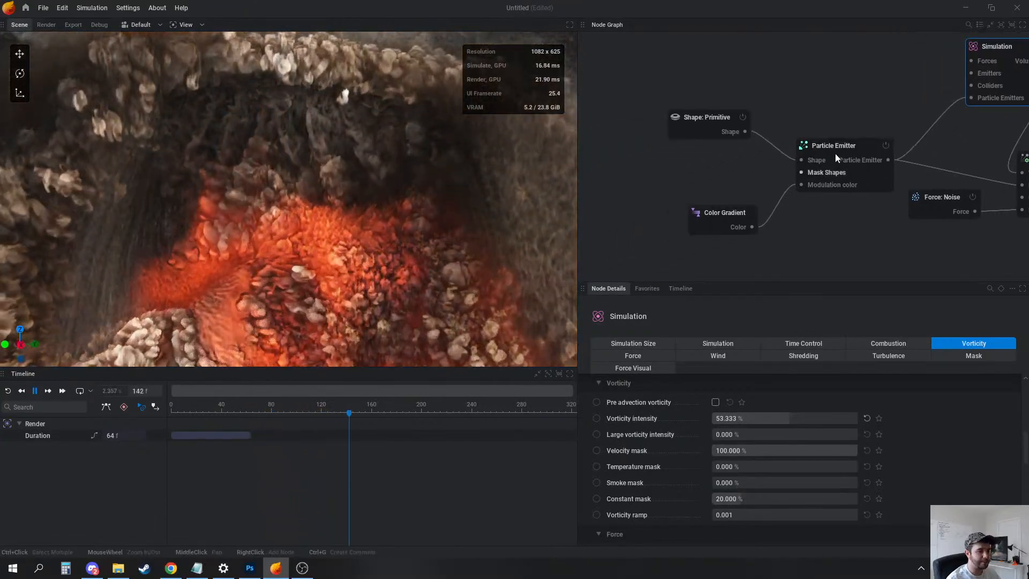
click(834, 149)
click(652, 343)
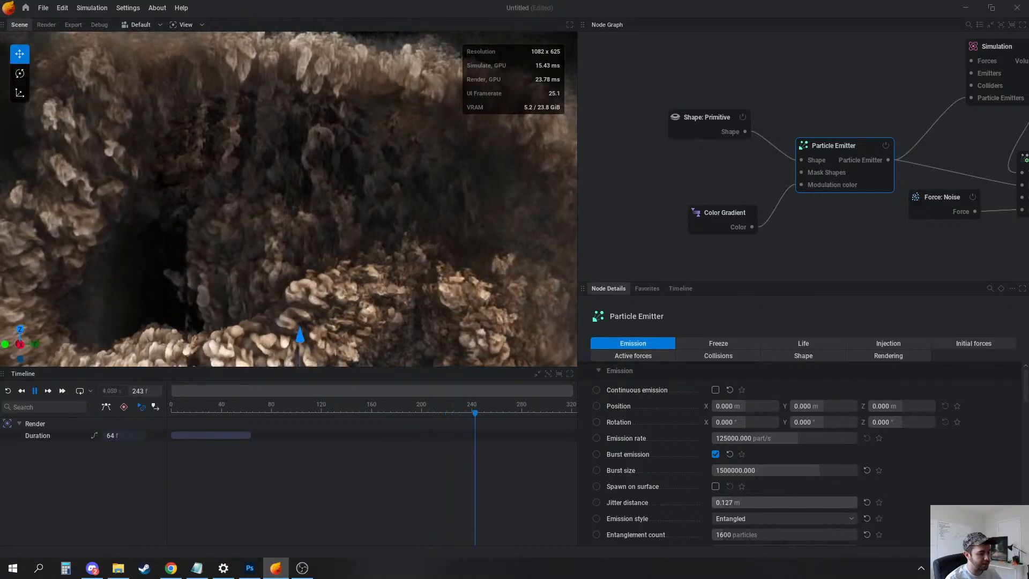
drag(760, 503, 808, 513)
scroll(768, 502, down, 1)
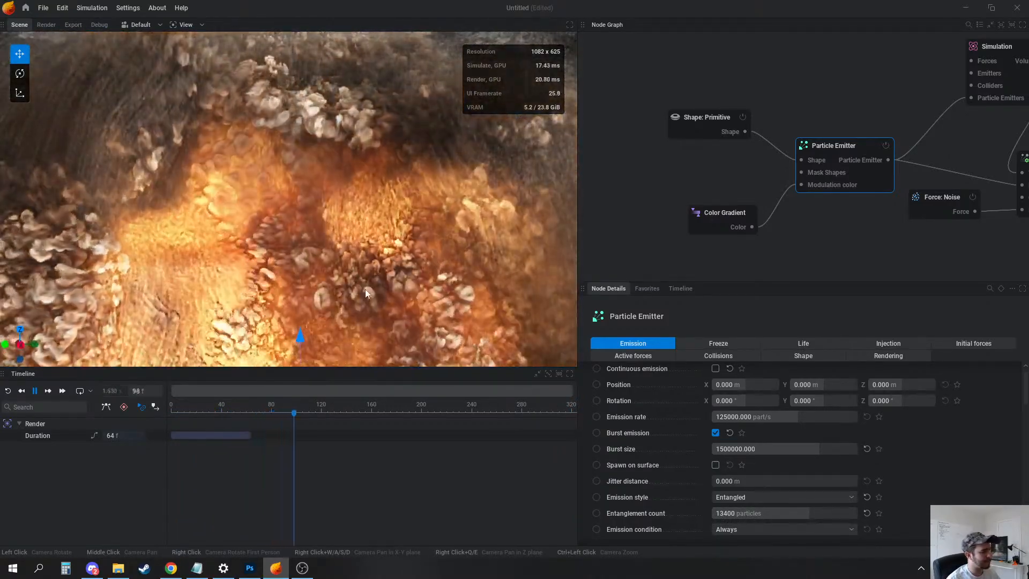
drag(365, 289, 306, 223)
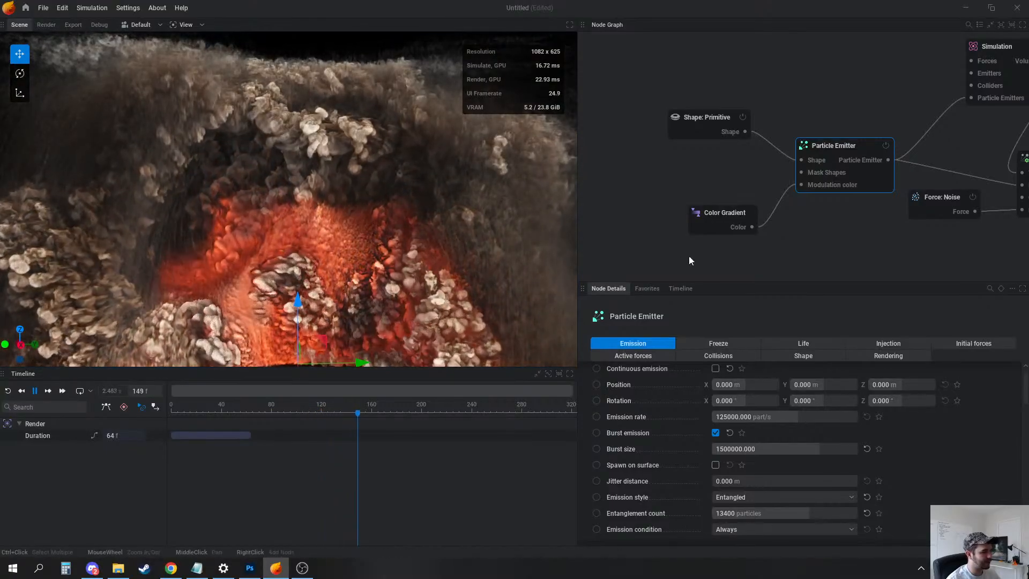
Add a Line force connected to the Particle Manager's forces input and set its Z position to 25 m
drag(934, 130, 875, 152)
click(888, 343)
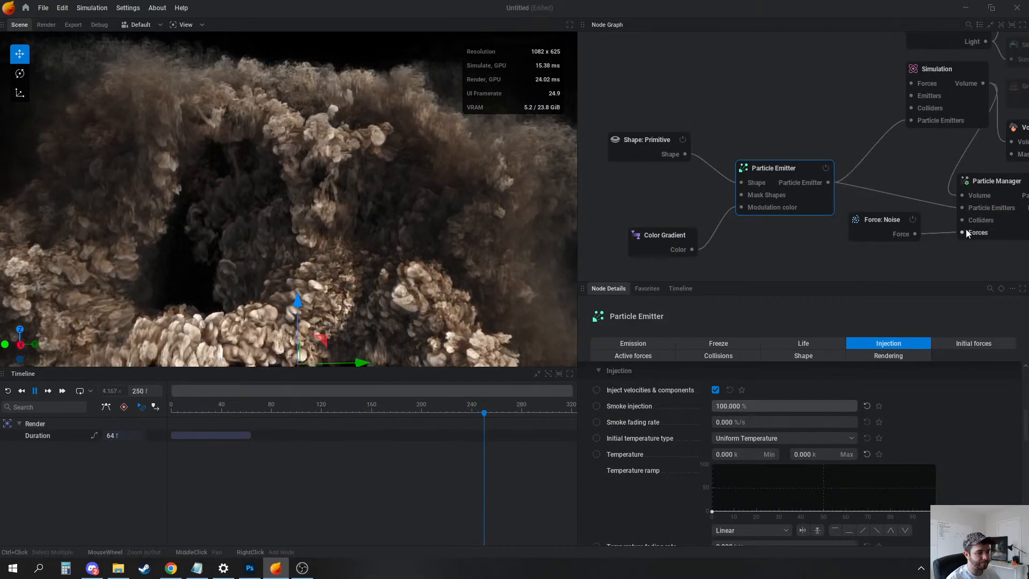
drag(963, 232, 904, 263)
click(866, 287)
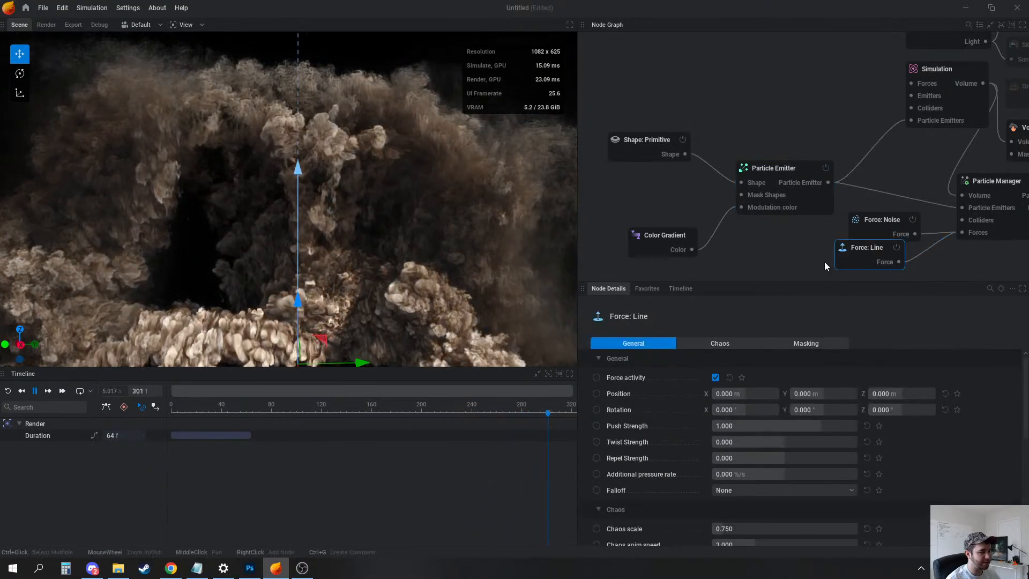
click(889, 393)
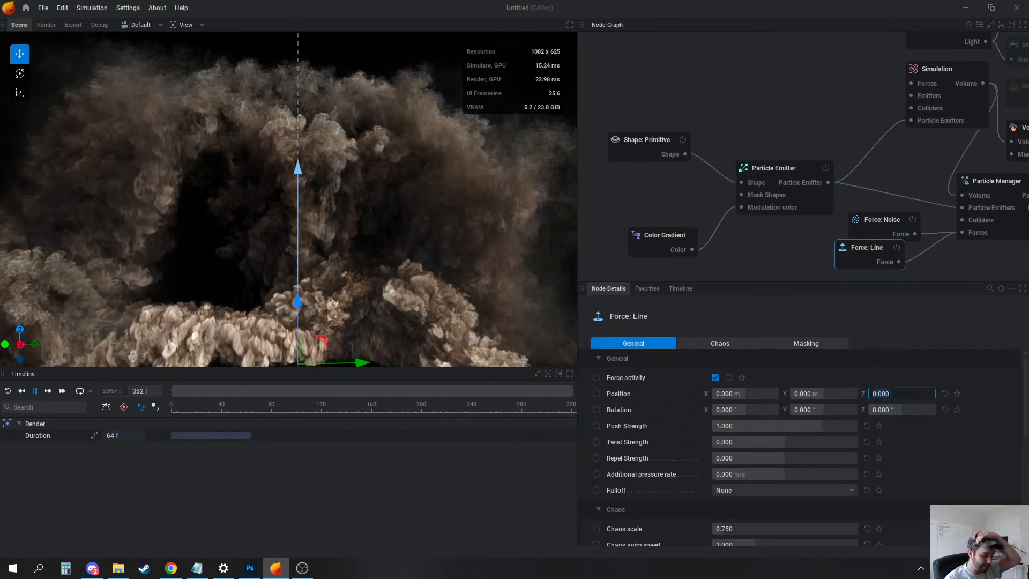
text(25)
key(Return)
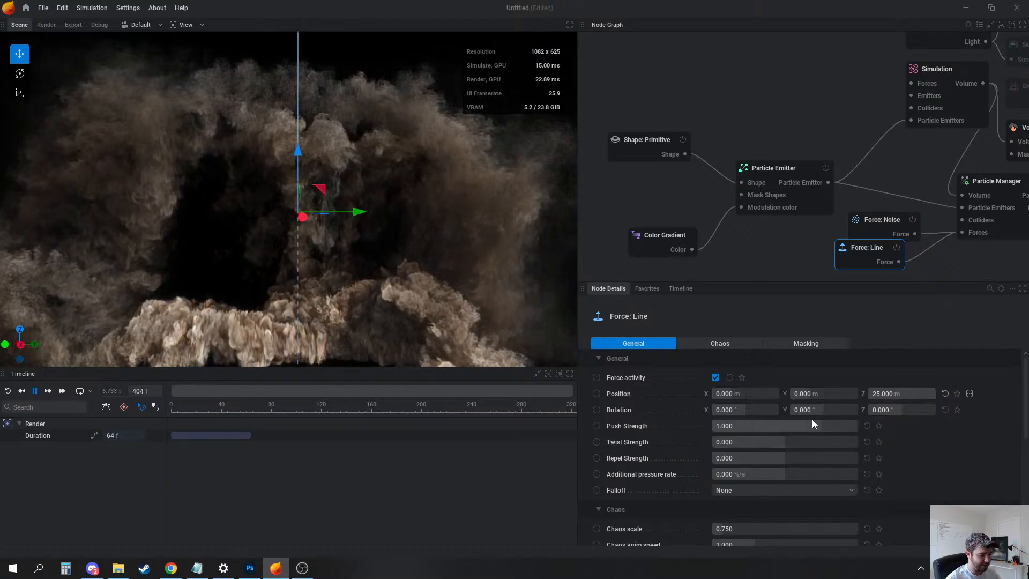
Try a 90° X rotation on the Line force and return it to 0°
click(732, 409)
text(90)
key(Return)
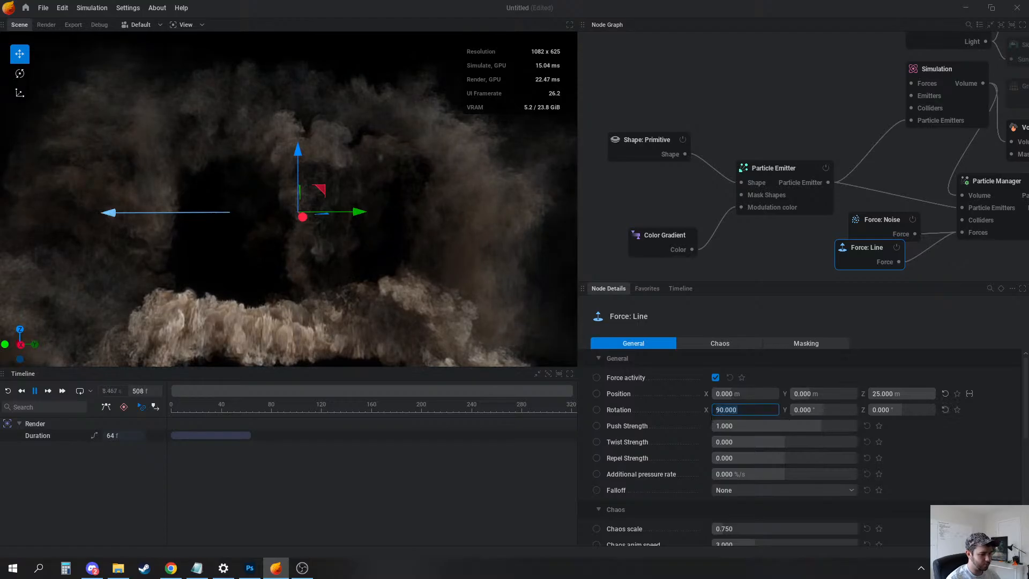
click(729, 409)
text(0)
key(Return)
Set the Line force's Y rotation to 90° and its push strength to 0
click(814, 410)
text(90)
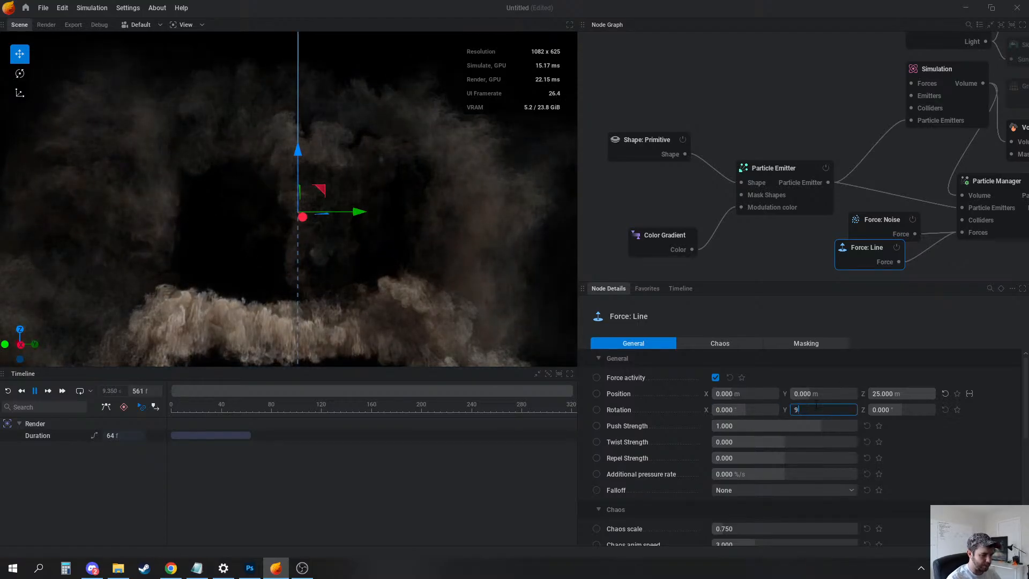
key(Return)
click(779, 426)
text(0)
key(Return)
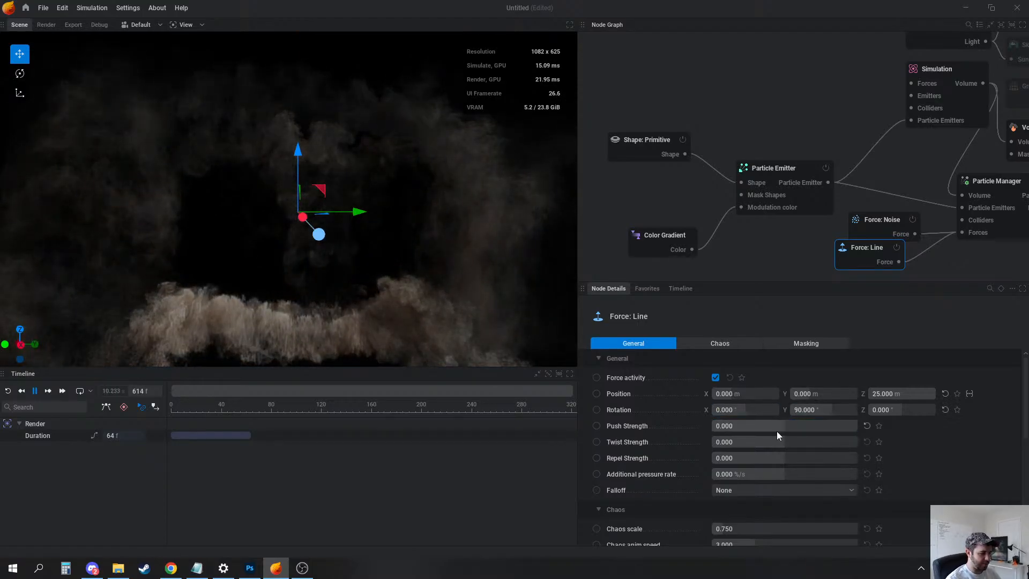
Test the Line force with a twist strength of 2, and raise the twist strength to 20
click(774, 444)
text(2)
key(Return)
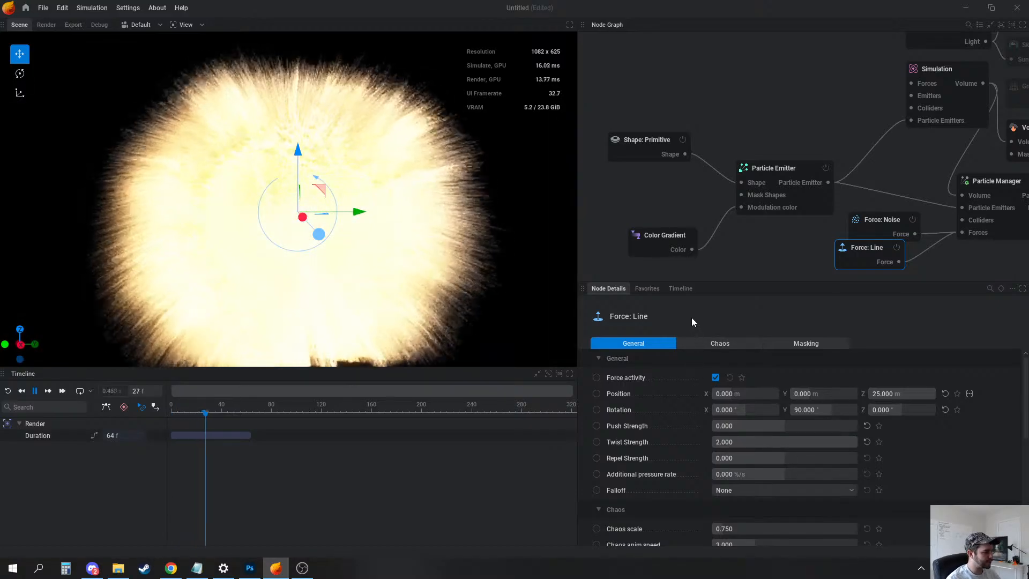
click(745, 442)
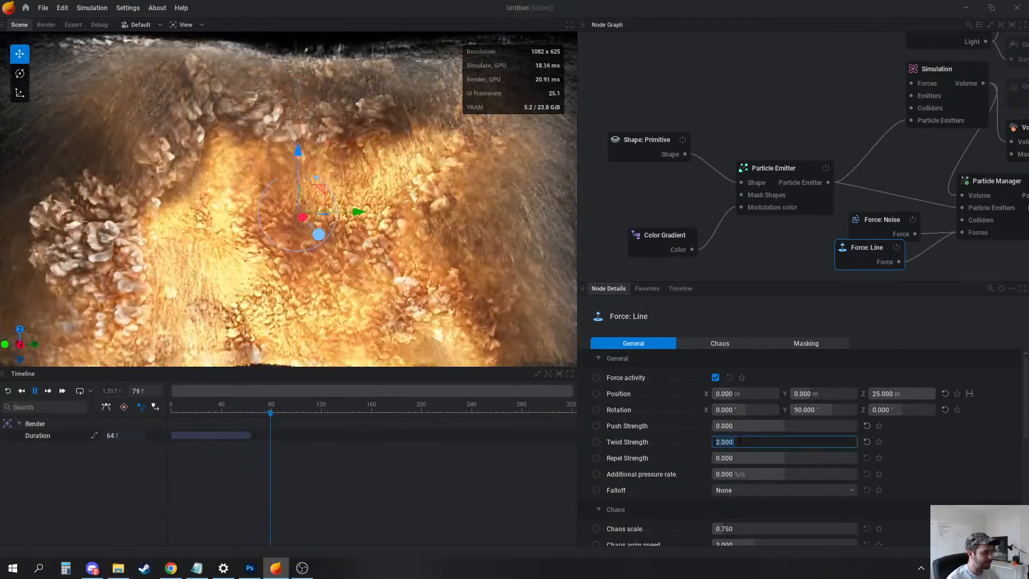
text(20)
key(Return)
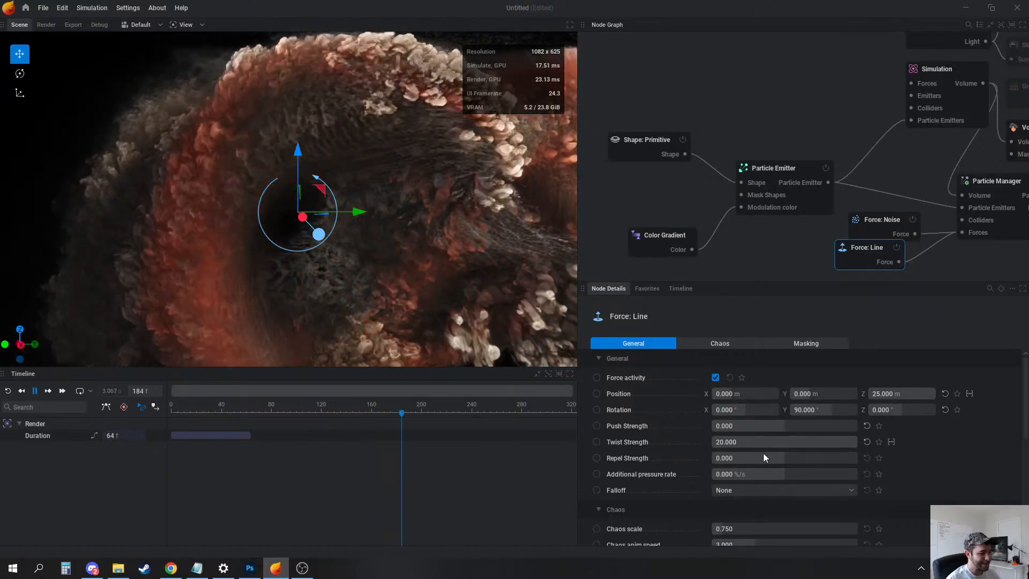
Set the Line force's repel strength to -2
click(783, 458)
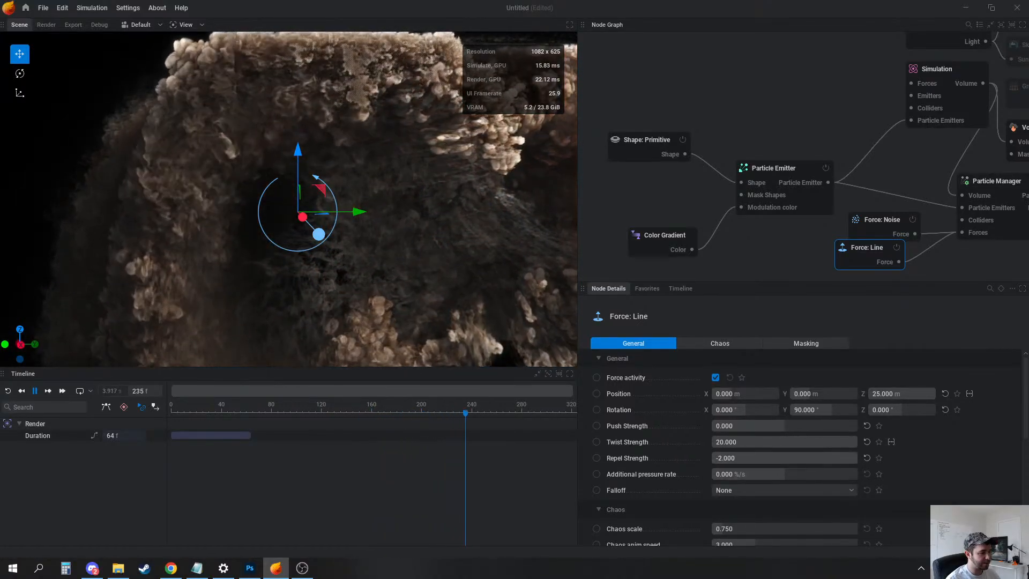
text(-2)
key(Return)
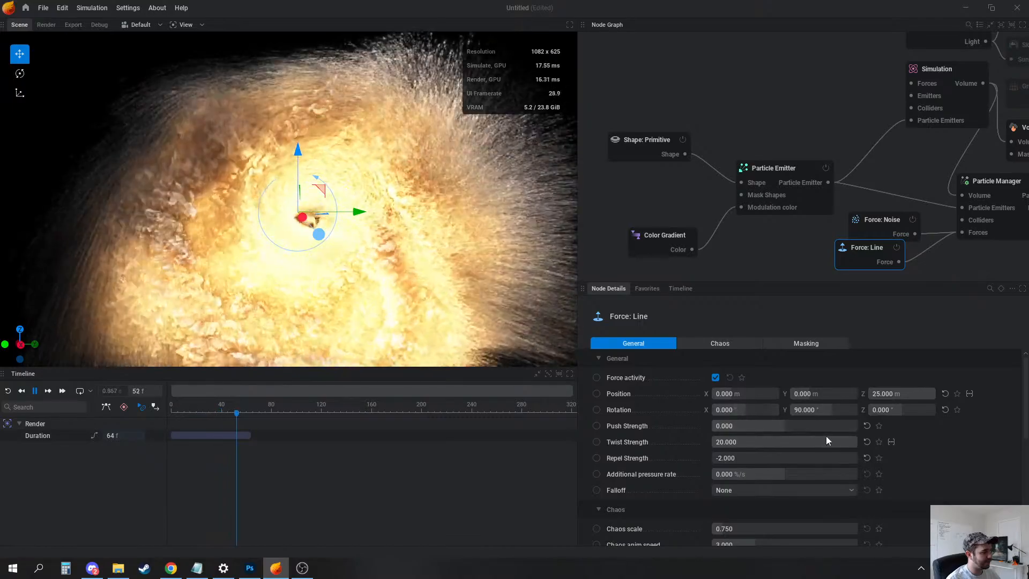
Try a twist strength of 1 on the Line force and raise it to 4.08
click(789, 441)
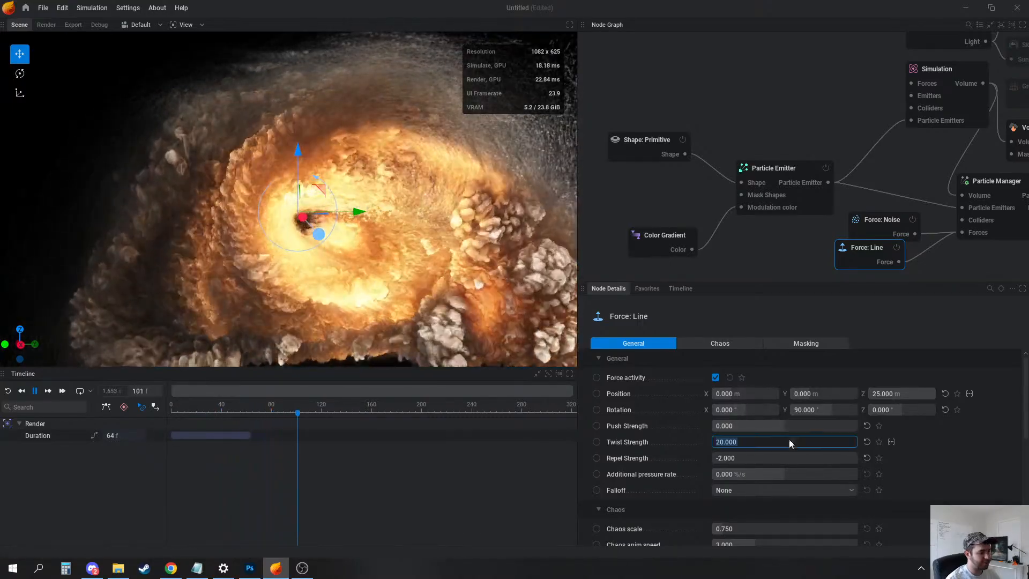
text(1)
key(Return)
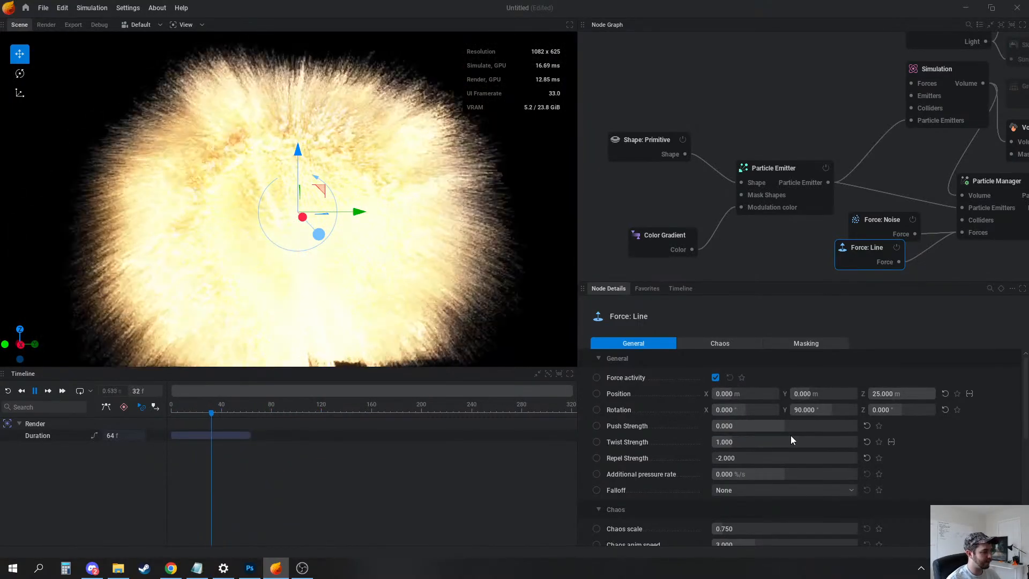
drag(790, 440, 770, 440)
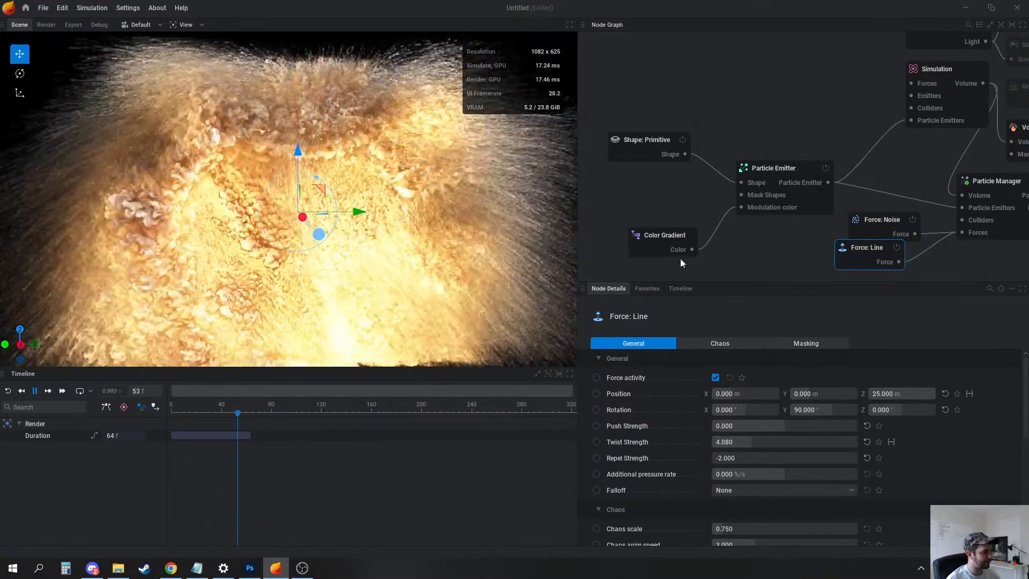
click(673, 96)
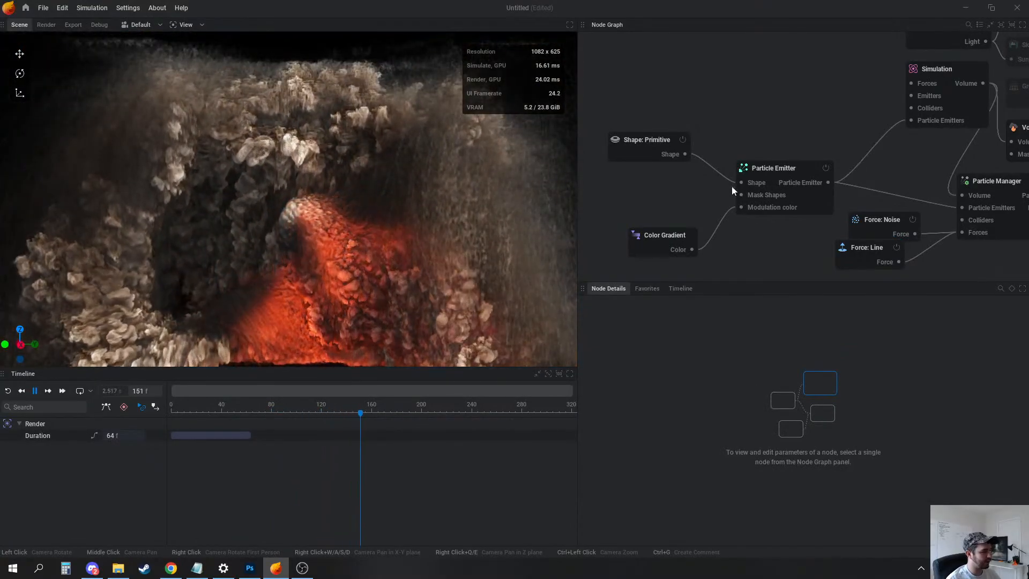
Reduce the Noise force's amplitude to 1.6 and its scale to 15
middle_drag(890, 193, 726, 201)
click(722, 218)
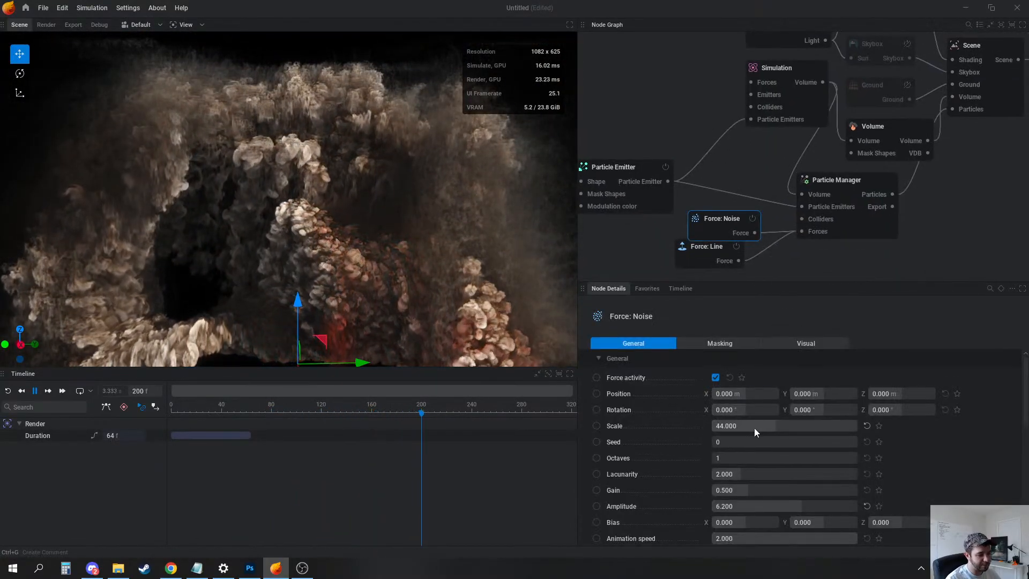
drag(806, 508, 738, 506)
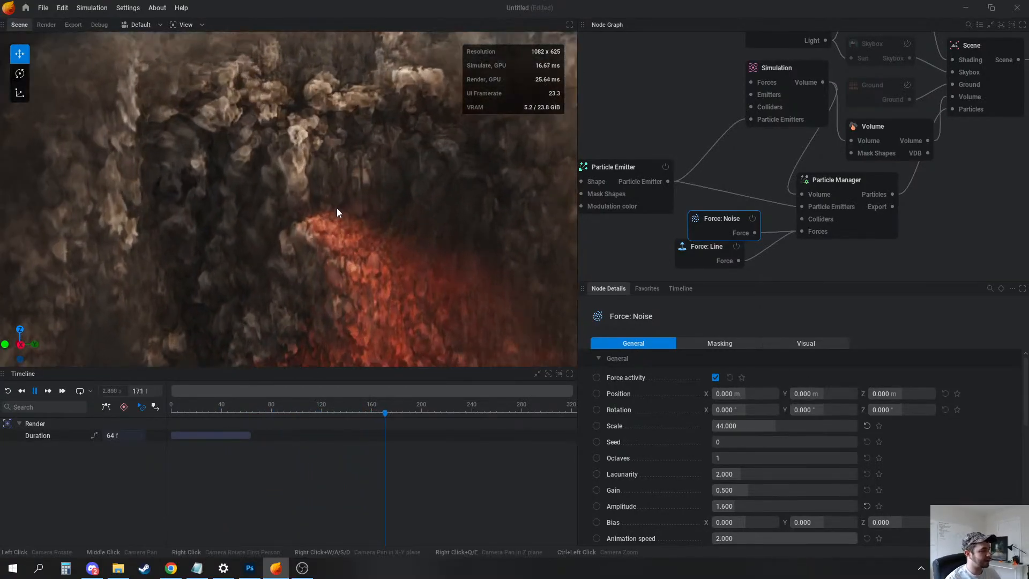
drag(780, 426, 730, 426)
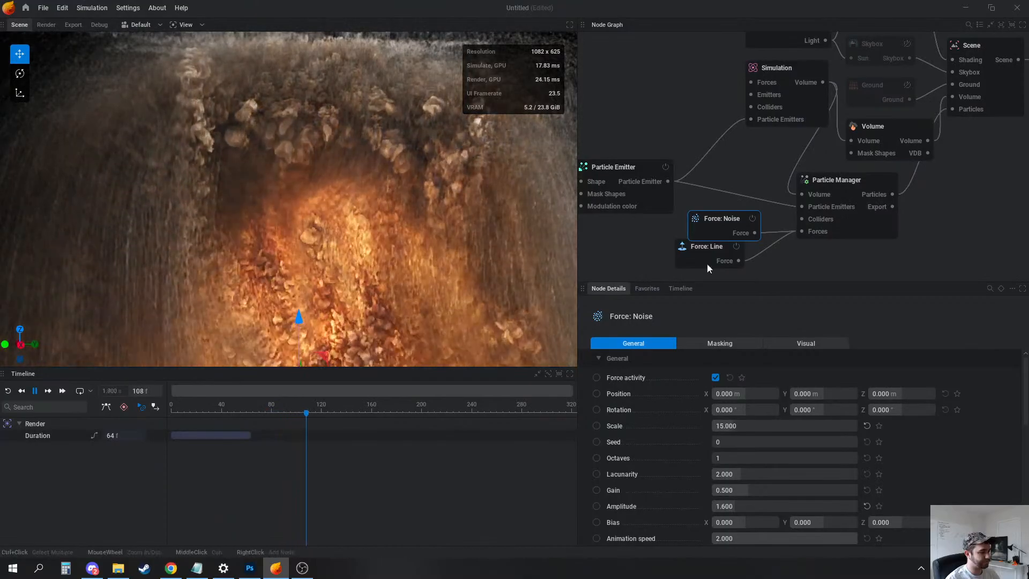
Give the Line force a Linear falloff and raise its twist strength to 20
click(708, 256)
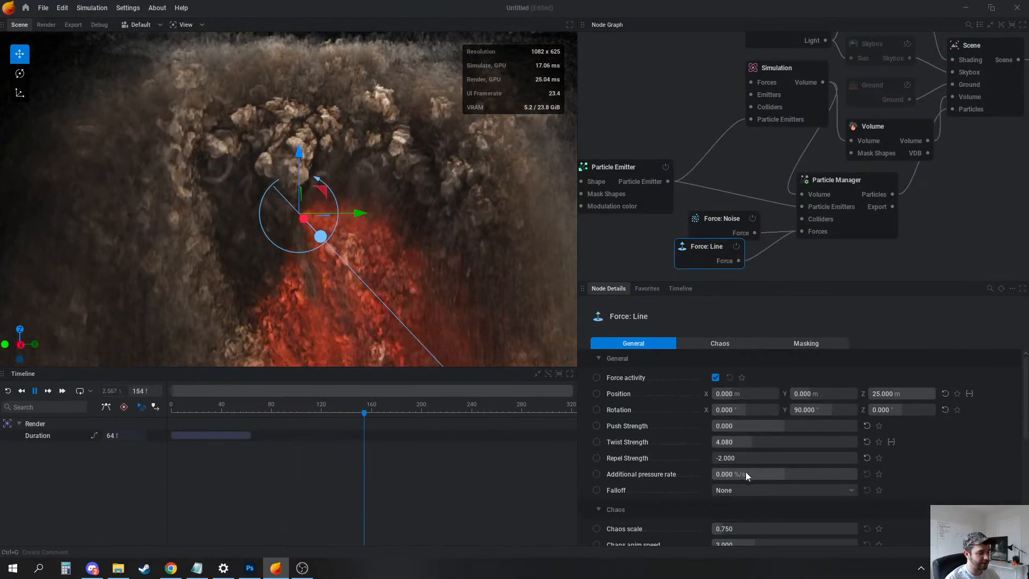
click(747, 490)
click(750, 437)
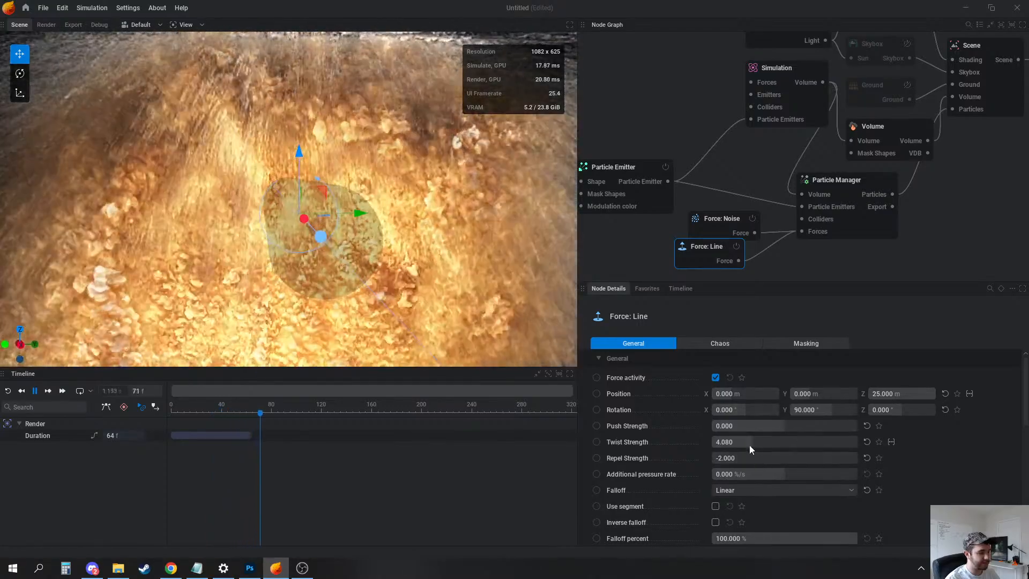
drag(749, 442, 856, 442)
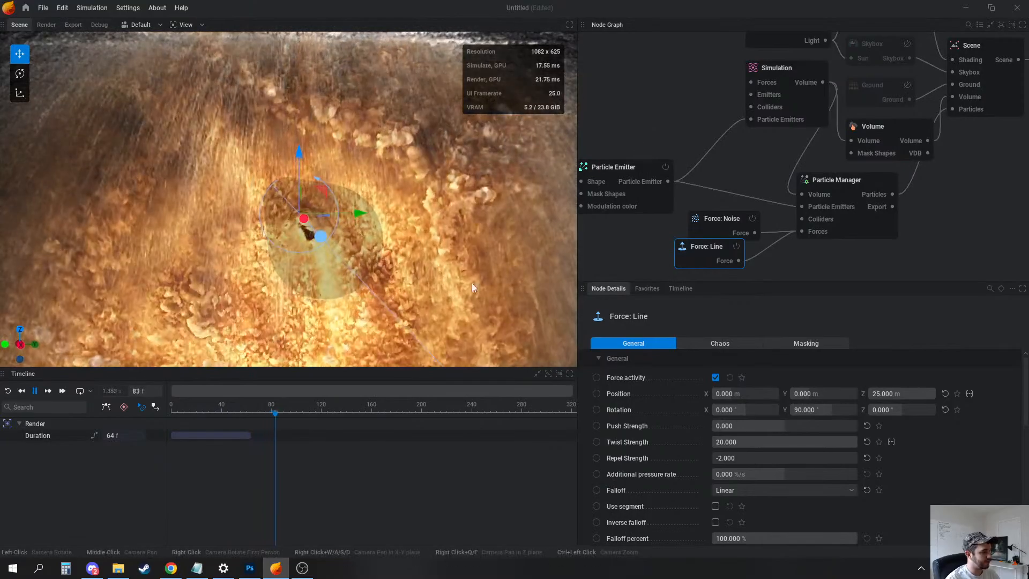
Set the Line force's falloff distance to 11.583 m, and test a twist strength of 9 before returning it to 20
scroll(772, 493, down, 1)
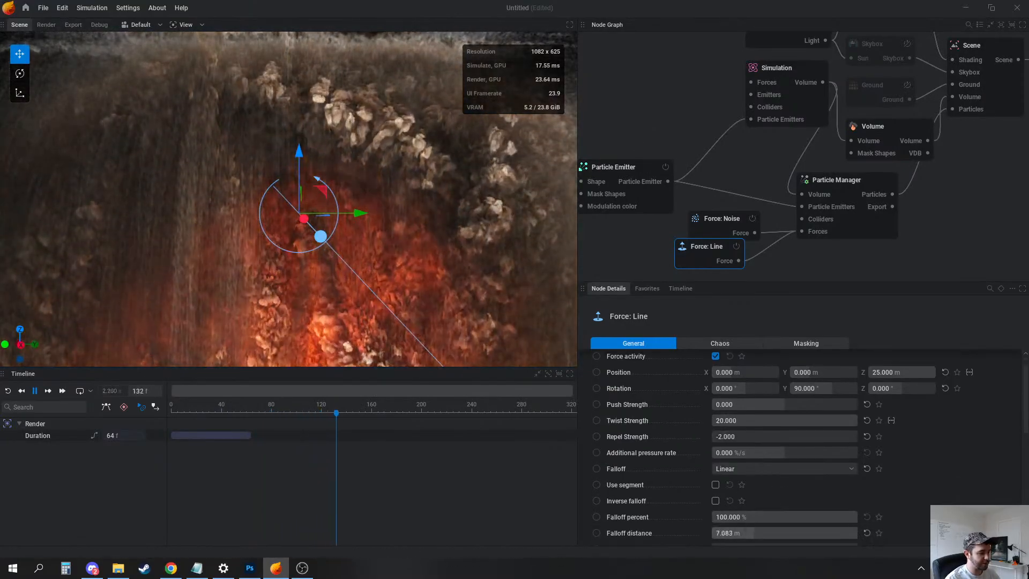
drag(758, 533, 779, 532)
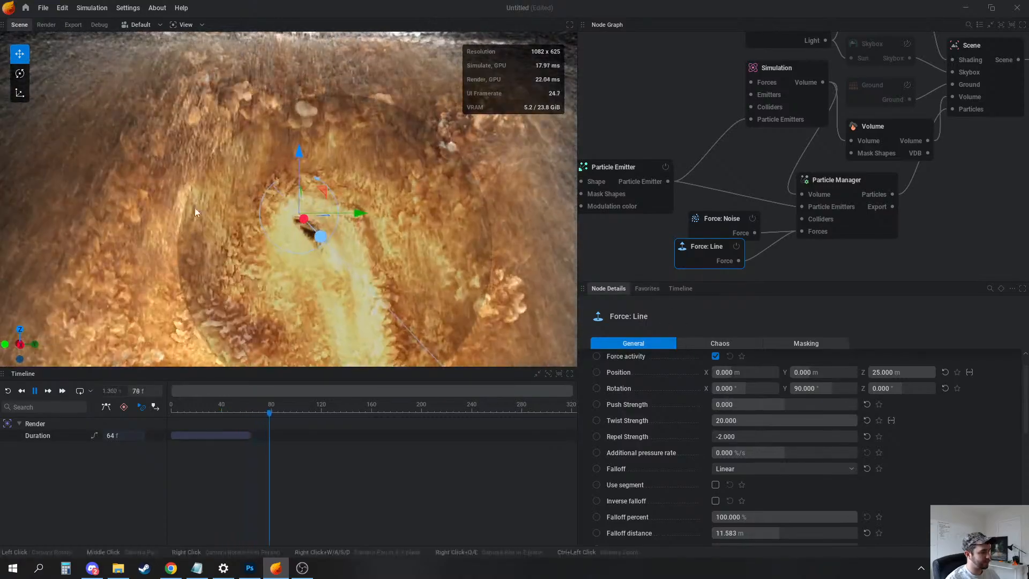
drag(843, 423, 770, 423)
scroll(611, 382, up, 1)
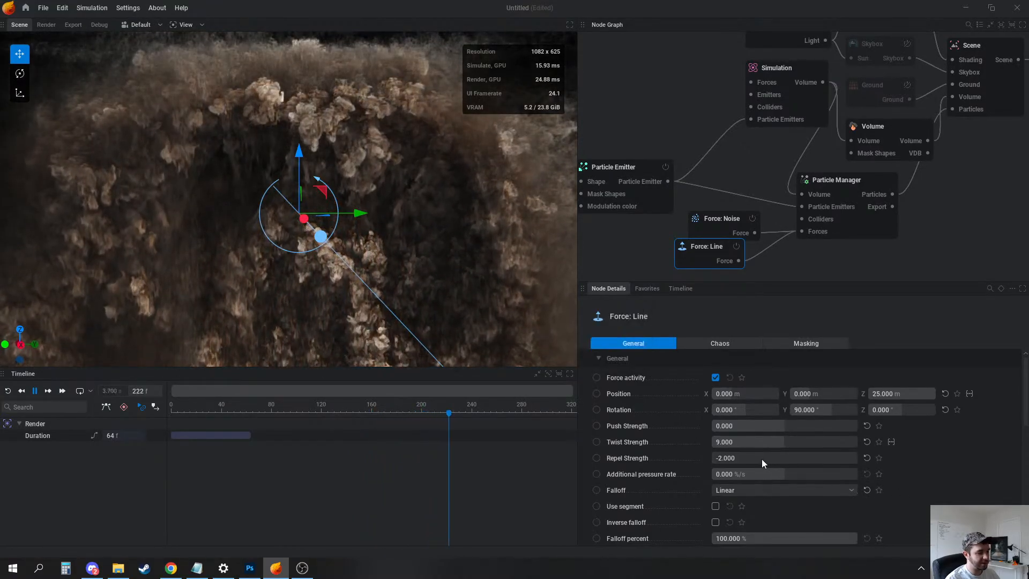
drag(764, 446, 837, 445)
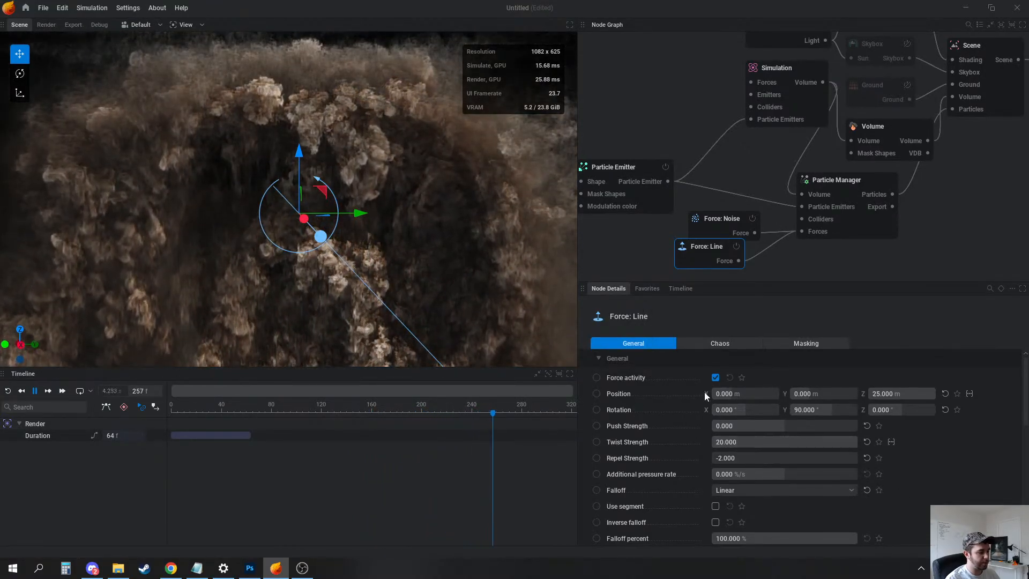
Keyframe the Line force's activity so it is enabled at the start and disabled at about frame 50, and play the simulation
click(596, 377)
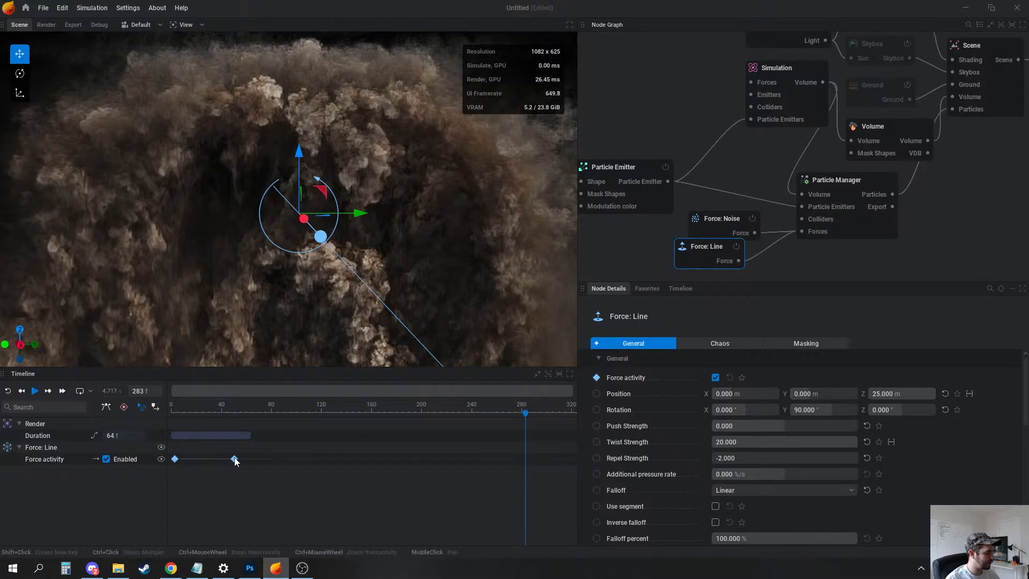
shift+click(234, 458)
click(106, 458)
key(space)
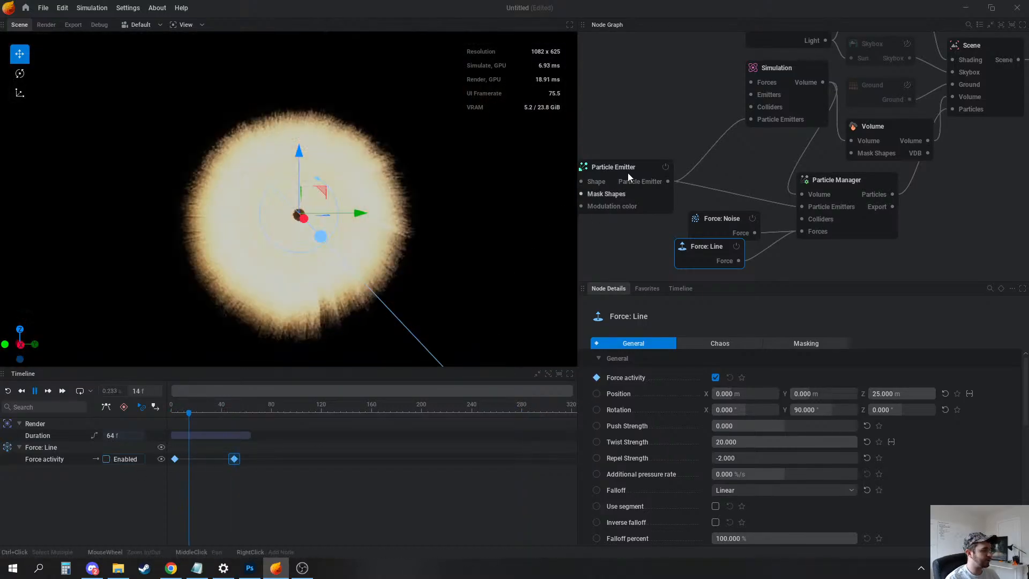
click(668, 94)
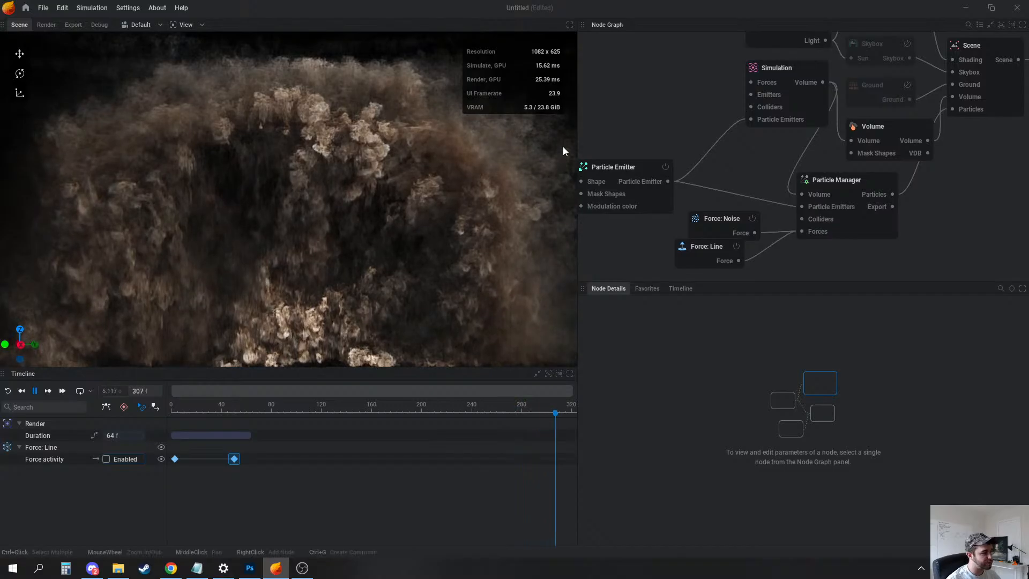
Change the primitive shape feeding the Particle Emitter to Sphere
scroll(311, 223, up, 1)
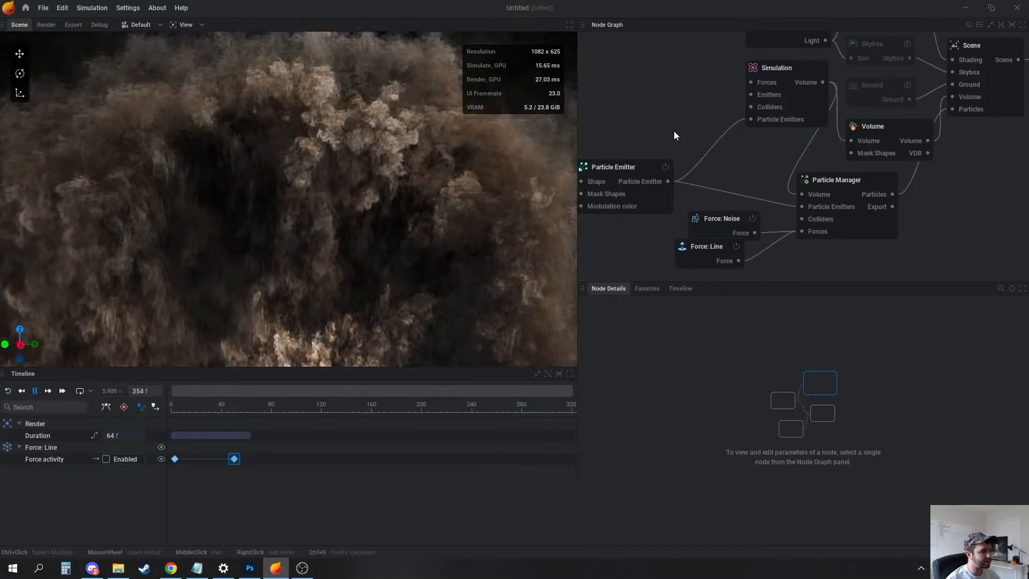
middle_drag(674, 132, 800, 140)
middle_drag(711, 144, 771, 147)
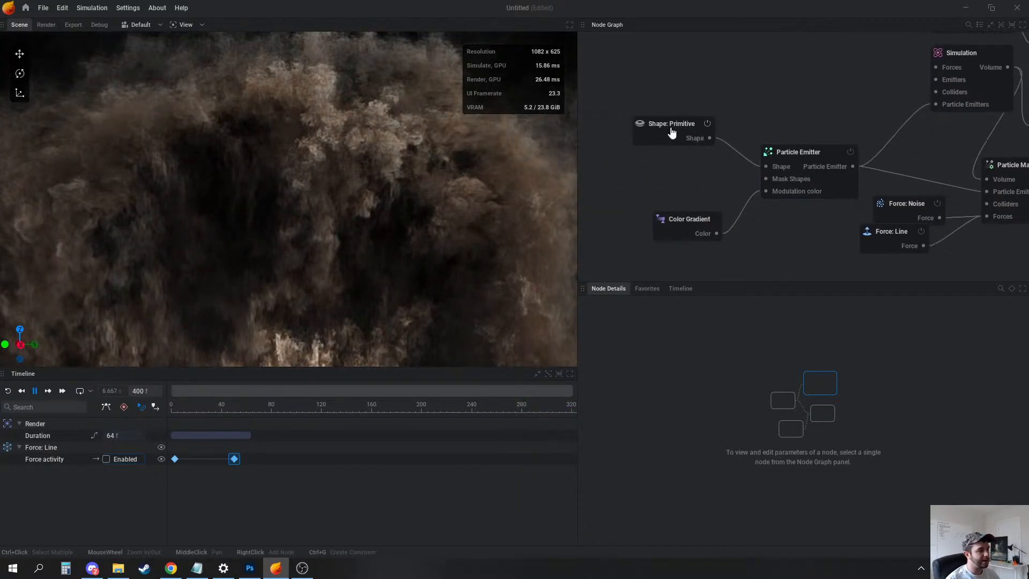
click(672, 128)
click(728, 372)
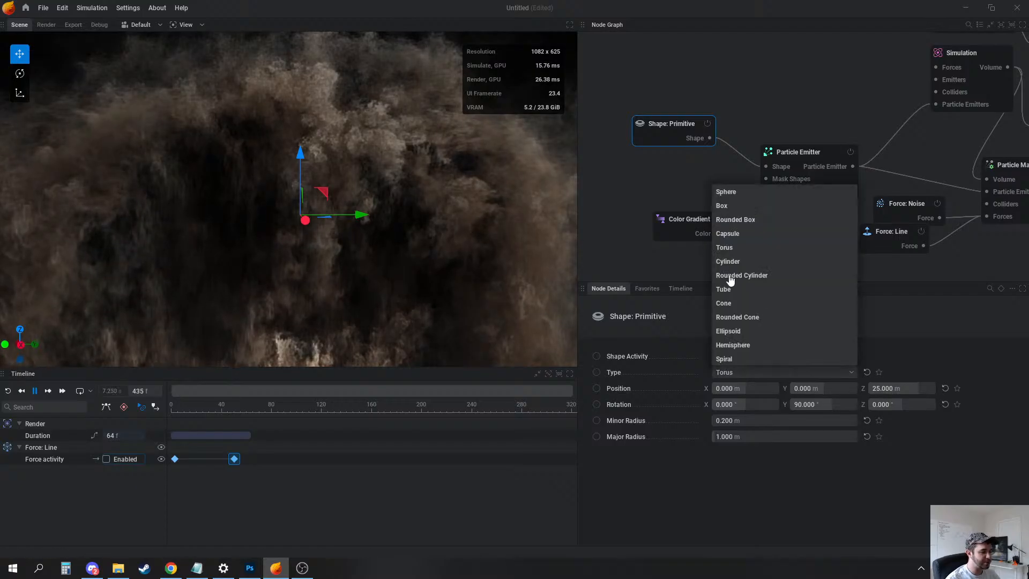
click(726, 192)
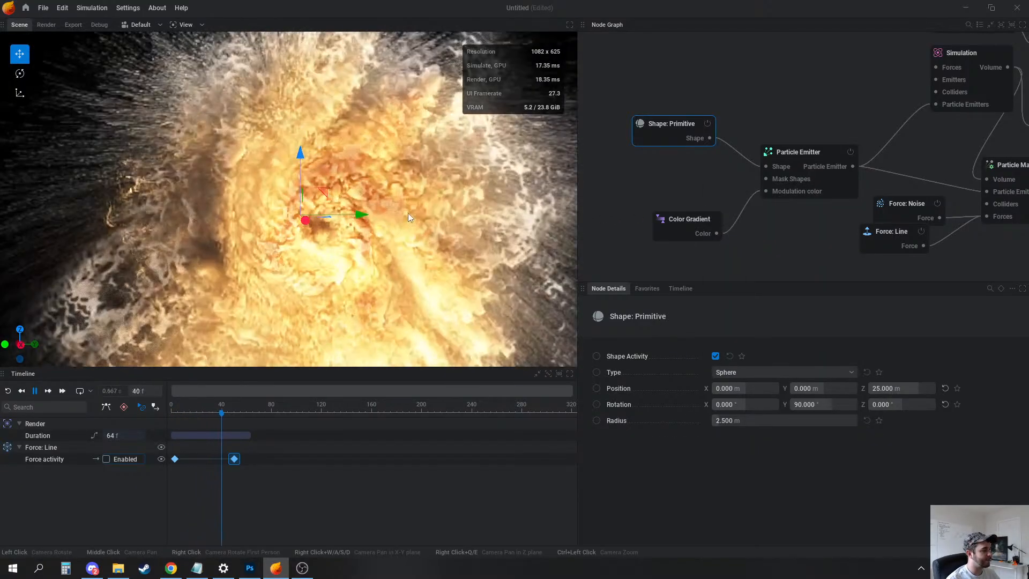
scroll(424, 217, down, 3)
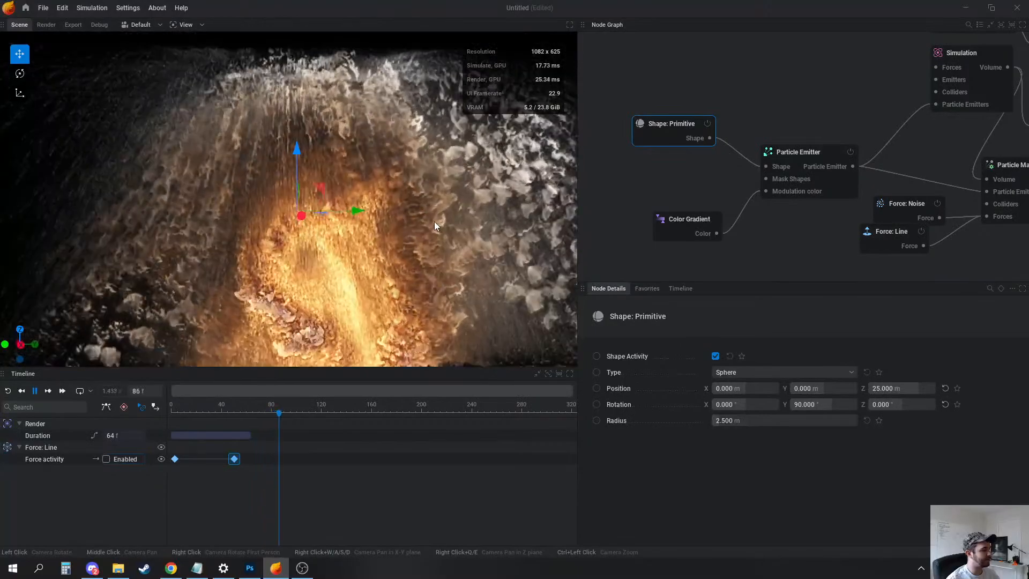
Pause the simulation, try shifting the sphere shape to -2.848 m in X, and undo the move
key(space)
drag(354, 287, 485, 292)
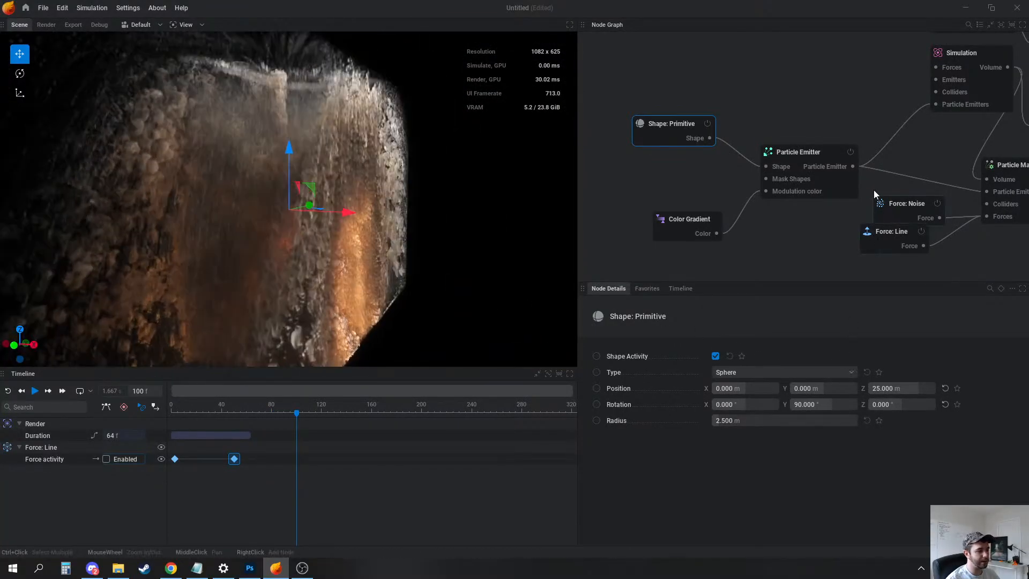
middle_drag(874, 190, 788, 195)
mouse_move(345, 211)
mouse_down()
mouse_move(293, 212)
mouse_move(335, 212)
mouse_up()
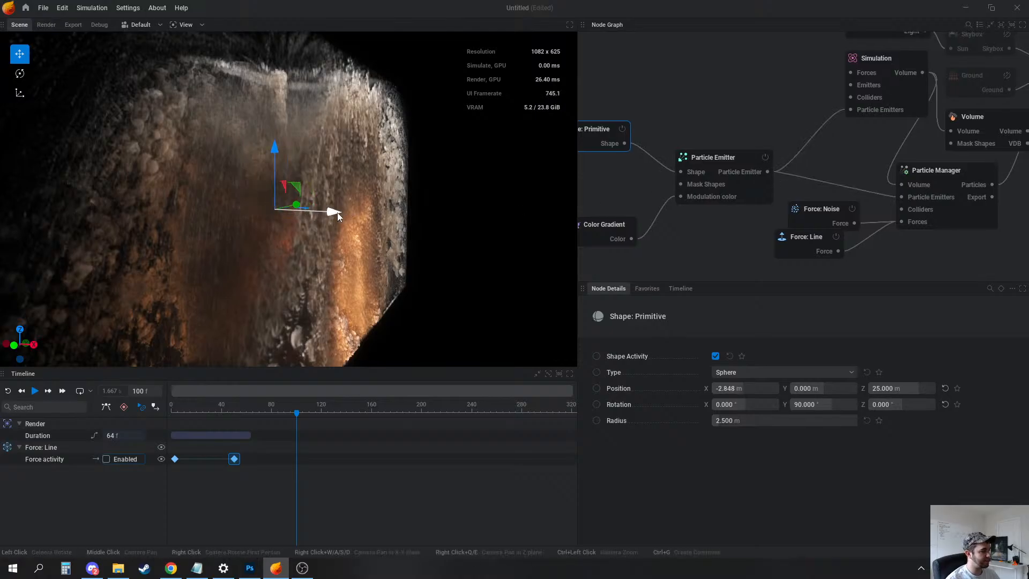
key(ctrl+z)
Move the sphere shape to -43.833 m in Y and pause the simulation to inspect the smoke up close
drag(465, 234, 447, 218)
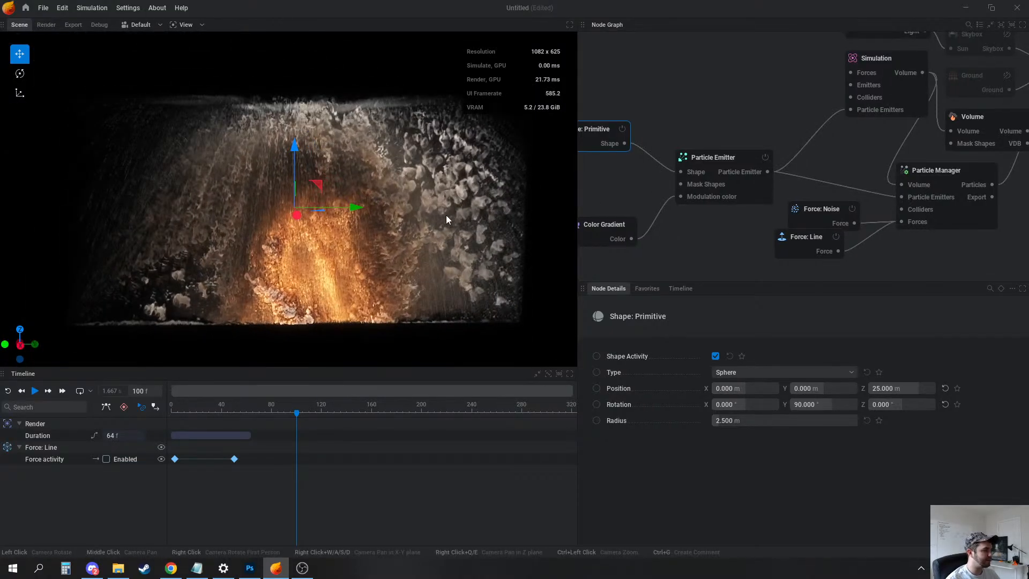
middle_drag(399, 203, 449, 207)
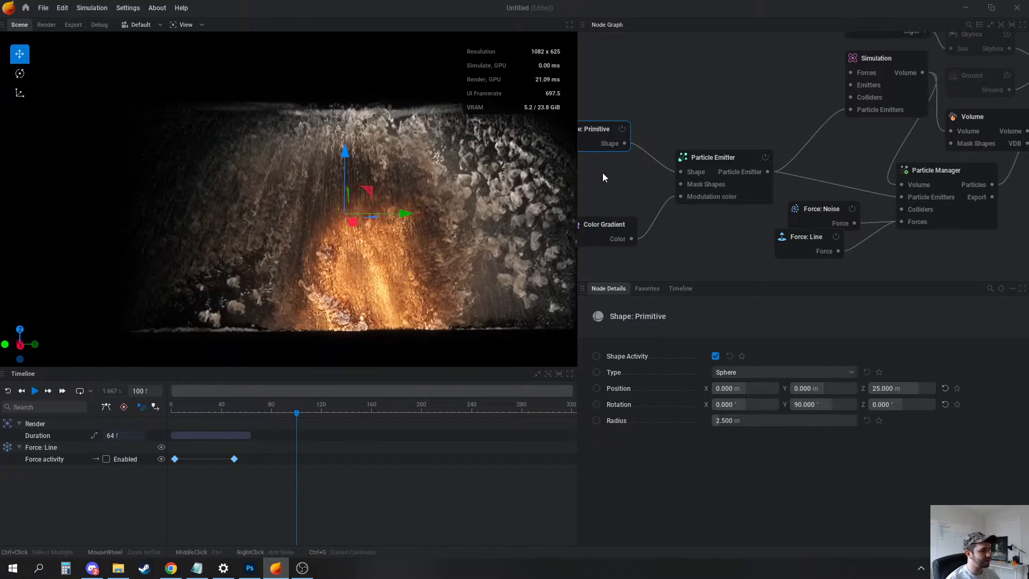
middle_drag(602, 172, 712, 171)
drag(404, 214, 221, 213)
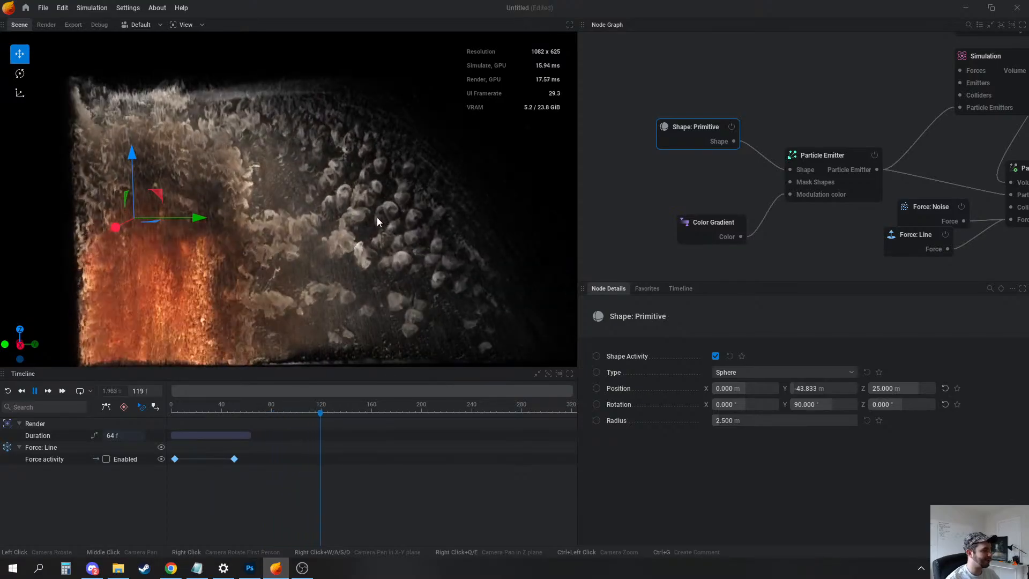
drag(378, 217, 383, 244)
key(space)
scroll(294, 255, up, 3)
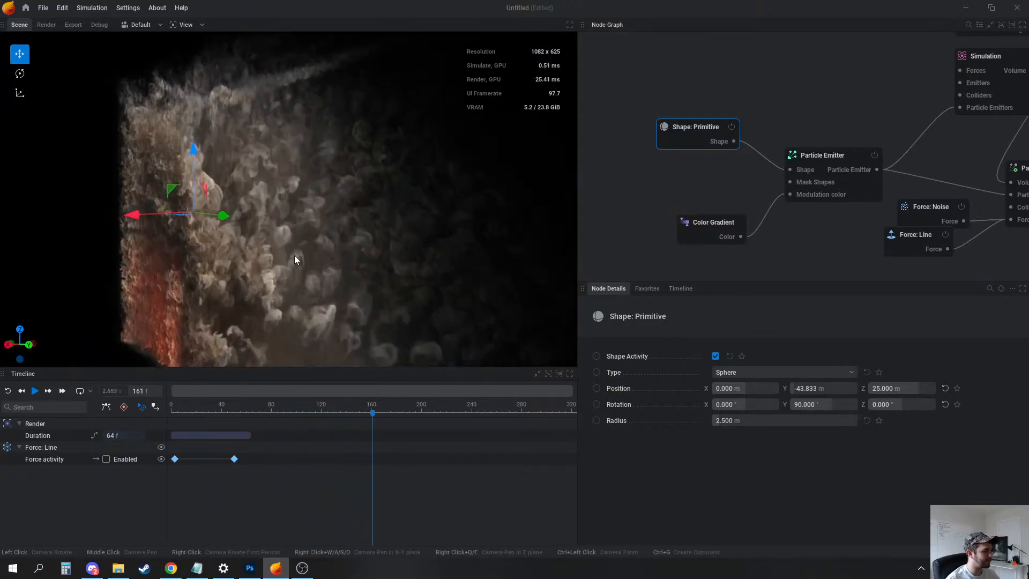
drag(295, 255, 386, 249)
Review the Particle Emitter's injection and collision settings and choose Ignore for the non ground bounds
click(830, 160)
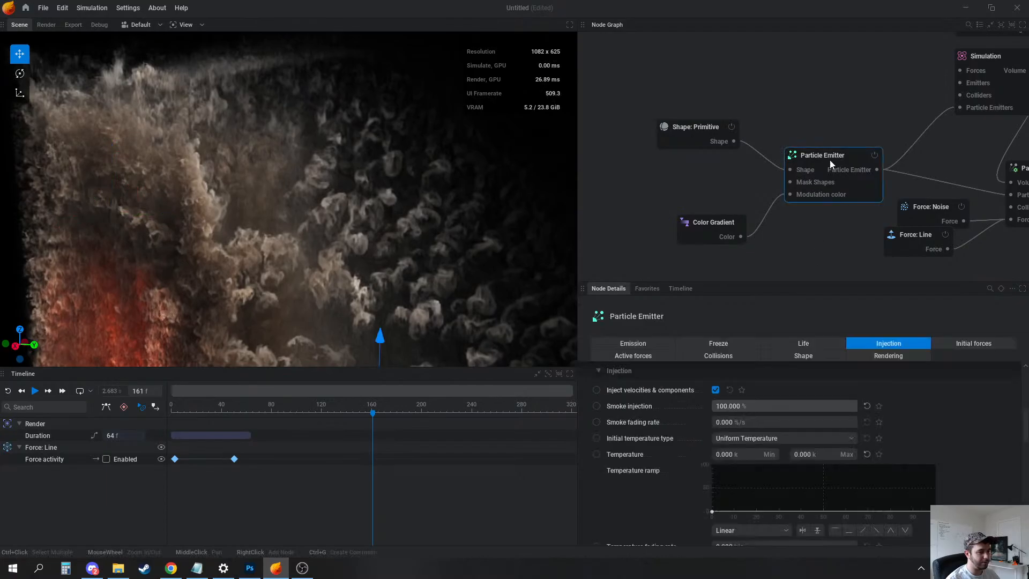
scroll(767, 446, down, 3)
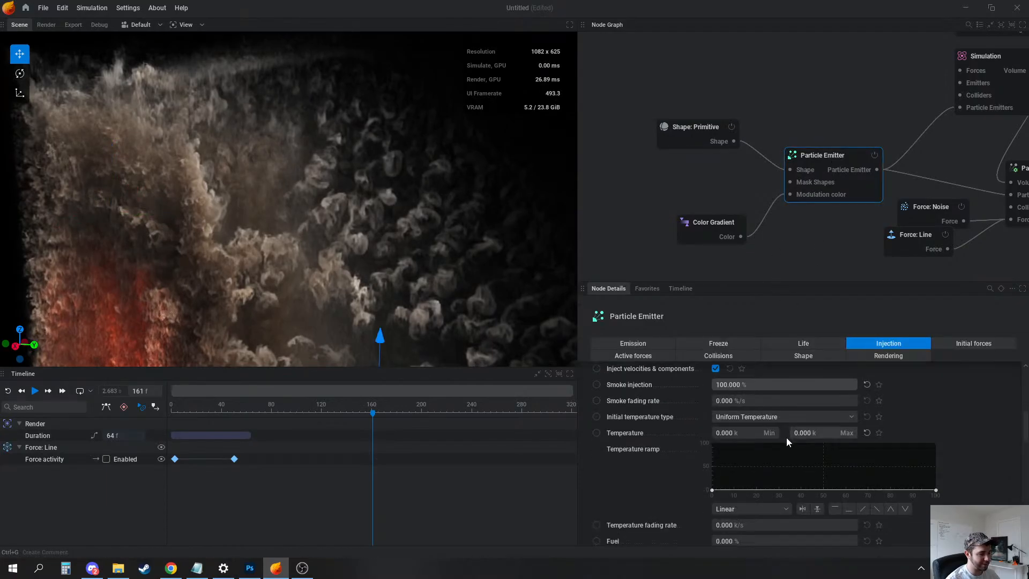
click(684, 356)
click(742, 470)
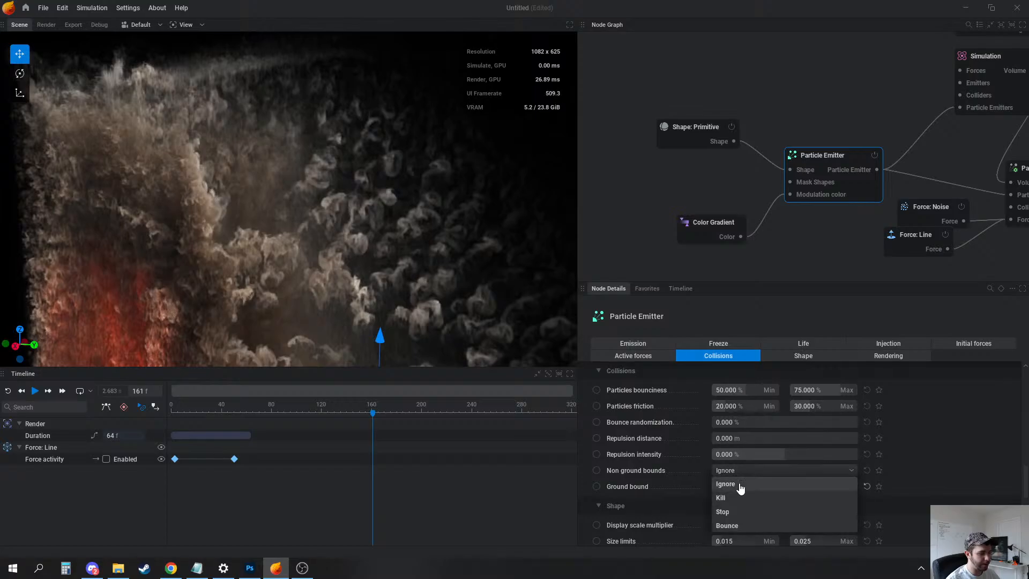
click(740, 485)
Restart the simulation and replay the explosion from the beginning
middle_drag(757, 211, 605, 191)
middle_drag(744, 150, 768, 168)
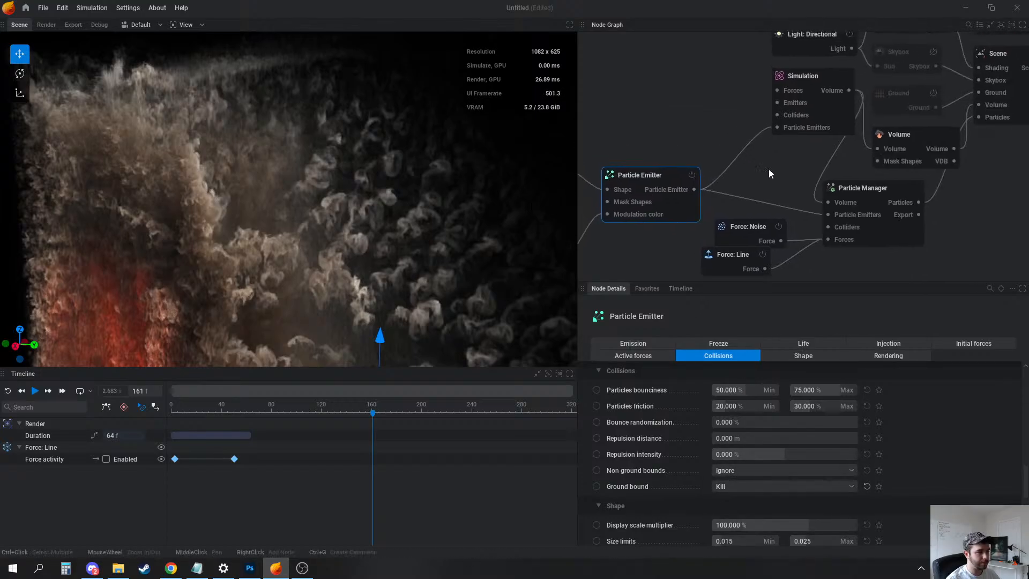
middle_drag(664, 255, 798, 185)
key(space)
key(r)
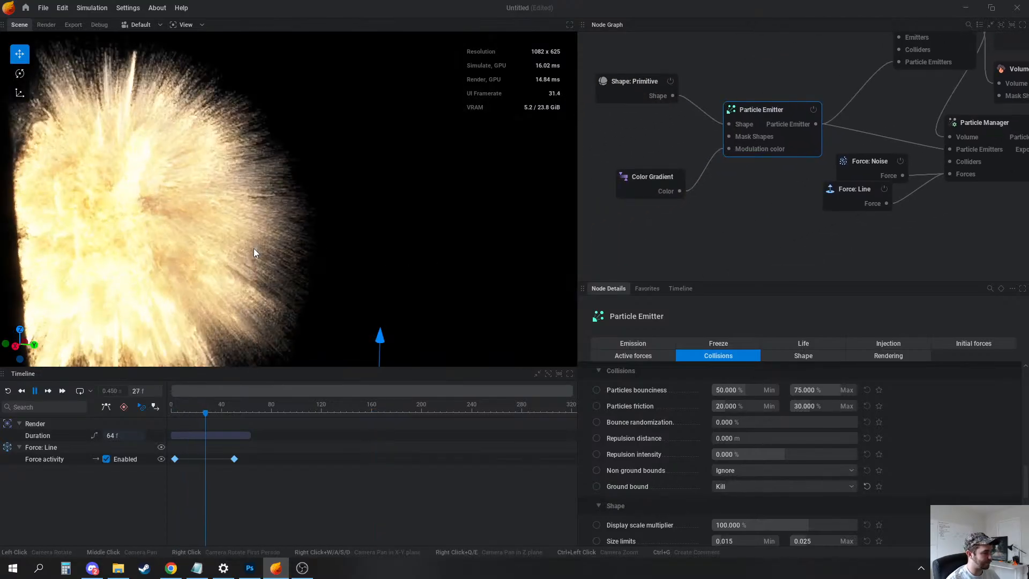
Pause the explosion for a closer look and set the Particle Emitter's non ground bounds to Kill
scroll(247, 260, down, 3)
drag(239, 268, 289, 258)
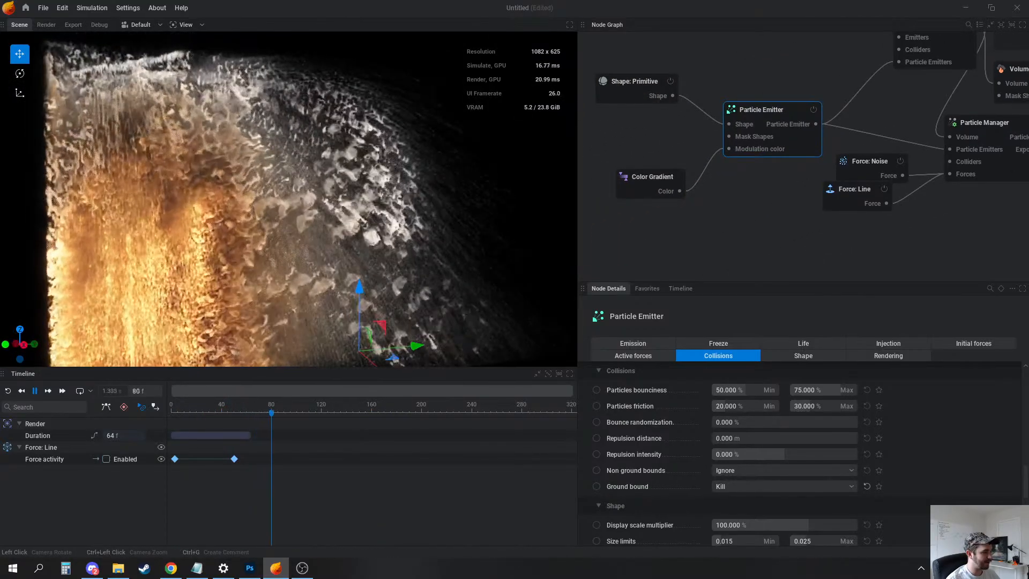
key(space)
click(761, 471)
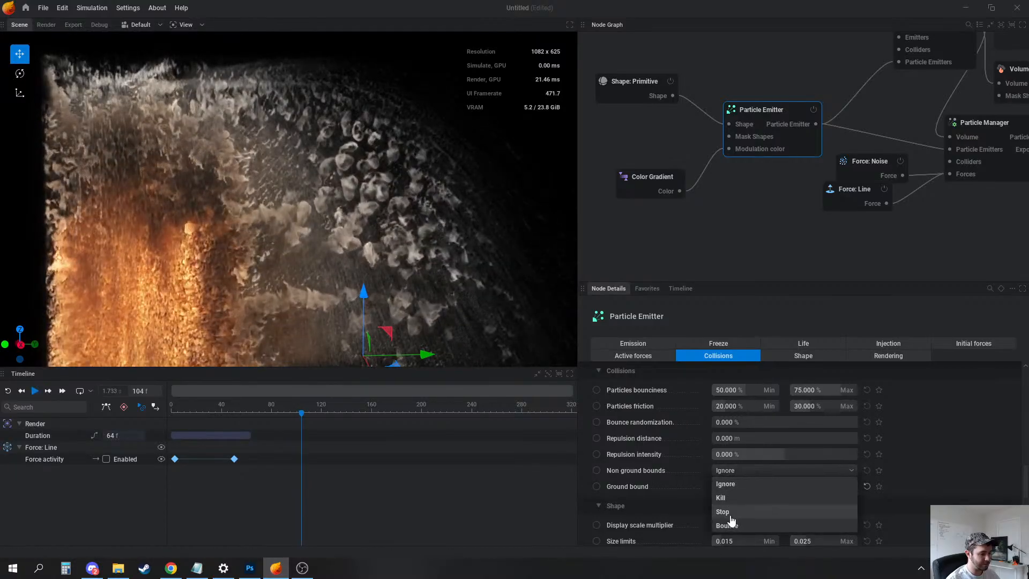
click(721, 497)
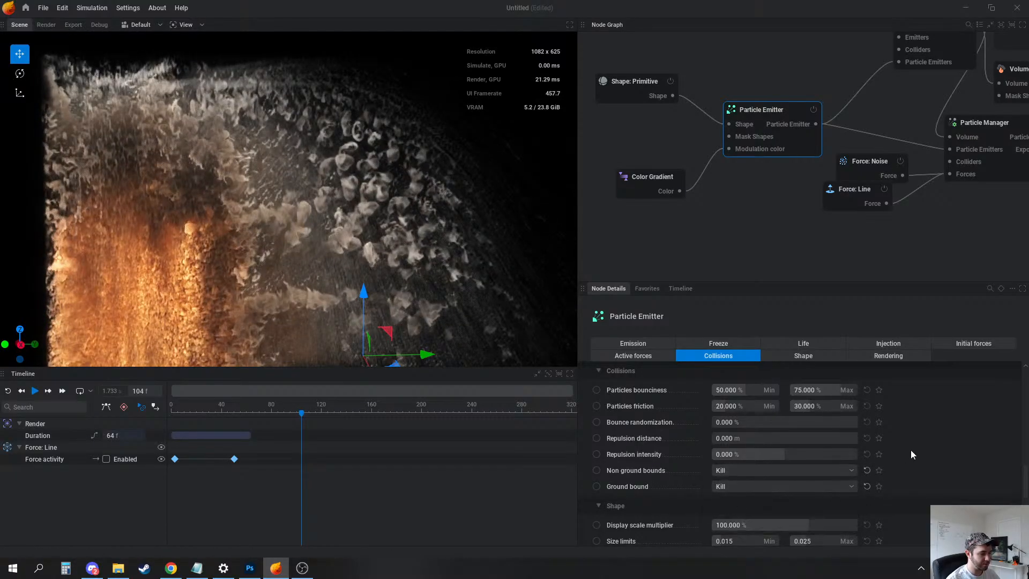
Try Bounce for the emitter's non ground bounds and replay the explosion to watch particles at the domain edges
scroll(912, 449, down, 3)
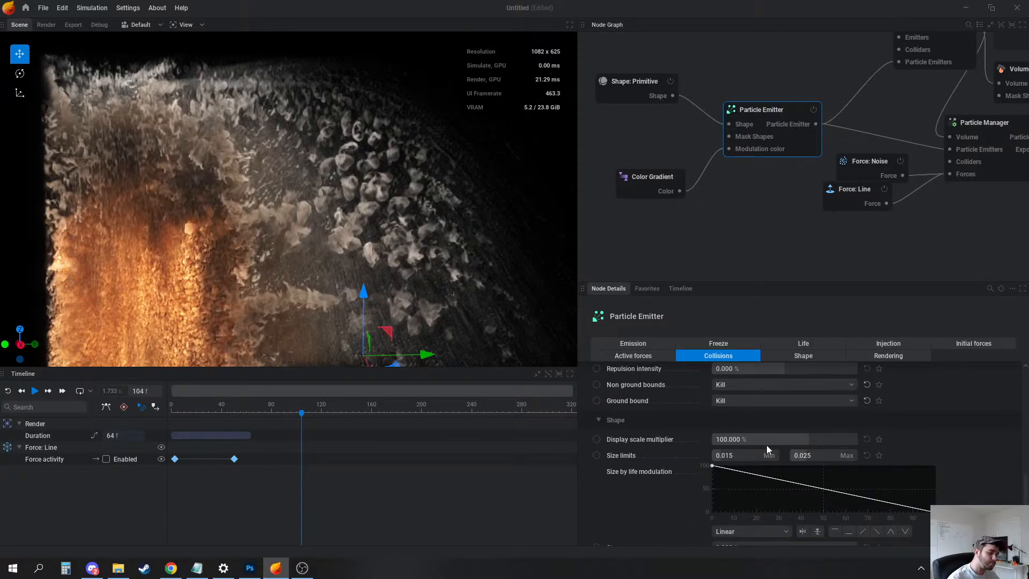
click(732, 385)
click(749, 426)
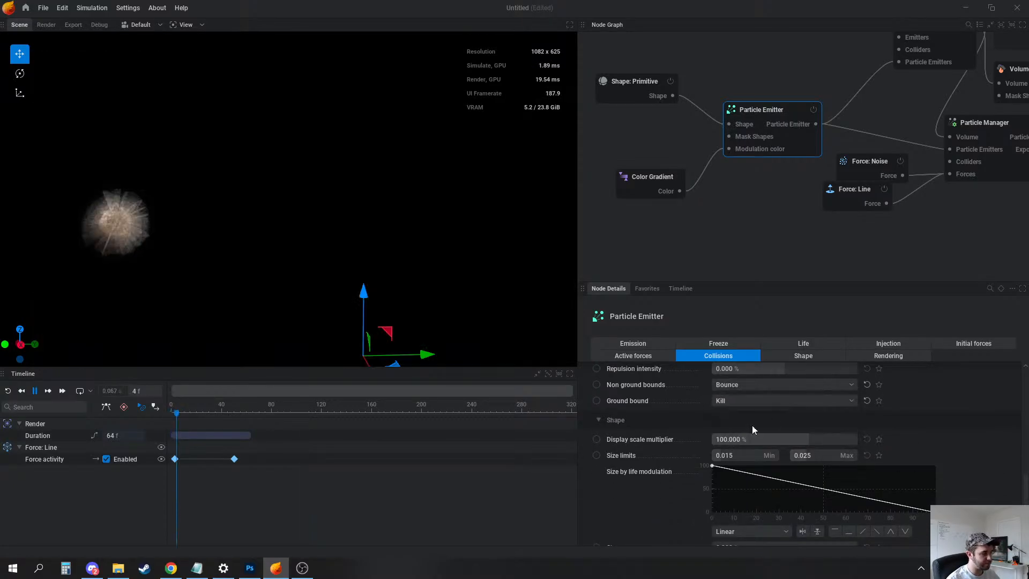
scroll(804, 407, up, 2)
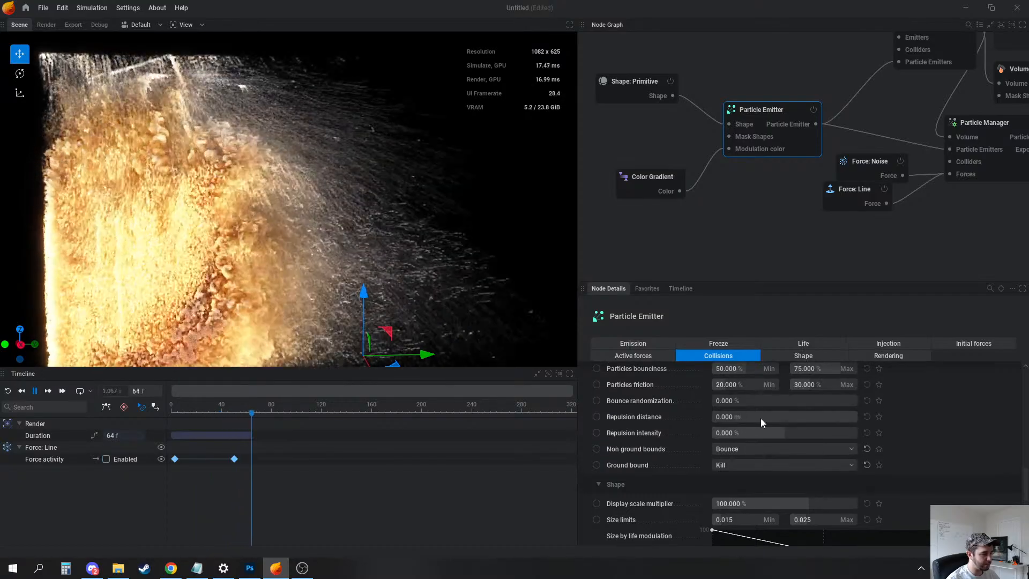
scroll(416, 245, down, 3)
alt+drag(417, 245, 387, 244)
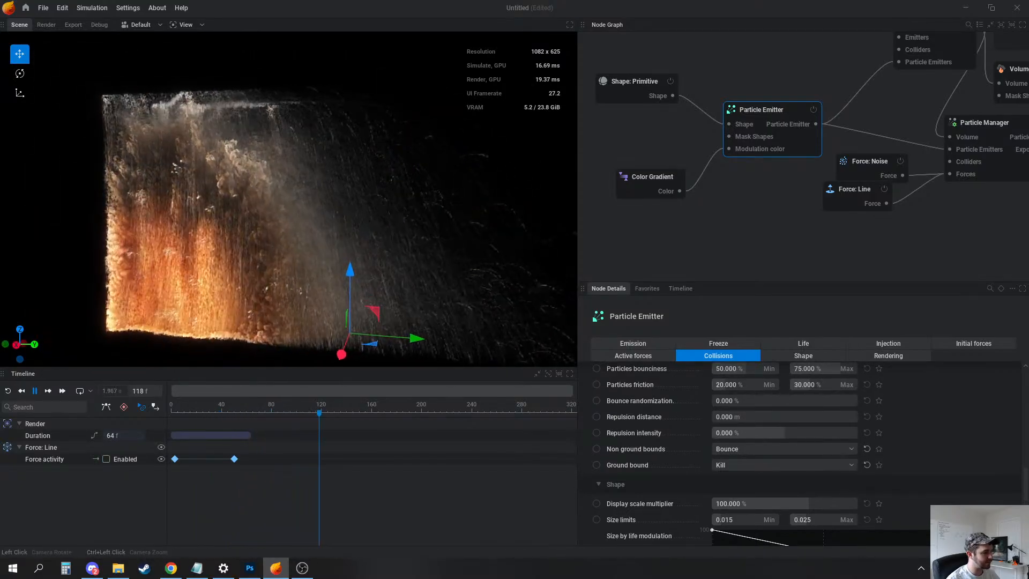
Set the non ground bounds back to Kill, replay the explosion and pause it
click(738, 450)
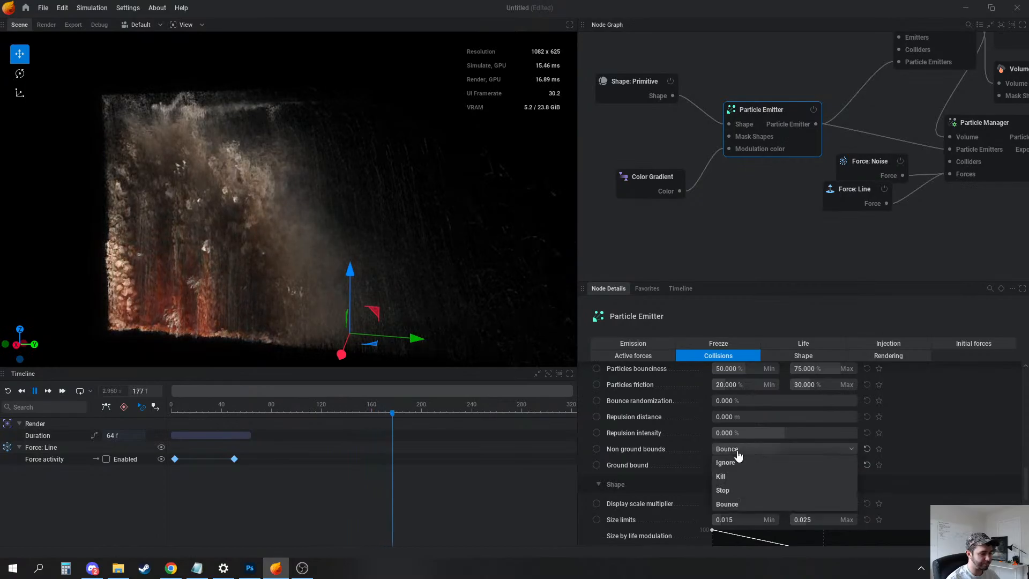
click(721, 476)
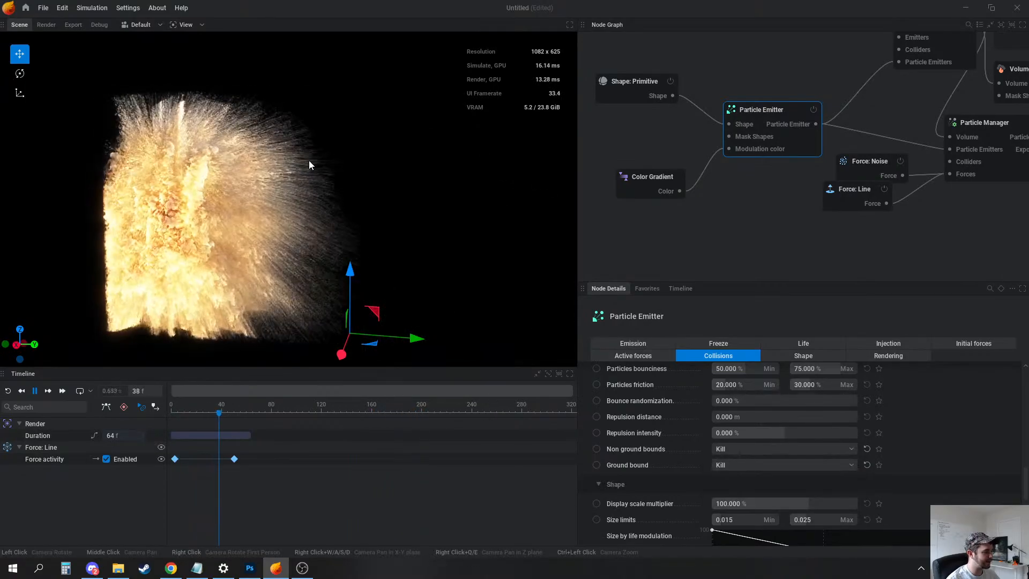
key(space)
Save the project under the file name test
click(43, 7)
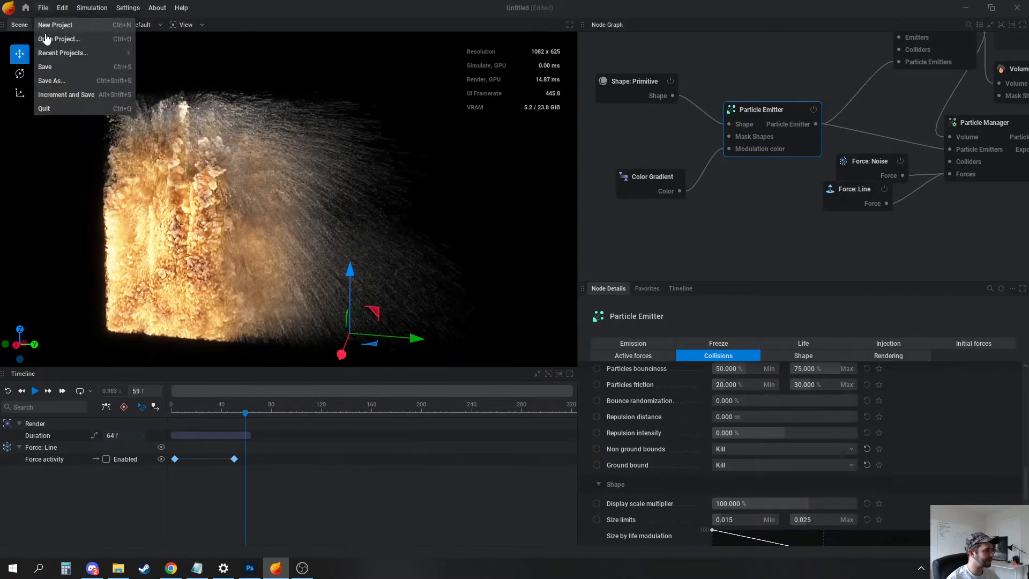
click(60, 74)
text(test)
key(Return)
Open the recent project bullet_impact_3.ember, pause its explosion at frame 68 and view it from a slightly different angle
click(43, 8)
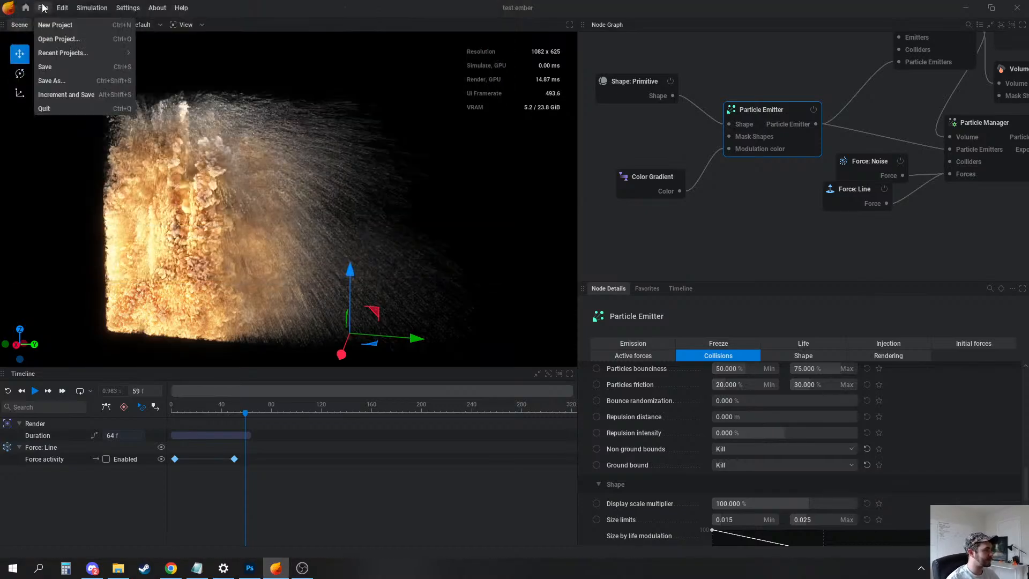
mouse_move(109, 53)
click(179, 67)
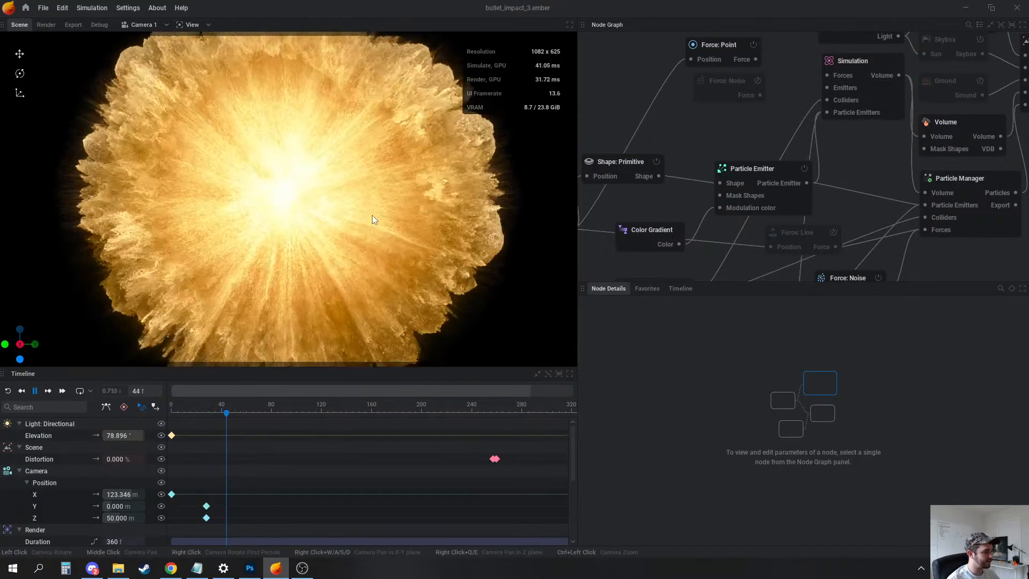
key(space)
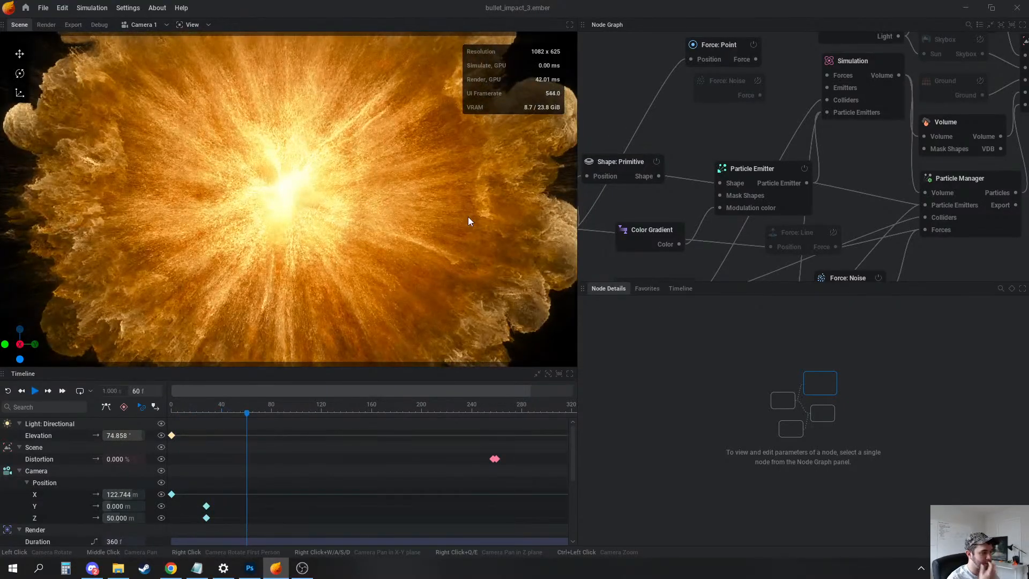
key(space)
key(space)
drag(361, 239, 382, 227)
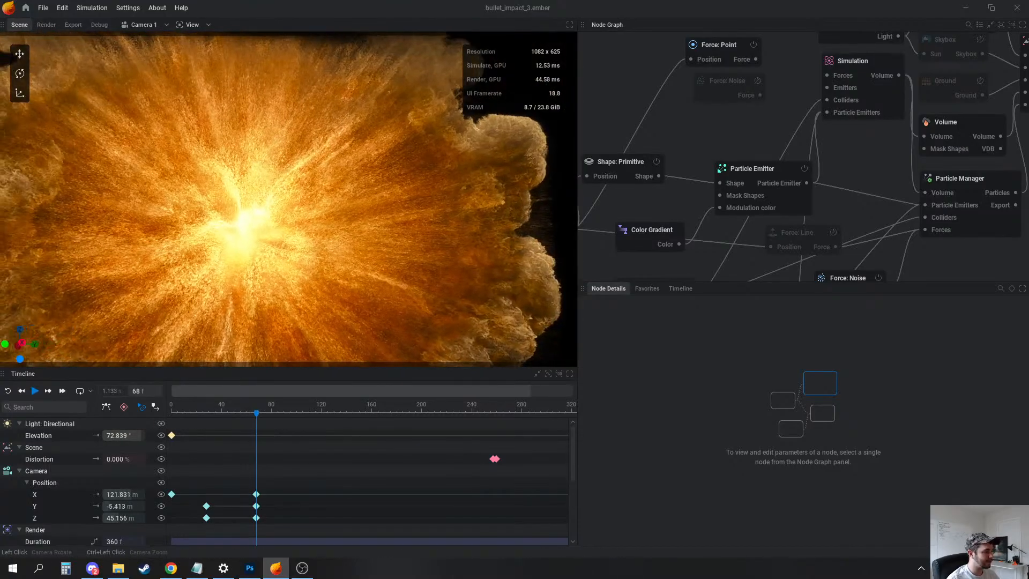
Examine the Force: Noise parameters and the torus Shape: Primitive that feeds the Particle Emitter
middle_drag(798, 151, 776, 73)
click(822, 204)
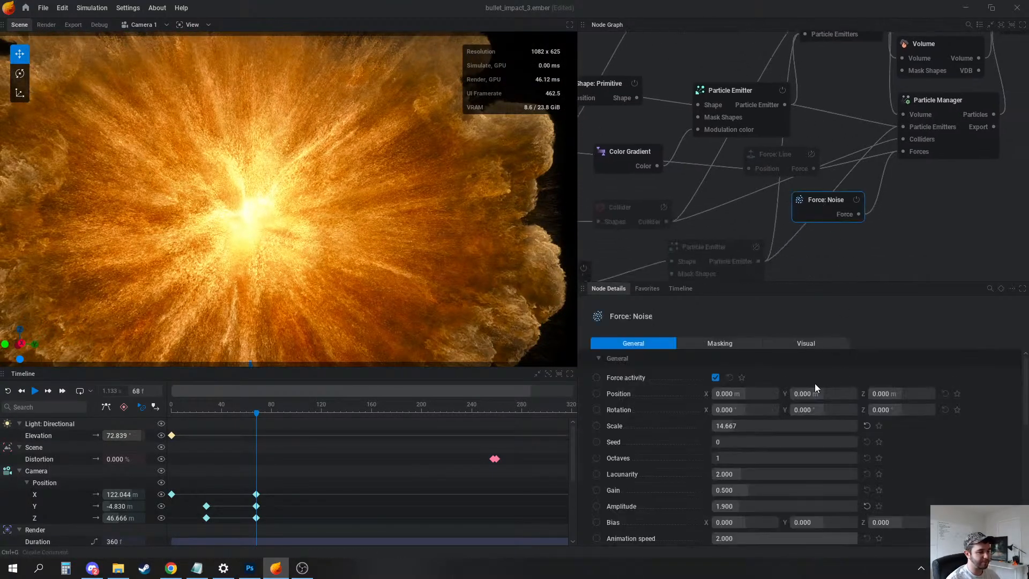
scroll(791, 443, down, 1)
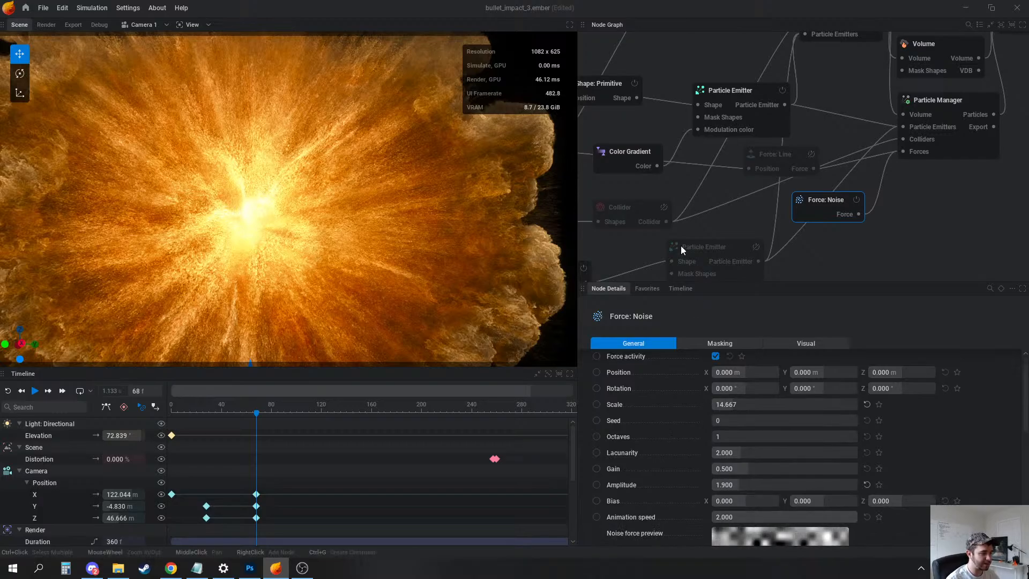
middle_drag(660, 169, 813, 92)
scroll(809, 161, down, 1)
click(737, 200)
middle_drag(749, 197, 702, 174)
click(765, 88)
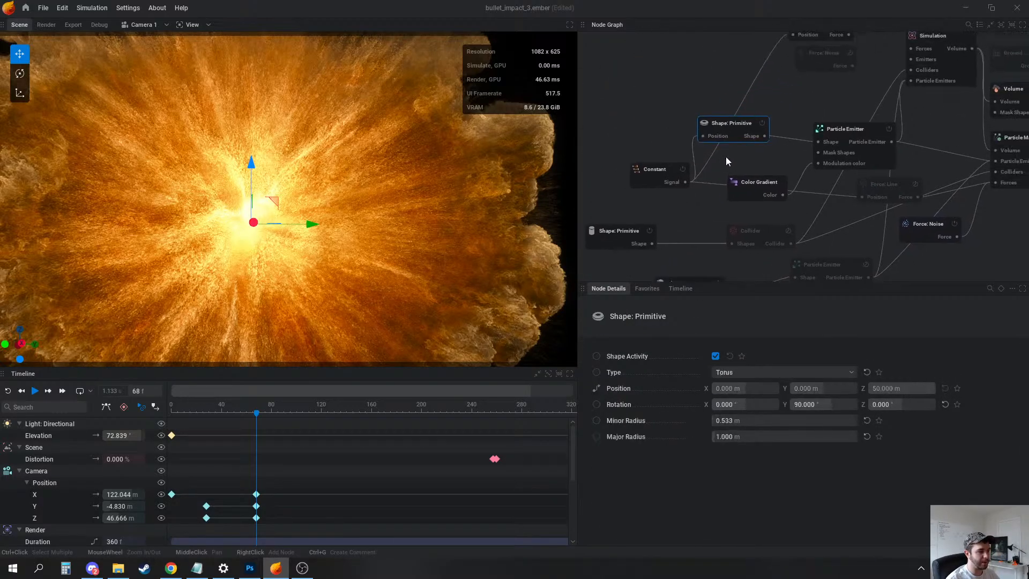
middle_drag(788, 199, 716, 265)
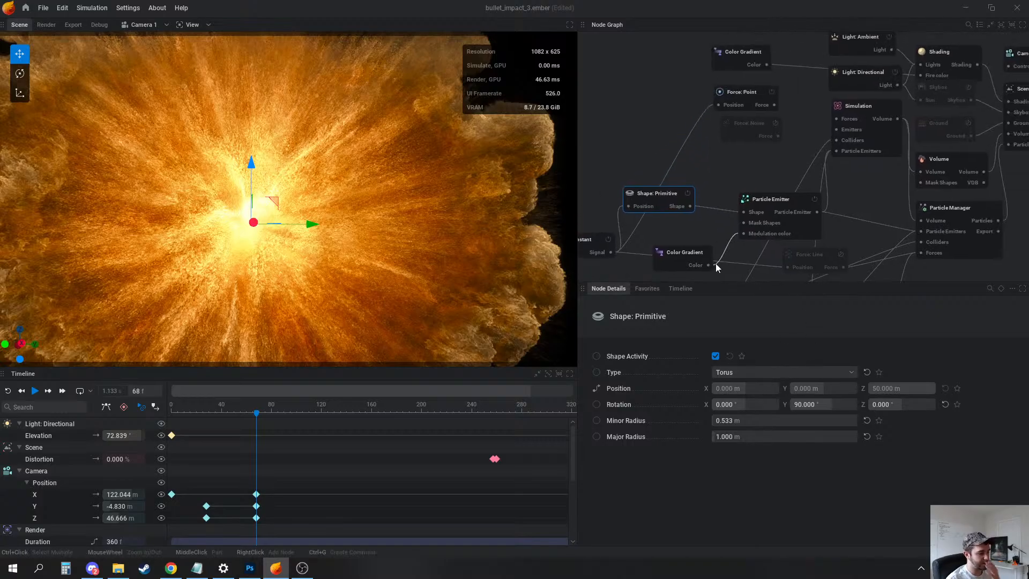
middle_drag(754, 160, 697, 217)
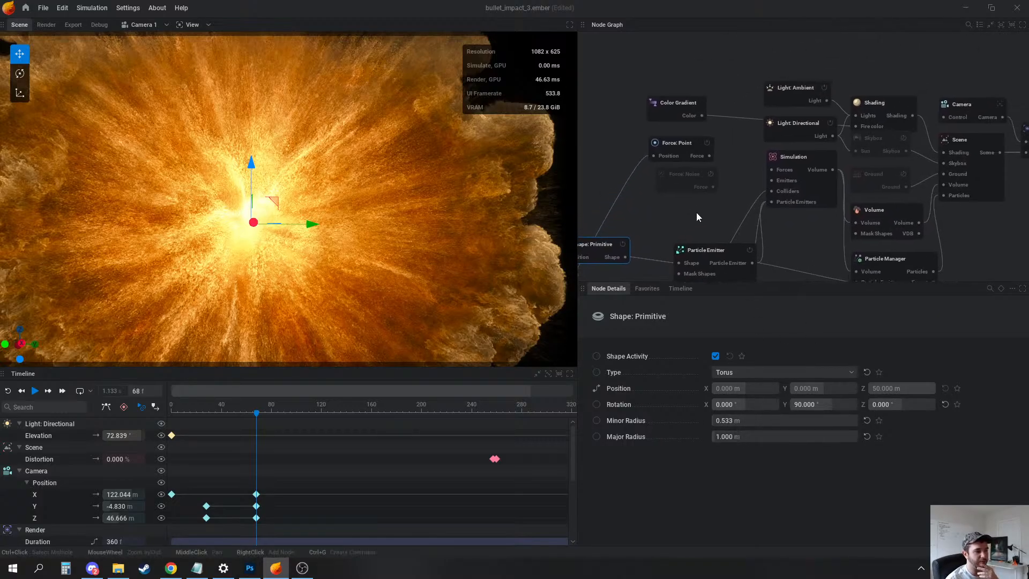
Review the Simulation node's vorticity and simulation size settings, and the directional light's parameters
click(793, 156)
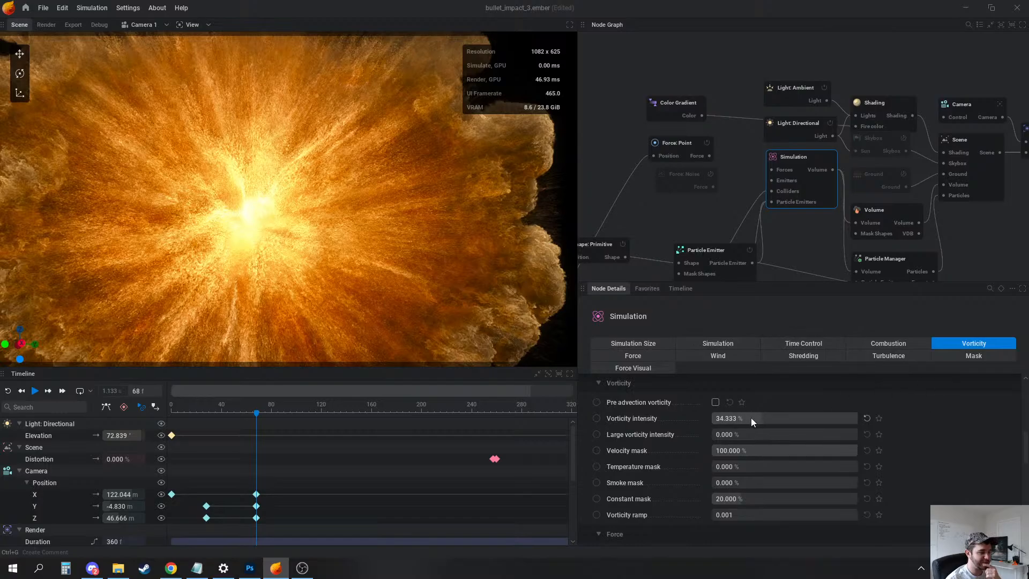
click(642, 342)
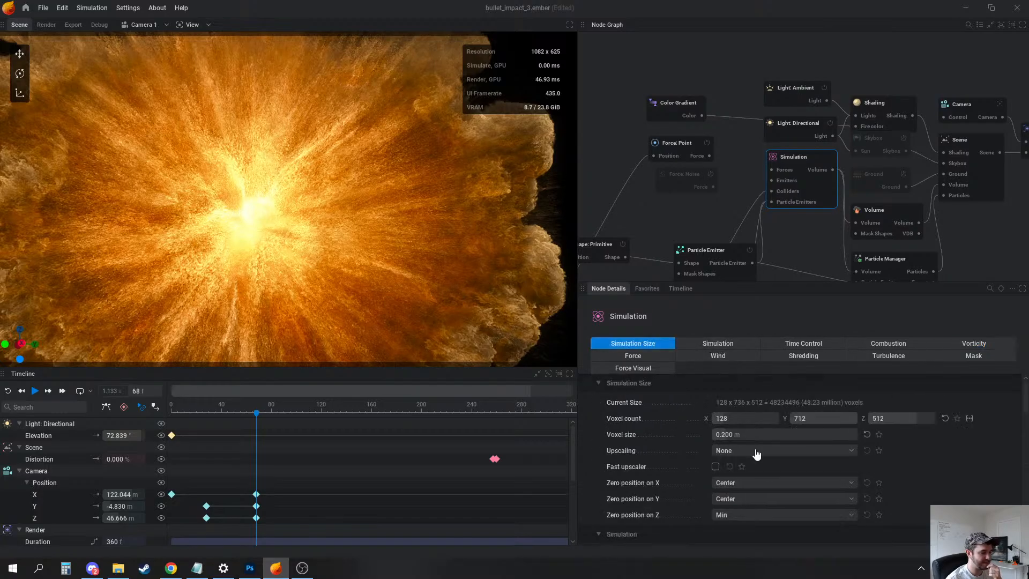
middle_drag(886, 149, 828, 172)
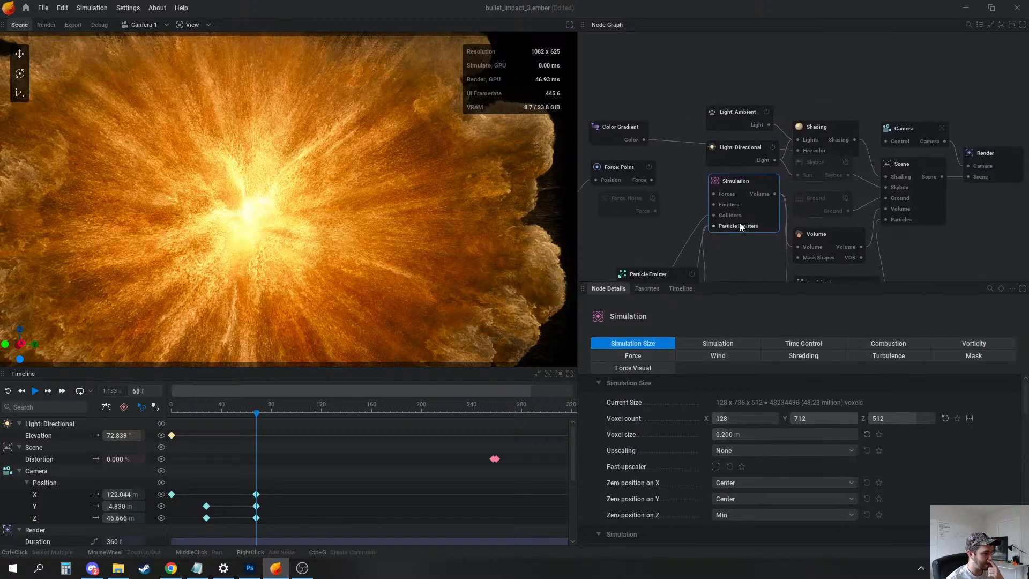
click(761, 156)
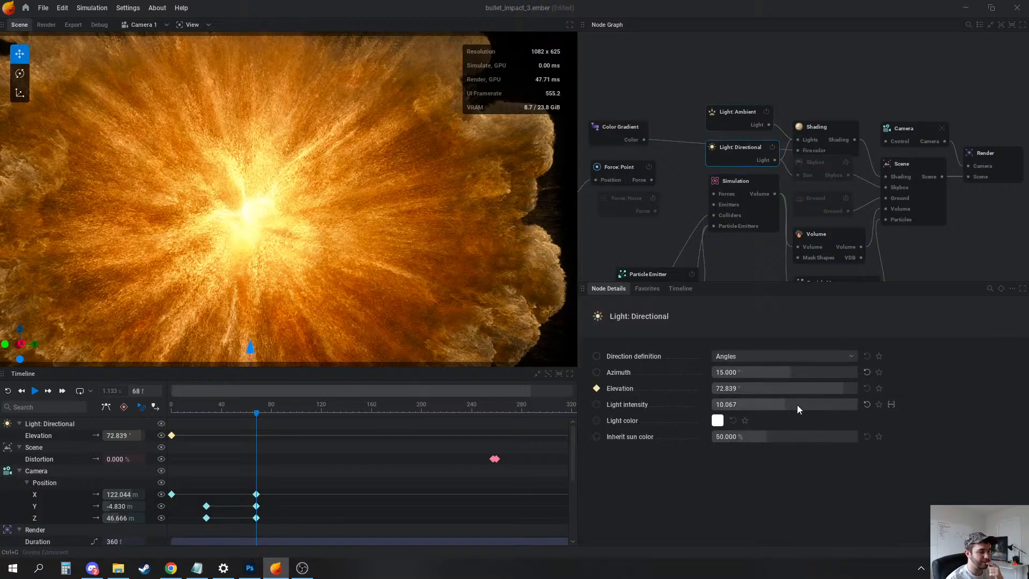
Review the Shading node's lighting, smoke and raymarch sharpening settings and the Volume node's dilate post process, and inspect the paused explosion
click(834, 133)
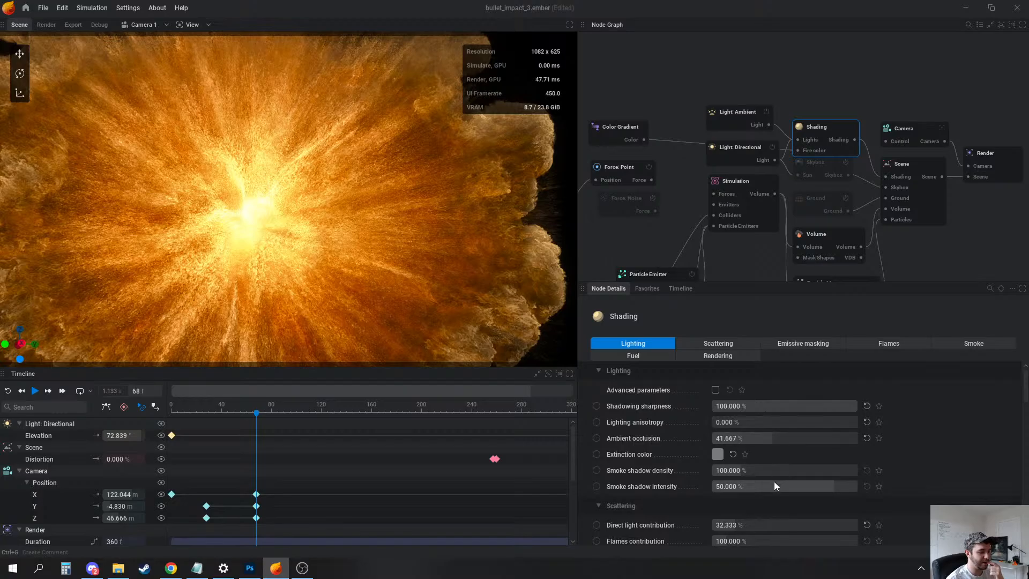
click(962, 337)
scroll(825, 473, down, 5)
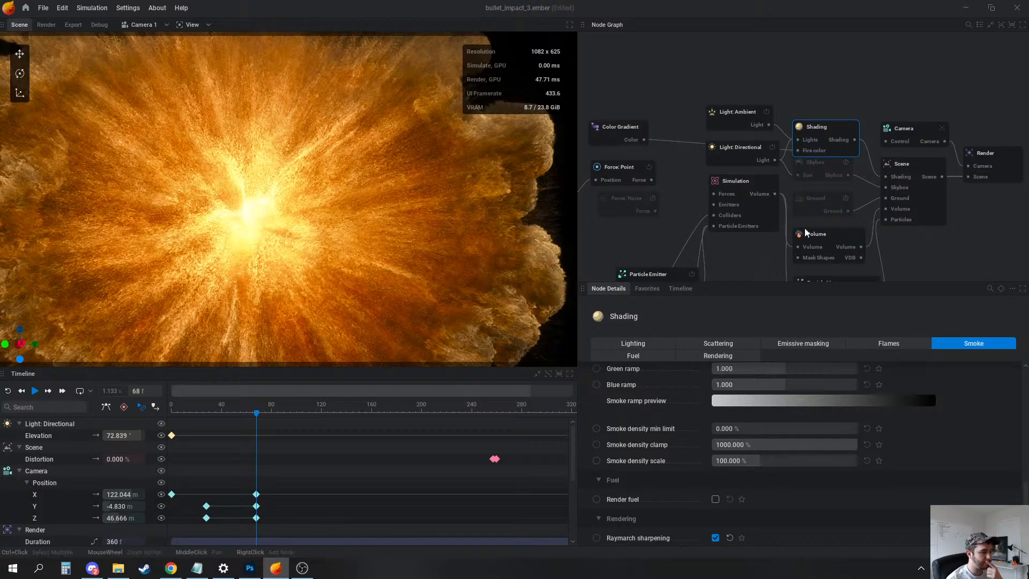
click(831, 242)
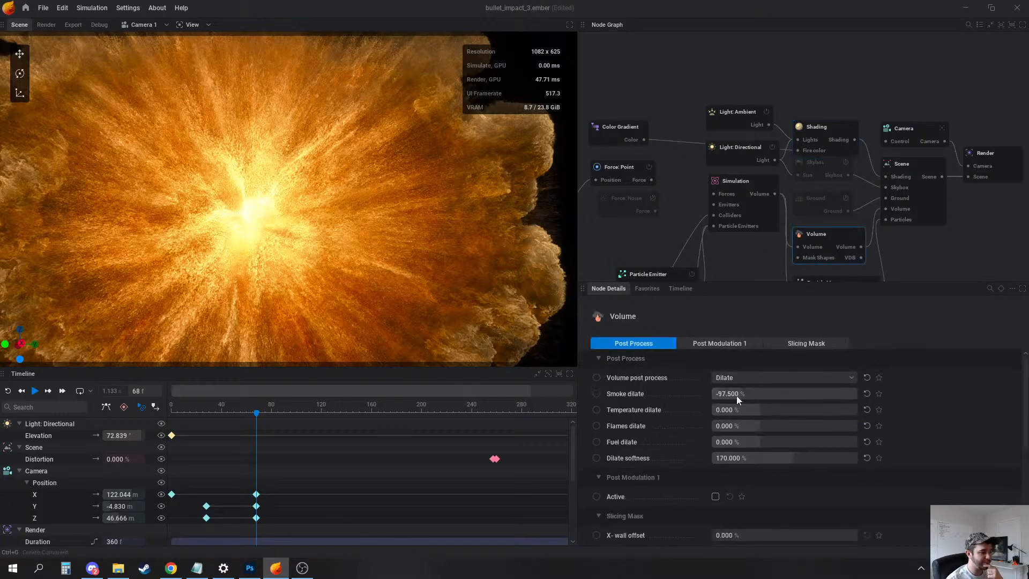
click(819, 126)
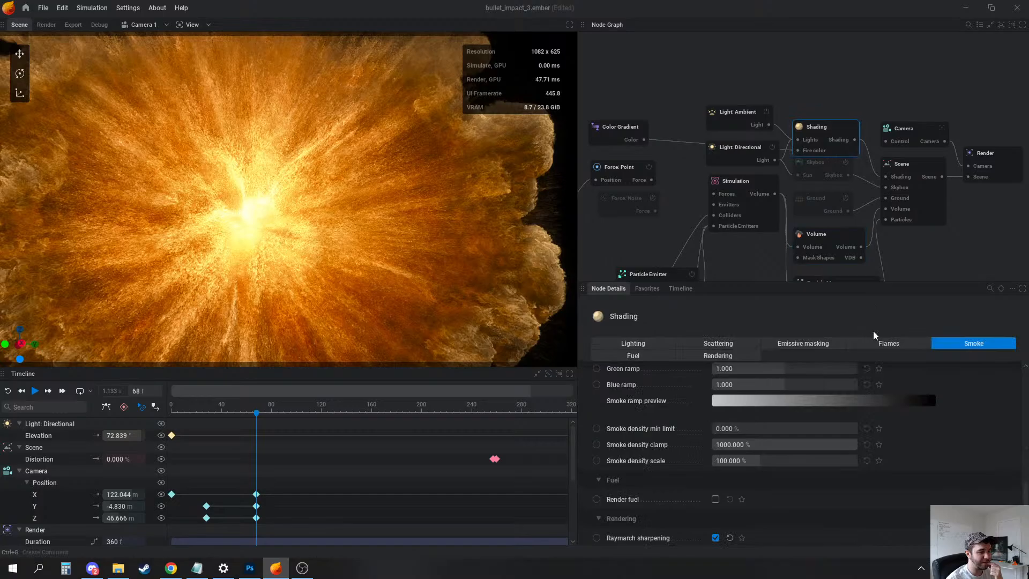
click(717, 356)
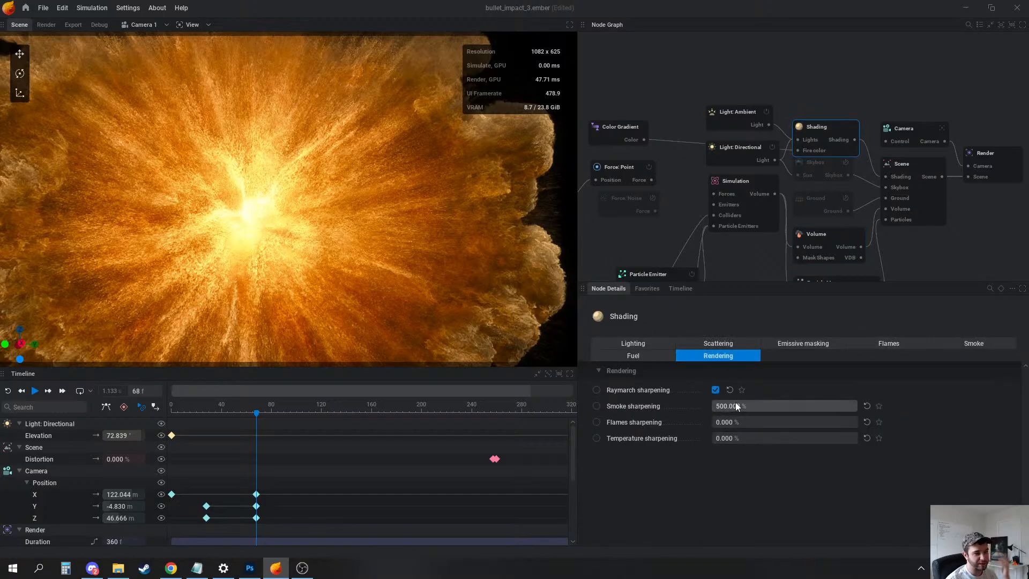
drag(315, 253, 340, 223)
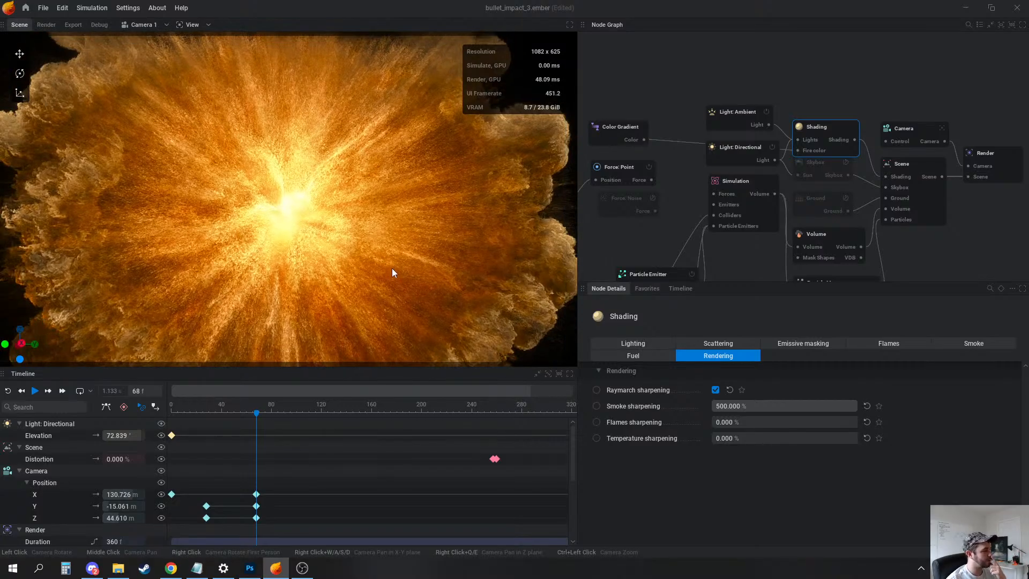
Resume playback and examine the Particle Emitter's emission, initial forces and active forces, plus its gravity intensity keyframes in the timeline
key(space)
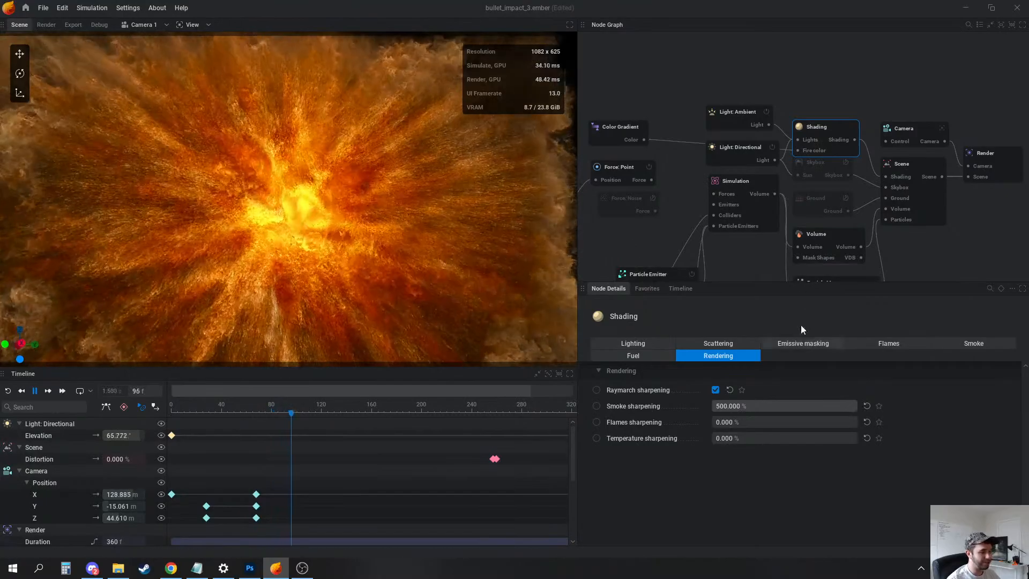
middle_drag(675, 271, 769, 202)
click(760, 206)
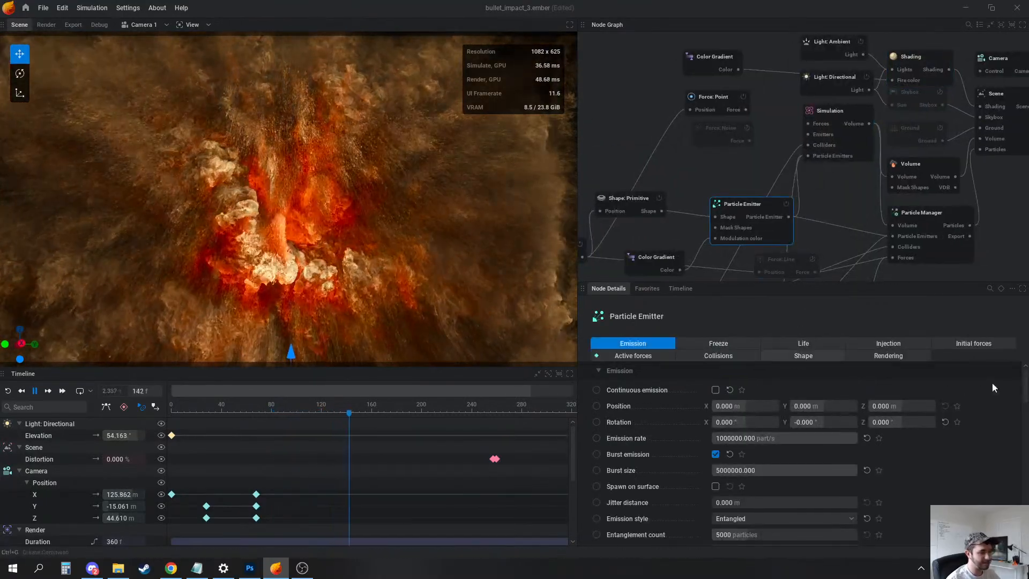
click(968, 343)
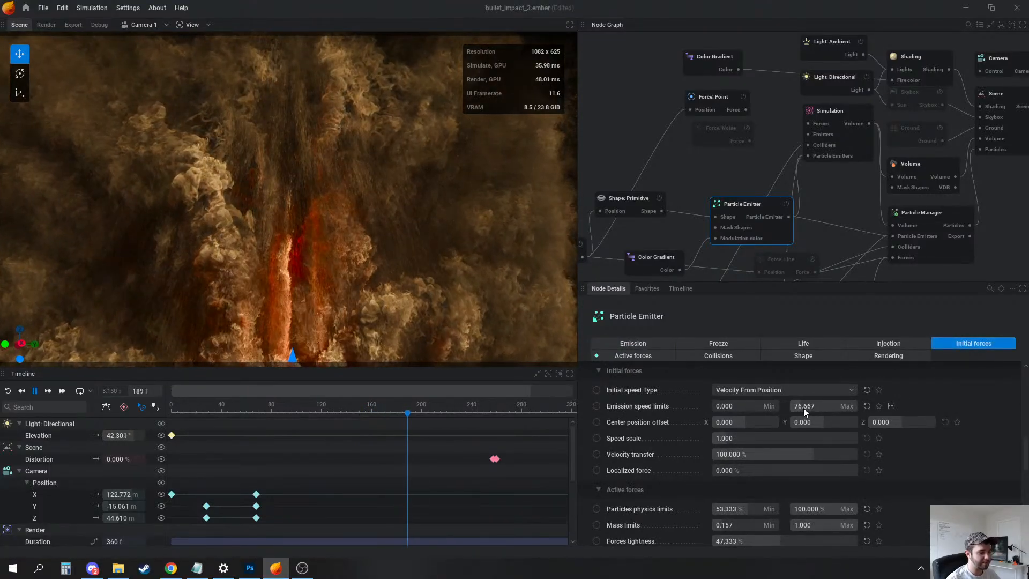
scroll(809, 414, down, 1)
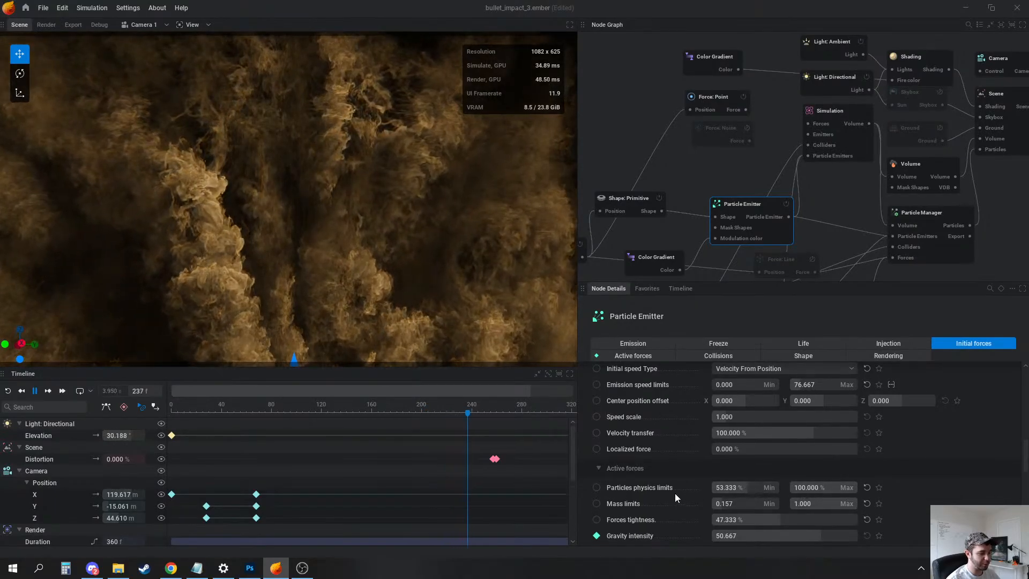
scroll(795, 530, down, 2)
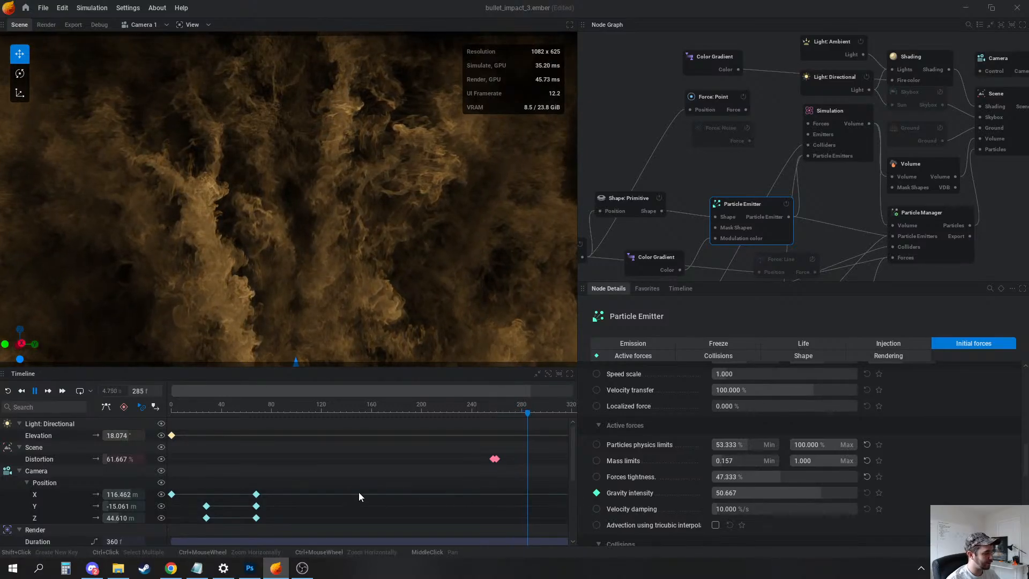
scroll(351, 498, down, 4)
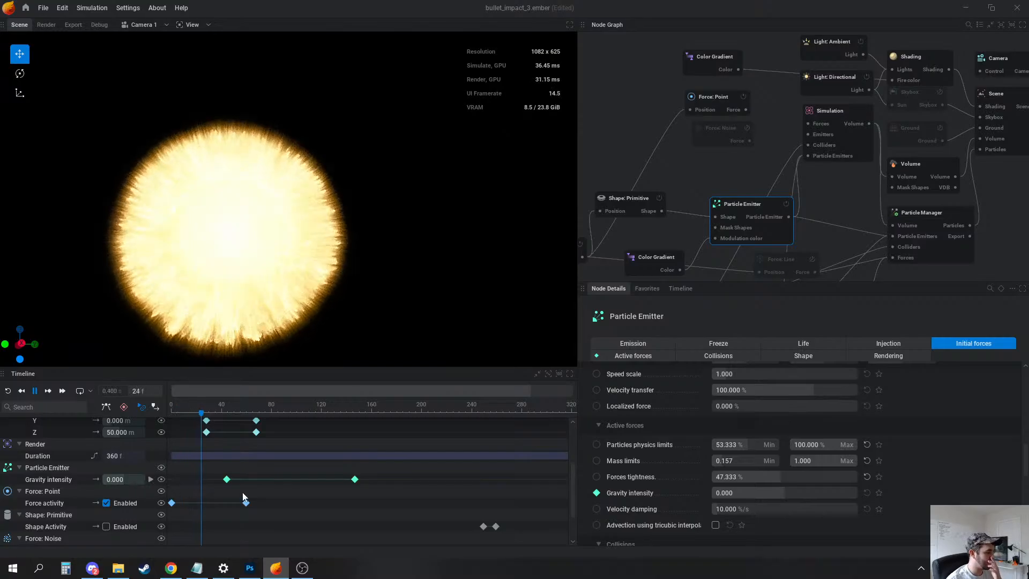
Examine the gravity intensity, force activity, burst emission and camera position keyframes in the timeline during playback
mouse_move(356, 481)
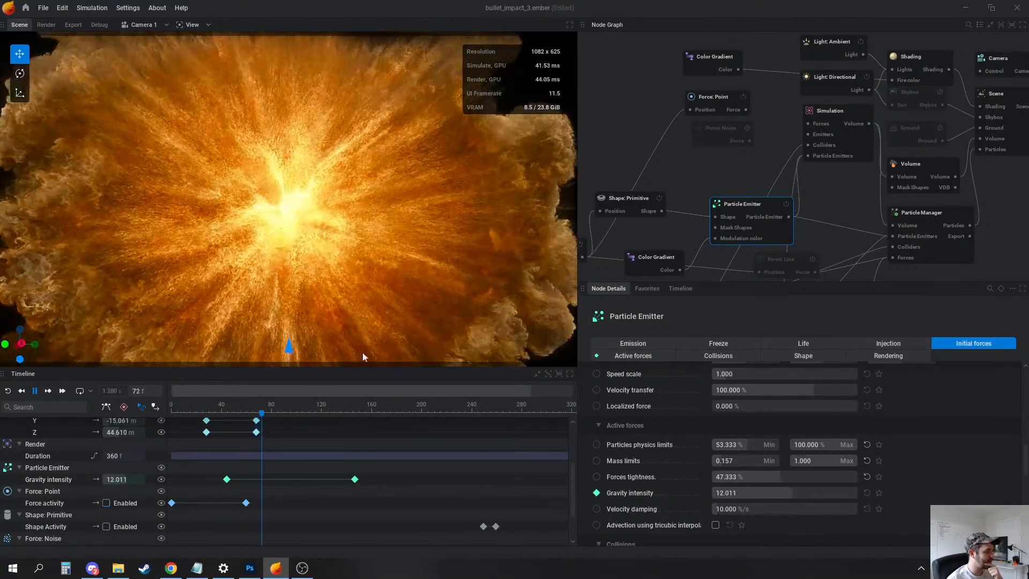
scroll(249, 516, down, 2)
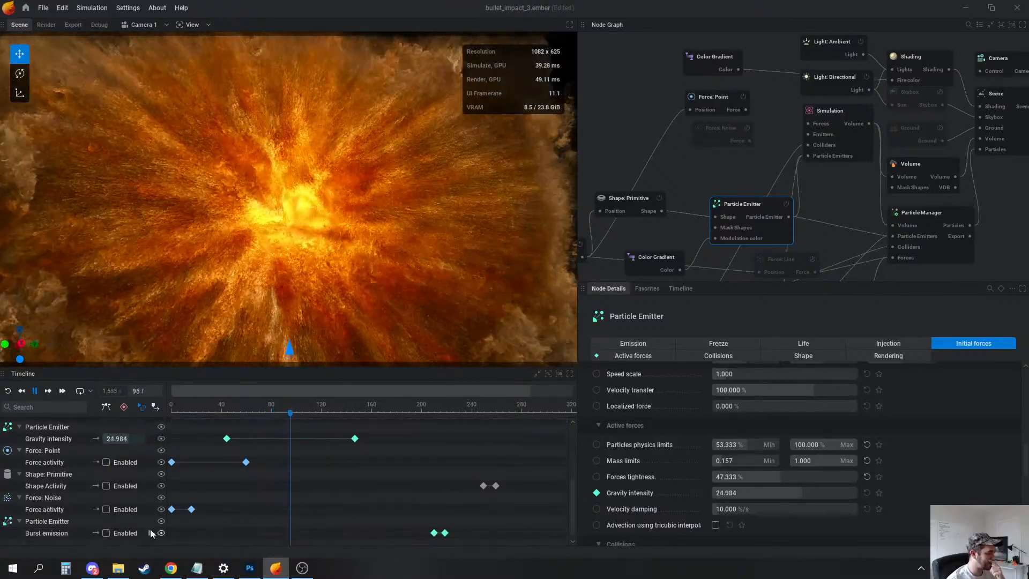
scroll(214, 495, up, 3)
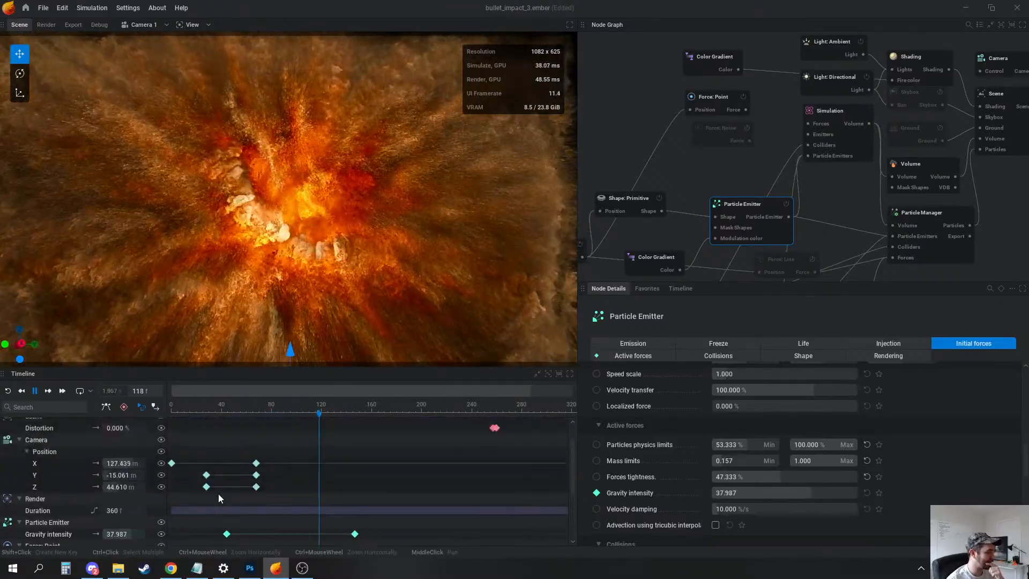
scroll(204, 477, up, 3)
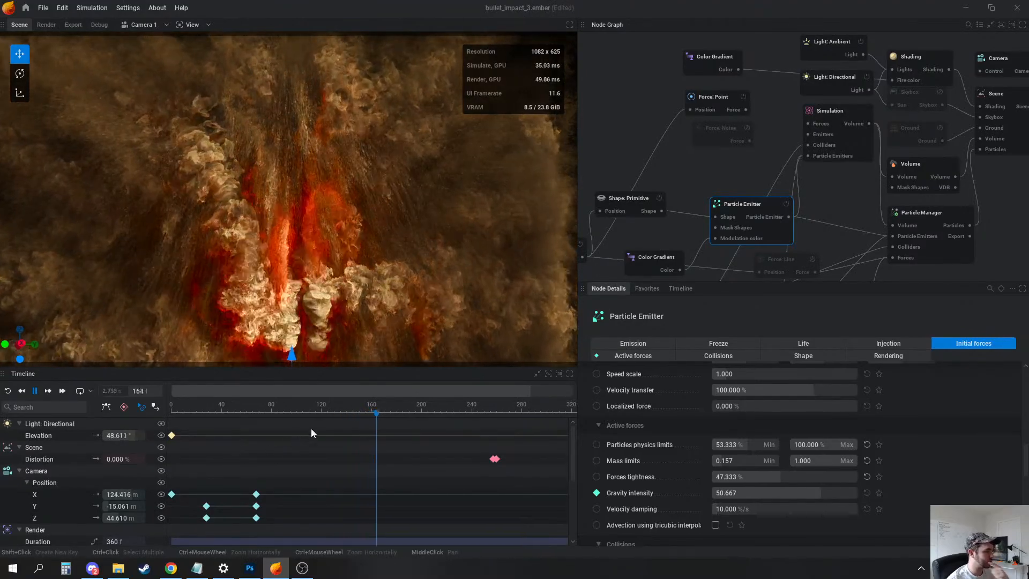
Pause playback and review the Shading node's smoke coloring ramp, min and max colors and smoke density settings
key(space)
middle_drag(874, 127, 849, 193)
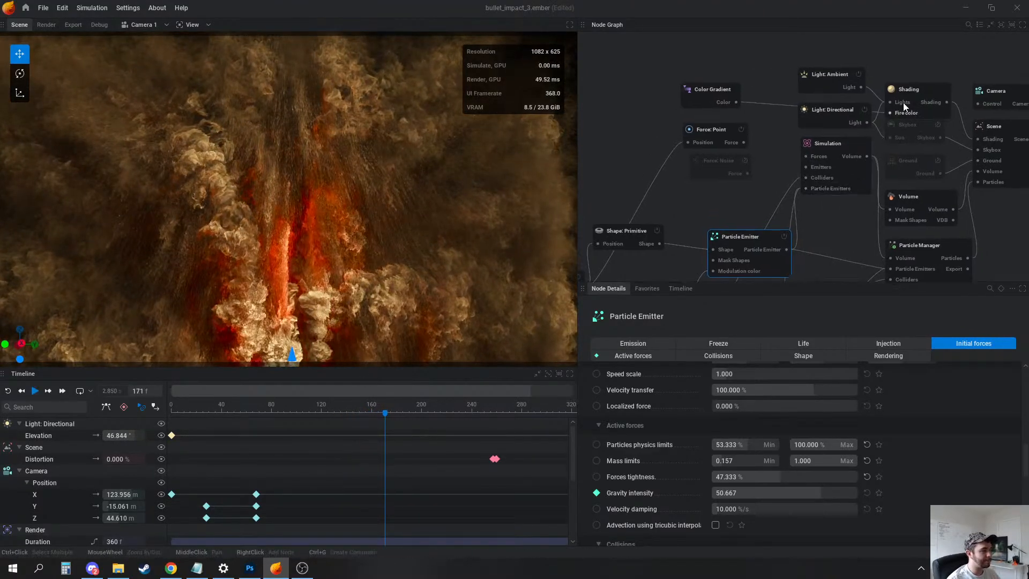
click(919, 87)
click(947, 343)
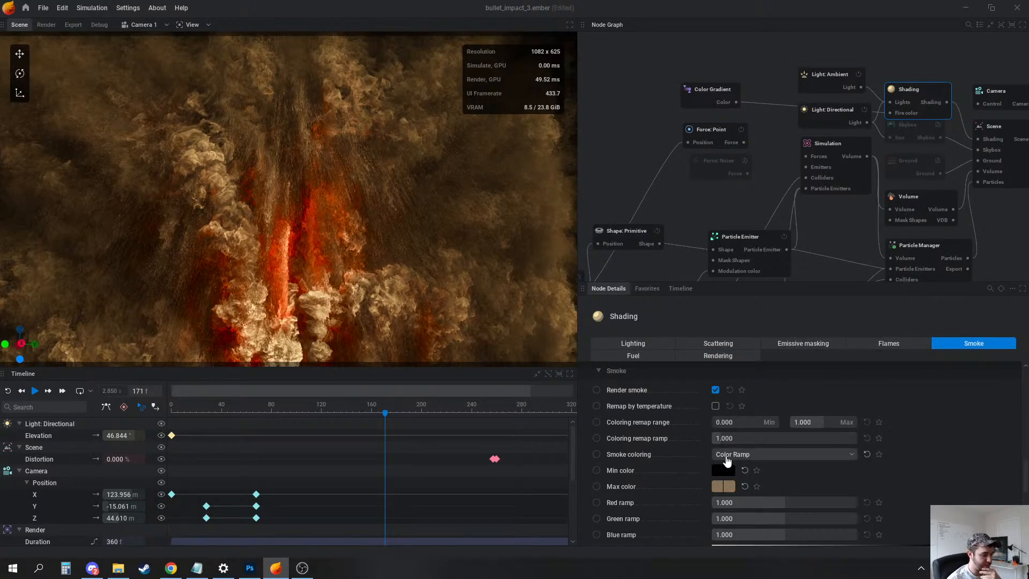
scroll(726, 486, down, 1)
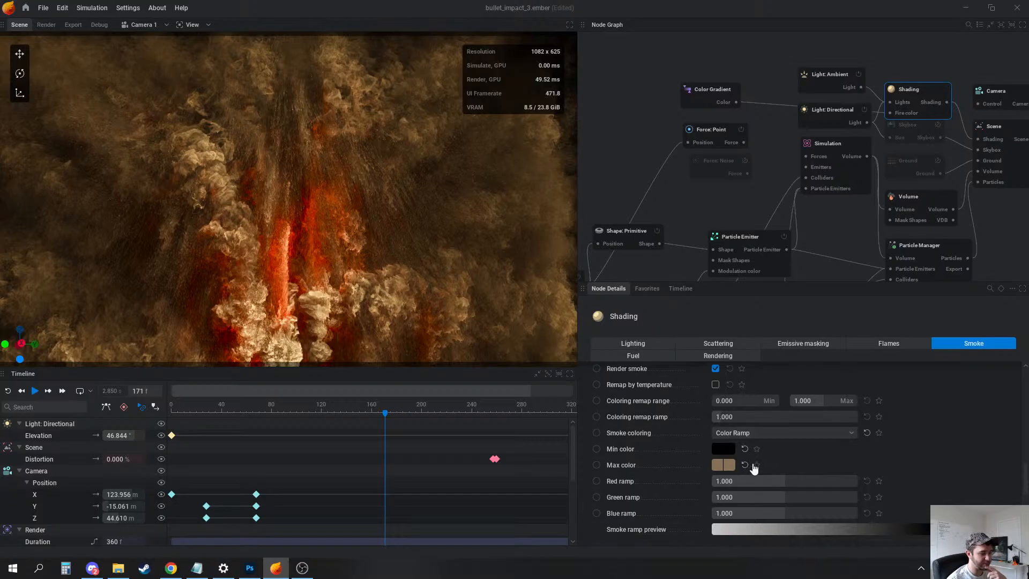
scroll(750, 461, down, 3)
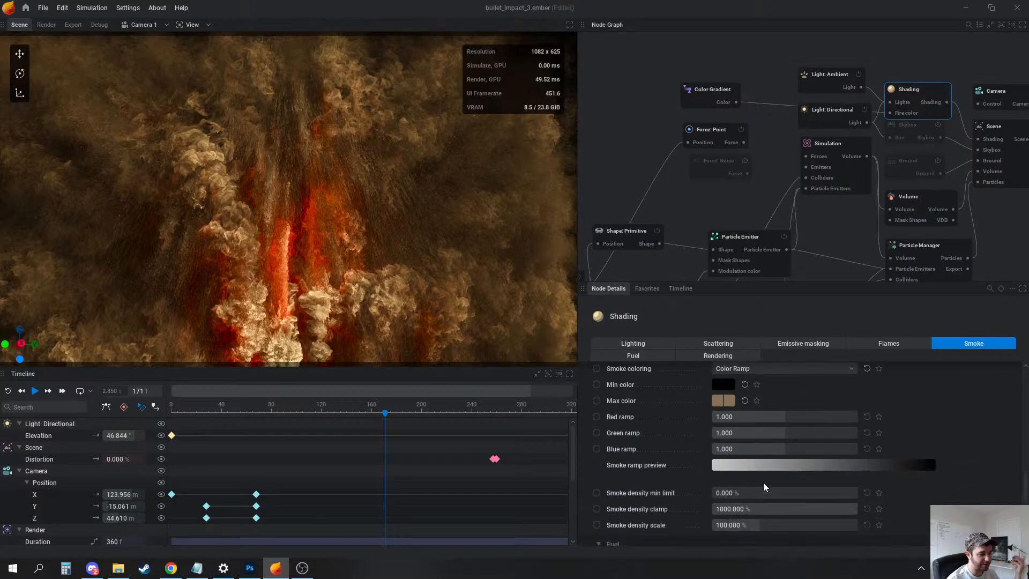
Set the Shading node's Direct light contribution to 200% and preview the explosion, pausing it mid-blast
scroll(763, 480, up, 20)
scroll(761, 460, up, 1)
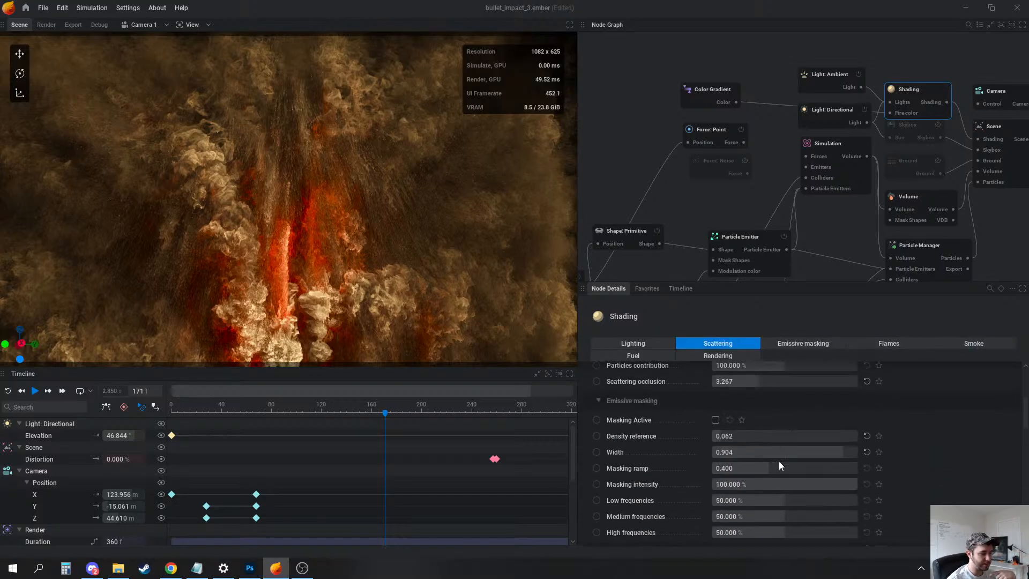
scroll(750, 439, down, 1)
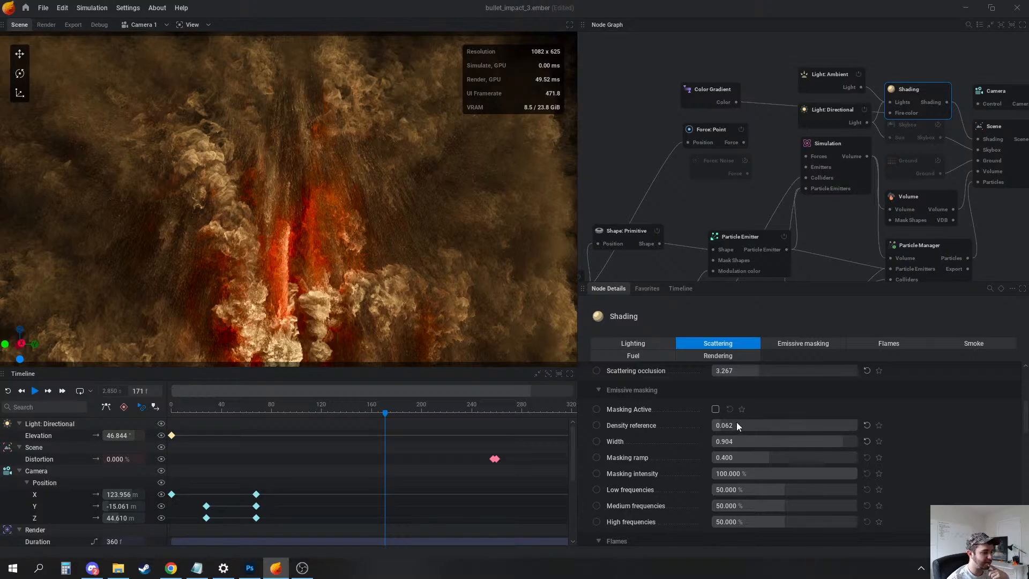
scroll(735, 434, up, 4)
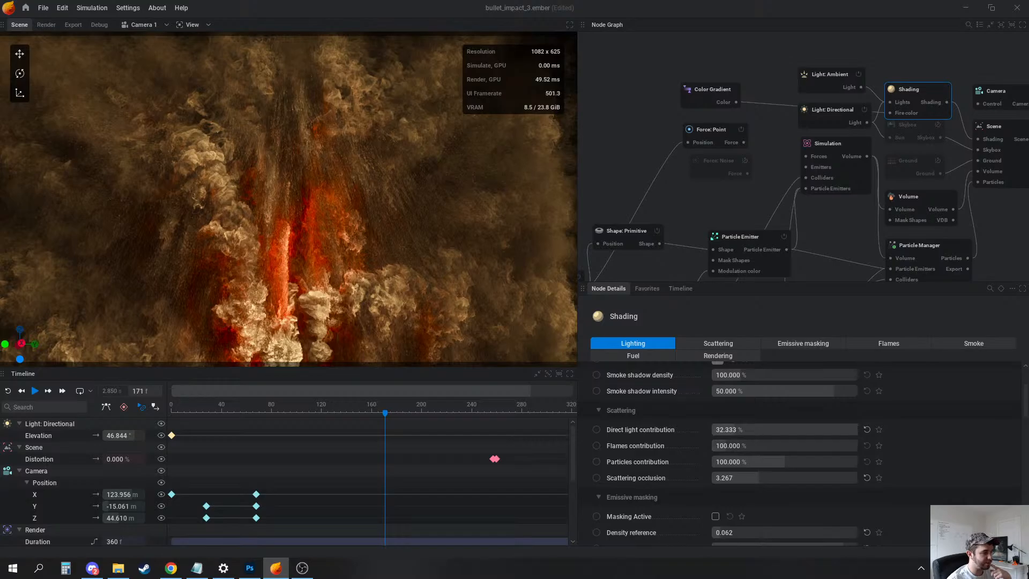
drag(742, 429, 857, 430)
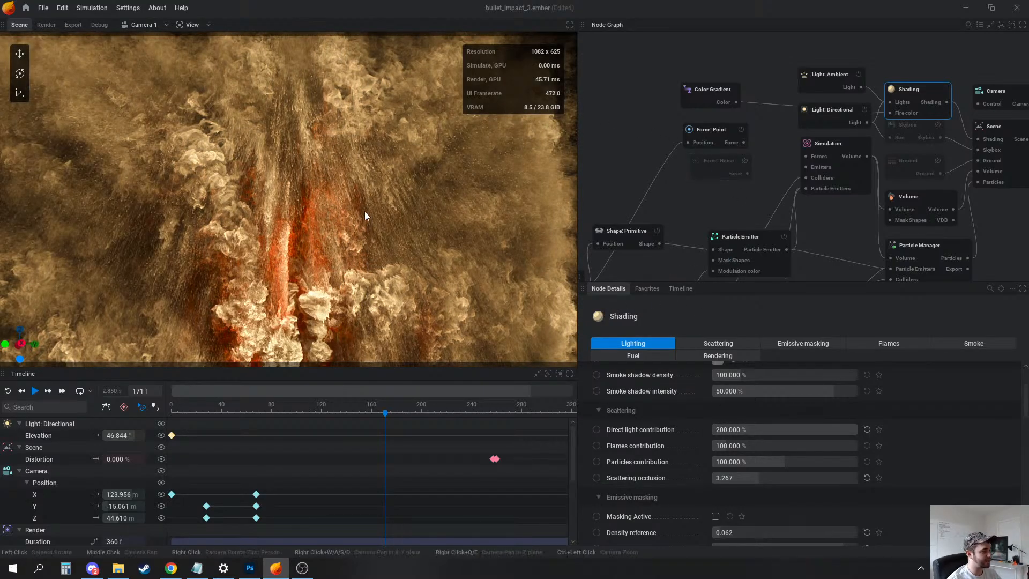
key(space)
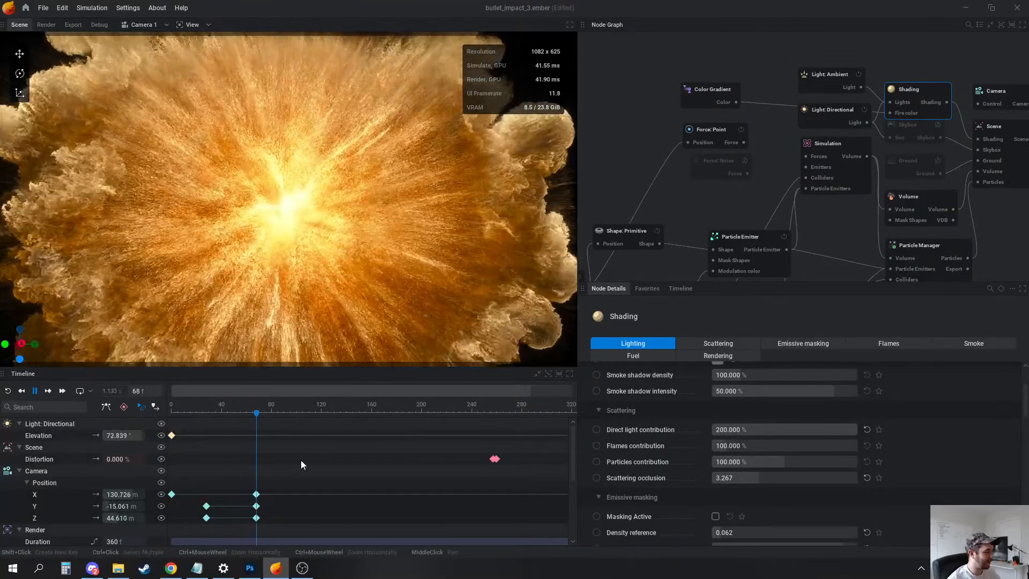
key(space)
Delete the camera's Y and Z position keyframes at frame 68, keeping its X keyframes, and replay the simulation
click(172, 494)
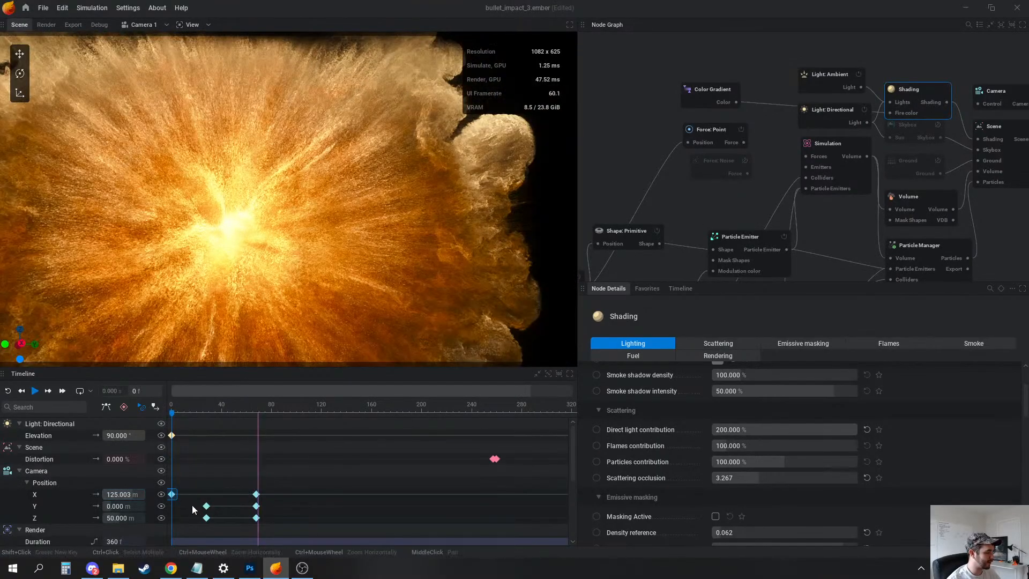
click(257, 494)
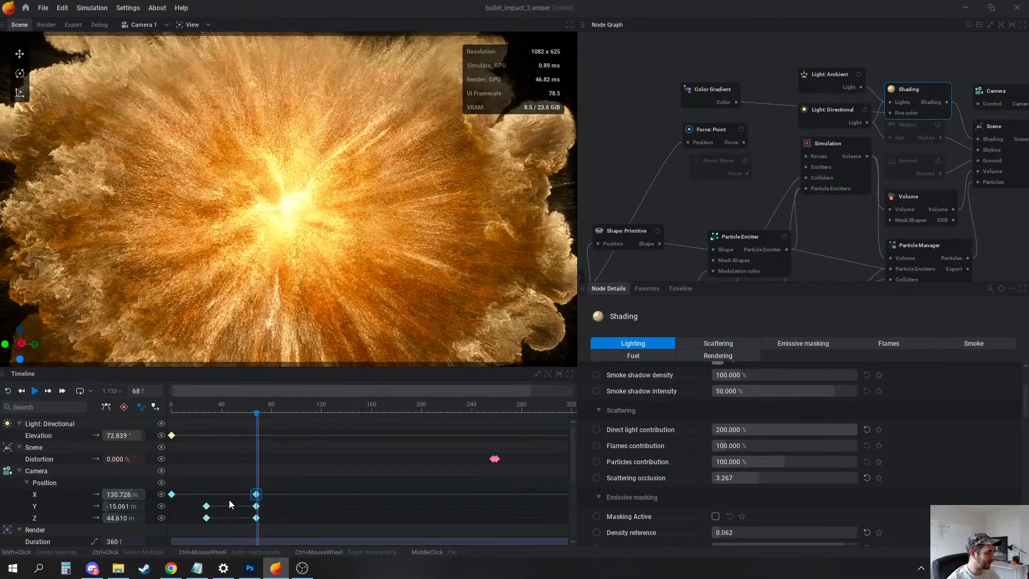
mouse_move(268, 512)
mouse_down()
mouse_move(247, 504)
mouse_move(265, 519)
mouse_up()
key(Delete)
key(Delete)
key(space)
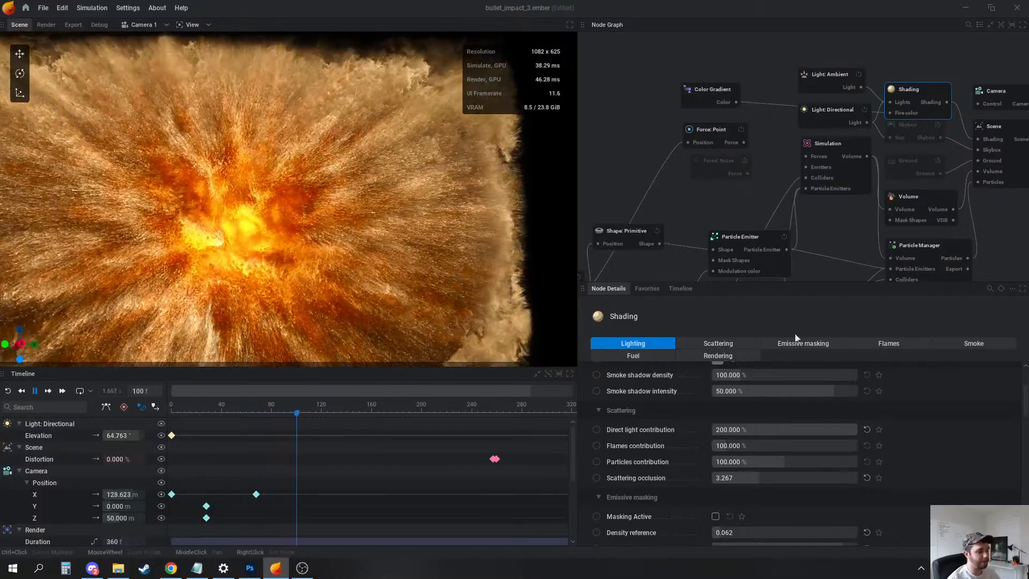
Set the Shading node's Direct light contribution to 44% and resume playback
key(space)
drag(822, 432, 709, 432)
key(space)
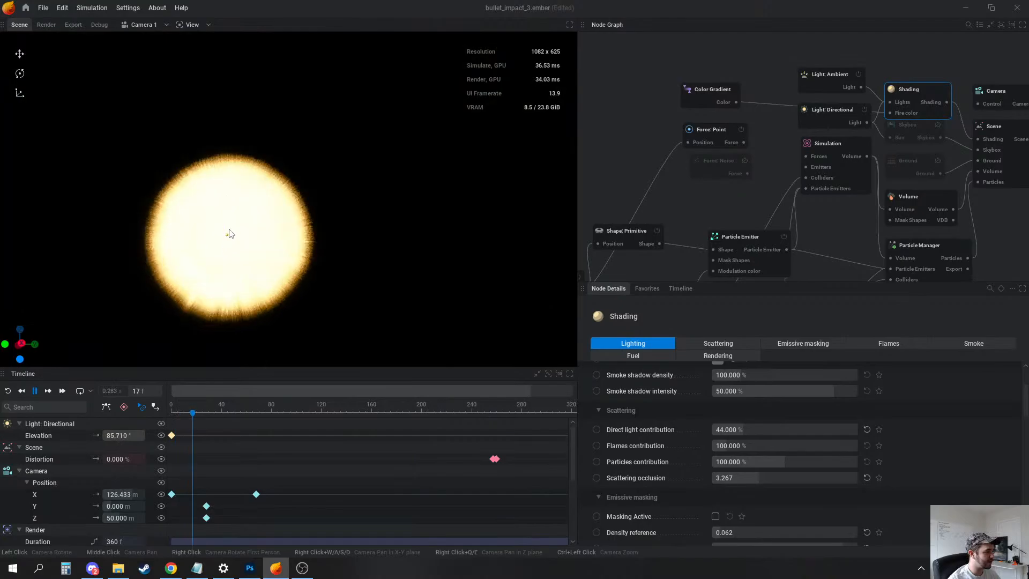
Switch the viewport to the Default camera, inspect the explosion up close and review the Force: Noise parameters
click(144, 25)
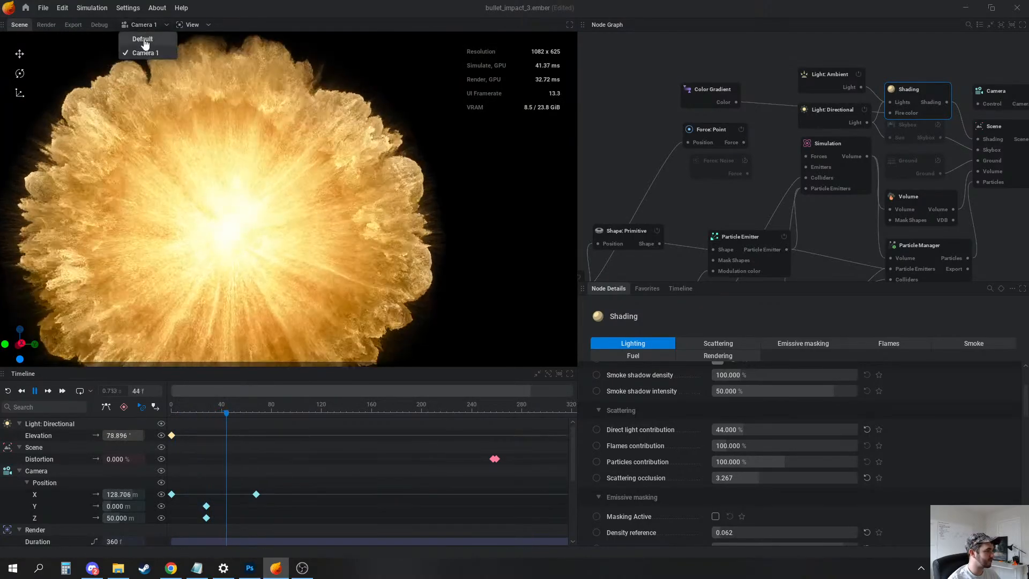
click(143, 39)
scroll(362, 239, up, 5)
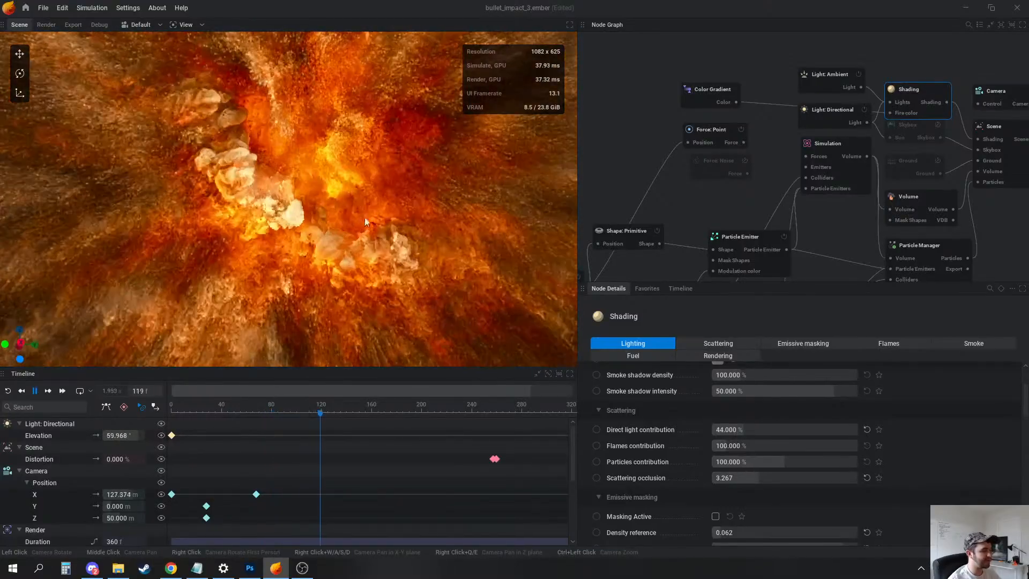
middle_drag(861, 272, 849, 147)
click(813, 210)
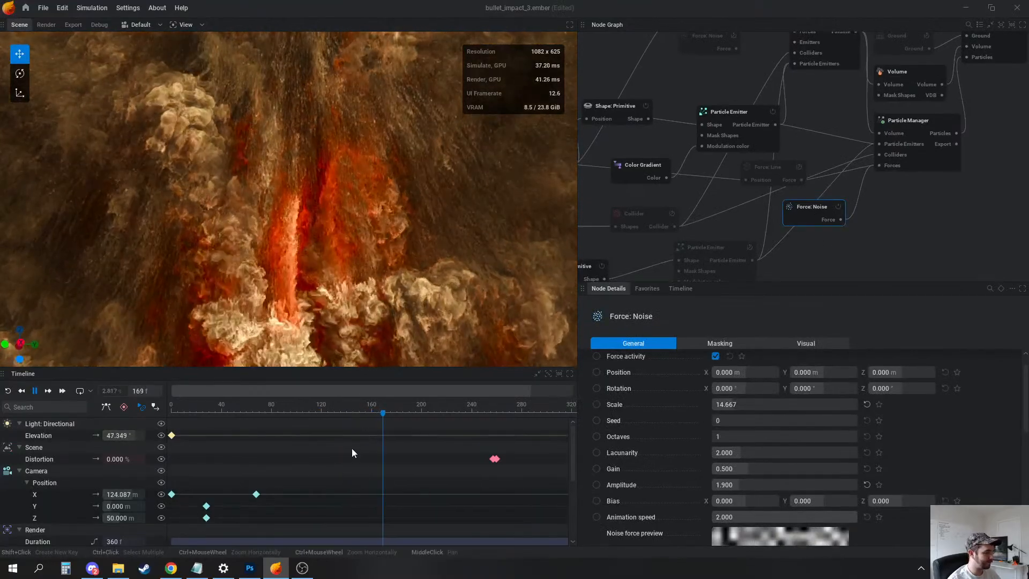
scroll(729, 466, up, 2)
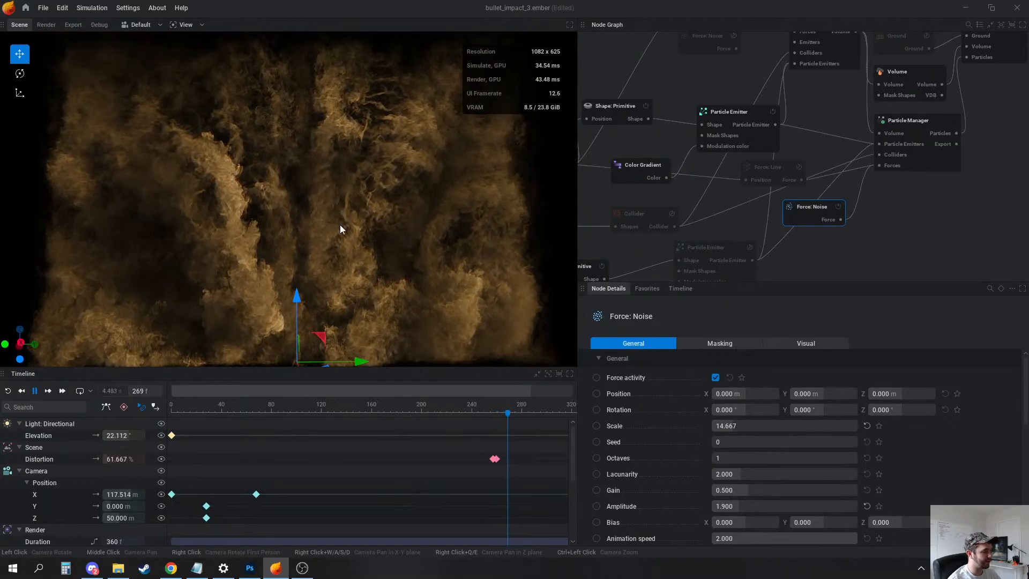
middle_drag(678, 165, 698, 188)
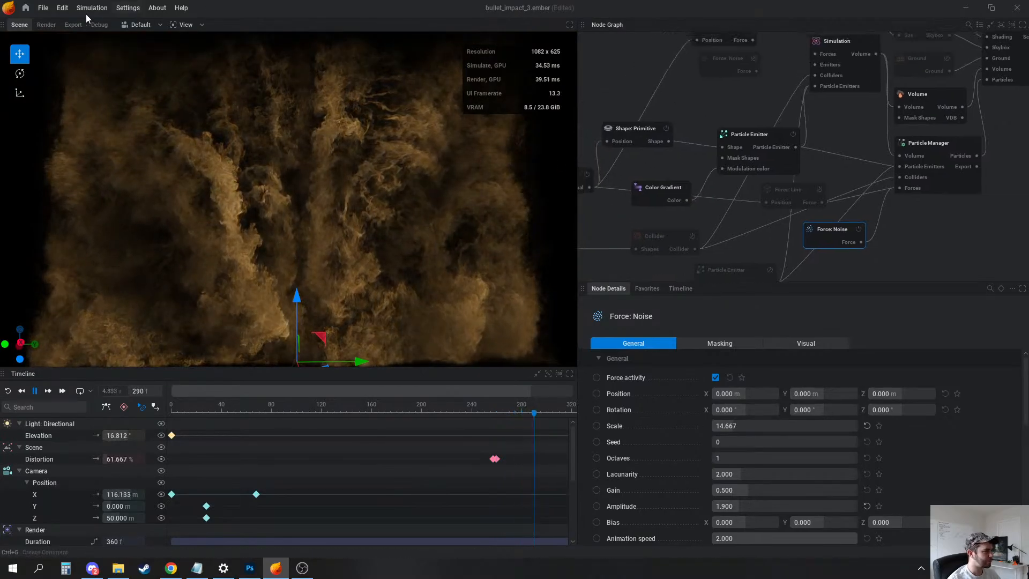
Open the recent project test.ember, discarding the unsaved changes to bullet_impact_3
click(43, 8)
mouse_move(75, 55)
click(186, 73)
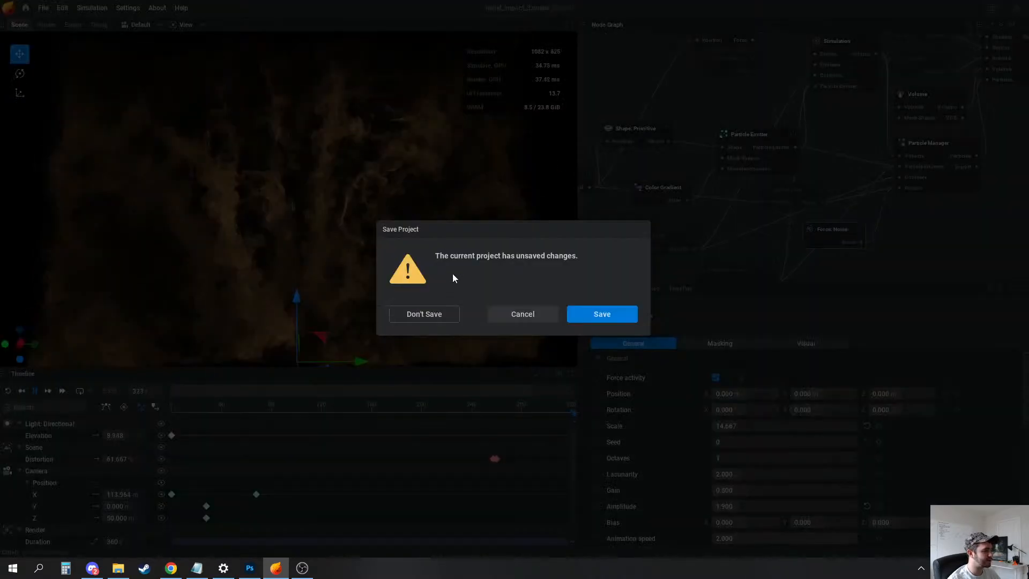
click(424, 314)
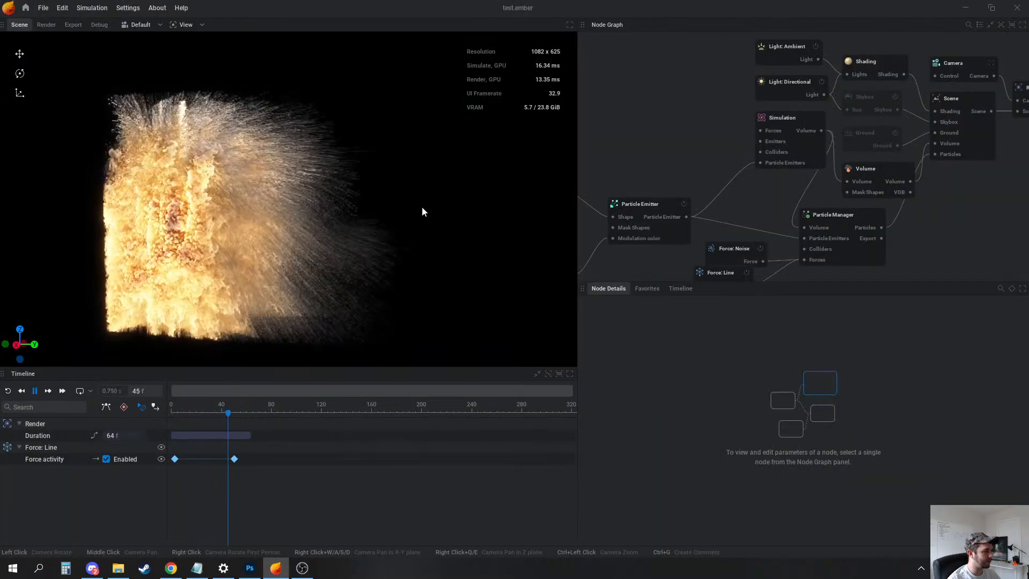
Set the Particle Emitter's minimum mass limit to 0.130 and its particles physics limits to 55% and 100%
click(834, 216)
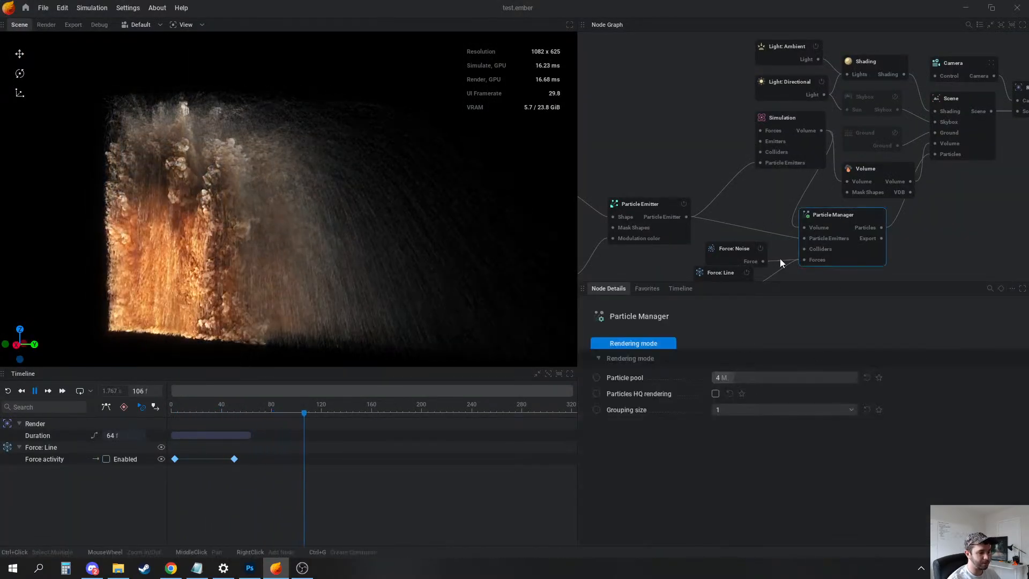
click(646, 206)
click(953, 342)
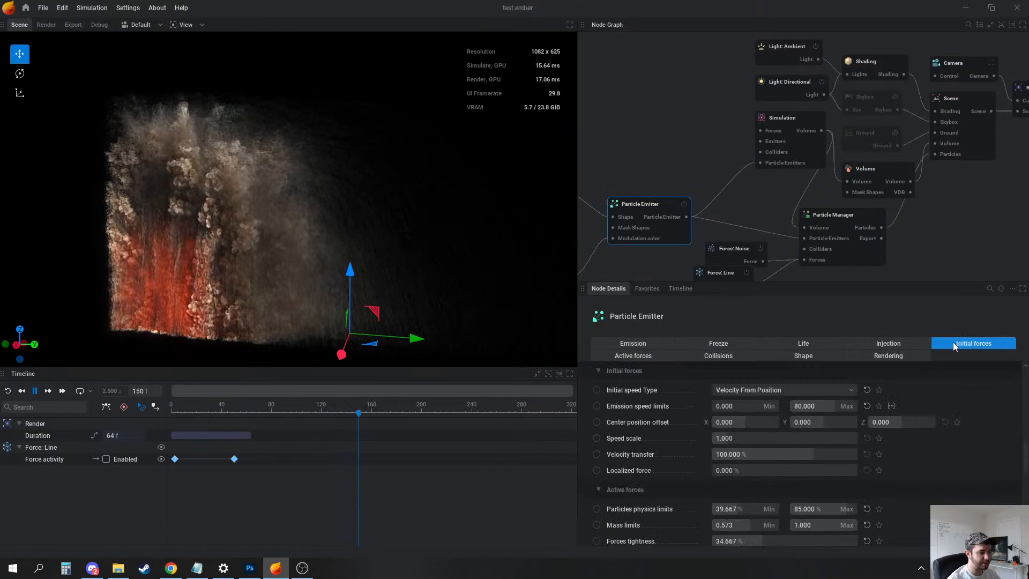
click(658, 356)
drag(750, 406, 718, 406)
drag(823, 392, 850, 392)
drag(732, 390, 756, 389)
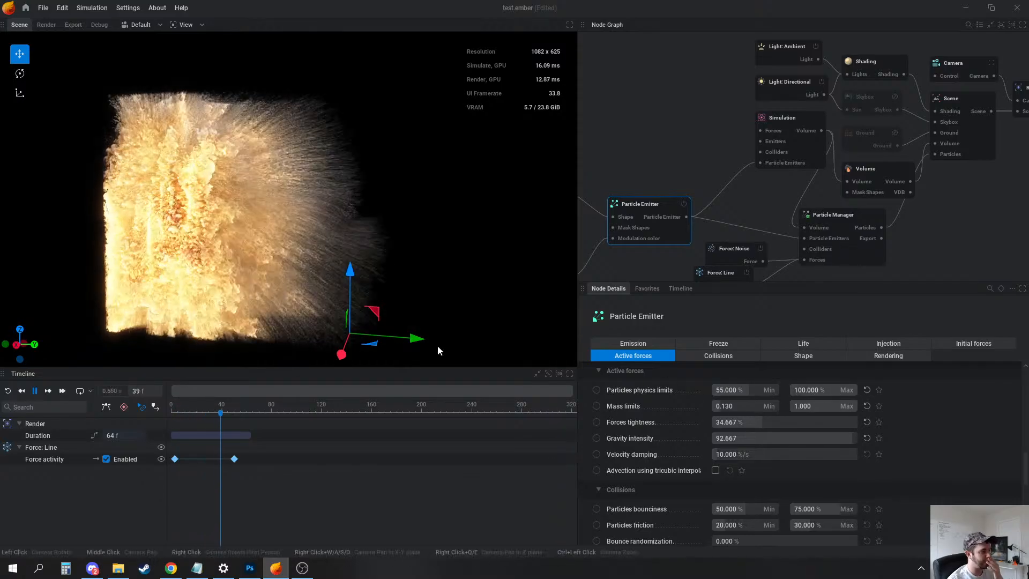
Inspect the Force: Noise node's parameters and restart the simulation to view the explosion up close
middle_drag(733, 210, 749, 166)
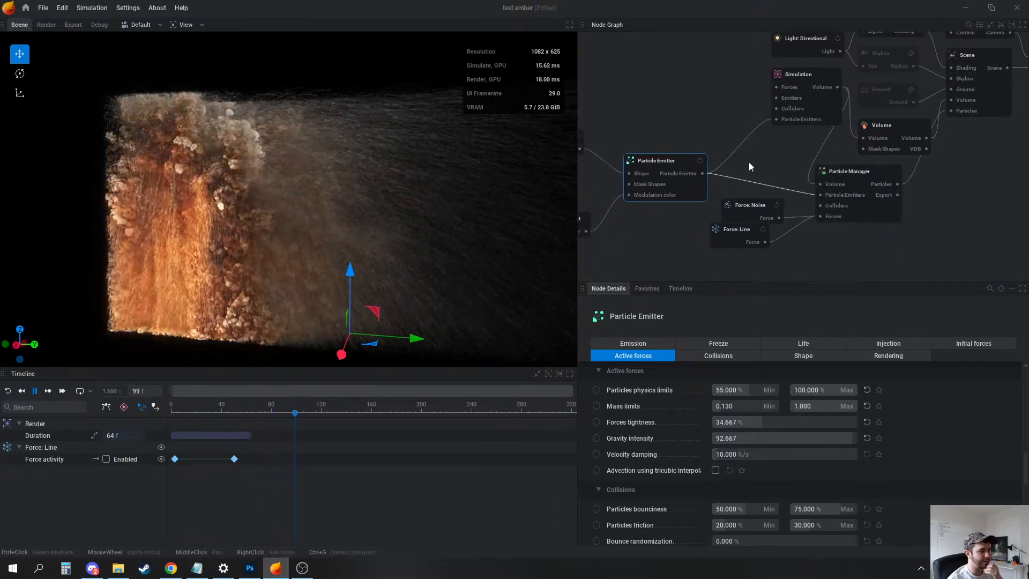
drag(751, 211, 753, 195)
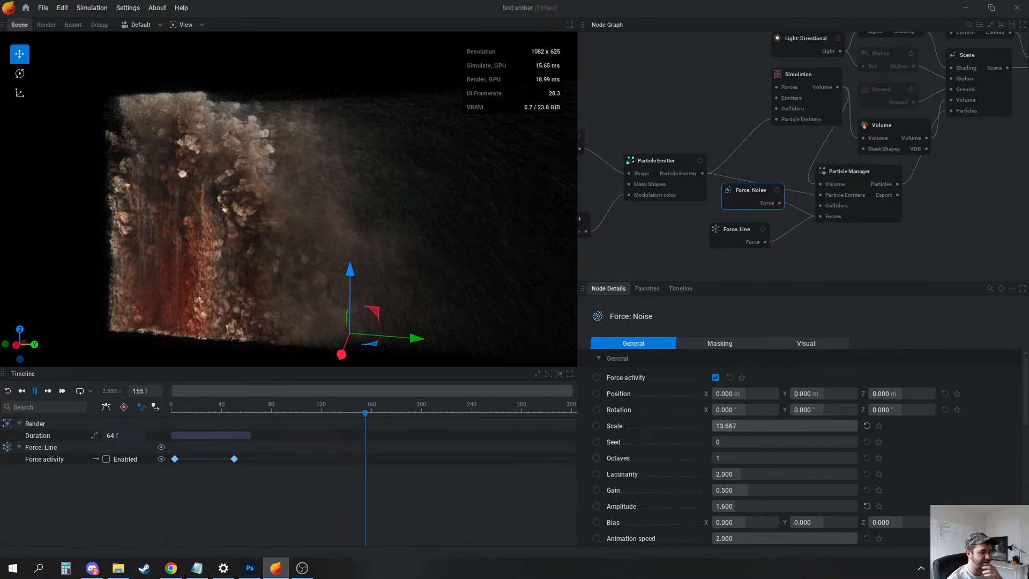
scroll(423, 265, up, 2)
key(r)
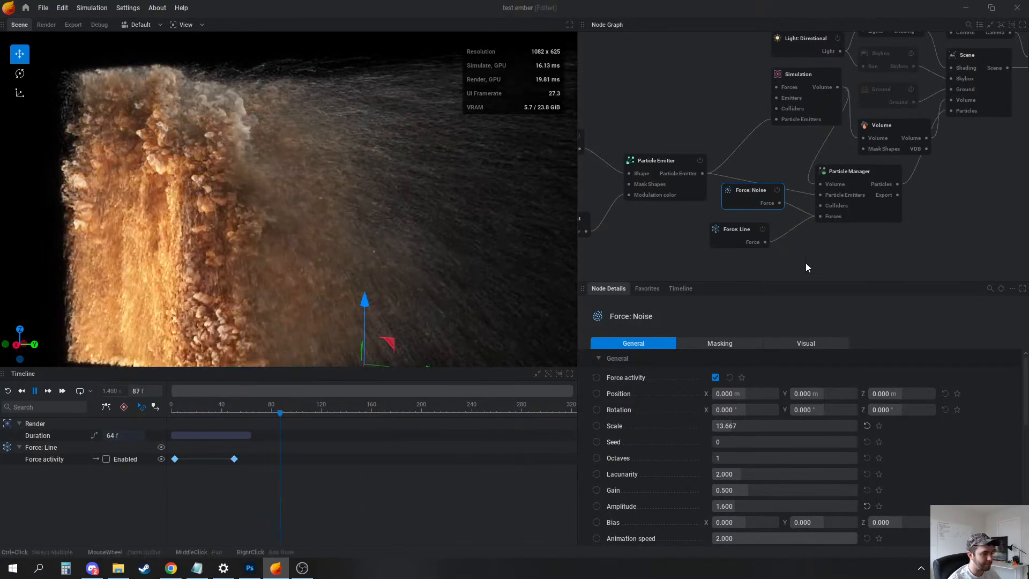
Delete the Force: Line node, keeping Force: Noise as the Particle Manager's only force, and inspect the explosion
click(732, 239)
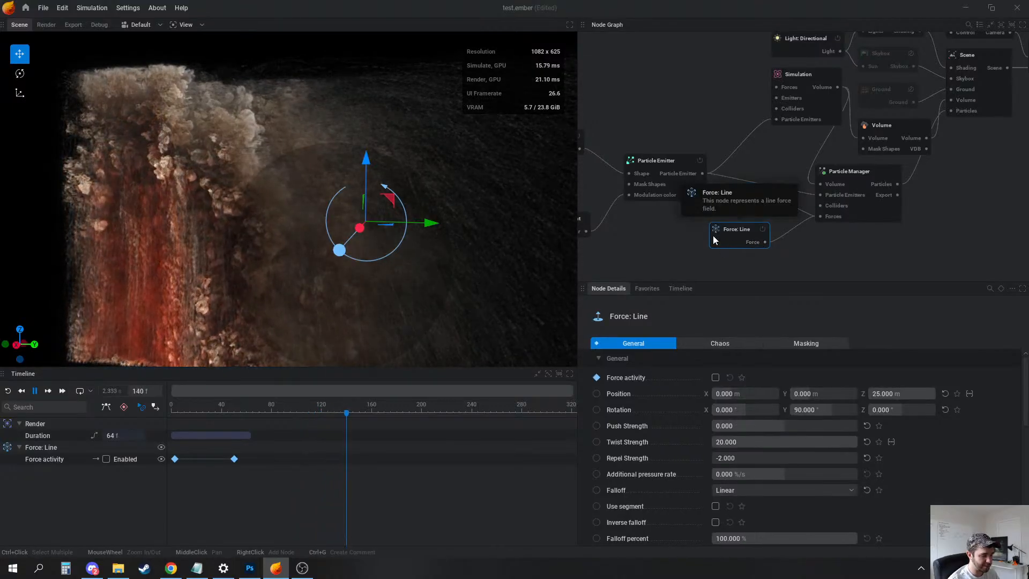
key(Delete)
click(749, 205)
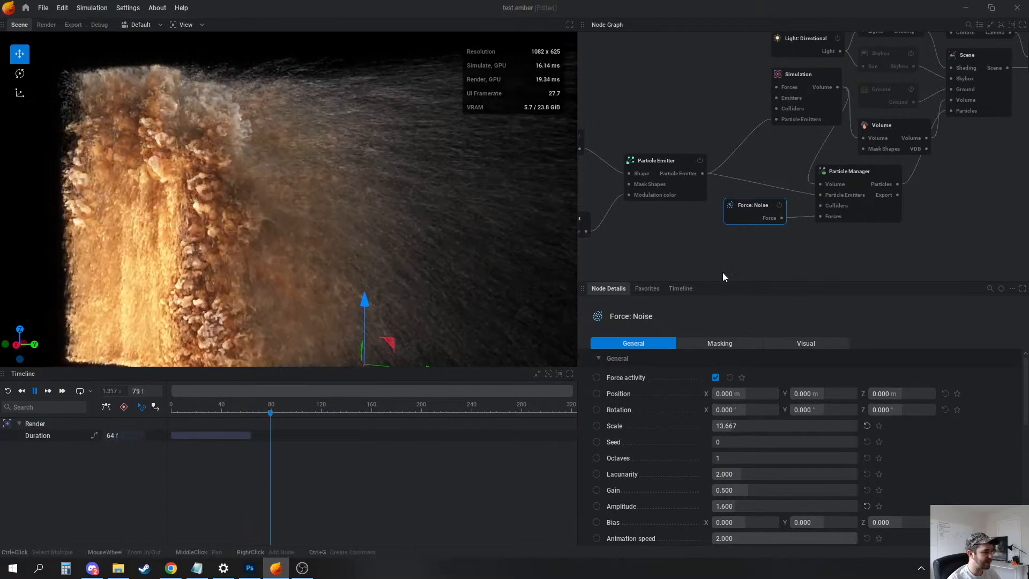
click(723, 273)
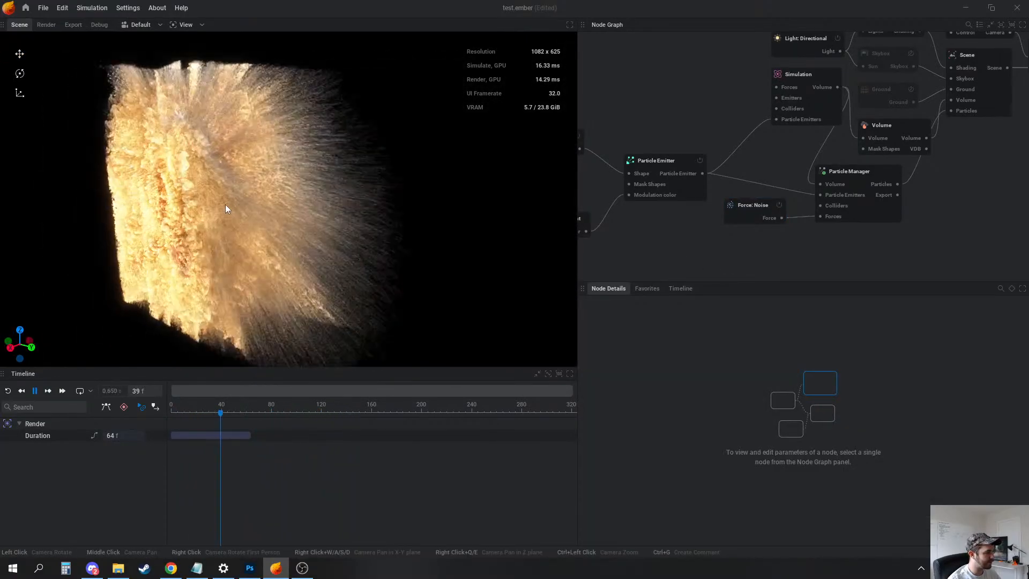
Pause the simulation and keyframe the Particle Emitter's gravity intensity at frame 45 with a value of 0
click(651, 163)
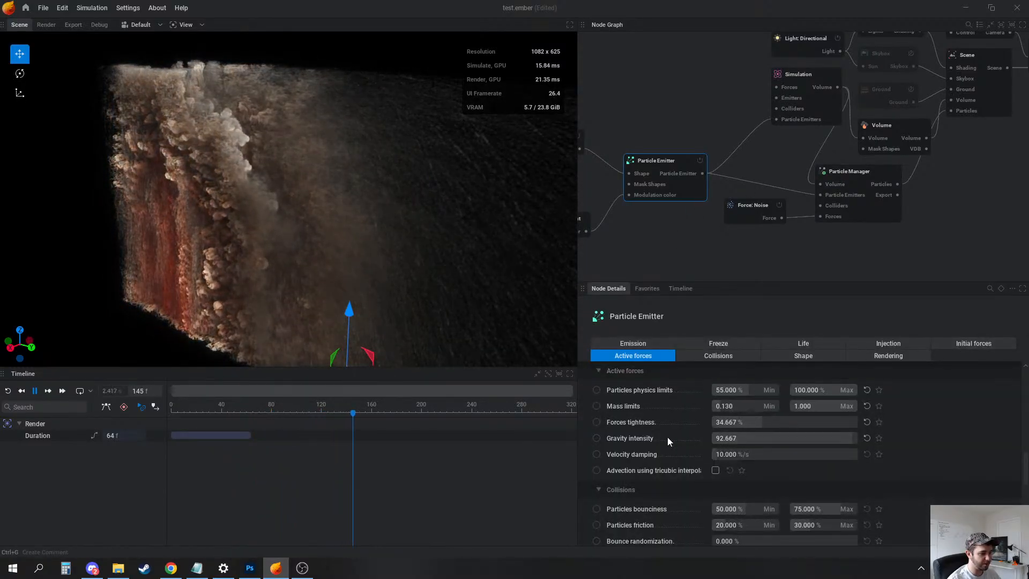
key(space)
click(597, 438)
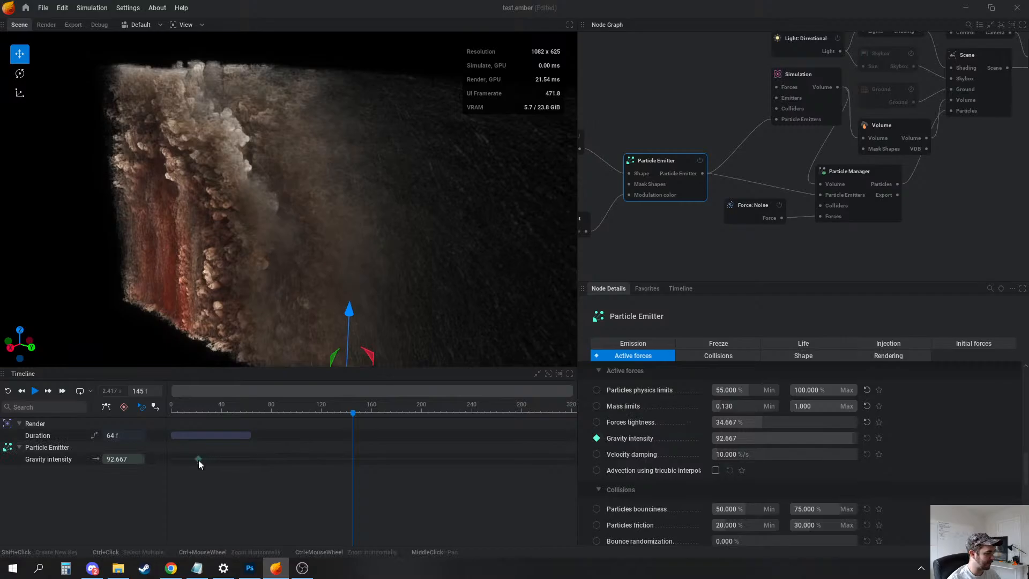
shift+click(228, 460)
drag(126, 460, 80, 460)
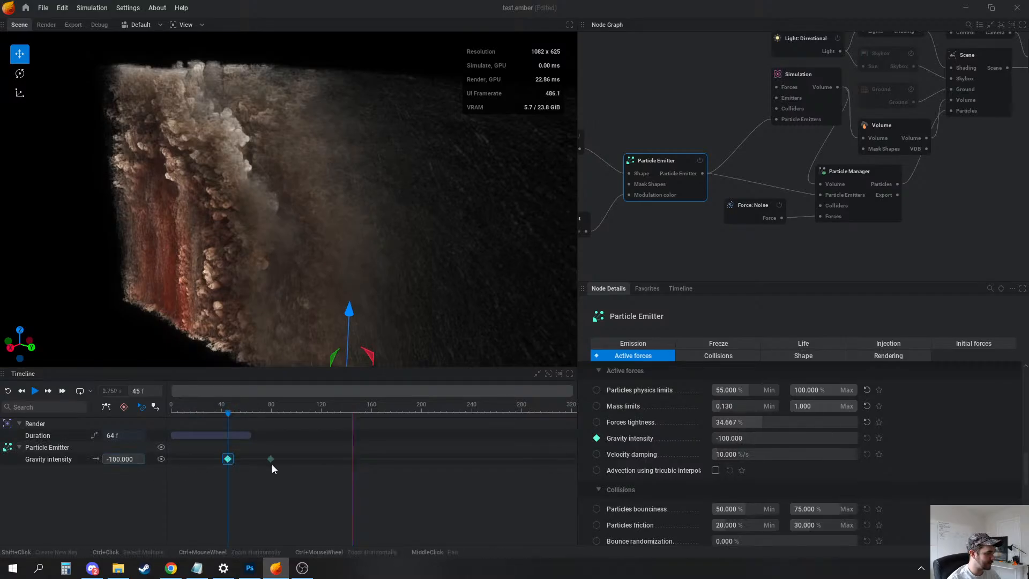
click(19, 447)
click(19, 447)
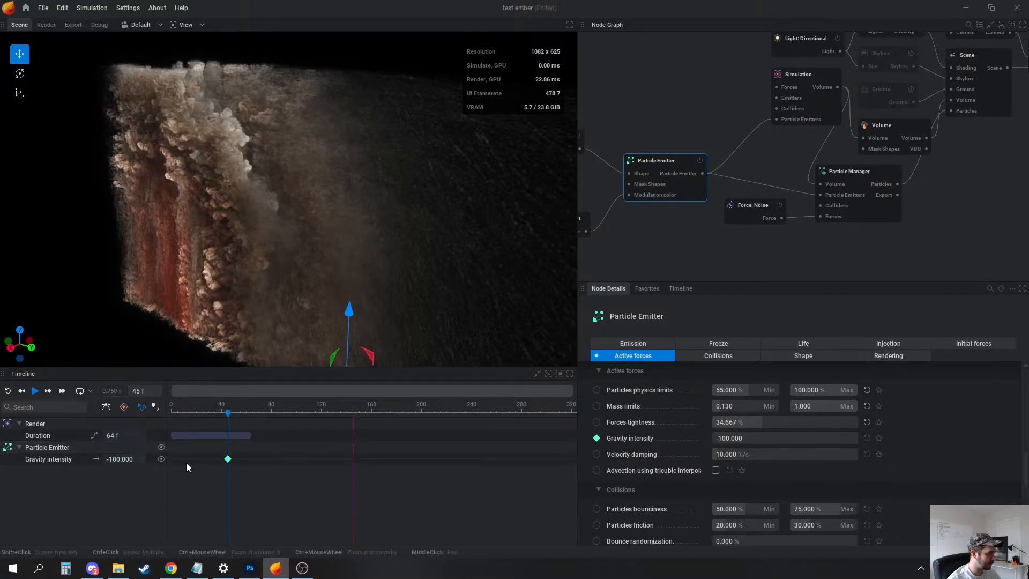
click(228, 460)
double_click(134, 461)
text(0)
key(Return)
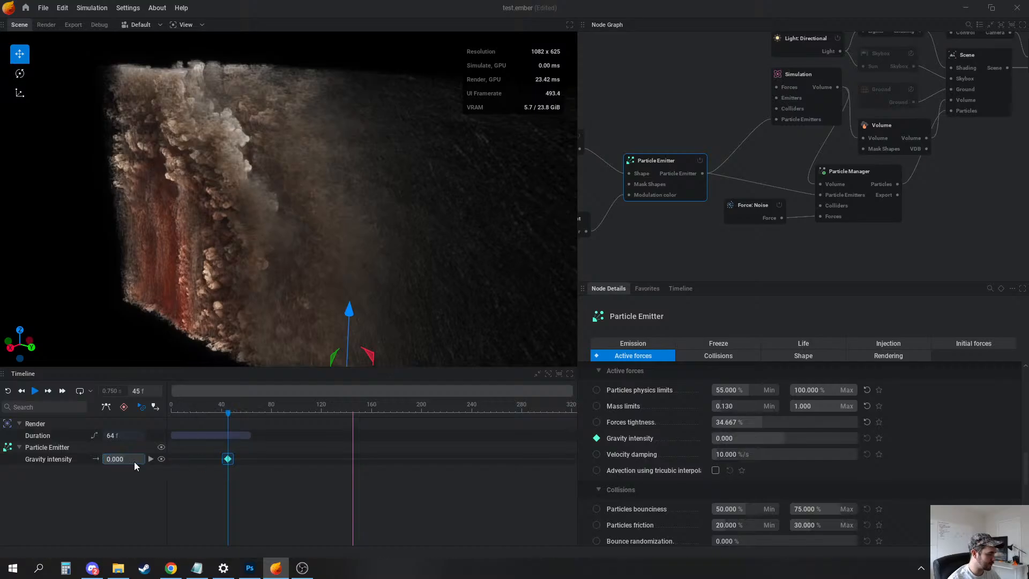
Add a second gravity intensity keyframe of 85 at frame 88 and restart the simulation to view the explosion
shift+click(282, 459)
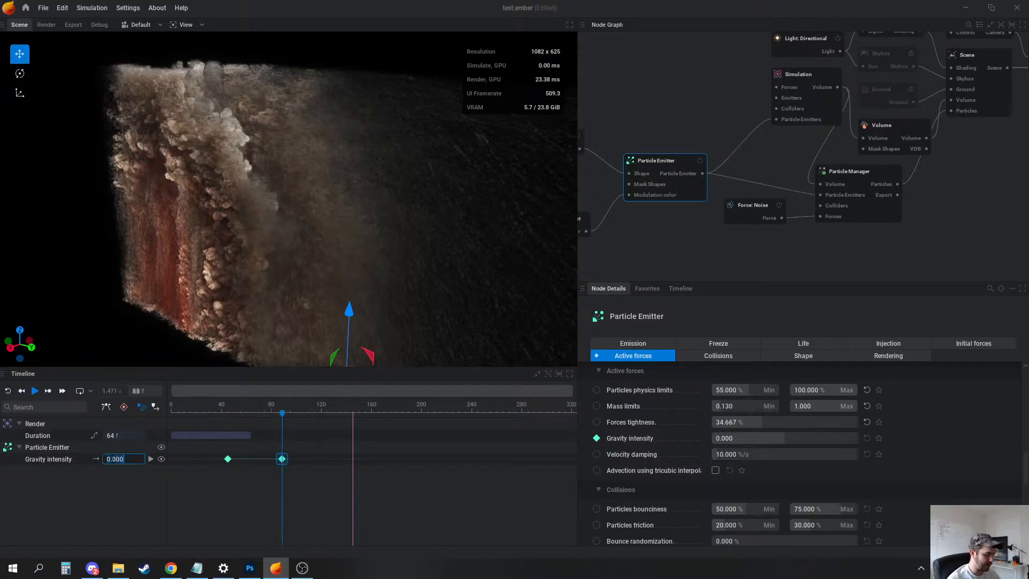
text(85)
key(Return)
key(r)
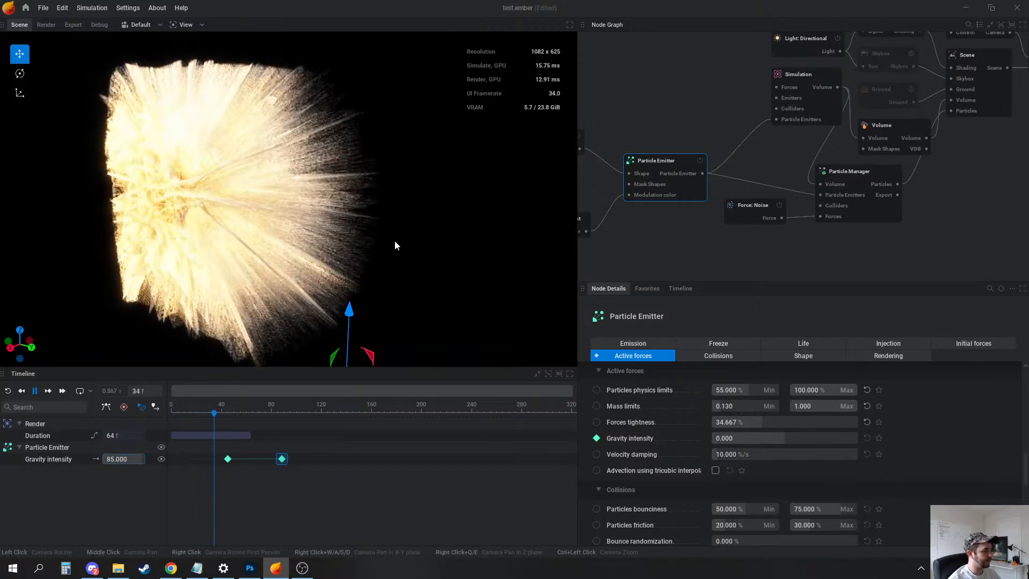
drag(416, 211, 461, 193)
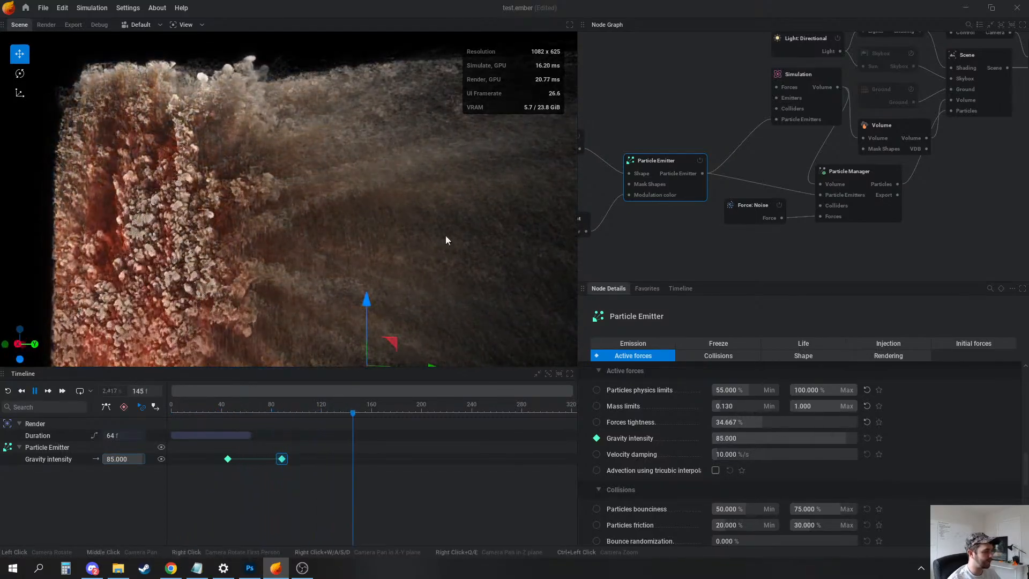
Change the Shape: Primitive type to Torus, set its Y position to 0 m, and restart the simulation
middle_drag(749, 211, 863, 200)
click(653, 138)
click(754, 371)
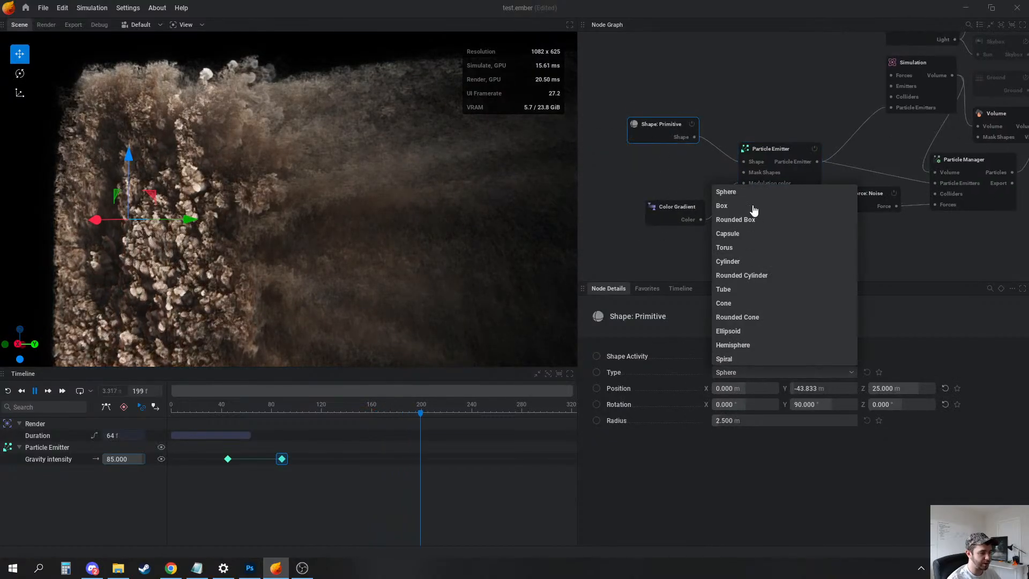
click(795, 244)
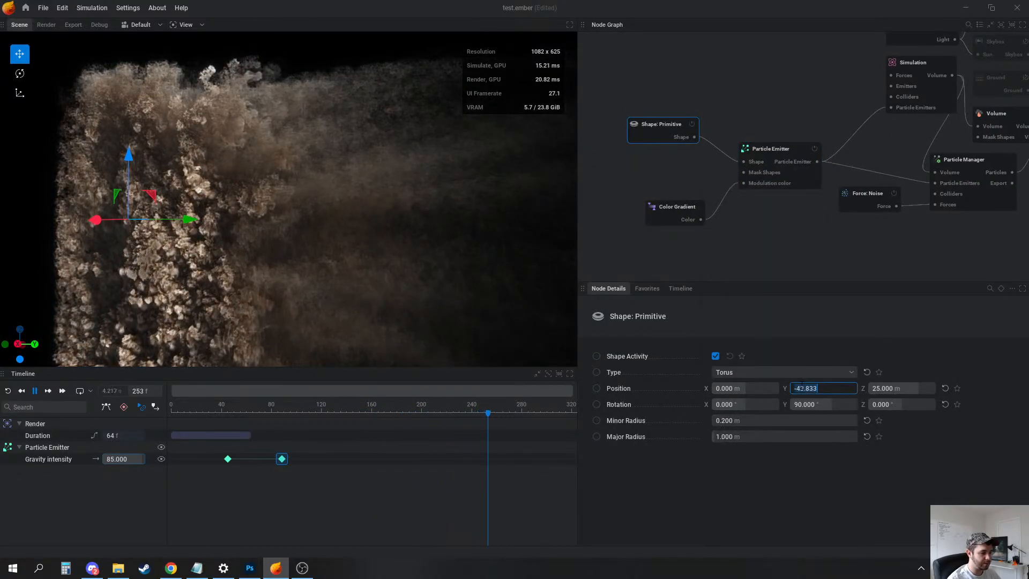
click(657, 65)
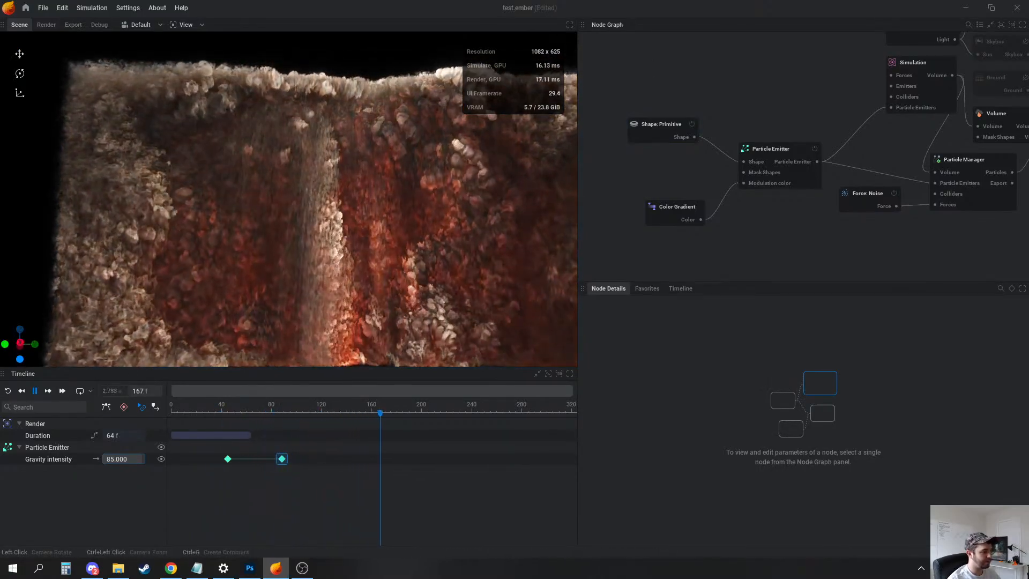
mouse_move(401, 220)
mouse_down()
mouse_move(456, 222)
mouse_move(418, 217)
mouse_up()
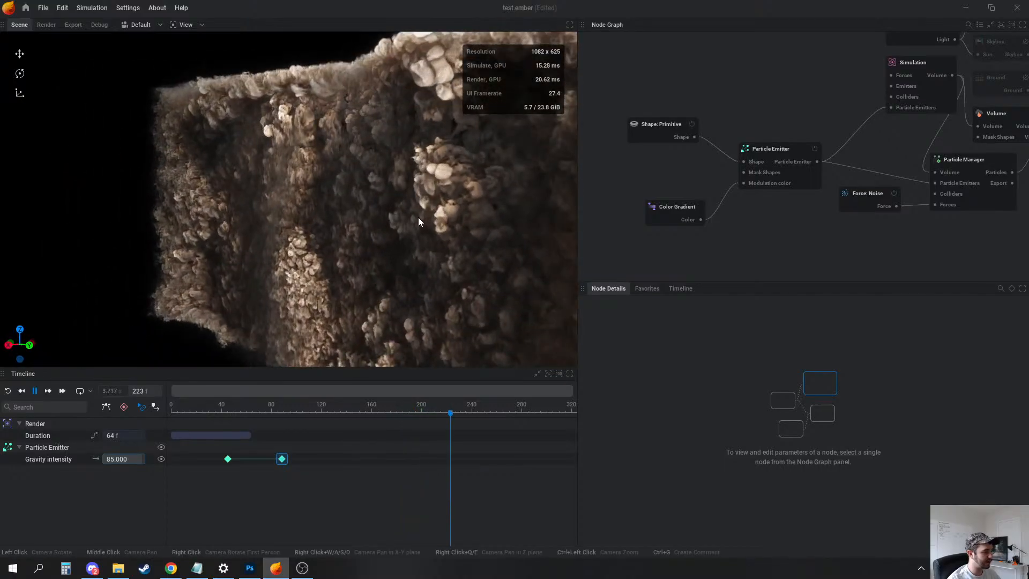
key(r)
drag(400, 266, 376, 229)
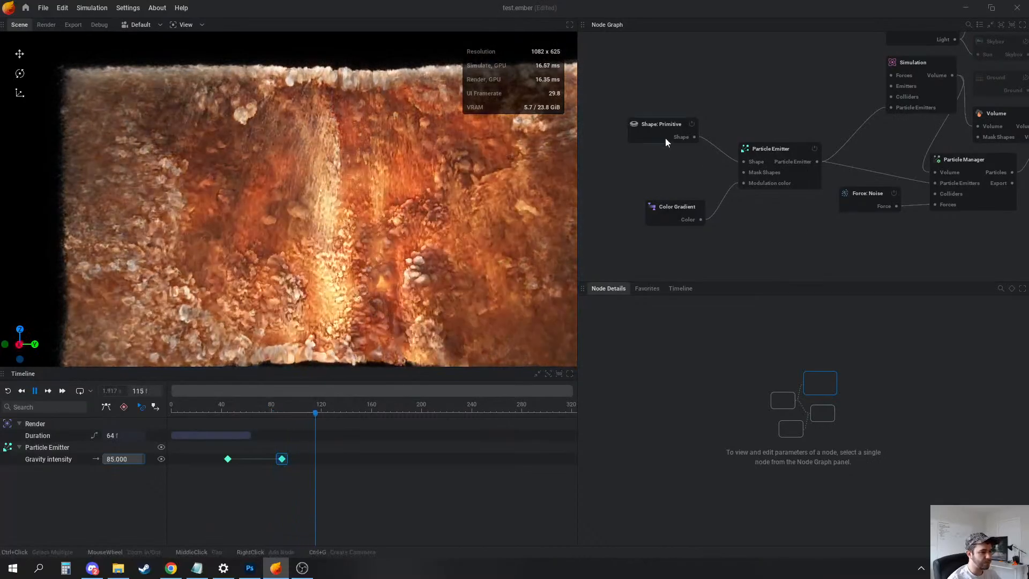
Set the maximum emission speed limit in the Particle Emitter's initial forces to 62
click(664, 137)
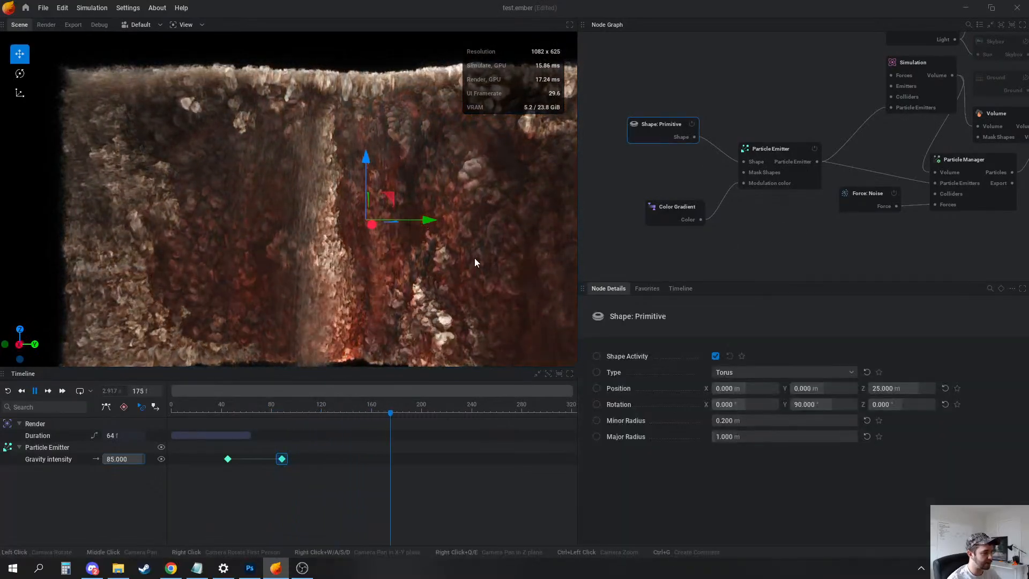
click(807, 166)
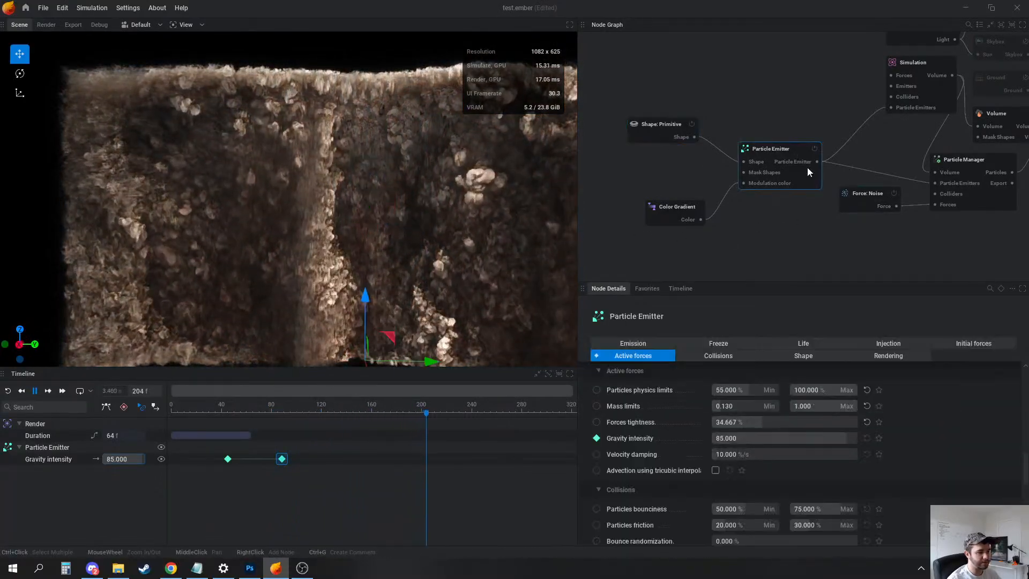
click(938, 343)
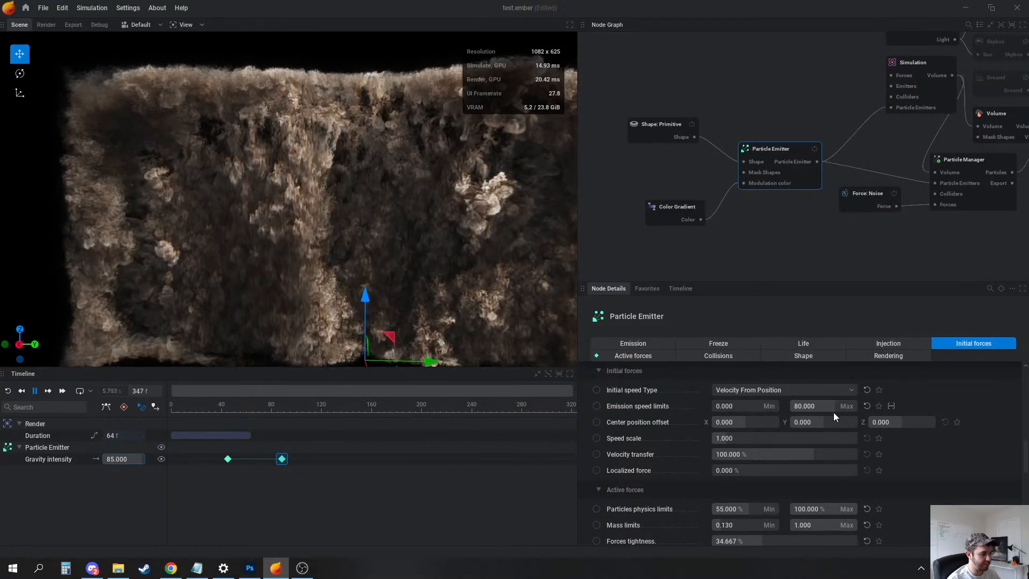
drag(834, 413, 815, 412)
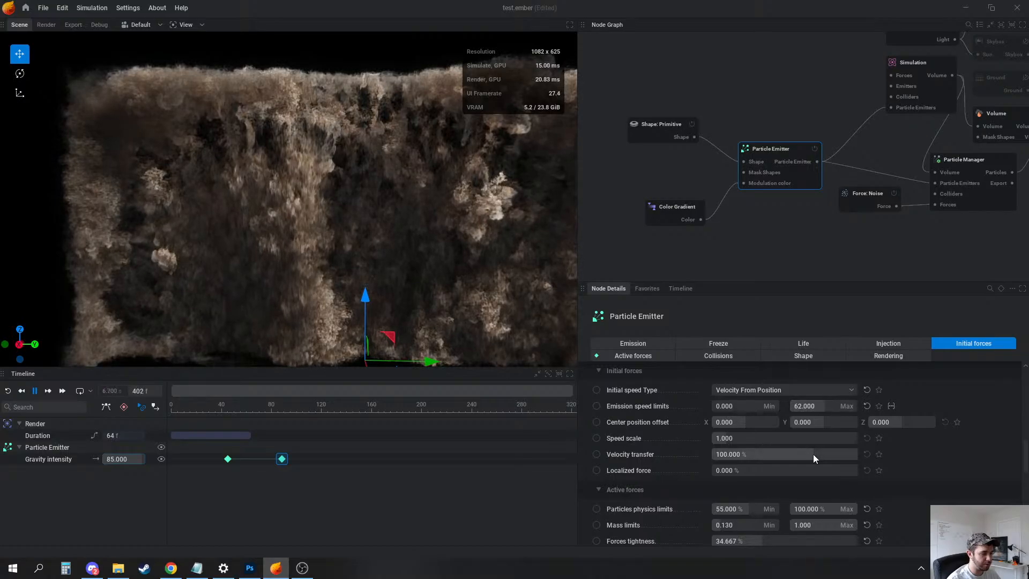
Set the Particle Emitter's forces tightness to 62.667%, inspect the explosion up close, and pause it at frame 262
scroll(777, 496, down, 2)
drag(771, 494, 777, 493)
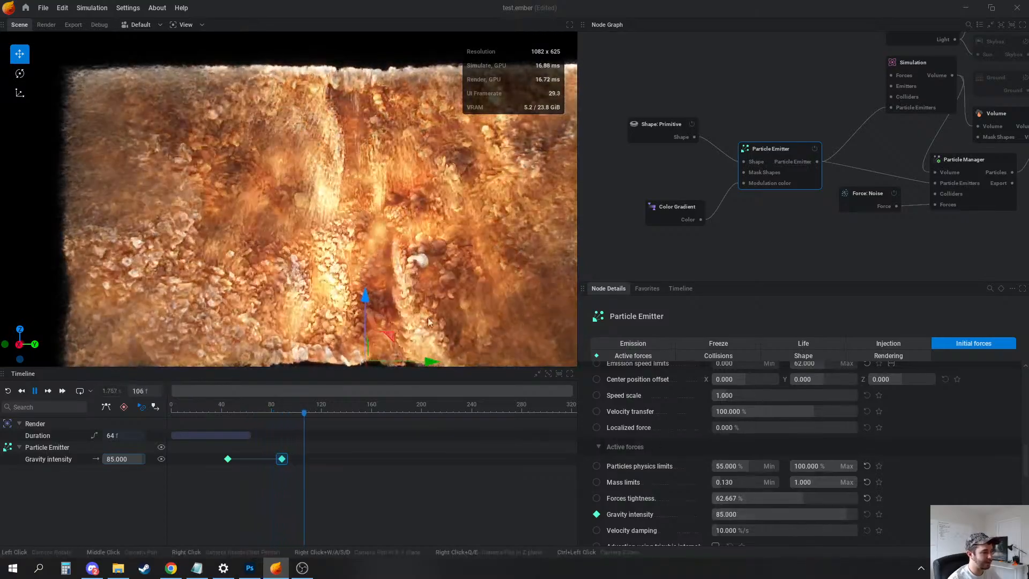
scroll(424, 238, up, 3)
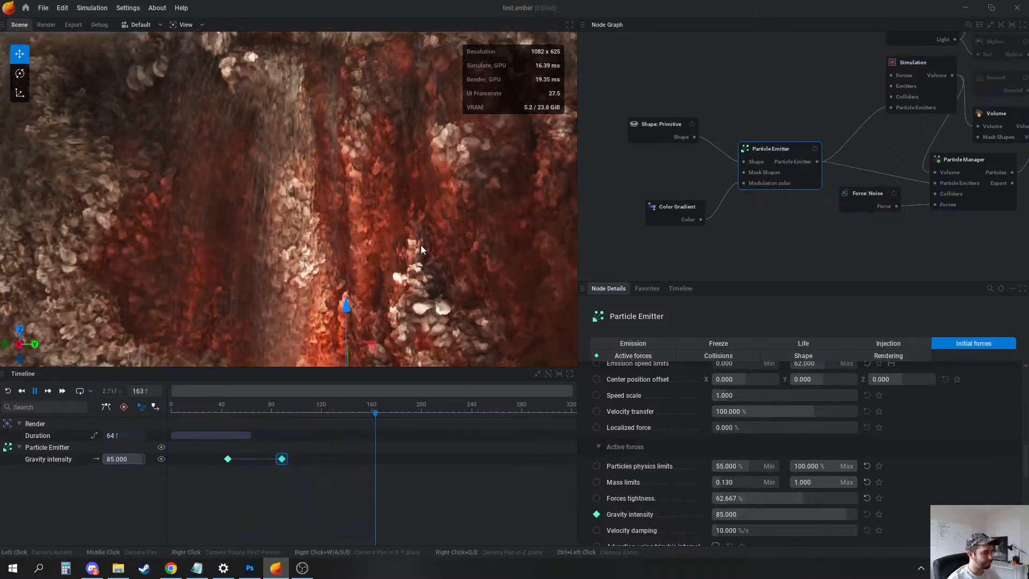
scroll(421, 239, down, 3)
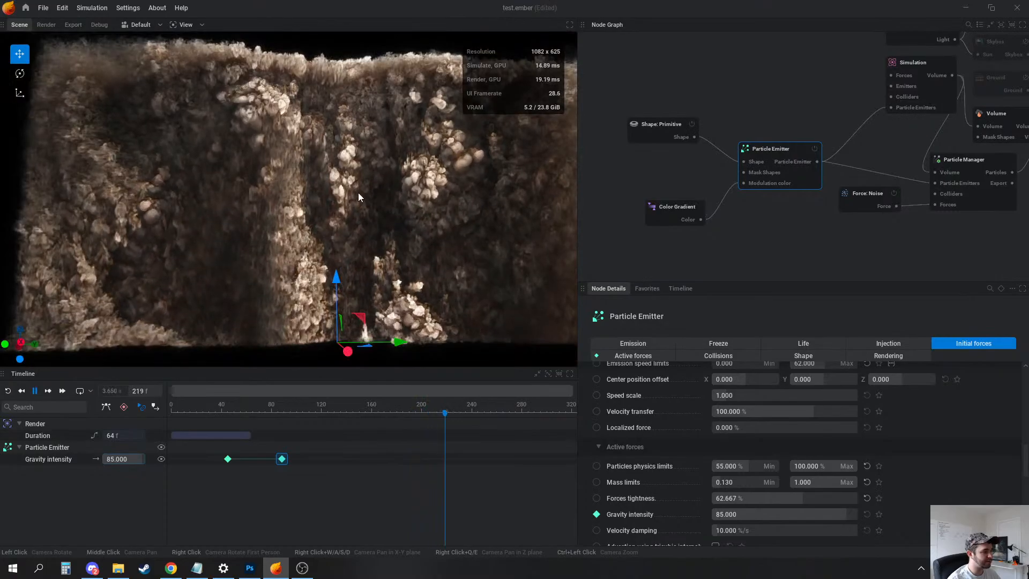
key(space)
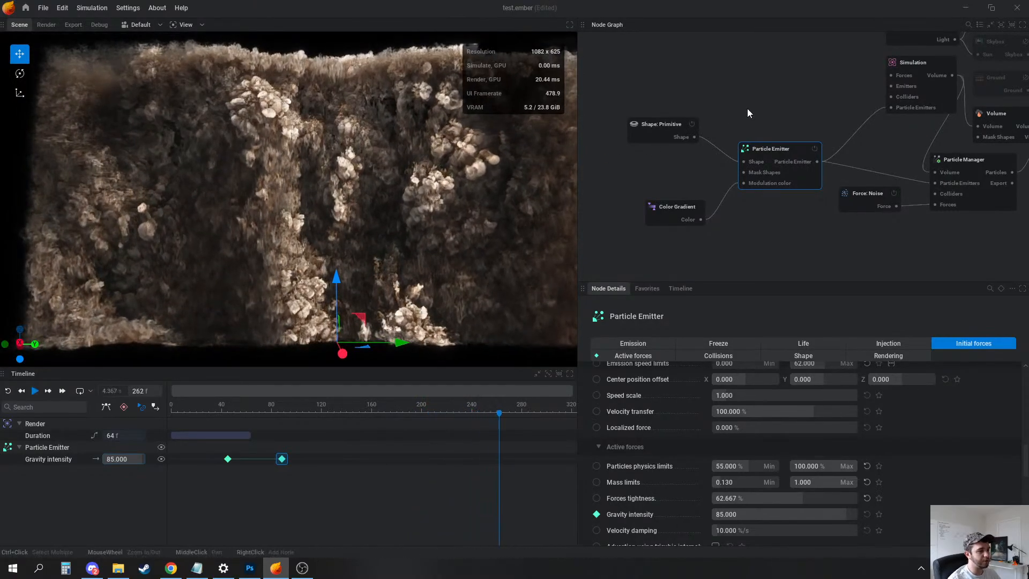
Change the Shading node's smoke max color to a muted greyish brown
middle_drag(996, 102, 869, 197)
click(875, 102)
scroll(738, 417, up, 3)
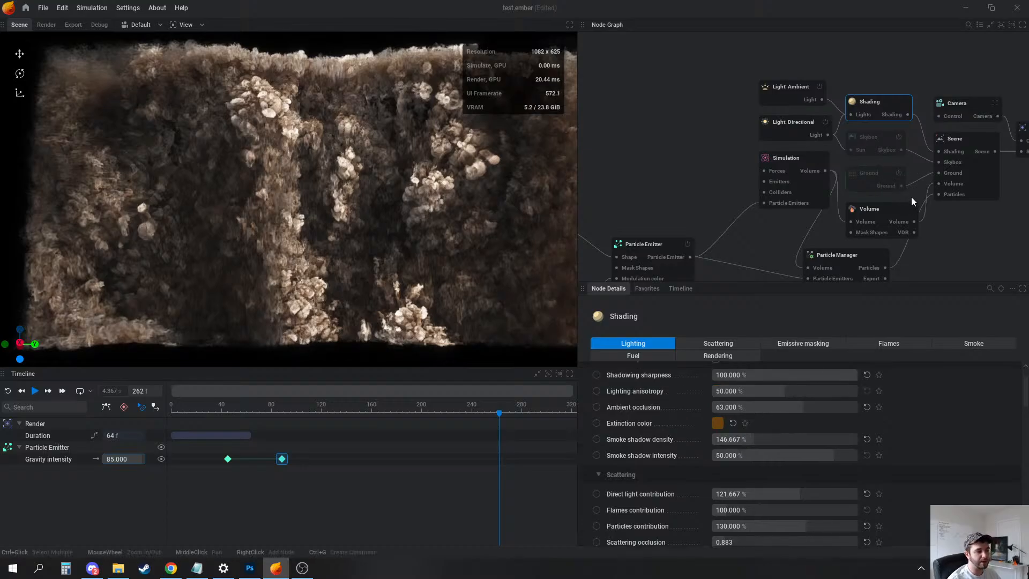
click(974, 343)
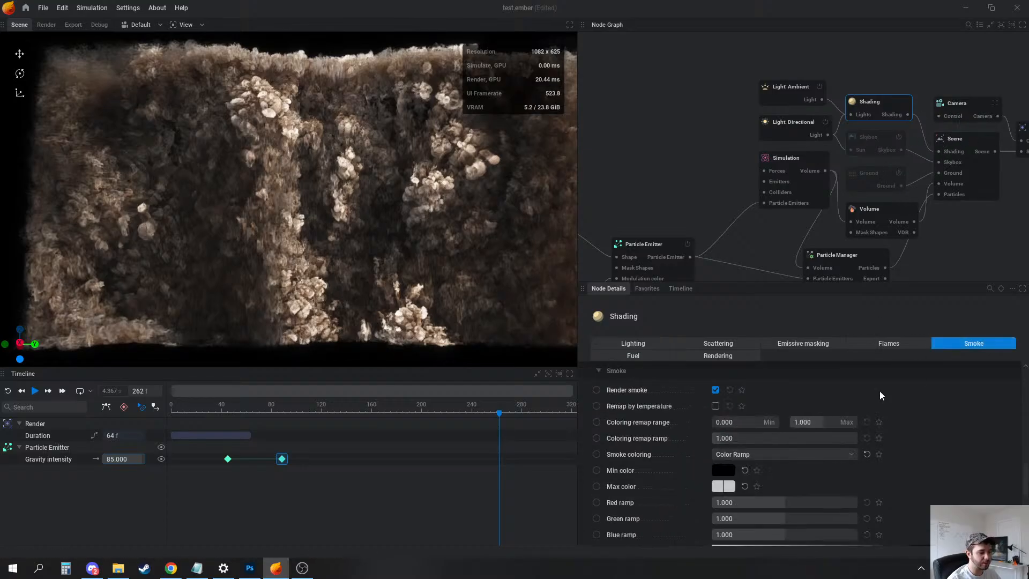
click(719, 487)
drag(807, 304, 809, 298)
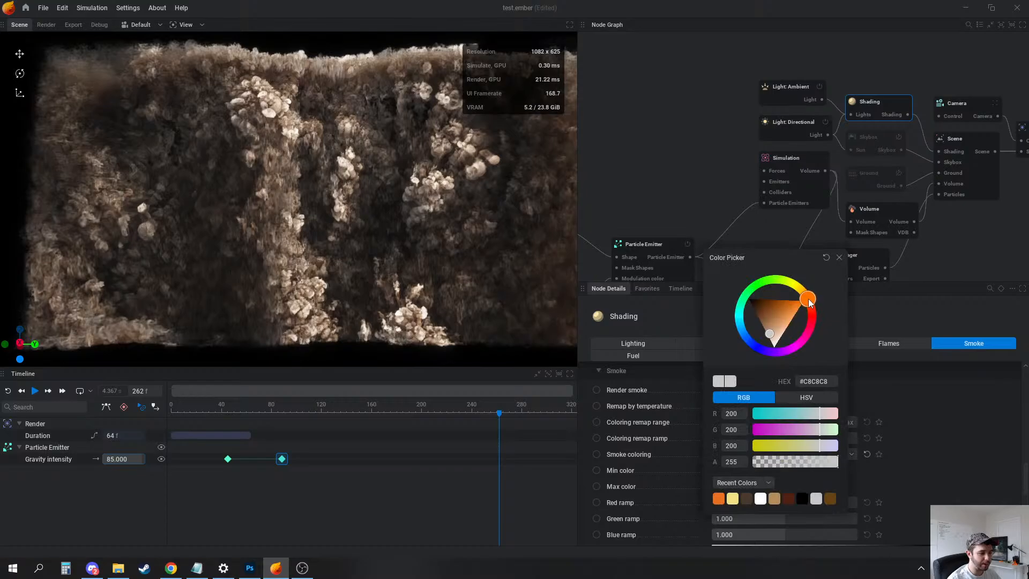
click(747, 499)
click(830, 499)
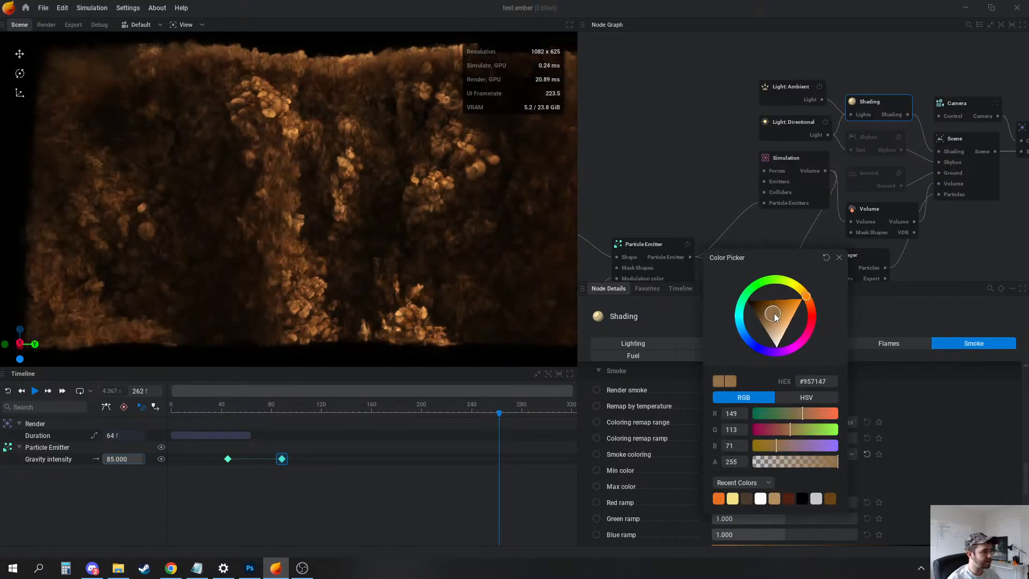
drag(774, 313, 766, 317)
click(698, 272)
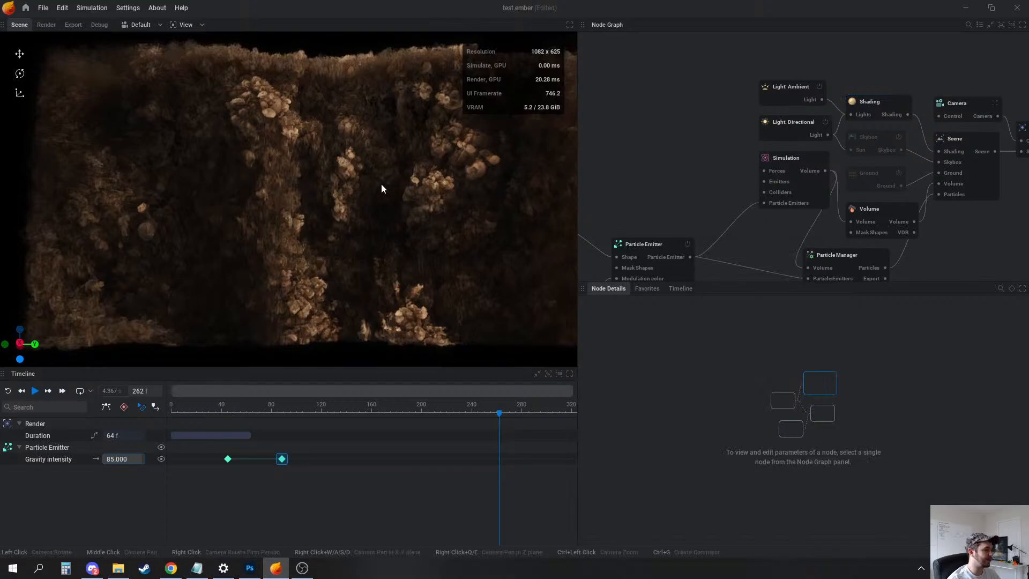
Set the Light: Directional node's light intensity to 5
click(786, 128)
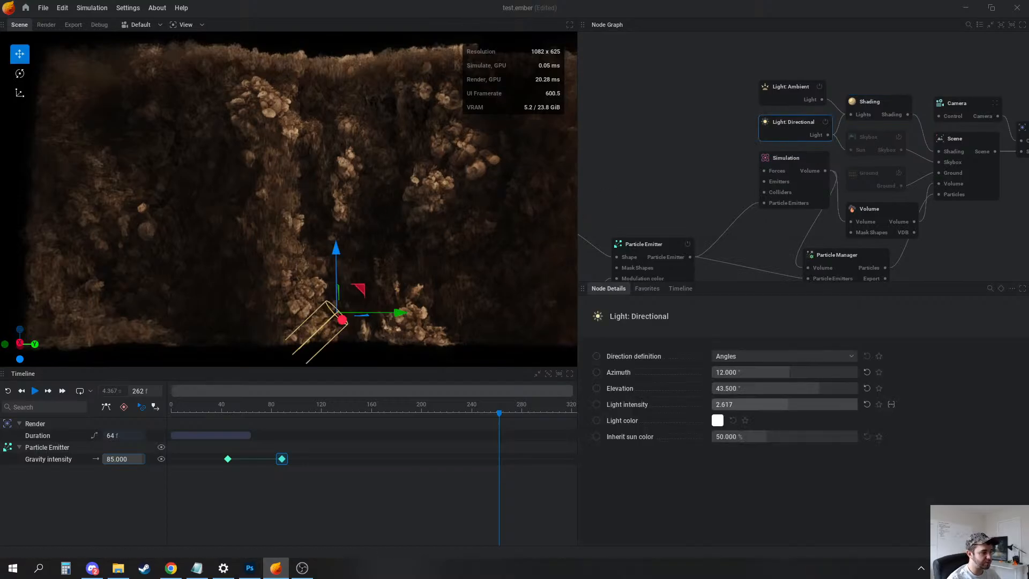
double_click(792, 404)
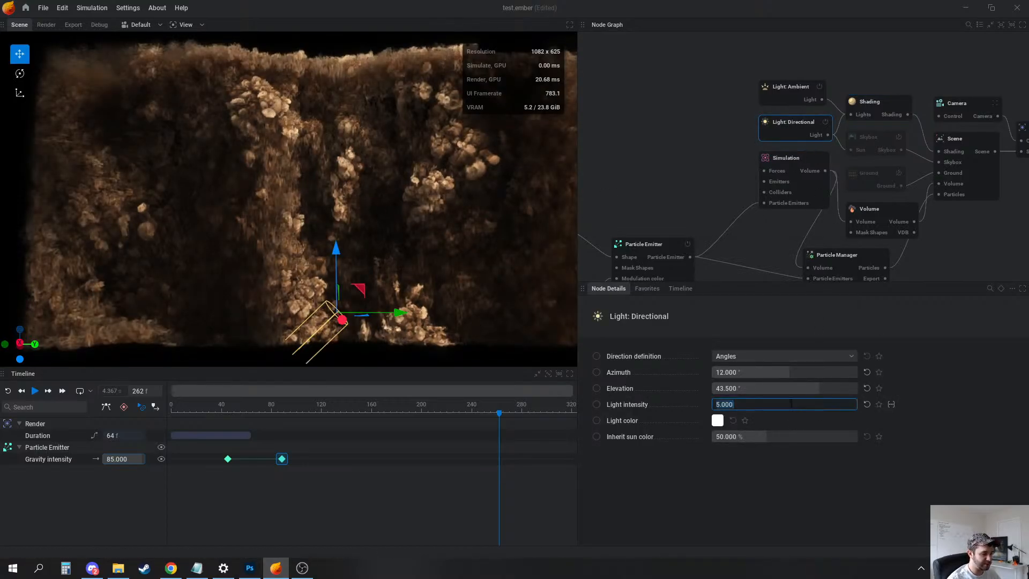
key(Return)
Set the Shading node's ambient occlusion to 72% and its smoke shadow density to 51.667%
click(879, 104)
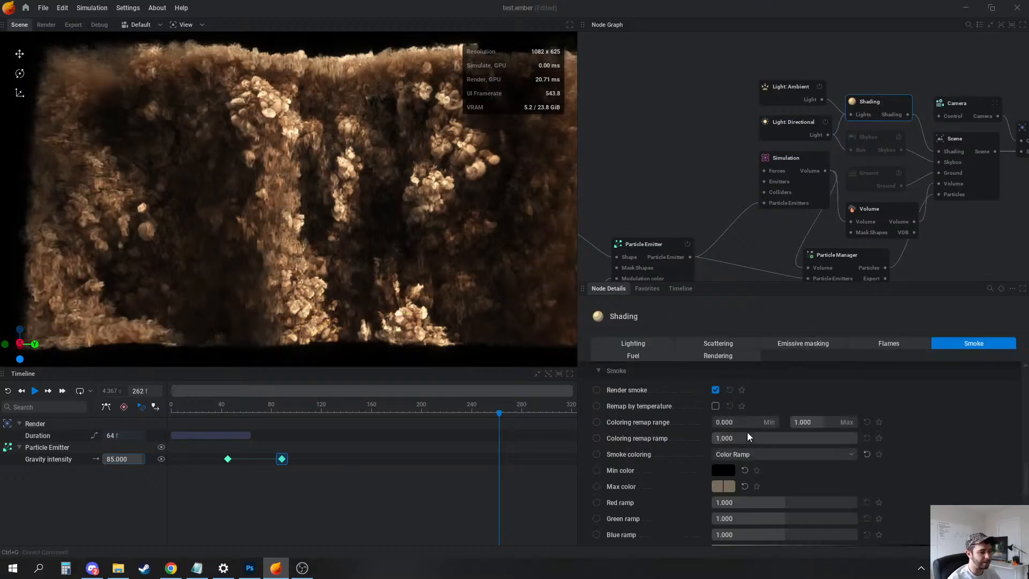
click(637, 345)
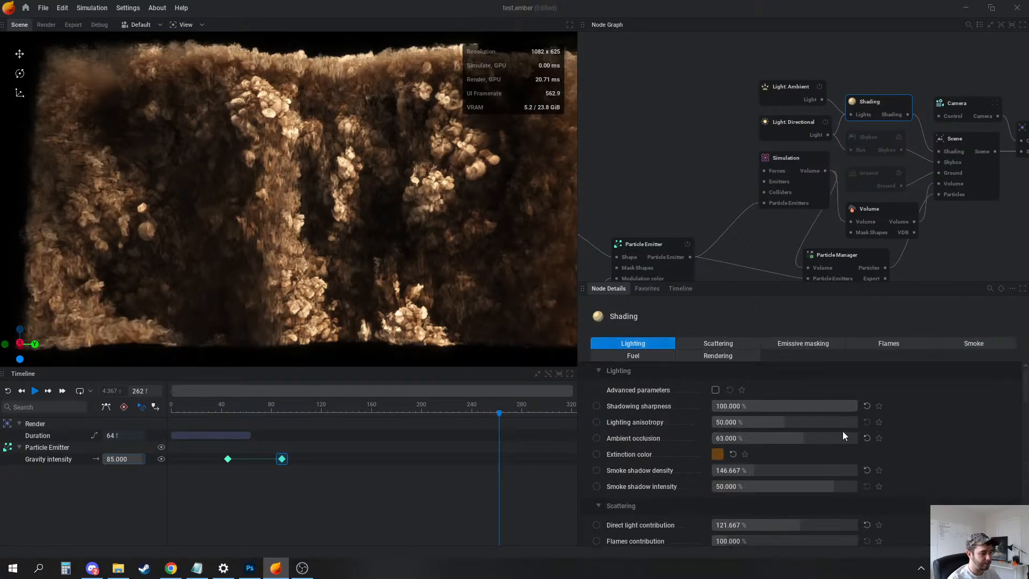
scroll(813, 463, down, 1)
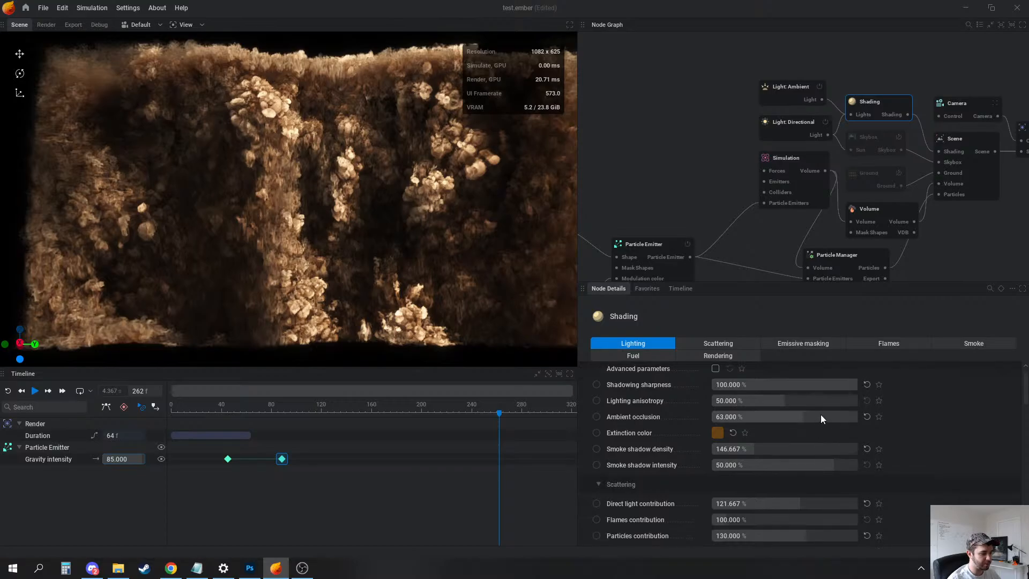
double_click(821, 416)
text(2)
key(Return)
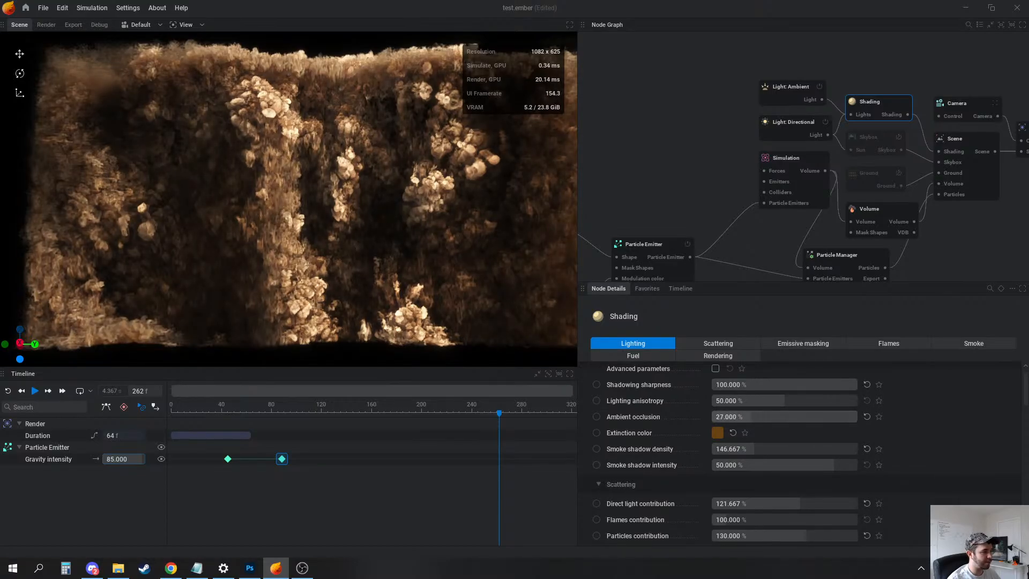
drag(715, 417, 775, 449)
Set the Shading node's smoke shadow density to 86.667% and its smoke shadow intensity to 35.317%
scroll(751, 422, up, 1)
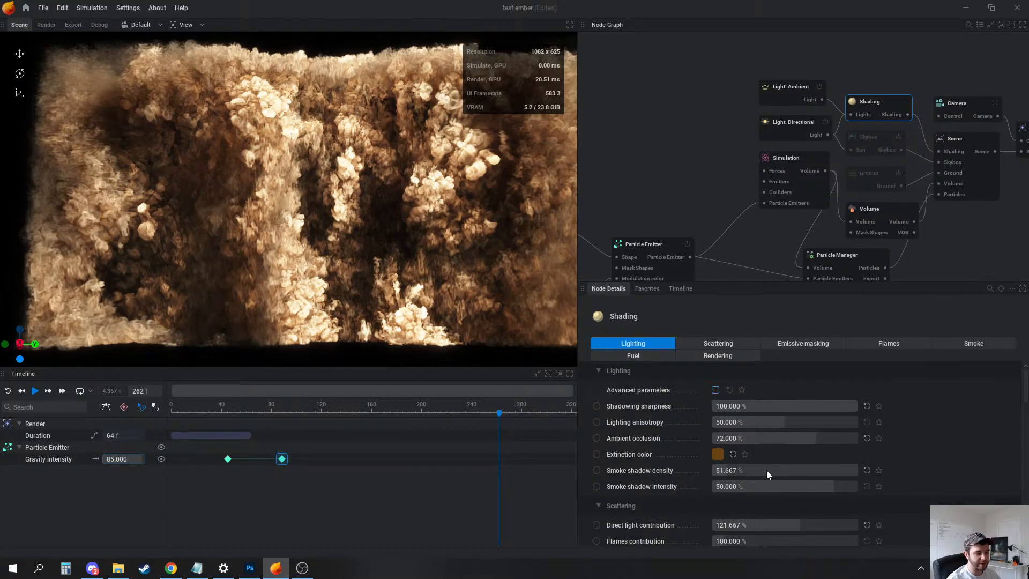
drag(759, 470, 786, 470)
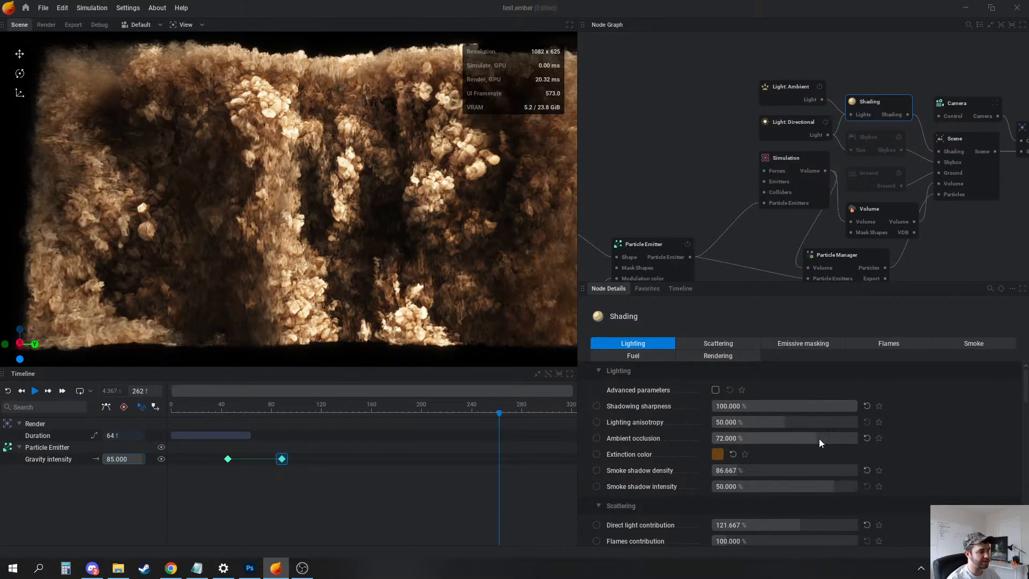
mouse_move(835, 489)
mouse_down()
mouse_move(746, 486)
mouse_move(824, 487)
mouse_up()
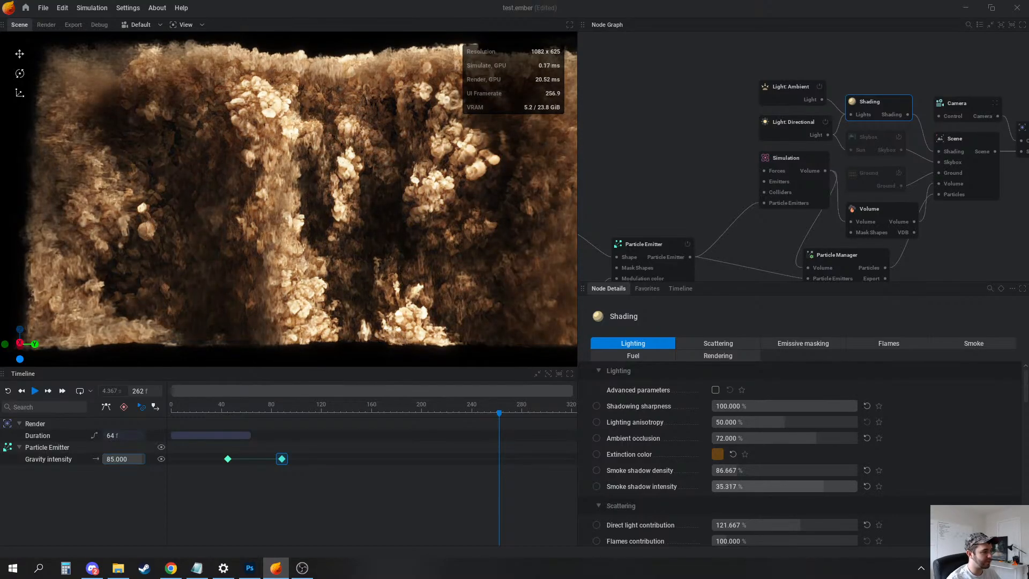
Set the Shading node's direct light contribution to 40.333% and resume the simulation
scroll(825, 489, down, 2)
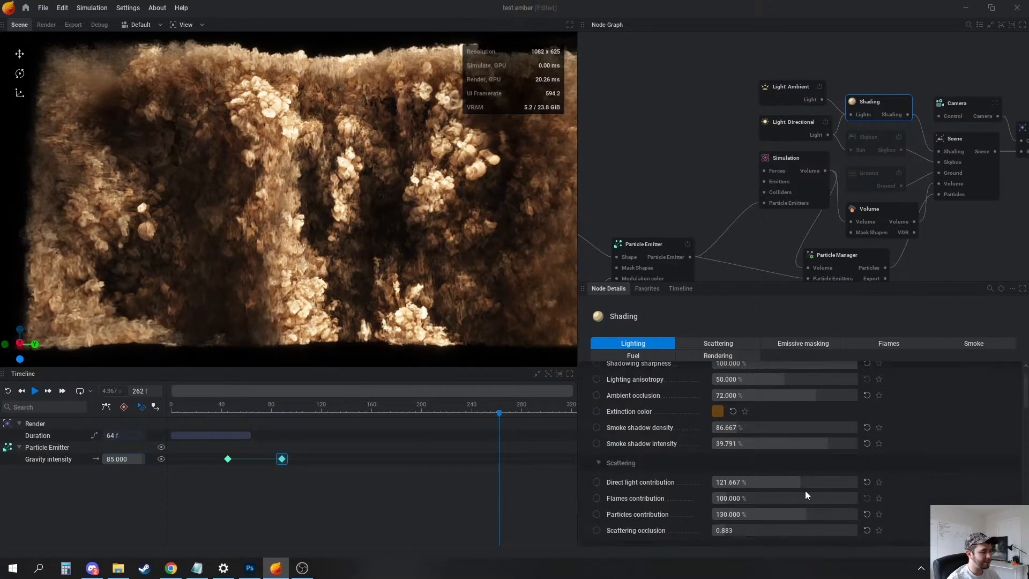
drag(812, 461, 707, 461)
key(space)
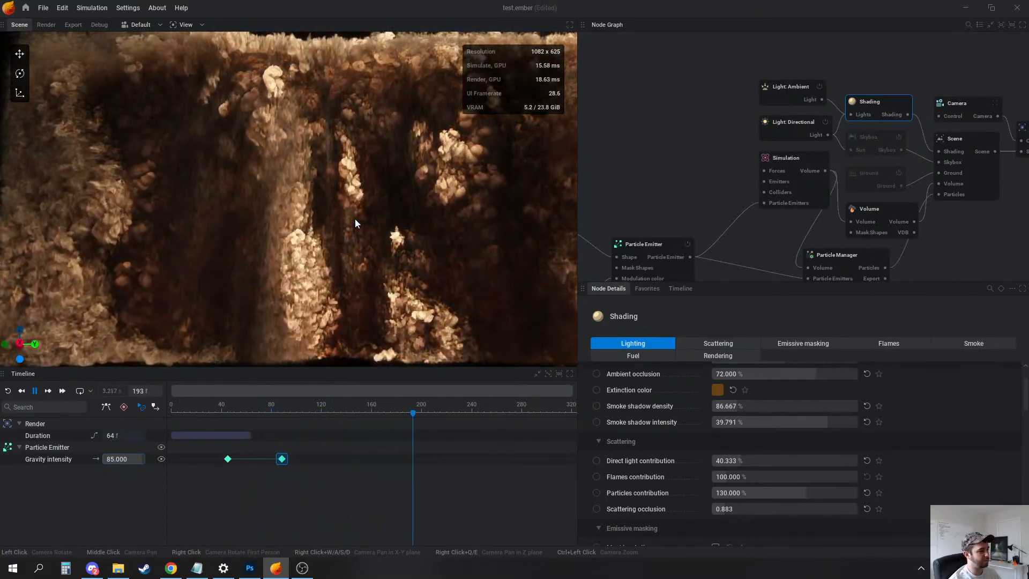
Try a smoke weight of 5000% of gravity in the Simulation node's force settings
click(786, 159)
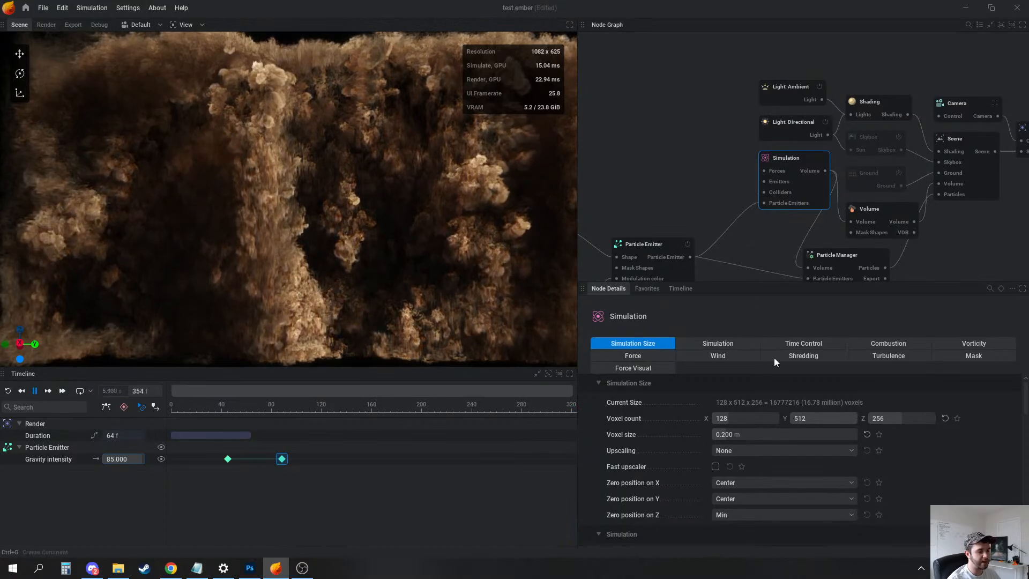
click(647, 356)
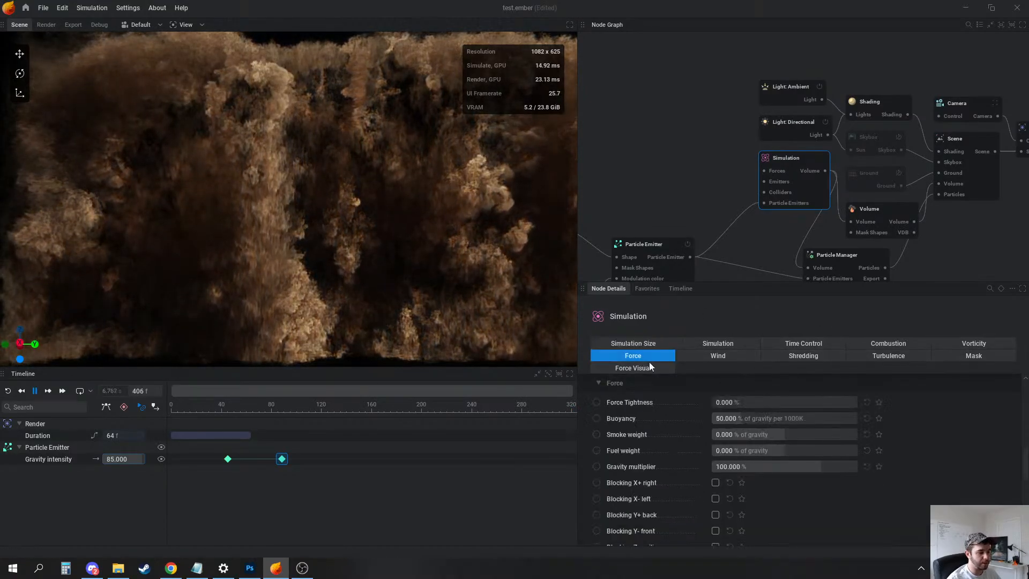
double_click(786, 434)
text(5000)
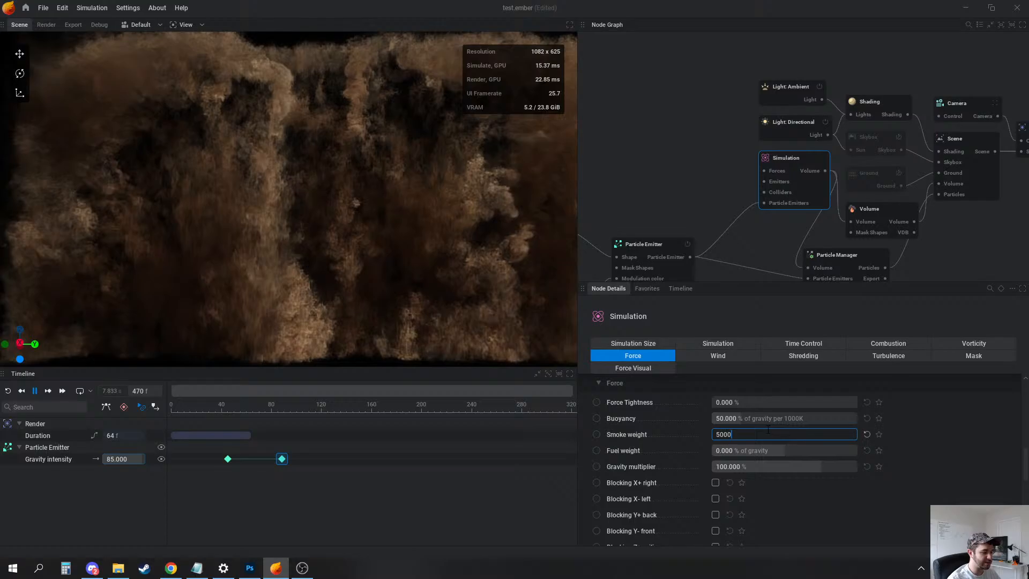
key(Return)
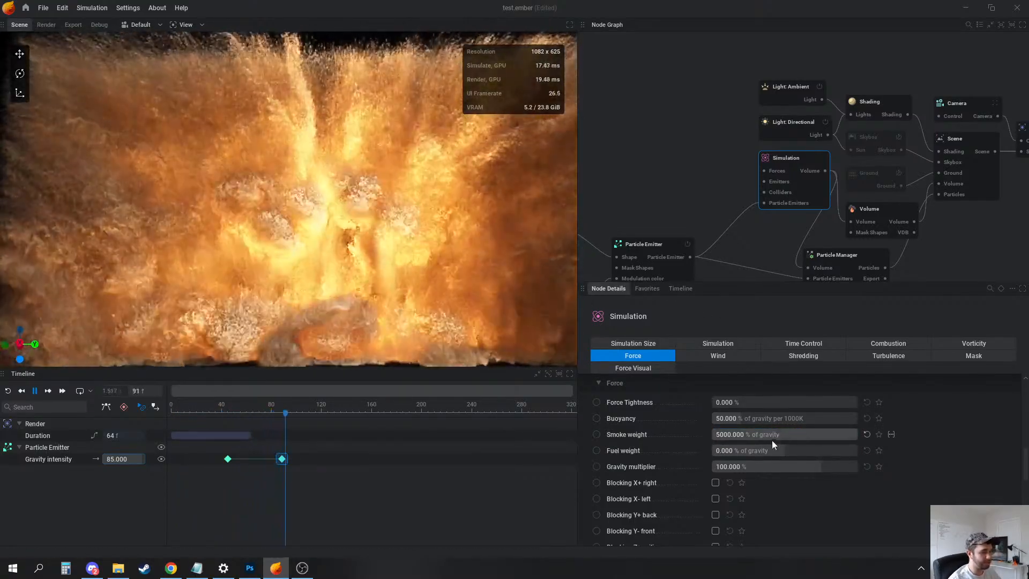
Reduce the Simulation node's smoke weight to 817.5% and further to 82.5% of gravity, restarting the simulation after each change
double_click(772, 436)
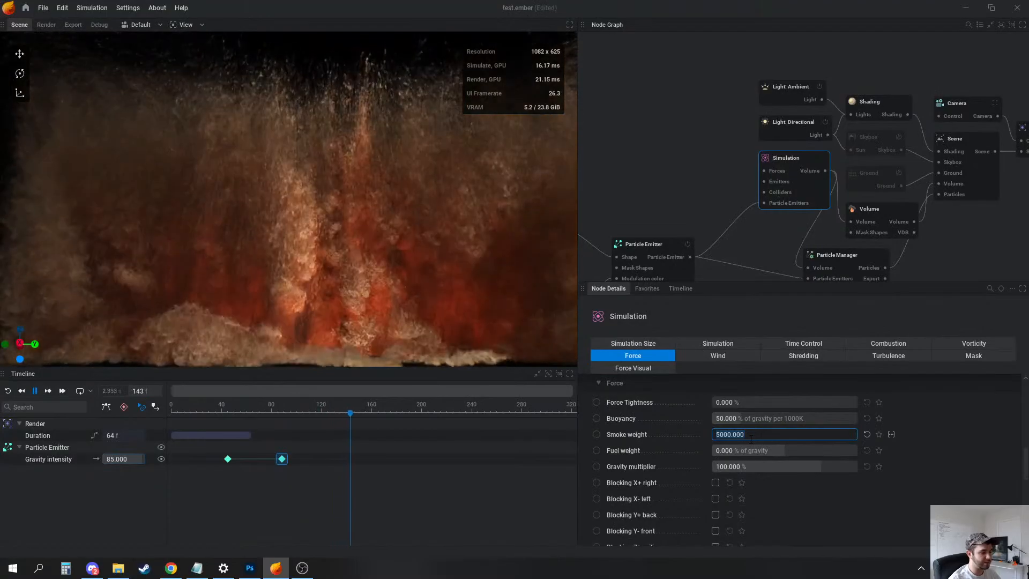
click(857, 445)
drag(840, 436, 780, 436)
key(r)
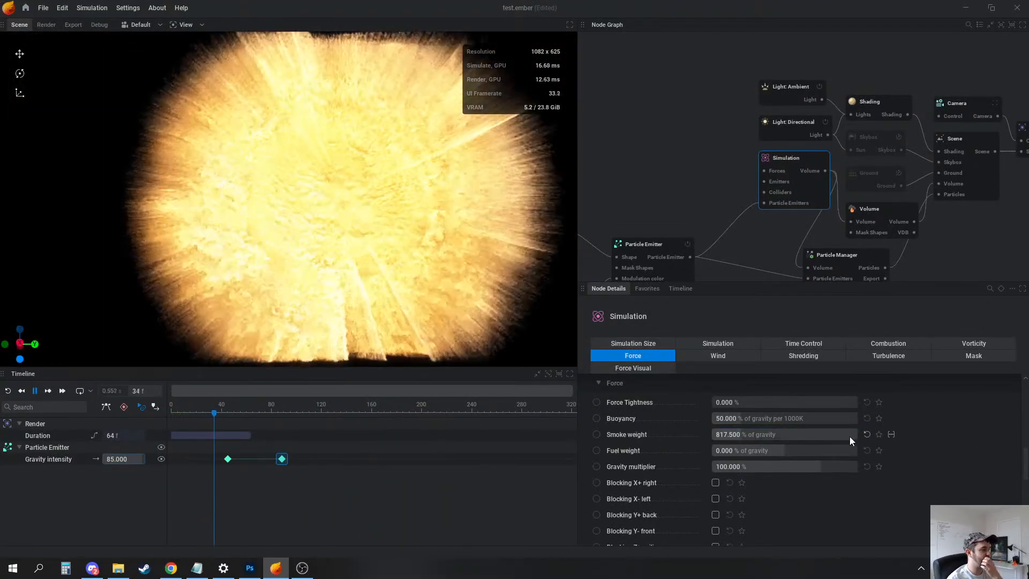
drag(782, 435, 760, 435)
key(r)
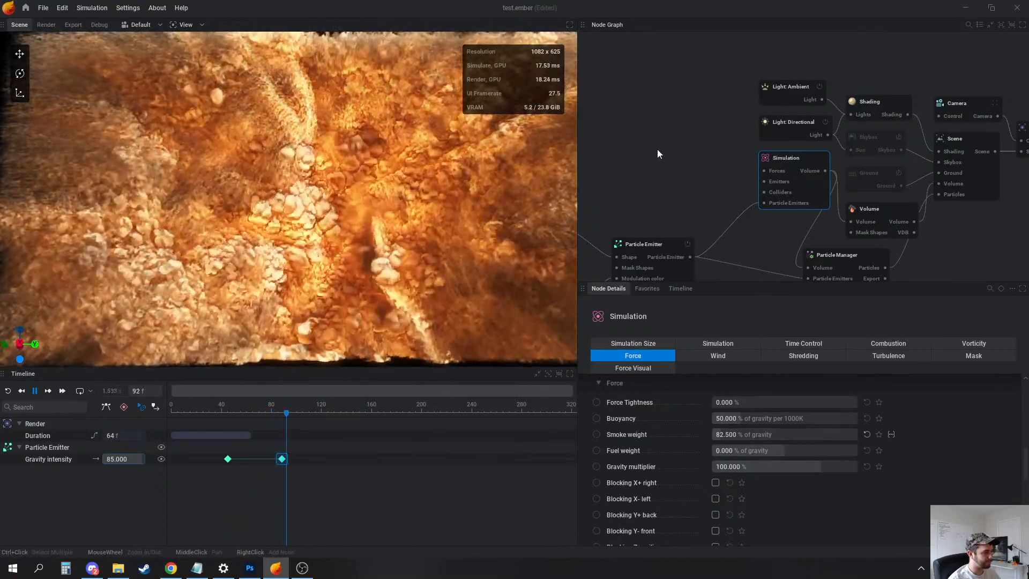
click(659, 153)
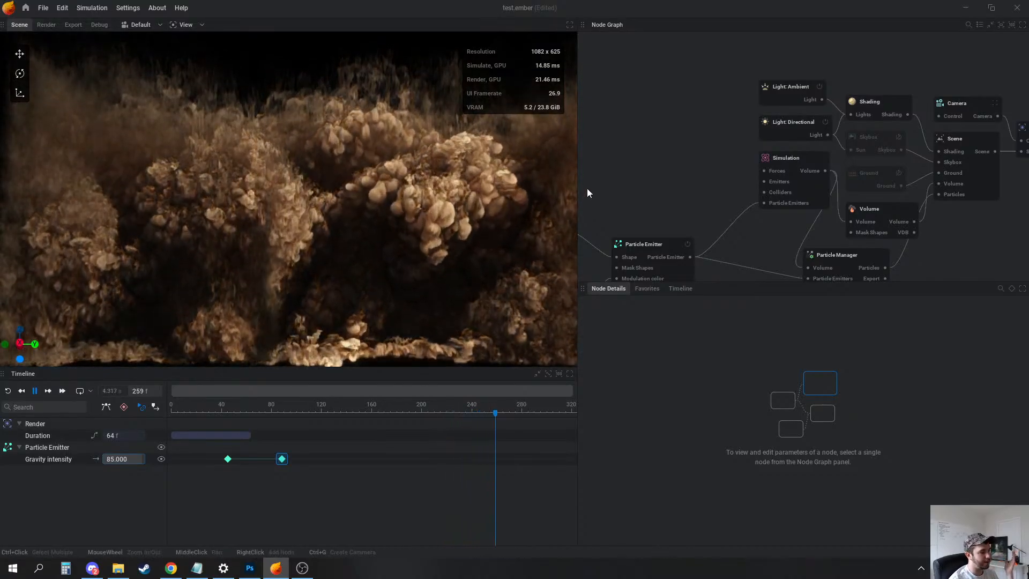
Lower the Particle Emitter's burst size to 97217.027, restart the simulation, and raise the burst size to 515863.141
middle_drag(664, 194, 670, 166)
click(670, 198)
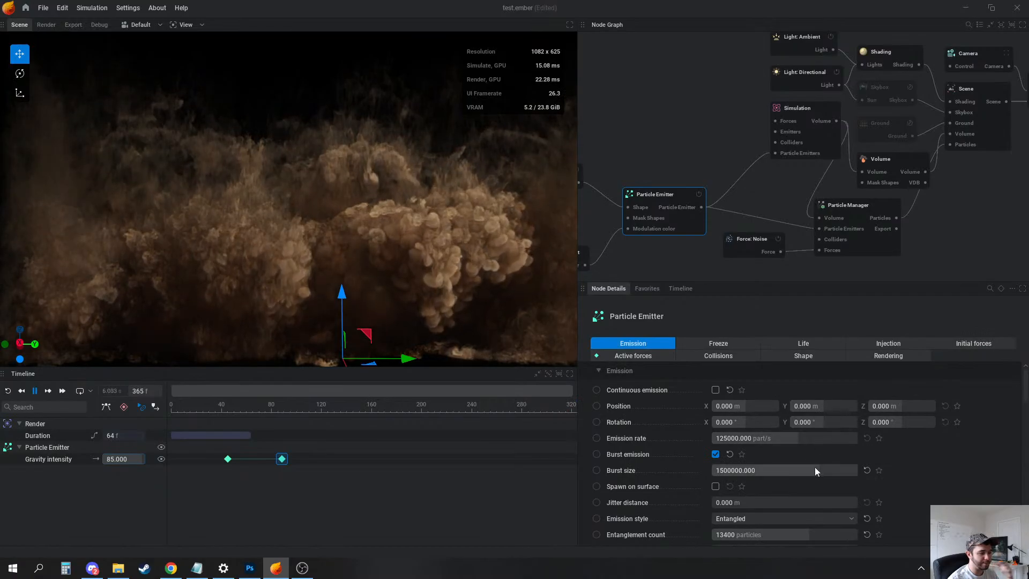
drag(824, 470, 770, 470)
key(r)
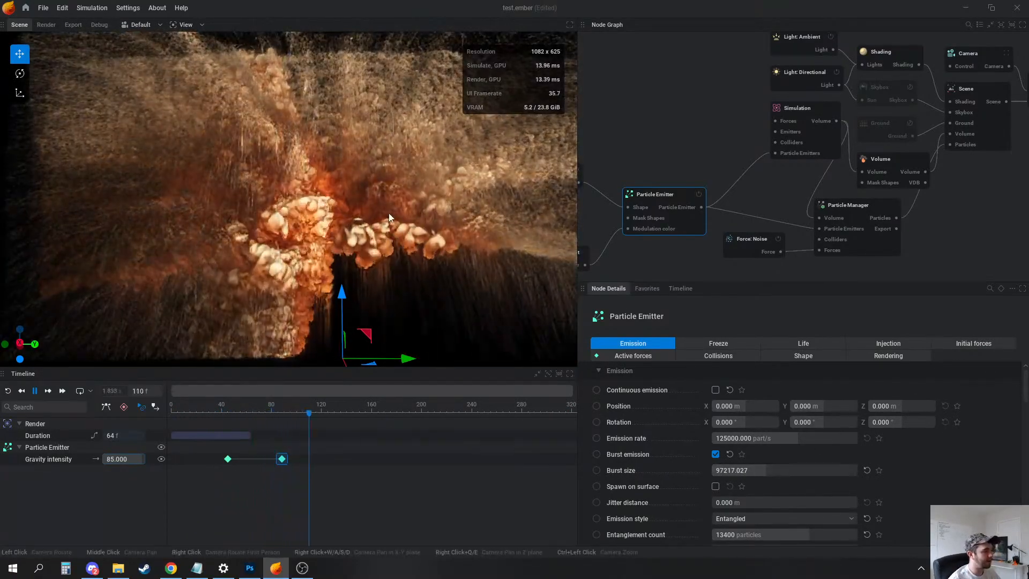
drag(759, 470, 799, 472)
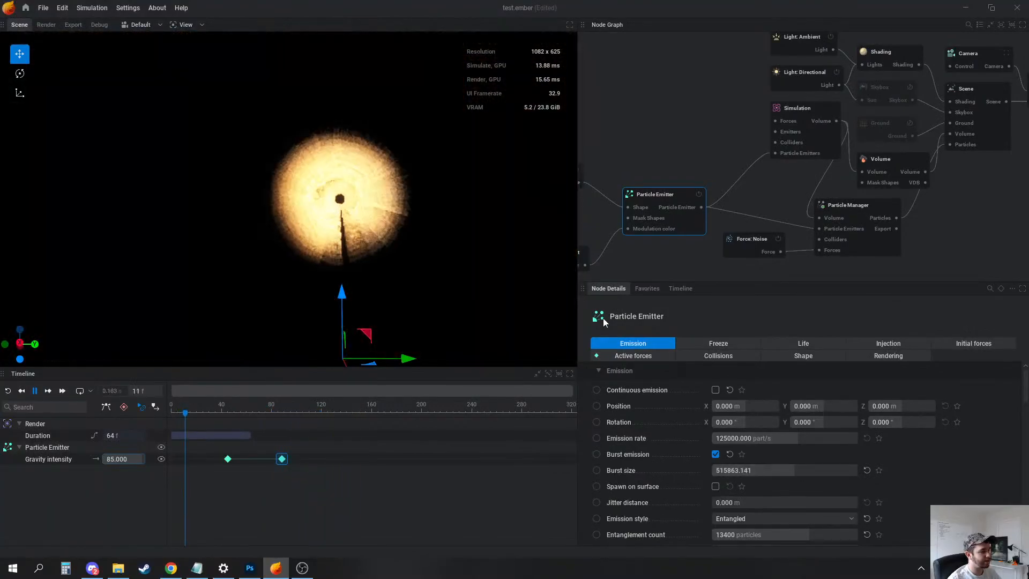
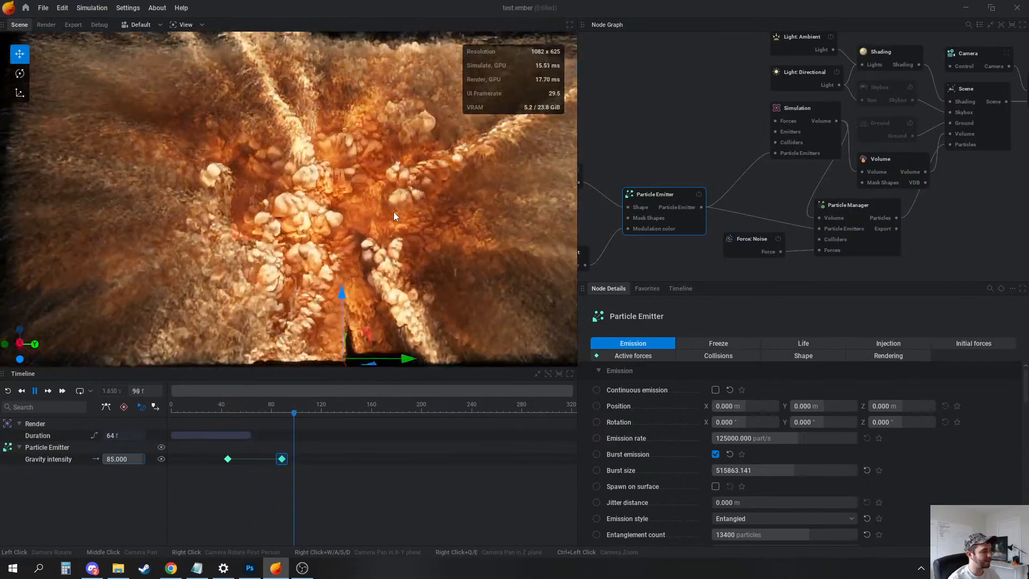
click(636, 133)
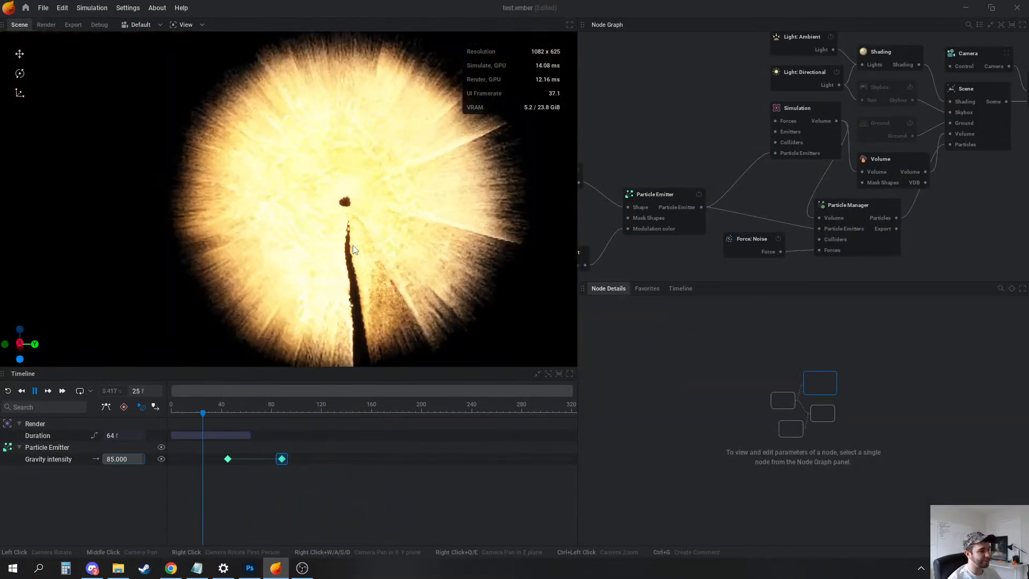
Set the Simulation node's voxel size to 0.1 m and apply the new resolution
middle_drag(621, 164, 689, 144)
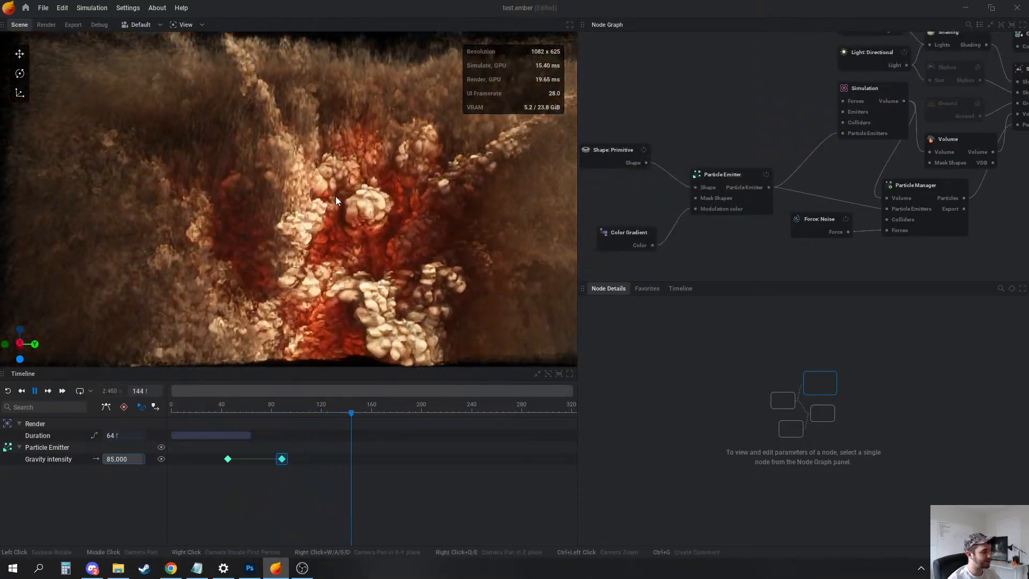
middle_drag(855, 171, 828, 165)
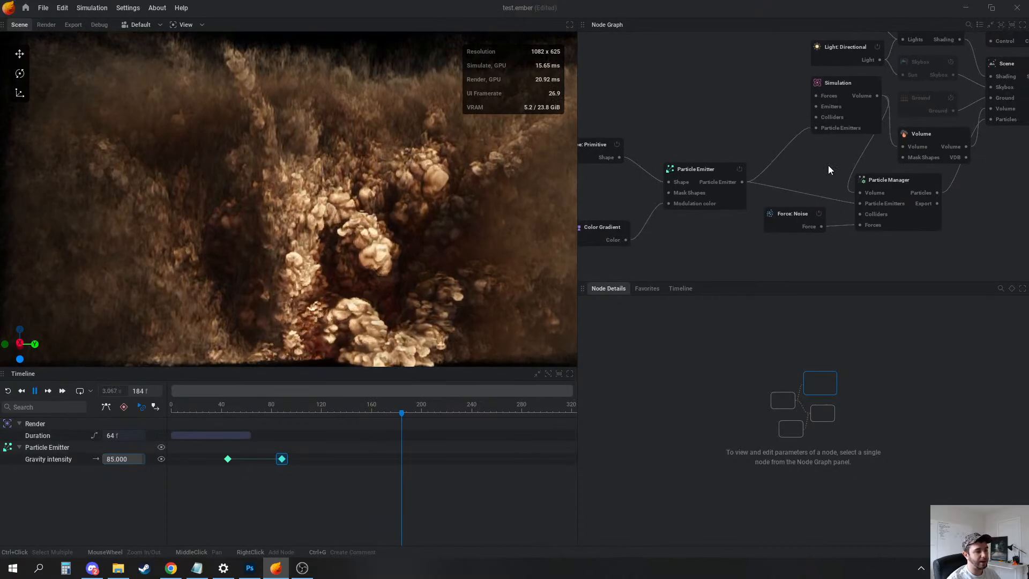
click(840, 102)
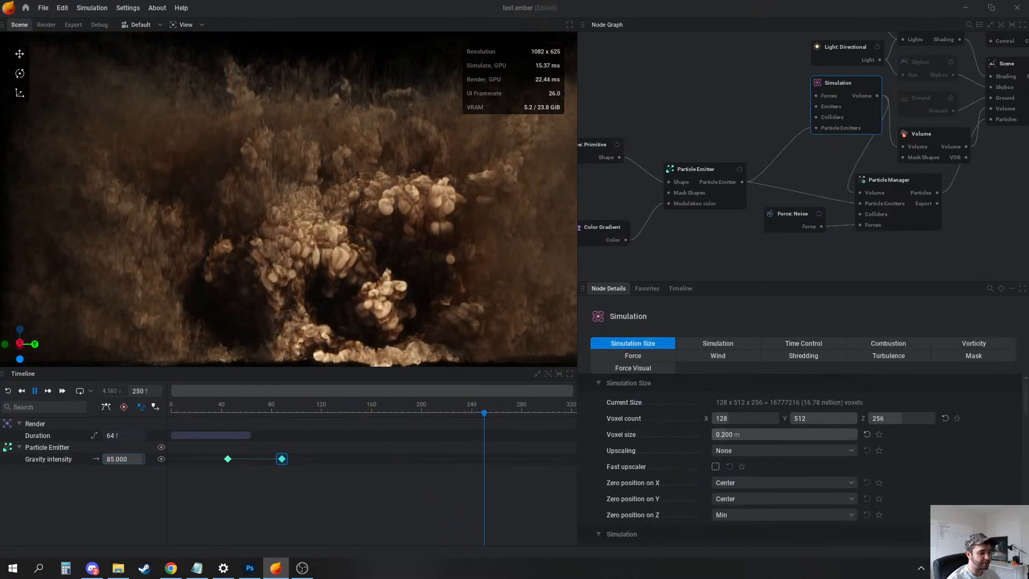
double_click(748, 435)
text(.1)
key(Return)
click(743, 484)
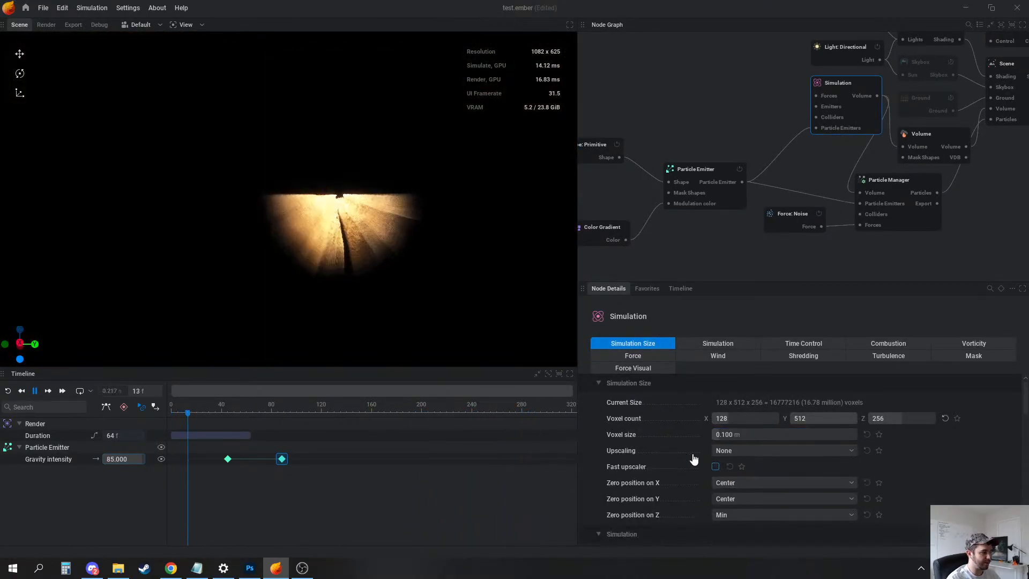
Set the torus Shape: Primitive node's Z position to 12.5 m
middle_drag(654, 144, 714, 59)
click(649, 62)
double_click(893, 388)
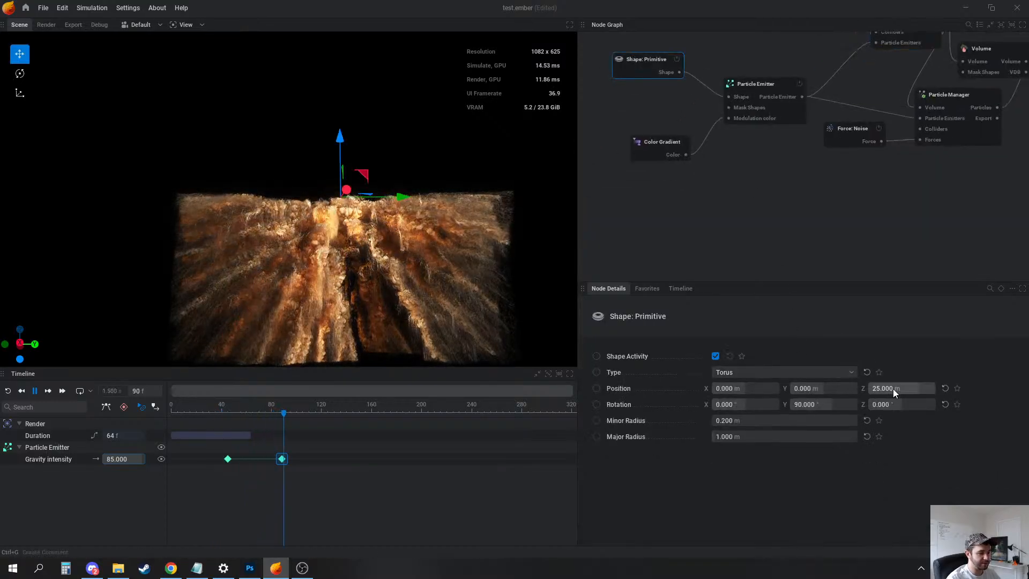
text(125)
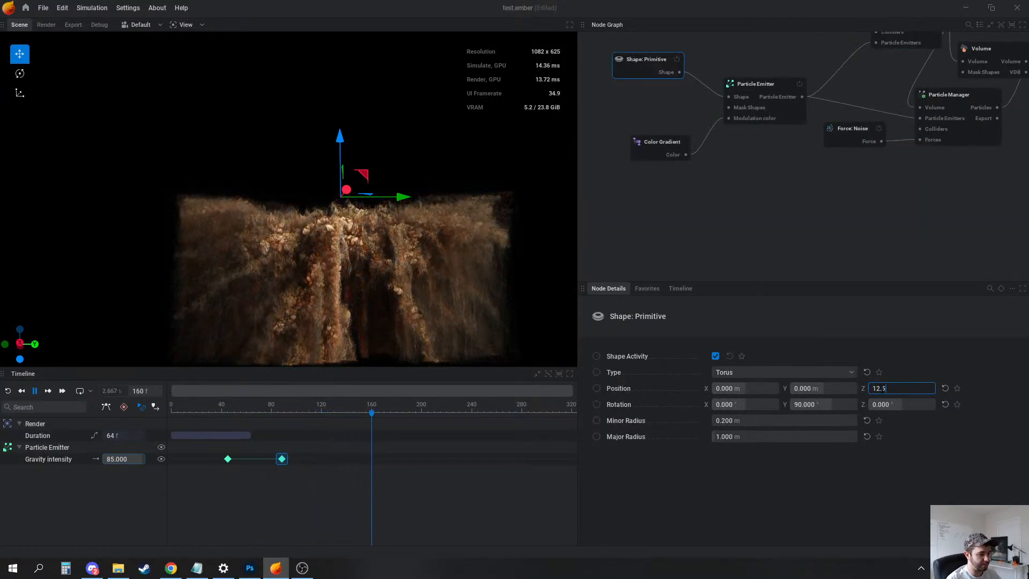
key(Return)
click(645, 169)
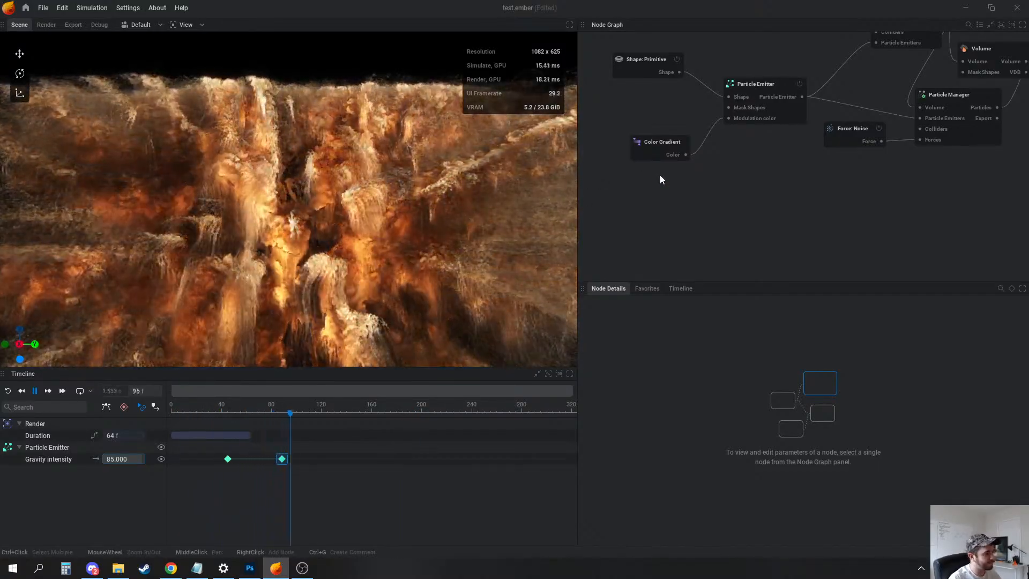
Set the Force: Noise node's amplitude to 0.4 and restart the simulation to review the whole explosion
click(853, 137)
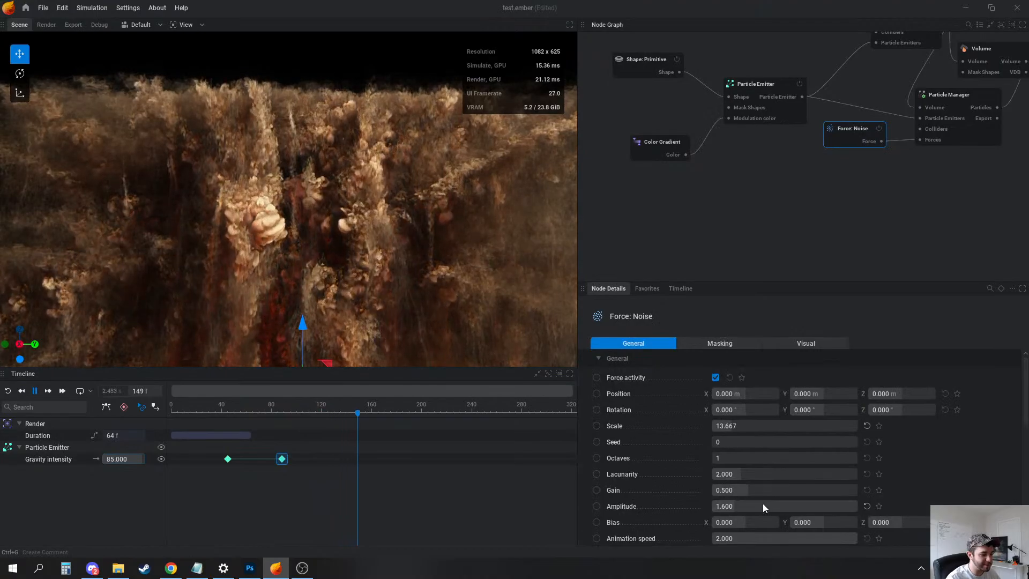
drag(764, 504, 746, 505)
key(r)
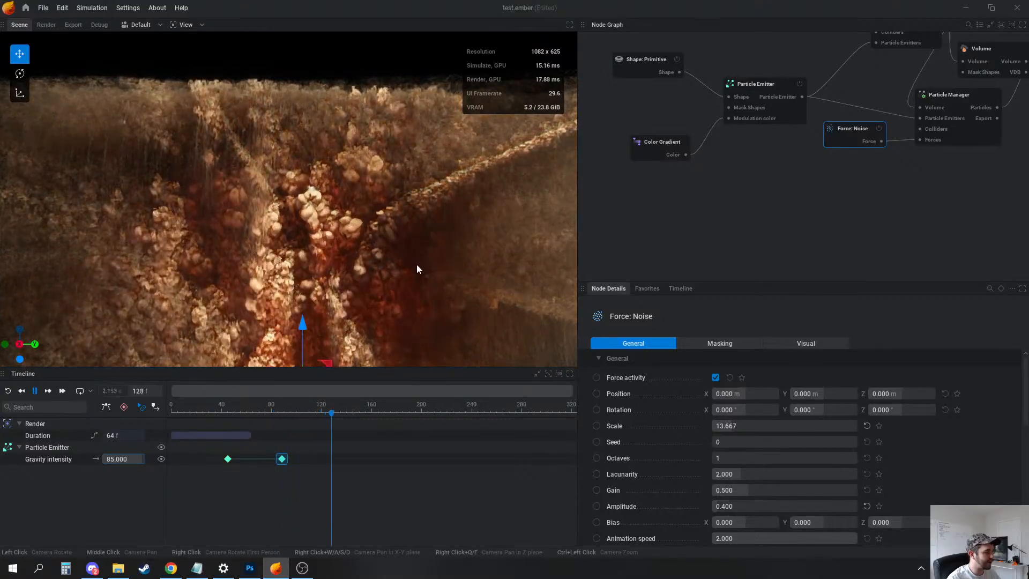
scroll(416, 265, down, 2)
drag(416, 264, 435, 278)
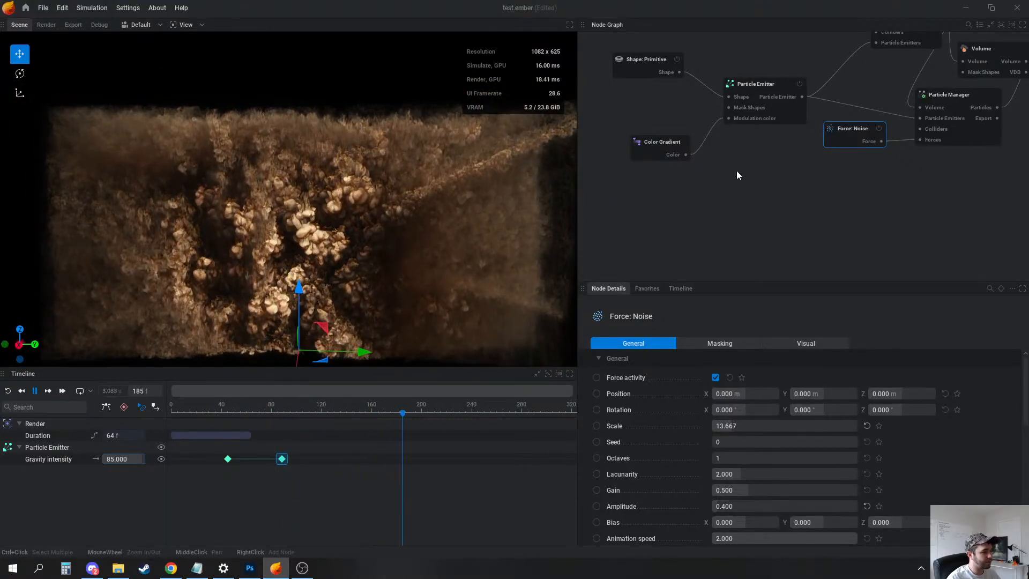
middle_drag(736, 170, 791, 179)
click(691, 72)
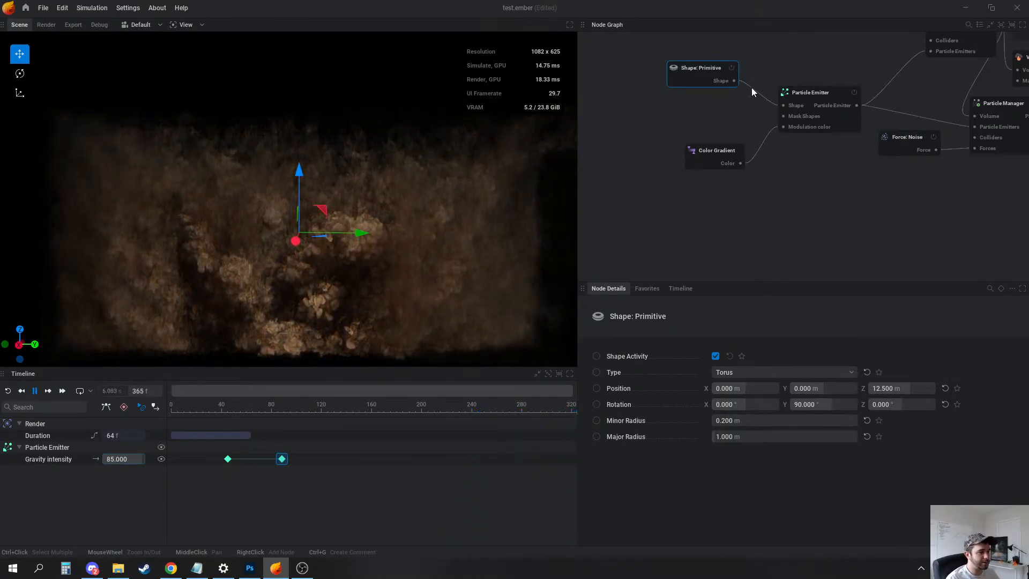
middle_drag(805, 68, 766, 110)
click(773, 134)
Try a Z voxel count of 128 on the Simulation node, then return it to 256
click(918, 52)
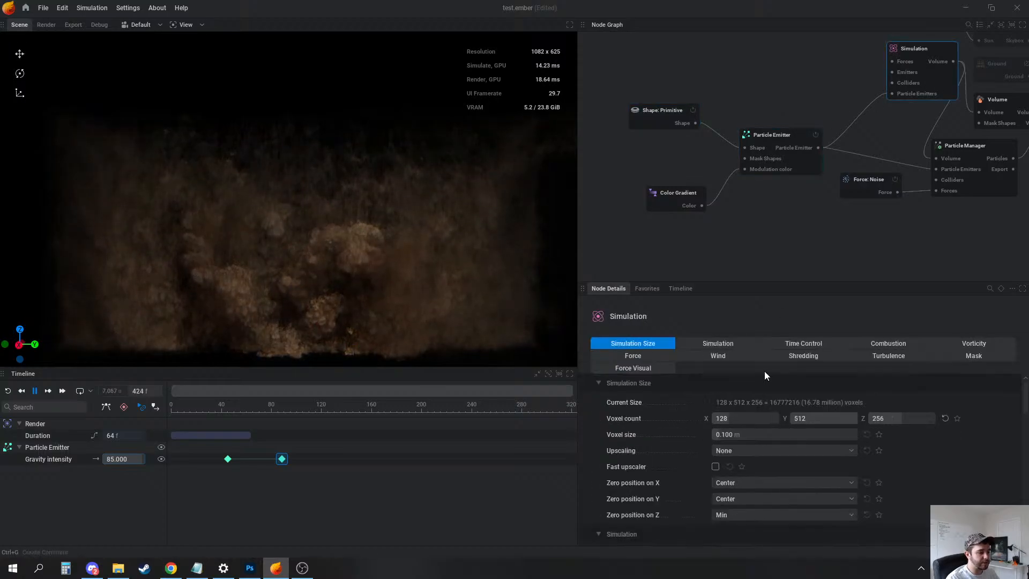
click(832, 420)
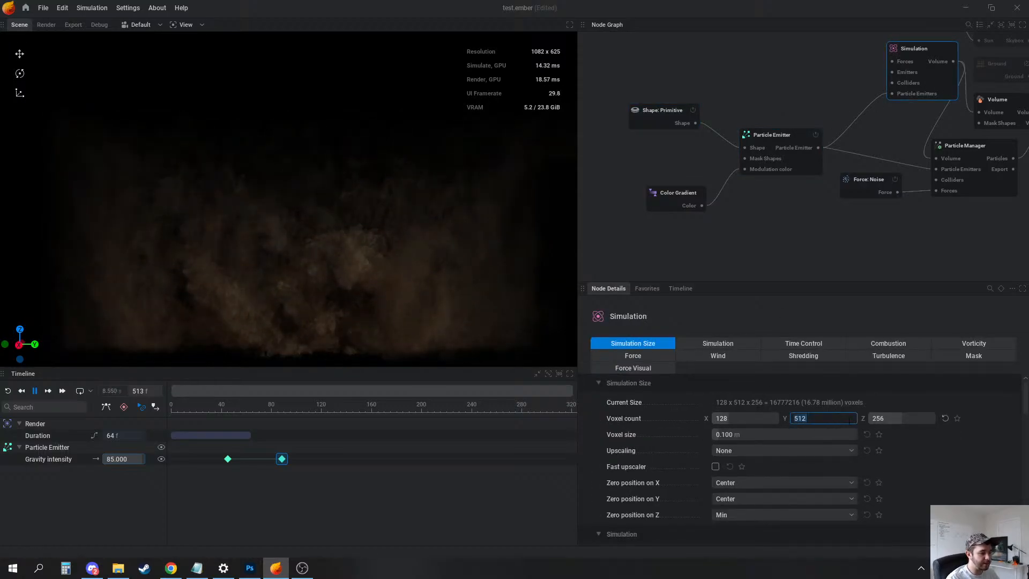
click(908, 421)
key(BackSpace)
text(128)
key(Return)
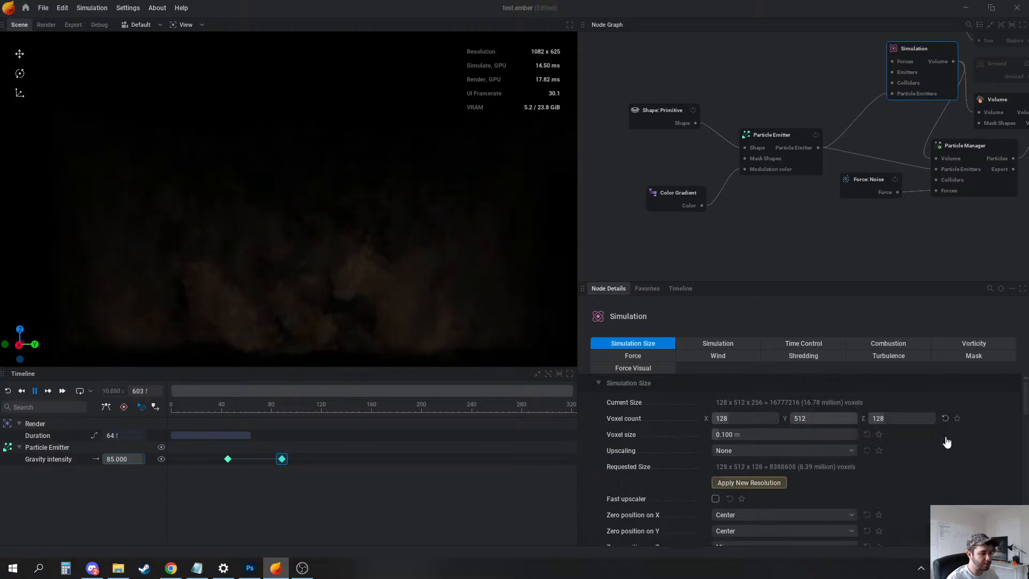
click(892, 420)
text(25)
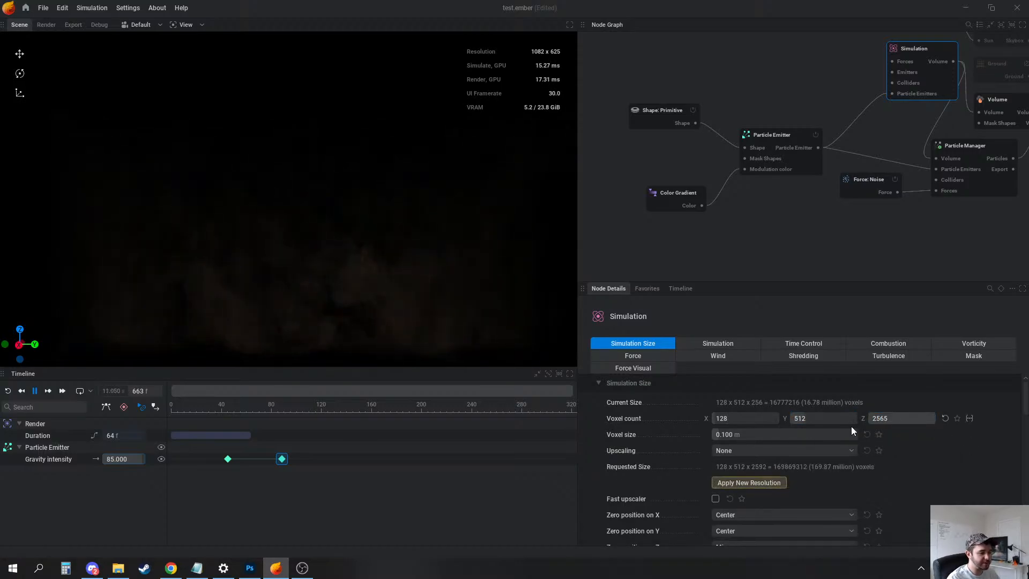
text(6)
key(Return)
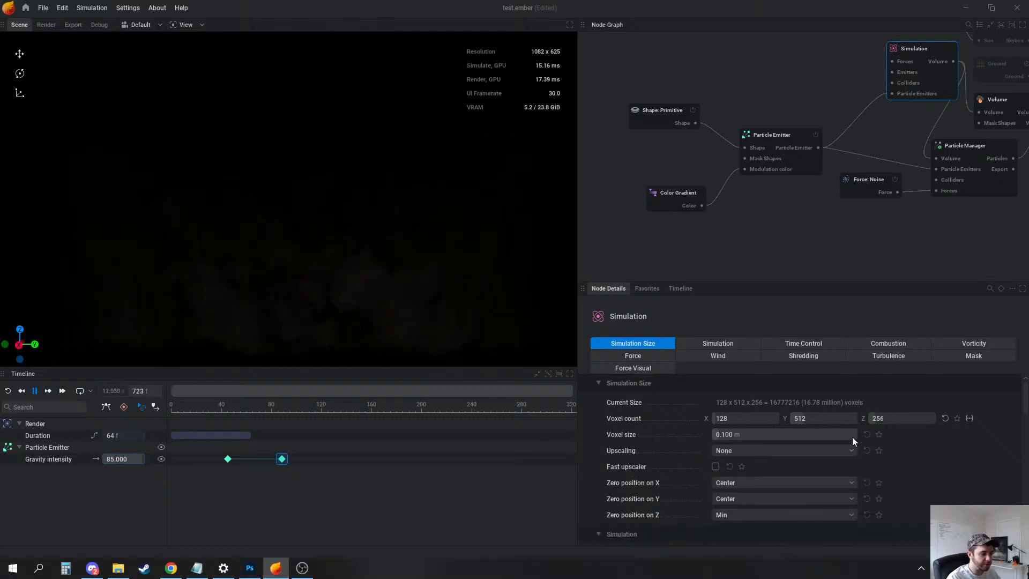
Set the Simulation node's X voxel count to 196, apply the new resolution, and pause the simulation partway through the burst
click(732, 417)
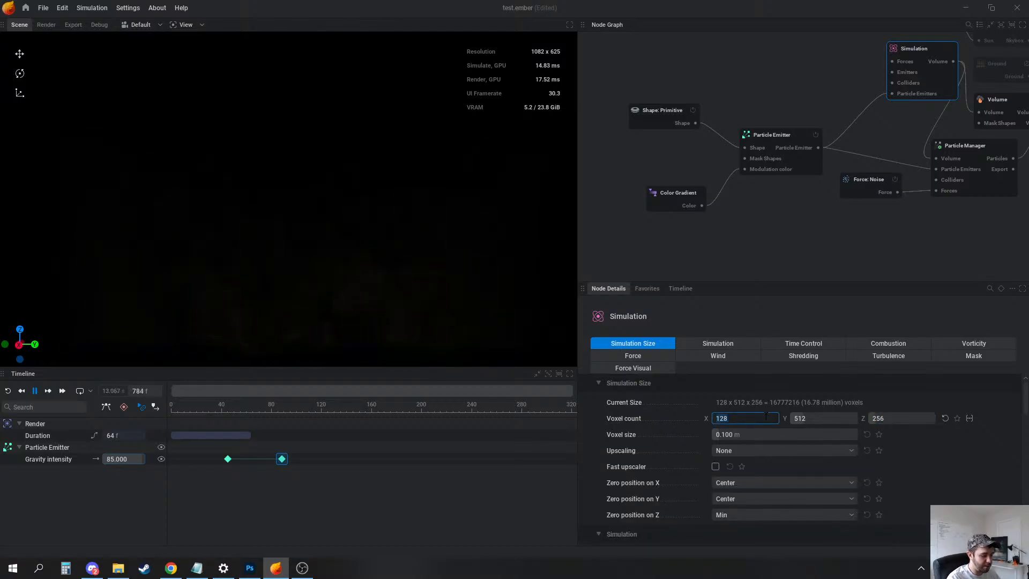
text(196)
key(Return)
click(753, 483)
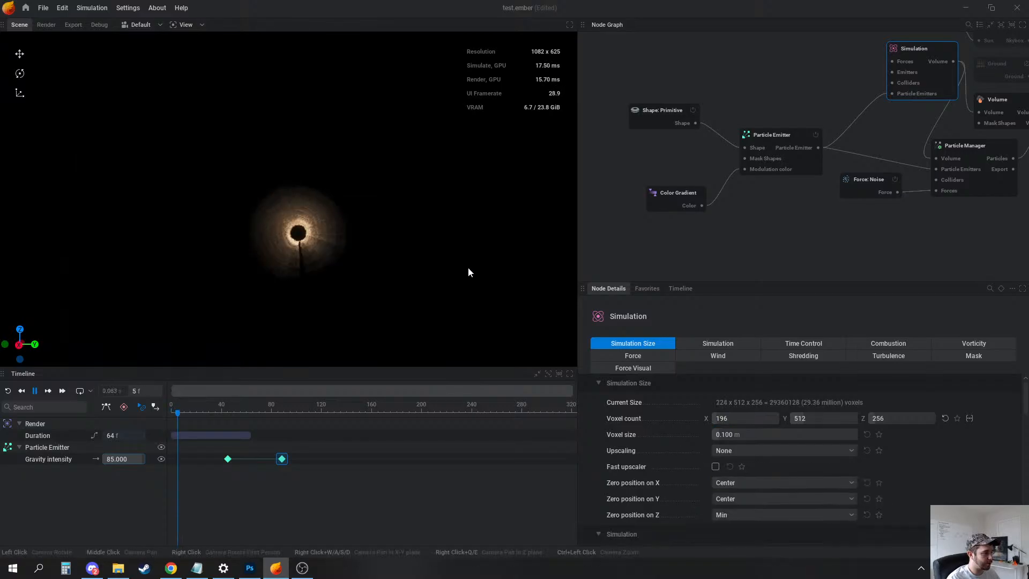
key(space)
Switch the Particle Emitter from burst emission to continuous emission and run the simulation
middle_drag(657, 121, 780, 112)
click(781, 105)
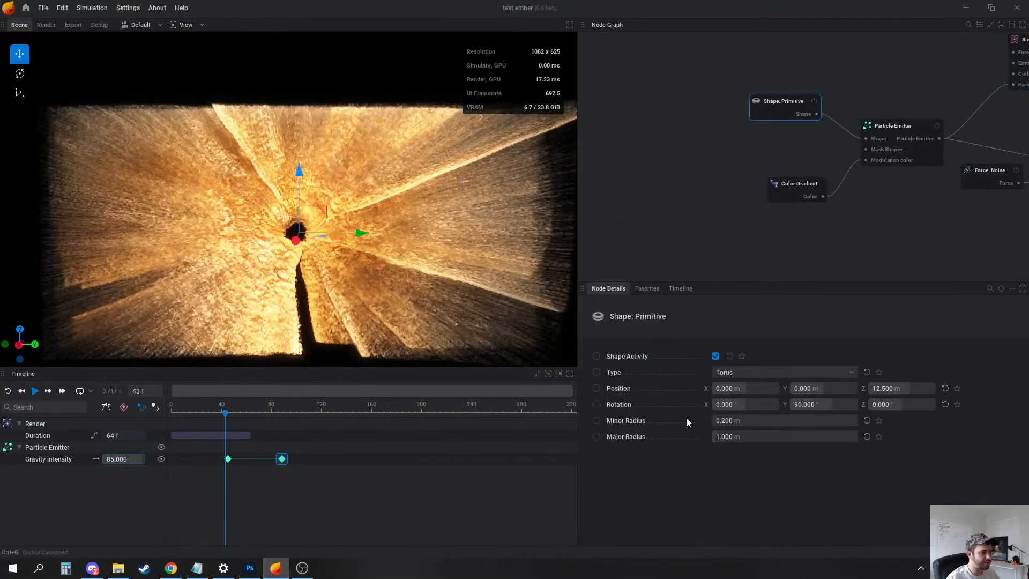
click(912, 125)
click(716, 454)
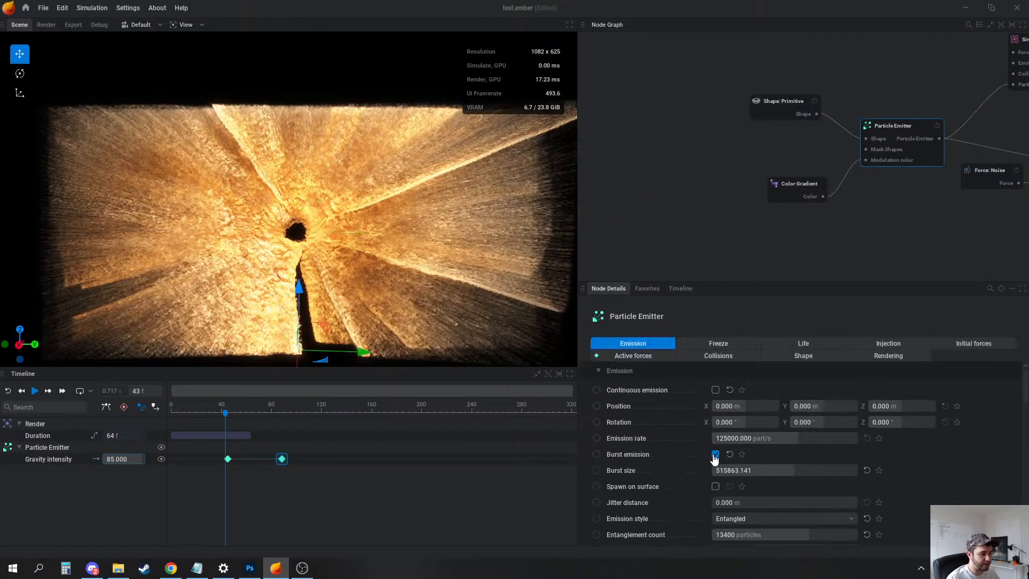
click(715, 454)
click(716, 390)
key(space)
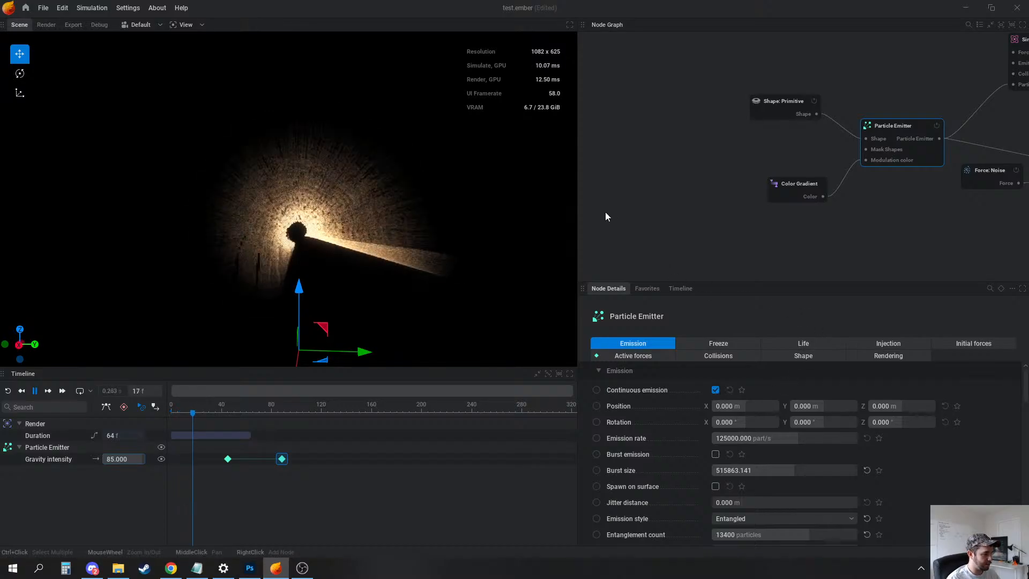
Change the Particle Emitter's initial speed type to Velocity Cone with a cone spreading of 7.2
middle_drag(782, 212, 722, 228)
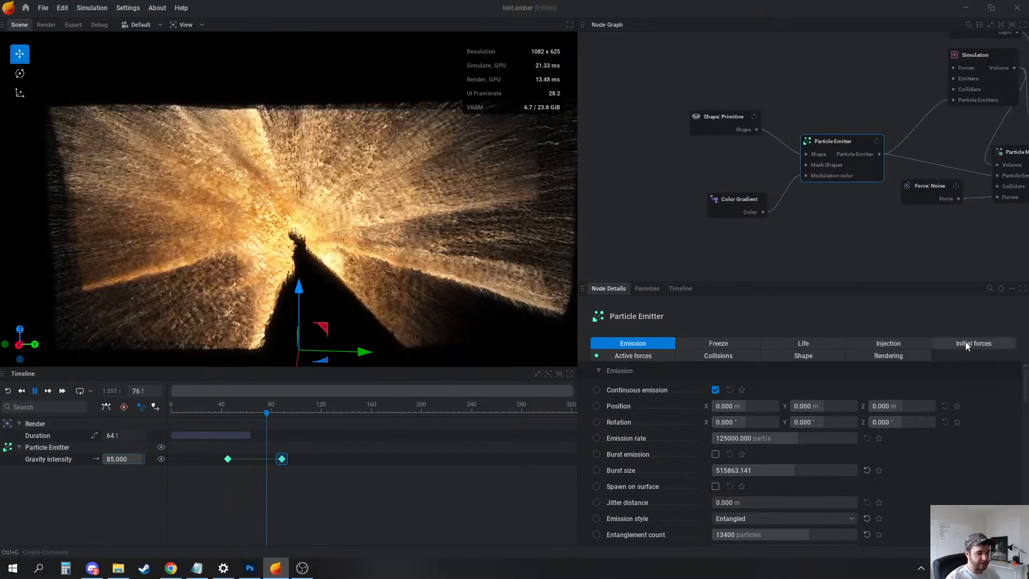
click(967, 345)
click(749, 390)
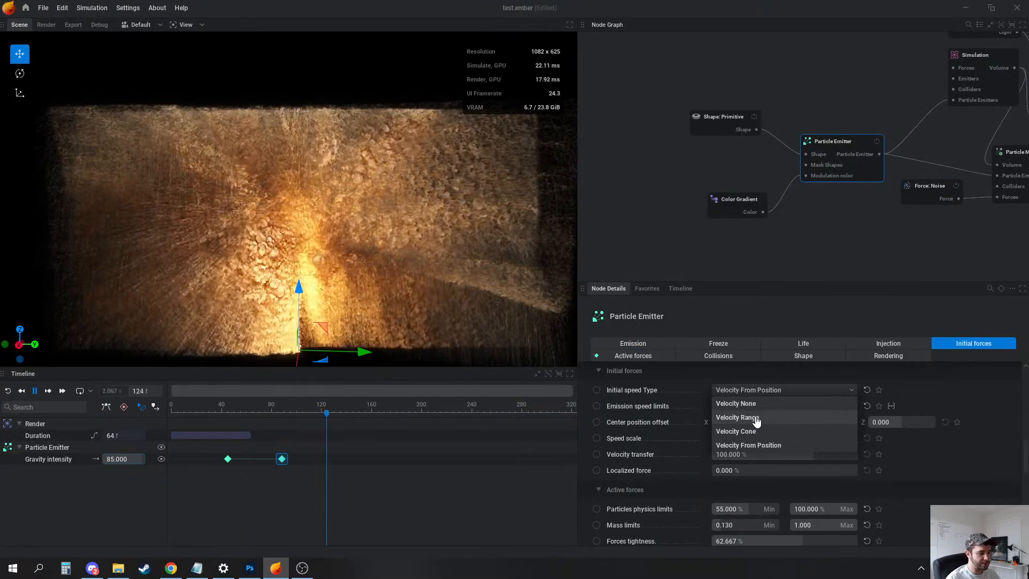
click(757, 430)
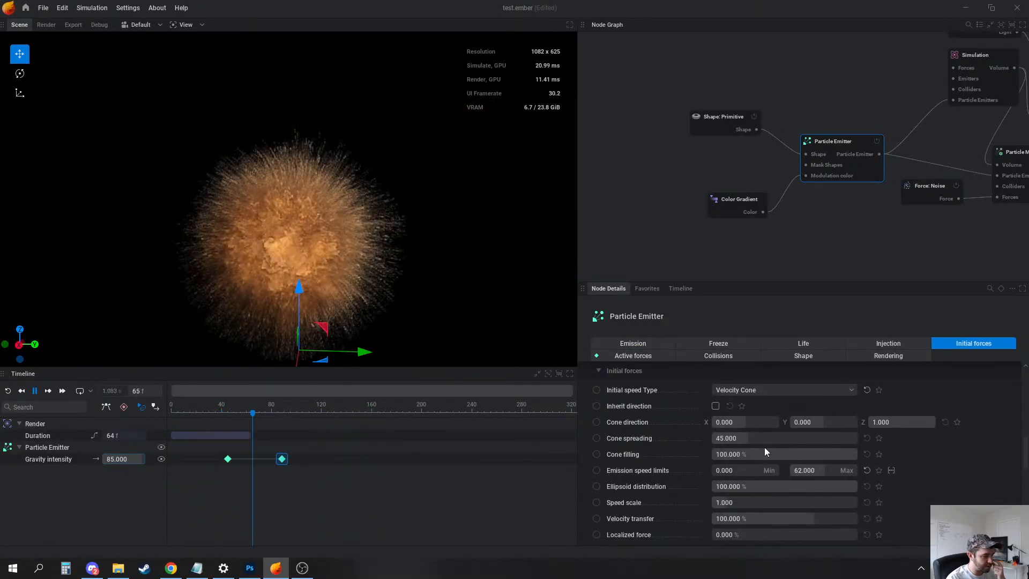
drag(764, 441, 734, 441)
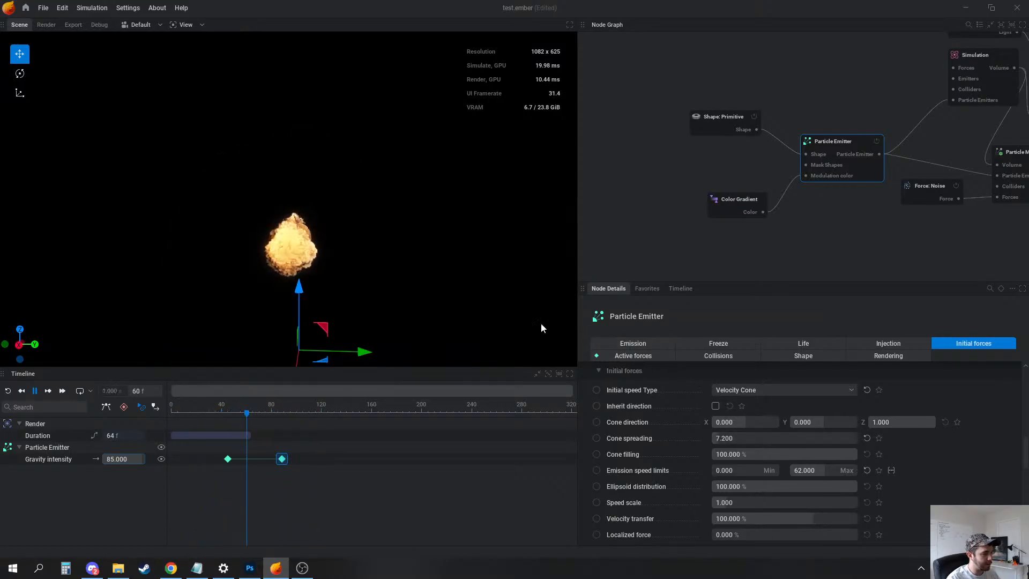
drag(541, 328, 381, 247)
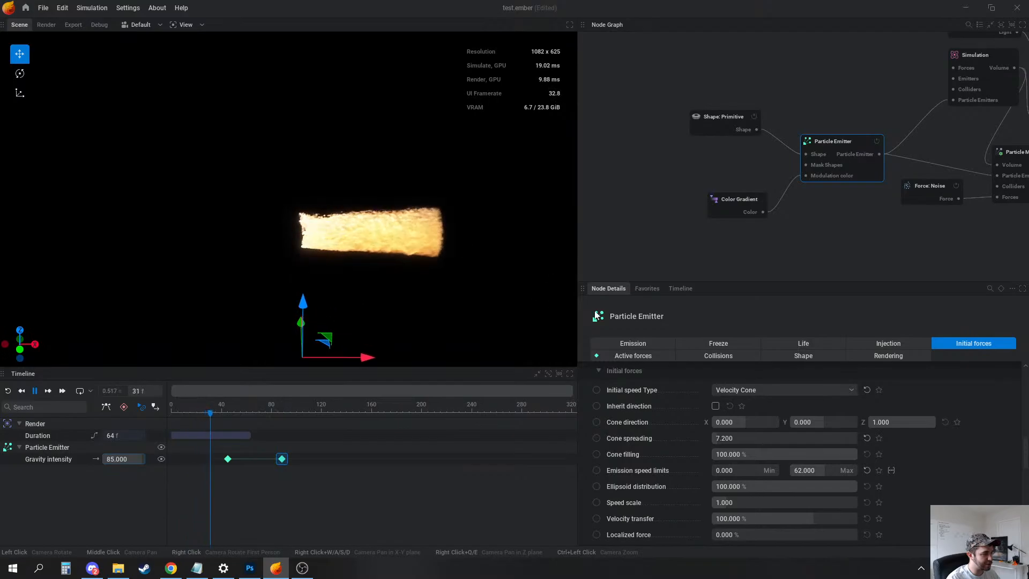
Aim the velocity cone along Y with a direction of 0, 1, 0 and set the maximum emission speed to 28
double_click(810, 424)
text(1)
key(Return)
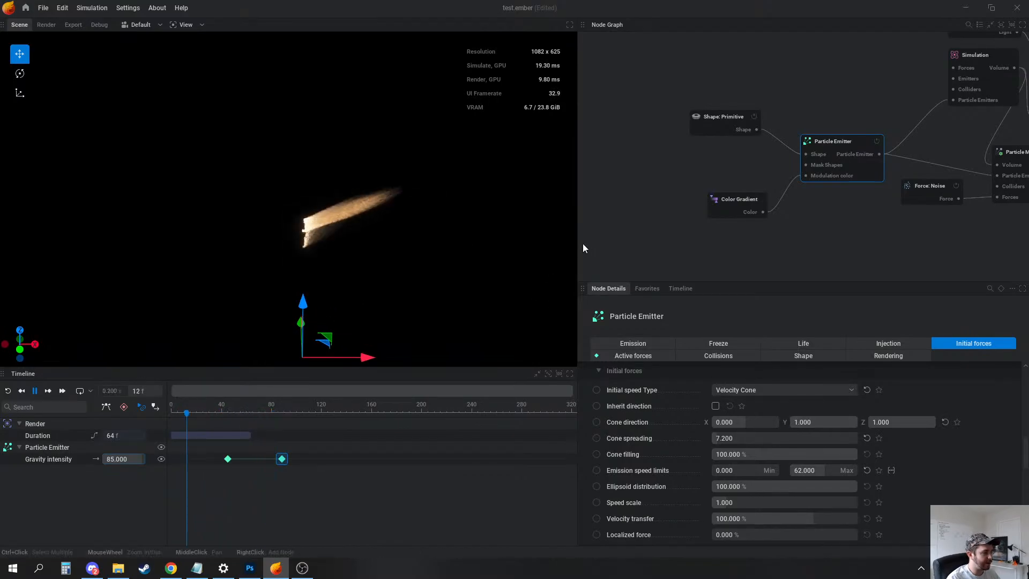
double_click(924, 424)
text(0)
key(Return)
drag(462, 295, 410, 250)
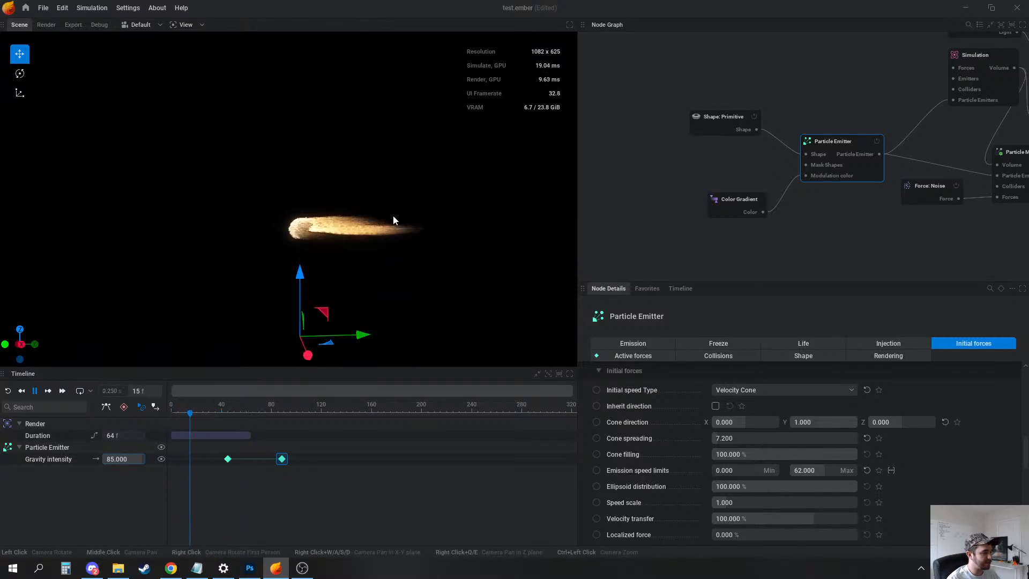
drag(823, 471, 786, 470)
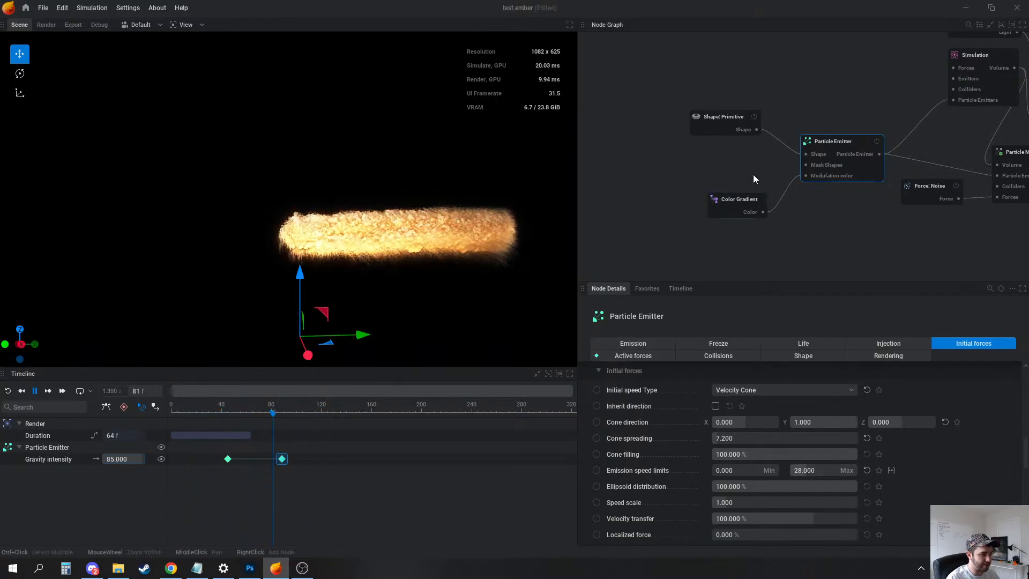
Change the Shape: Primitive node's type to Sphere
click(719, 116)
click(739, 372)
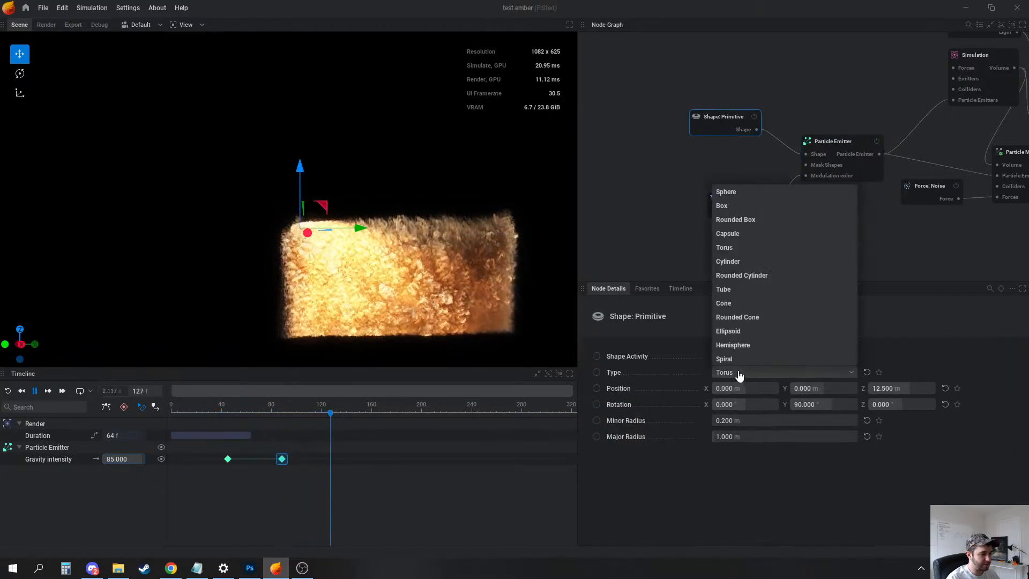
click(730, 194)
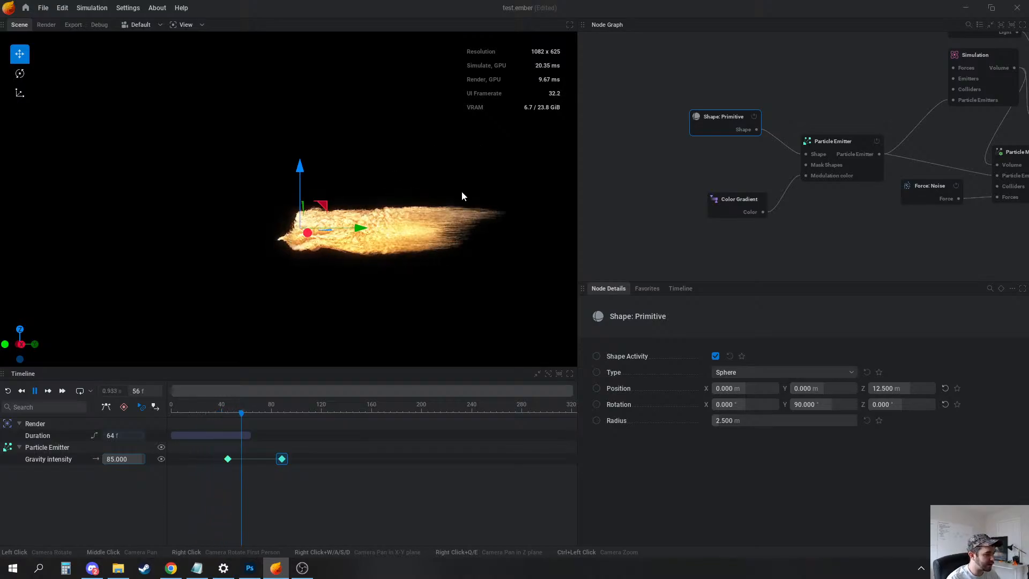
Delete the Particle Emitter's gravity intensity keyframes and replay the simulation
click(844, 142)
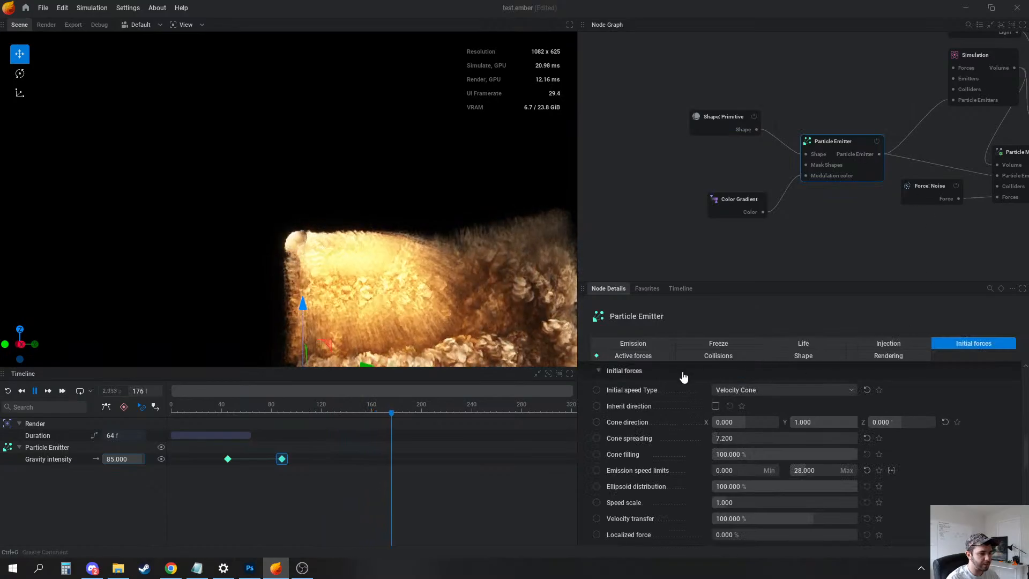
drag(349, 499, 217, 447)
key(Delete)
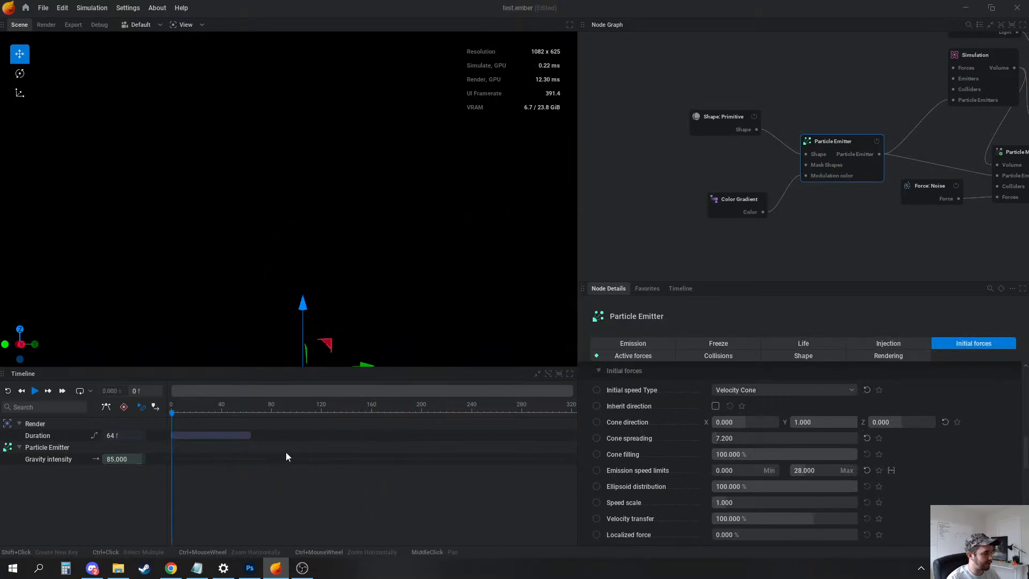
key(space)
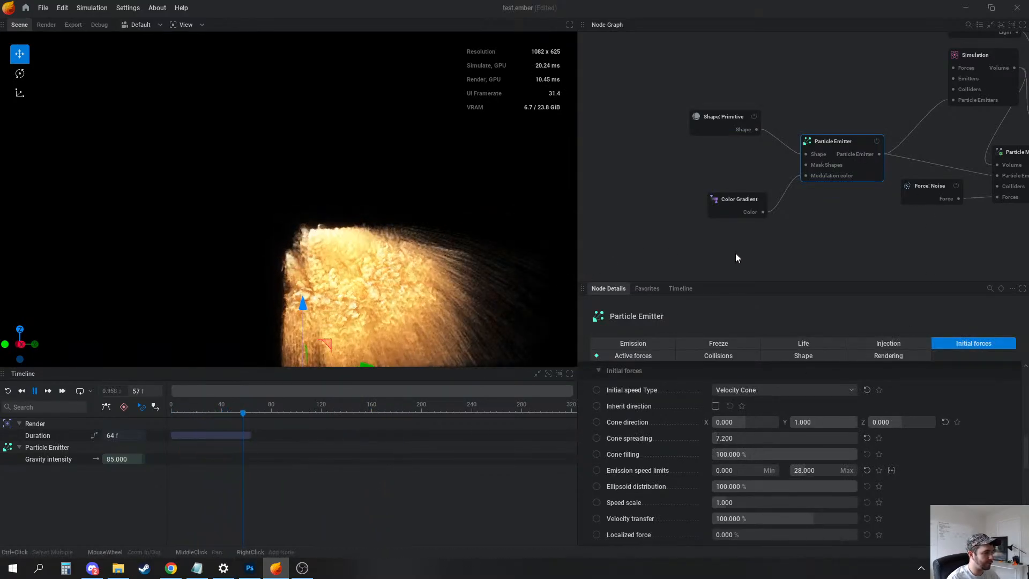
Set the Particle Emitter's ground bound to Bounce with particle friction from 75% to 100%, and resume the simulation
click(708, 355)
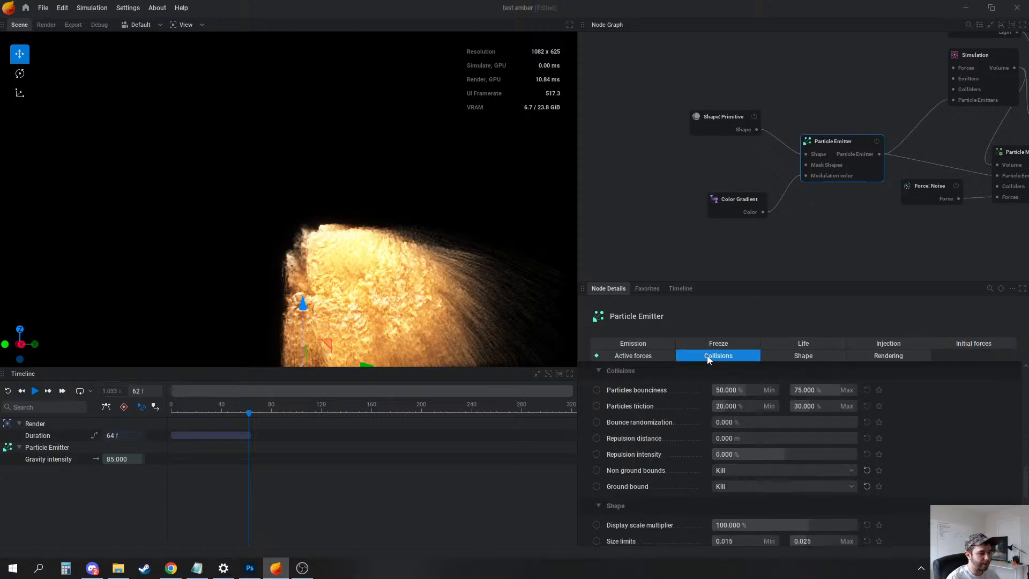
click(738, 488)
click(730, 472)
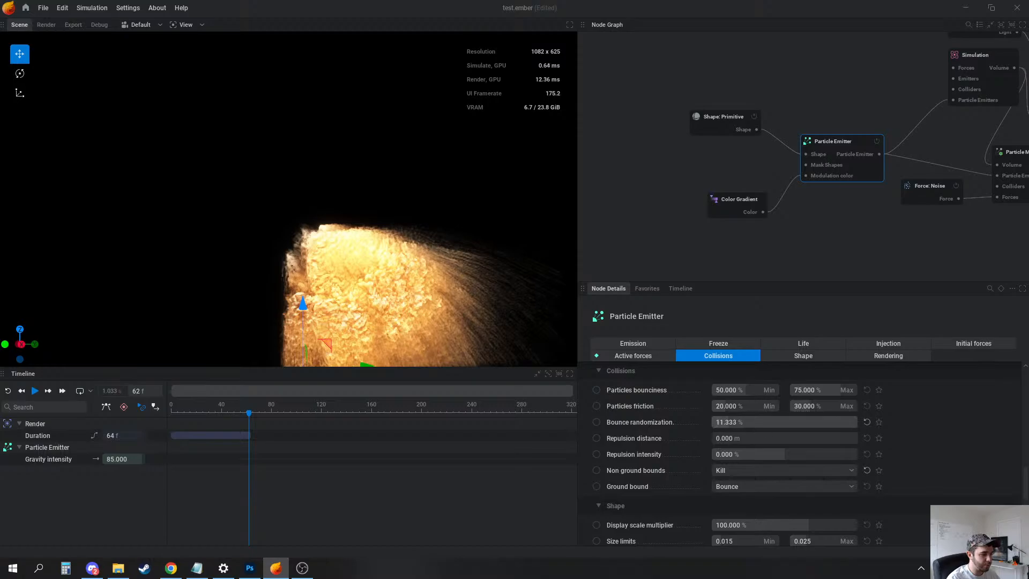
drag(825, 406, 869, 406)
drag(729, 405, 772, 406)
key(space)
drag(252, 260, 314, 264)
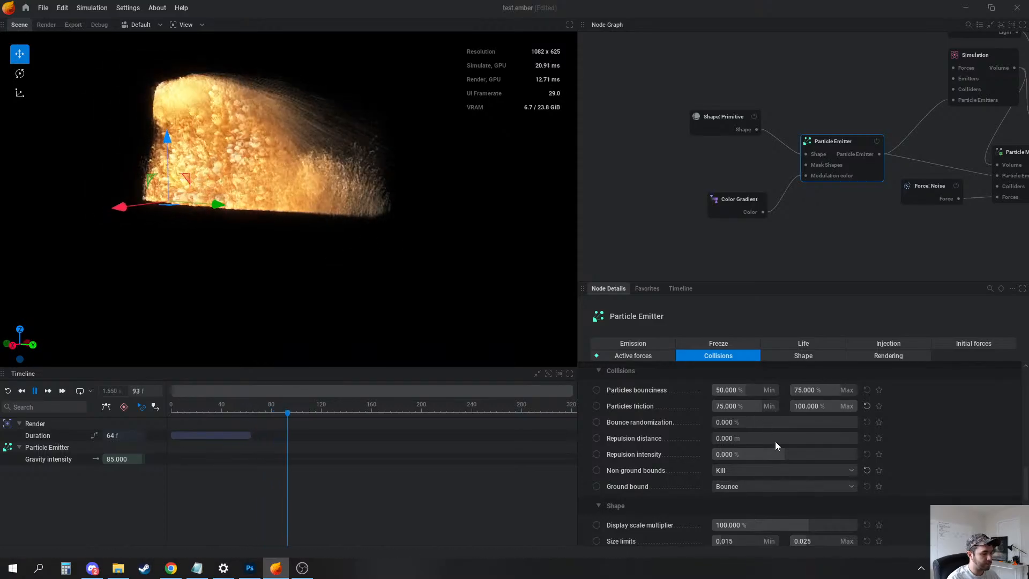
Set the particles bounciness to 29% minimum and 31.667% maximum, then restart the simulation to review the ground collisions
drag(747, 391, 732, 391)
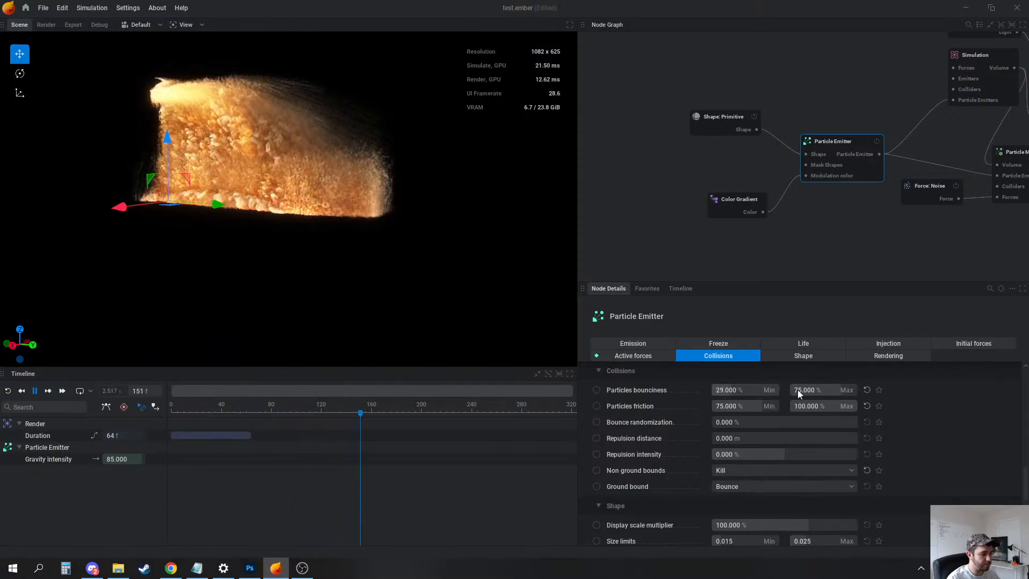
drag(799, 391, 785, 391)
key(r)
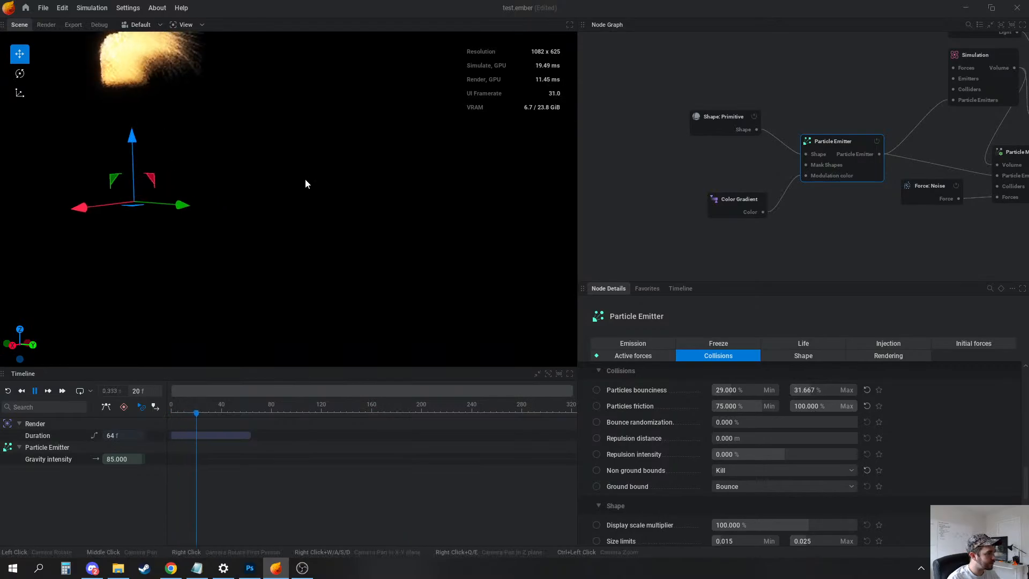
drag(322, 182, 362, 226)
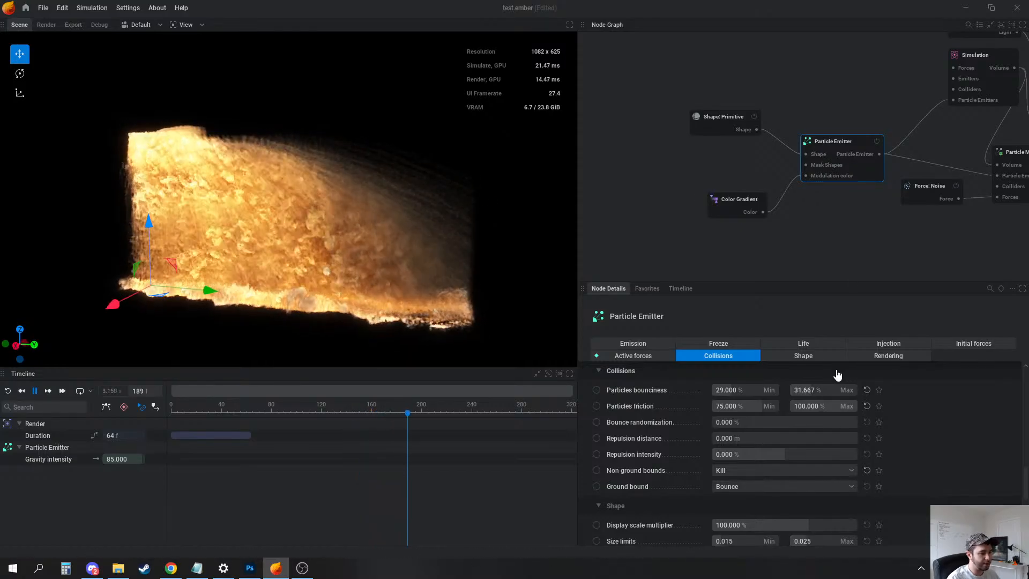
Delete the Color Gradient node and set the Particle Emitter's particles type to Lit
click(729, 207)
key(Delete)
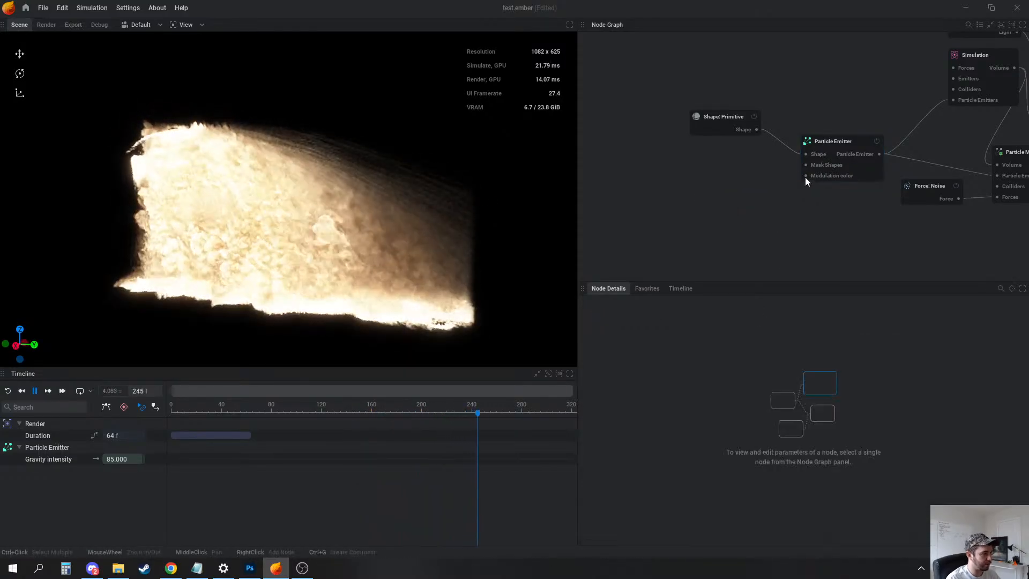
click(824, 145)
click(879, 356)
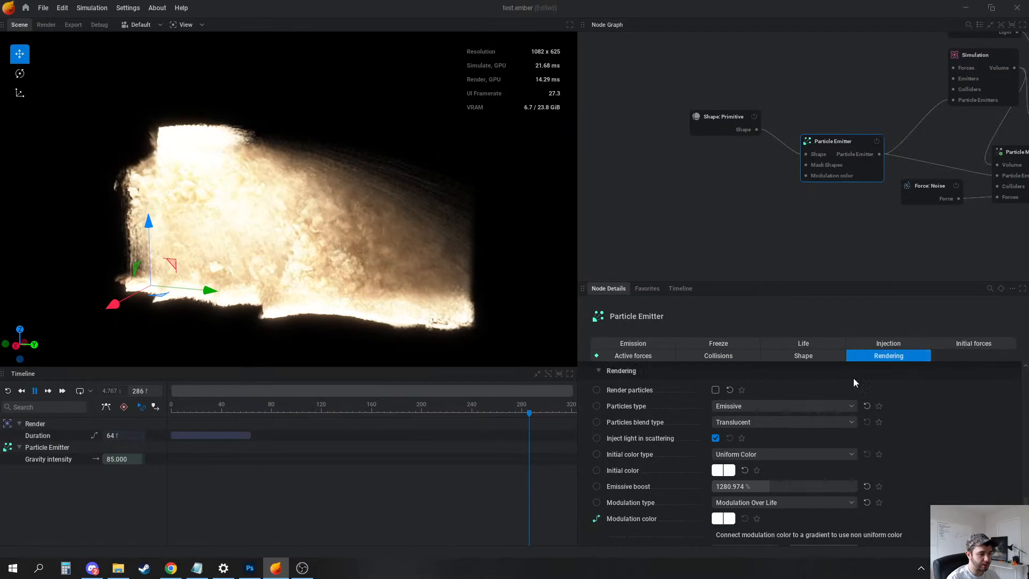
click(761, 406)
click(728, 415)
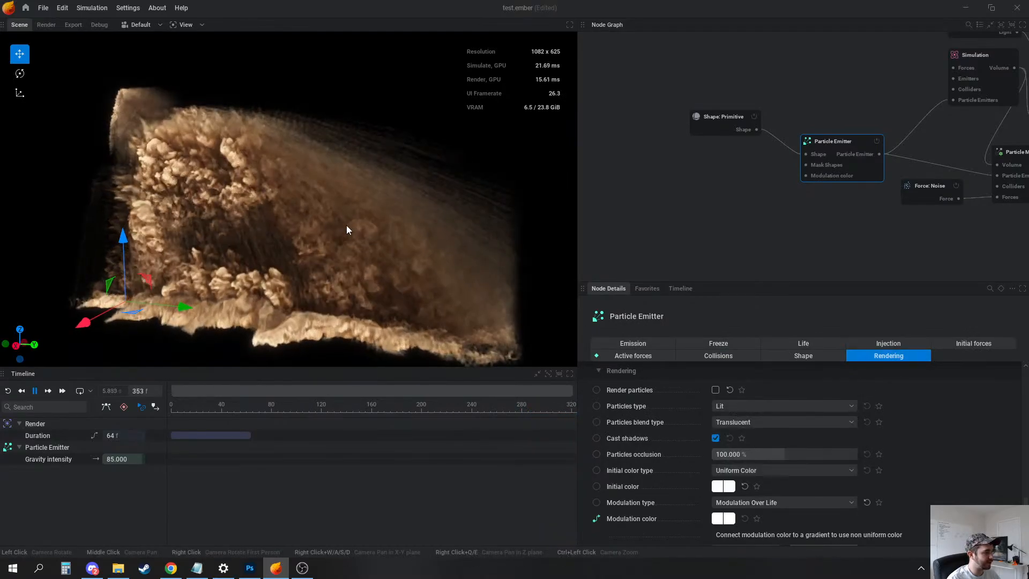
drag(346, 225, 412, 241)
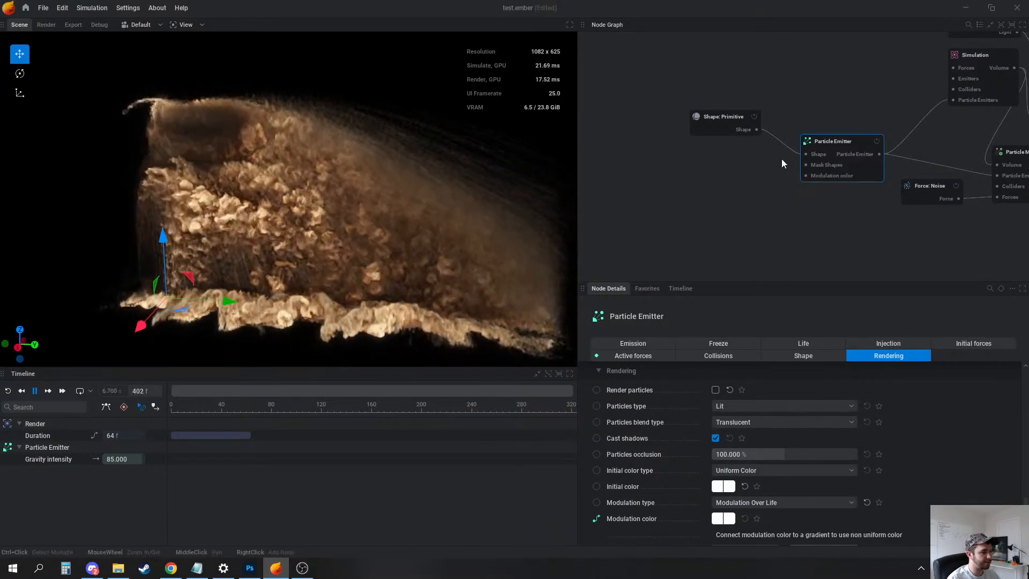
Change the Particle Emitter's initial speed type to Velocity Range
click(724, 122)
click(868, 144)
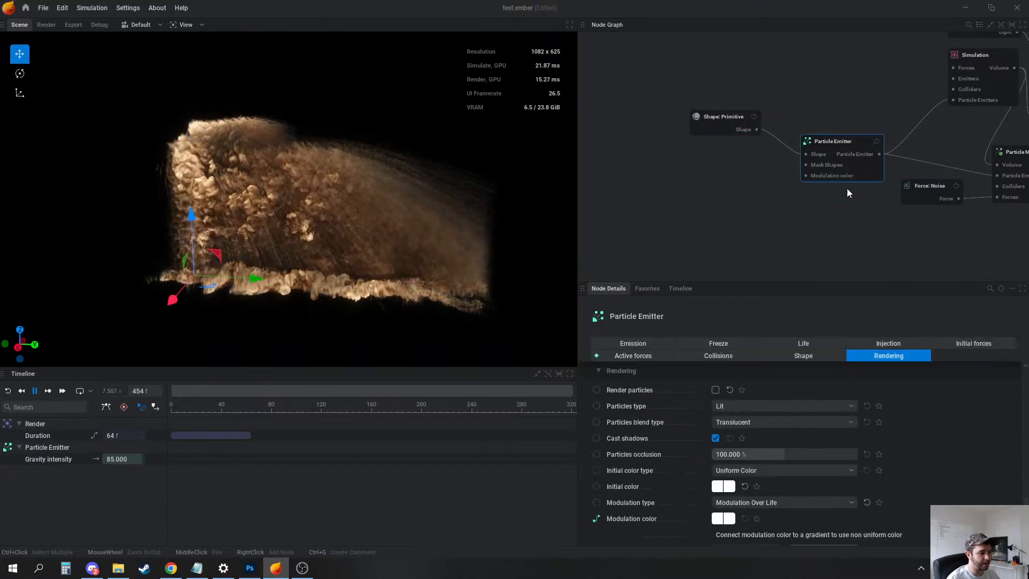
click(953, 343)
click(841, 388)
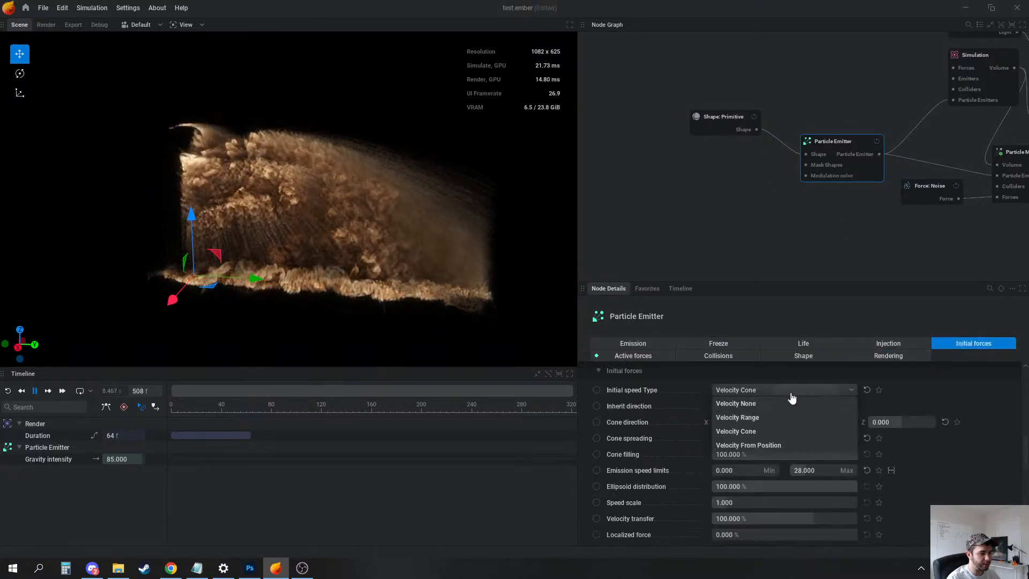
click(759, 417)
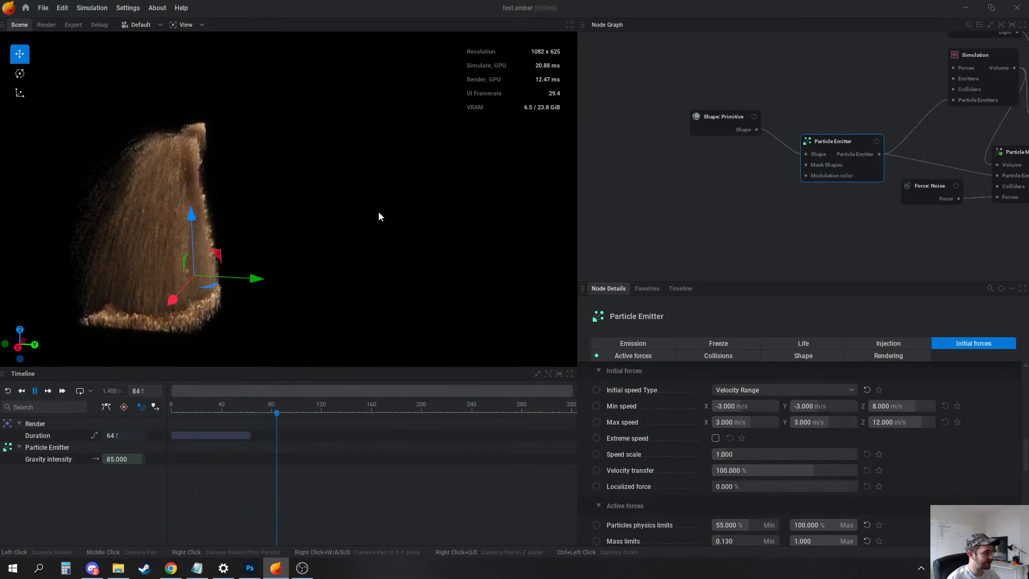
Move the sphere emitter shape to the edge of the simulation domain, at about Y -27.9 m and Z 12.66 m
click(793, 136)
drag(270, 158, 217, 159)
drag(318, 236, 236, 207)
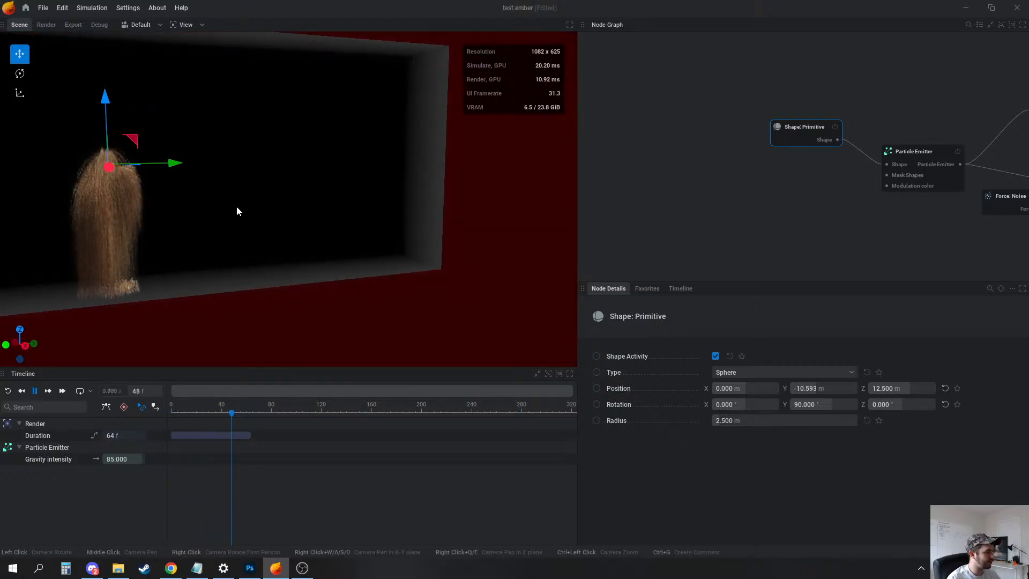
middle_drag(236, 207, 345, 234)
drag(350, 234, 310, 233)
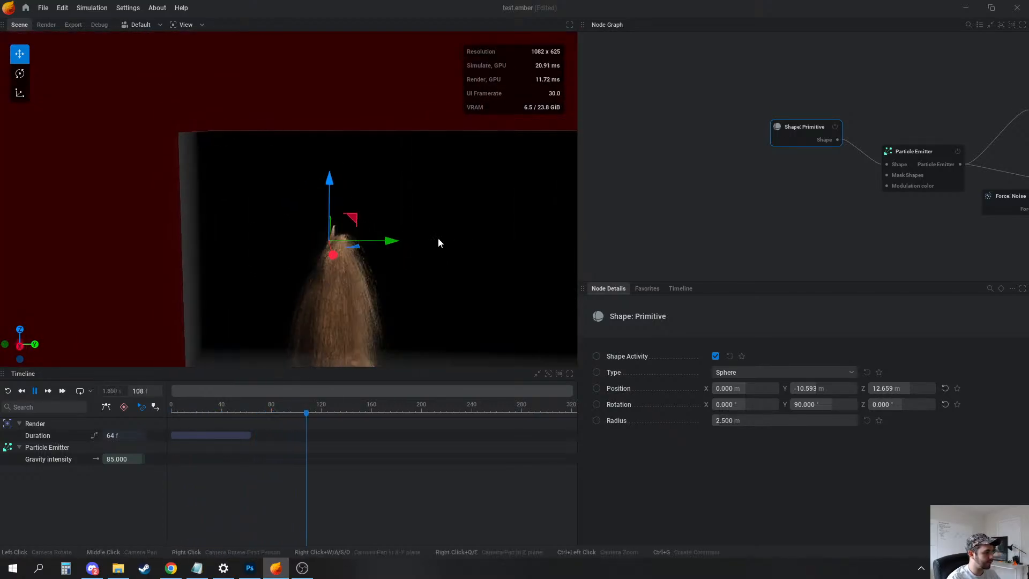
drag(392, 237, 258, 232)
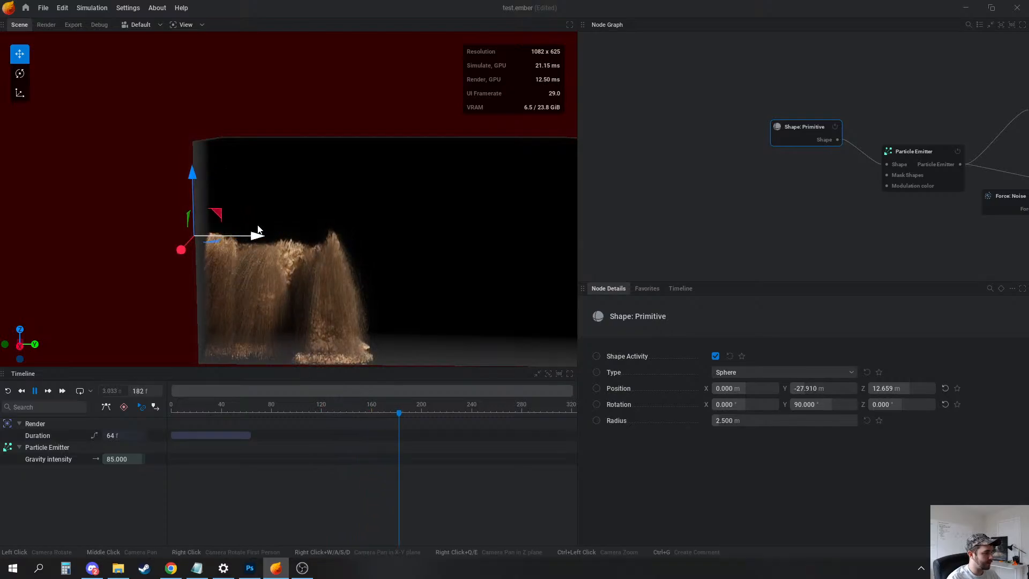
Animate the sphere's Y position with keyframes from -27.91 m at frame 0 to 50 m at frame 196, and play the simulation
click(596, 388)
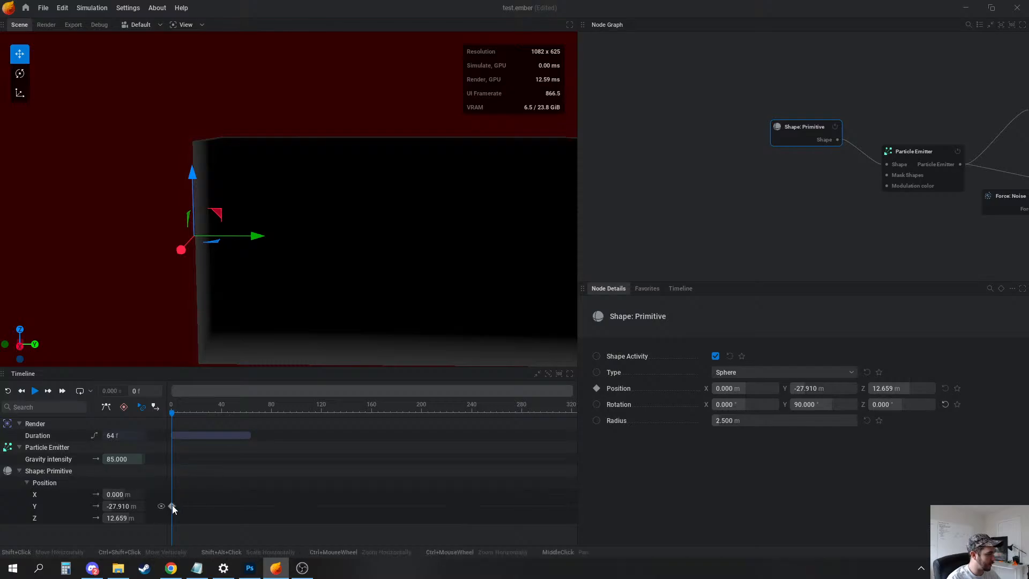
shift+click(416, 506)
double_click(417, 507)
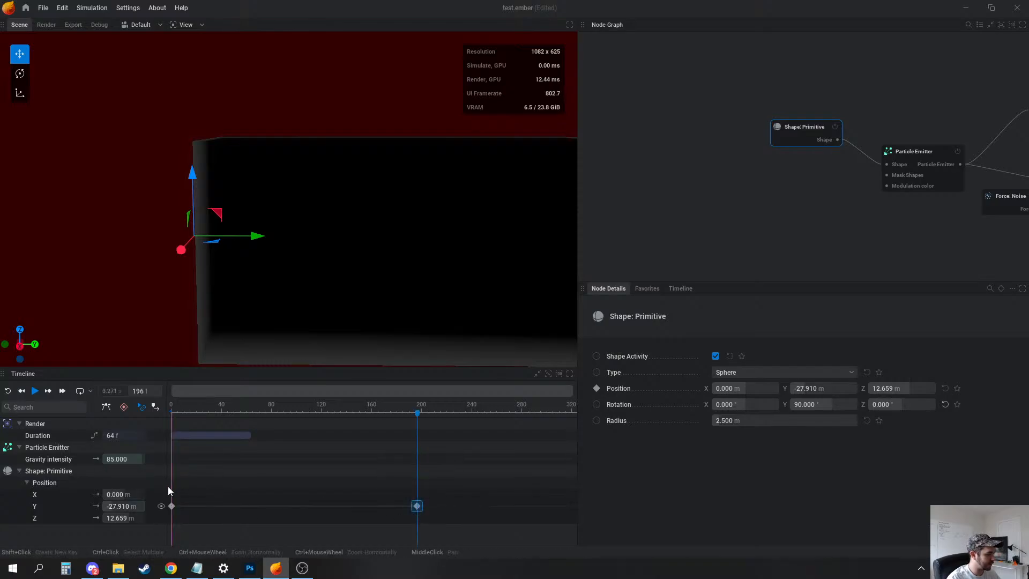
drag(123, 506, 158, 506)
key(space)
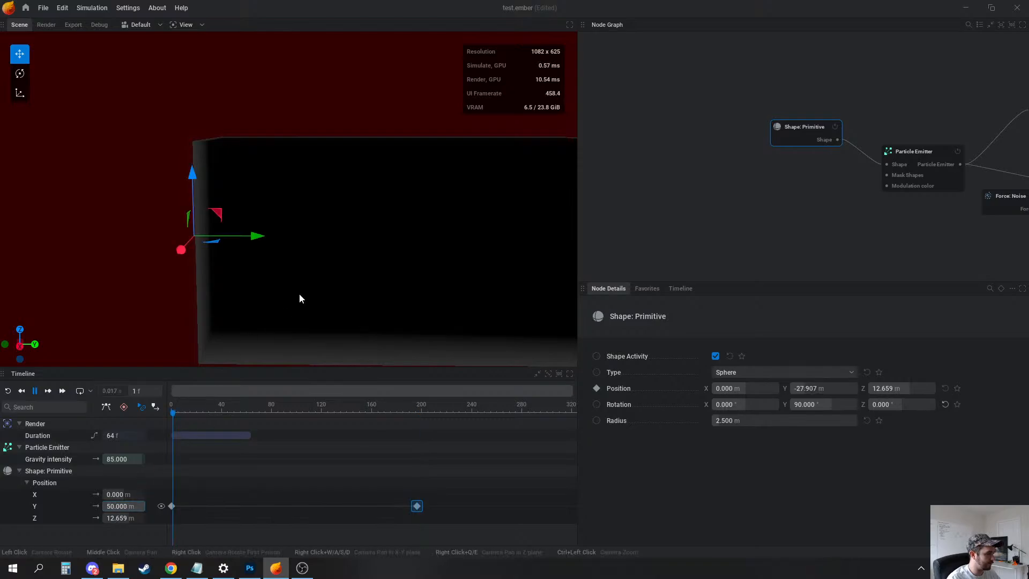
Reduce the sphere emitter shape's radius to 0.667 m and restart the simulation
click(603, 173)
middle_drag(522, 261, 380, 246)
scroll(381, 246, up, 2)
scroll(372, 259, down, 1)
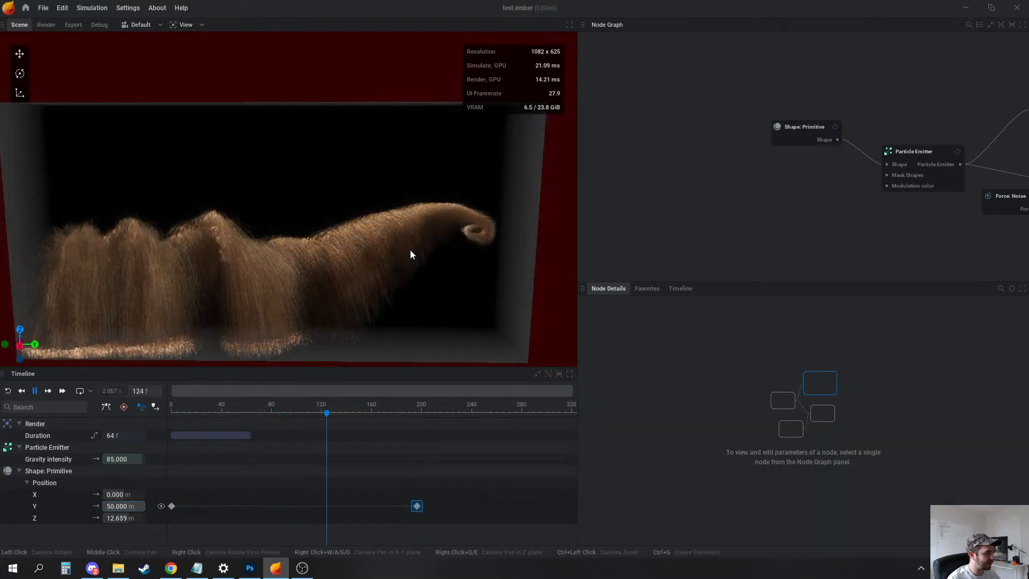
drag(401, 262, 403, 260)
click(890, 161)
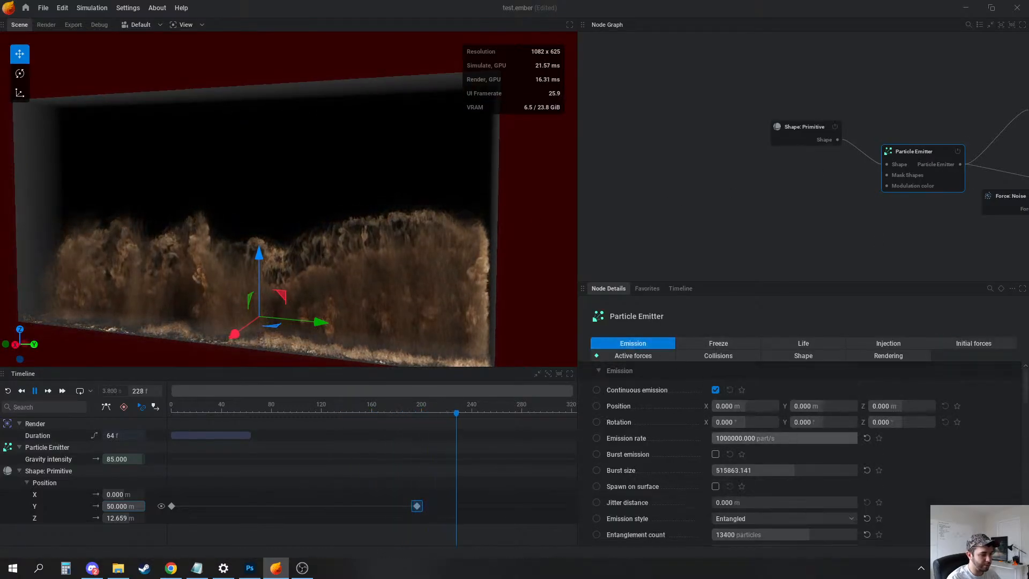
click(661, 142)
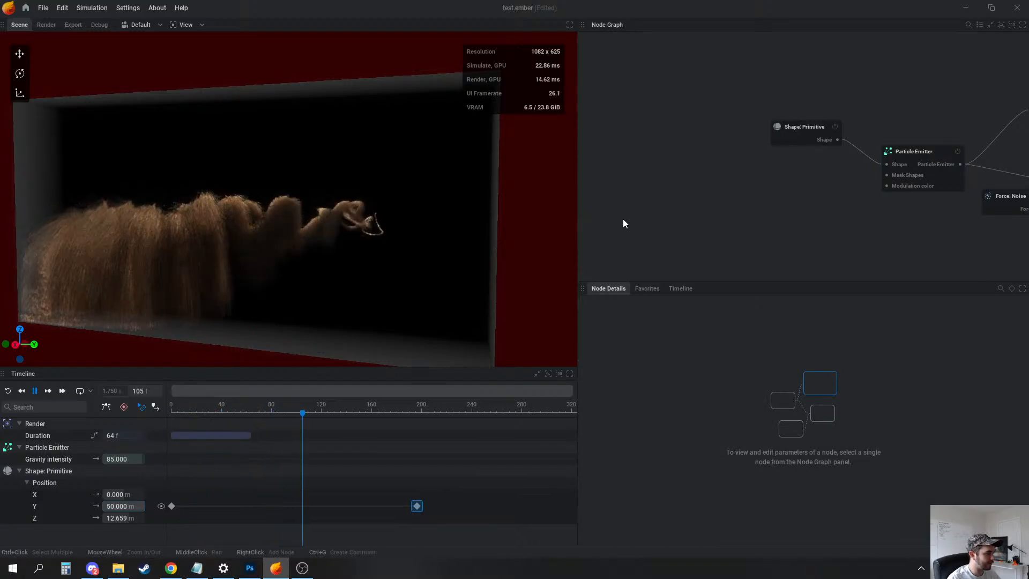
click(804, 131)
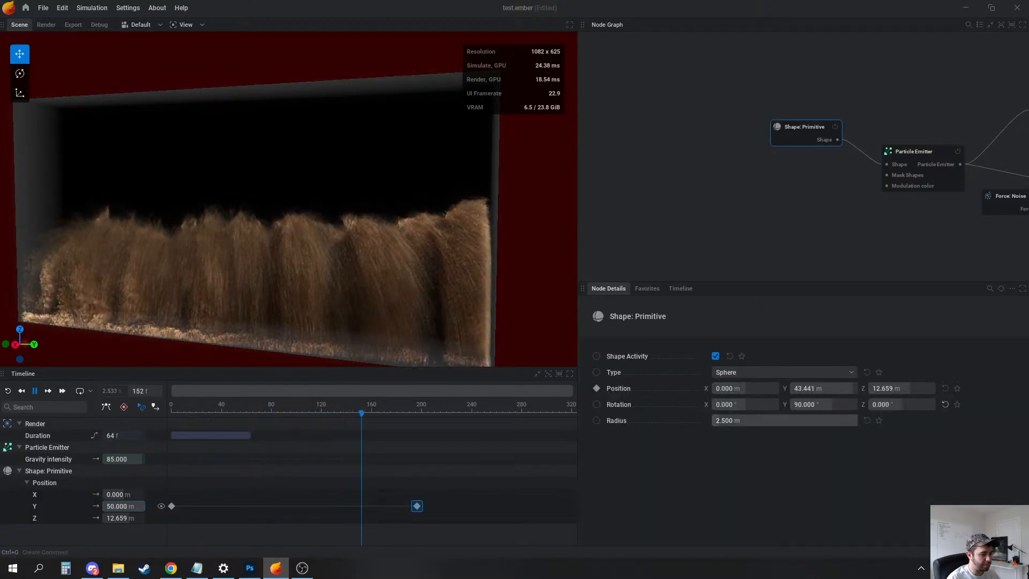
drag(795, 421, 742, 420)
key(r)
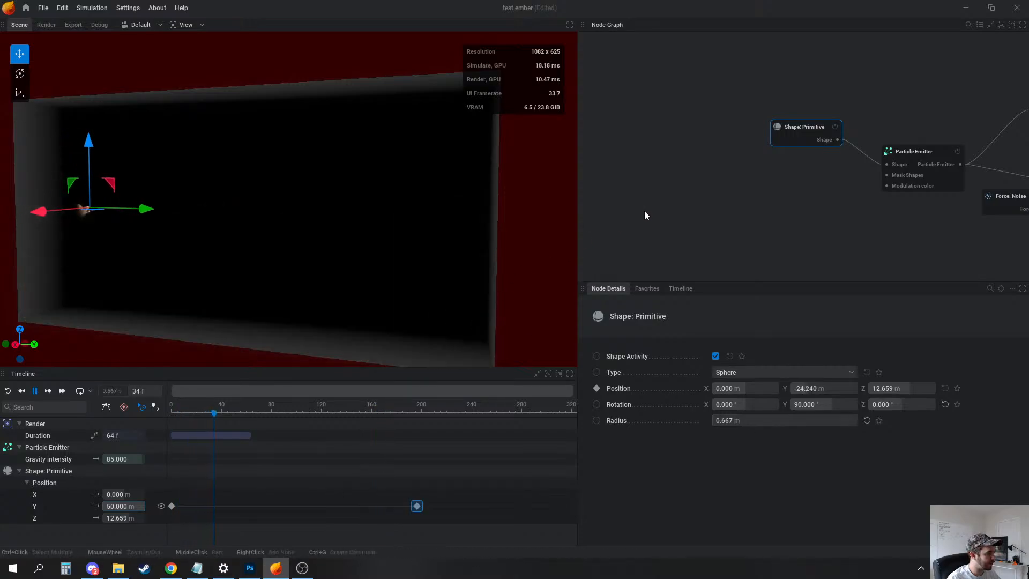
click(643, 212)
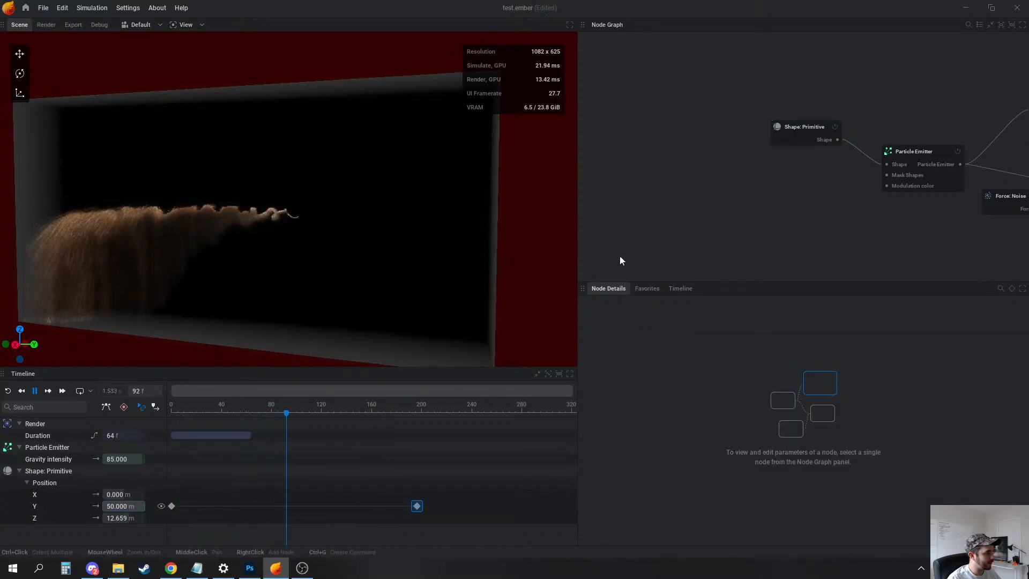
Switch the Particle Emitter's initial speed type to Velocity Cone and resume the simulation
key(space)
middle_drag(843, 169, 753, 169)
click(798, 181)
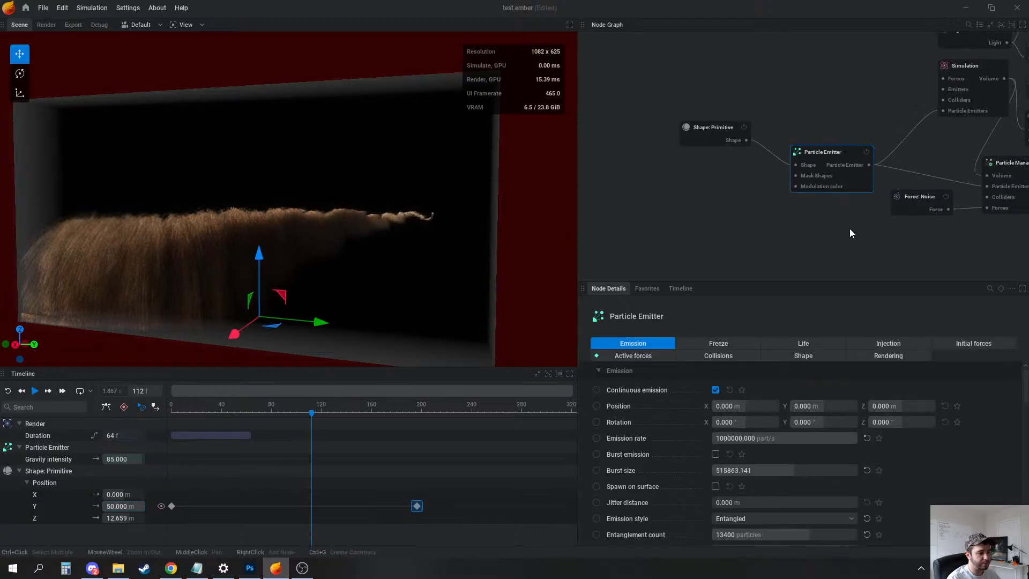
click(944, 343)
click(850, 390)
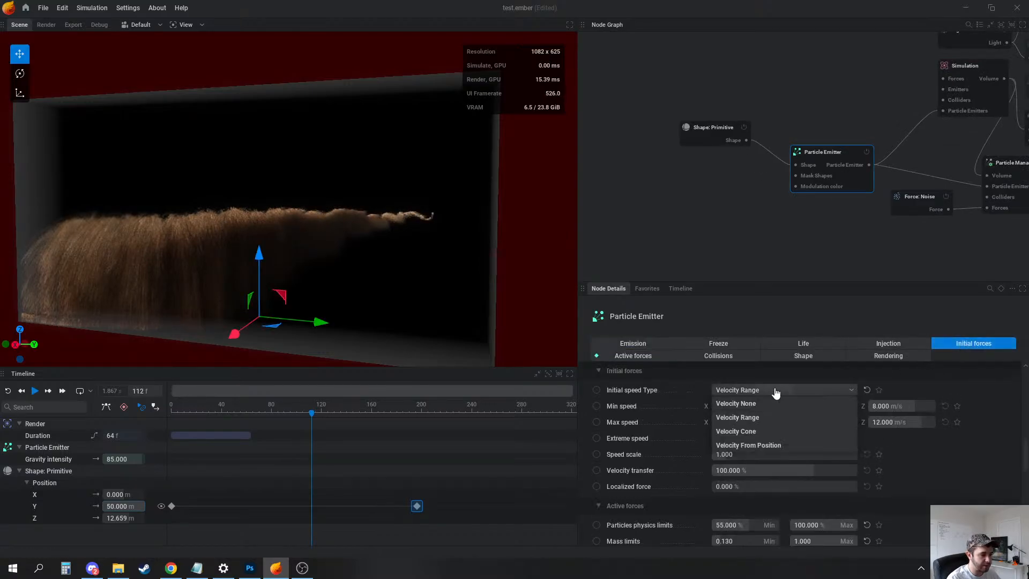
click(757, 431)
key(space)
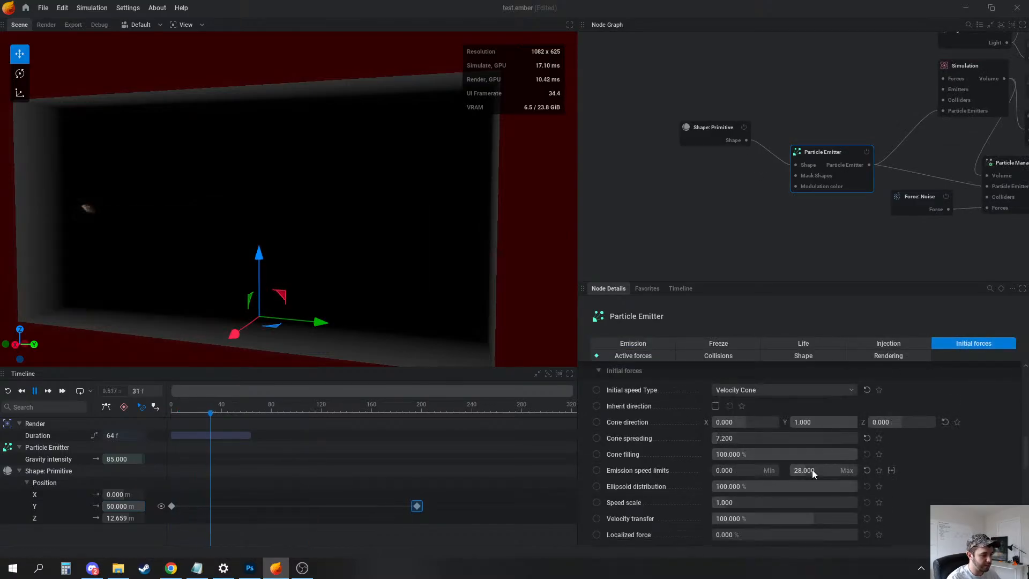
Set the Particle Emitter's maximum emission speed to 30.4 and its cone spreading to 19.2
drag(811, 469, 817, 470)
drag(460, 249, 375, 251)
drag(745, 438, 778, 438)
scroll(745, 516, down, 1)
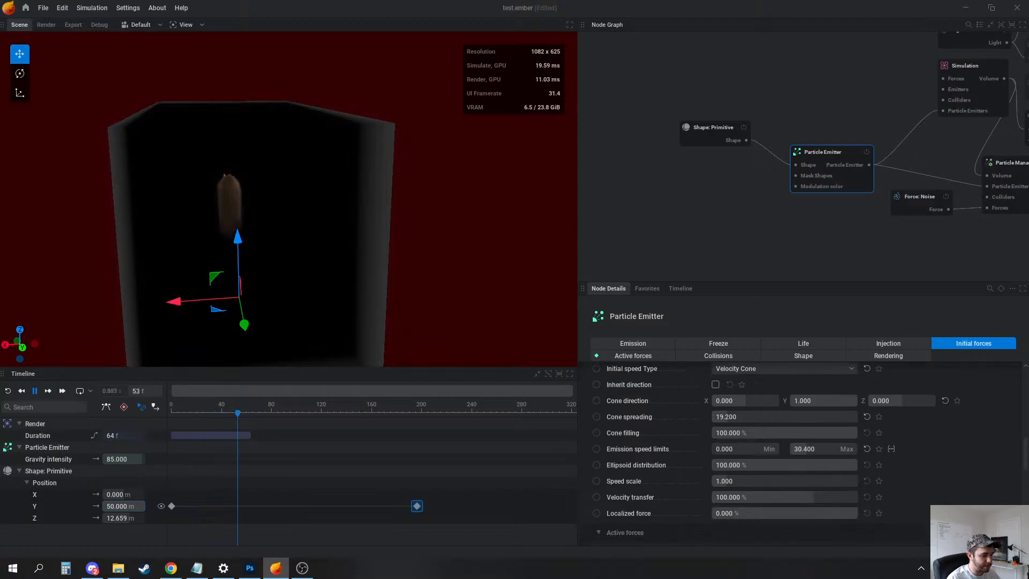
Try a localized force of 100 %, reset it to default, and enable Inherit direction for the velocity cone
drag(715, 513, 858, 513)
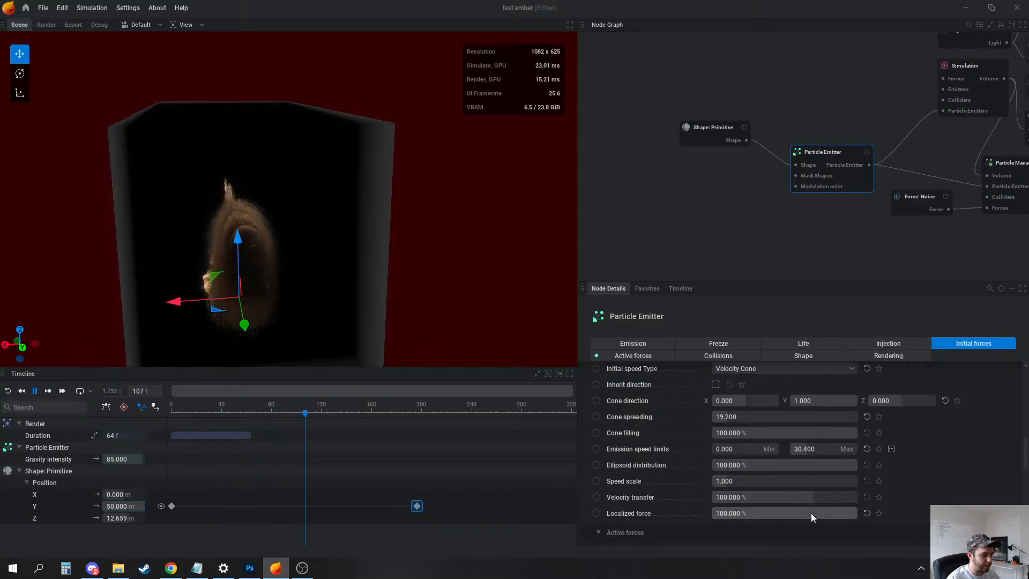
click(867, 513)
click(715, 384)
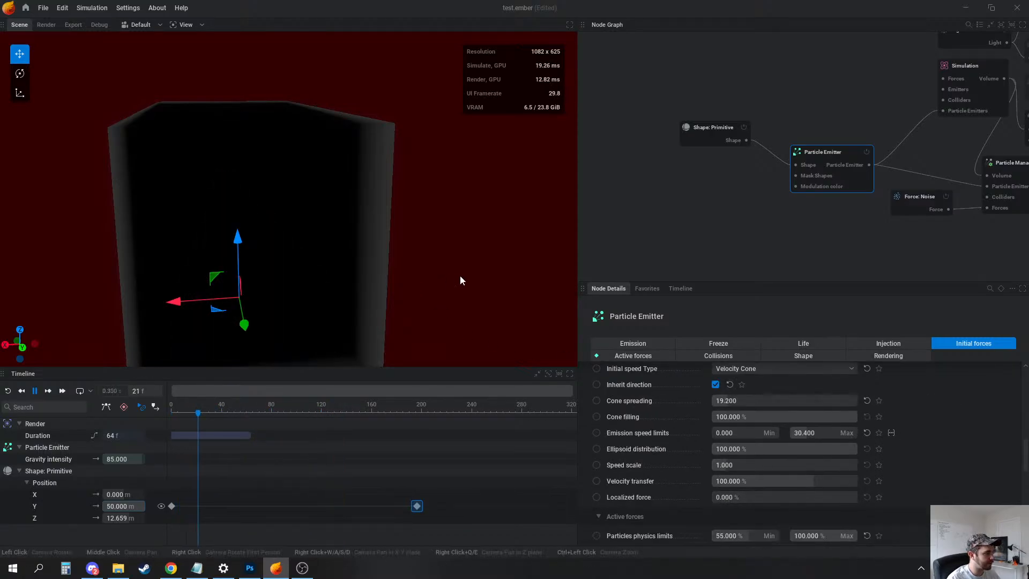
drag(460, 275, 434, 253)
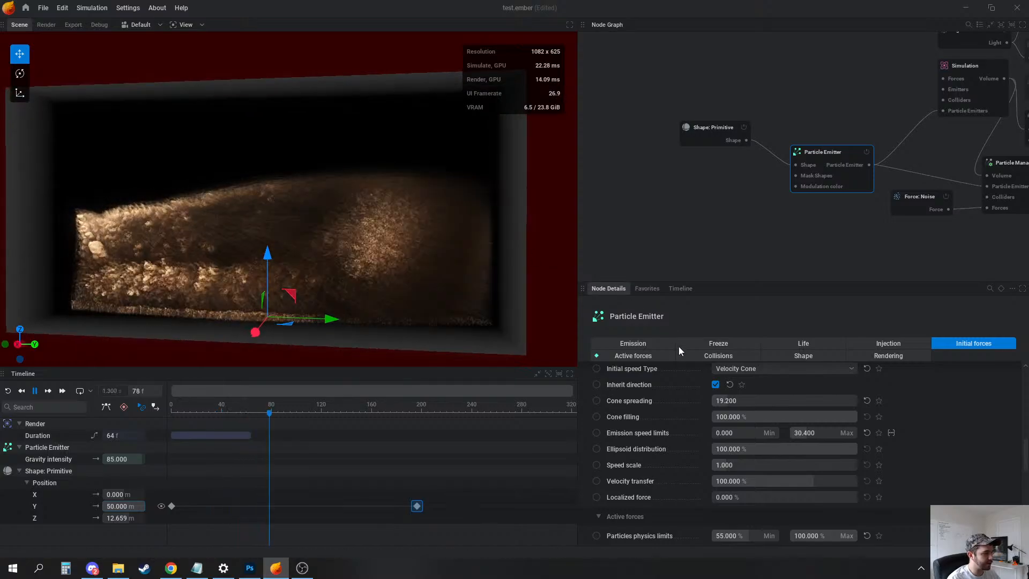
Lower the maximum emission speed to 12, restart the simulation, and inspect the falling particles up close
drag(805, 432, 798, 432)
key(r)
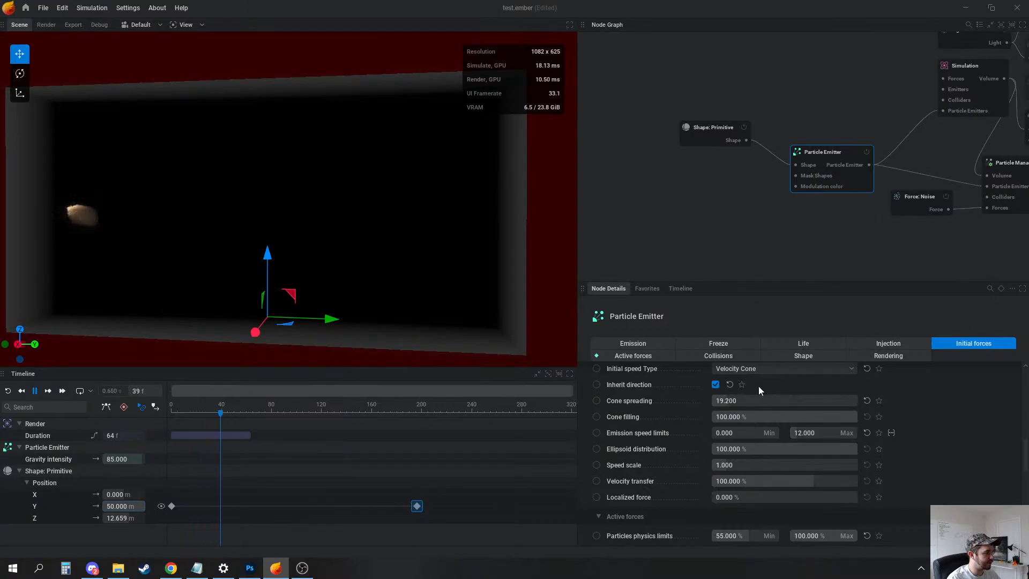
click(692, 276)
drag(397, 276, 368, 287)
scroll(320, 268, up, 4)
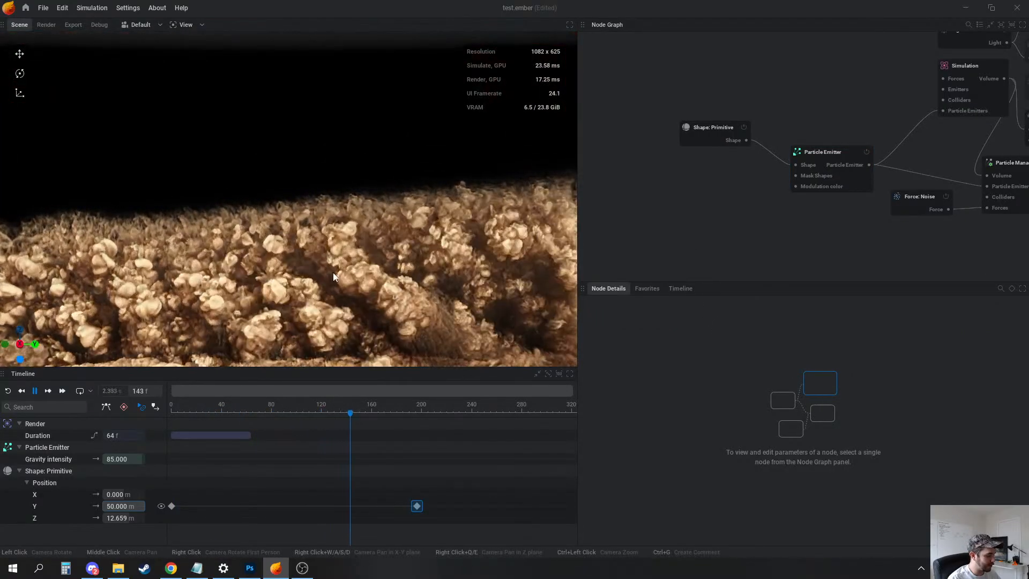
scroll(390, 284, down, 5)
Set the Particle Emitter's maximum emission speed to 4.8 and restart the simulation
click(805, 184)
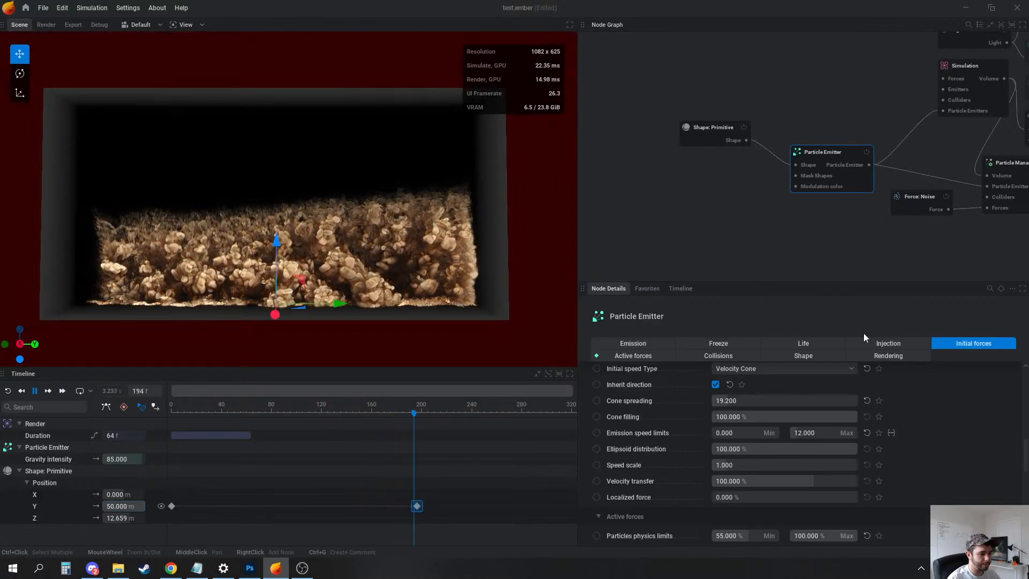
drag(816, 433, 801, 433)
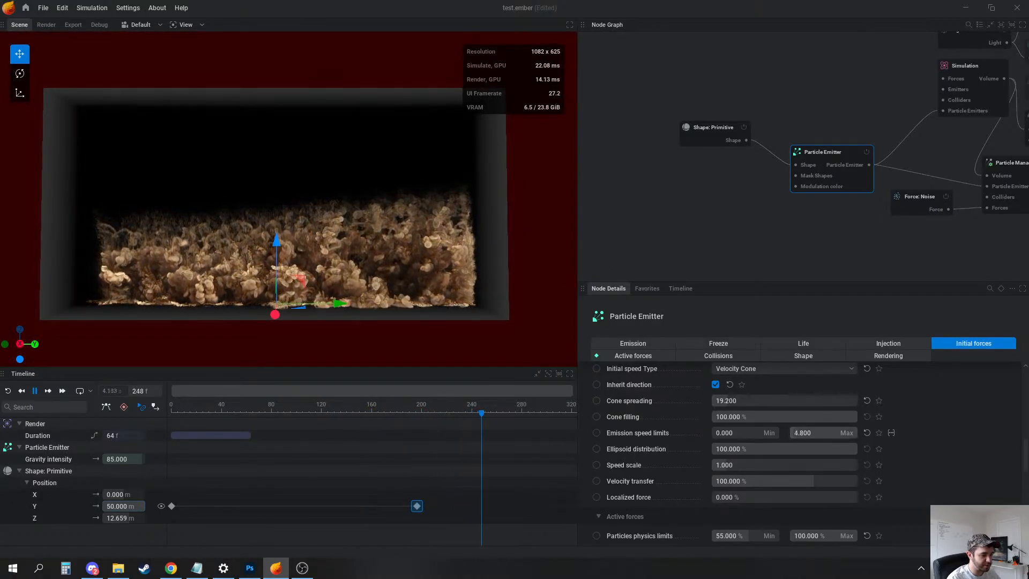
key(r)
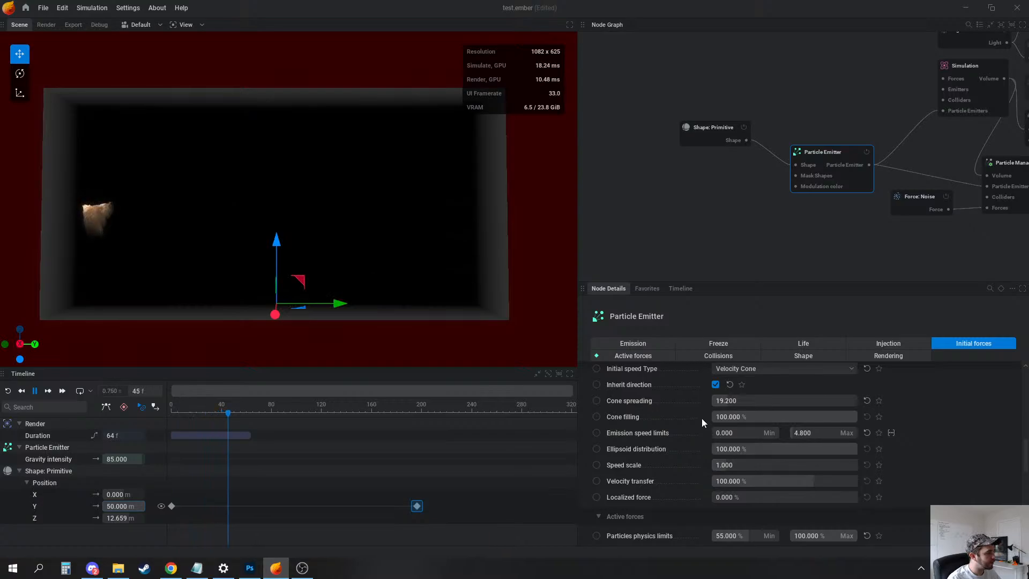
scroll(397, 242, up, 2)
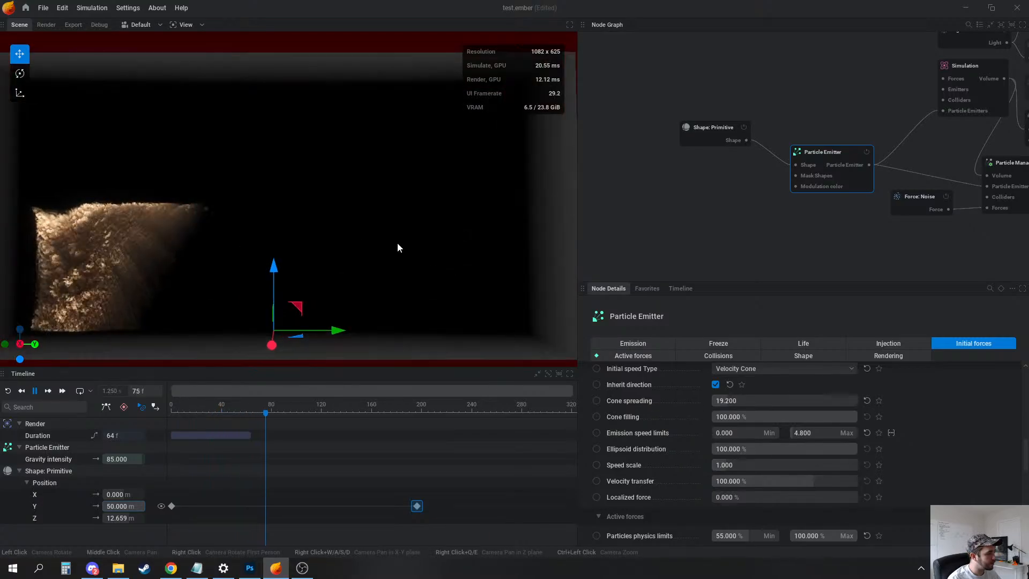
drag(432, 246, 284, 276)
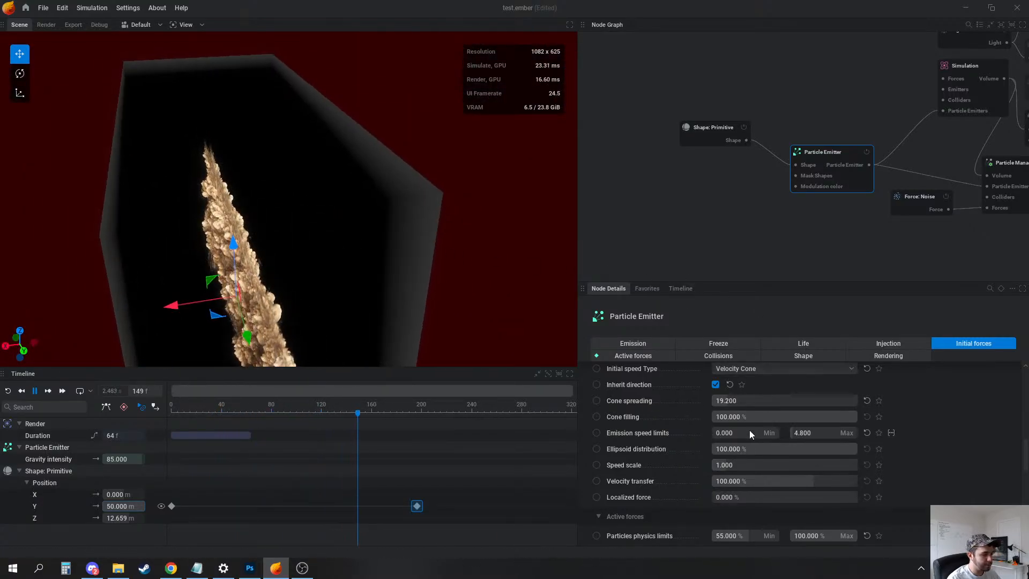
Widen the velocity cone's spreading to 53.4 and check the spread in the running simulation
drag(731, 401, 755, 401)
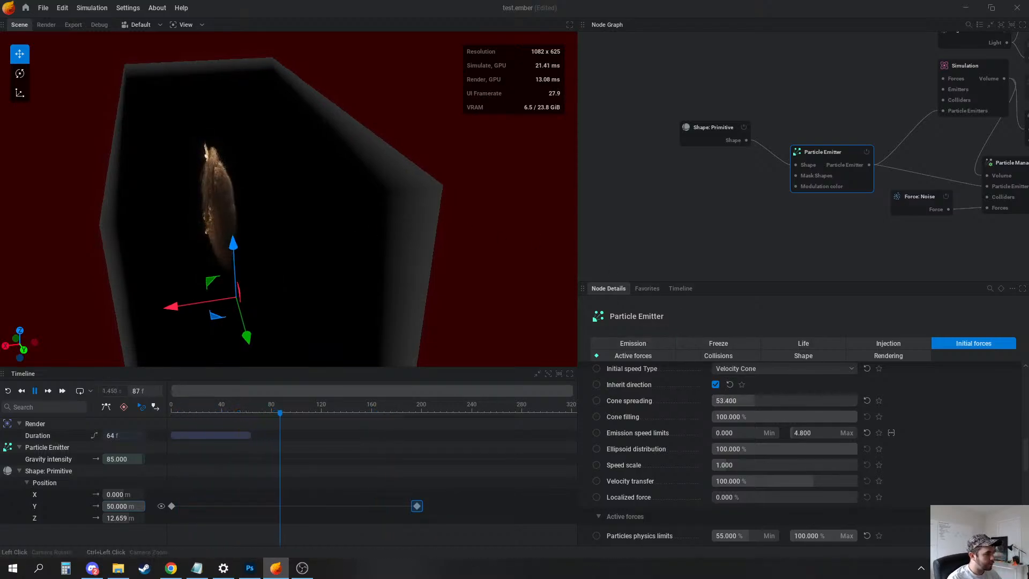
key(space)
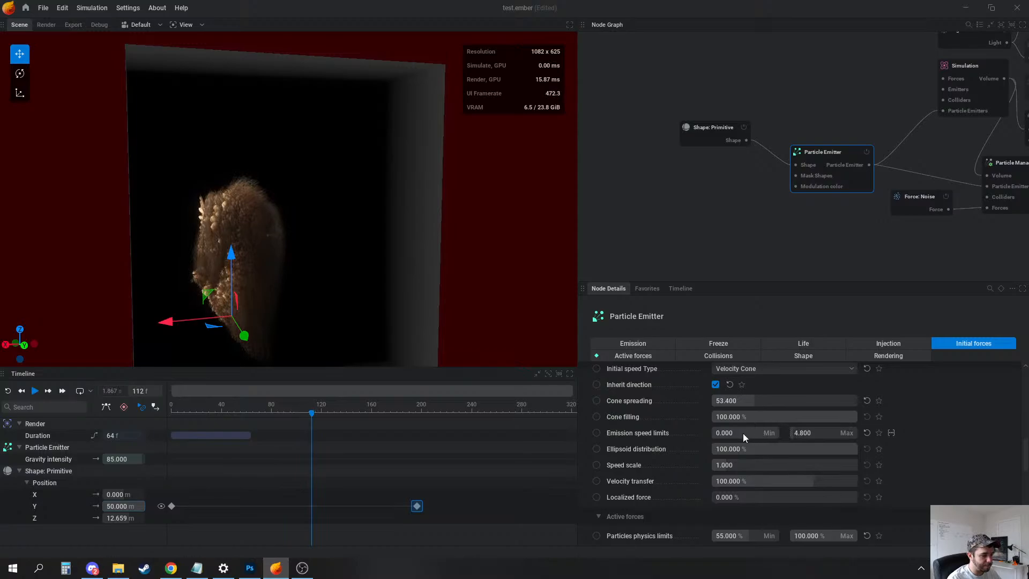
key(space)
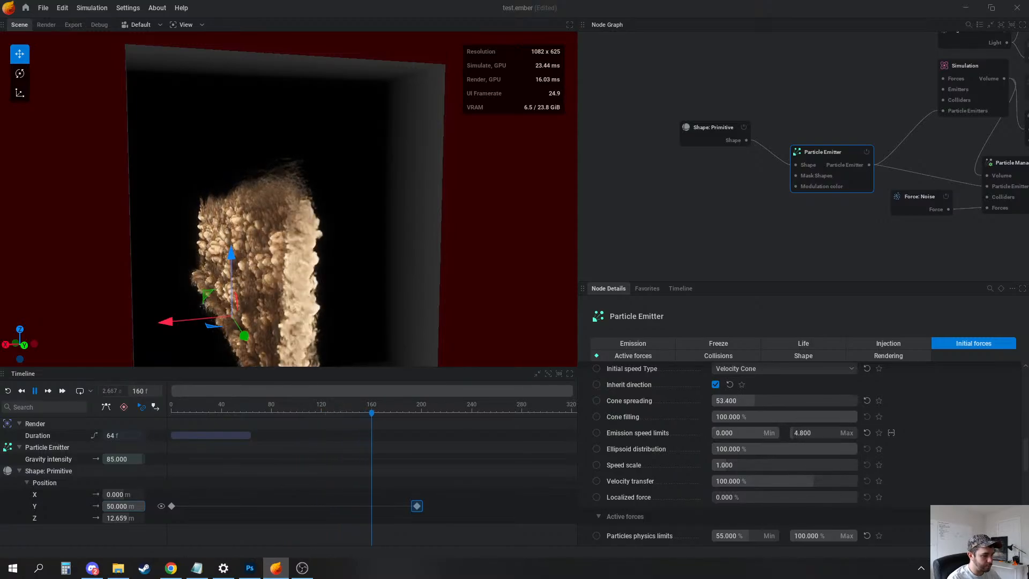
Set the minimum emission speed to 3.2, restart the simulation, and inspect the particle stream up close
drag(767, 433, 768, 433)
key(r)
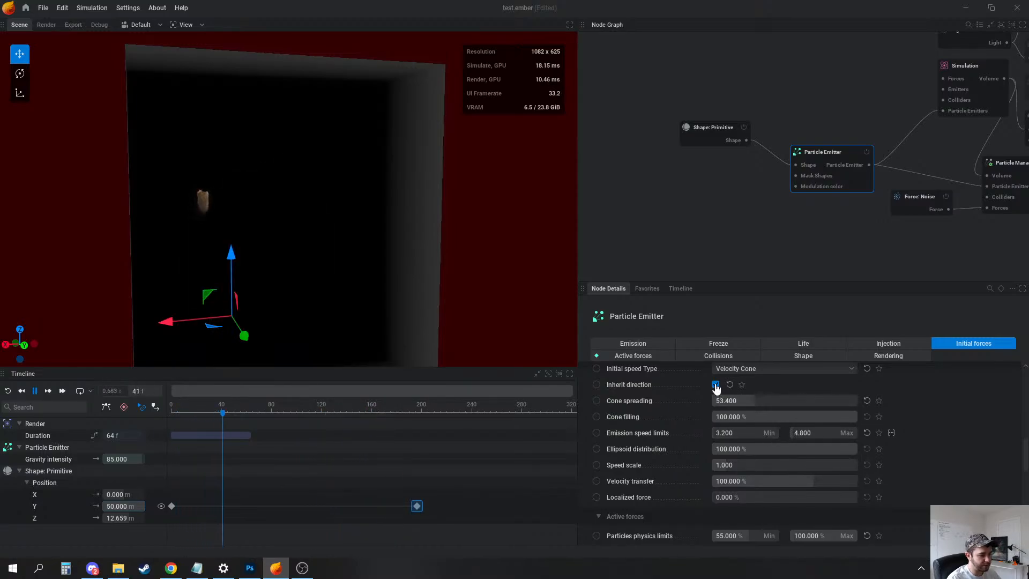
drag(369, 235, 466, 236)
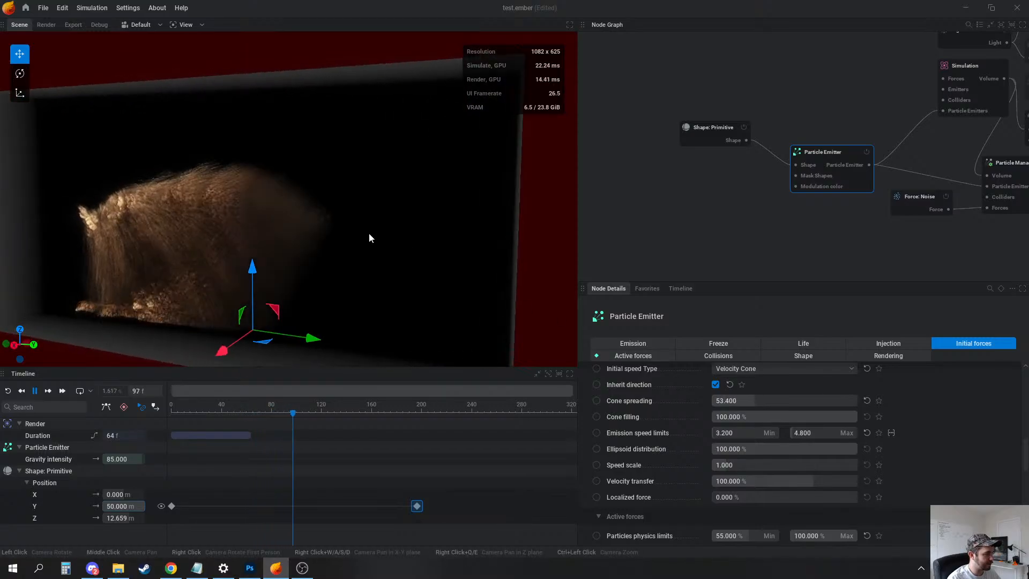
drag(369, 238, 439, 233)
scroll(423, 250, up, 3)
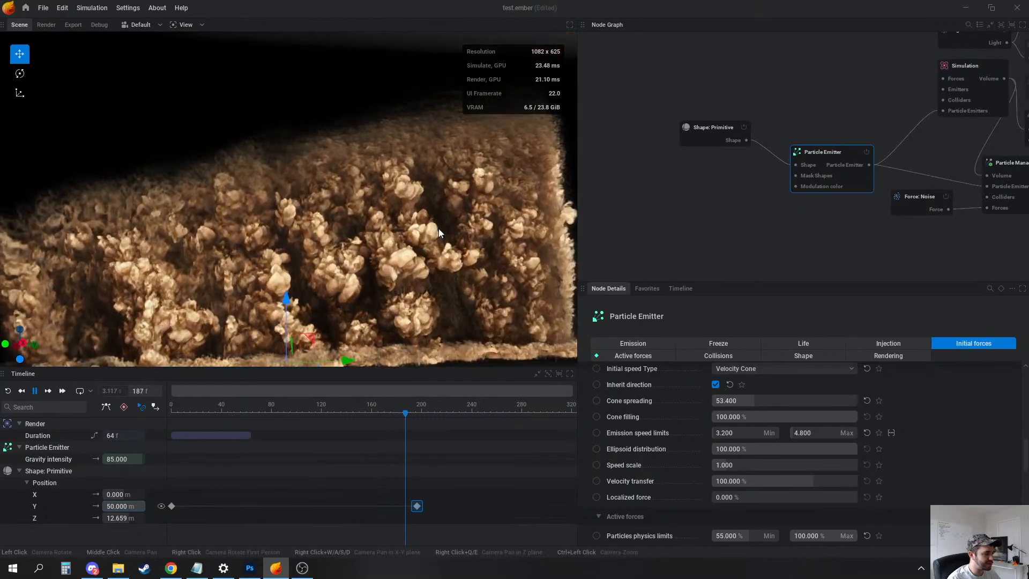
Reduce the Simulation node's vorticity intensity to 20.667 % and run the simulation again
key(space)
middle_drag(762, 229, 735, 228)
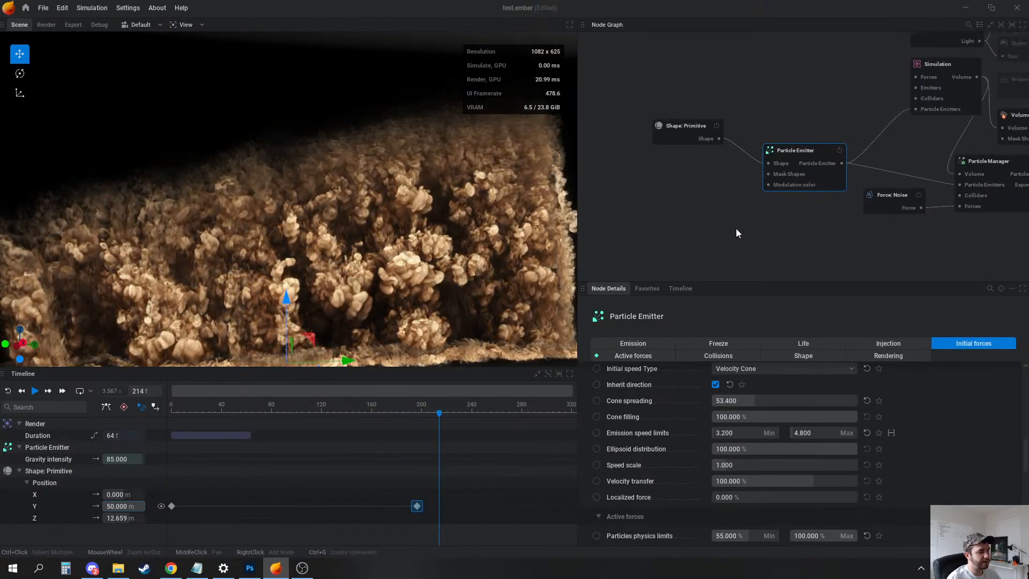
middle_drag(870, 130, 752, 192)
click(830, 126)
click(974, 344)
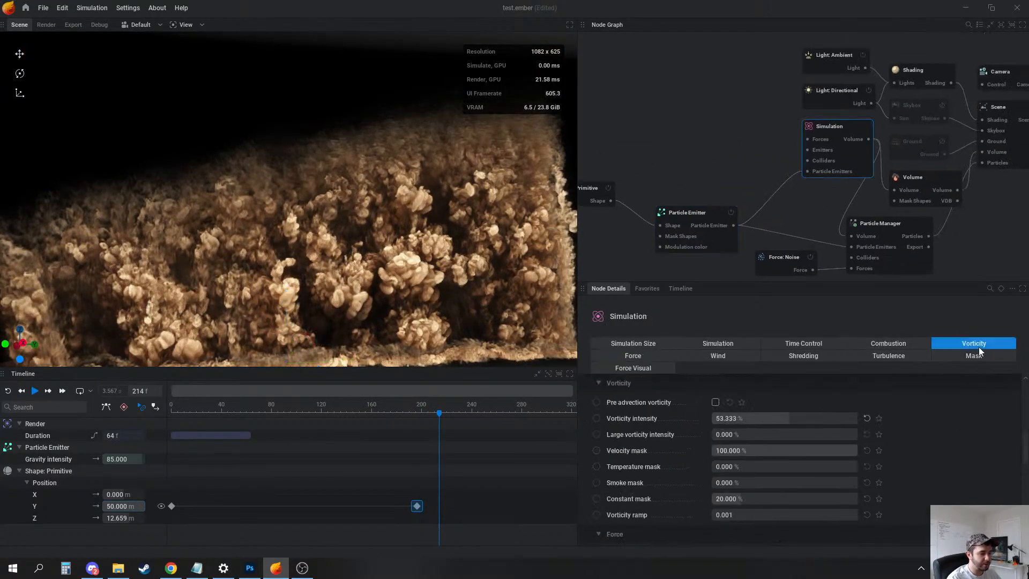
drag(790, 418, 746, 419)
key(space)
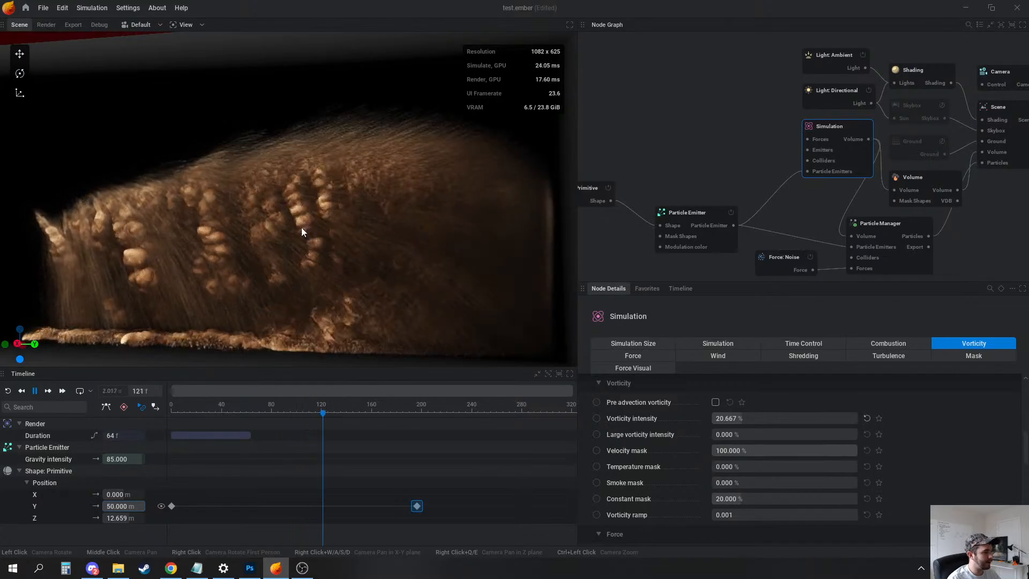
Pause the simulation and set the Volume node's smoke dilate to 285 % and dilate softness to 500 %
key(space)
click(894, 179)
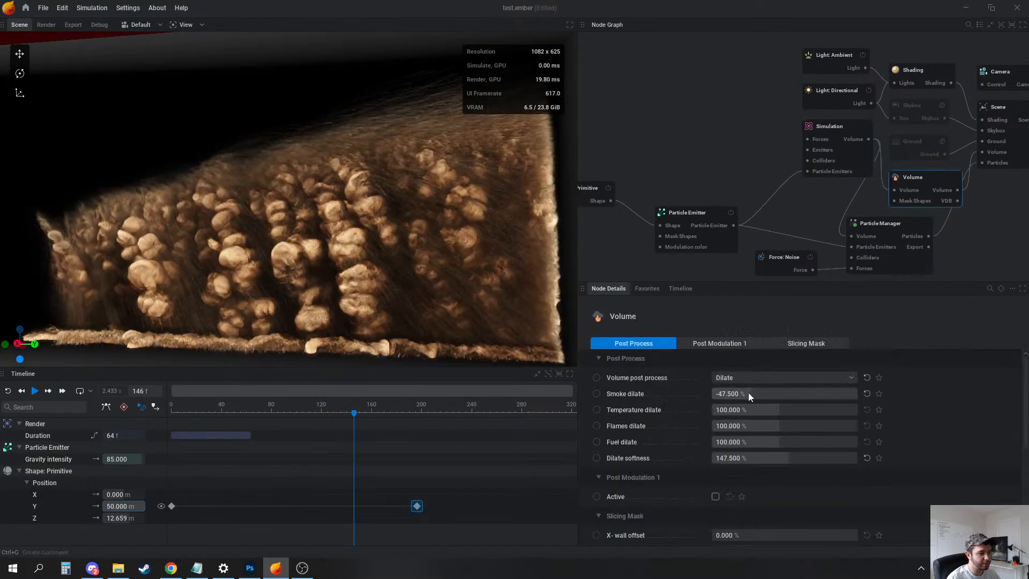
drag(761, 395, 810, 394)
drag(794, 458, 836, 458)
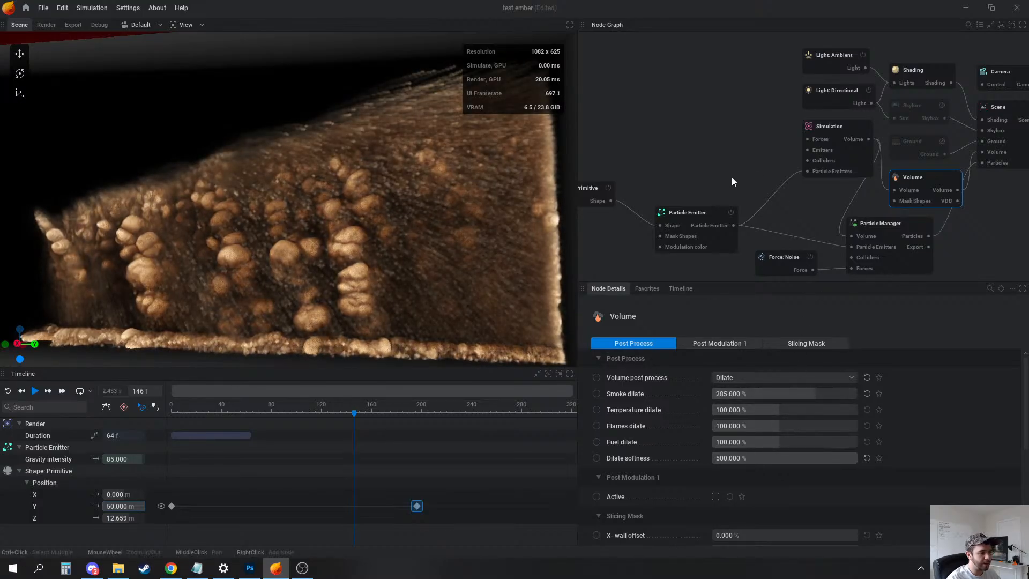
Adjust the Particle Emitter's smoke injection to 8.295 % and replay the simulation
click(697, 220)
click(890, 344)
mouse_move(817, 408)
mouse_down()
mouse_move(788, 407)
mouse_move(810, 407)
mouse_up()
key(space)
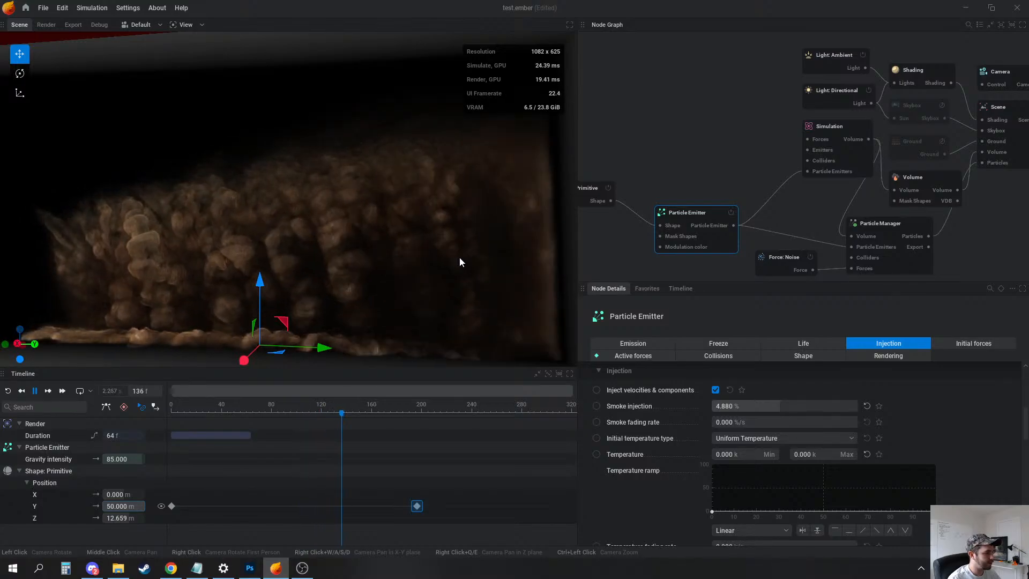
middle_drag(453, 224, 461, 236)
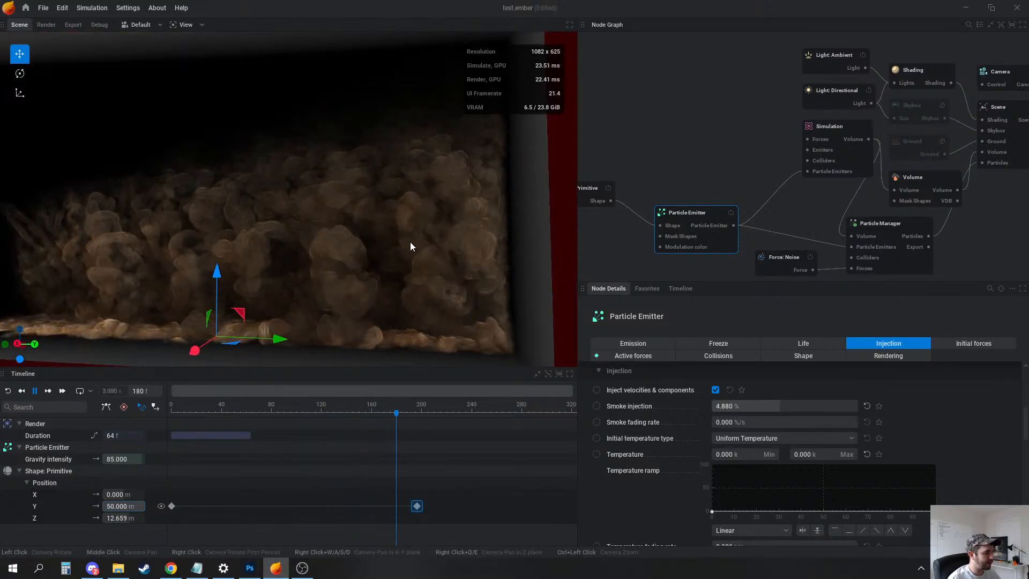
click(789, 406)
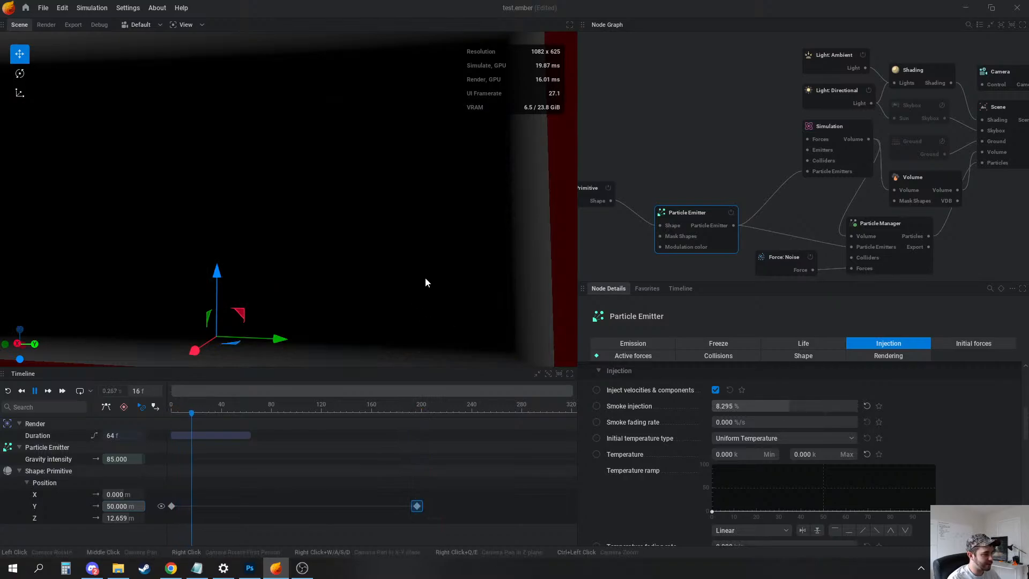
drag(336, 230, 334, 233)
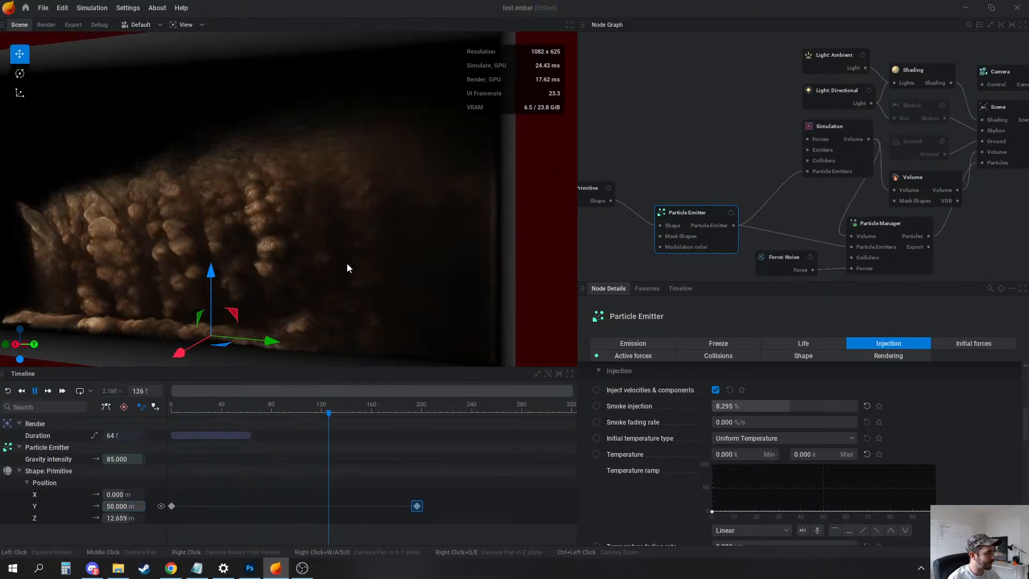
Pause the simulation and fine-tune the smoke settings of the Volume node
key(space)
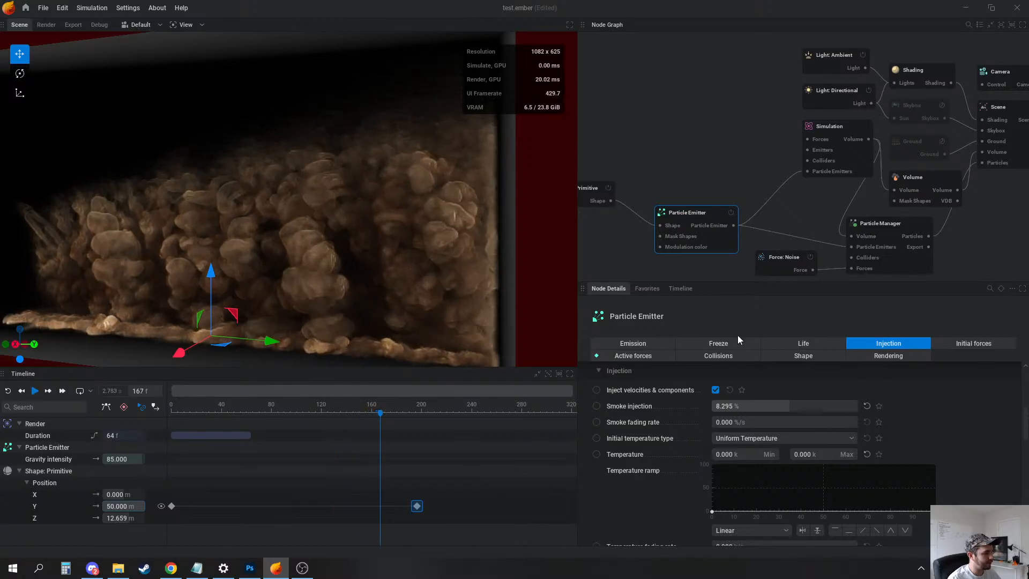
click(922, 177)
drag(804, 397, 838, 398)
drag(838, 458, 782, 458)
Raise the Shading node's smoke sharpening to 265 % and resume the simulation
click(914, 72)
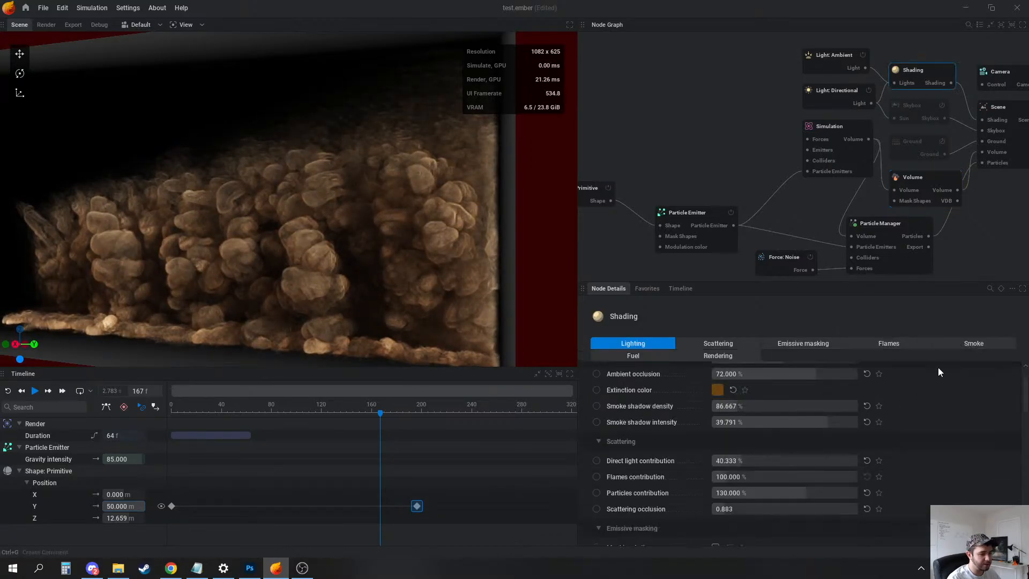
click(719, 356)
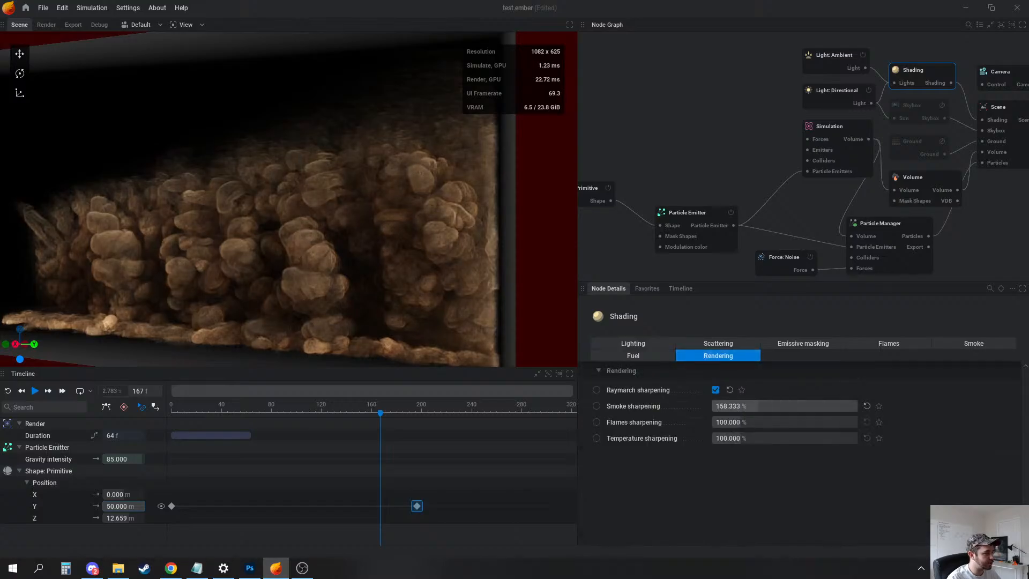
drag(746, 406, 788, 406)
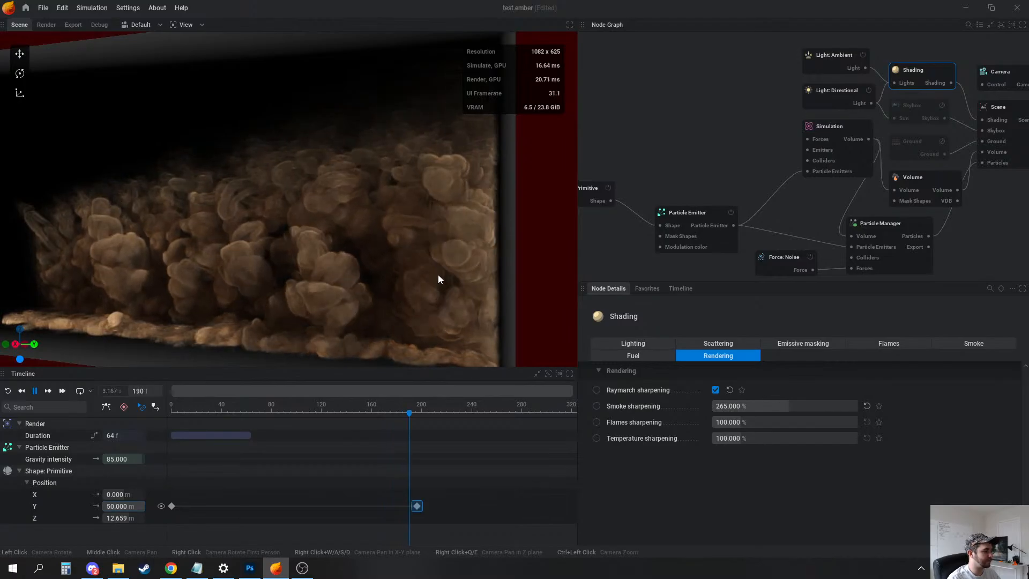
Connect a new Noise force to the Simulation node's forces and set its scale to 3 and amplitude to 0.5
middle_drag(702, 180, 726, 199)
drag(831, 159, 674, 129)
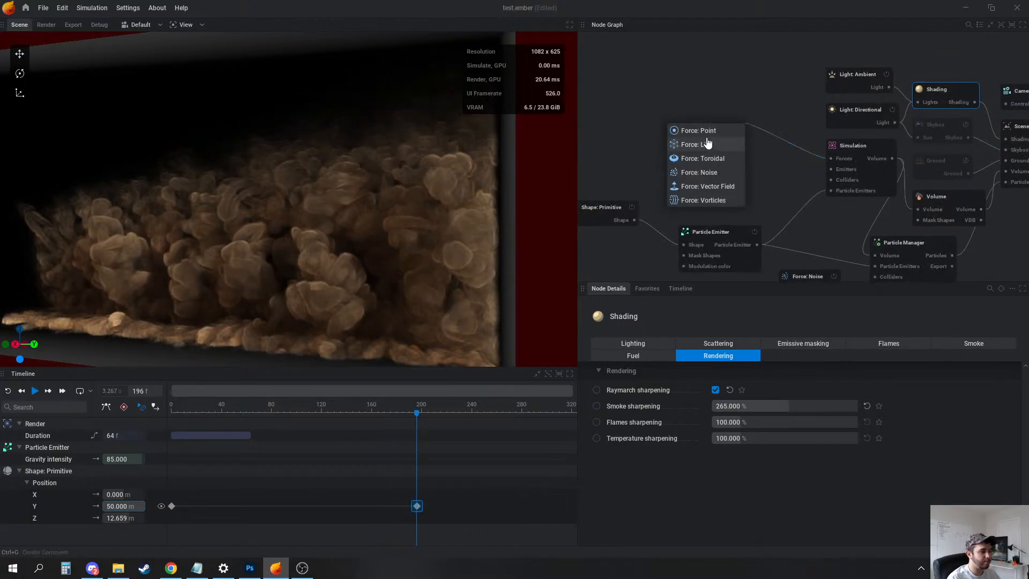
click(699, 173)
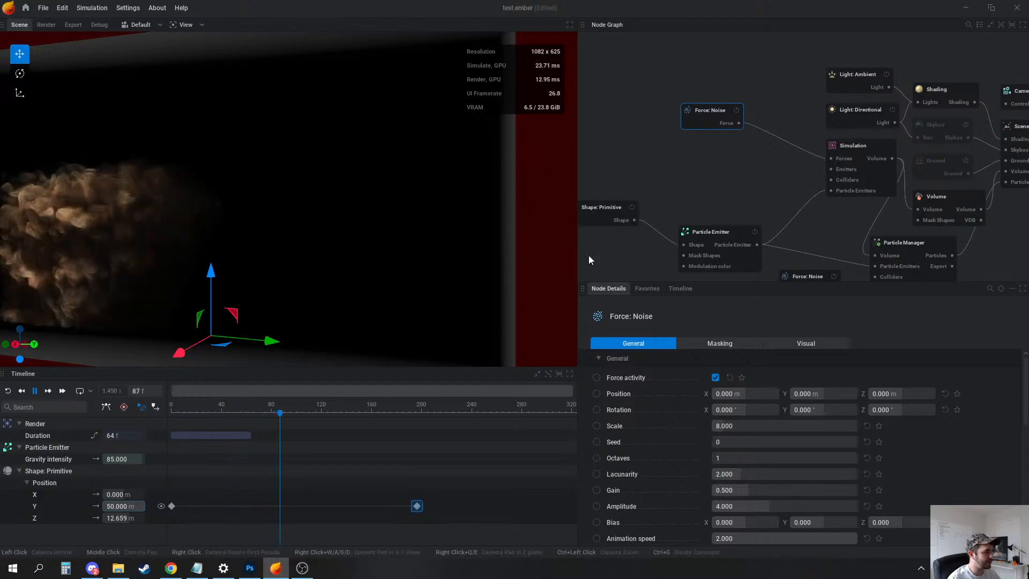
mouse_move(764, 431)
mouse_down()
mouse_move(750, 431)
mouse_move(757, 425)
mouse_up()
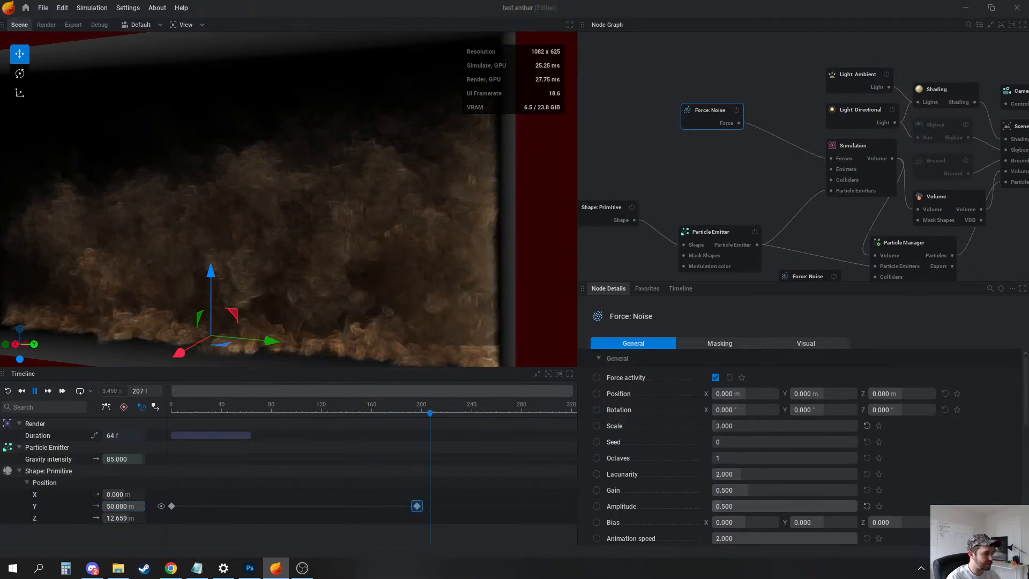
Set the amplitude of the Force: Noise feeding the Simulation to 0.500 and replay the simulation
drag(779, 506, 745, 506)
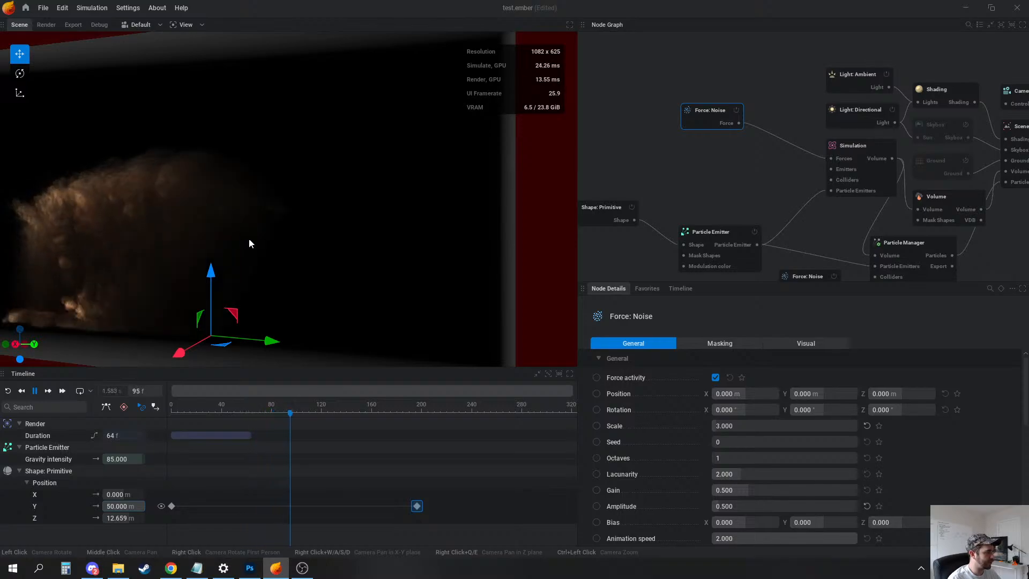
key(space)
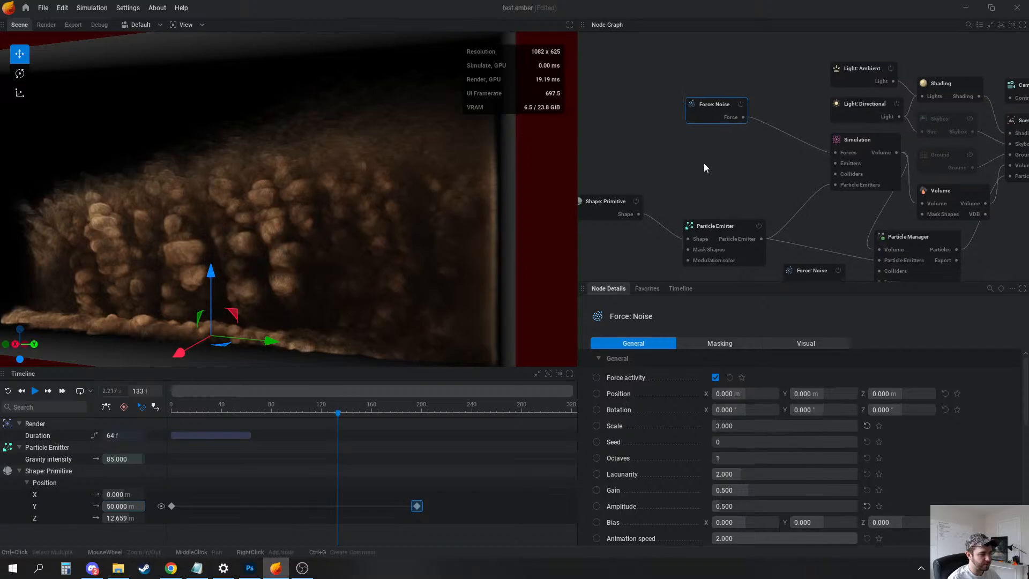
Set the Particle Emitter's smoke injection to 20.965% and replay the simulation from different angles
click(755, 202)
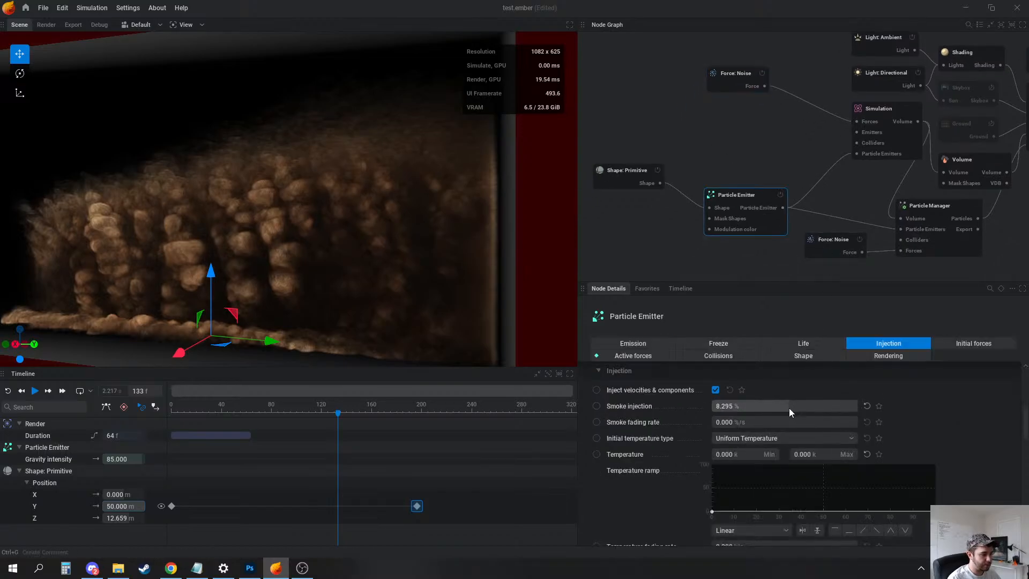
drag(789, 406, 801, 407)
key(space)
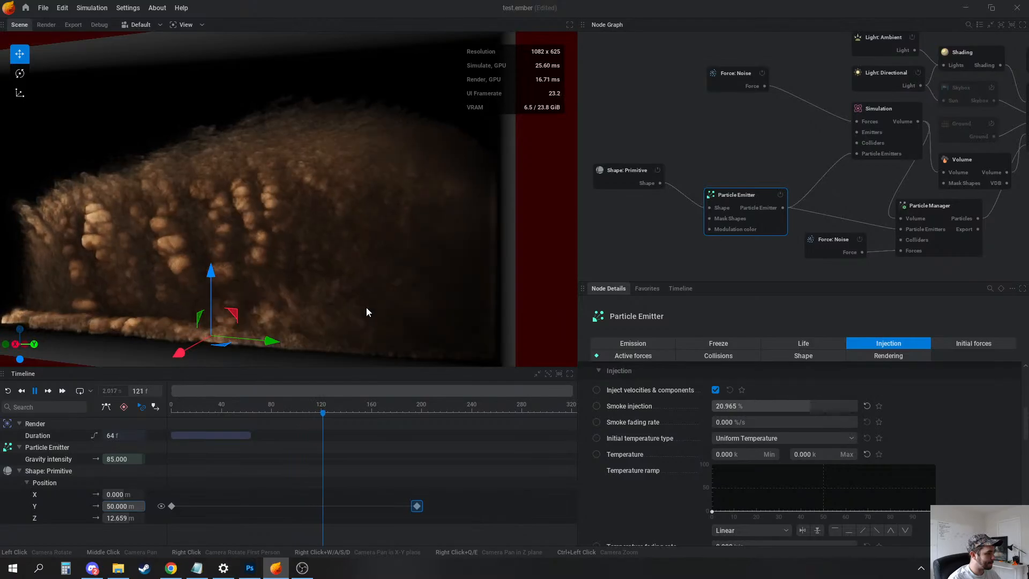
key(space)
drag(366, 307, 394, 287)
key(space)
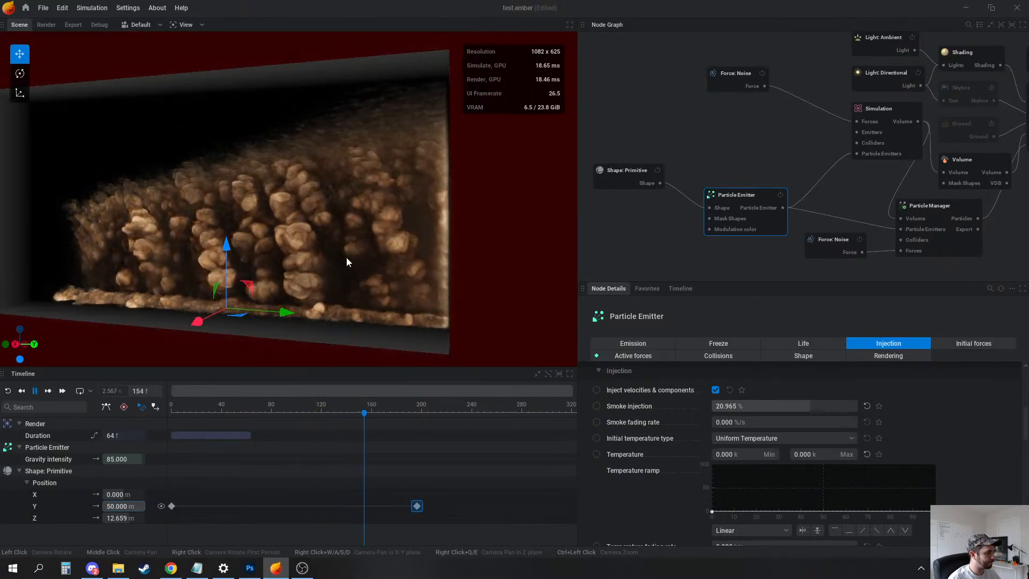
drag(347, 258, 389, 262)
key(space)
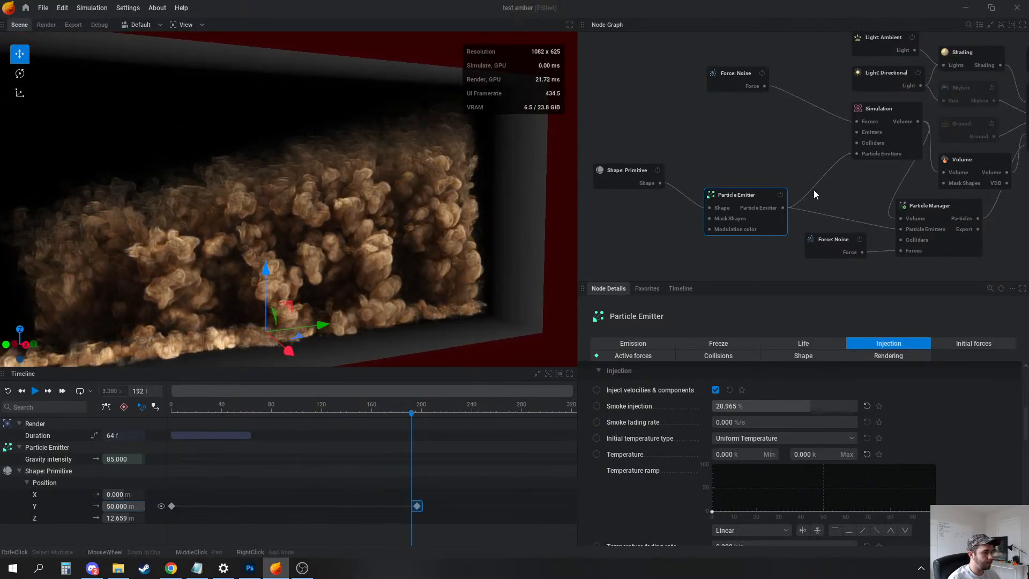
Set the Volume node's smoke dilate to -250% and replay the simulation from the side
middle_drag(860, 184, 815, 184)
middle_drag(819, 227, 791, 231)
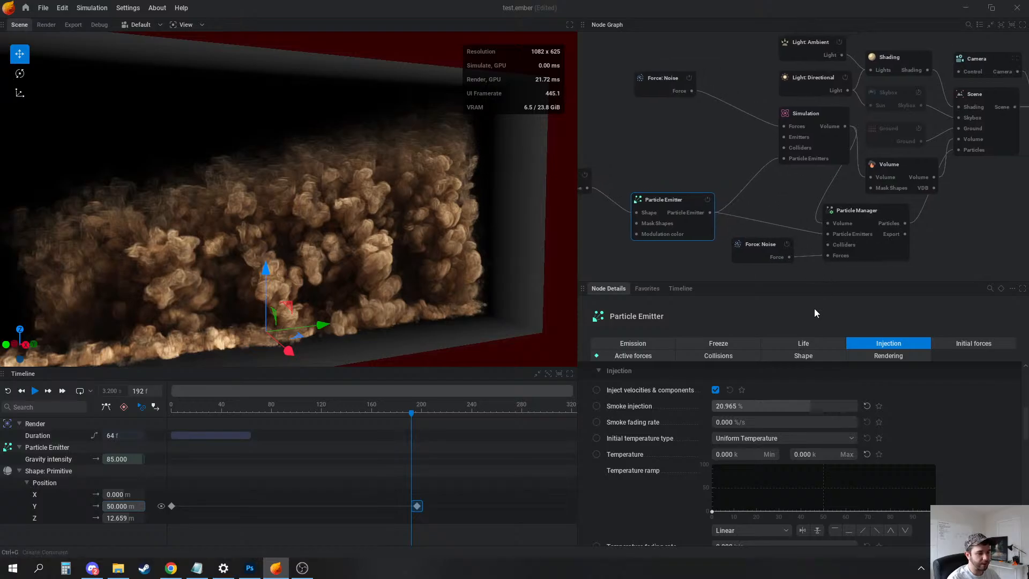
click(899, 170)
double_click(816, 394)
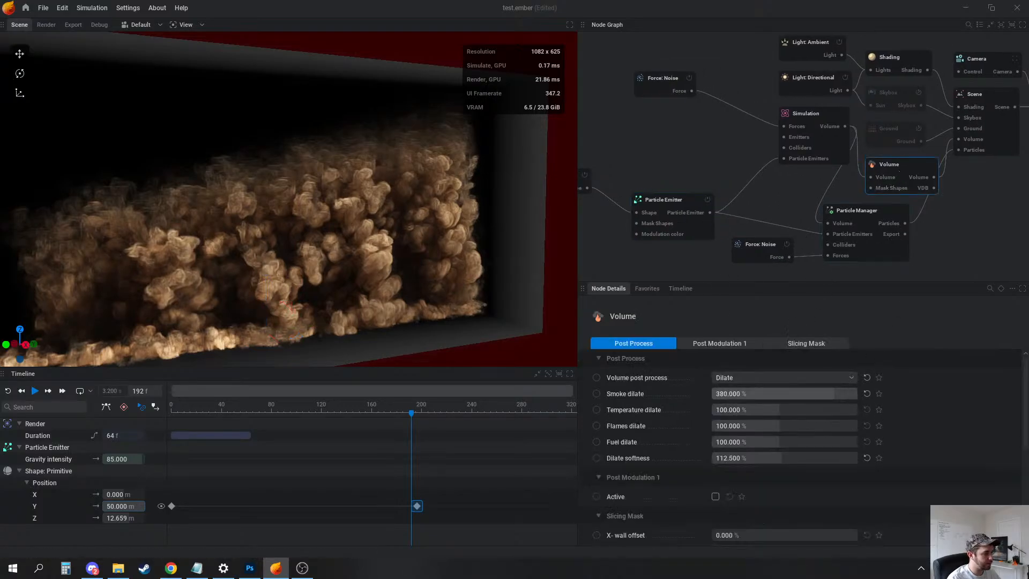
text(40)
key(Return)
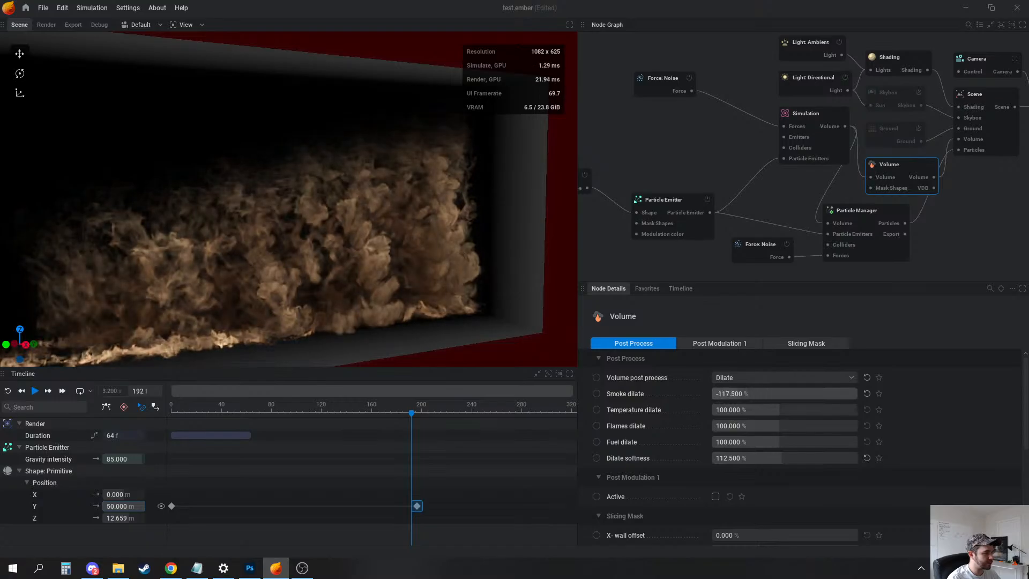
double_click(769, 394)
text(-250)
key(Return)
key(space)
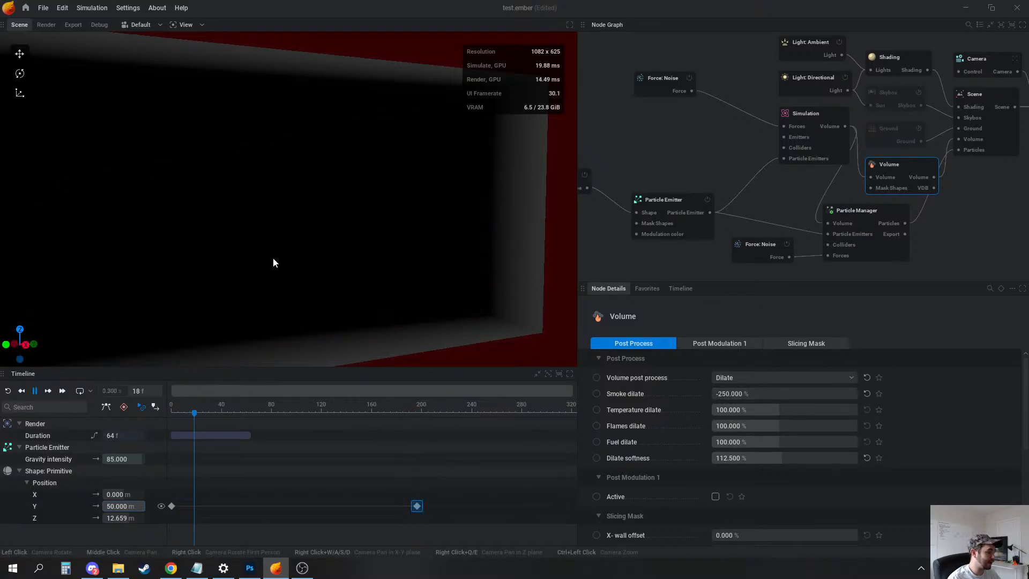
drag(319, 239, 182, 228)
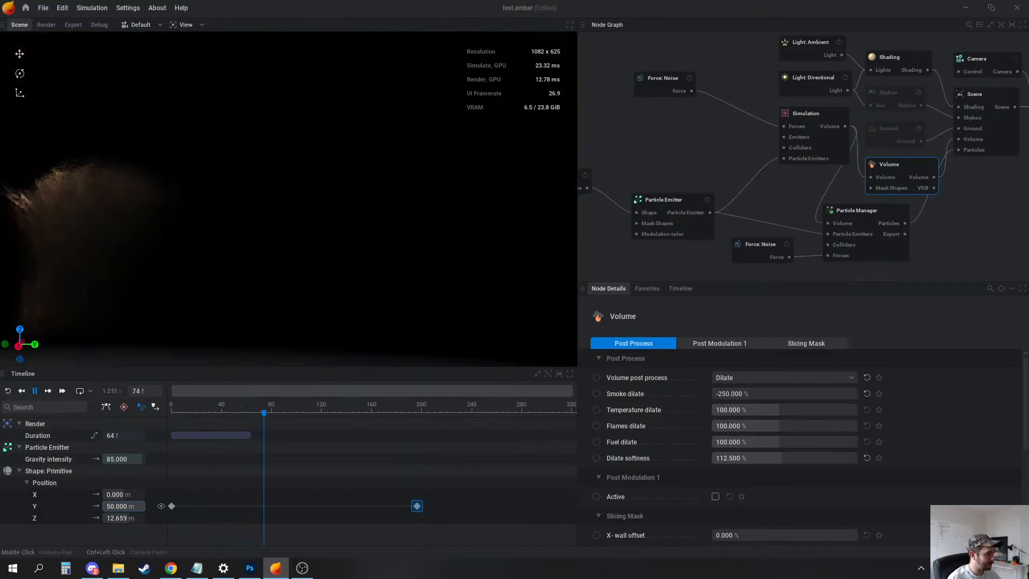
key(space)
middle_drag(452, 245, 439, 206)
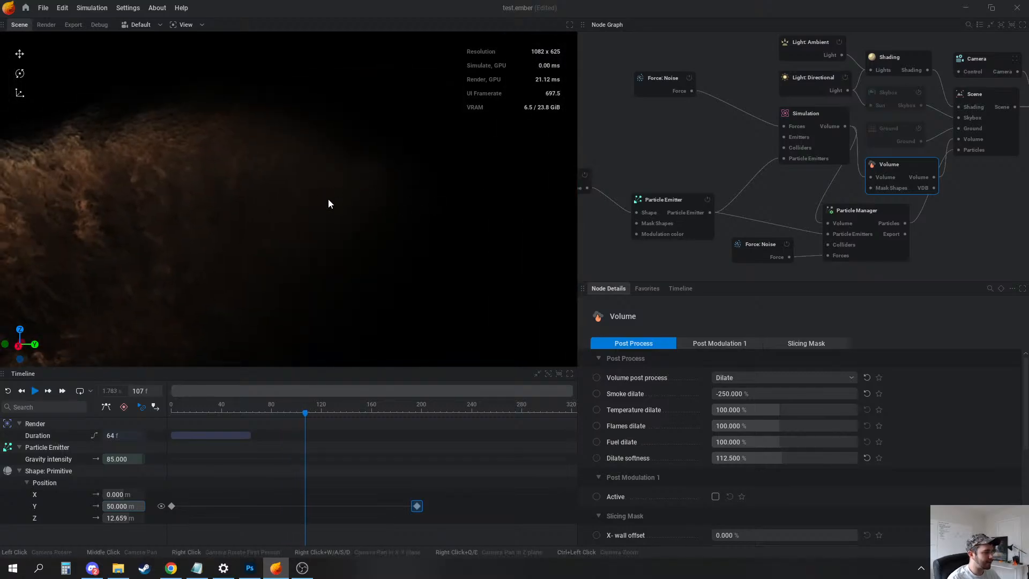
key(space)
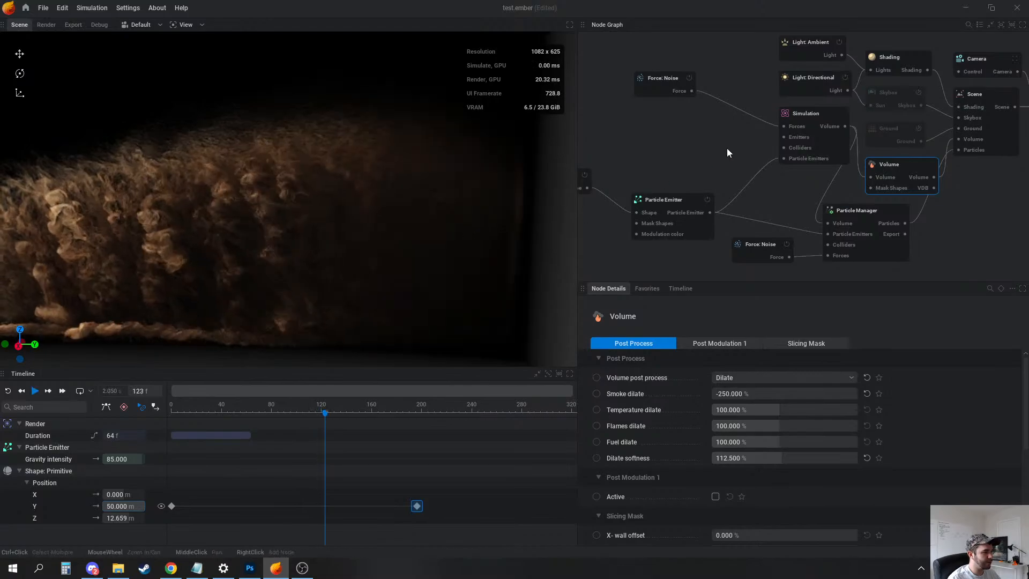
Set the smoke coloring remap ramp of the Shading node to 5.406 and rerun the simulation
middle_drag(779, 142, 740, 154)
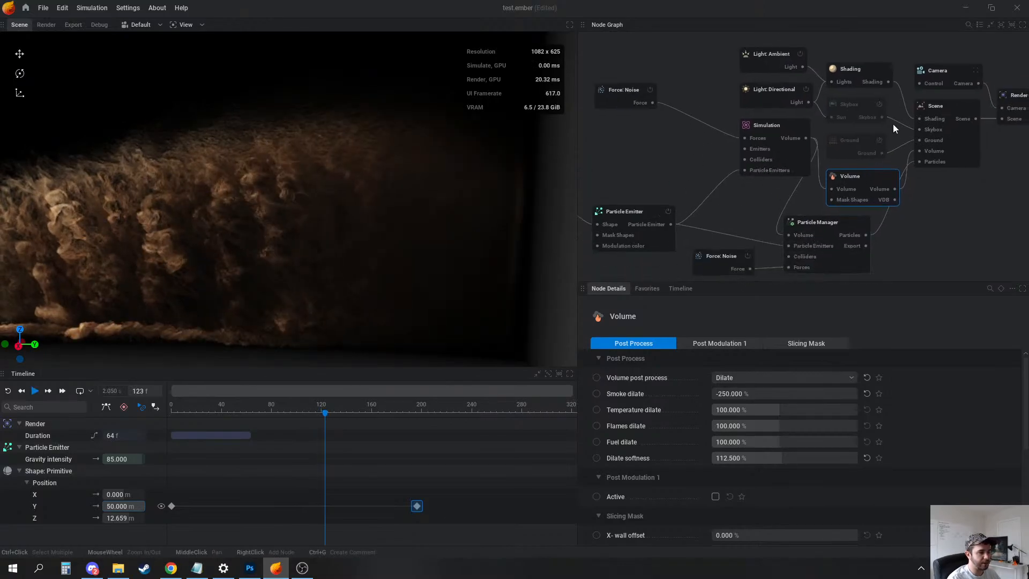
middle_drag(893, 128, 863, 149)
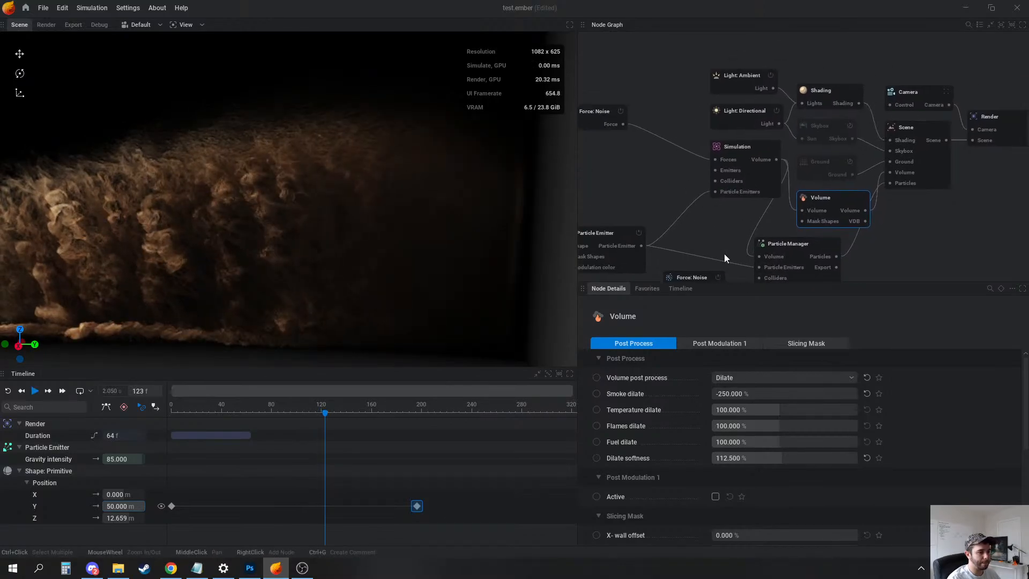
click(628, 237)
click(886, 355)
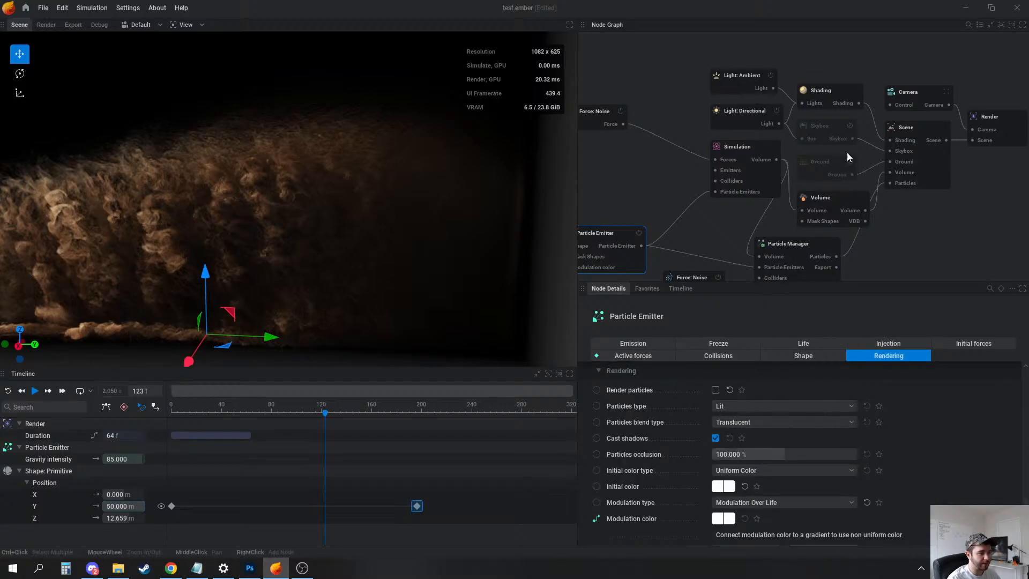
click(831, 94)
click(963, 343)
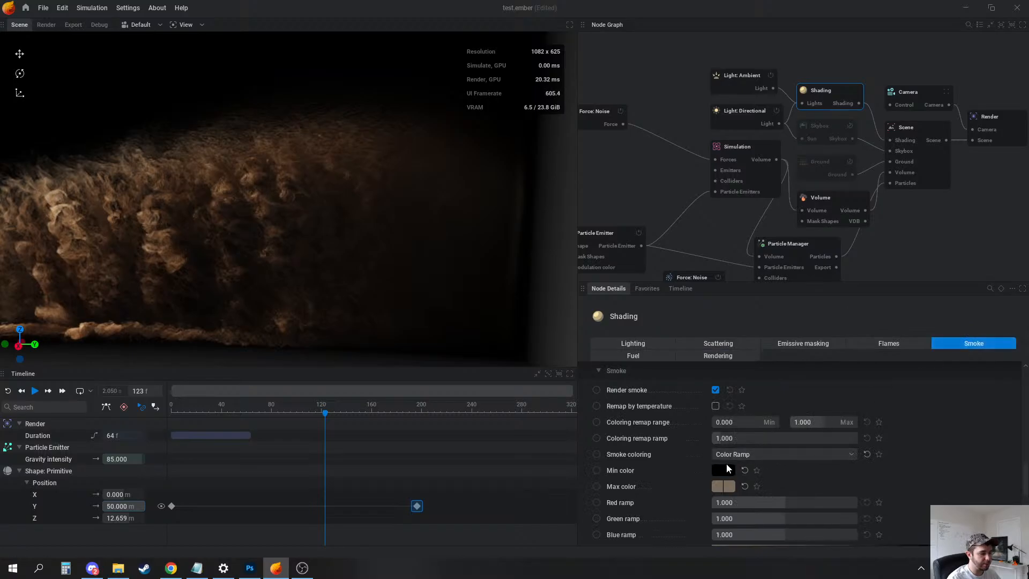
drag(729, 438, 763, 438)
key(r)
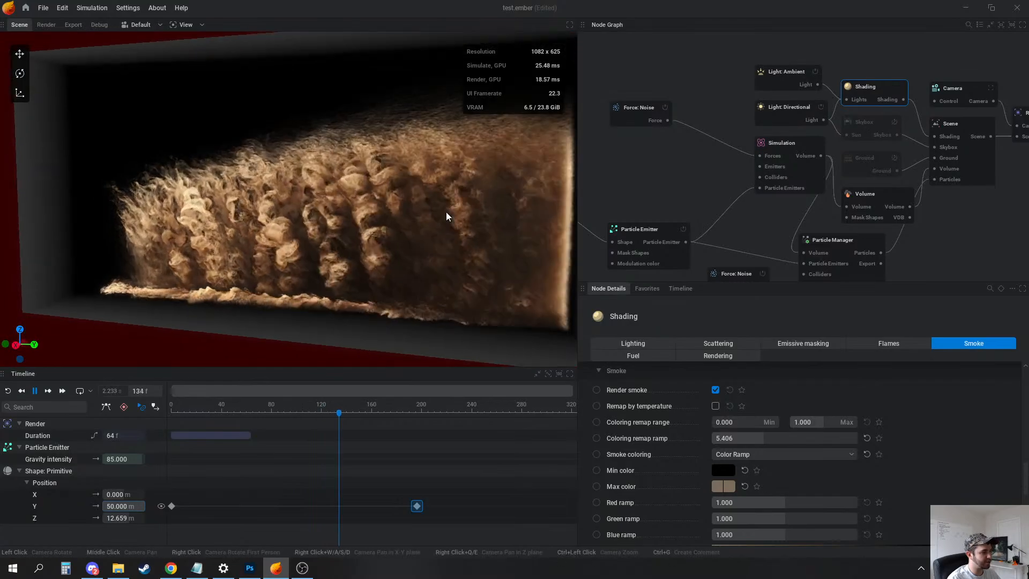
key(space)
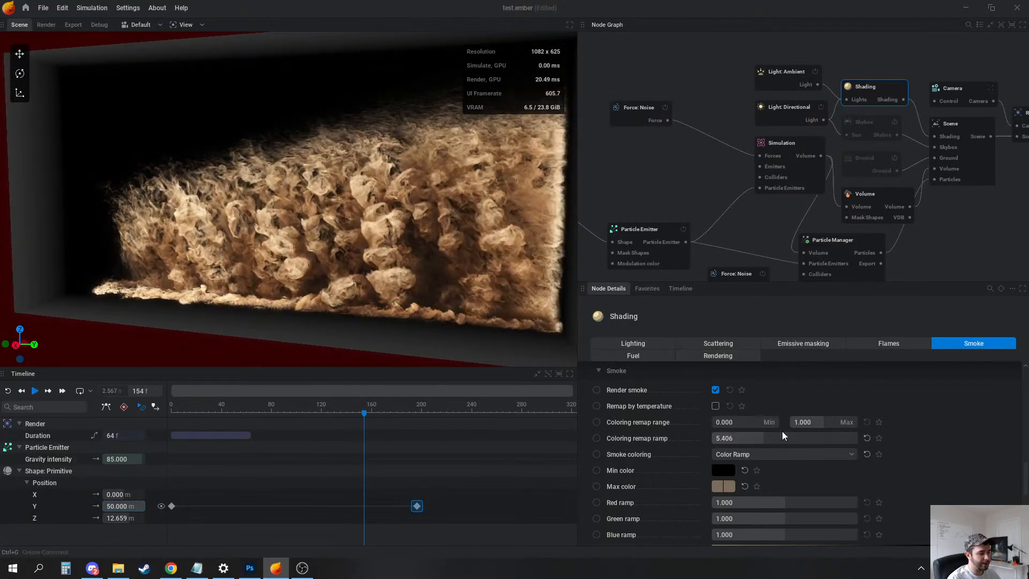
Lighten the smoke's minimum color to dark grey and rerun the simulation, viewing the plume end-on
click(723, 470)
drag(771, 352, 760, 302)
key(r)
key(space)
click(949, 453)
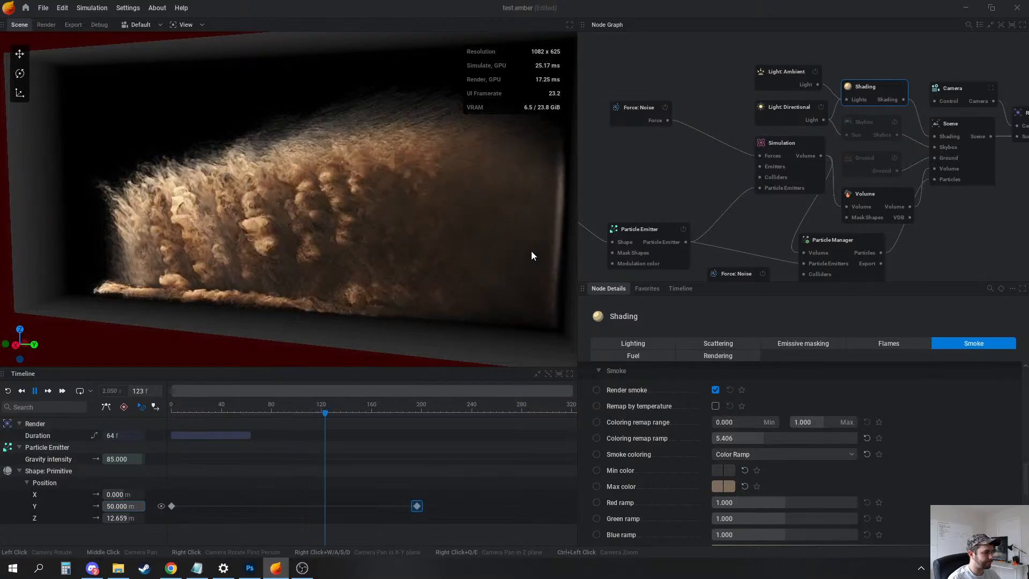
drag(315, 245, 172, 247)
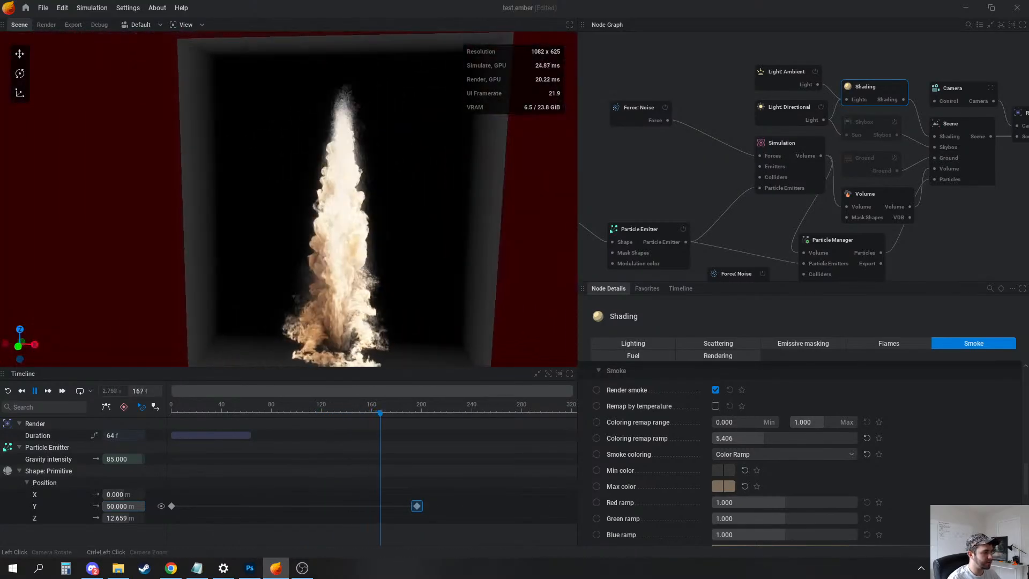
Increase the Shape: Primitive sphere's radius to 2.167 m and rerun the simulation with a closer view of the plume
middle_drag(629, 211, 699, 176)
click(699, 176)
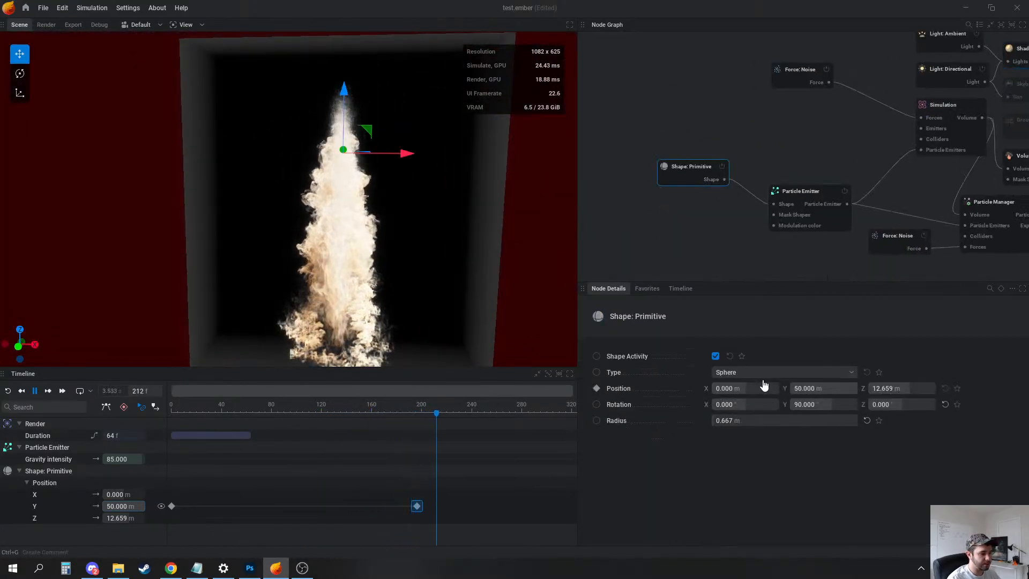
drag(735, 420, 761, 420)
key(r)
key(space)
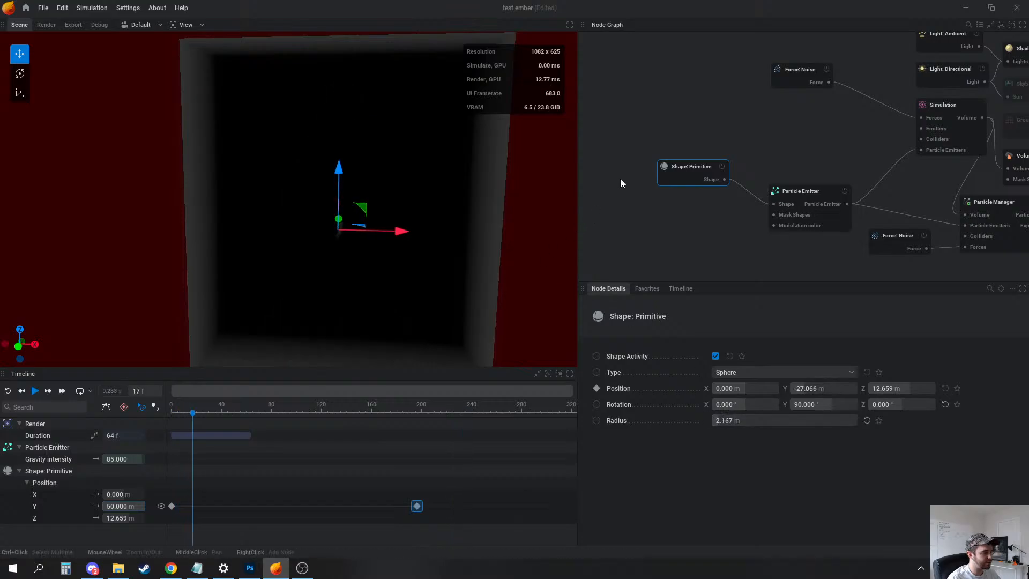
key(space)
click(638, 160)
drag(499, 235, 405, 243)
scroll(405, 243, up, 5)
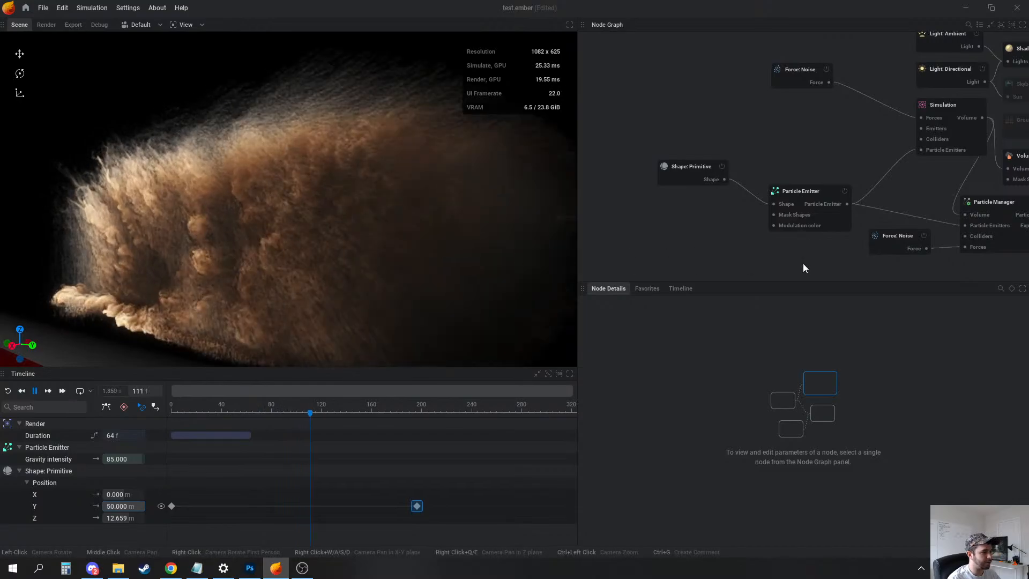
key(space)
Turn off Inherit direction in the Particle Emitter's initial forces, set cone spreading to 20.4, and replay the simulation
middle_drag(810, 154, 755, 176)
click(749, 202)
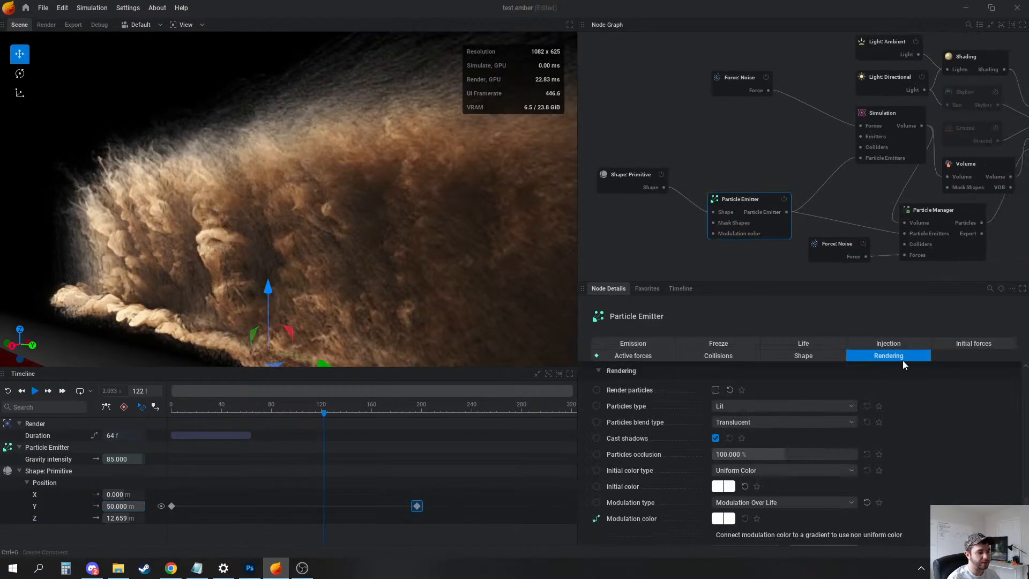
click(971, 342)
click(717, 407)
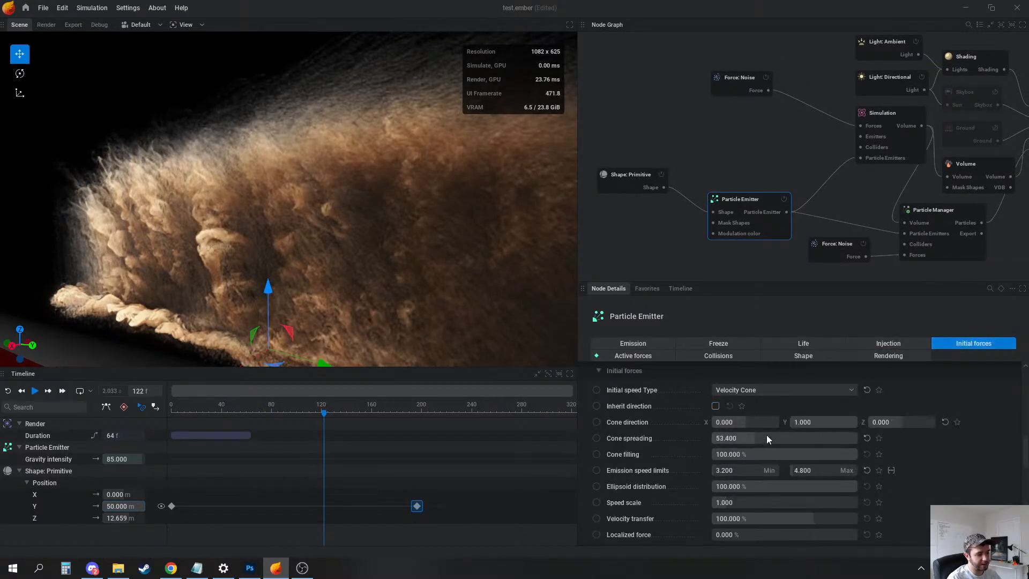
drag(771, 440, 752, 439)
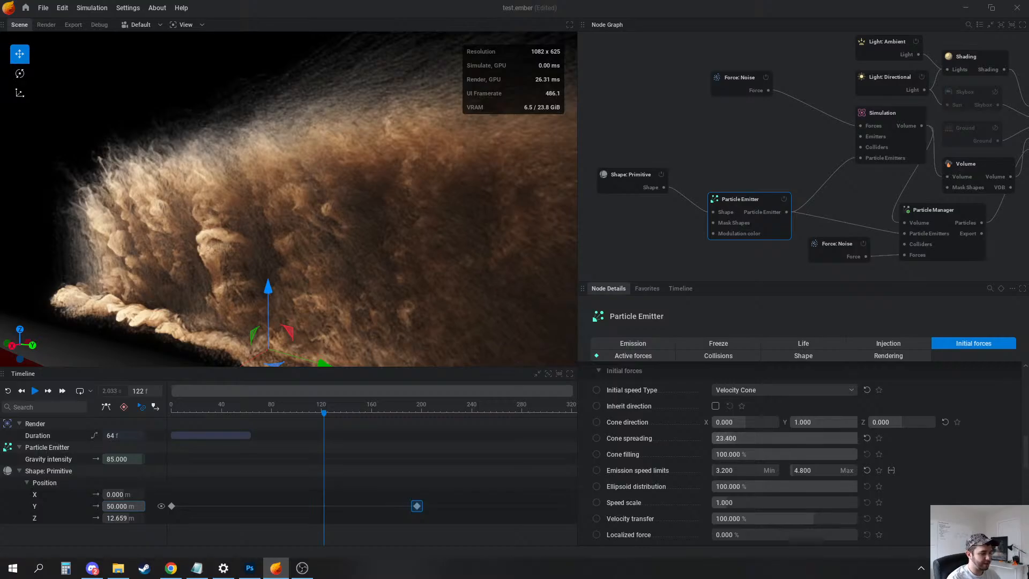
key(space)
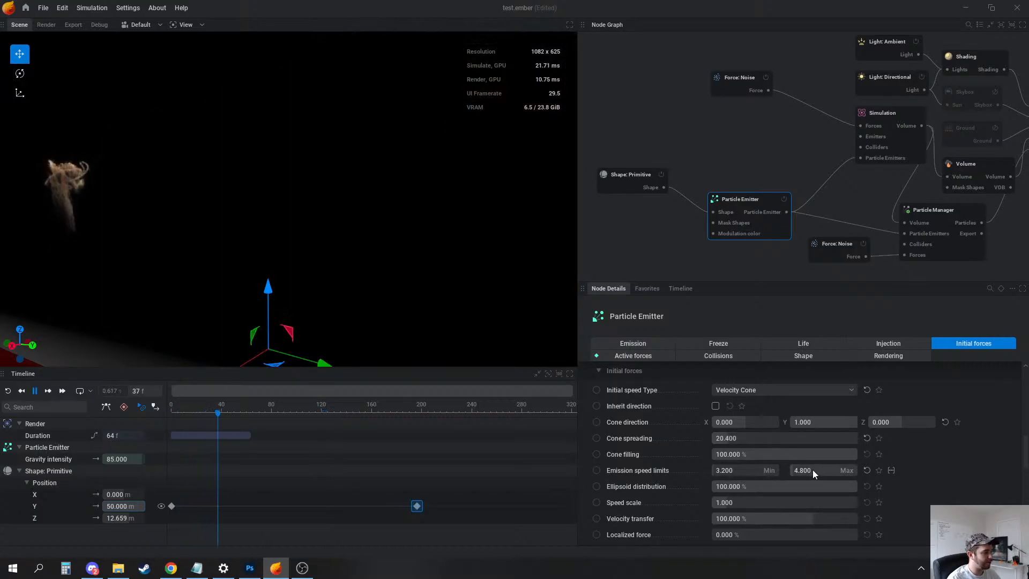
Raise the Particle Emitter's maximum emission speed to 18 and its injected velocity to 200%
drag(813, 471, 828, 472)
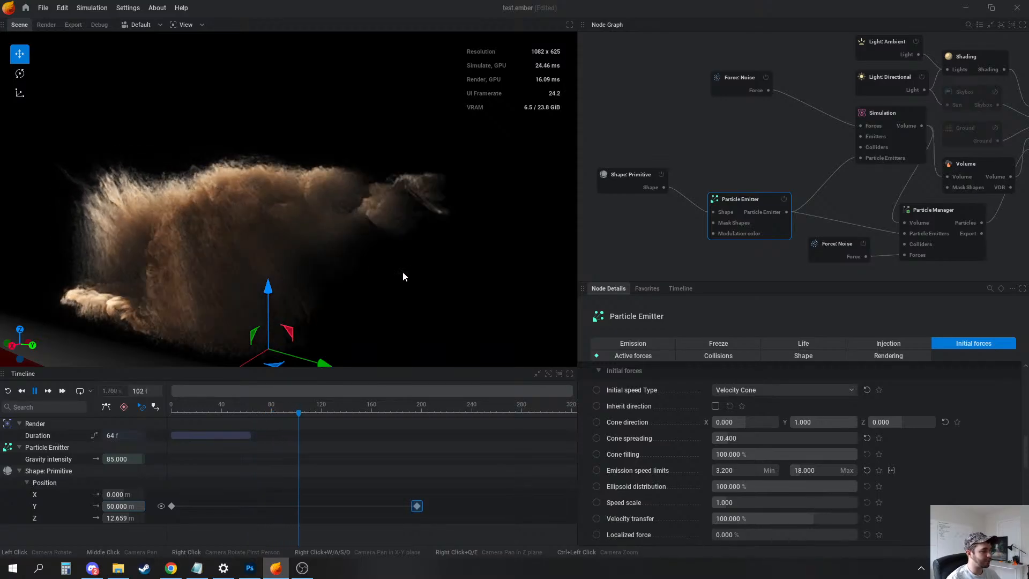
click(870, 345)
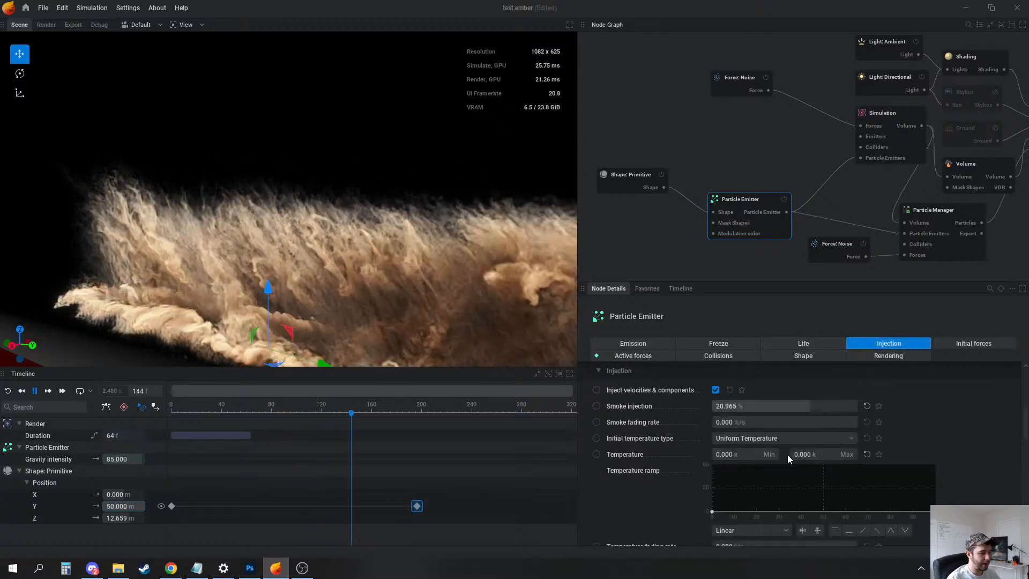
scroll(793, 465, down, 3)
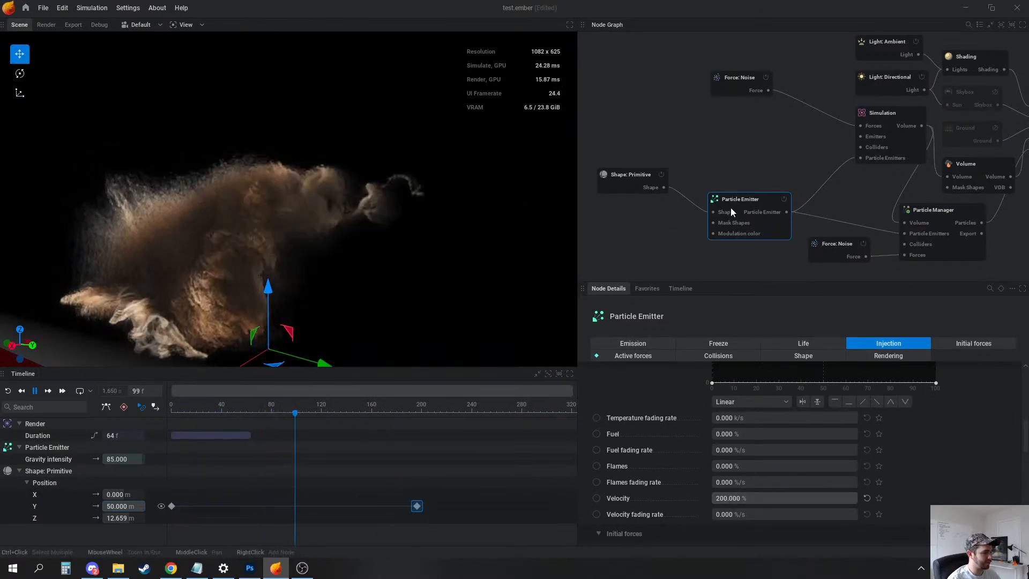
key(space)
Set the amplitude of the Particle Manager's Force: Noise to 4.133 and rerun the simulation, viewing the plume from several sides
click(848, 256)
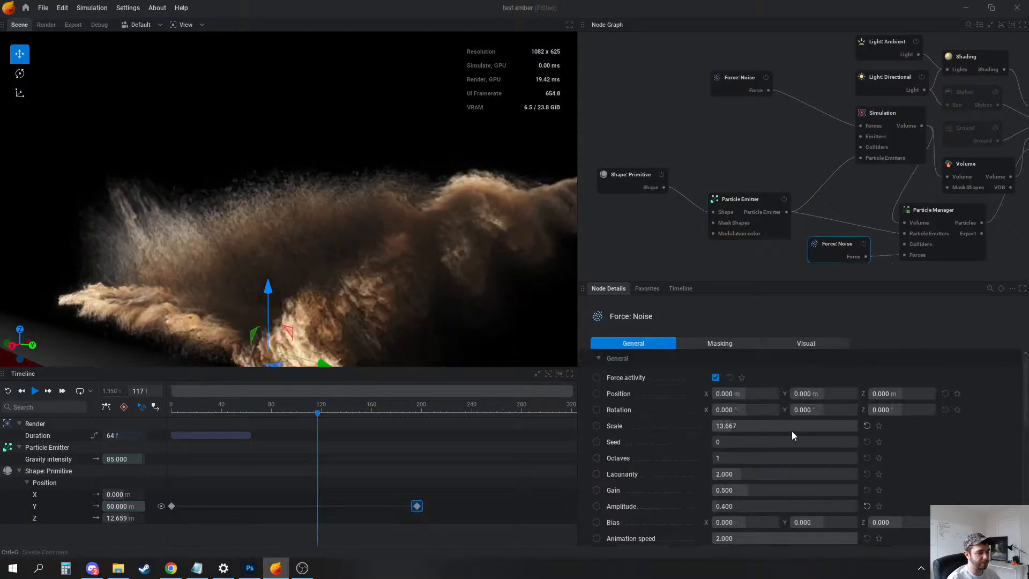
drag(738, 507, 764, 507)
key(r)
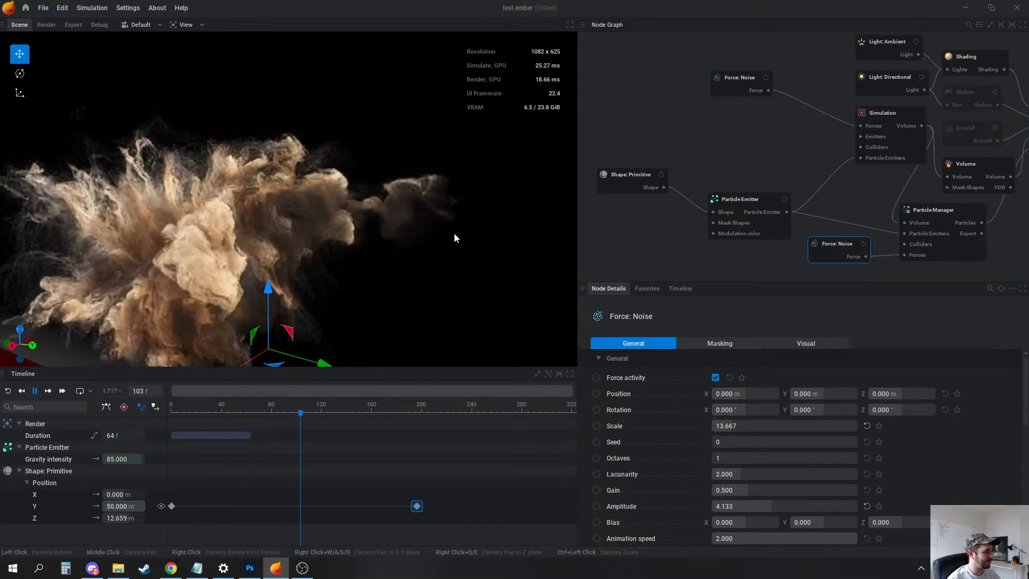
scroll(370, 239, down, 2)
drag(379, 243, 429, 242)
drag(268, 234, 331, 231)
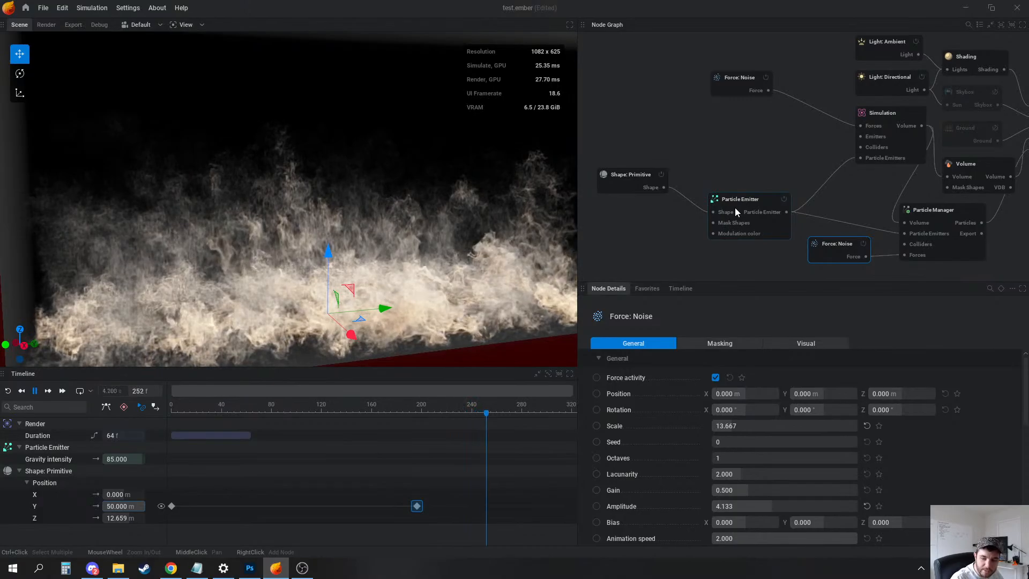
Set the smoke mask of the Force: Noise feeding the Simulation to -100% and replay the plume from a different angle
click(729, 83)
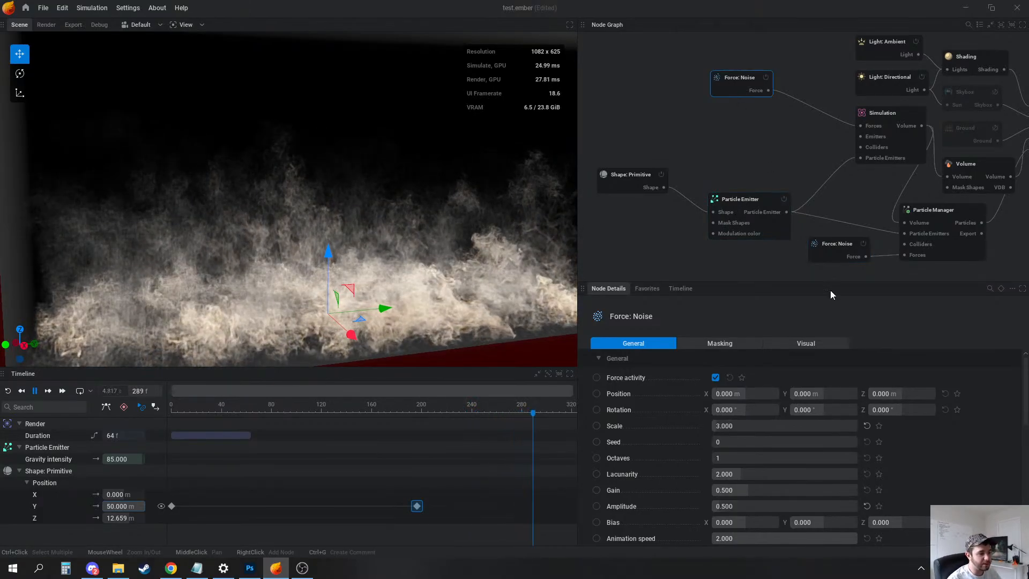
click(719, 344)
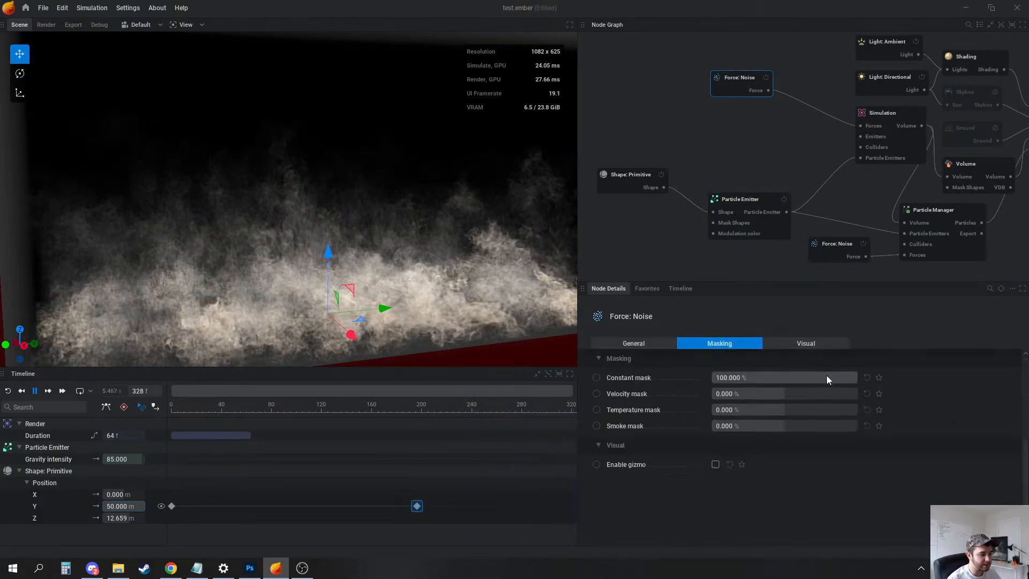
drag(795, 423, 714, 424)
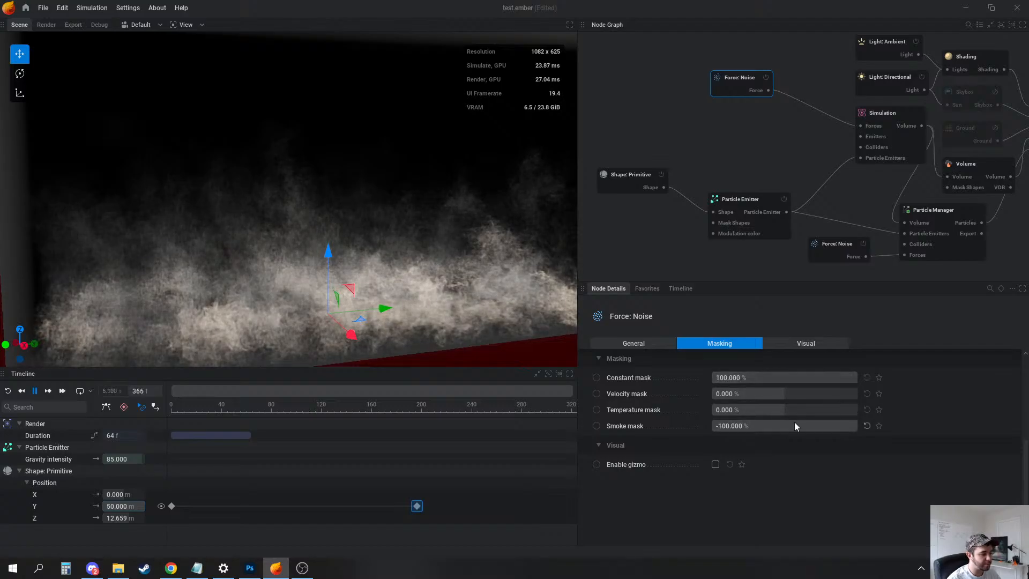
key(r)
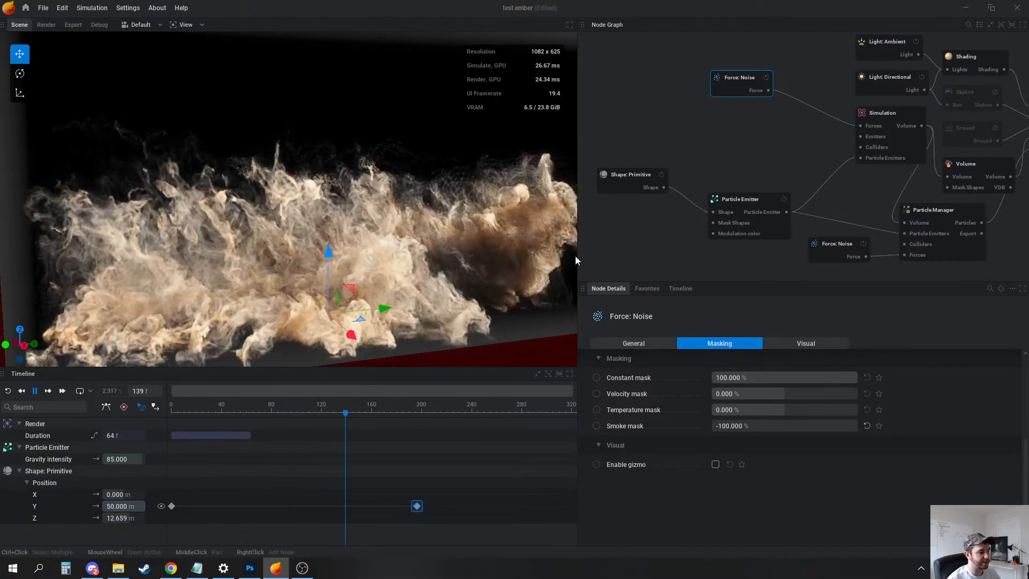
drag(507, 257, 435, 253)
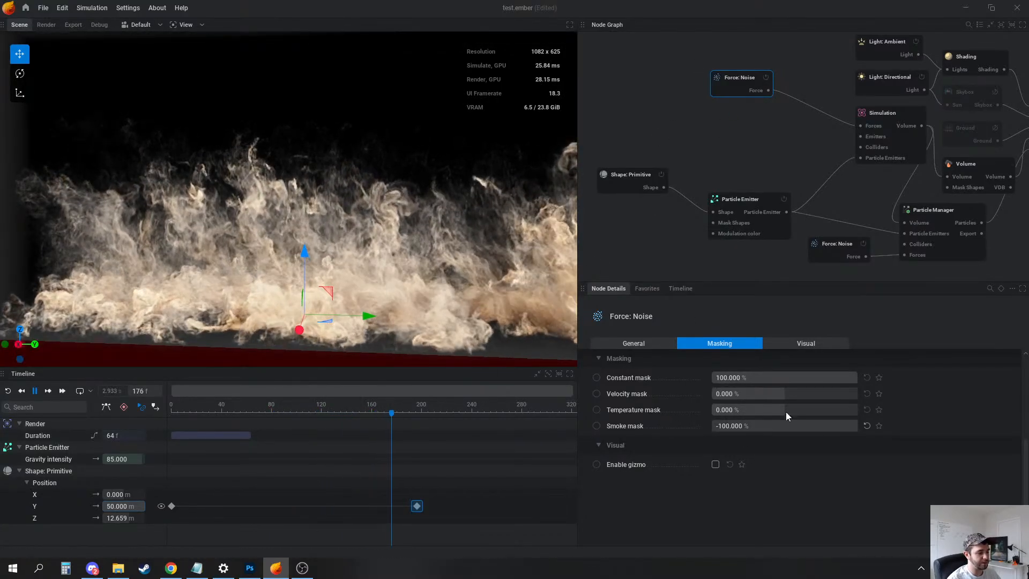
Set the Volume node's dilate softness to 1500% and its smoke dilate to 237.5%, checking the replayed plume
middle_drag(832, 164, 774, 177)
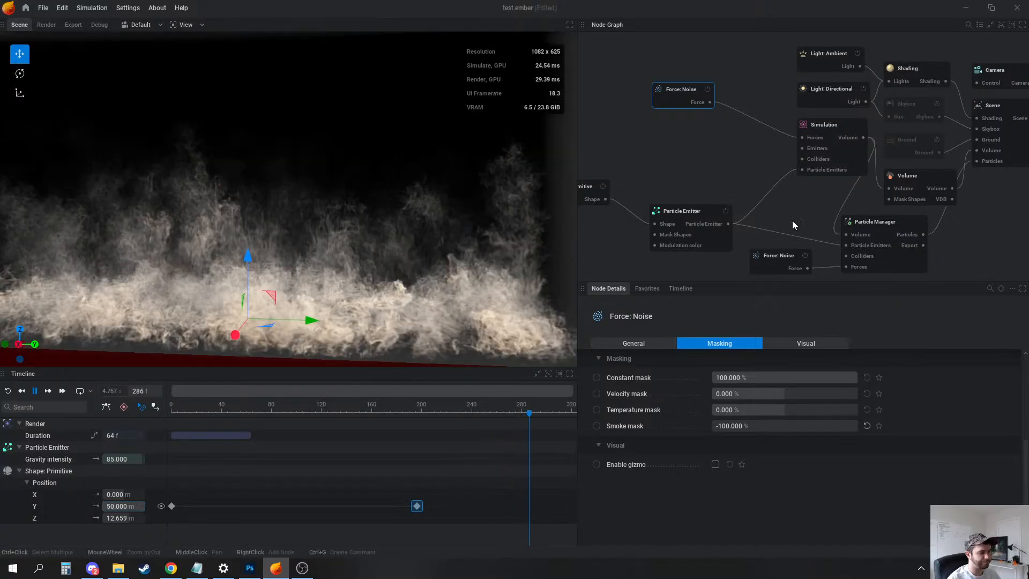
click(923, 176)
drag(757, 394, 781, 395)
drag(797, 458, 853, 458)
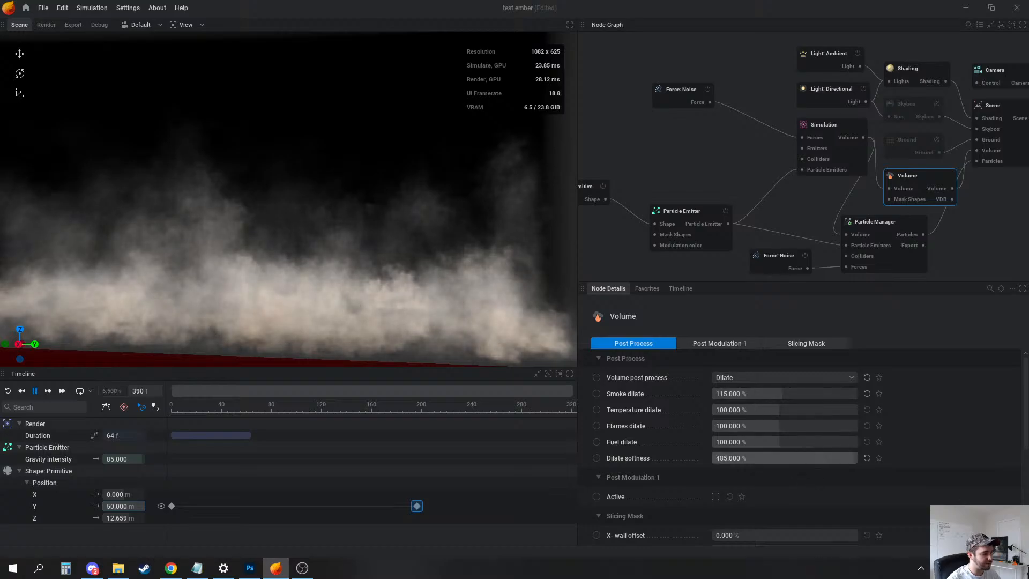
double_click(786, 458)
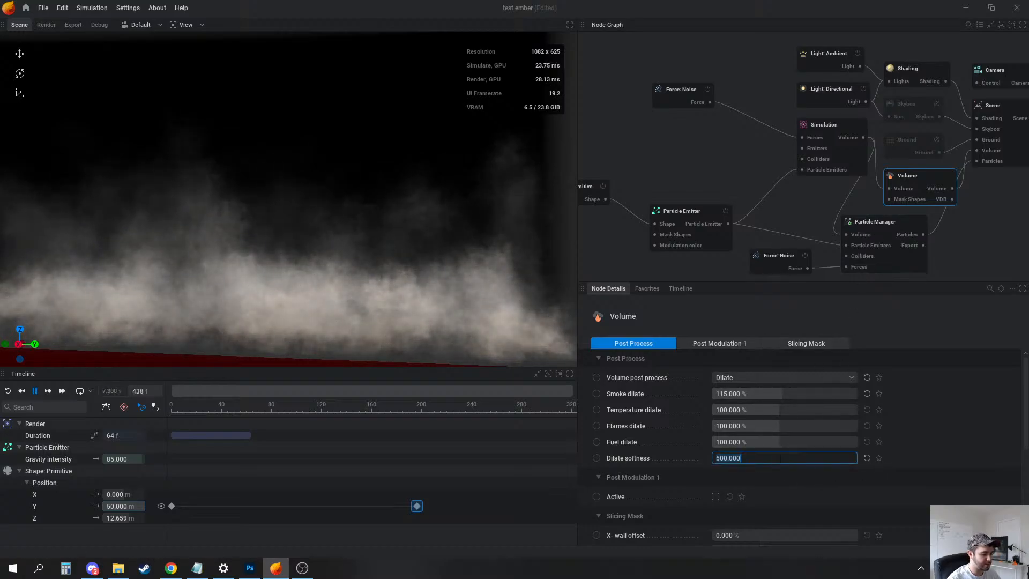
text(1500)
key(Return)
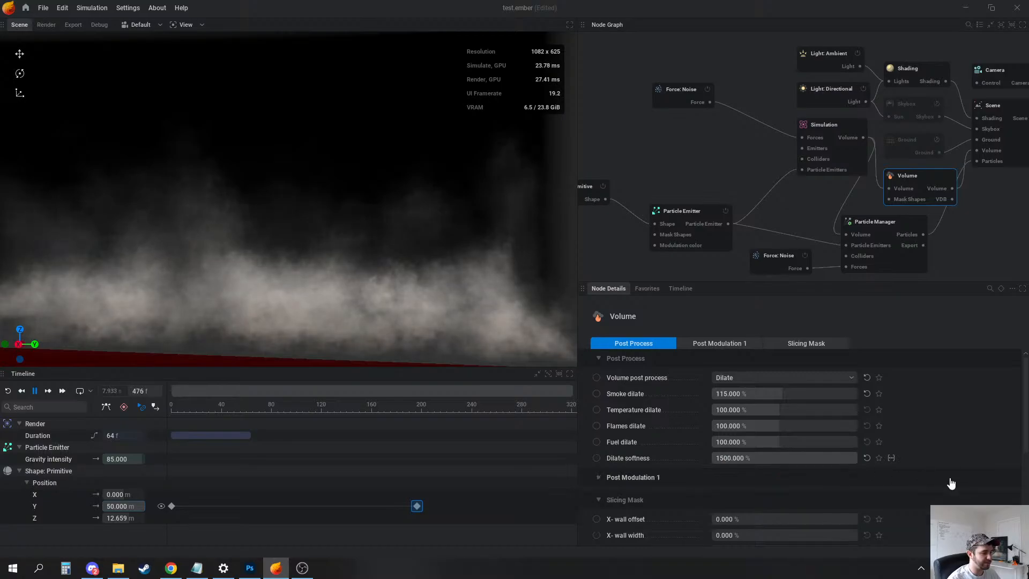
mouse_move(796, 395)
mouse_down()
mouse_move(824, 395)
mouse_move(781, 385)
mouse_up()
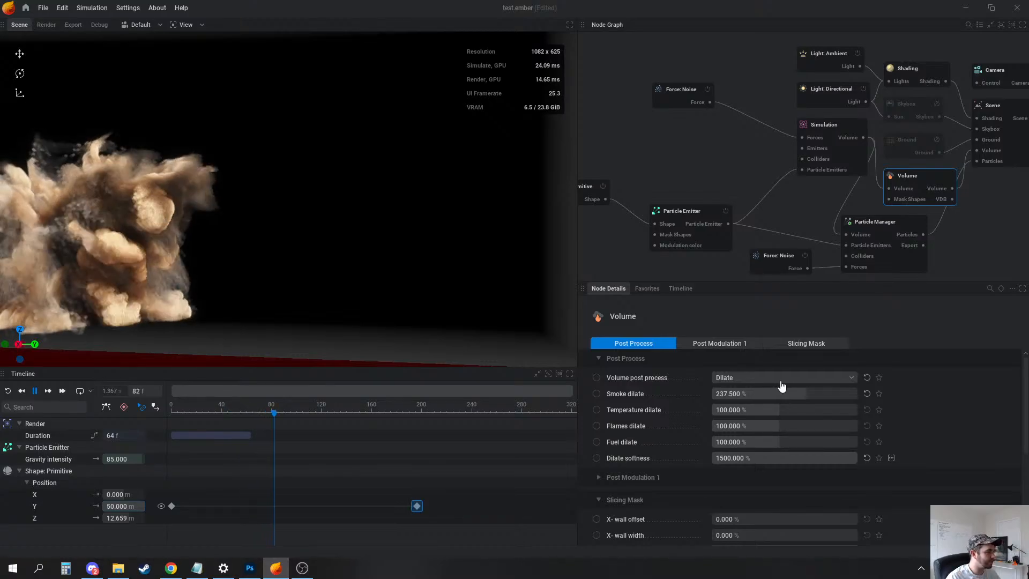
Set the Particle Emitter's maximum size limit to 0.017 after trying 0.1, and inspect the replayed plume from several angles
key(space)
click(697, 213)
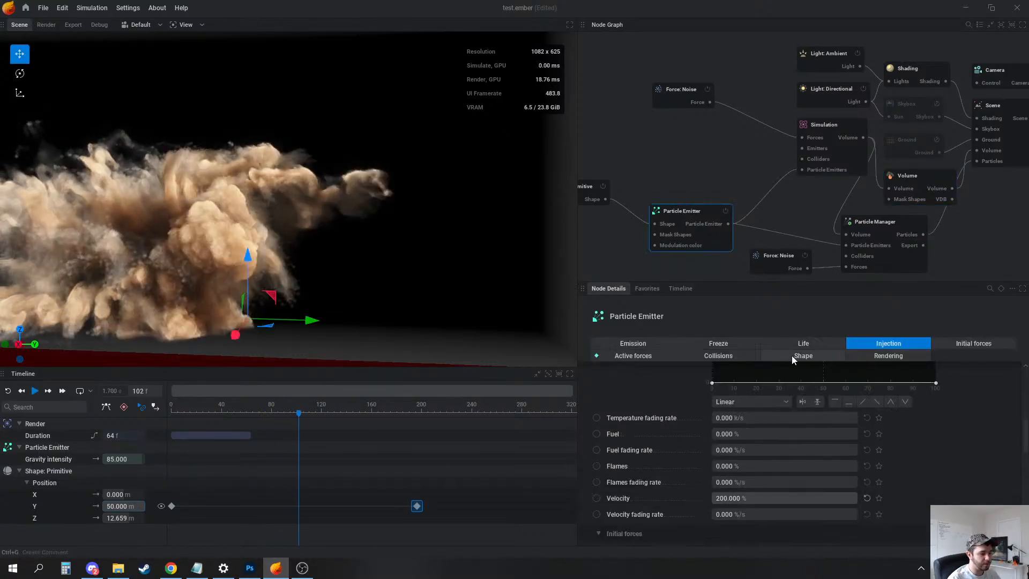
click(794, 356)
double_click(811, 405)
text(0.1)
key(Return)
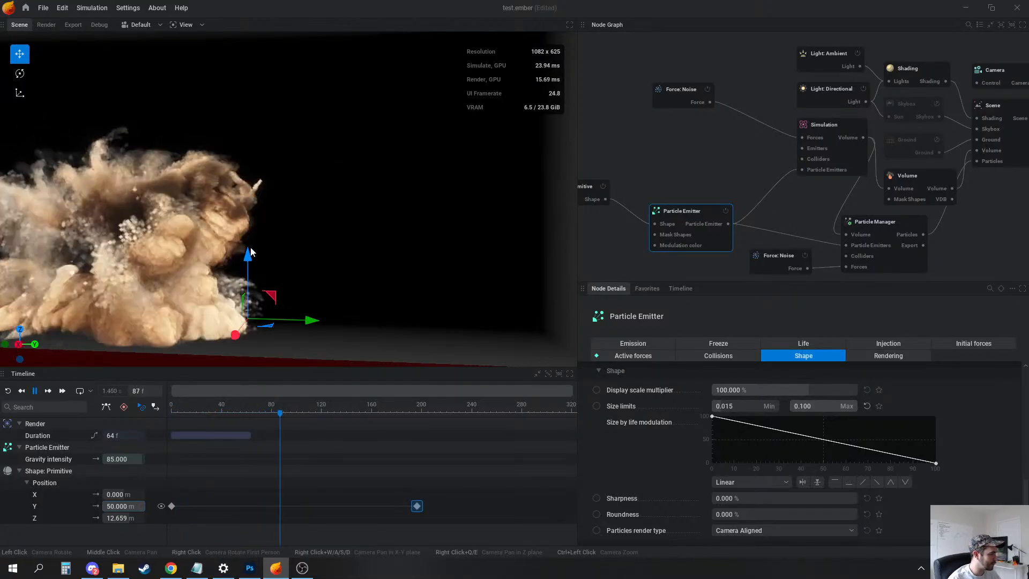
drag(839, 407, 826, 408)
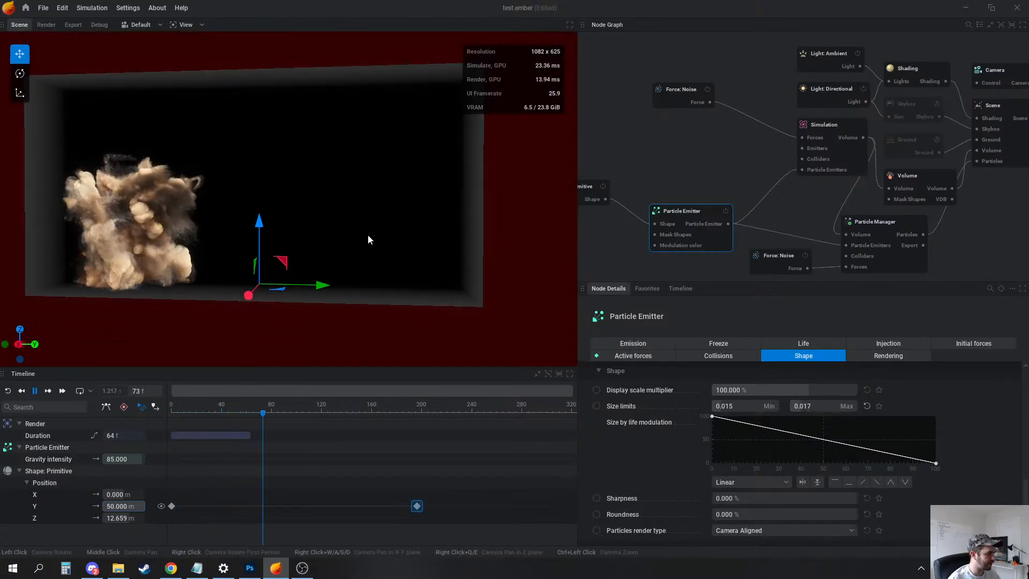
drag(368, 239, 255, 221)
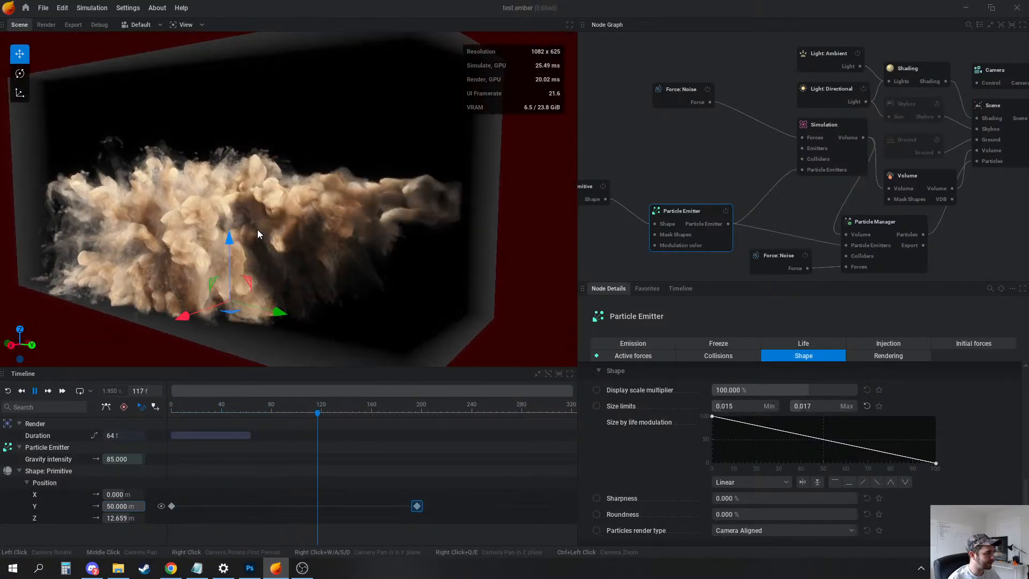
drag(275, 196, 300, 204)
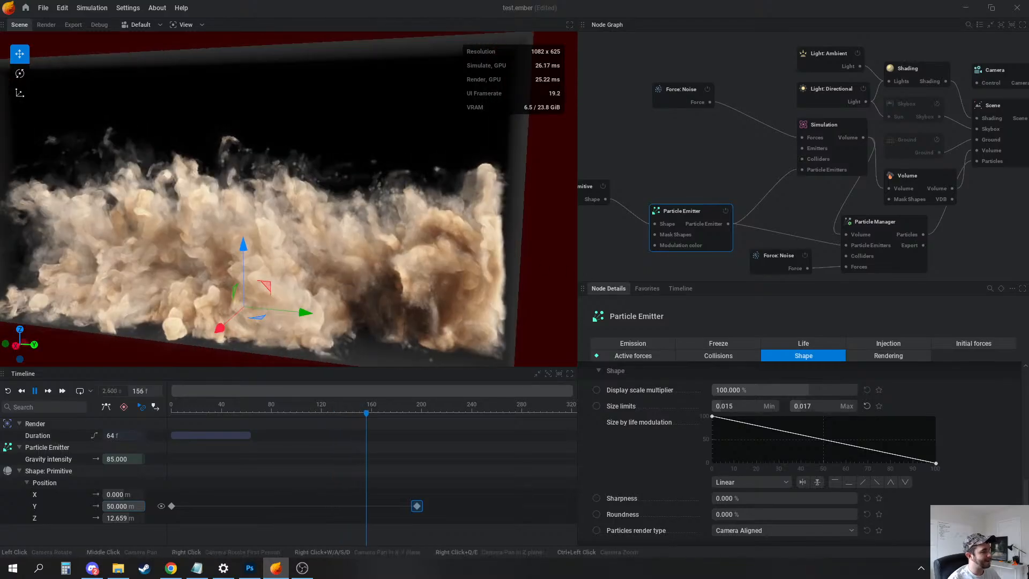
Pause the simulation and open the recent project dirt_fly_4.ember
key(space)
click(43, 7)
mouse_move(82, 52)
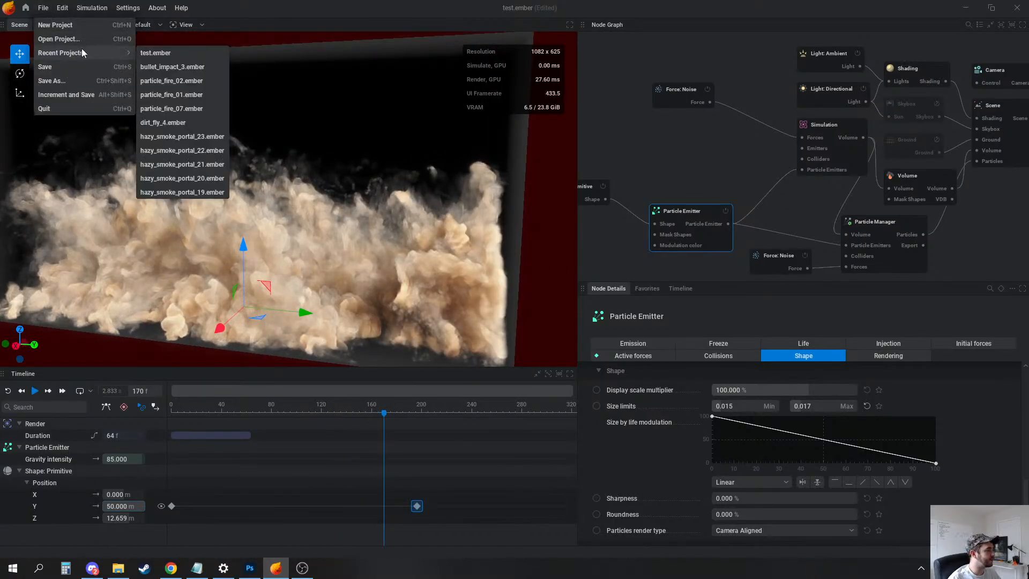
click(160, 123)
click(423, 320)
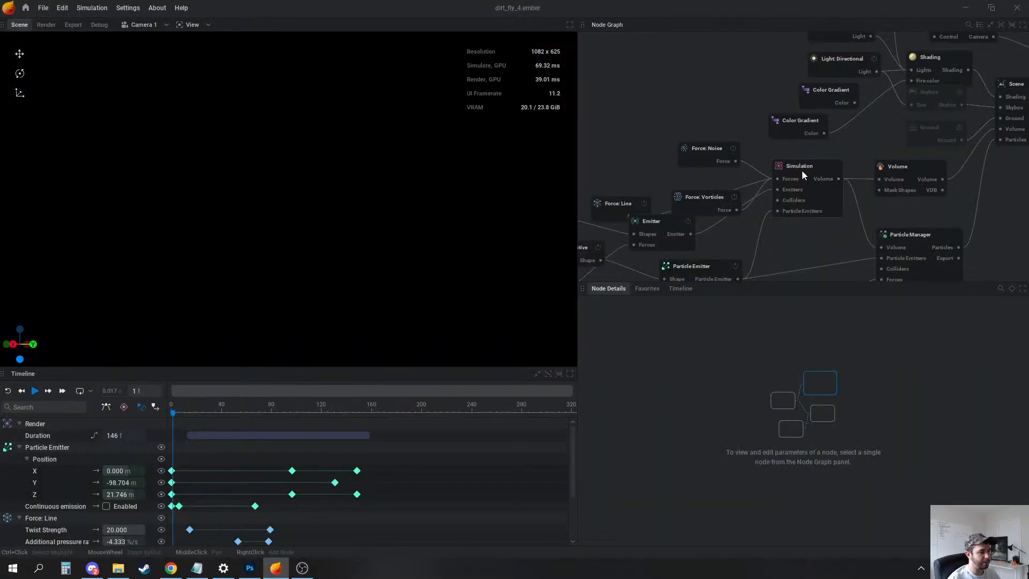
Set the Simulation's X voxel count to 128, apply the new resolution, and play the simulation to about frame 95
click(802, 175)
click(625, 344)
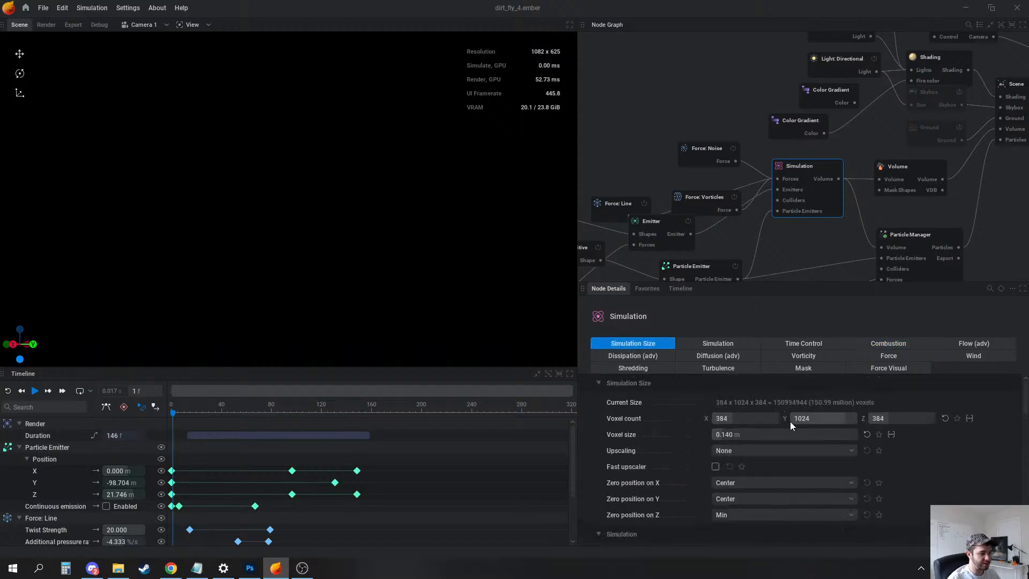
text(128)
key(Return)
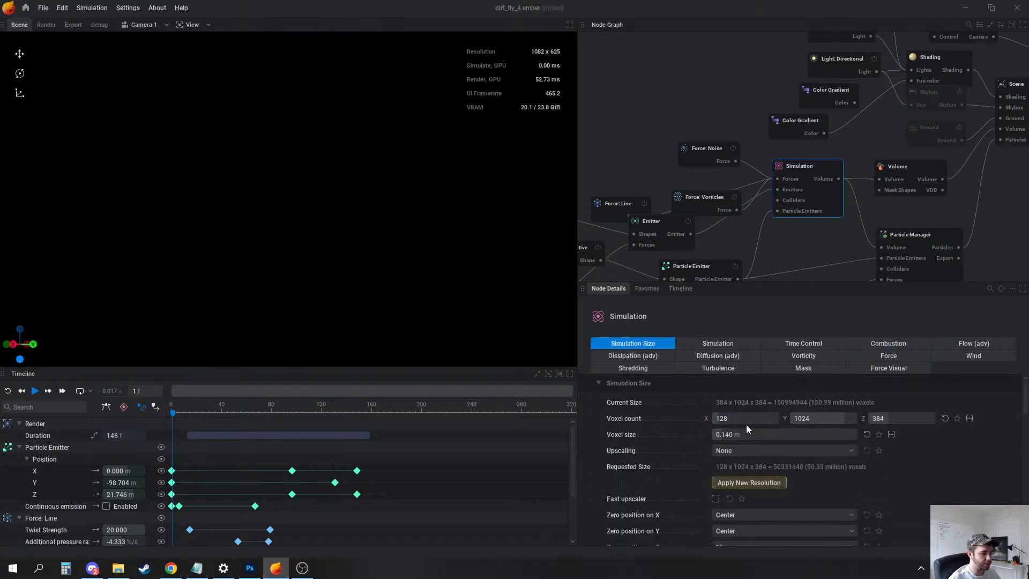
click(768, 484)
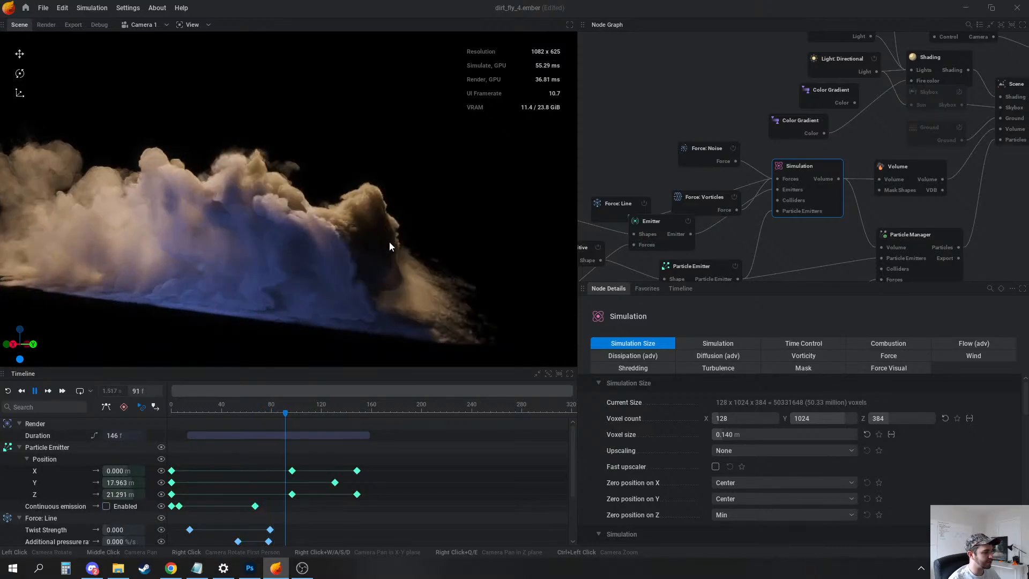
key(space)
Set the Shading node's direct light contribution to 2%
middle_drag(804, 86, 741, 113)
click(873, 95)
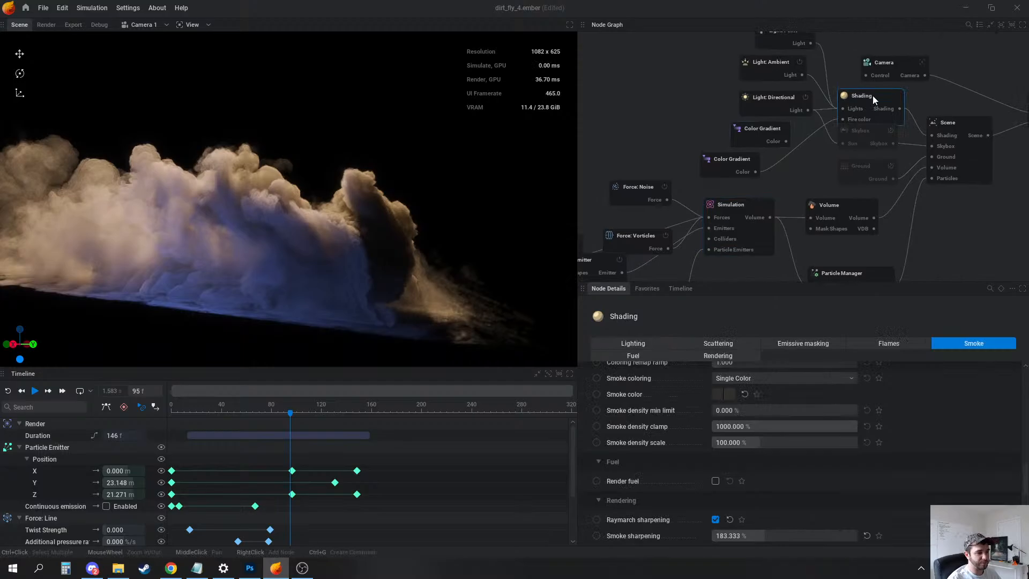
click(646, 345)
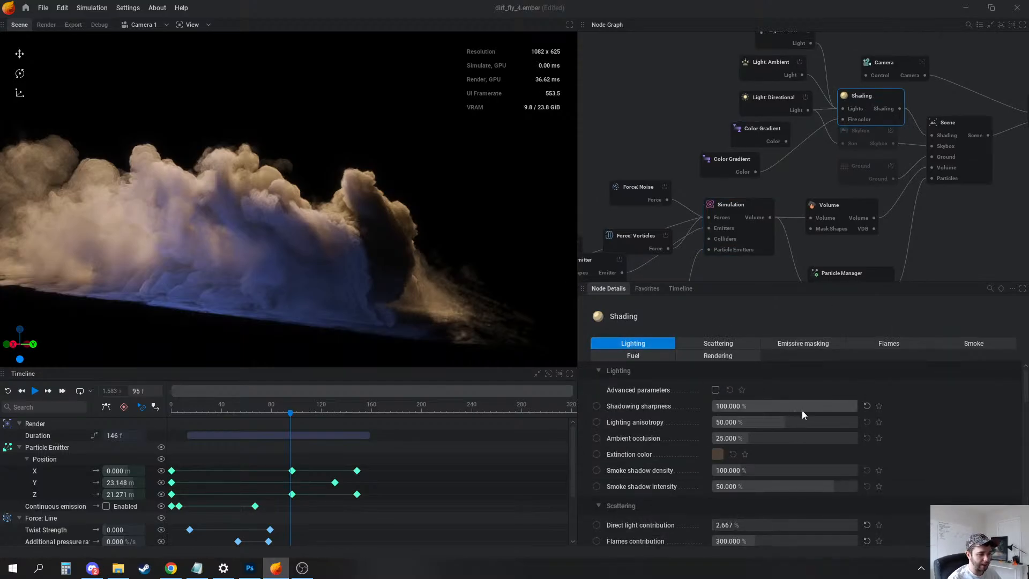
scroll(817, 426, down, 1)
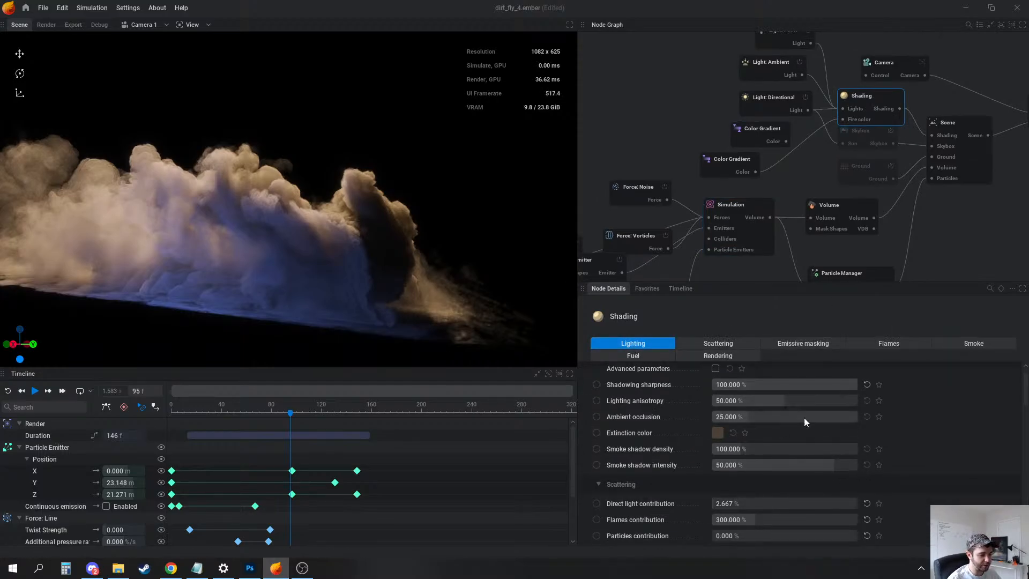
scroll(781, 484, down, 2)
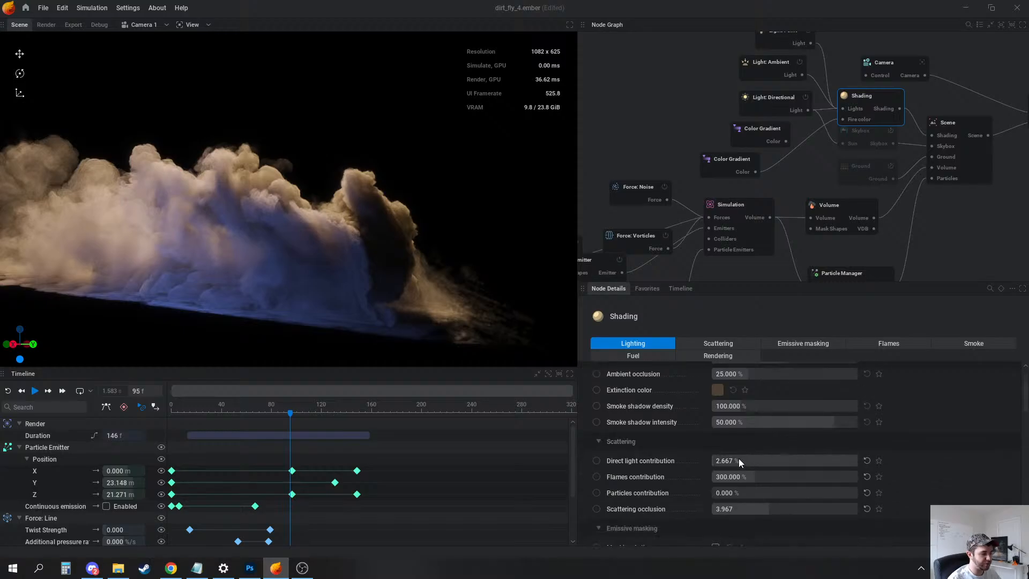
double_click(738, 461)
text(2)
key(Return)
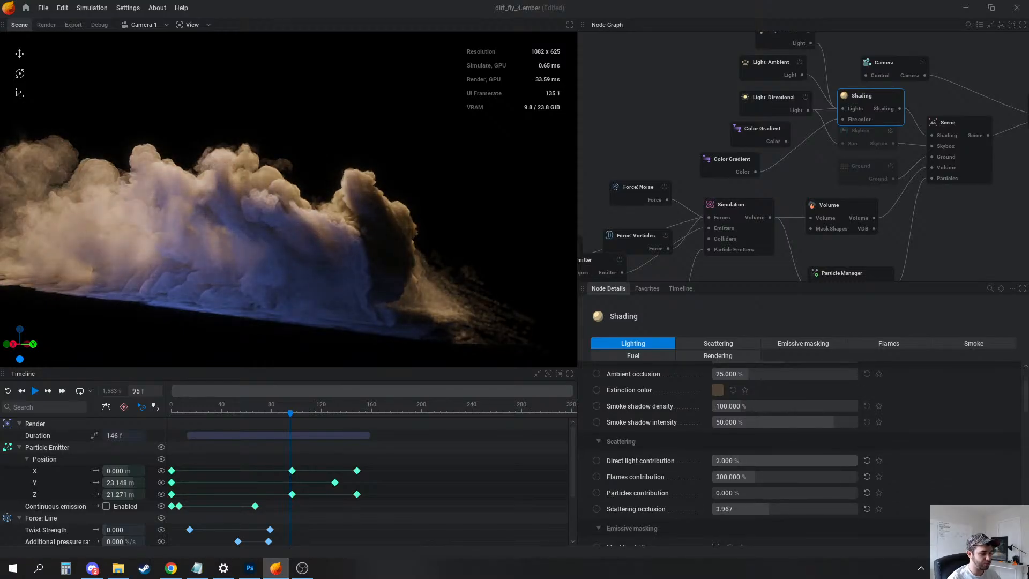
Switch the Shading node's smoke coloring to Color Ramp
scroll(815, 496, down, 3)
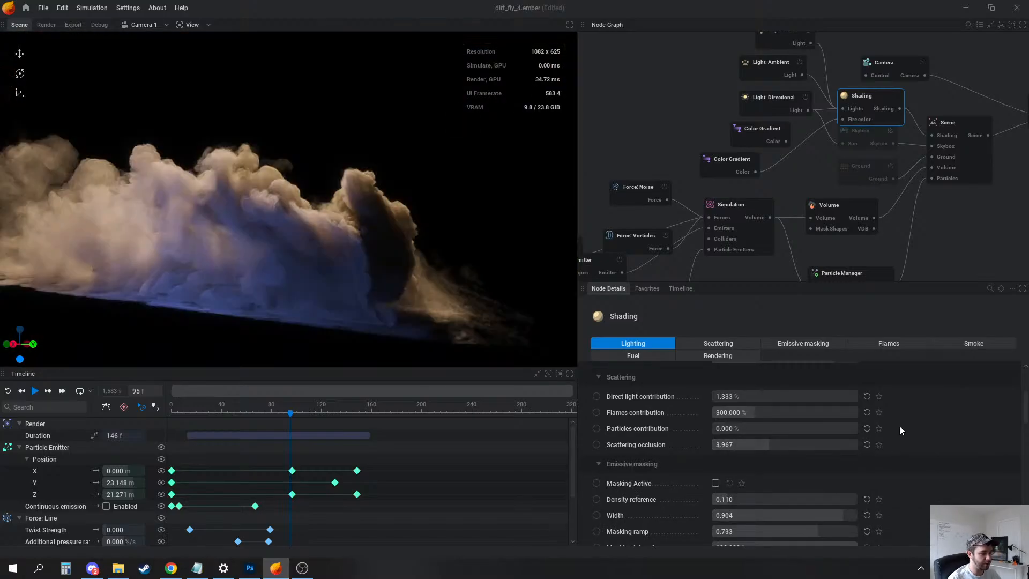
scroll(911, 437, down, 2)
scroll(857, 465, down, 2)
scroll(831, 462, down, 4)
scroll(837, 467, down, 10)
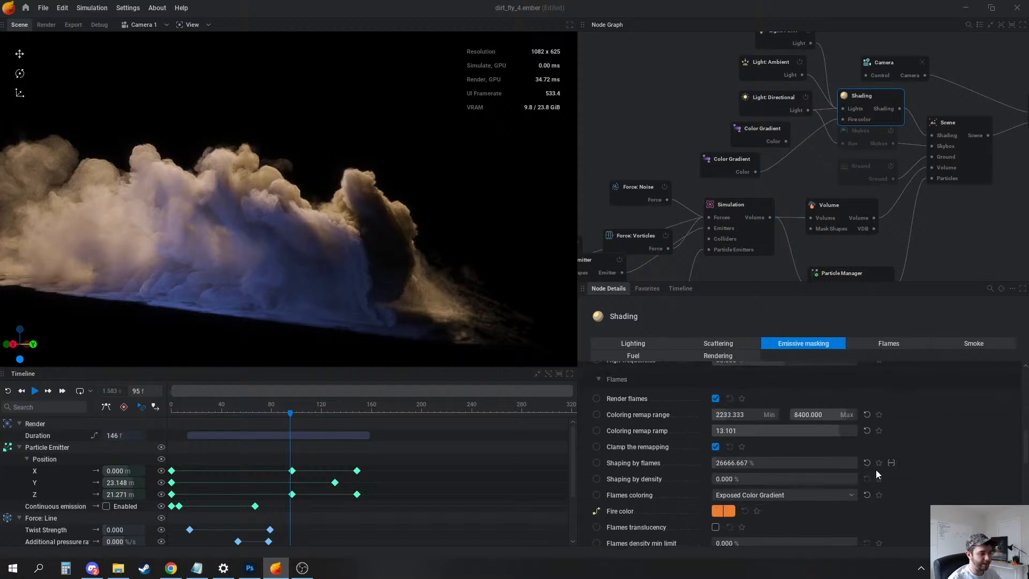
scroll(718, 461, down, 2)
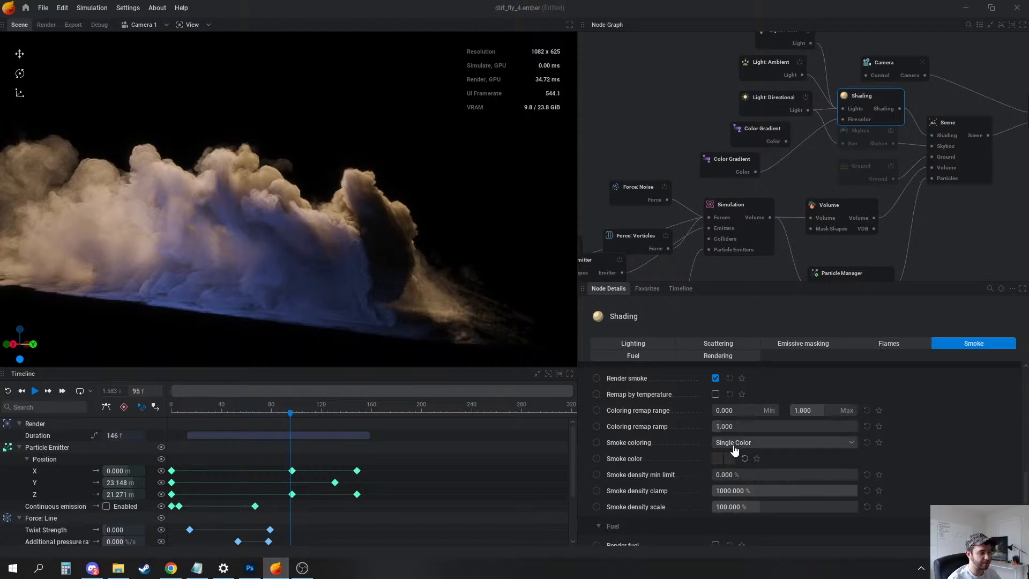
click(734, 442)
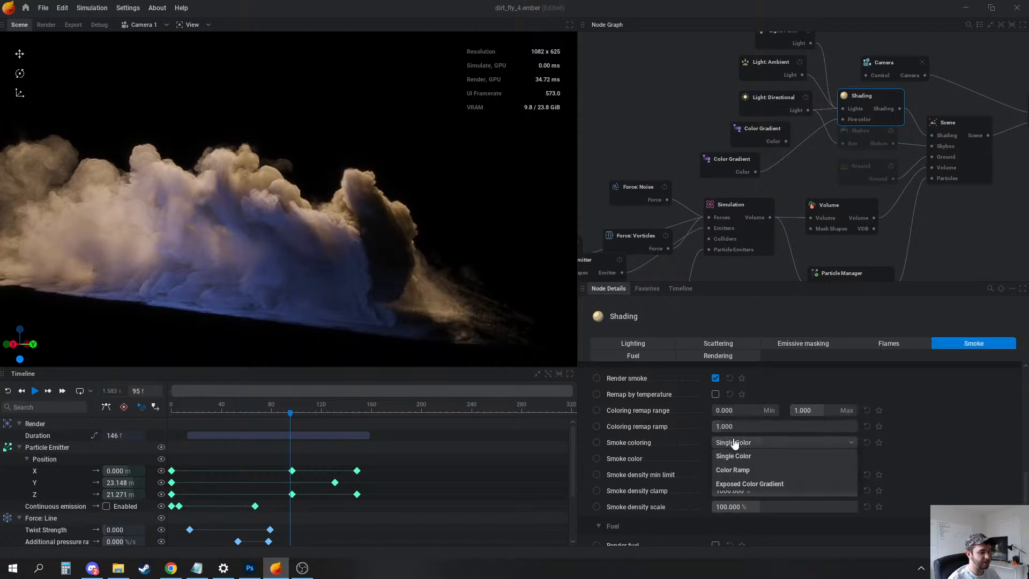
click(734, 470)
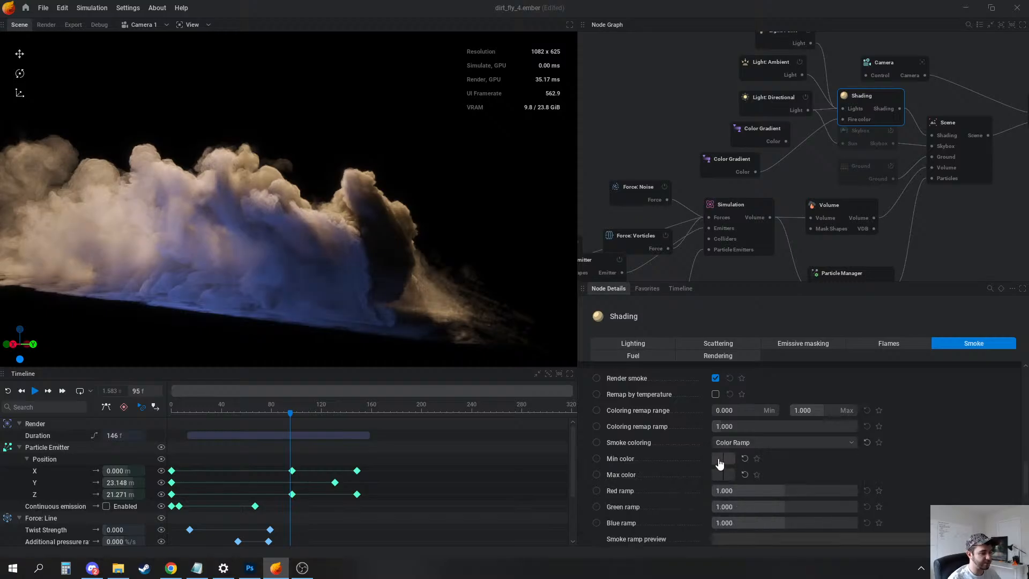
Set the smoke ramp's min color to black and max color to tan, and replay the simulation
click(719, 460)
click(775, 499)
click(860, 477)
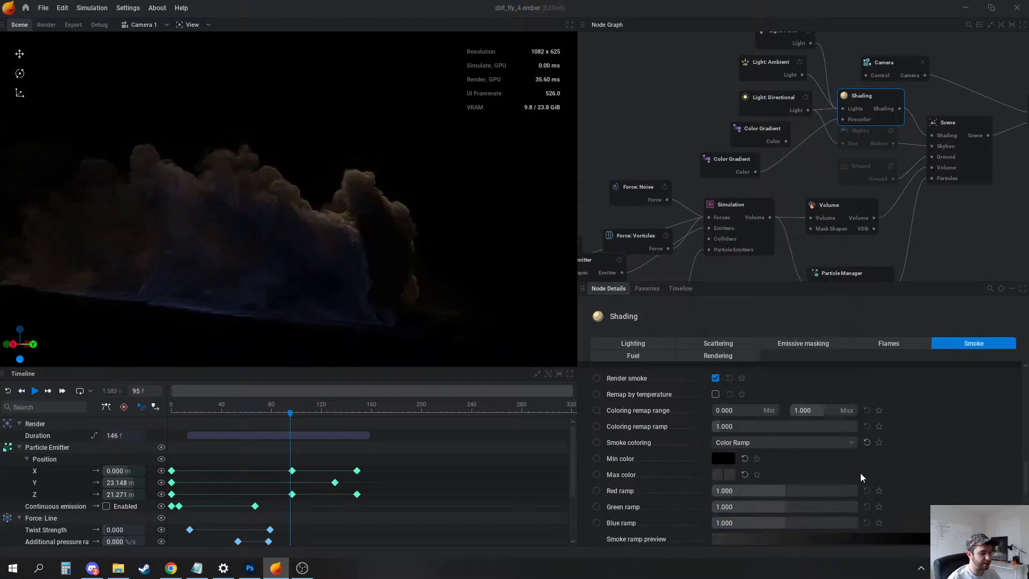
click(716, 476)
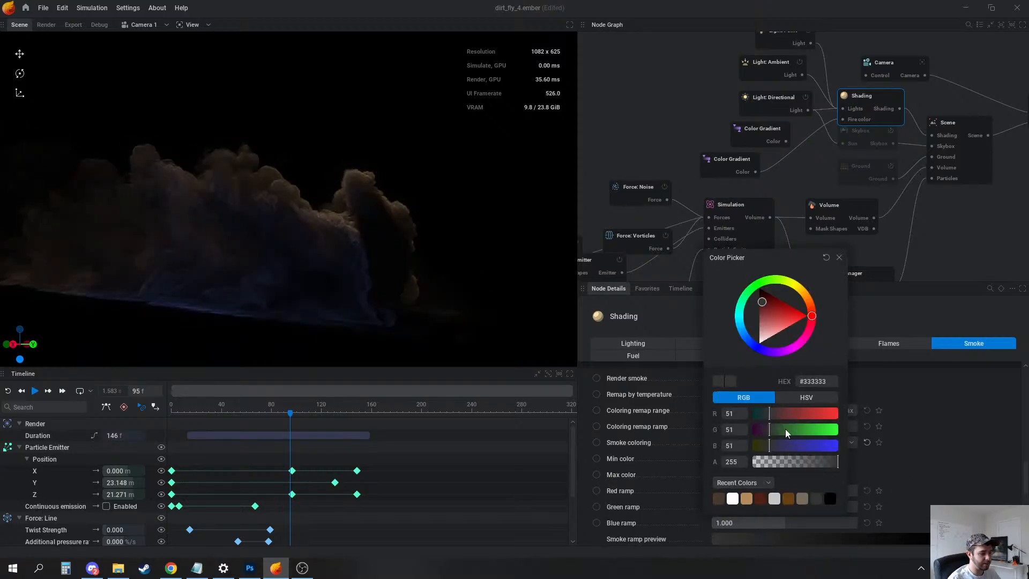
click(747, 499)
click(932, 462)
key(space)
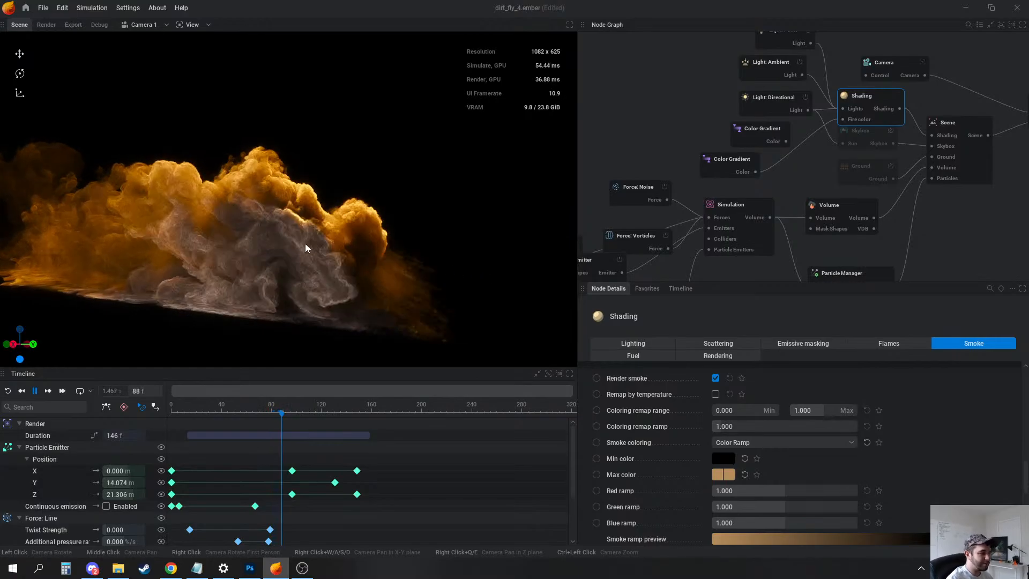
Return the smoke coloring to Single Color and play the simulation to about frame 86
click(752, 443)
click(747, 457)
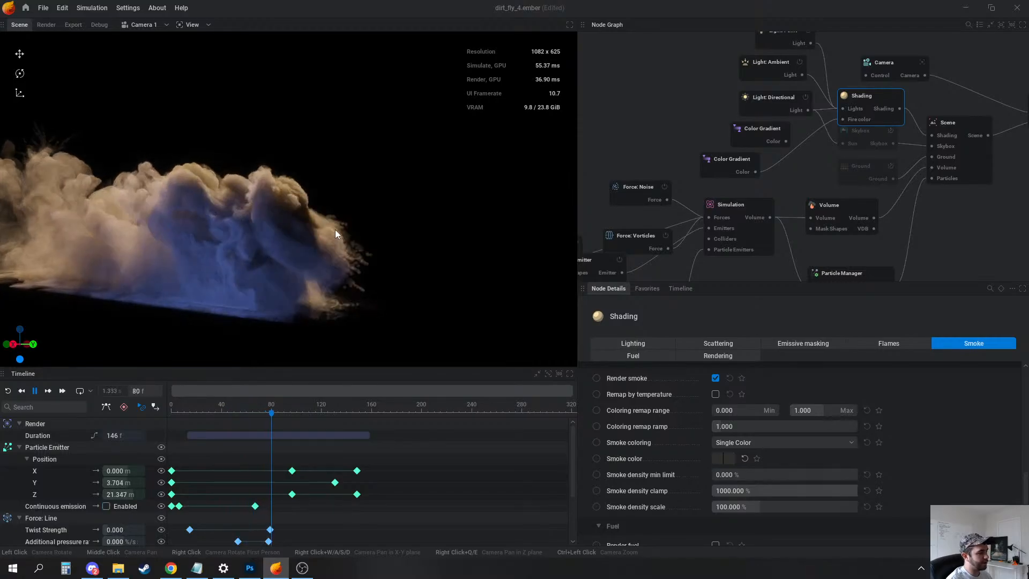
key(space)
middle_drag(674, 196, 773, 136)
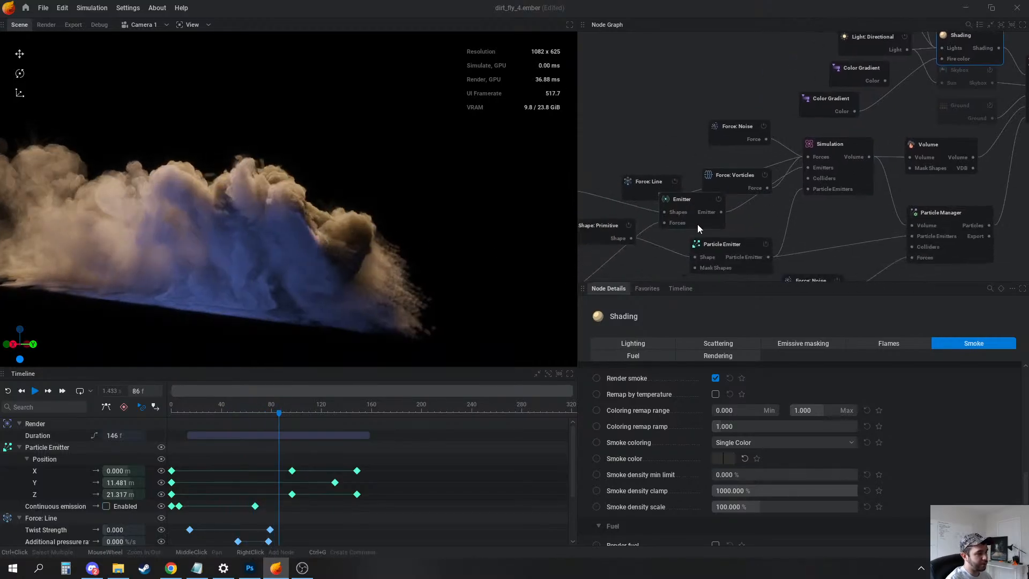
Reposition the Emitter node above the Force: Line node and review its emission and pressure settings
click(722, 249)
middle_drag(776, 214, 839, 203)
drag(755, 190, 747, 178)
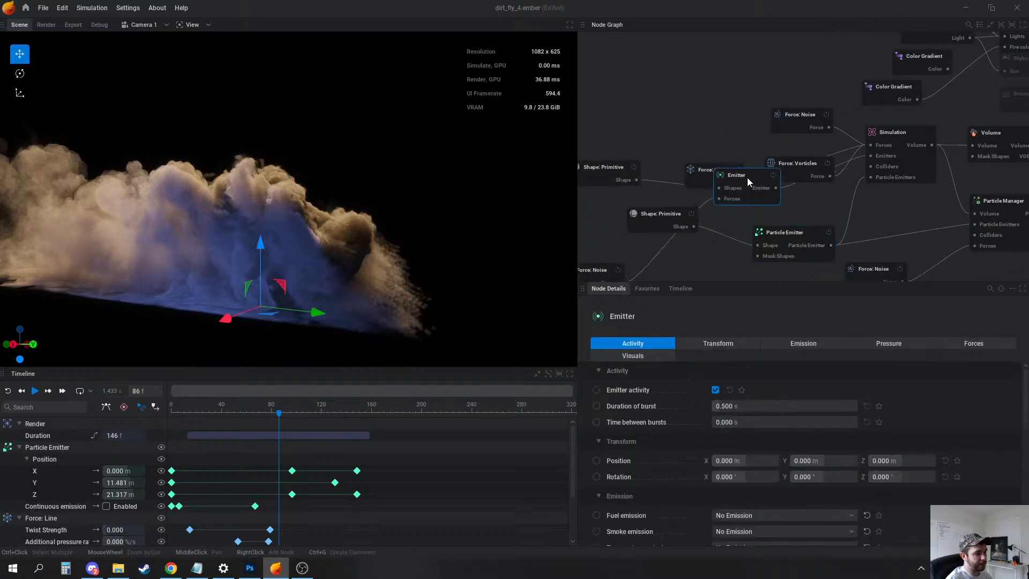
click(800, 348)
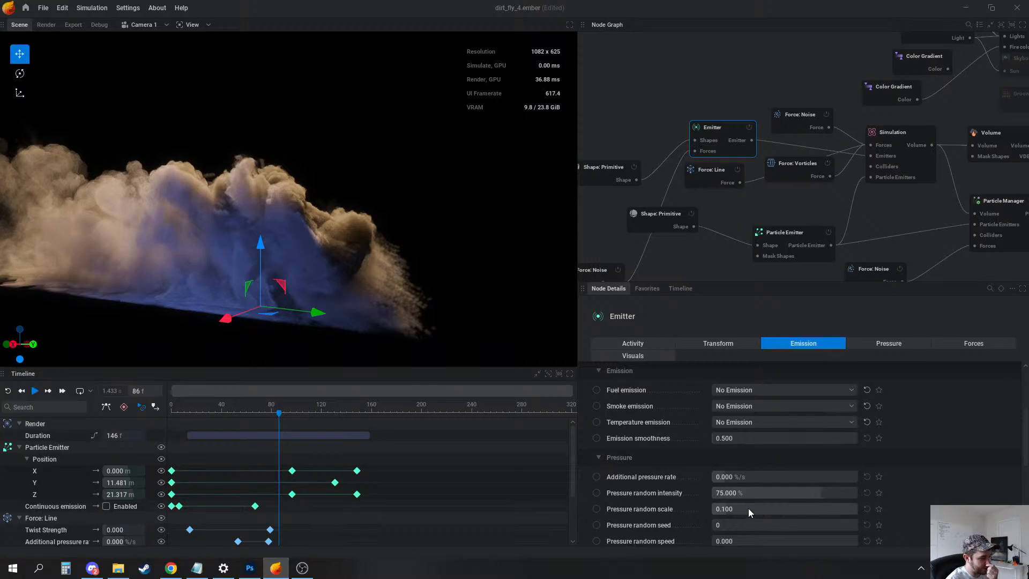
scroll(749, 508, down, 2)
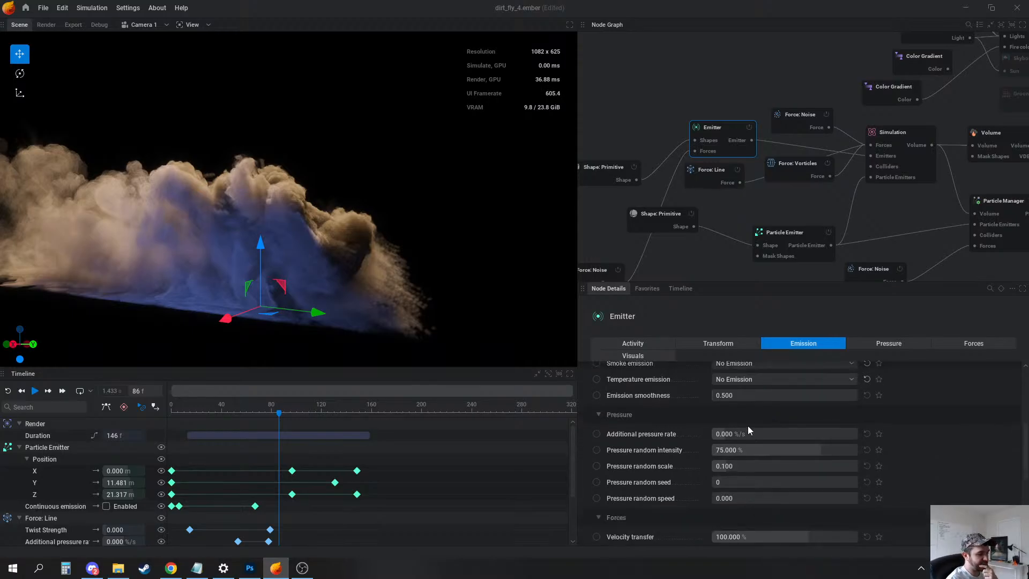
middle_drag(672, 133, 702, 98)
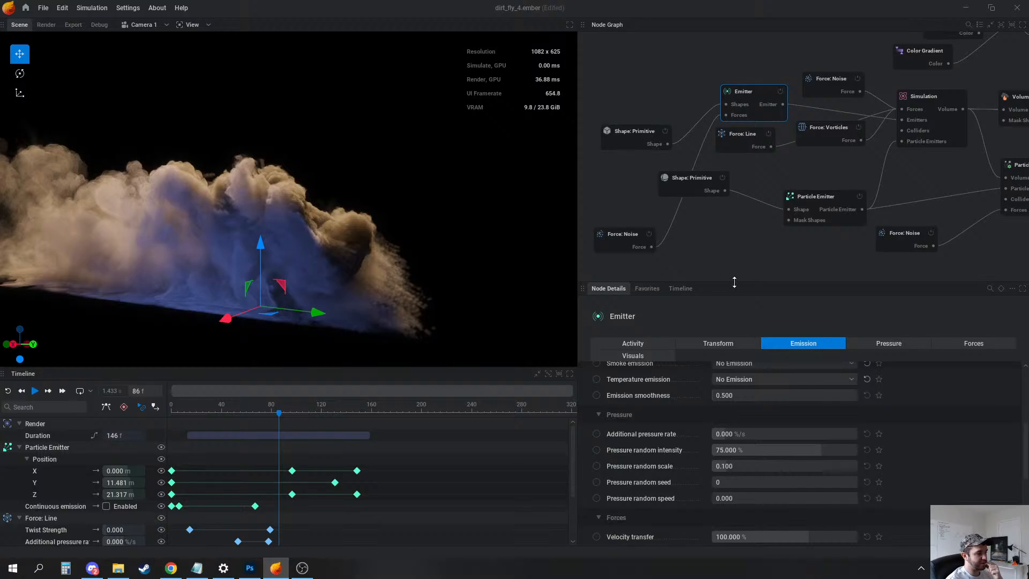
Review the Particle Emitter's collision settings and replay the simulation through the Default camera
click(790, 207)
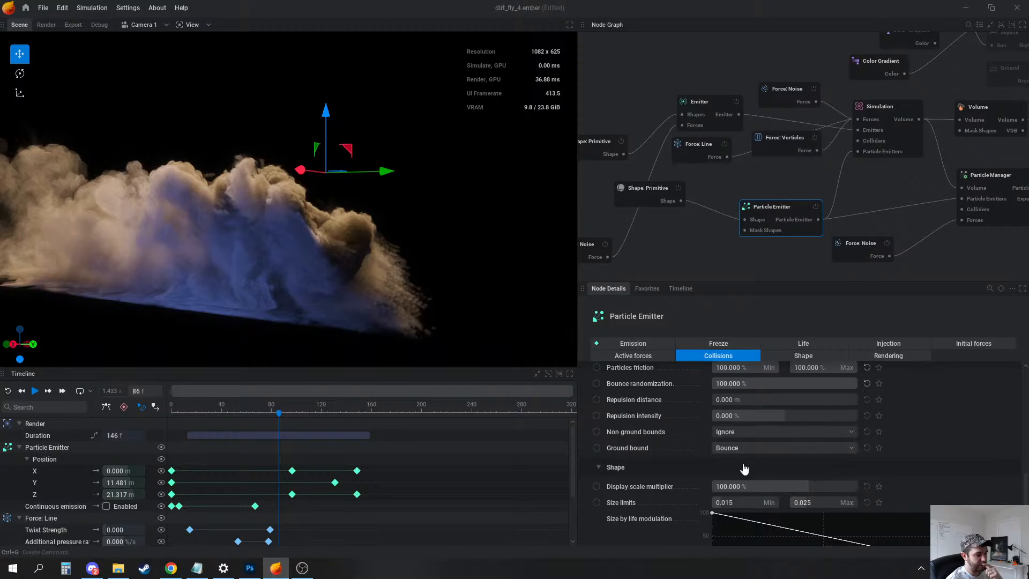
scroll(807, 408, up, 2)
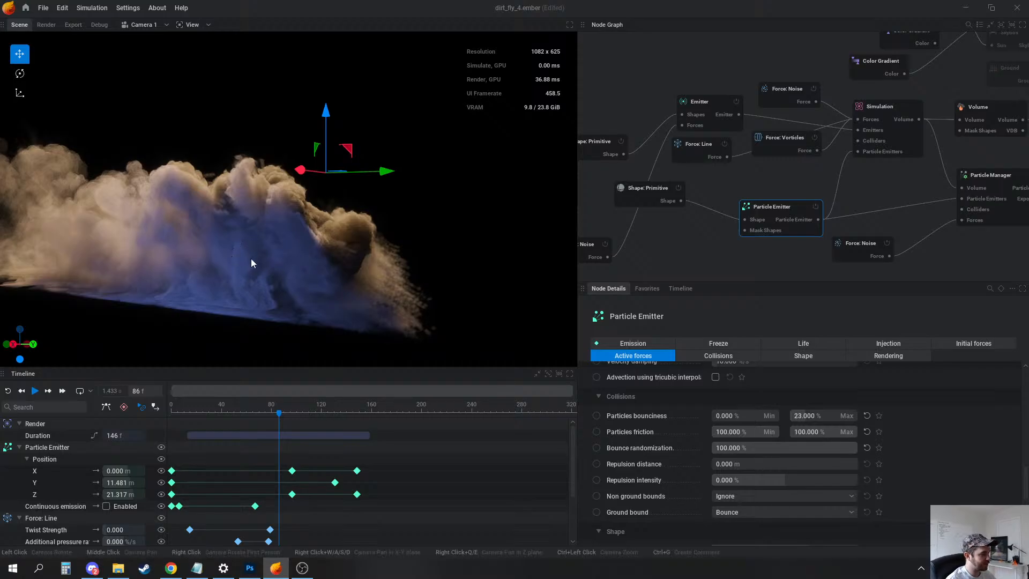
key(space)
click(126, 25)
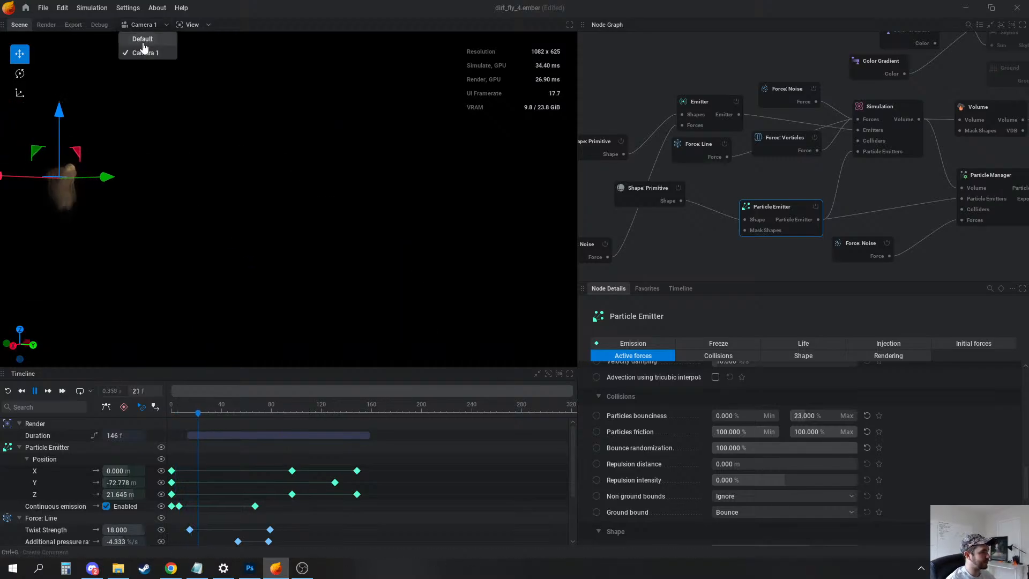
click(141, 37)
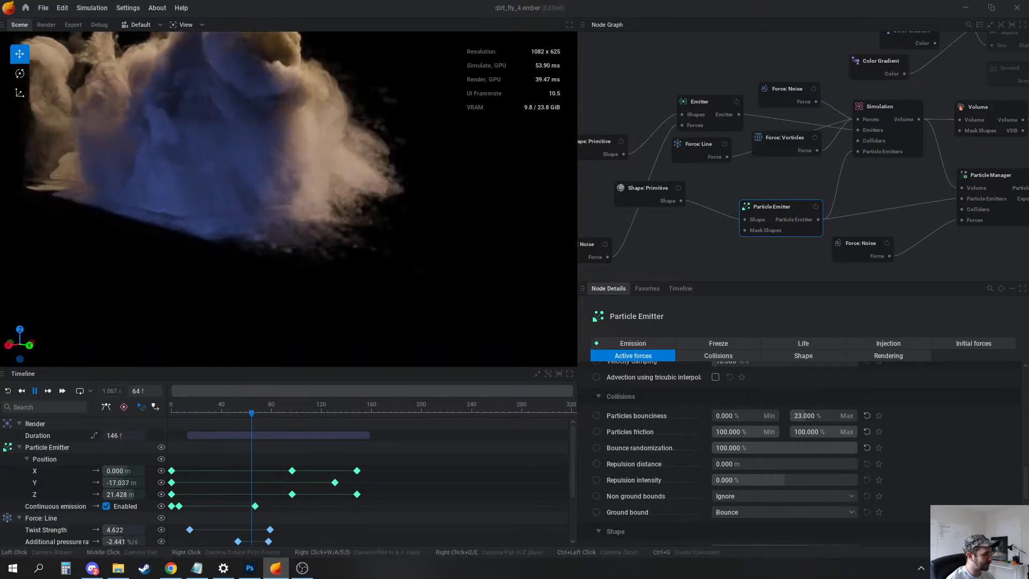
Turn off Blocking Z- ground in the Simulation node to compare the plume, then turn it back on
click(882, 113)
key(space)
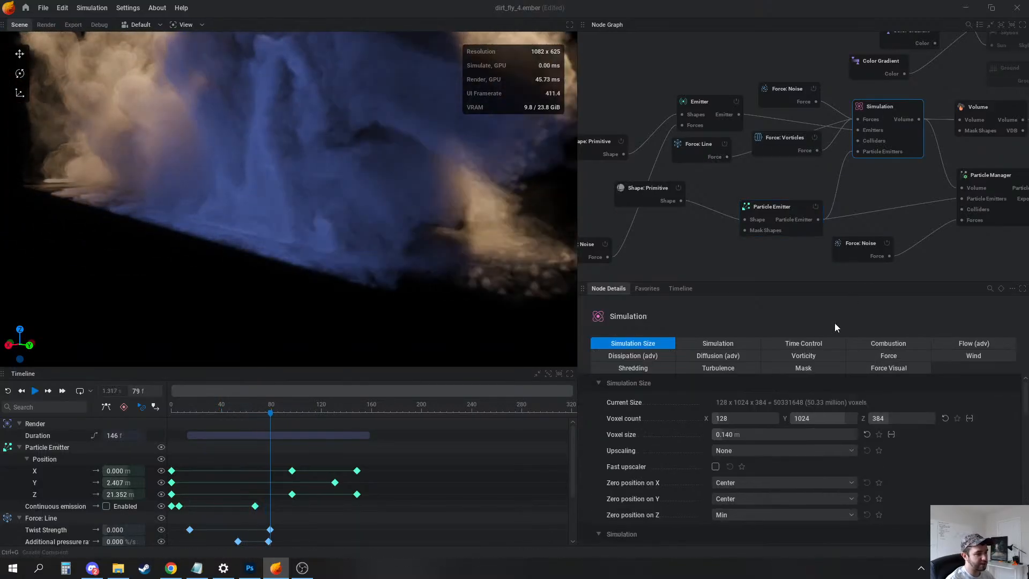
click(887, 358)
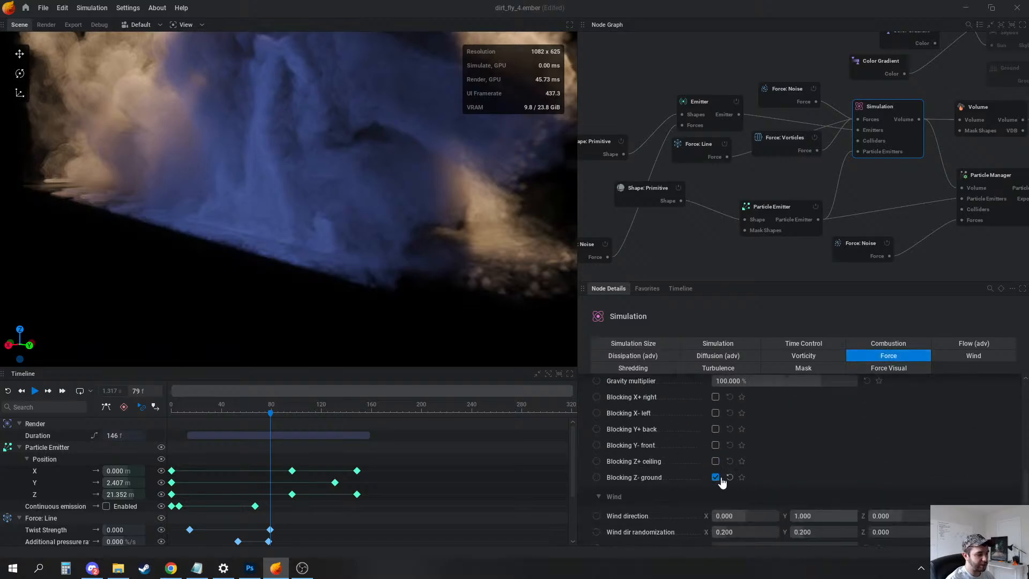
click(716, 478)
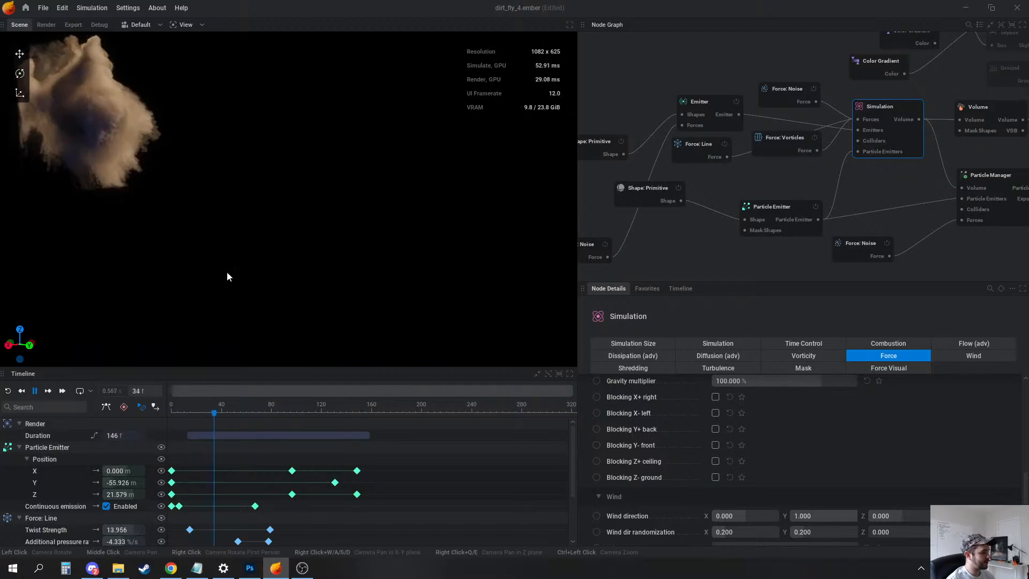
click(716, 477)
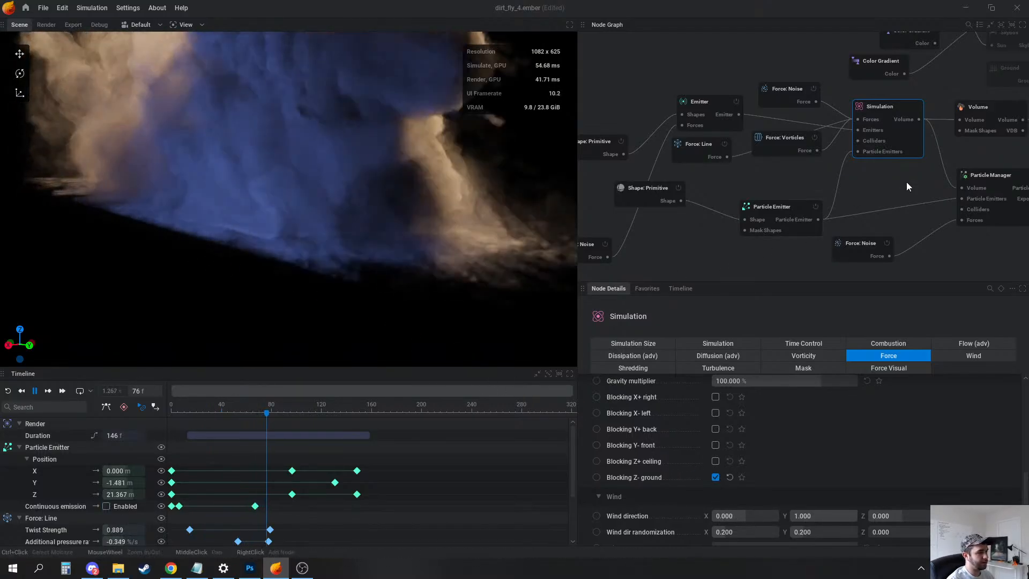
Examine the Force: Vorticles distribution along the dust plume from a wider angle while replaying the simulation, then deselect the node
middle_drag(757, 85, 768, 112)
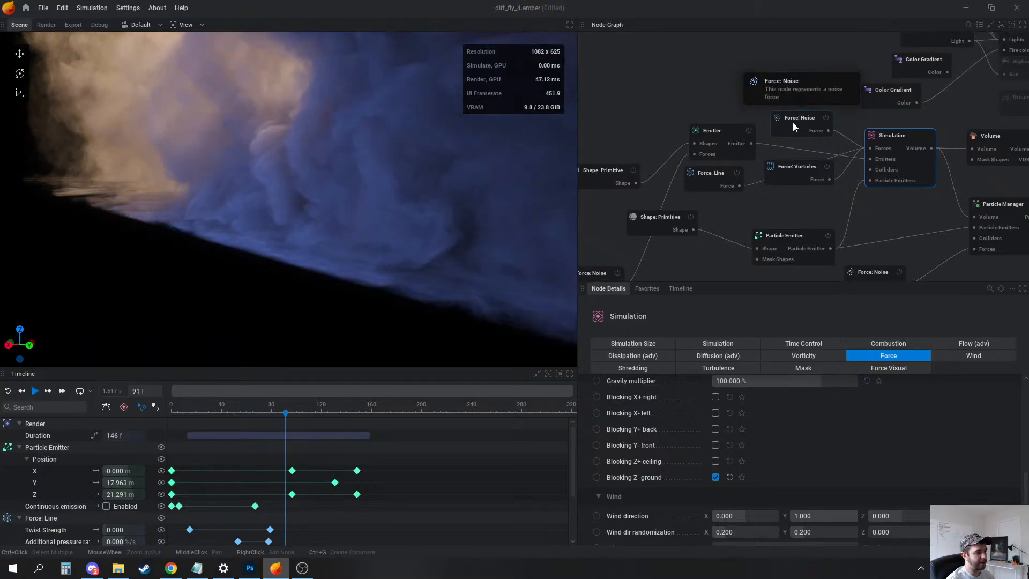
click(789, 176)
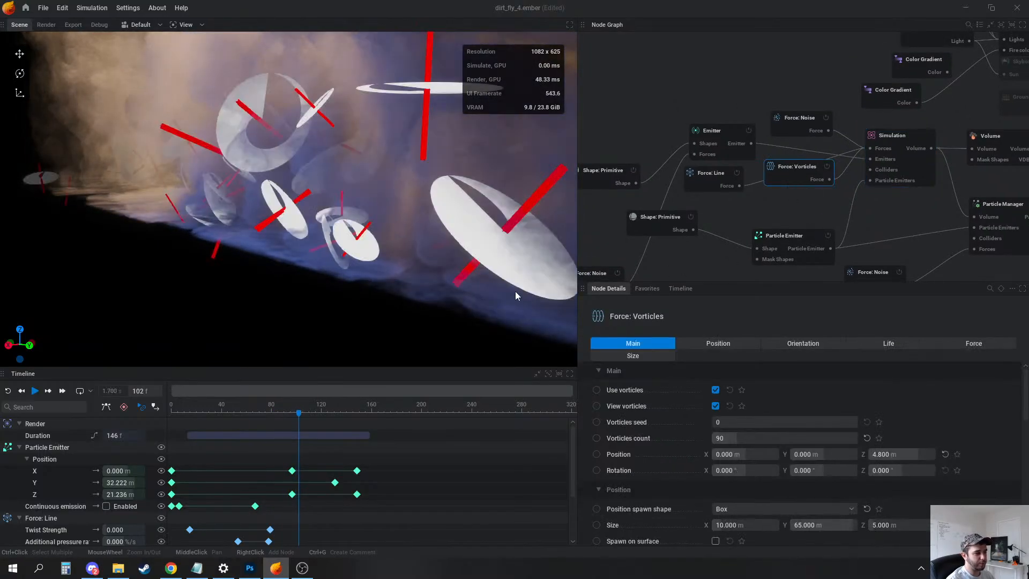
scroll(291, 239, down, 5)
drag(291, 239, 374, 281)
scroll(375, 282, up, 3)
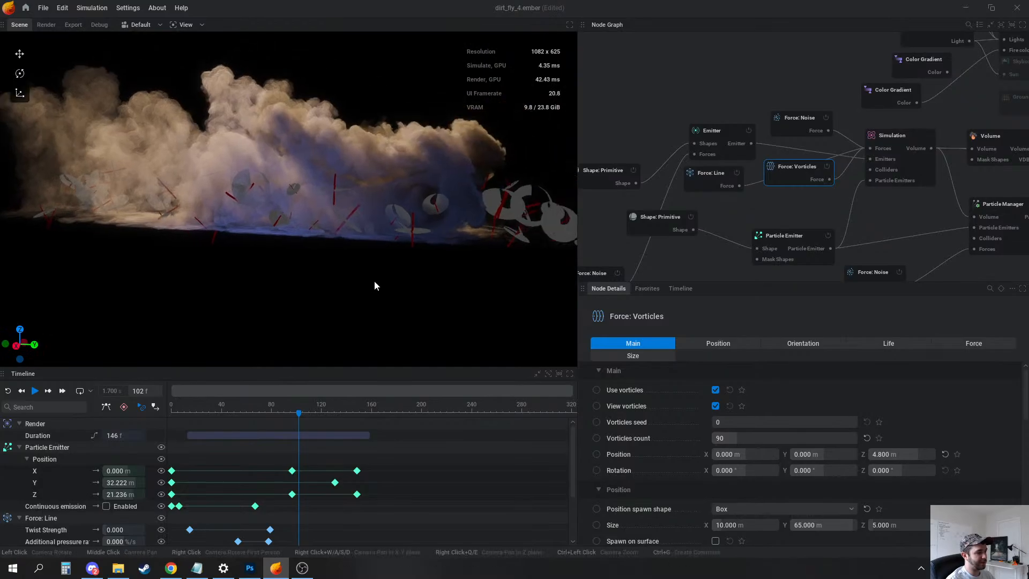
key(r)
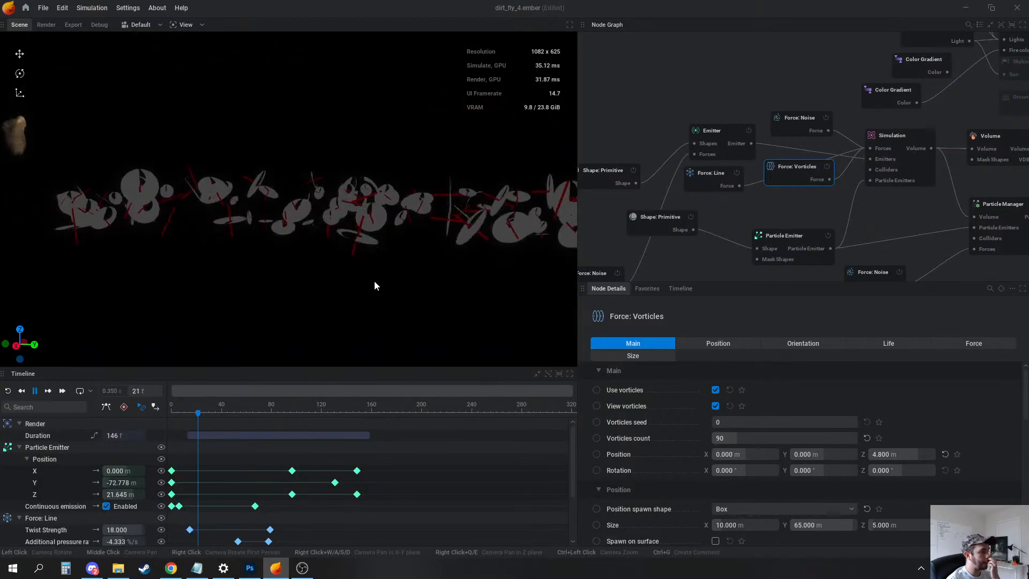
click(695, 85)
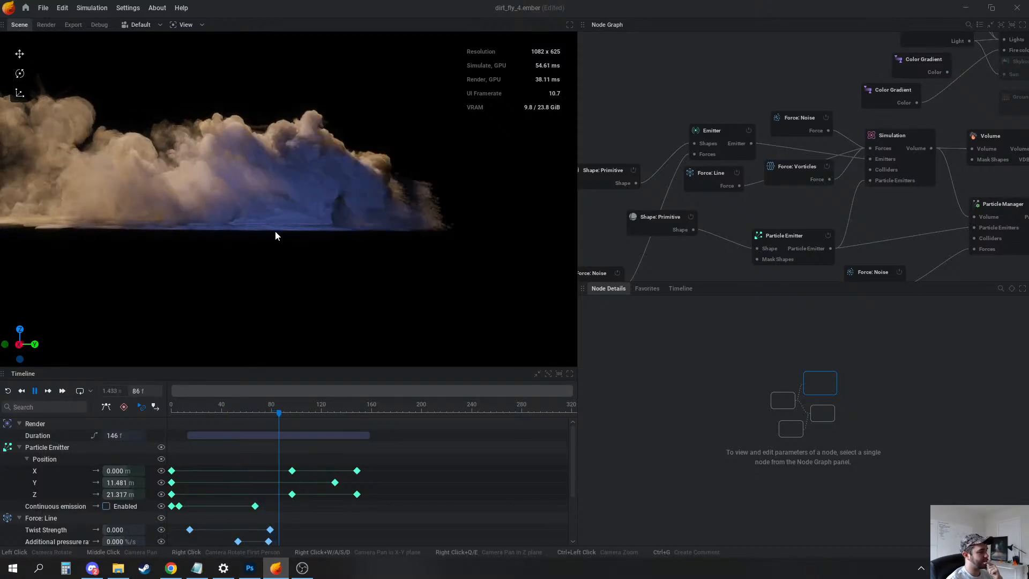
drag(275, 231, 277, 227)
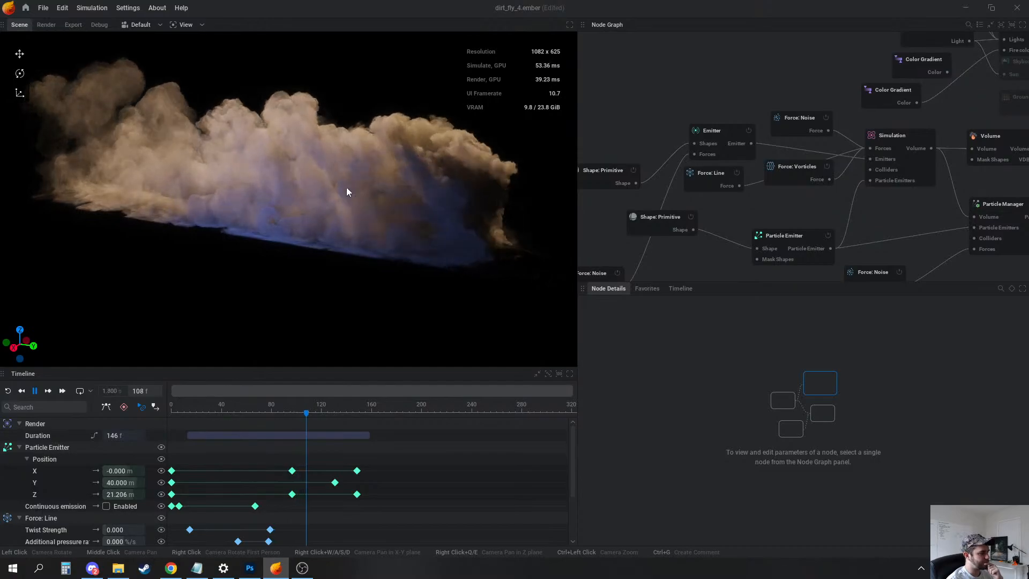
Test the Particle Emitter's particles physics limits at 0%, then set them to 75% minimum and 100% maximum
click(795, 237)
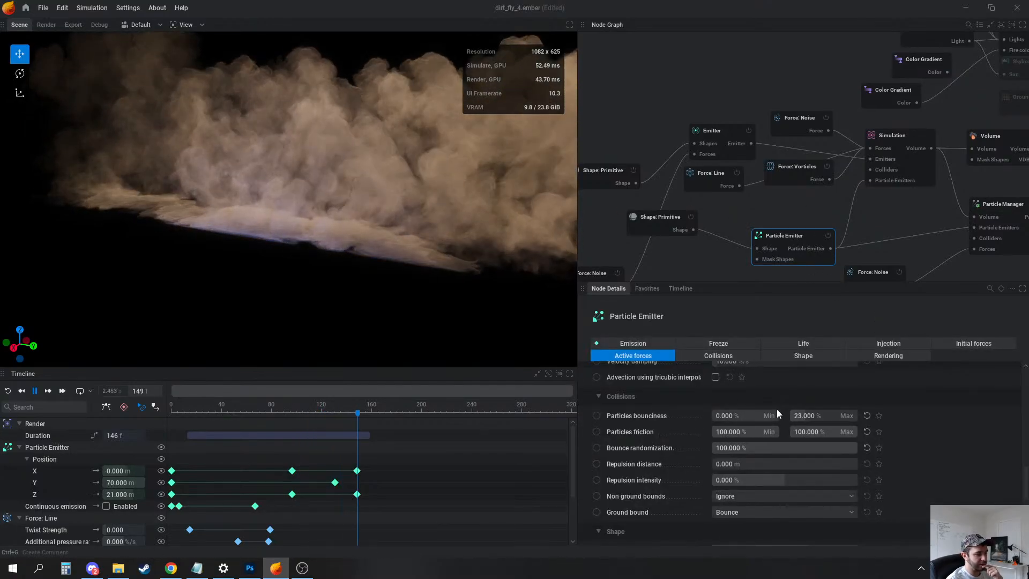
scroll(777, 410, up, 3)
scroll(791, 414, up, 2)
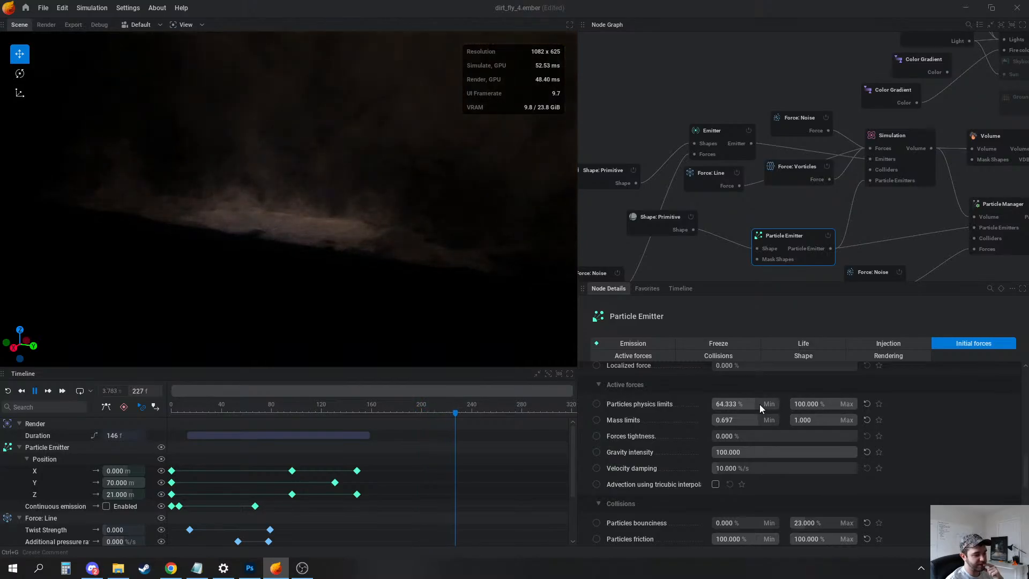
drag(760, 404, 702, 404)
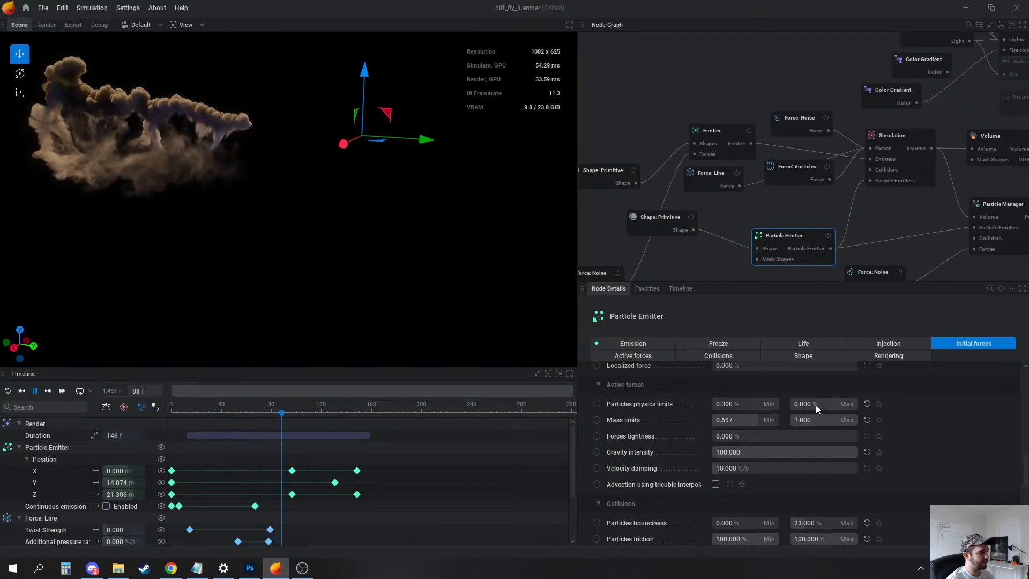
drag(816, 405, 883, 404)
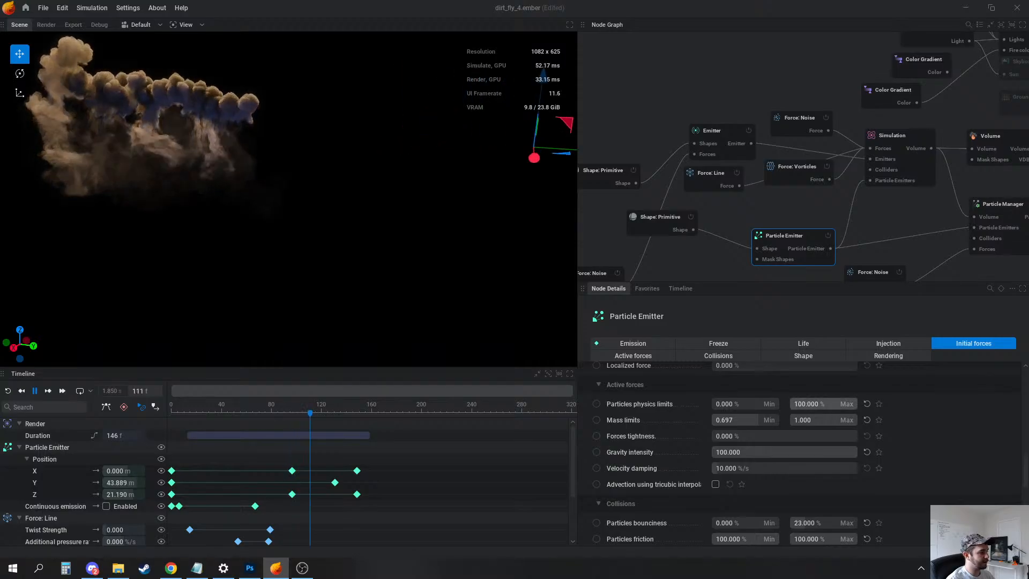
drag(735, 404, 761, 404)
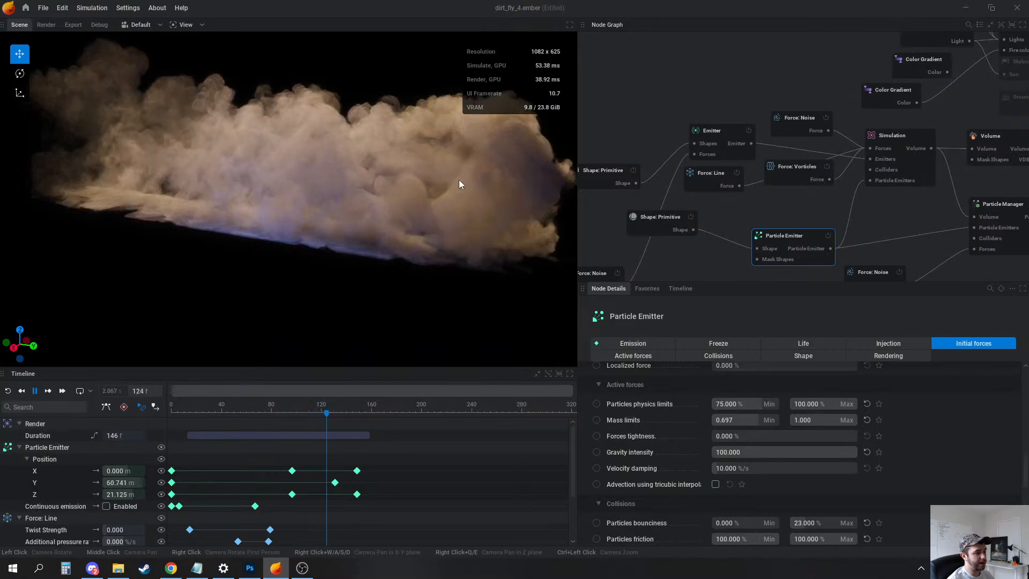
Set the Particle Emitter's injection velocity to 0%
click(896, 343)
scroll(804, 466, down, 5)
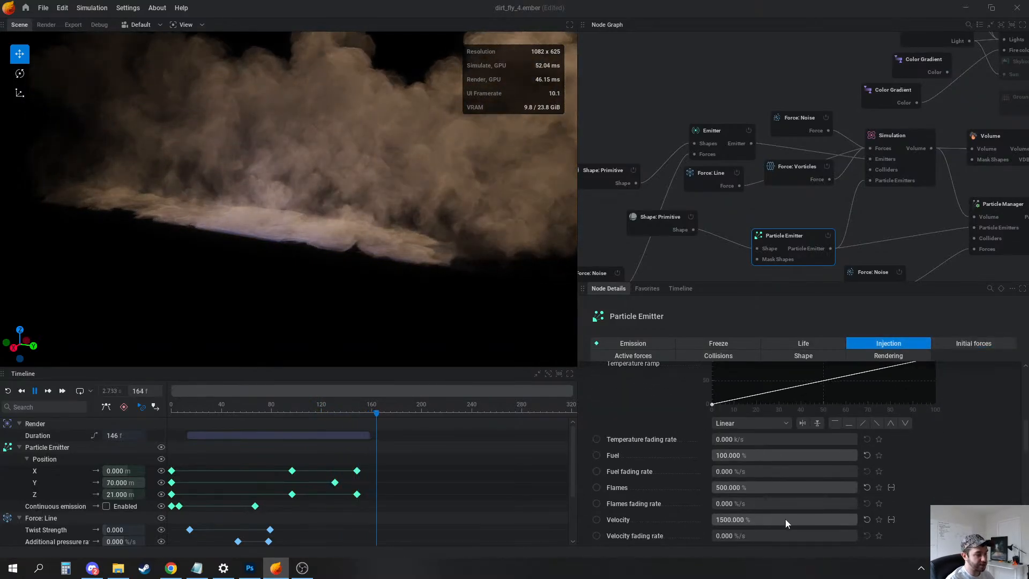
mouse_move(834, 522)
mouse_down()
mouse_move(718, 520)
mouse_move(844, 512)
mouse_up()
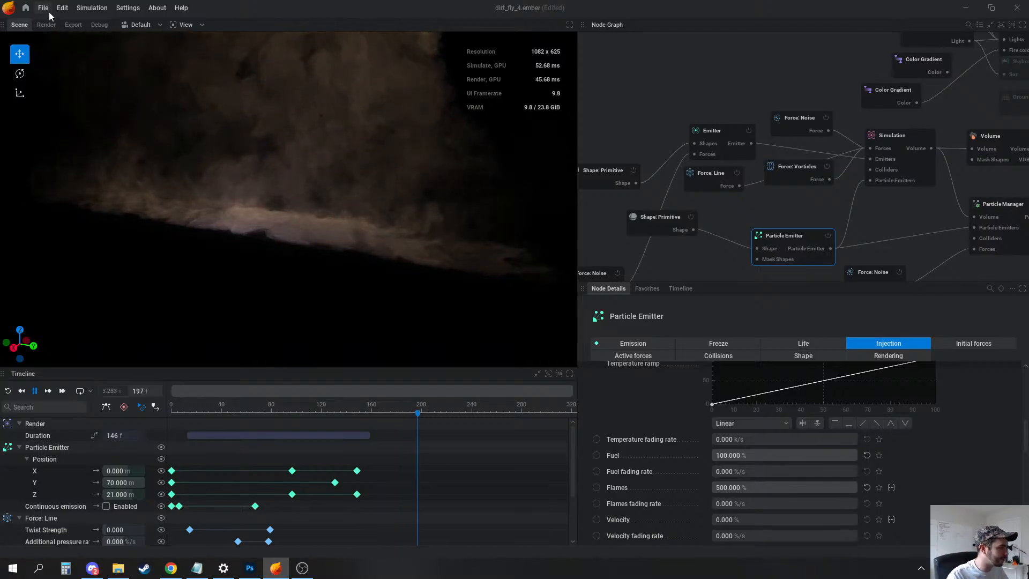
Open hazy_smoke_portal.ember from the Presets_HD folder, discarding the unsaved changes to the current project
click(99, 41)
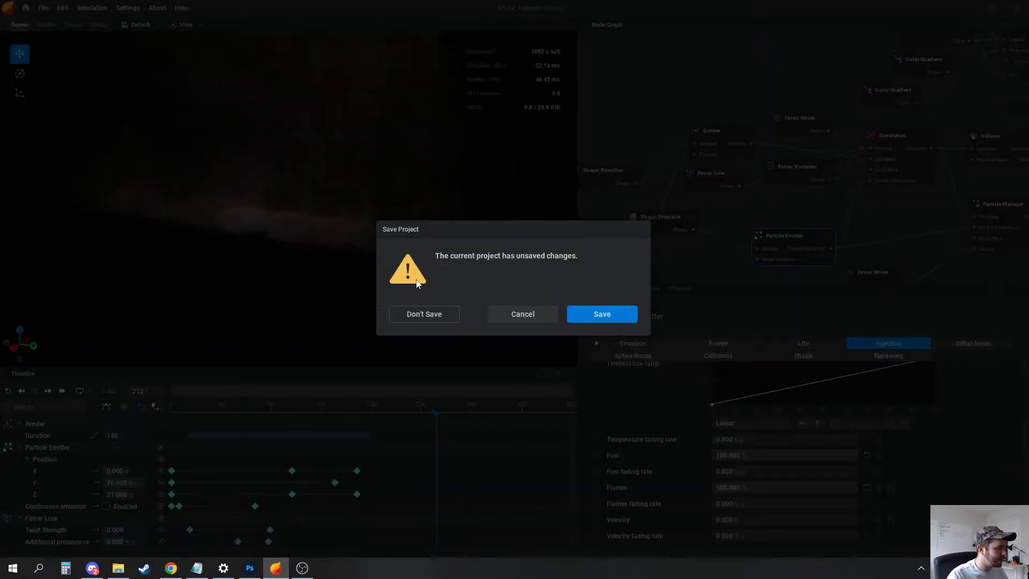
click(421, 315)
scroll(204, 200, down, 5)
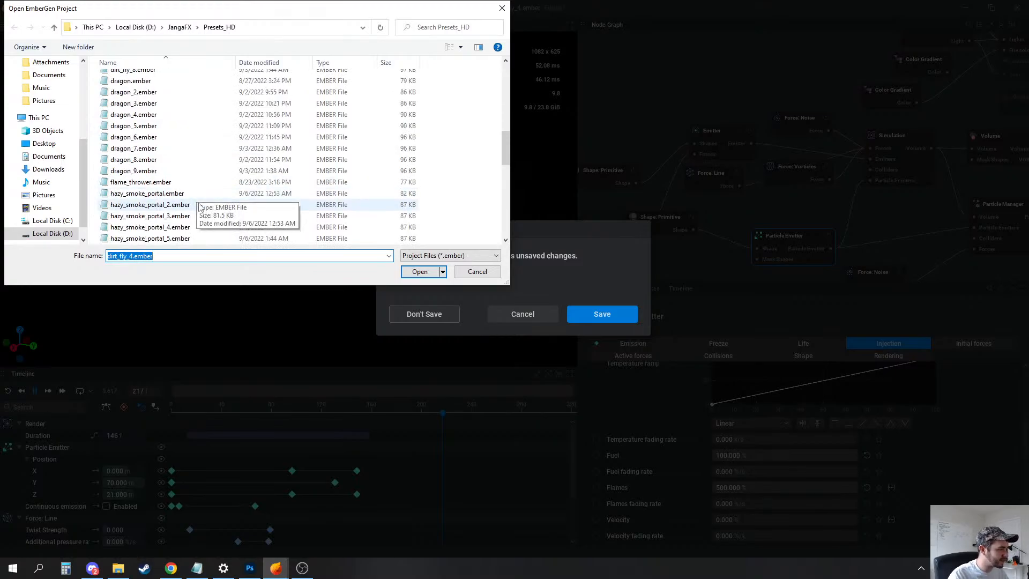
double_click(172, 93)
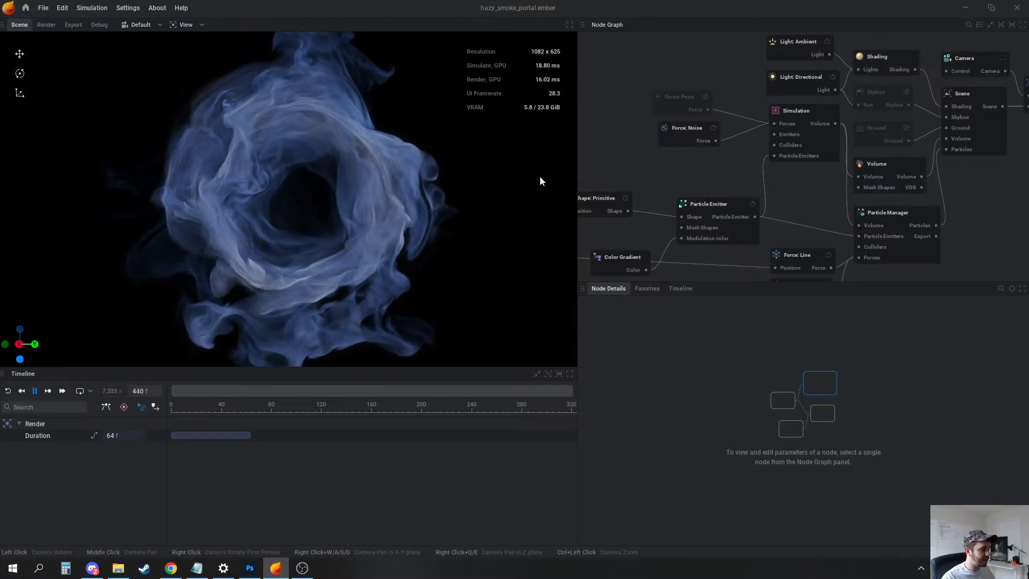
Try raising the Shading node's smoke coloring remap ramp to about 3.4, then undo the change
click(887, 62)
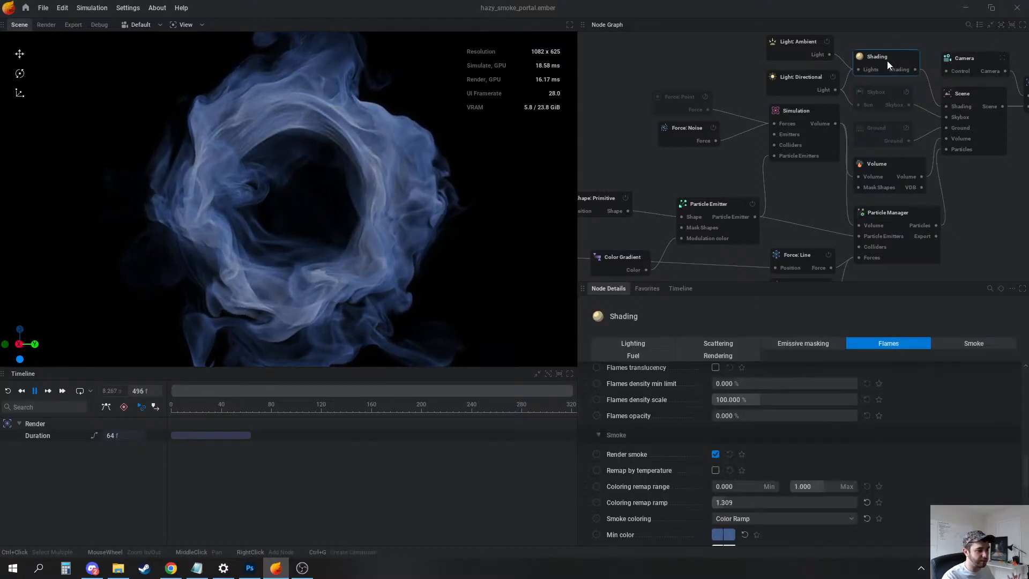
scroll(726, 505, down, 2)
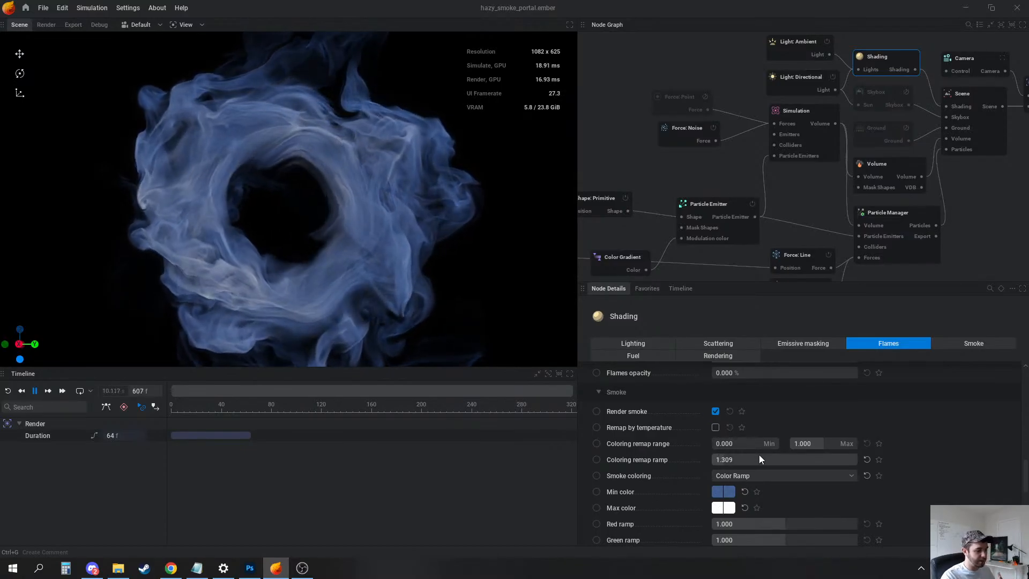
drag(759, 459, 804, 459)
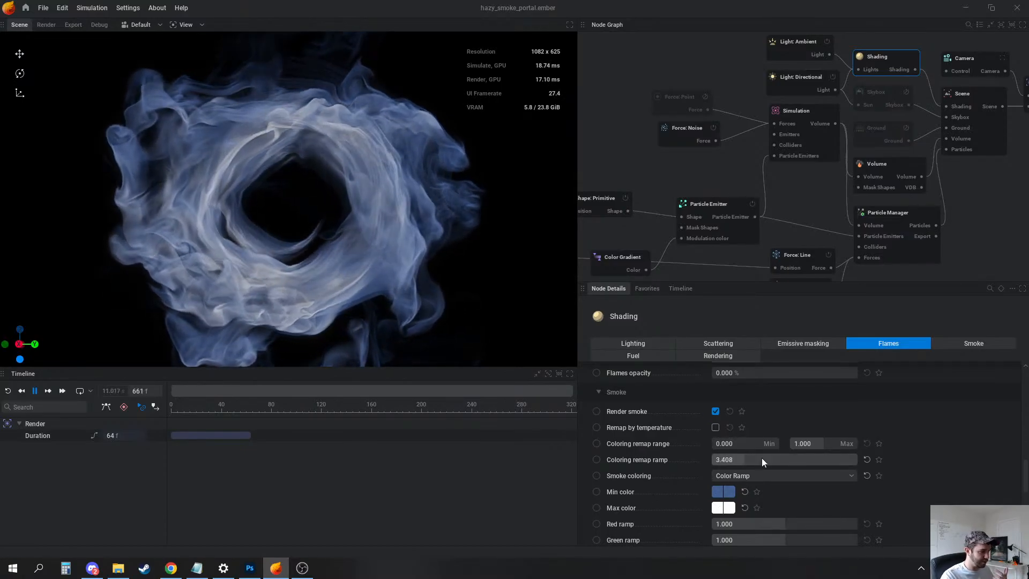
key(ctrl+z)
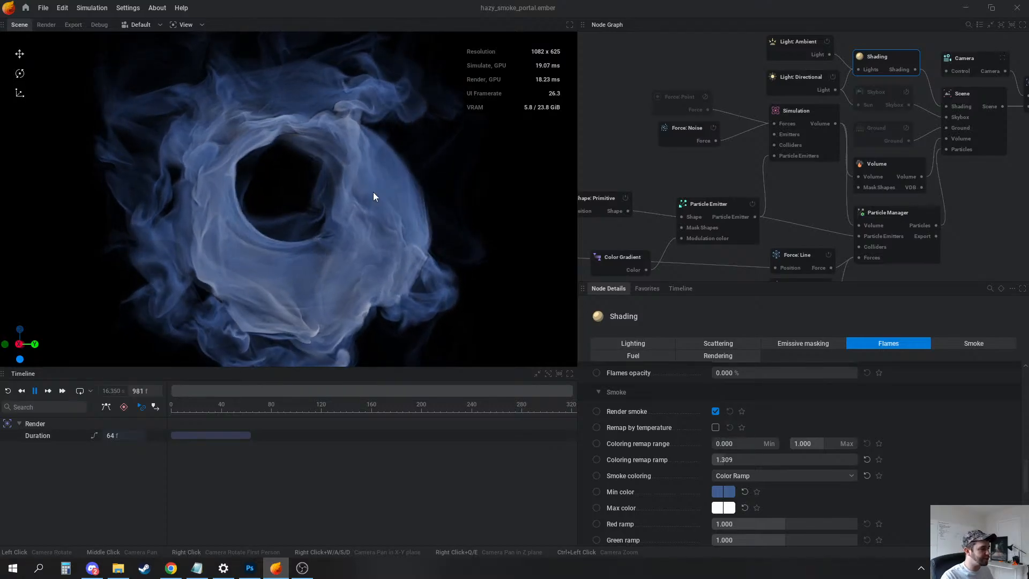
Open the hazy_smoke_portal_2.ember project from the Presets_HD folder
click(42, 8)
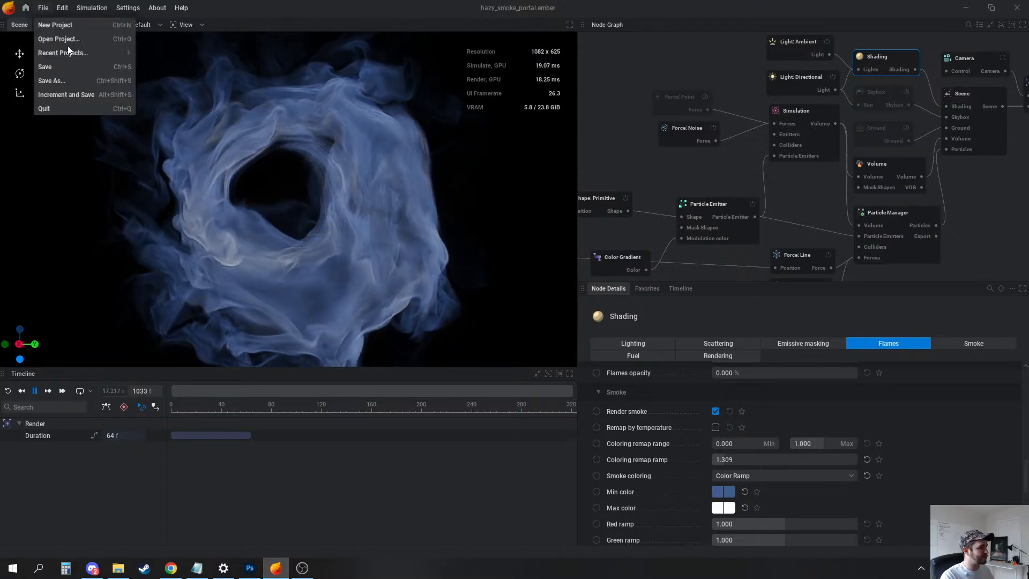
click(68, 39)
scroll(223, 203, down, 8)
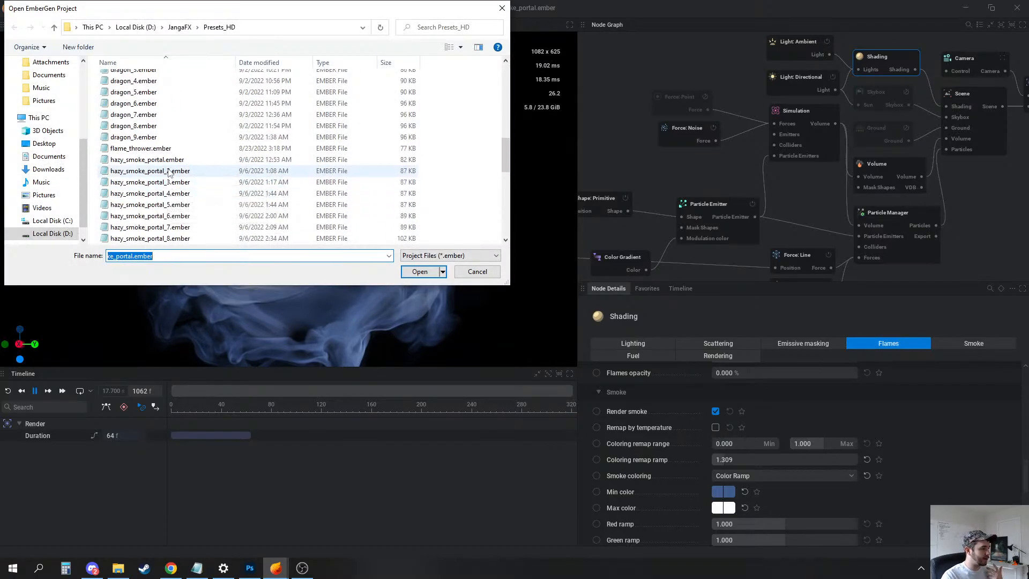
double_click(170, 173)
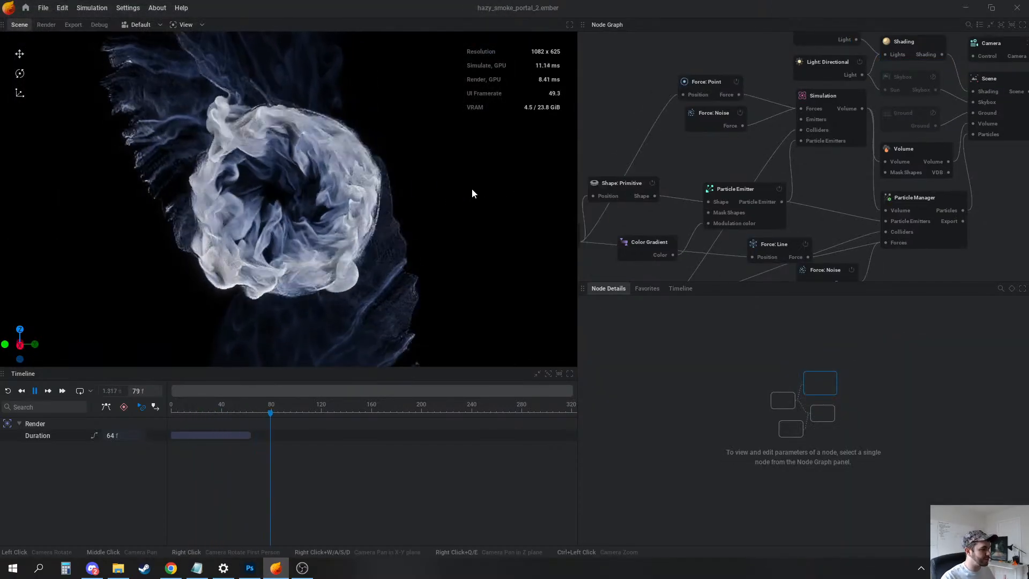
Move the Force: Noise node below Force: Line in the node graph and set its scale to about 8.333
middle_drag(800, 227, 781, 166)
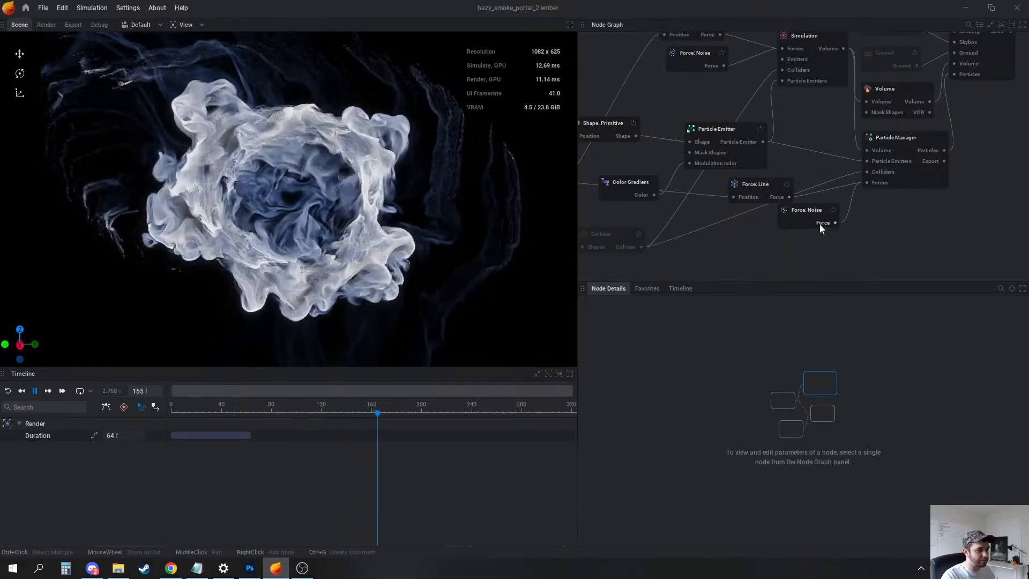
drag(820, 227, 774, 244)
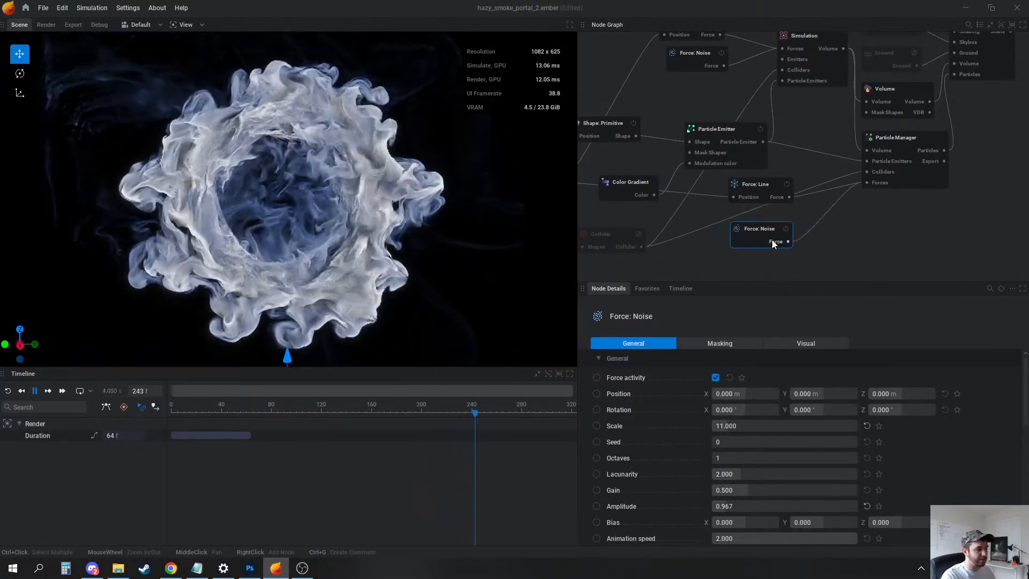
mouse_move(736, 424)
mouse_down()
mouse_move(810, 428)
mouse_move(740, 429)
mouse_up()
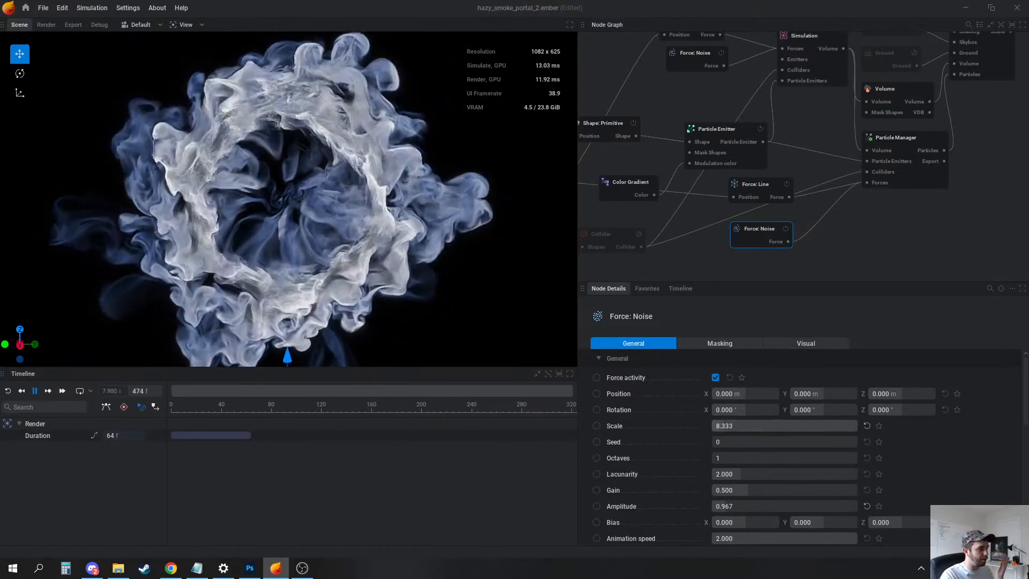
Turn off Inject velocities & components on the Particle Emitter and enable Render particles
click(716, 131)
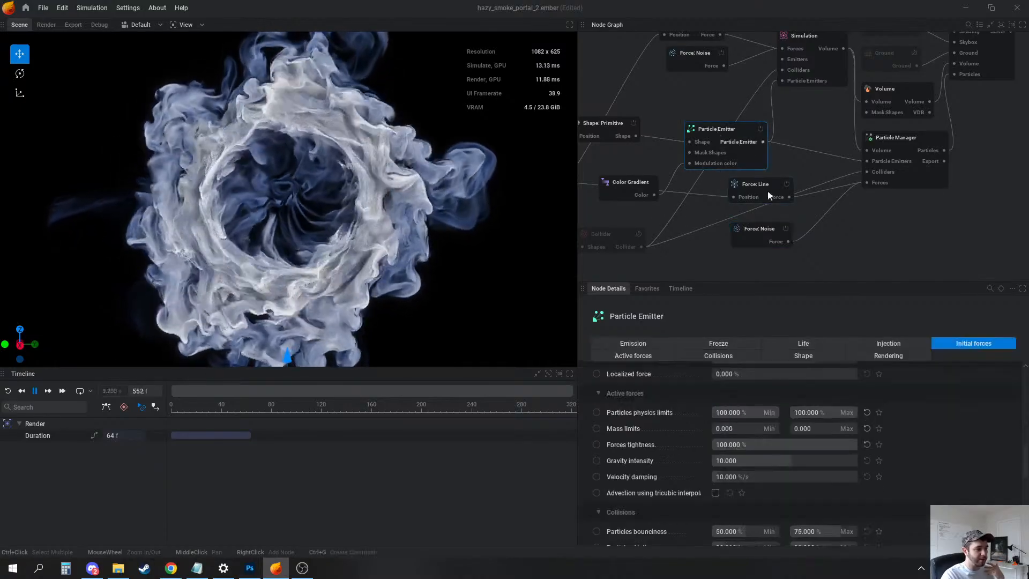
click(888, 344)
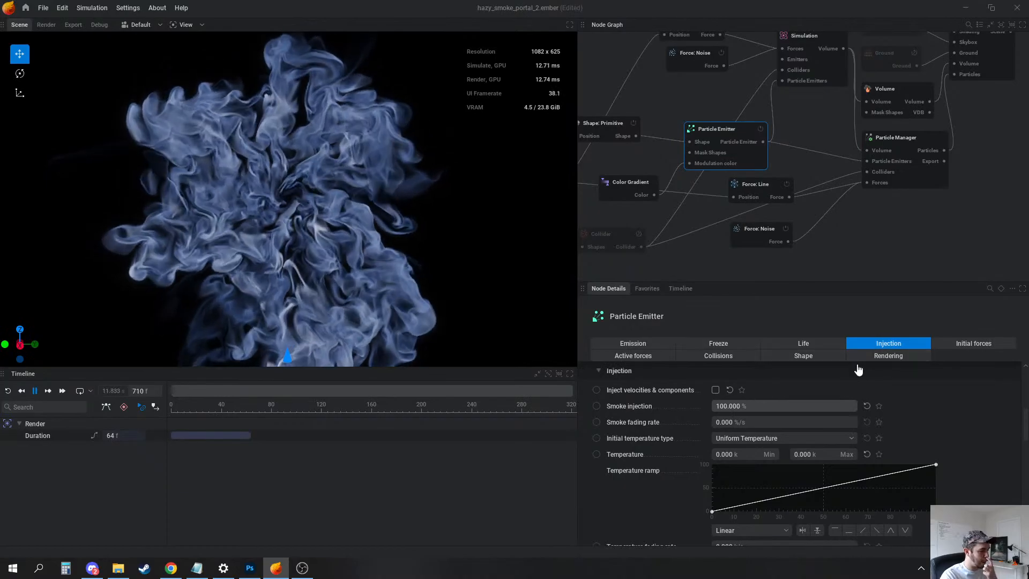
click(881, 356)
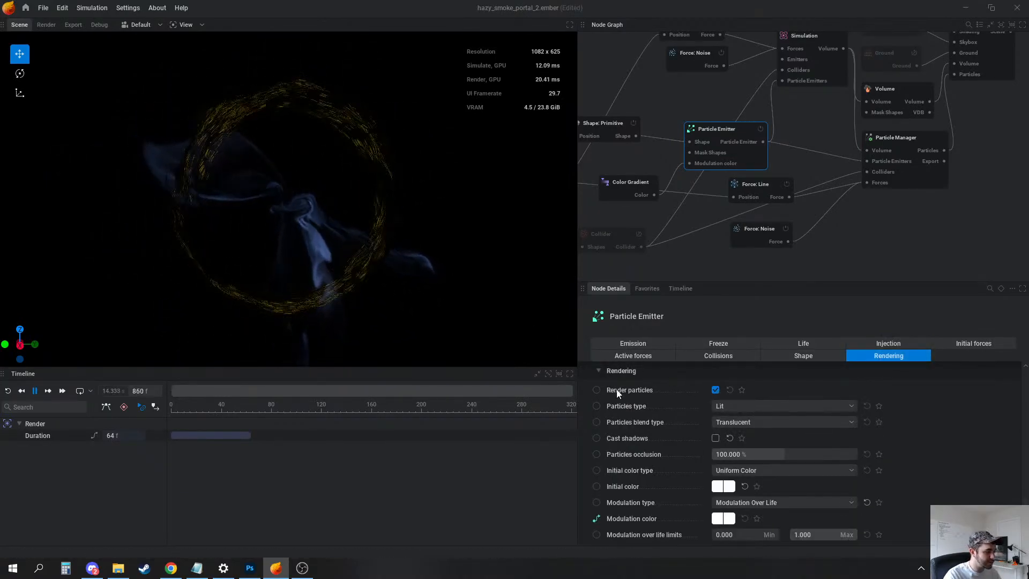
Set the Particle Emitter's modulation type to Uniform Color Modulation
scroll(614, 437, down, 2)
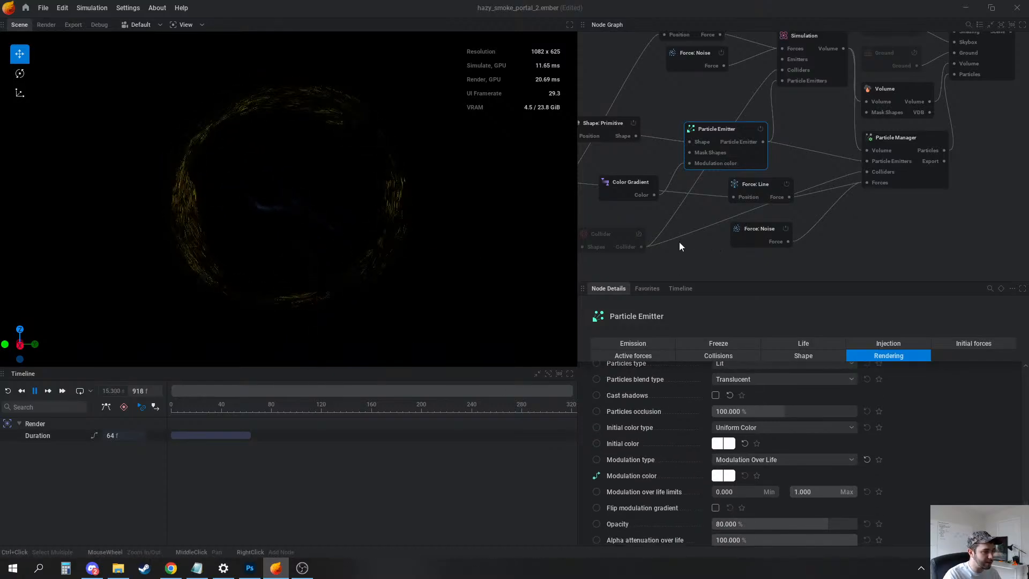
middle_drag(680, 242, 724, 239)
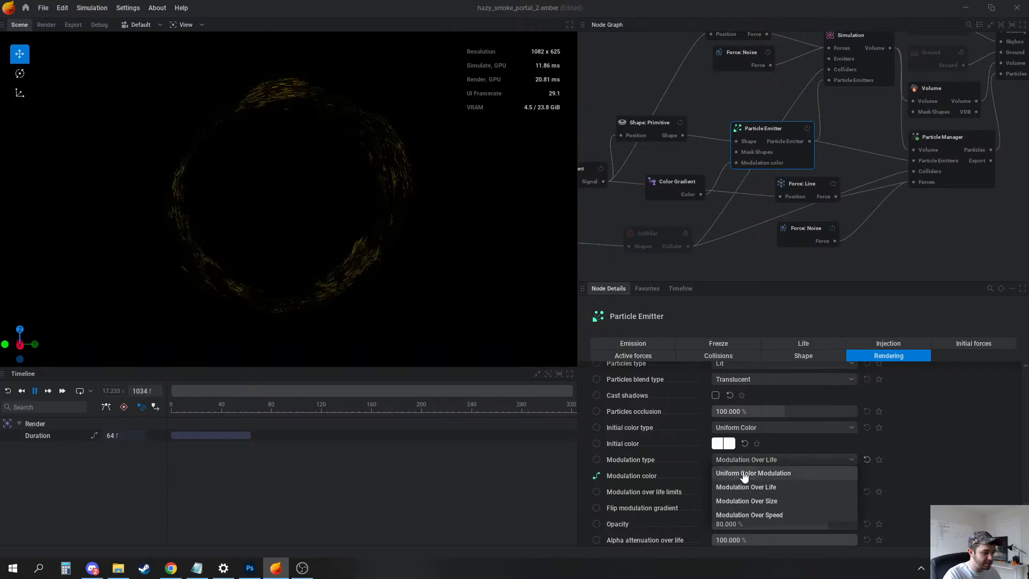
click(745, 473)
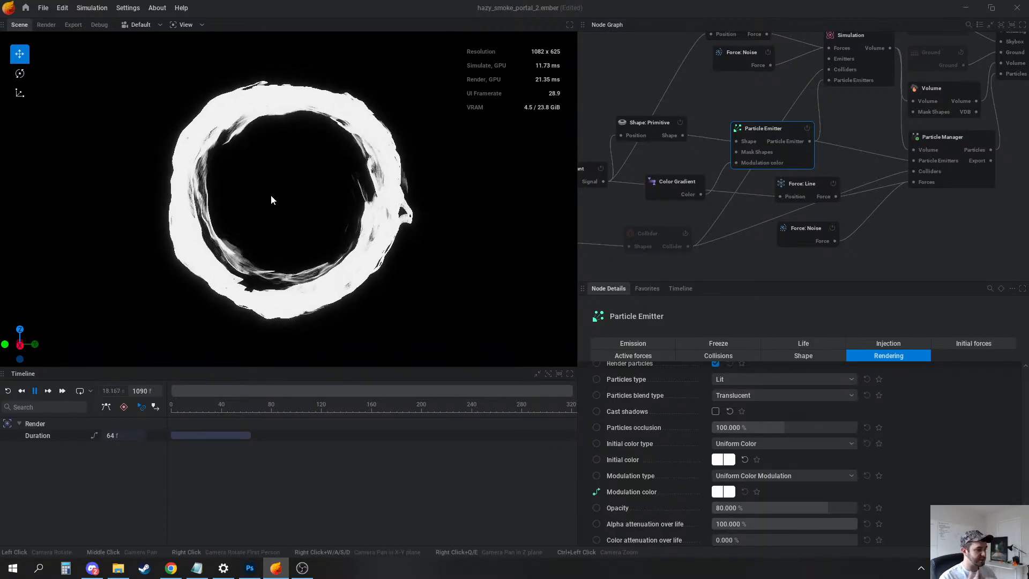
Turn Inject velocities & components back on for the Particle Emitter and check the Force: Point settings
click(879, 343)
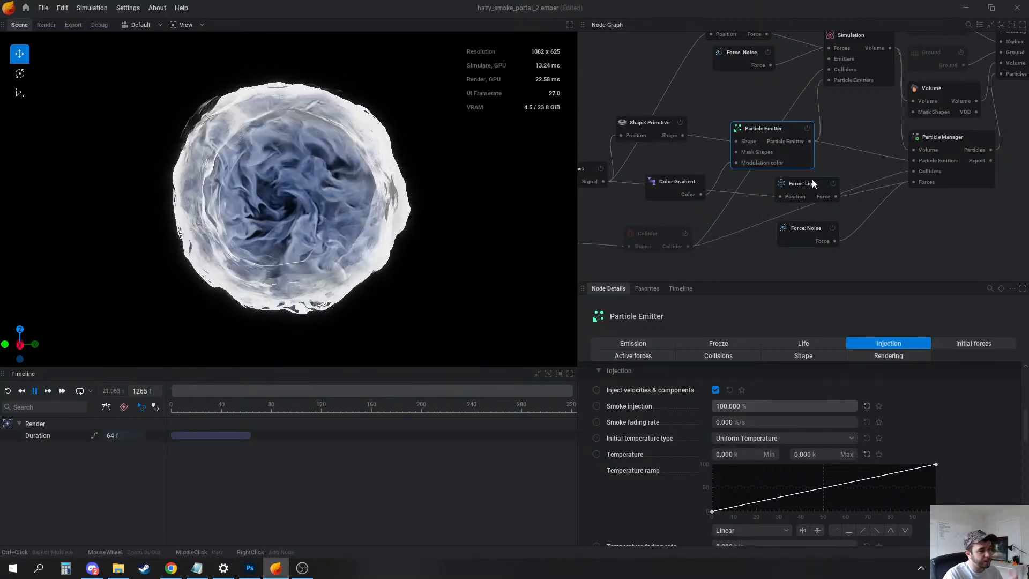
middle_drag(780, 111, 779, 163)
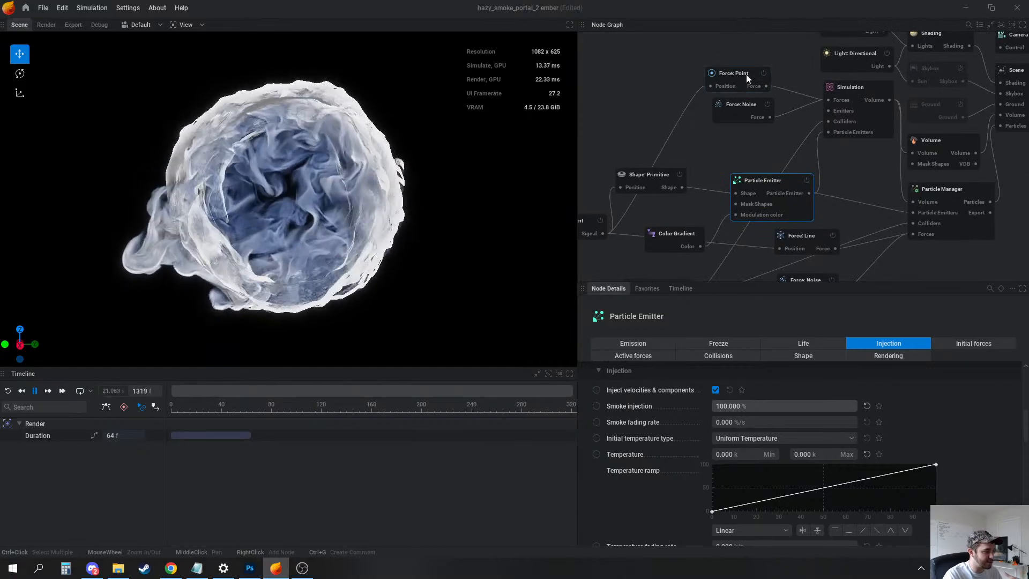
click(730, 86)
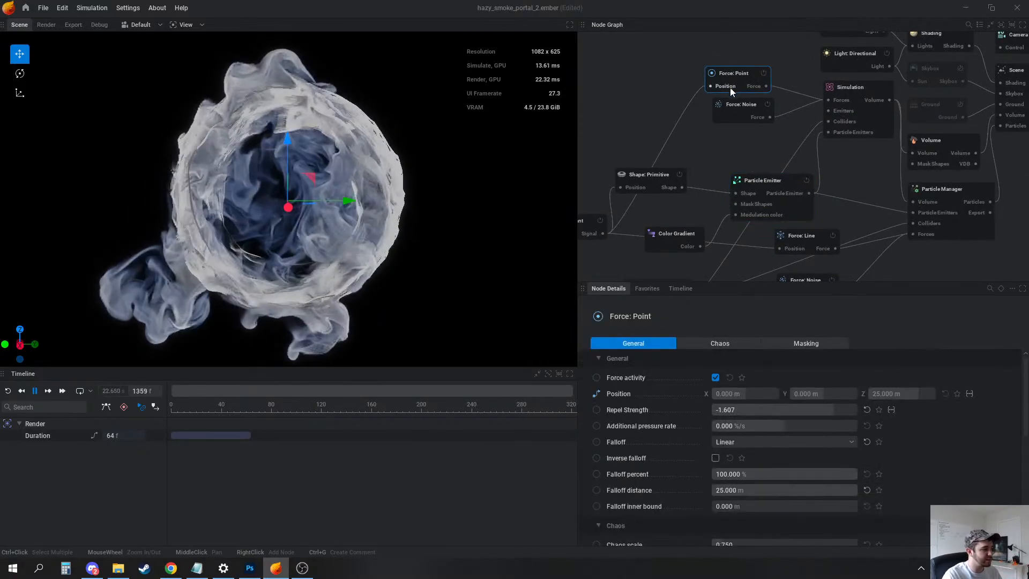
click(689, 109)
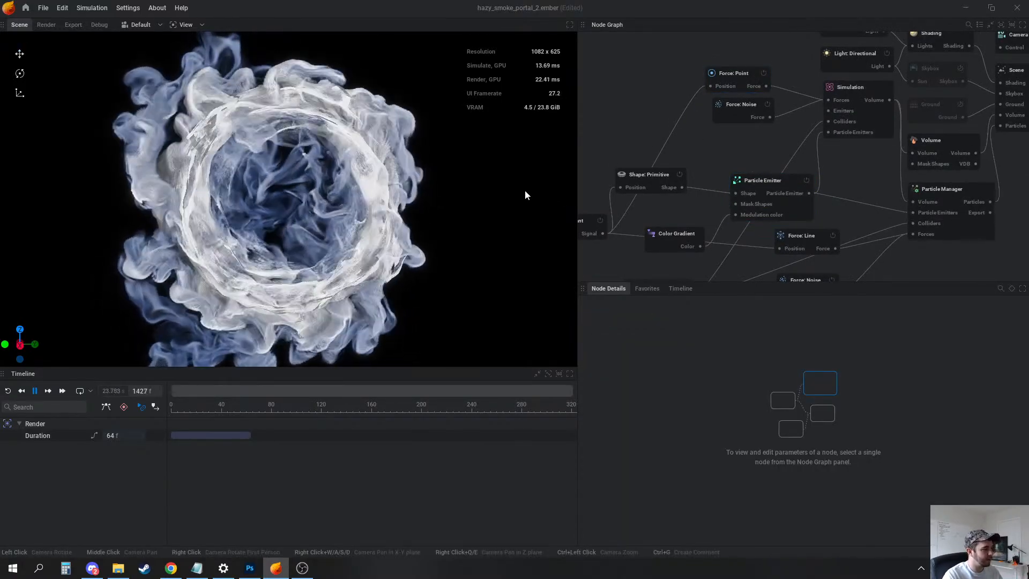
Set the Particle Emitter's rendering to 100% opacity with Cast shadows on and Render particles off
click(782, 178)
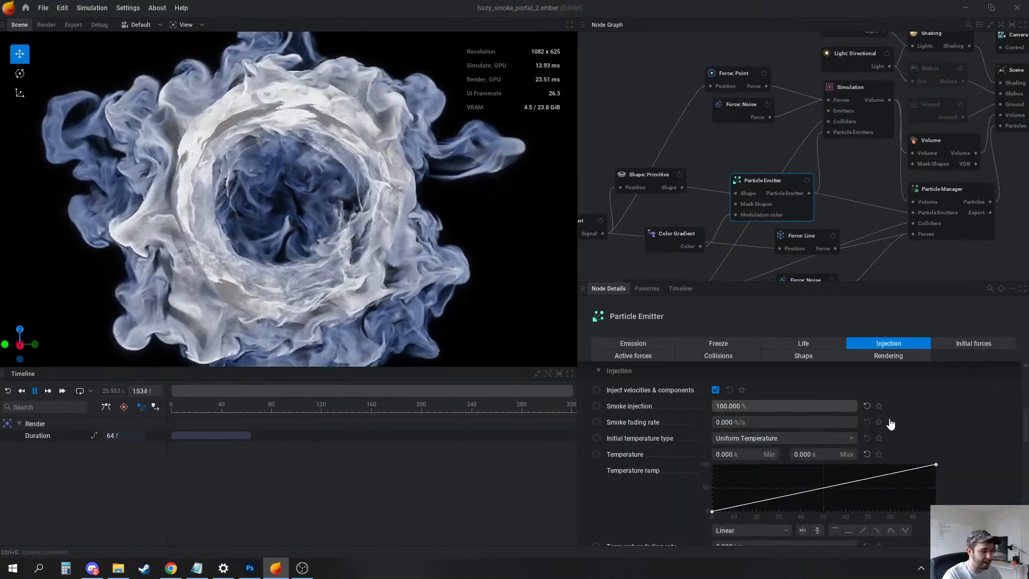
click(874, 356)
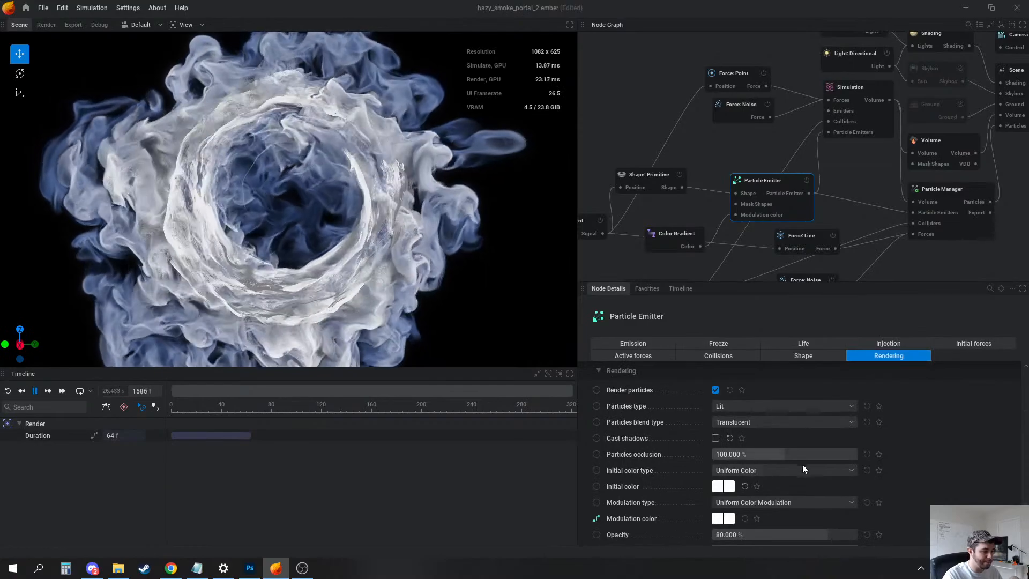
scroll(804, 467, down, 1)
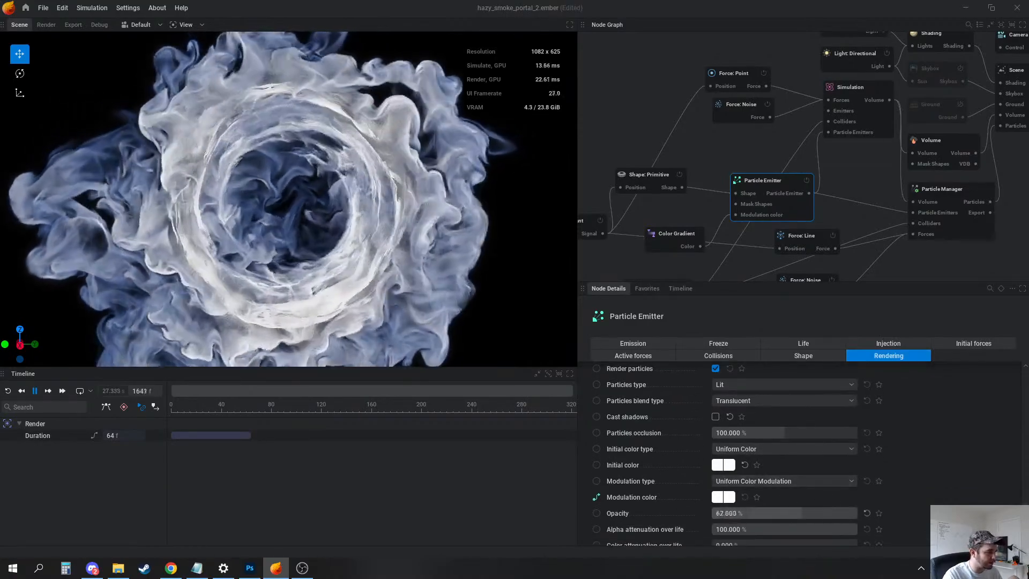
drag(831, 513, 857, 513)
click(716, 417)
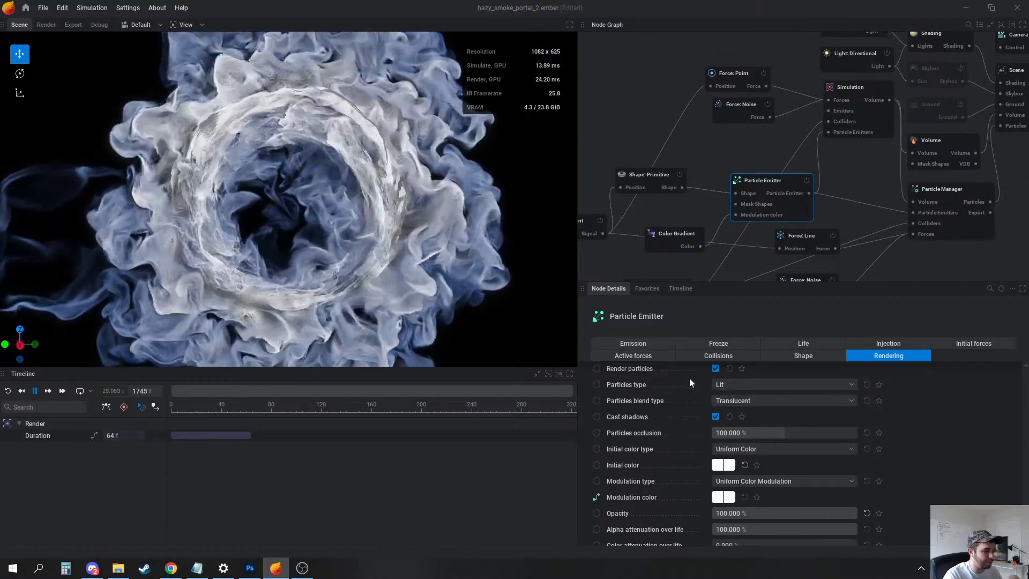
click(716, 368)
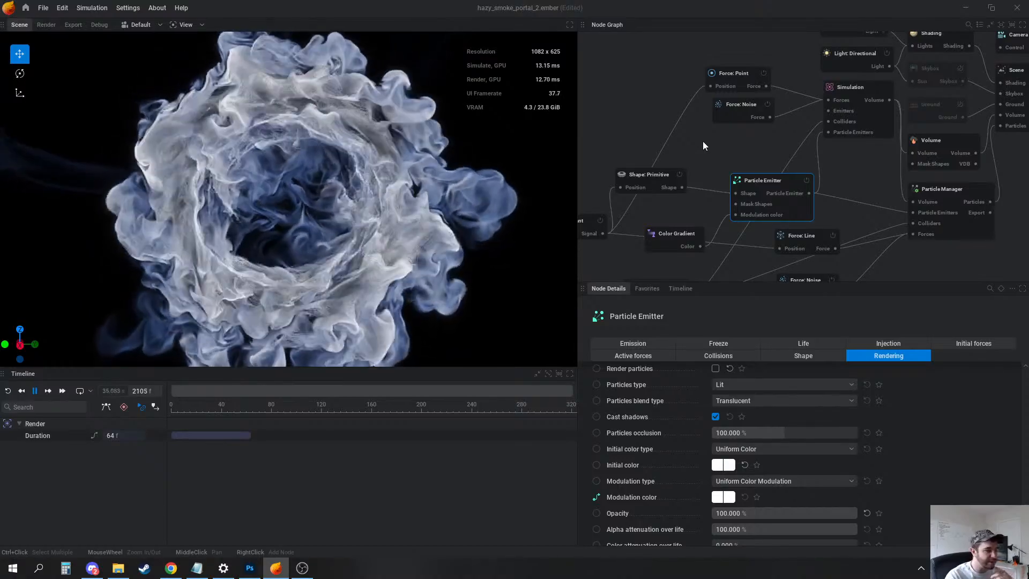
Open hazy_smoke_portal_3.ember from the Presets_HD folder, discarding the unsaved changes to the current project
click(43, 8)
click(60, 39)
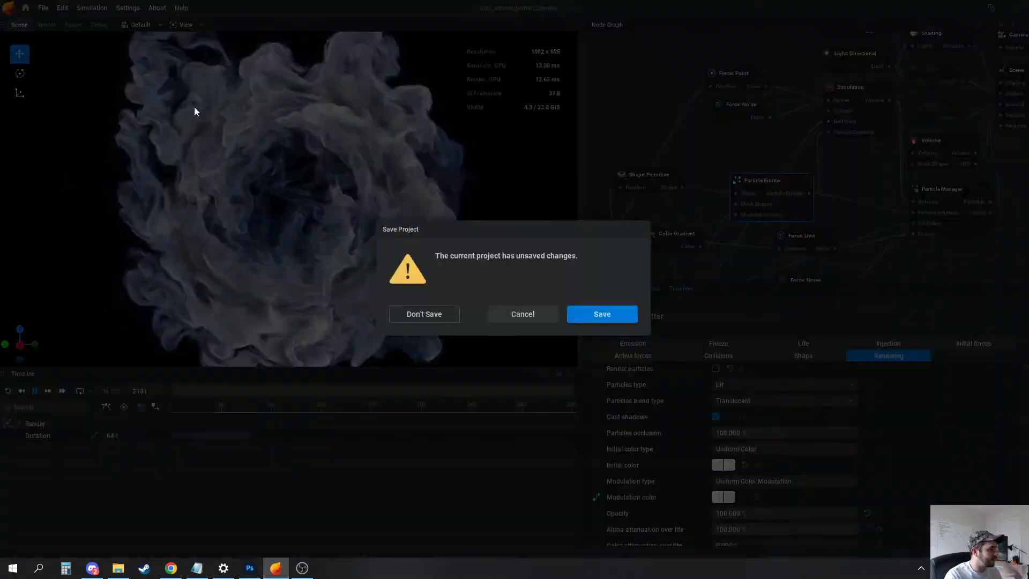
click(424, 314)
scroll(149, 172, down, 2)
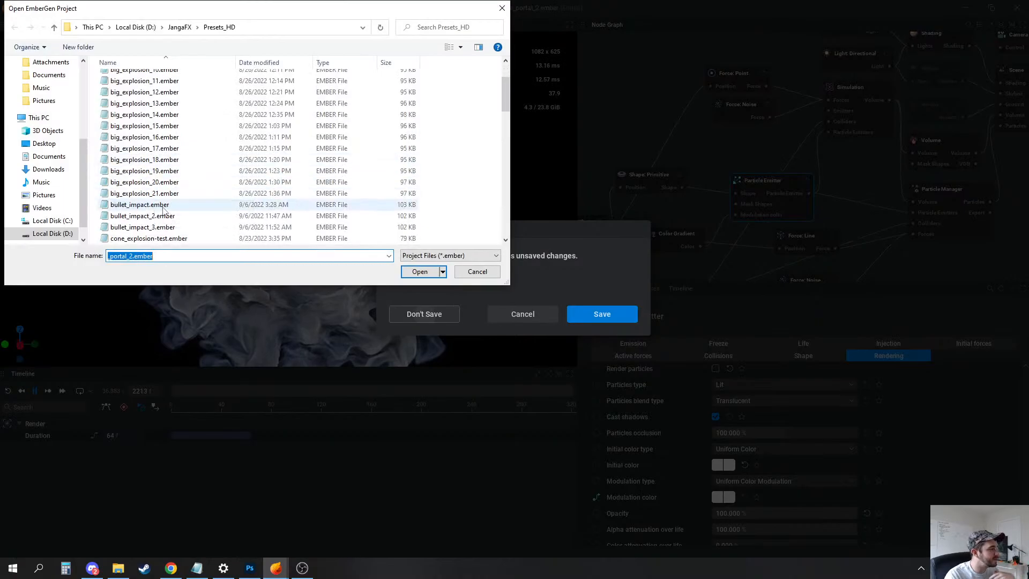
scroll(164, 213, down, 1)
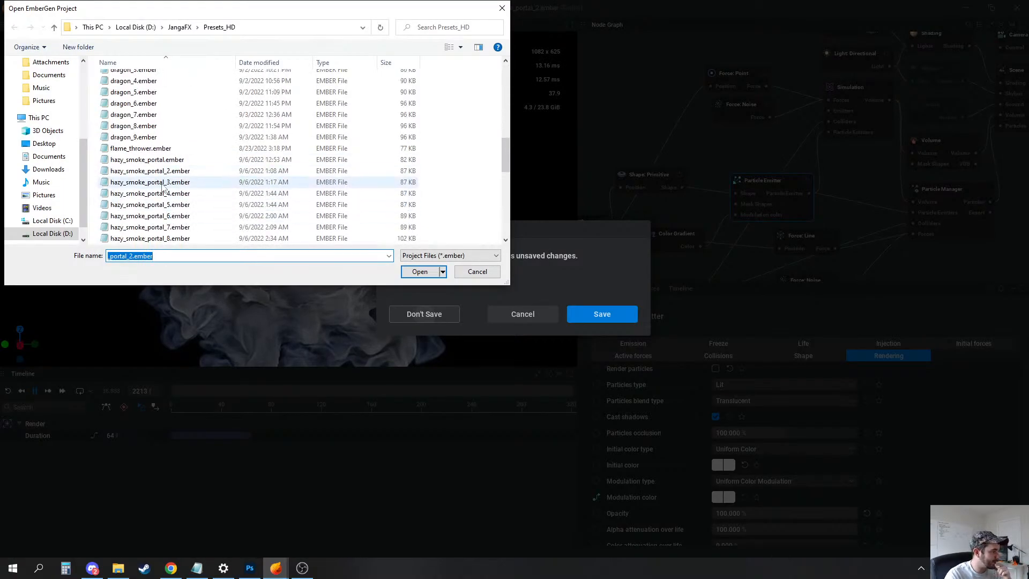
double_click(164, 183)
Examine the Color Gradient node that feeds the Shading node's fire color
click(41, 11)
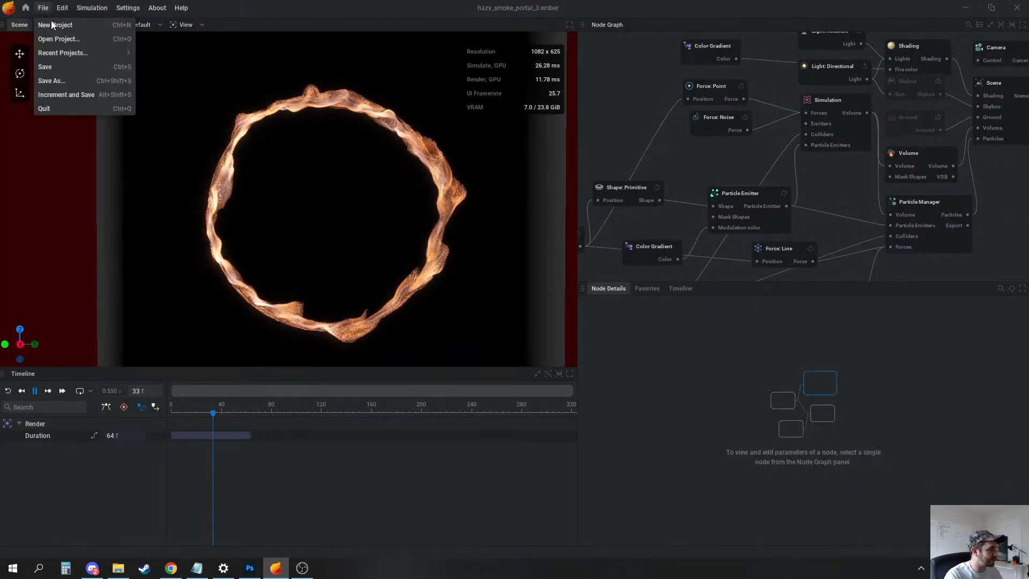
click(623, 141)
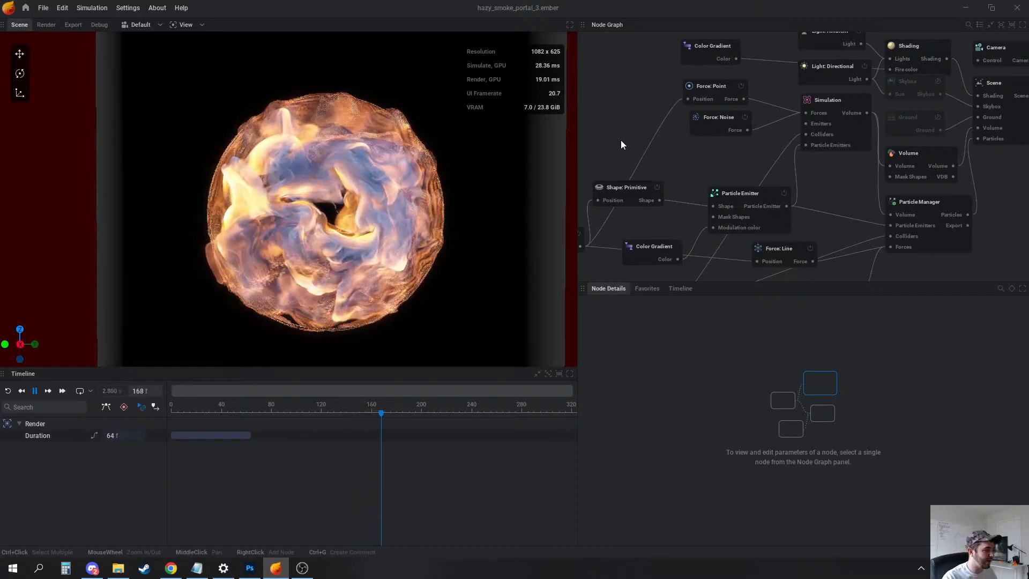
middle_drag(812, 76, 804, 95)
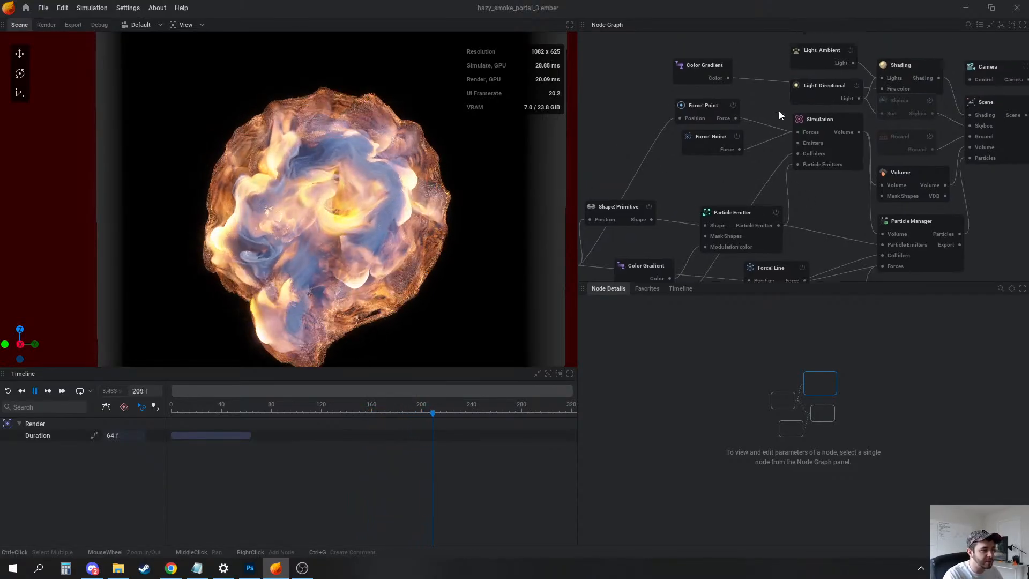
click(701, 66)
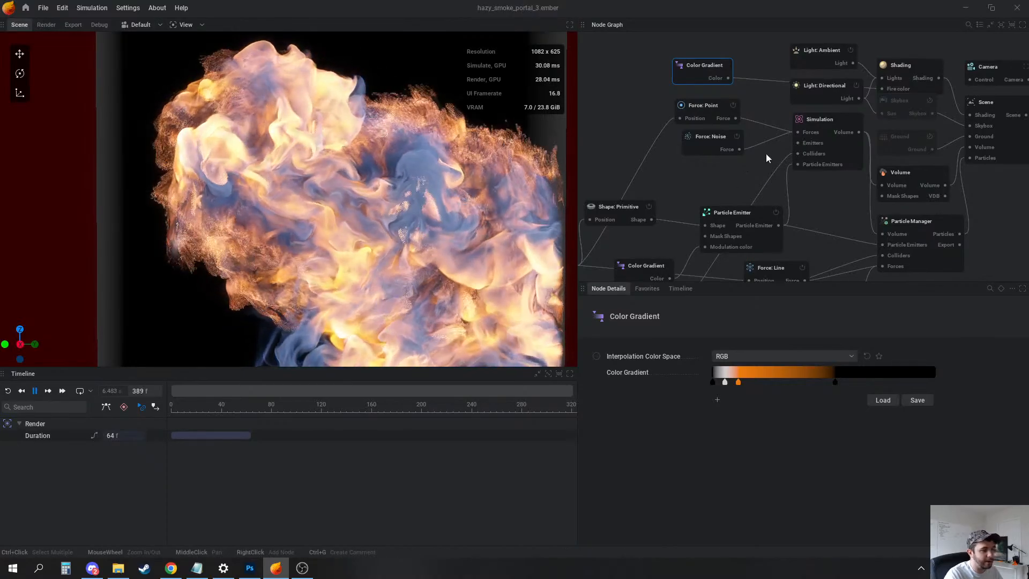
Try raising the Simulation node's buoyancy to 180% of gravity per 1000K, then lower it again
click(818, 127)
click(643, 356)
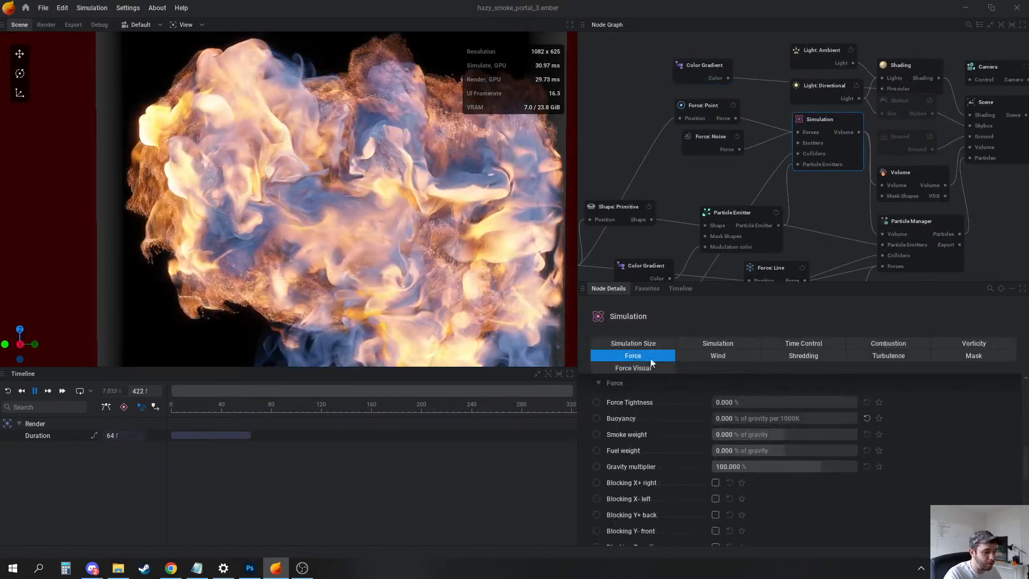
drag(808, 418, 816, 419)
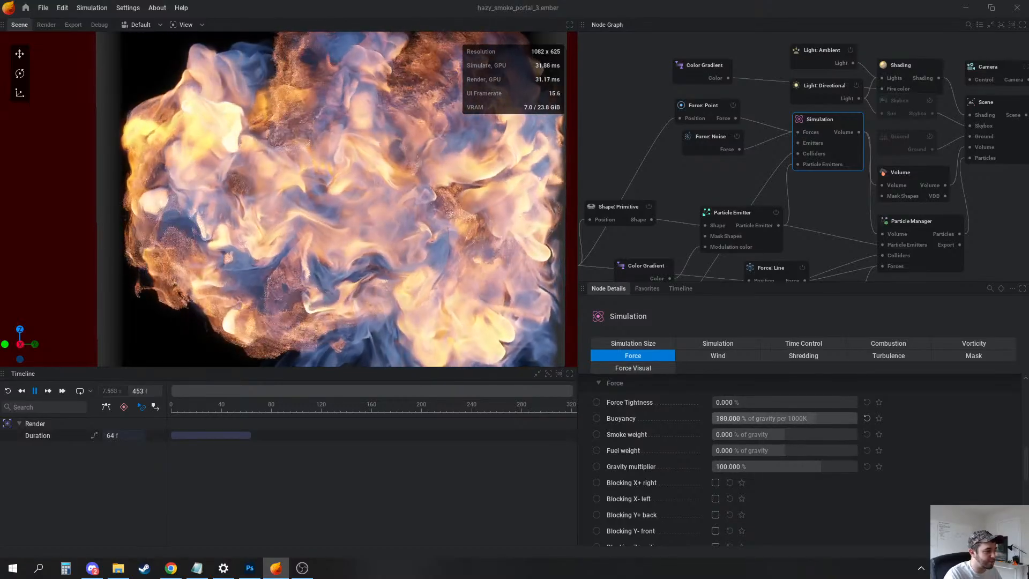
scroll(376, 229, down, 4)
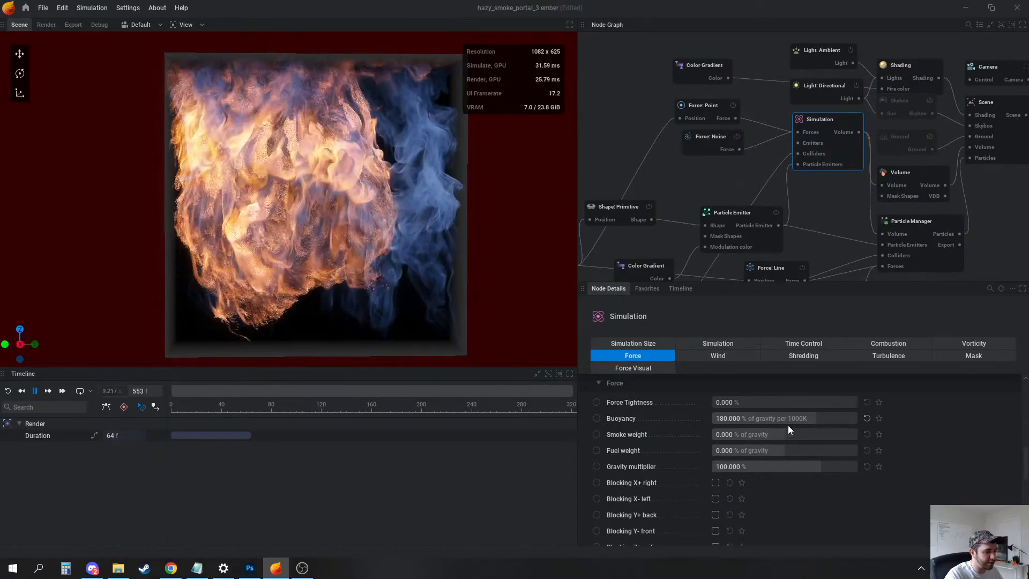
drag(782, 418, 696, 419)
click(621, 133)
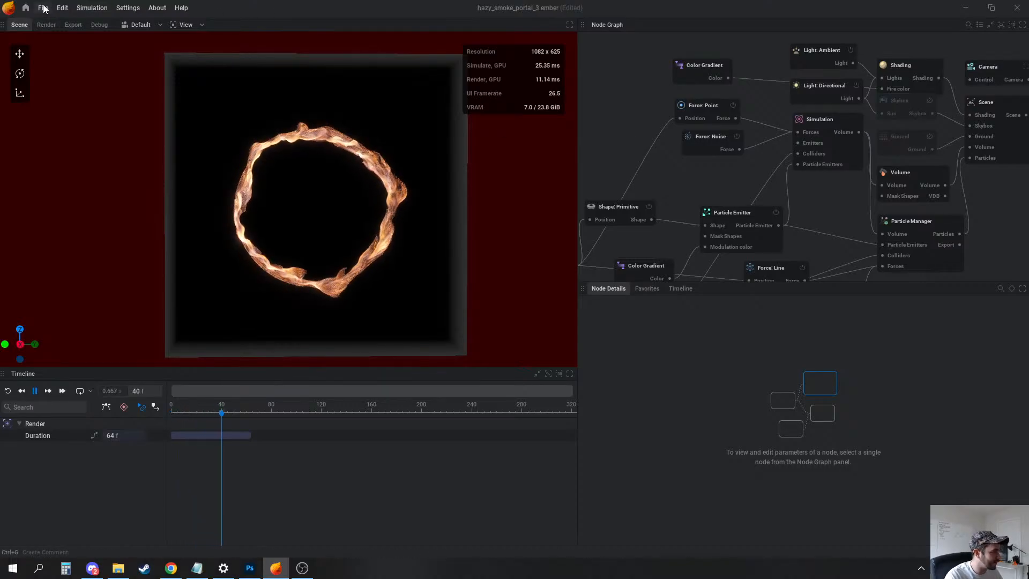
Open the hazy_smoke_portal_4.ember project from the Presets_HD folder without saving the current one
click(43, 8)
click(75, 40)
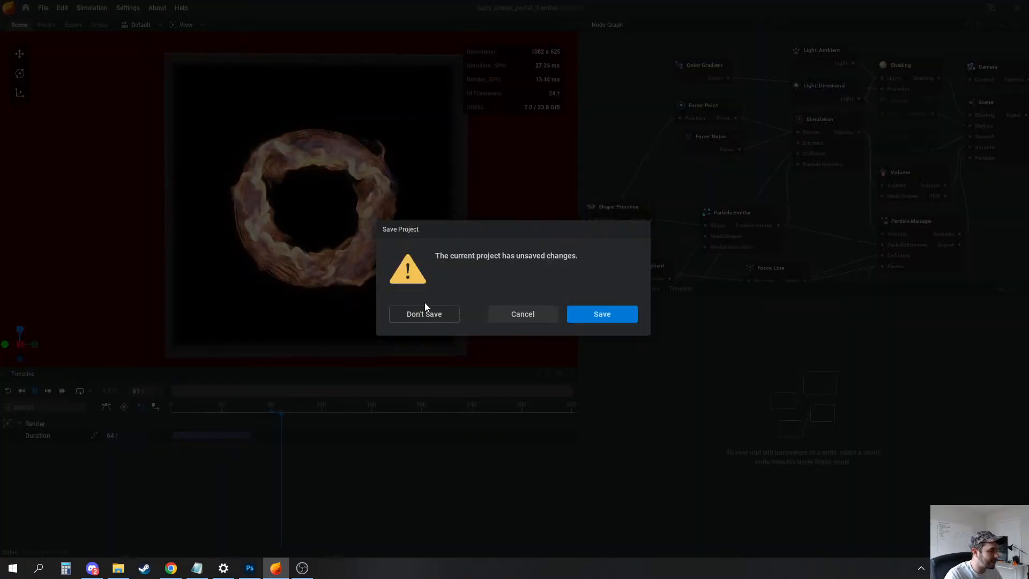
click(425, 311)
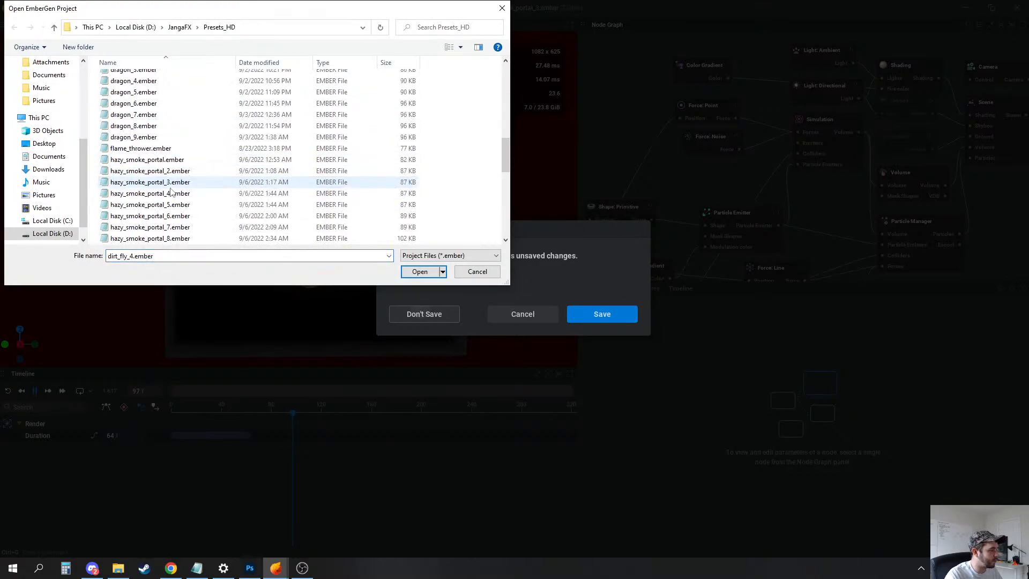
double_click(177, 160)
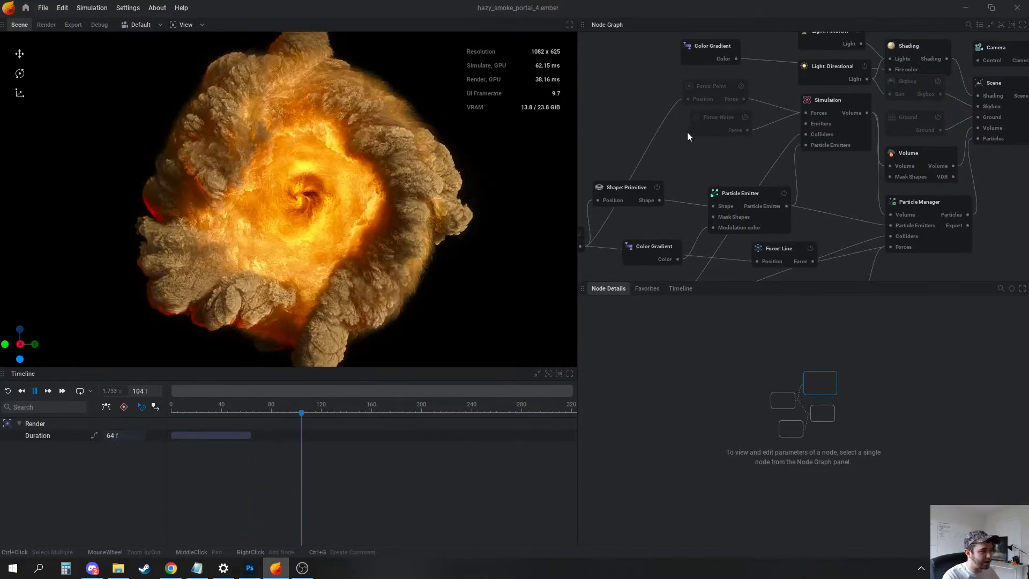
With the simulation paused, try adjusting the Shading node's lighting anisotropy and reset its ambient occlusion to 25%
key(space)
middle_drag(728, 154, 688, 191)
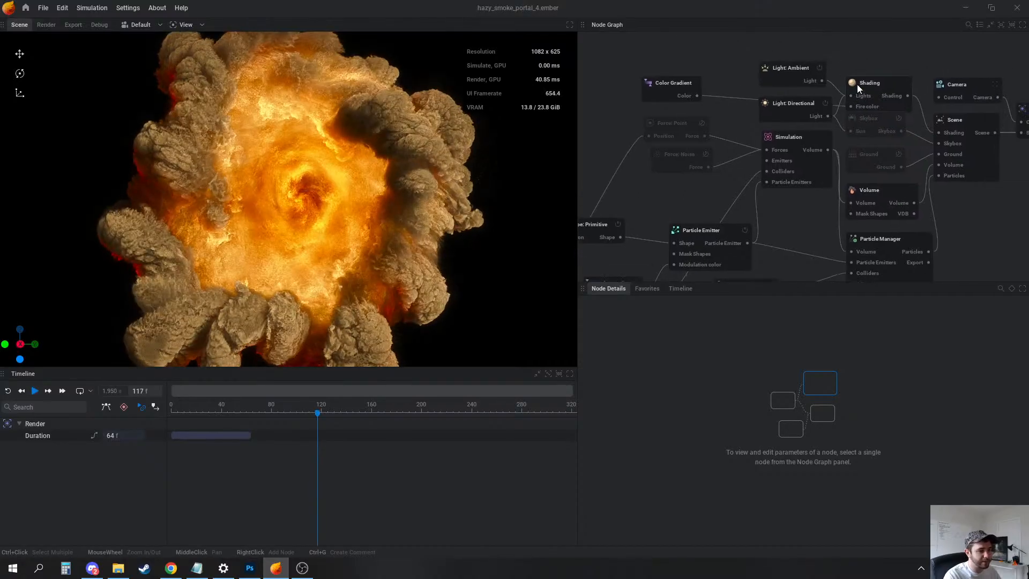
click(857, 86)
click(646, 342)
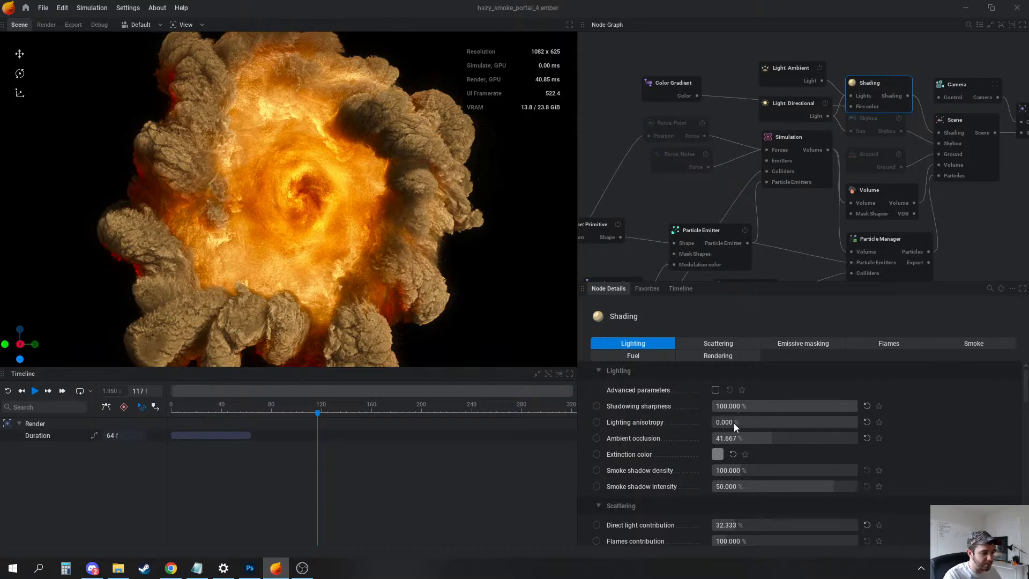
mouse_move(802, 421)
mouse_down()
mouse_move(729, 422)
mouse_move(802, 412)
mouse_up()
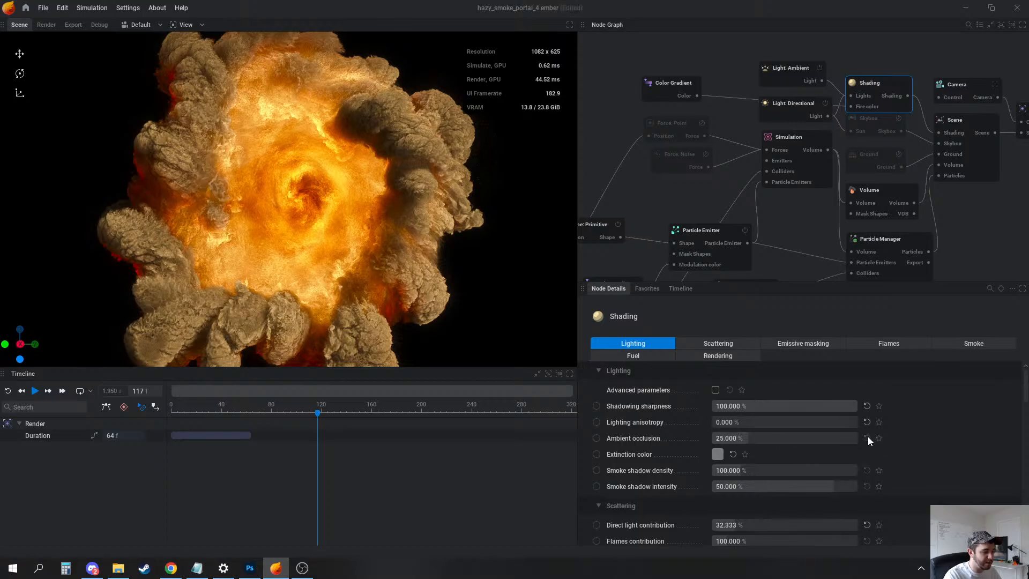
Try different ambient occlusion strengths on the Shading node, settling on 49%, and set its extinction color to neutral grey
drag(757, 438, 778, 438)
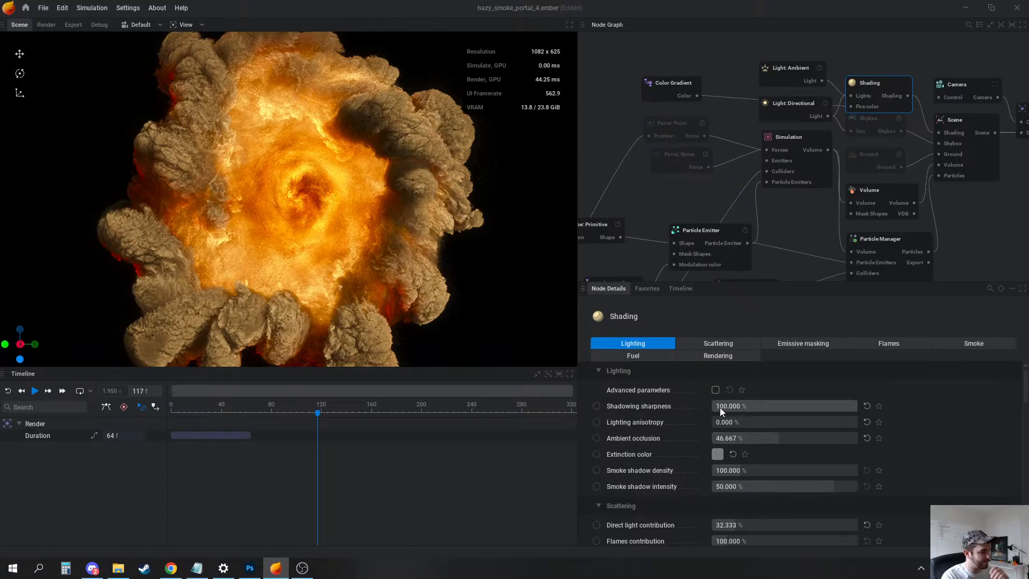
drag(856, 439, 718, 438)
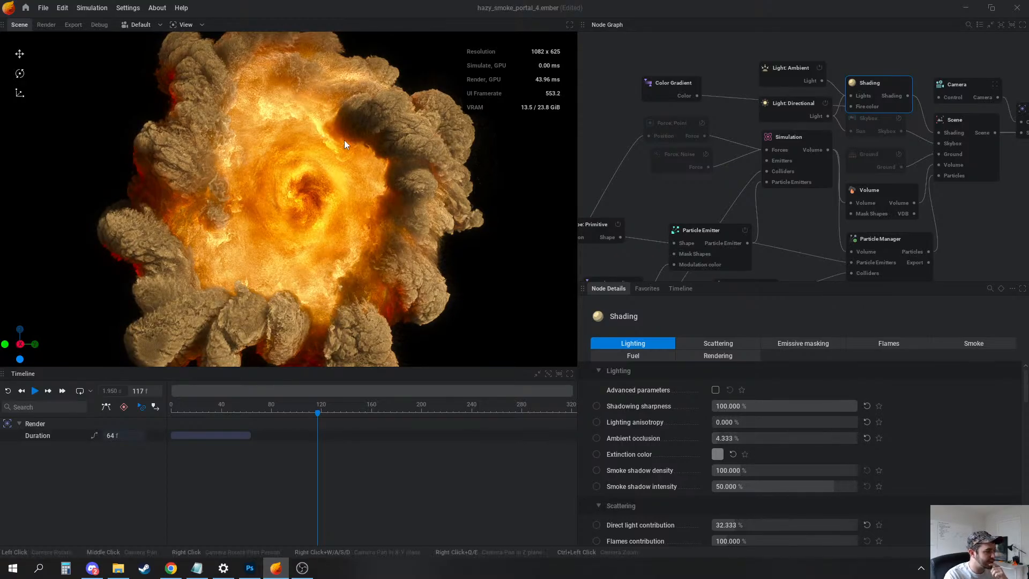
drag(741, 438, 780, 438)
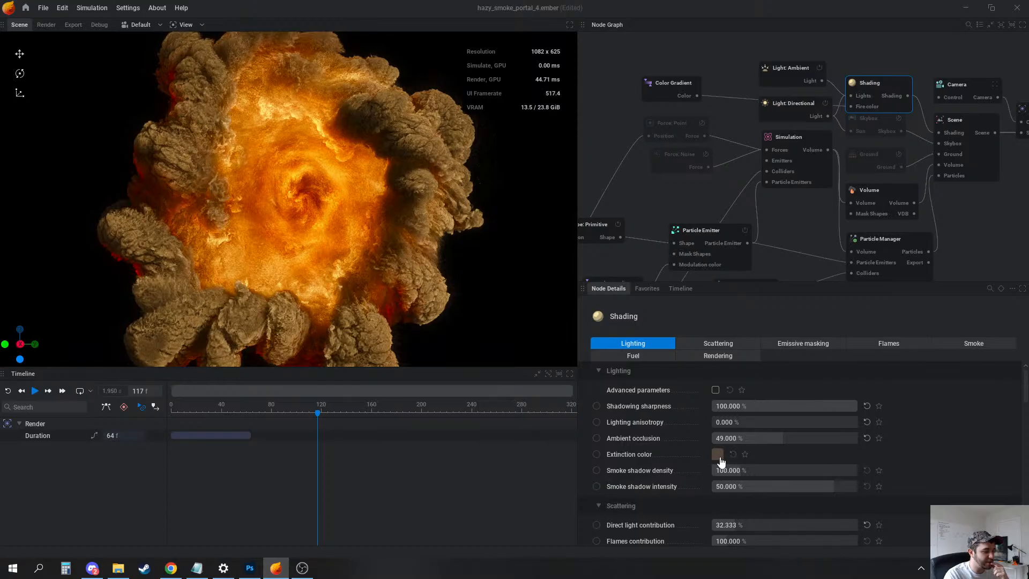
click(717, 454)
drag(765, 342, 764, 333)
click(963, 466)
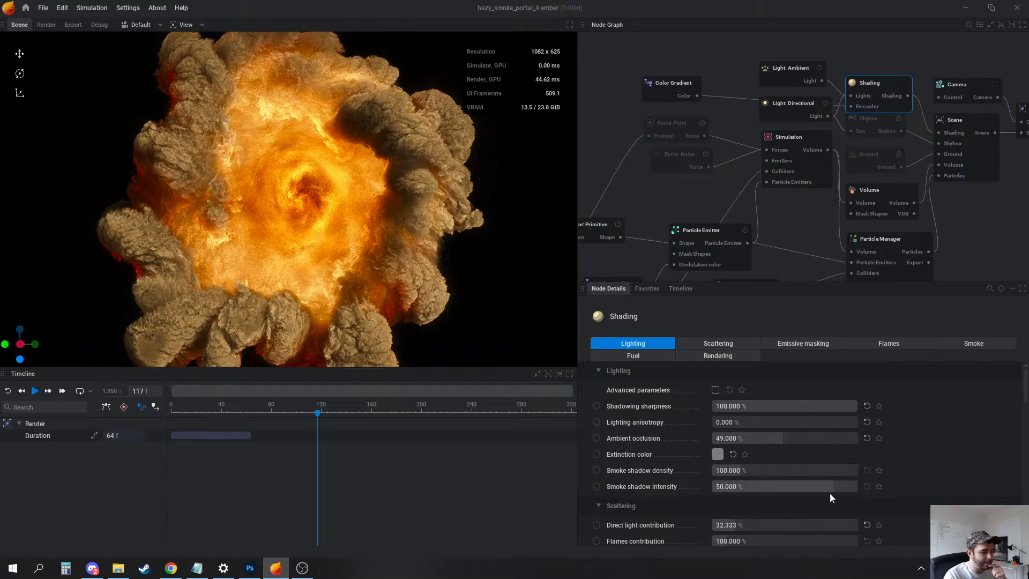
Set the Shading node's direct light contribution to 12% and scattering occlusion to 3.067, trying 0 first, and resume the simulation
scroll(830, 499, down, 5)
scroll(734, 433, up, 2)
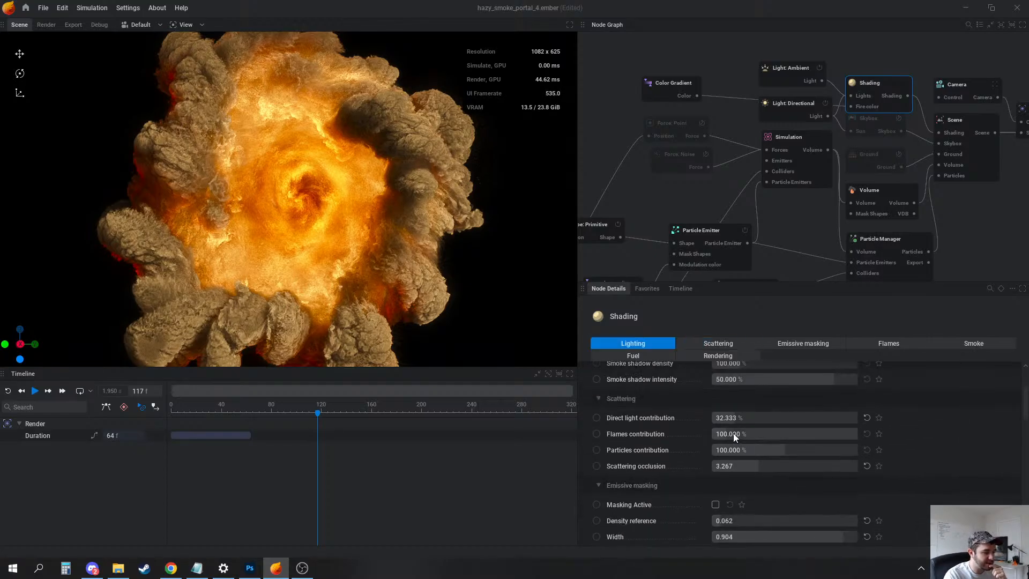
drag(751, 418, 717, 418)
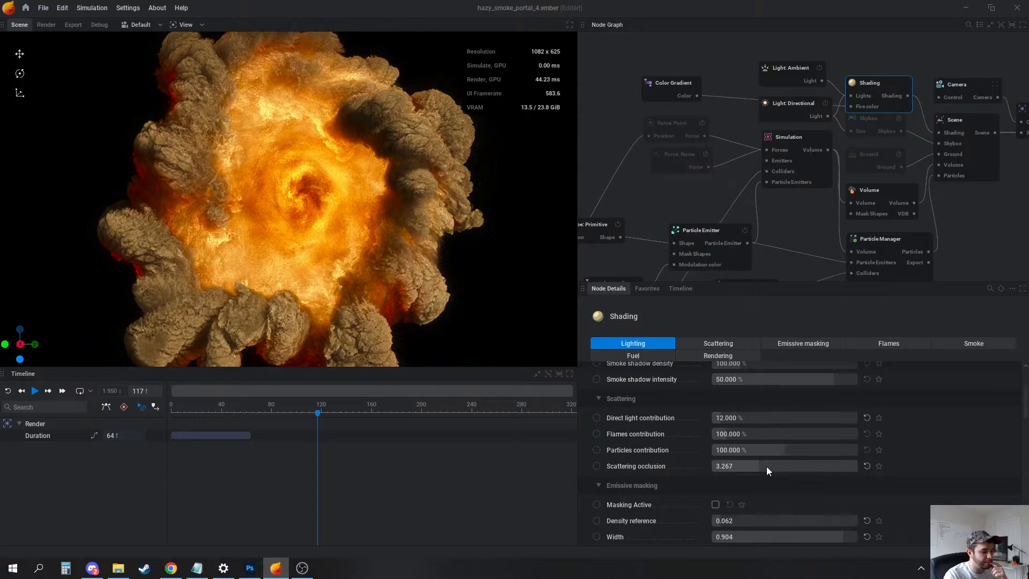
drag(766, 466, 712, 466)
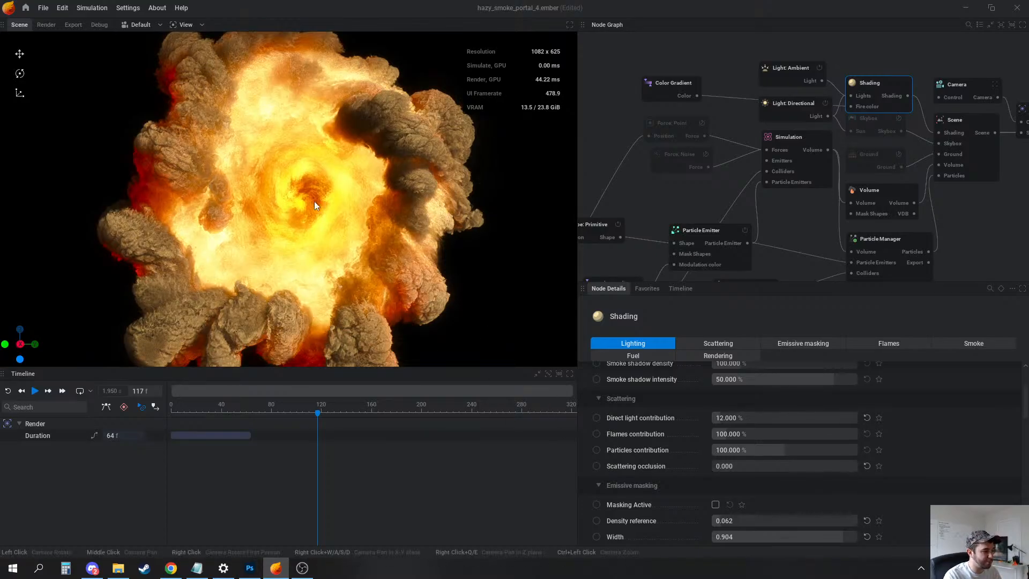
drag(728, 467, 749, 466)
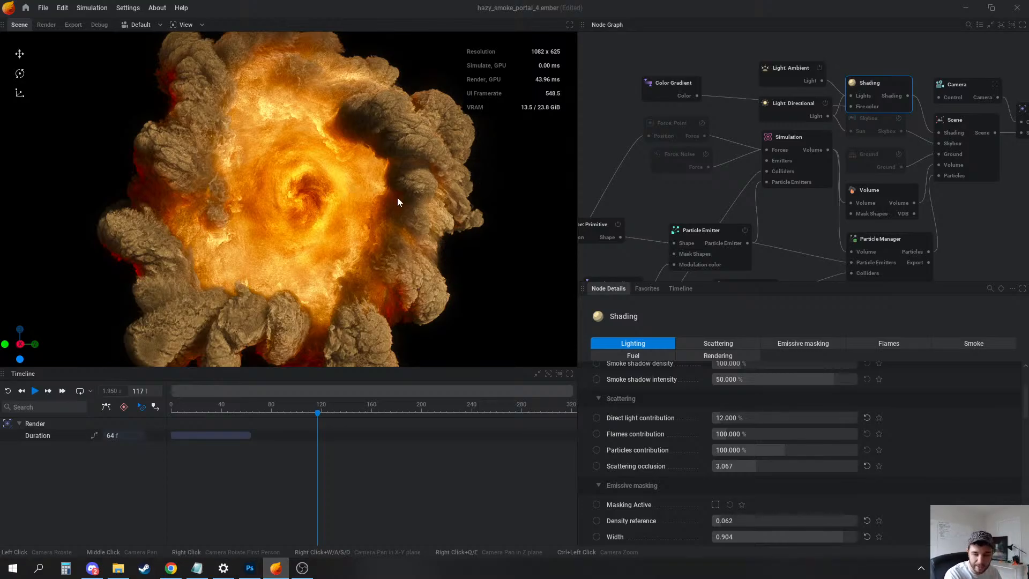
click(623, 179)
key(space)
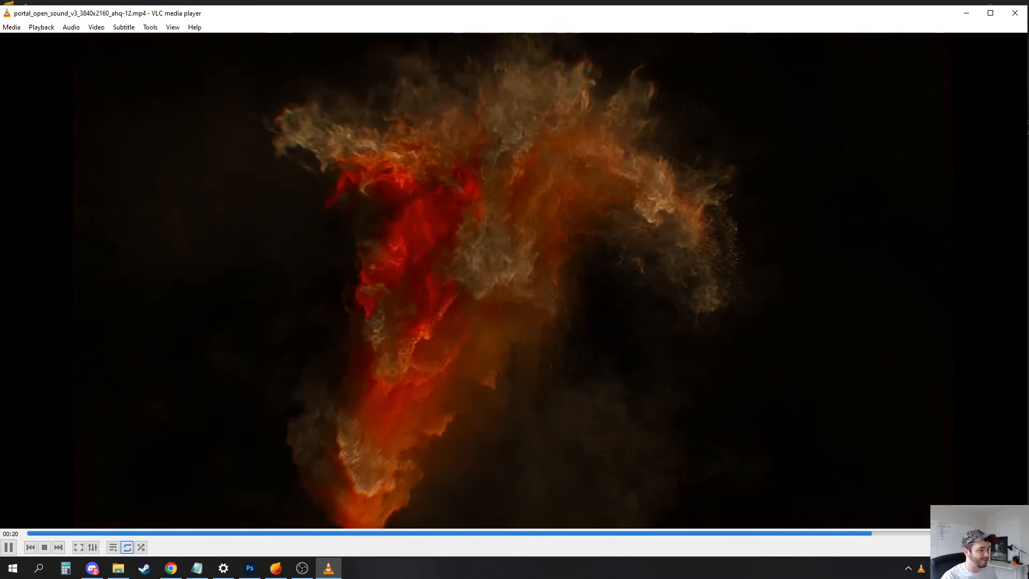
Watch the rendered portal opening, doodles_2.mp4 and bullet_impact.mp4 clips in VLC media player, closing each one
click(1013, 18)
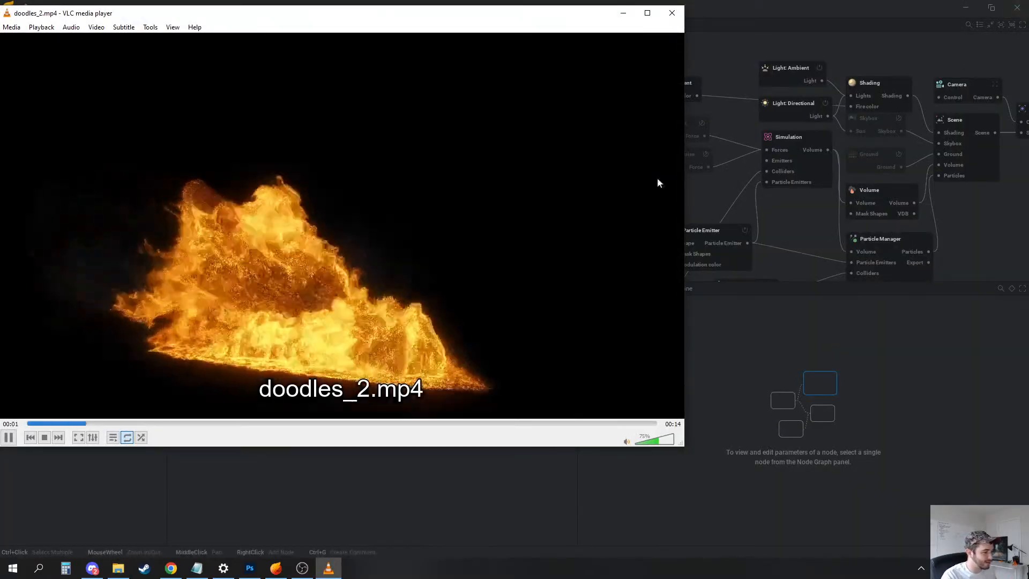
click(647, 13)
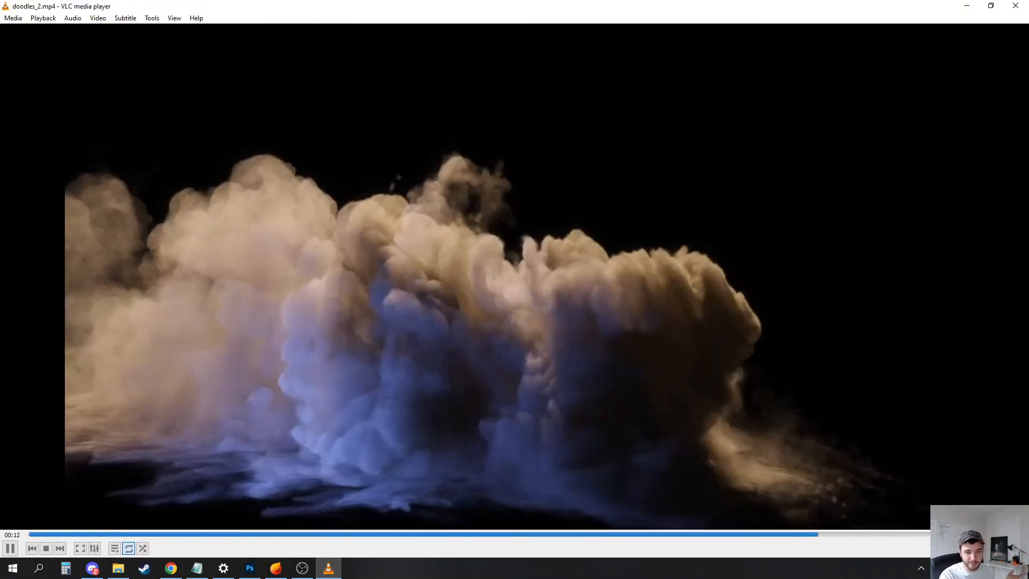
key(alt+F4)
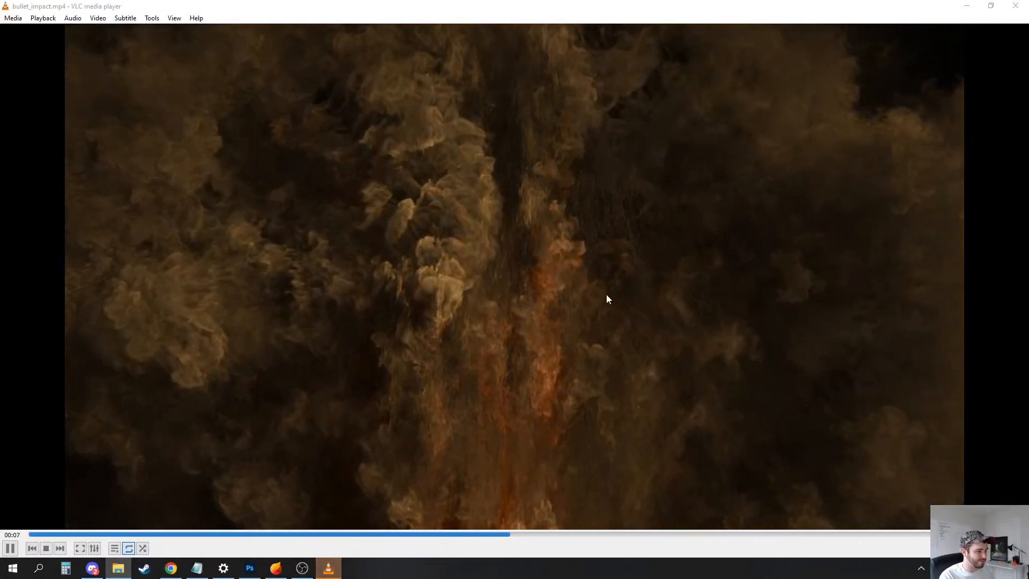
click(1016, 6)
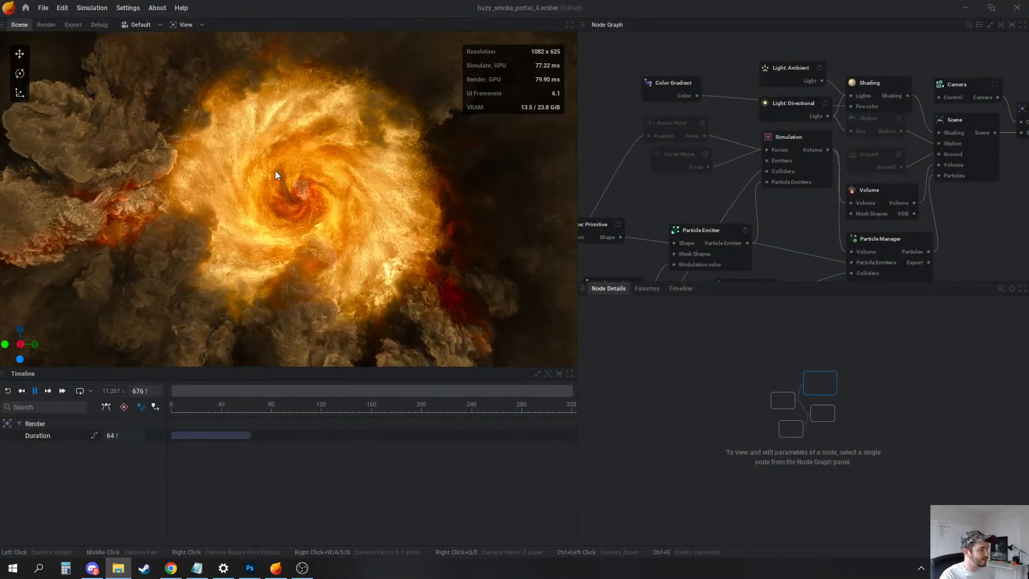
Switch back to EmberGen, pause the portal simulation and open big_explosion_5.ember from the Presets_HD folder without saving the current project
drag(257, 172, 322, 190)
key(space)
click(43, 8)
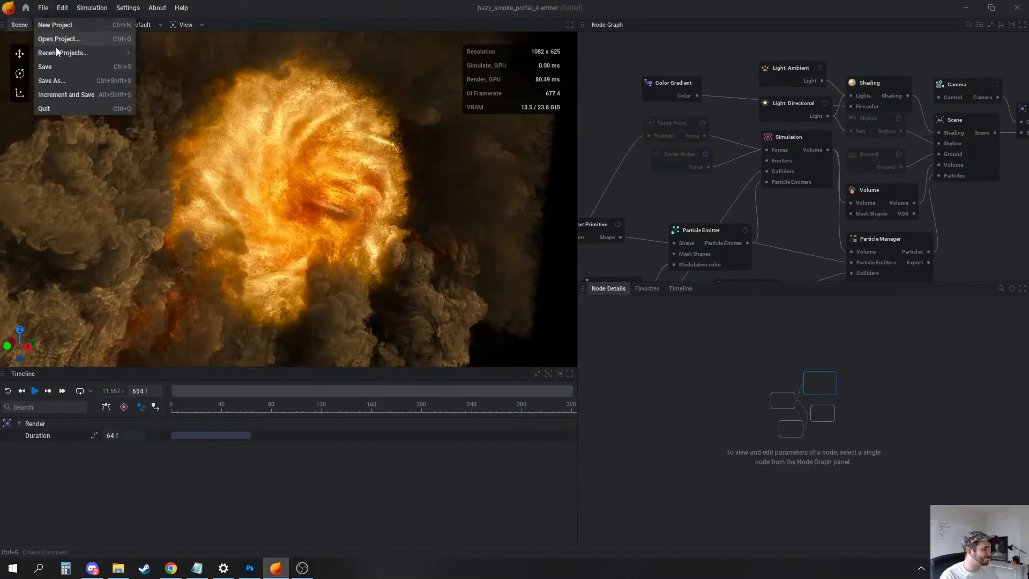
click(60, 40)
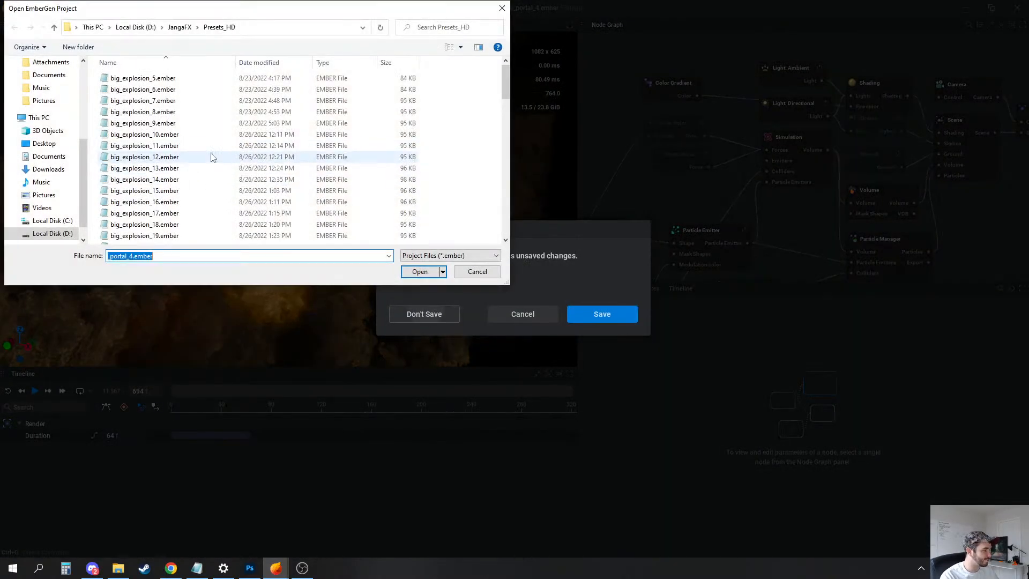
double_click(155, 78)
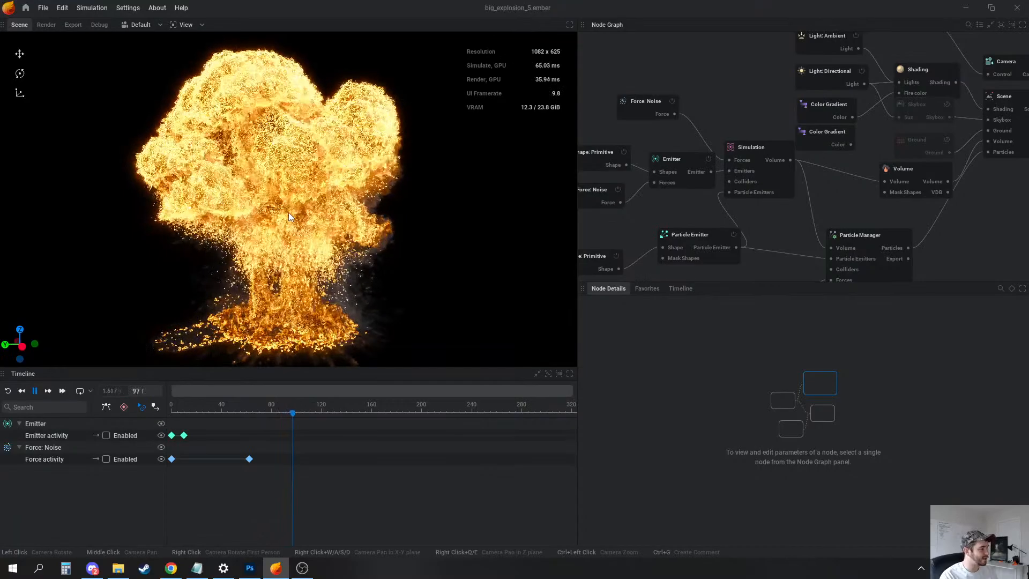
With the explosion paused, examine the Simulation node's force settings and the Particle Emitter's injection settings, and resume playback
key(space)
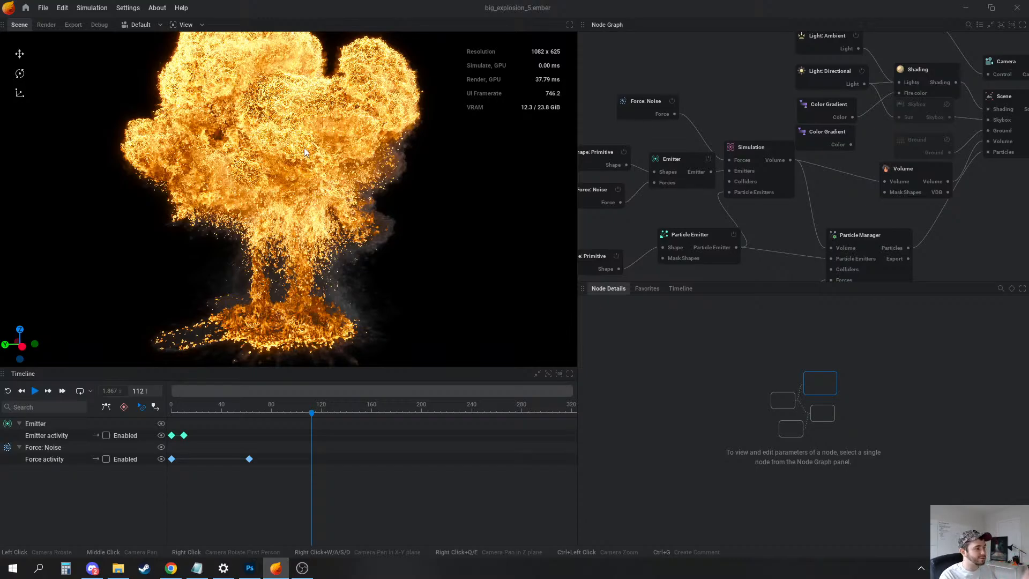
click(752, 156)
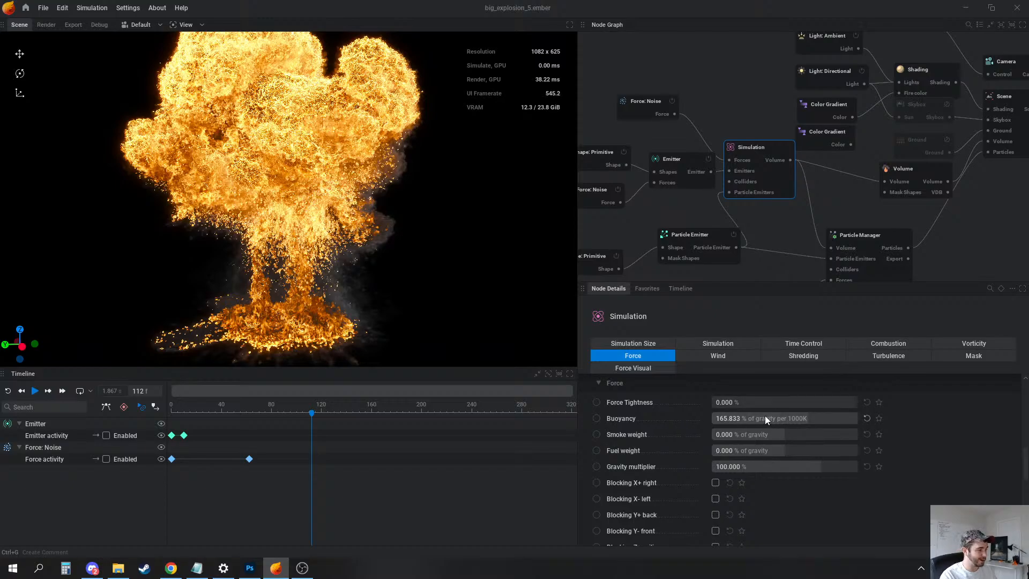
middle_drag(650, 210, 697, 173)
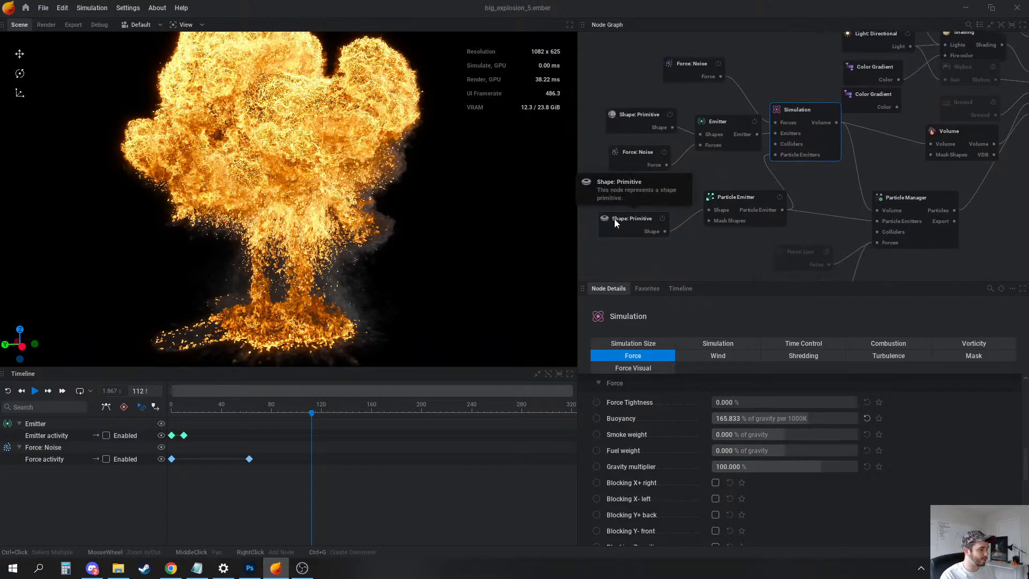
click(754, 200)
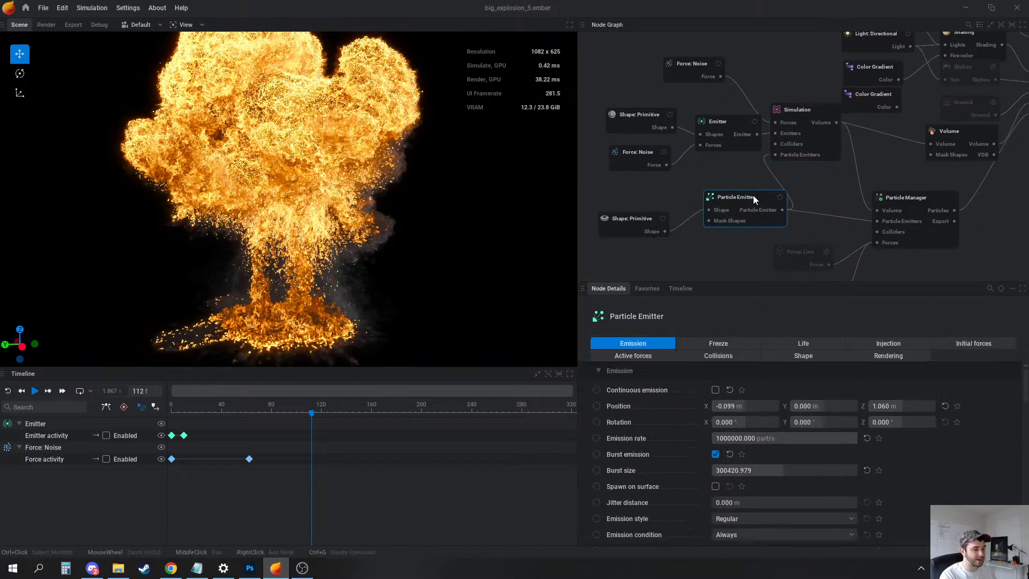
click(856, 346)
scroll(815, 454, down, 3)
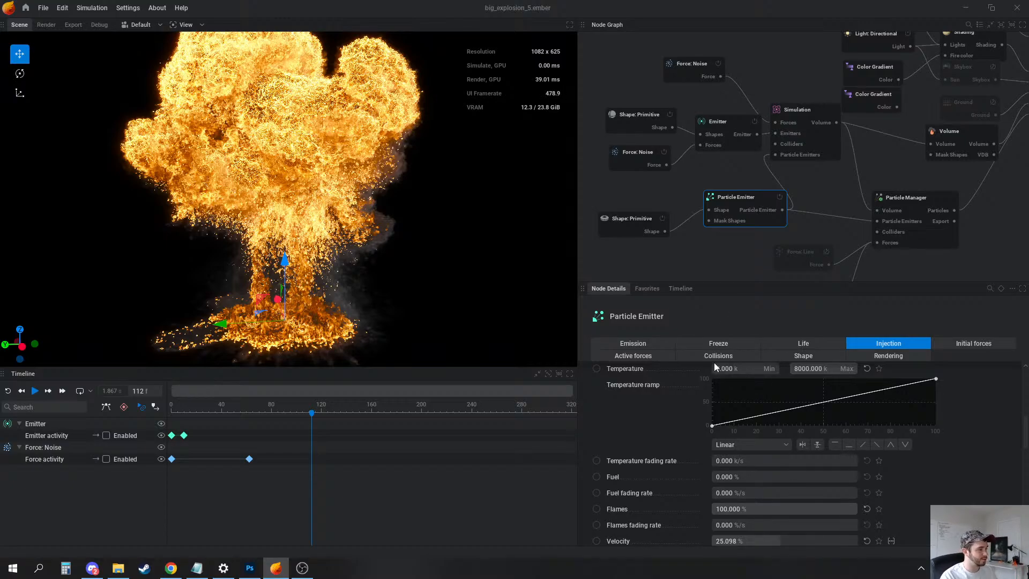
key(space)
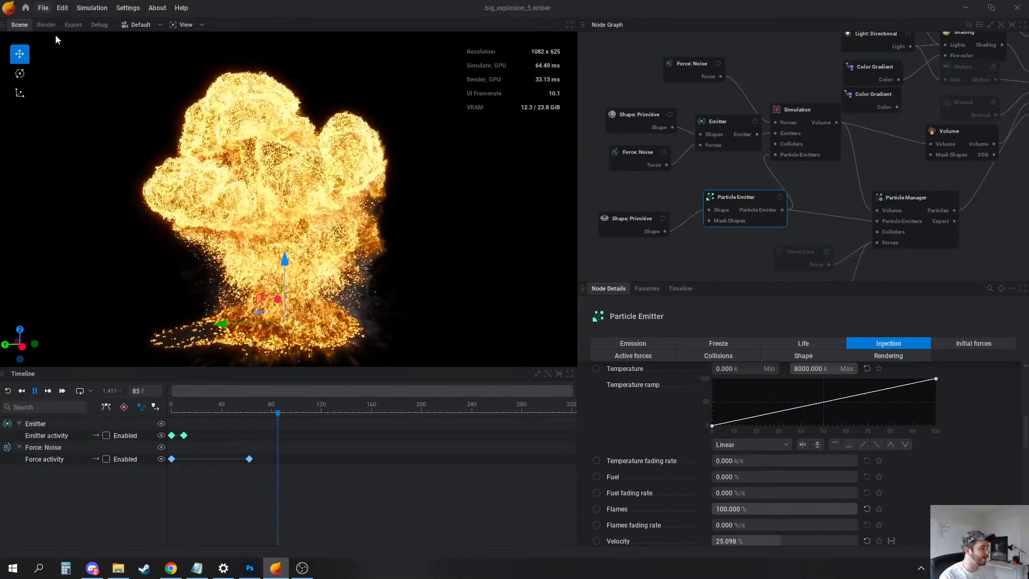
Open the magic_bomb_2.ember project from the Presets_HD folder
click(43, 8)
click(81, 40)
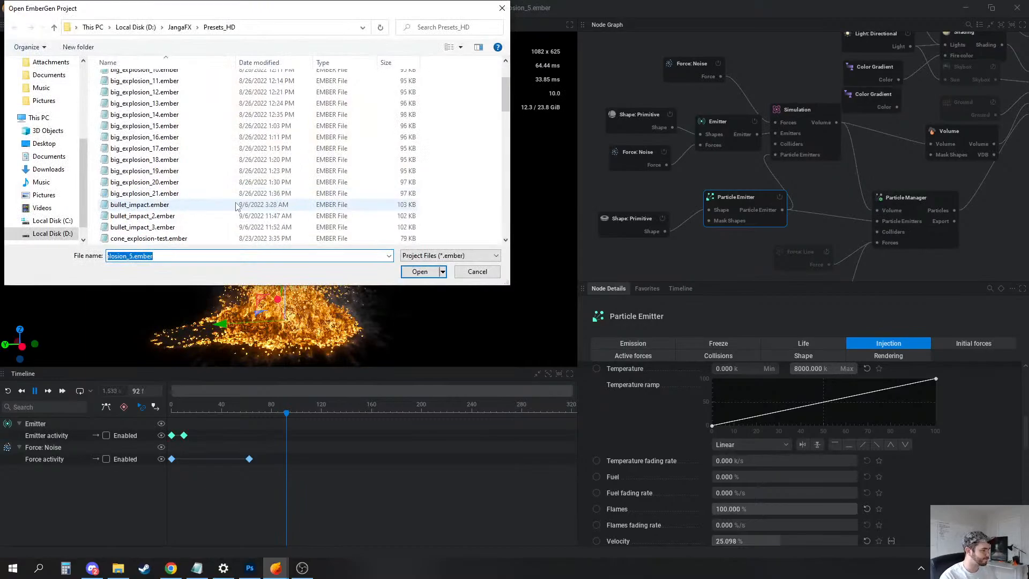
scroll(236, 207, down, 4)
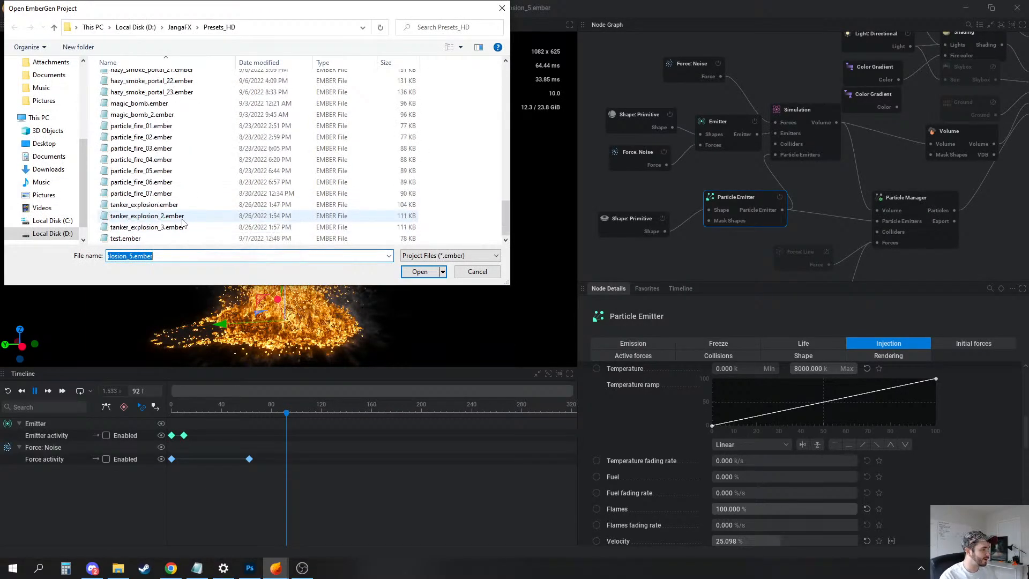
double_click(156, 114)
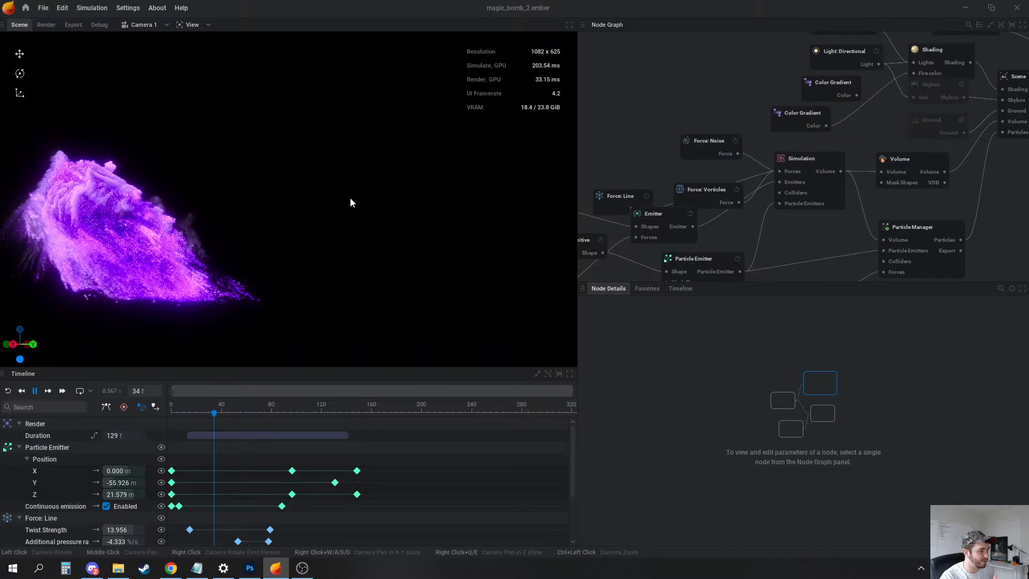
Pause the simulation, set the Simulation node's Y voxel count to 512, apply the new resolution and resume playback
key(space)
click(818, 146)
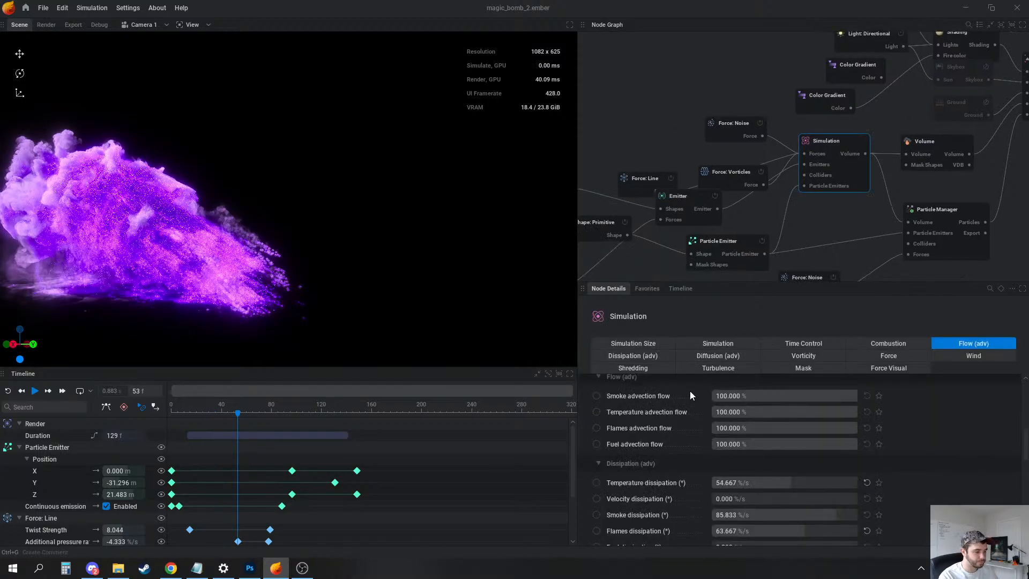
click(623, 343)
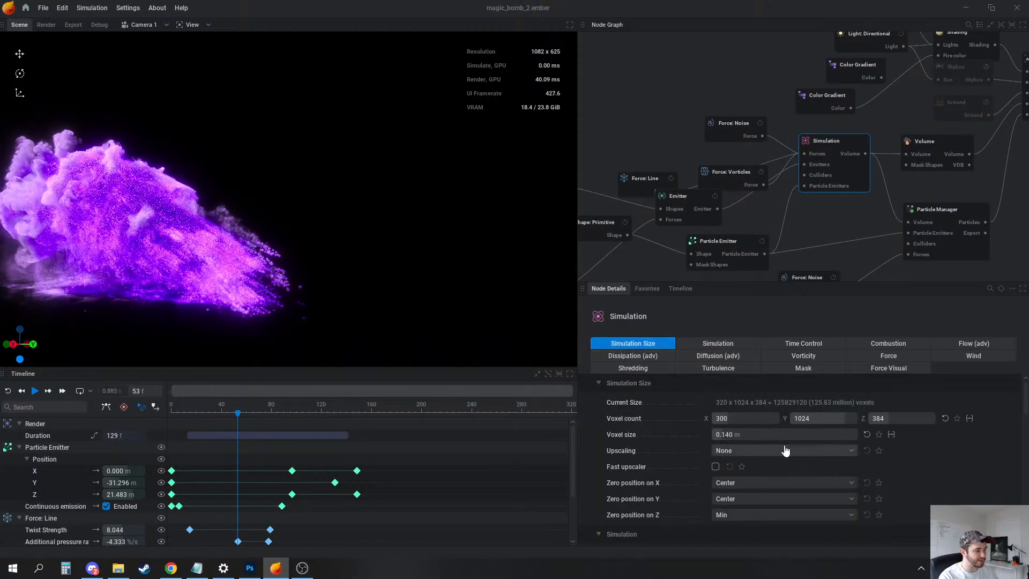
click(815, 421)
text(512)
key(Return)
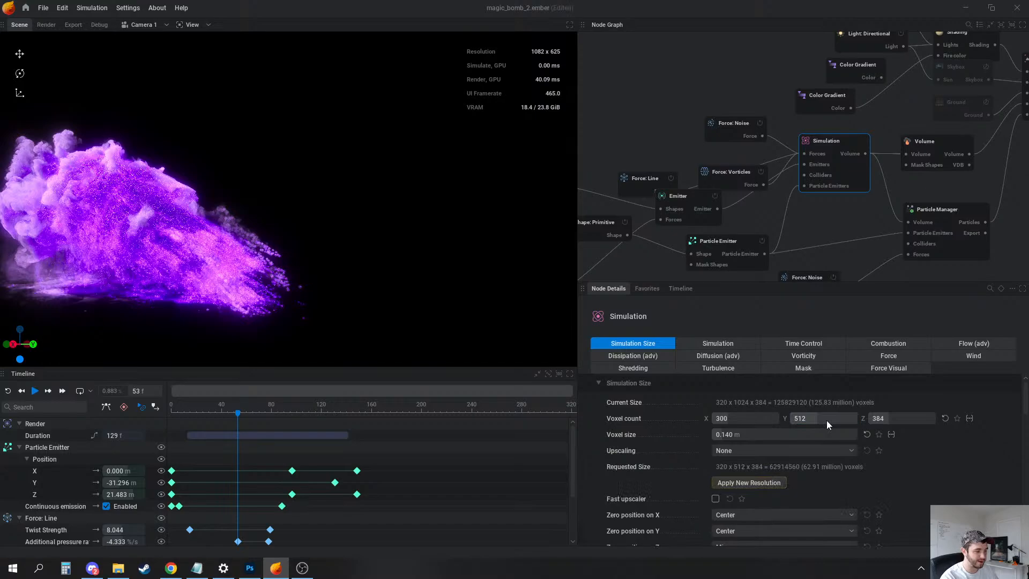
click(766, 487)
key(space)
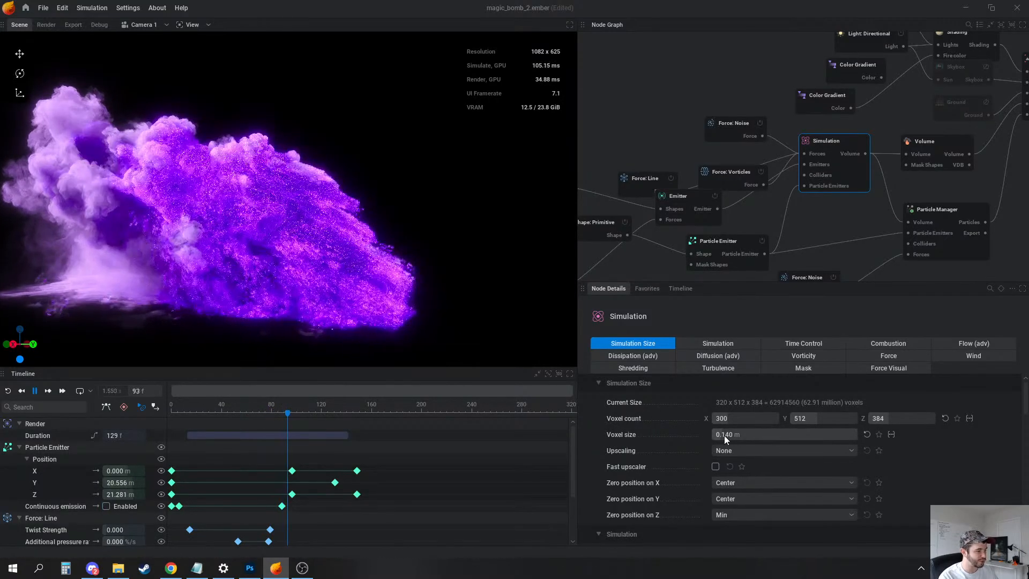
Pause the magic bomb simulation, switch the viewport to the Default camera and inspect the smoke from another angle
key(space)
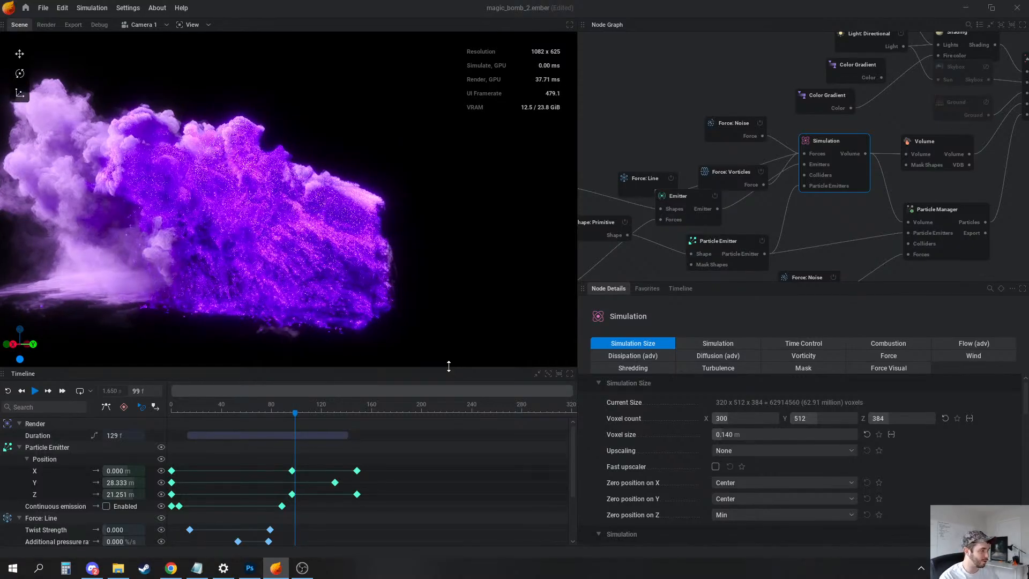
click(141, 24)
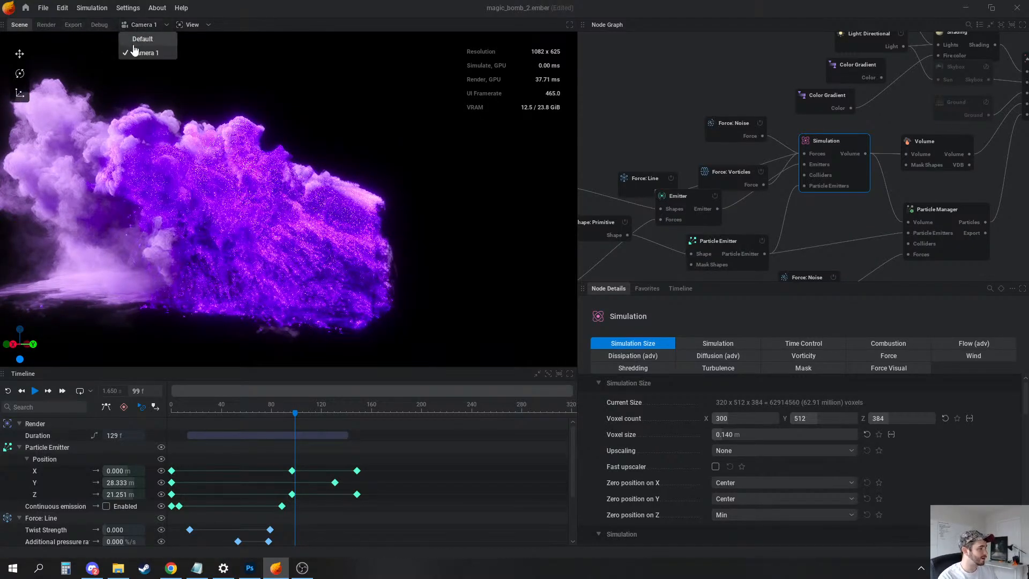
click(135, 40)
drag(384, 190, 568, 164)
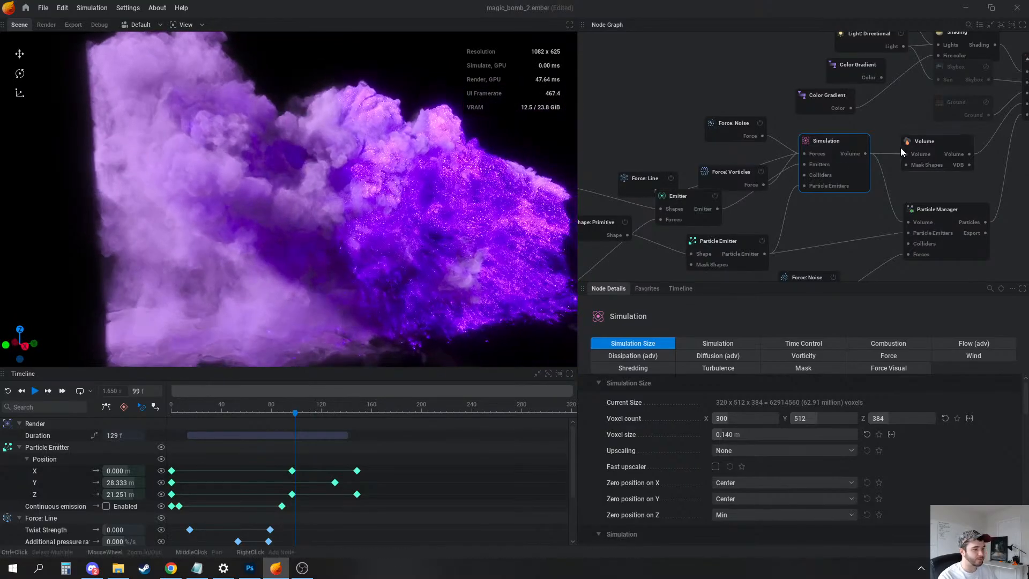
Set the Scene node's channels swizzling to RGB and resume the simulation from a new viewing angle
middle_drag(901, 147, 812, 158)
click(906, 86)
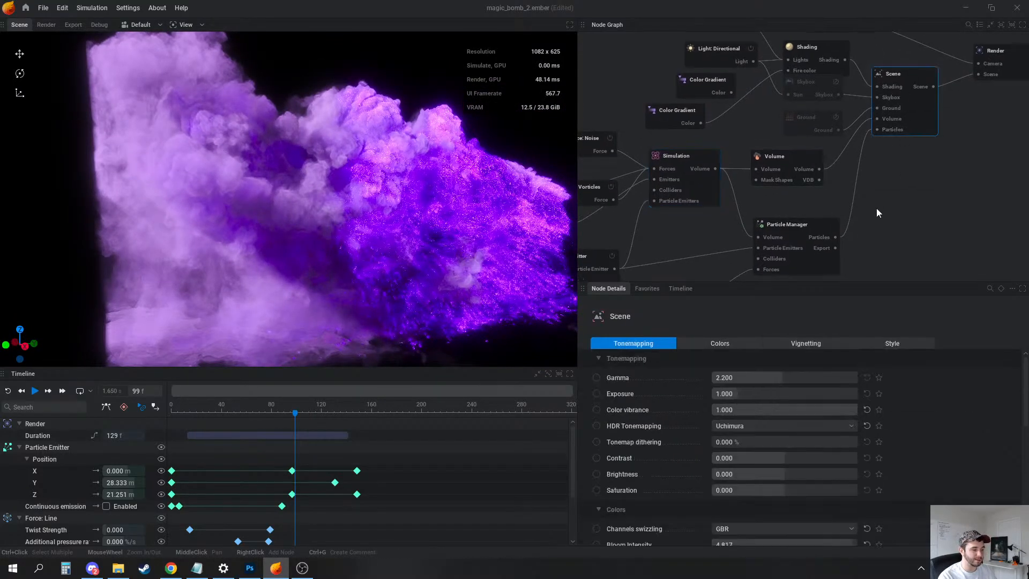
scroll(781, 432, down, 3)
click(753, 443)
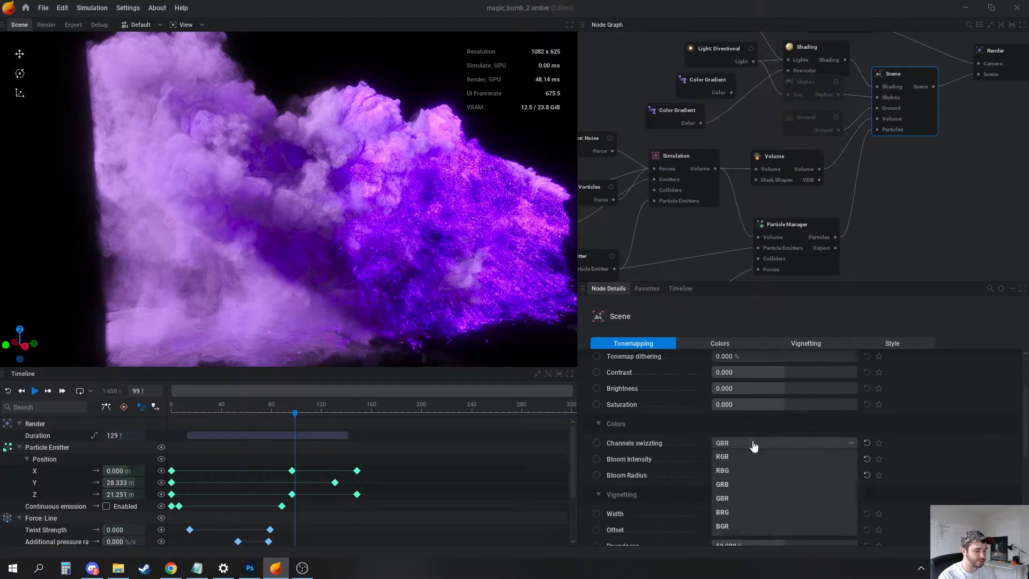
click(722, 456)
drag(466, 204, 483, 203)
key(space)
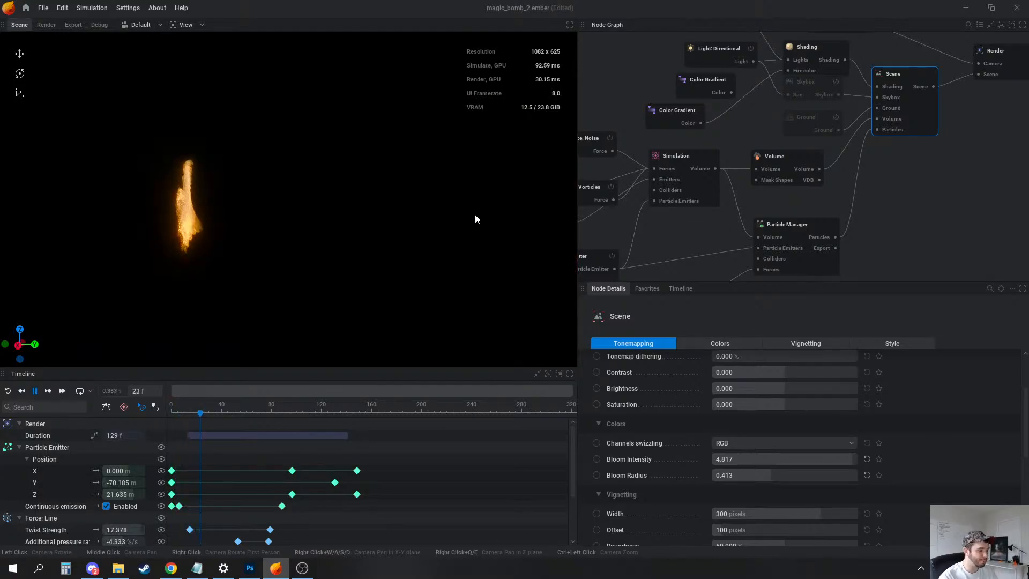
Try the BRG and GBR channels swizzling options on the Scene node, and return it to RGB
click(753, 442)
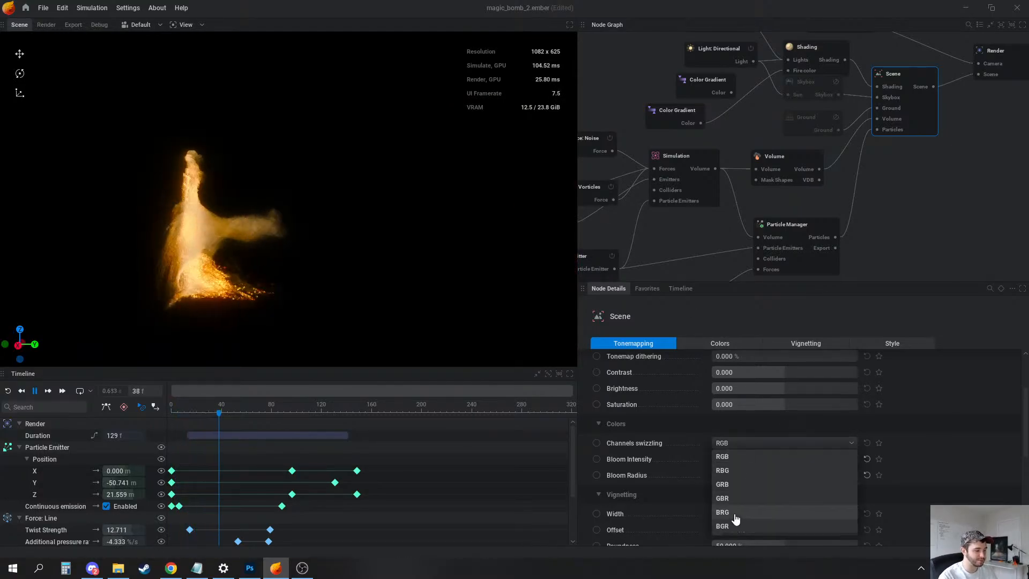
click(743, 512)
click(737, 444)
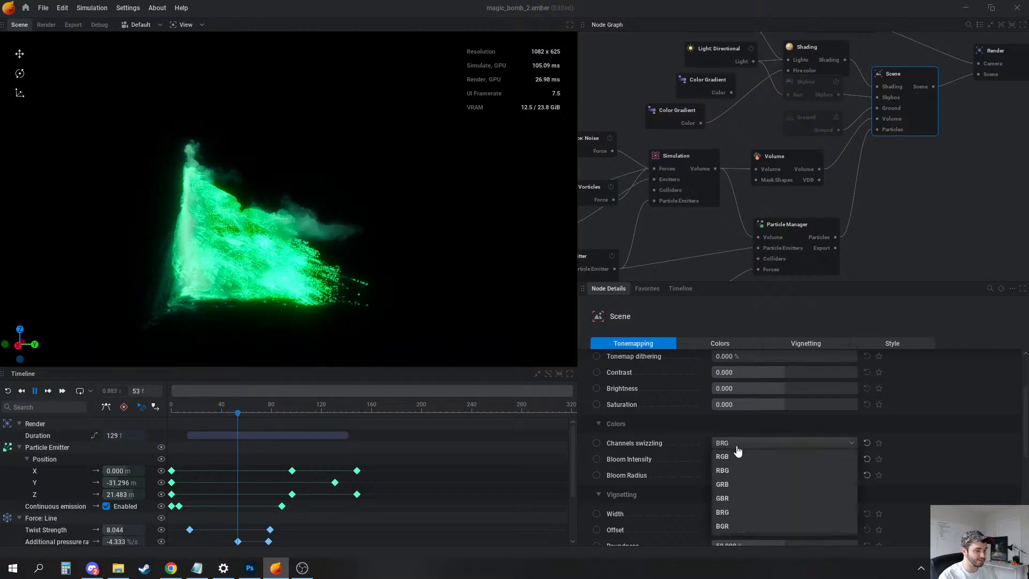
click(737, 499)
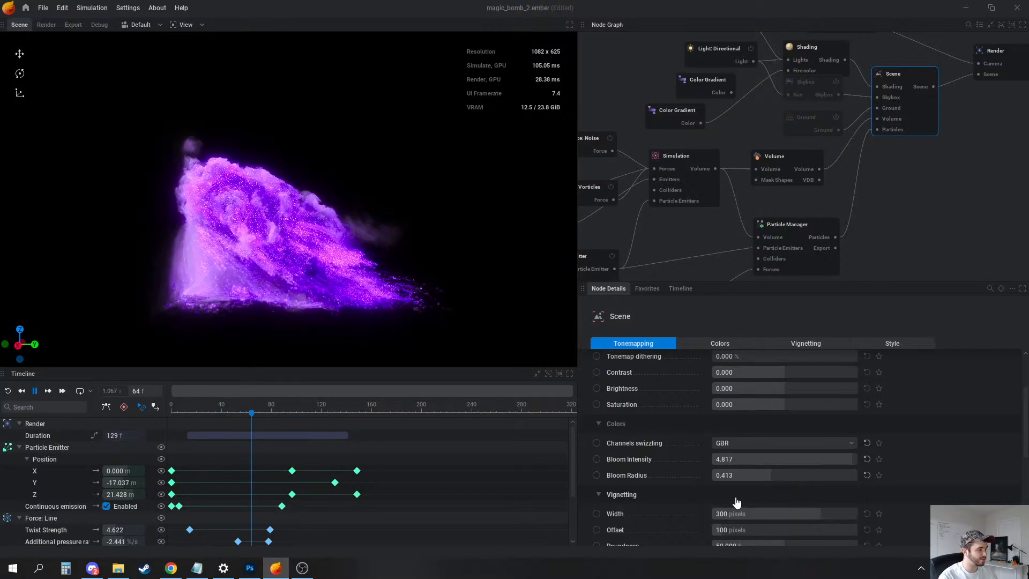
click(748, 443)
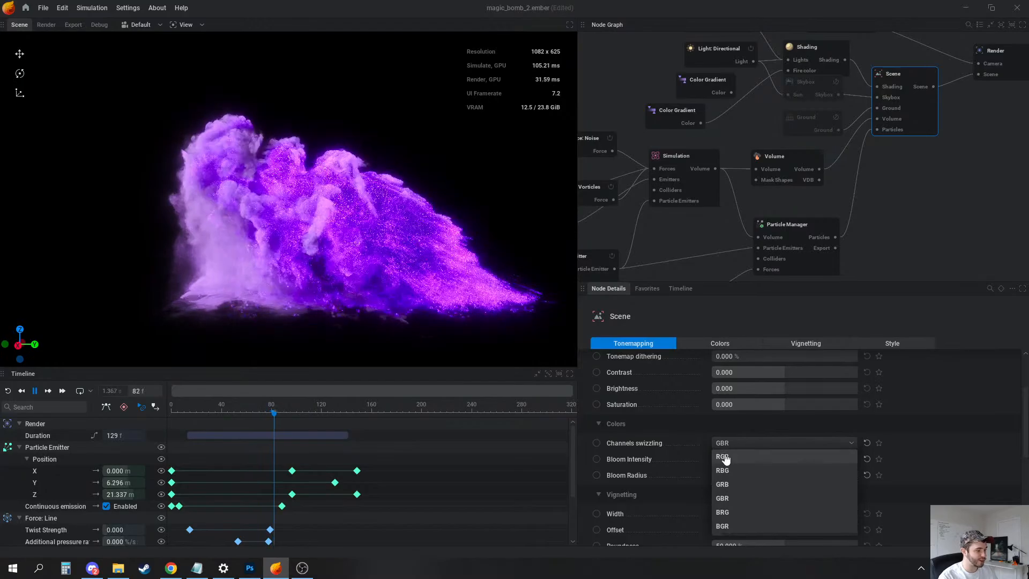
click(723, 457)
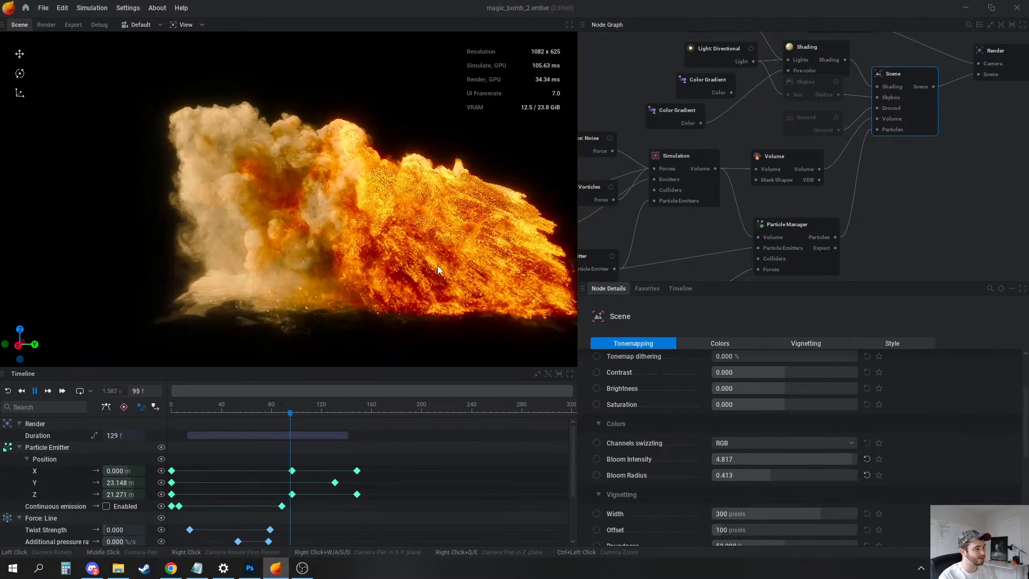
Pause the simulation and examine the smoke and fire up close from another angle
key(space)
drag(357, 189, 282, 137)
scroll(257, 150, up, 3)
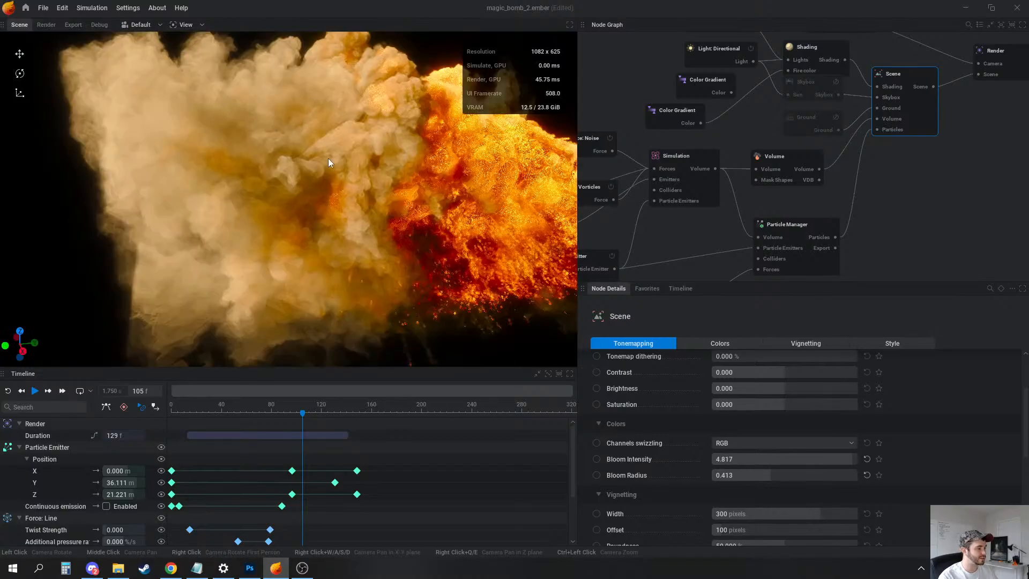
scroll(246, 139, down, 2)
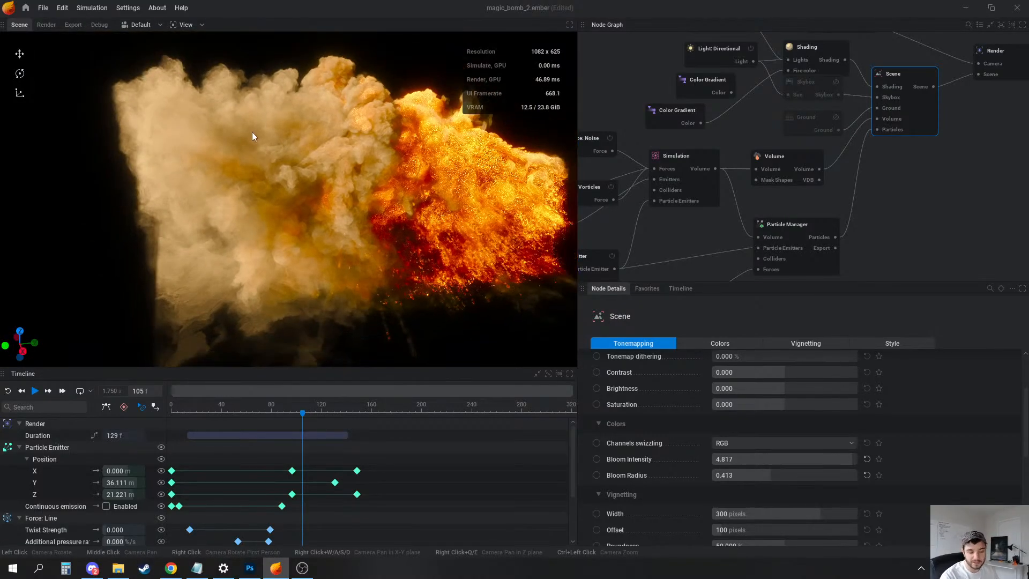
Turn off flame rendering and the flames' scattering contribution in the Shading node
click(771, 152)
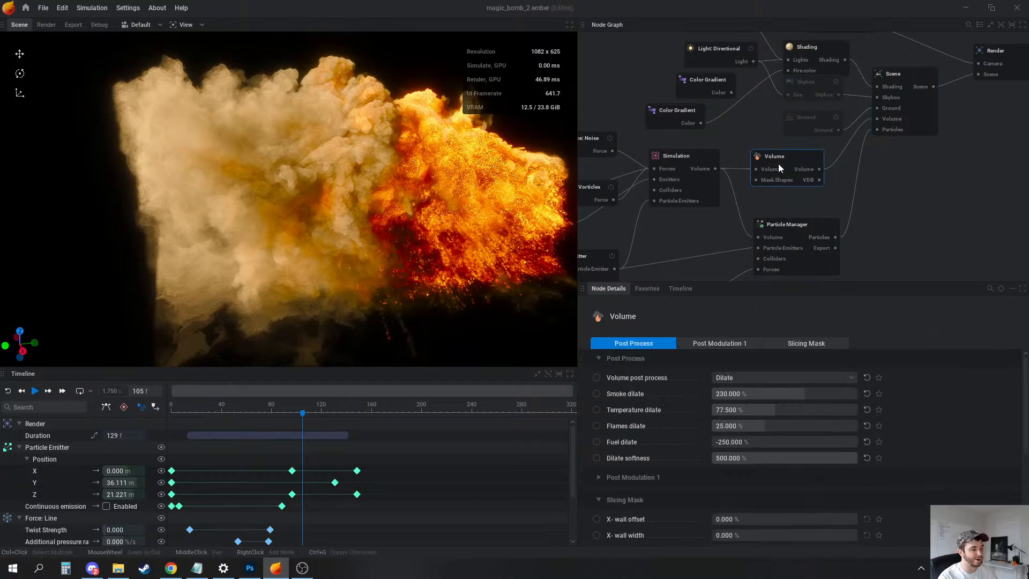
click(824, 44)
click(887, 346)
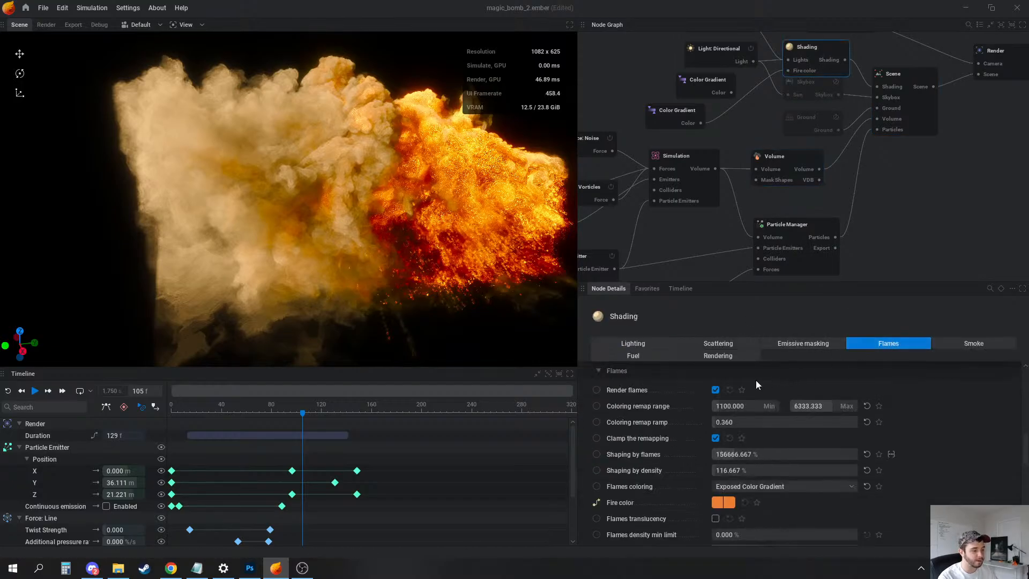
click(716, 390)
click(715, 406)
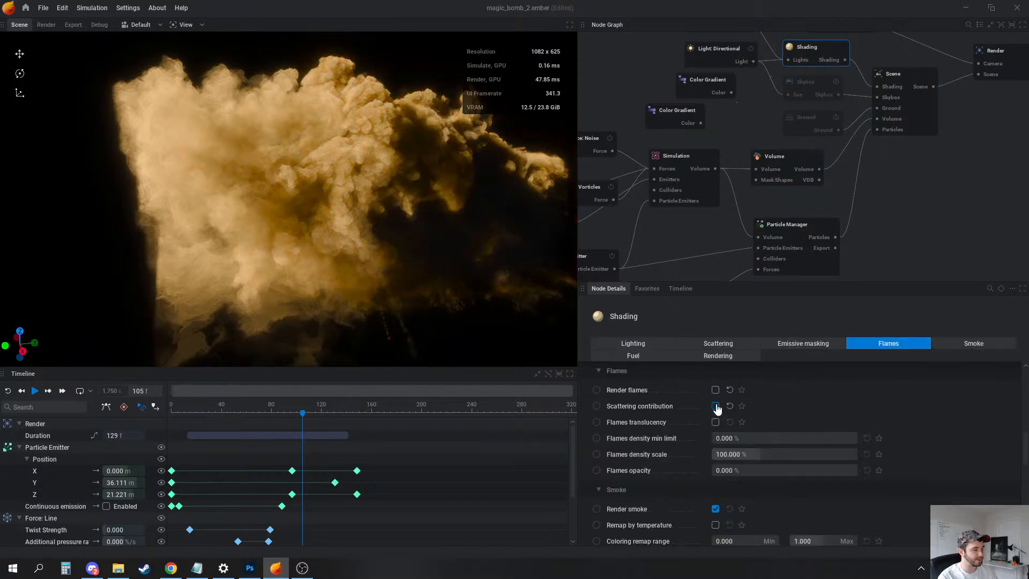
Set the directional light's azimuth to about 26.4° while viewing the smoke from a new side
drag(460, 267, 488, 231)
middle_drag(780, 104, 790, 167)
click(709, 107)
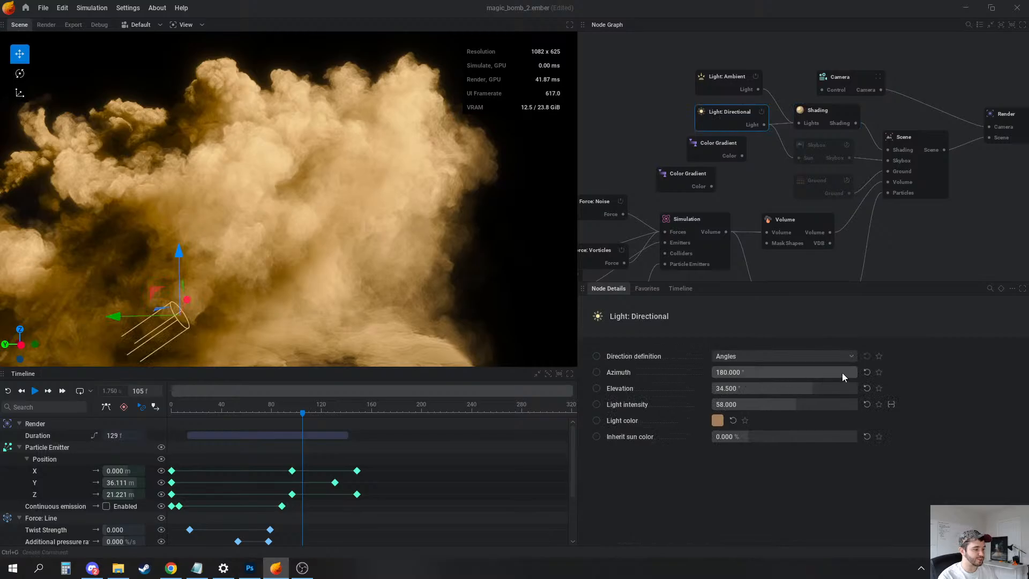
drag(842, 372, 795, 371)
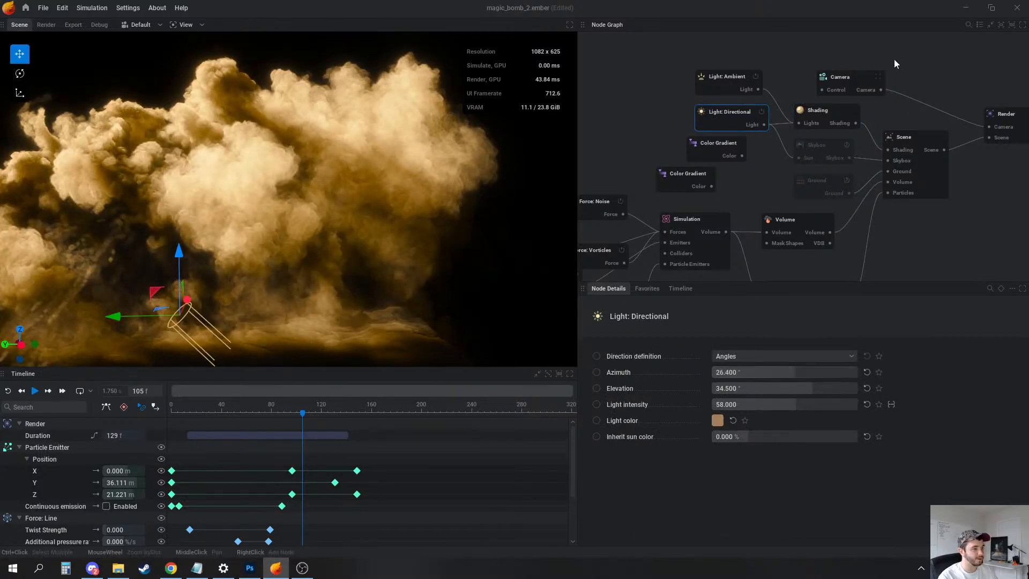
Reduce the Shading node's smoke sharpening to about 342% and its temperature sharpening to about 147%
click(833, 108)
click(966, 343)
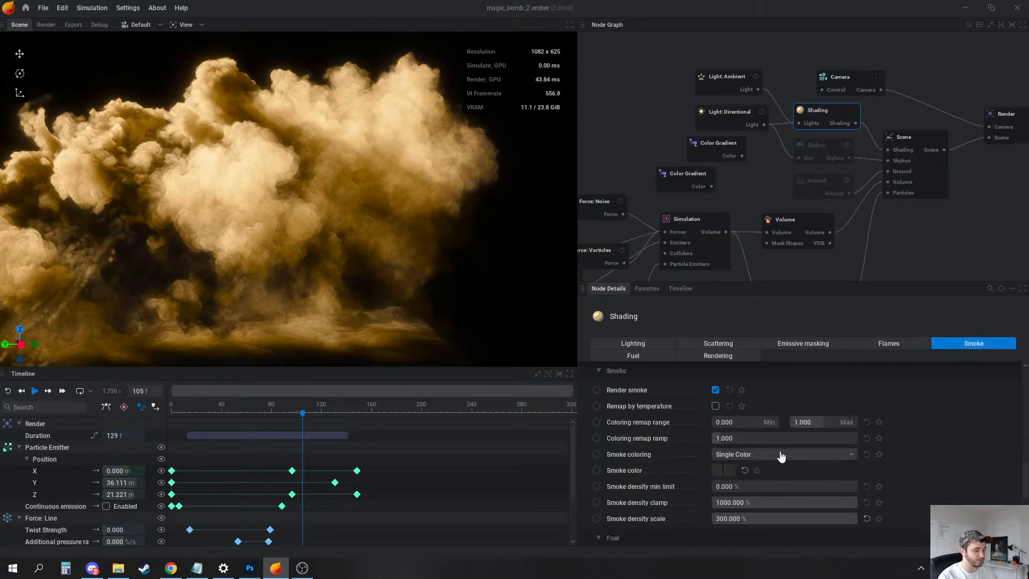
click(714, 358)
drag(857, 406, 790, 406)
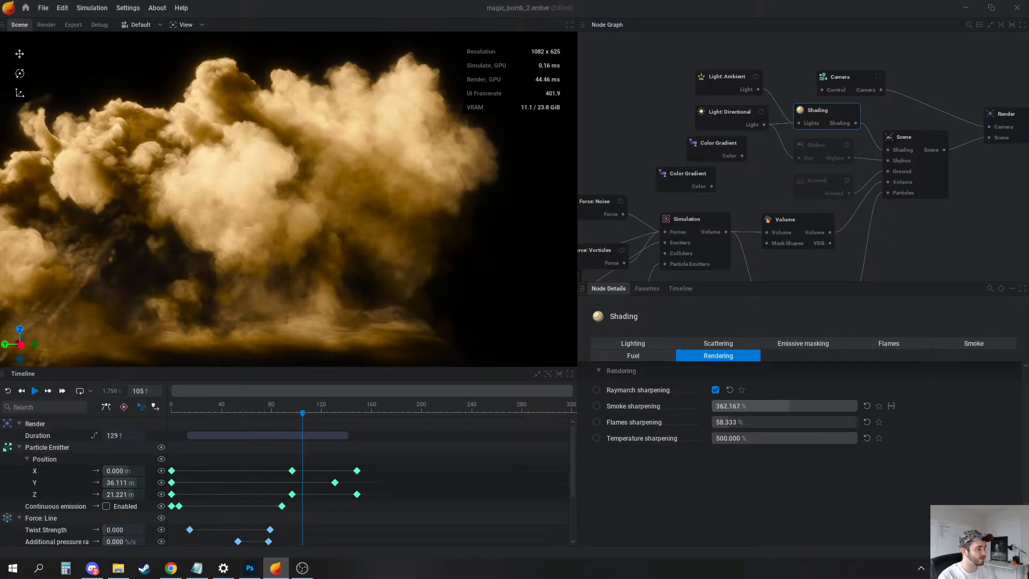
drag(815, 438, 754, 438)
drag(240, 175, 300, 179)
scroll(258, 185, down, 3)
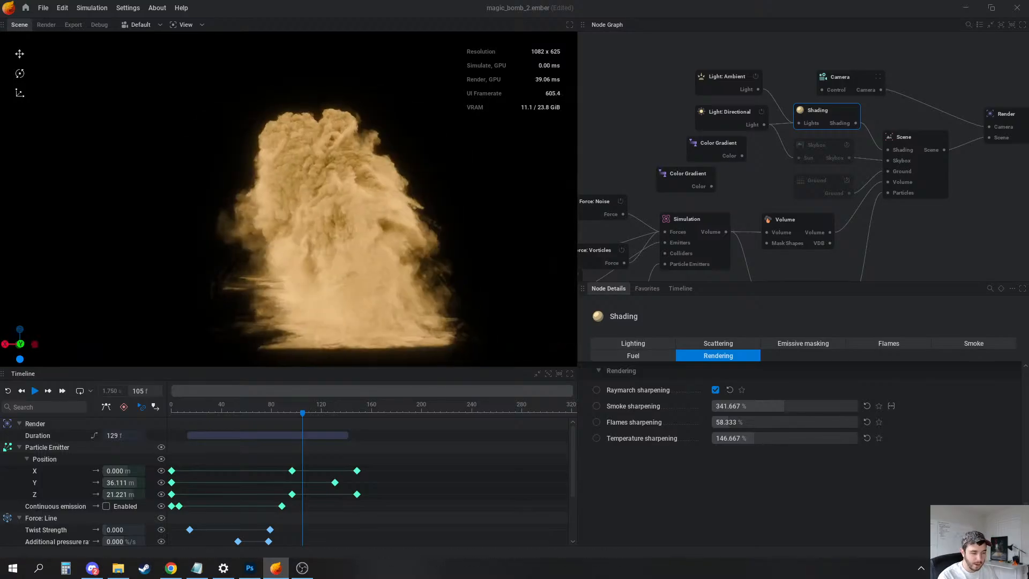
key(alt+Tab)
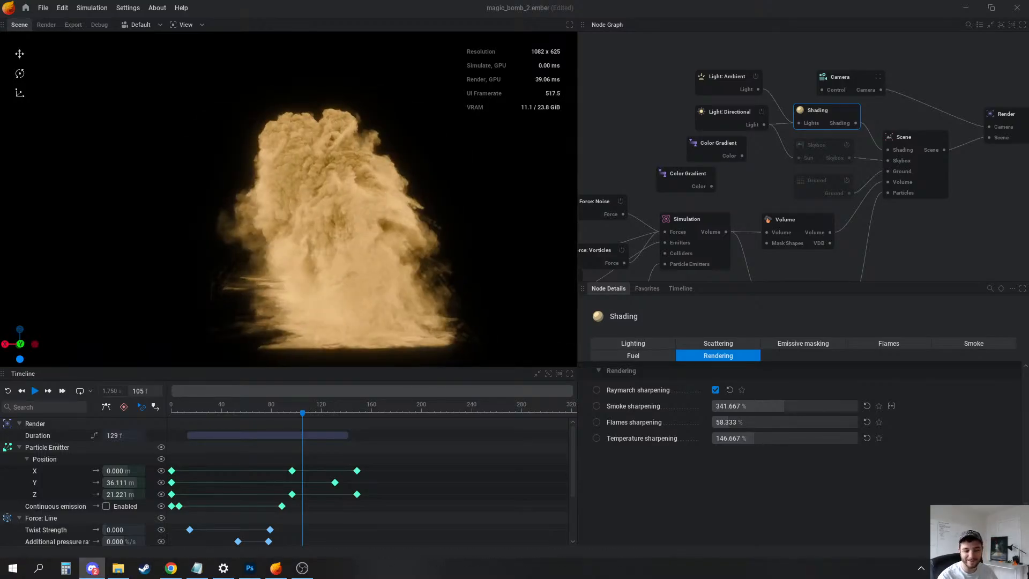
key(alt+Tab)
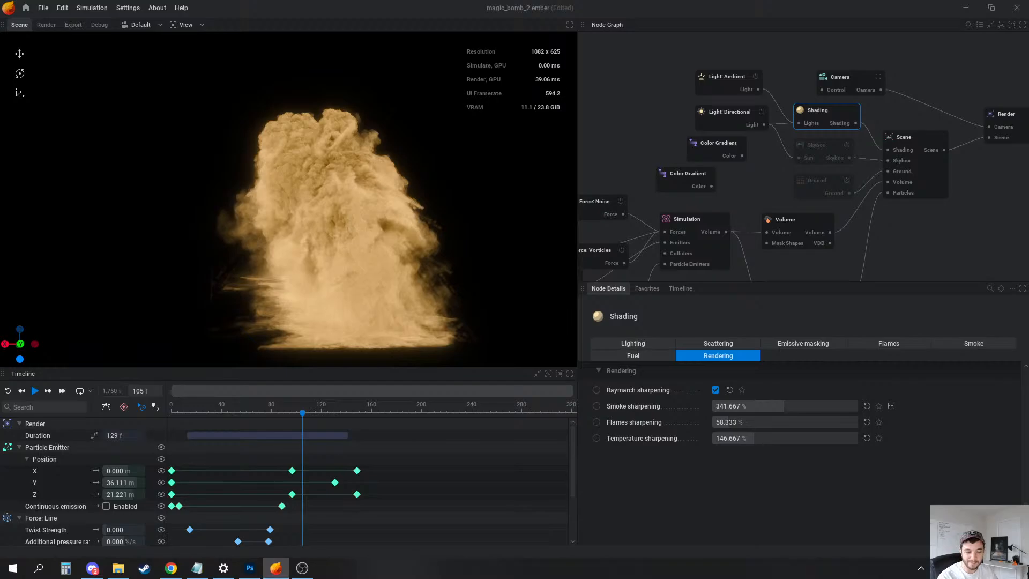
key(alt+Tab)
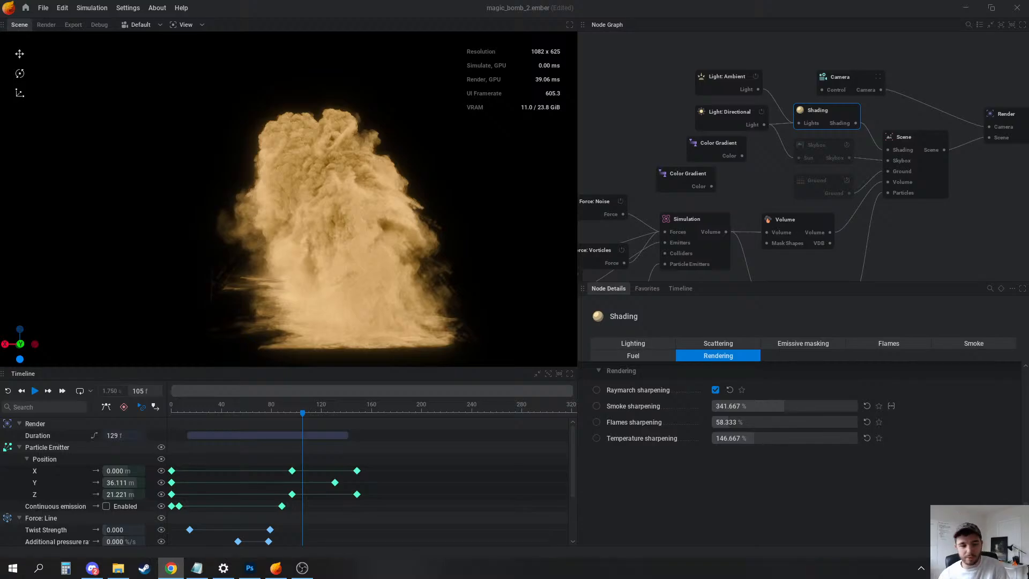
drag(318, 258, 312, 257)
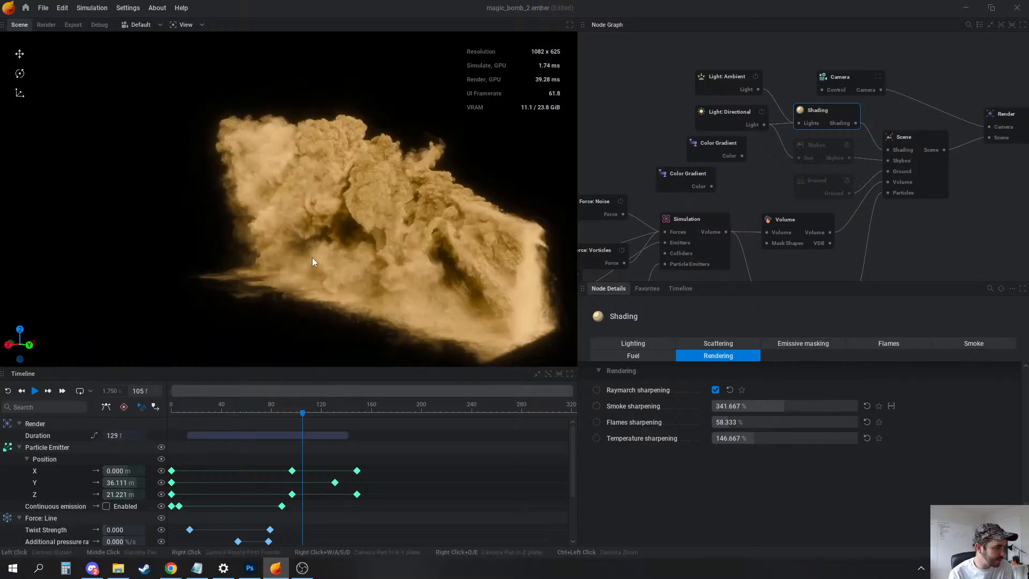
Open the recent project particle_fire_02.ember without saving the magic bomb changes
click(43, 9)
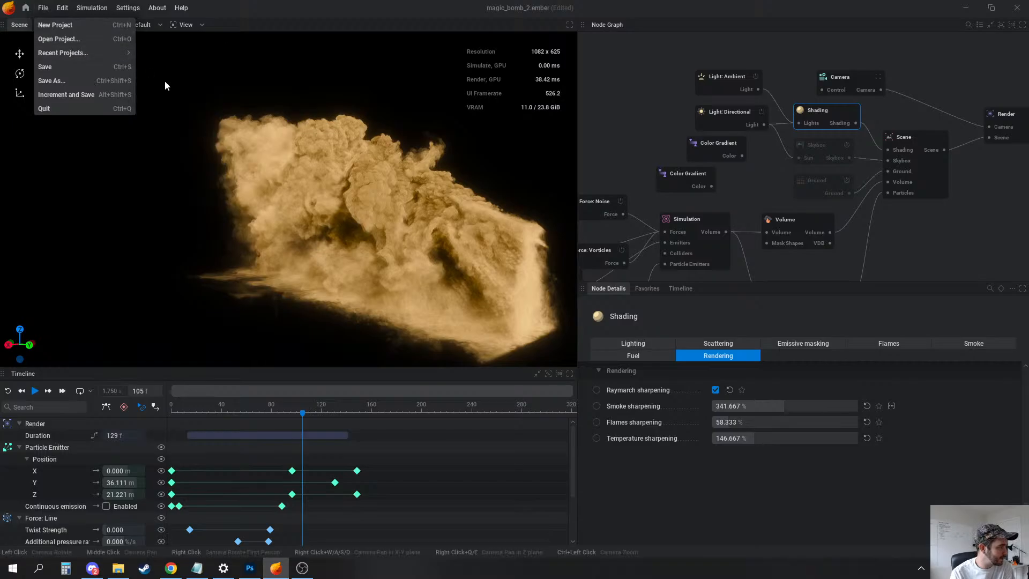
mouse_move(114, 52)
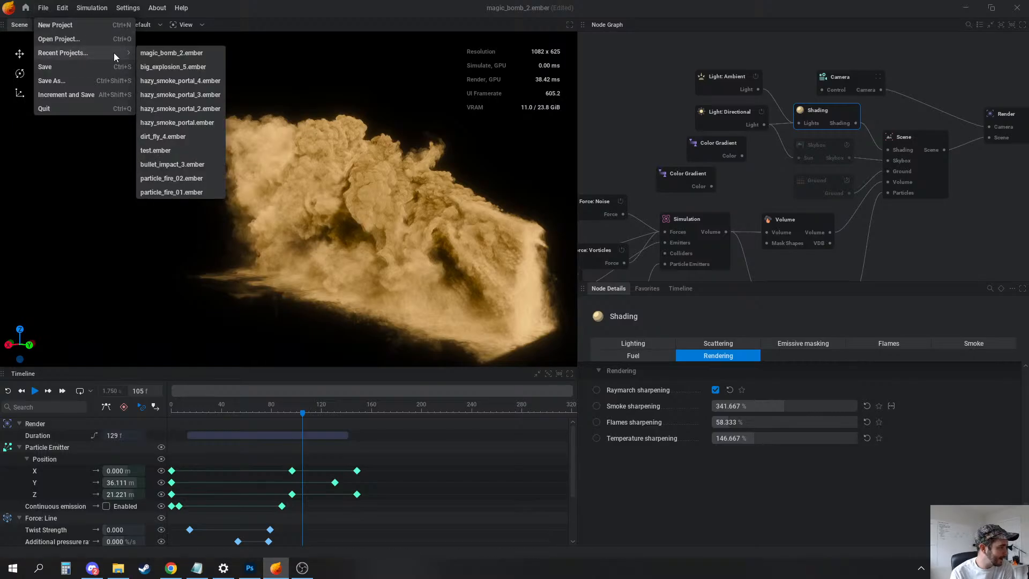
click(187, 179)
click(413, 311)
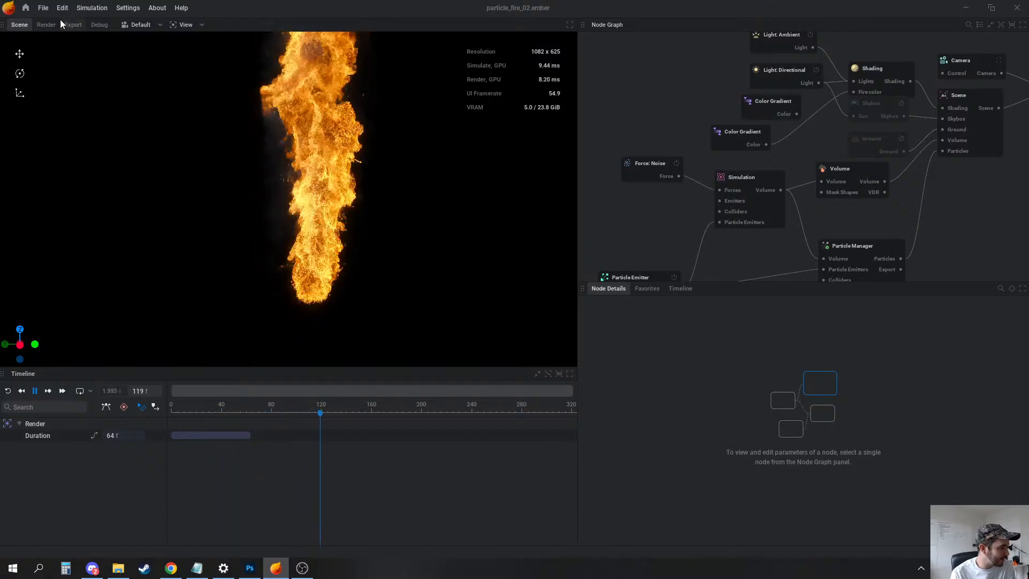
Open another preset project from further down the Presets_HD folder
click(43, 7)
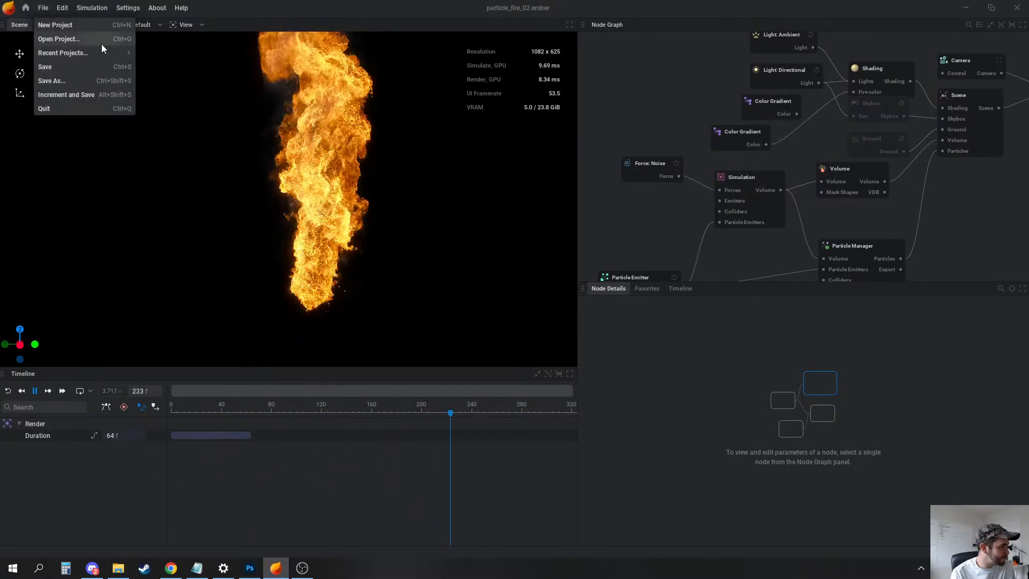
click(101, 40)
scroll(179, 234, down, 6)
scroll(179, 235, down, 4)
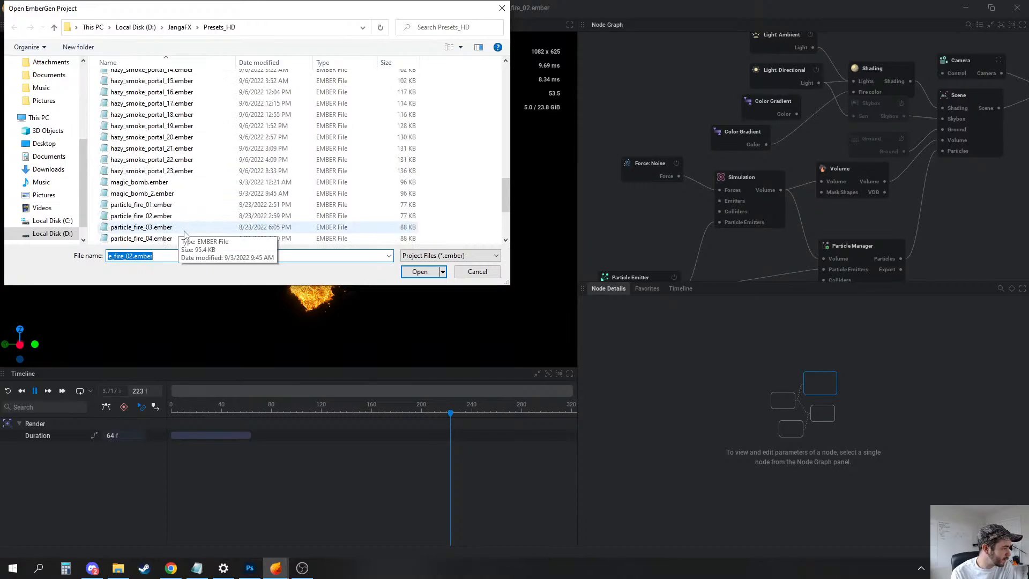
double_click(155, 195)
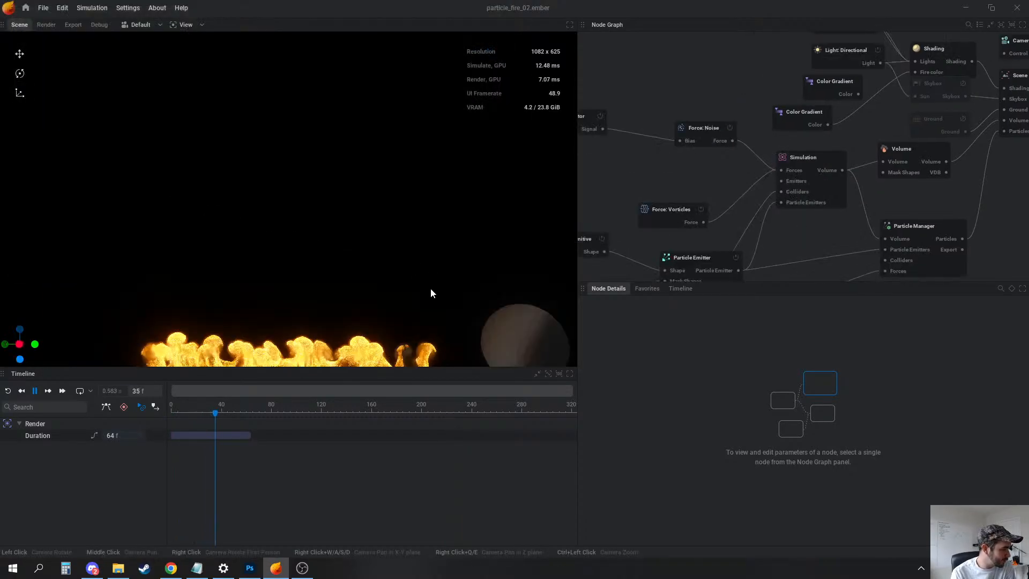
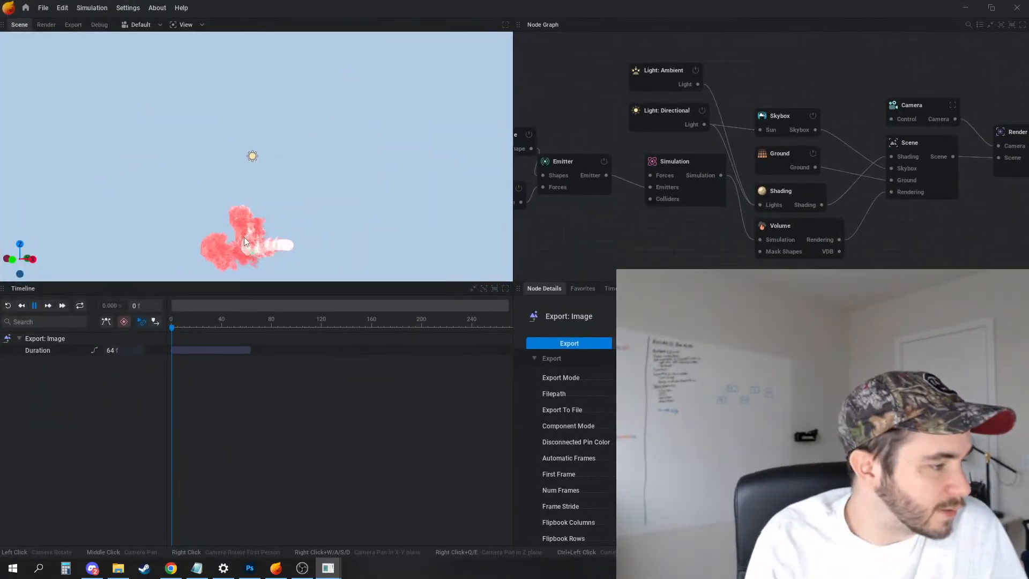
Examine the red and white smoke simulation centred in the viewport and inspect the Shading node
drag(244, 241, 322, 161)
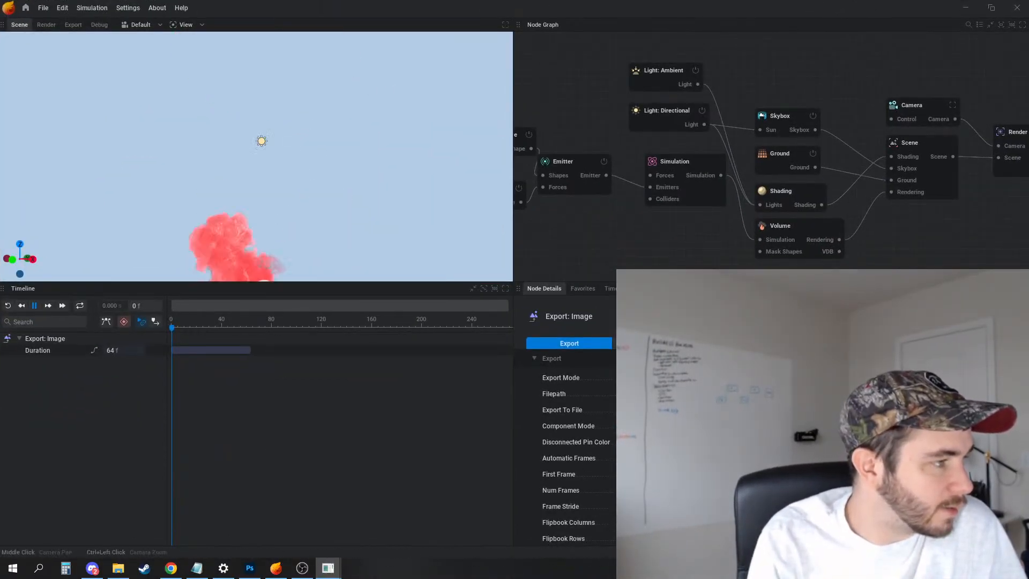
middle_drag(396, 214, 386, 87)
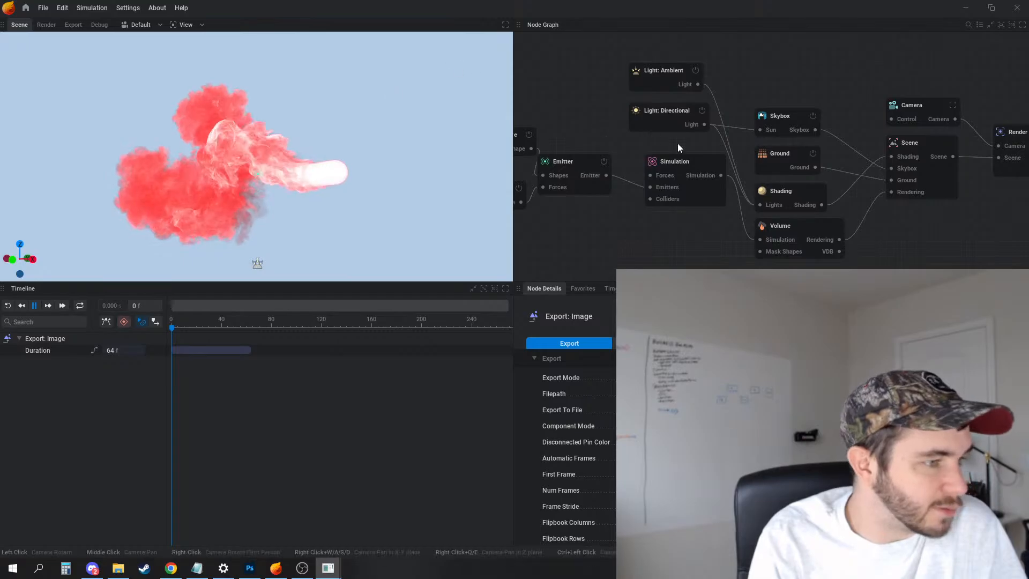
click(790, 195)
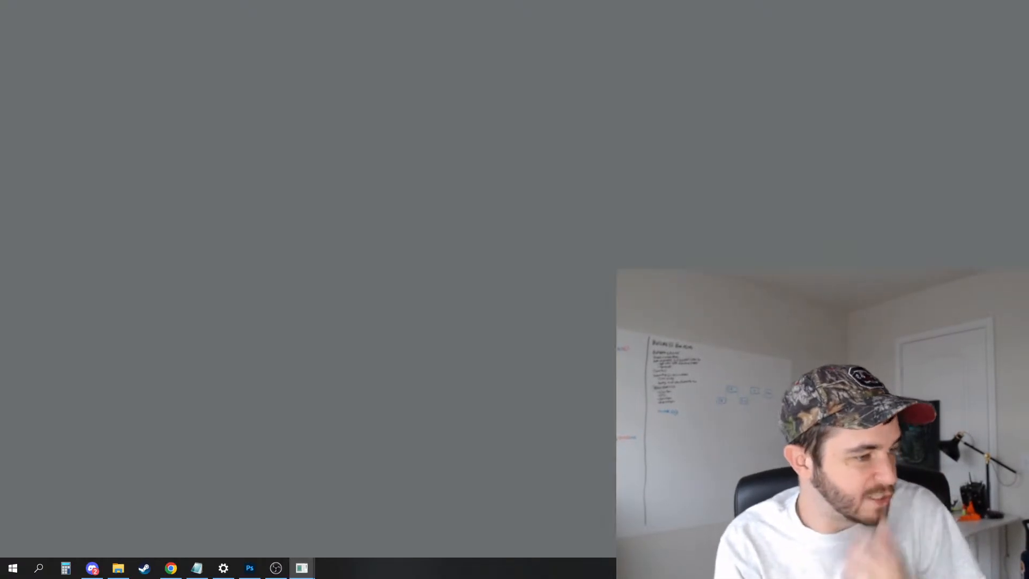
Examine the whole rising white smoke column and its simulation bounds from farther away and another angle
key(space)
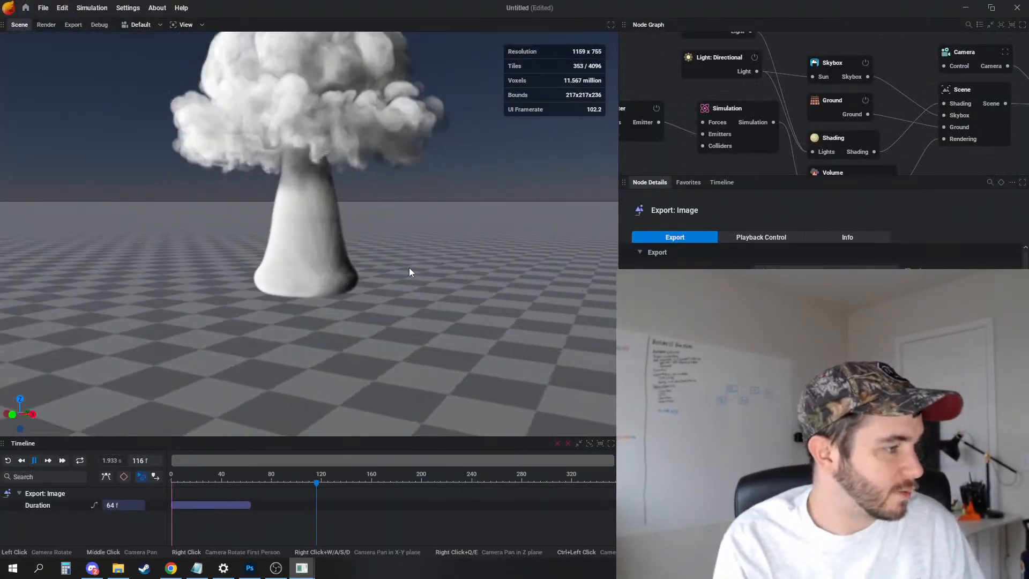
middle_drag(391, 183, 393, 343)
scroll(395, 179, down, 3)
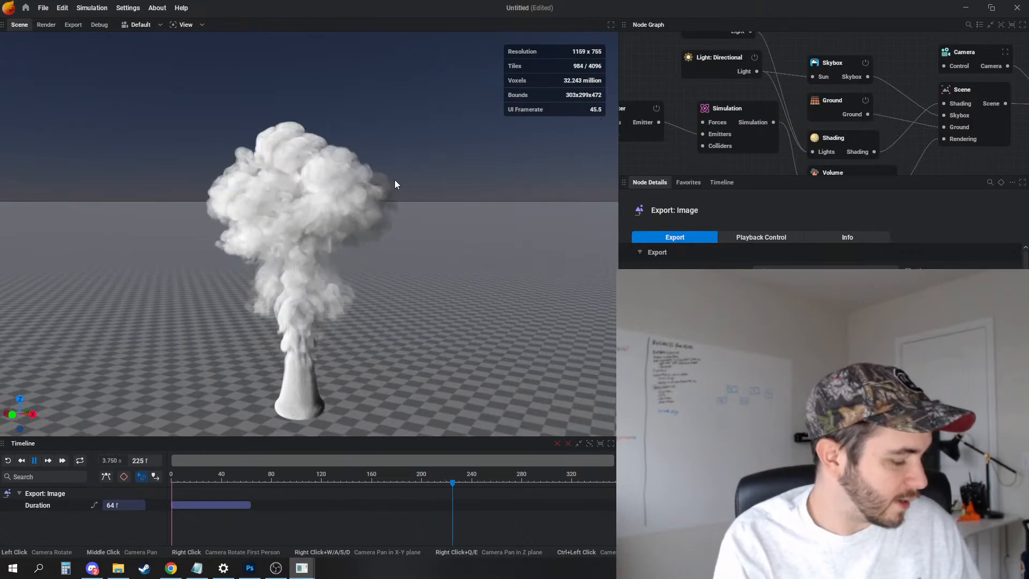
scroll(393, 183, down, 3)
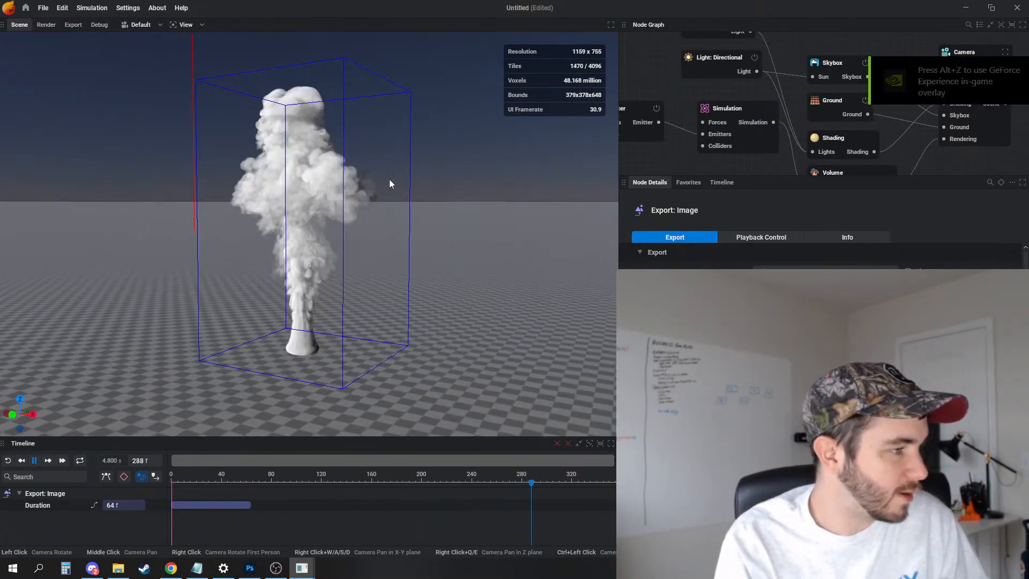
drag(390, 180, 589, 225)
middle_drag(411, 138, 390, 212)
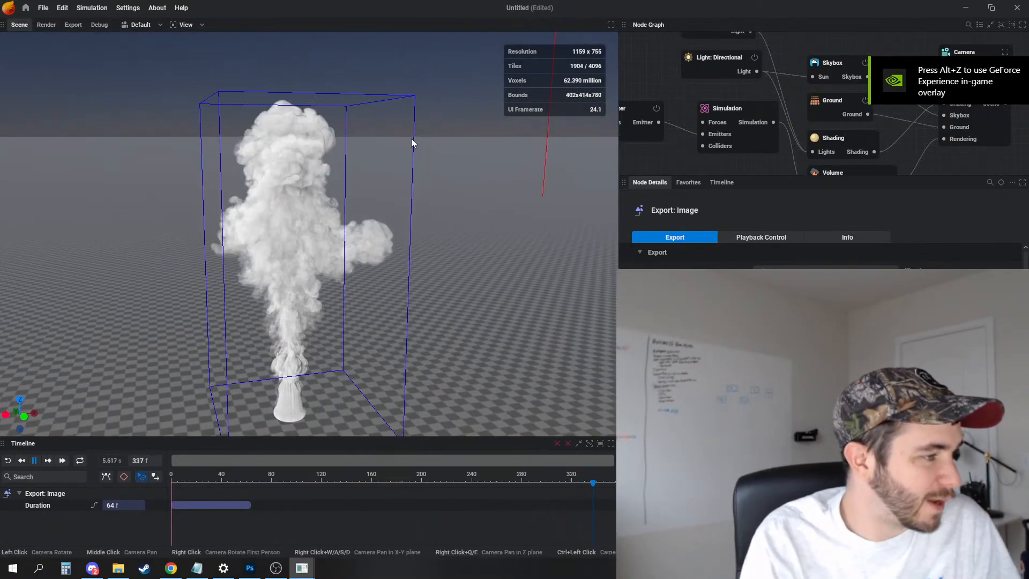
Select the directional light node to inspect its settings and its place in the node graph
middle_drag(784, 61, 744, 87)
click(686, 95)
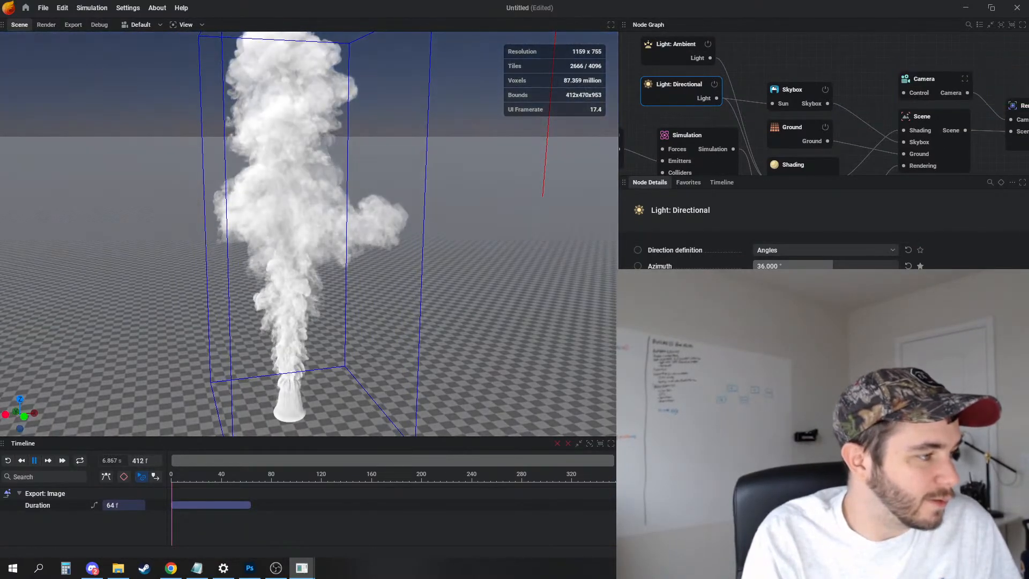
middle_drag(677, 114, 738, 91)
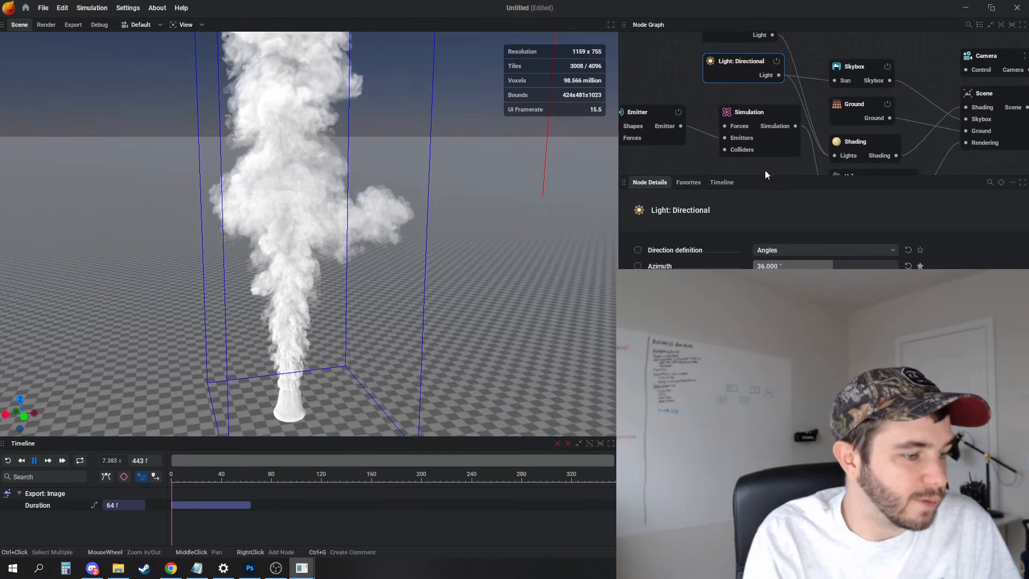
Select the Shading node and look through its lighting, scattering and emissive masking settings
click(860, 144)
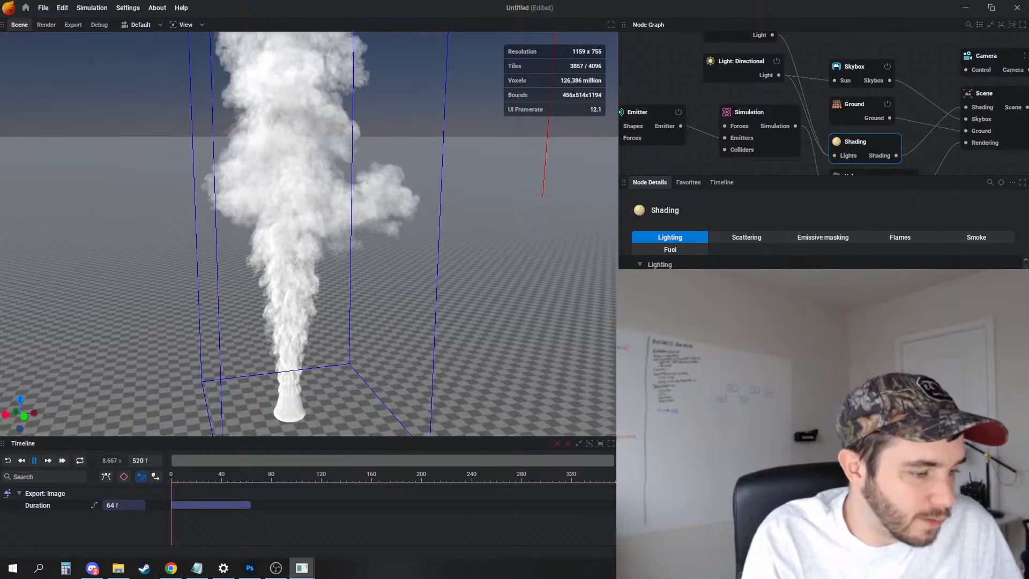
scroll(824, 263, down, 3)
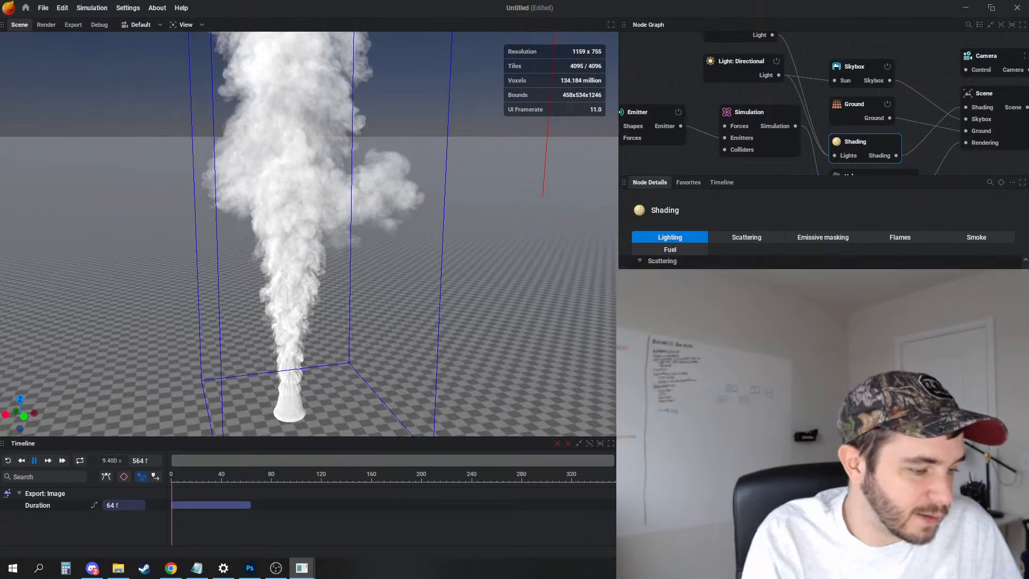
scroll(823, 263, down, 6)
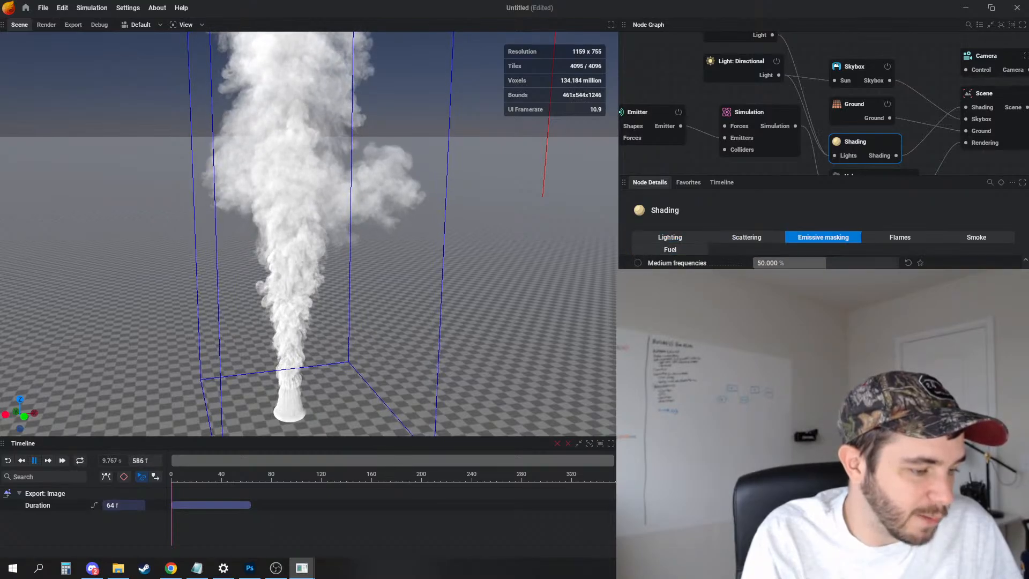
scroll(824, 262, down, 5)
Look through the favorited parameters, from the torus shape's type, position and size to the emitter's smoke rate, position and rotation
click(683, 182)
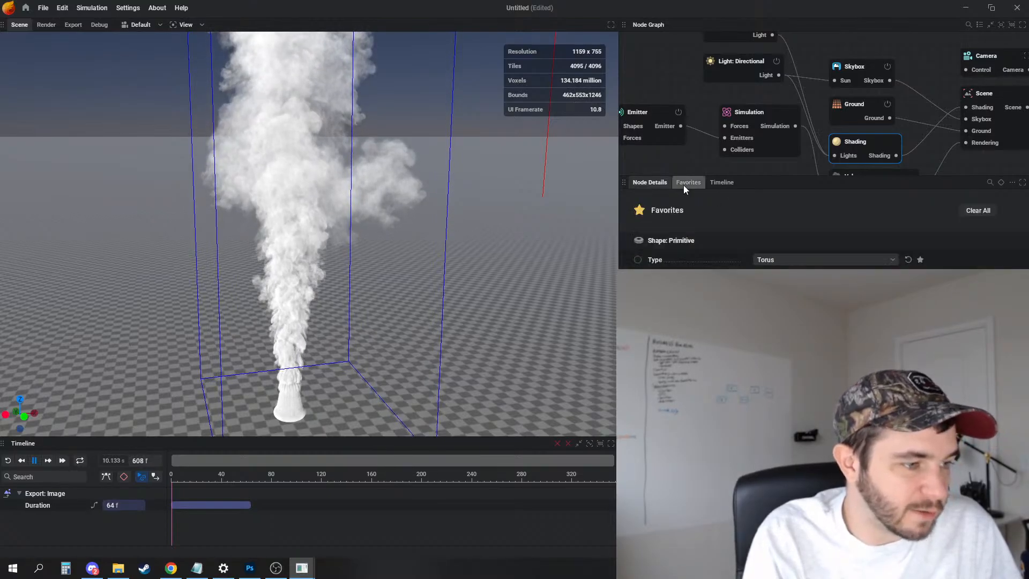
scroll(823, 252, down, 4)
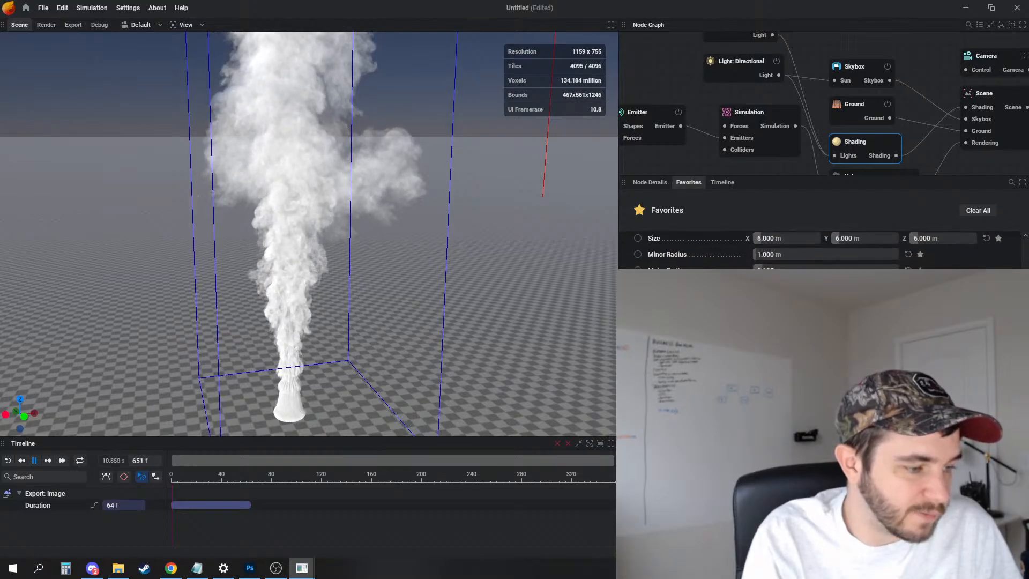
scroll(824, 250, up, 2)
scroll(823, 249, up, 2)
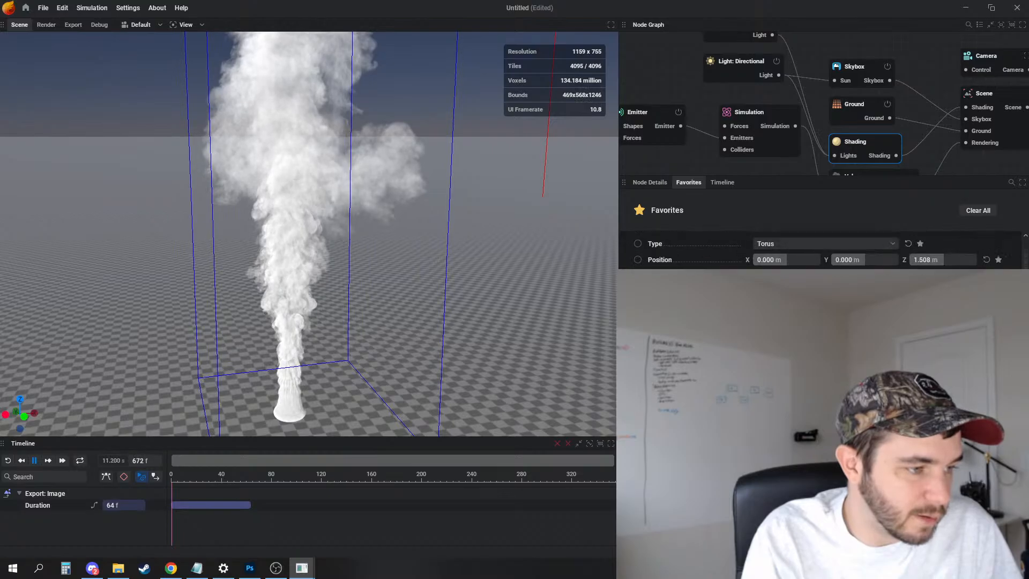
scroll(823, 249, down, 3)
scroll(824, 250, up, 3)
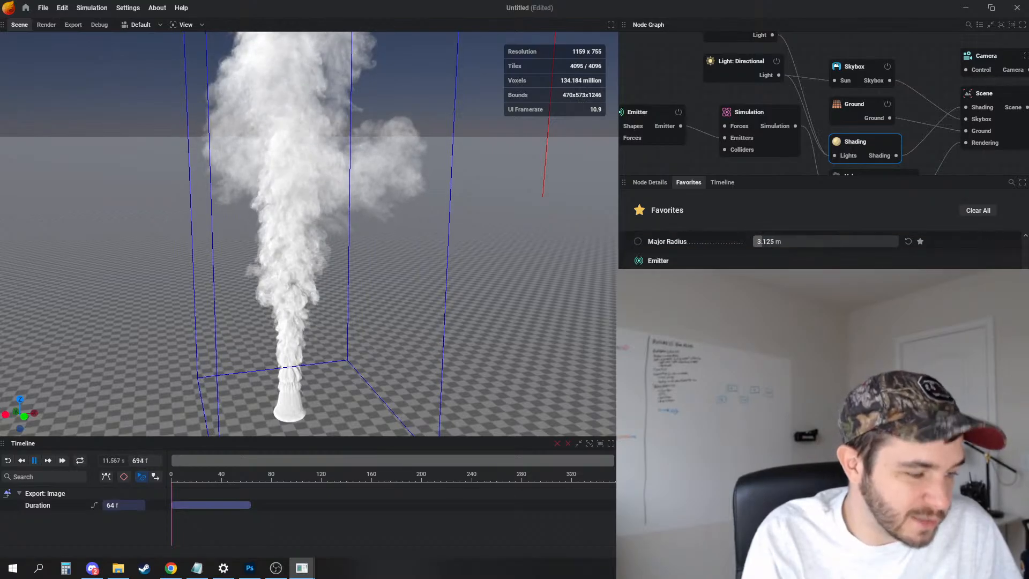
scroll(823, 249, down, 1)
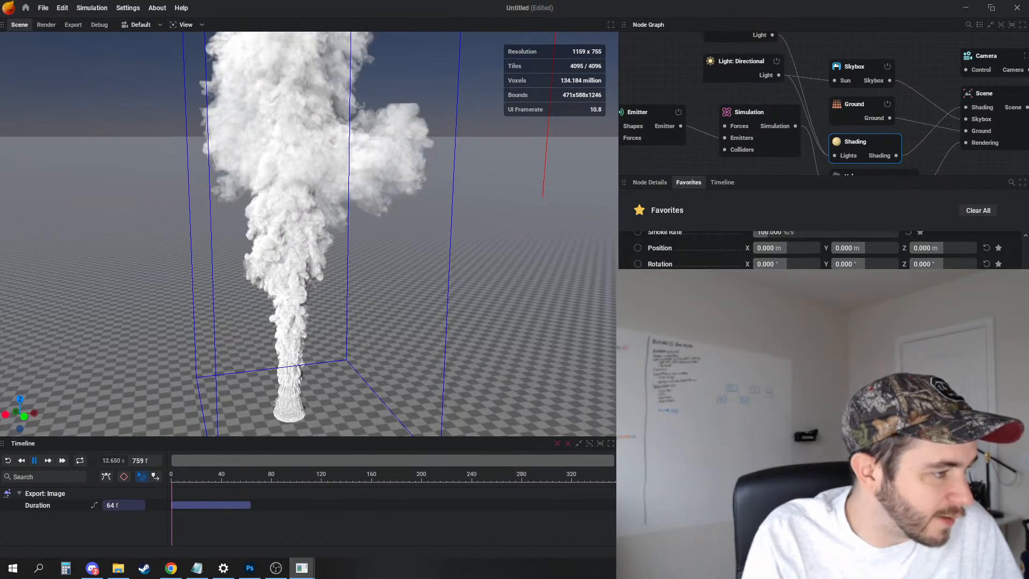
scroll(376, 252, down, 3)
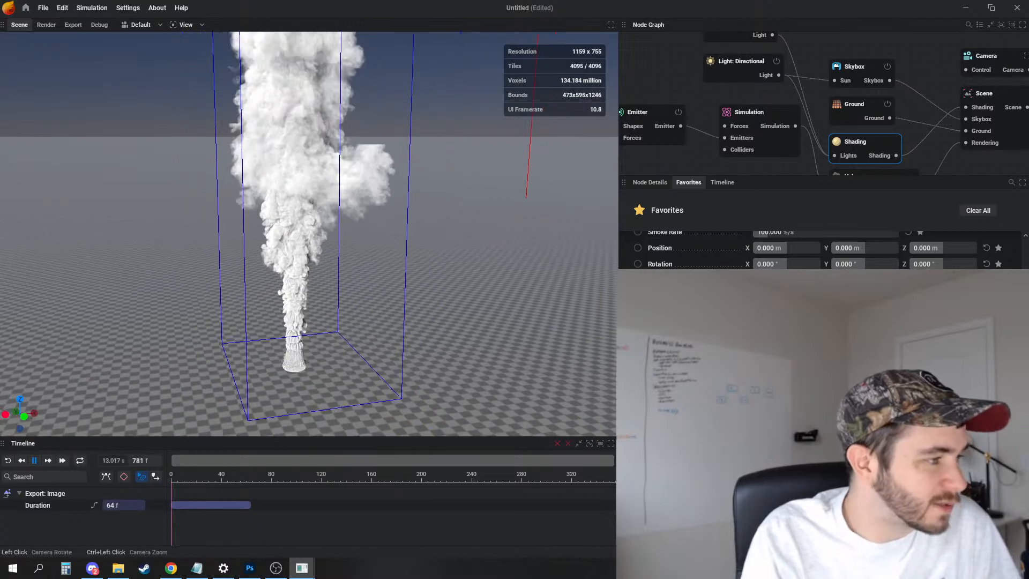
Pause the simulation and examine the full smoke column with its bounds, followed by a close-up of the smoke detail
mouse_move(373, 316)
mouse_down()
mouse_move(368, 278)
mouse_move(392, 218)
mouse_move(420, 268)
mouse_move(568, 295)
mouse_move(292, 208)
mouse_up()
scroll(391, 218, down, 3)
key(space)
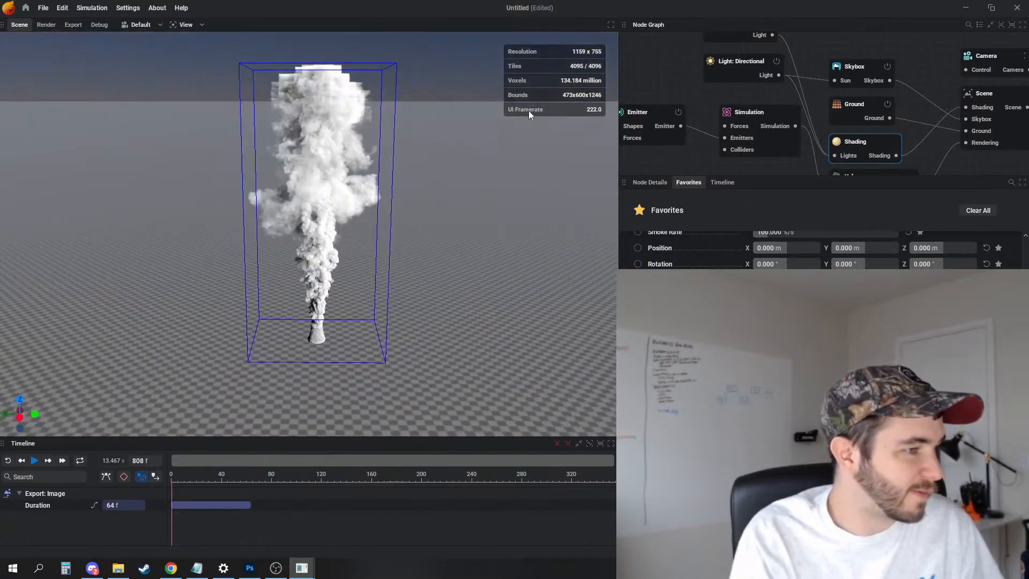
scroll(383, 262, up, 6)
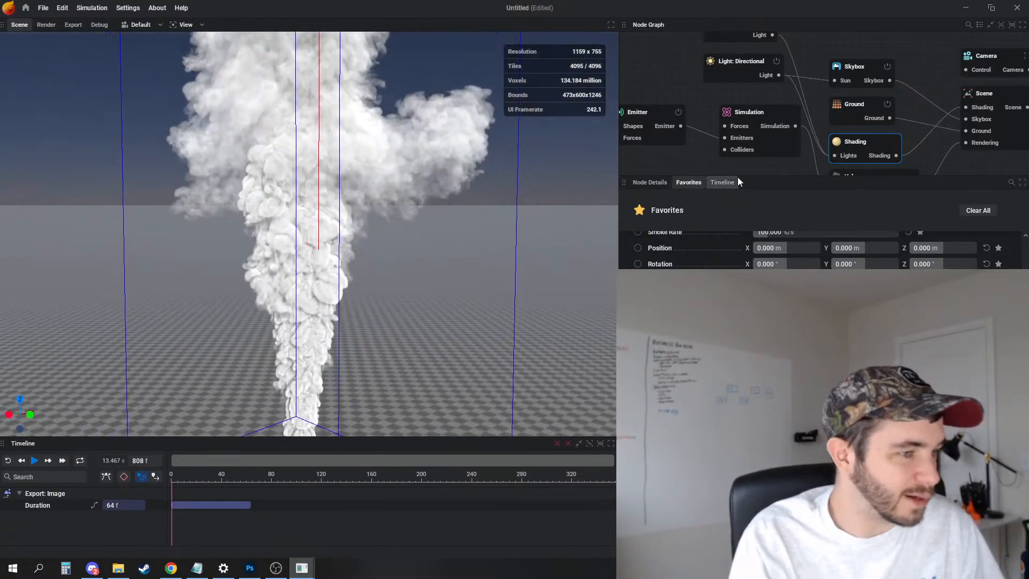
Select the Simulation node, restart the simulation from frame 0 and play it, viewing the smoke with its expanding bounds
click(750, 112)
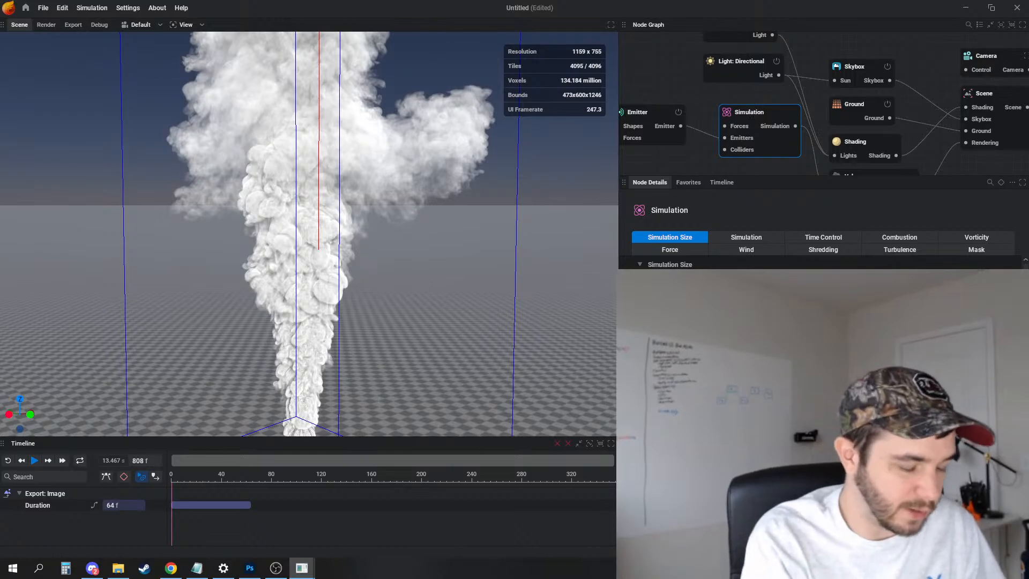
key(Return)
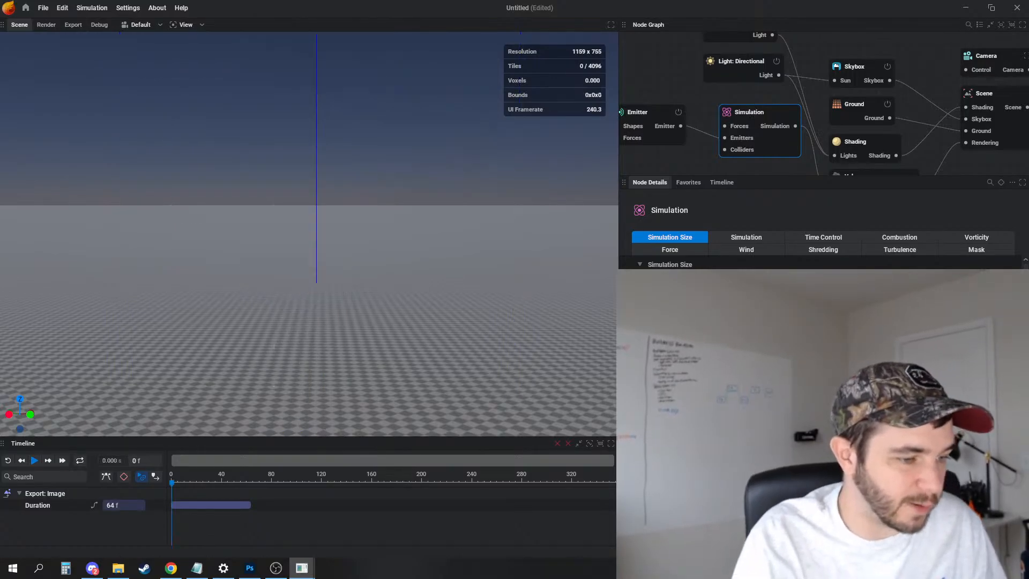
key(space)
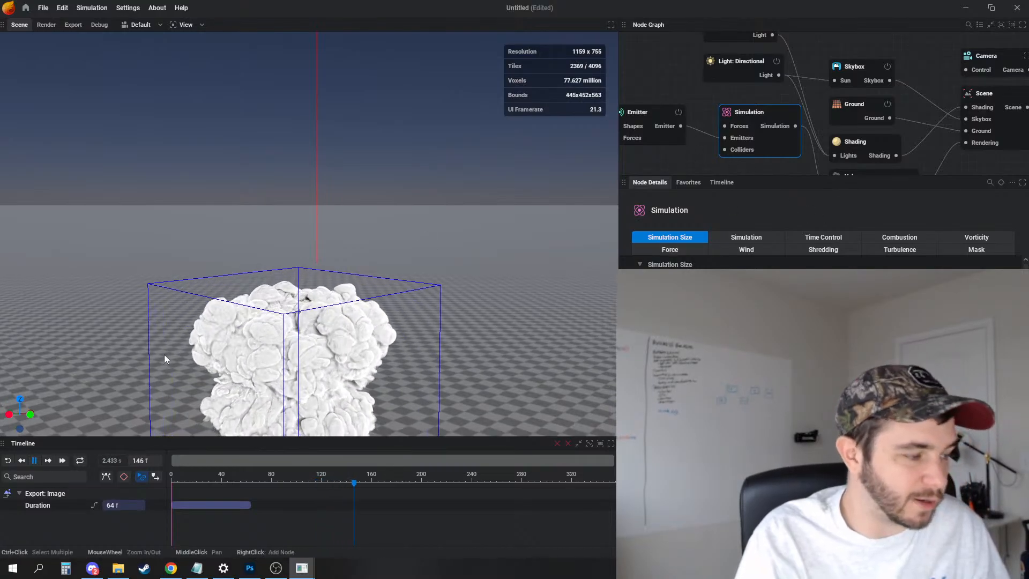
scroll(327, 323, down, 5)
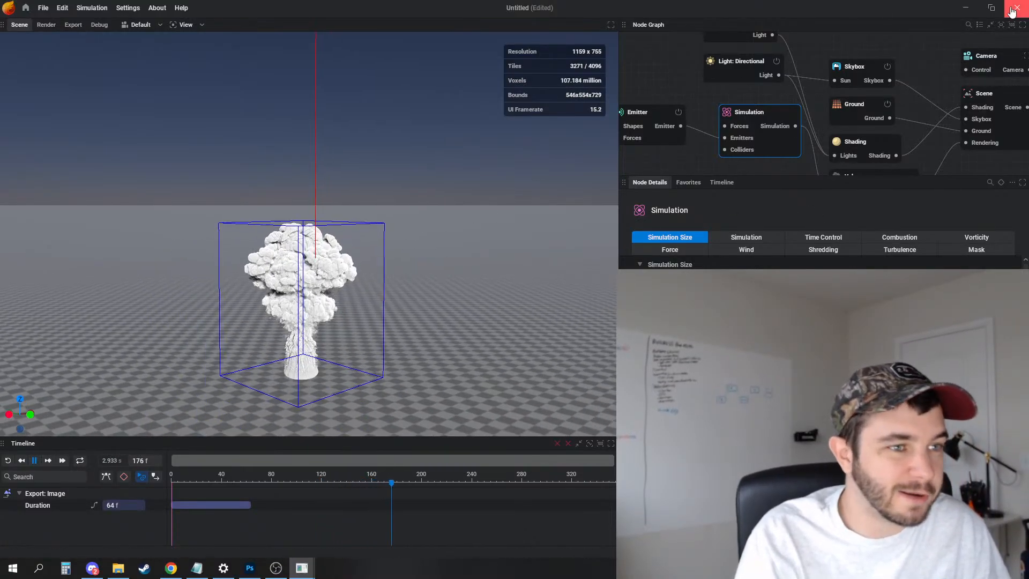
Close the current project without saving its changes
key(alt+F4)
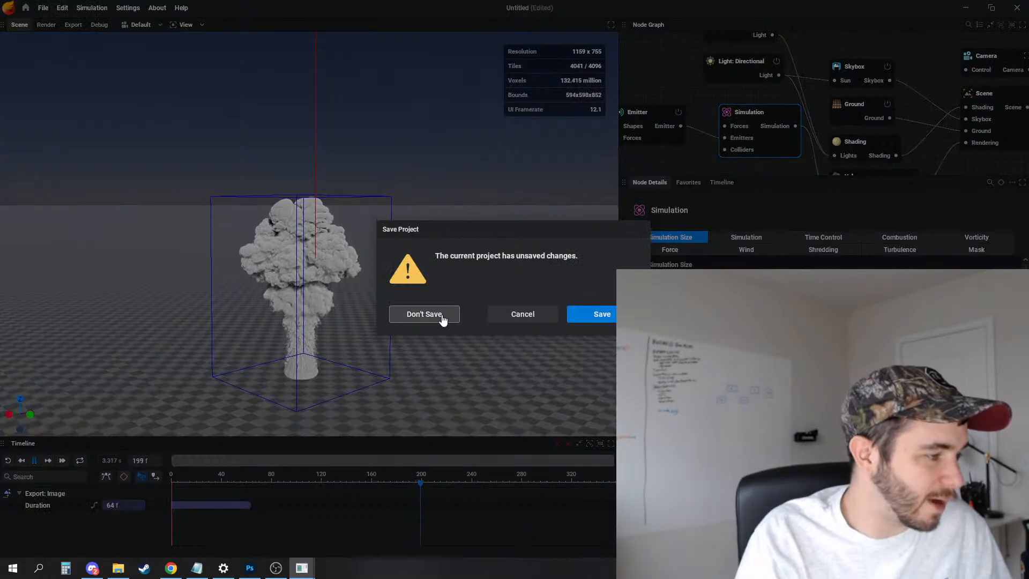
click(427, 315)
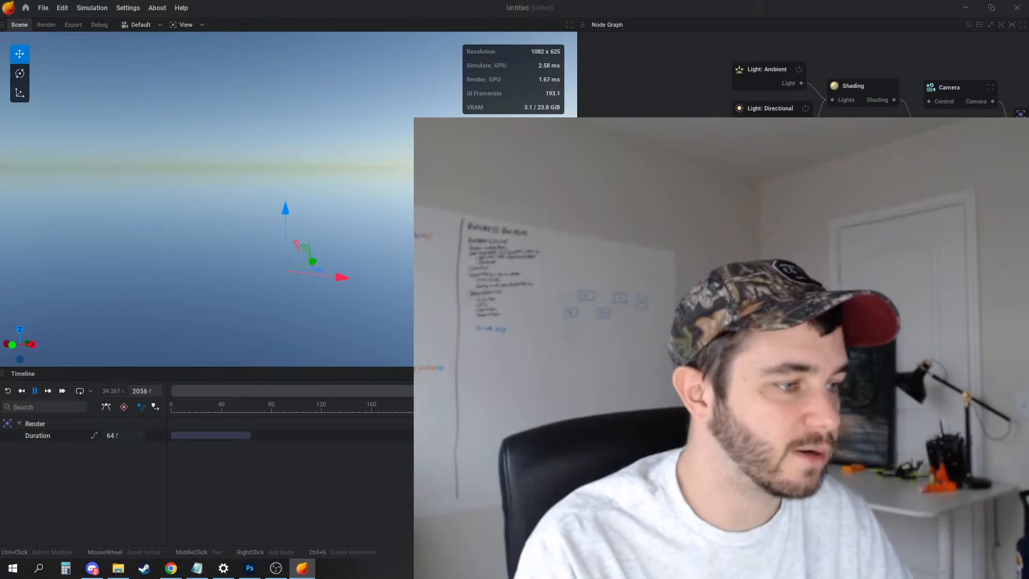
Look over the untitled project's node graph and play its particle simulation, viewing the particles from a side angle
middle_drag(750, 322, 850, 297)
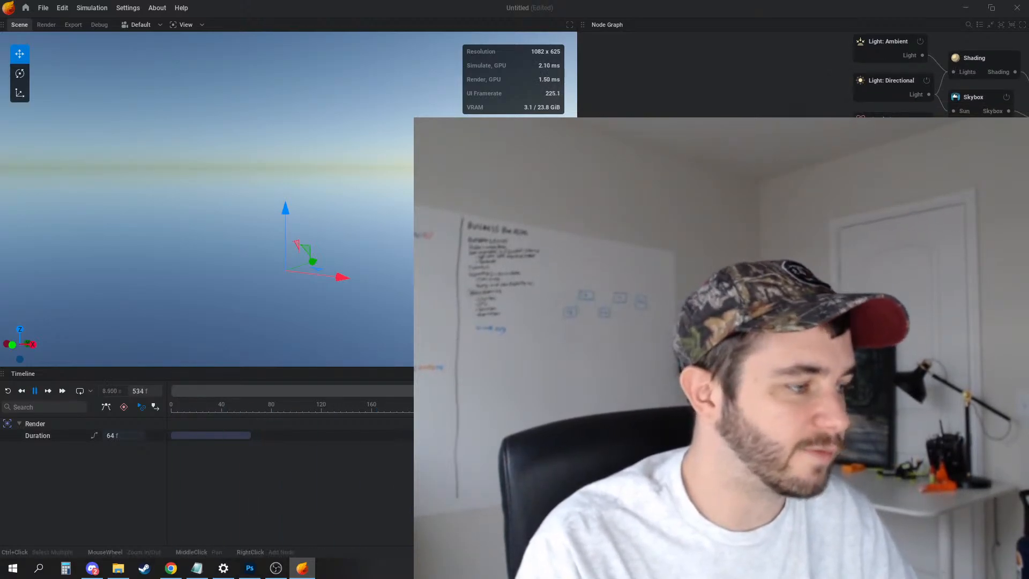
middle_drag(849, 297, 664, 286)
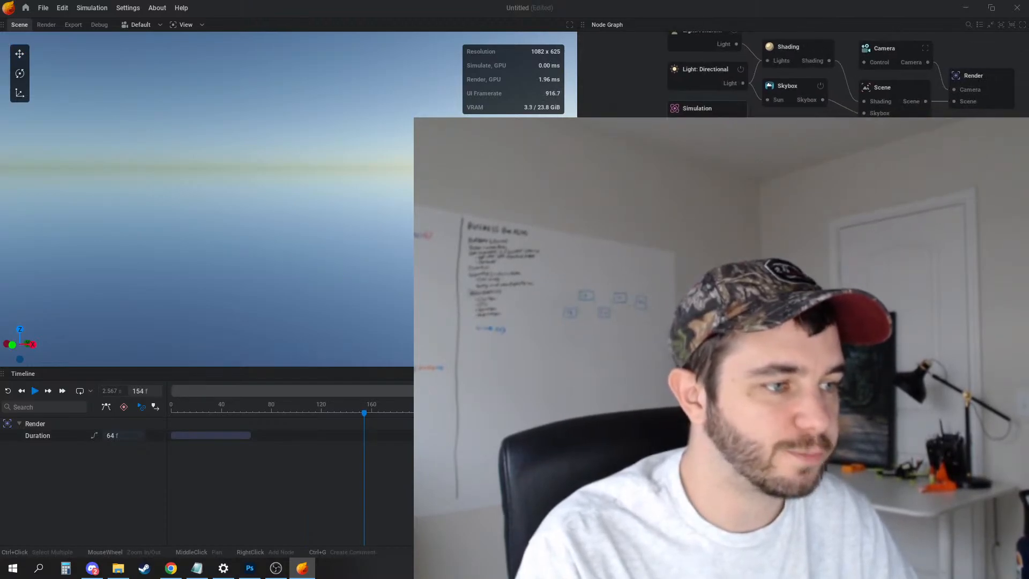
key(space)
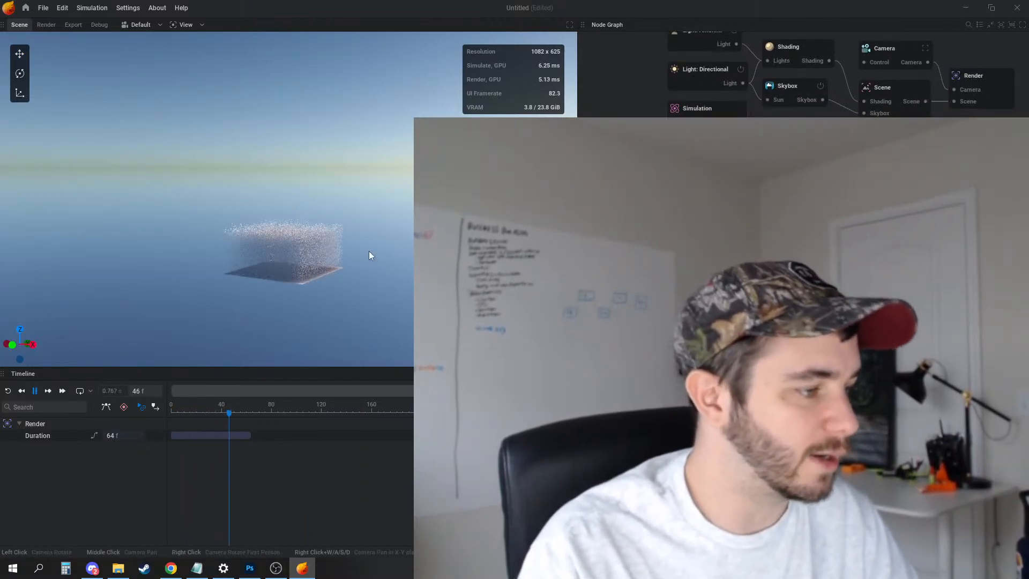
scroll(358, 276, down, 3)
drag(361, 253, 624, 209)
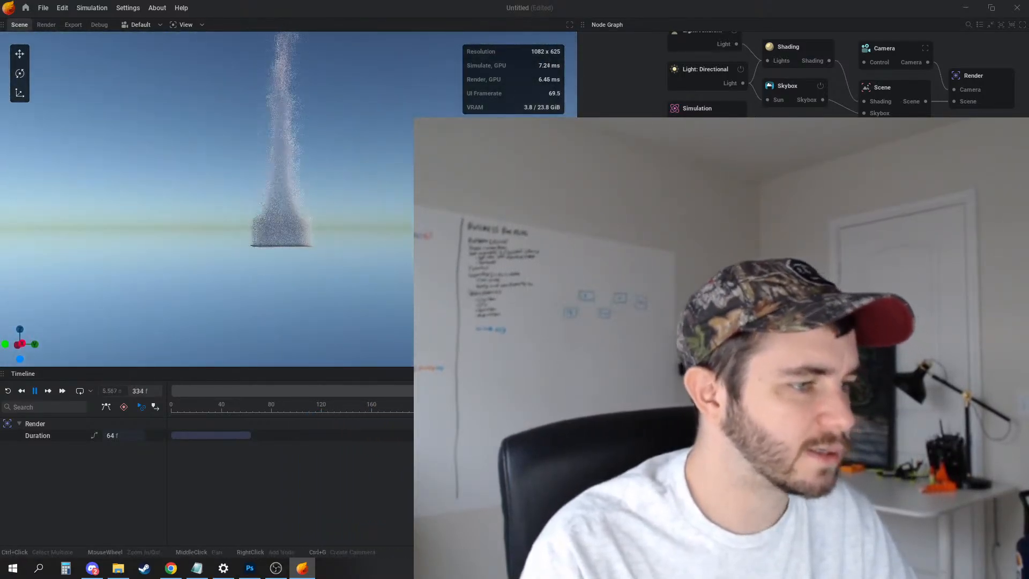
Select the node that shows the move gizmo at the smoke's base and examine the brown smoke column from several angles
middle_drag(624, 209, 711, 210)
click(676, 214)
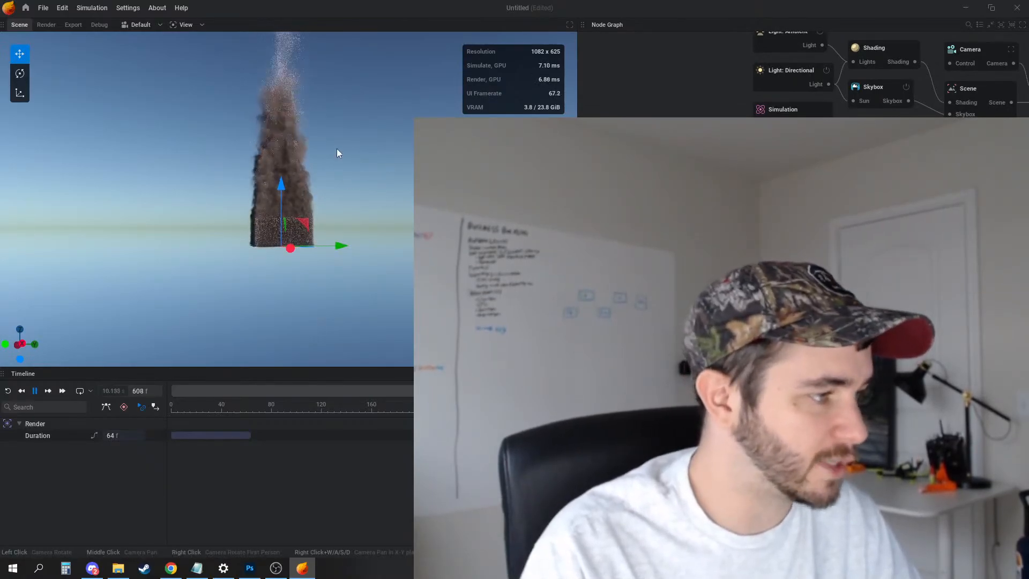
drag(336, 150, 354, 138)
middle_drag(354, 138, 356, 186)
click(675, 225)
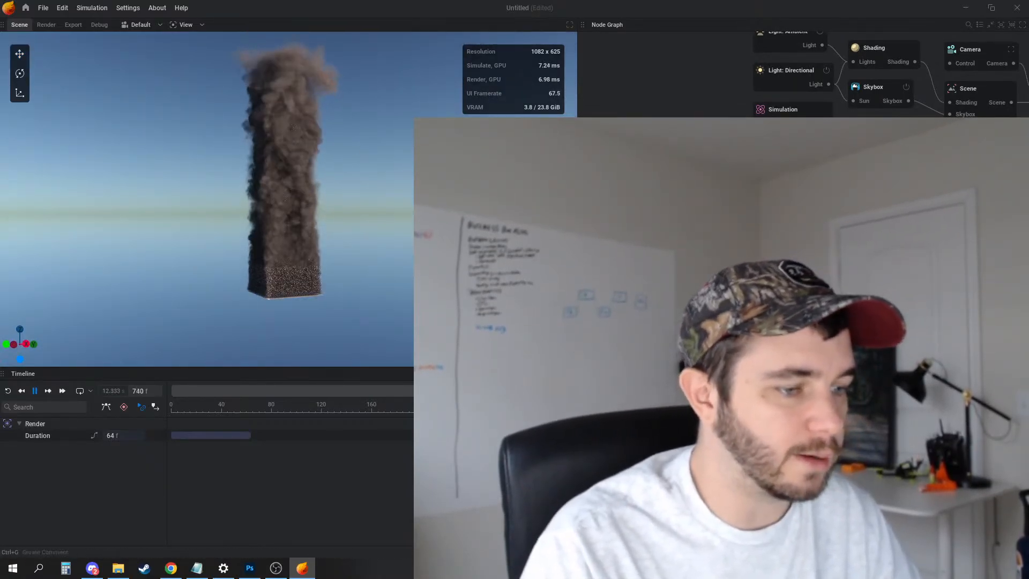
click(675, 215)
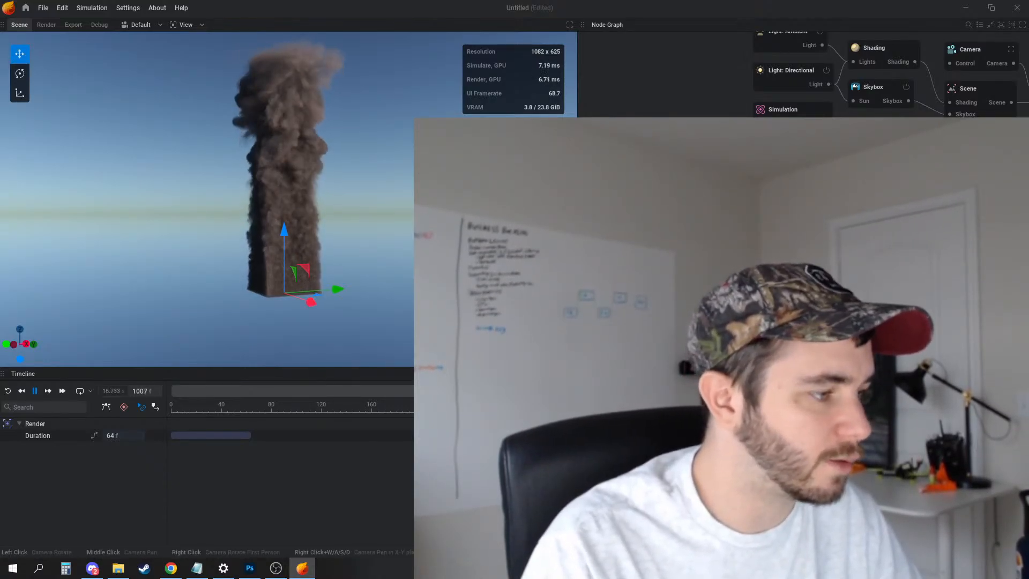
alt+drag(300, 177, 386, 194)
alt+drag(445, 258, 401, 245)
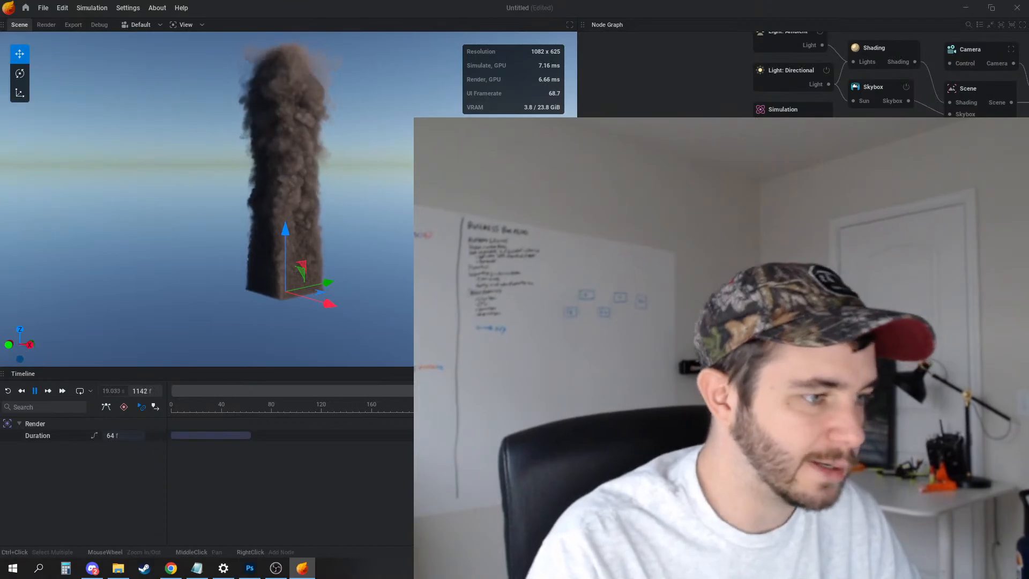
Select the Simulation node and restart the simulation to watch the smoke build up again
middle_drag(676, 225, 721, 195)
click(839, 126)
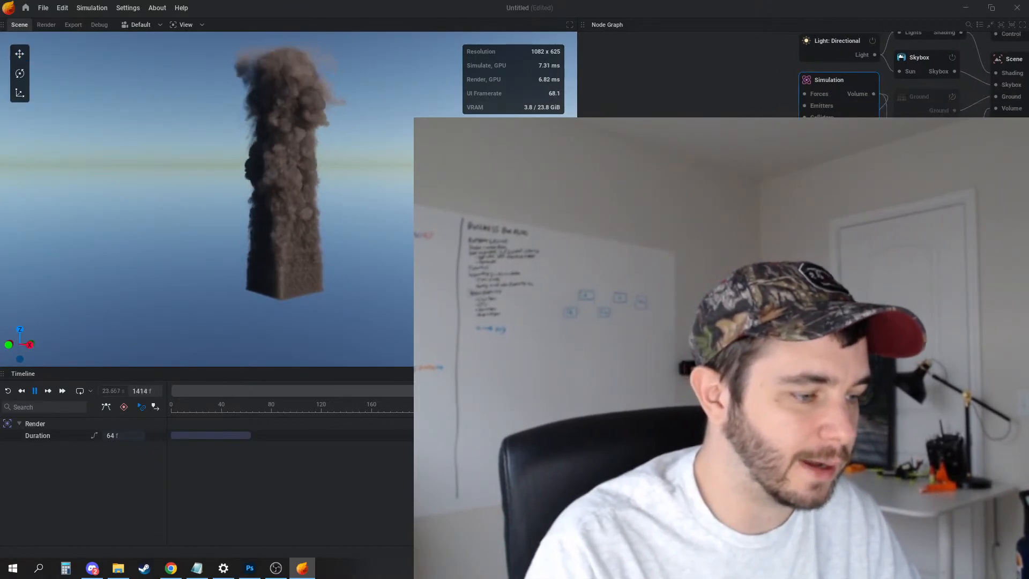
key(r)
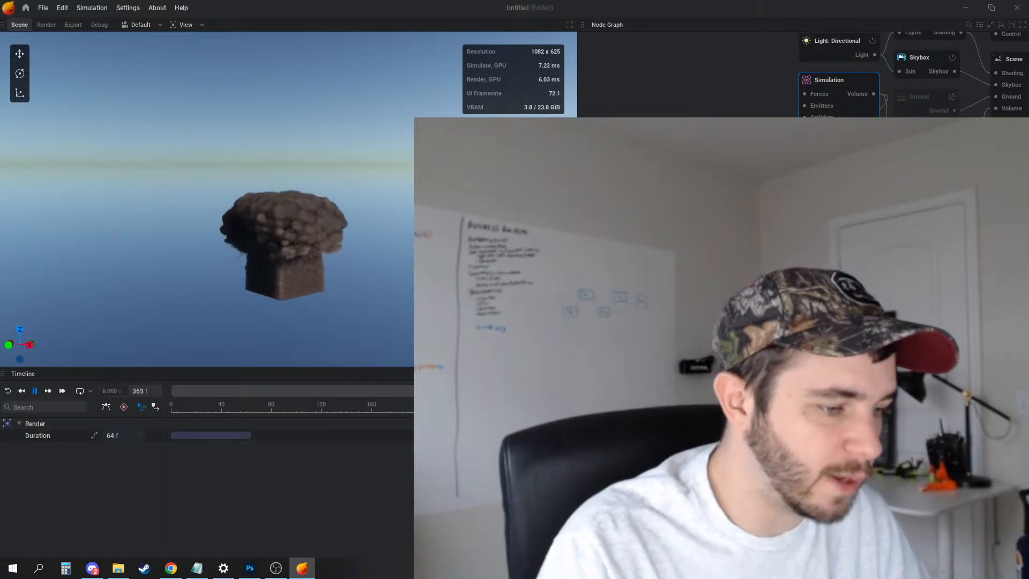
Reselect the node that shows the move gizmo and restart the simulation repeatedly, examining the wider smoke block from another angle
click(745, 144)
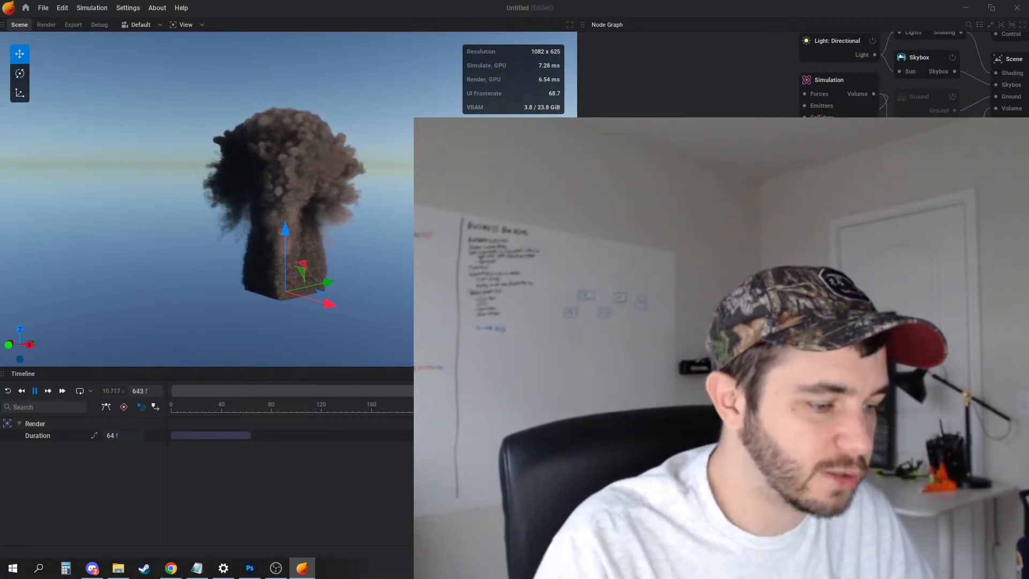
key(r)
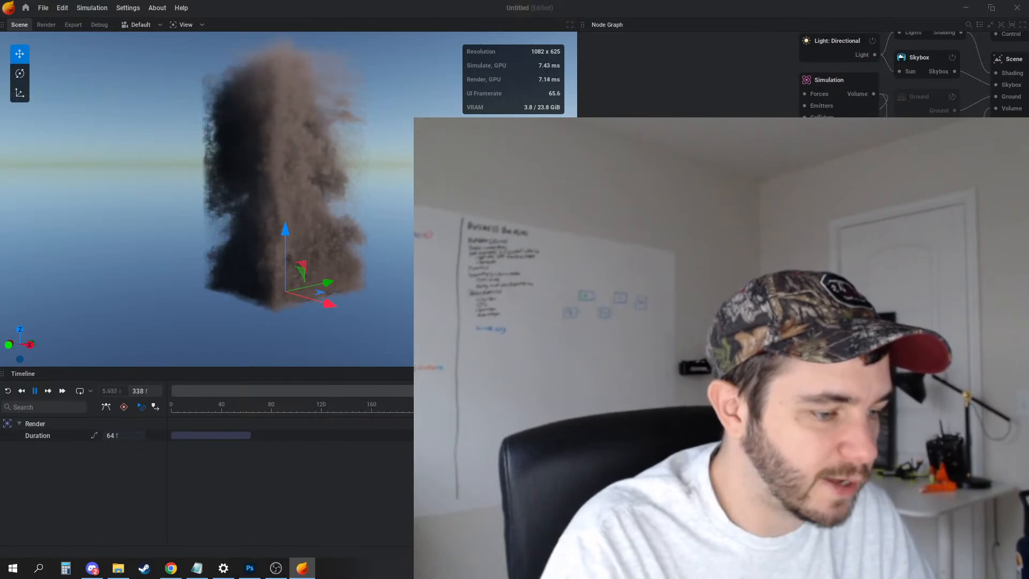
key(r)
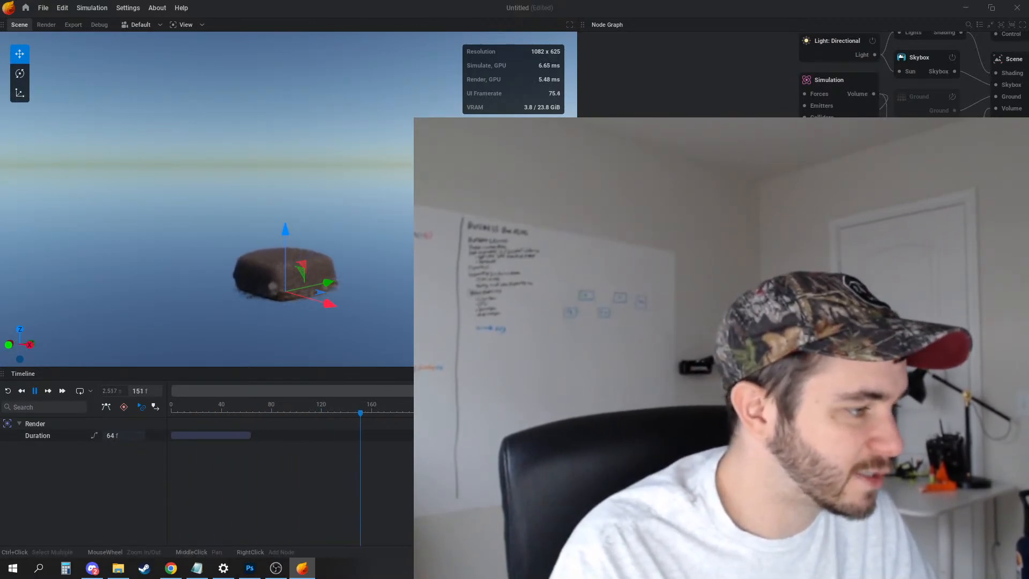
alt+drag(167, 250, 221, 249)
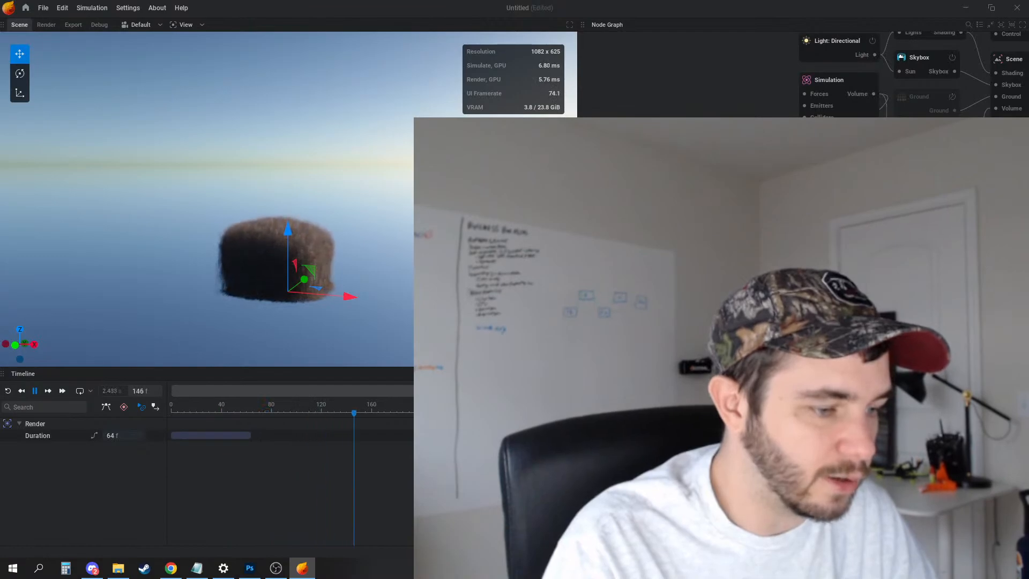
key(r)
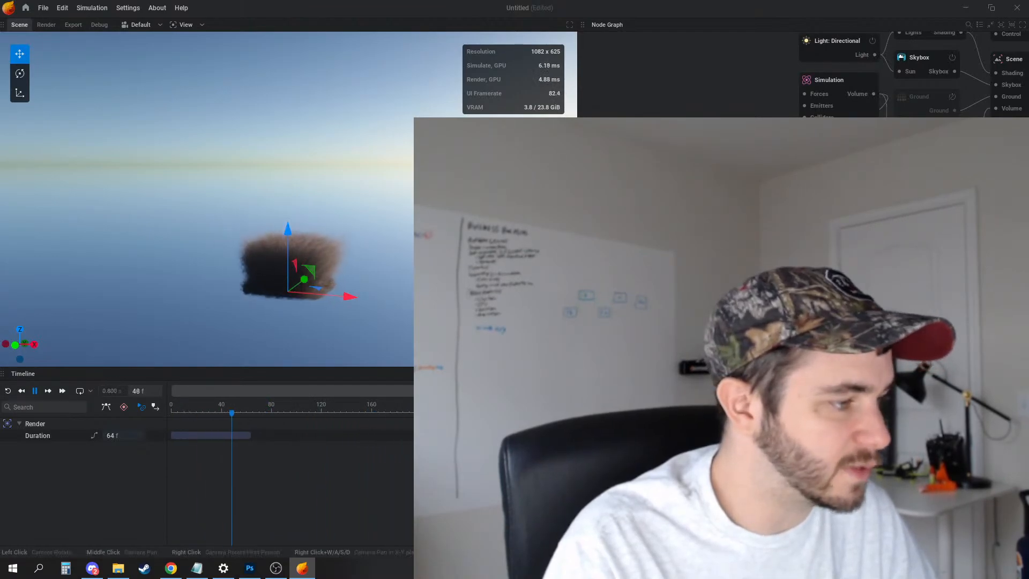
Pause the simulation, select the Simulation node and enlarge its simulation box around the smoke
alt+drag(215, 214, 231, 233)
key(space)
click(835, 88)
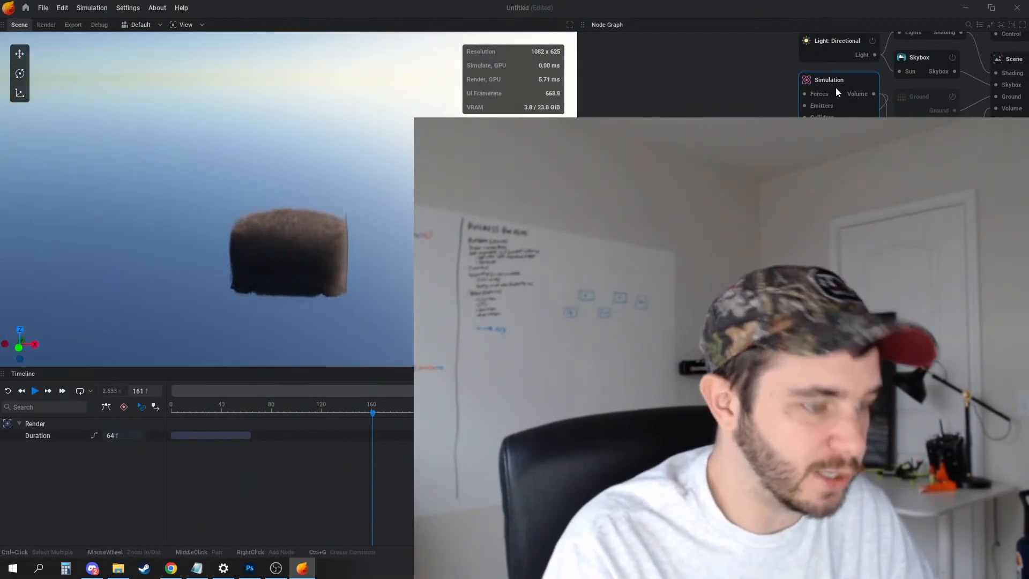
drag(413, 224, 405, 211)
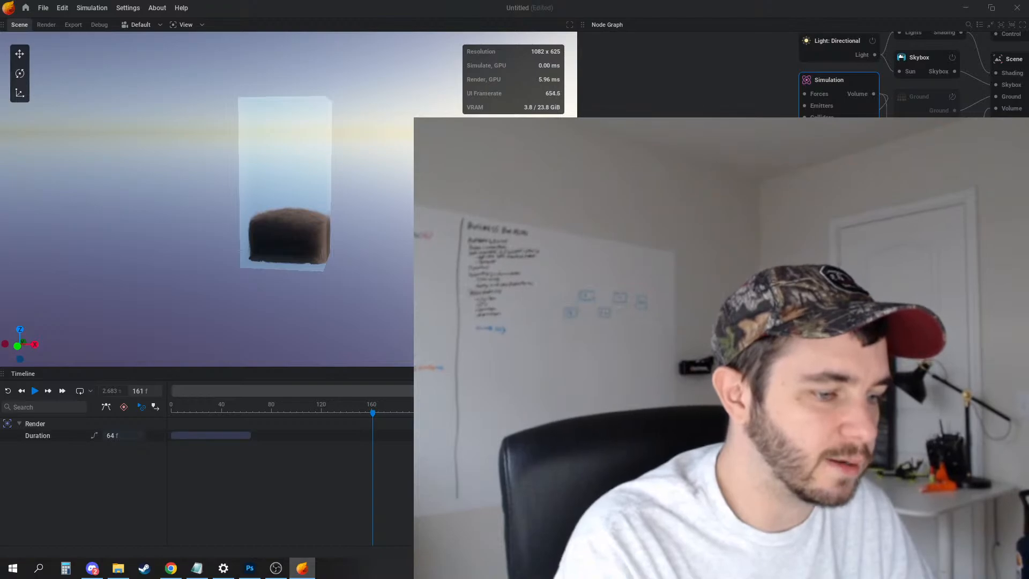
key(Return)
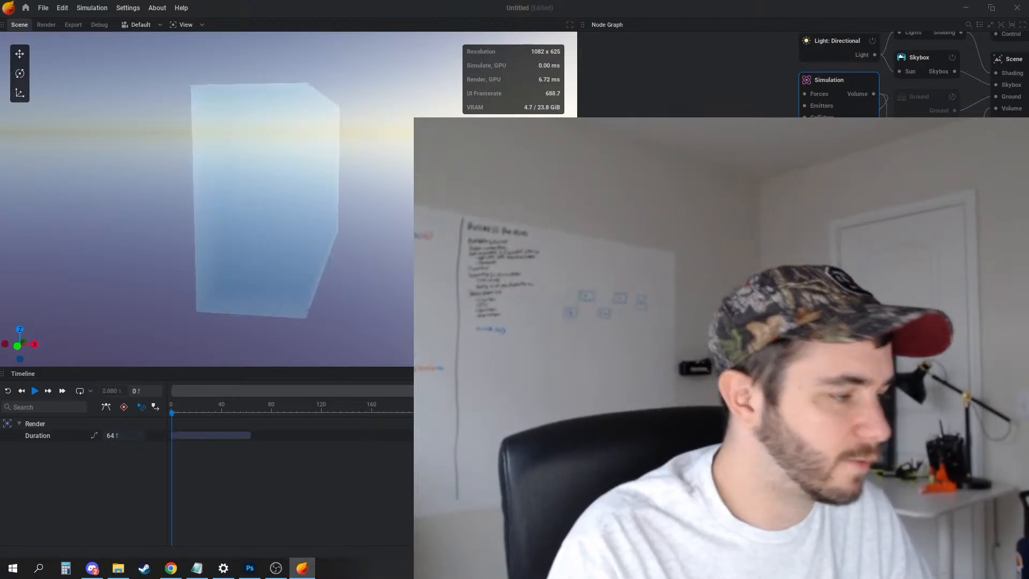
Play the simulation in the enlarged box, select the node that shows the move gizmo and restart the simulation to watch the smoke spread
key(space)
drag(547, 236, 428, 228)
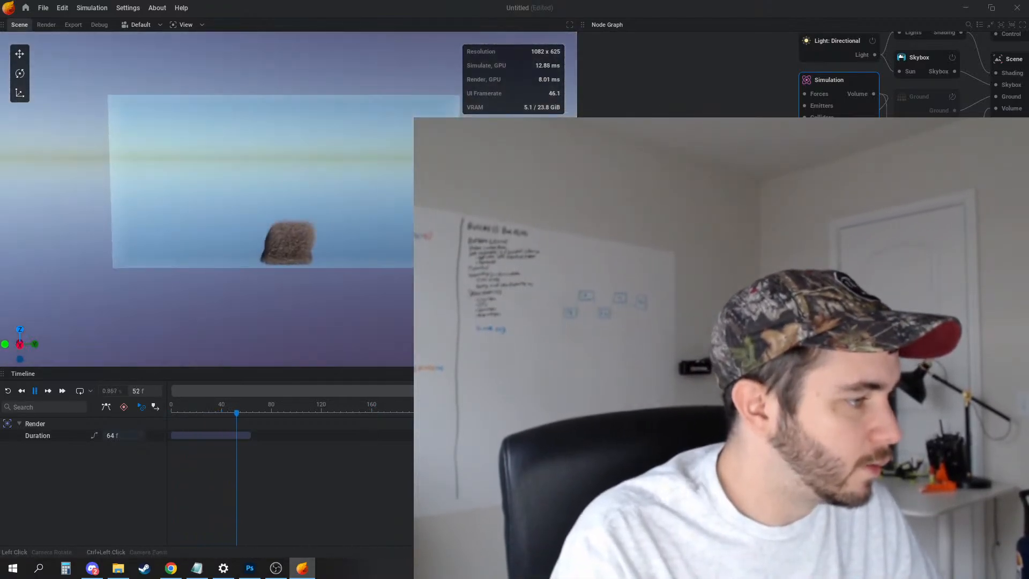
click(745, 155)
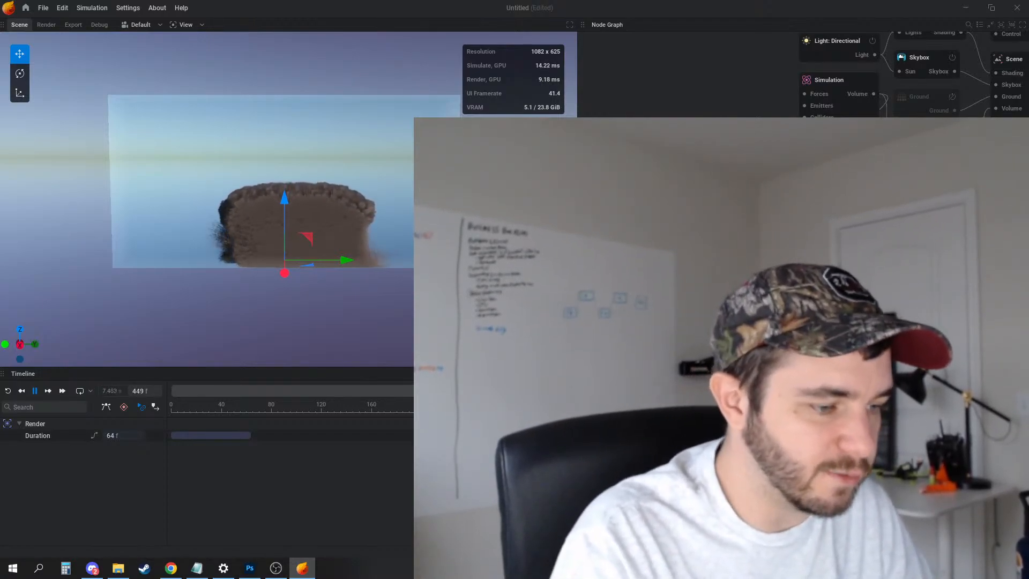
key(r)
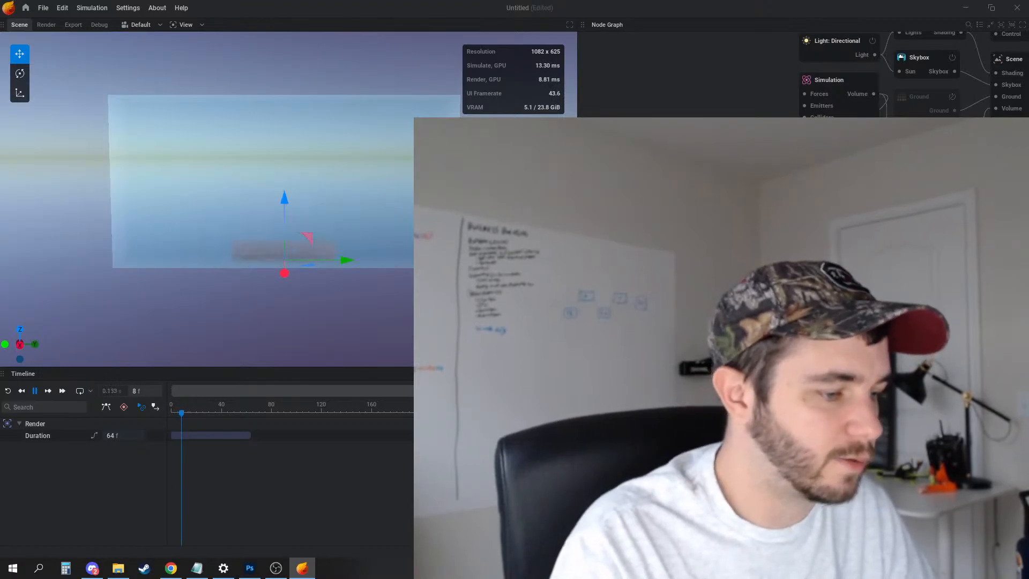
scroll(326, 226, up, 5)
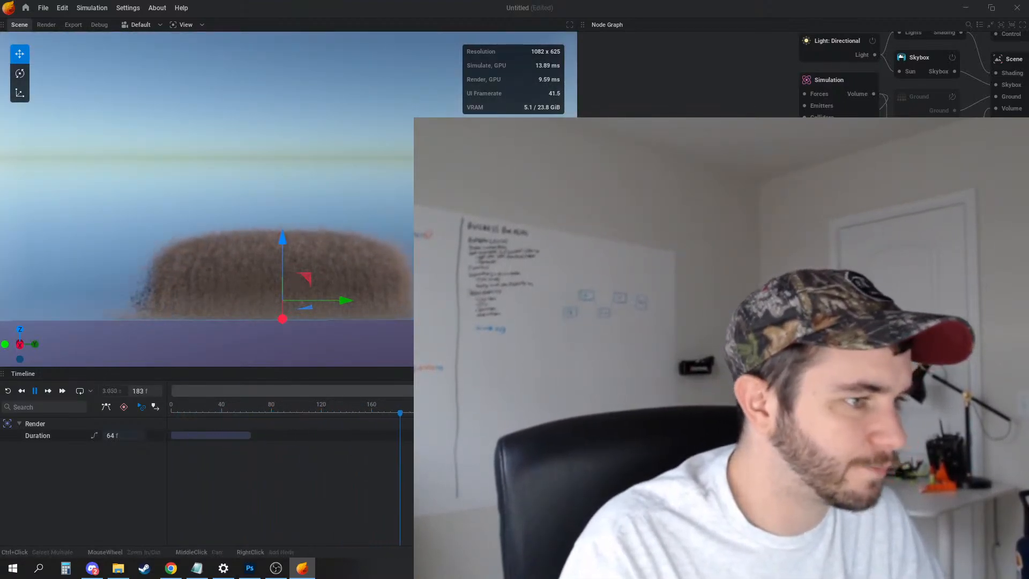
Restart the simulation and examine the low smoke mound around the gizmo up close from several angles
middle_drag(697, 241, 783, 244)
drag(214, 256, 262, 256)
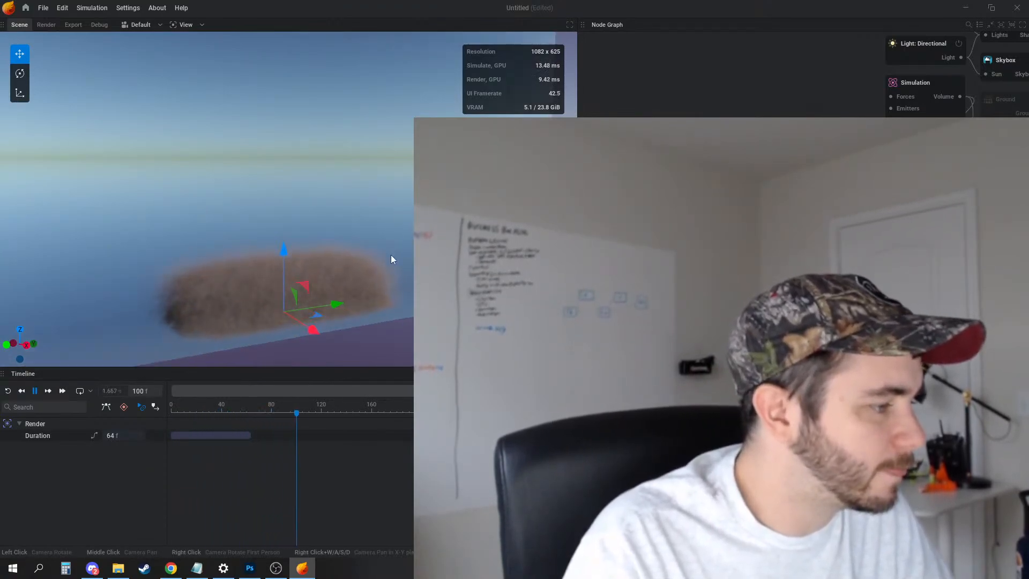
scroll(388, 276, up, 3)
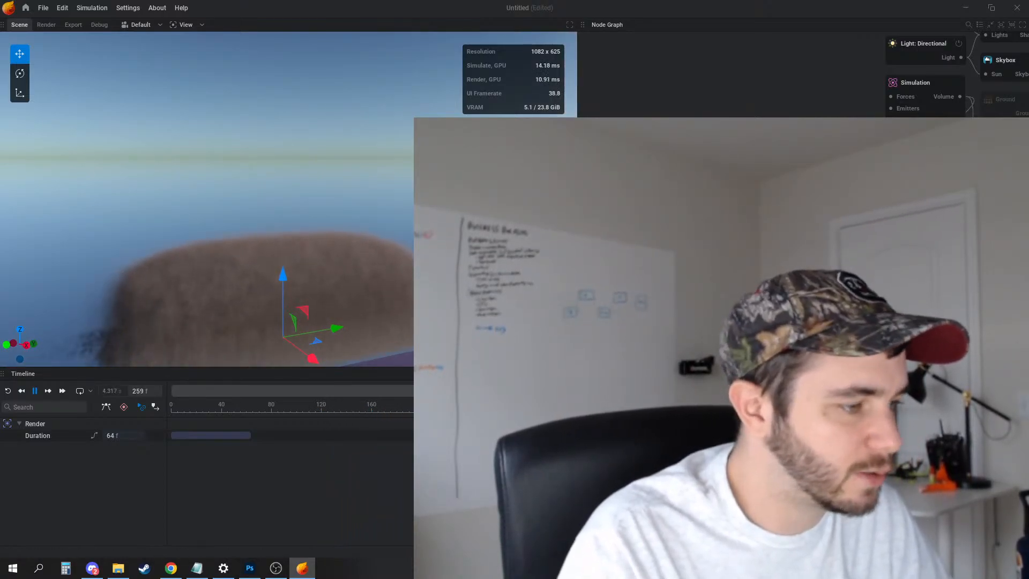
key(r)
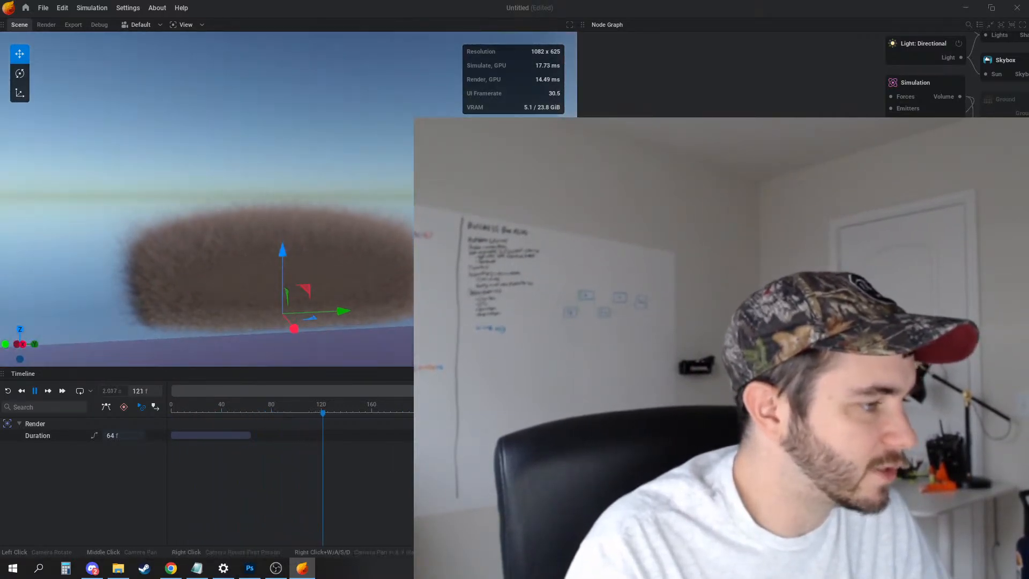
drag(370, 242, 398, 266)
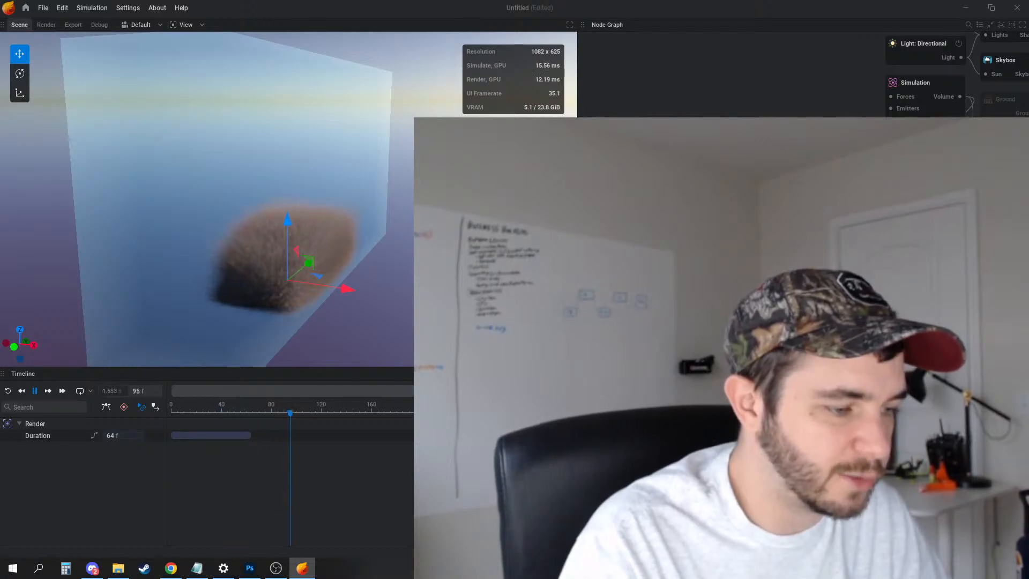
Restart the simulation twice and compare the soft, fuzzy smoke mound from its long side and its end
key(r)
drag(499, 262, 424, 262)
scroll(424, 262, up, 3)
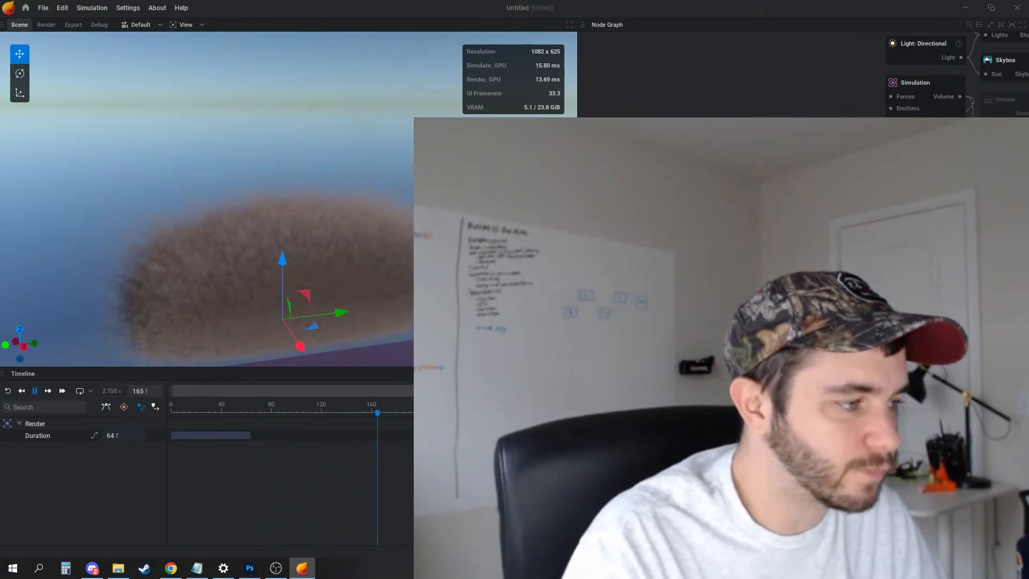
drag(428, 262, 461, 260)
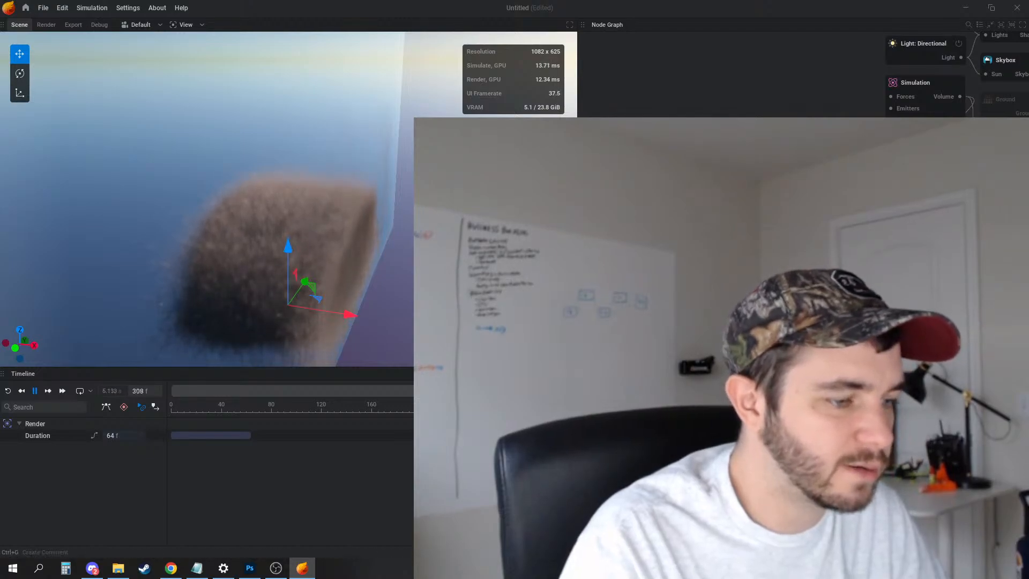
key(r)
drag(461, 260, 461, 230)
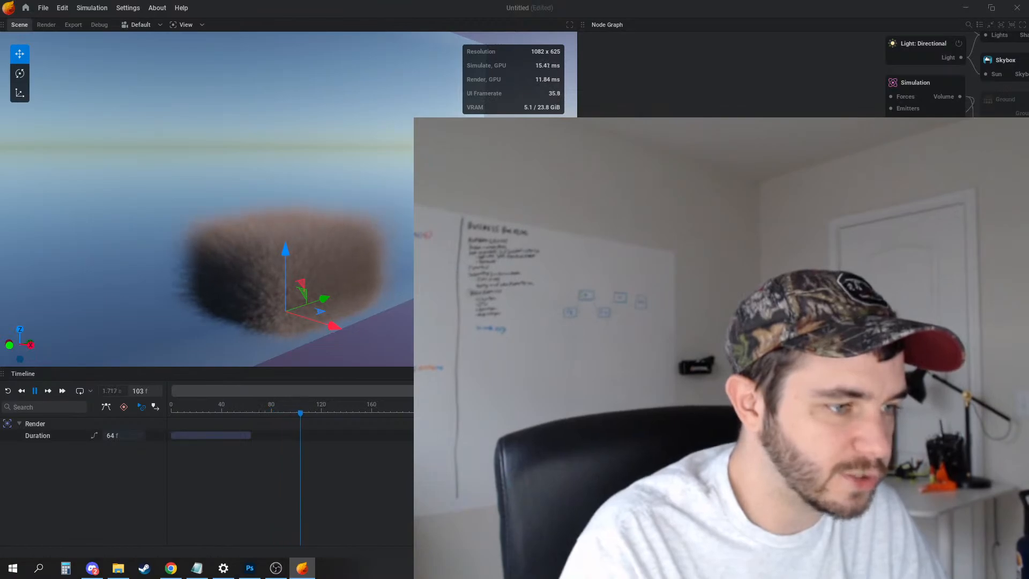
Restart the simulation to watch the smoke burst outward inside the box, and pause it with the spiky burst formed
key(r)
drag(482, 230, 461, 193)
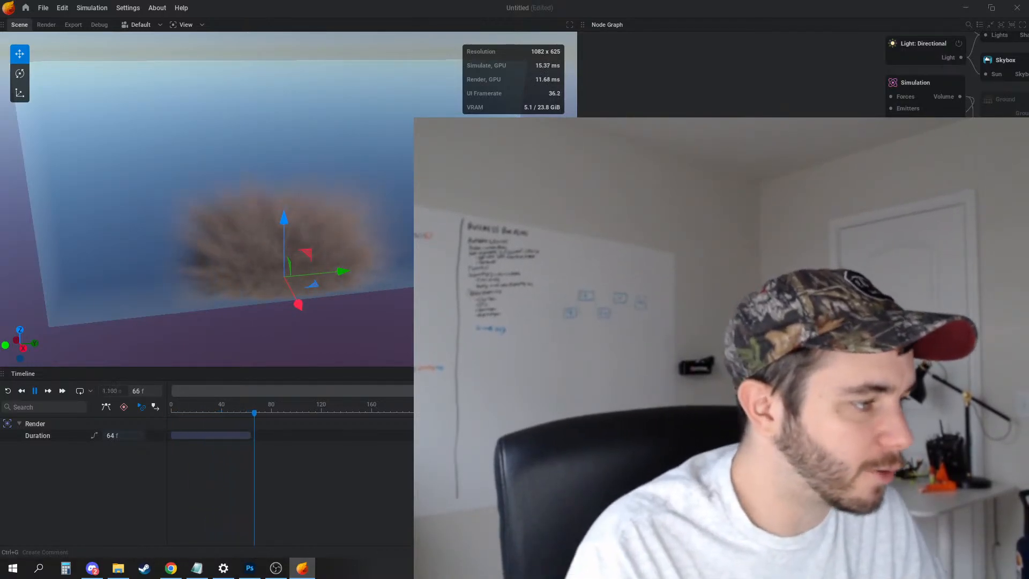
drag(214, 161, 215, 209)
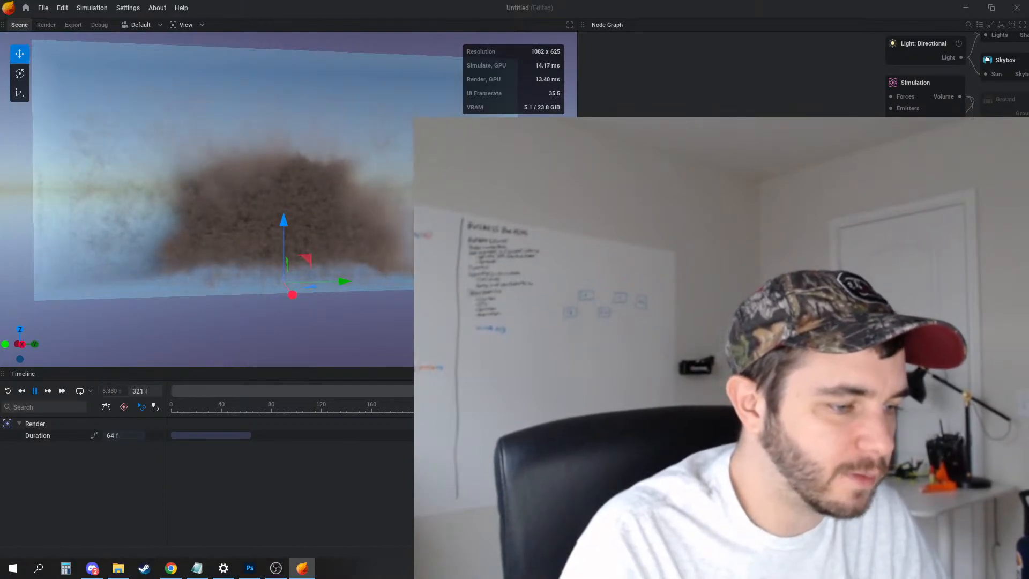
key(r)
drag(292, 226, 294, 239)
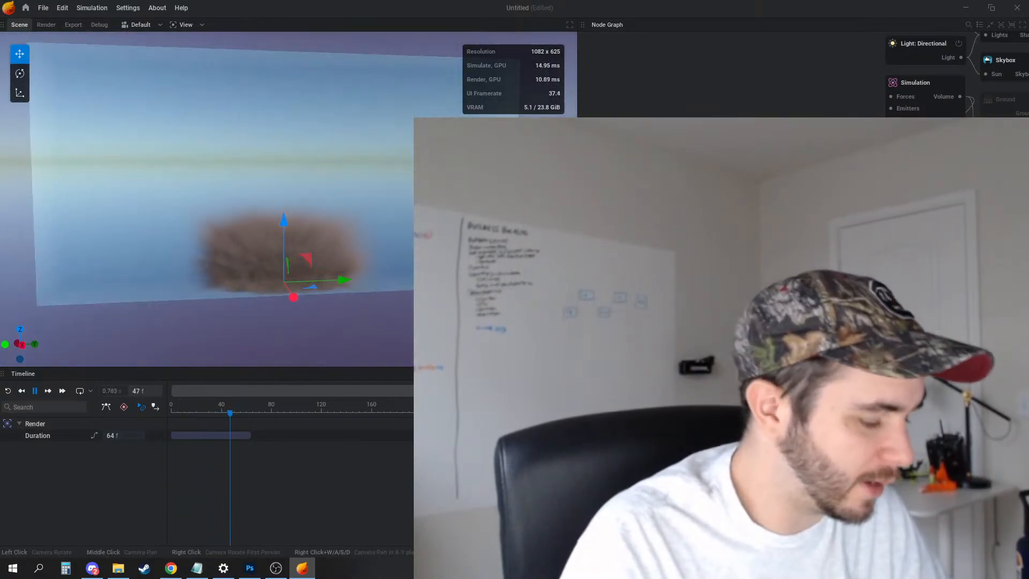
drag(371, 268, 413, 279)
key(space)
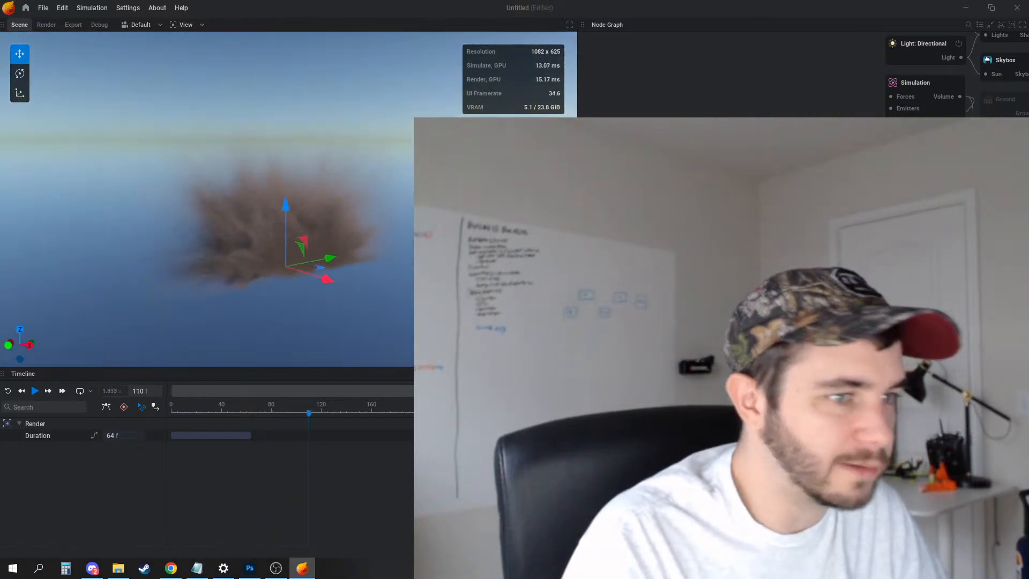
Inspect the paused smoke burst's radiating streaks from several angles and switch the selection to another node
middle_drag(750, 241, 906, 300)
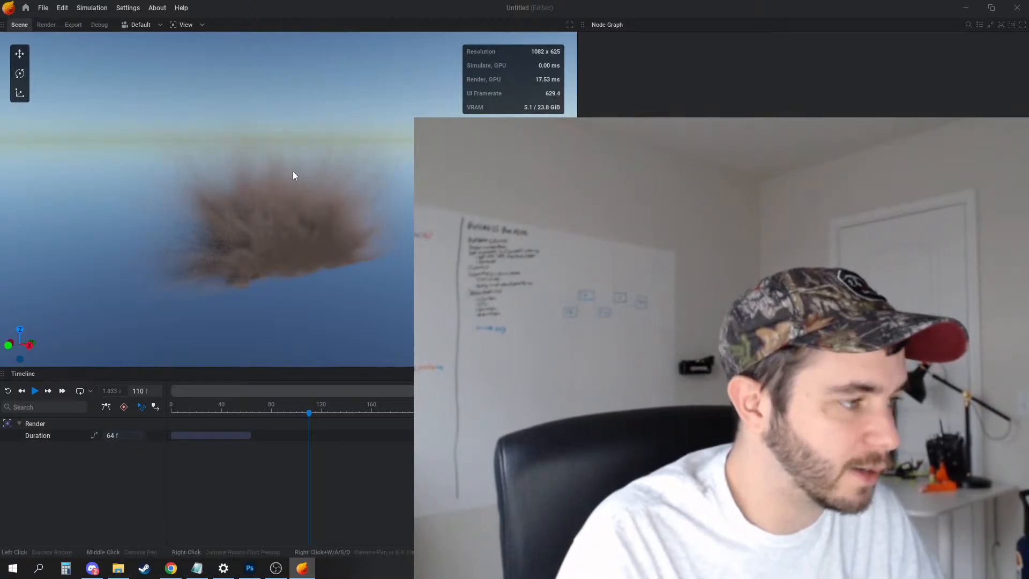
mouse_move(295, 175)
mouse_down()
mouse_move(300, 188)
mouse_move(332, 183)
mouse_move(311, 177)
mouse_up()
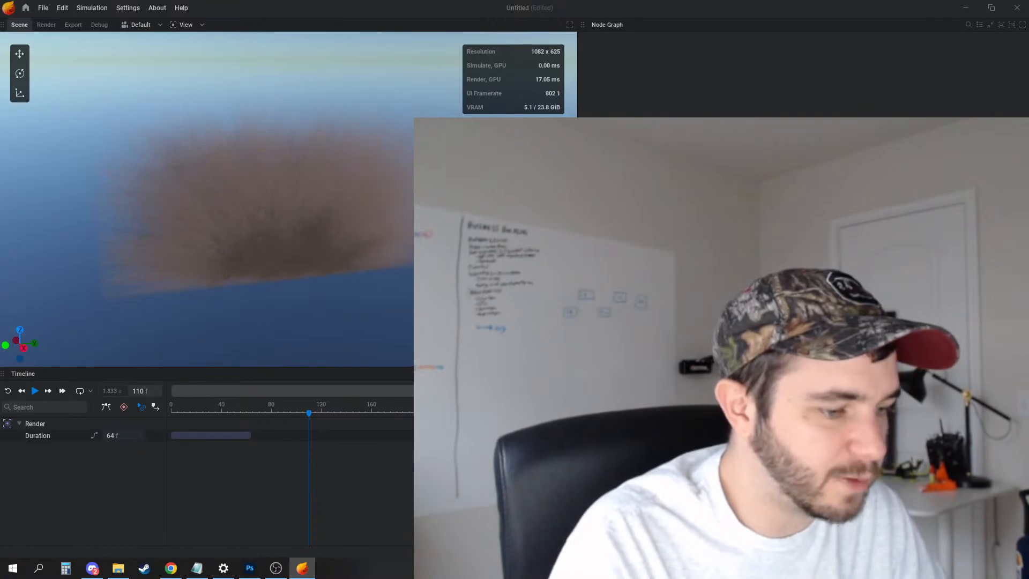
drag(257, 198, 290, 204)
mouse_move(724, 268)
middle_down()
mouse_move(883, 192)
mouse_move(824, 174)
middle_up()
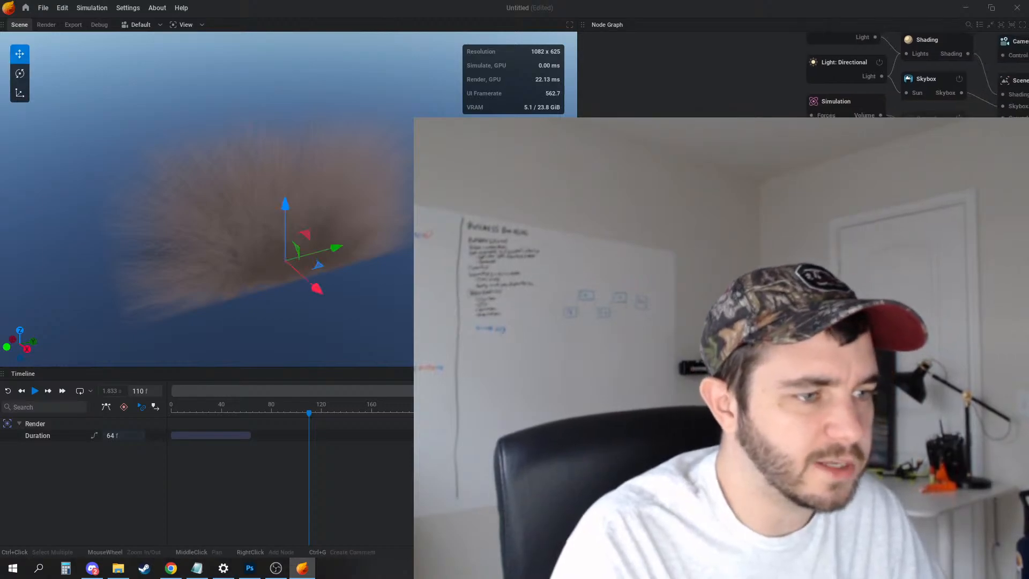
click(825, 174)
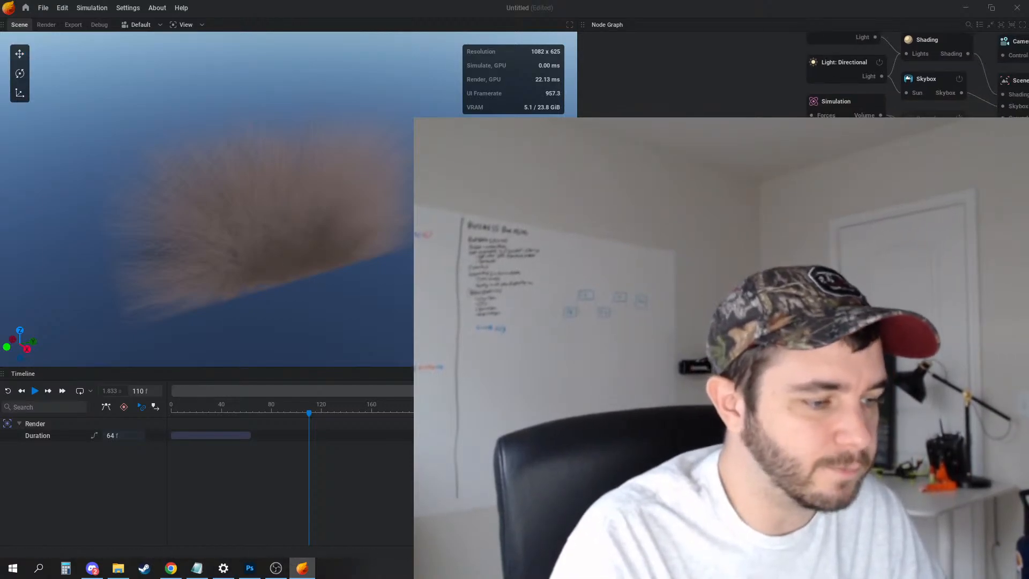
Resume the simulation, examine the sharper smoke spikes at close range and reselect the node that shows the move gizmo
key(space)
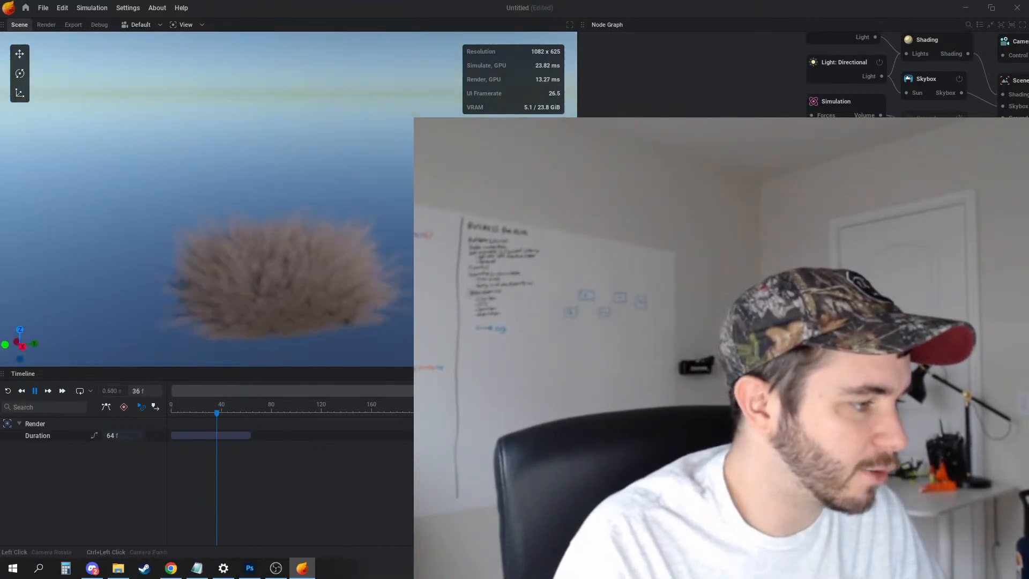
drag(322, 327, 322, 294)
scroll(361, 255, up, 3)
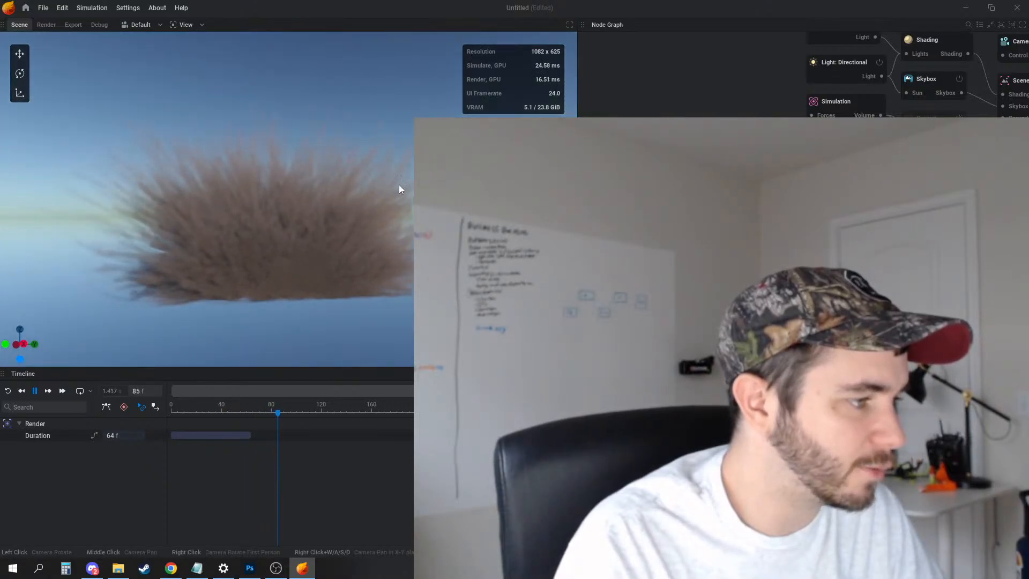
scroll(241, 163, up, 3)
drag(241, 163, 344, 137)
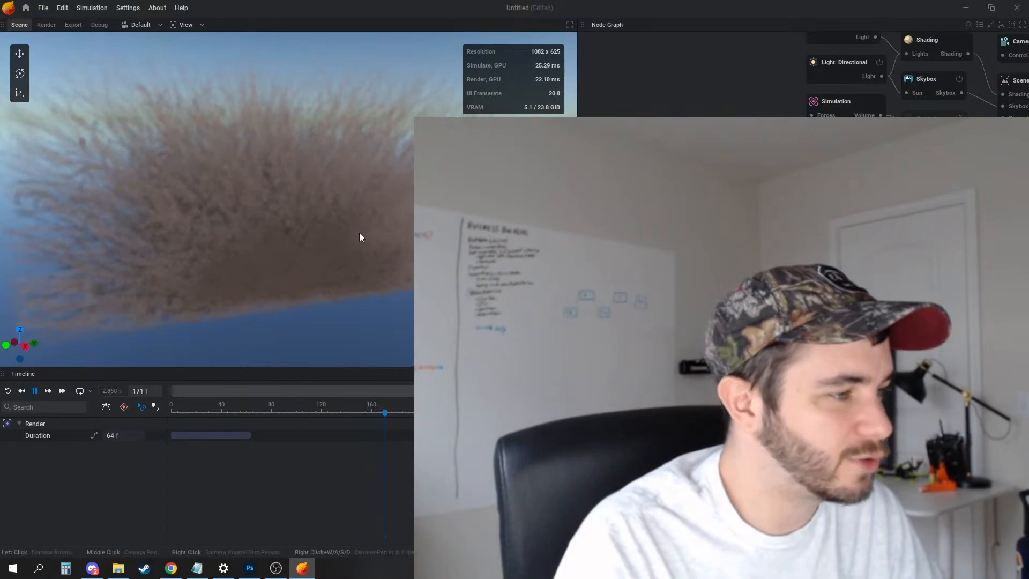
middle_drag(713, 177, 743, 181)
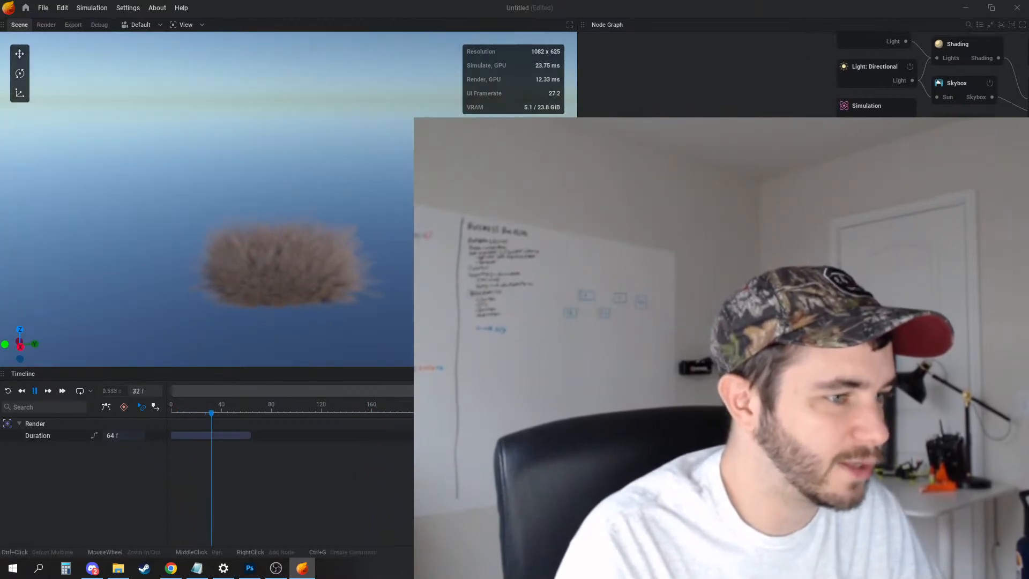
click(744, 181)
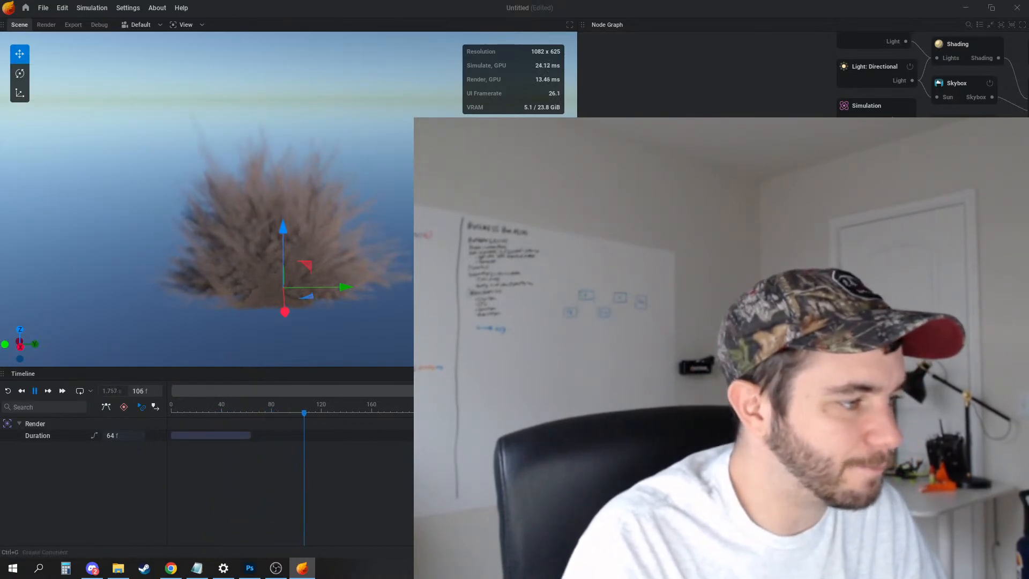
Pause the spiky smoke burst, restart the simulation and watch the billowing smoke cloud develop
key(space)
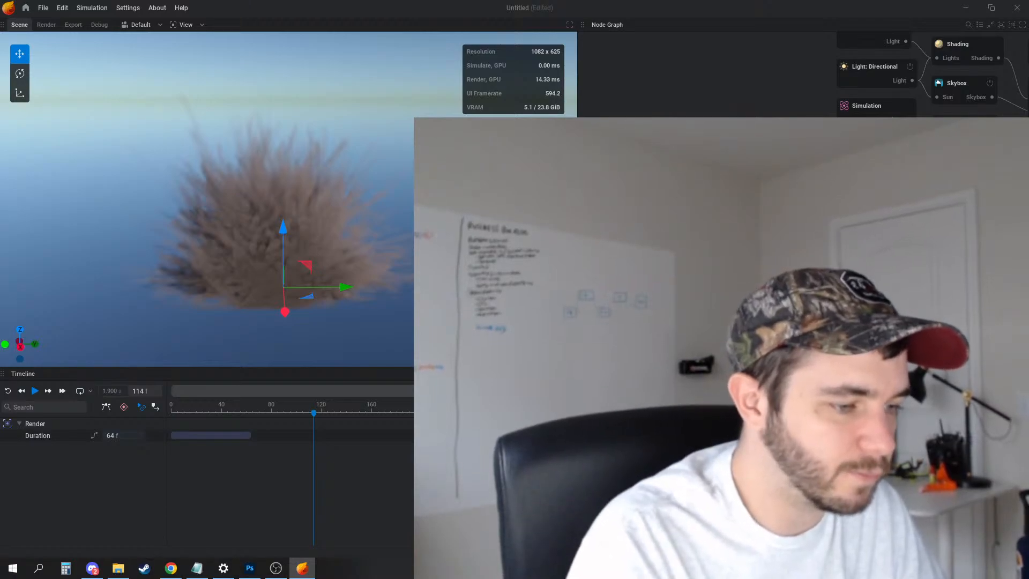
key(r)
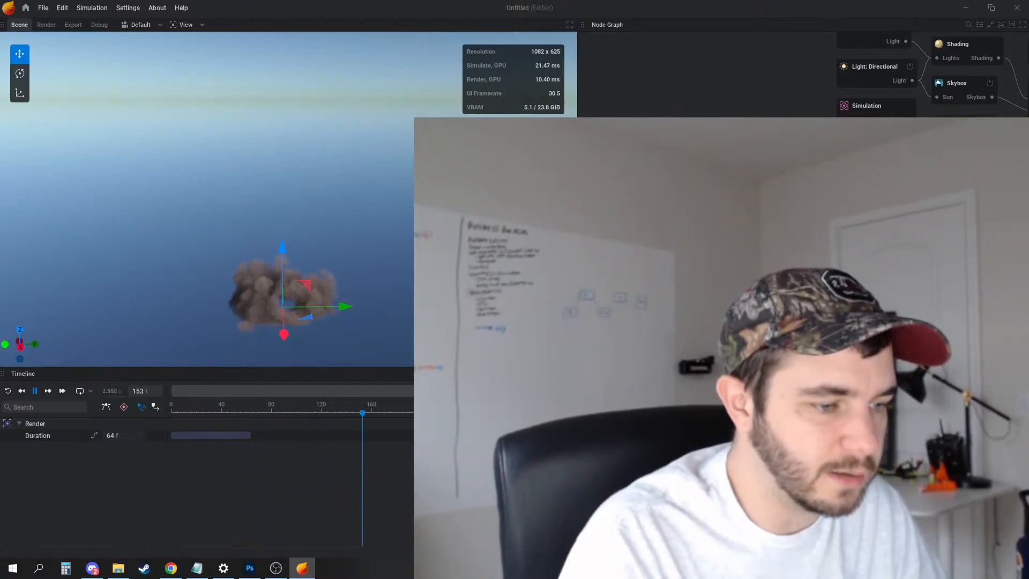
key(r)
key(space)
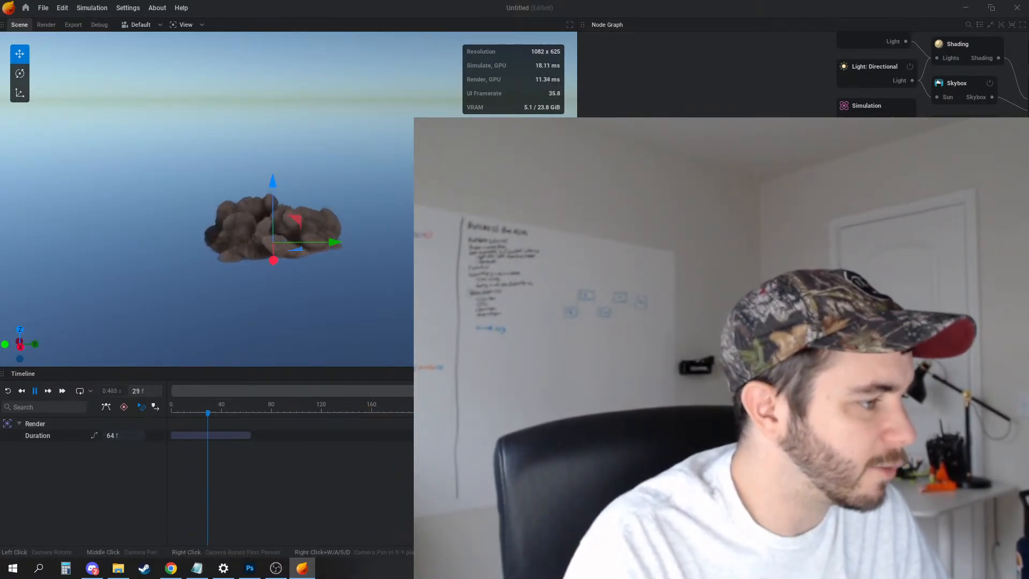
Examine the billowing smoke cloud from opposite sides and pause the simulation once it has grown tall
drag(360, 193, 356, 122)
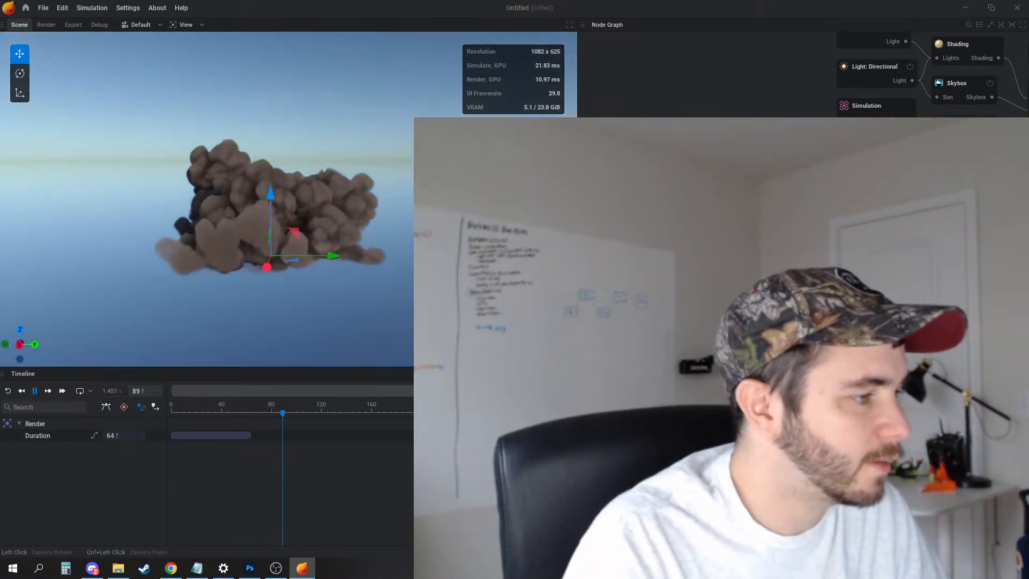
middle_drag(356, 123, 404, 160)
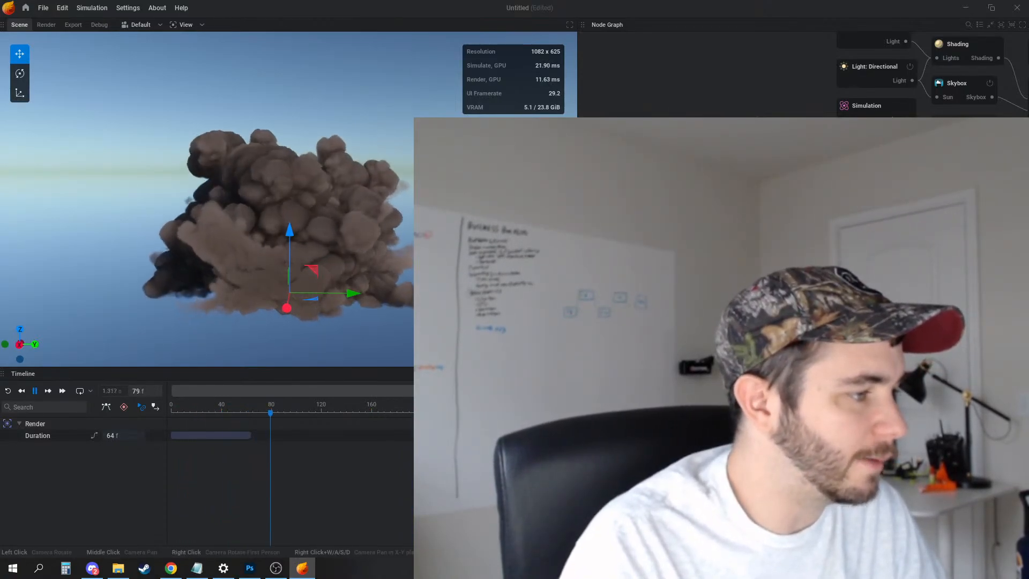
scroll(394, 219, down, 2)
alt+drag(394, 219, 549, 257)
key(space)
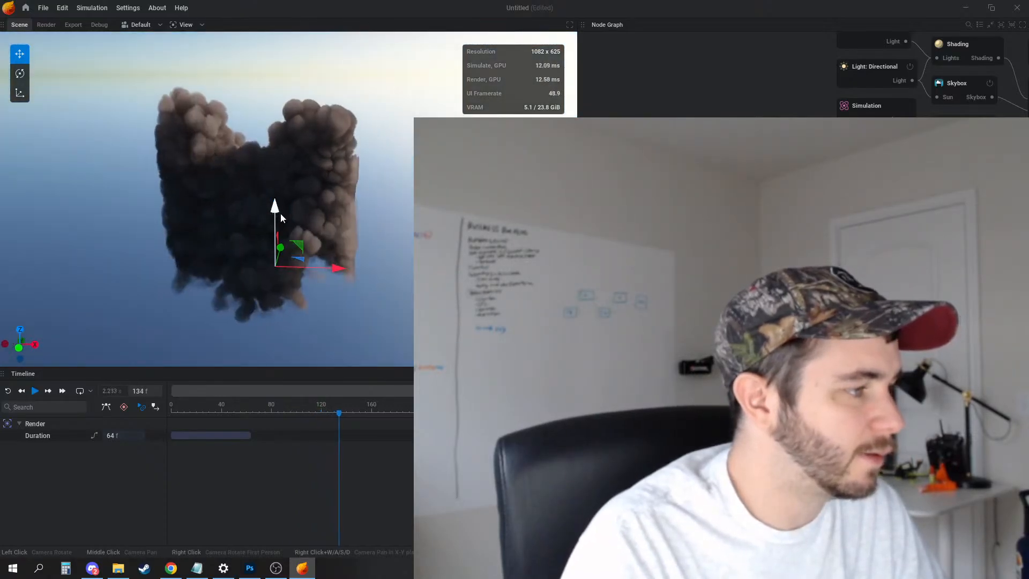
Select the Simulation node, view its box around the paused cloud and apply a new simulation box size
scroll(262, 214, down, 3)
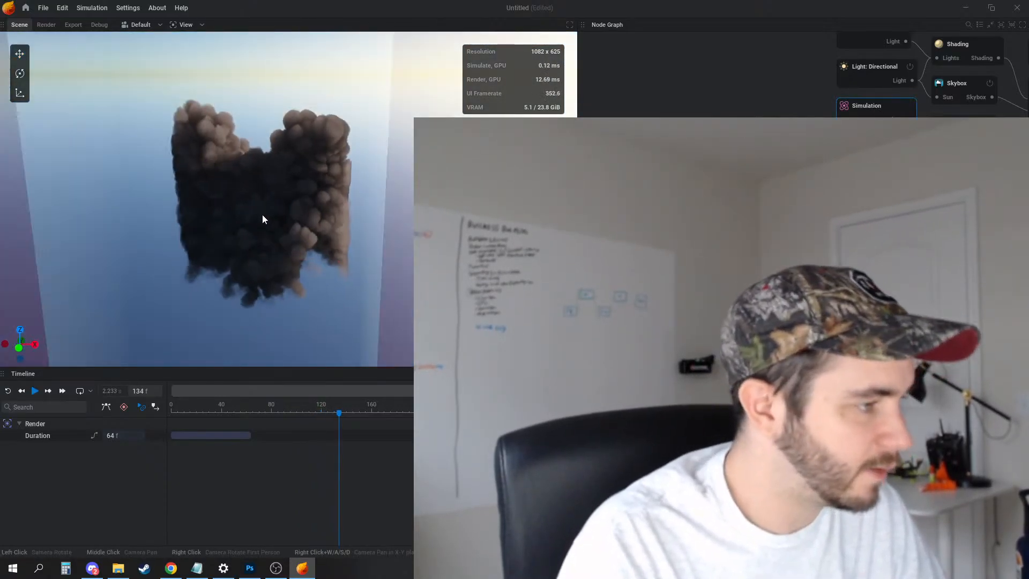
drag(262, 215, 129, 185)
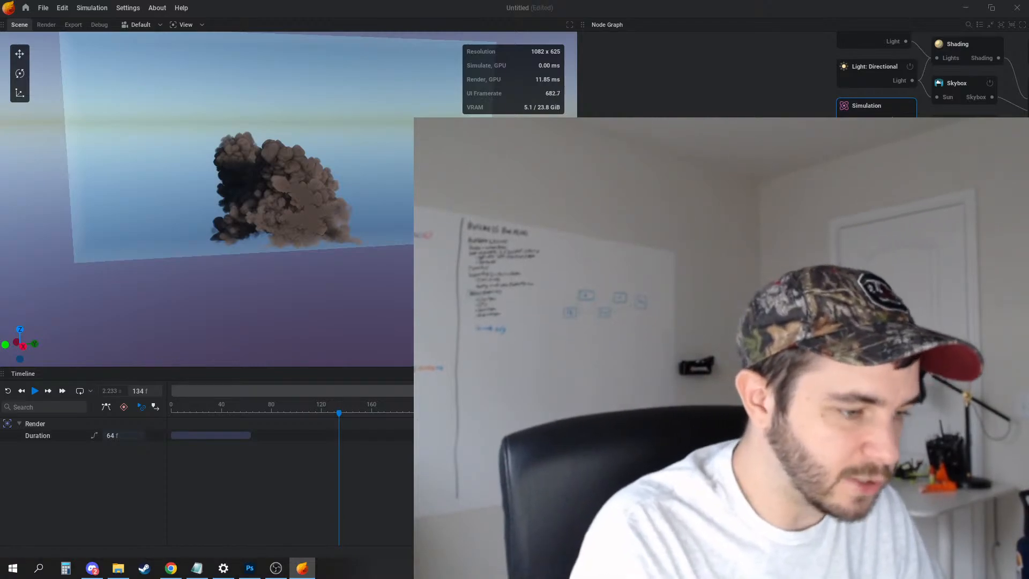
key(Return)
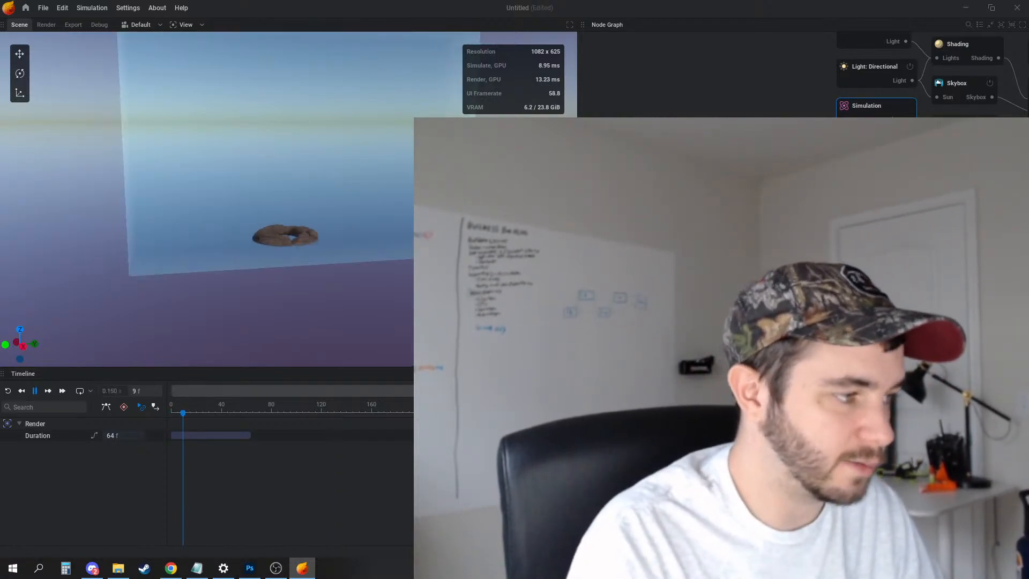
Examine the billowing smoke inside the resized box from another side and enlarge the simulation box further
scroll(366, 236, up, 3)
scroll(367, 237, down, 2)
drag(340, 241, 448, 231)
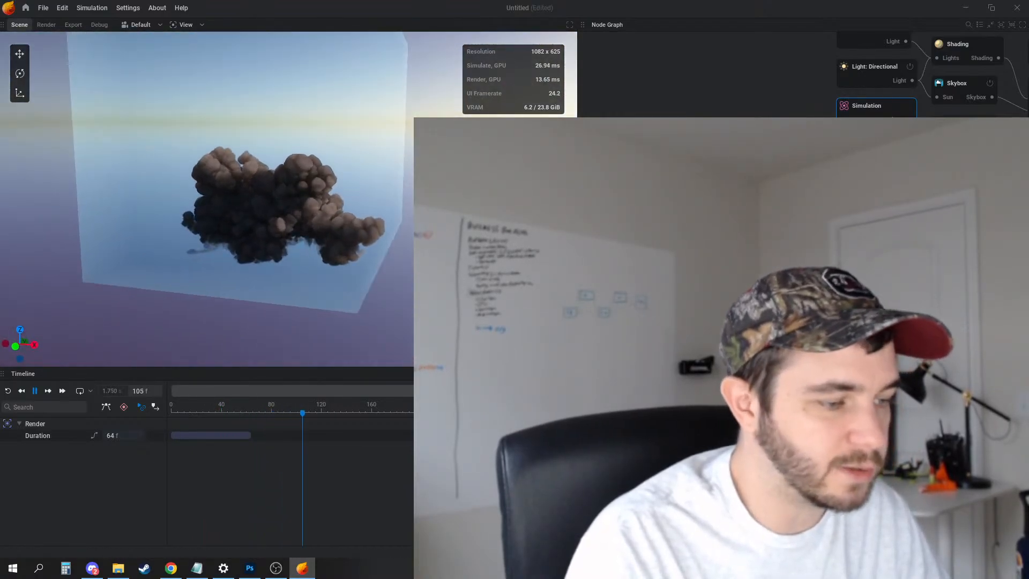
key(Return)
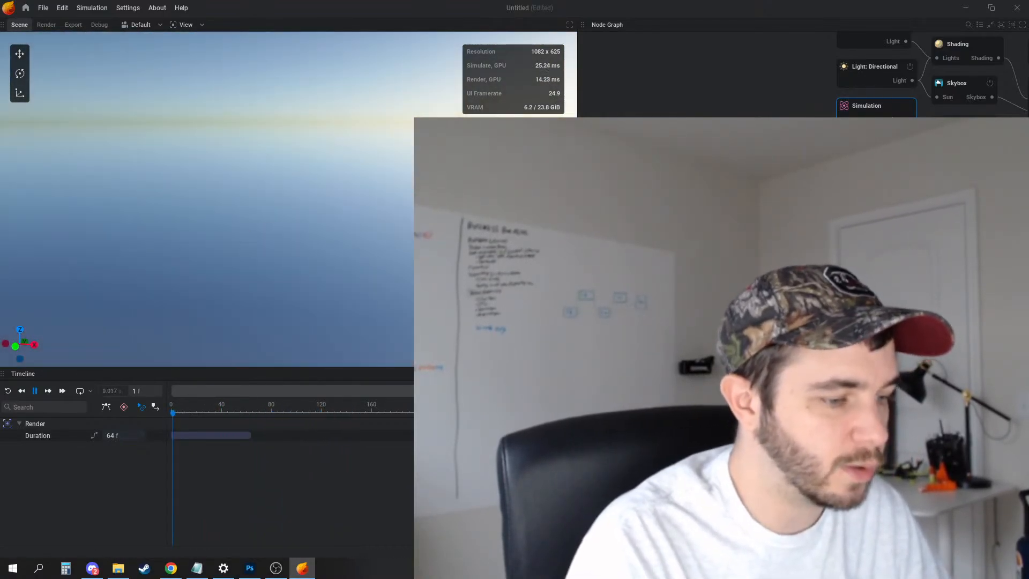
Watch the smoke grow in the enlarged box, restart the simulation, view the cloud from closer up and pause it
drag(356, 200, 382, 170)
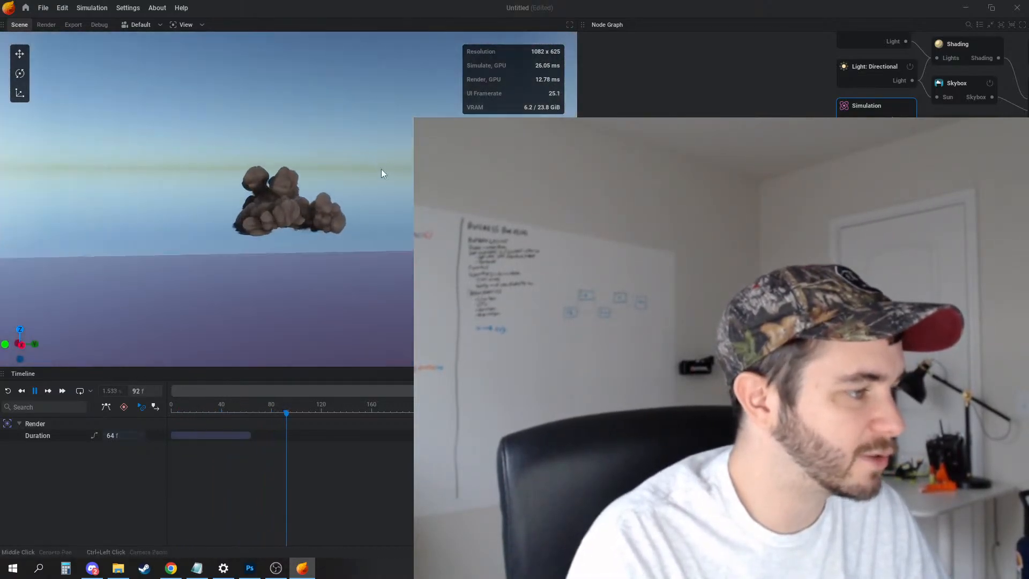
key(w)
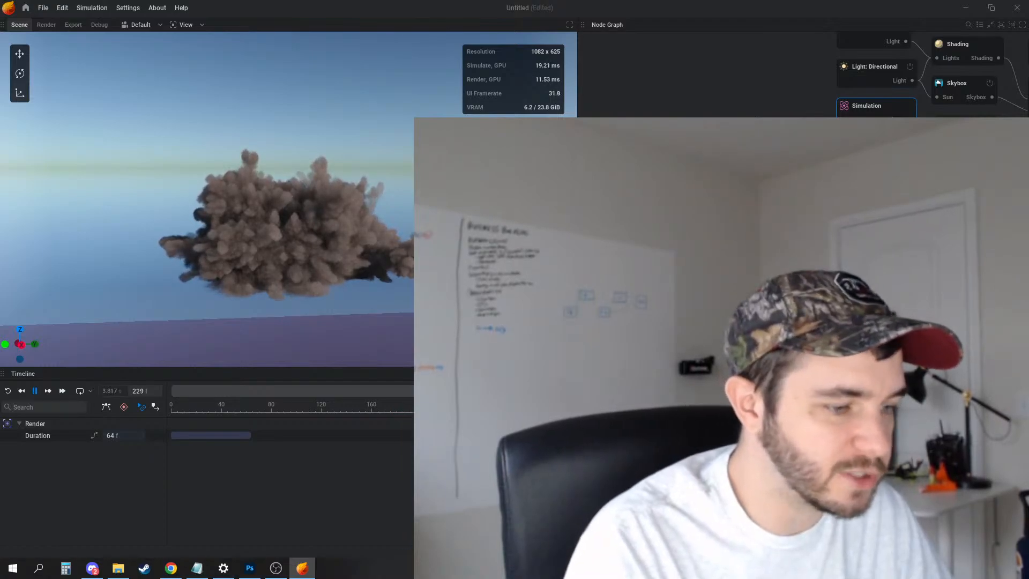
key(r)
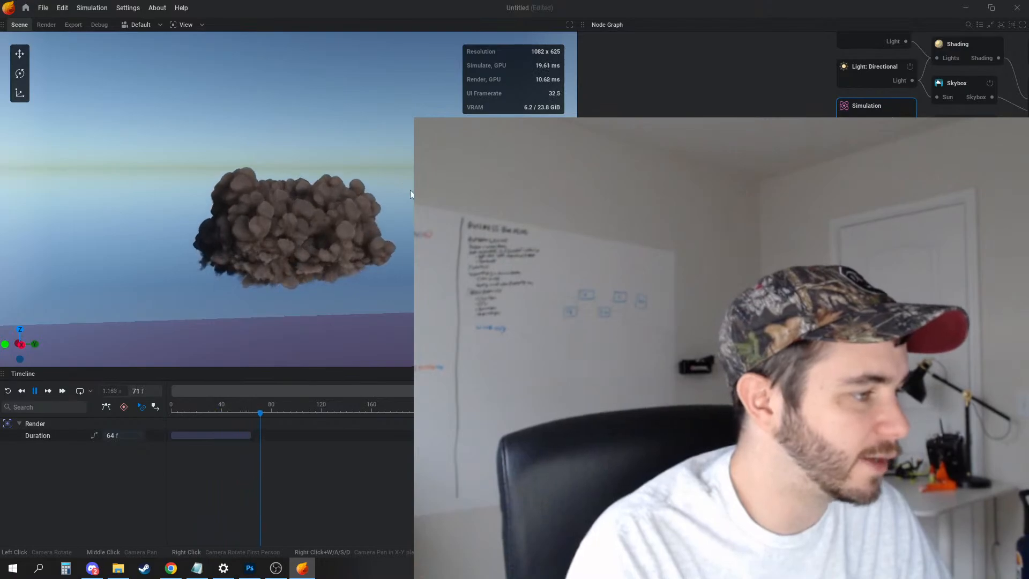
drag(411, 189, 370, 187)
scroll(342, 156, up, 2)
middle_drag(342, 137, 342, 168)
key(space)
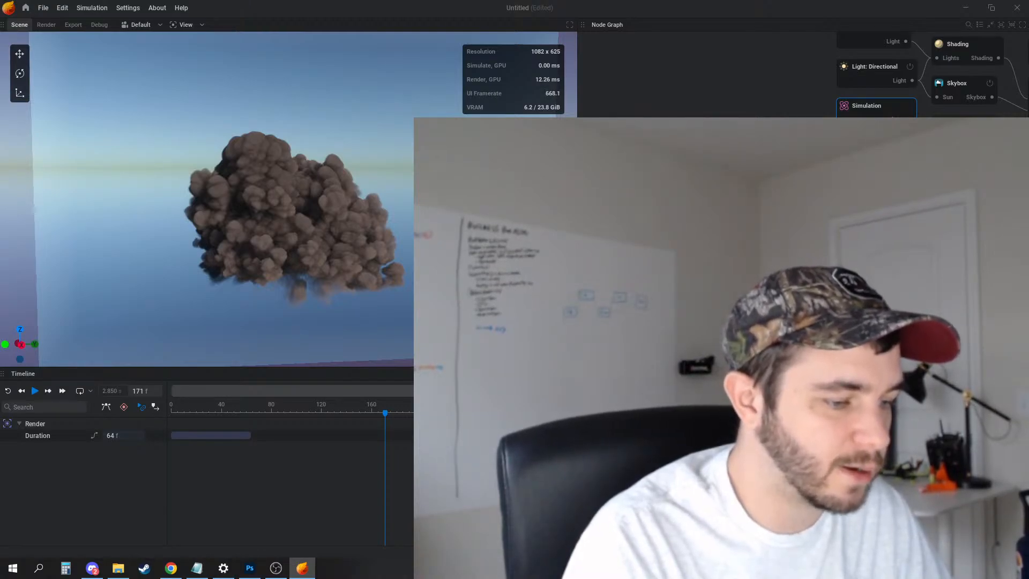
Run the simulation further, pause it at frame 252 and view the smoke cloud from slightly above
key(space)
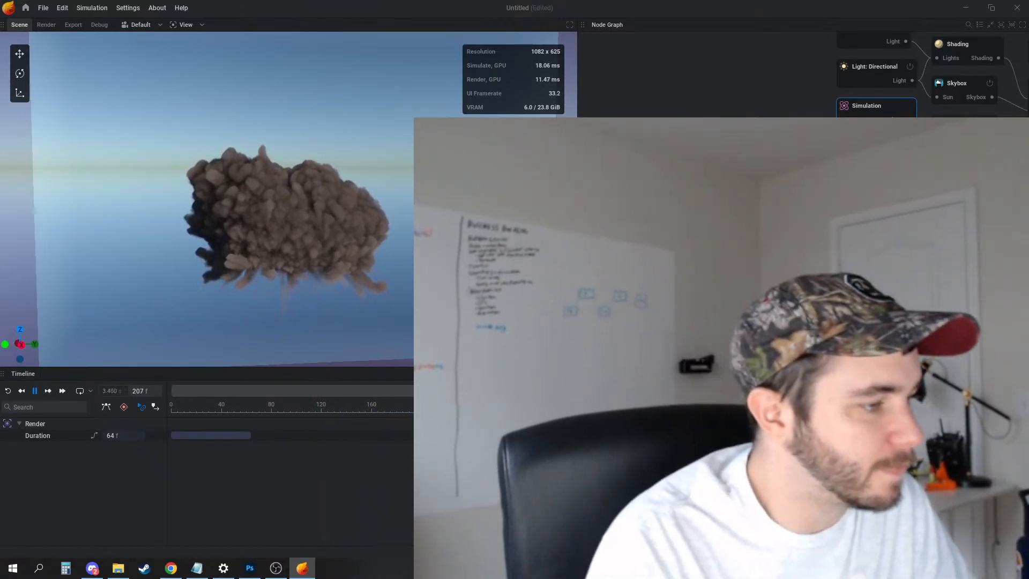
key(space)
drag(292, 212, 298, 235)
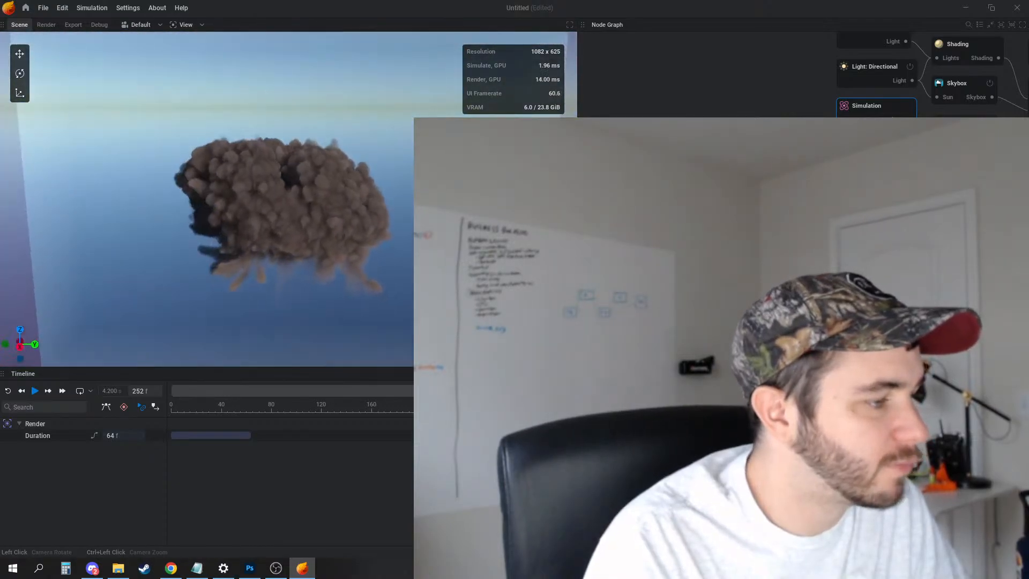
Lighten the paused smoke, inspect the ambient light and give the directional light a neutral colour
middle_drag(885, 86, 767, 137)
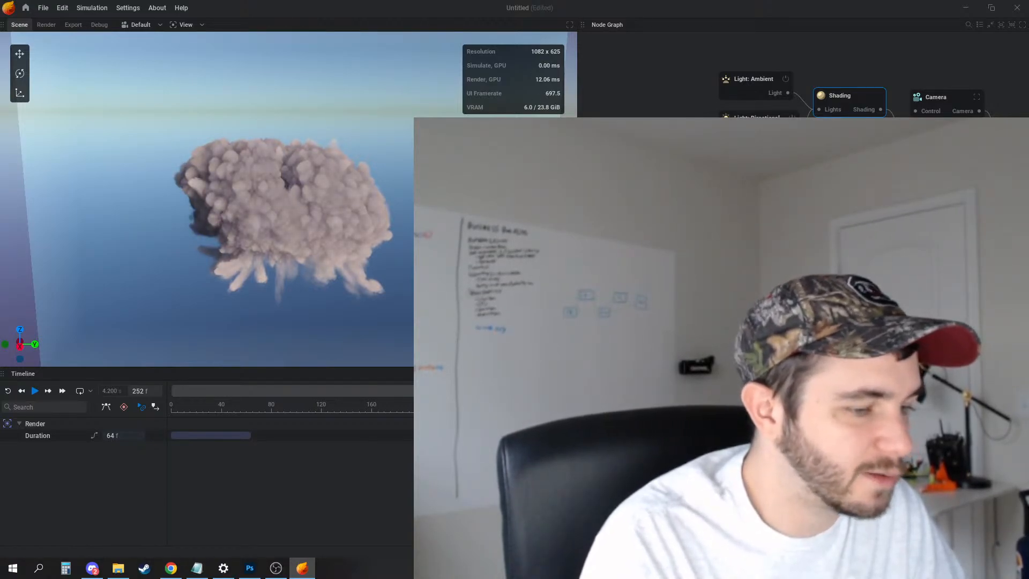
click(758, 85)
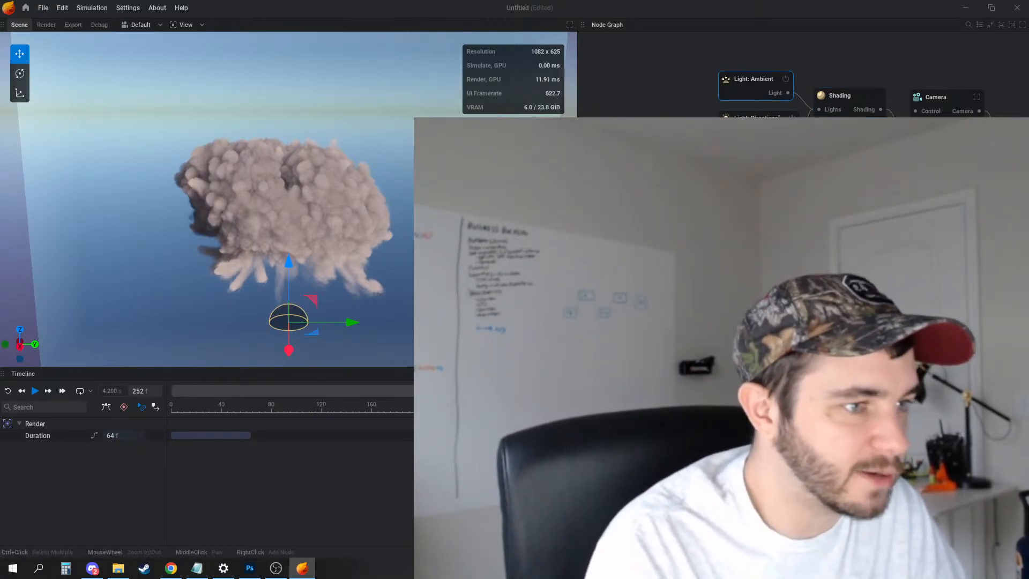
click(756, 120)
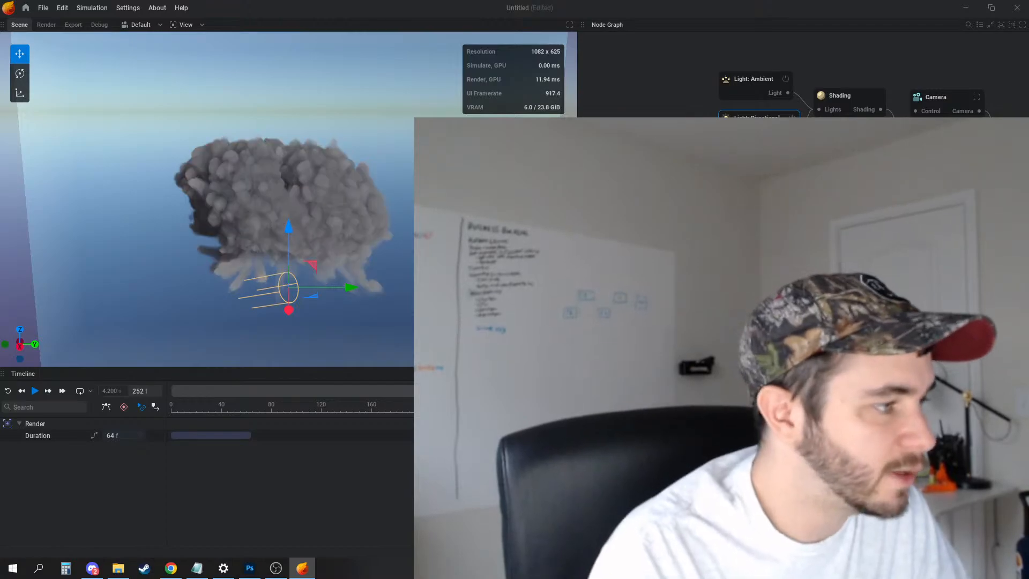
key(Escape)
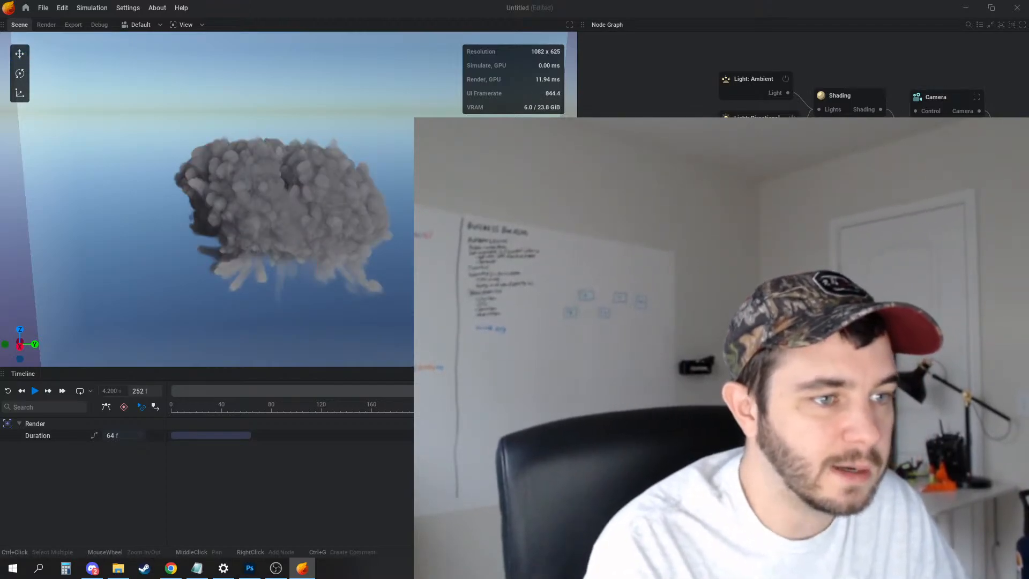
Turn the smoke white in the Shading node, advance the simulation to frame 278 and examine the cloud from several sides
click(849, 102)
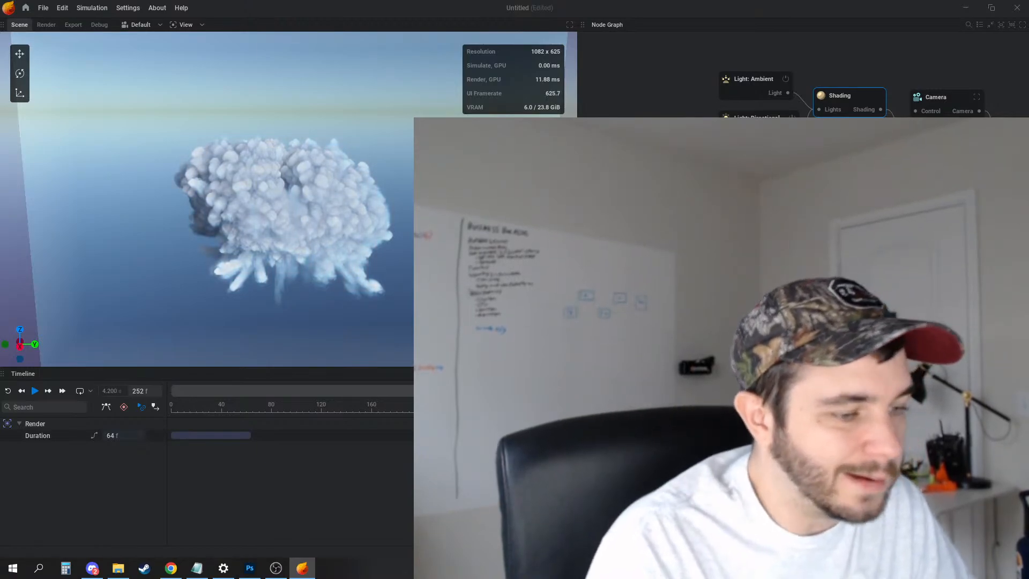
key(space)
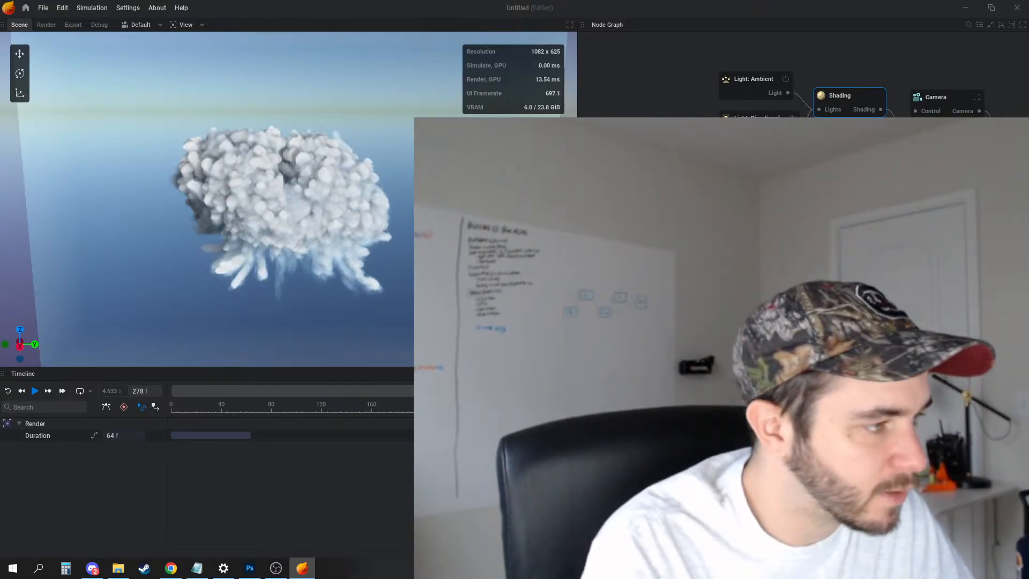
drag(278, 204, 360, 188)
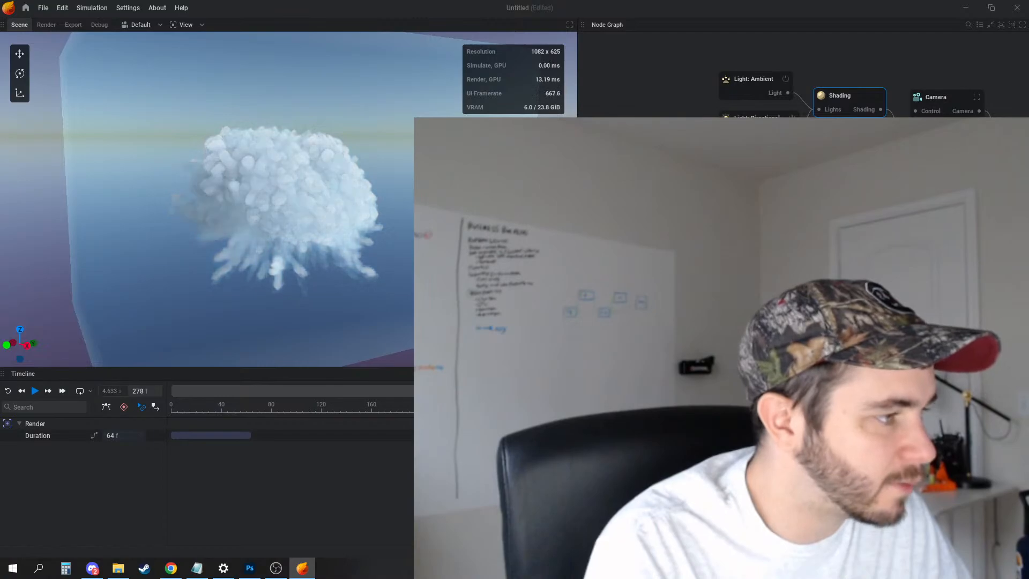
drag(343, 252, 322, 217)
scroll(340, 242, up, 3)
scroll(705, 209, down, 1)
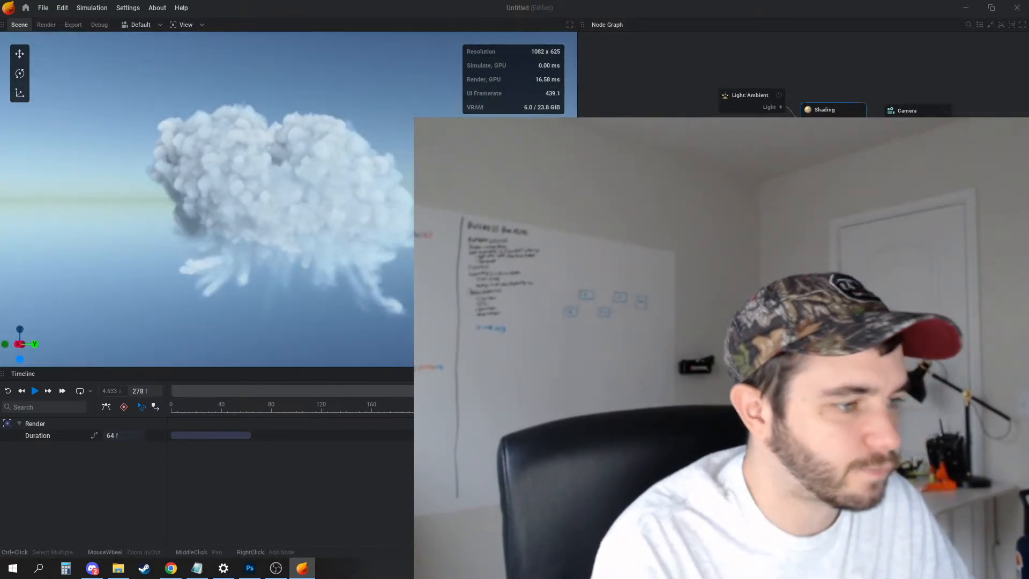
Play the white cloud onward, pause at frame 342 to check its shape and resume the simulation
middle_drag(705, 209, 772, 199)
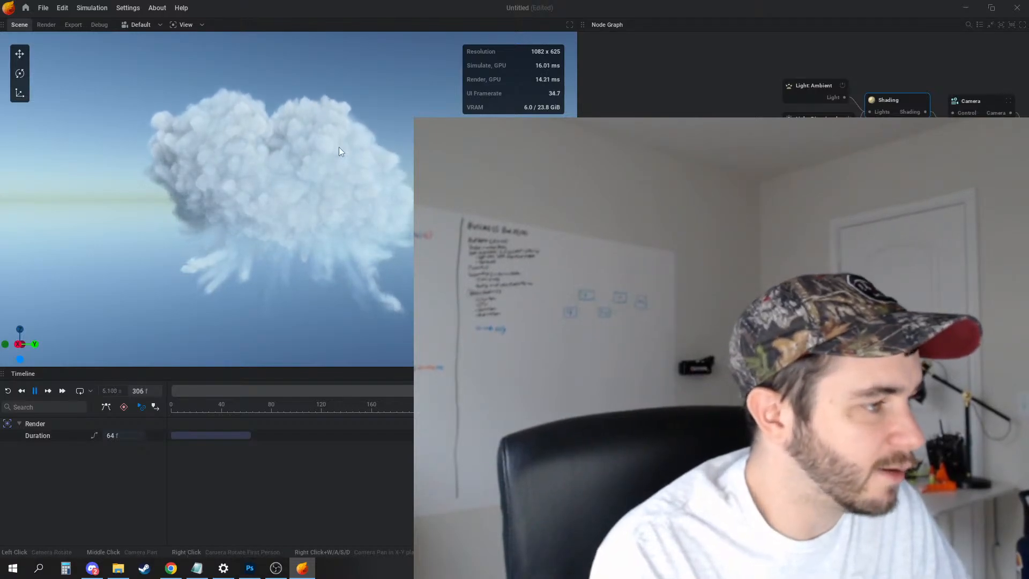
key(space)
key(space)
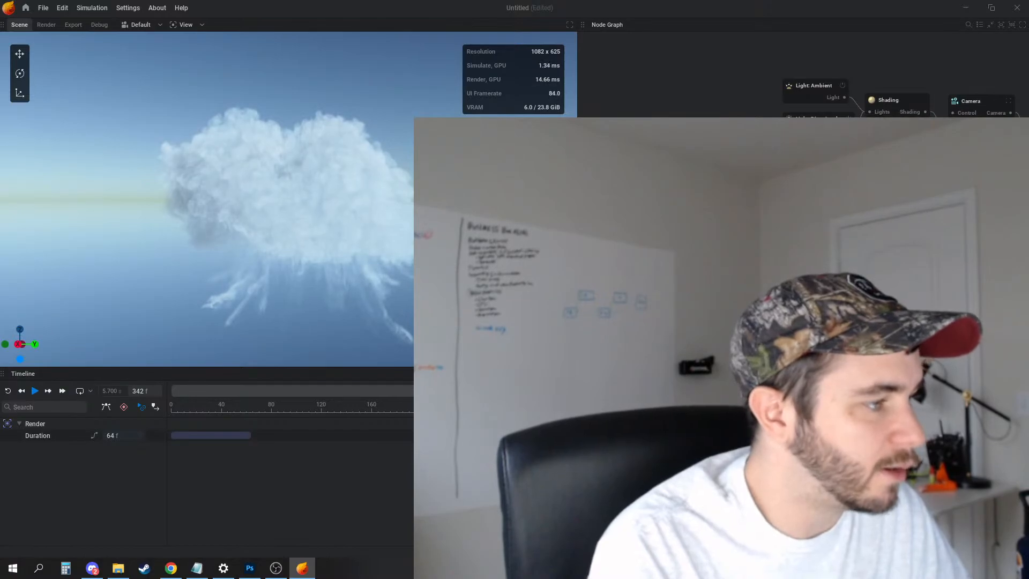
key(space)
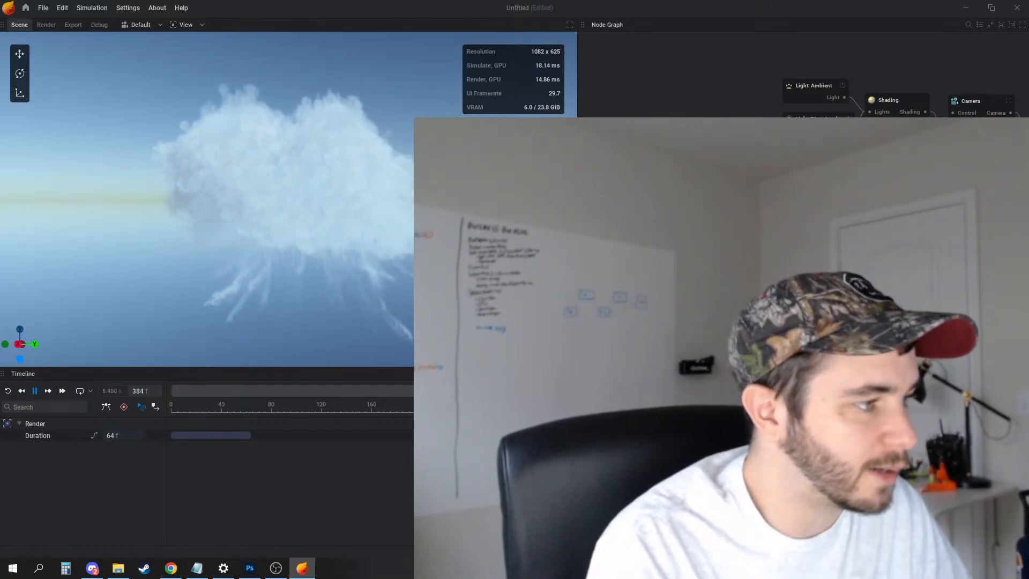
Select the Shading node, rerun the simulation from the start, pause at frame 176 and view the white cloud's other side
click(892, 111)
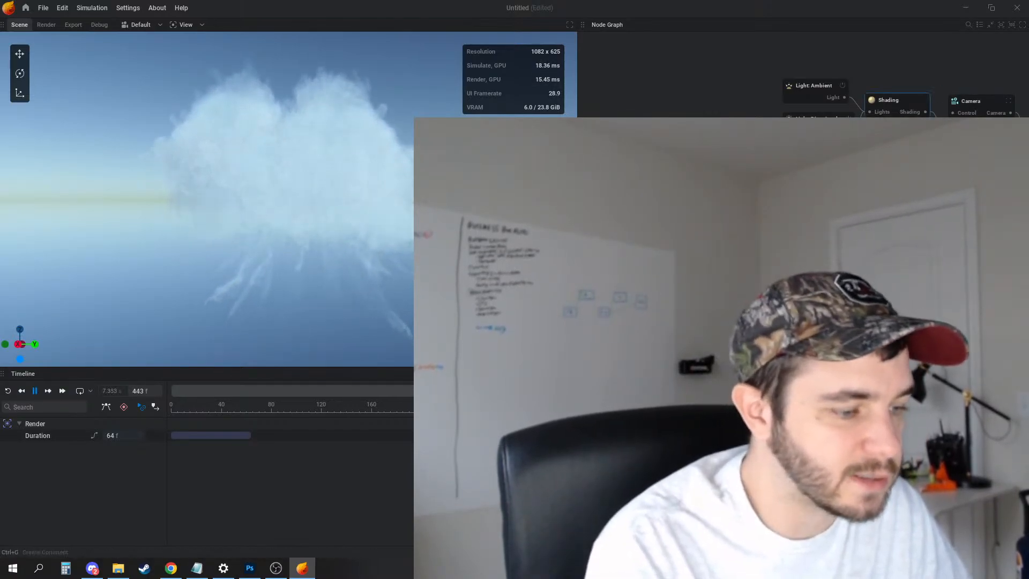
key(r)
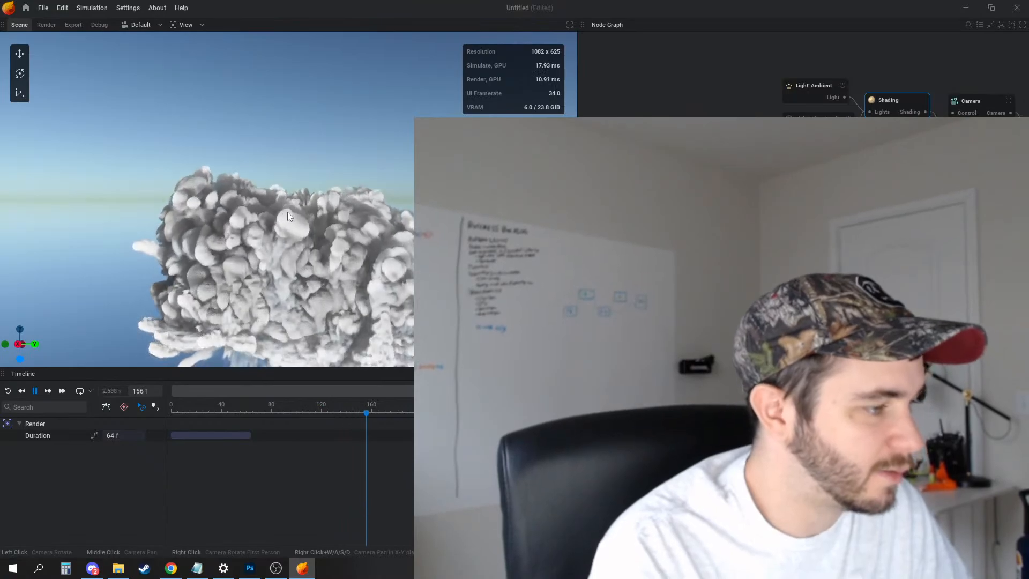
key(space)
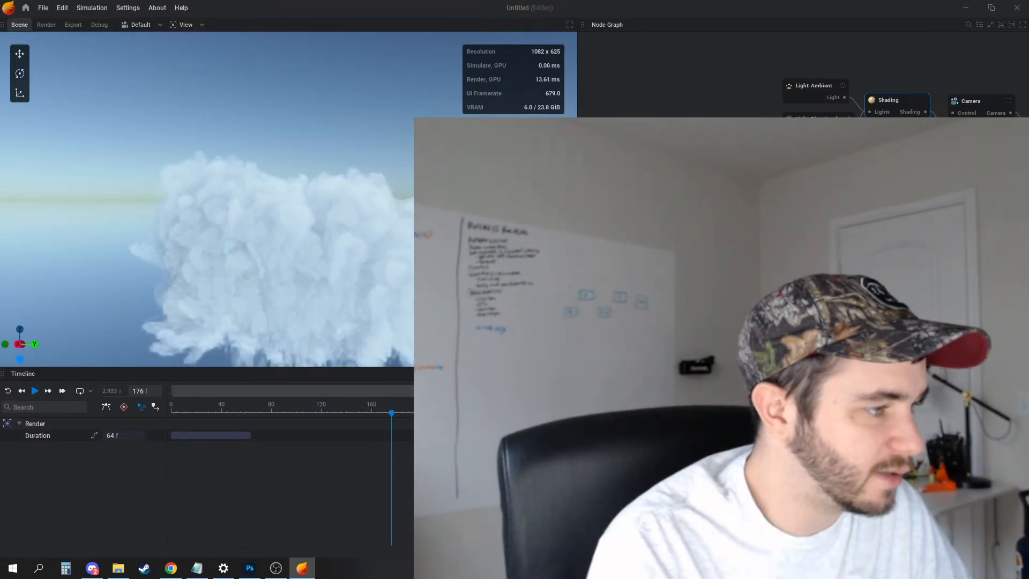
alt+drag(307, 229, 364, 236)
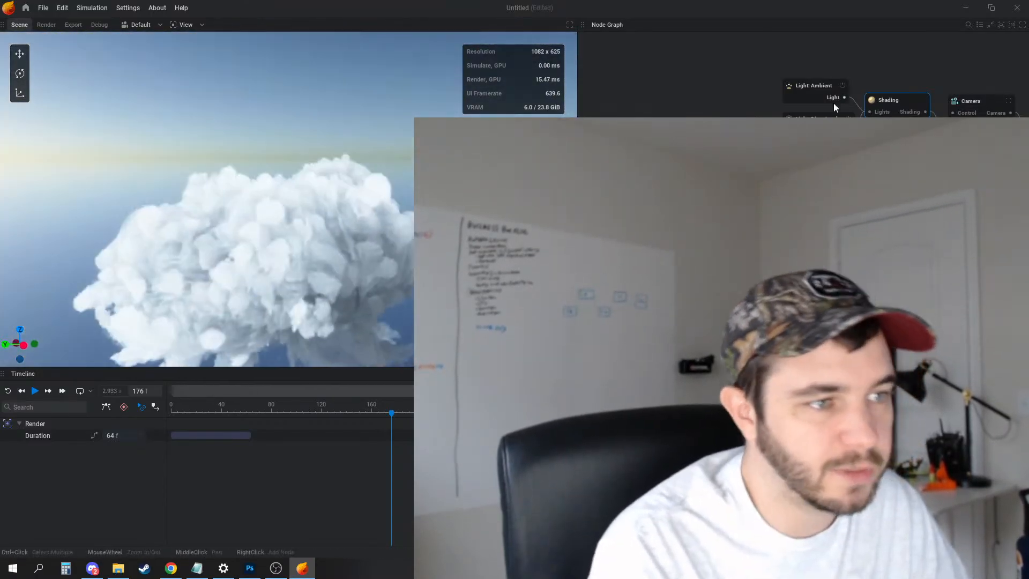
Adjust the directional light until the white smoke takes on a warm cream tint with darker shadows
click(824, 119)
mouse_move(804, 429)
mouse_down()
mouse_move(847, 429)
mouse_move(807, 429)
mouse_move(828, 429)
mouse_up()
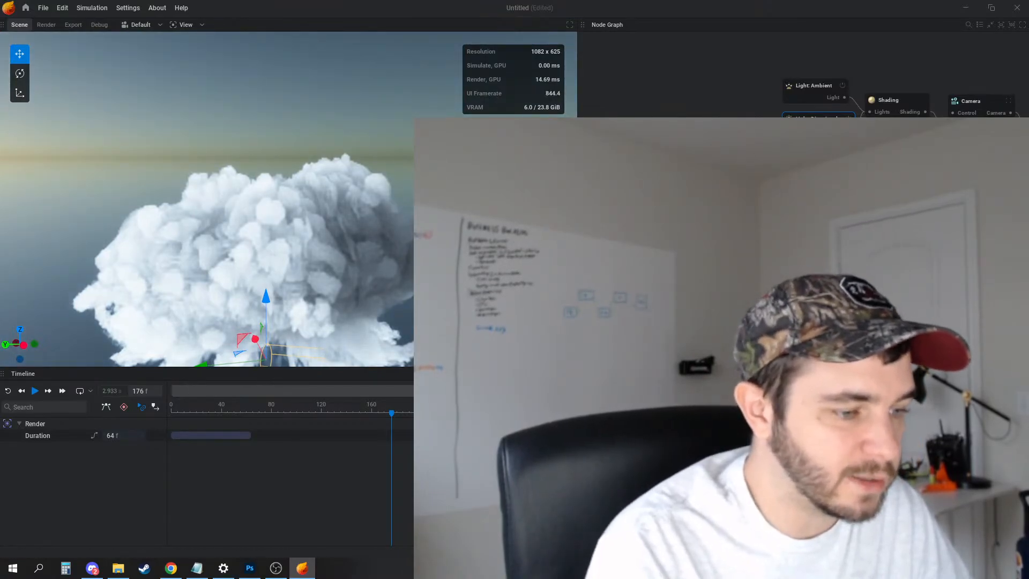
drag(826, 429, 801, 429)
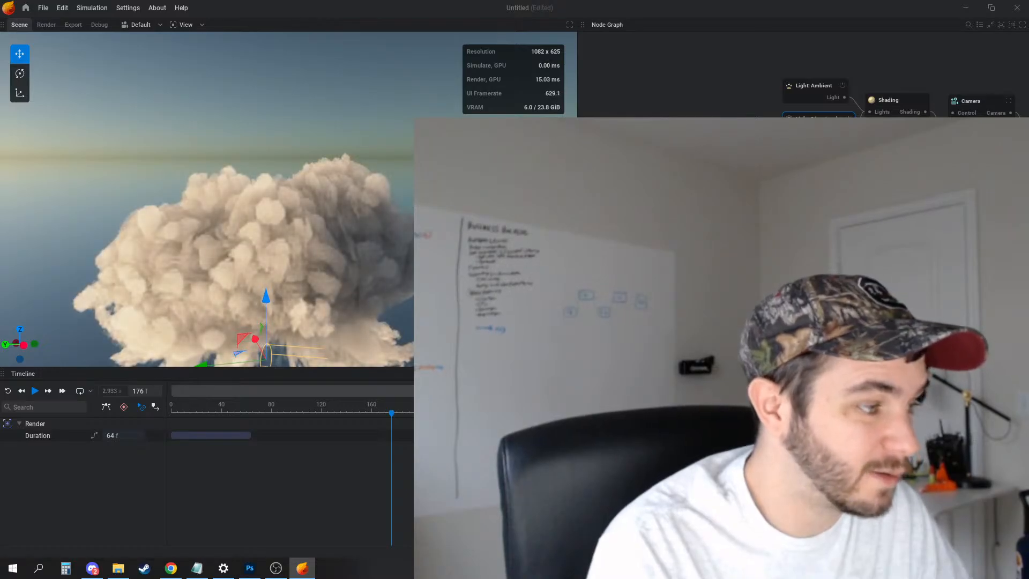
View the warm-lit cloud from farther away and another side, and resume the simulation
drag(214, 206, 331, 217)
scroll(342, 220, down, 7)
key(space)
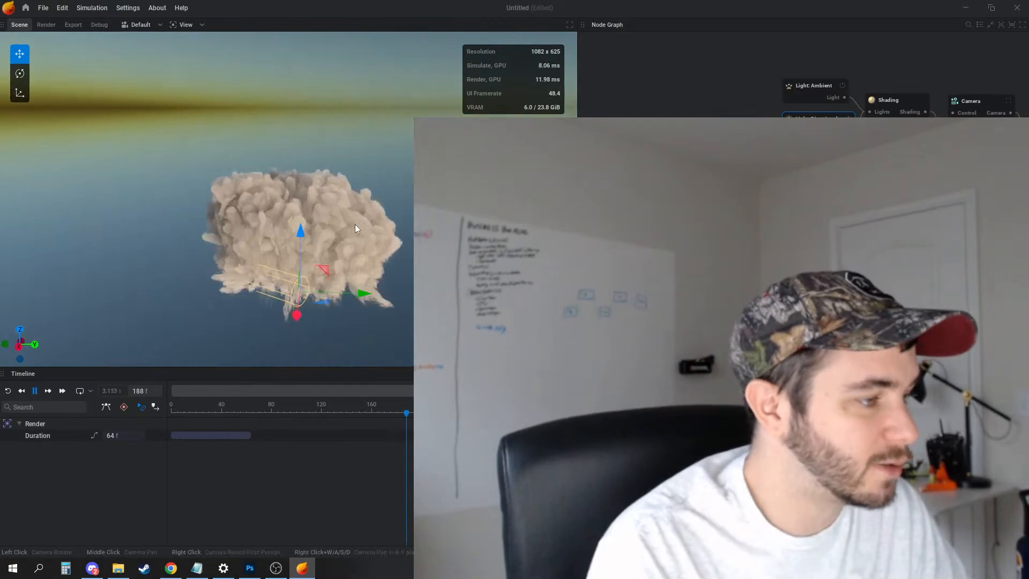
Rework the smoke setup in the node graph so it forms a taller, uneven plume, and pause the simulation at frame 209
click(750, 225)
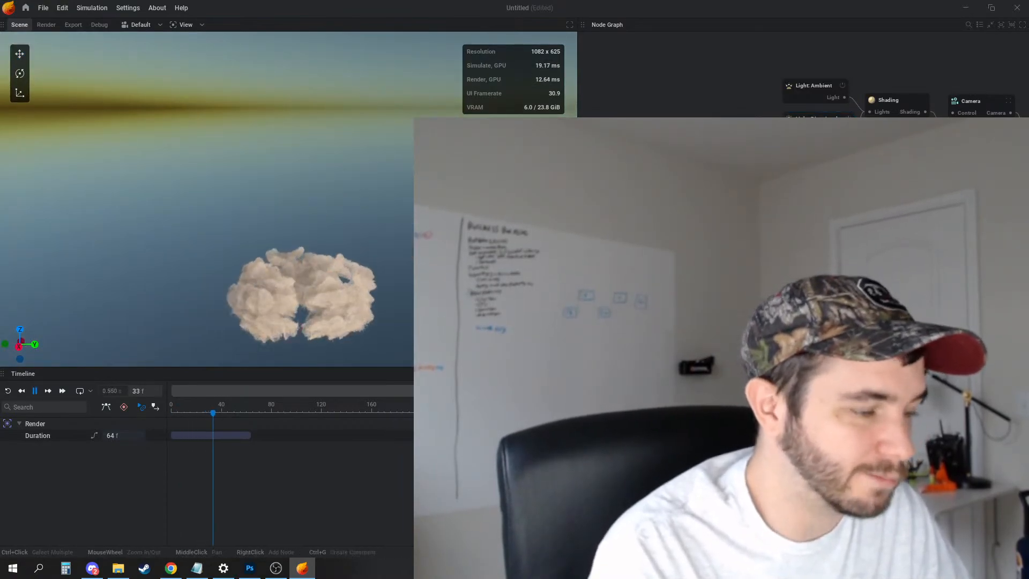
middle_drag(750, 225, 765, 185)
click(755, 182)
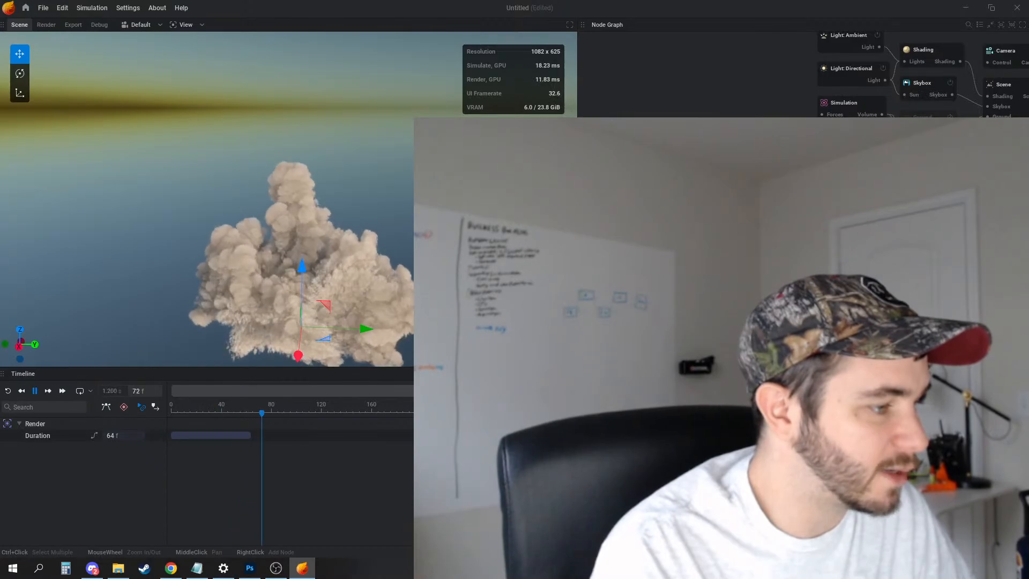
click(682, 105)
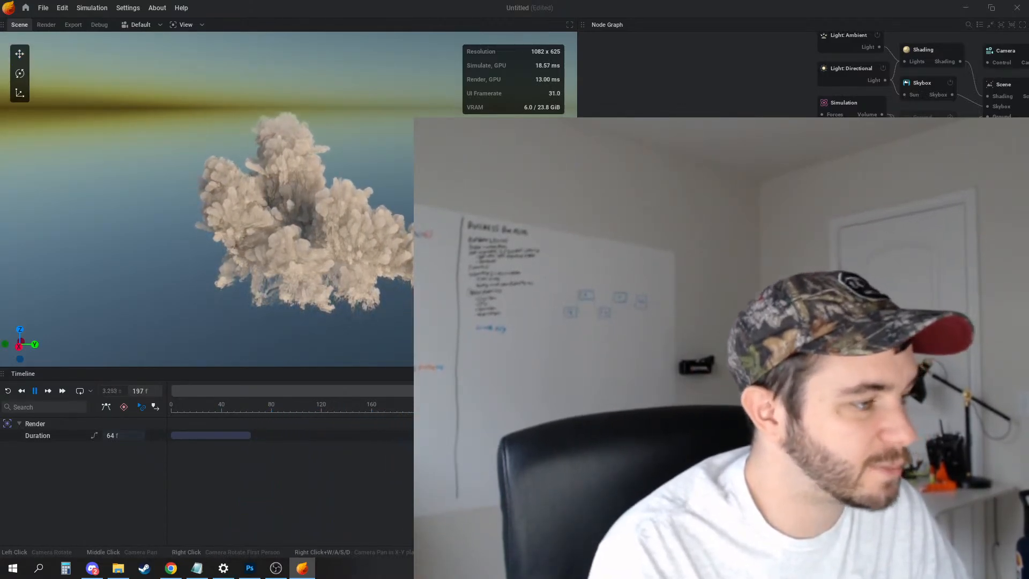
key(space)
Select the movable node in the smoke setup and rerun the simulation to produce larger billows with fine spiky streaks
click(740, 161)
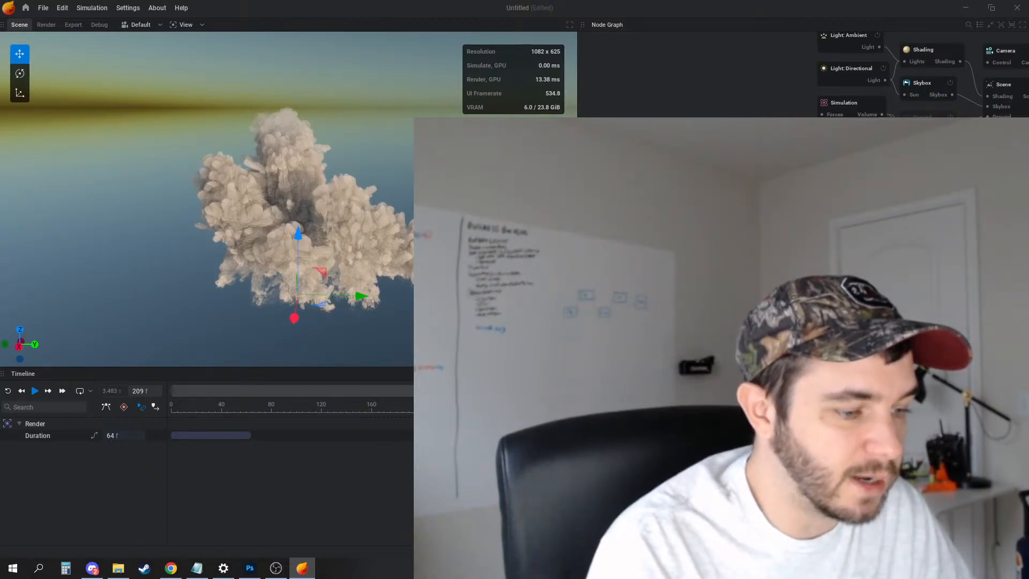
key(r)
key(space)
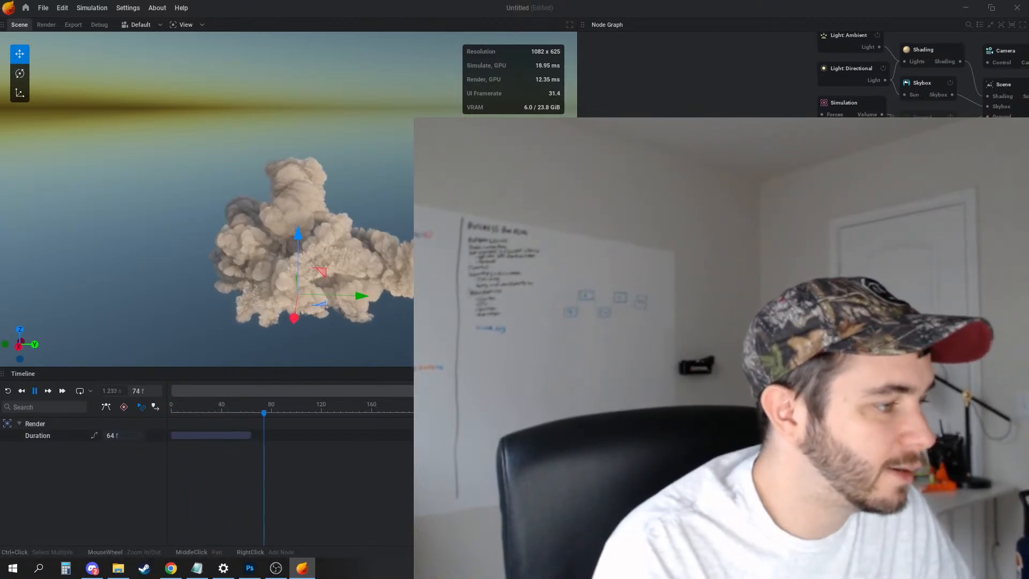
key(space)
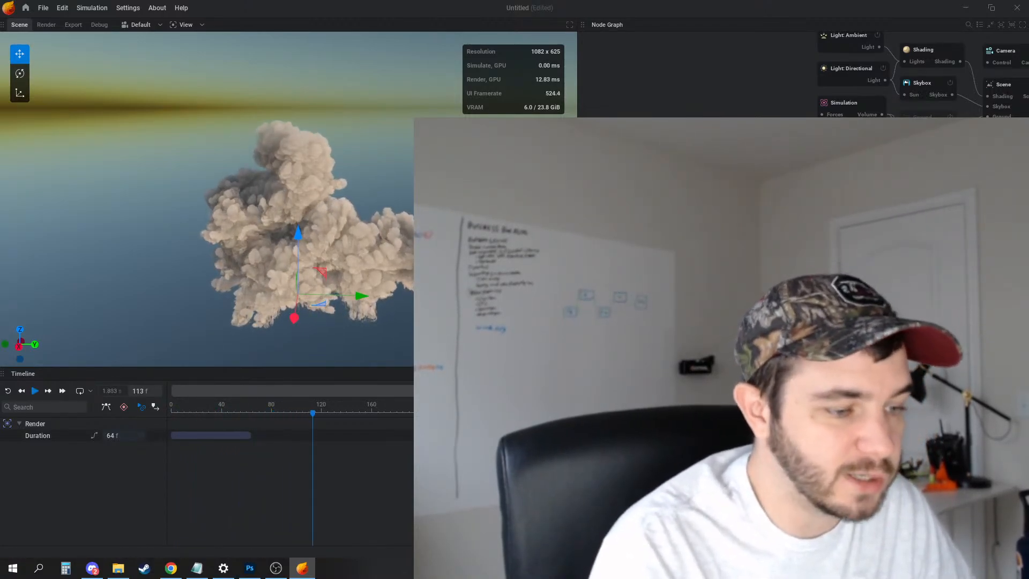
key(r)
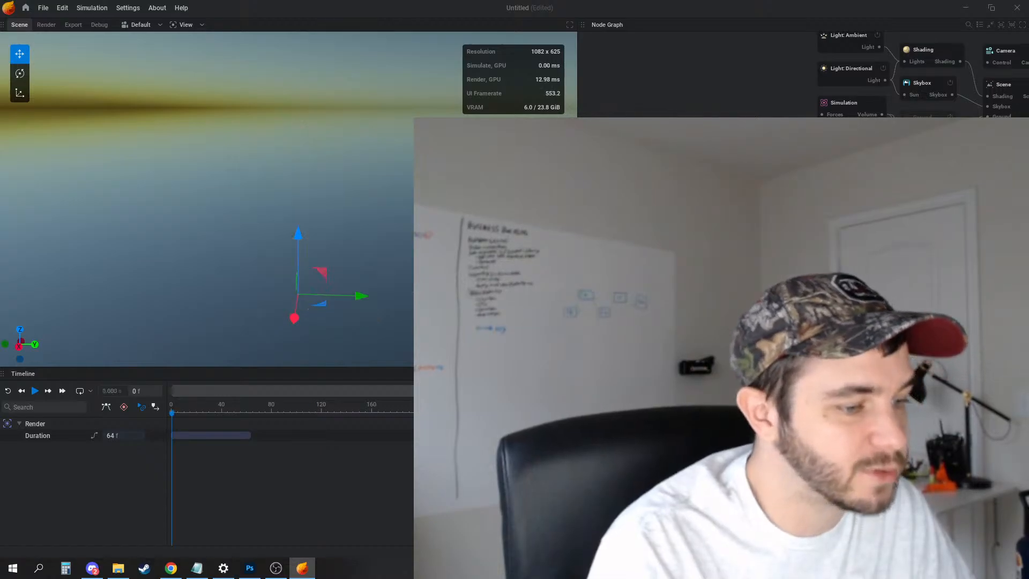
key(space)
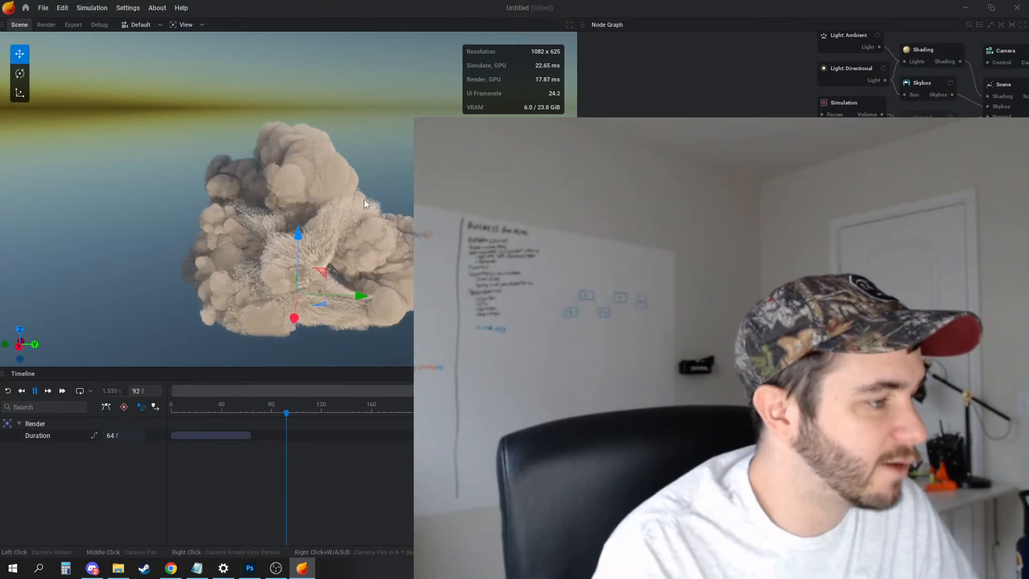
Pause and replay the spiky billowing smoke, examining the large cloud from several angles
key(space)
drag(379, 233, 443, 255)
drag(279, 209, 354, 187)
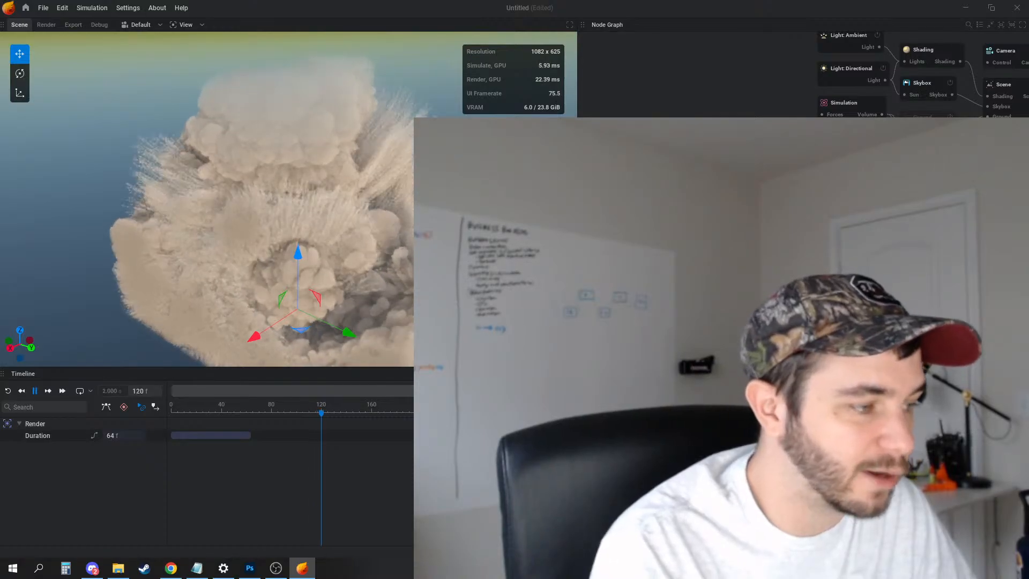
key(space)
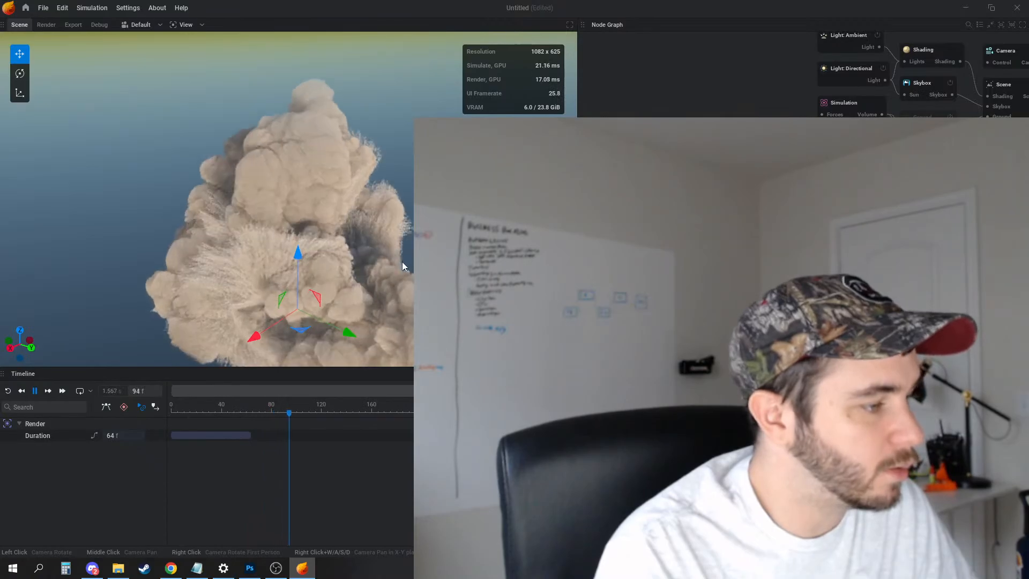
key(space)
drag(185, 227, 223, 187)
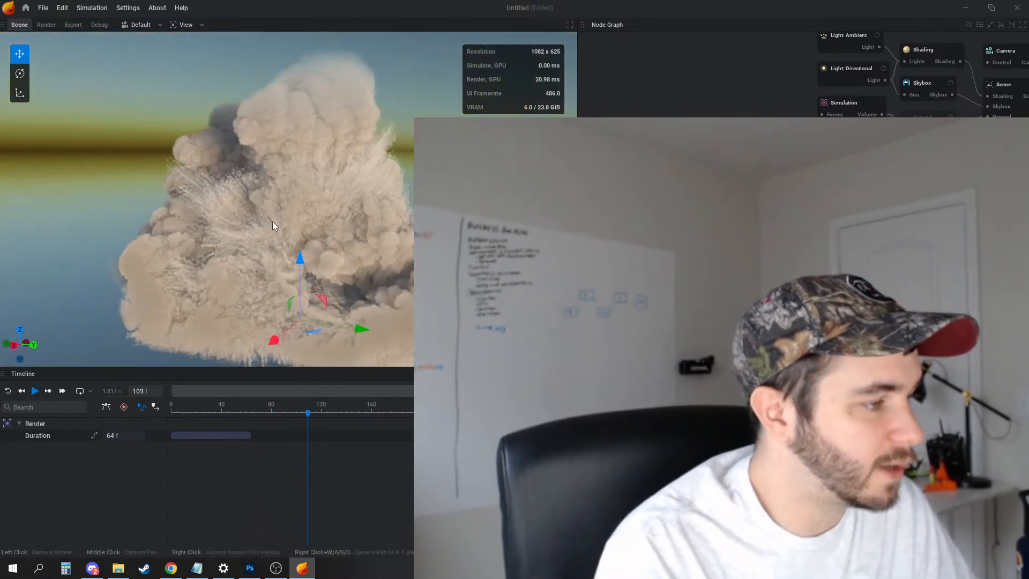
Replay the spiky smoke simulation with pauses, examining the early puff and the grown cloud from above and from the side
drag(272, 220, 356, 216)
key(space)
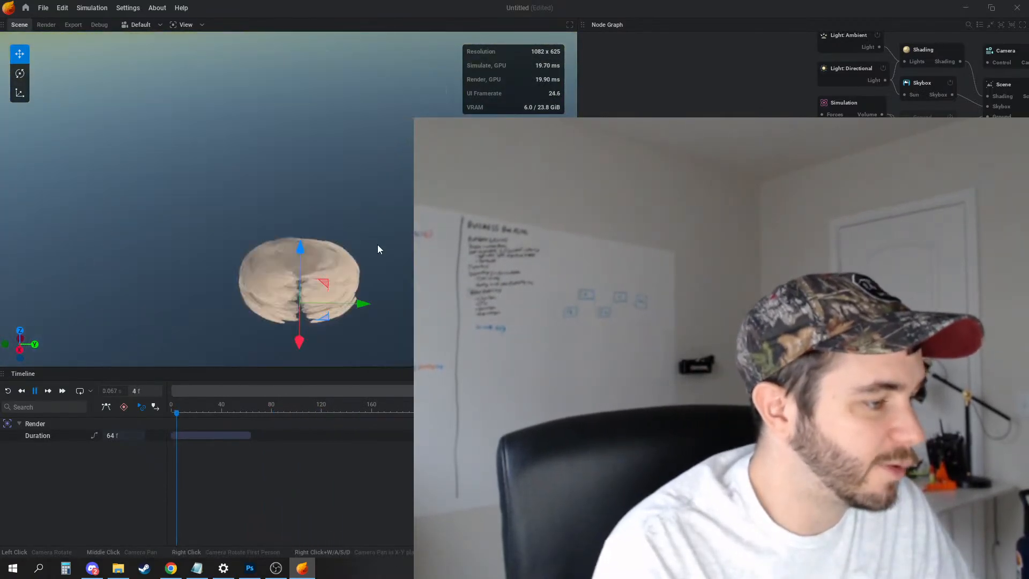
key(space)
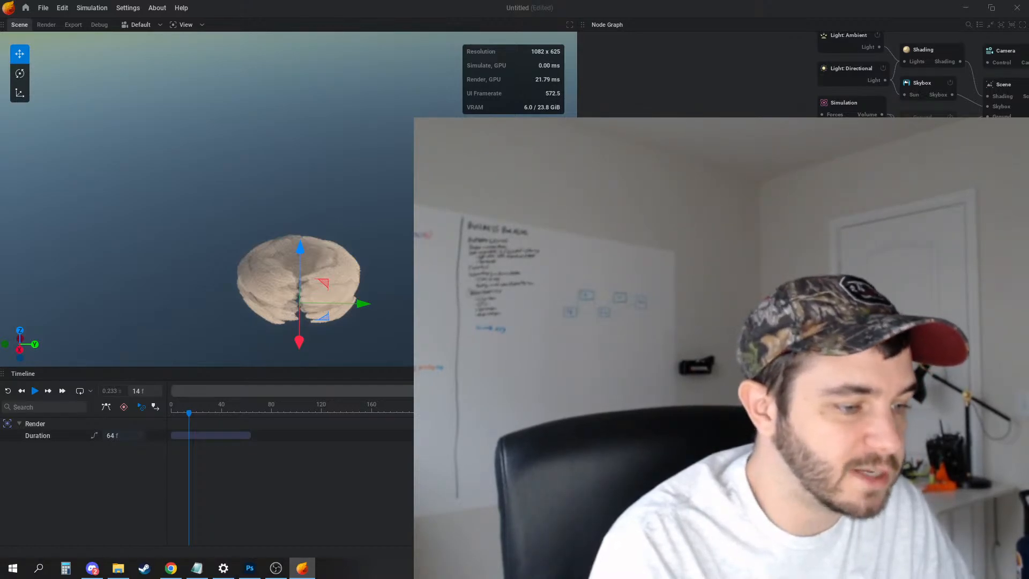
key(space)
click(397, 226)
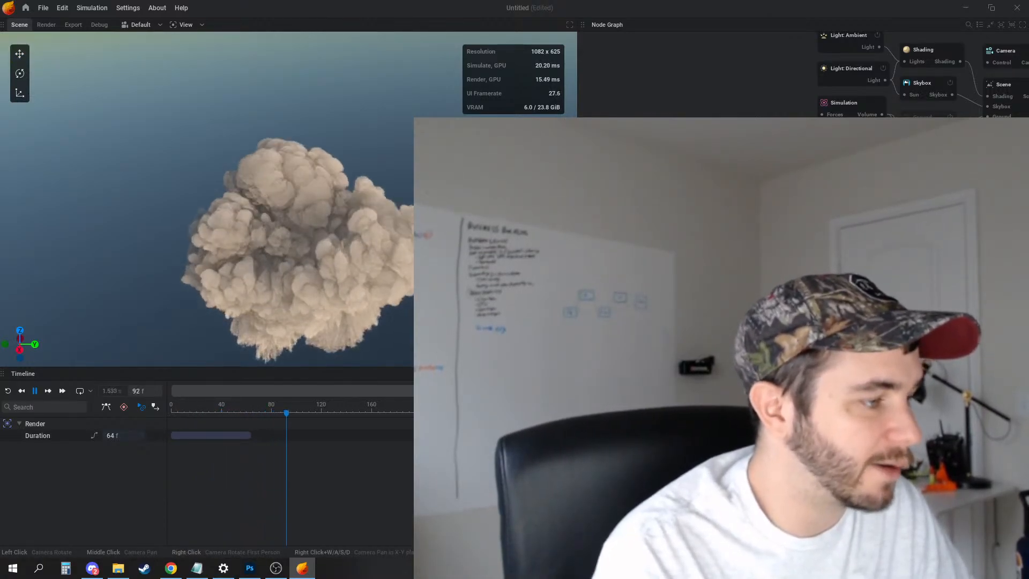
drag(319, 236, 348, 163)
key(space)
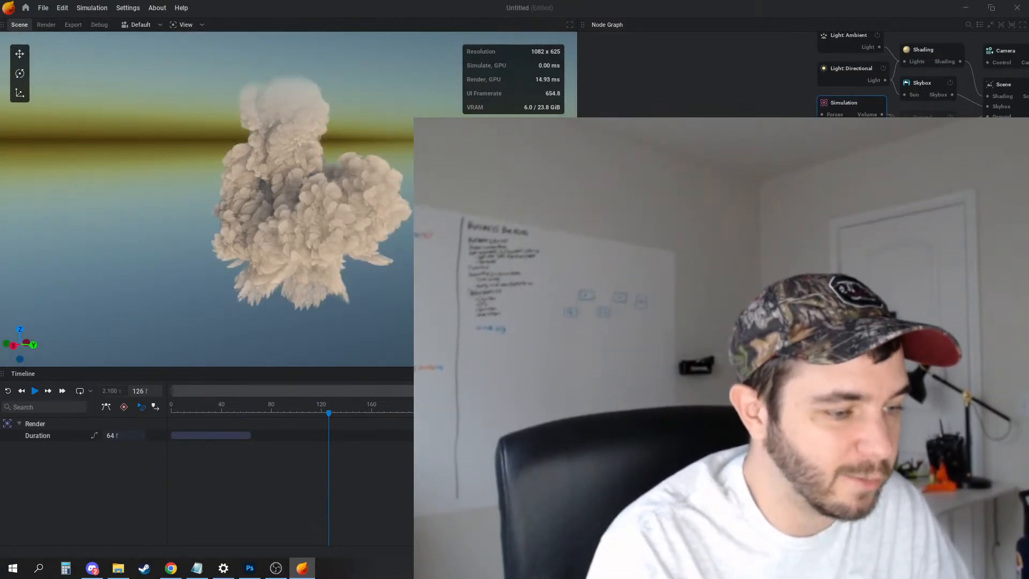
key(space)
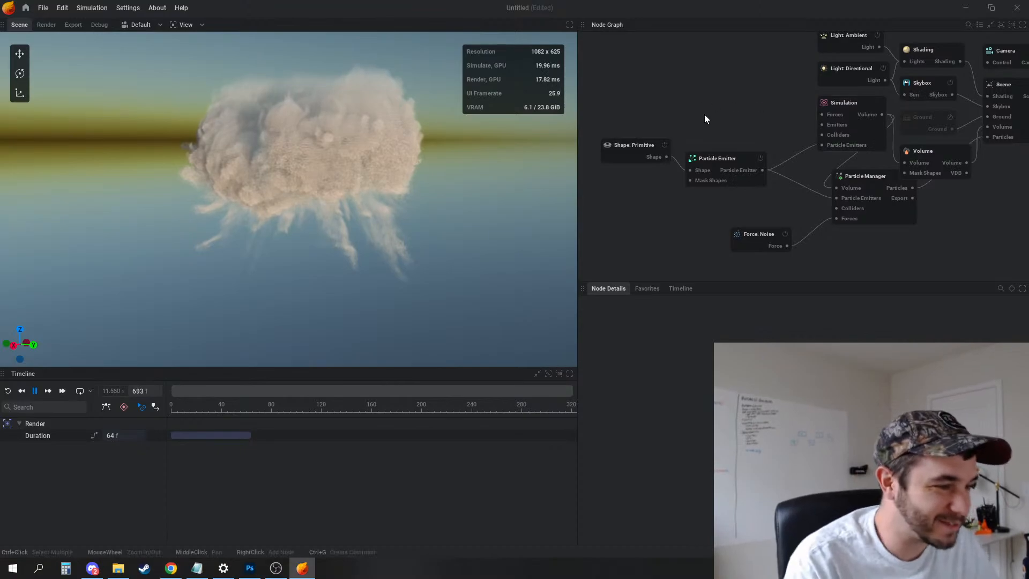
Restart the simulation and review the Simulation node's force settings and the Shading node's lighting and scattering settings
key(r)
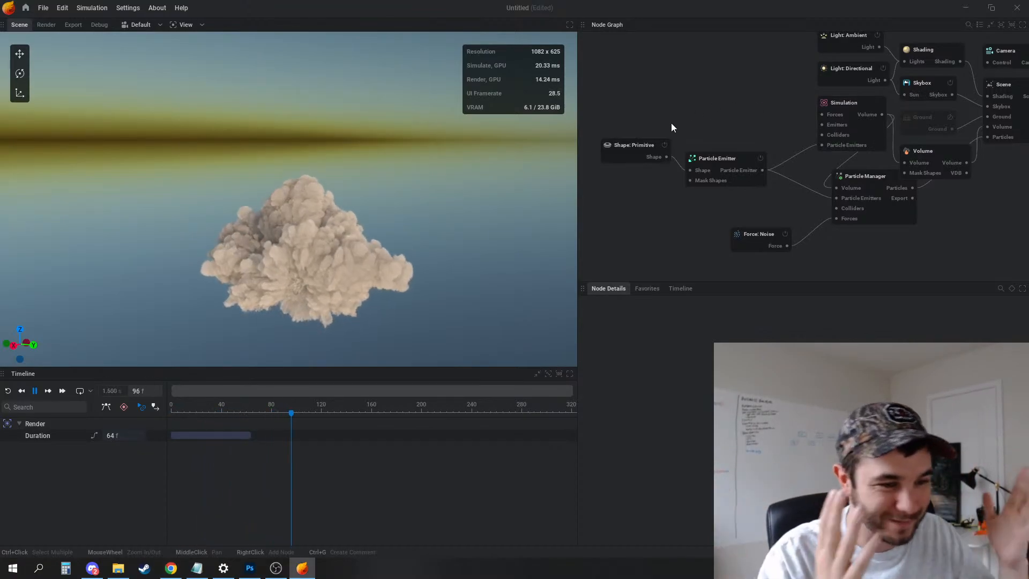
middle_drag(807, 157, 734, 136)
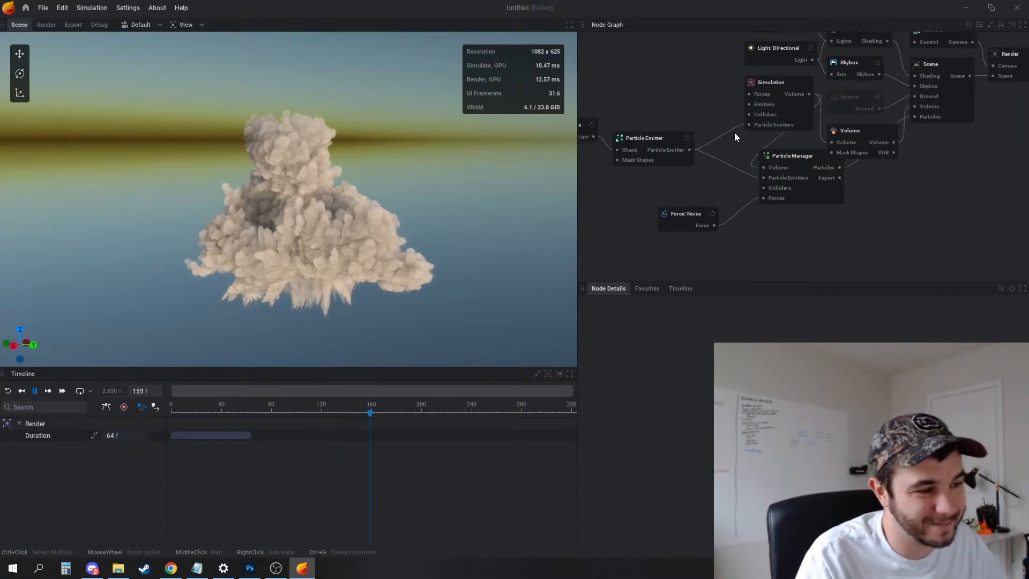
click(786, 82)
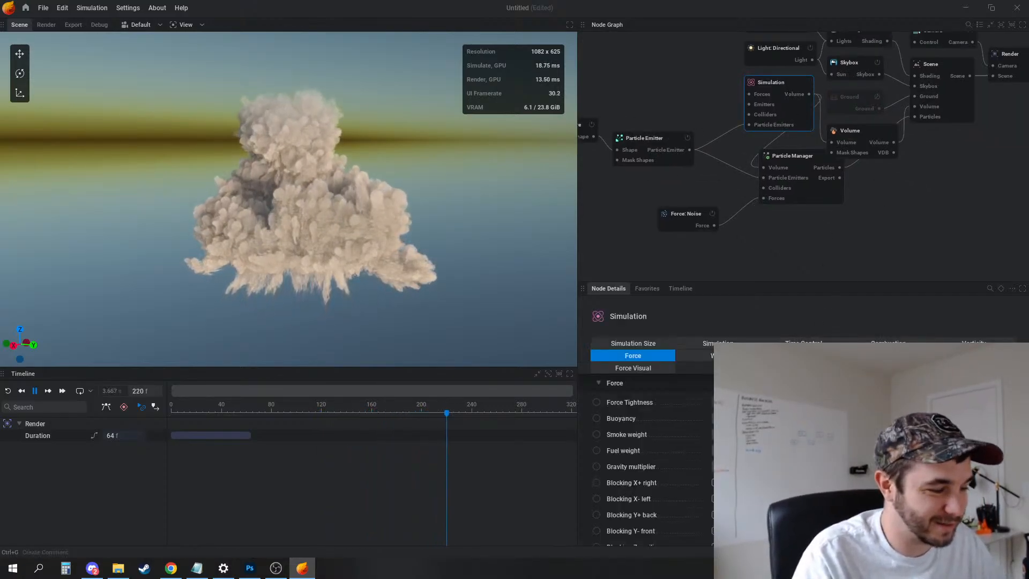
middle_drag(870, 182, 821, 226)
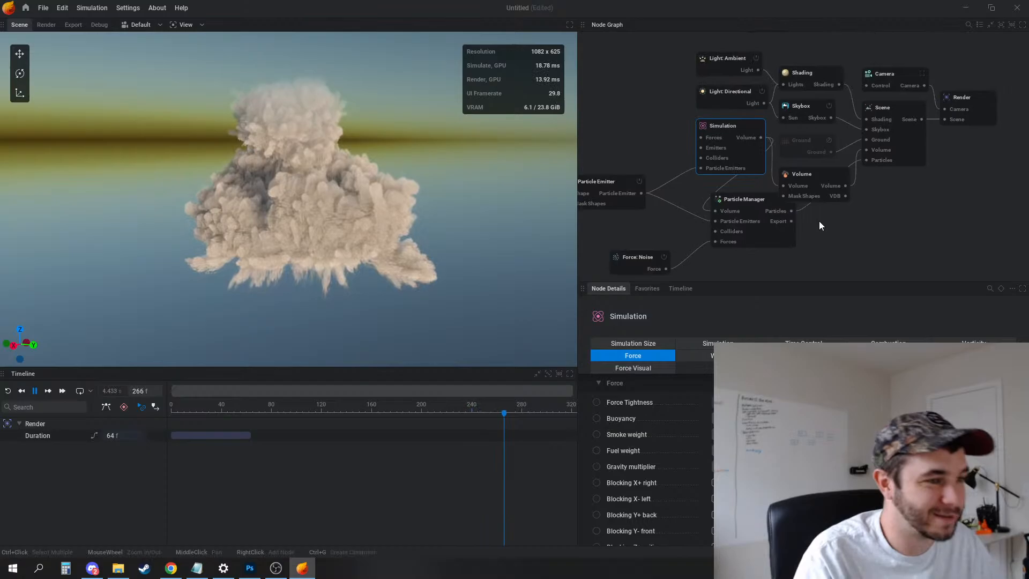
click(803, 78)
click(633, 343)
click(706, 343)
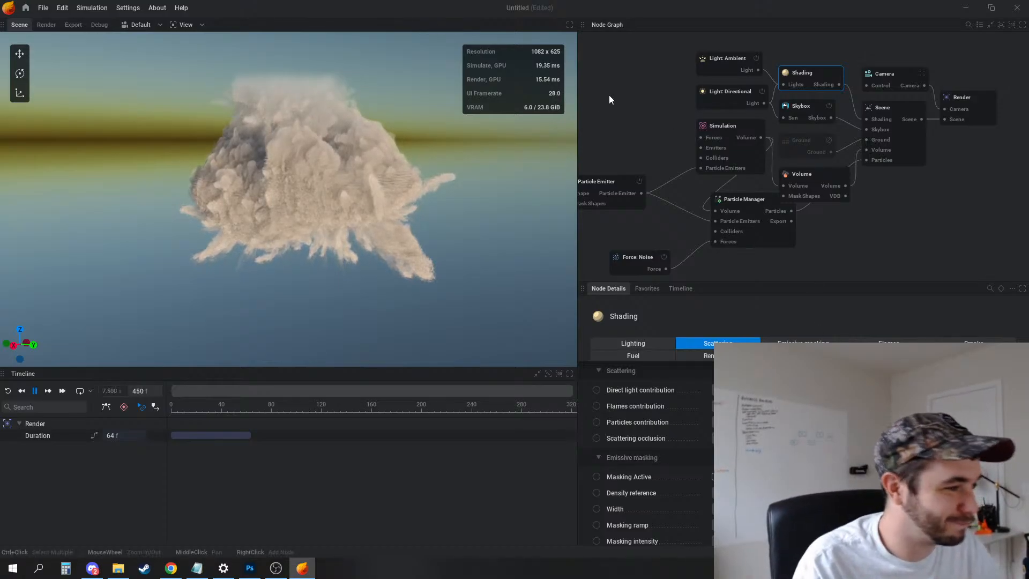
click(647, 220)
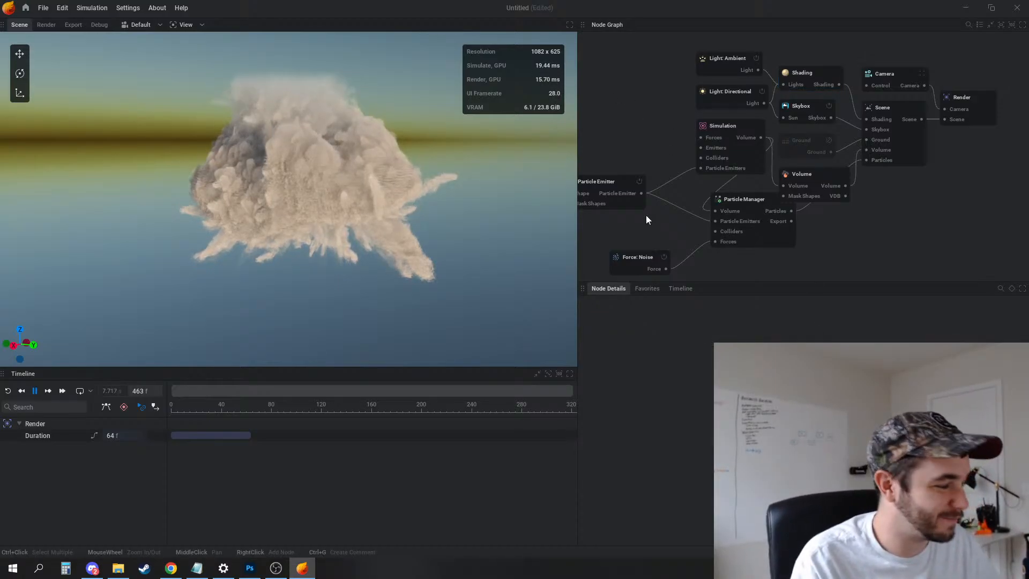
Change the UI layout preference to Legacy and reposition the Preferences window so the node graph and scene can be seen
click(119, 10)
click(138, 40)
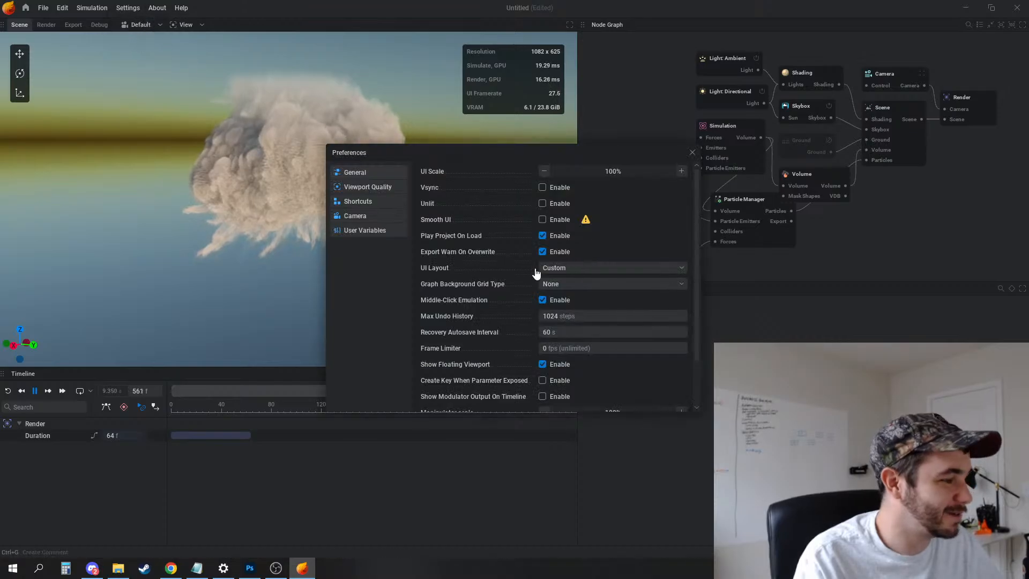
click(570, 271)
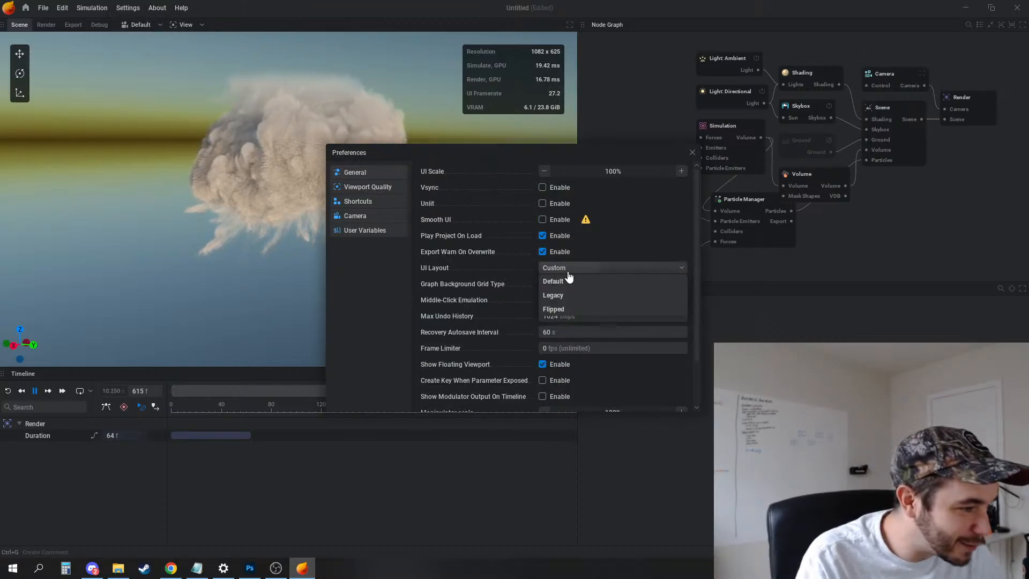
click(569, 293)
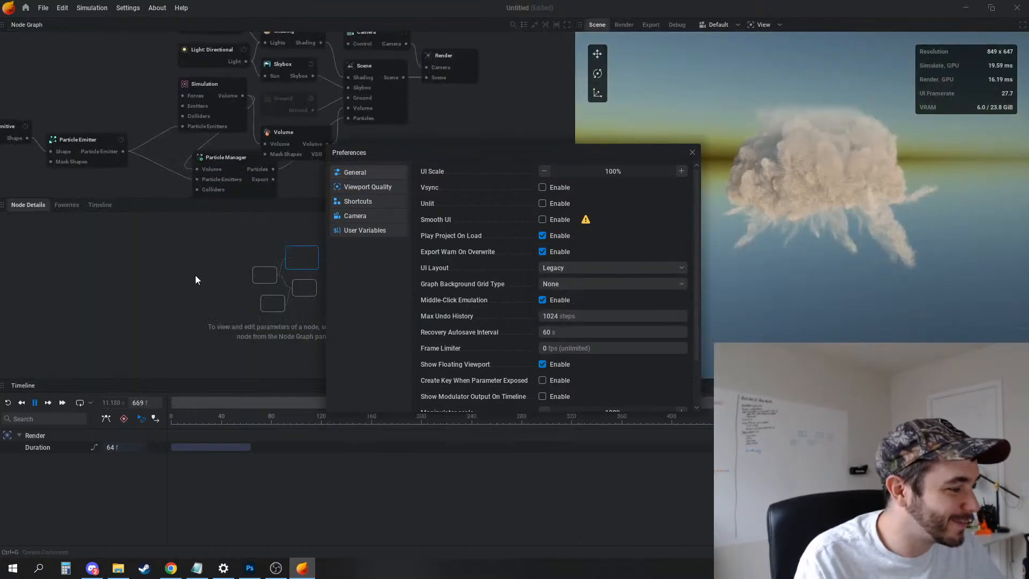
drag(655, 161, 785, 168)
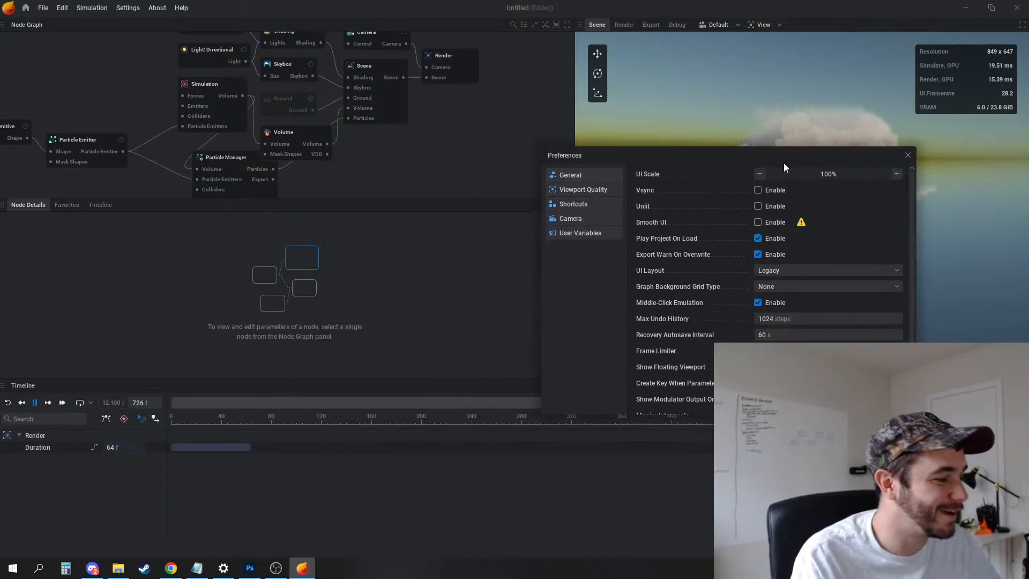
drag(711, 169, 578, 252)
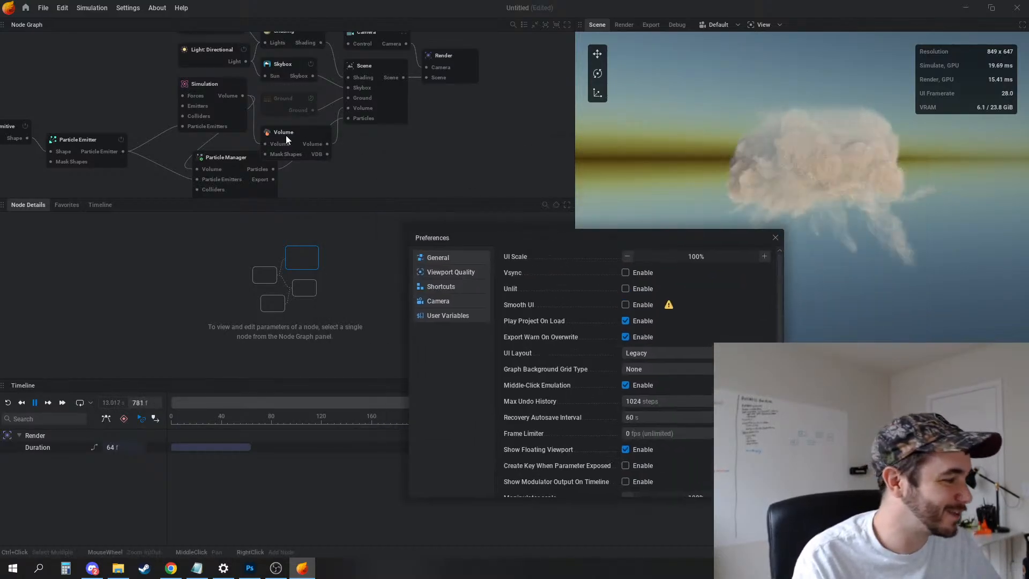
Select the Particle Emitter, replay the smoke while viewing it up close from above, and close the Preferences window
click(86, 139)
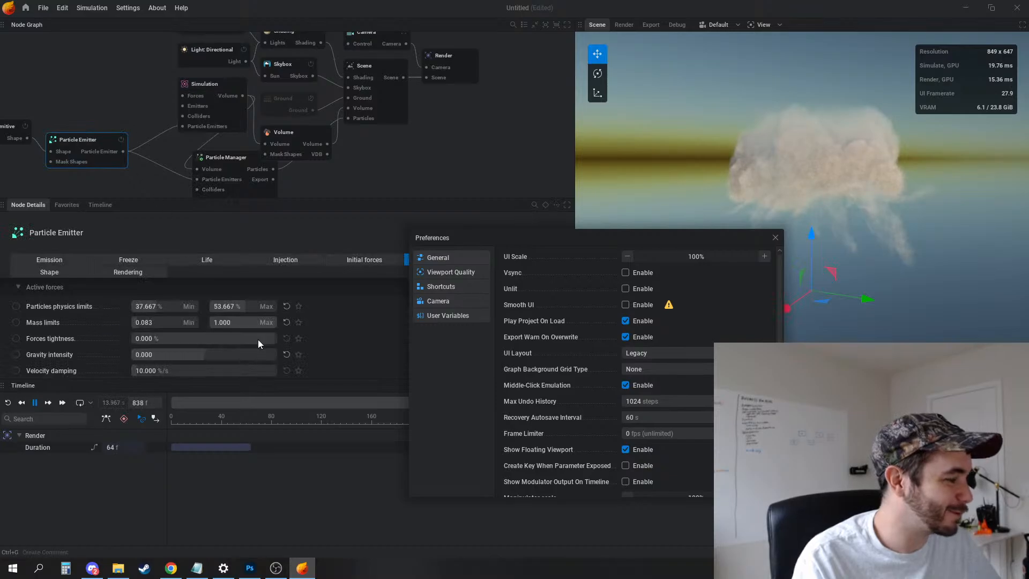
key(r)
key(space)
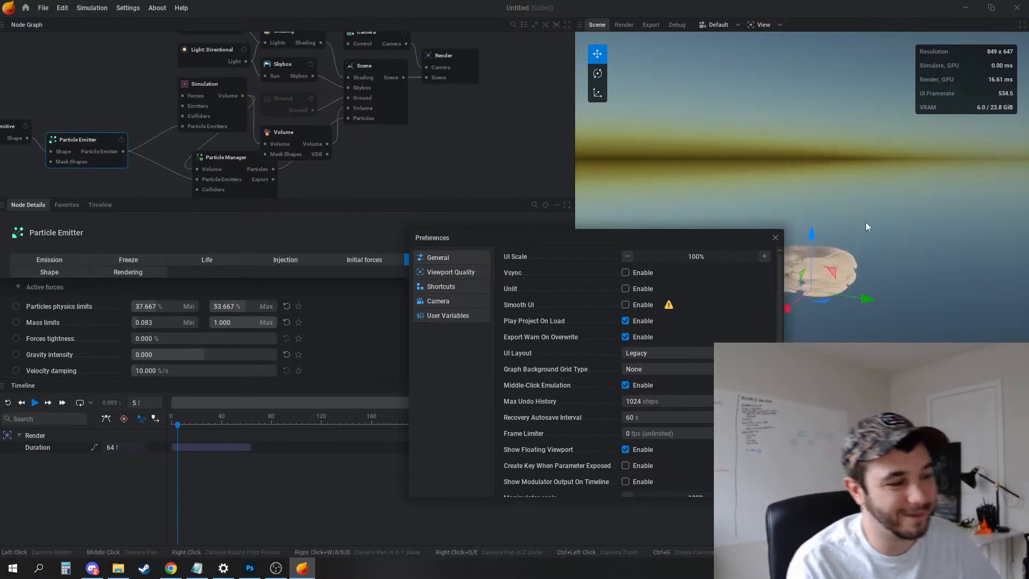
key(space)
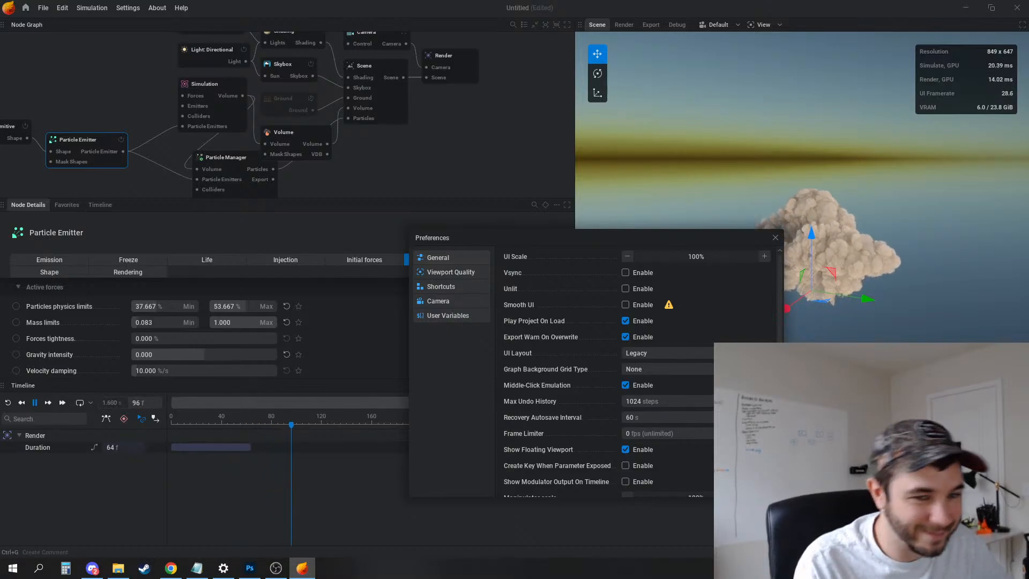
drag(735, 240, 511, 221)
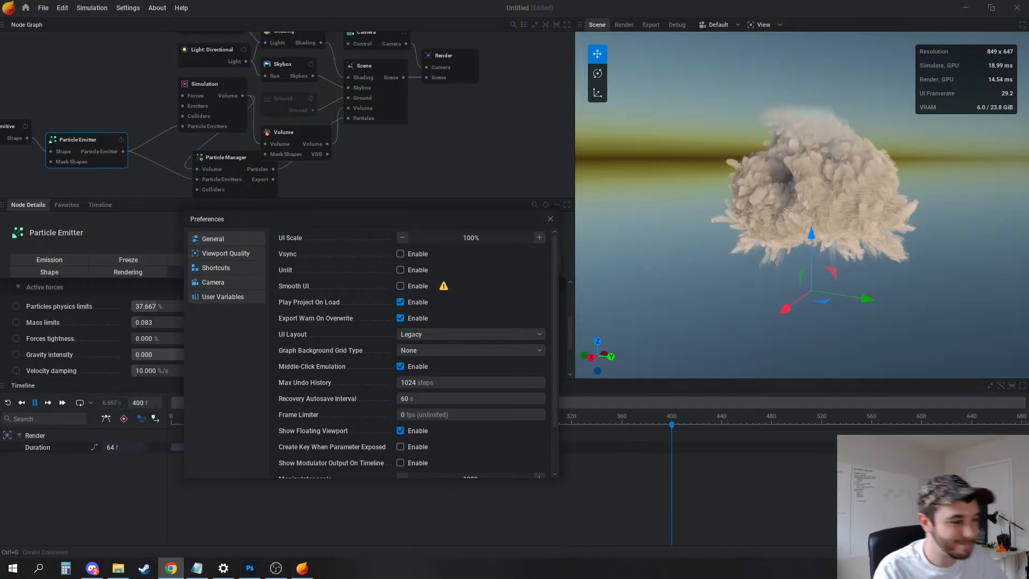
drag(725, 184, 863, 200)
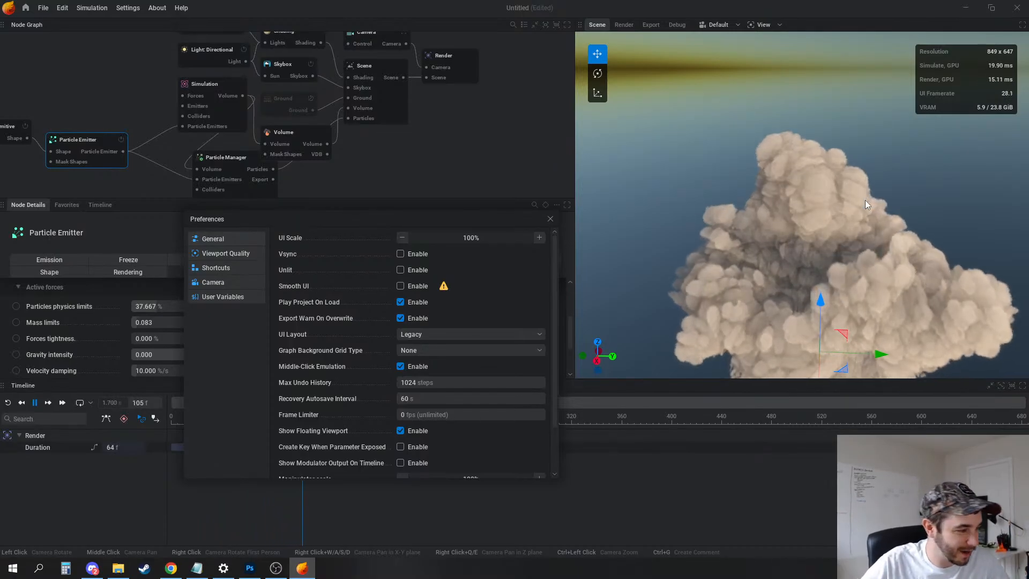
click(551, 220)
Review the Volume node's post-process settings and the Shading node's scattering and emissive masking settings
middle_drag(353, 118, 389, 152)
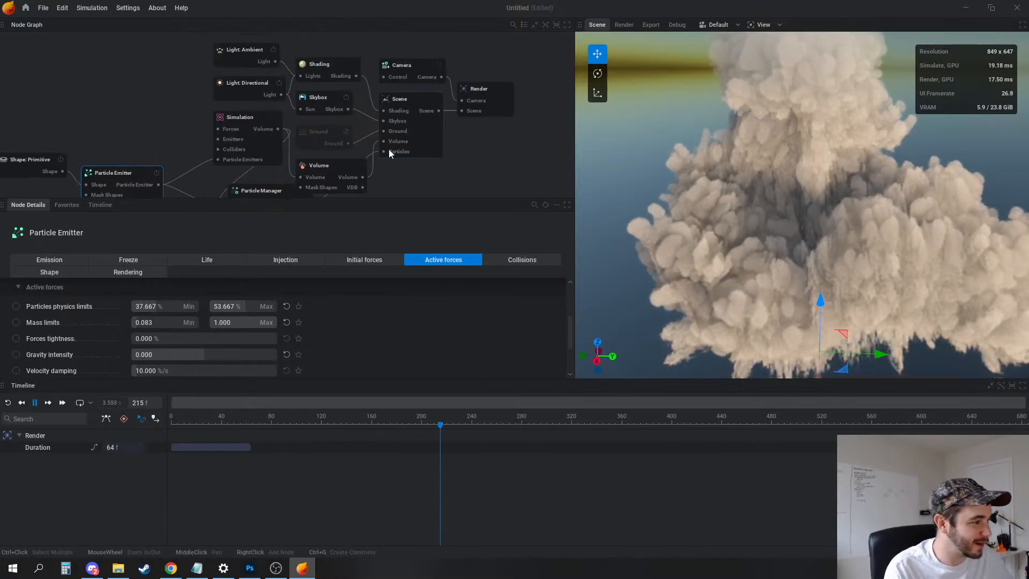
click(330, 168)
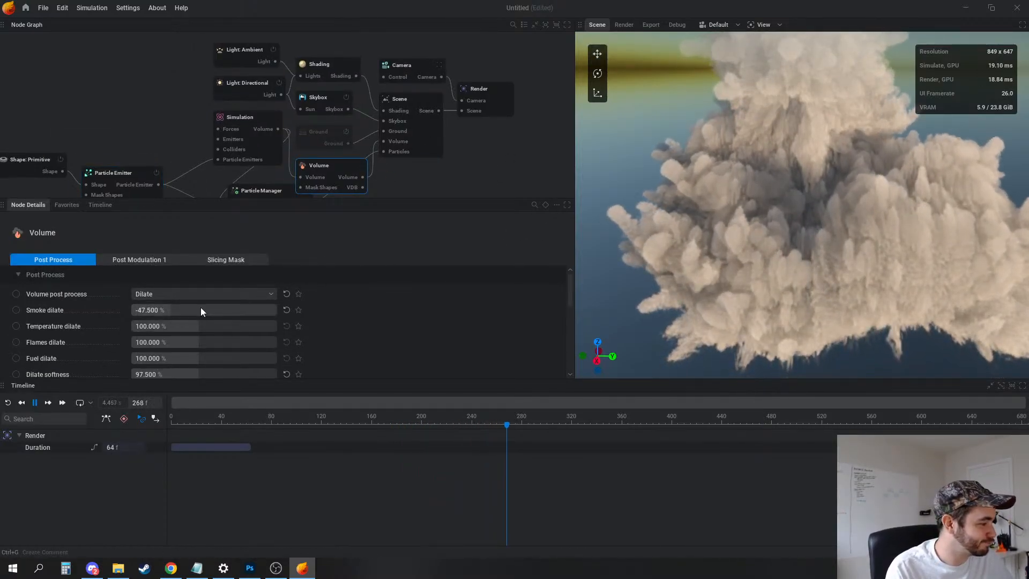
click(325, 70)
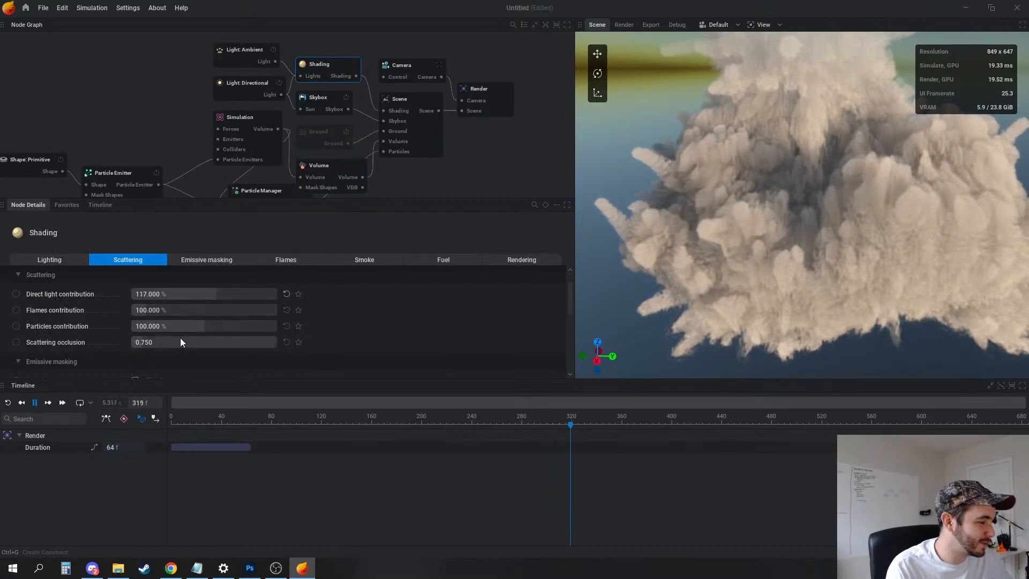
scroll(354, 340, down, 4)
middle_drag(131, 180, 209, 127)
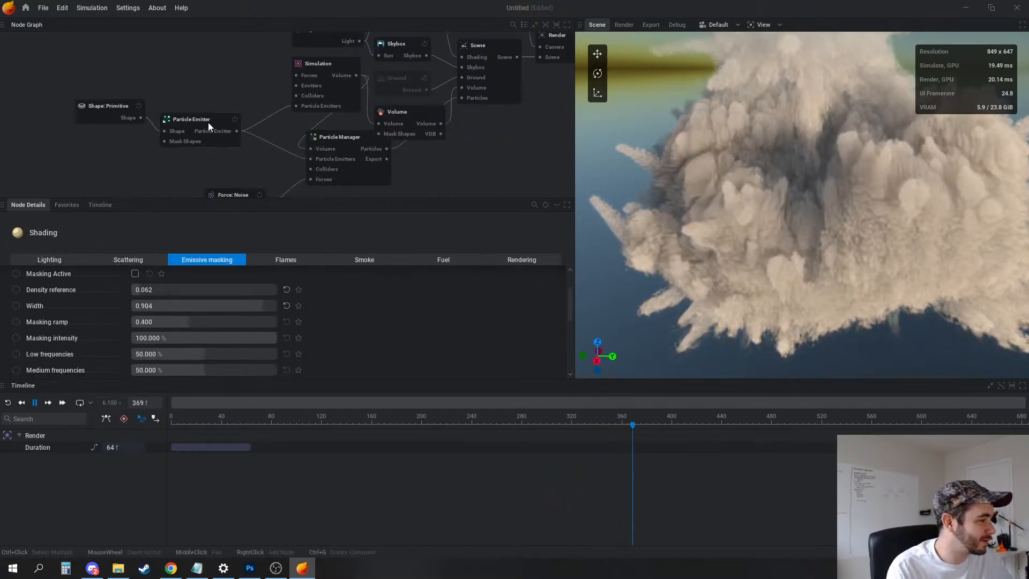
Try Velocity Range and Velocity Cone as the Particle Emitter's initial speed type, and set it to Velocity From Position
click(209, 126)
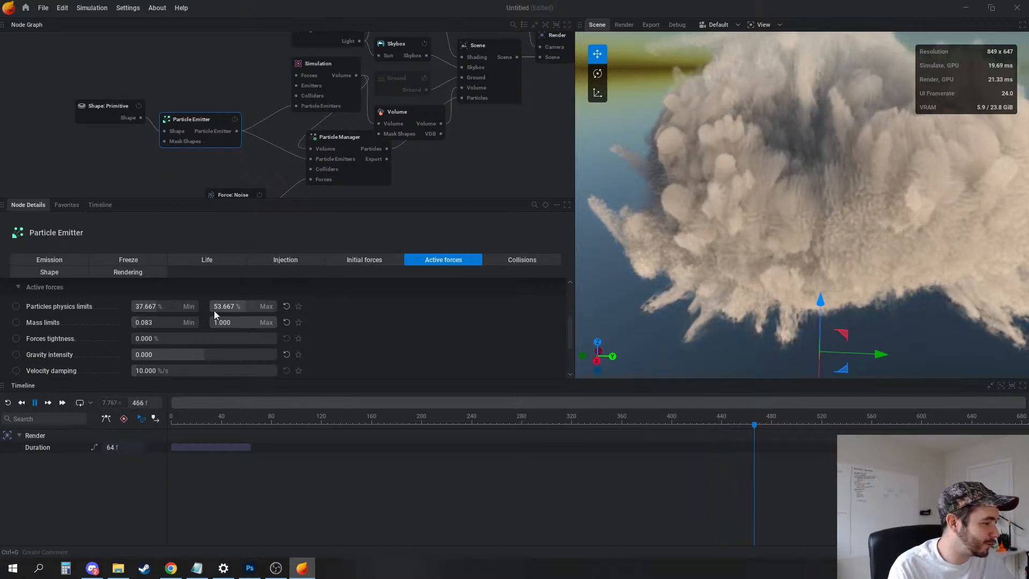
click(359, 261)
click(172, 308)
click(176, 334)
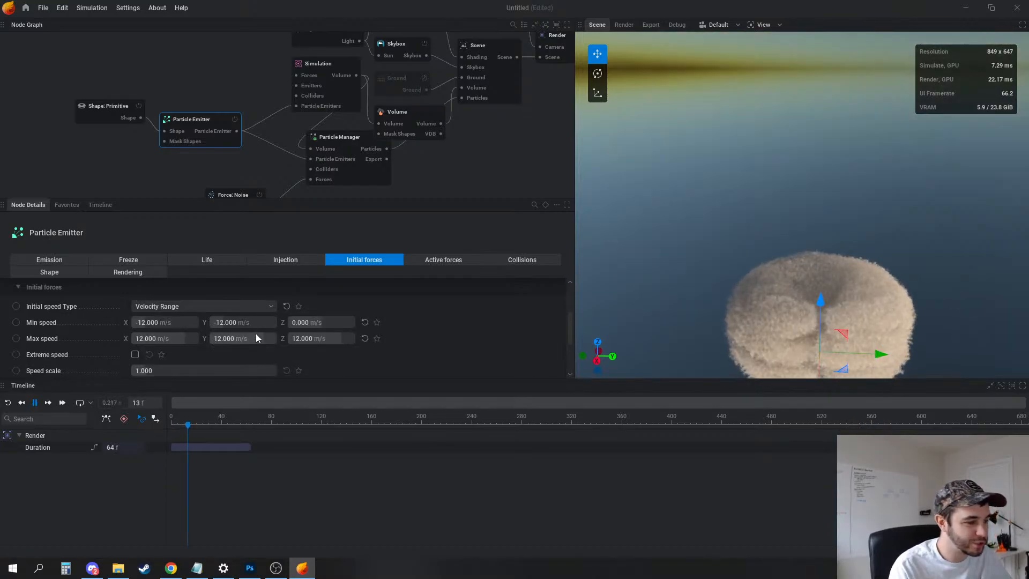
click(192, 307)
click(196, 349)
click(187, 307)
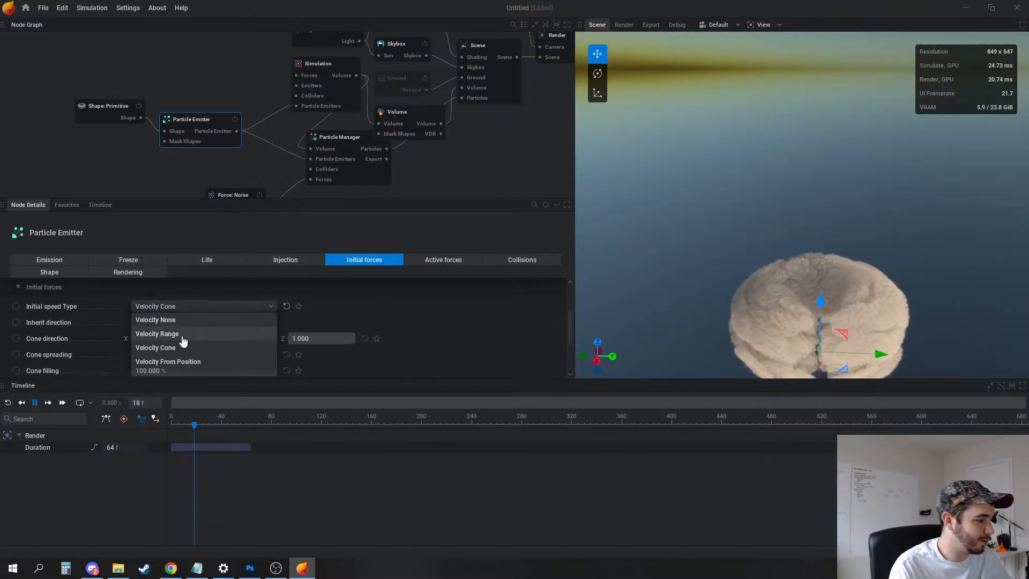
click(185, 361)
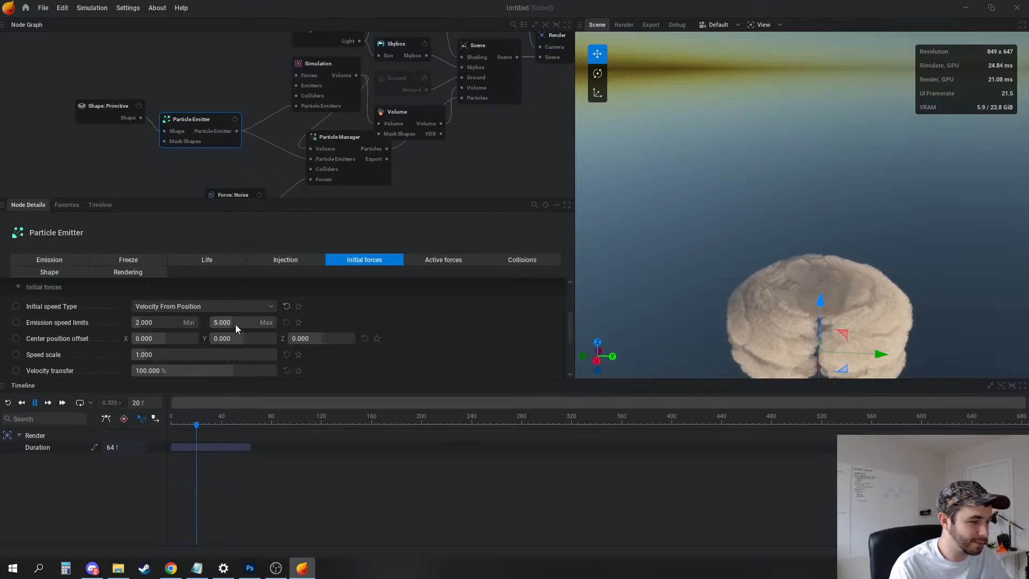
Set the maximum emission speed to 15, rerun the simulation, and pause it to view the smoke from a lower angle
drag(236, 324, 284, 324)
key(r)
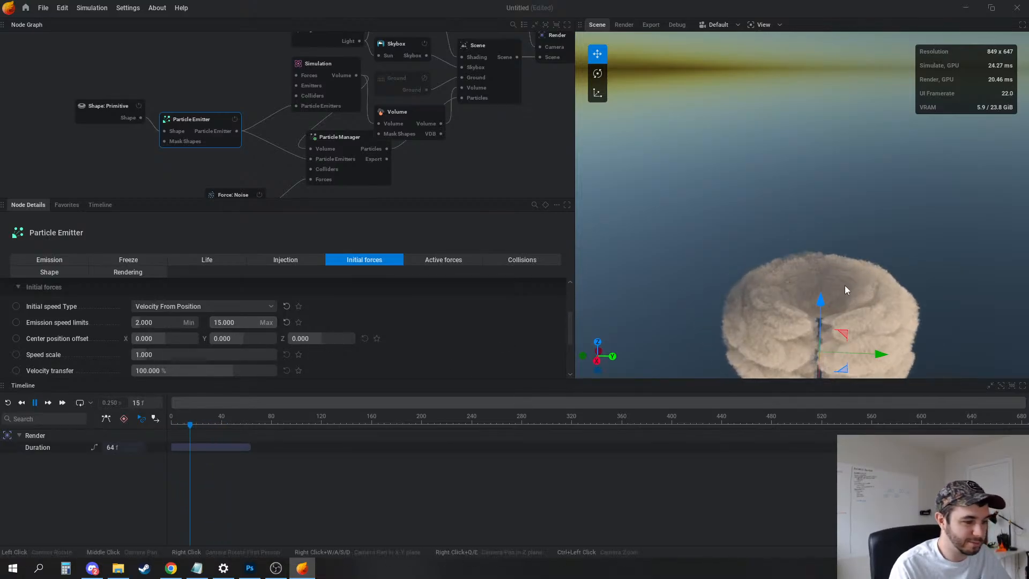
scroll(838, 290, down, 5)
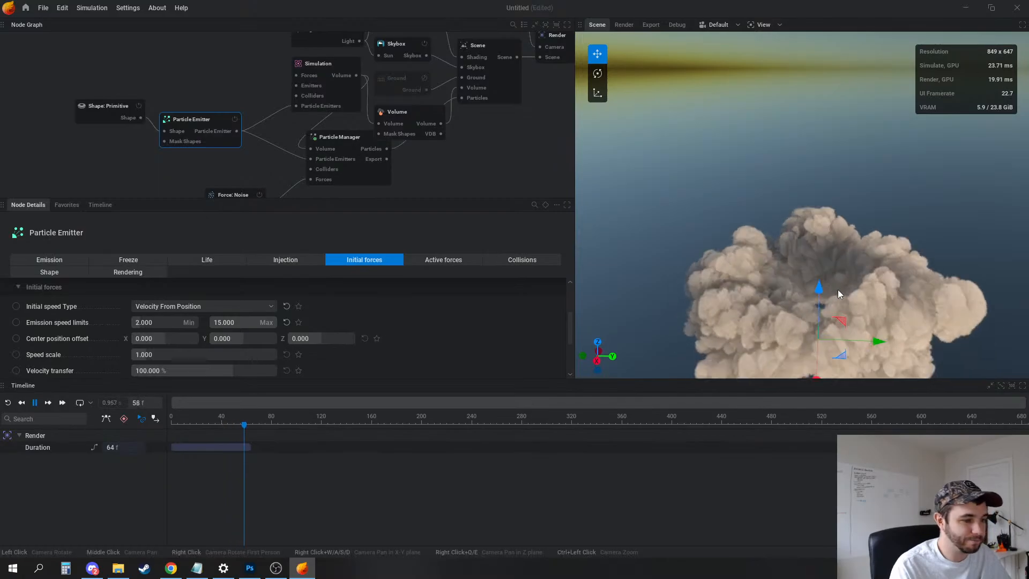
key(space)
drag(939, 280, 939, 226)
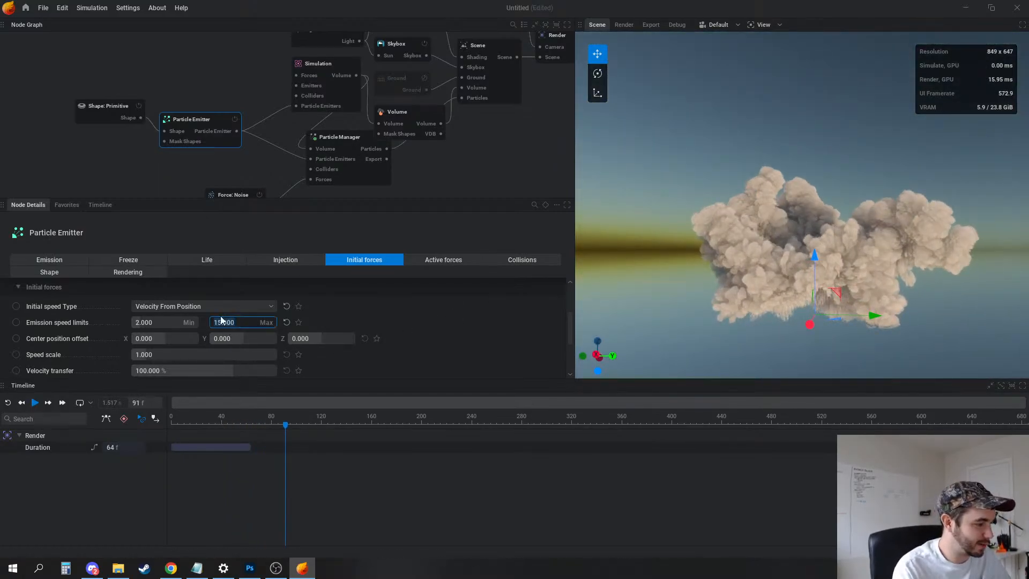
Set the maximum emission speed to 80 and rerun the simulation, pausing to view the spreading smoke from above before resuming
text(0)
key(Return)
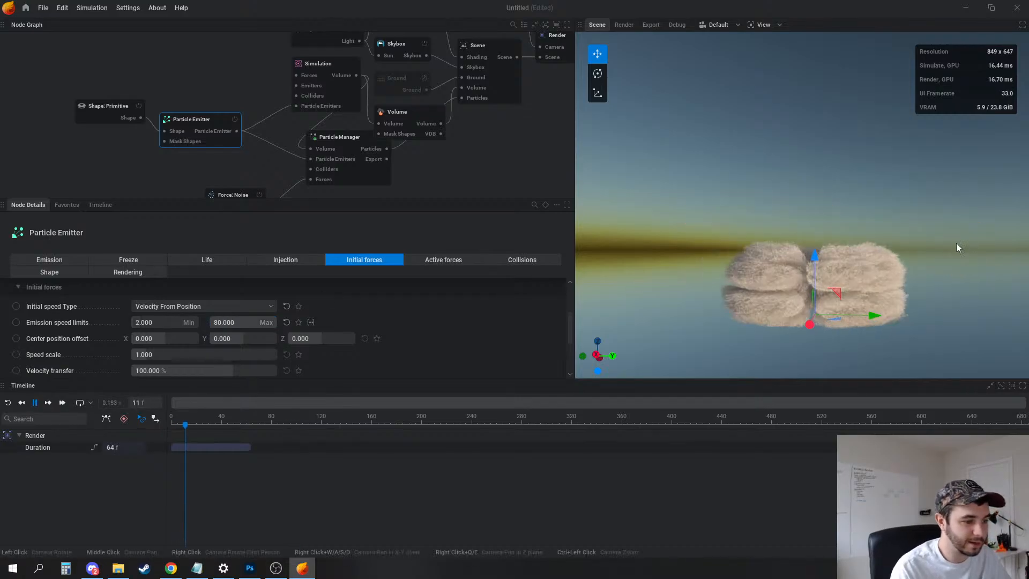
key(space)
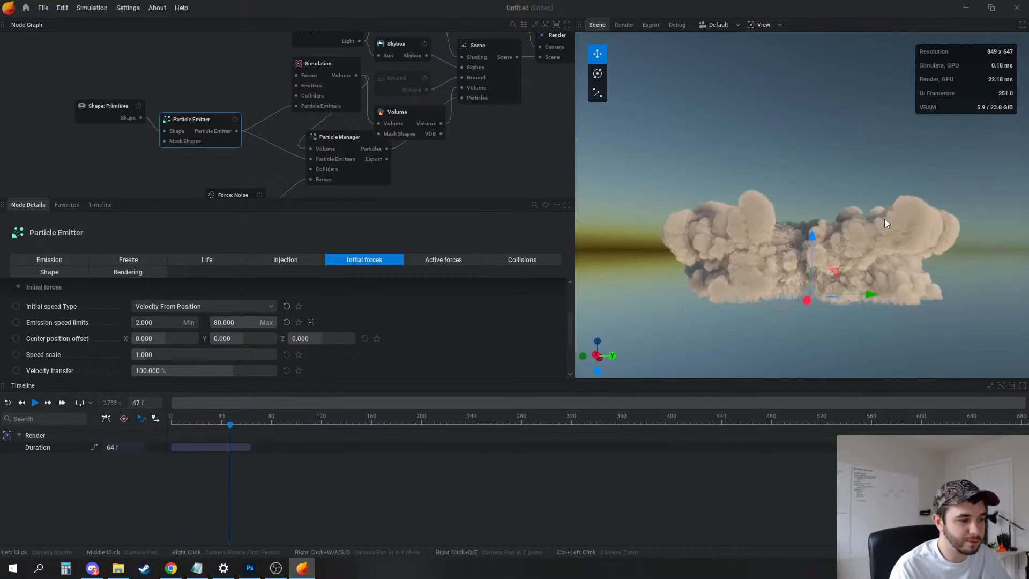
mouse_move(884, 218)
mouse_down()
mouse_move(886, 276)
mouse_move(884, 221)
mouse_up()
key(space)
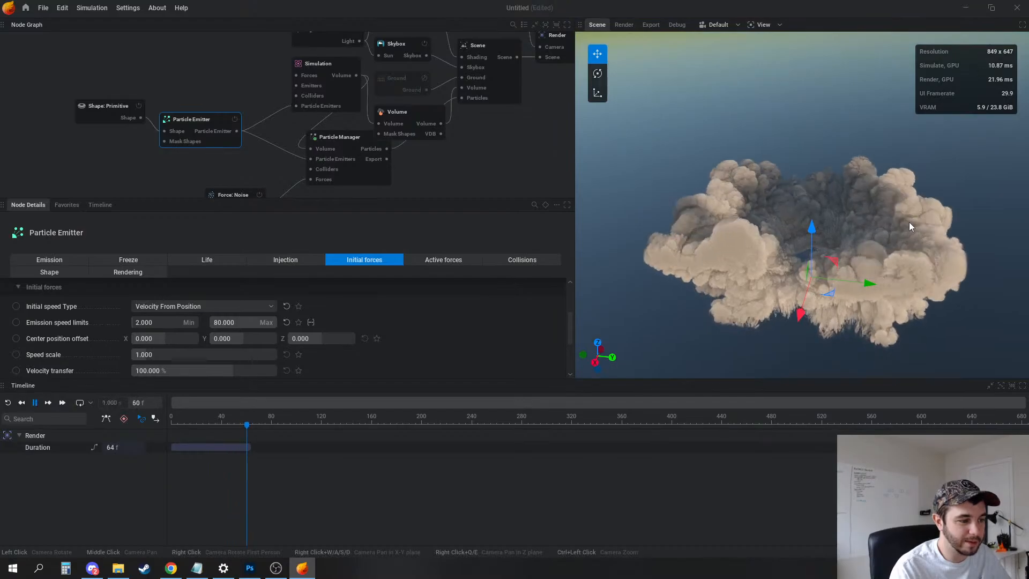
Rerun the simulation with the torus shape and pause it to view the spreading smoke from the side
click(82, 111)
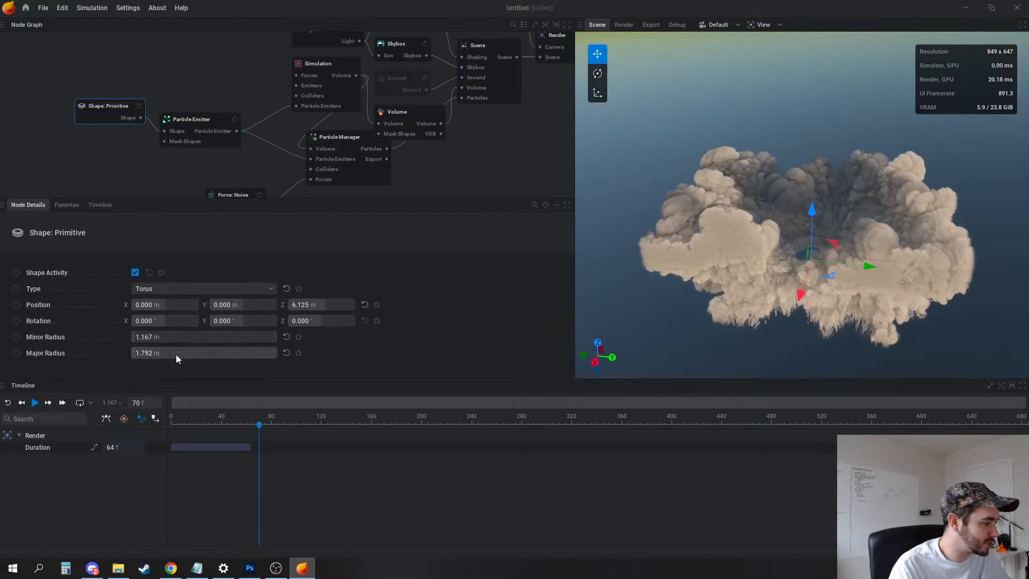
key(r)
drag(895, 265, 931, 313)
key(space)
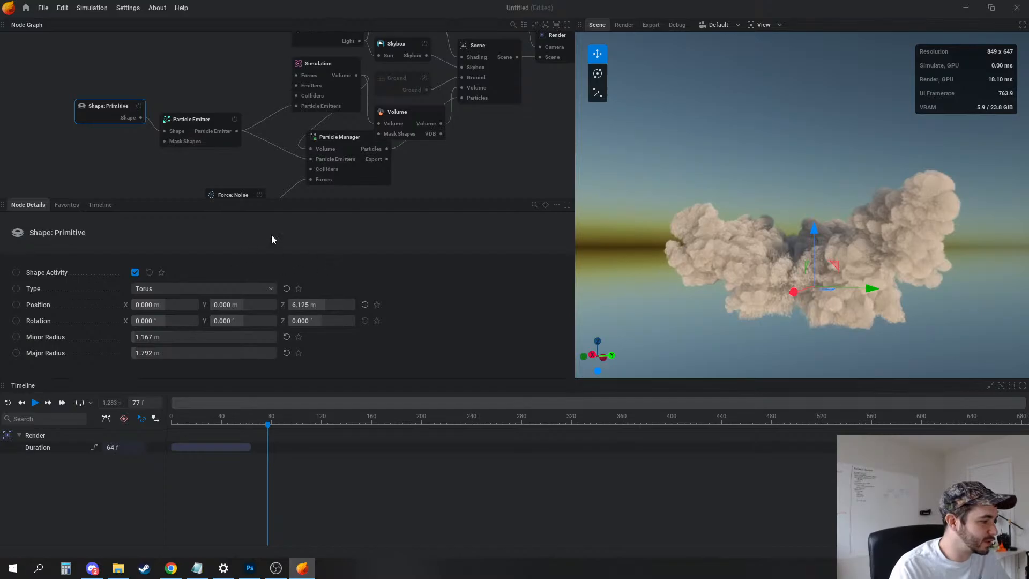
Set the Particle Emitter's center position offset Z to -1.900 and rerun the simulation to view the plume
click(333, 138)
click(194, 121)
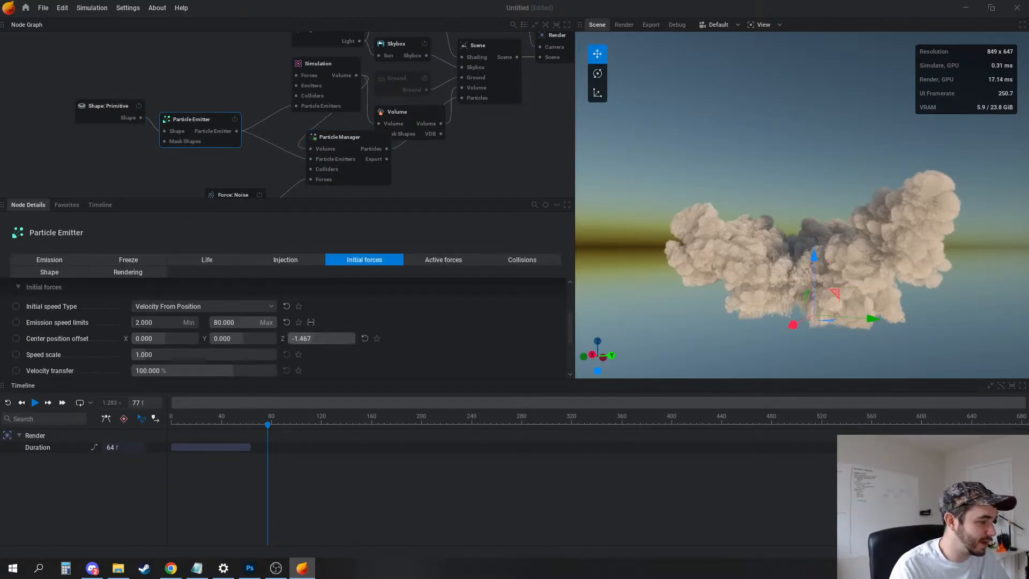
drag(321, 338, 329, 338)
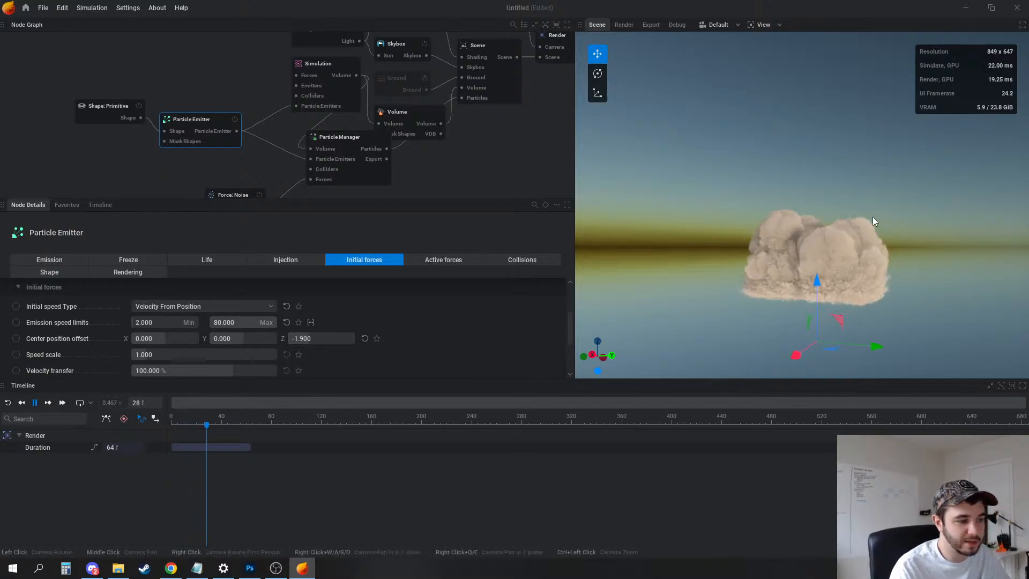
drag(848, 220, 909, 209)
Change the Shape: Primitive type to Box with a Y size of 27.333 m, and run the simulation before pausing it
click(91, 117)
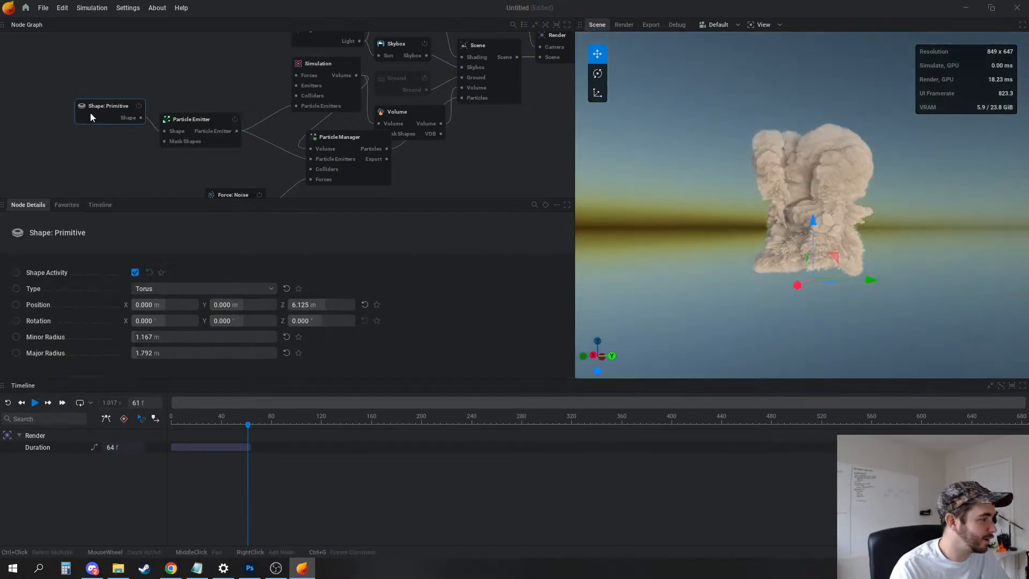
click(212, 292)
click(217, 315)
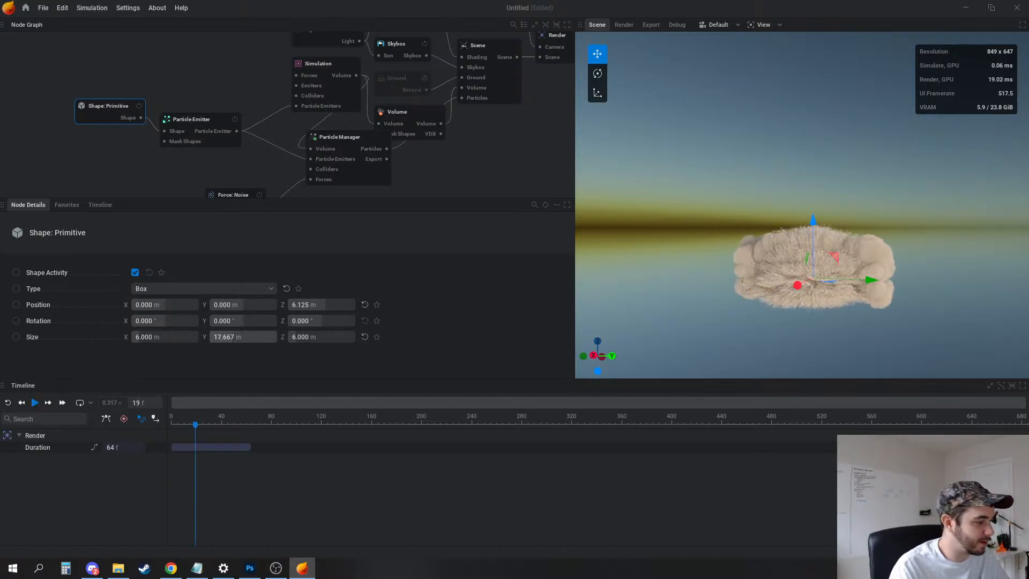
drag(930, 333, 884, 329)
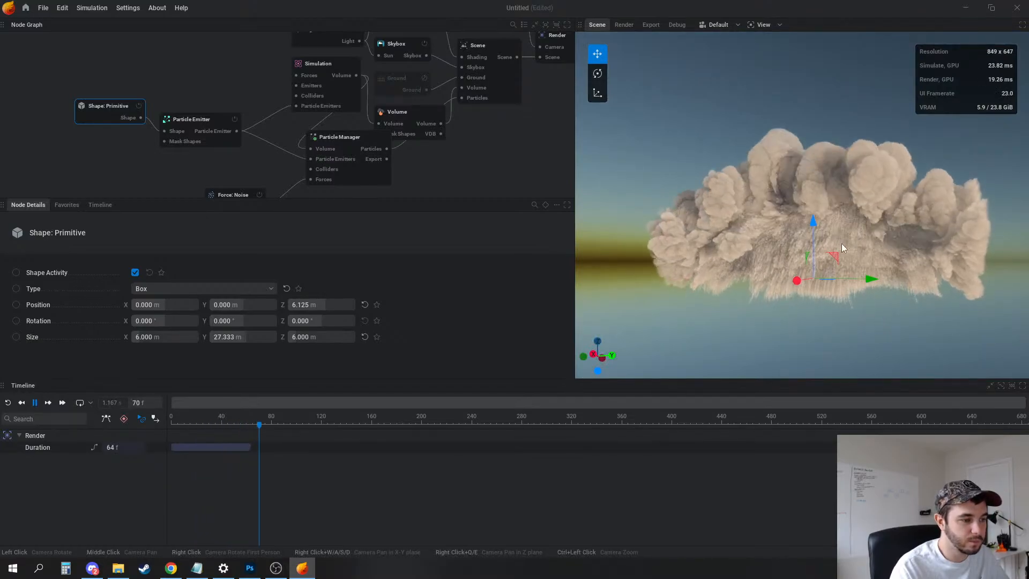
key(space)
Activate the Volume node's Post Modulation 1 and set its operator to Add Sub
click(517, 166)
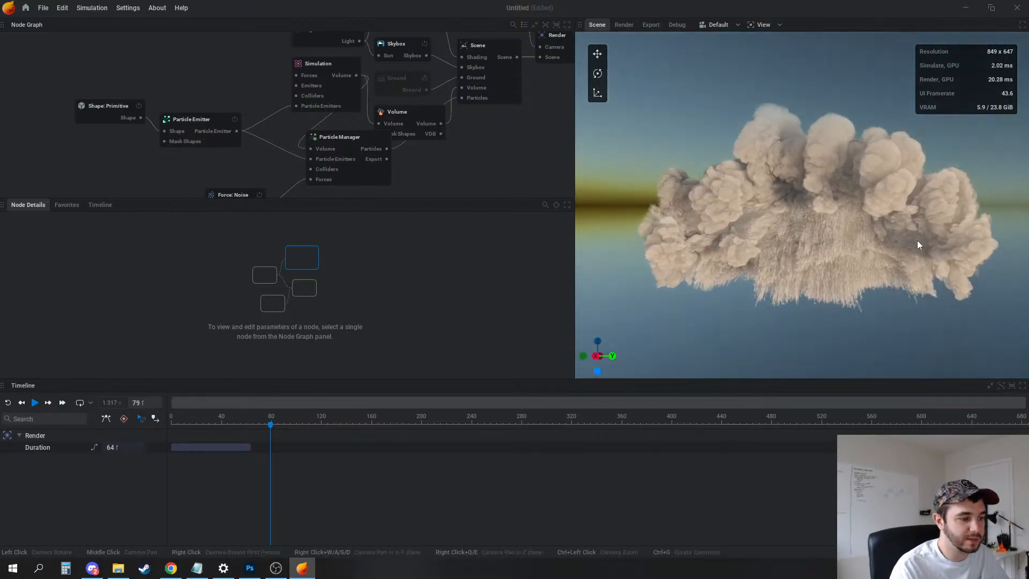
middle_drag(522, 117, 492, 153)
click(394, 162)
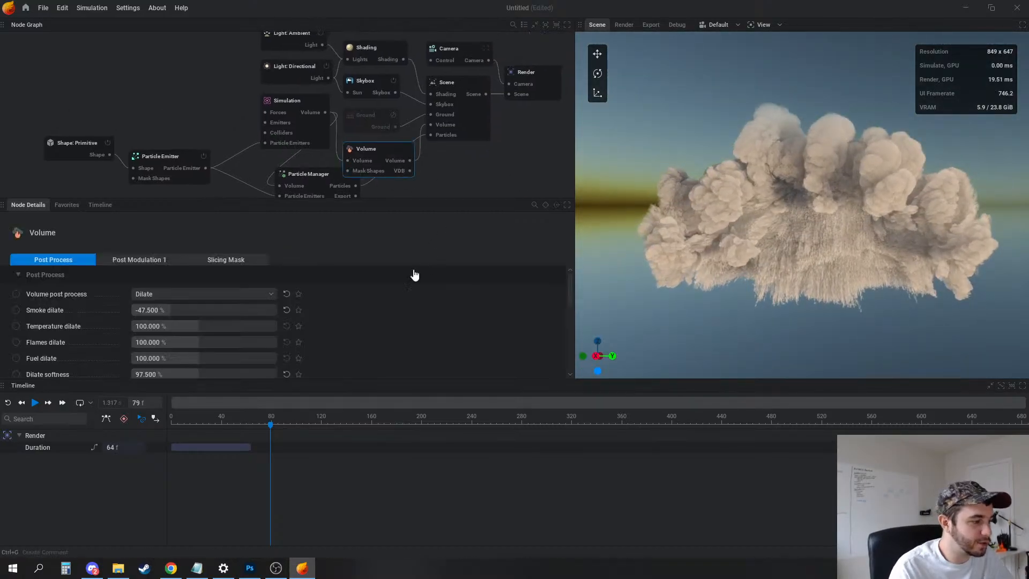
click(123, 259)
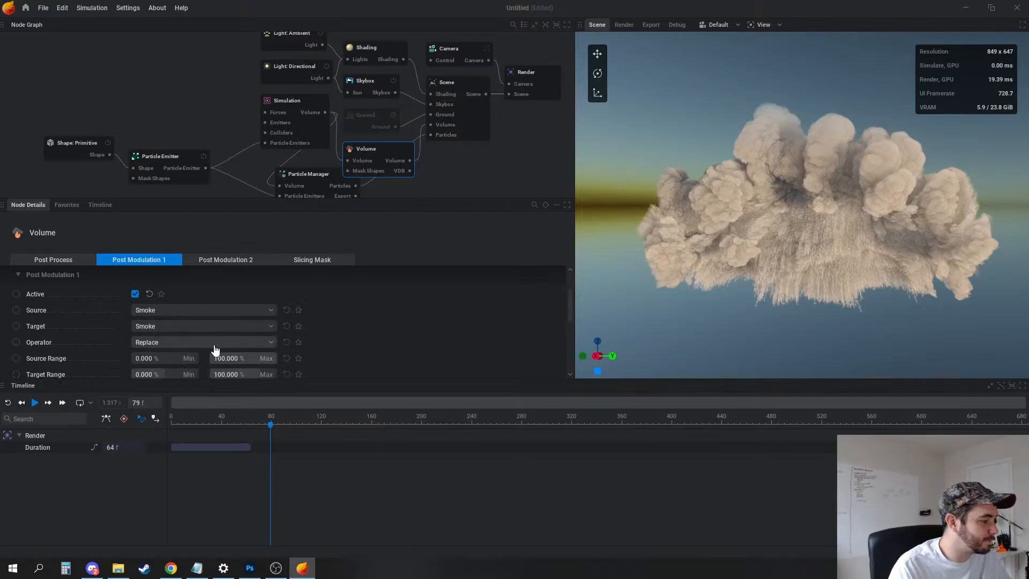
click(215, 347)
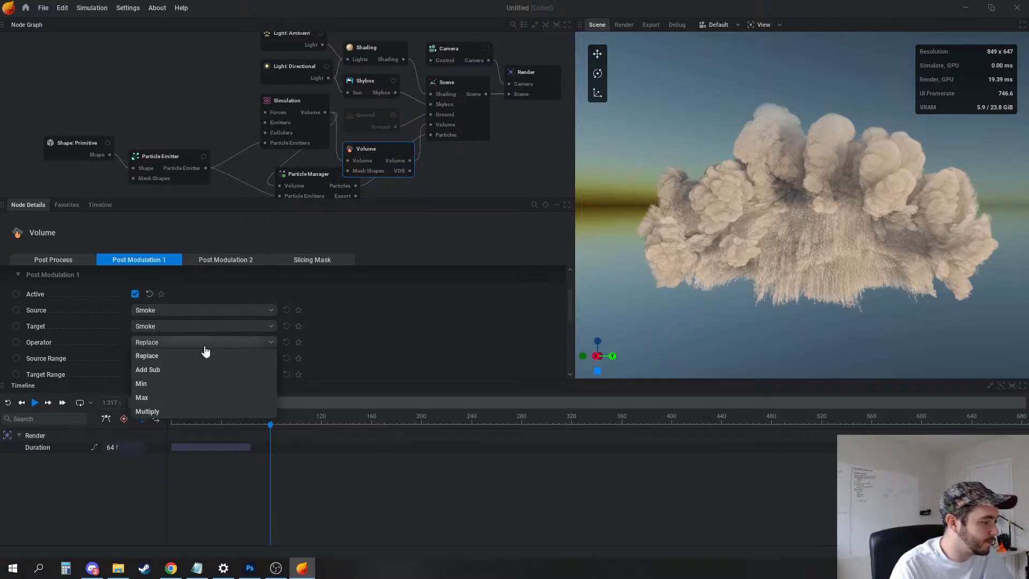
click(176, 369)
scroll(298, 338, down, 2)
scroll(204, 326, up, 2)
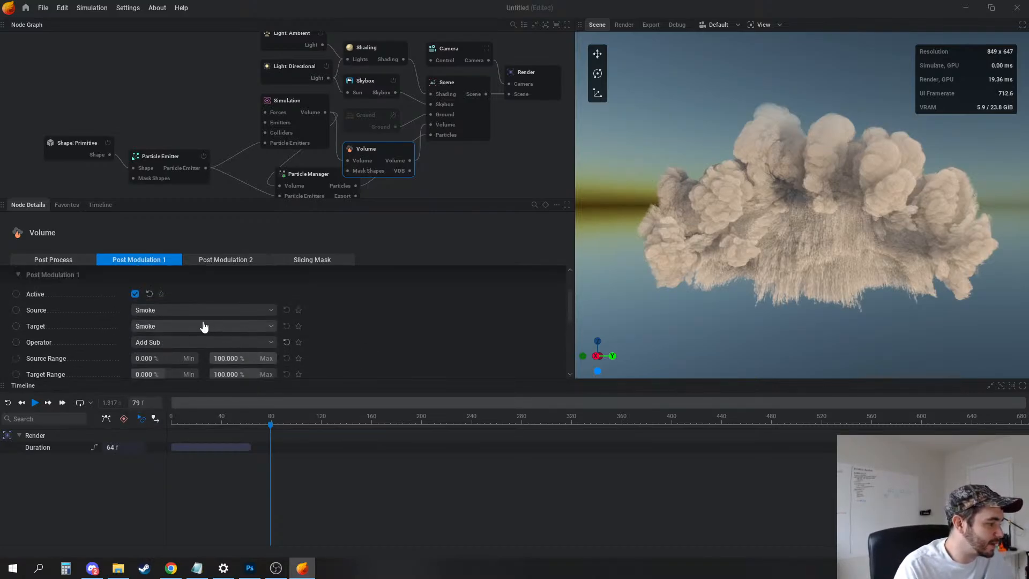
Set Post Modulation 1's target range to -200% minimum and 130.667% maximum
scroll(220, 327, down, 1)
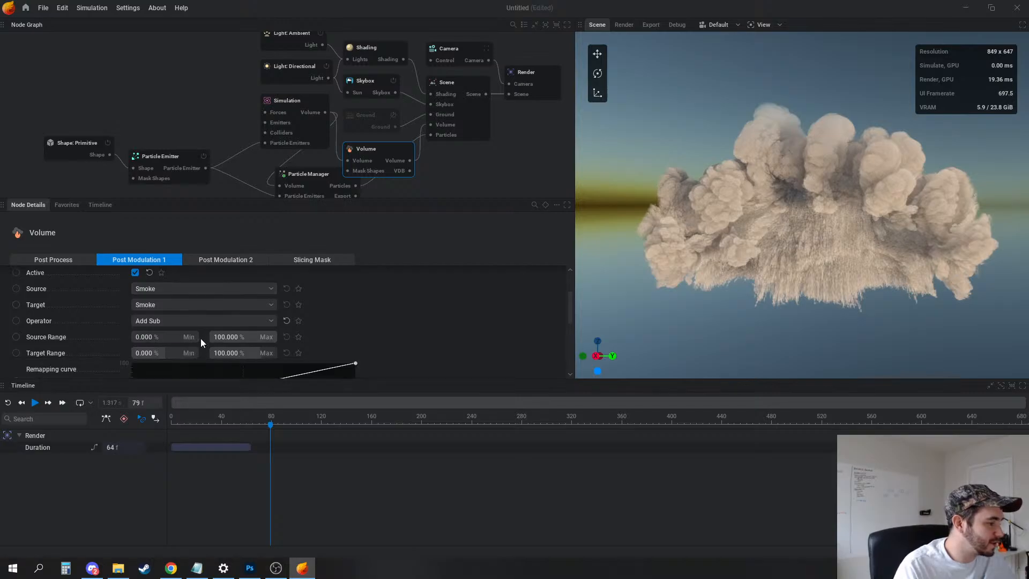
drag(159, 353, 214, 353)
scroll(322, 347, down, 2)
Try lowering the remapping curve's end point while rerunning the simulation, and restore the point to 100
drag(356, 300, 363, 341)
key(space)
key(r)
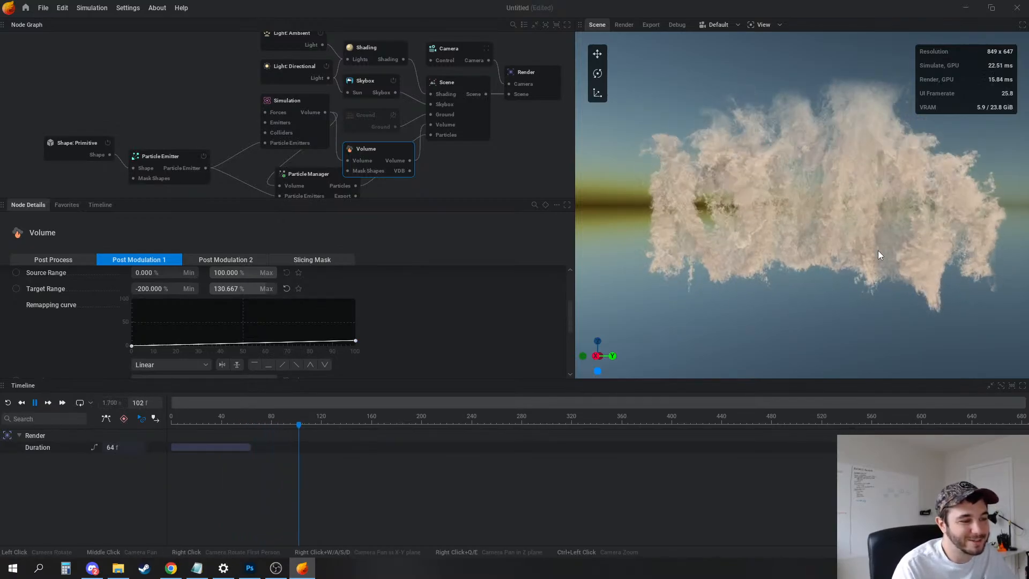
drag(355, 342, 368, 295)
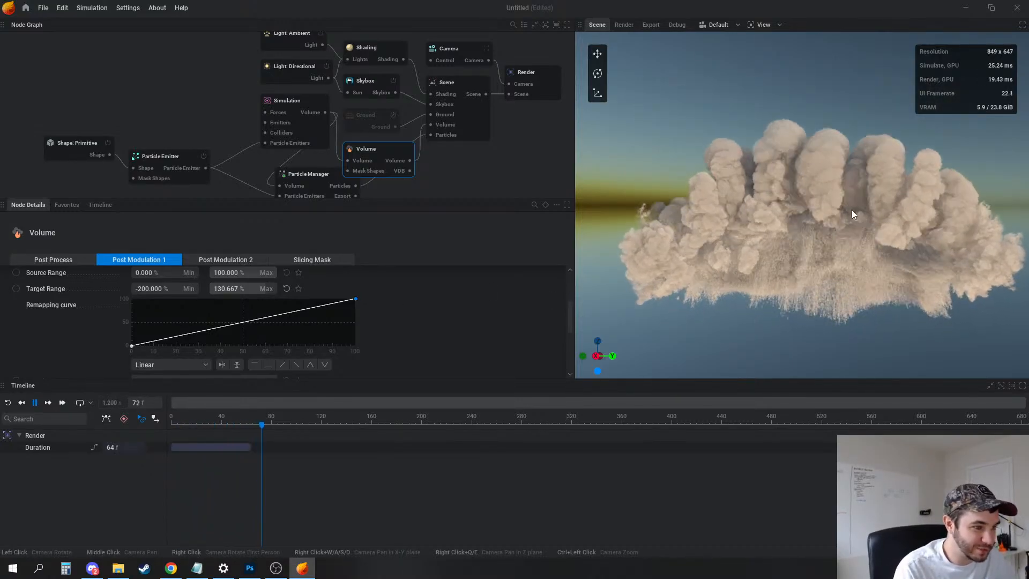
key(space)
Set Post Modulation 1's source to Vorticity and run the simulation briefly before pausing it
scroll(224, 304, up, 3)
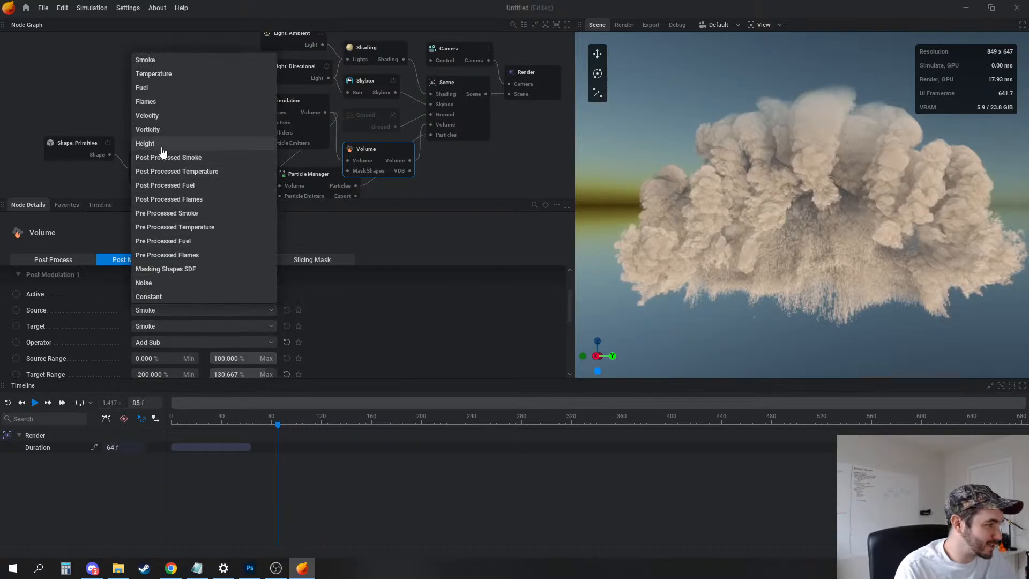
click(148, 129)
key(space)
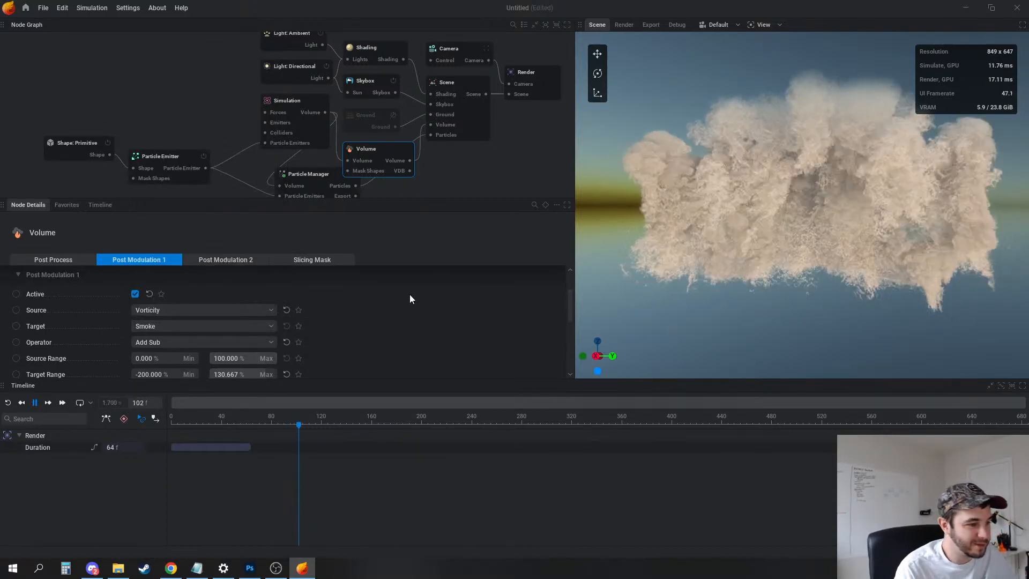
scroll(209, 328, down, 1)
scroll(394, 328, down, 3)
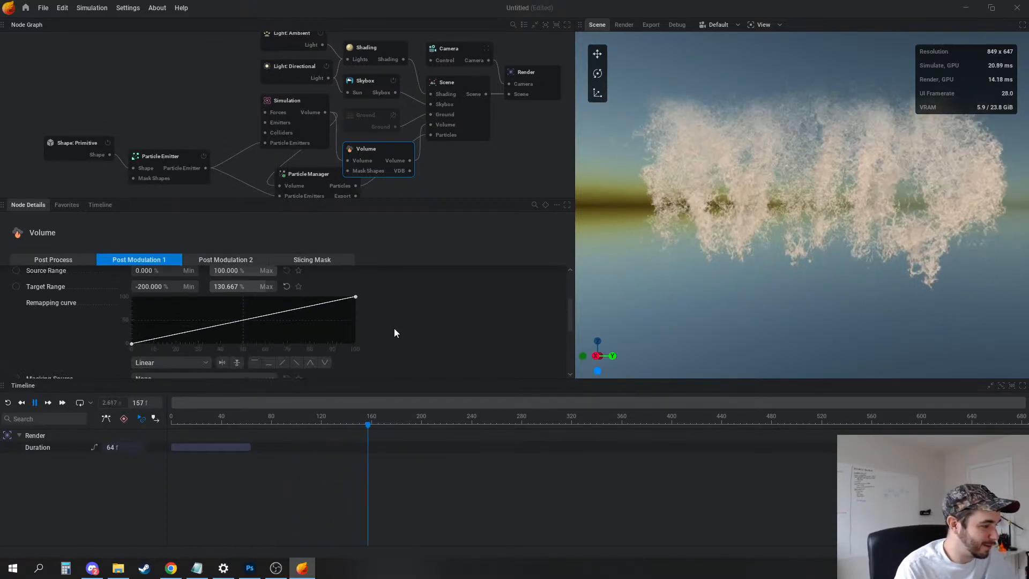
key(space)
Set the modulation's masking source to Smoke and rerun the simulation, pausing it to view the smoke from above
click(202, 296)
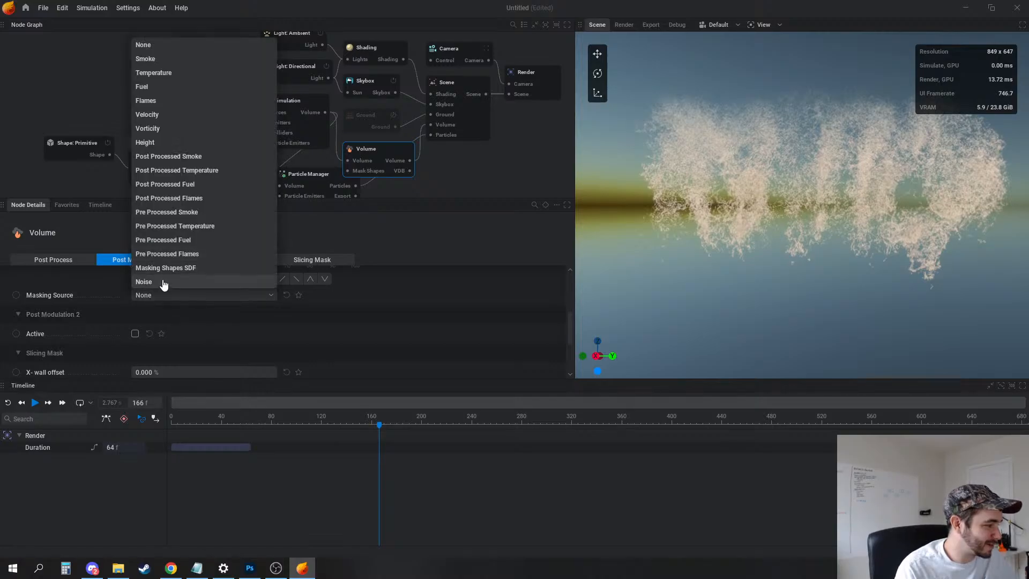
click(150, 59)
key(space)
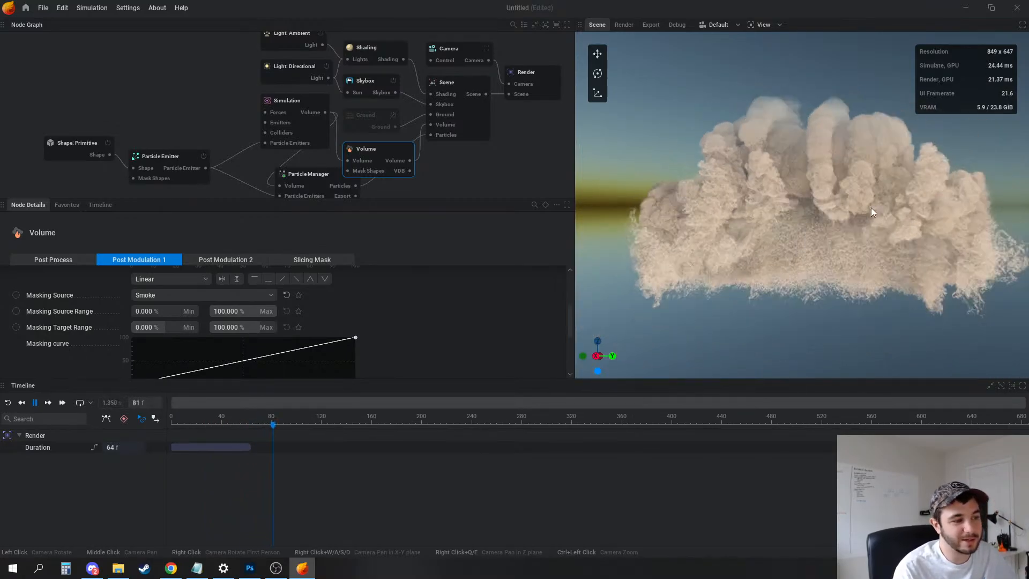
drag(870, 208, 922, 212)
key(space)
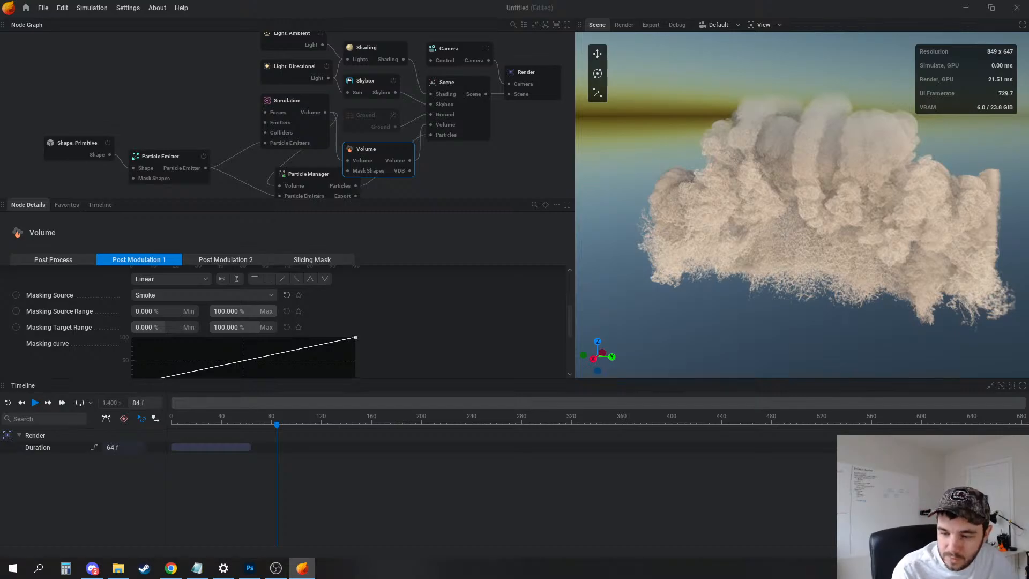
Resume and rerun the simulation, examining the masked smoke from lower and higher angles
key(space)
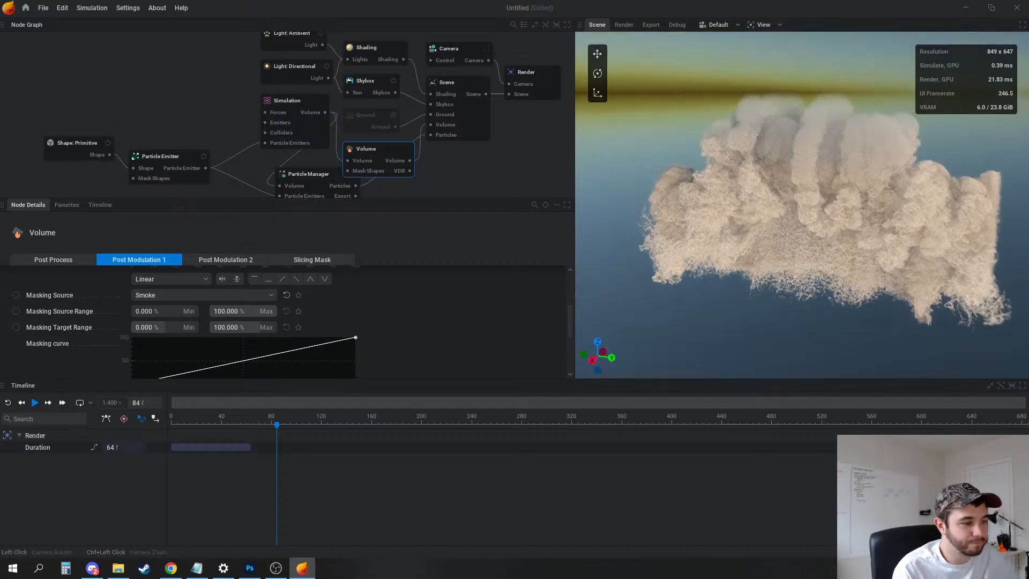
drag(765, 206, 843, 230)
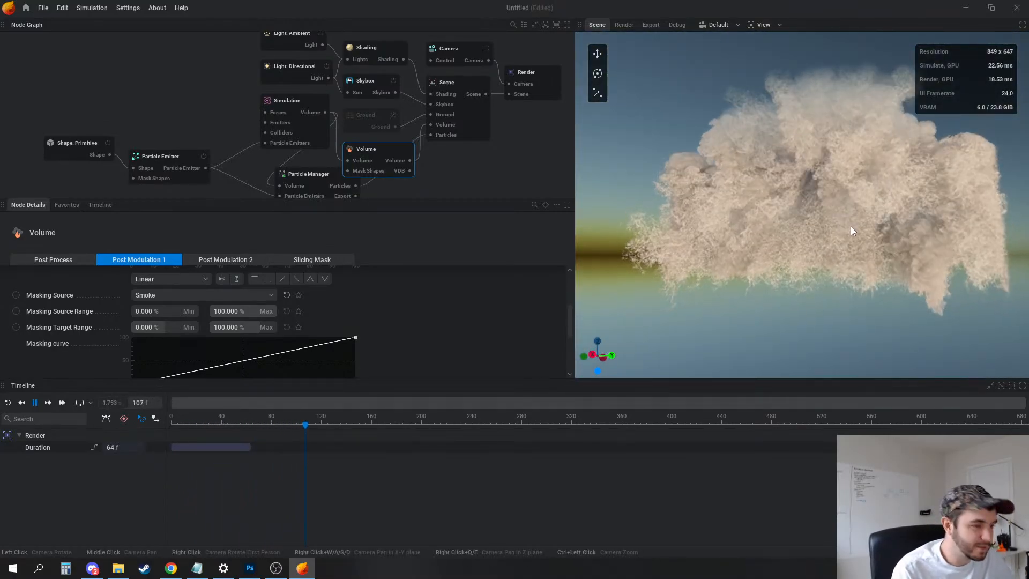
drag(850, 226, 788, 231)
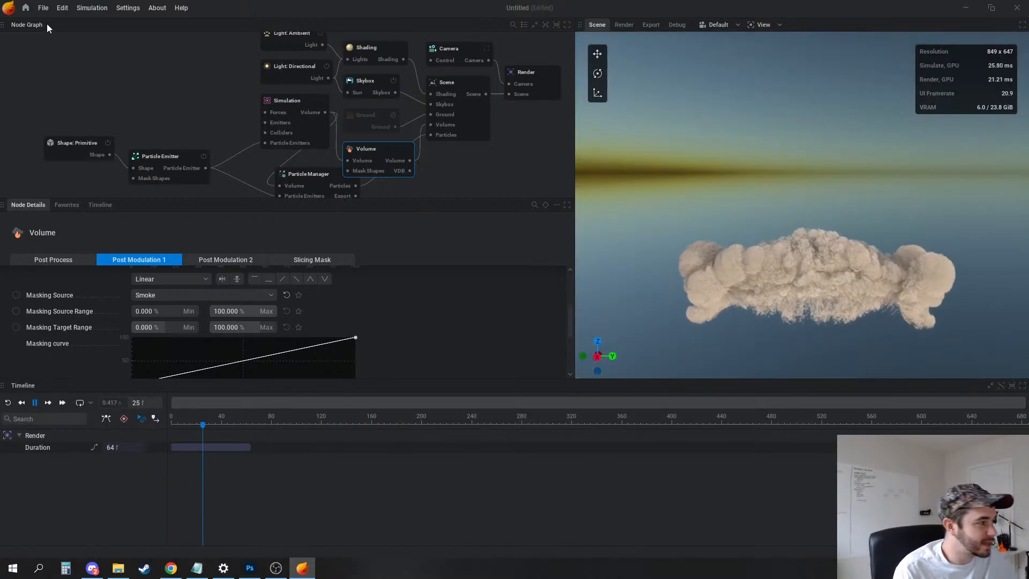
Pause the simulation and set the UI layout to Default in the preferences
click(42, 7)
key(space)
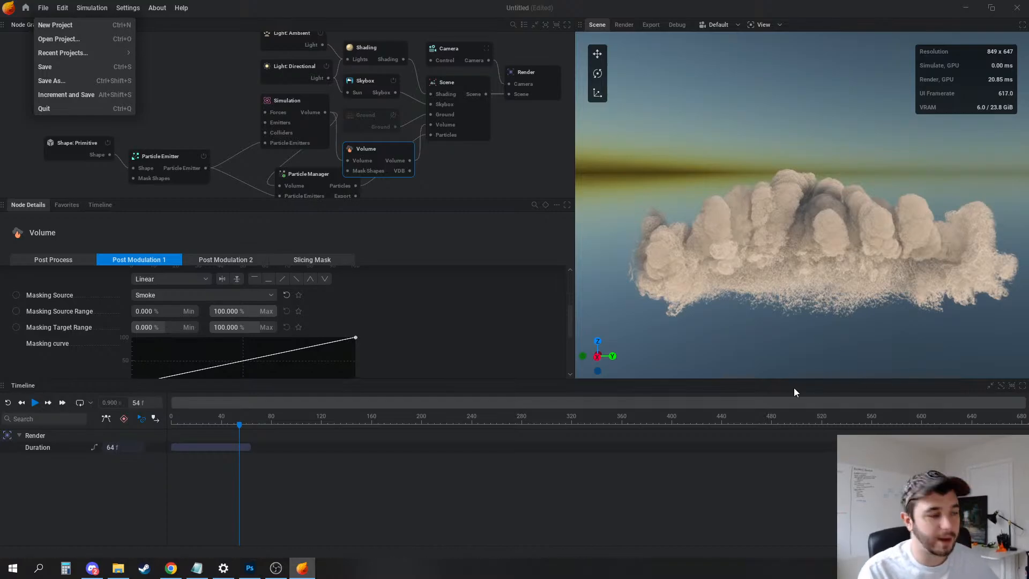
click(128, 9)
click(135, 39)
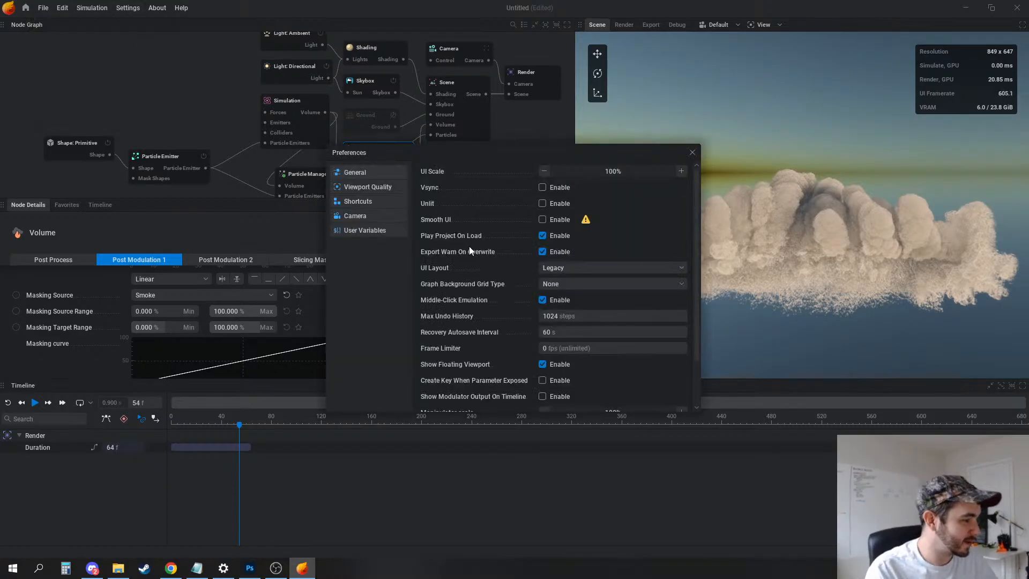
click(546, 265)
click(557, 279)
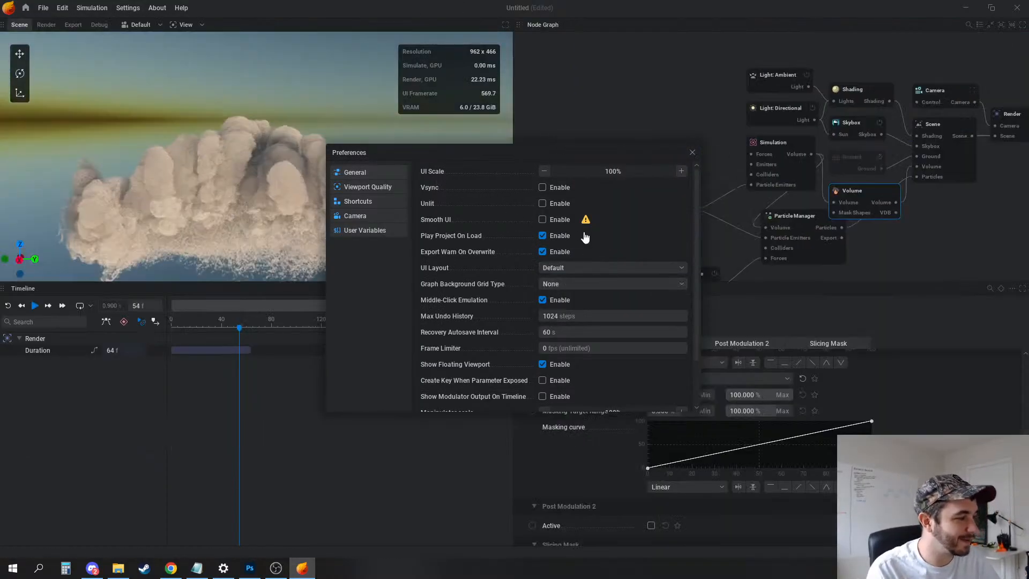
click(692, 152)
Switch to File Explorer to look through the preset files in the Presets_HD folder, and return to EmberGen's node graph
click(118, 568)
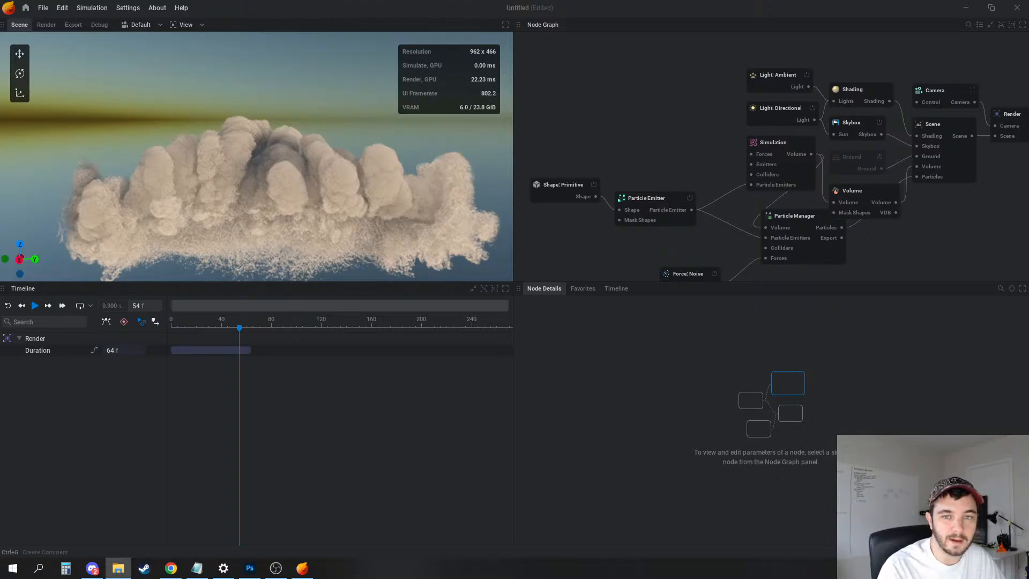
scroll(336, 438, down, 12)
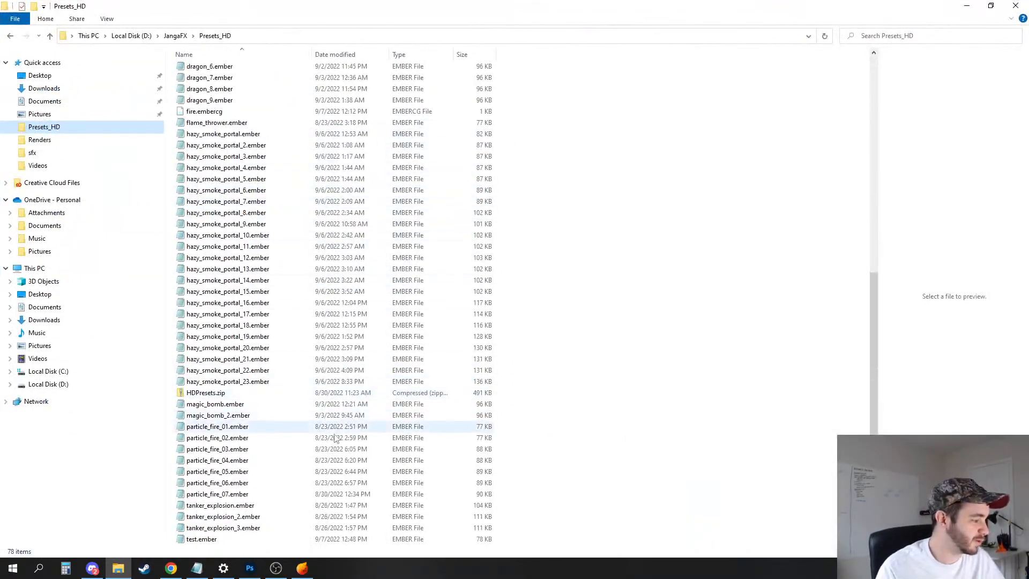
scroll(336, 438, up, 5)
scroll(403, 356, down, 5)
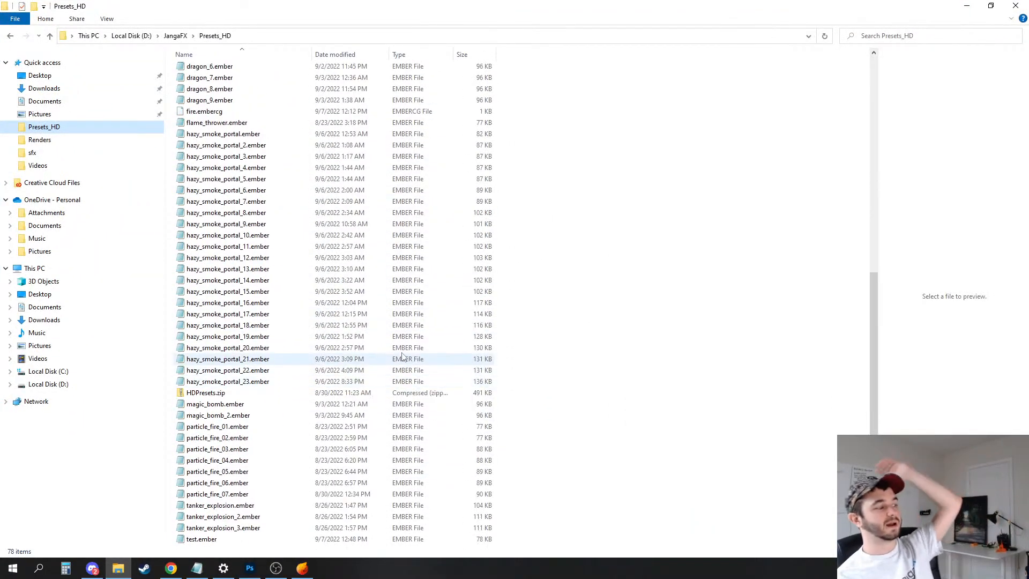
scroll(266, 193, up, 5)
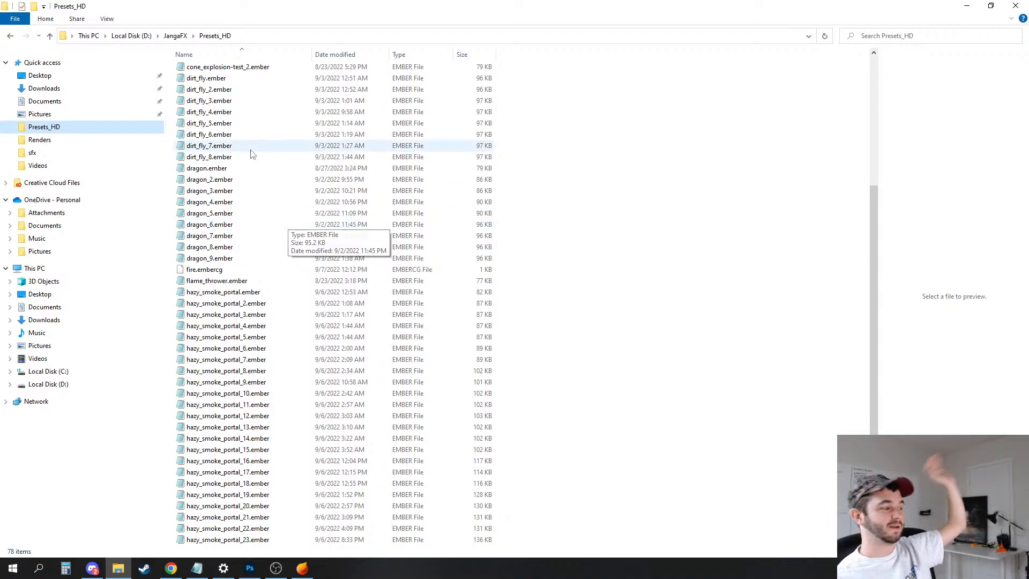
scroll(290, 225, down, 5)
scroll(316, 470, up, 12)
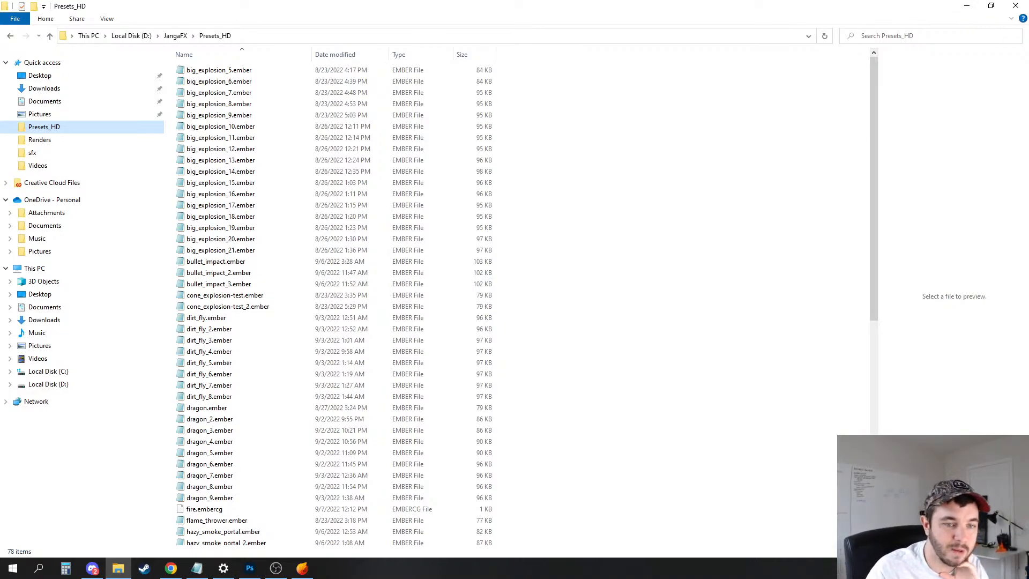
click(967, 6)
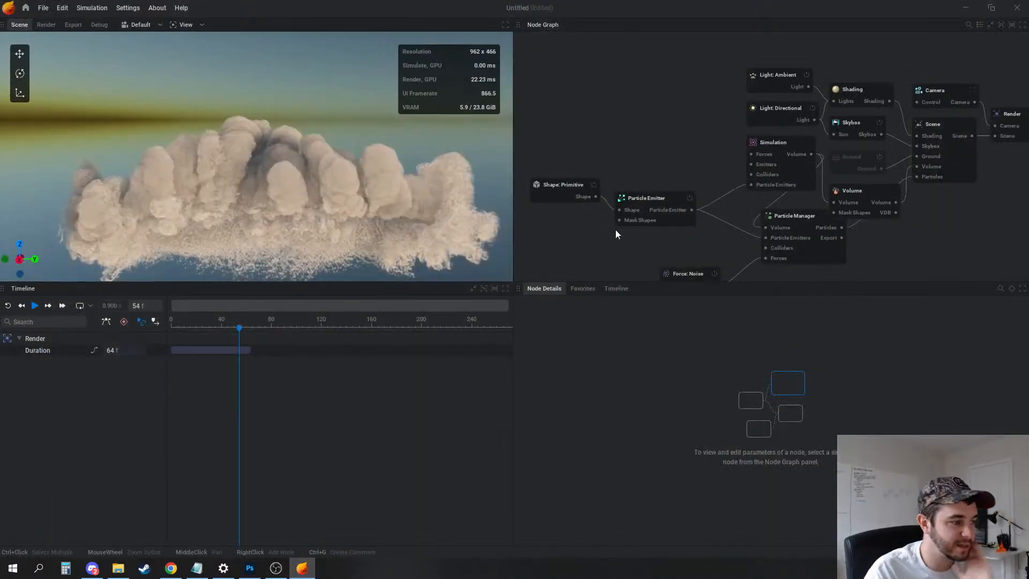
middle_drag(625, 154, 631, 136)
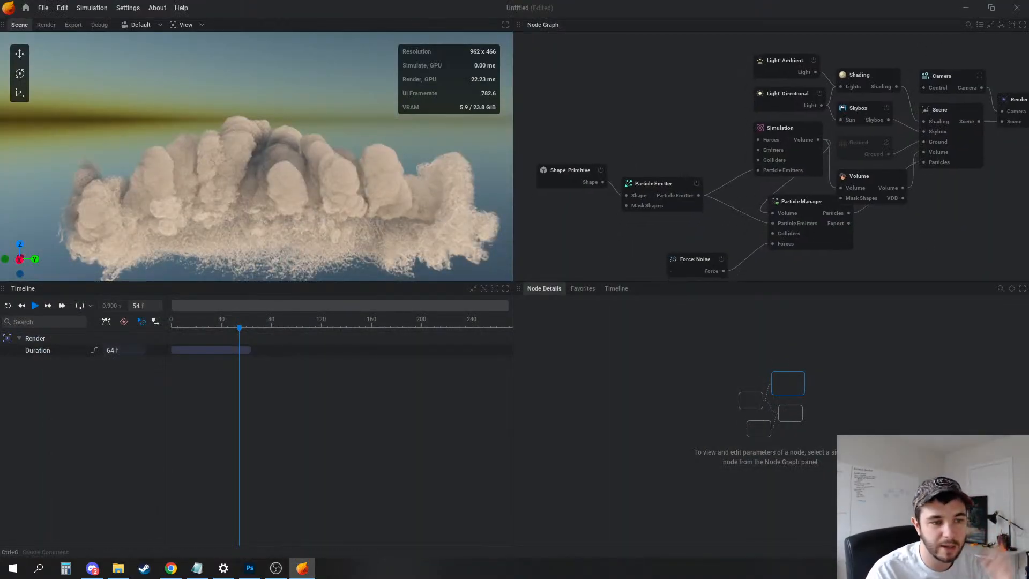